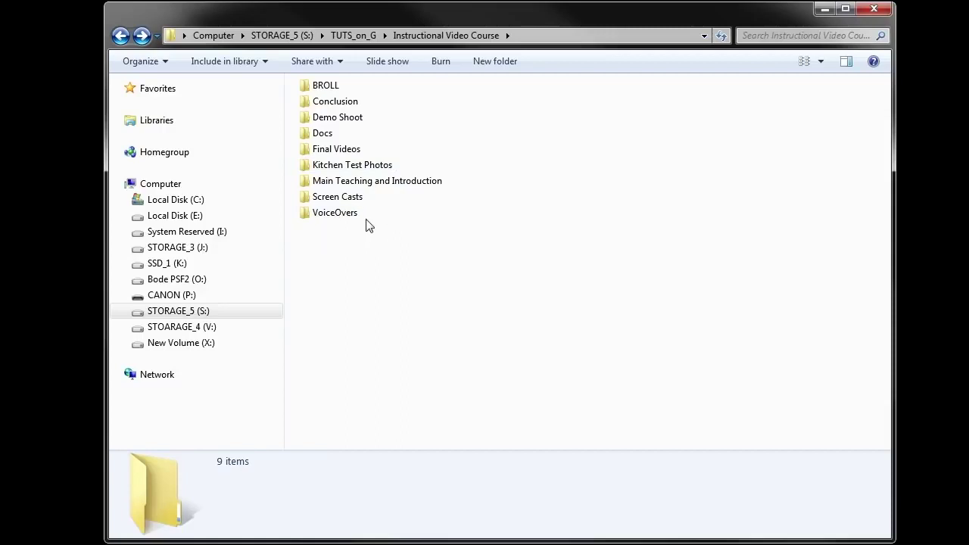
double_click(330, 217)
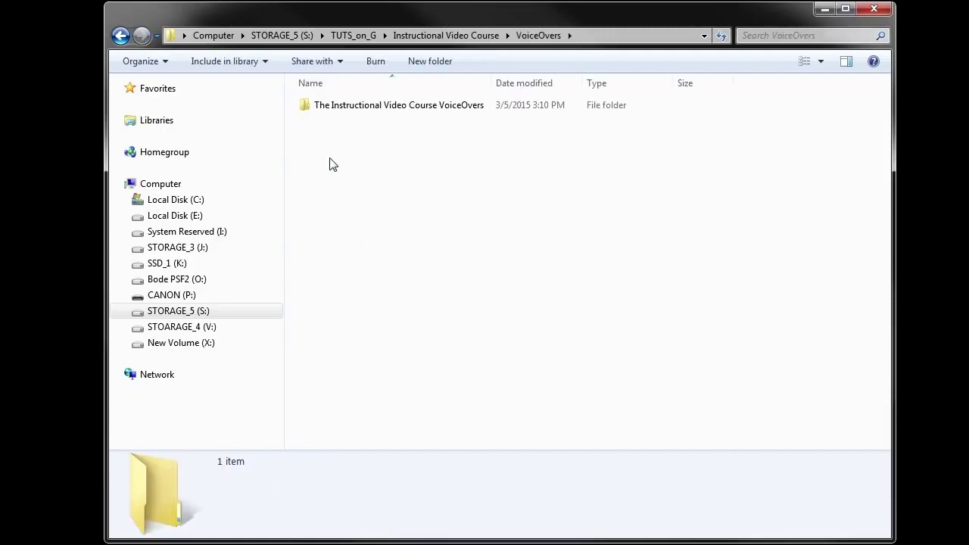
double_click(345, 110)
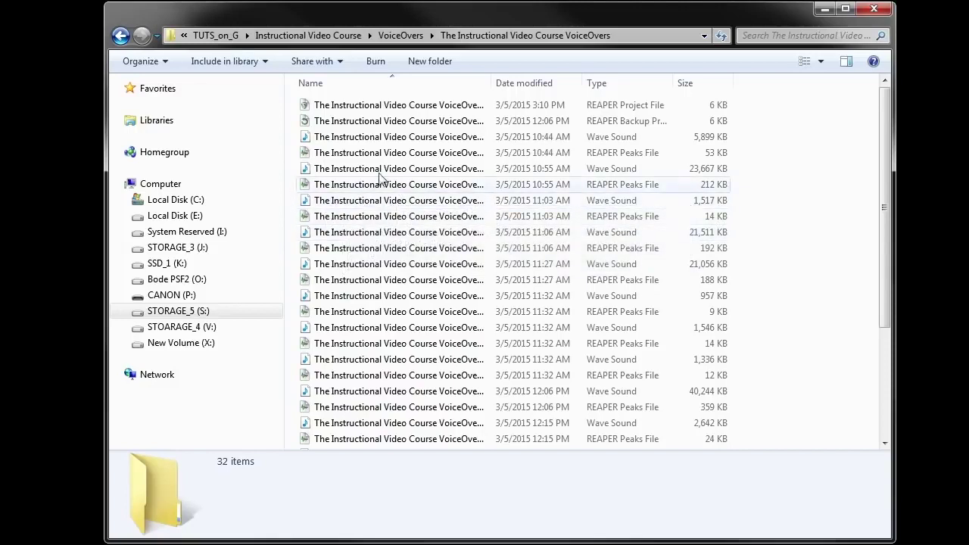
drag(671, 82, 710, 90)
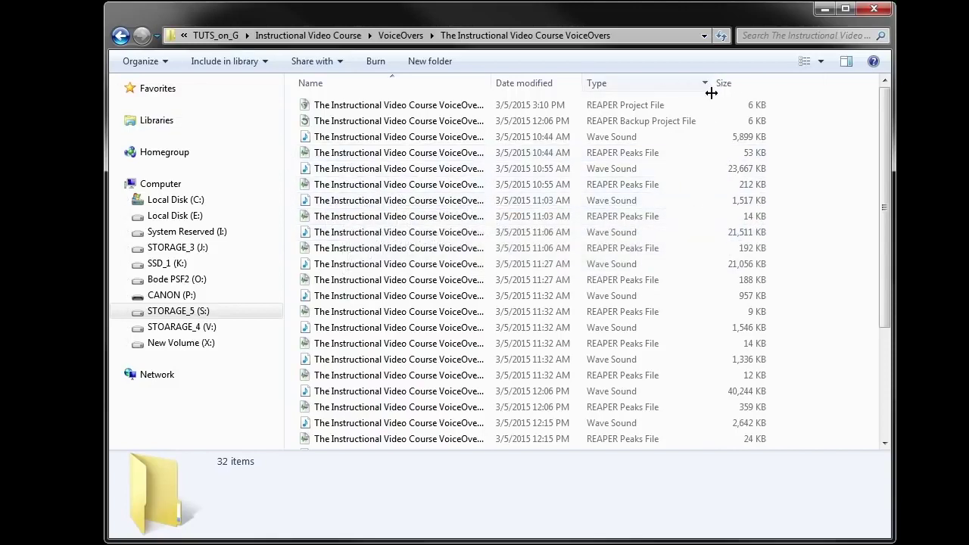
click(120, 36)
click(121, 35)
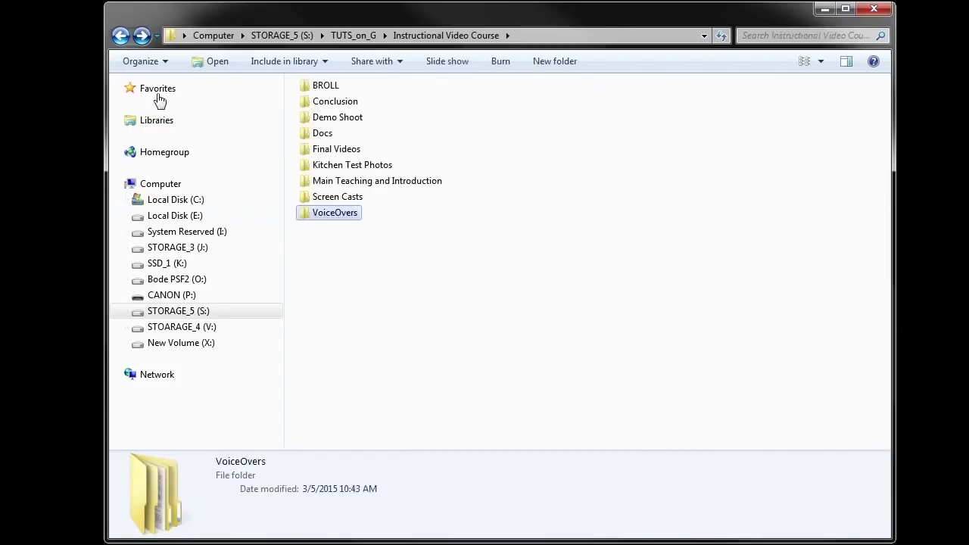
double_click(322, 199)
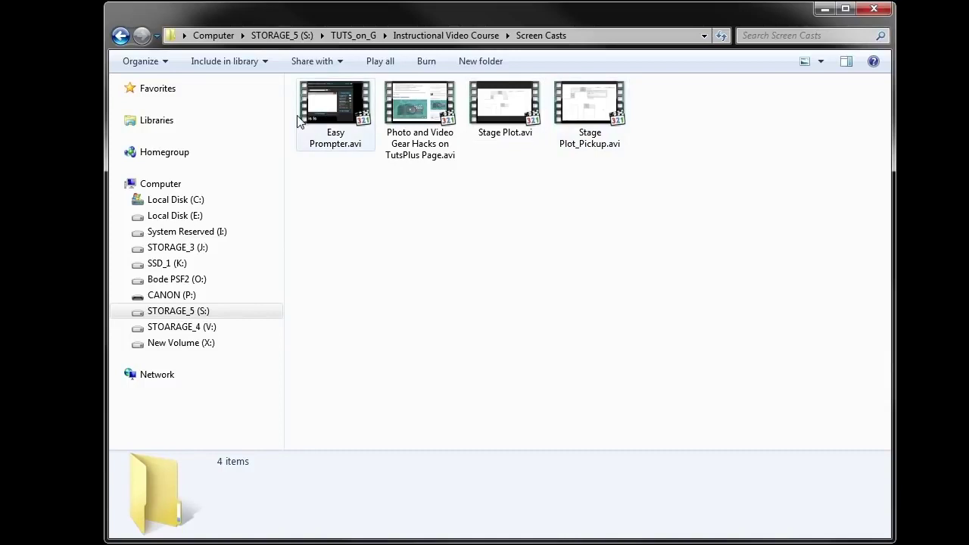
click(120, 35)
double_click(317, 168)
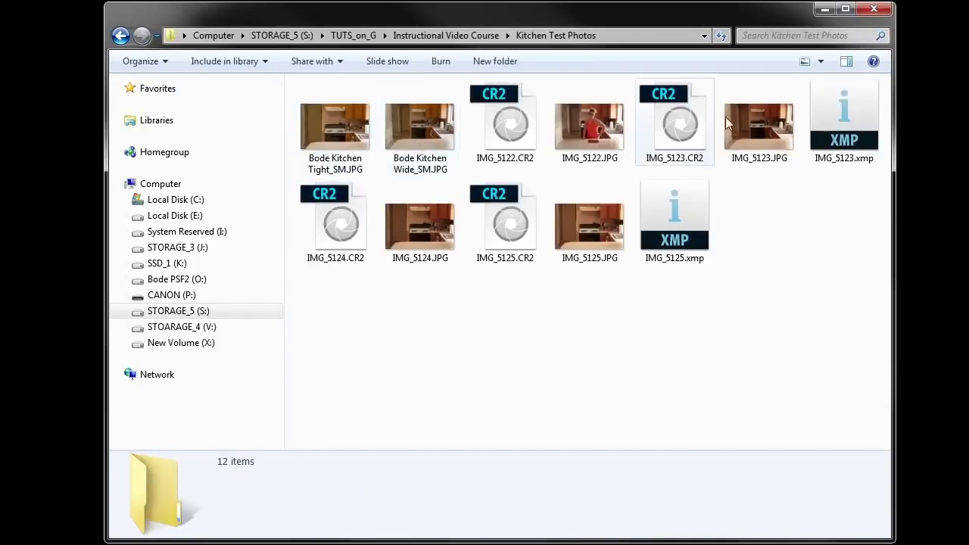
click(120, 35)
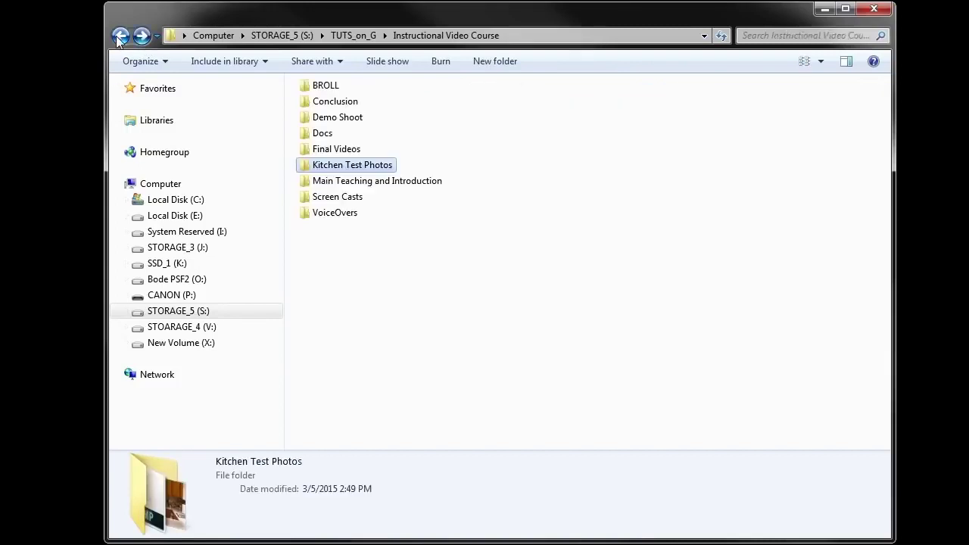
double_click(318, 132)
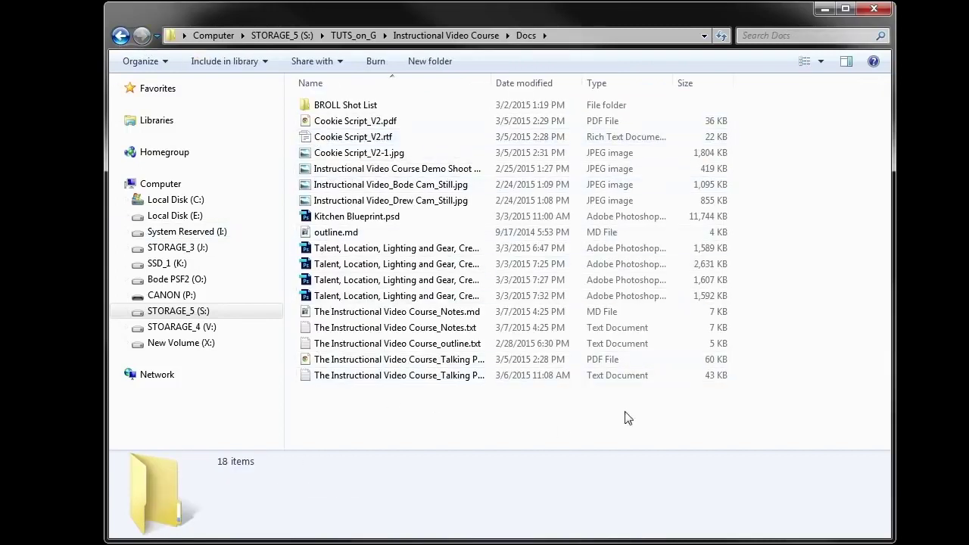
click(120, 35)
double_click(318, 87)
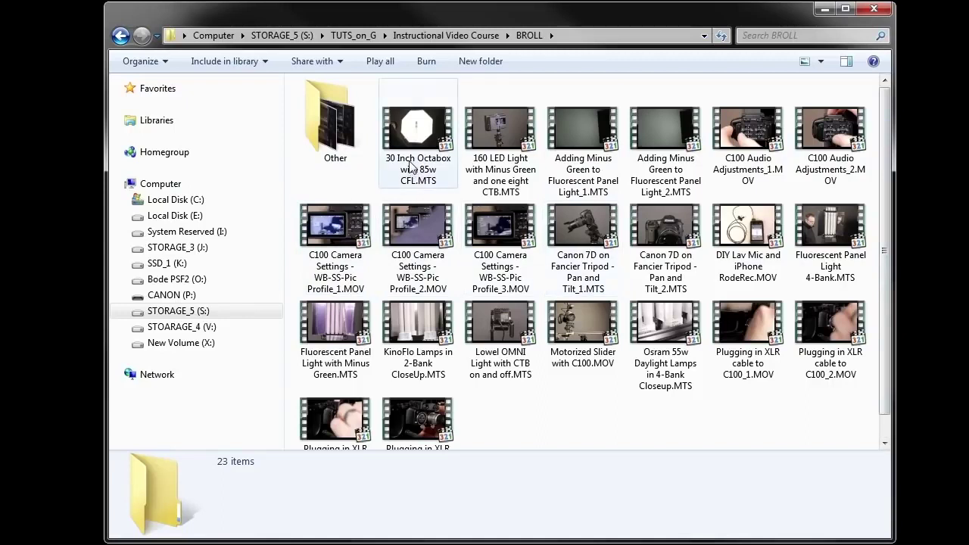
click(120, 36)
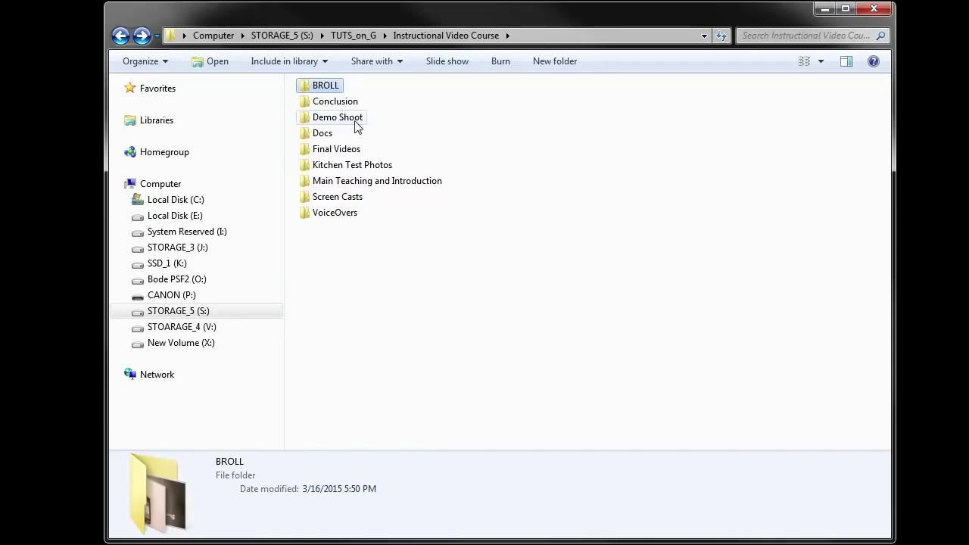
Step: Open Demo Shoot and browse the 7D folder, viewing the details of IMG_4867.JPG
double_click(356, 124)
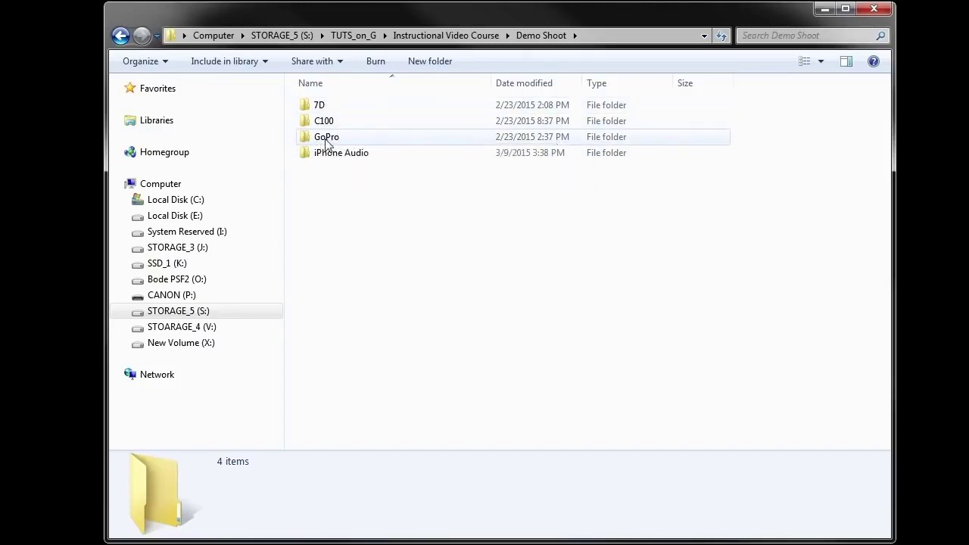
double_click(324, 104)
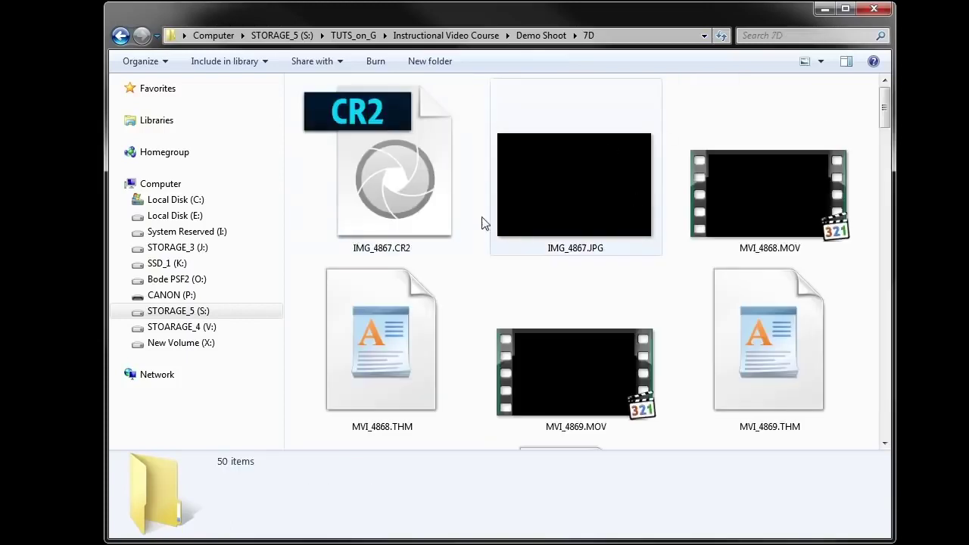
scroll(402, 235, down, 15)
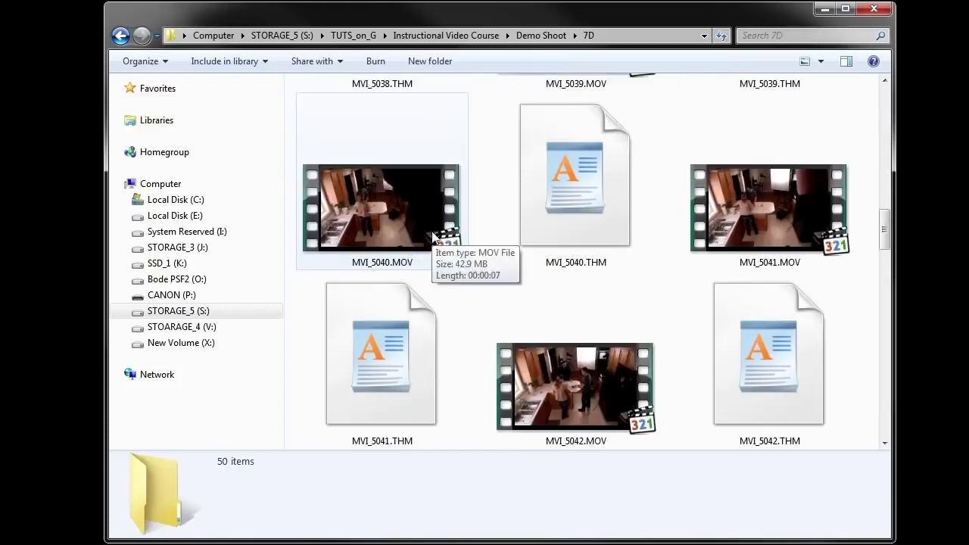
scroll(402, 234, up, 15)
click(557, 195)
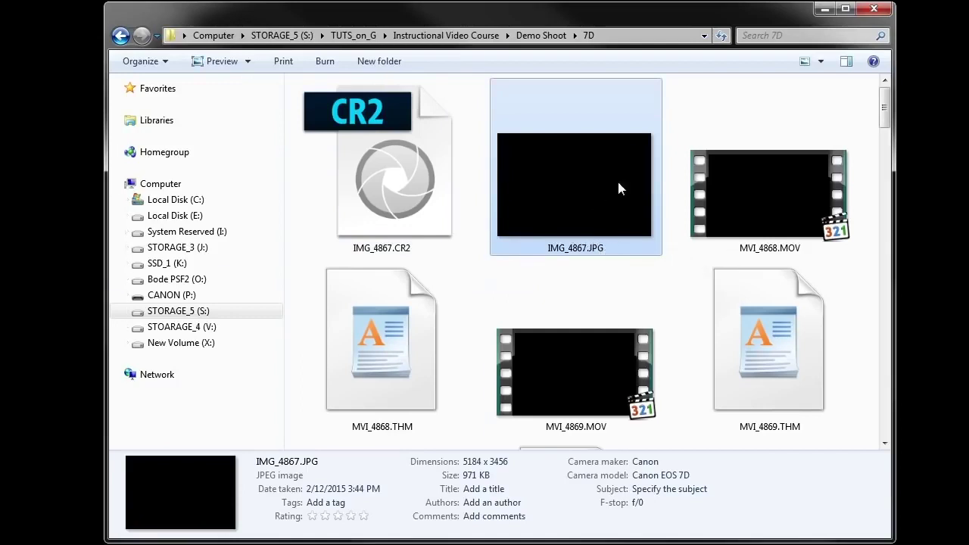
Step: Go back to Demo Shoot and open the C100 camera folder
key(BackSpace)
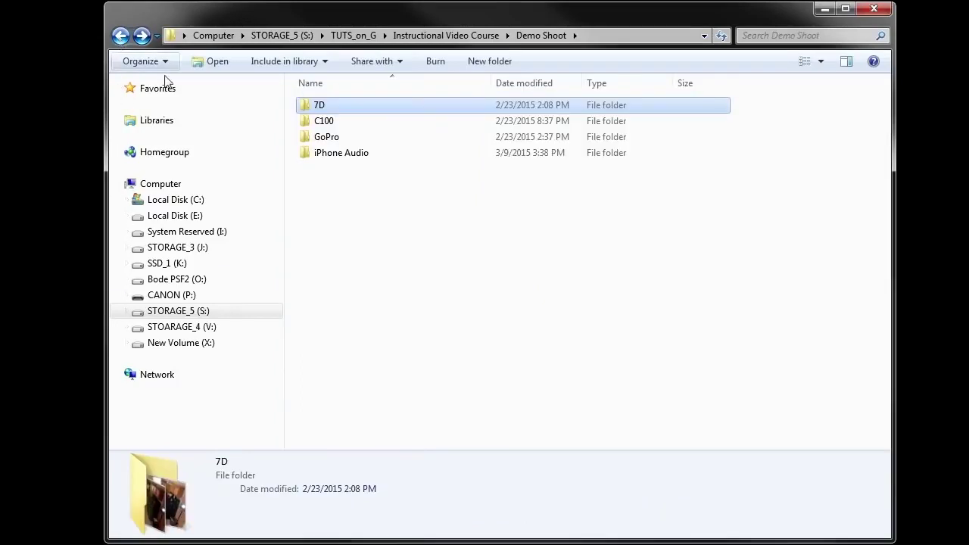
double_click(404, 127)
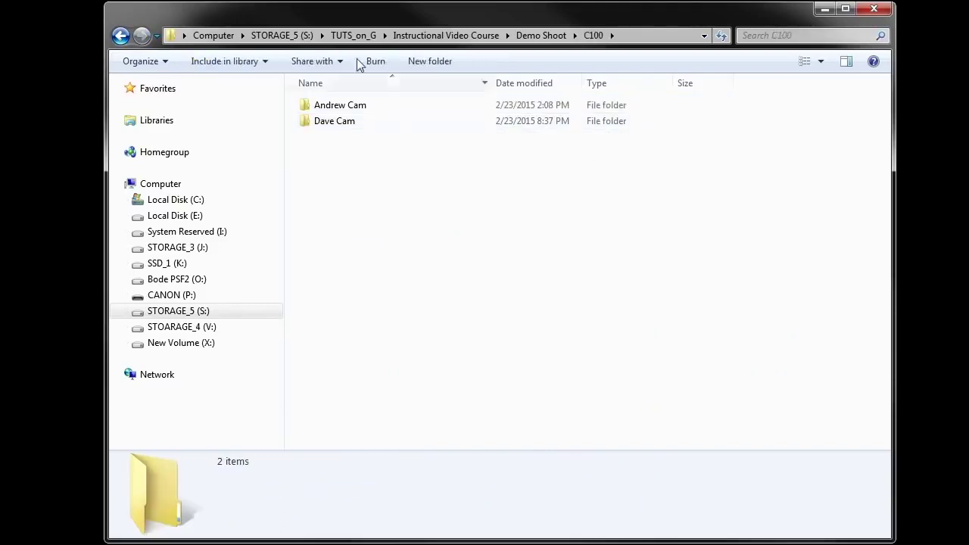
mouse_move(374, 123)
Step: Drill through the second camera folder's PRIVATE > AVCHD > BDMV > STREAM to its 19 MTS clips
click(374, 120)
double_click(375, 121)
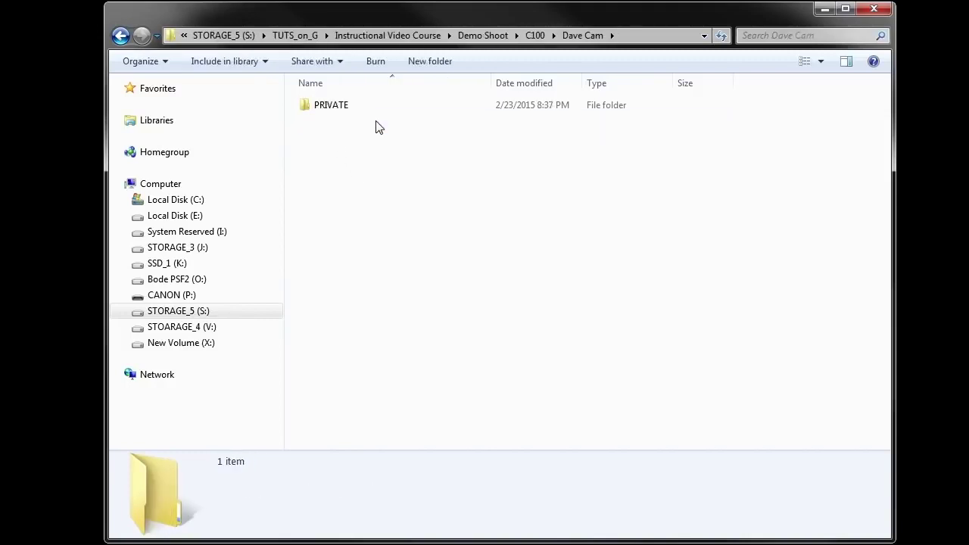
double_click(365, 112)
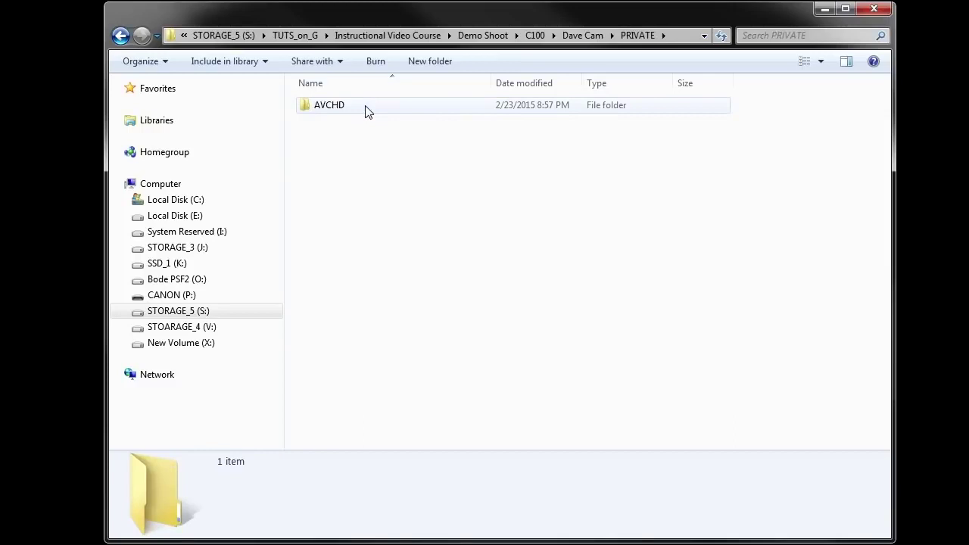
double_click(367, 109)
double_click(367, 108)
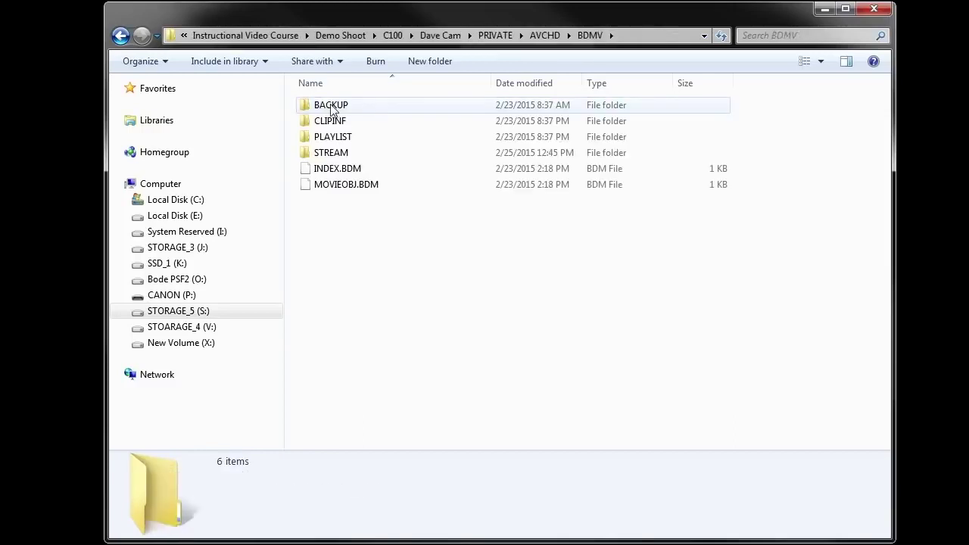
double_click(325, 152)
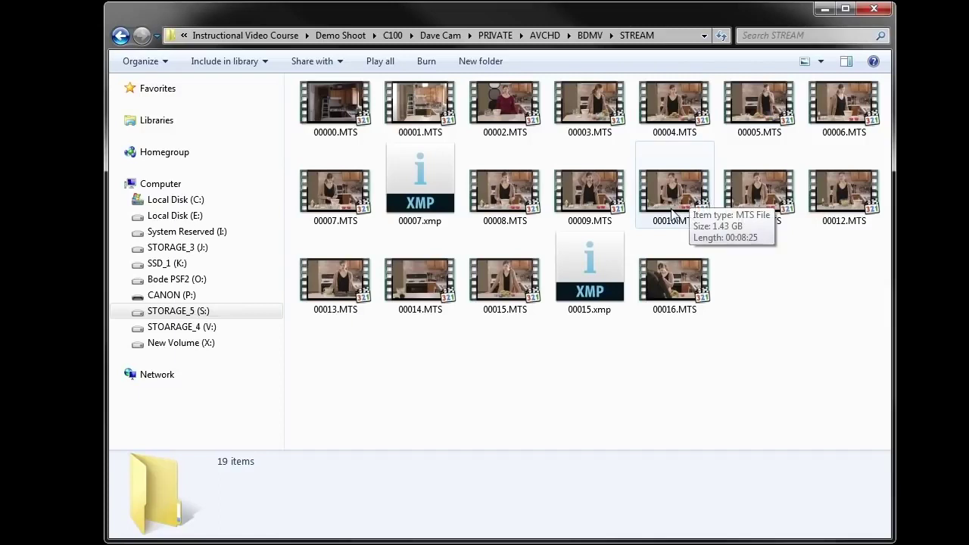
click(588, 35)
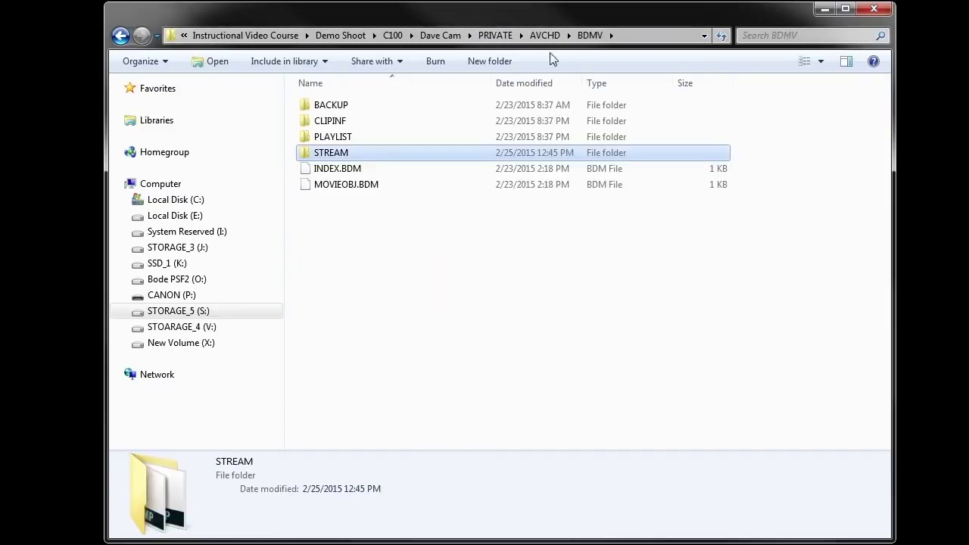
double_click(379, 154)
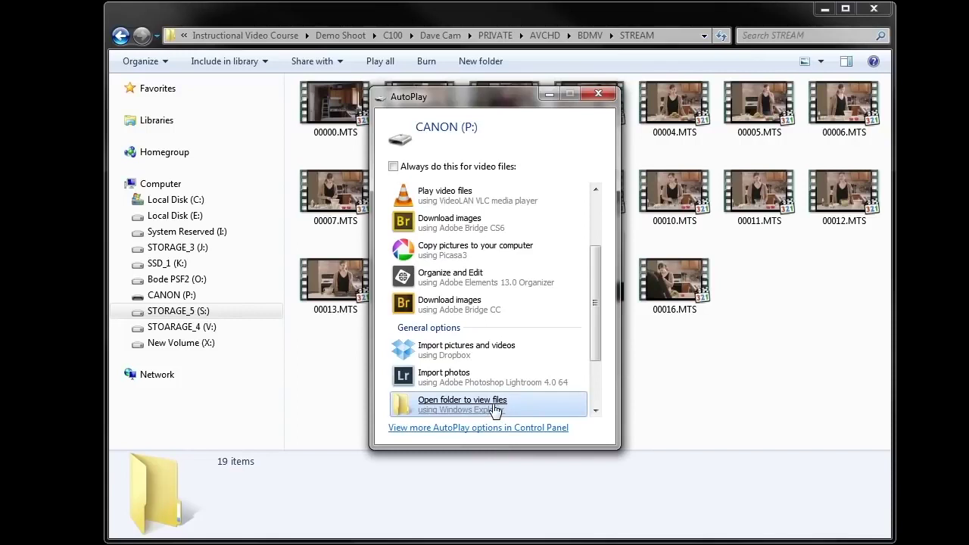
Step: On the CANON (P:) card, open PRIVATE > AVCHD > BDMV > STREAM and select its five MTS clips
click(452, 409)
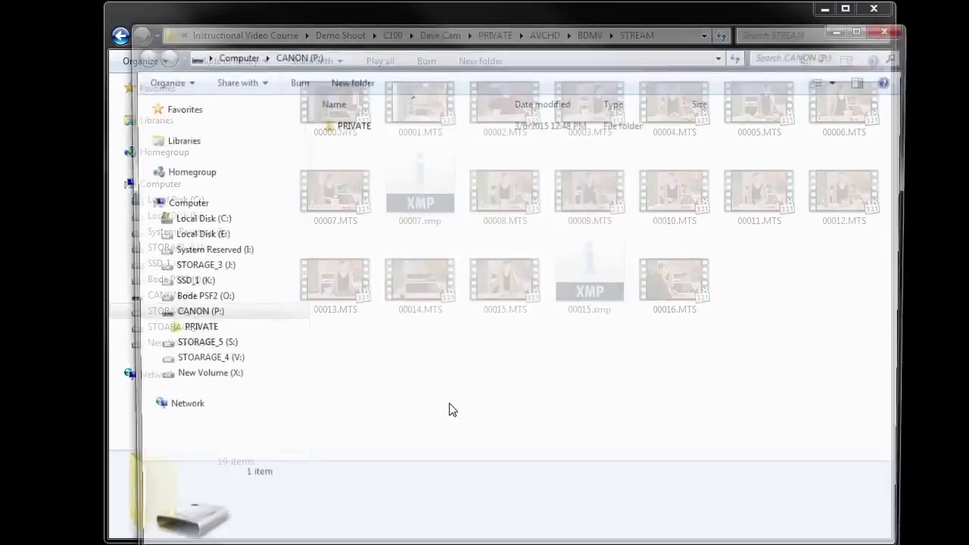
double_click(347, 126)
double_click(347, 125)
double_click(347, 126)
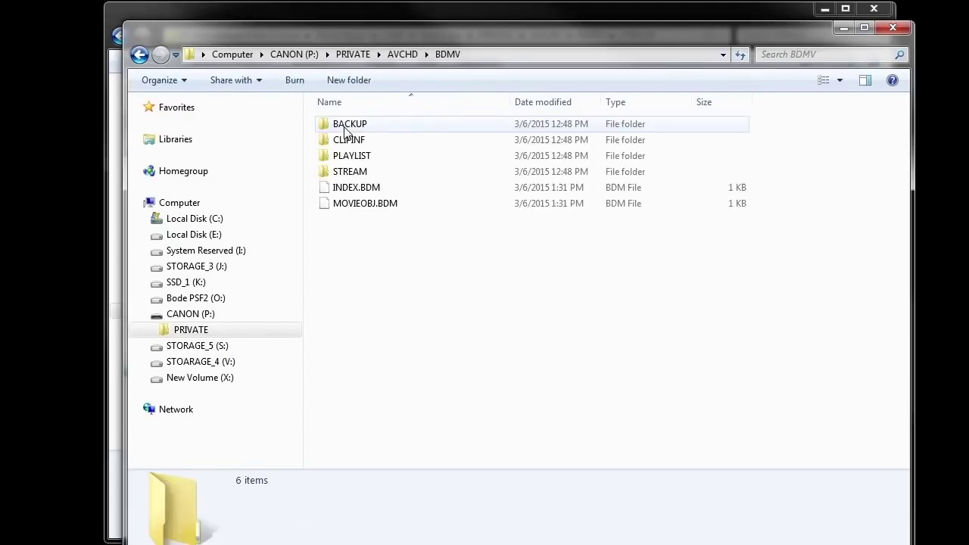
double_click(355, 172)
drag(425, 233, 322, 121)
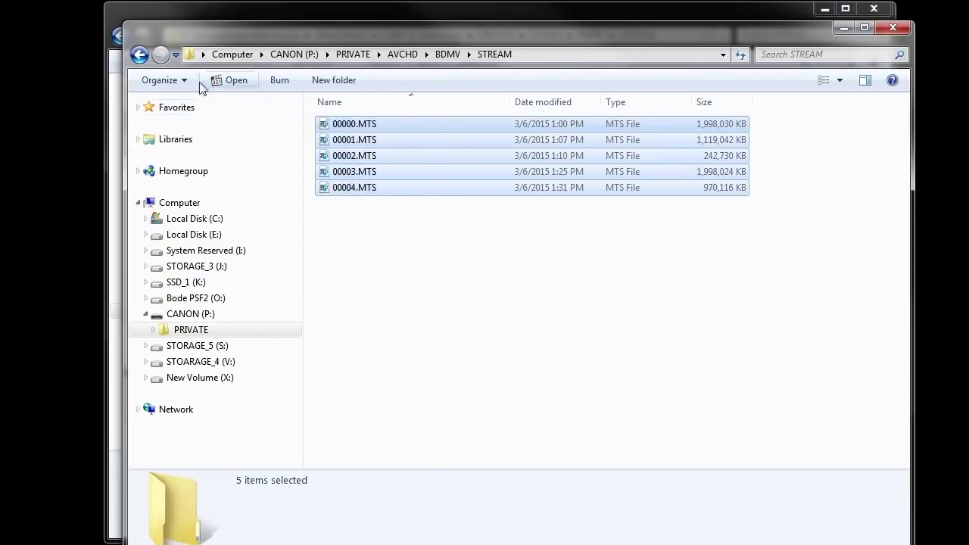
Step: Return the card window to its root, move it aside, and go up to Dave Cam
double_click(138, 56)
click(136, 57)
click(138, 56)
drag(272, 31, 726, 53)
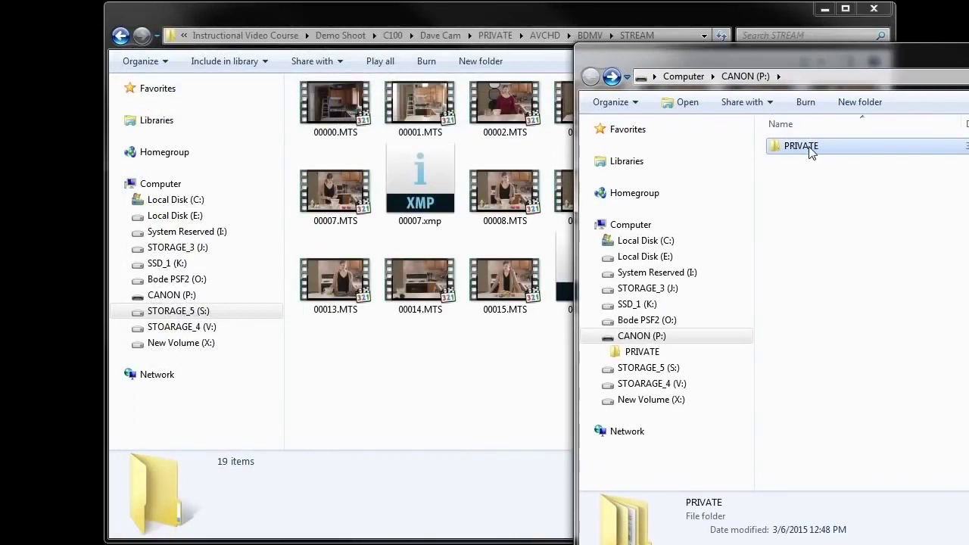
click(514, 75)
key(alt+Up)
key(alt+Up)
key(alt+Up)
key(alt+Up)
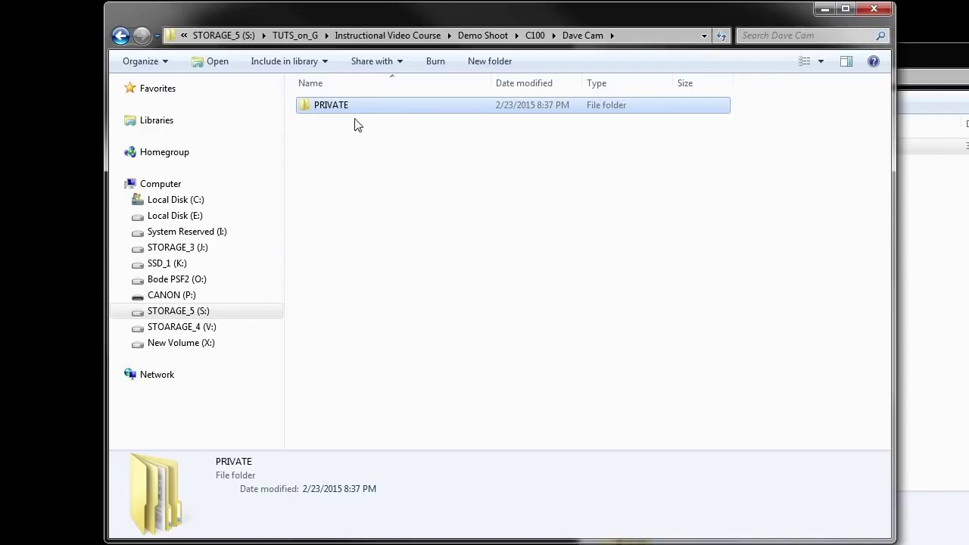
Step: Open C100 > Andrew Cam's STREAM folder and select clips 00016 to 00018
click(476, 36)
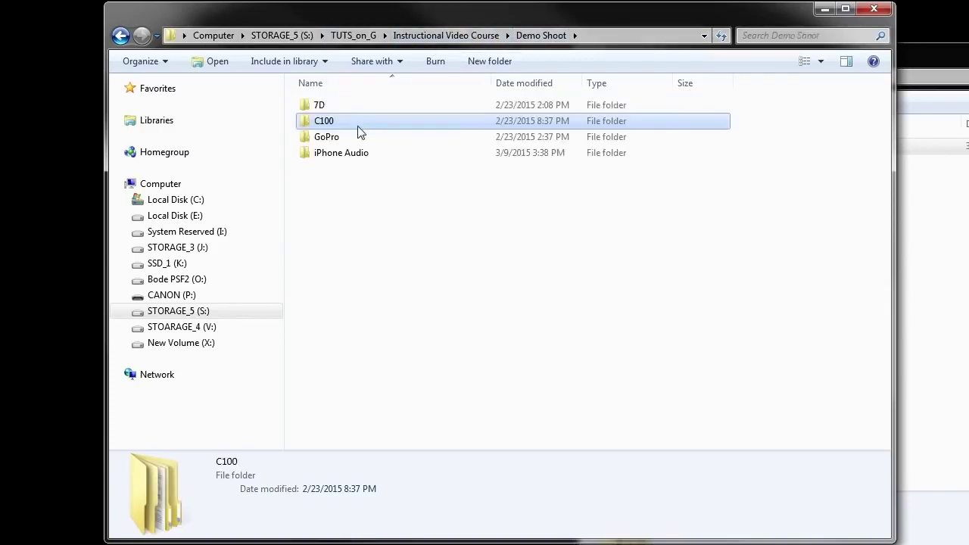
double_click(356, 122)
double_click(357, 104)
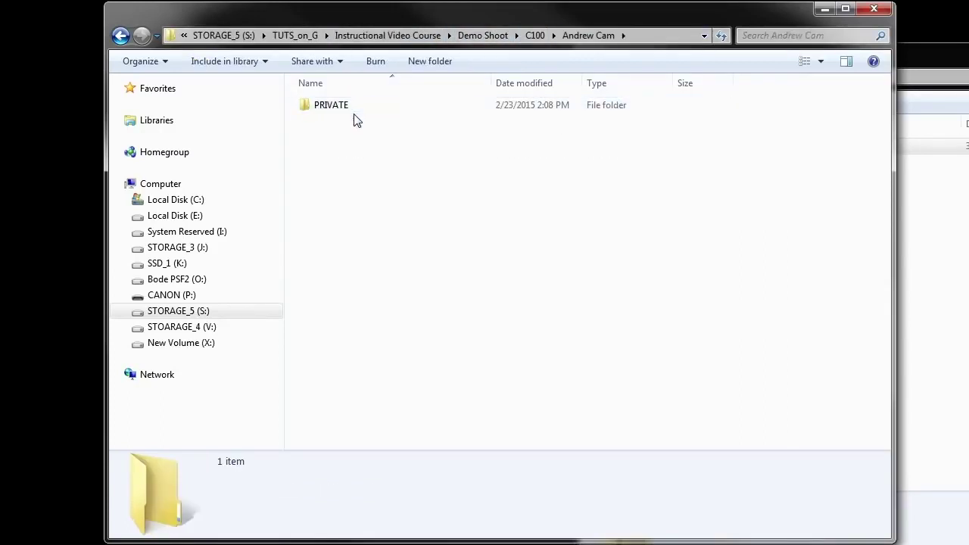
double_click(354, 109)
double_click(355, 109)
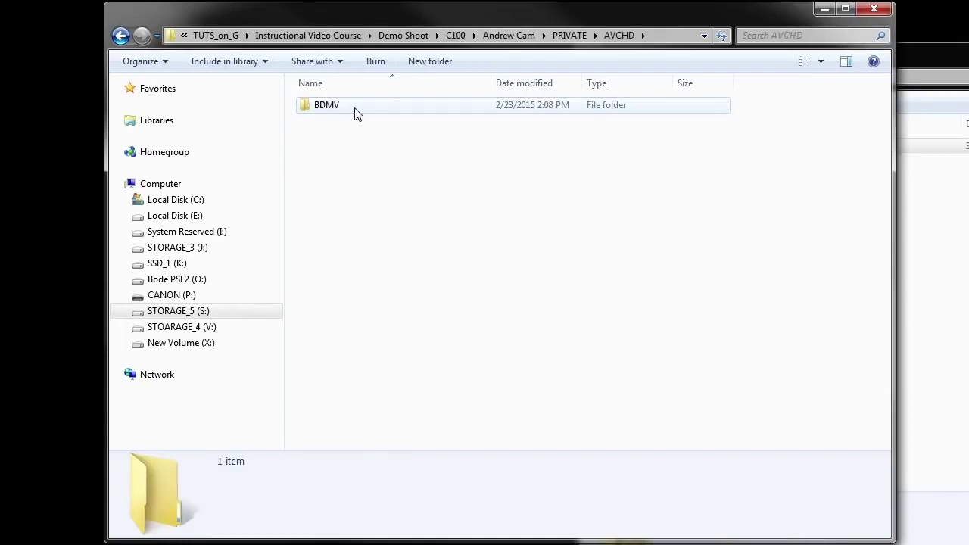
click(358, 112)
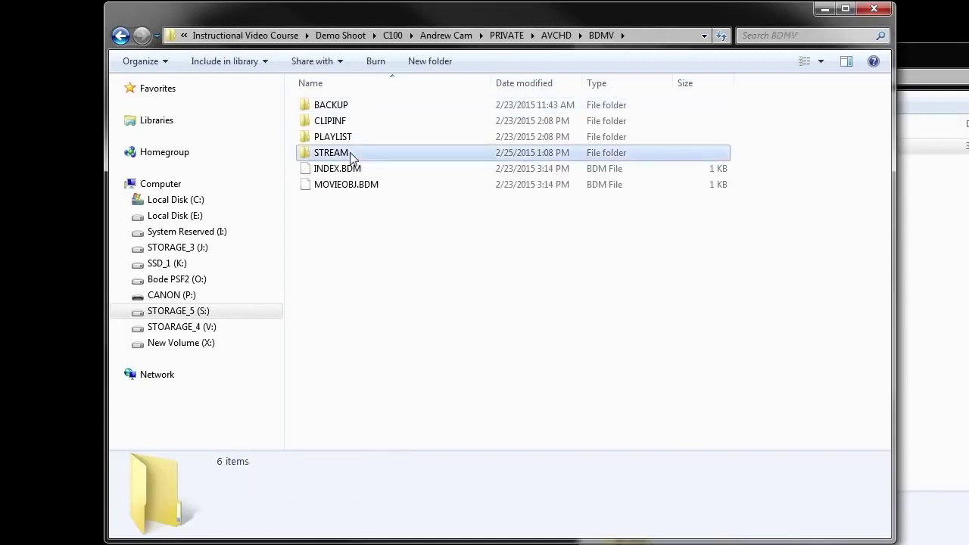
double_click(332, 153)
drag(815, 382, 736, 352)
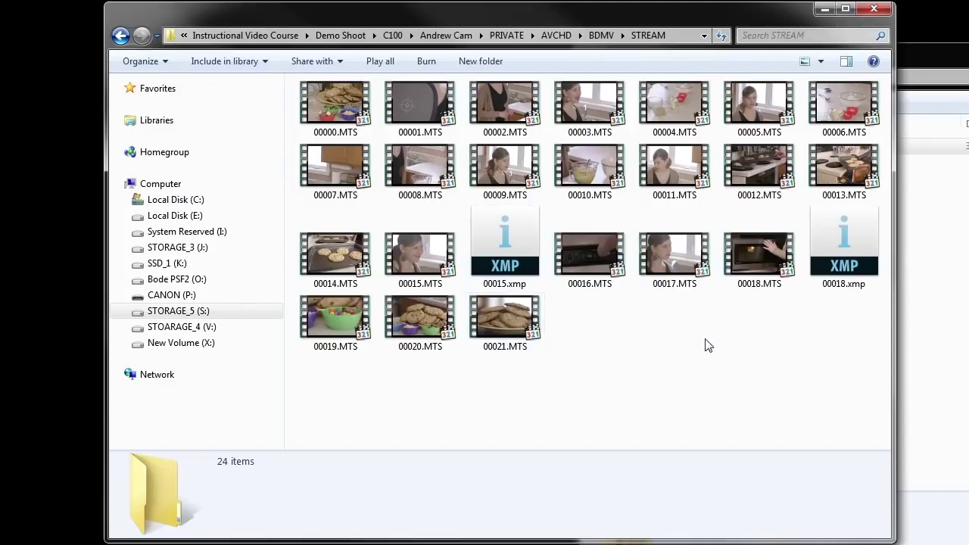
Step: Browse the GoPro and iPhone Audio folders, ending back in Demo Shoot
click(393, 34)
click(530, 36)
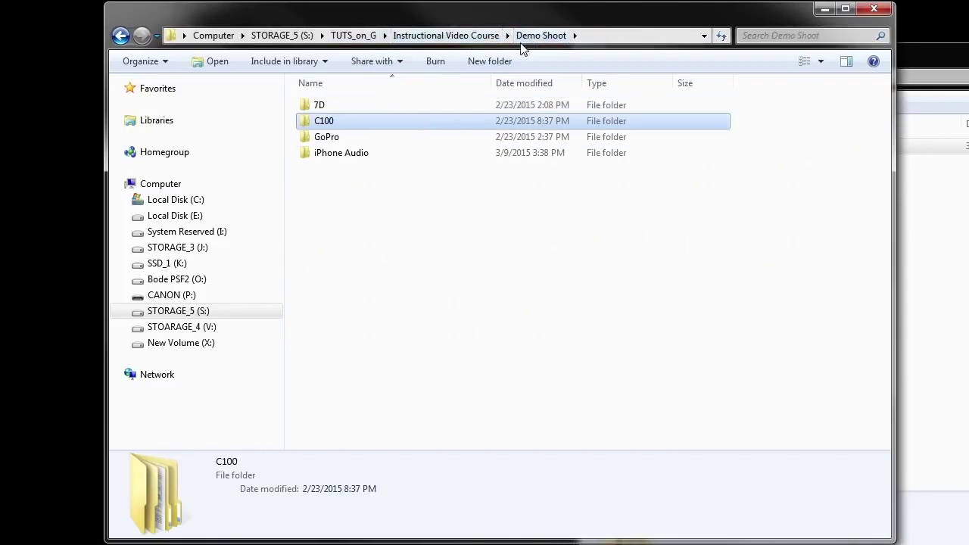
double_click(355, 136)
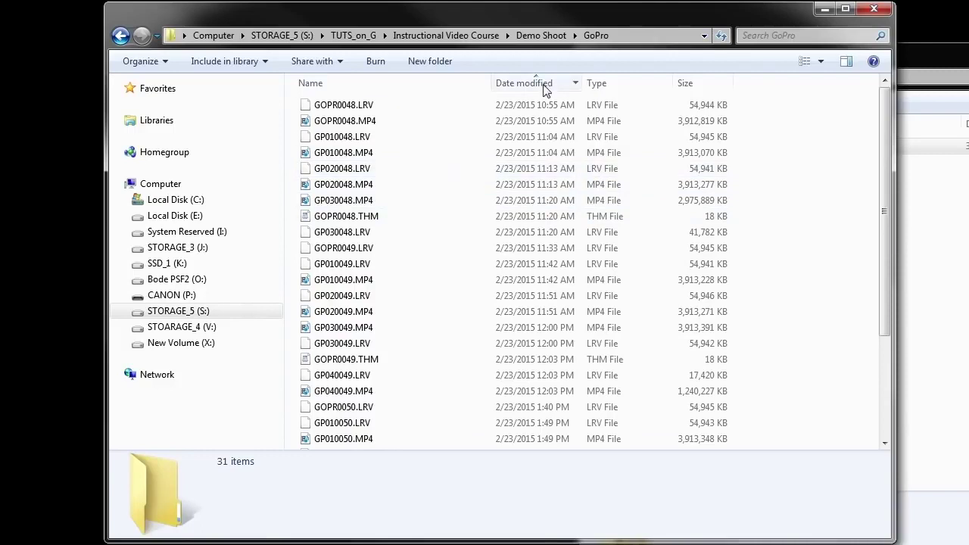
click(543, 38)
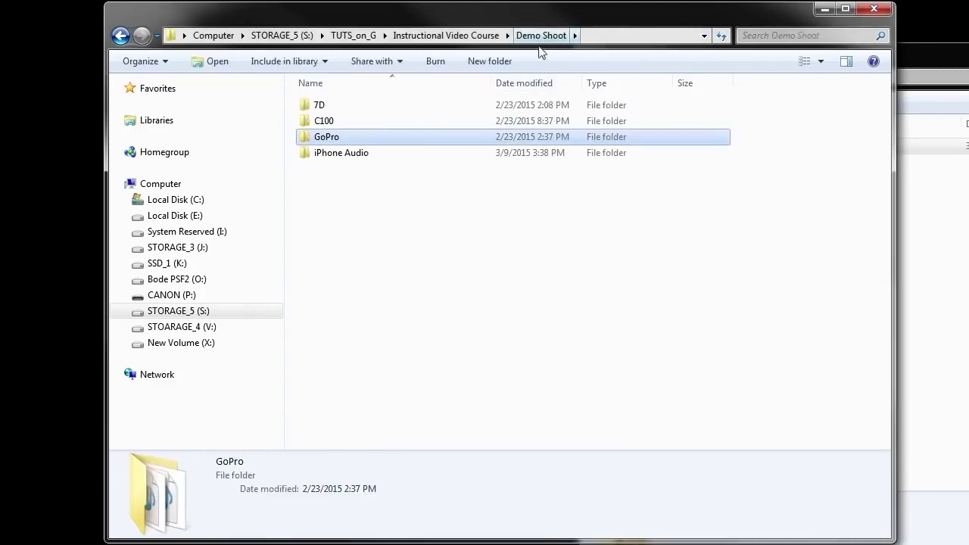
double_click(404, 154)
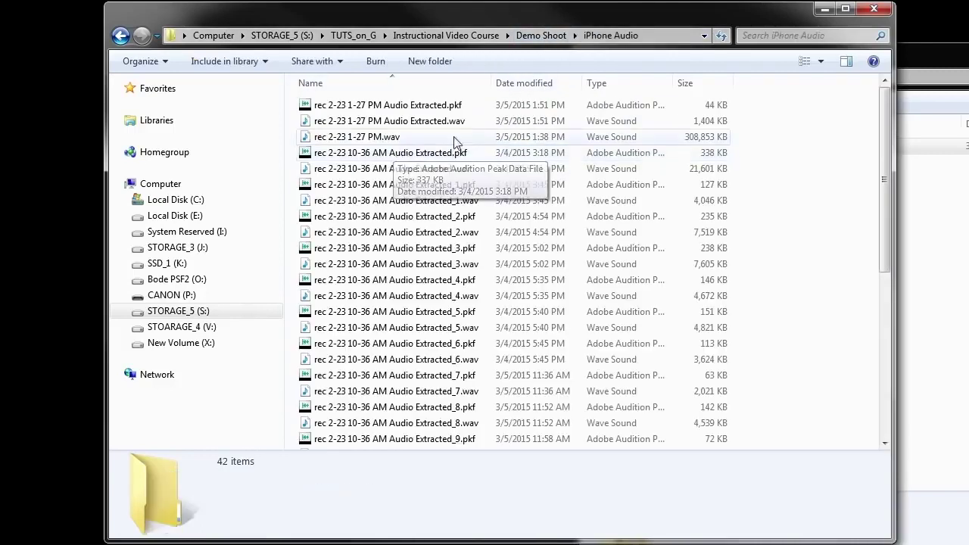
click(543, 37)
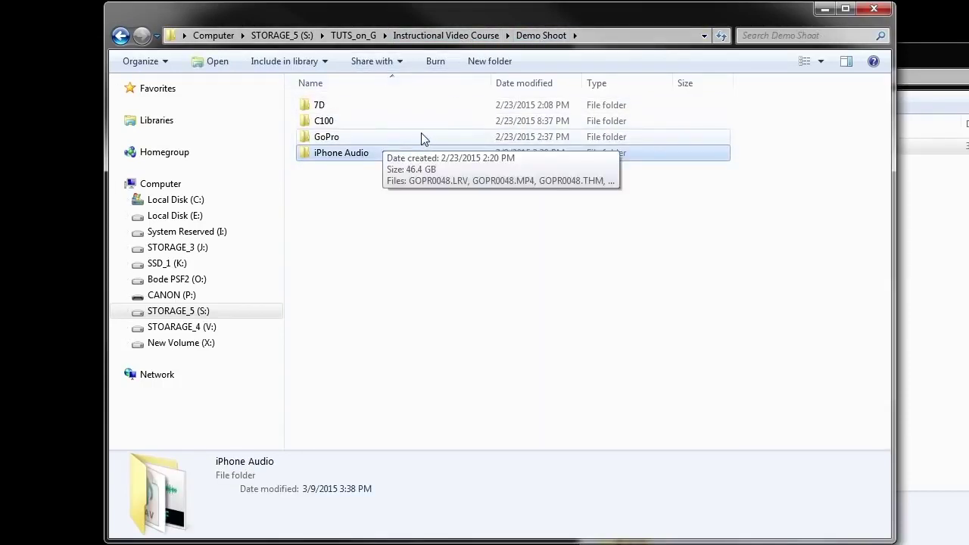
click(446, 36)
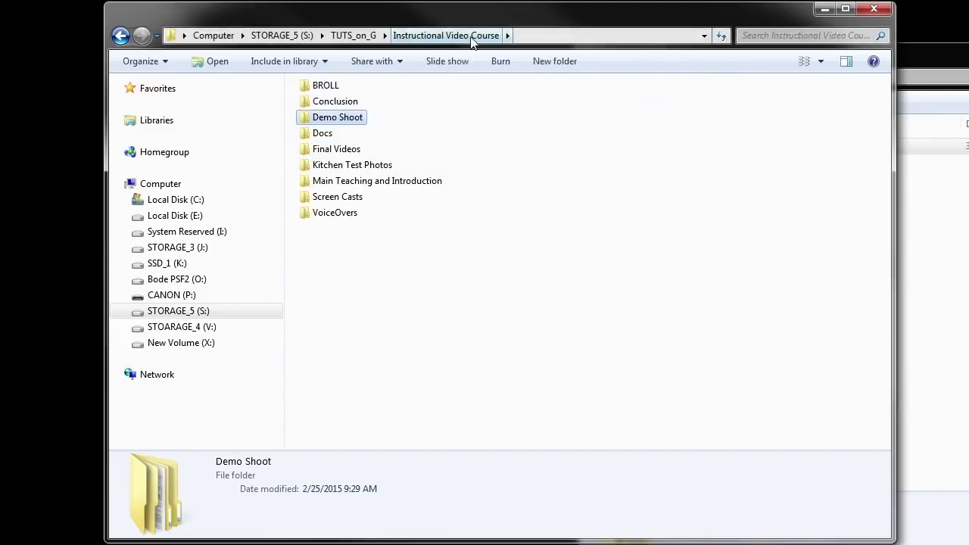
click(348, 104)
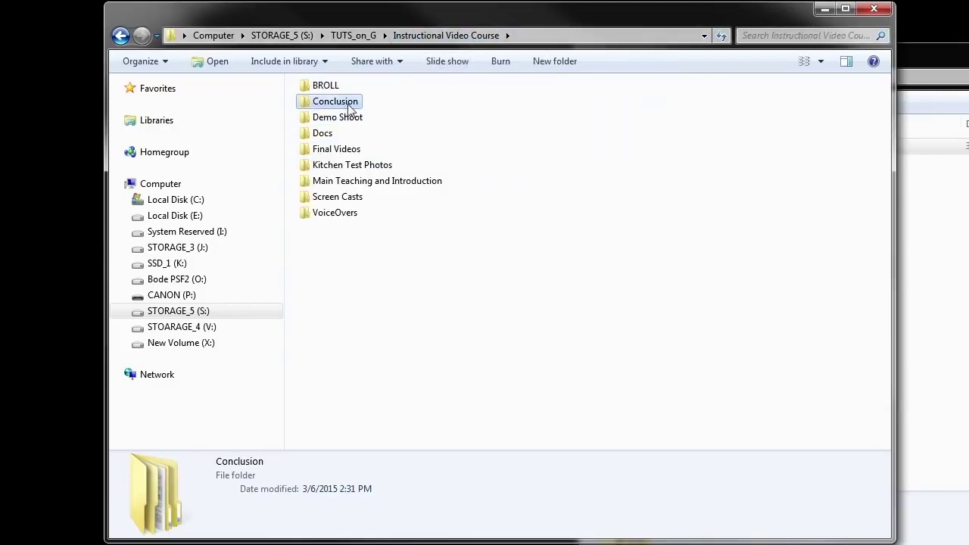
double_click(356, 185)
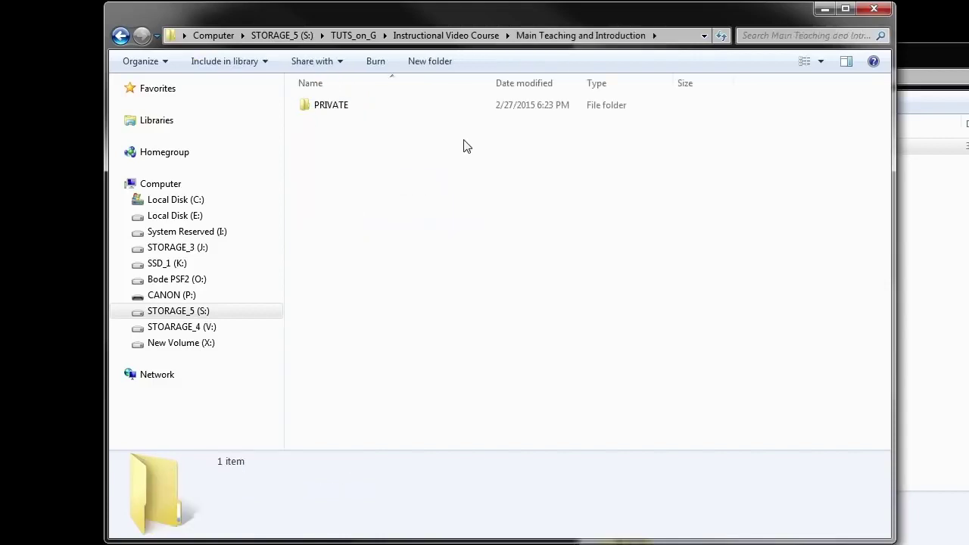
double_click(339, 113)
double_click(338, 112)
double_click(339, 112)
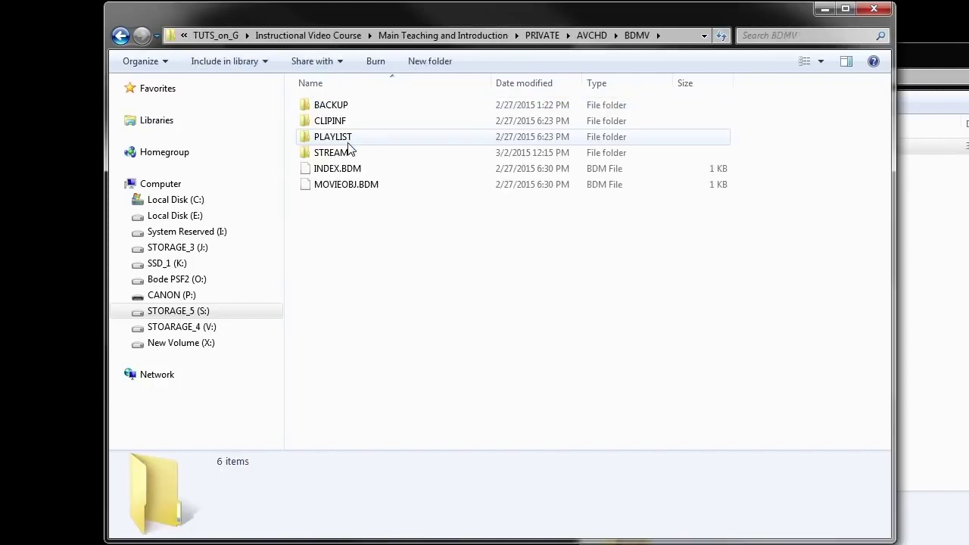
double_click(344, 149)
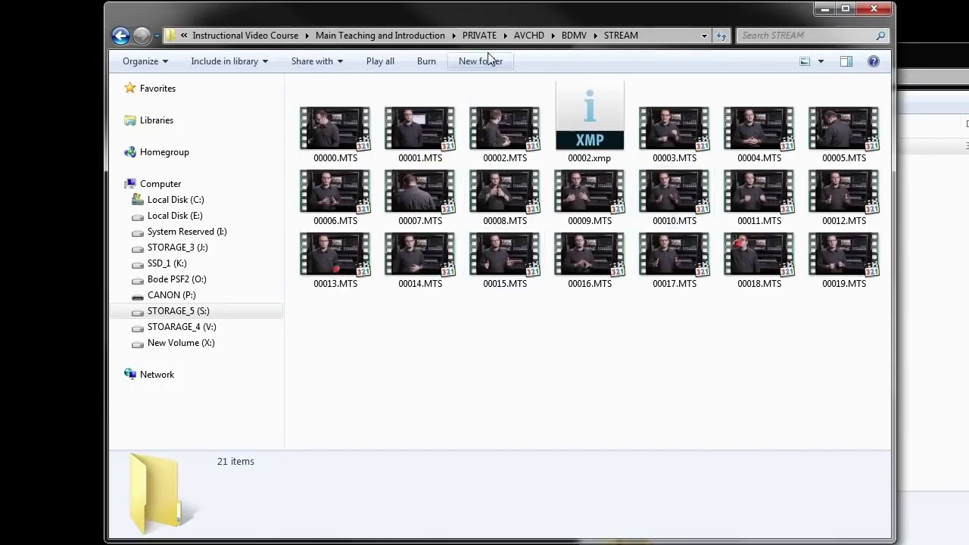
click(389, 37)
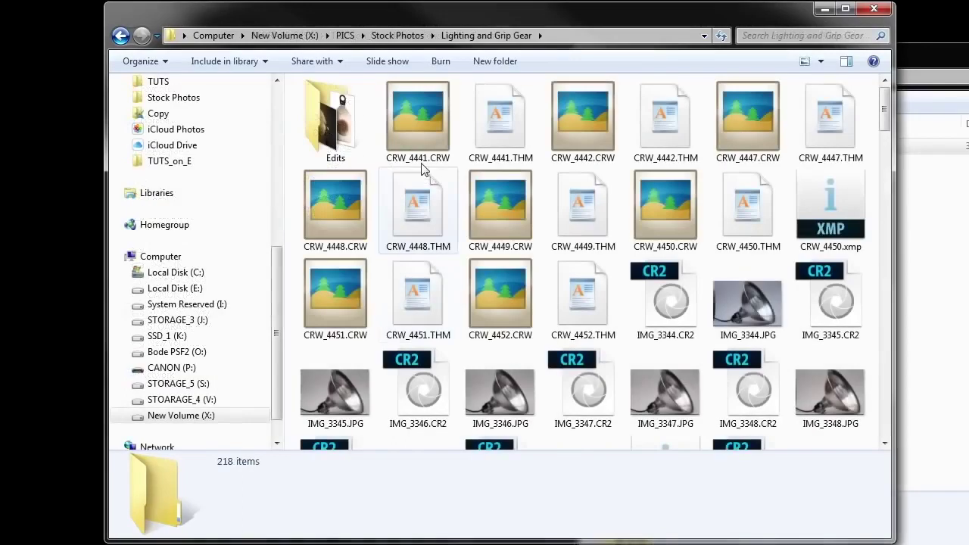
key(BackSpace)
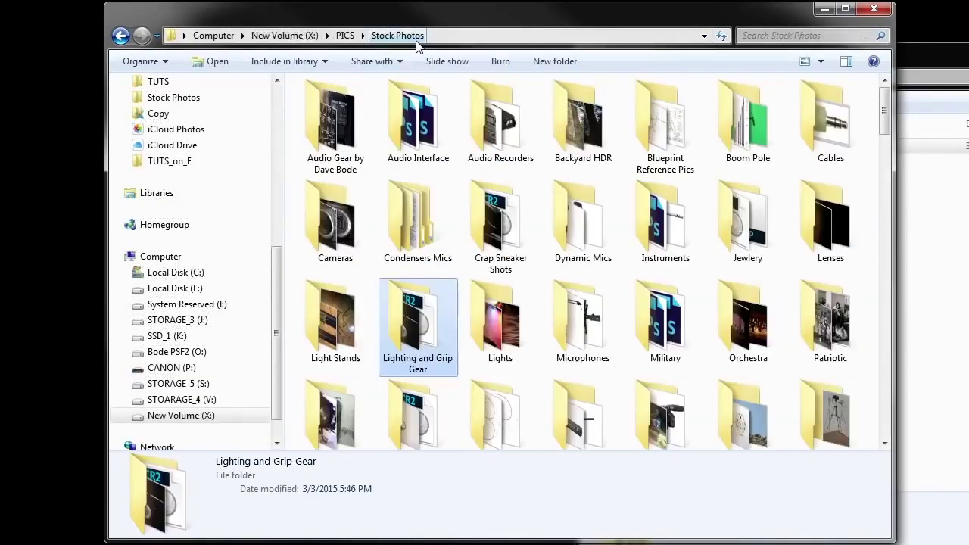
double_click(421, 337)
scroll(432, 238, down, 10)
scroll(439, 245, up, 10)
double_click(363, 139)
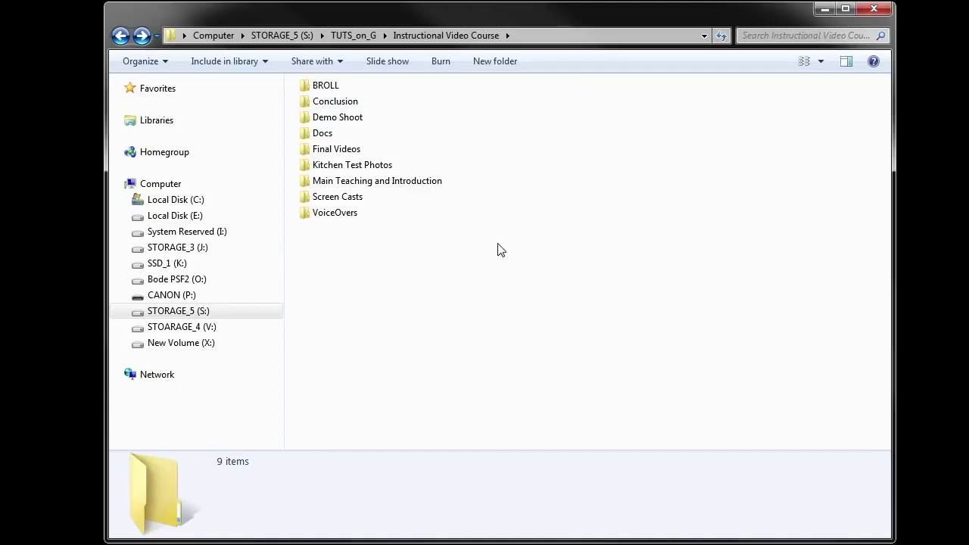
Step: Launch Adobe Premiere Pro CC 2014 and wait for its Welcome screen
mouse_move(351, 127)
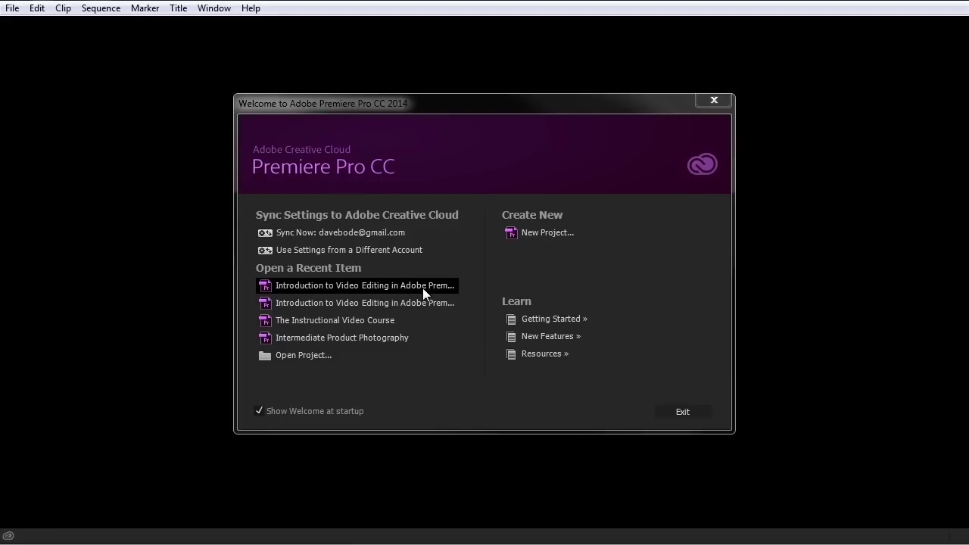
Step: Load the most recent Introduction to Video Editing Quick Tour project from Open a Recent Item
click(310, 359)
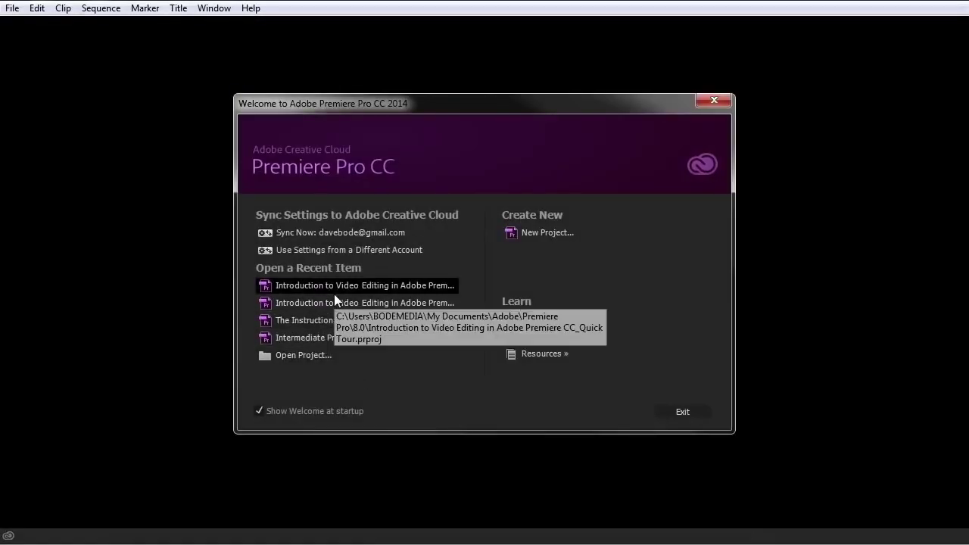
click(334, 294)
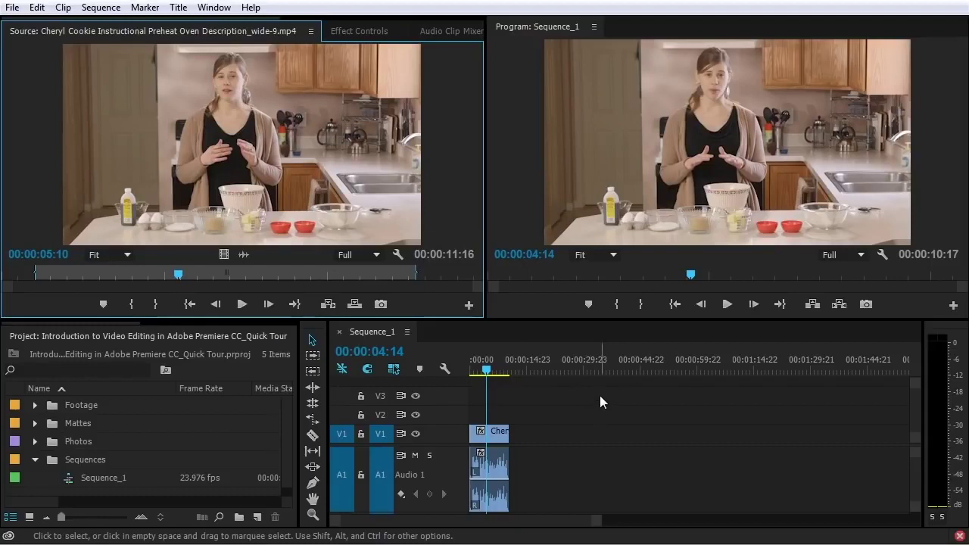
Step: Choose the Editing workspace, then reset the current workspace and confirm with Yes
click(214, 7)
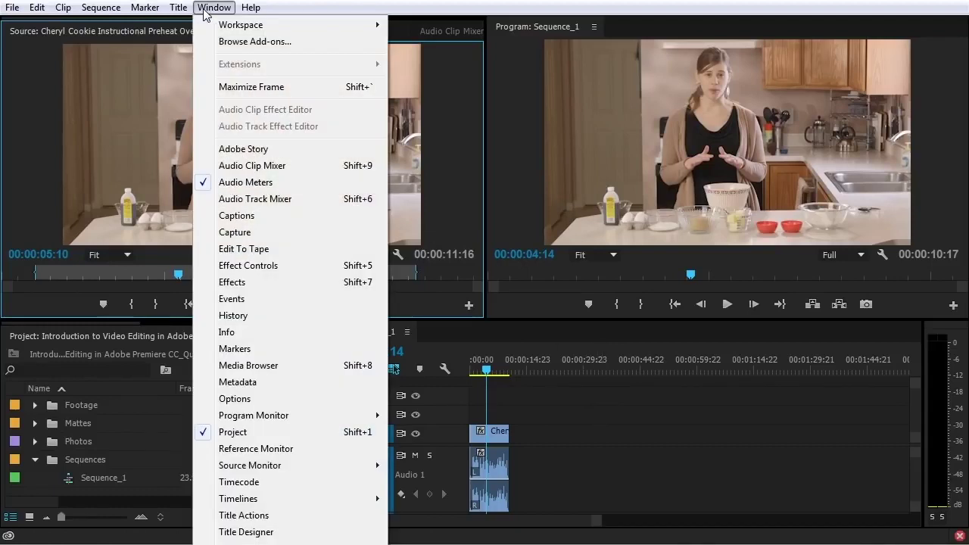
mouse_move(219, 29)
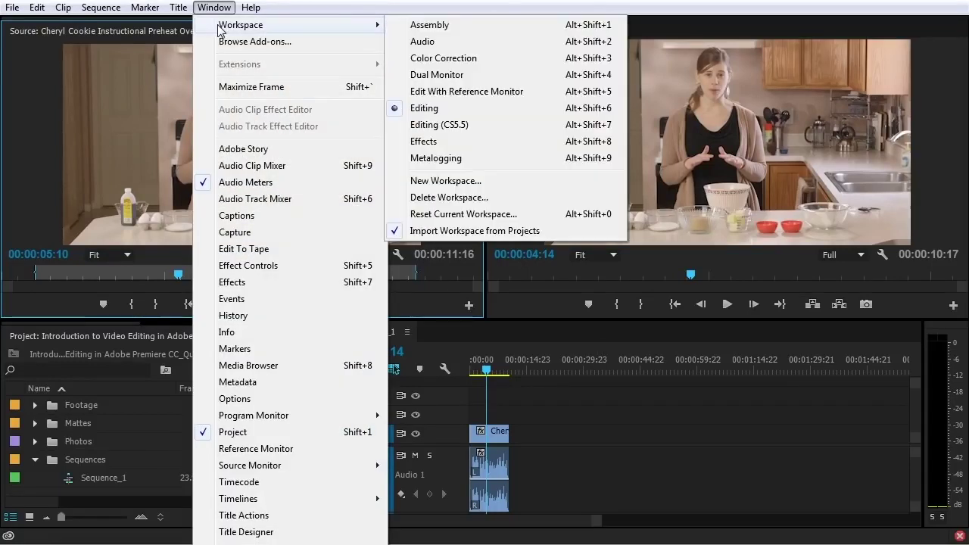
click(438, 110)
click(213, 7)
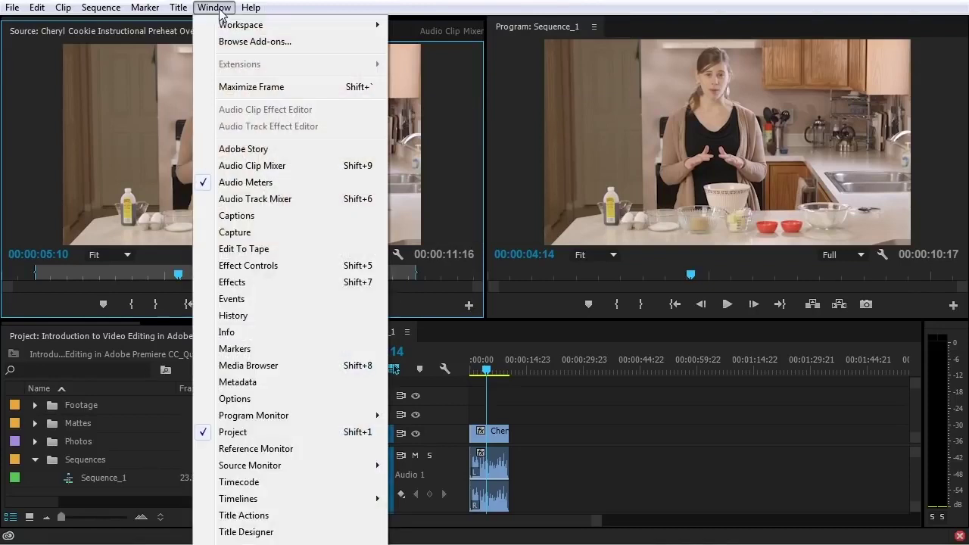
mouse_move(231, 29)
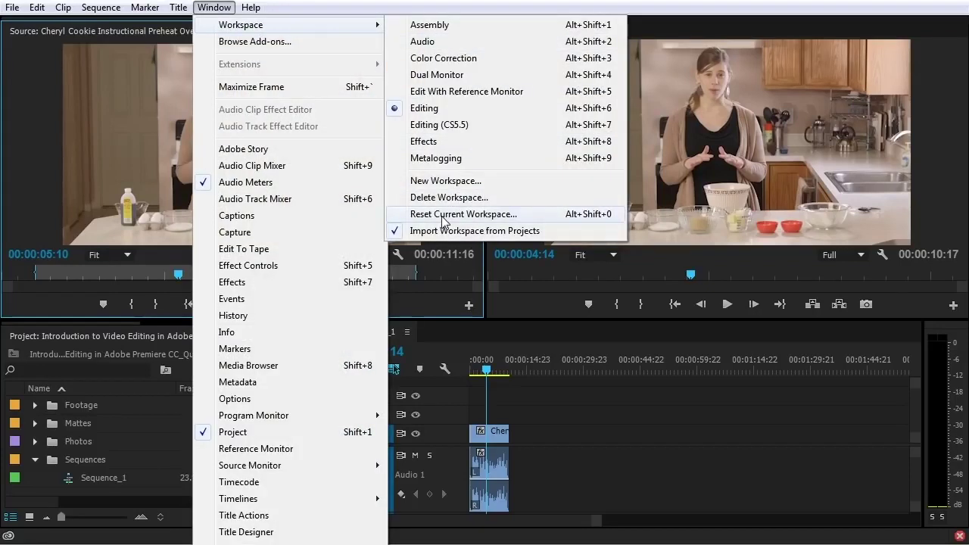
click(441, 215)
click(530, 285)
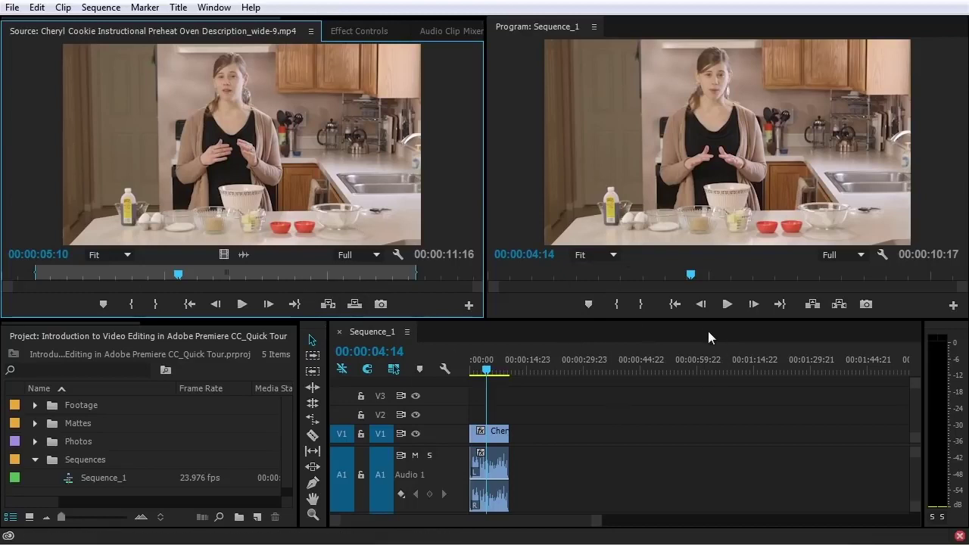
Step: Browse the File, Sequence and Help menu commands
click(13, 9)
mouse_move(61, 11)
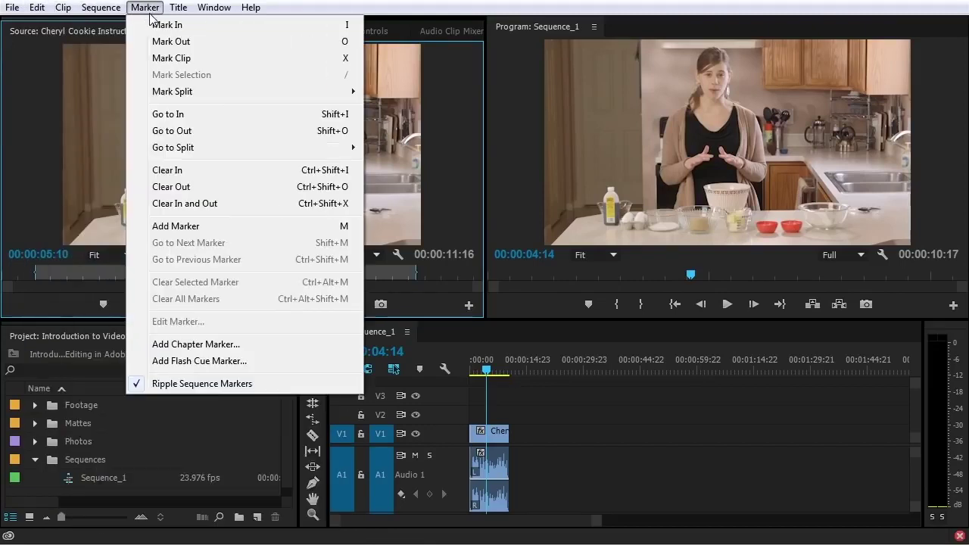
click(207, 11)
click(206, 11)
mouse_move(253, 9)
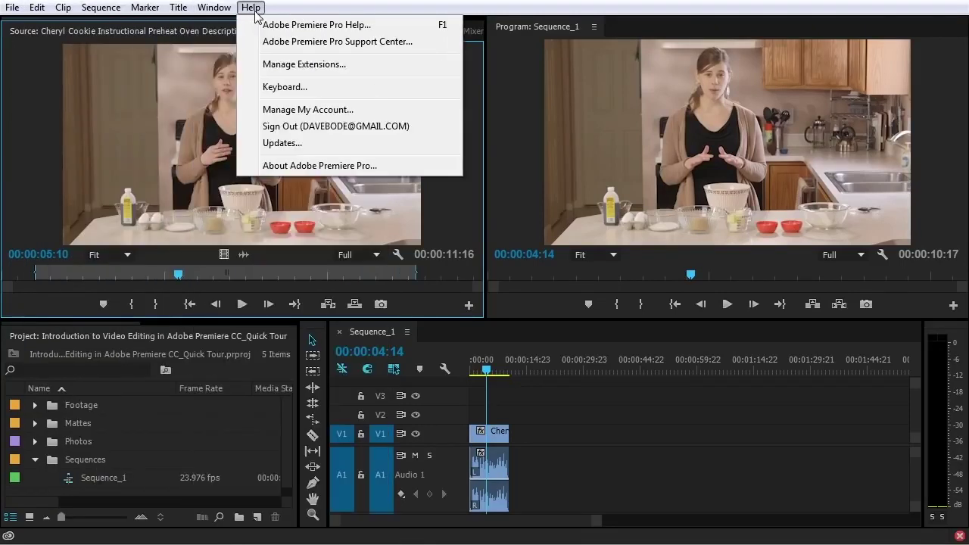
mouse_move(68, 11)
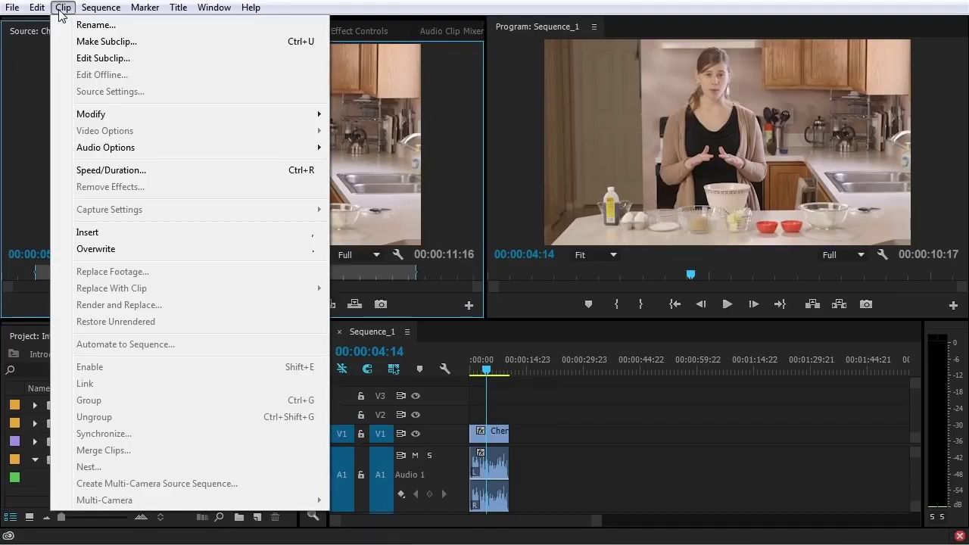
mouse_move(214, 9)
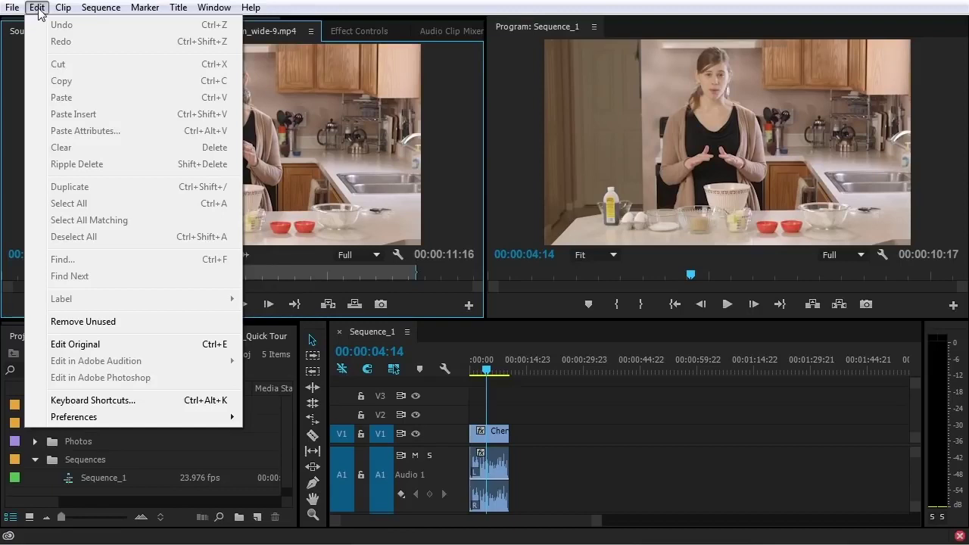
mouse_move(113, 419)
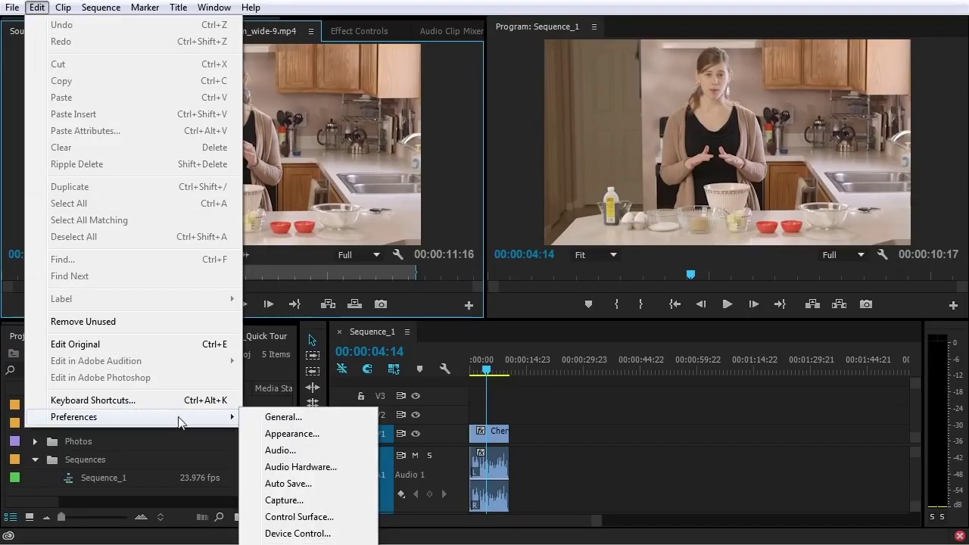
Step: Step through General, Appearance, Audio preferences, then review Auto Save: 5 minutes, 10 versions
click(320, 482)
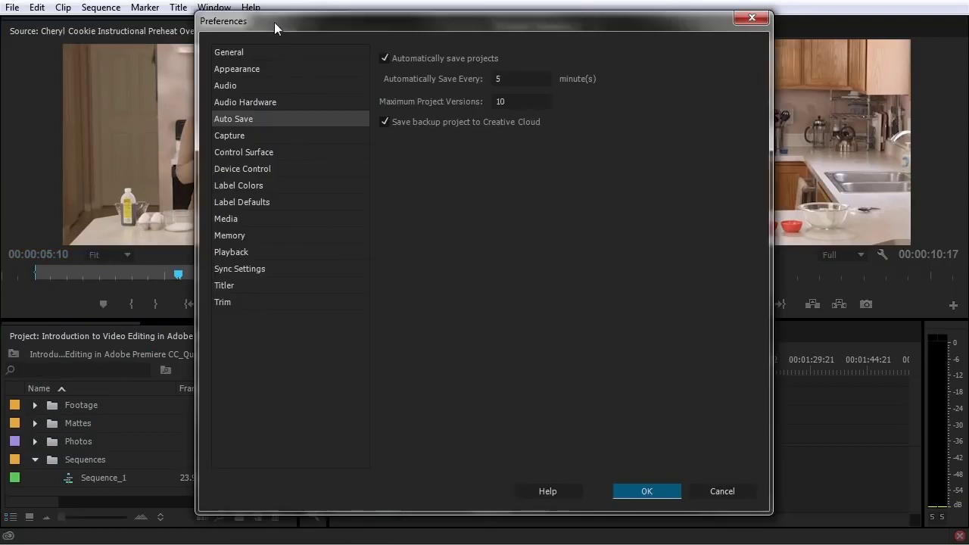
mouse_move(274, 22)
mouse_down()
mouse_move(278, 35)
mouse_move(282, 26)
mouse_up()
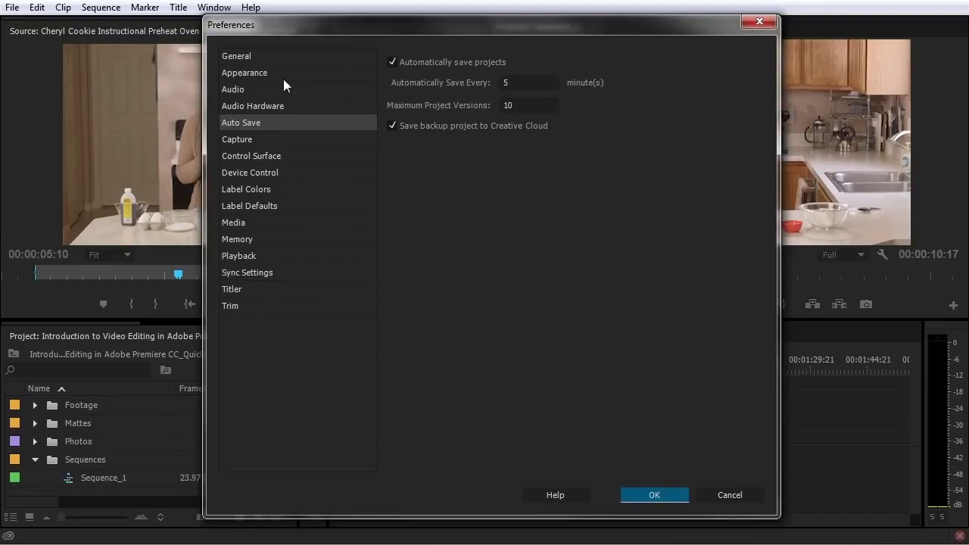
click(298, 56)
click(302, 73)
click(301, 90)
click(302, 107)
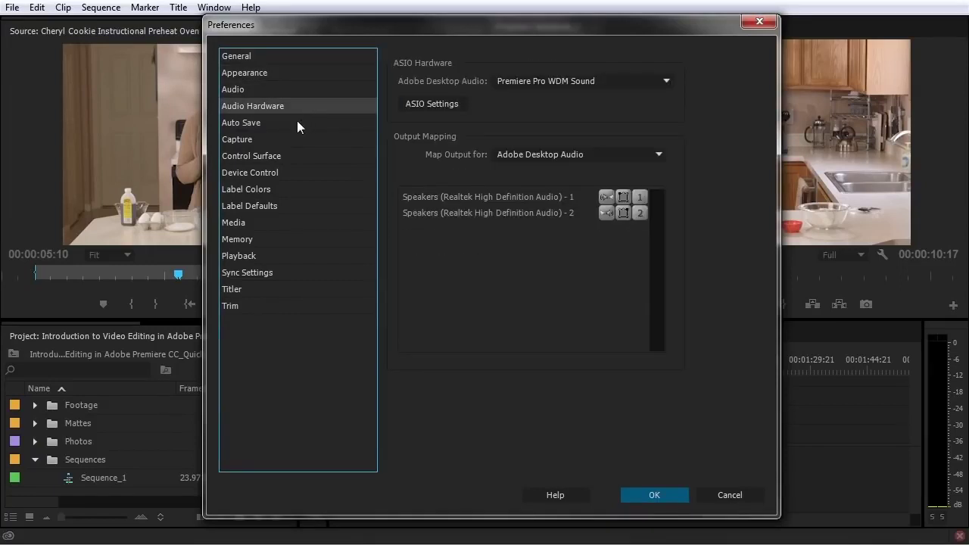
click(297, 122)
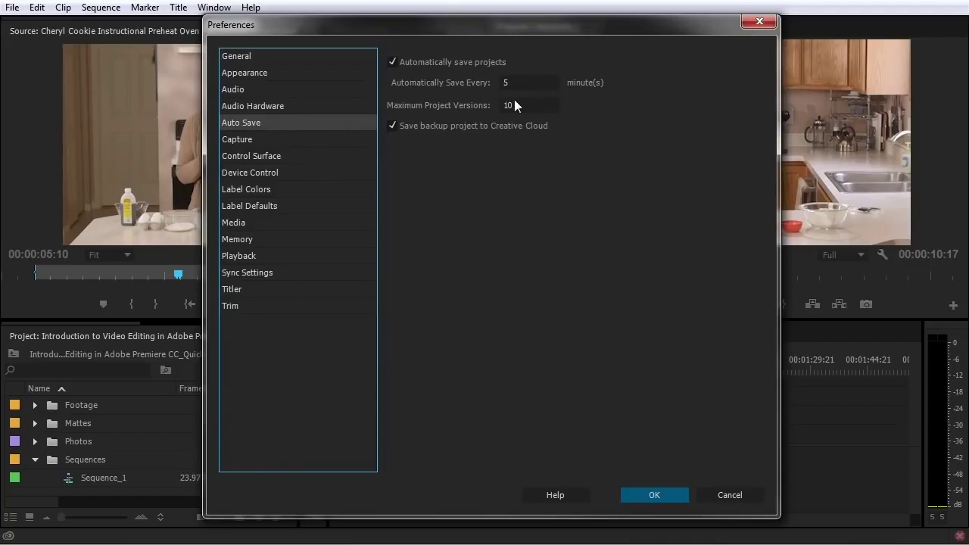
click(392, 62)
Step: Accept the Preferences with OK, then view the Window > Workspace layouts
click(654, 495)
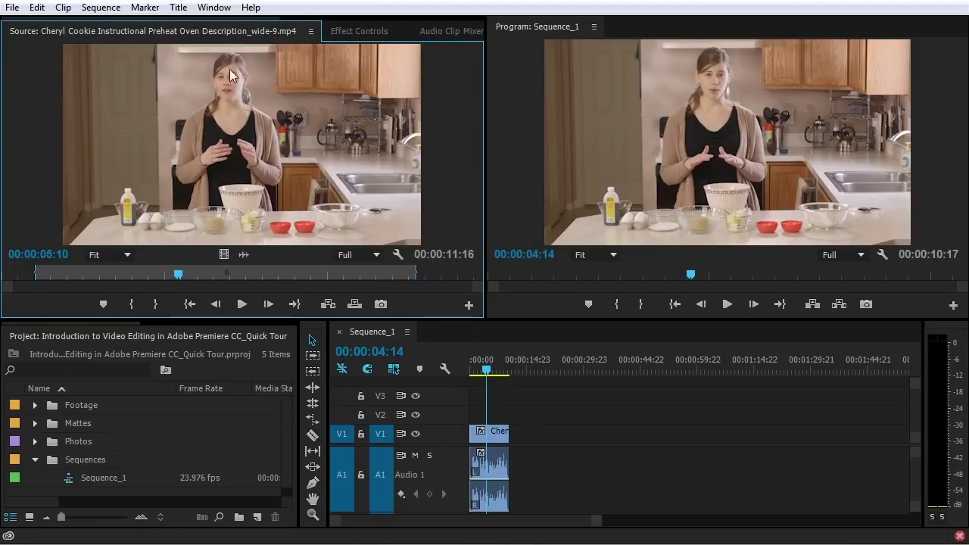
click(222, 10)
mouse_move(274, 30)
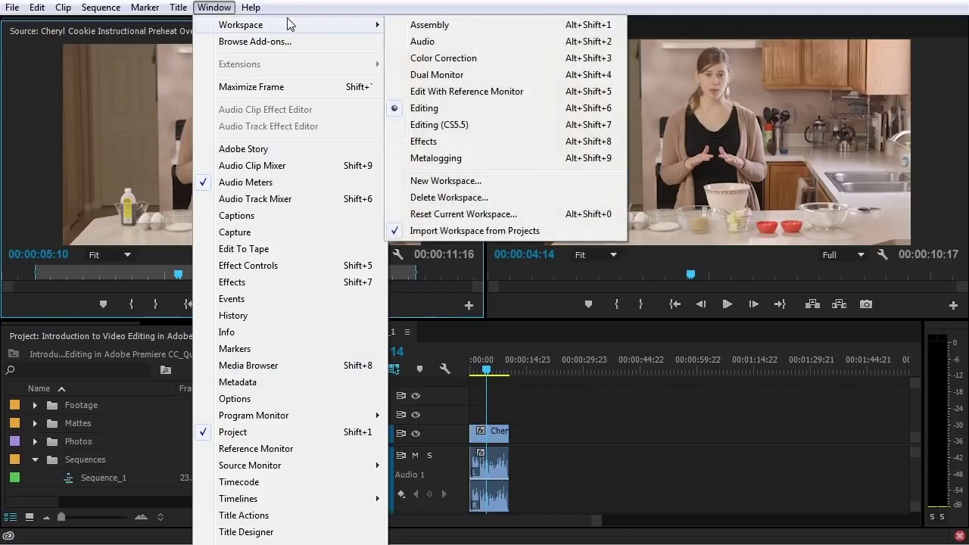
click(511, 180)
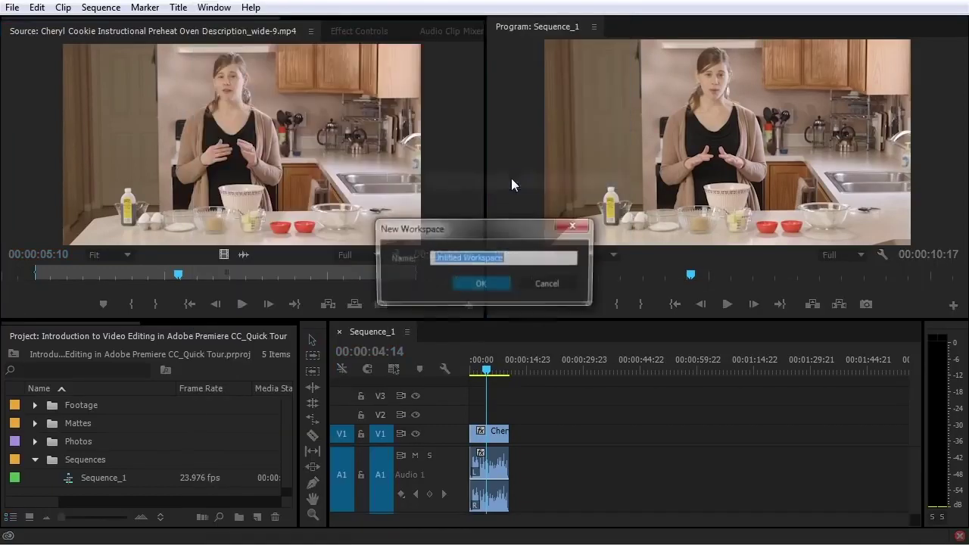
click(559, 285)
click(214, 8)
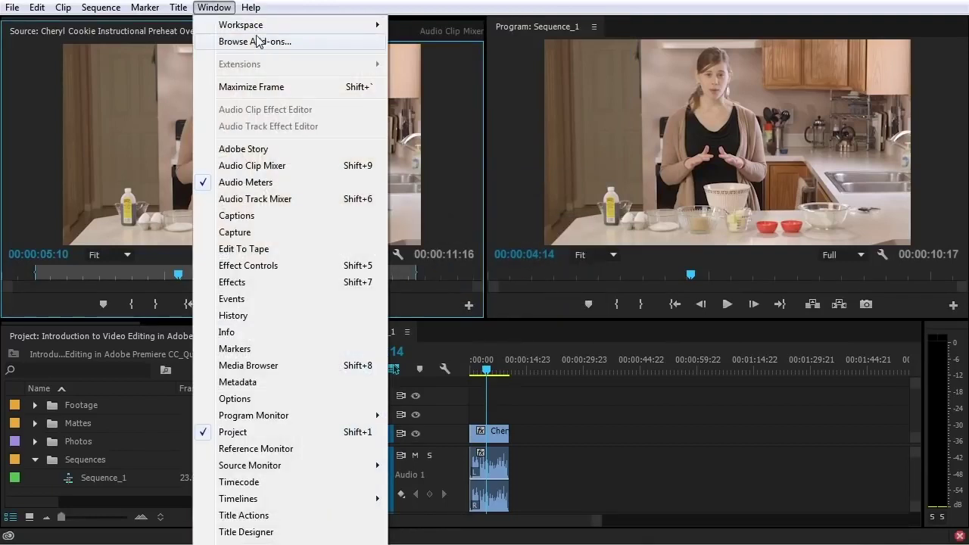
mouse_move(348, 25)
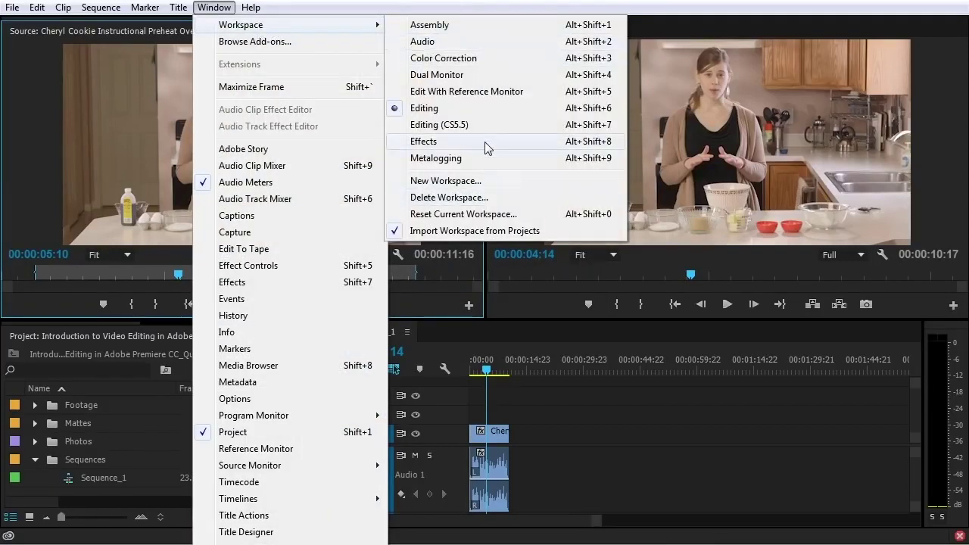
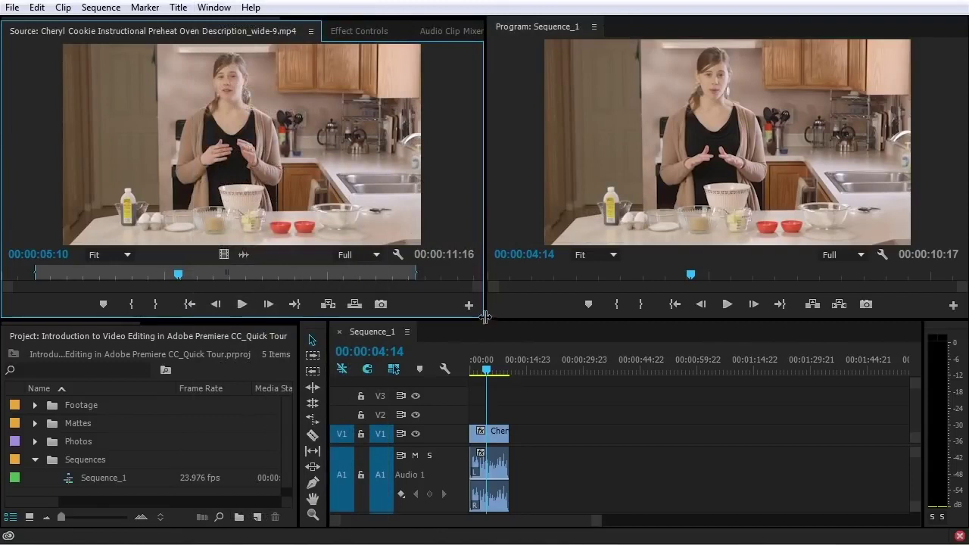
Step: Drag the monitor divider to widen the Program monitor, narrow the Source monitor and make both taller
drag(485, 316, 328, 345)
drag(397, 345, 398, 345)
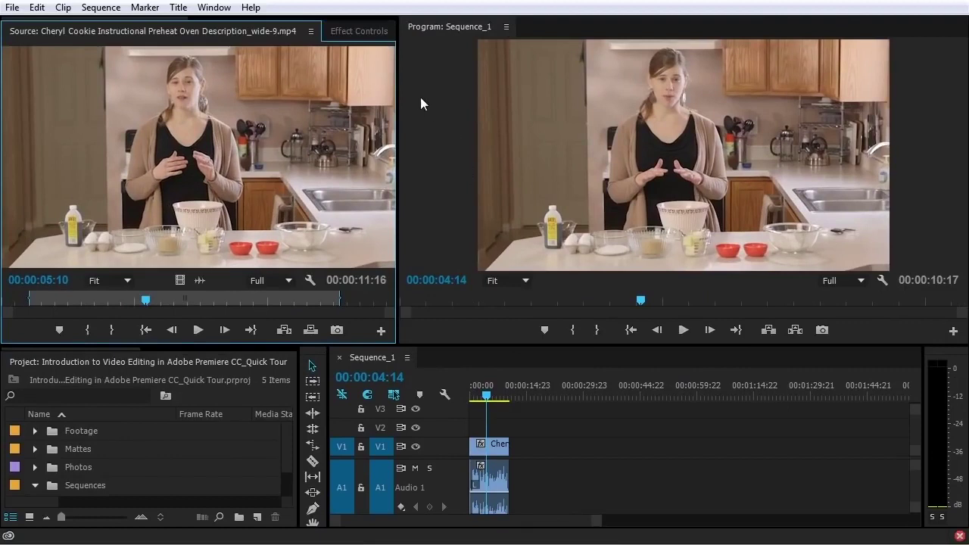
click(402, 34)
mouse_move(405, 27)
mouse_down()
mouse_move(432, 86)
mouse_move(433, 156)
mouse_move(318, 160)
mouse_move(211, 291)
mouse_move(187, 425)
mouse_move(601, 446)
mouse_move(800, 412)
mouse_move(811, 393)
mouse_move(689, 378)
mouse_move(470, 365)
mouse_move(181, 367)
mouse_move(113, 405)
mouse_move(111, 448)
mouse_move(606, 444)
mouse_move(572, 419)
mouse_move(402, 187)
mouse_move(203, 178)
mouse_up()
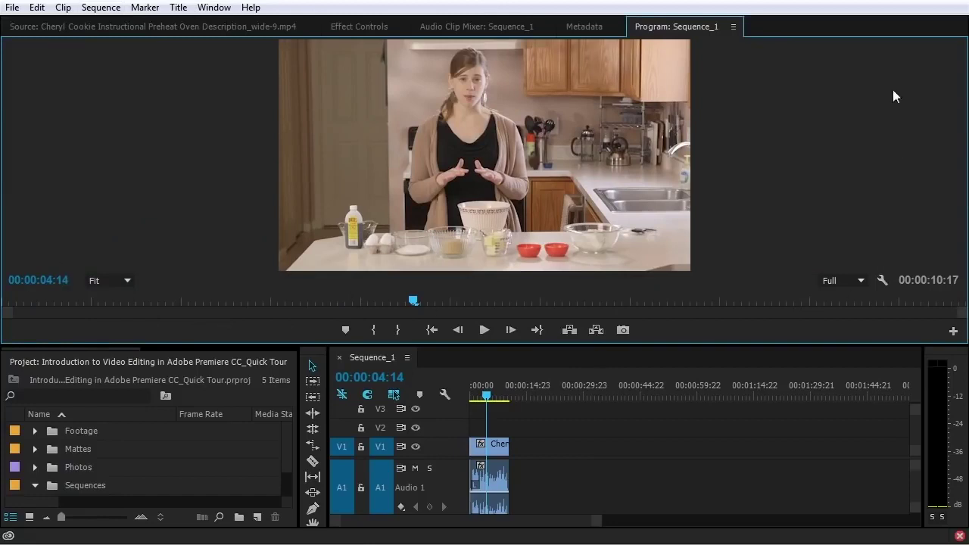
Step: Cycle through the Metadata, Audio Clip Mixer, Effect Controls, Source and Program tabs, then dock Program at right
click(584, 27)
click(514, 26)
click(584, 26)
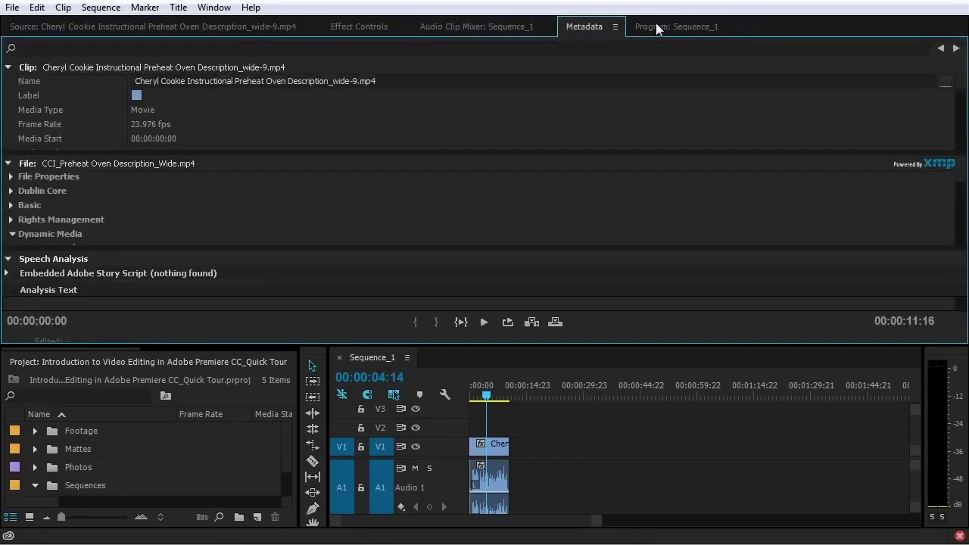
click(666, 27)
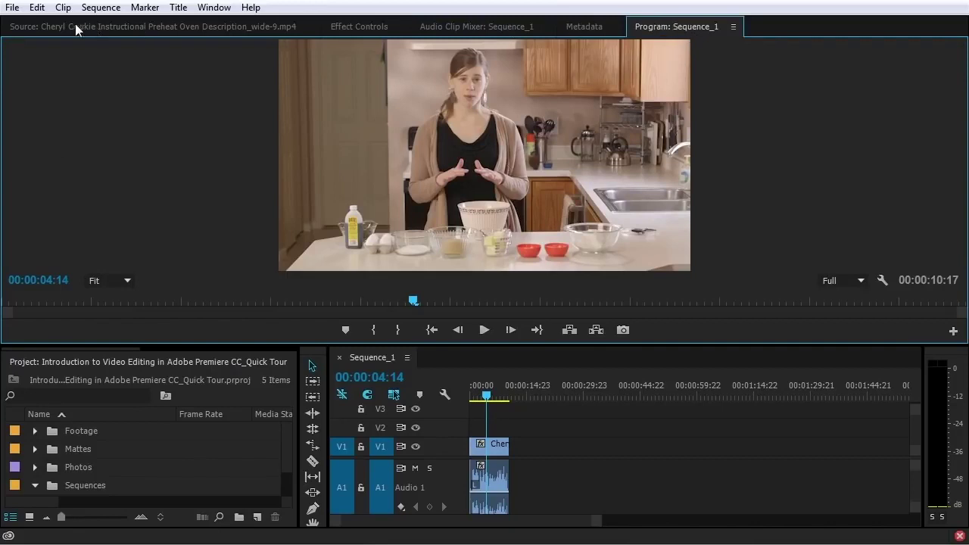
click(585, 26)
click(495, 27)
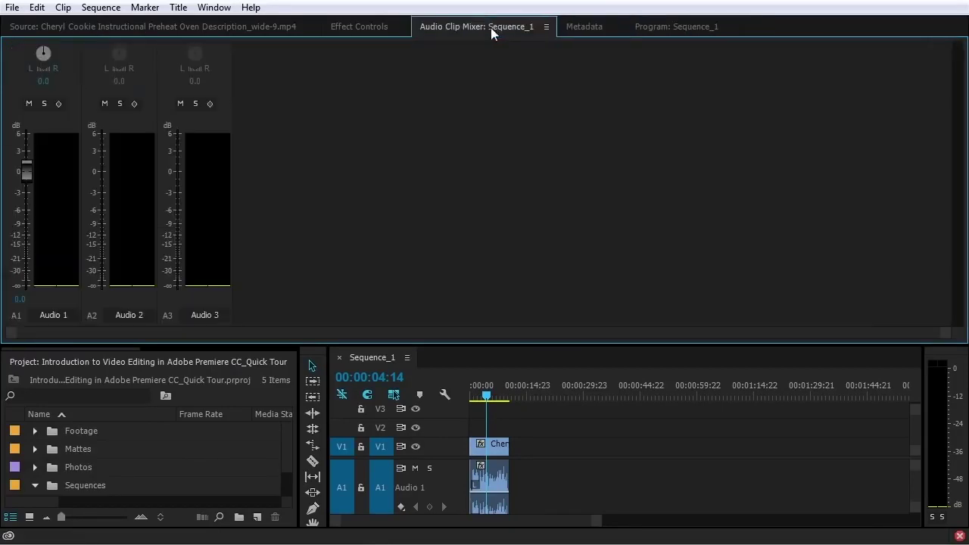
click(364, 27)
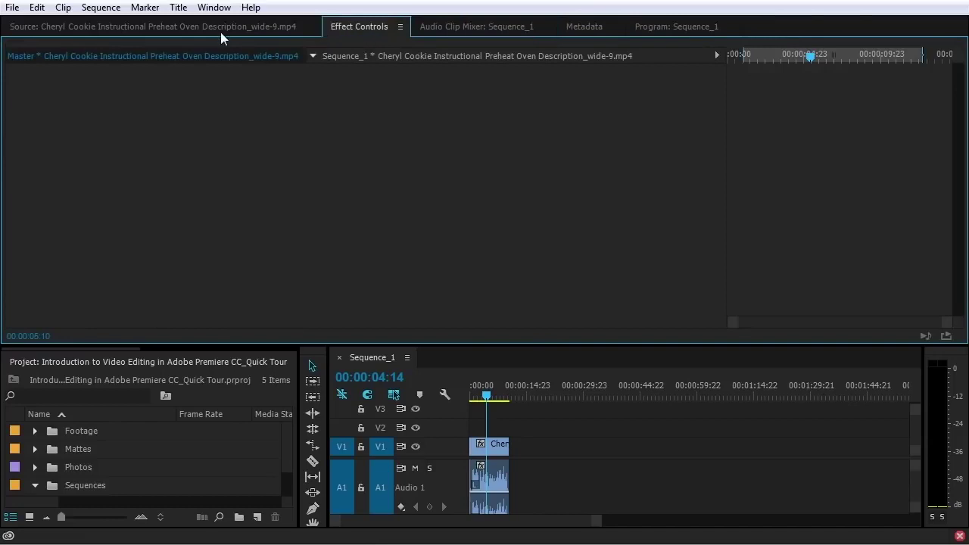
click(220, 32)
click(845, 29)
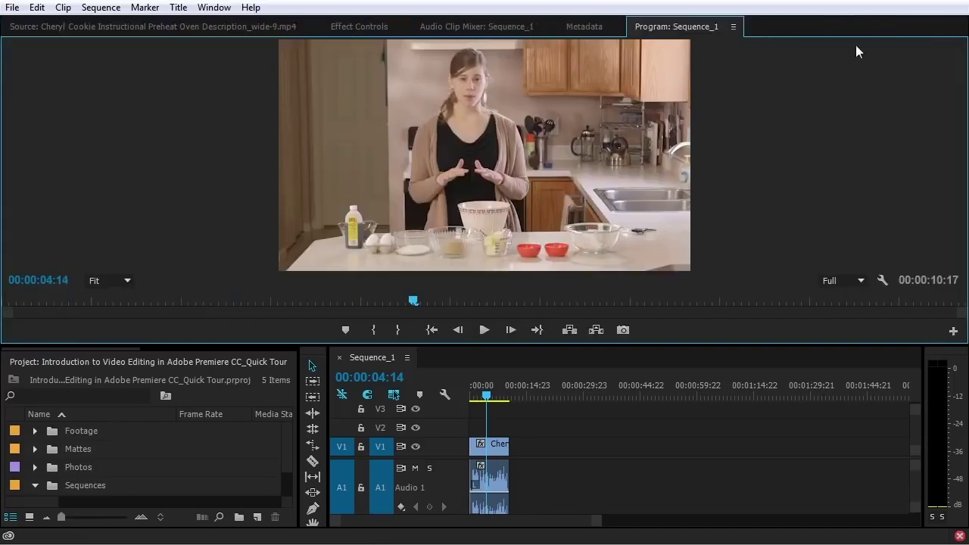
drag(657, 30, 947, 106)
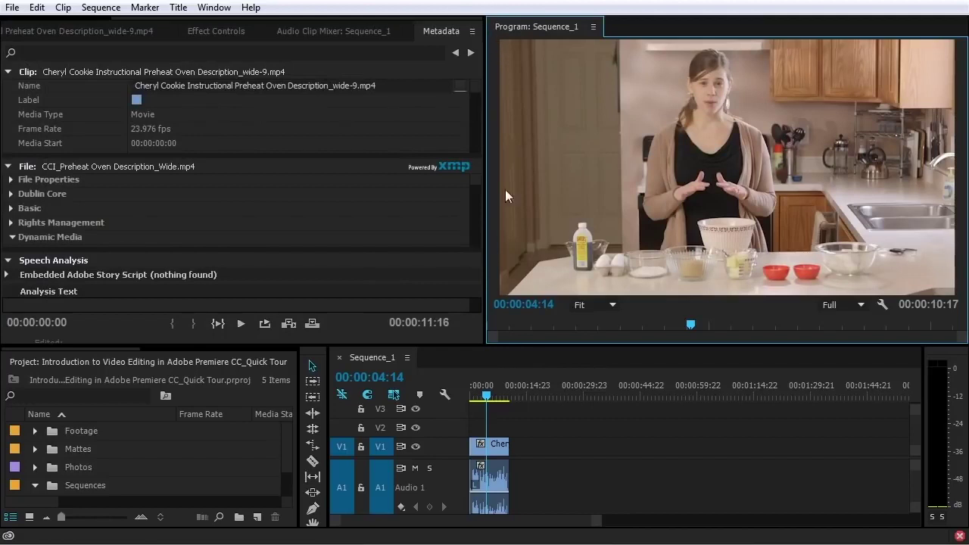
Step: Move the Metadata panel beside the Program monitor, toggle between them, then move it back
drag(433, 33, 625, 26)
click(595, 26)
click(534, 27)
click(615, 28)
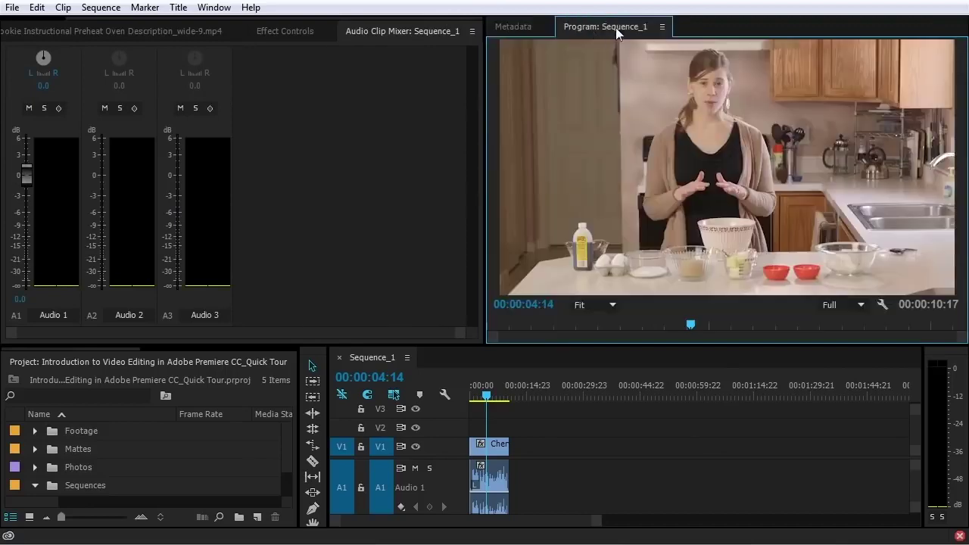
click(511, 28)
drag(512, 25, 376, 29)
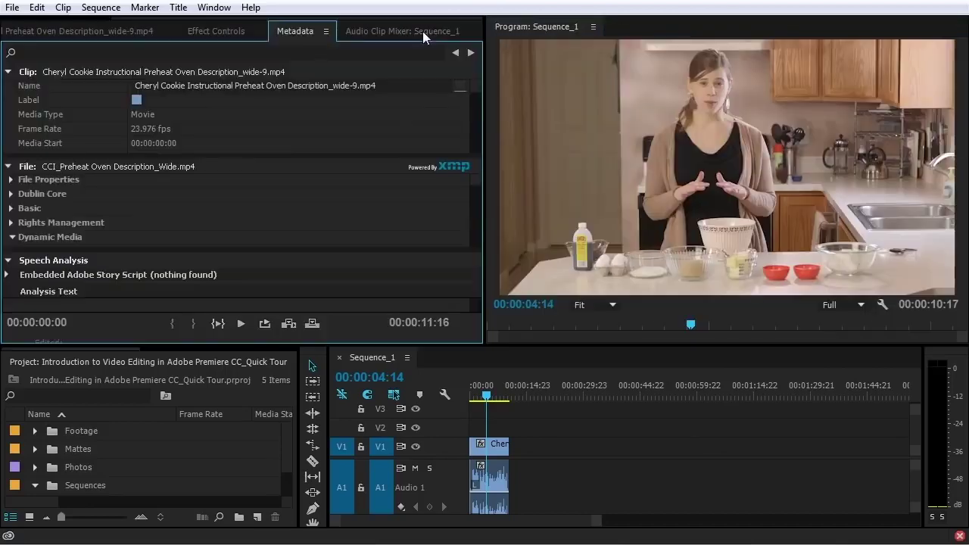
Step: Detach the Program monitor into a floating window and move it to the centre
drag(557, 26, 952, 103)
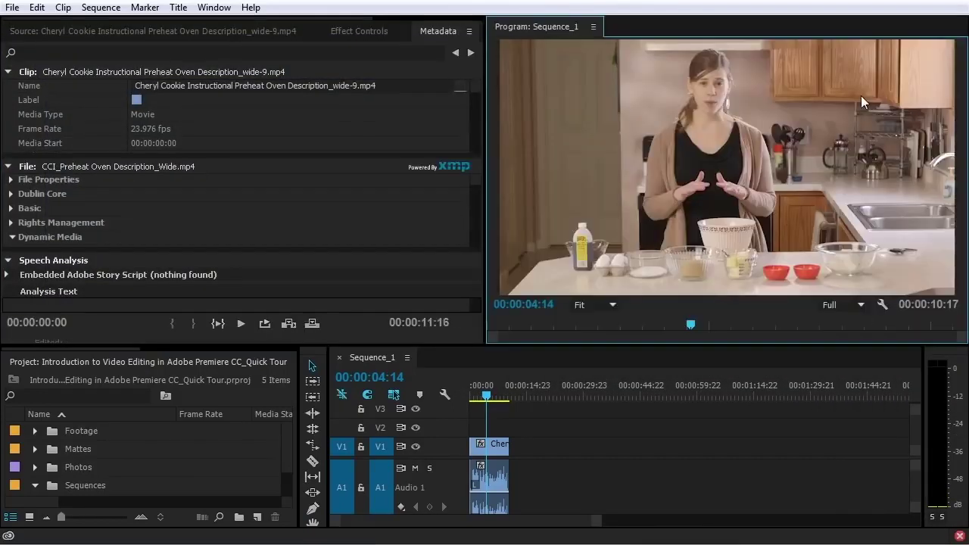
drag(497, 30, 511, 47)
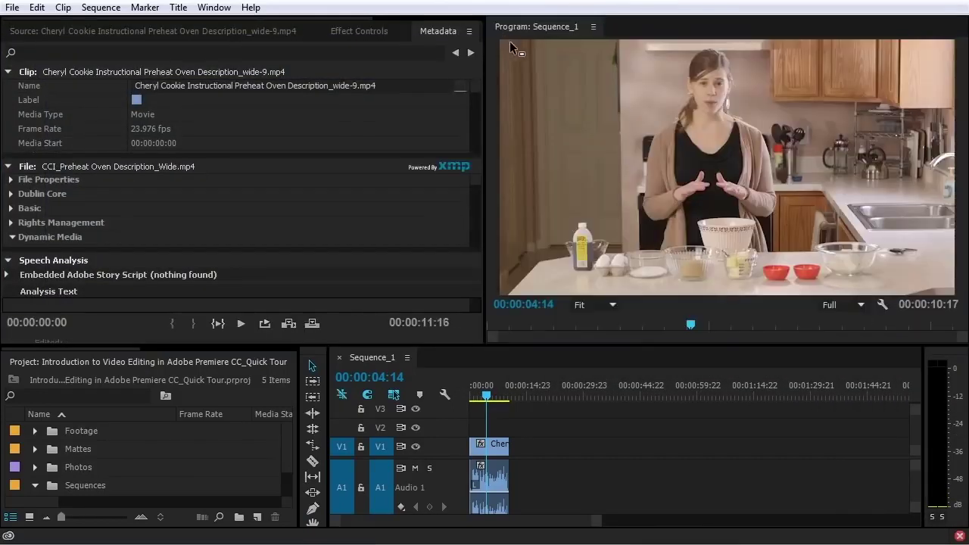
drag(837, 130, 836, 130)
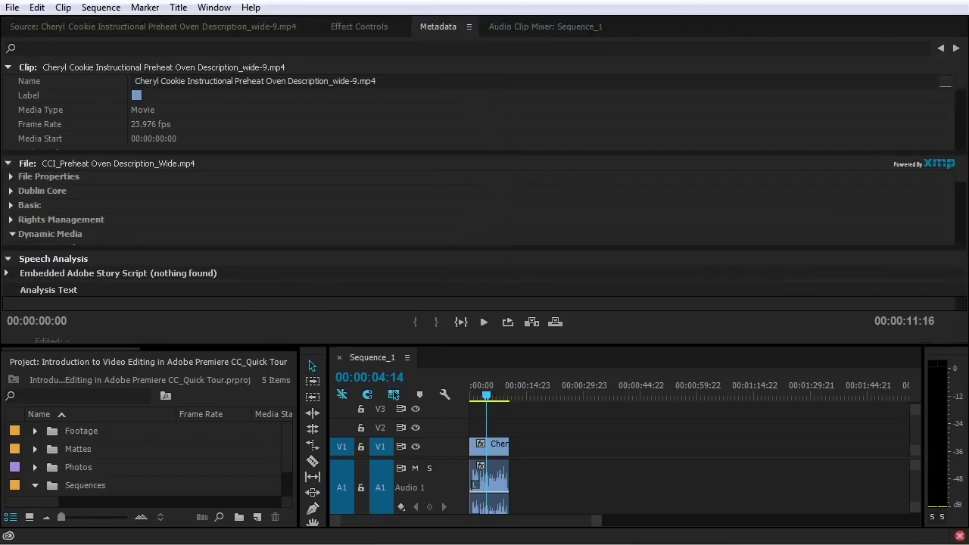
drag(968, 83, 349, 102)
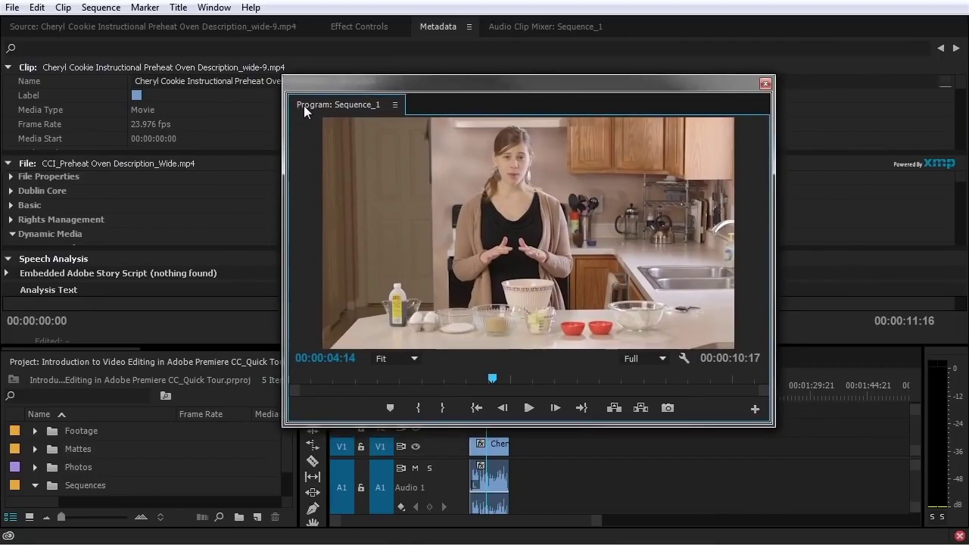
Step: Redock Metadata and the Program monitor to its right, then enlarge the top panels and Program monitor
drag(296, 105, 422, 106)
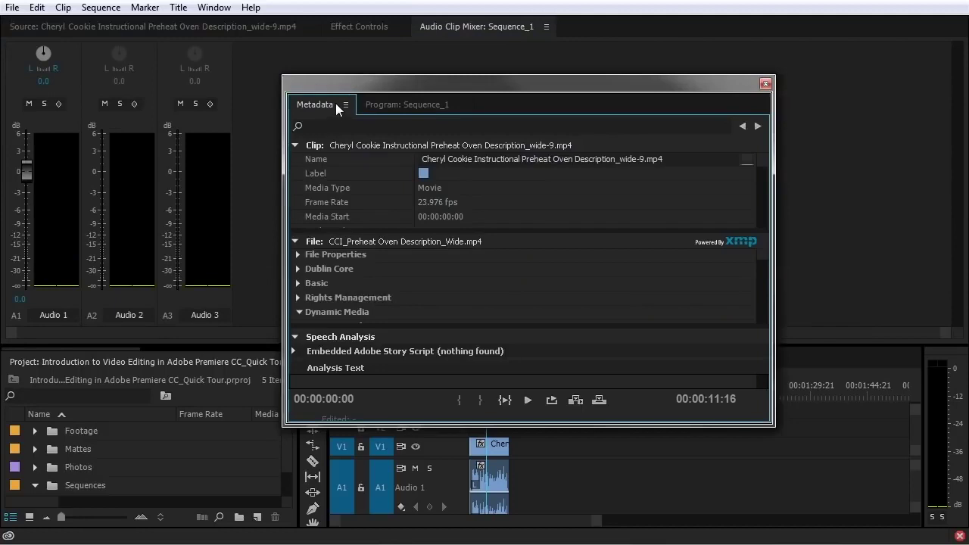
drag(336, 109, 402, 46)
drag(306, 115, 947, 105)
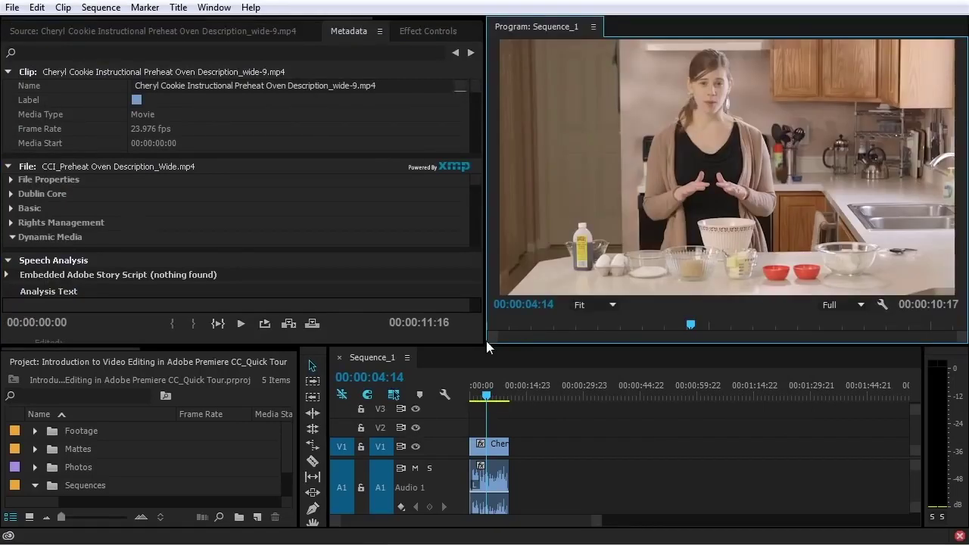
drag(484, 346, 573, 395)
mouse_move(143, 334)
mouse_down()
mouse_move(257, 327)
mouse_move(144, 333)
mouse_up()
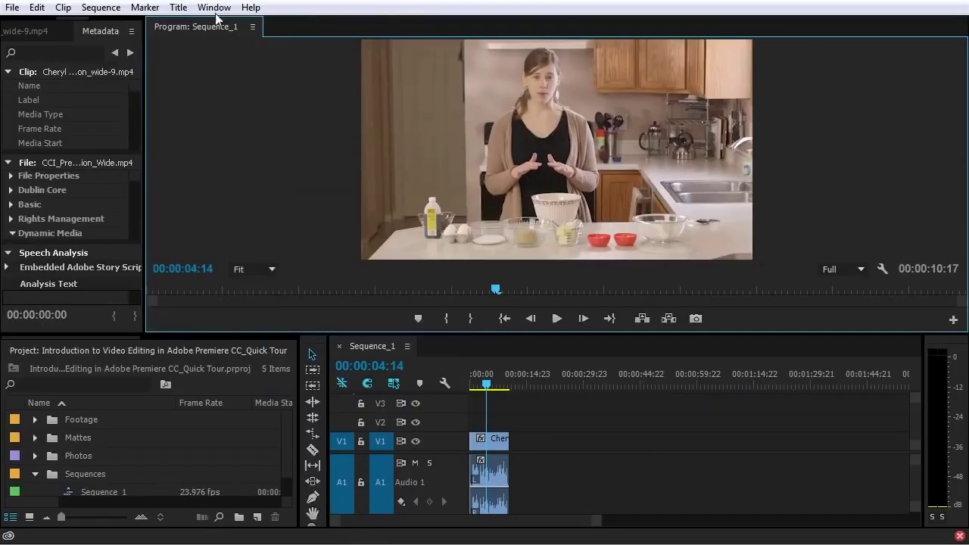
Step: Reset the current workspace to its default layout, confirming with Yes
click(215, 9)
mouse_move(231, 25)
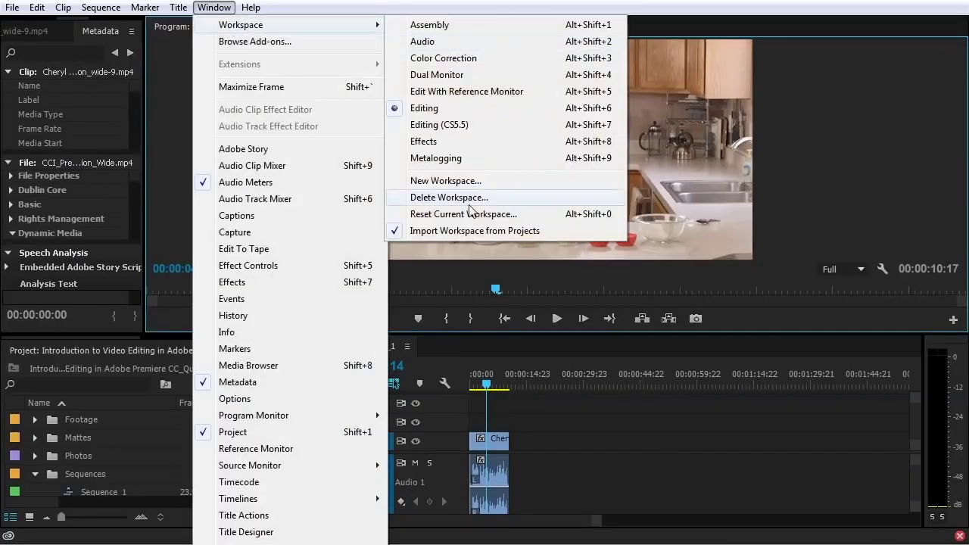
click(471, 213)
click(500, 281)
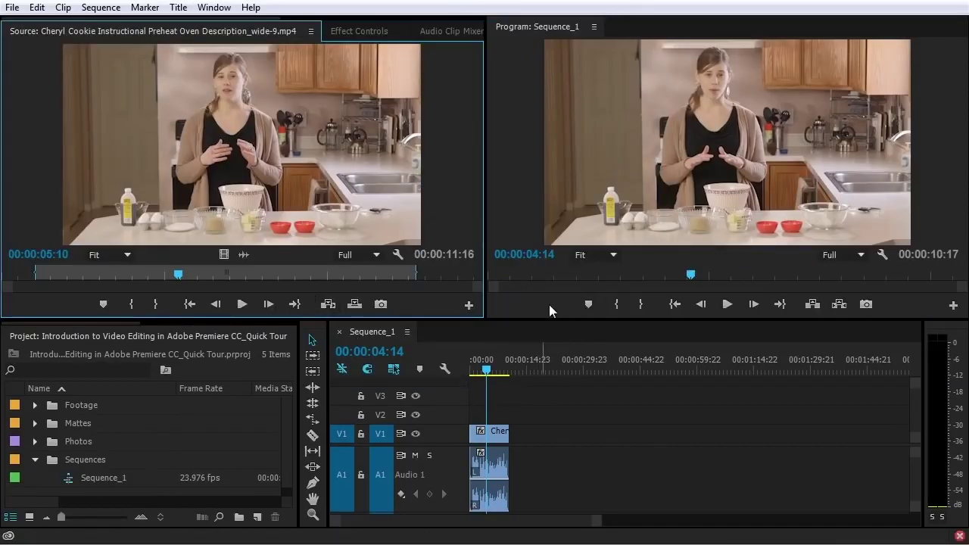
Step: Step the playhead back one frame and open the Program monitor's panel menu
key(Left)
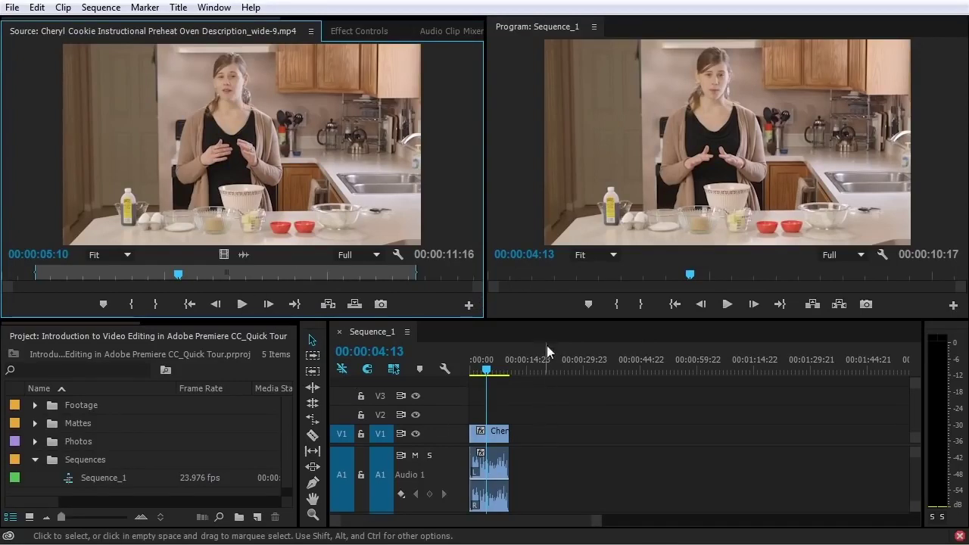
click(595, 28)
click(595, 28)
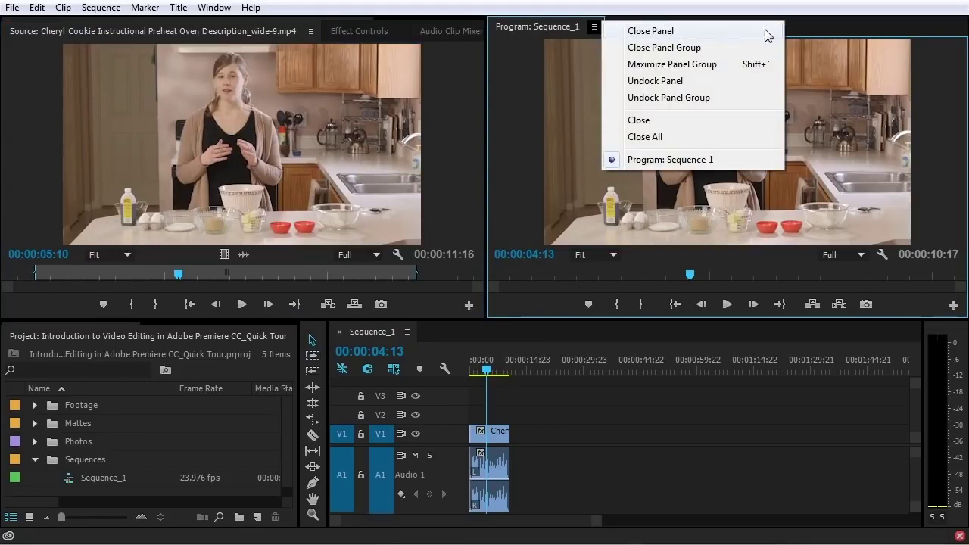
Step: Look through the Program monitor's panel, context and wrench settings menus without changing anything
click(512, 108)
right_click(642, 114)
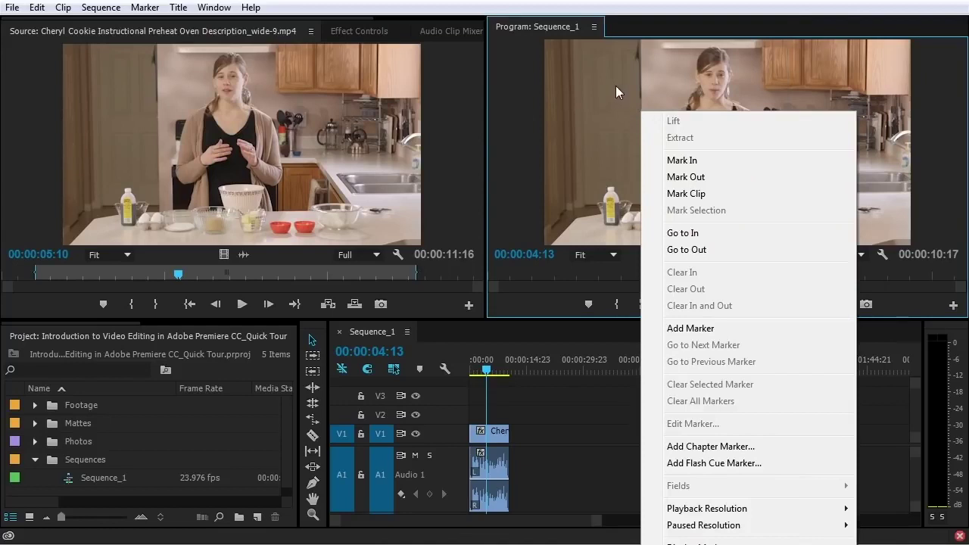
right_click(616, 85)
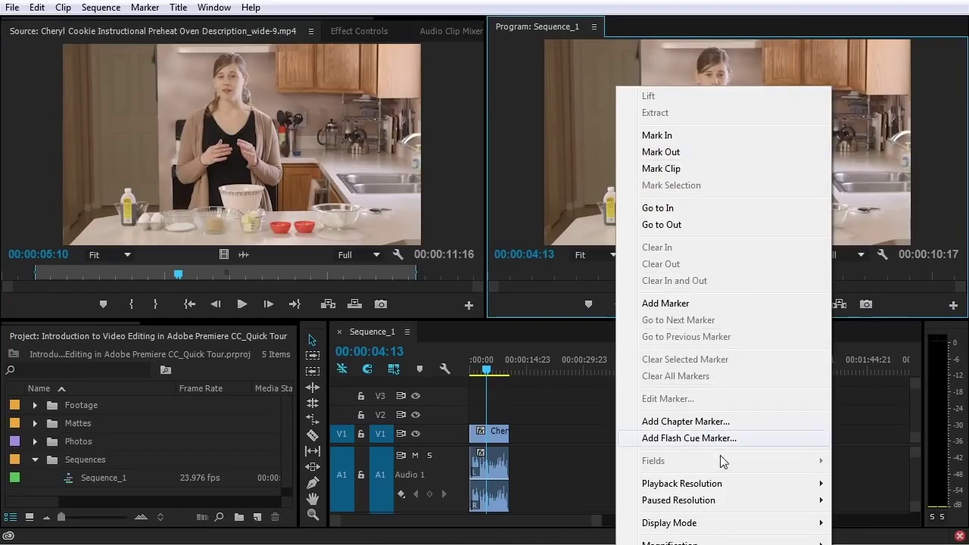
click(900, 129)
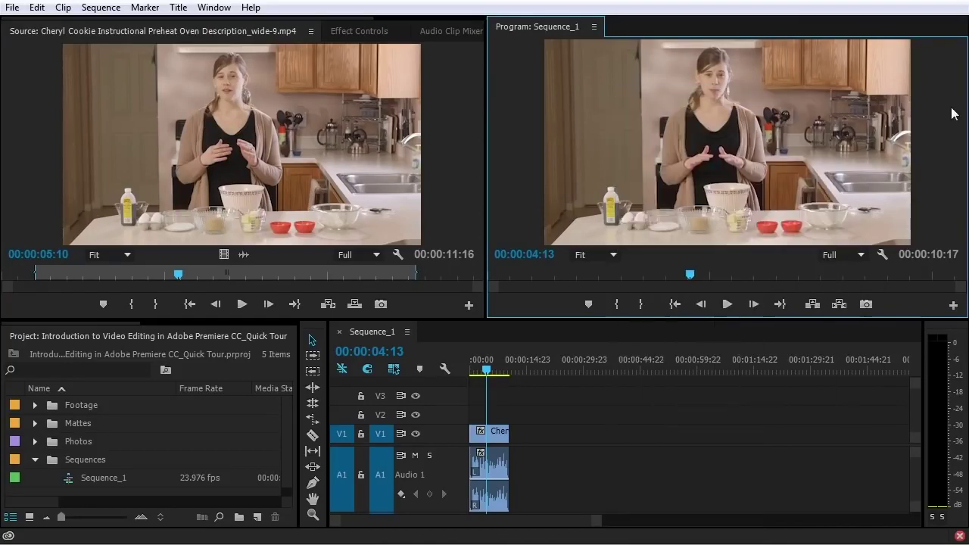
click(881, 255)
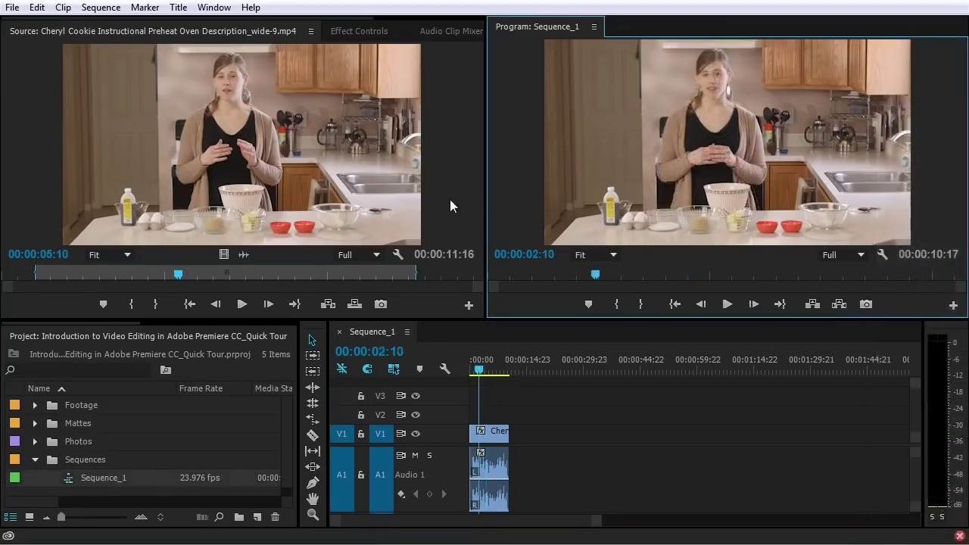
click(449, 199)
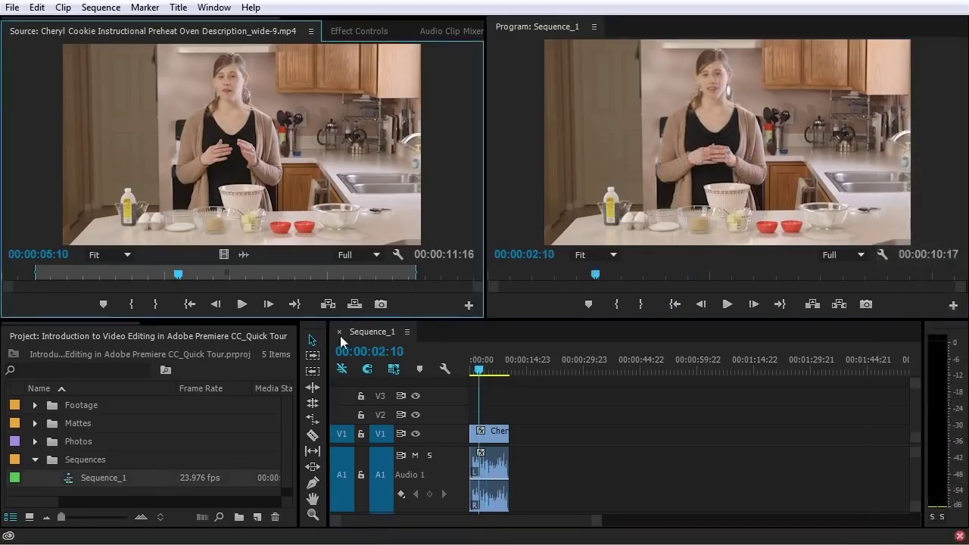
Step: Focus the Project panel and Program monitor, pick the Selection tool, and open the Clip menu
click(117, 336)
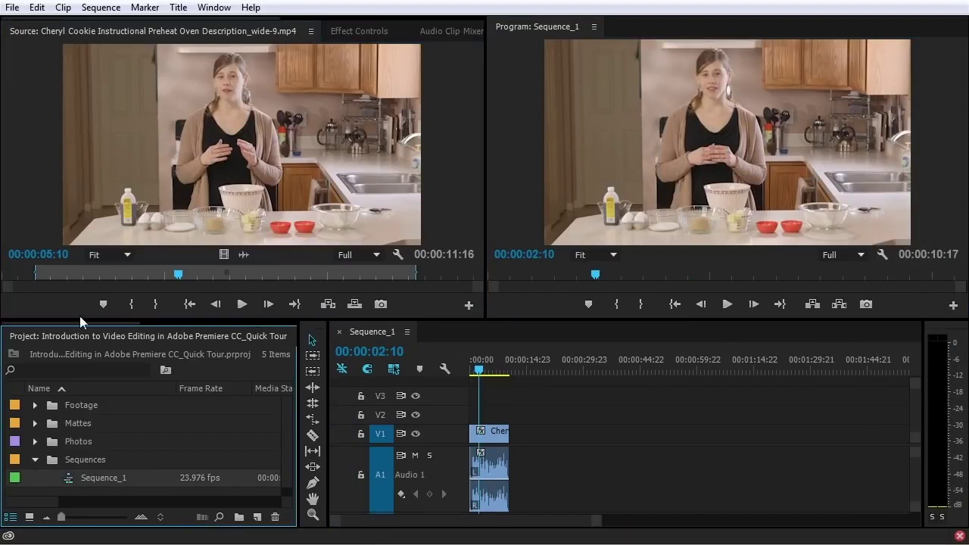
click(501, 208)
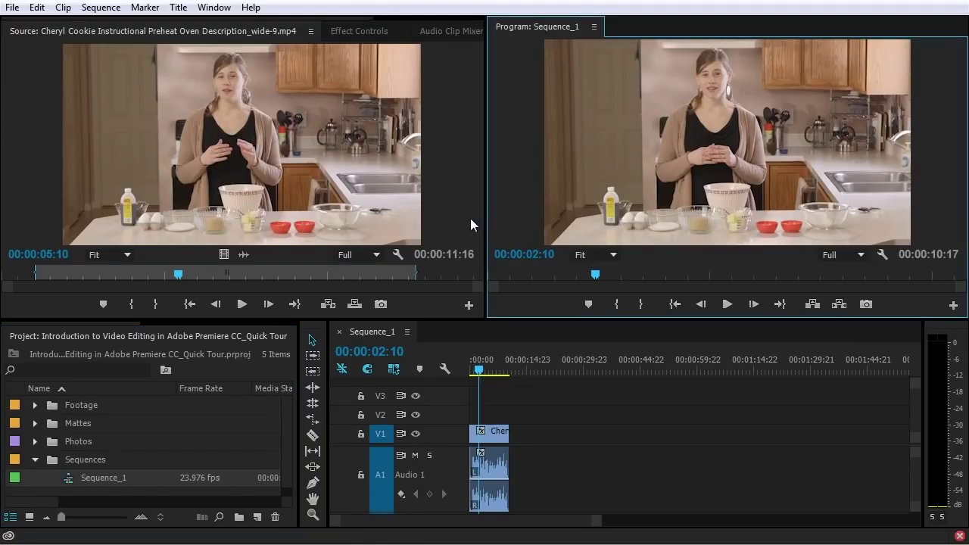
click(312, 333)
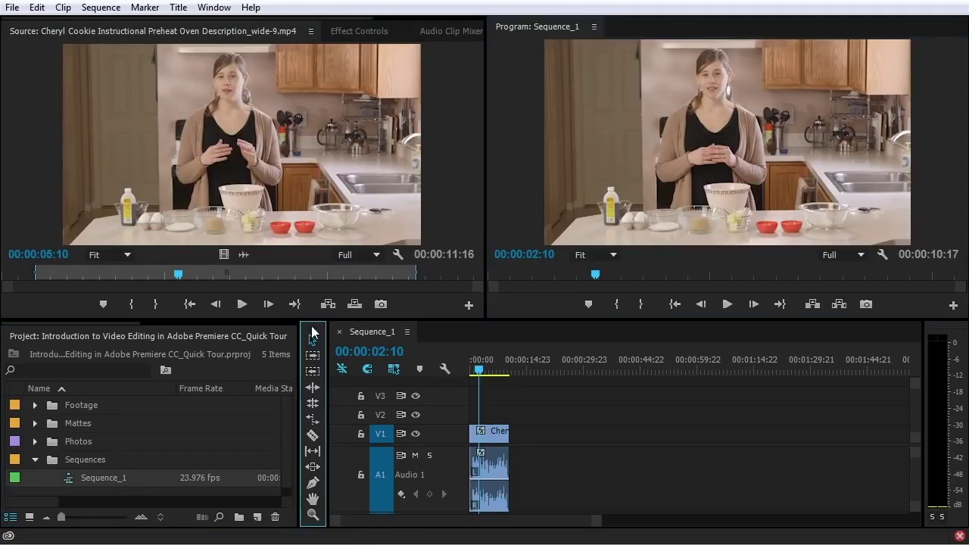
click(62, 8)
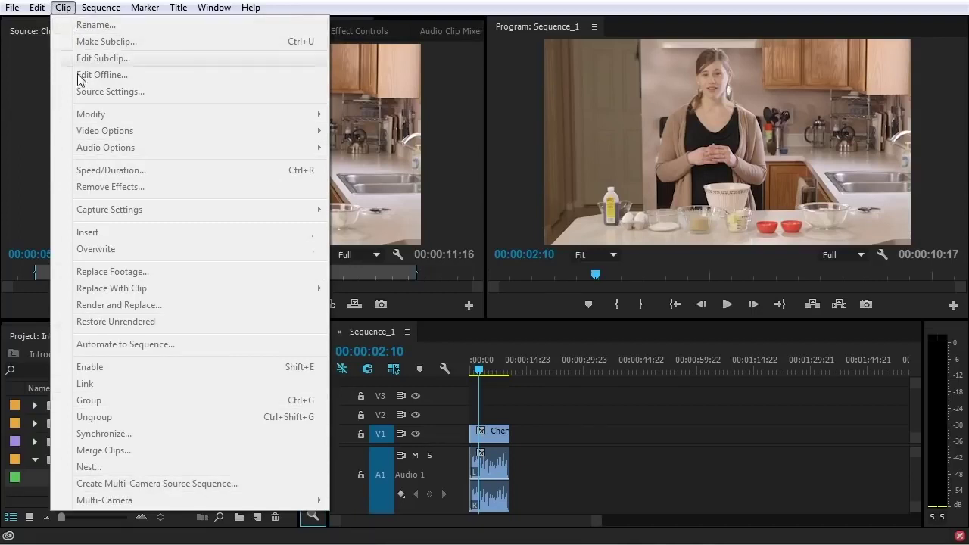
Step: Open and close the Clip menu several times to review its commands
click(354, 334)
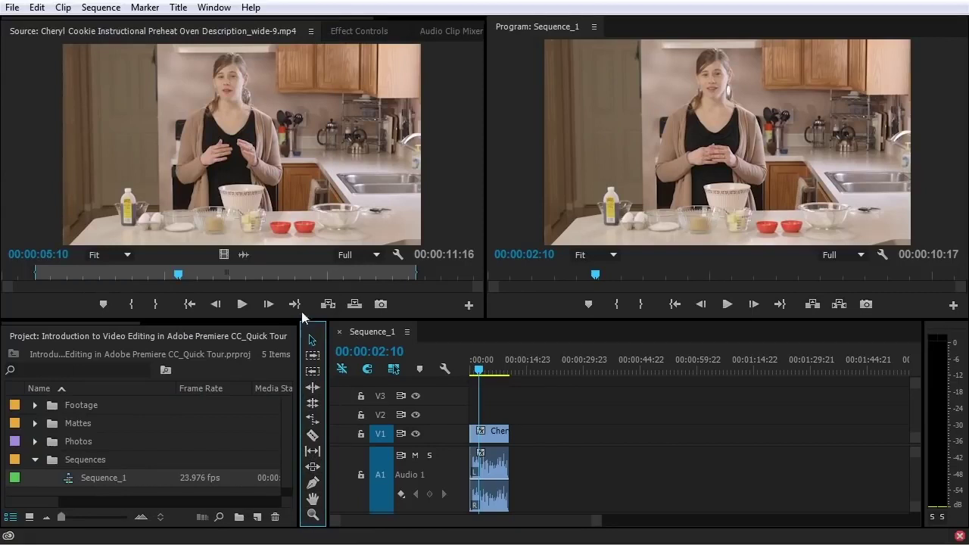
click(63, 8)
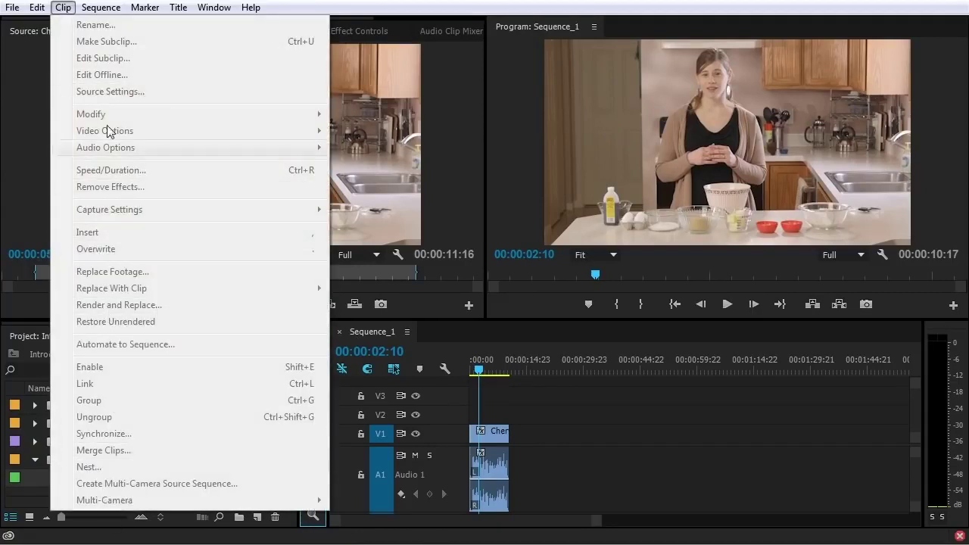
click(490, 414)
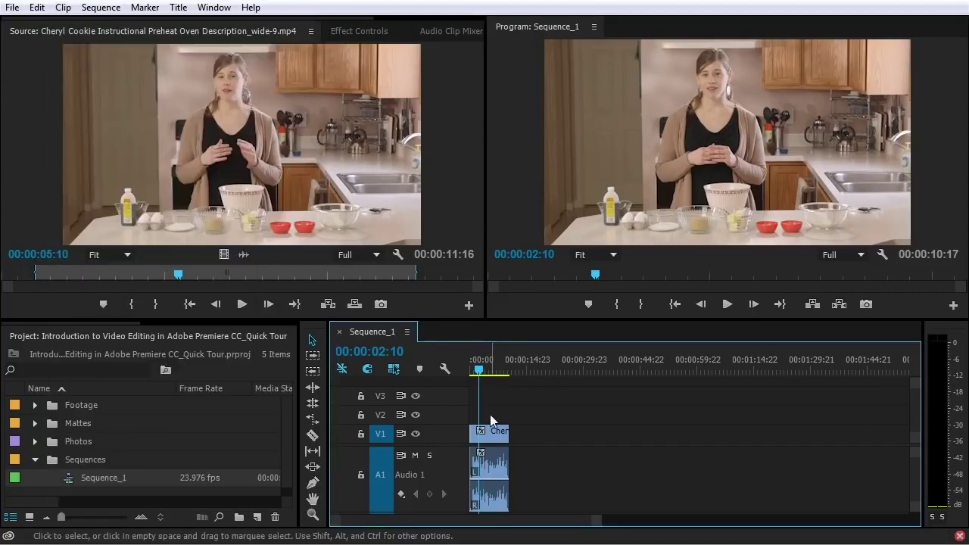
click(63, 10)
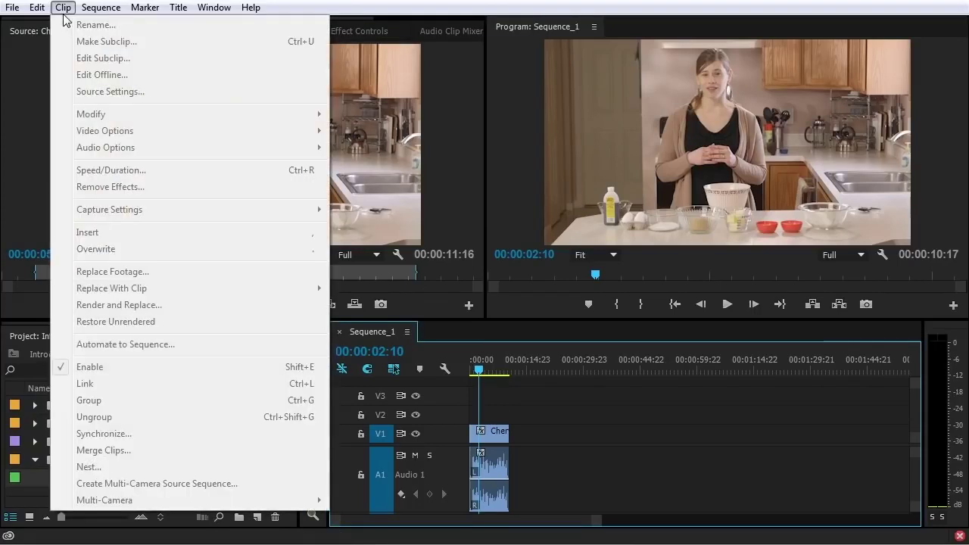
click(526, 402)
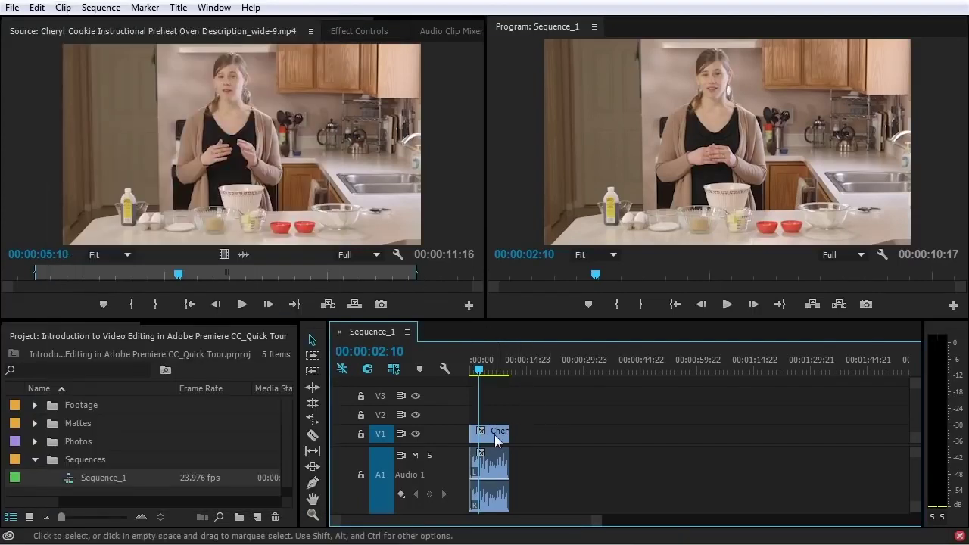
Step: Select and deselect the Sequence_1 clip, then switch from the Clip menu to the Sequence menu
click(493, 435)
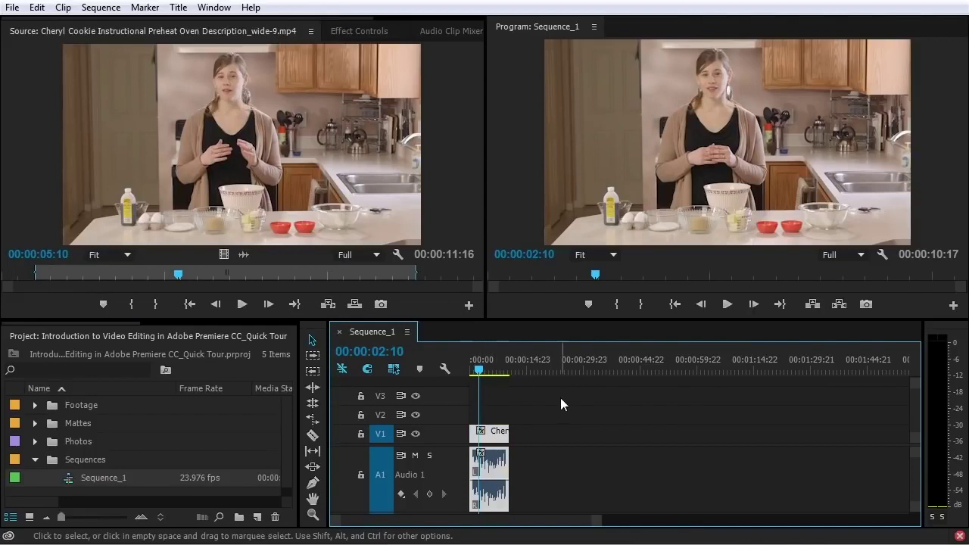
click(546, 445)
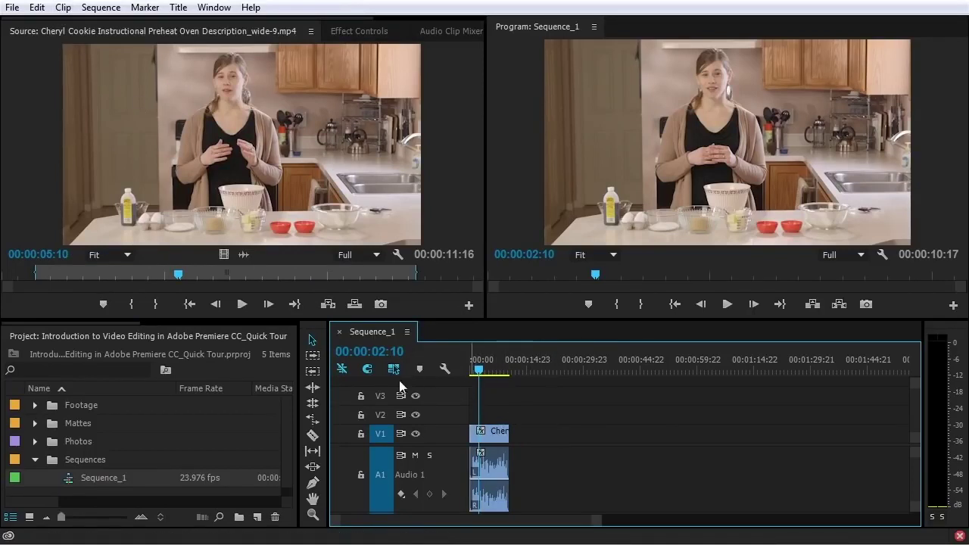
click(63, 7)
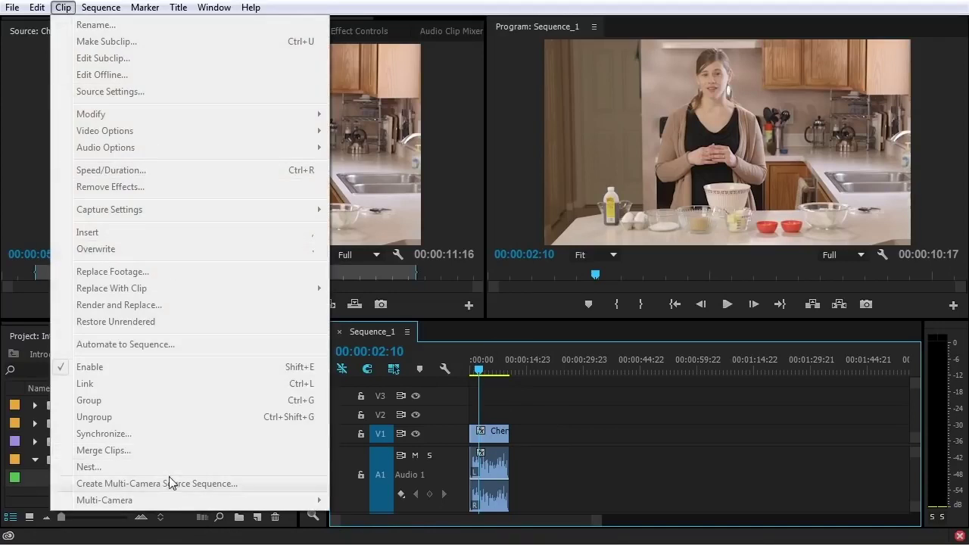
click(90, 9)
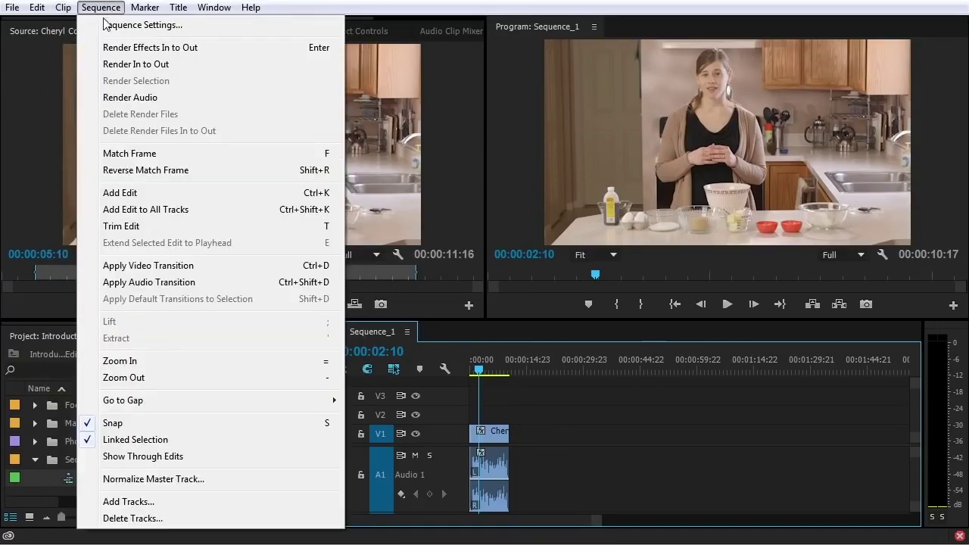
Step: Zoom in on the Sequence_1 timeline and view the Info panel
click(175, 362)
scroll(182, 333, down, 2)
click(219, 336)
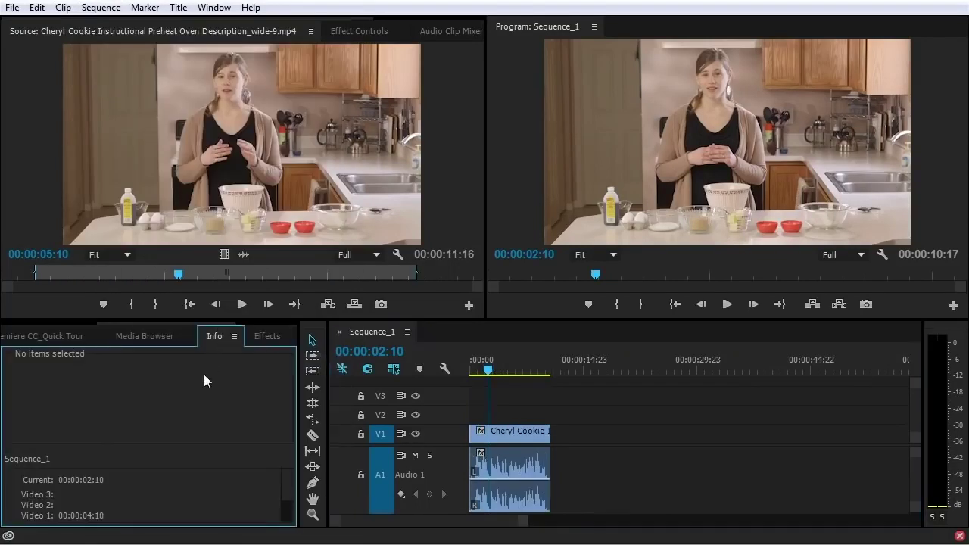
Step: Open and close the Sequence menu twice without choosing a command
click(99, 8)
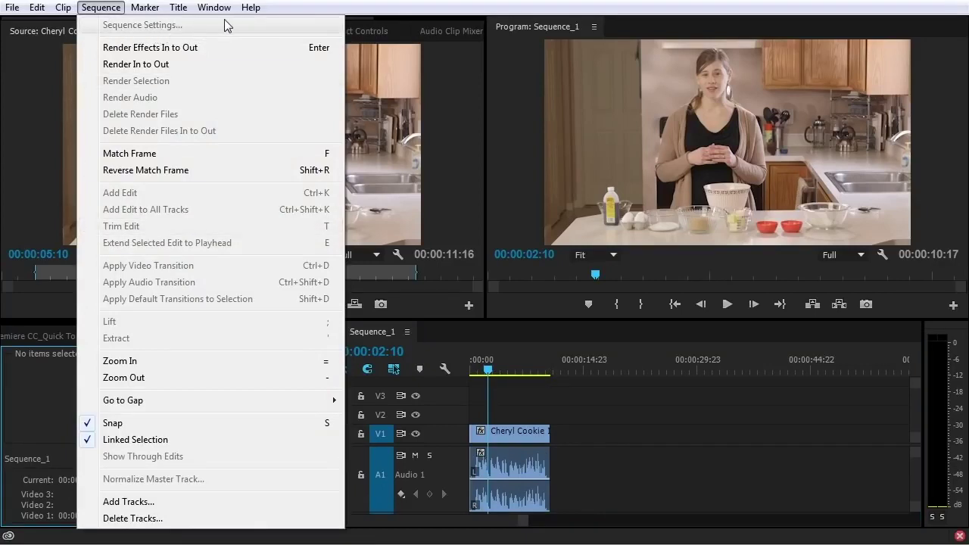
click(509, 116)
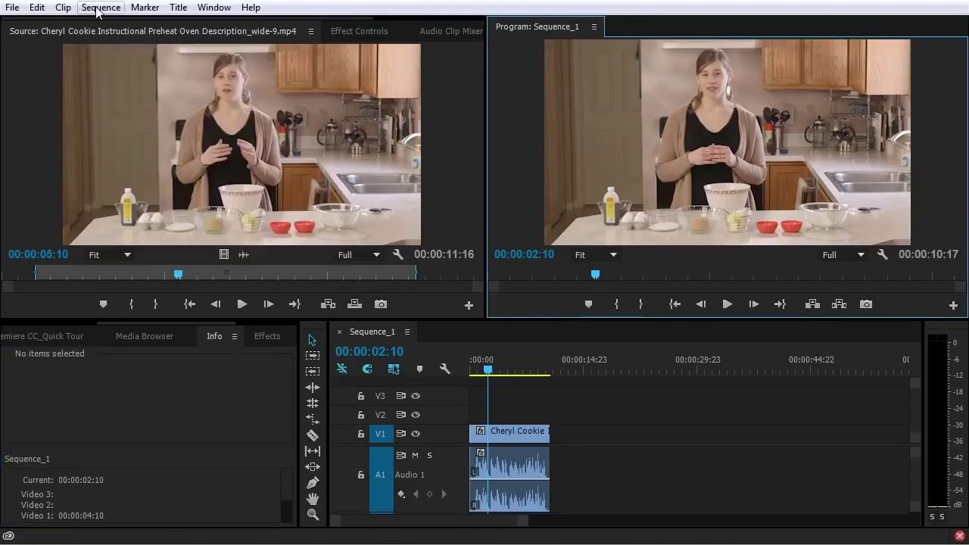
click(98, 10)
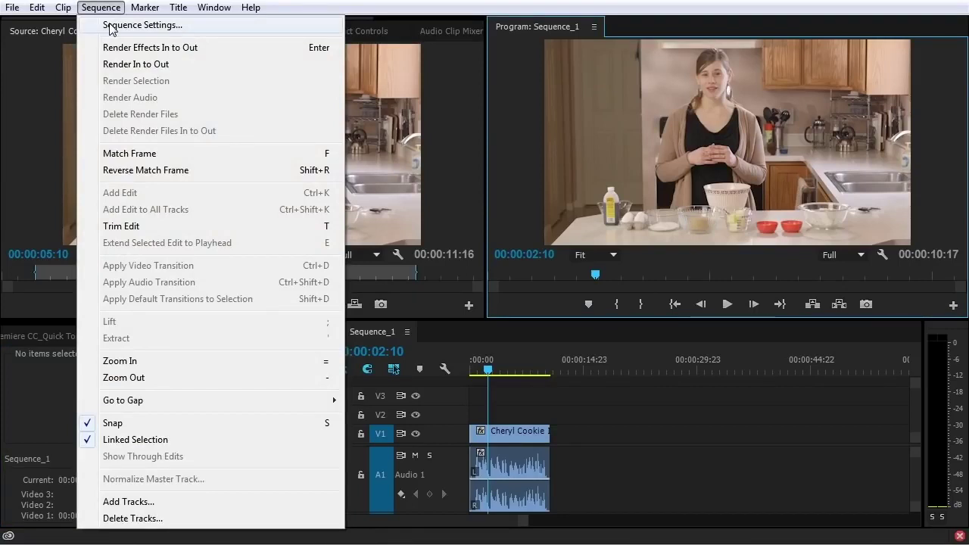
click(538, 68)
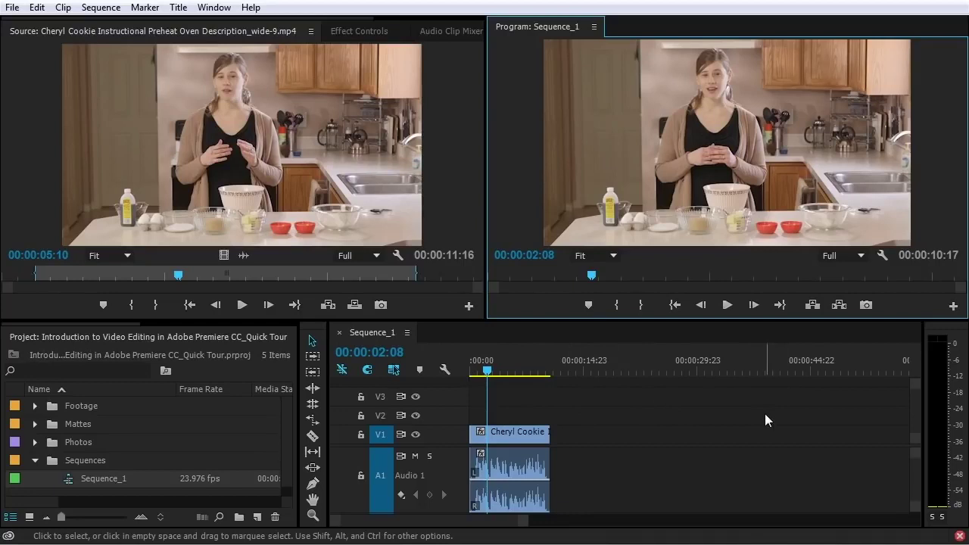
Step: Widen the Project panel by narrowing the timeline, and collapse the Sequences bin
click(378, 334)
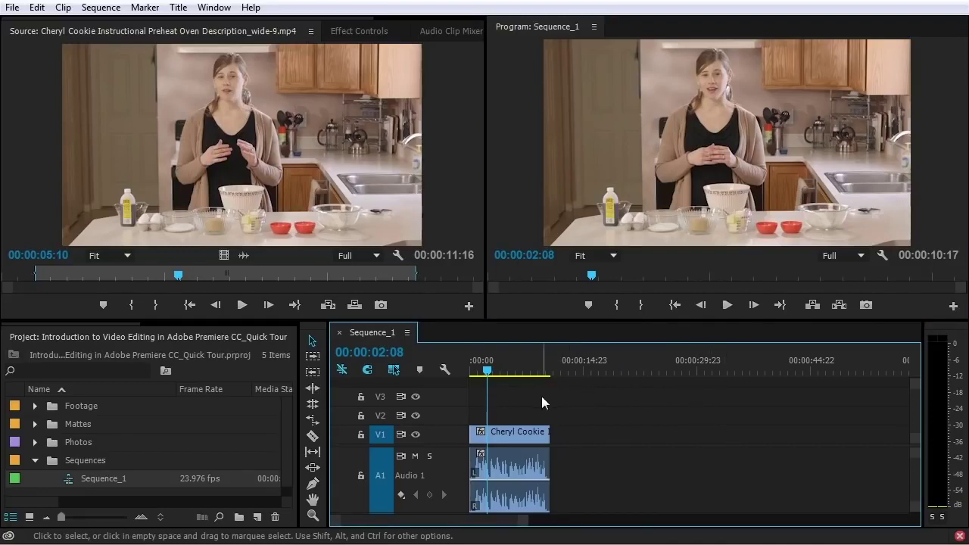
click(29, 35)
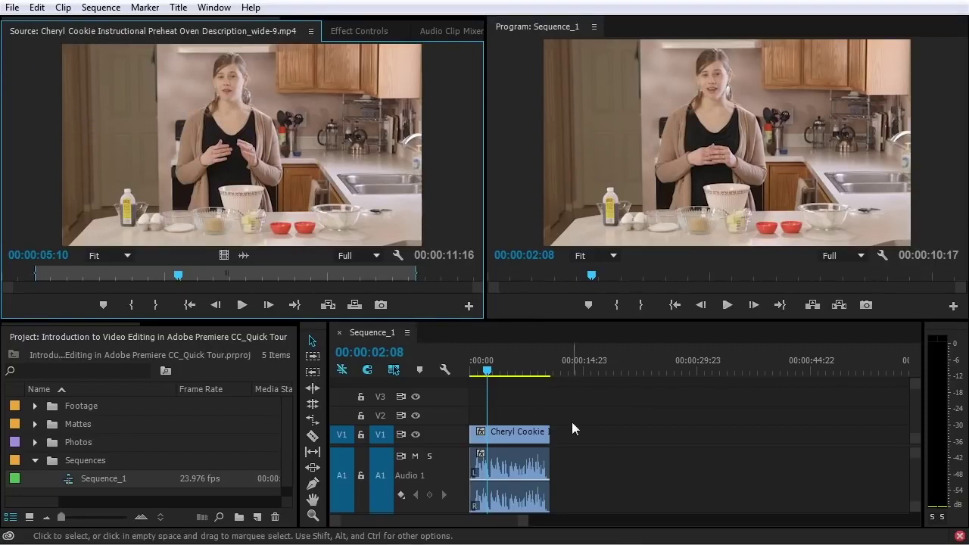
drag(299, 342, 391, 342)
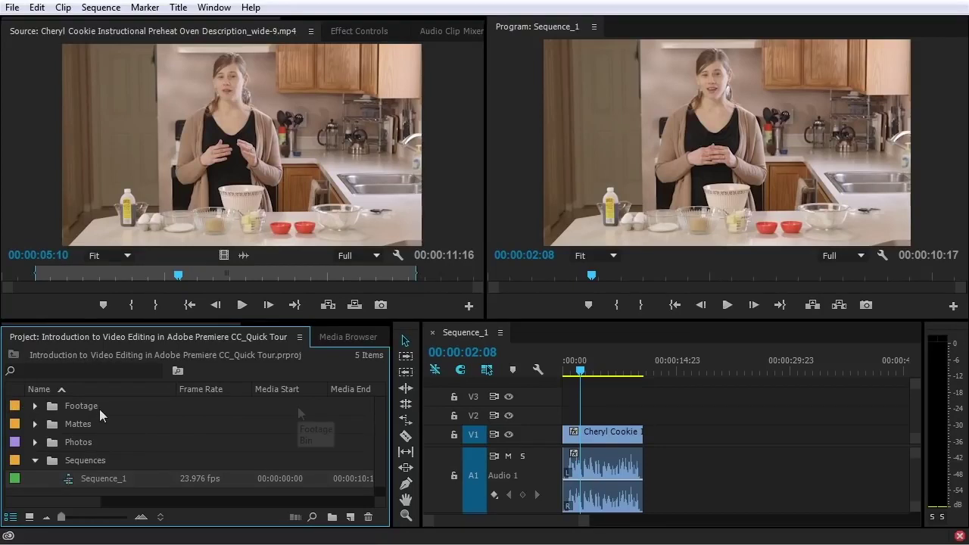
click(35, 460)
Step: Move the playhead back to 00:00:01:02 and play Sequence_1 from there
click(953, 339)
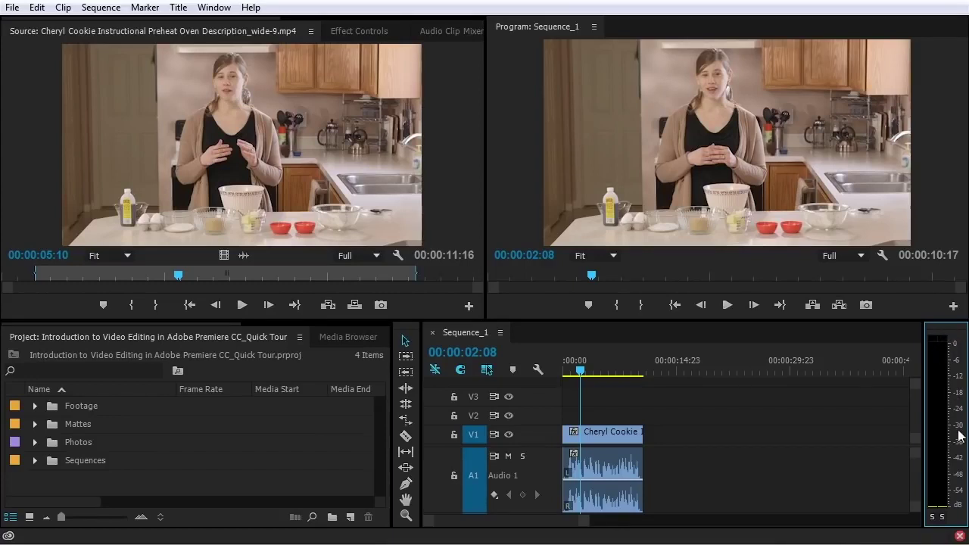
drag(580, 371, 569, 371)
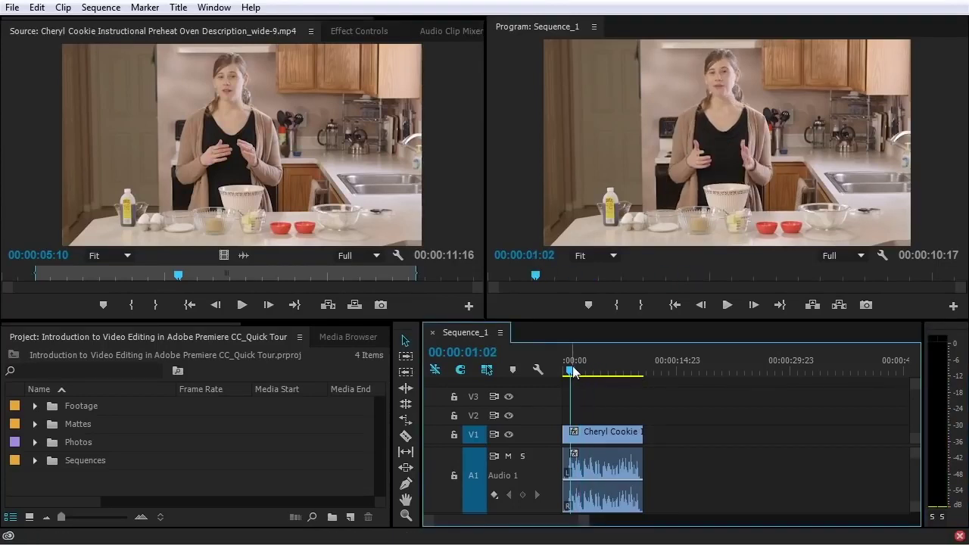
key(space)
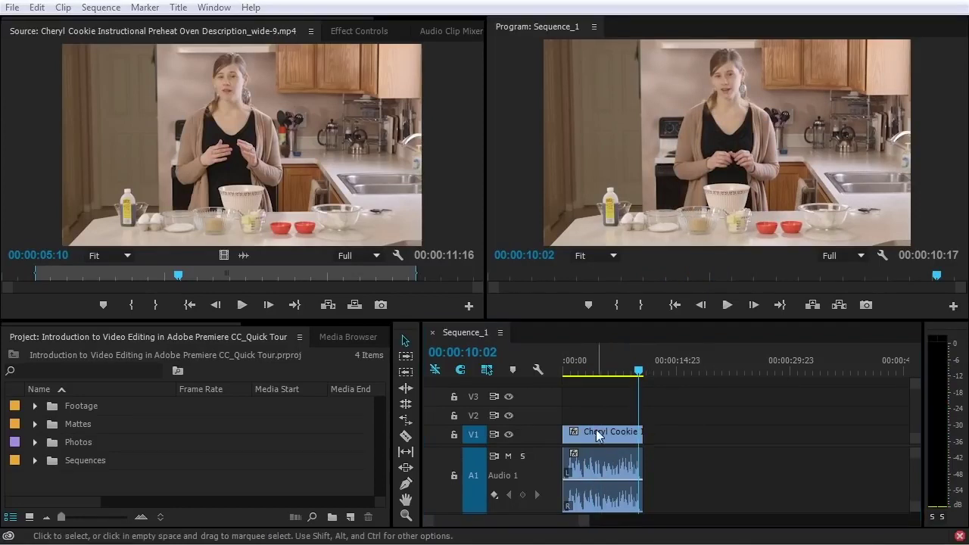
Step: Show Effect Controls for the V1 kitchen clip and inspect its Motion, Opacity and Time Remapping properties
click(358, 31)
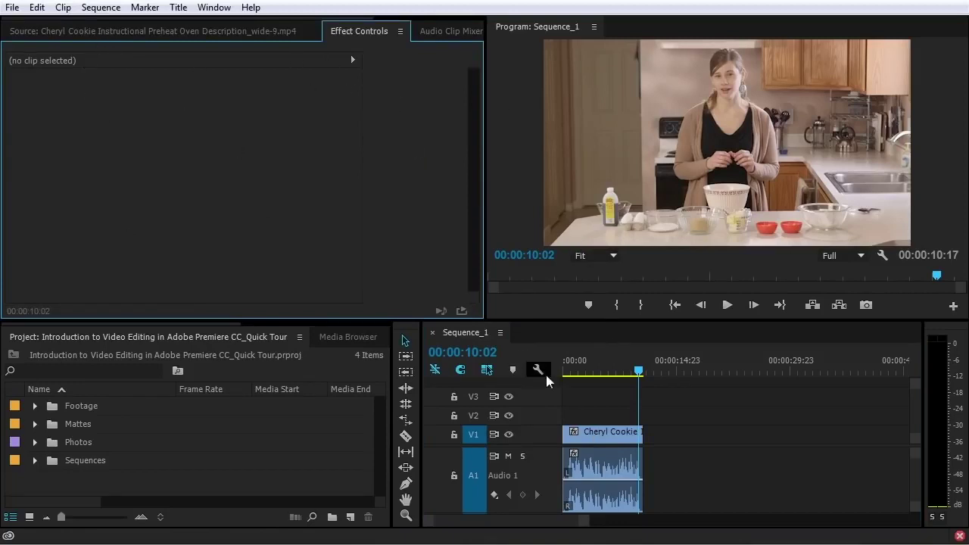
click(595, 435)
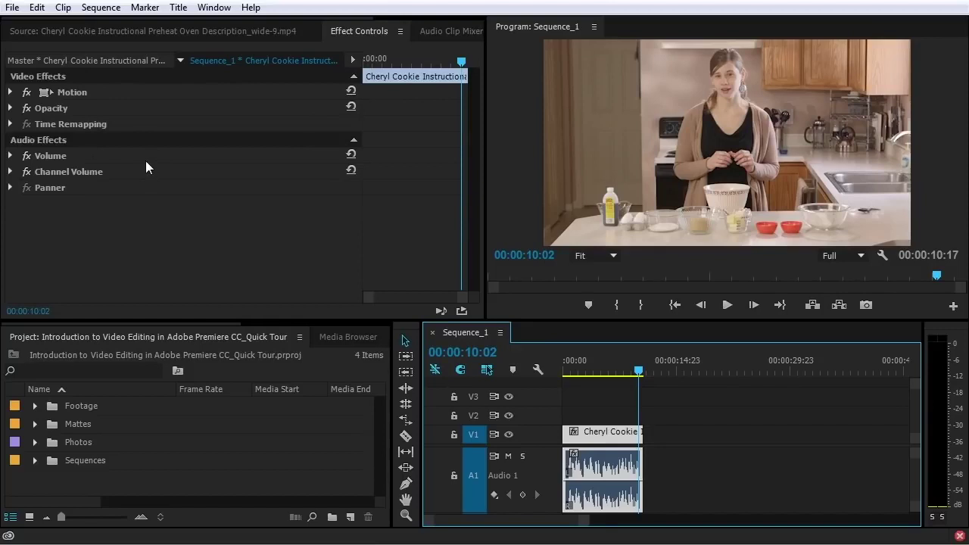
click(10, 92)
click(10, 219)
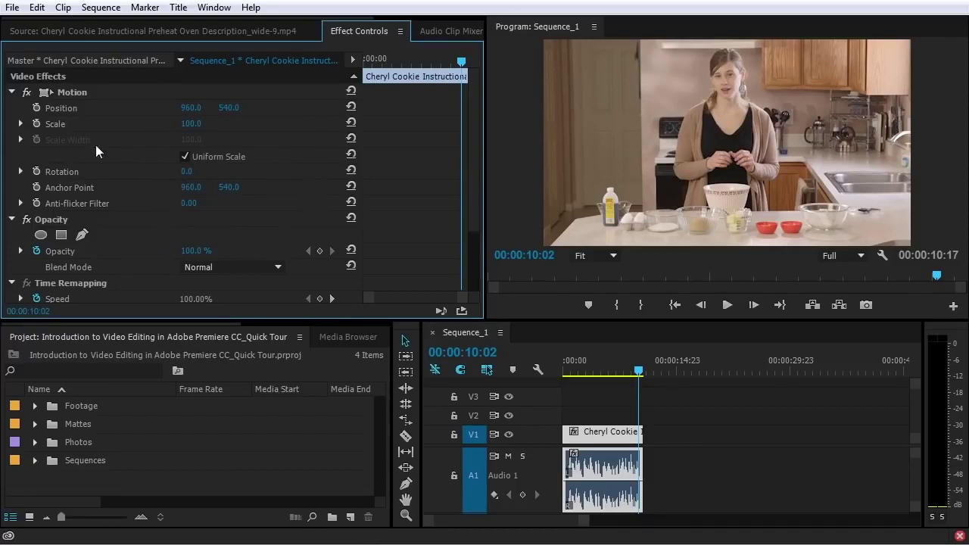
click(10, 92)
click(11, 107)
click(11, 123)
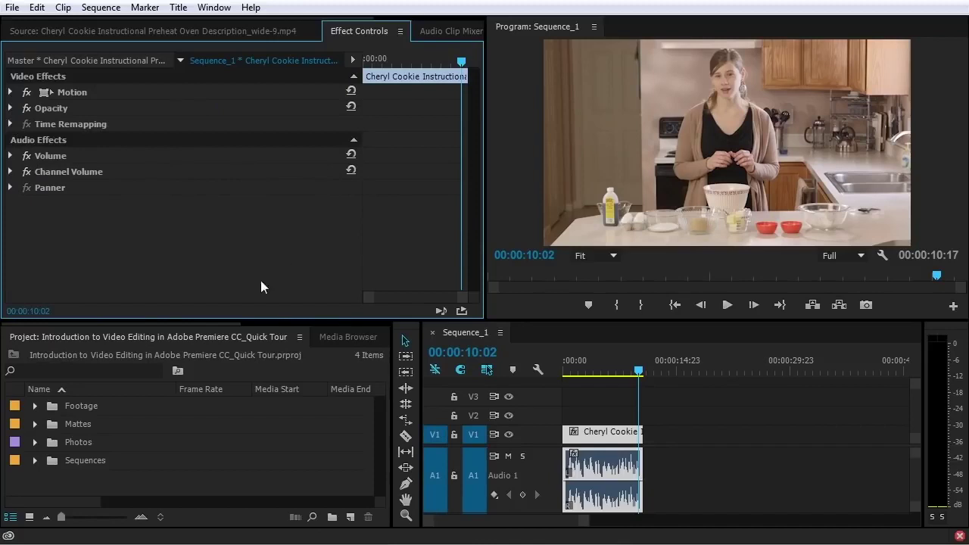
drag(209, 328, 309, 328)
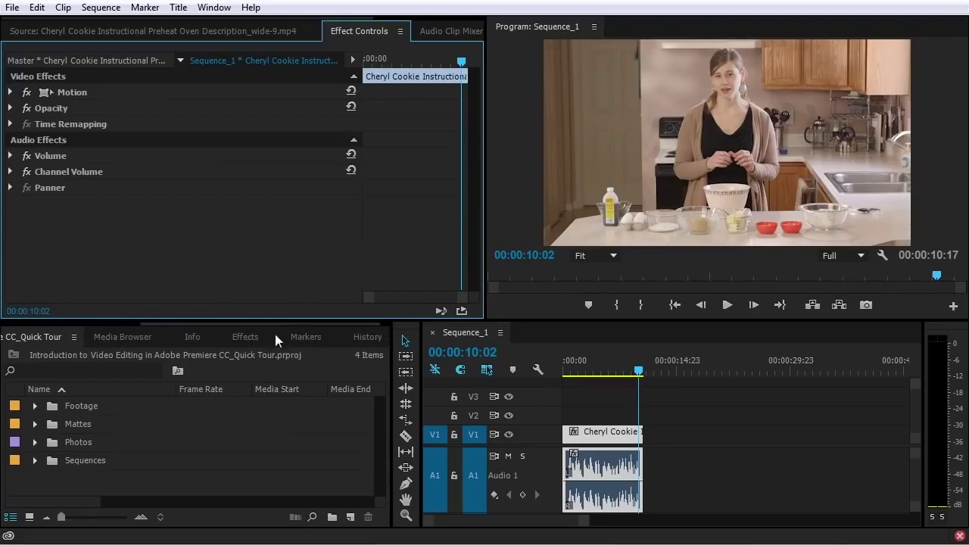
Step: Look through the Effects, Media Browser and Info panels for the Sequence_1 clip
click(244, 338)
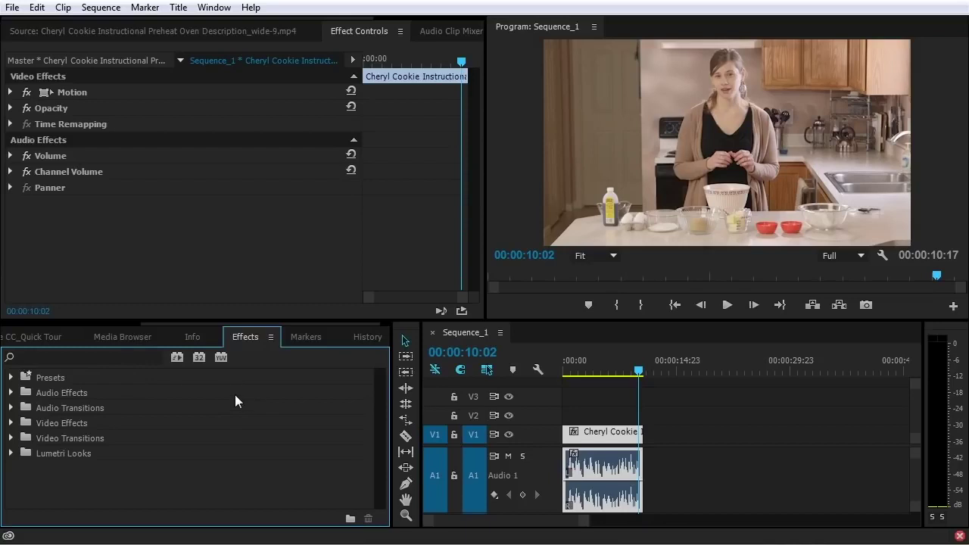
click(120, 335)
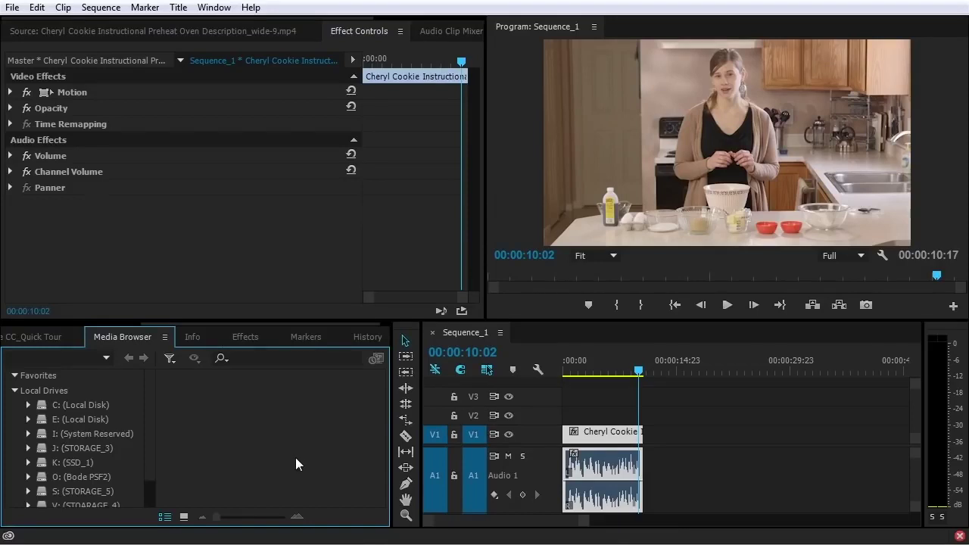
click(191, 341)
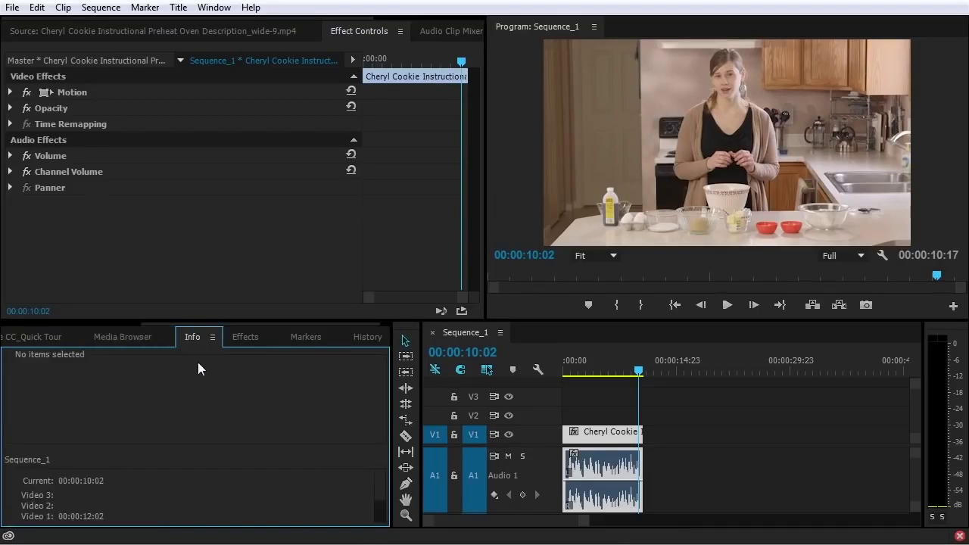
click(589, 438)
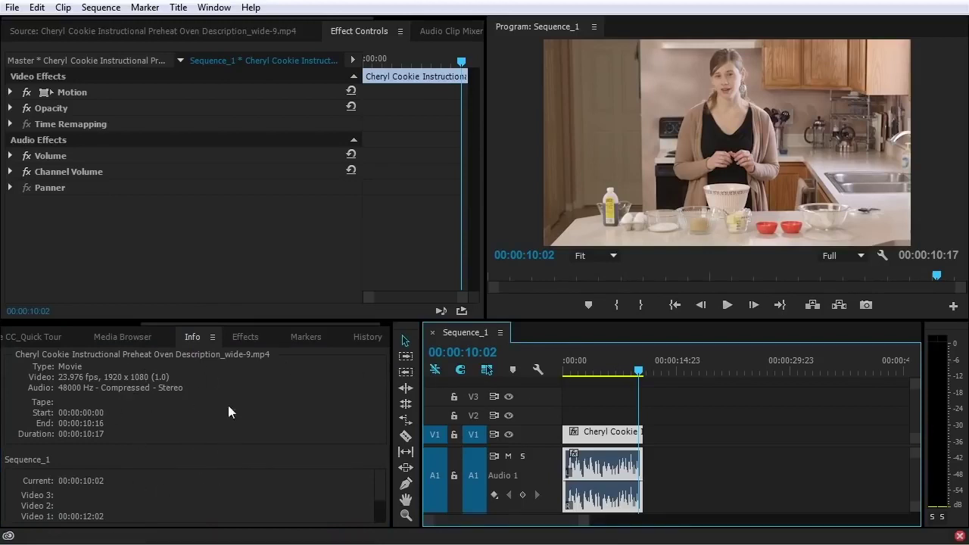
Step: Add a marker named 'dfsdfs' at 00:00:03:10 on the sequence clip
click(304, 340)
click(590, 370)
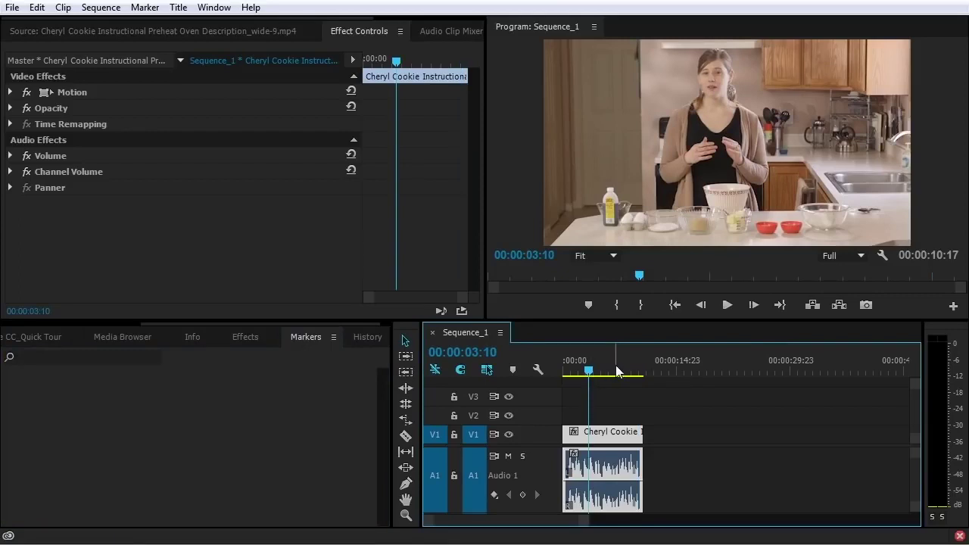
key(m)
click(225, 379)
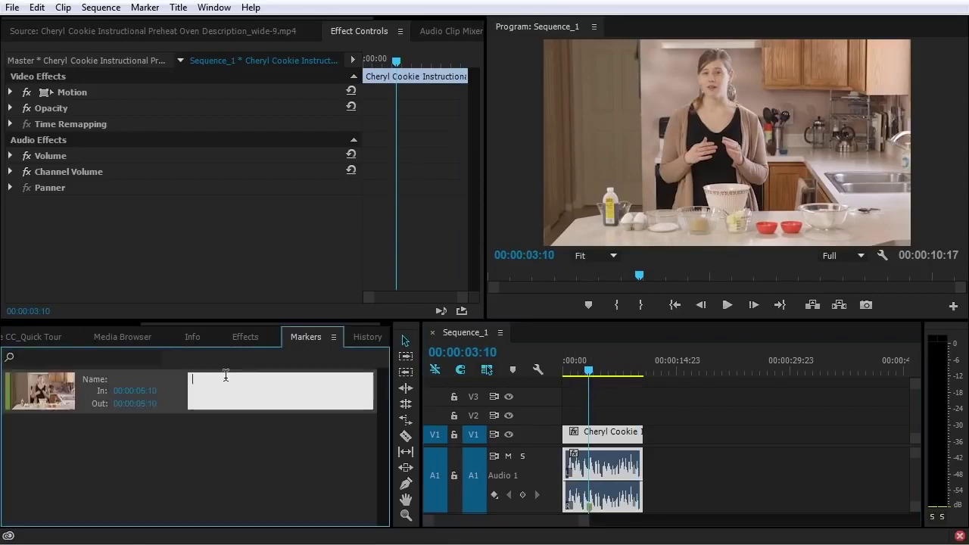
text(dfsdfs)
click(254, 463)
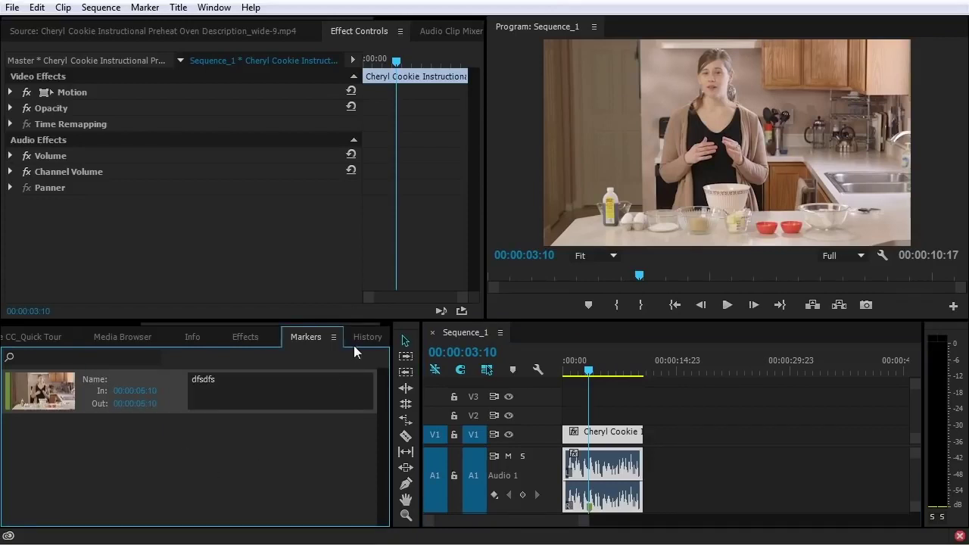
Step: Review the History panel, then bring up the Audio Clip Mixer
click(362, 338)
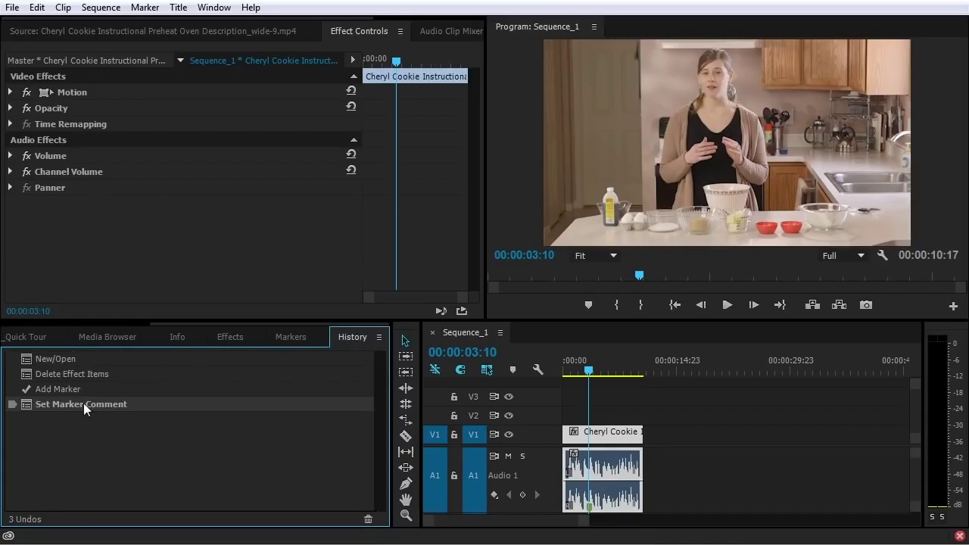
click(391, 27)
click(441, 31)
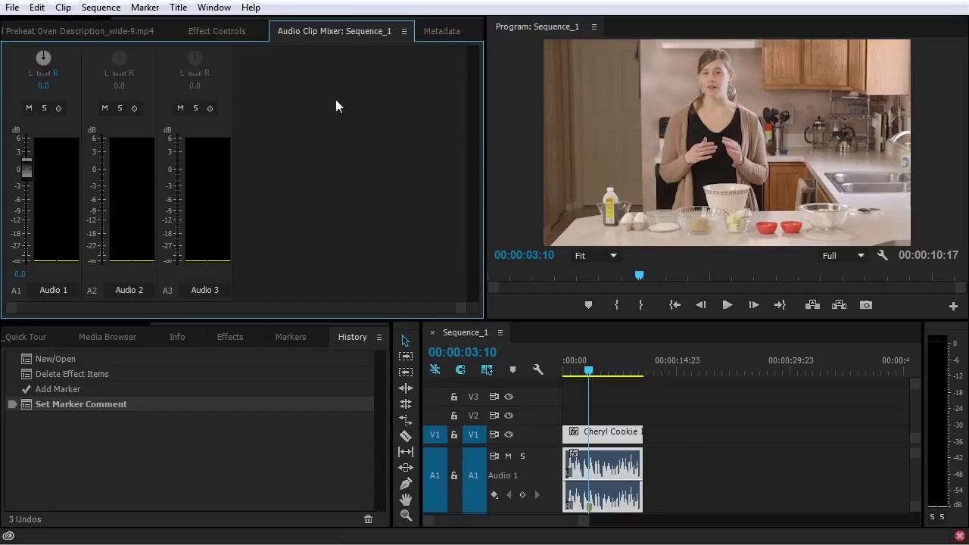
Step: Show the Metadata panel and enlarge its Clip section to reveal more rows
click(443, 31)
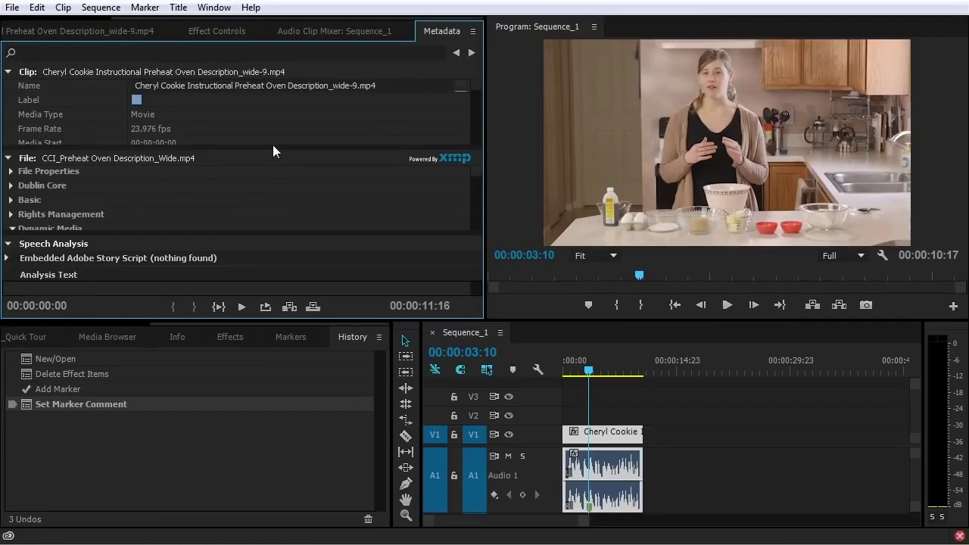
drag(273, 148, 275, 216)
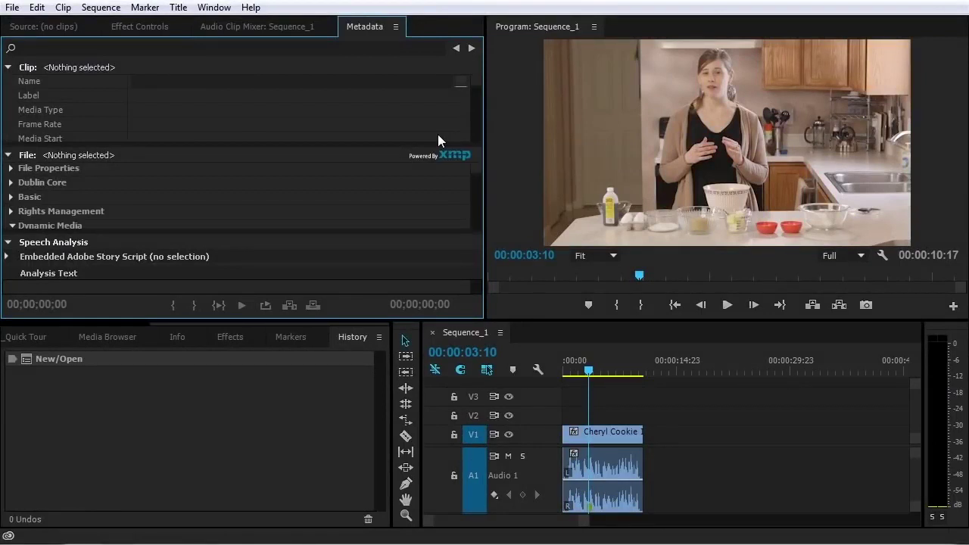
Step: Create a new project named 'Cheryl Cookie Instructional' from File > New > Project
click(12, 8)
mouse_move(34, 23)
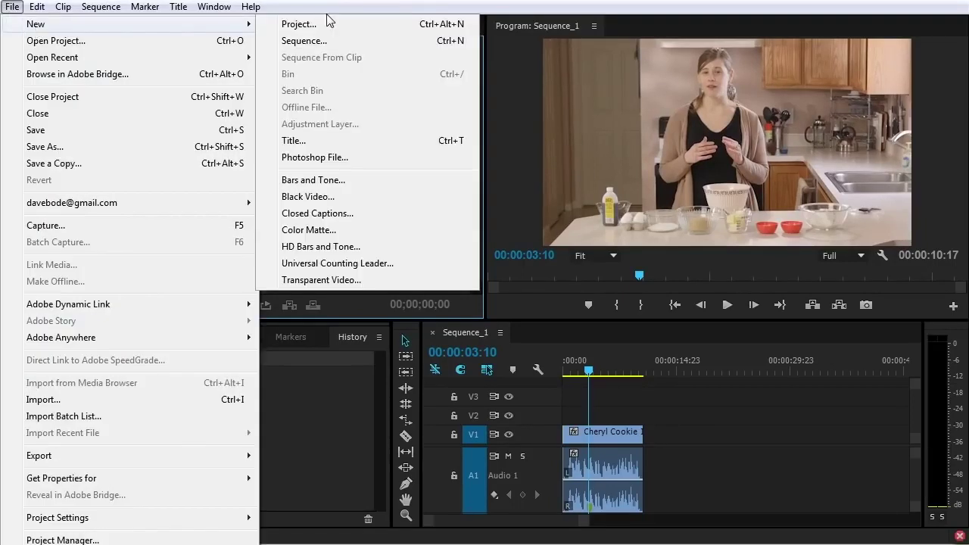
click(330, 24)
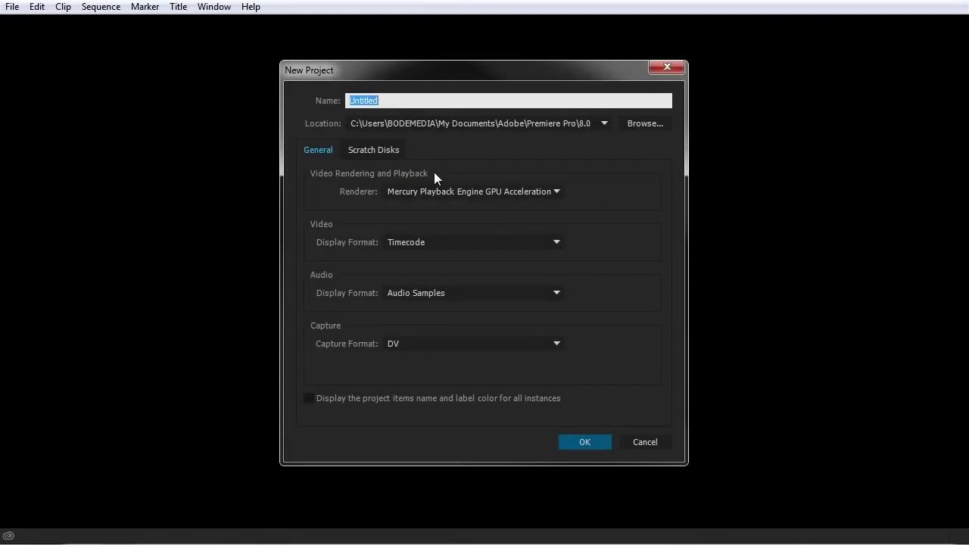
text(Cheryl Cookie Instructiona)
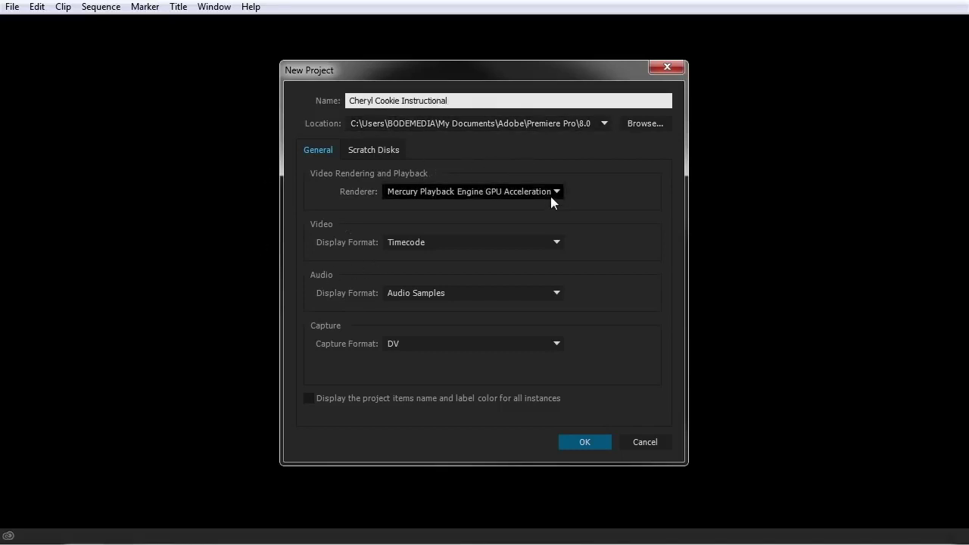
key(Tab)
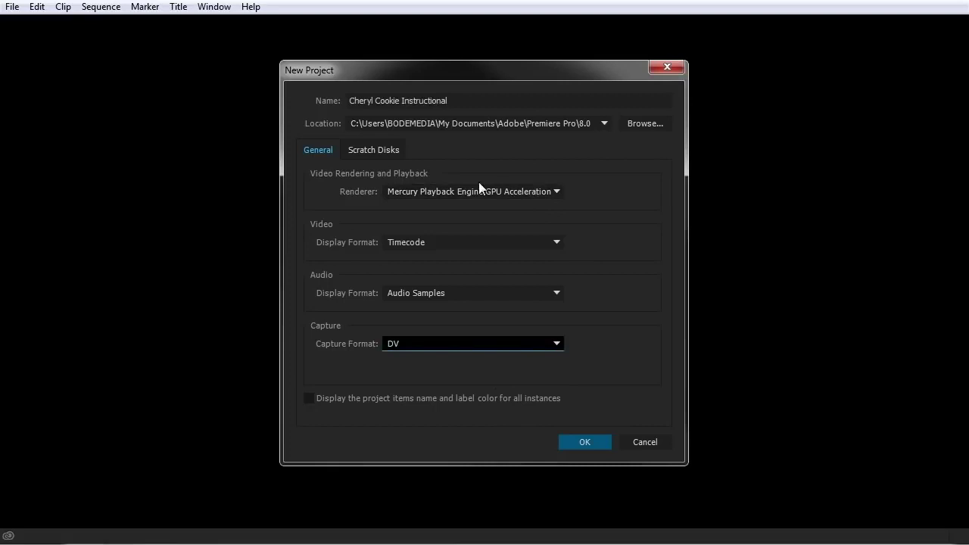
click(592, 438)
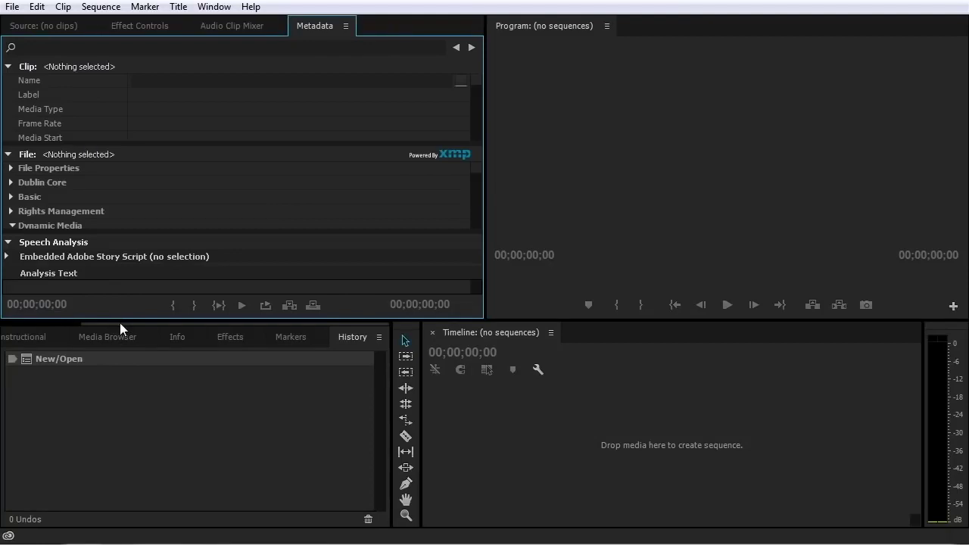
Step: Bring the empty Project panel forward and open the Import window from it
drag(120, 323, 25, 325)
click(53, 331)
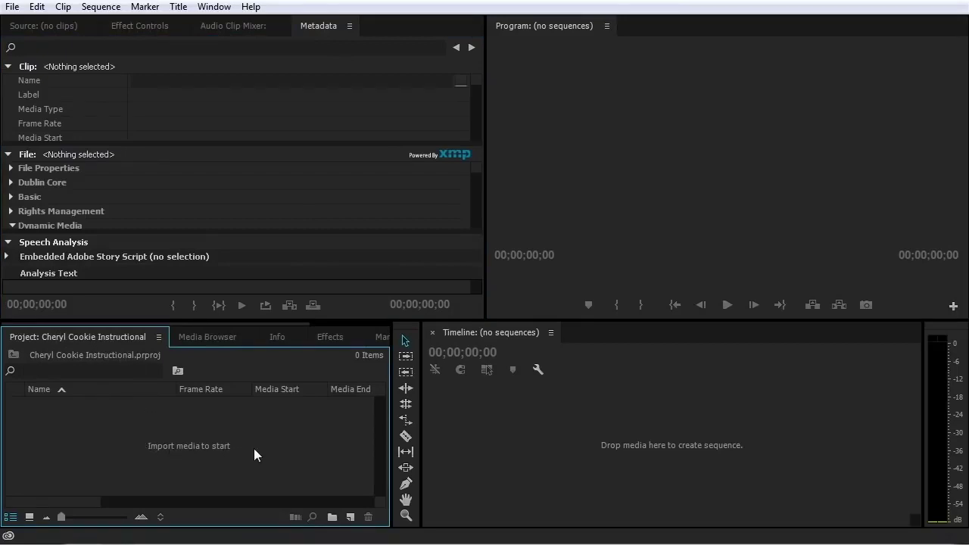
double_click(177, 446)
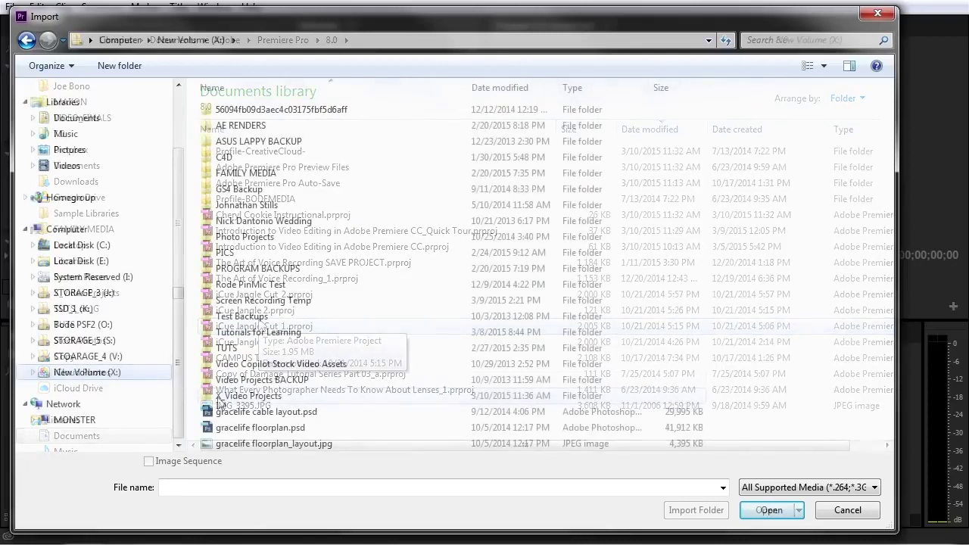
Step: Browse to Cheryl Cookie Instructional_Assets and look through its Wide and Cutaway clips
double_click(217, 400)
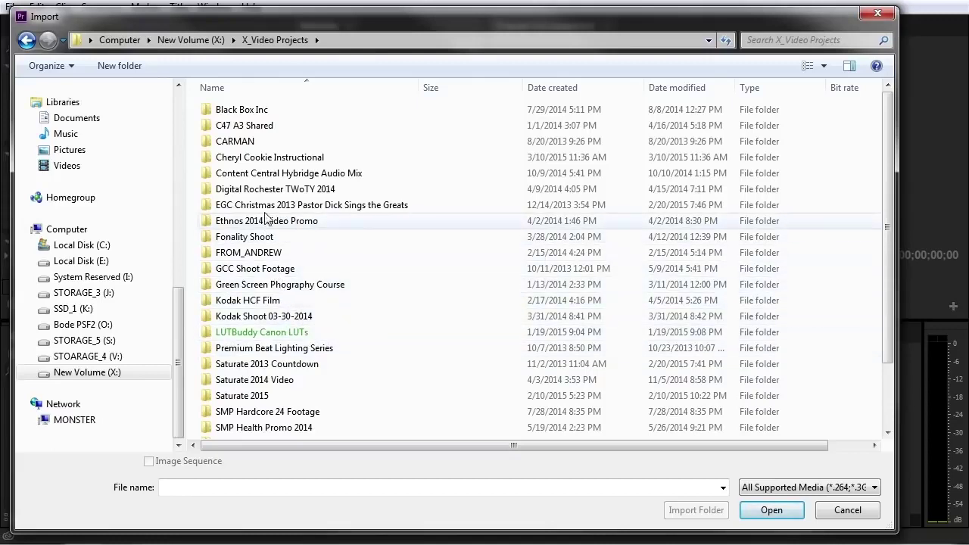
double_click(265, 157)
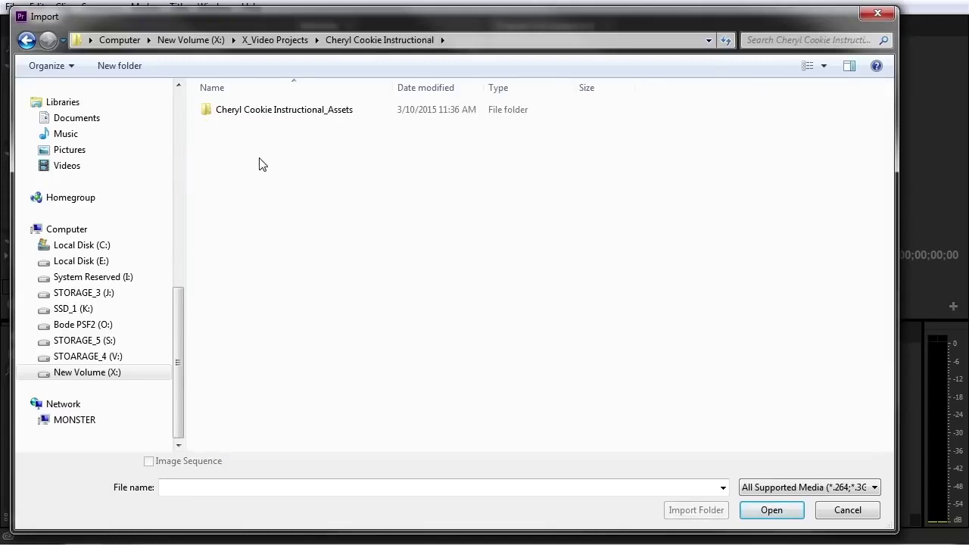
click(263, 118)
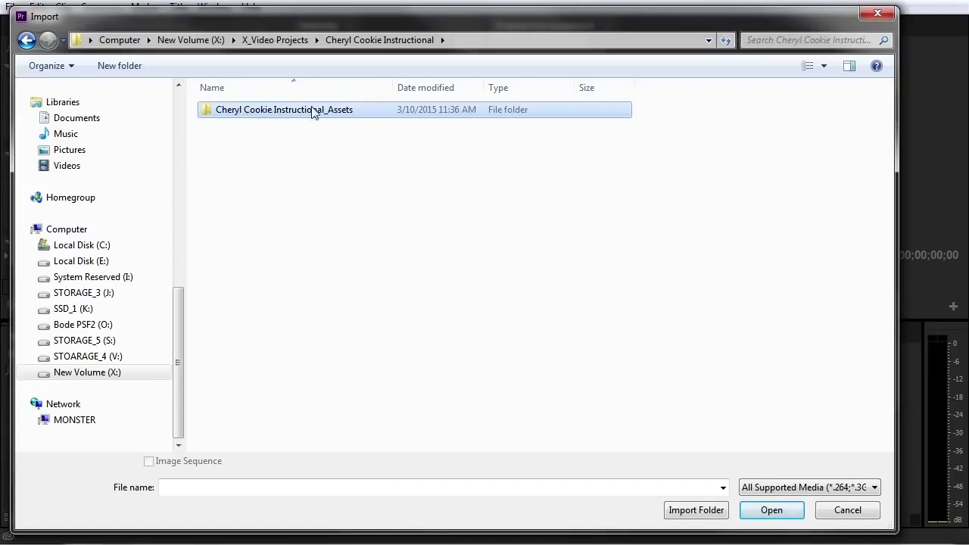
double_click(263, 120)
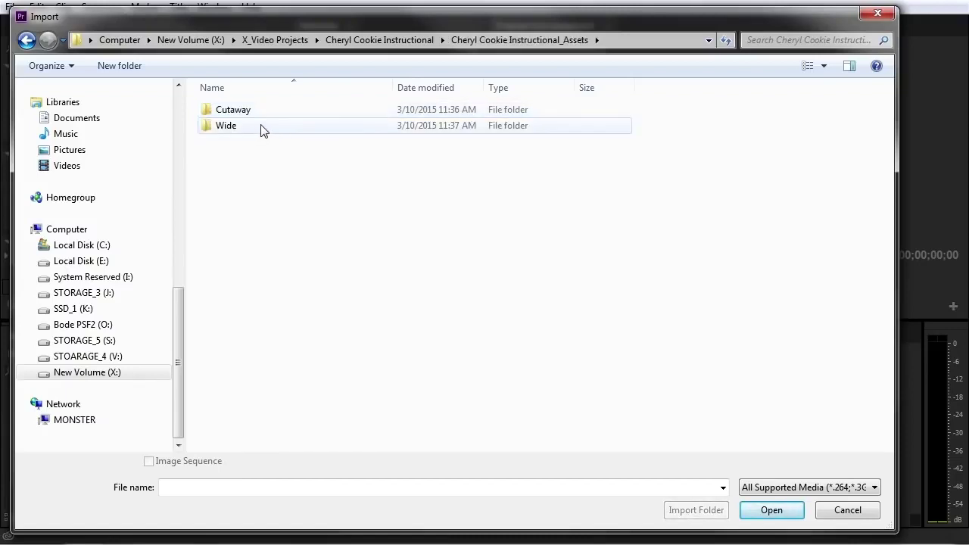
double_click(227, 126)
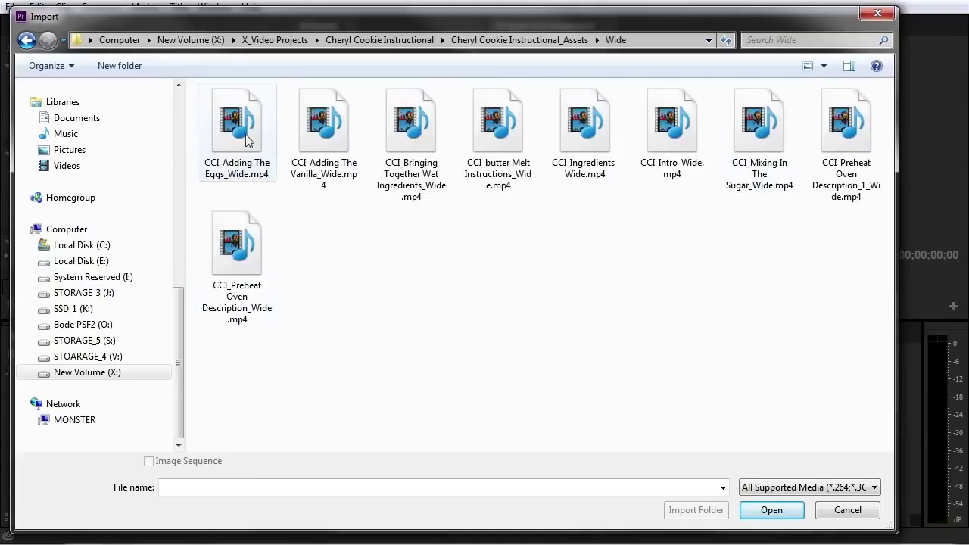
click(26, 40)
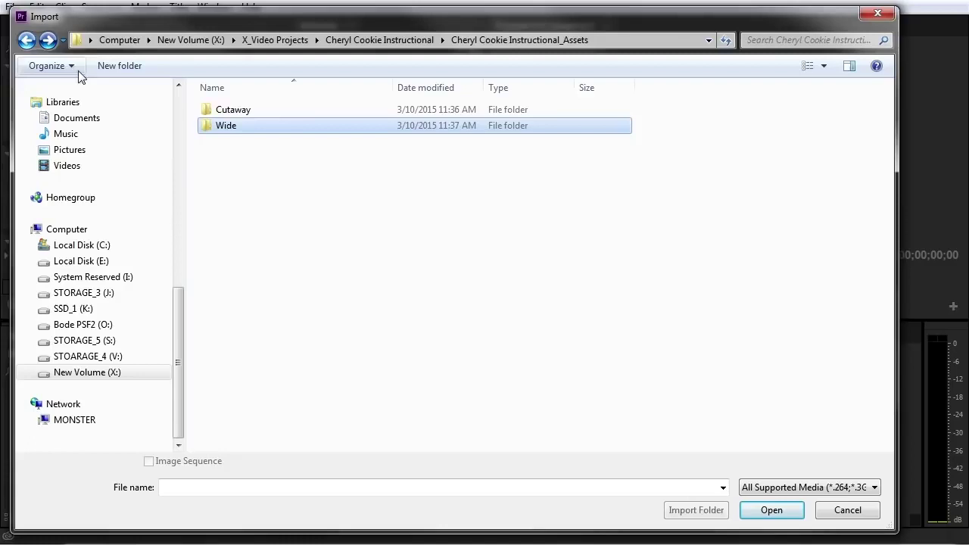
double_click(273, 114)
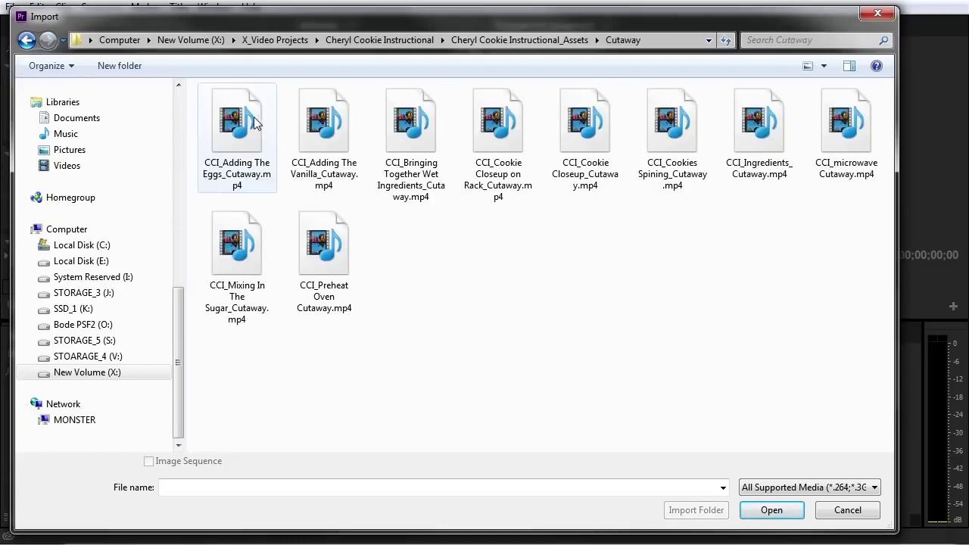
click(25, 41)
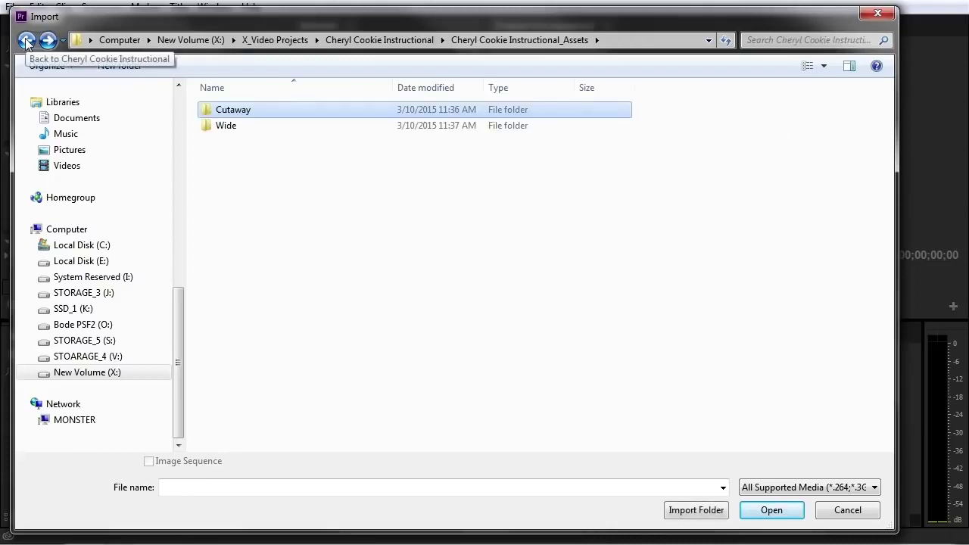
double_click(285, 114)
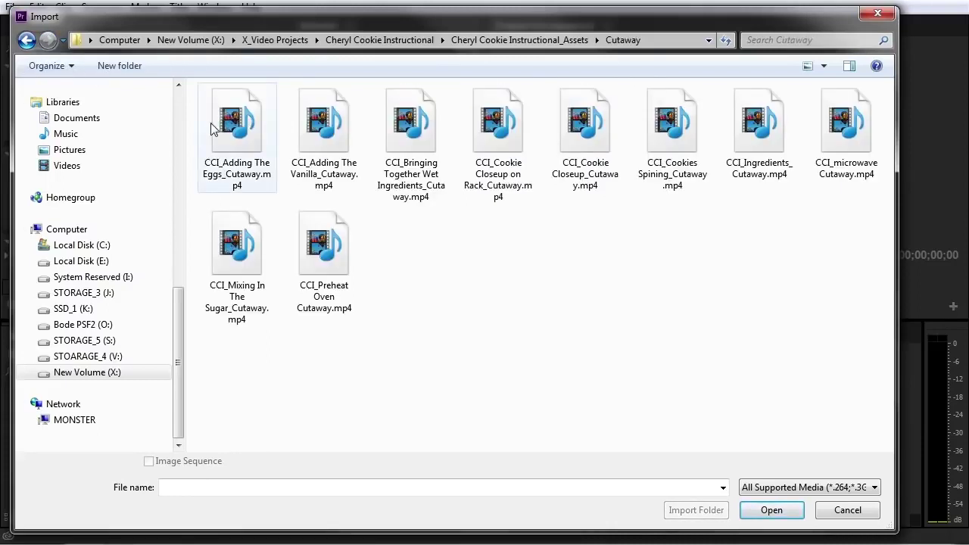
click(211, 125)
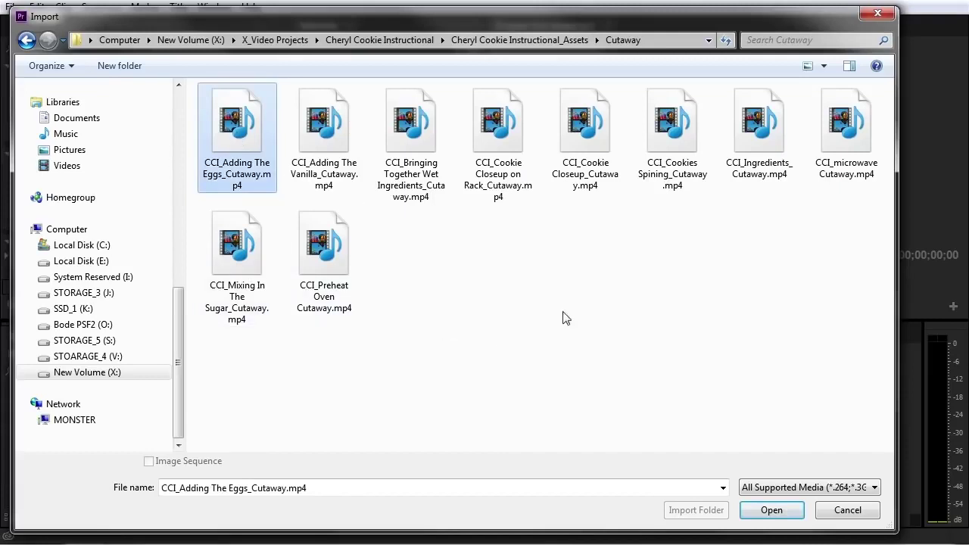
drag(670, 318, 200, 115)
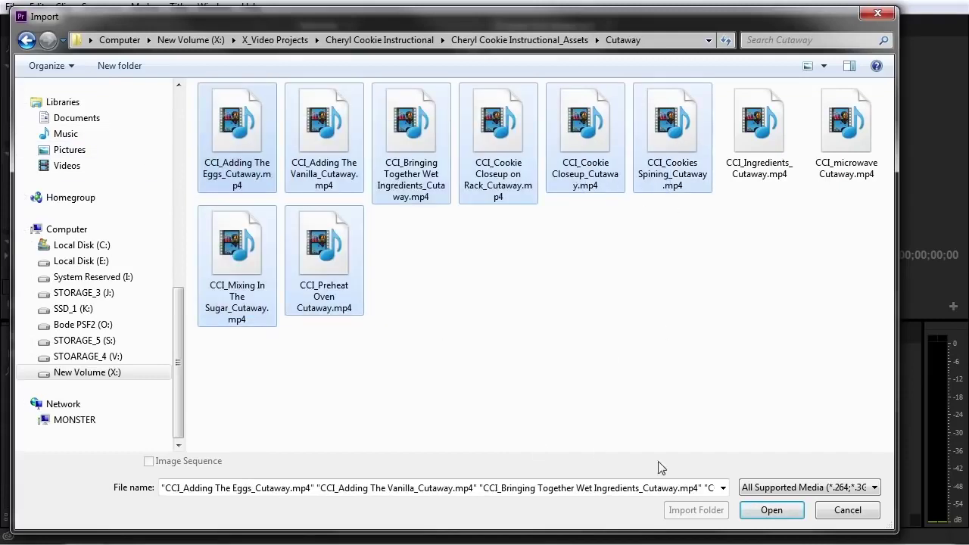
Step: Import the whole Cheryl Cookie Instructional_Assets folder into the project
click(27, 41)
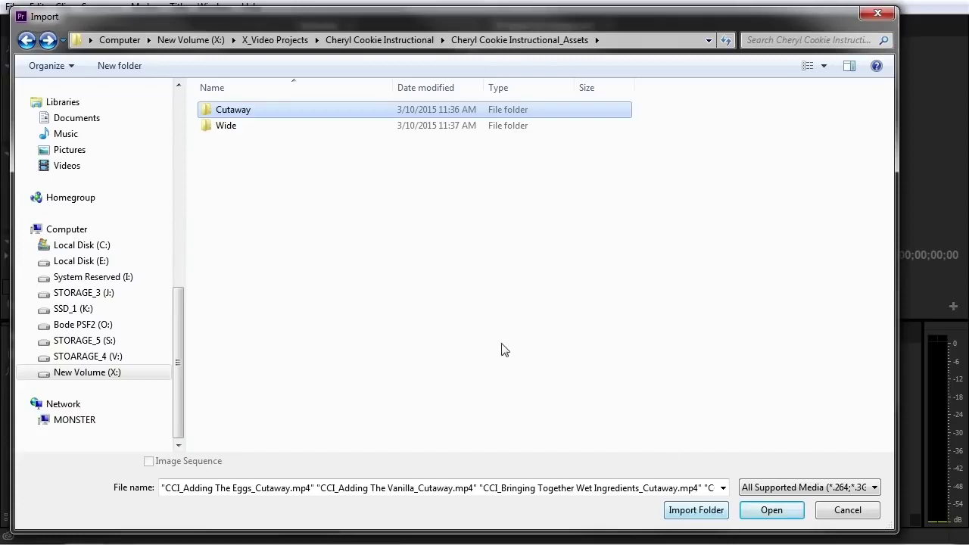
click(27, 41)
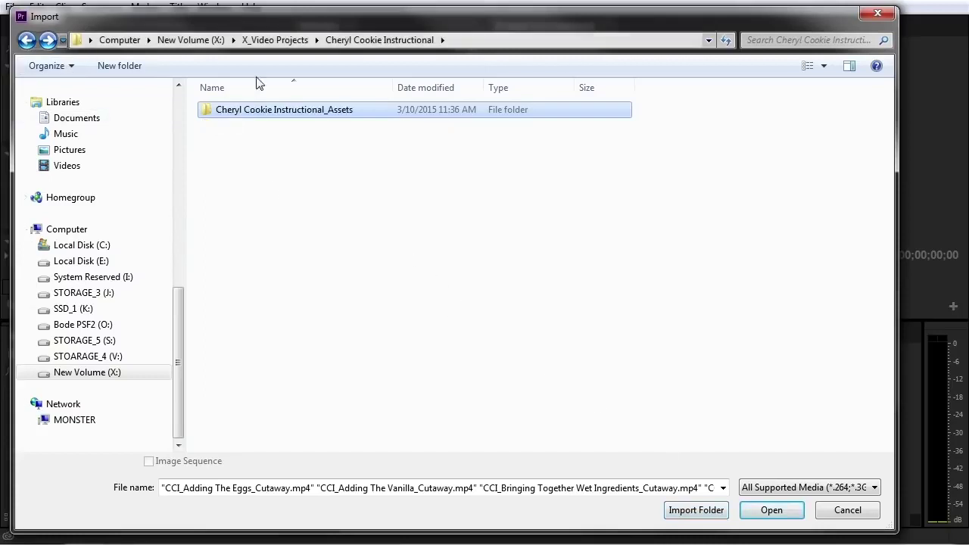
key(shift+Tab)
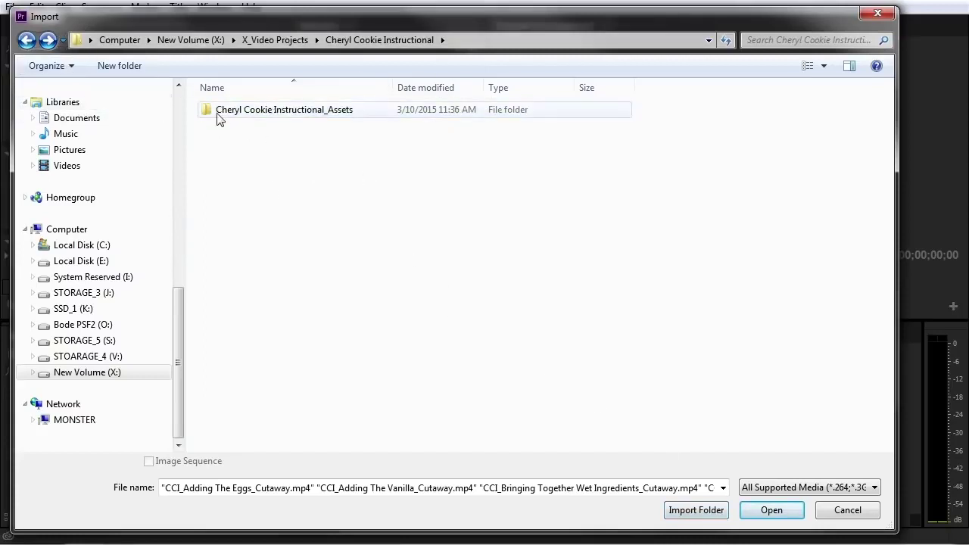
click(218, 115)
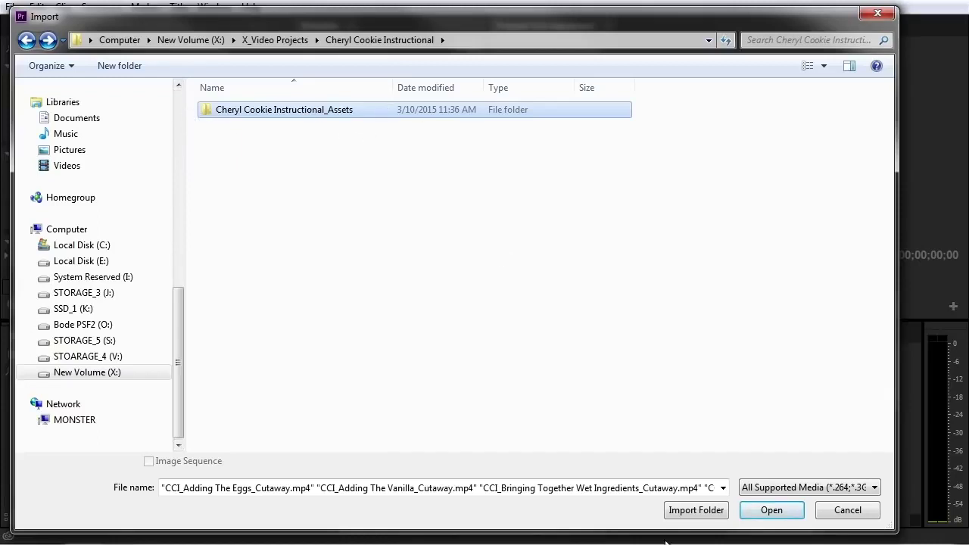
click(697, 510)
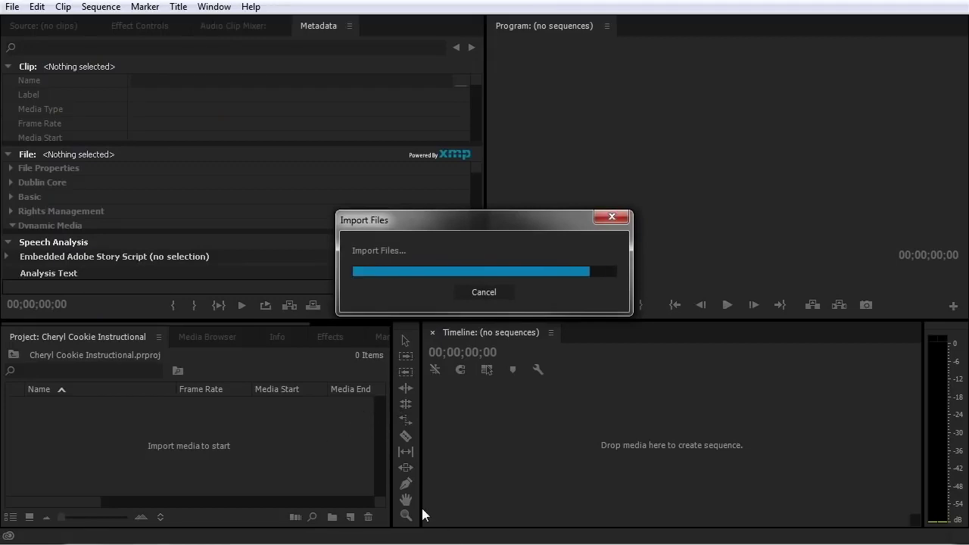
Step: Expand the imported bin and inspect the clips in the Wide and Cutaway bins
click(34, 406)
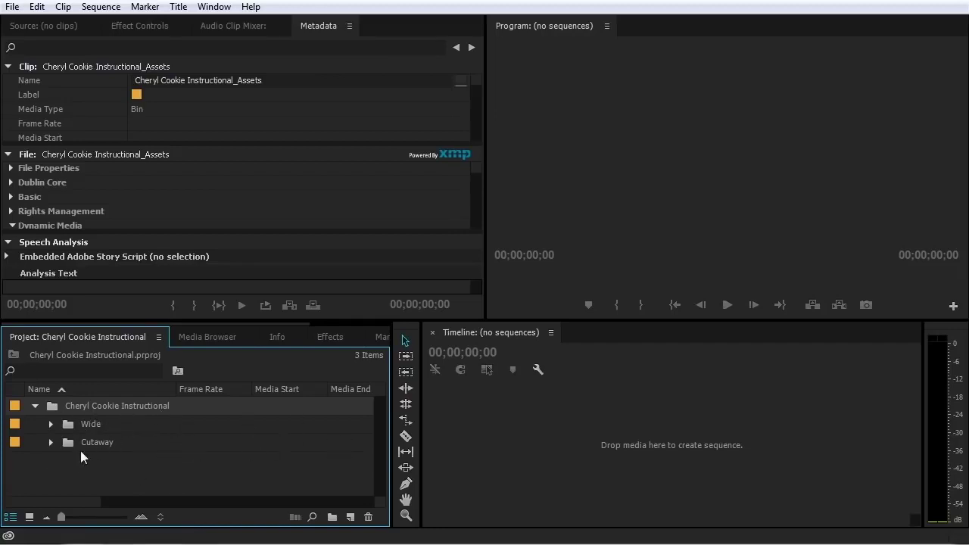
click(51, 424)
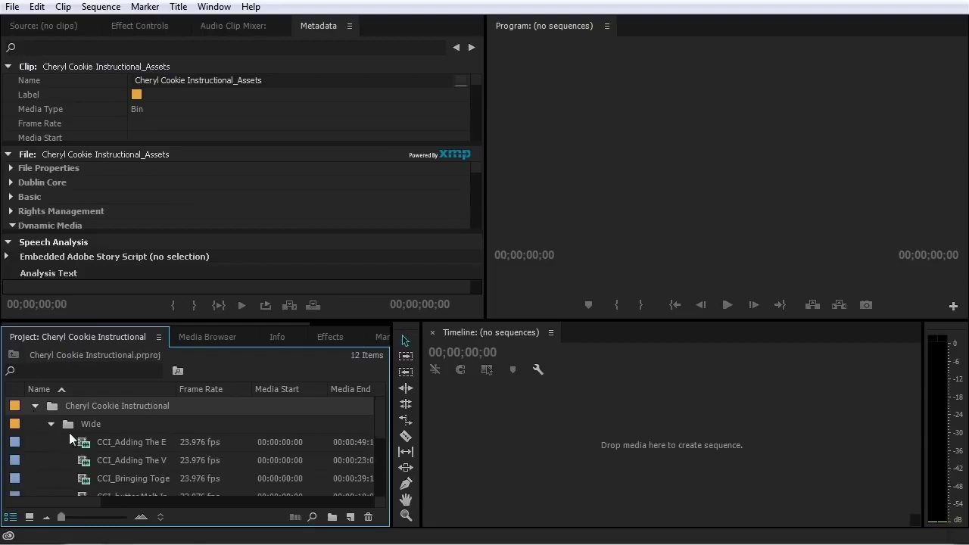
scroll(76, 443, down, 3)
scroll(87, 448, down, 2)
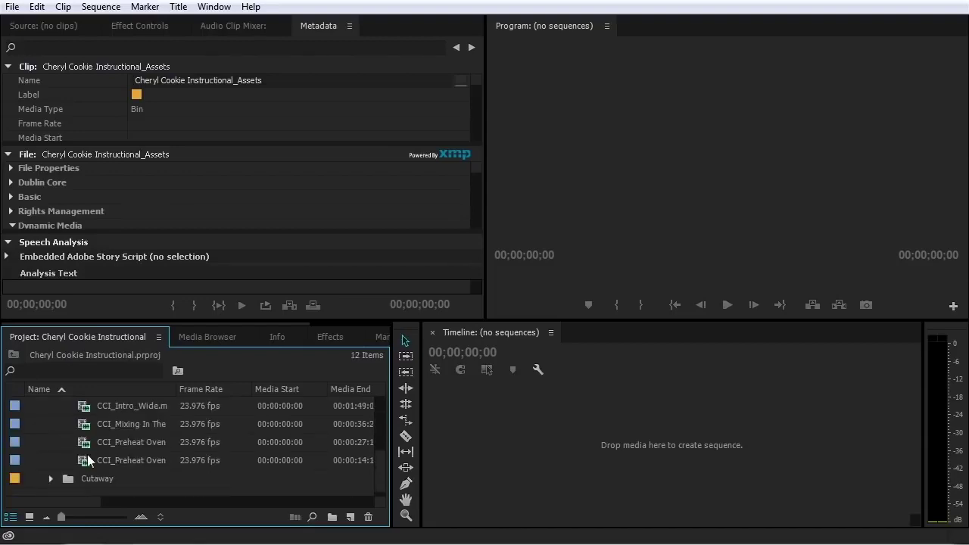
scroll(69, 439, up, 5)
click(50, 406)
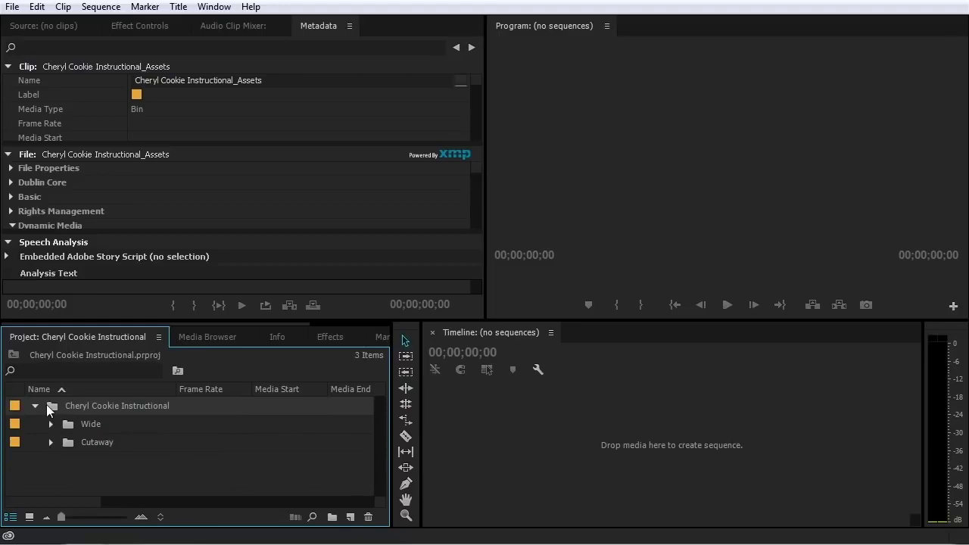
click(50, 442)
scroll(88, 446, down, 5)
scroll(94, 450, up, 2)
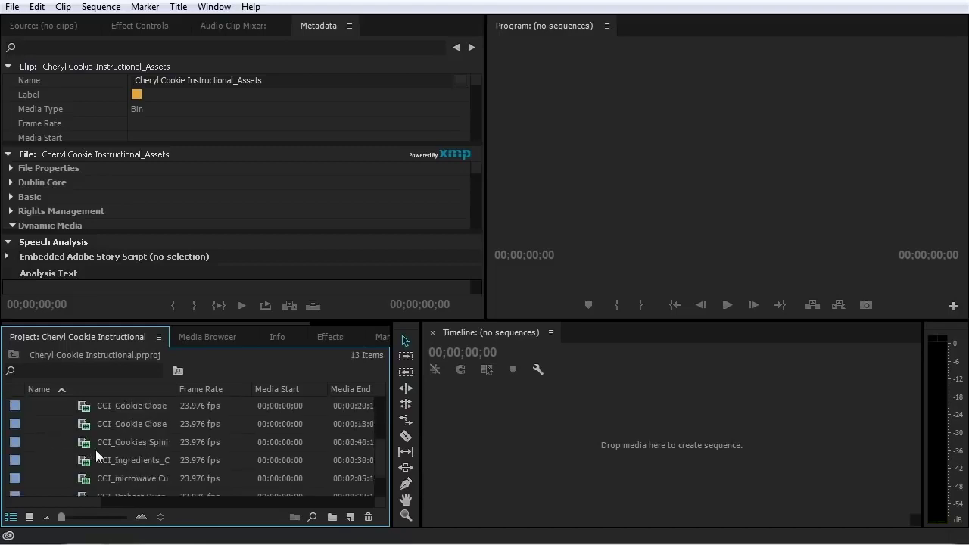
scroll(94, 449, up, 3)
click(51, 443)
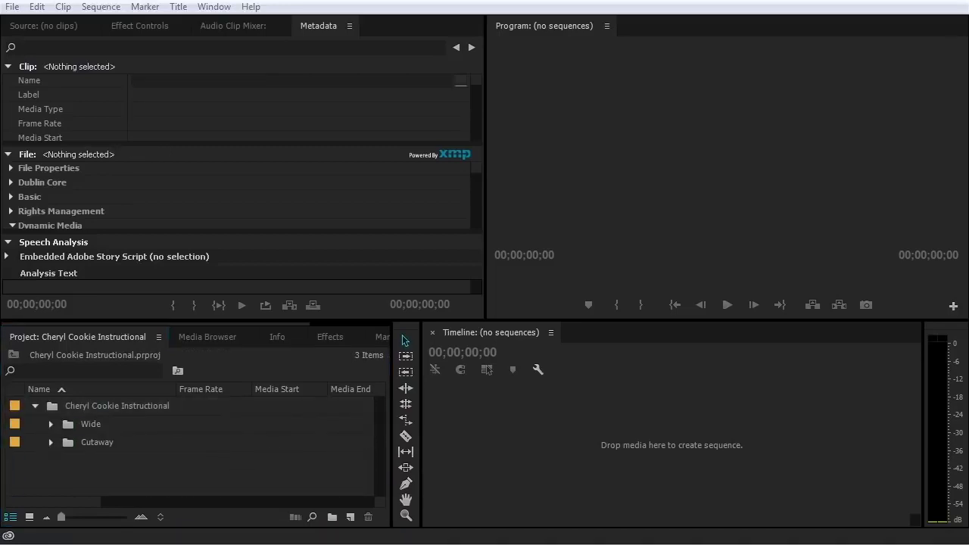
key(alt+Tab)
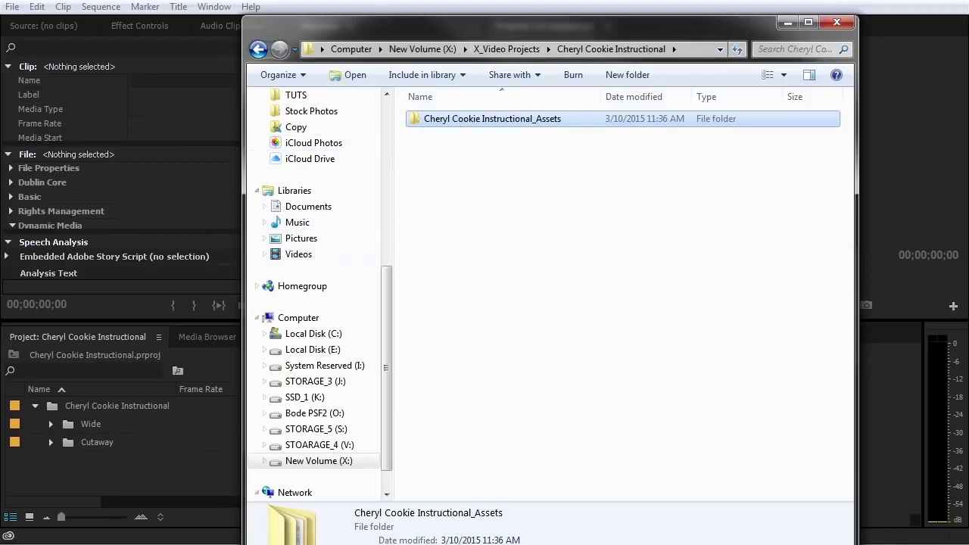
Step: Search the PICS folder for 'arrow' and drop Arrow_600px_alpha.psd into the Premiere project
double_click(516, 119)
double_click(502, 119)
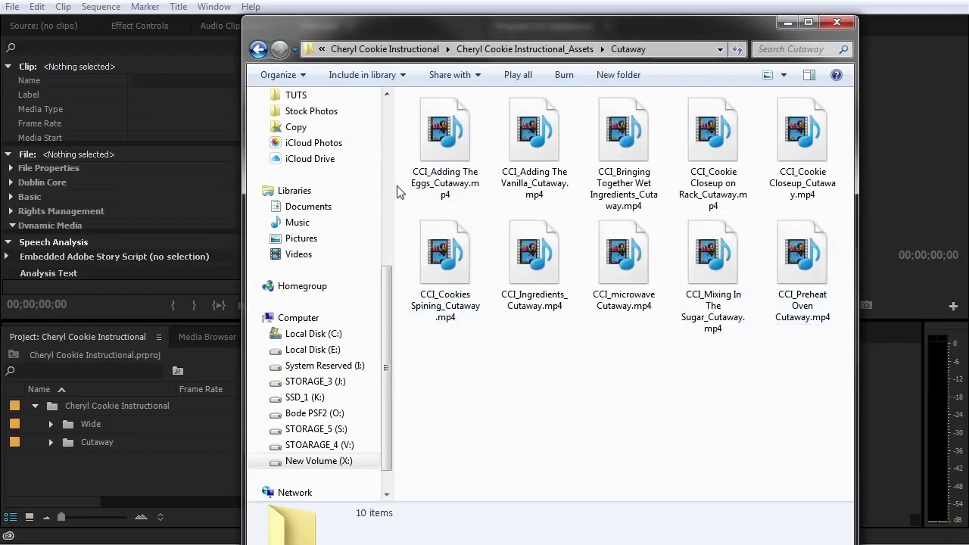
click(388, 121)
click(301, 133)
click(769, 49)
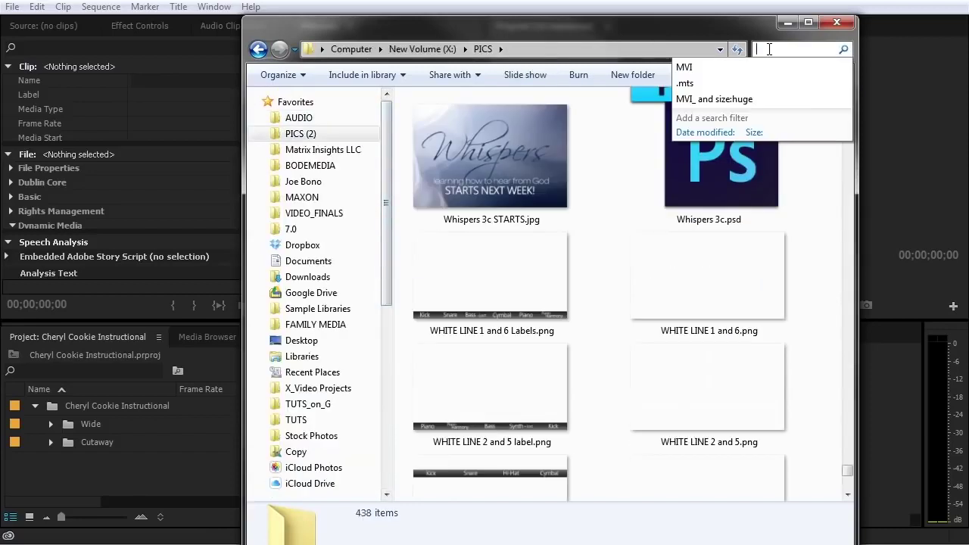
text(arrow)
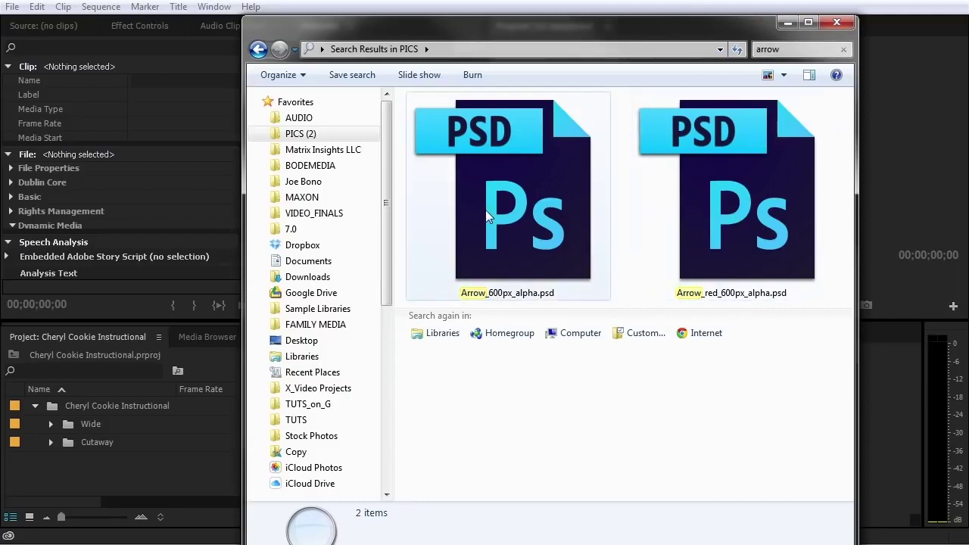
click(494, 242)
drag(528, 210, 118, 483)
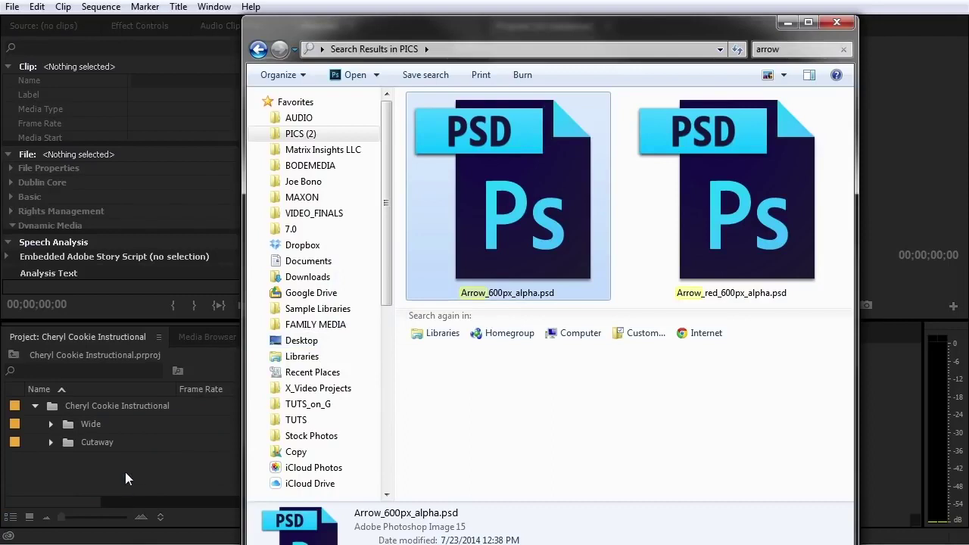
drag(210, 86, 433, 187)
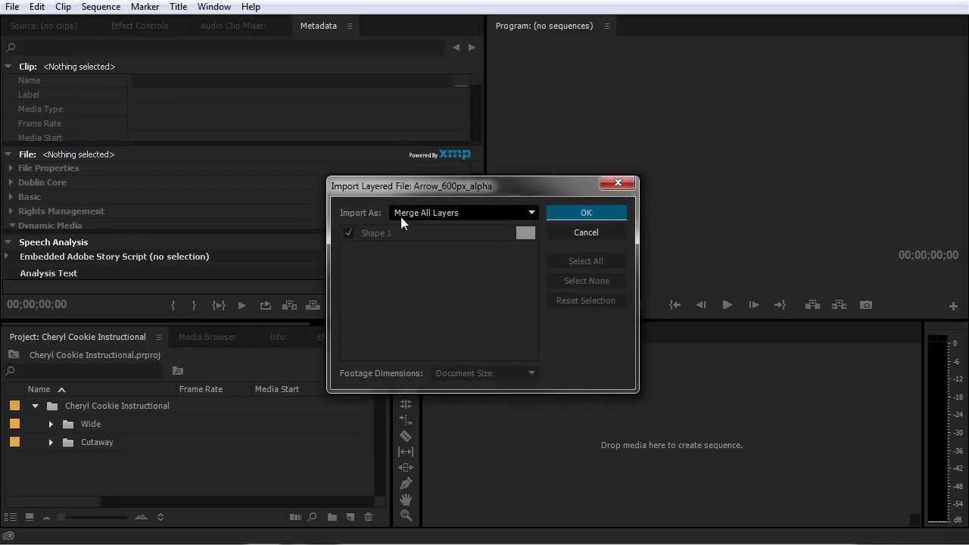
Step: Import Arrow_600px_alpha.psd with merged layers, then minimize Explorer and return to the Project panel
click(487, 216)
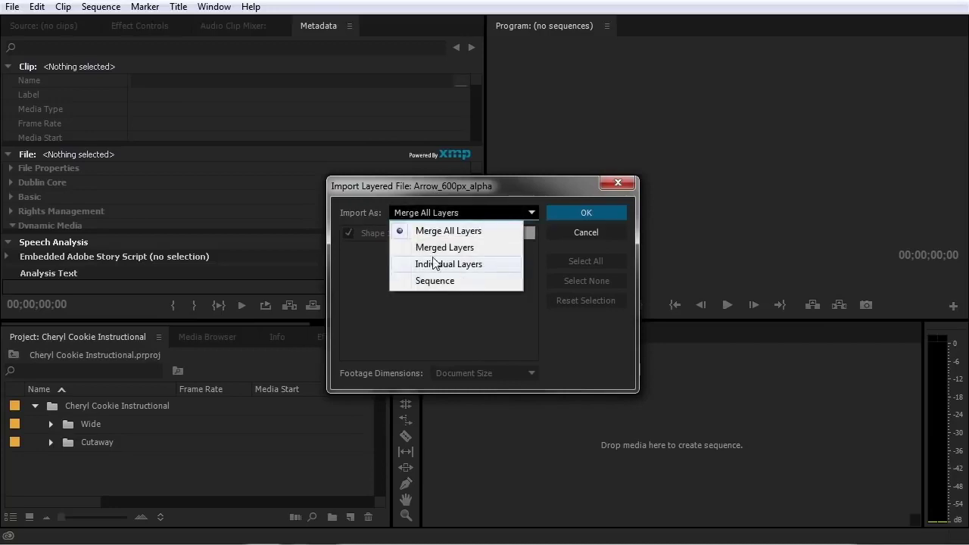
click(583, 214)
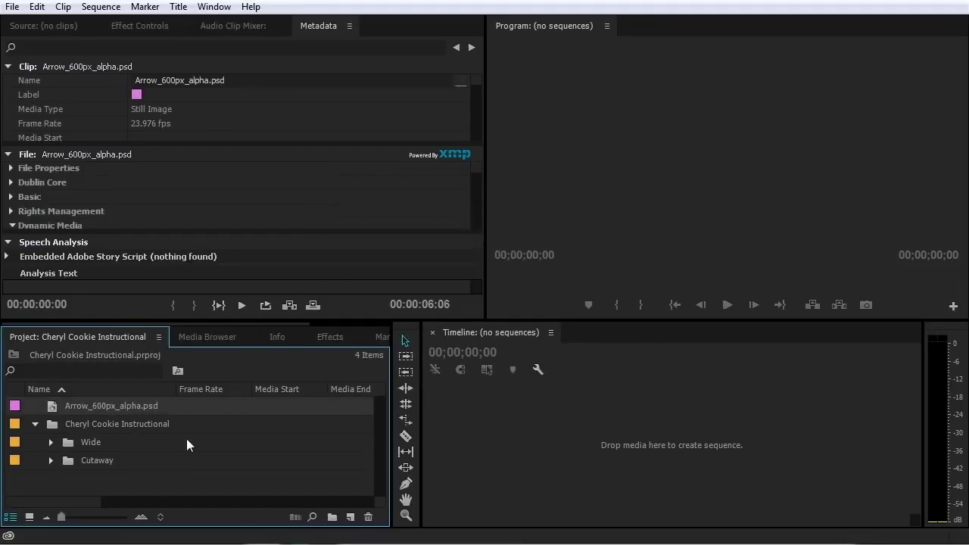
key(alt+Tab)
click(858, 7)
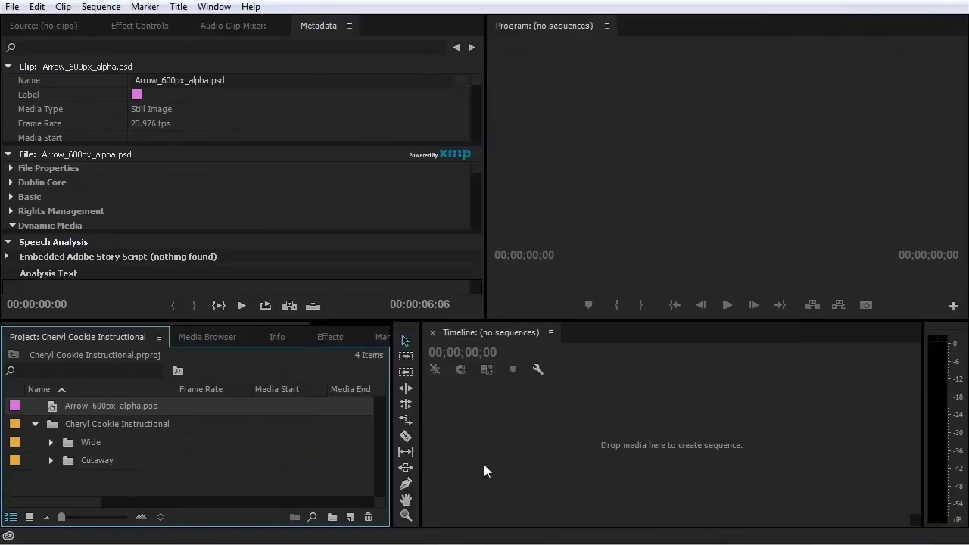
click(579, 428)
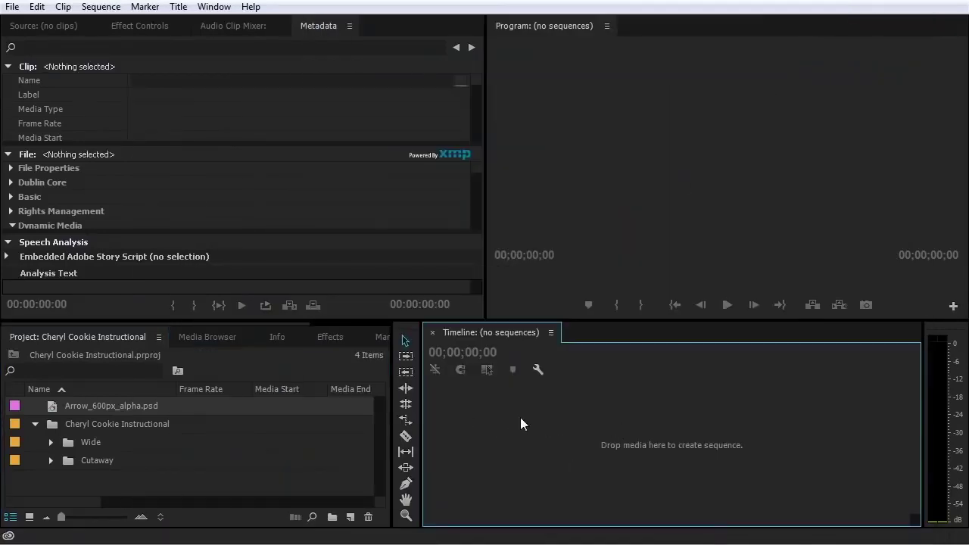
click(281, 462)
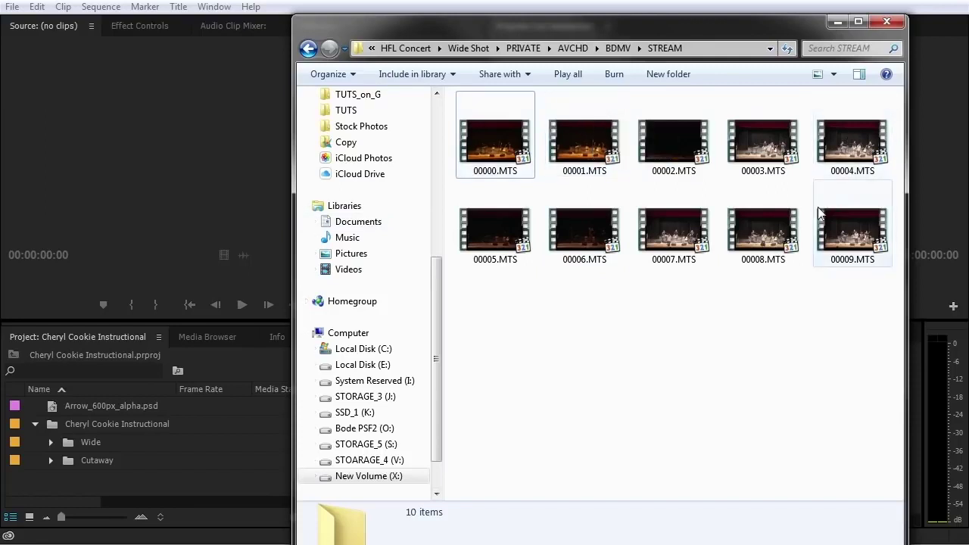
Step: Check the details of concert clips 00002, 00003, 00006, 00007 and 00008, then deselect all
key(Down)
key(Right)
key(Right)
click(770, 218)
click(750, 161)
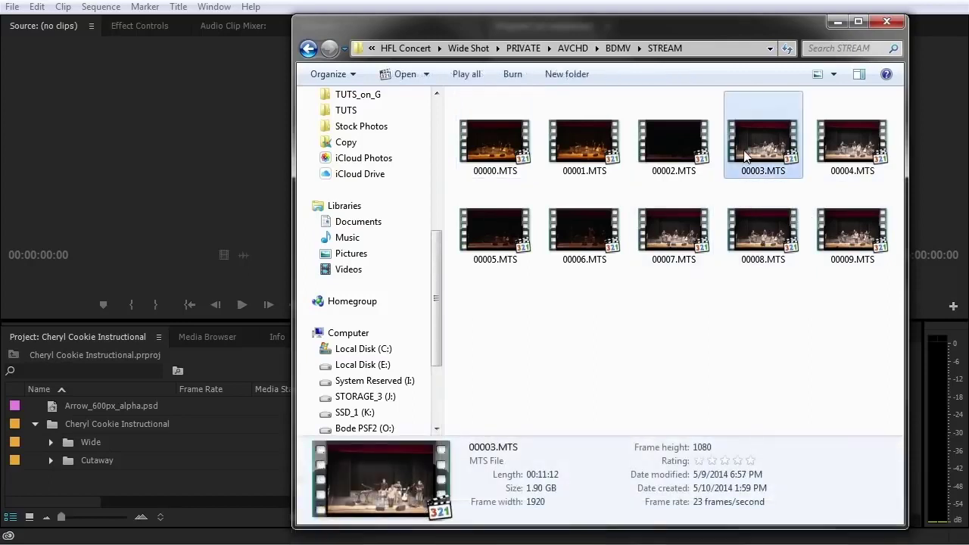
click(680, 144)
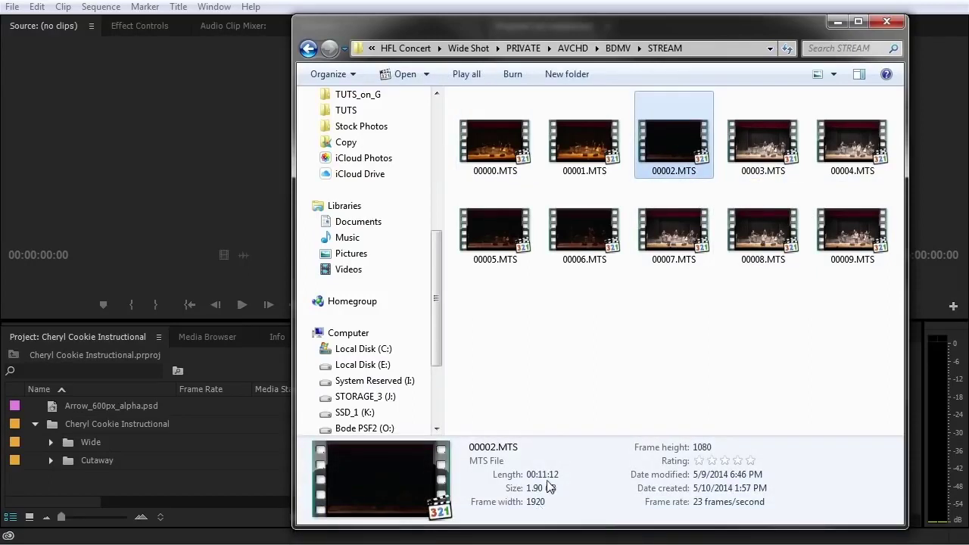
click(579, 221)
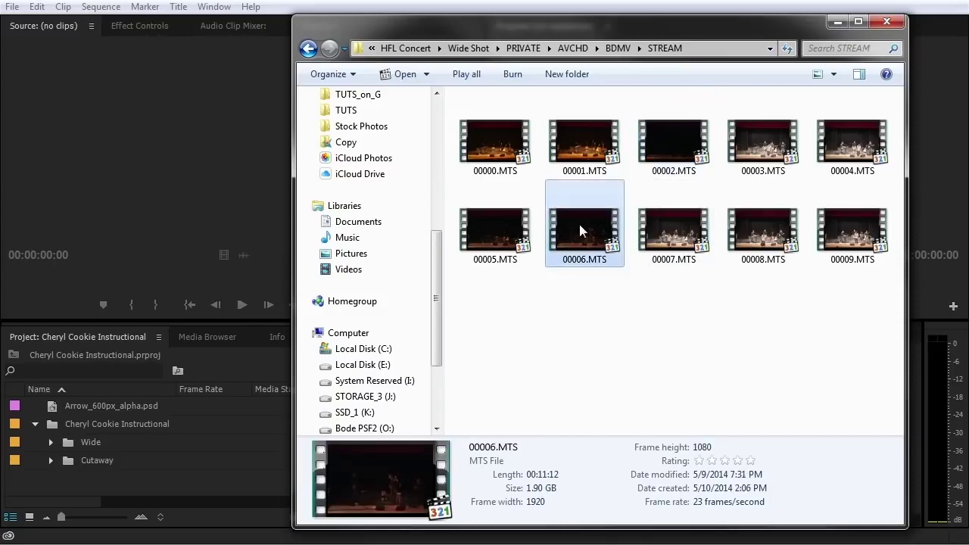
click(656, 228)
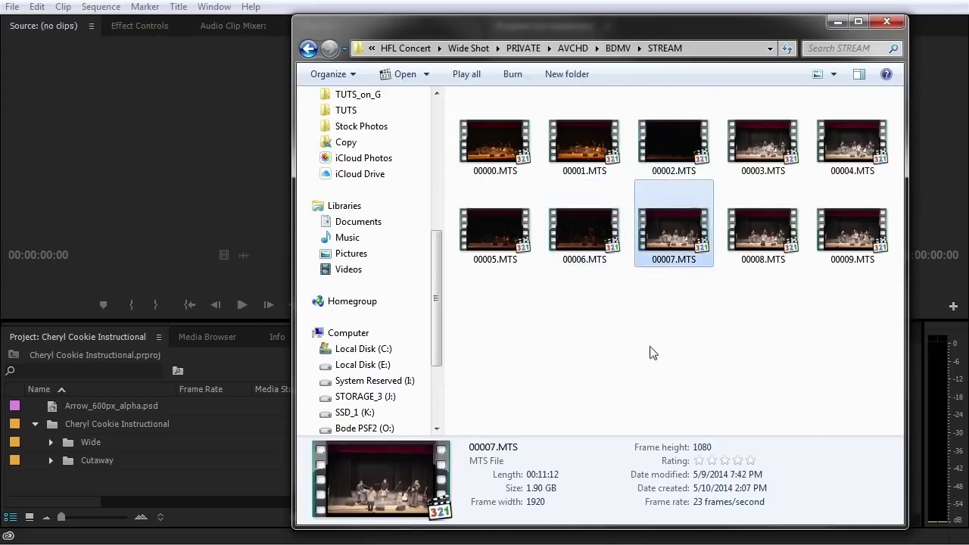
drag(853, 298, 570, 183)
click(692, 303)
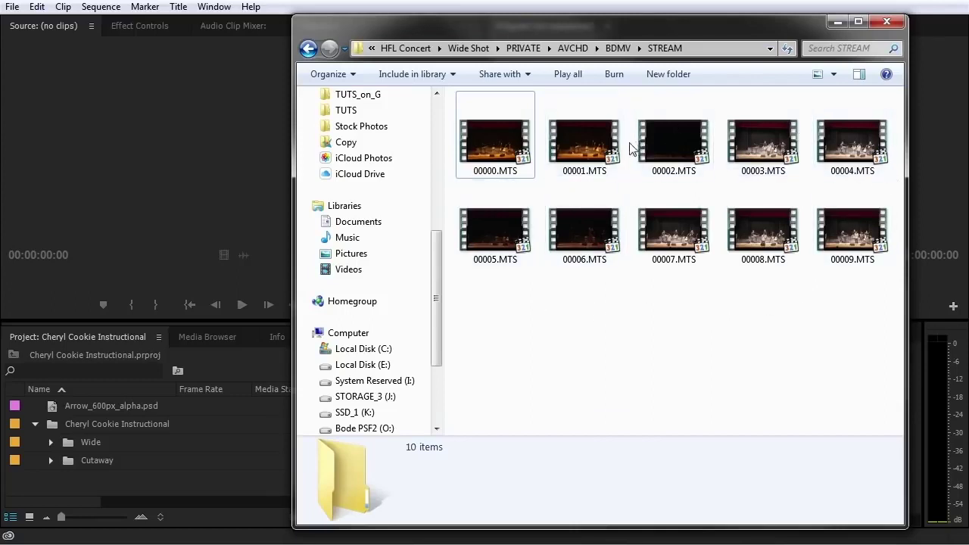
Step: In the Media Browser, open X: > HFL Concert > Wide Shot > PRIVATE
click(205, 337)
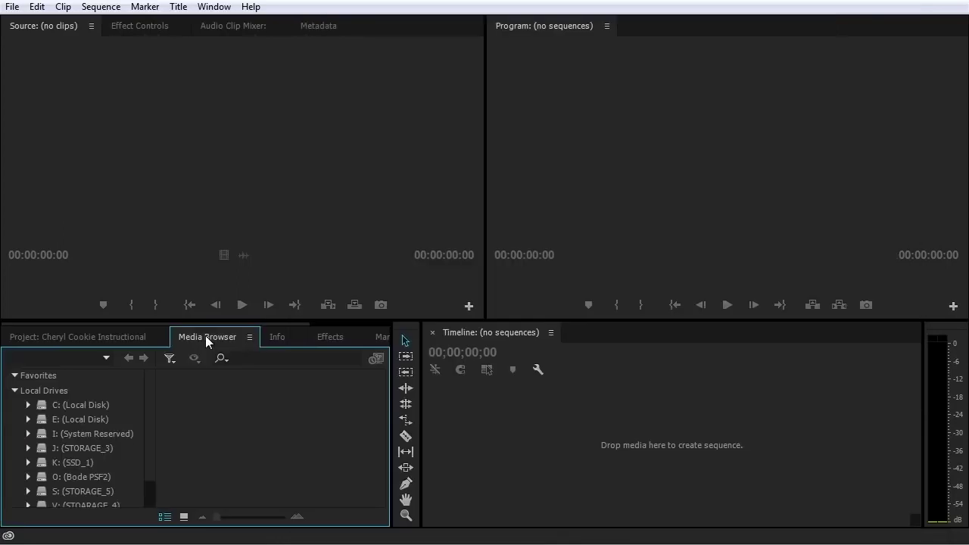
scroll(150, 396, down, 2)
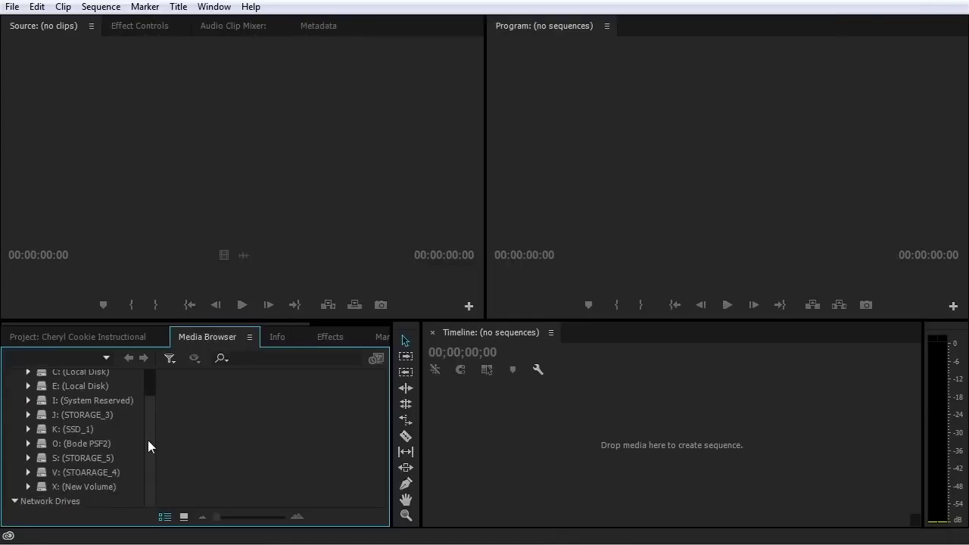
click(29, 487)
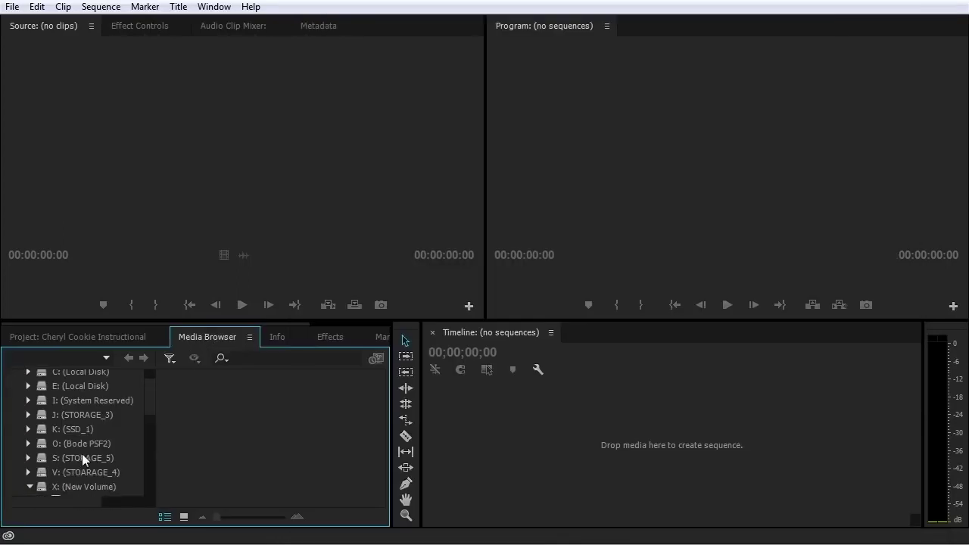
scroll(81, 453, down, 3)
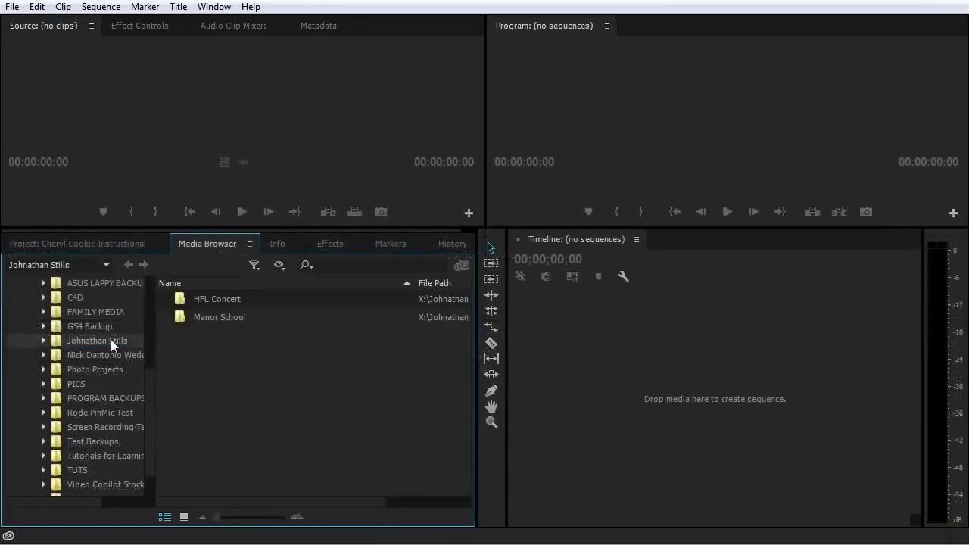
double_click(189, 299)
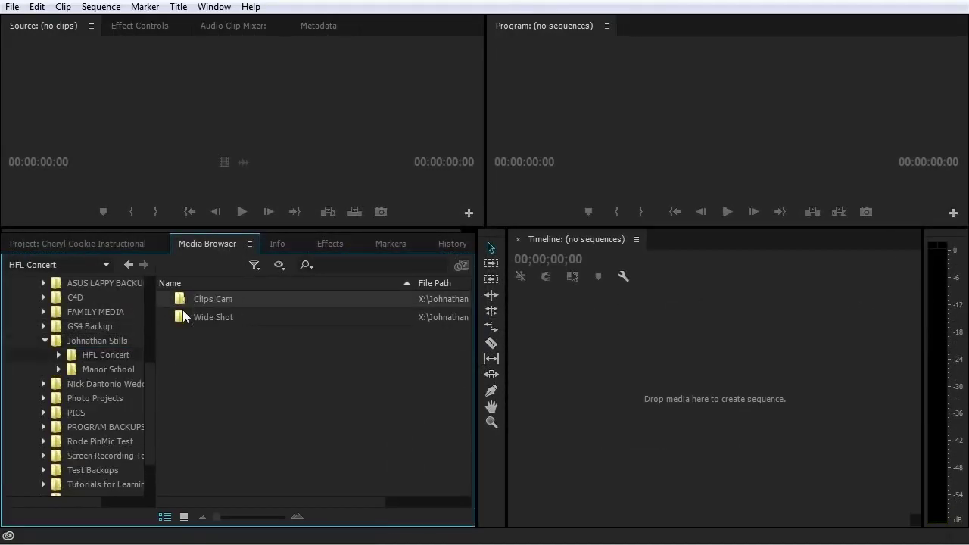
double_click(183, 315)
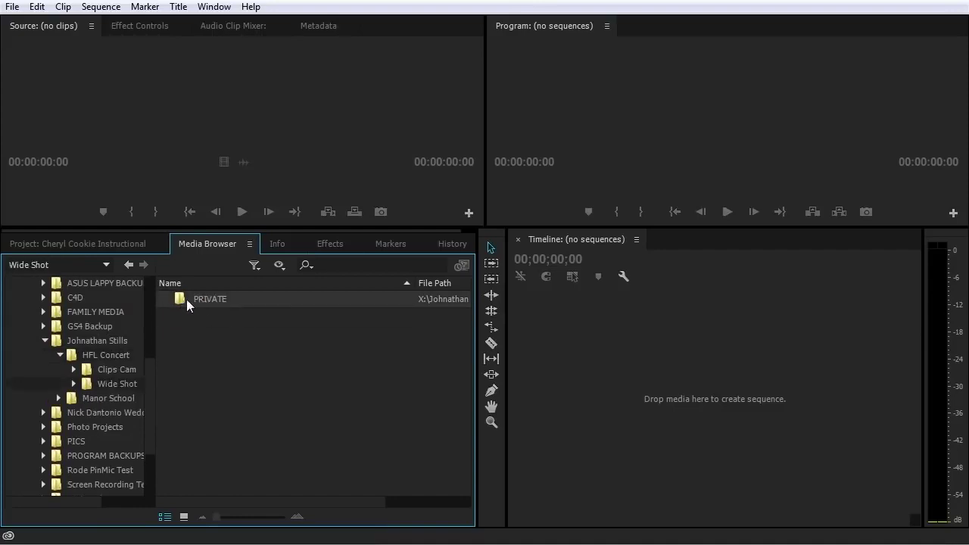
double_click(184, 298)
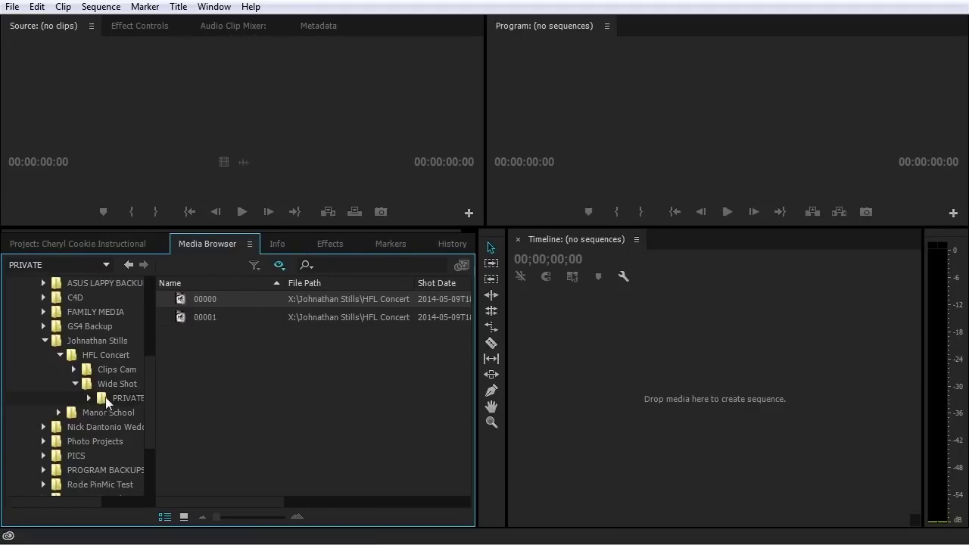
Step: Select clip 00001 and check its files in Explorer before returning to Premiere
click(252, 317)
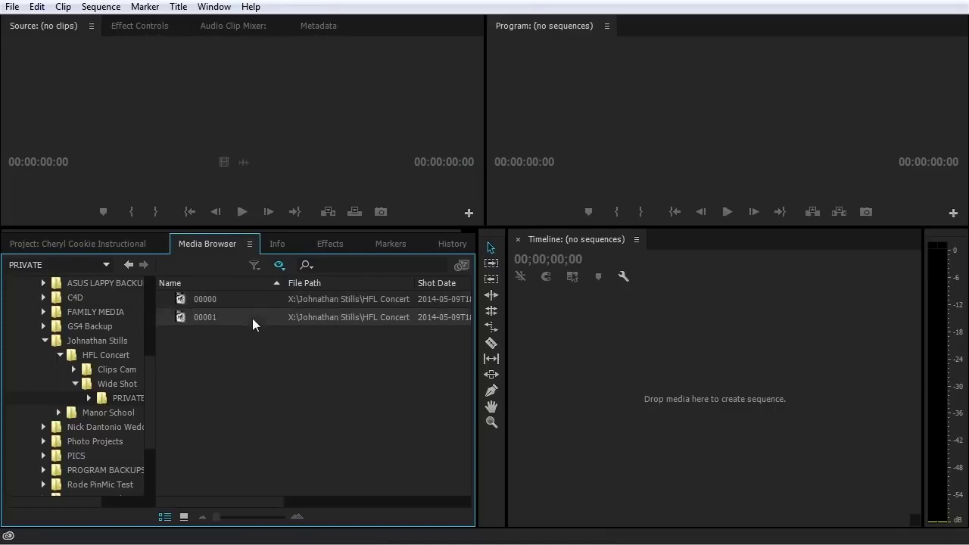
key(alt+Tab)
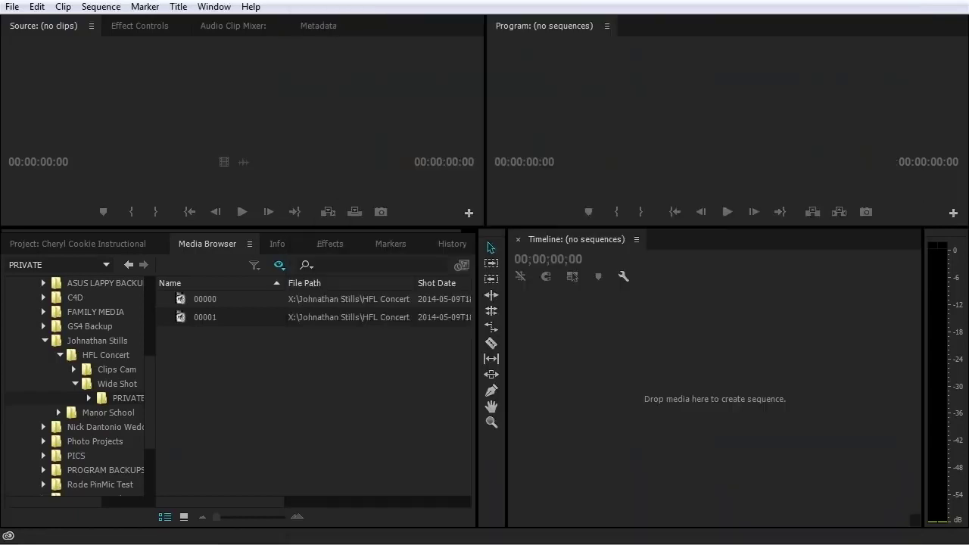
click(290, 18)
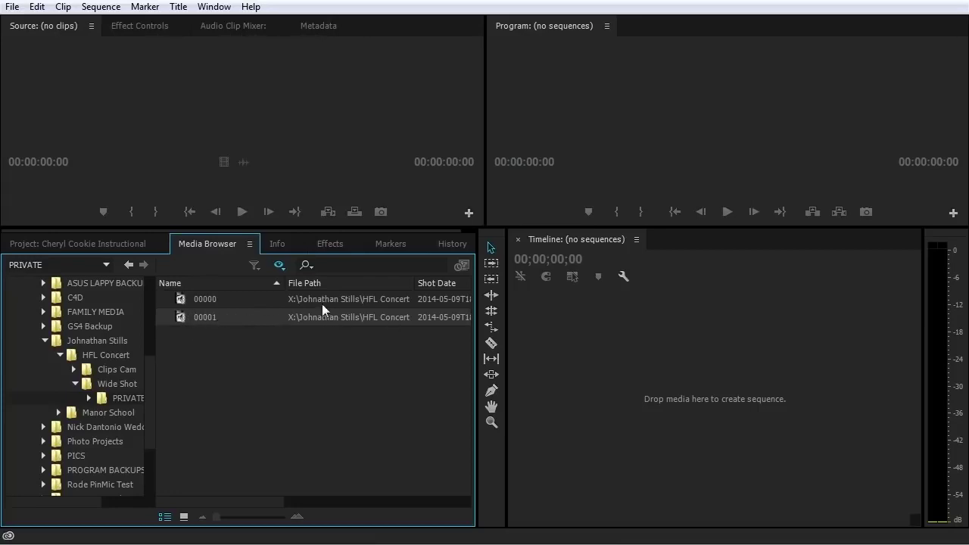
Step: Import clip 00001 from the Media Browser and view 00001.MTS in the Project panel
right_click(244, 317)
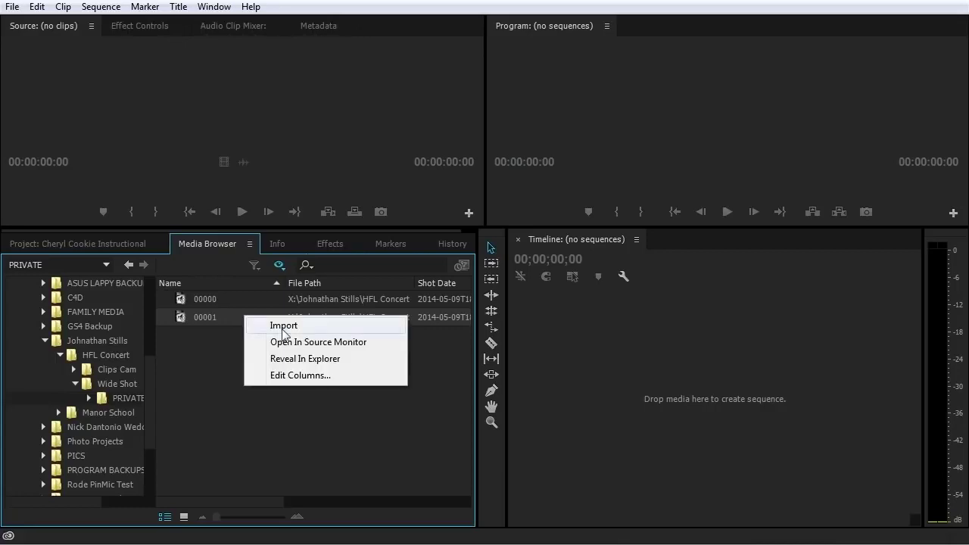
click(216, 349)
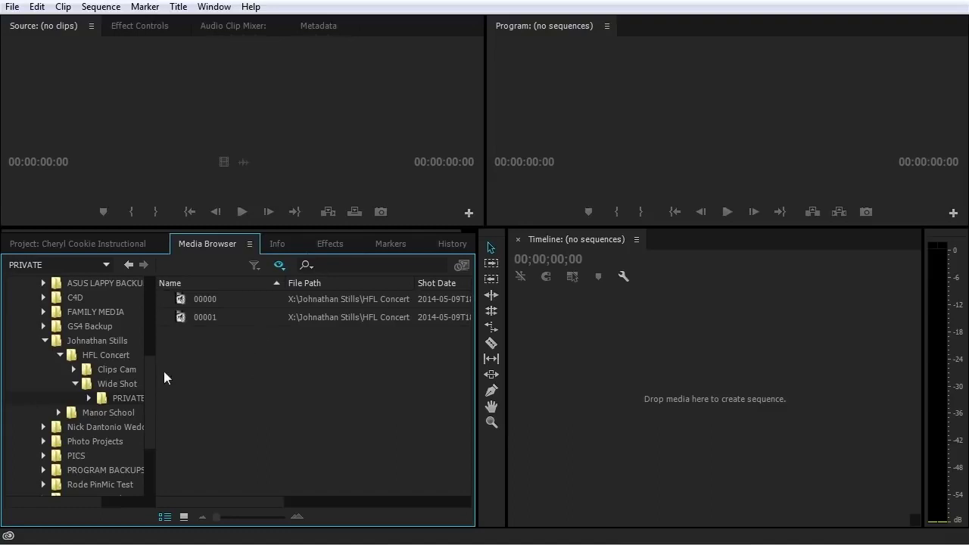
drag(307, 351, 222, 294)
right_click(239, 307)
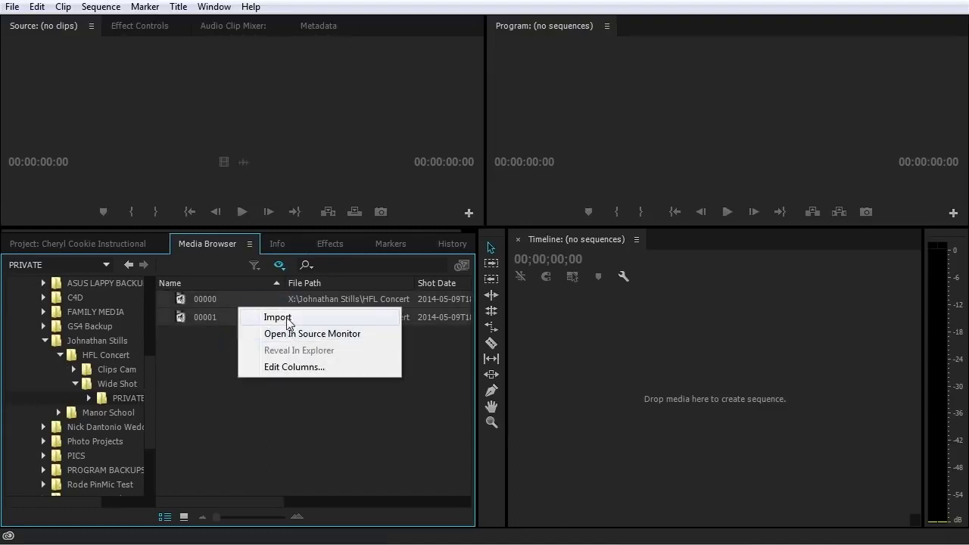
click(195, 363)
click(252, 317)
right_click(240, 321)
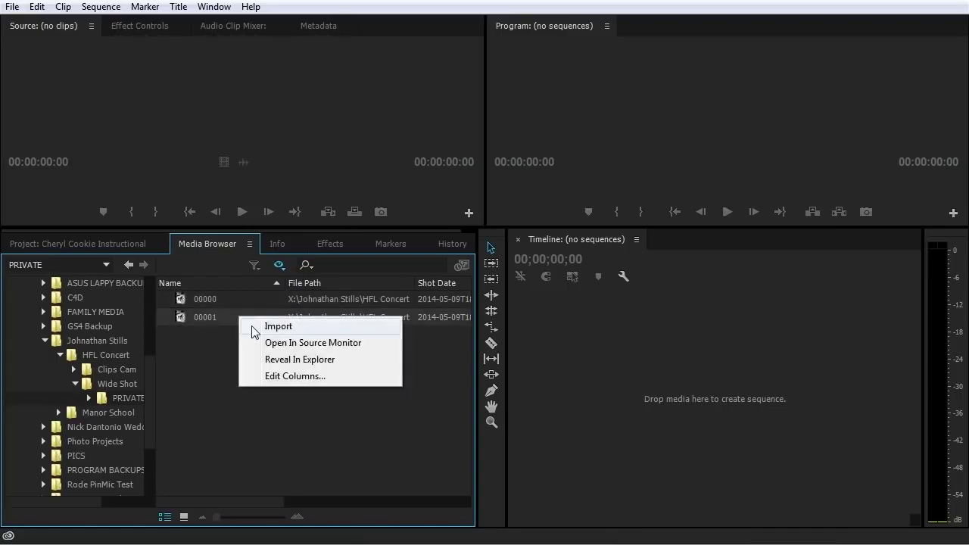
click(251, 326)
click(84, 246)
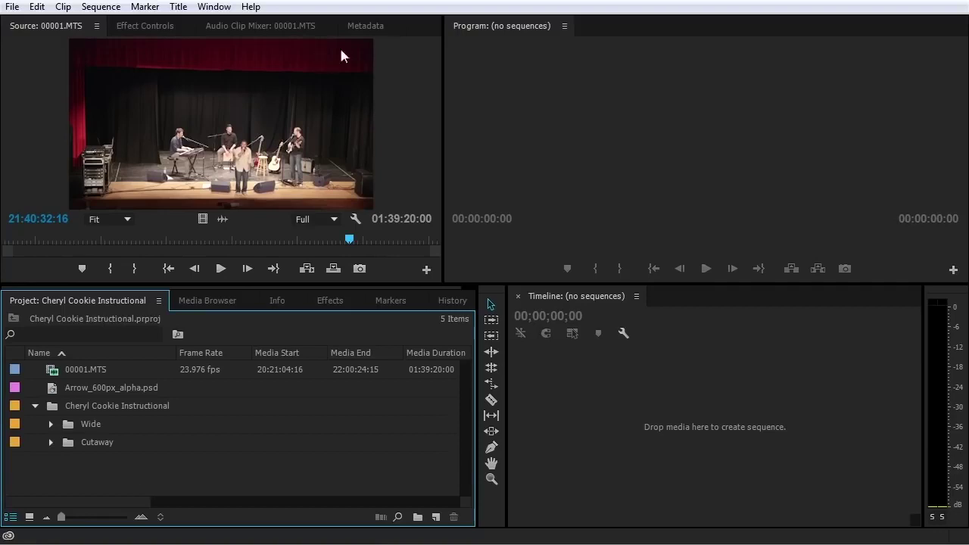
Step: Save the project, then cut CCI_Preheat Oven Description_Wide.mp4 from the Wide assets folder
key(ctrl+s)
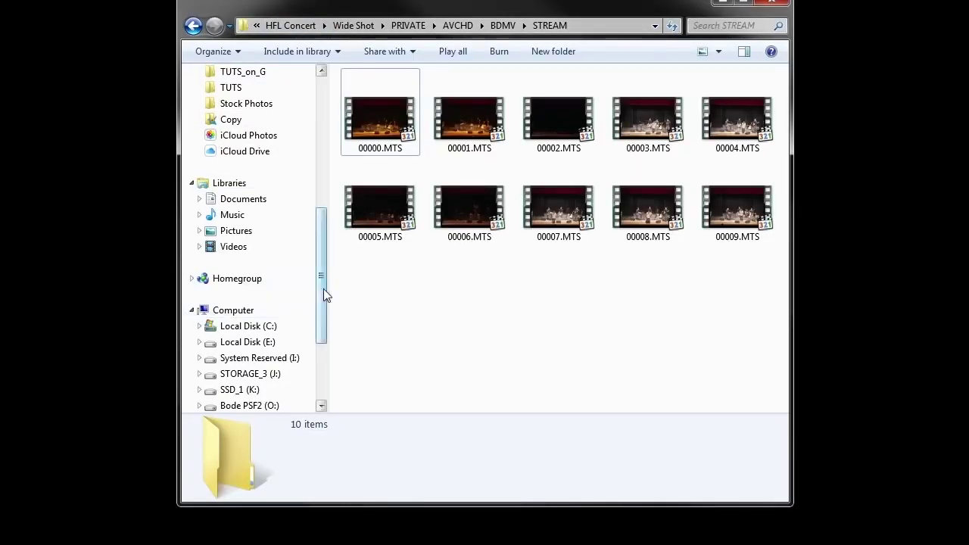
scroll(323, 289, up, 2)
click(266, 121)
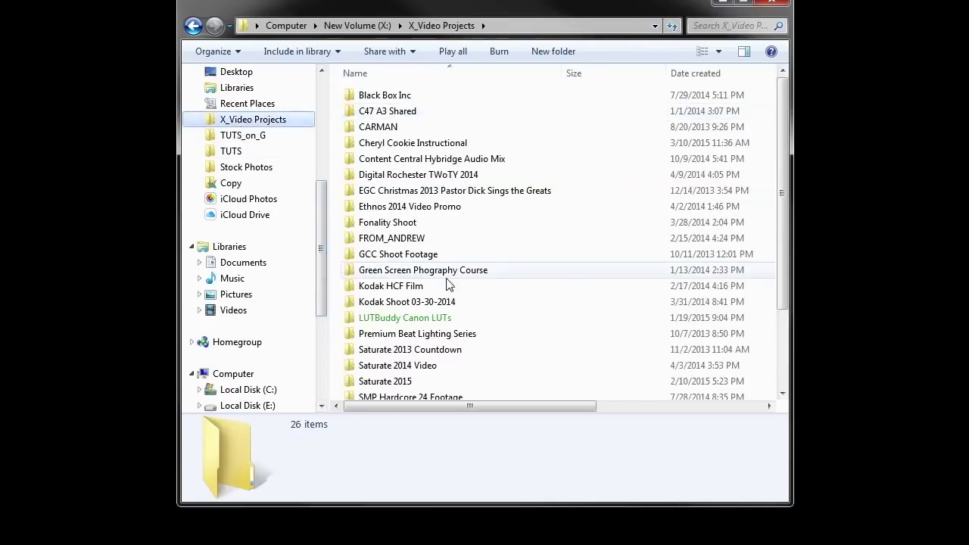
click(393, 147)
double_click(393, 147)
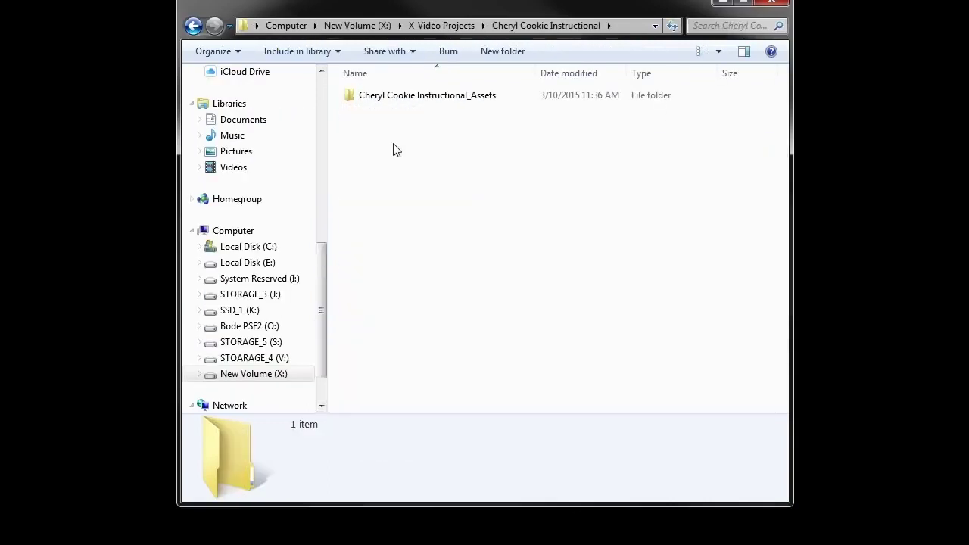
double_click(418, 99)
double_click(368, 114)
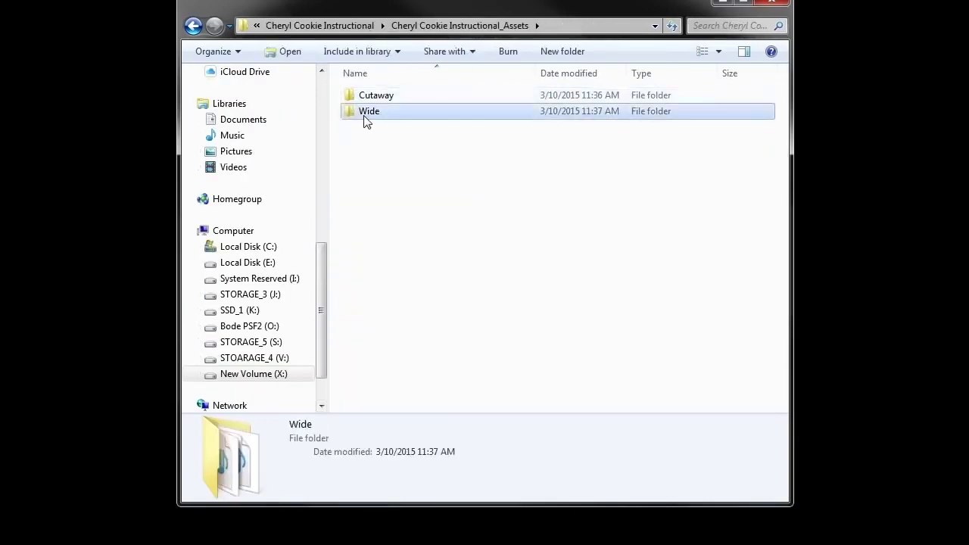
click(655, 243)
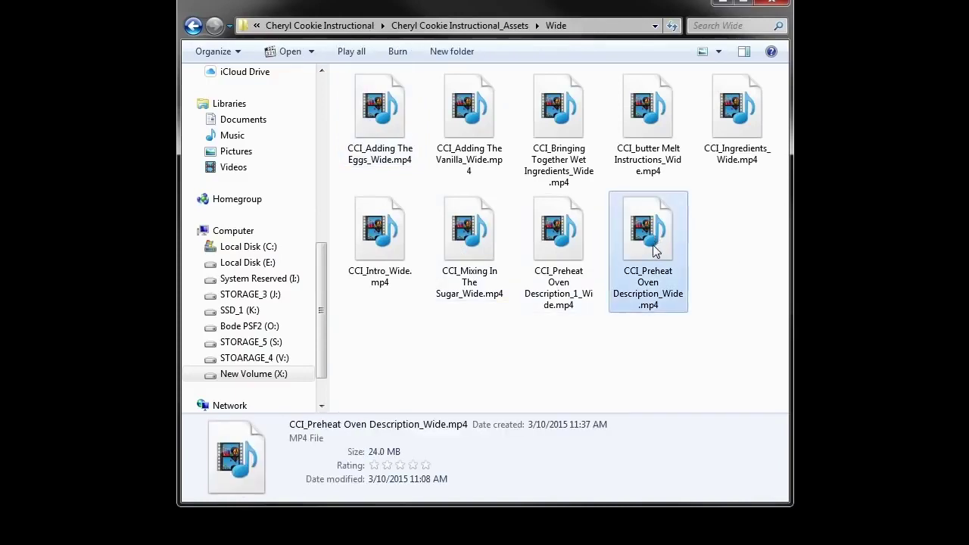
key(ctrl+x)
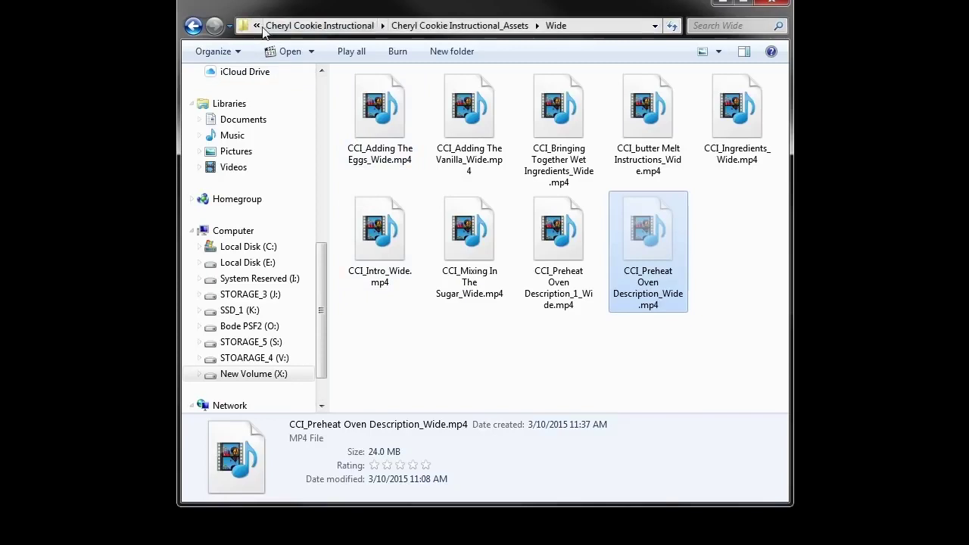
Step: Move the cut clip up into X_Video Projects and relaunch Premiere Pro
scroll(309, 84, up, 6)
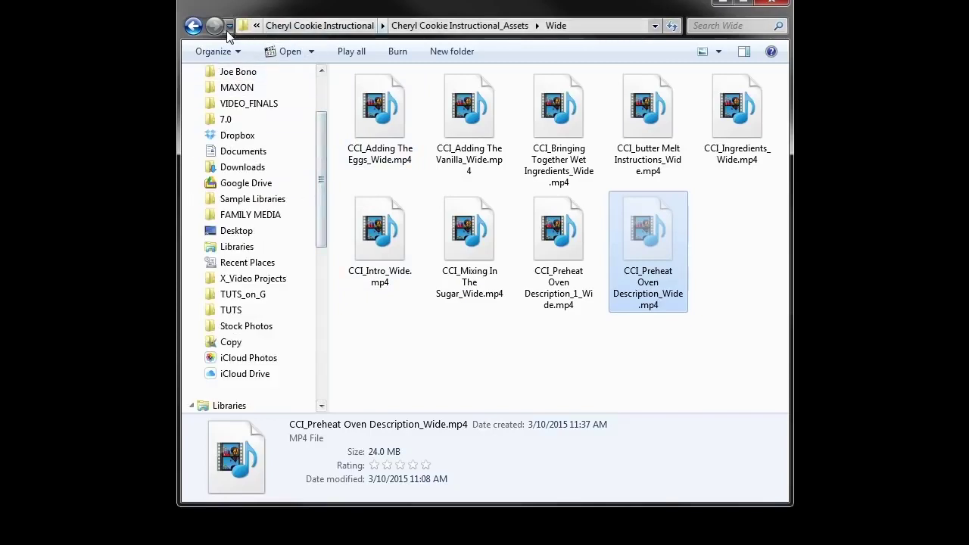
click(193, 26)
click(193, 26)
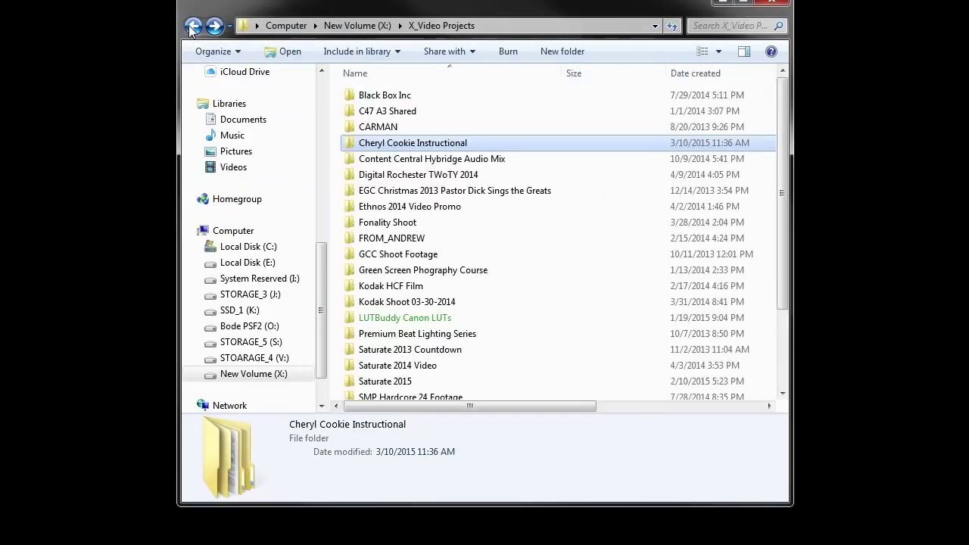
scroll(556, 299, down, 3)
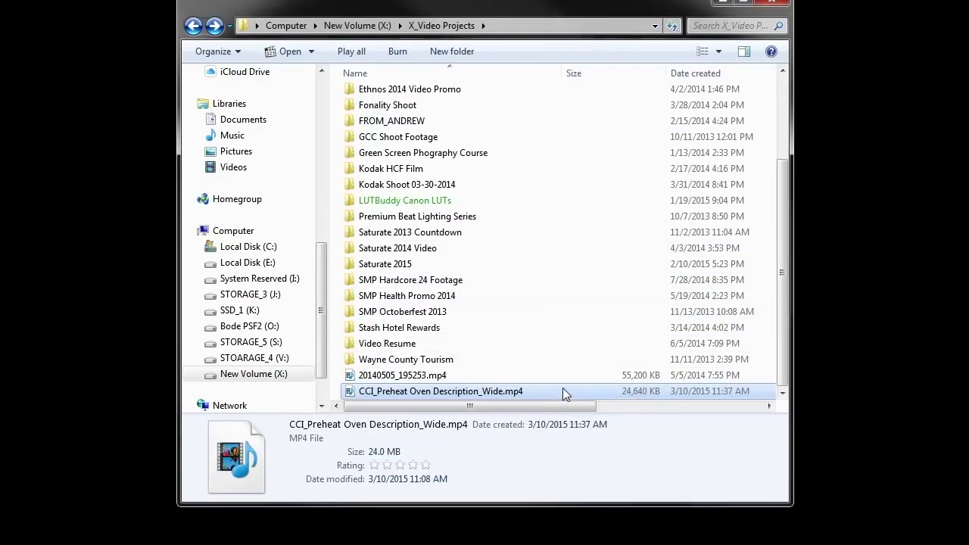
key(Return)
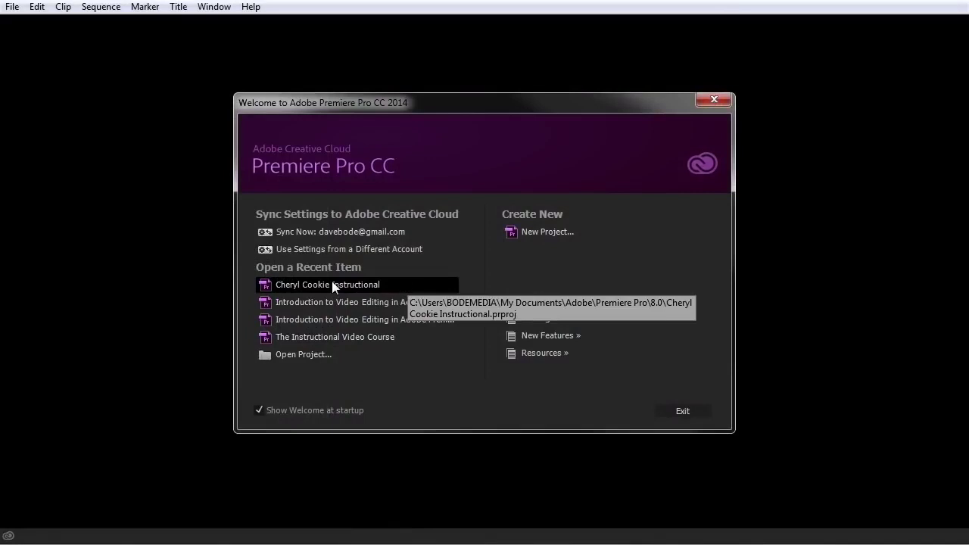
Step: Reopen Cheryl Cookie Instructional and widen Link Media columns to read the missing clip's Wide path
click(333, 285)
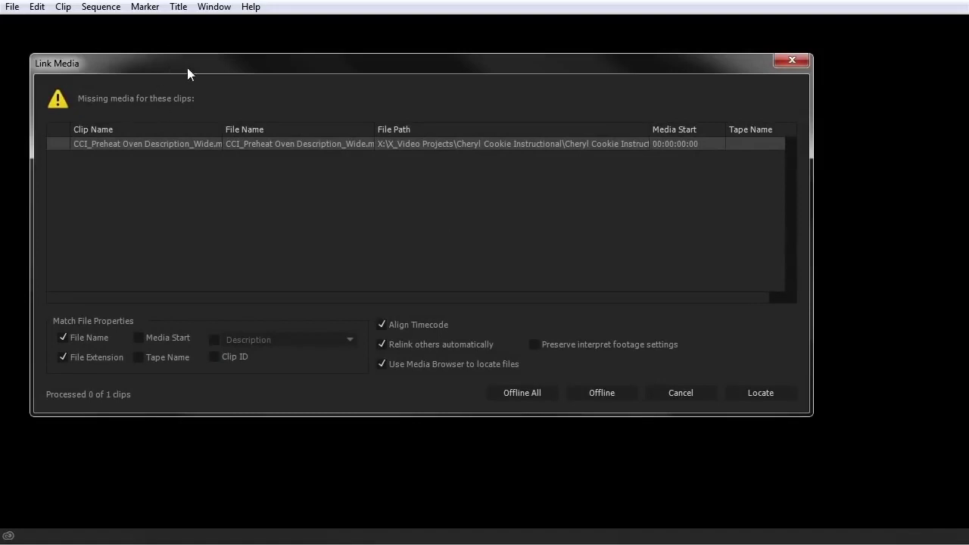
drag(187, 67, 241, 89)
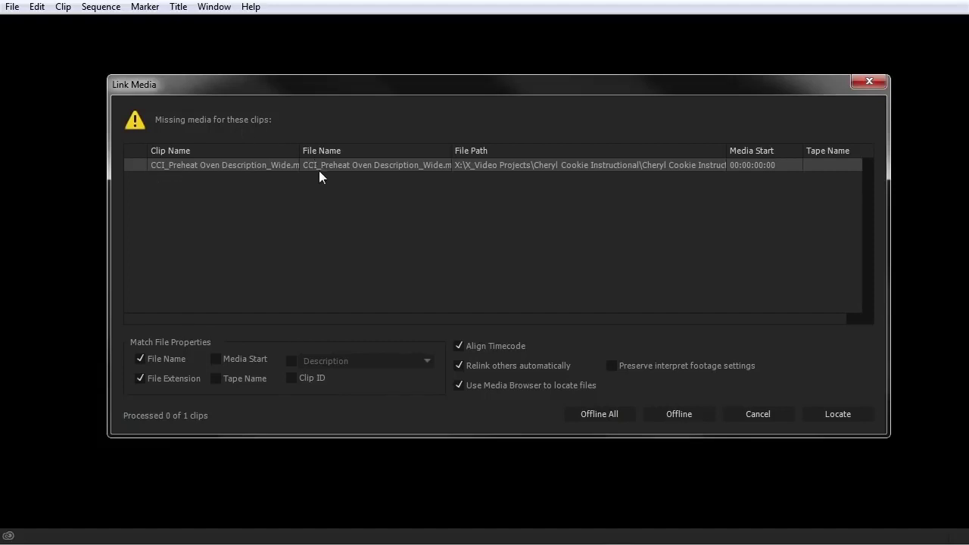
drag(452, 151, 501, 152)
drag(302, 151, 321, 152)
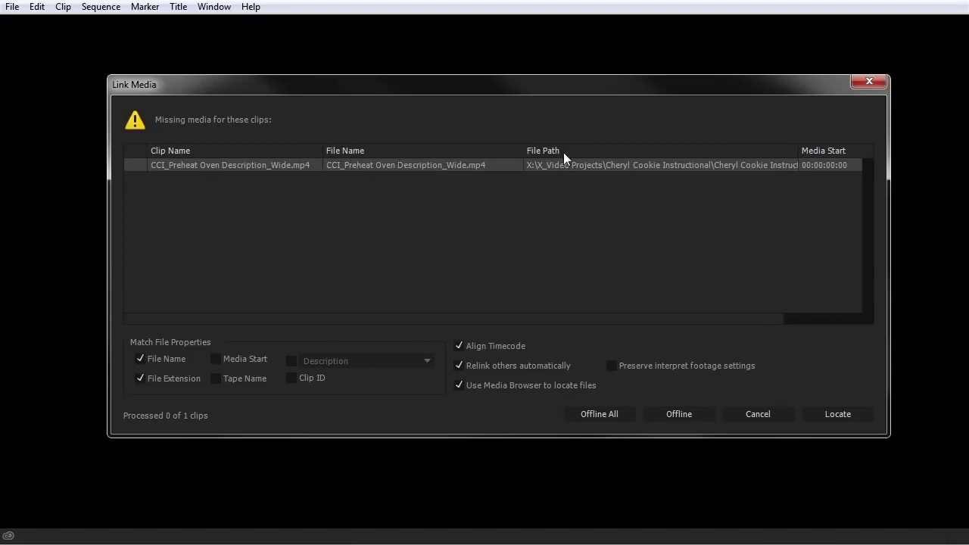
drag(801, 149, 878, 151)
drag(704, 318, 832, 319)
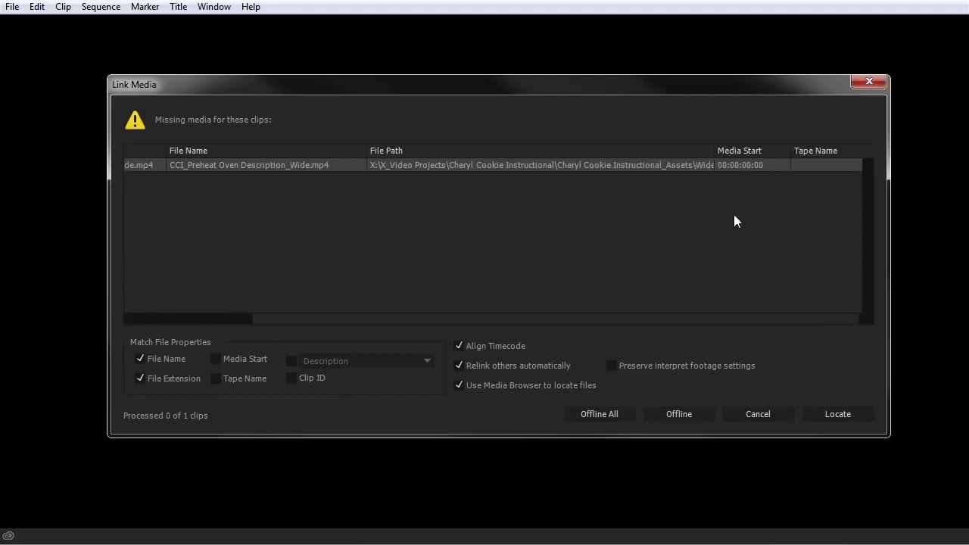
drag(712, 154, 743, 150)
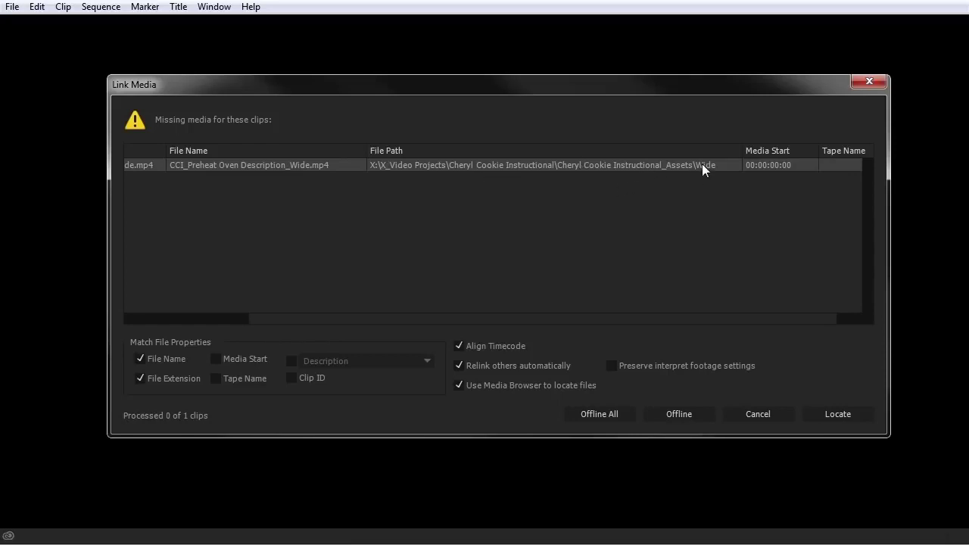
click(679, 416)
Step: Relink CCI_Preheat Oven Description_Wide.mp4 to its moved copy in X:\X_Video Projects
click(824, 412)
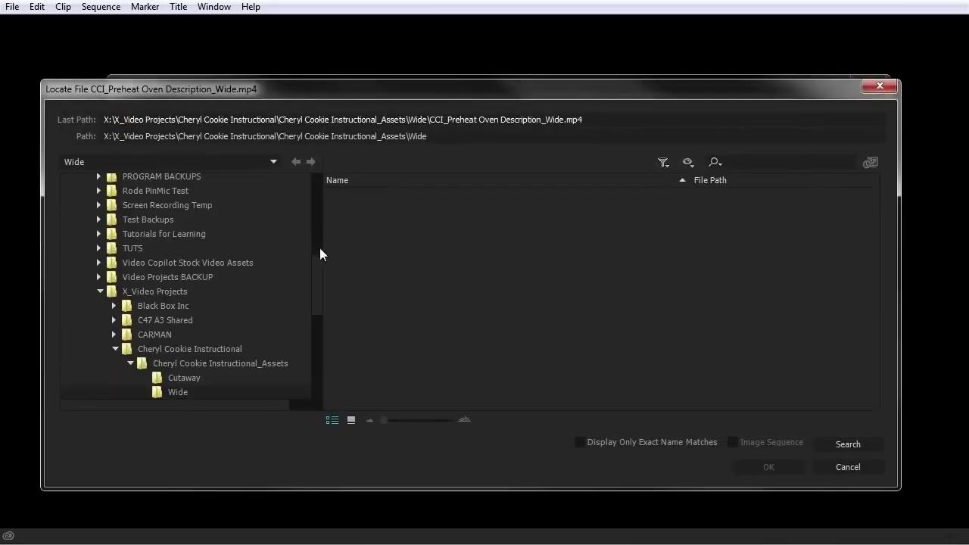
drag(291, 99, 324, 55)
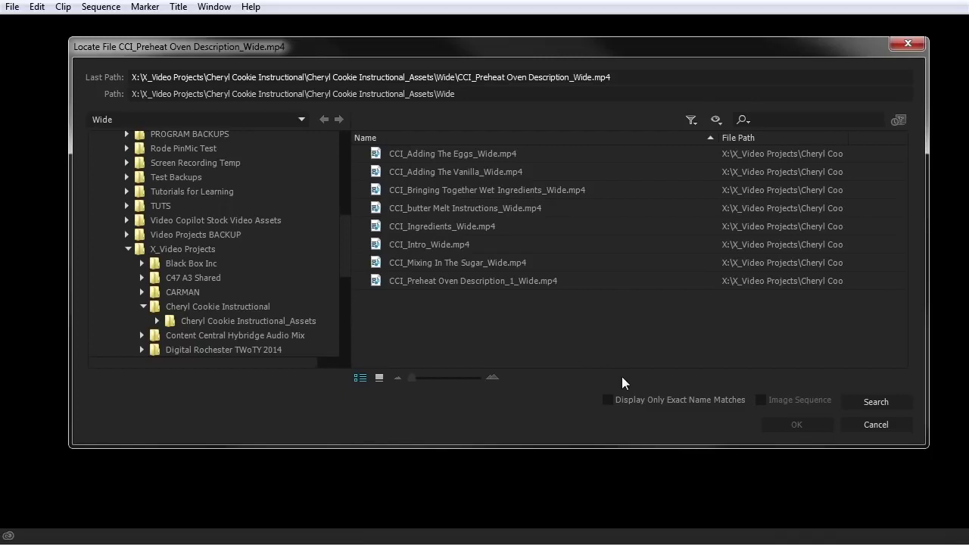
click(608, 401)
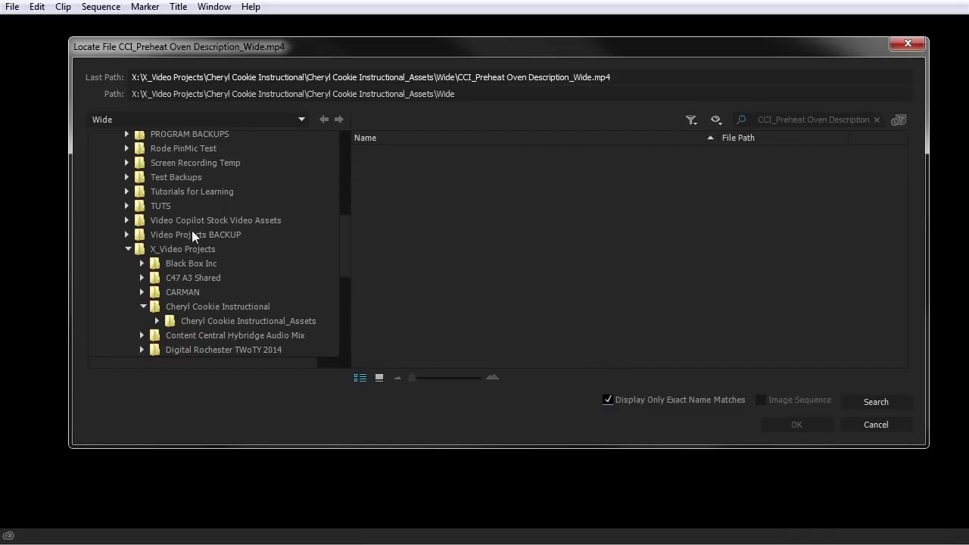
click(155, 246)
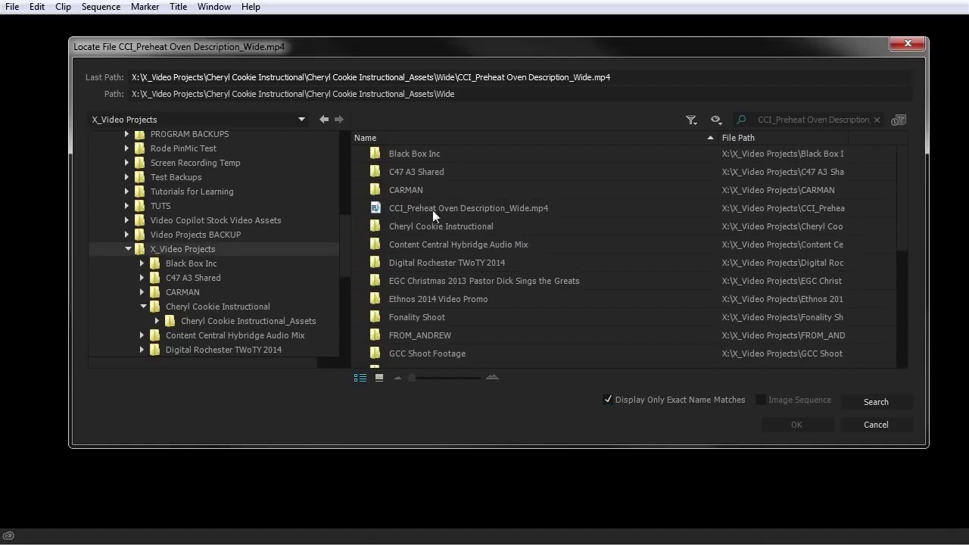
click(497, 211)
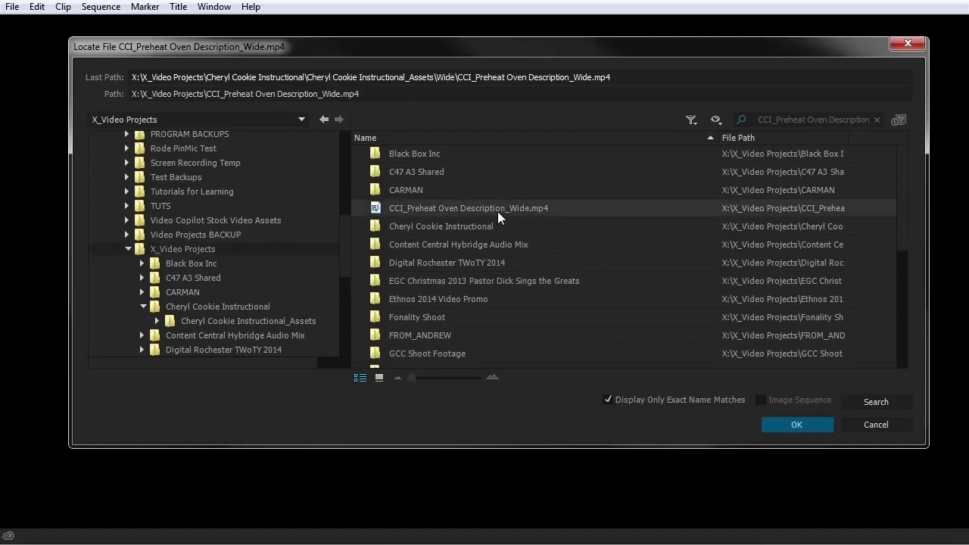
click(796, 426)
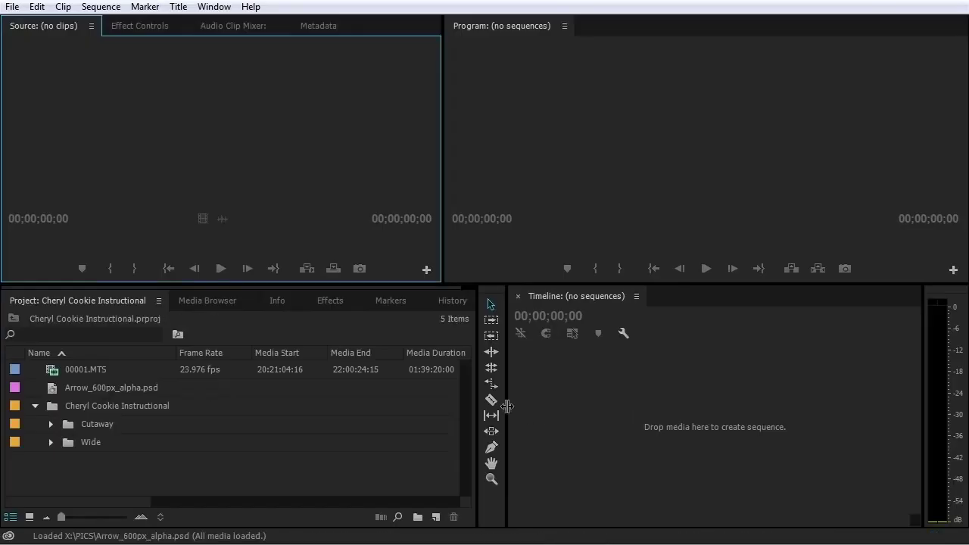
Step: Focus the Project panel contents to clear out 00001.MTS, leaving 4 items
click(51, 444)
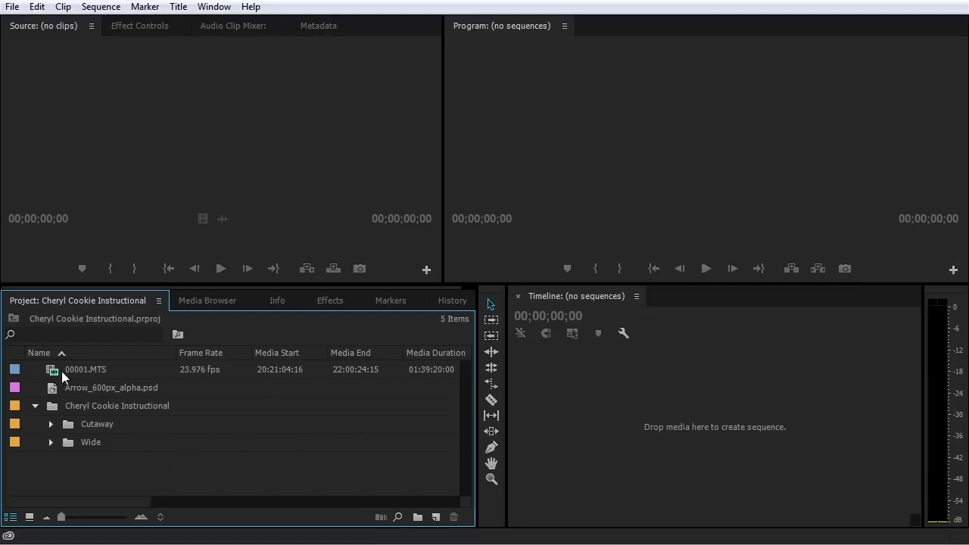
mouse_move(61, 371)
mouse_move(173, 378)
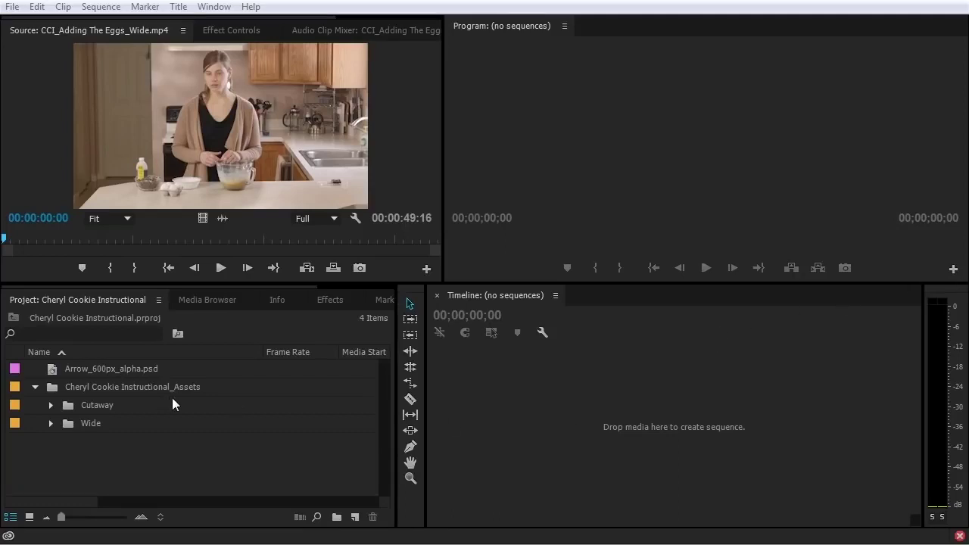
click(149, 446)
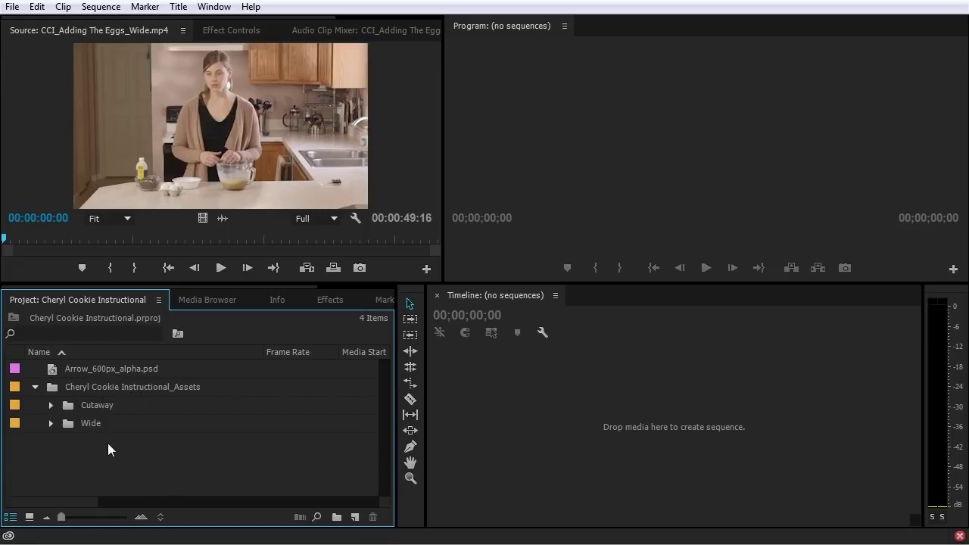
click(197, 302)
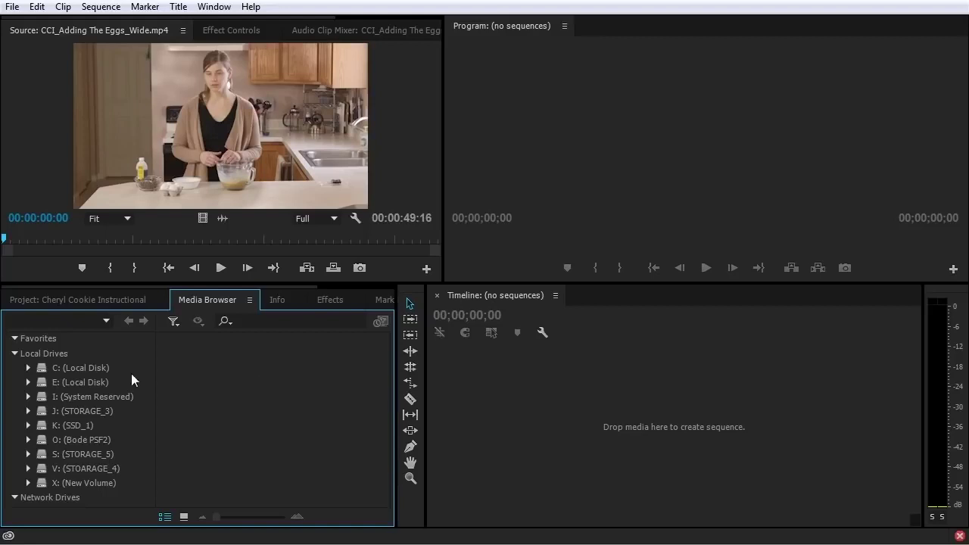
click(106, 301)
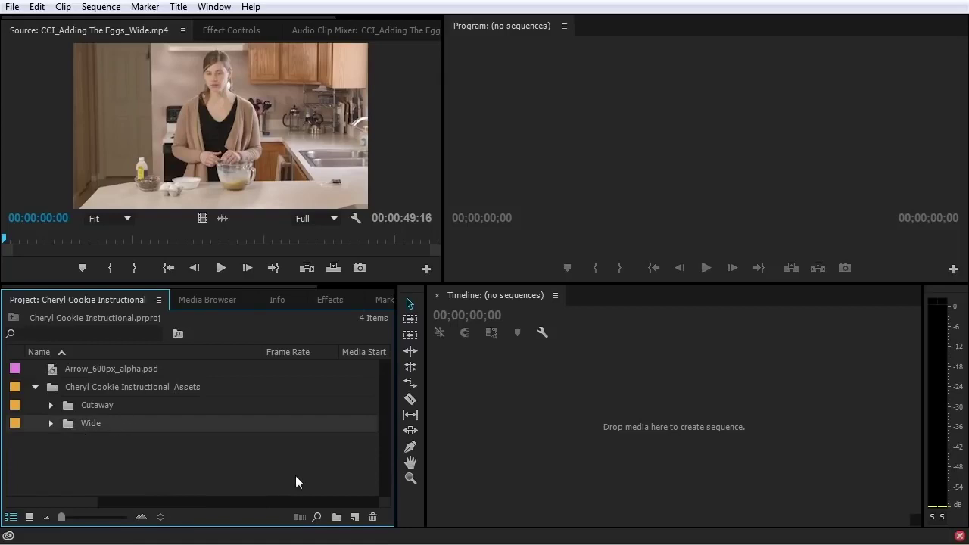
Step: Create a new bin named C100
click(338, 517)
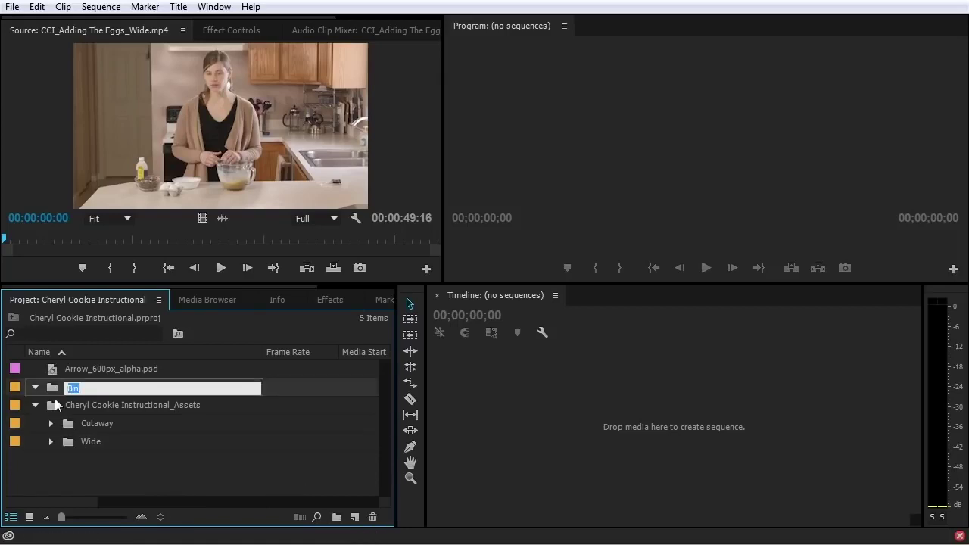
text(C100)
key(Tab)
key(Escape)
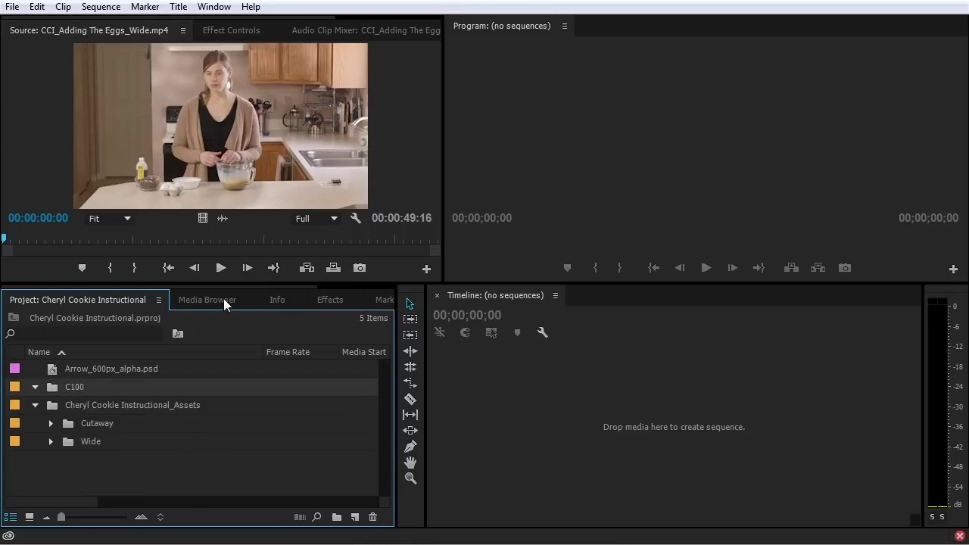
Step: Import clip 00000 from the X: drive's Main Teaching Part\C100\PRIVATE folder
click(221, 300)
click(28, 482)
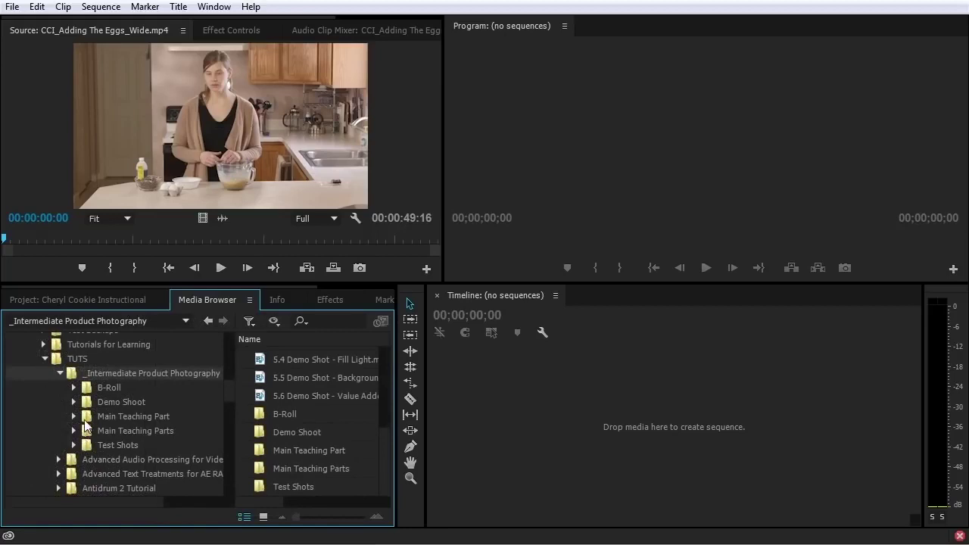
click(74, 417)
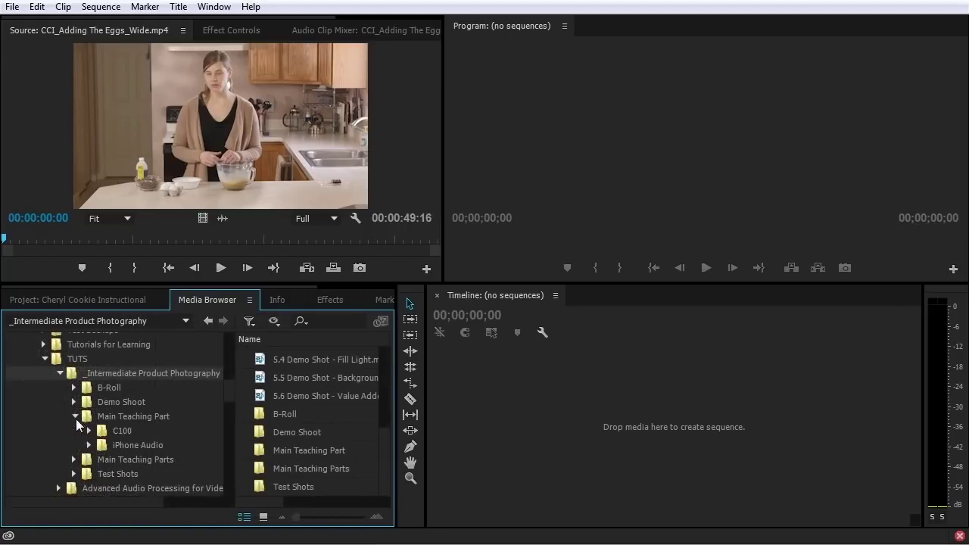
click(107, 430)
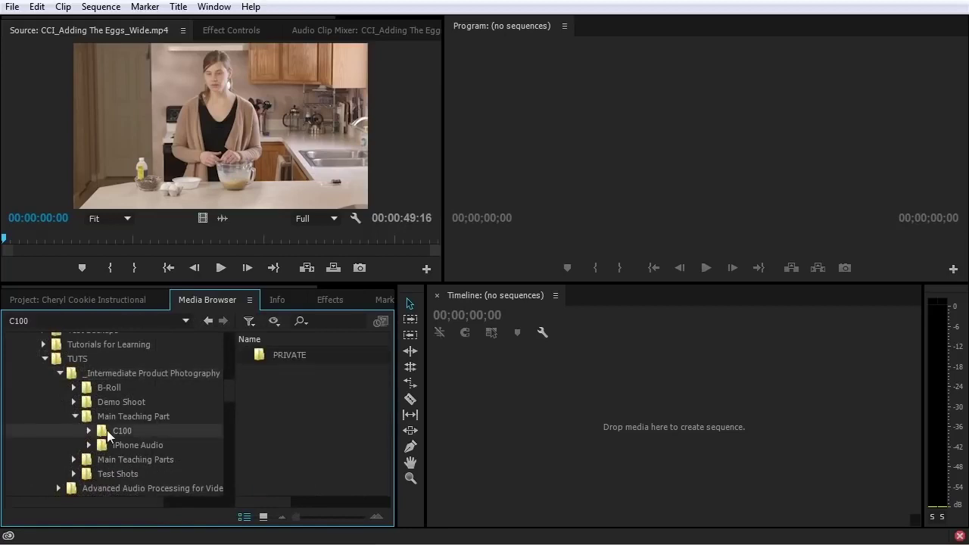
double_click(266, 357)
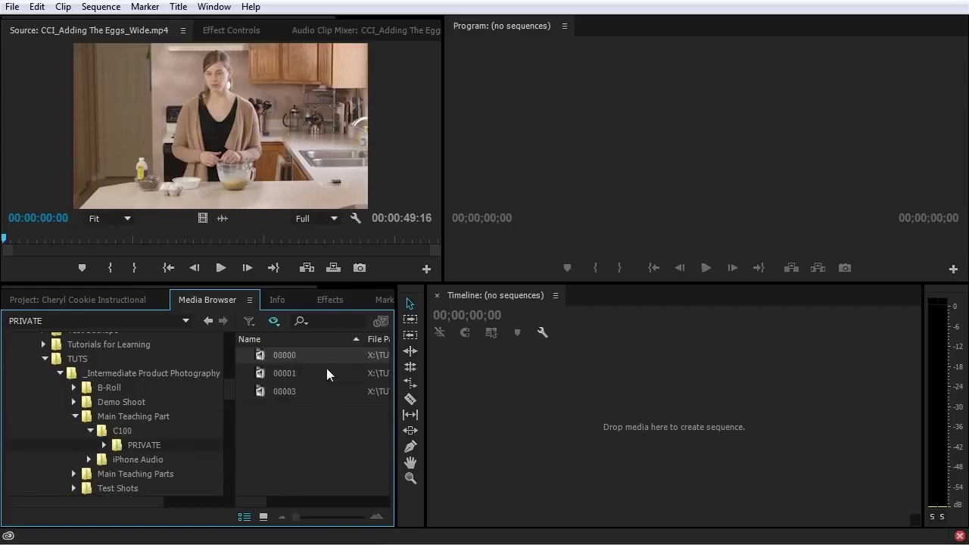
right_click(303, 356)
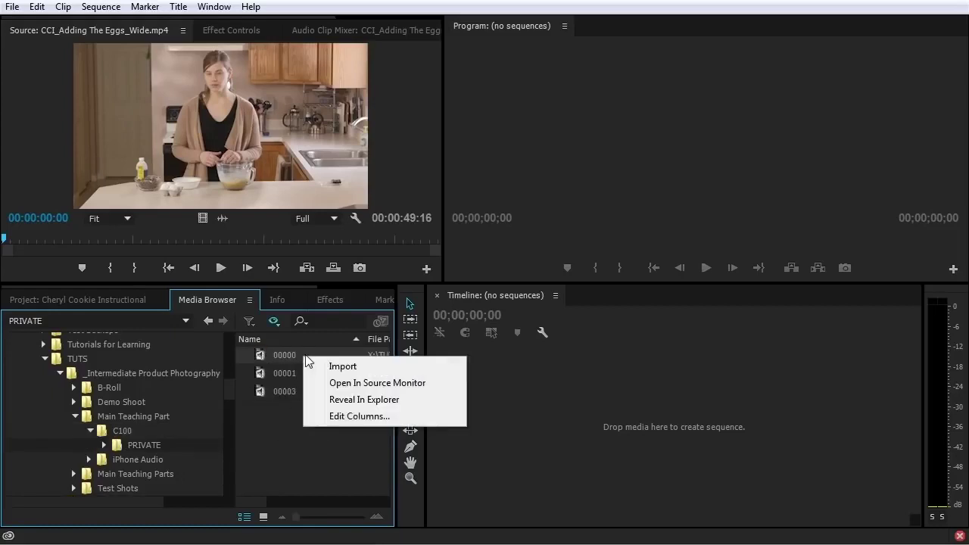
click(342, 366)
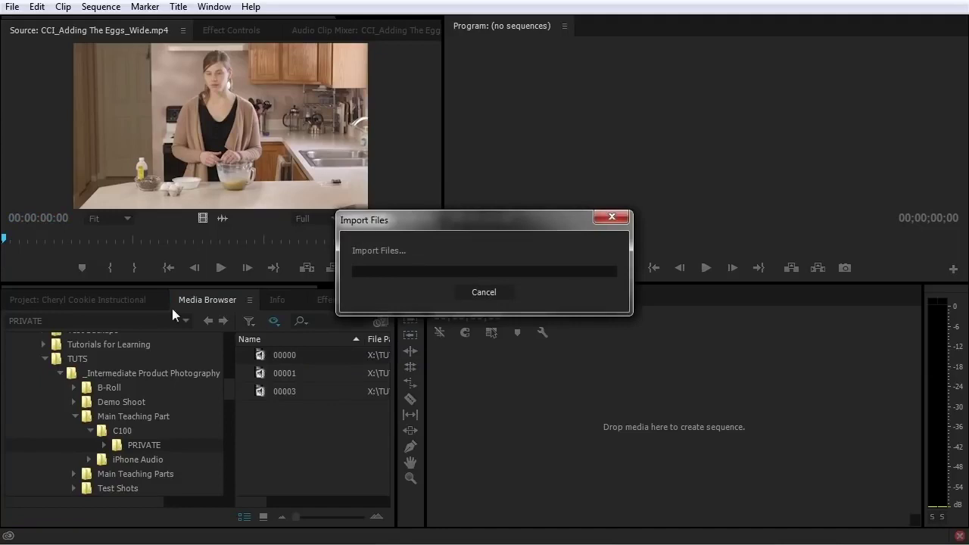
Step: Check the project bins, then import clip 00000 from PRIVATE a second time
click(113, 301)
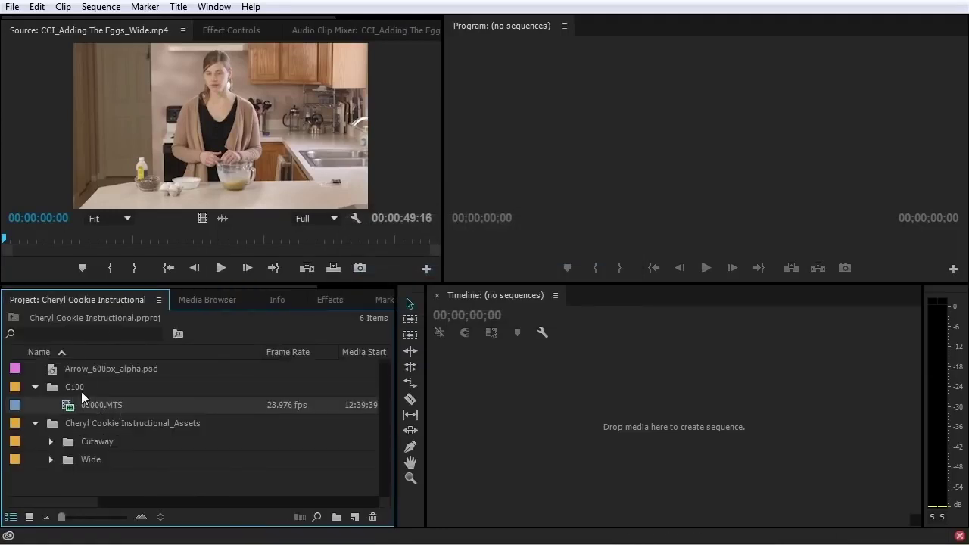
mouse_move(101, 405)
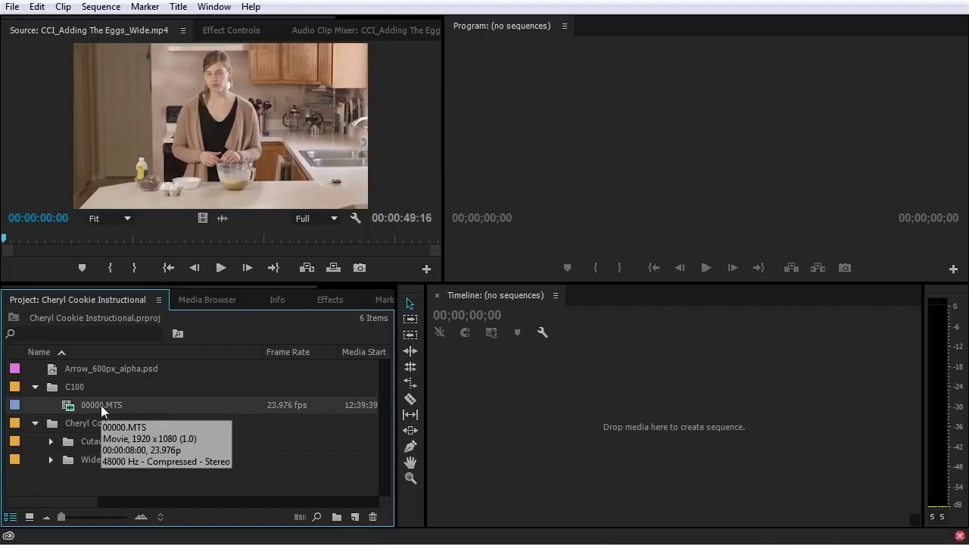
click(218, 306)
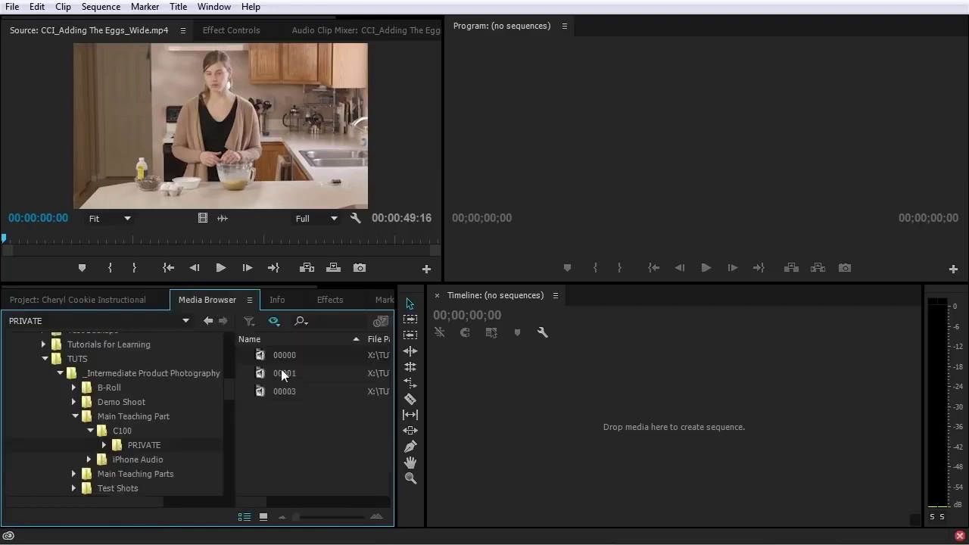
right_click(316, 357)
click(346, 369)
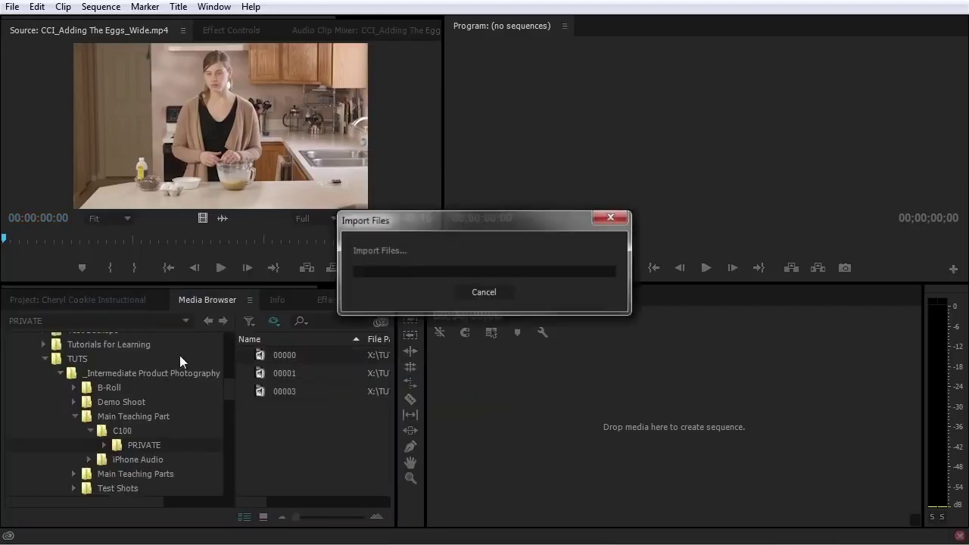
Step: Delete the duplicate top-level 00000.MTS, keeping the copy in the C100 bin
click(108, 300)
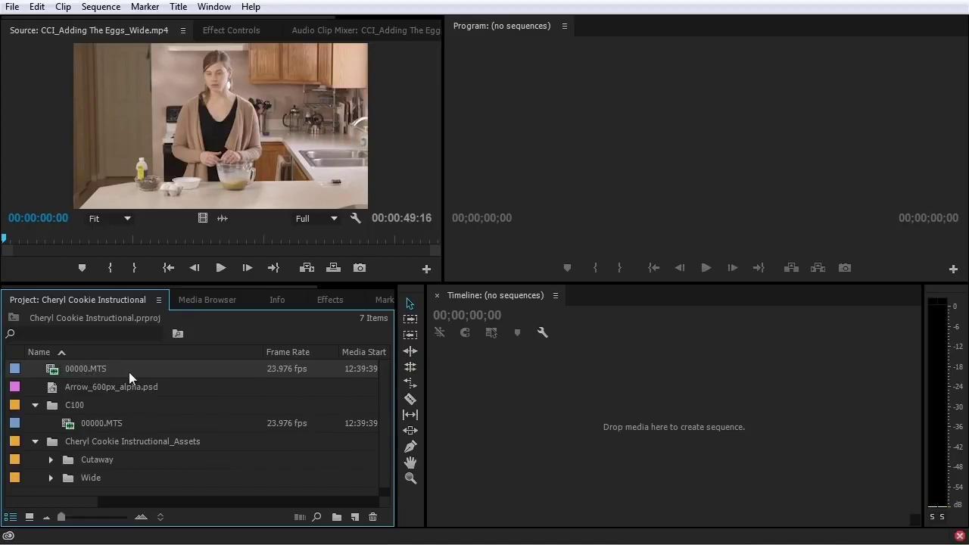
click(57, 407)
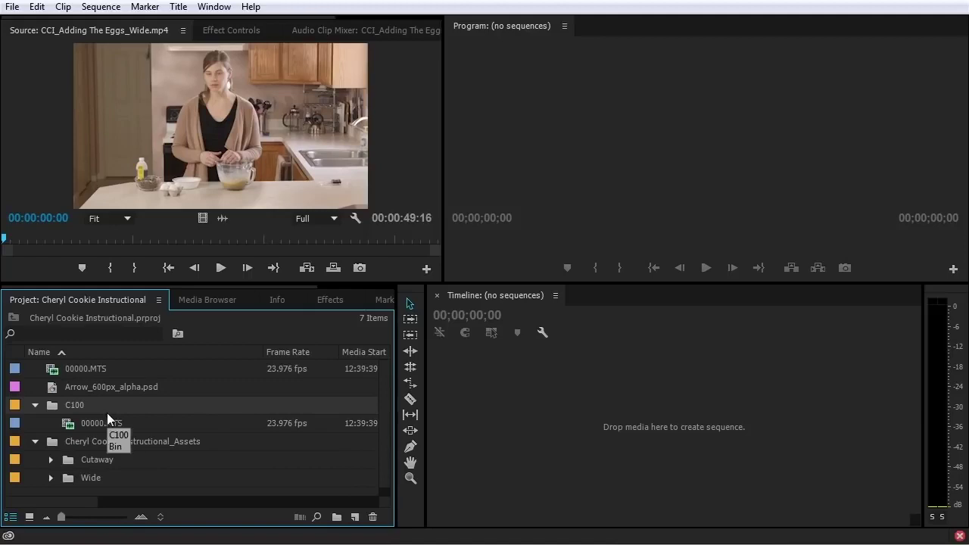
click(50, 370)
key(Delete)
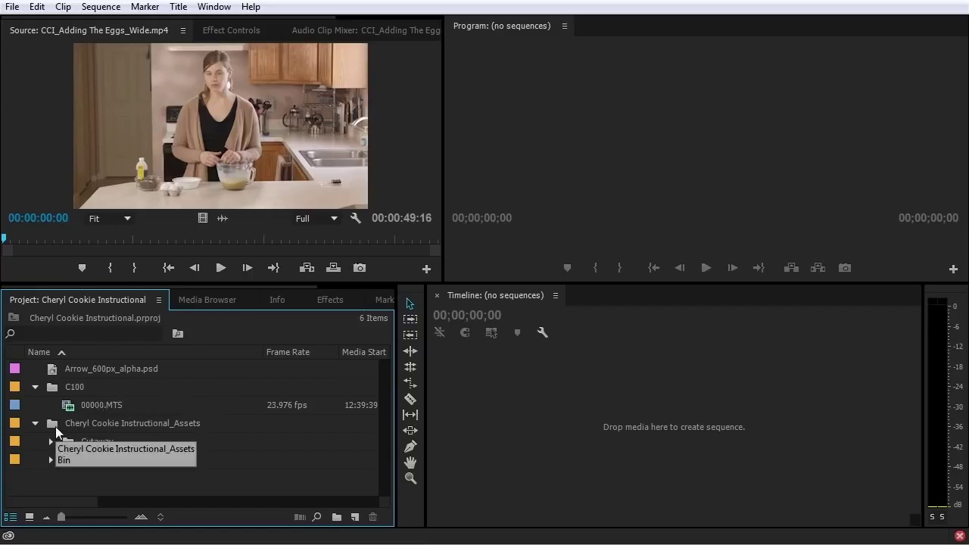
Step: Add a Footage bin and nest C100 and Cheryl Cookie Instructional_Assets inside it
click(36, 387)
click(36, 405)
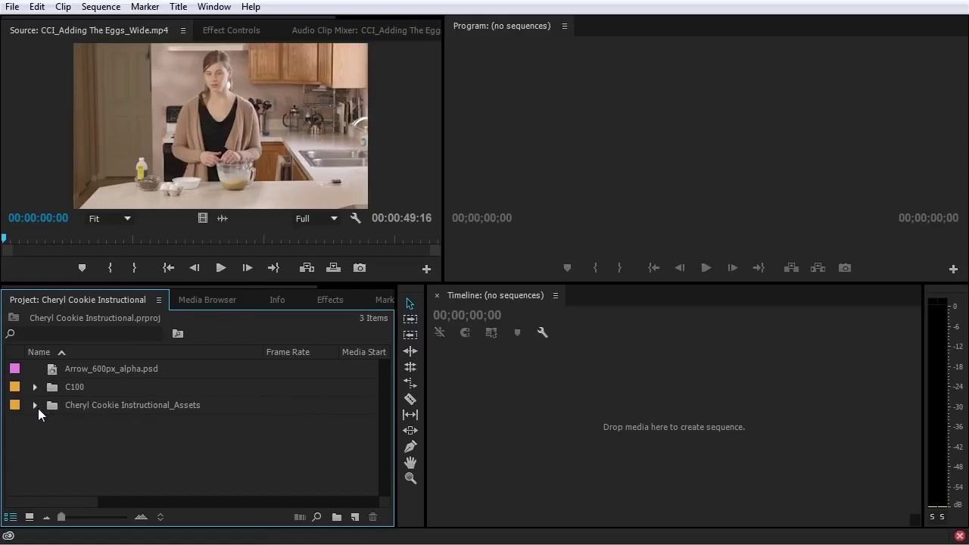
click(336, 517)
text(Footage)
key(Tab)
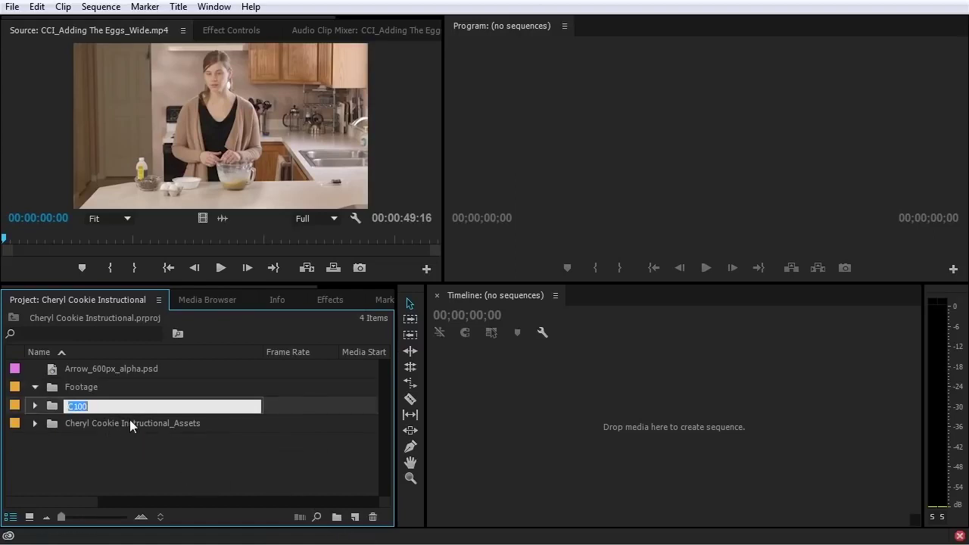
drag(112, 437, 77, 391)
click(34, 388)
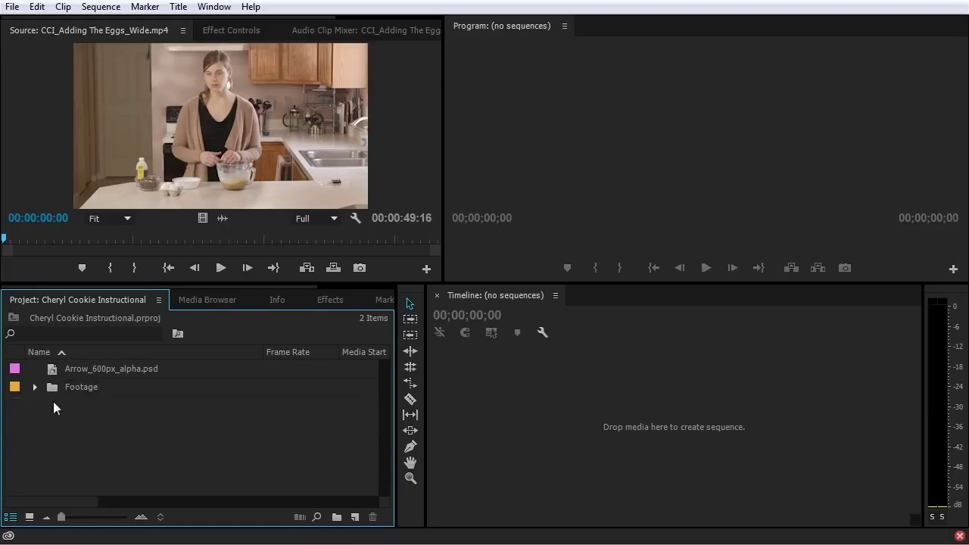
Step: Expand the Footage and Assets bins to check their contents, then collapse them
click(35, 387)
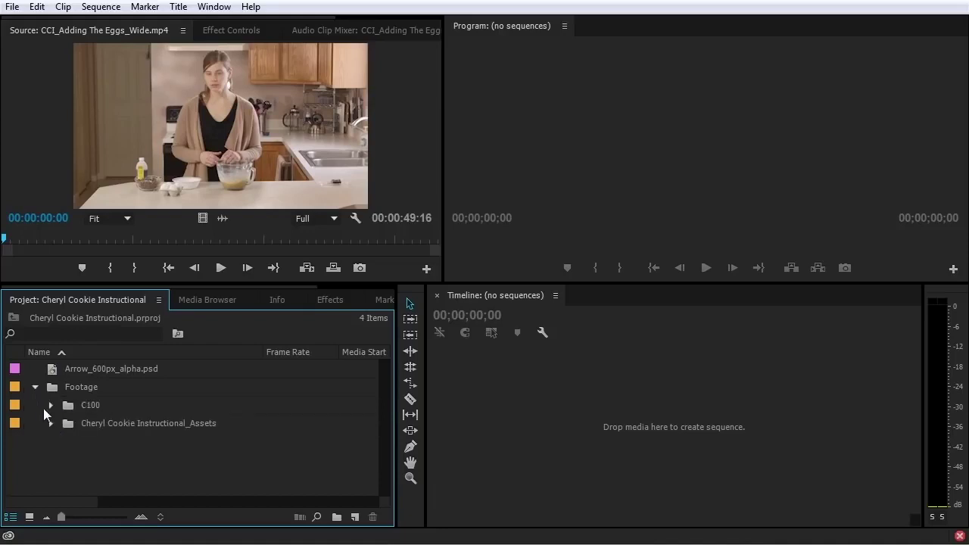
click(52, 422)
click(51, 420)
click(36, 388)
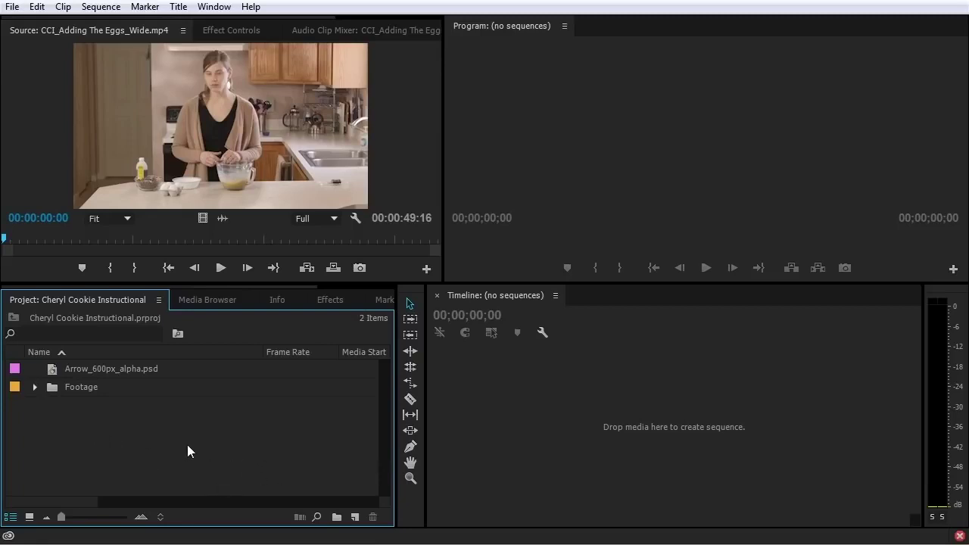
Step: Drop Arrow_600px_alpha.psd onto New Bin and name the new bin Stills
drag(55, 371, 337, 517)
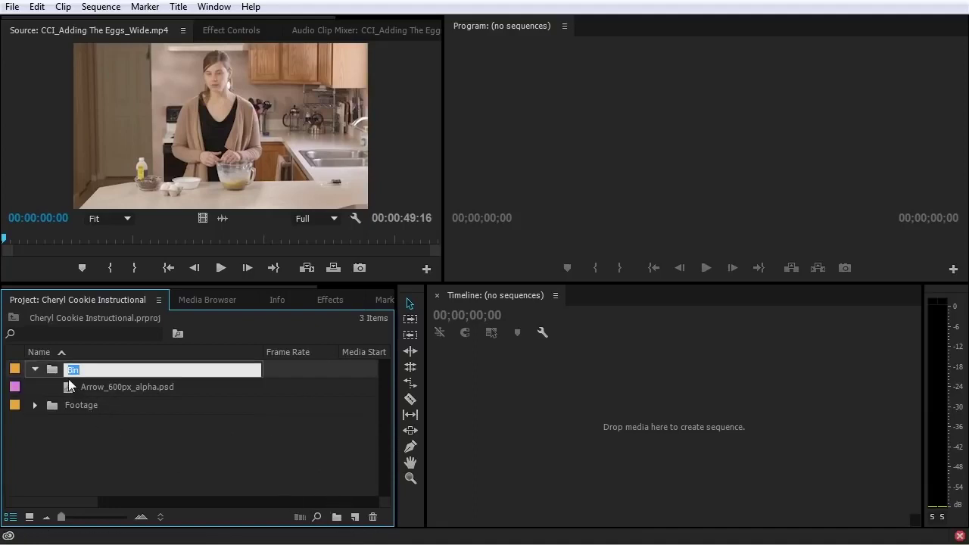
text(Stills)
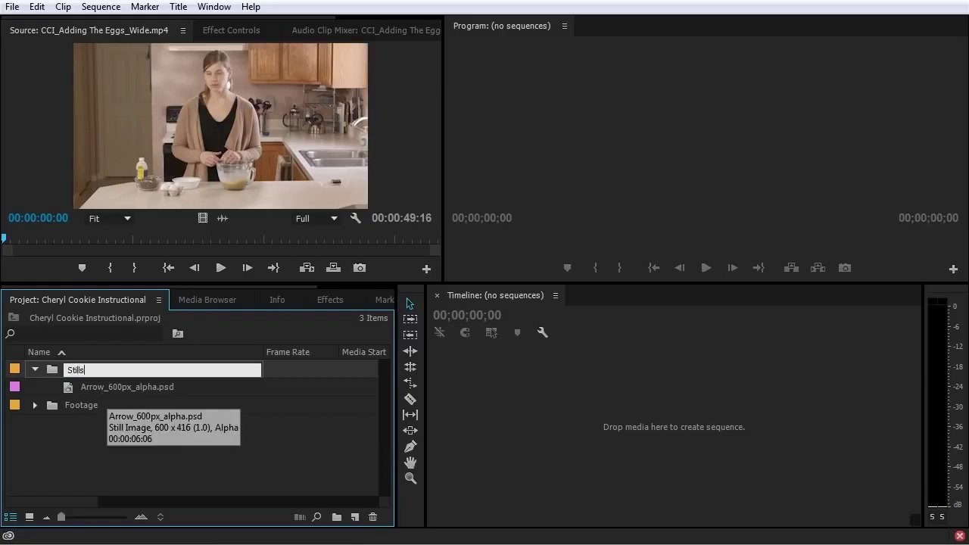
key(Tab)
key(Return)
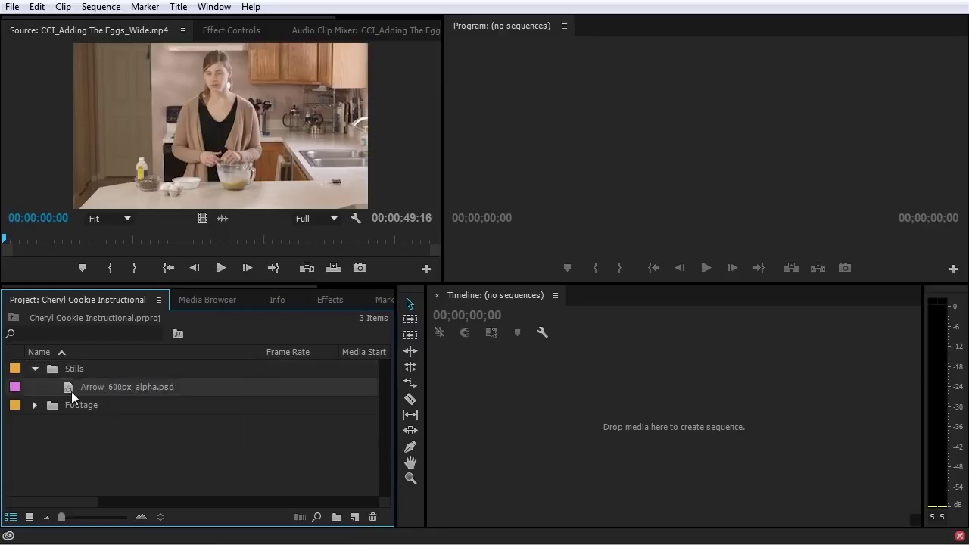
Step: File the arrow graphic in a new Graphics bin, then select shoe photo IMG_4946 in Explorer
click(336, 517)
text(Graphics)
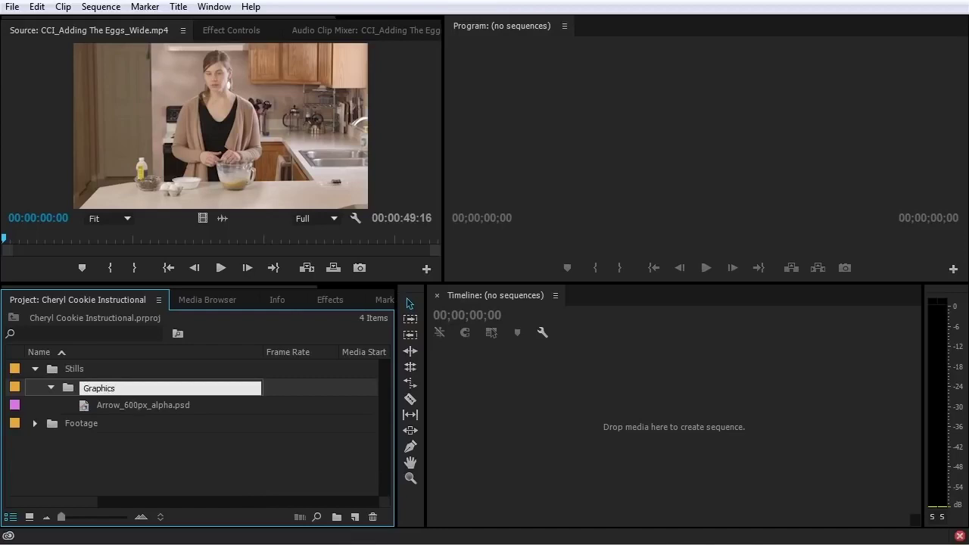
key(Tab)
click(50, 387)
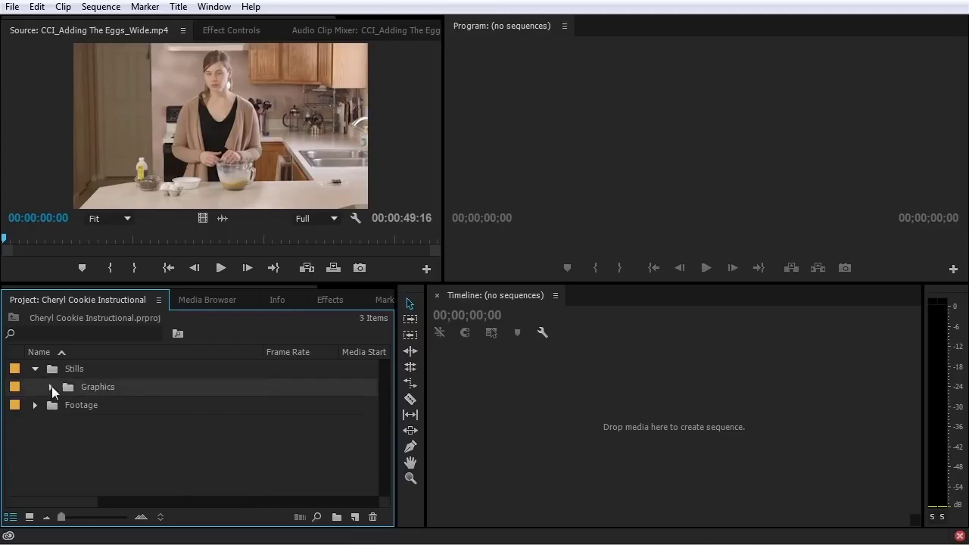
click(50, 387)
key(alt+Tab)
click(568, 221)
Step: Add IMG_4952 and IMG_4986 to the selection and drag all three photos into Stills
ctrl+click(662, 294)
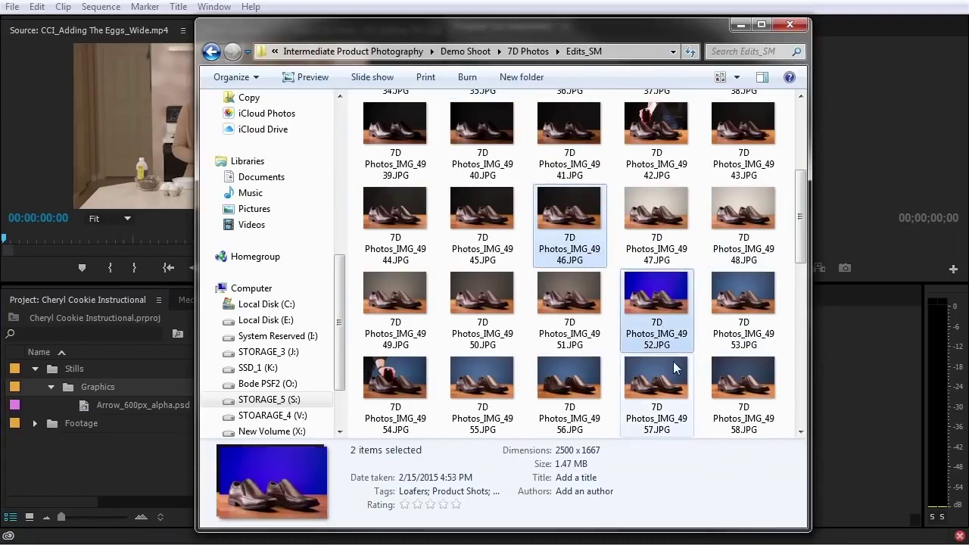
scroll(666, 341, down, 5)
ctrl+click(579, 299)
drag(579, 300, 74, 367)
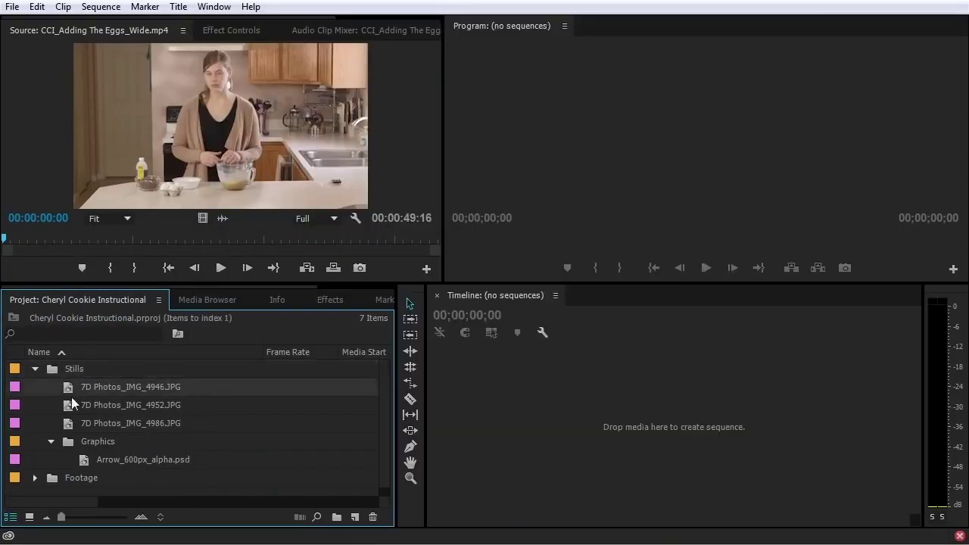
Step: Put the three selected photos into a new Photos bin and collapse Stills
click(336, 517)
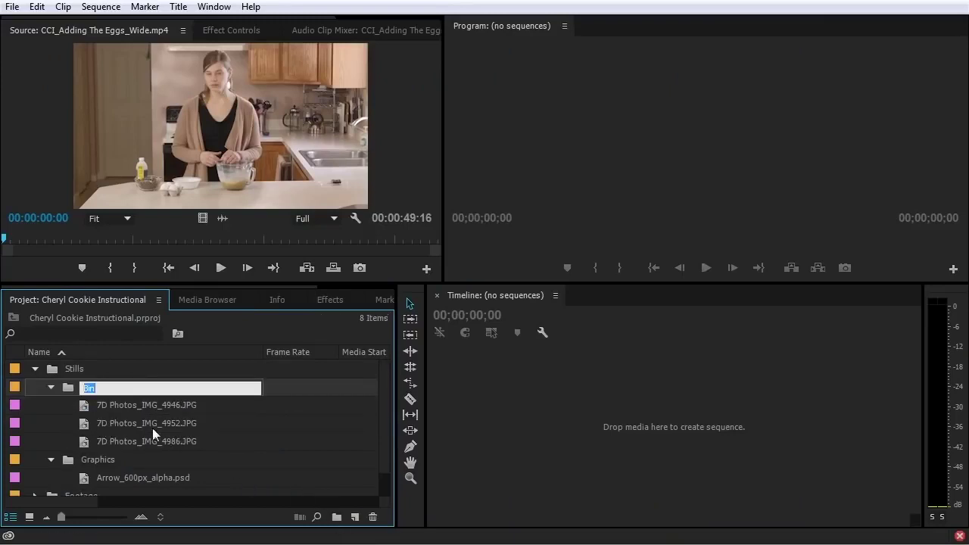
text(Photos)
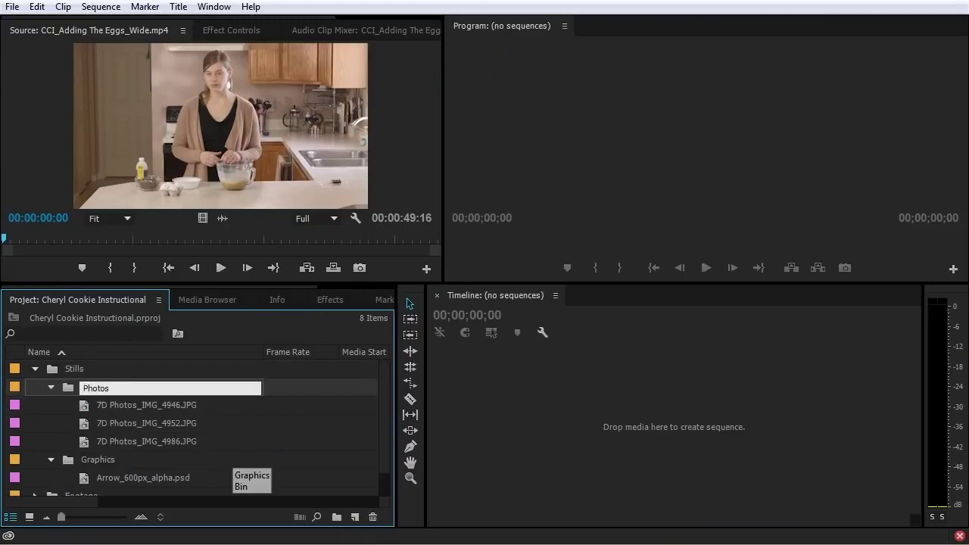
key(Tab)
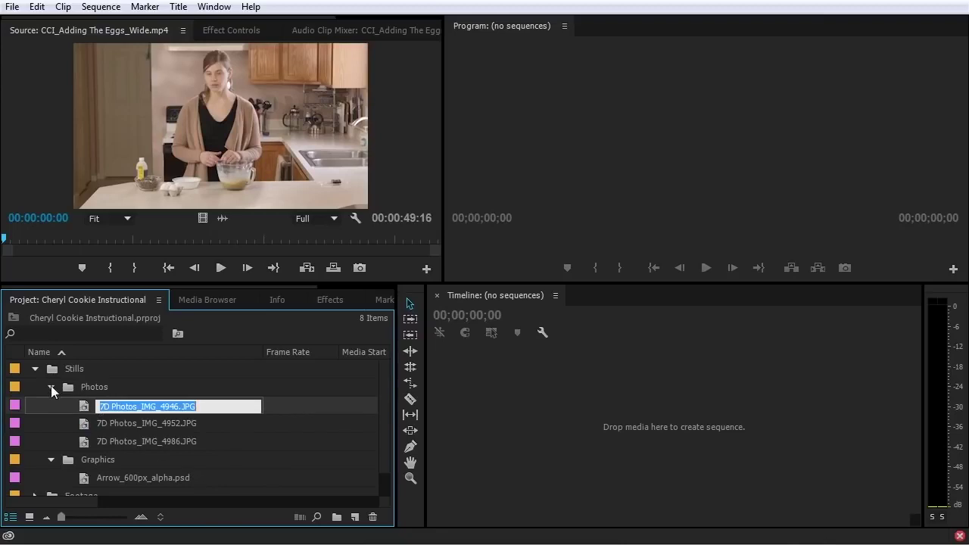
key(Escape)
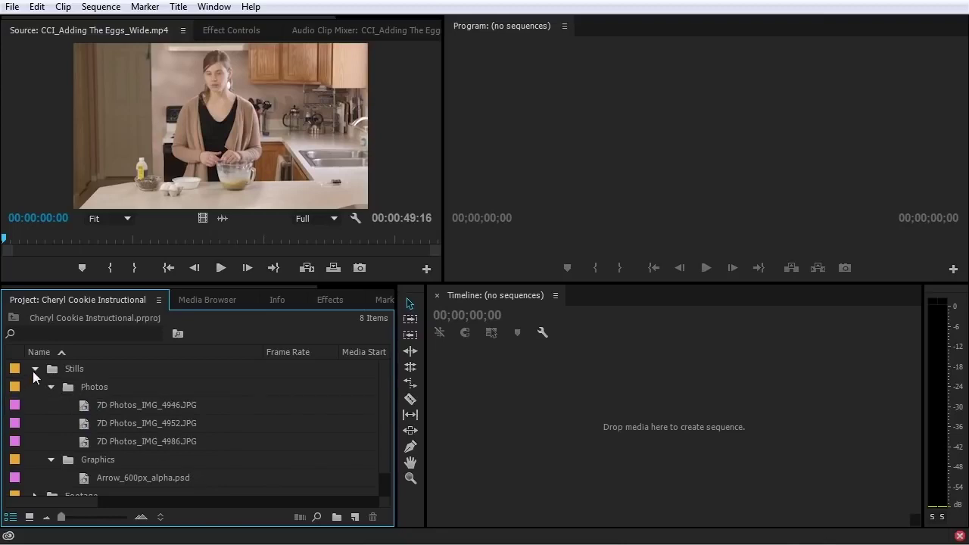
click(36, 369)
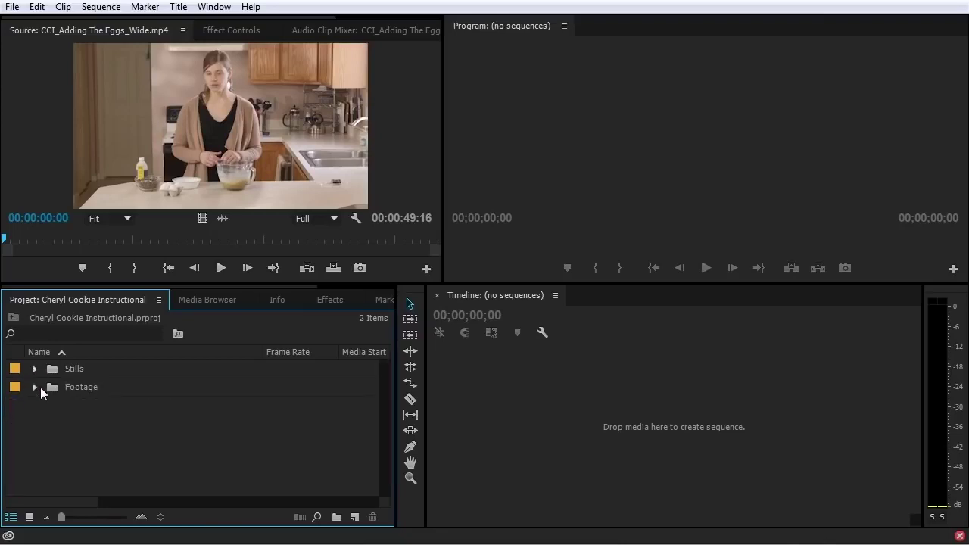
Step: Add new top-level bins named Audio and Titles
click(337, 518)
text(Audio)
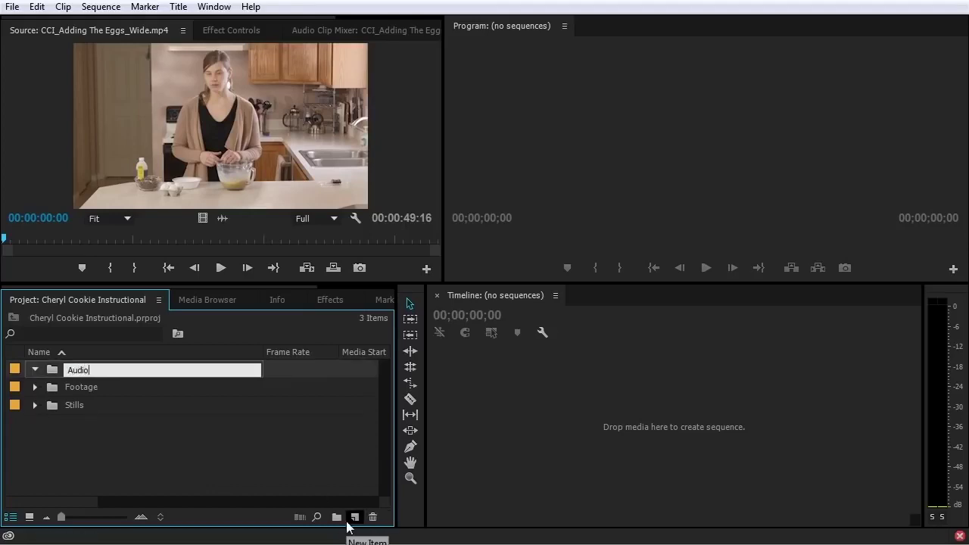
key(Tab)
key(Return)
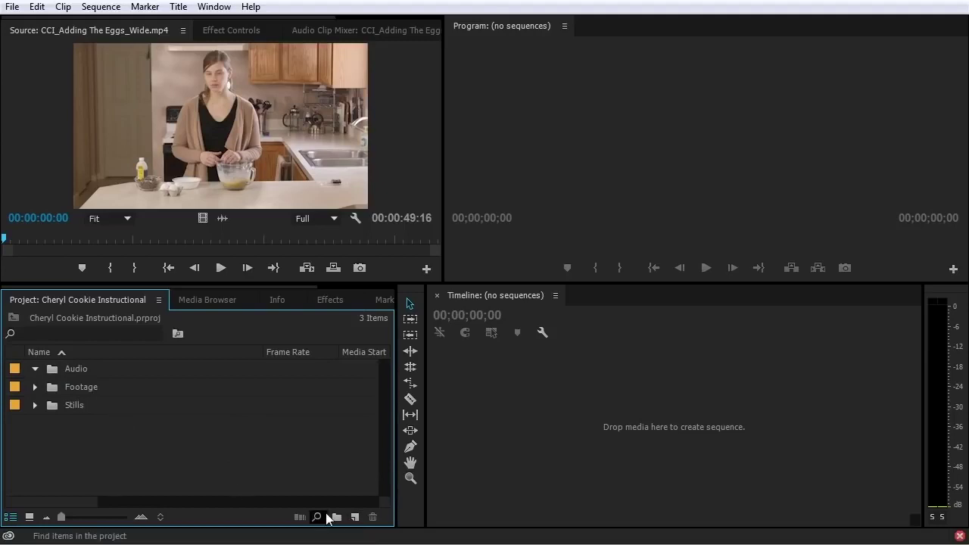
click(338, 517)
text(Titles)
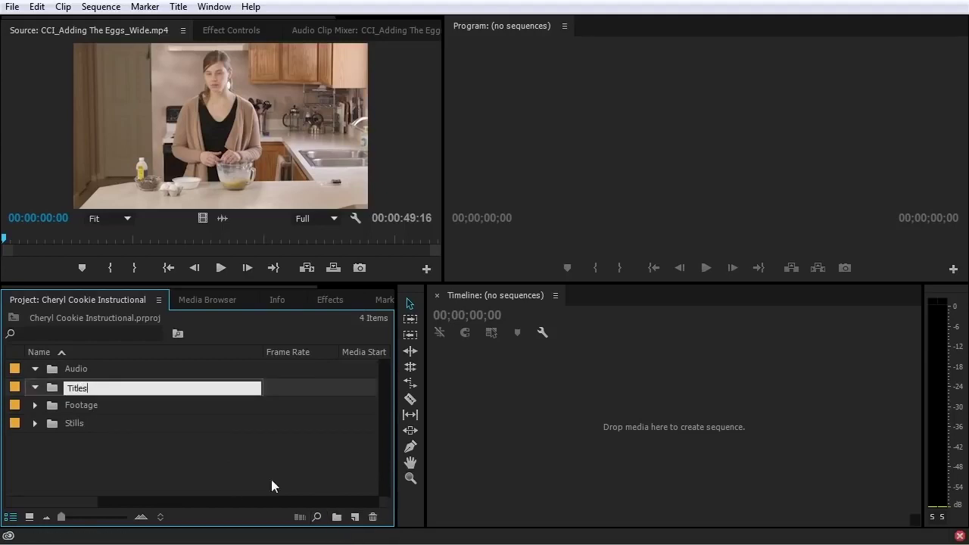
key(Return)
Step: Add two more bins named Sequence and Mattes
click(337, 518)
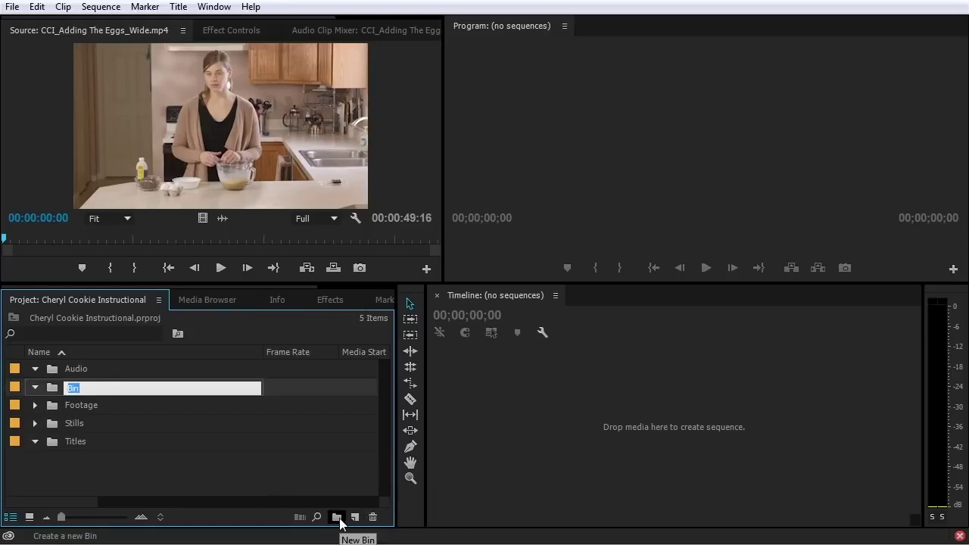
text(Sequence)
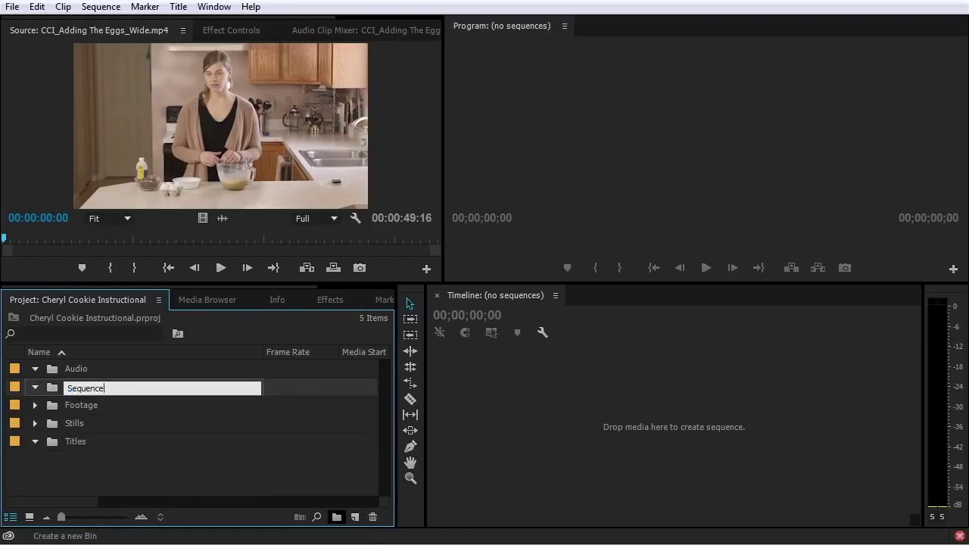
key(Return)
click(337, 517)
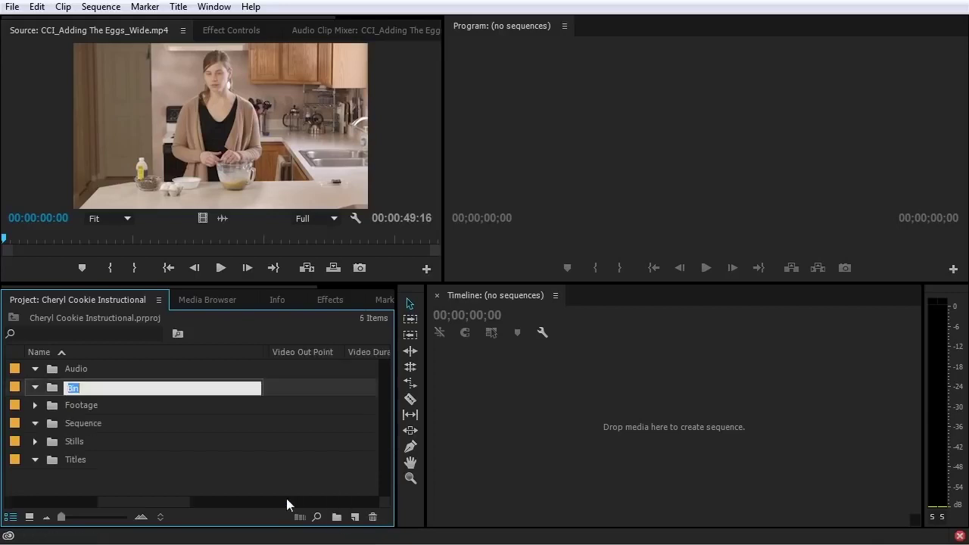
text(M)
key(BackSpace)
text(Mattes)
click(230, 474)
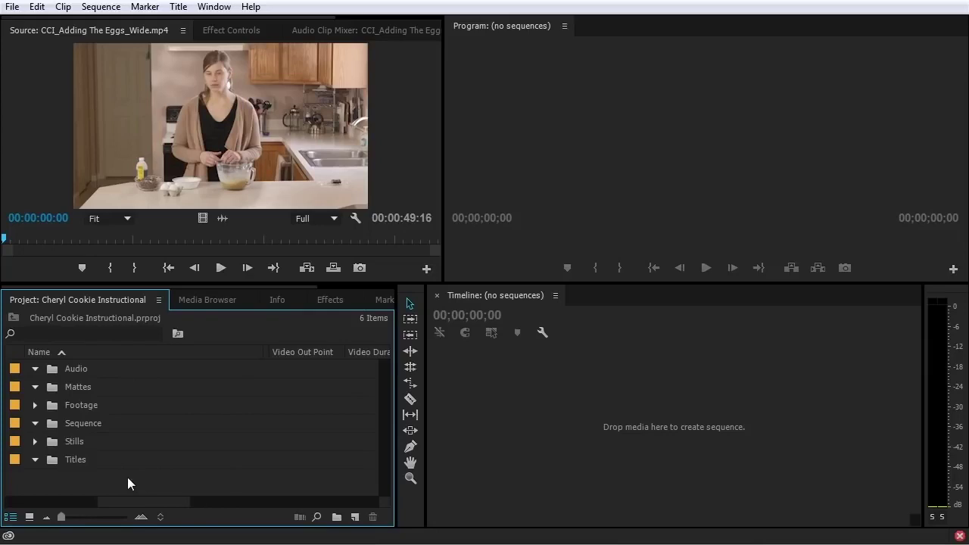
scroll(185, 371, left, 1)
Step: Create a 1920x1080 pure white color matte named White Matte via File > New > Color Matte
right_click(186, 371)
mouse_move(235, 437)
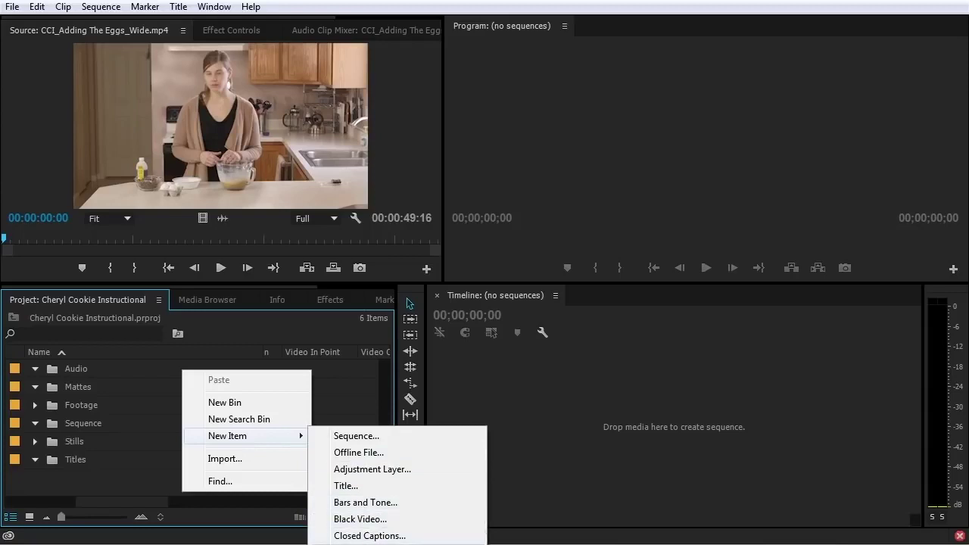
click(137, 470)
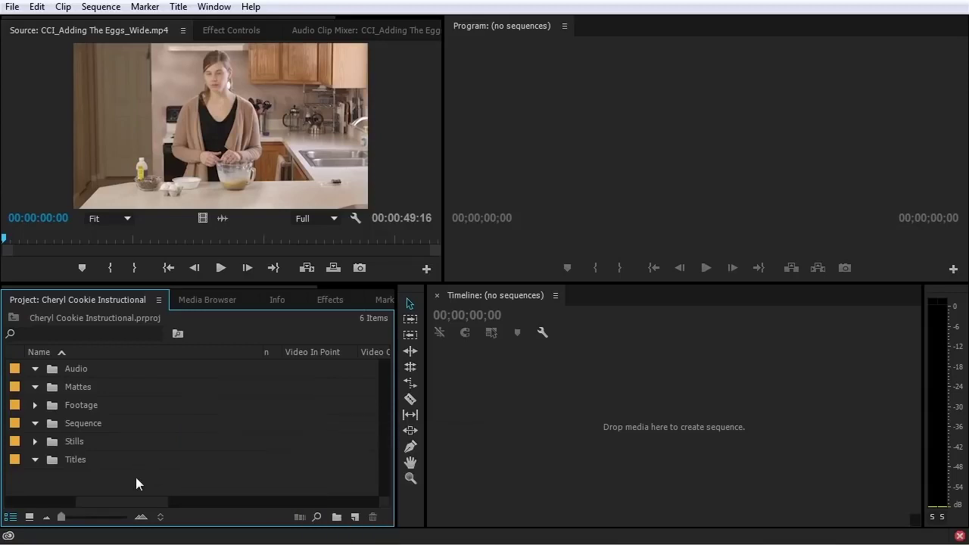
click(13, 8)
mouse_move(32, 23)
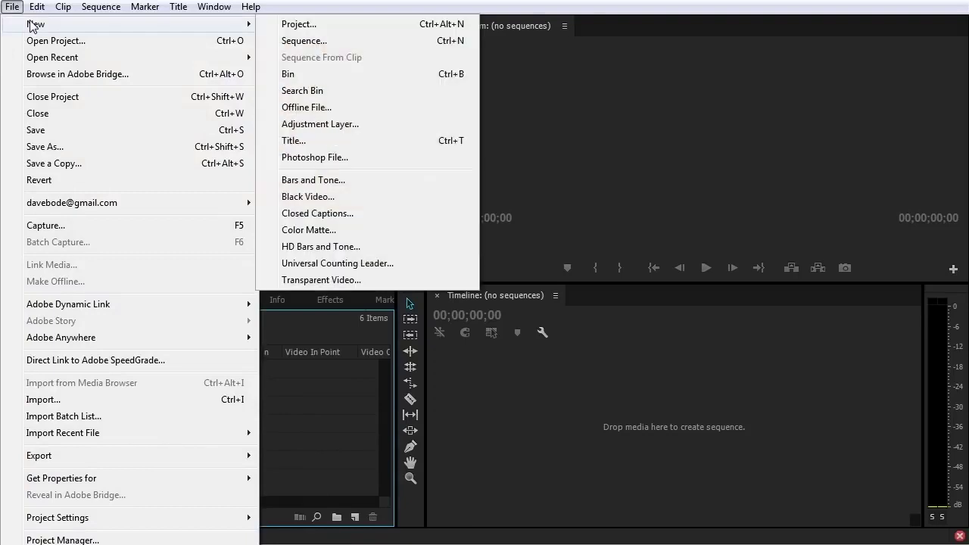
click(329, 229)
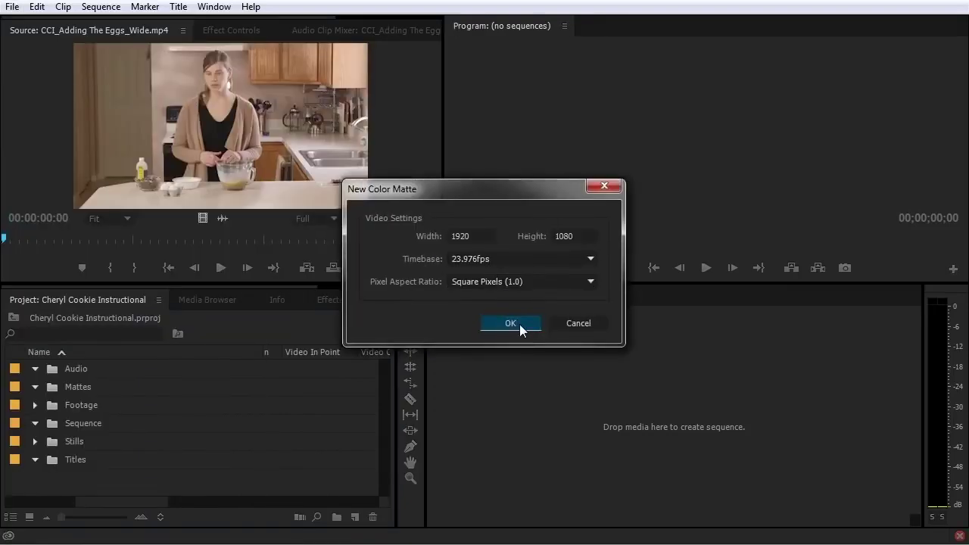
click(519, 324)
drag(482, 323, 141, 474)
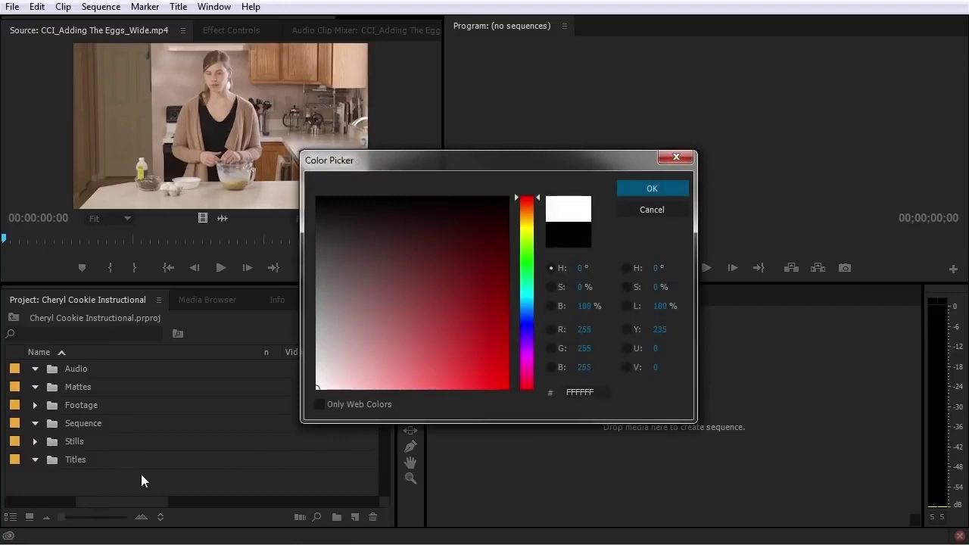
click(640, 191)
text(W)
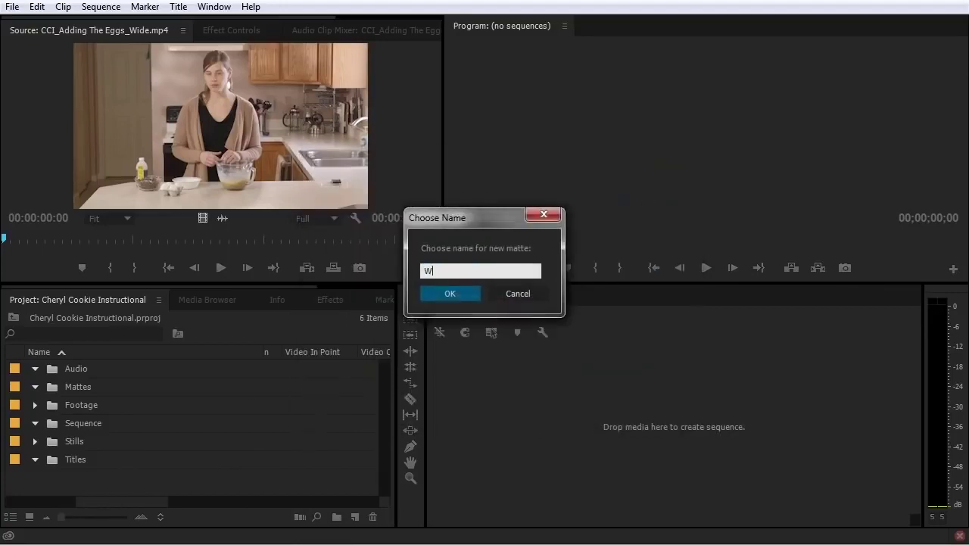
text(hite Matte)
key(Return)
Step: Move White Matte into the Mattes bin and collapse the Mattes, Sequence, Titles and Audio bins
drag(59, 477, 85, 410)
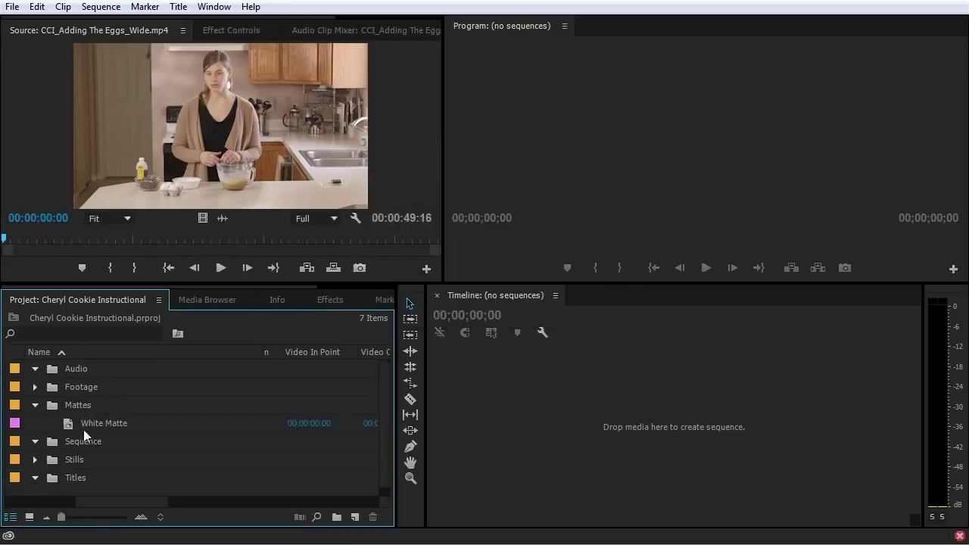
click(35, 405)
click(35, 423)
click(35, 369)
click(35, 460)
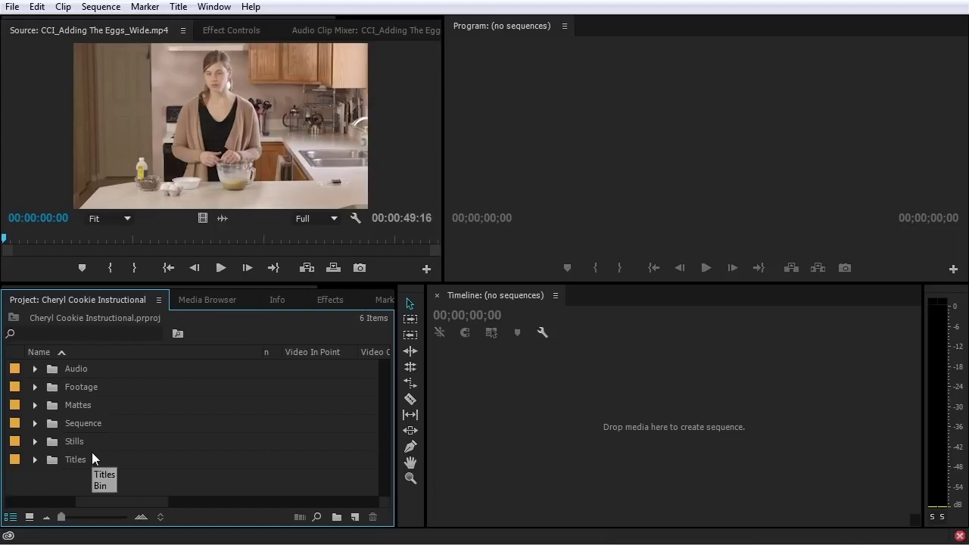
Step: Expand Footage, its Cheryl Cookie Instructional_Assets folder and the Wide clips folder
click(35, 387)
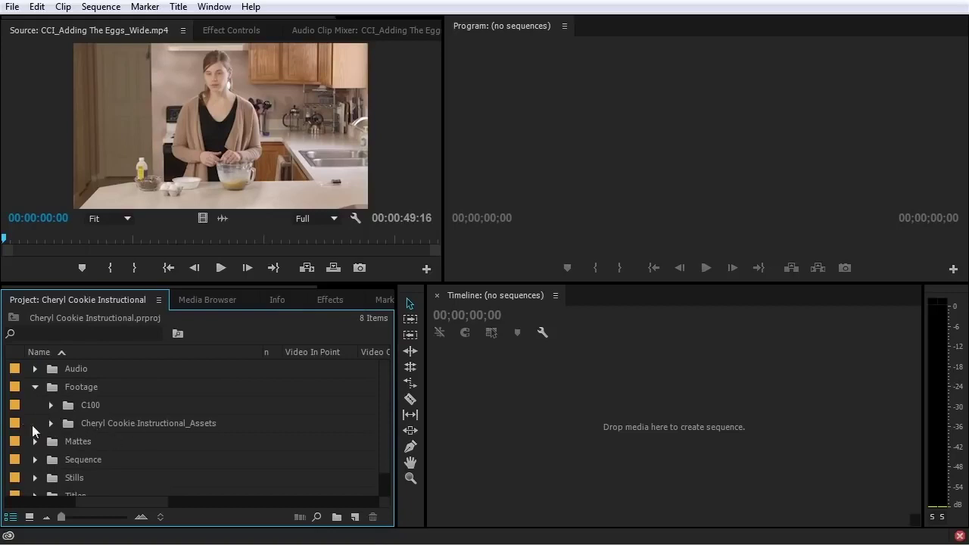
click(50, 423)
click(67, 442)
scroll(66, 446, down, 5)
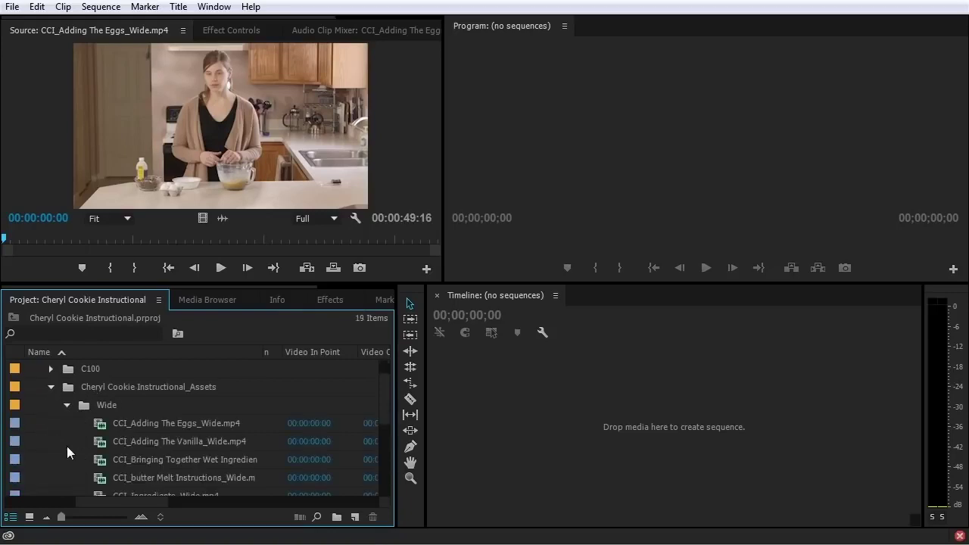
scroll(104, 409, down, 3)
scroll(105, 414, up, 6)
Step: Reveal the 00000.MTS clip inside the C100 bin
mouse_move(90, 430)
click(68, 405)
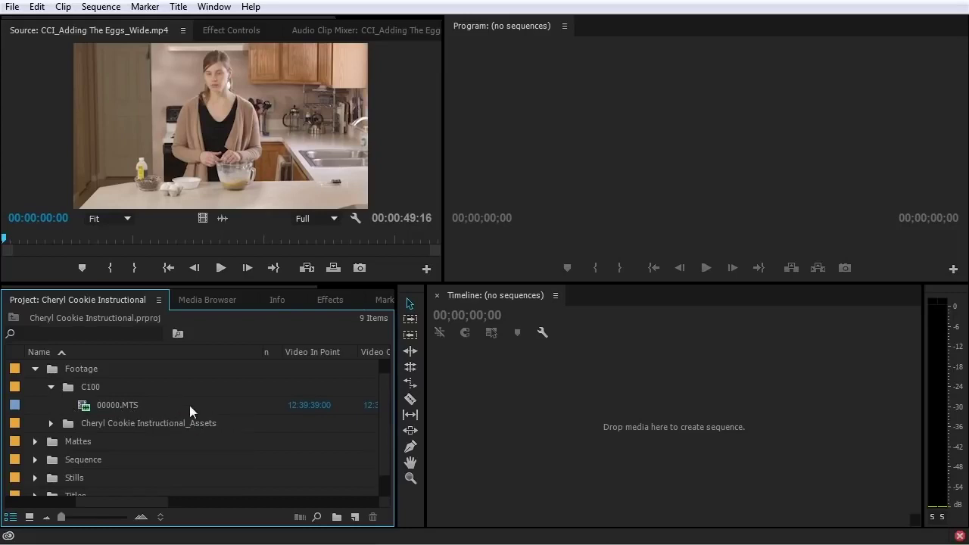
mouse_move(190, 405)
mouse_move(135, 405)
Step: Open 00000.MTS in the Source monitor and skim partway through the footage
double_click(83, 405)
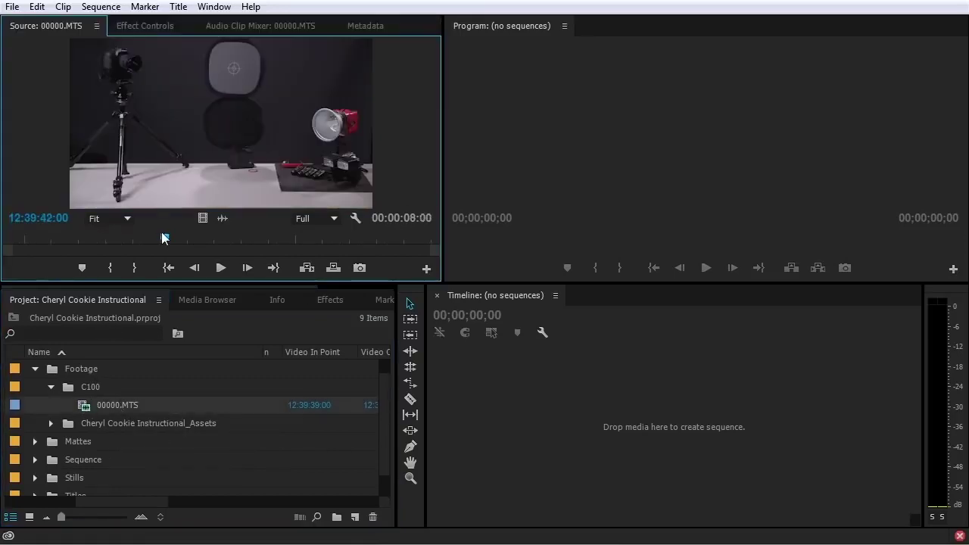
drag(131, 241, 186, 242)
mouse_move(81, 407)
click(85, 410)
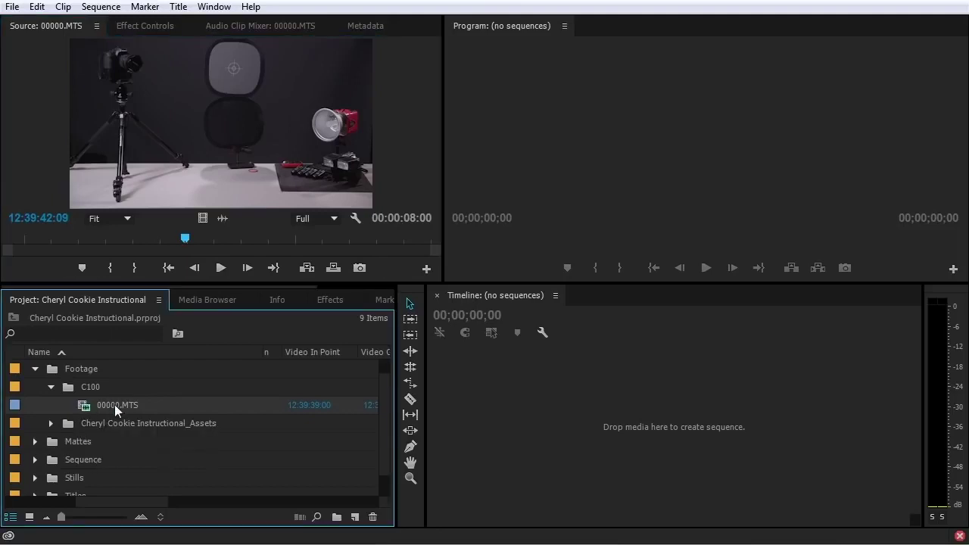
Step: Rename the 00000.MTS clip to 'Table with Photo Stuff'
click(114, 405)
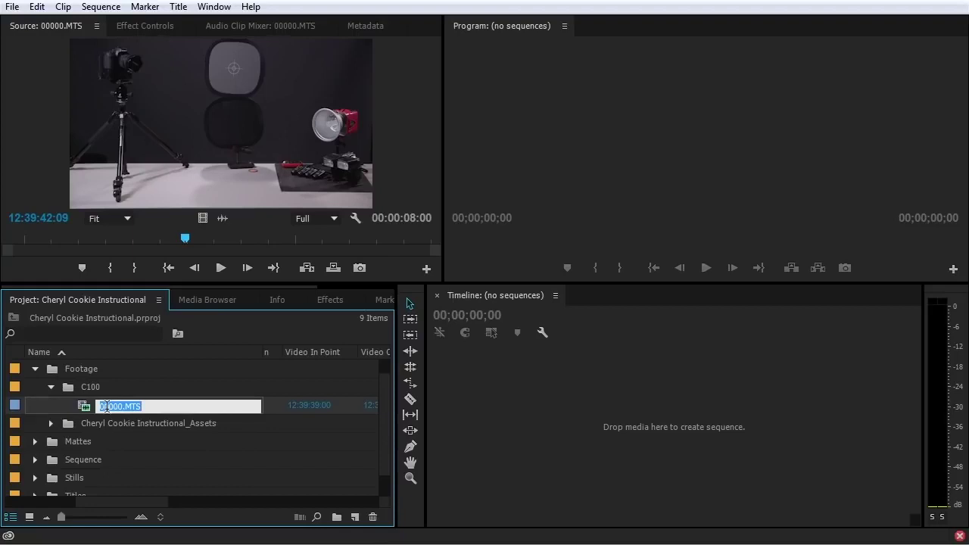
click(106, 407)
text(Table with Photo Stuff_)
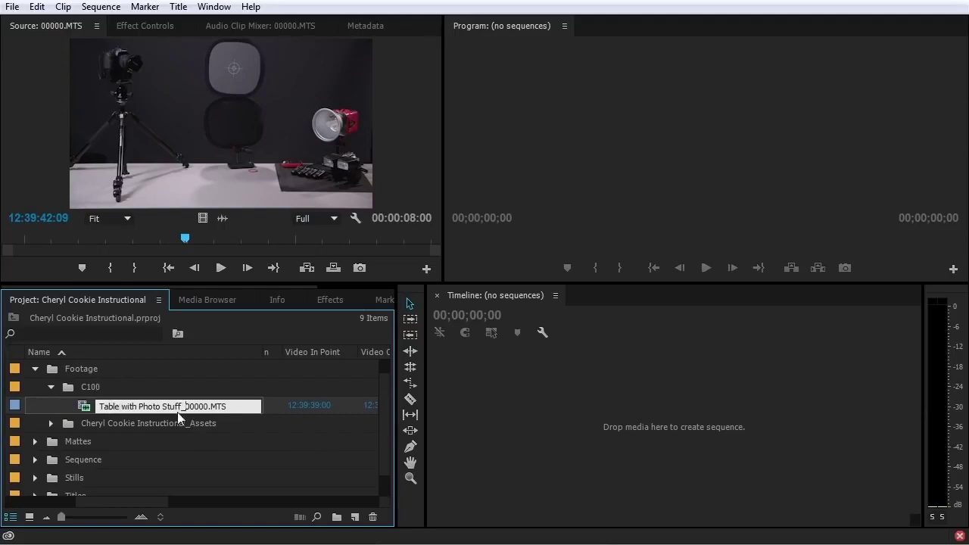
drag(186, 407, 236, 407)
key(BackSpace)
key(BackSpace)
key(Return)
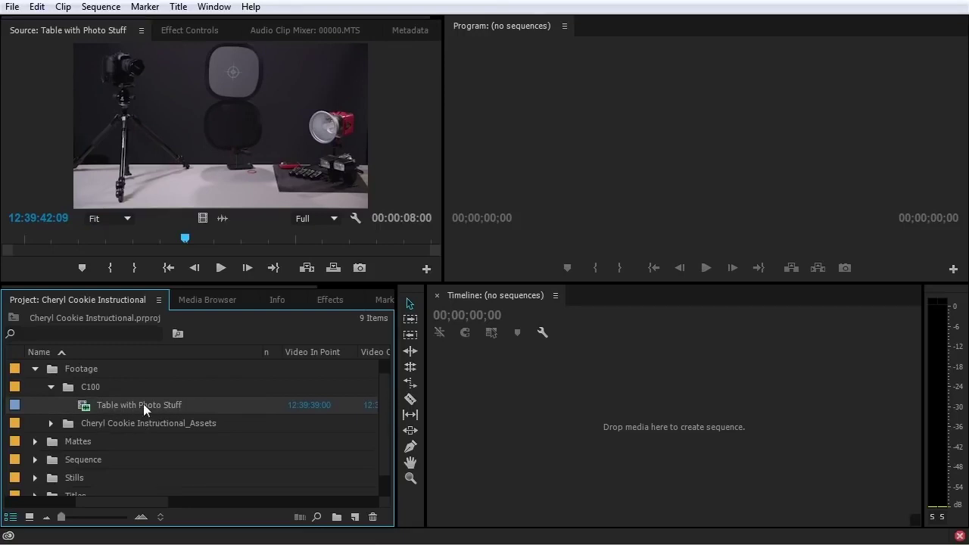
right_click(87, 405)
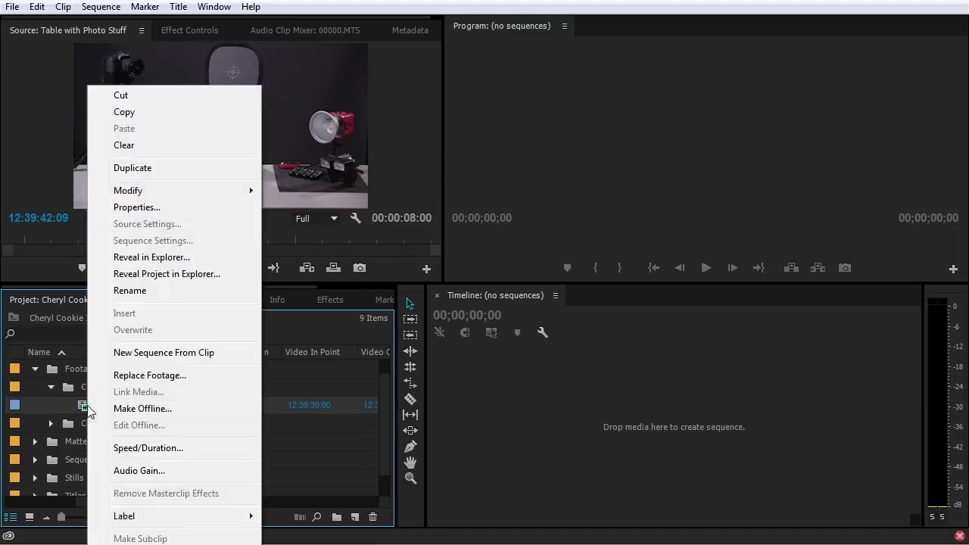
click(173, 259)
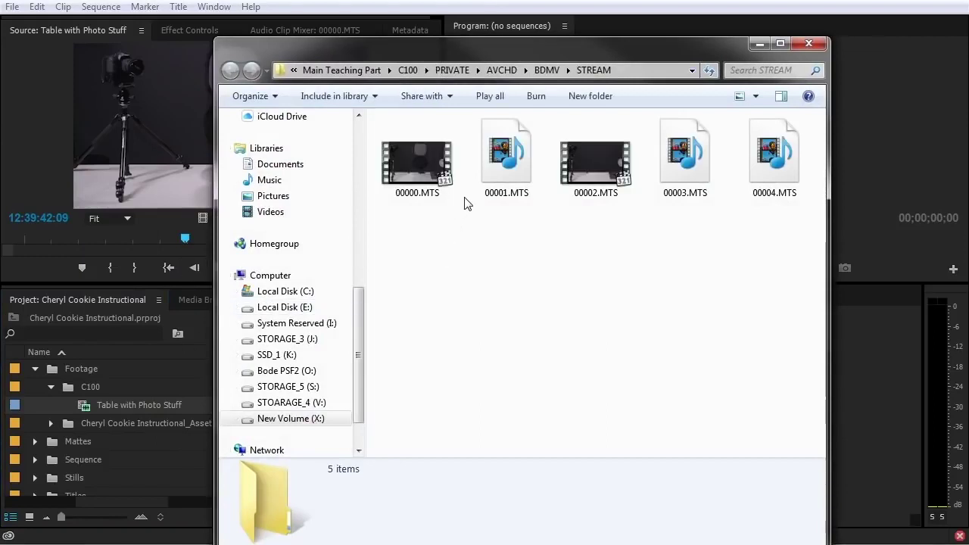
click(758, 44)
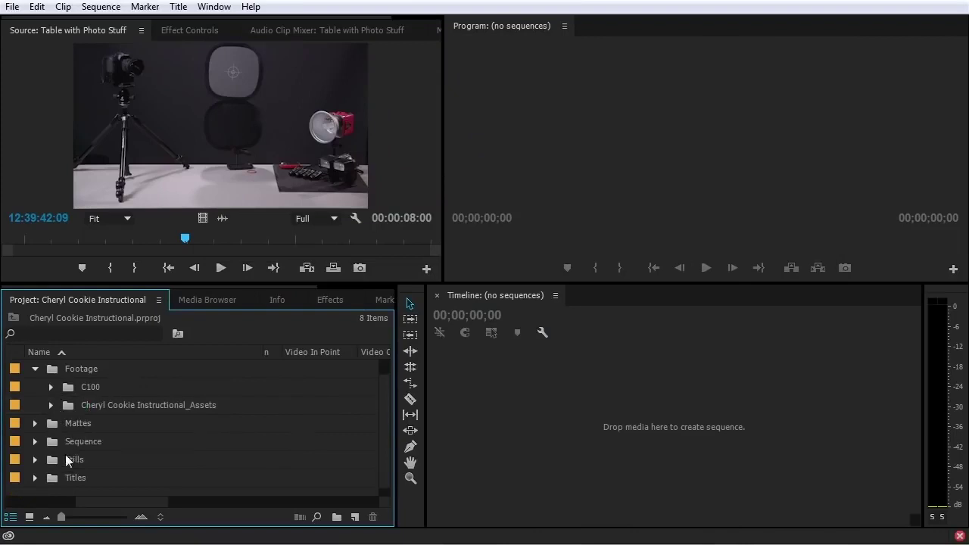
Step: Expand Stills and rename the gray-background photo 7D Photos_IMG_4946.JPG to 'Mens Shoes Gray BG'
click(35, 459)
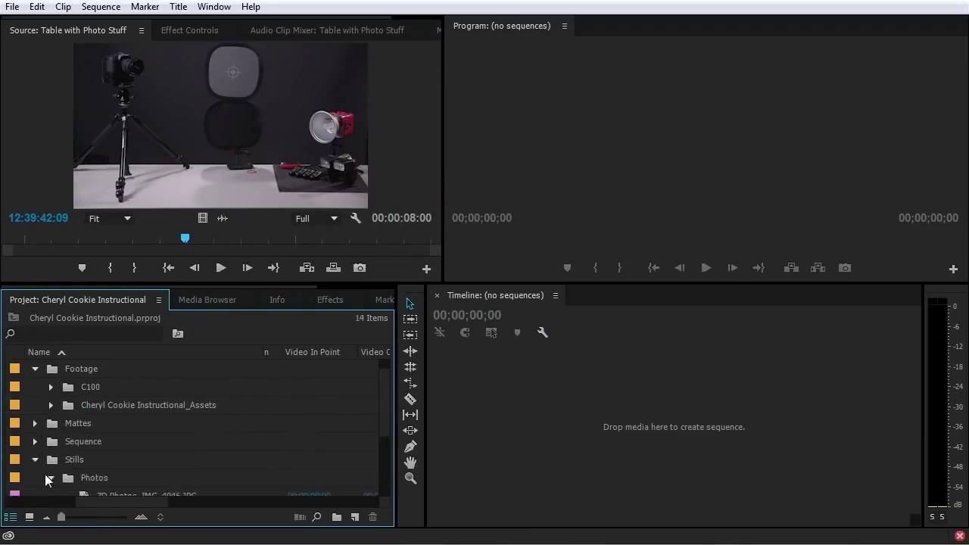
scroll(64, 461, down, 3)
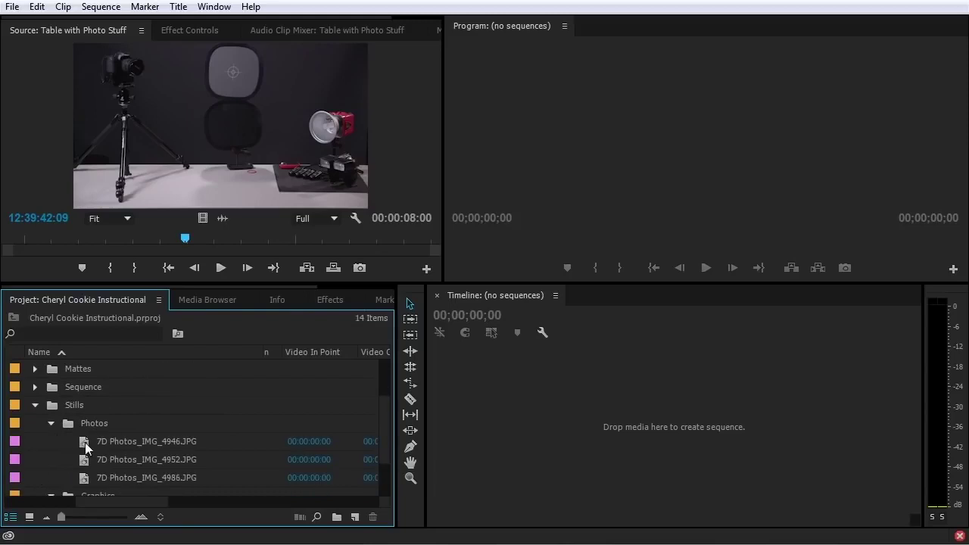
scroll(88, 439, down, 2)
double_click(84, 411)
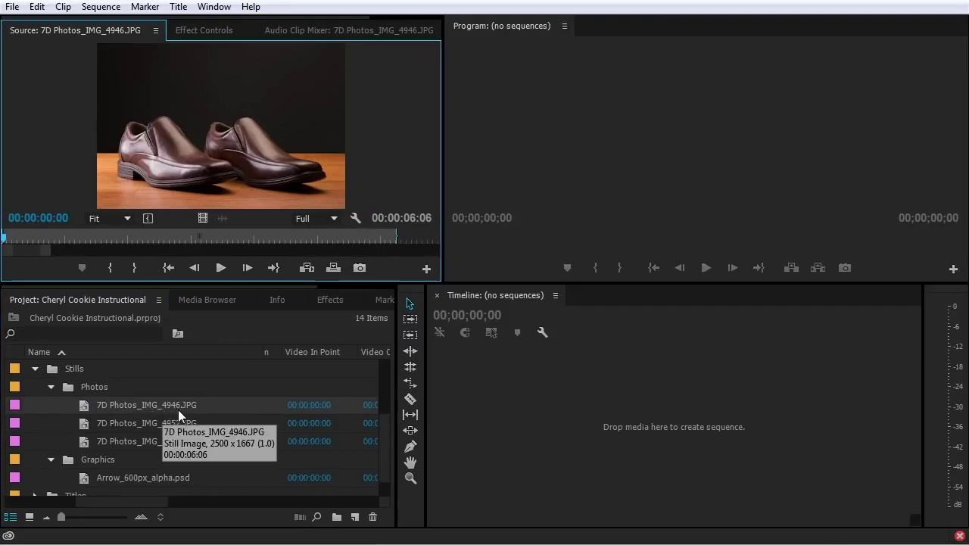
click(112, 404)
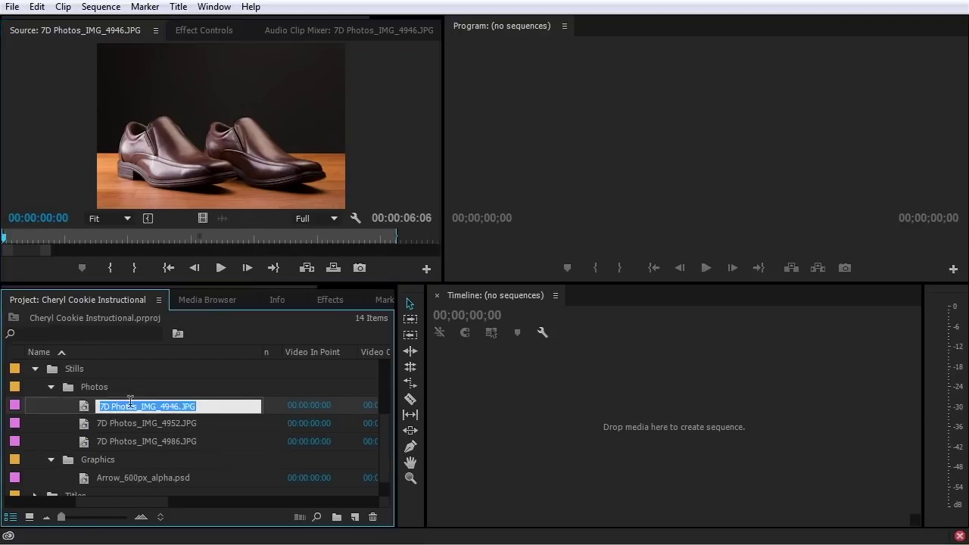
text(Mens )
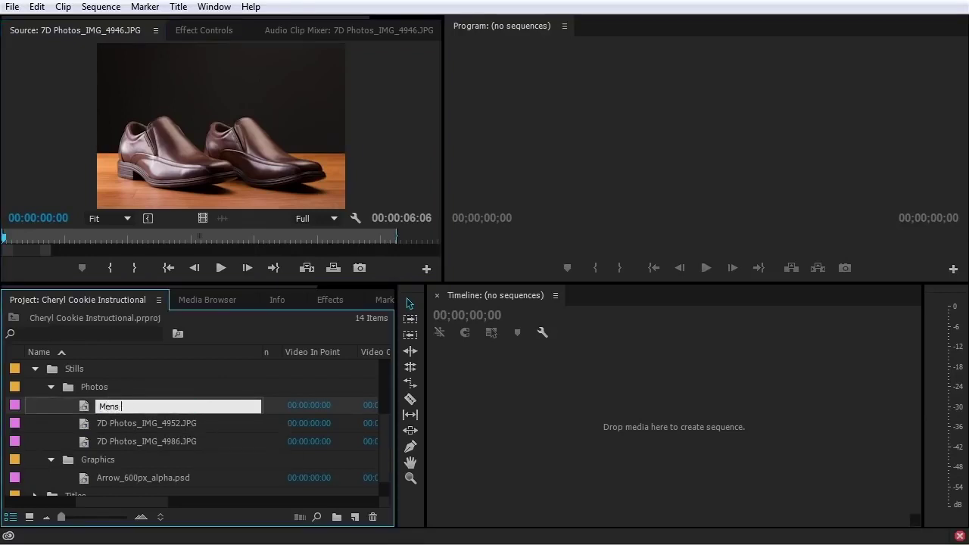
text(Shoes Gray BG)
Step: Rename the other two photos 'Mens Shoes Blue BG' and 'Mens Shoe Profile'
double_click(128, 424)
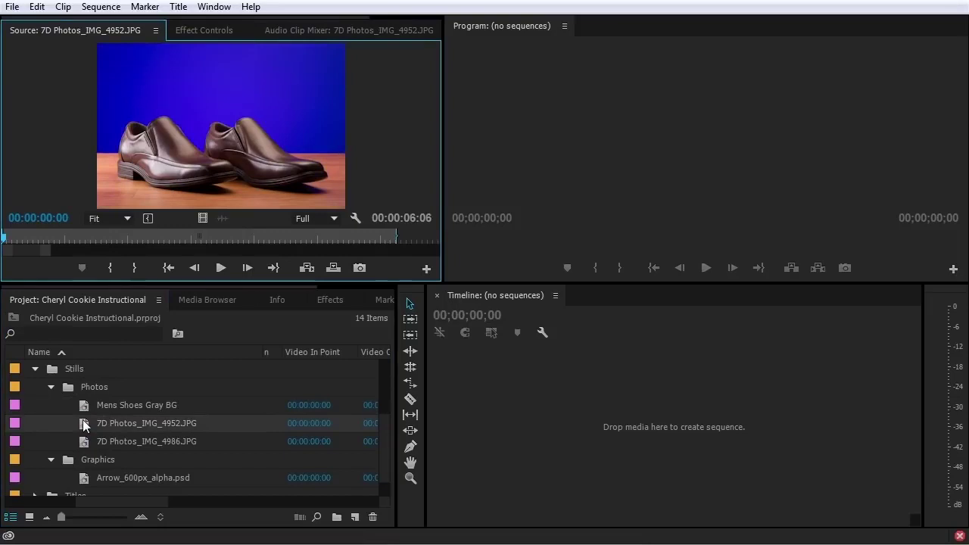
click(128, 423)
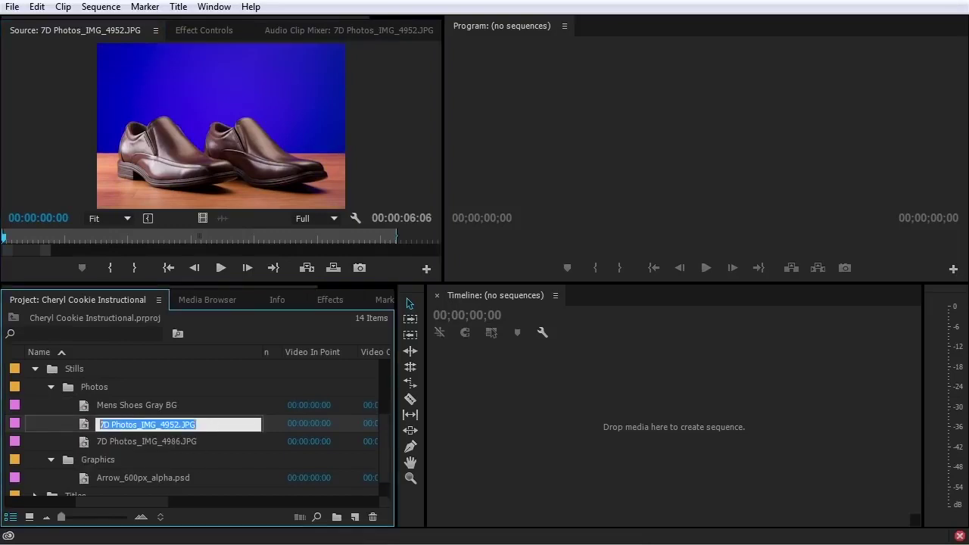
text(Mens Shoes Blue BG)
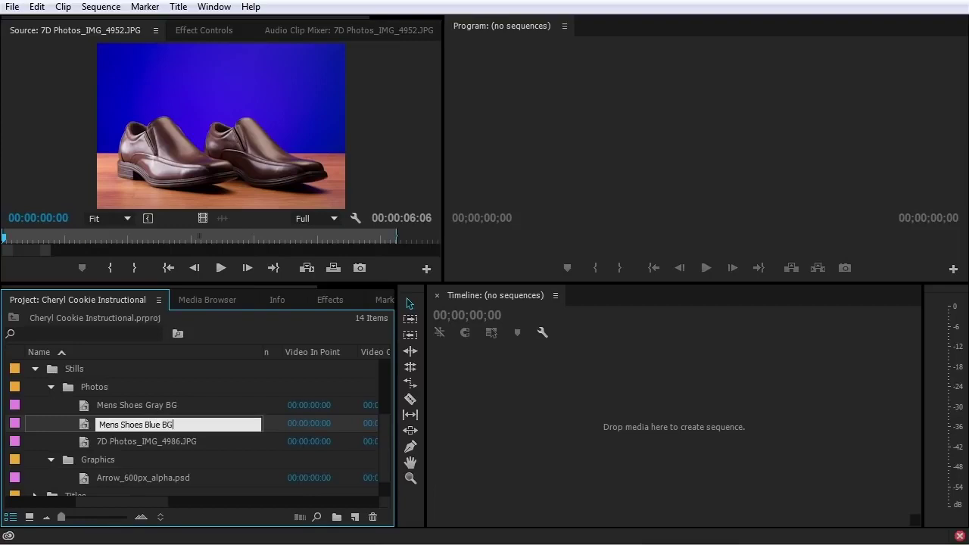
click(93, 443)
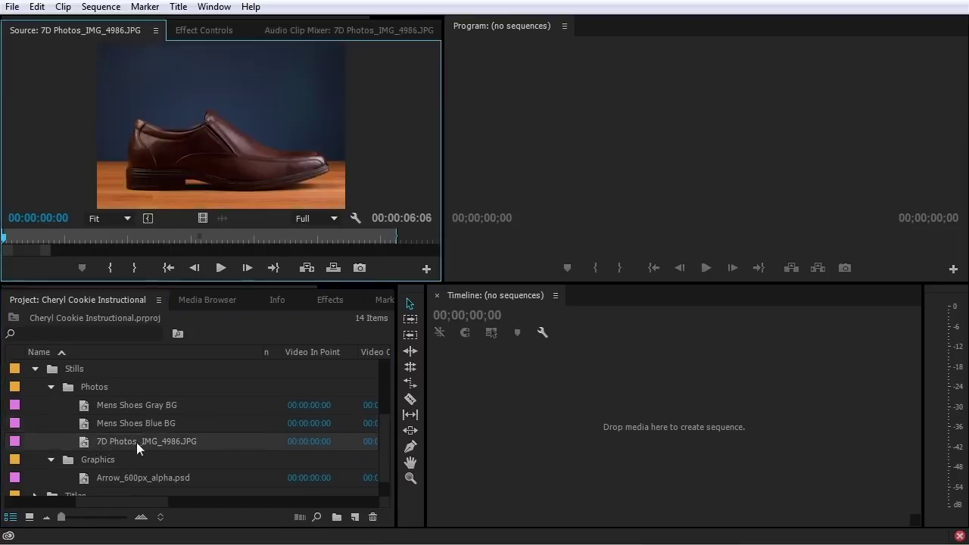
click(137, 442)
text(M)
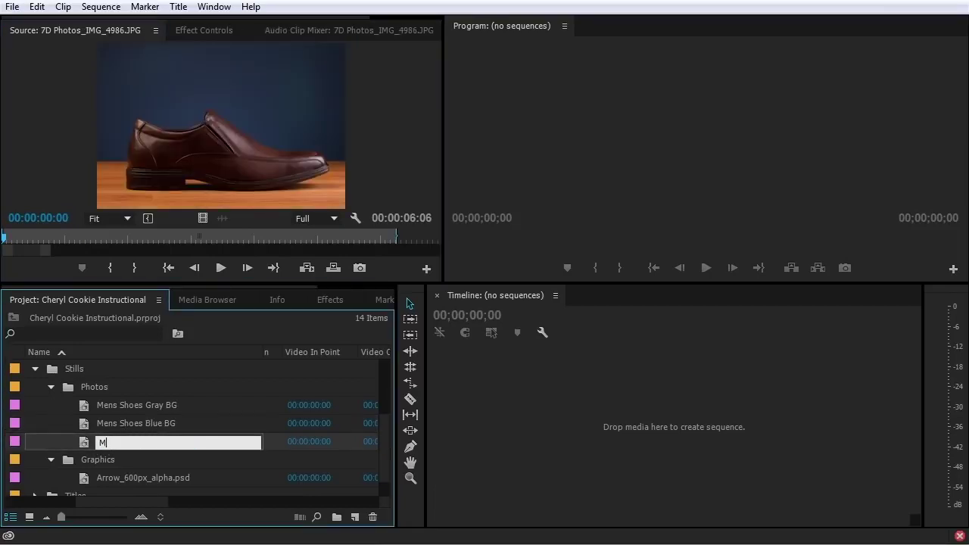
text(ens Shoe Profile)
key(Return)
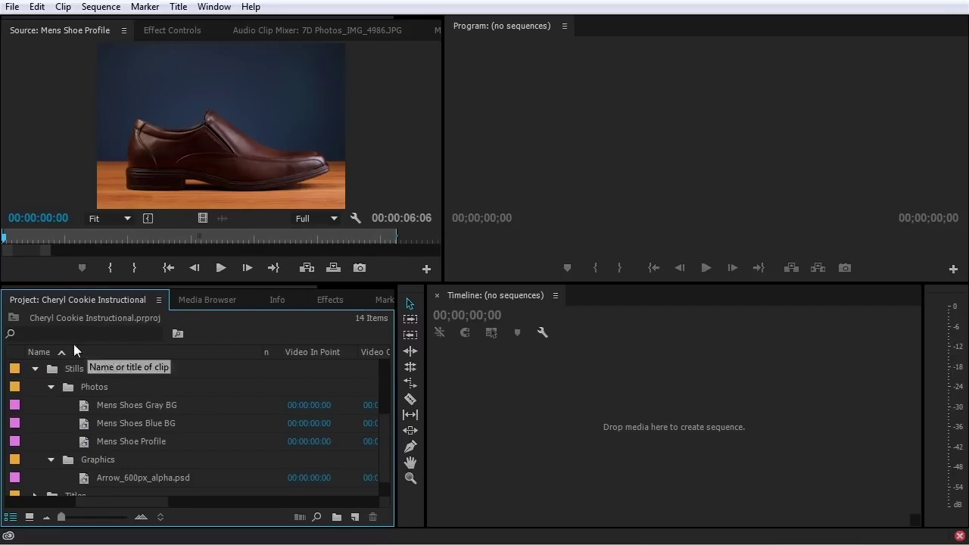
click(36, 331)
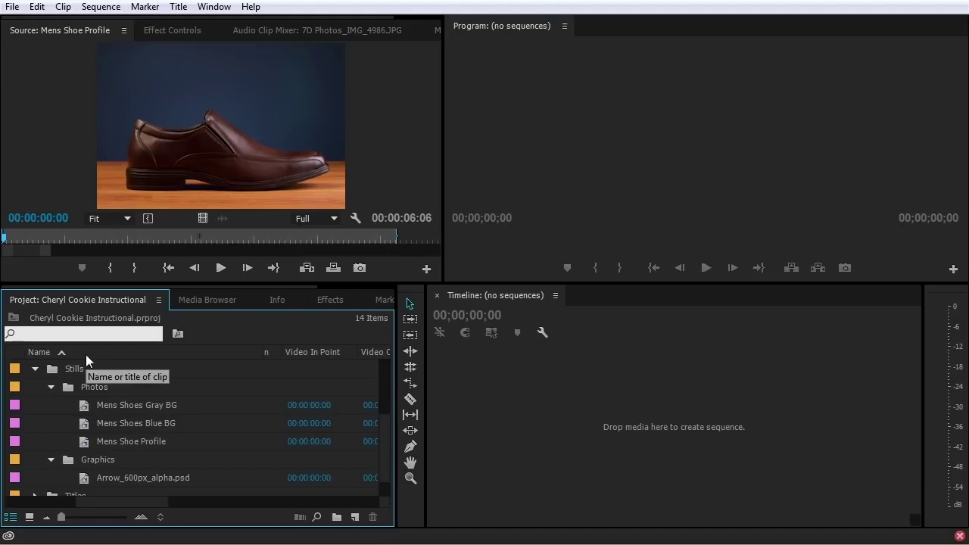
Step: Filter the project for 'eggs', then 'shoe', then clear the filter and collapse to top-level bins
text(eggs)
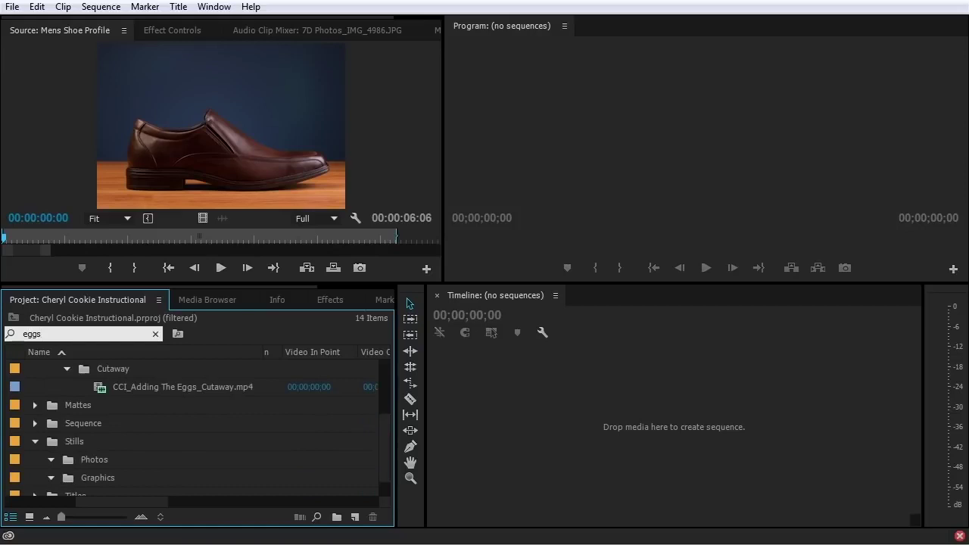
scroll(189, 449, up, 5)
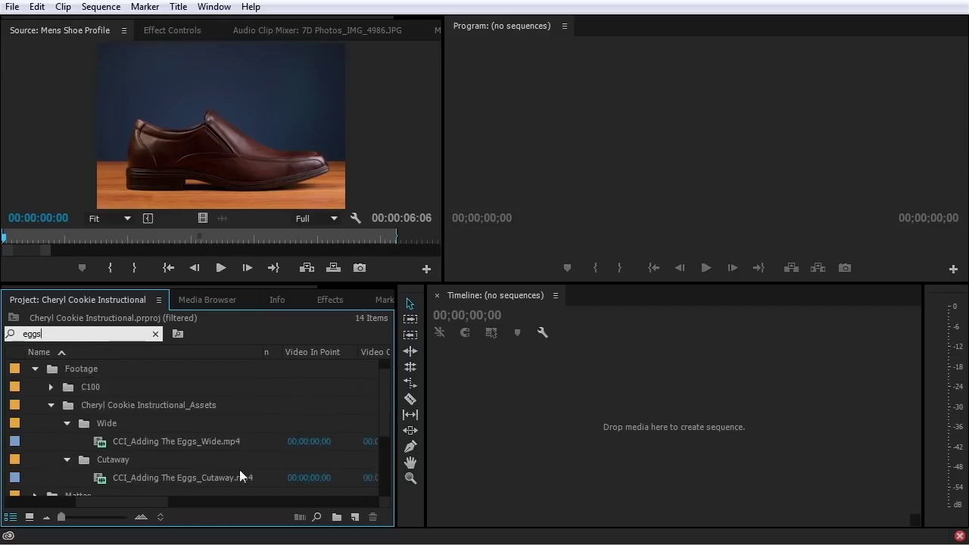
double_click(94, 334)
text(shoe)
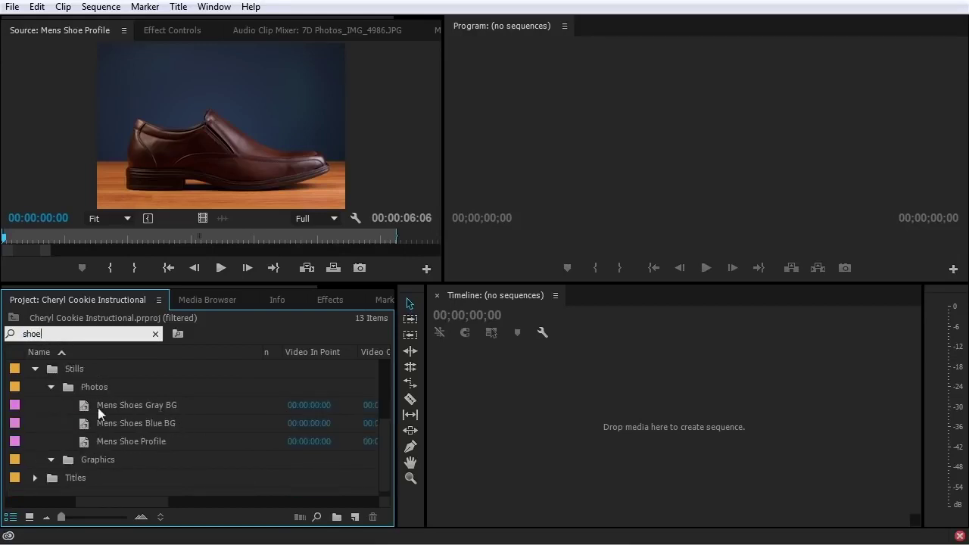
click(156, 335)
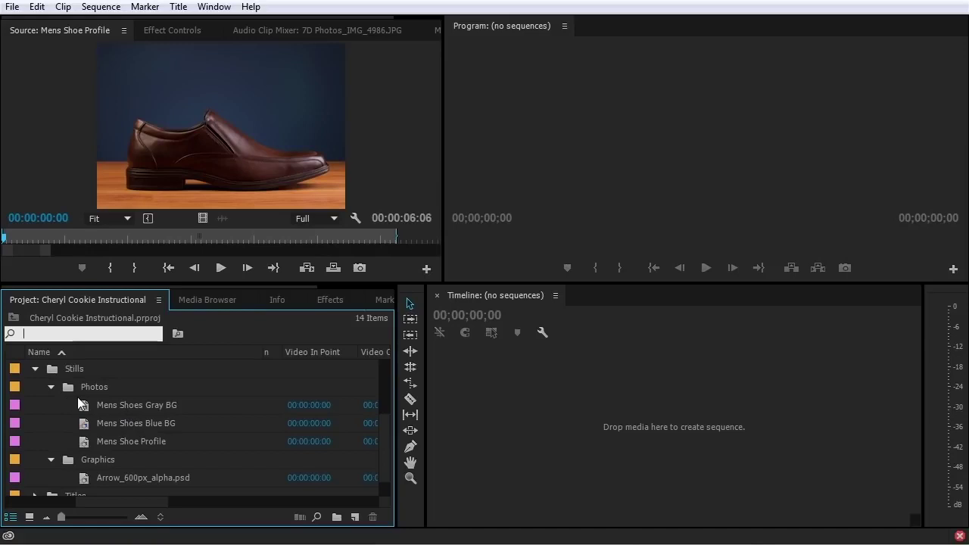
click(51, 387)
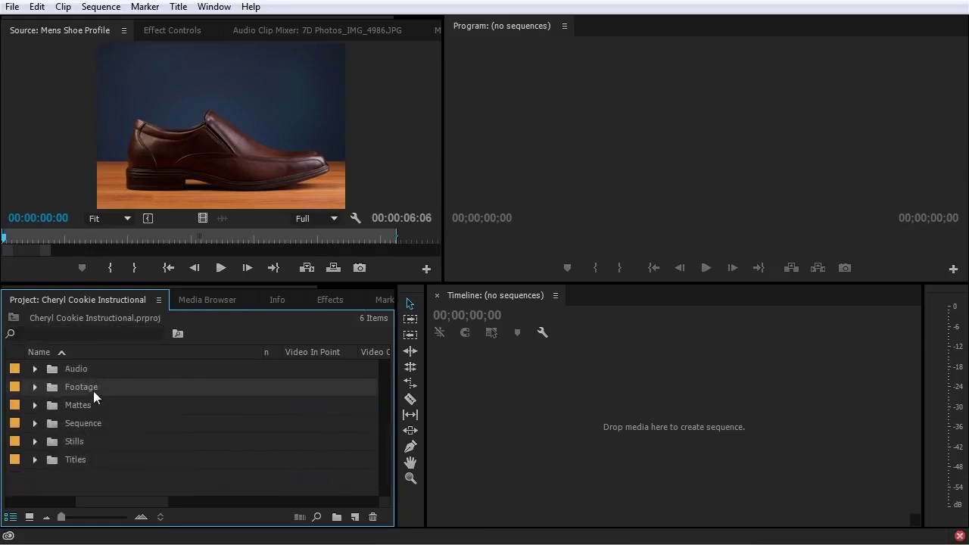
Step: Expand Footage > Cheryl Cookie Instructional_Assets and its Wide and Cutaway bins to list their clips
click(35, 387)
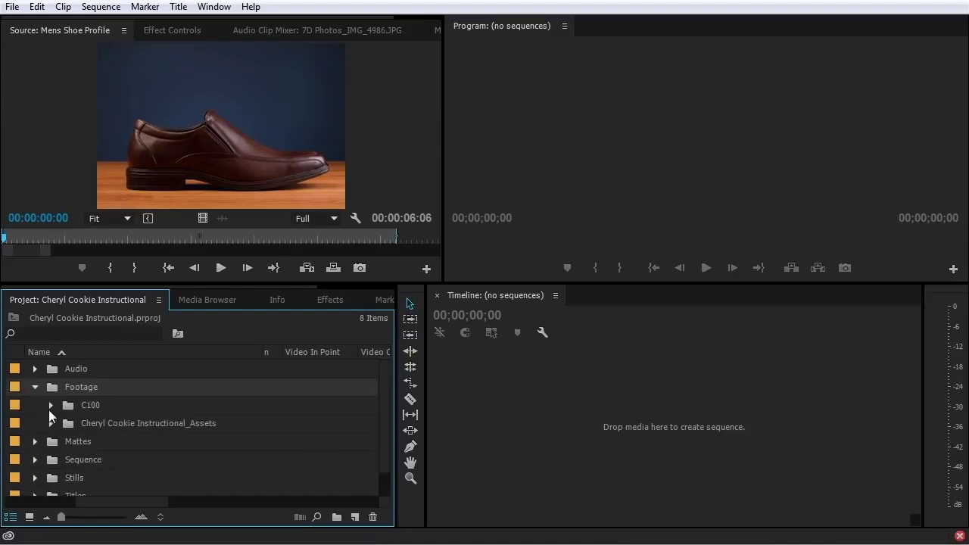
click(50, 423)
click(67, 442)
scroll(70, 452, down, 4)
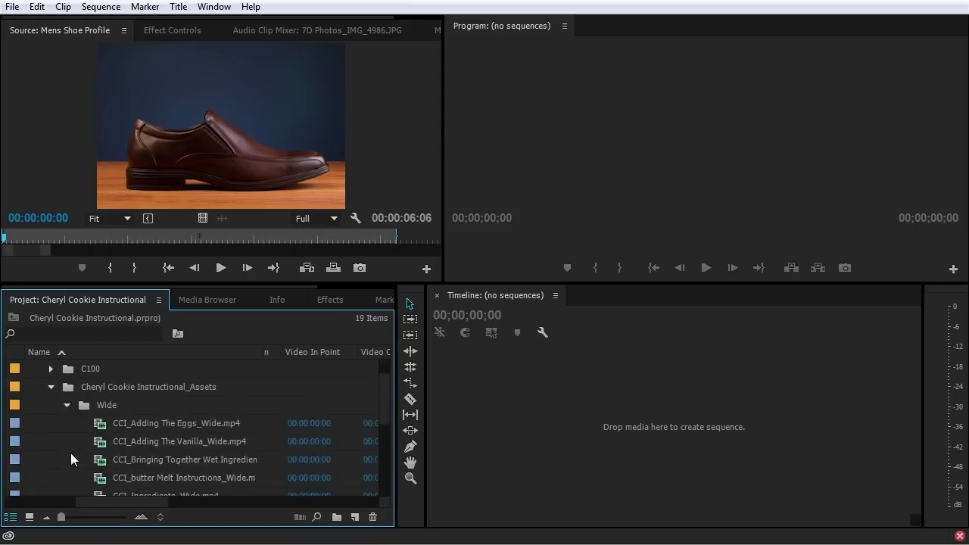
click(66, 478)
scroll(69, 478, down, 3)
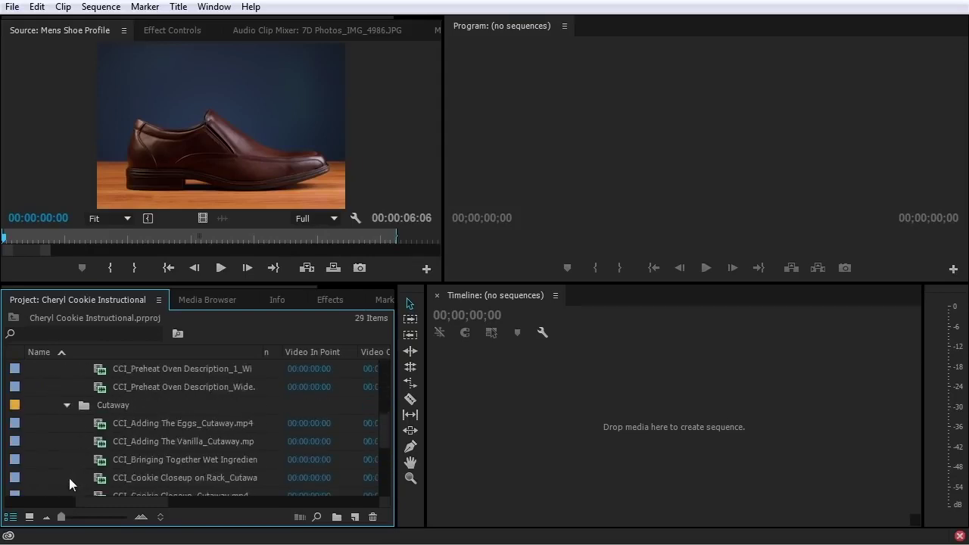
scroll(70, 460, up, 5)
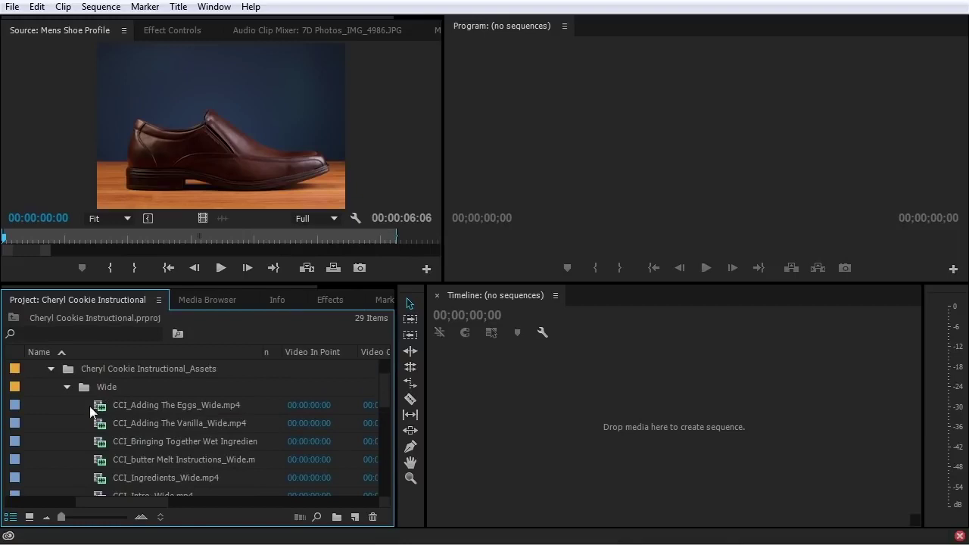
scroll(152, 392, down, 3)
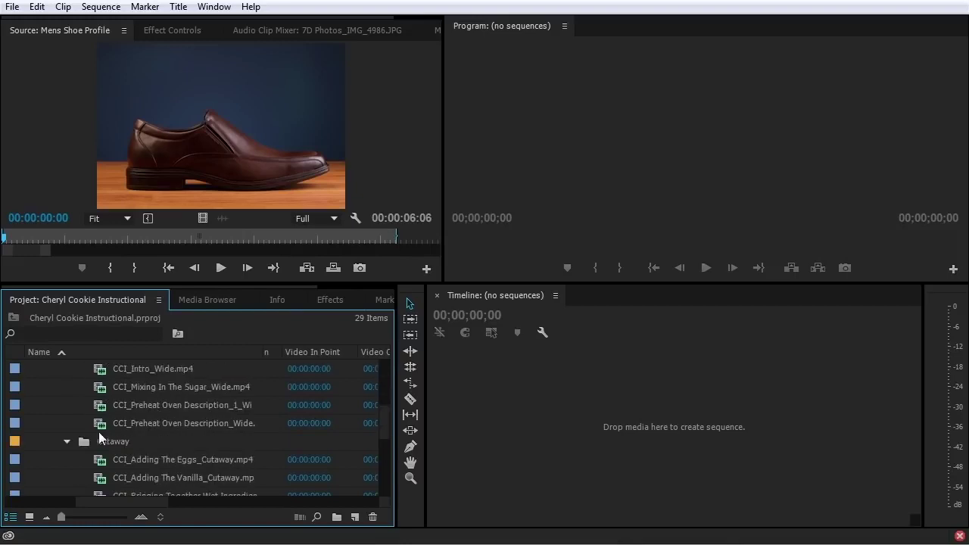
scroll(159, 435, down, 2)
scroll(159, 434, up, 2)
scroll(16, 390, up, 4)
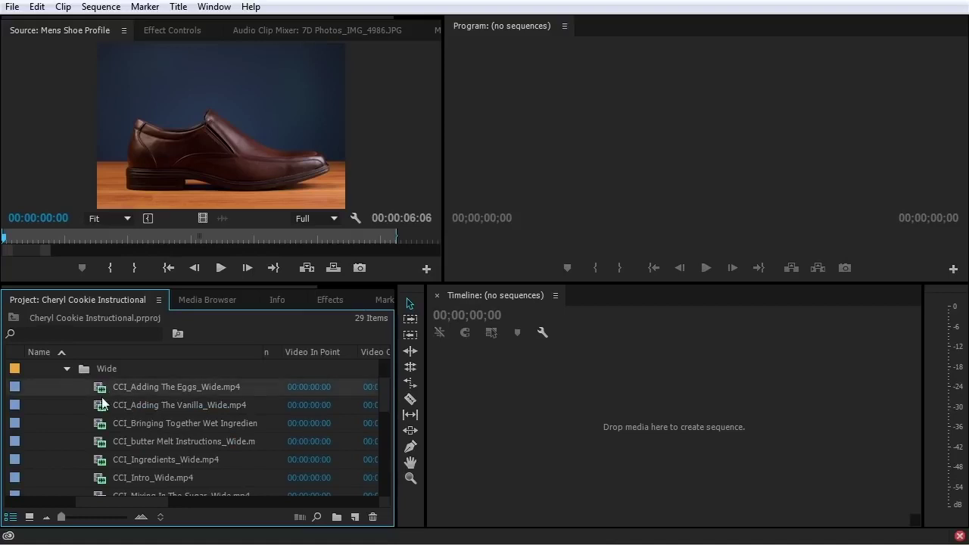
scroll(102, 405, down, 2)
scroll(104, 424, down, 1)
Step: Label all the clips in the Wide bin Violet, then deselect them
shift+click(102, 459)
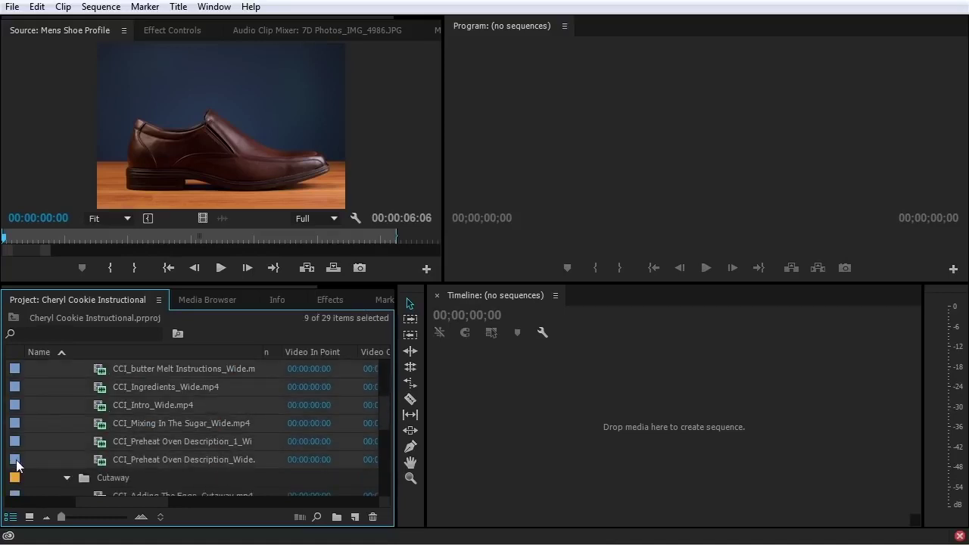
right_click(17, 465)
mouse_move(64, 429)
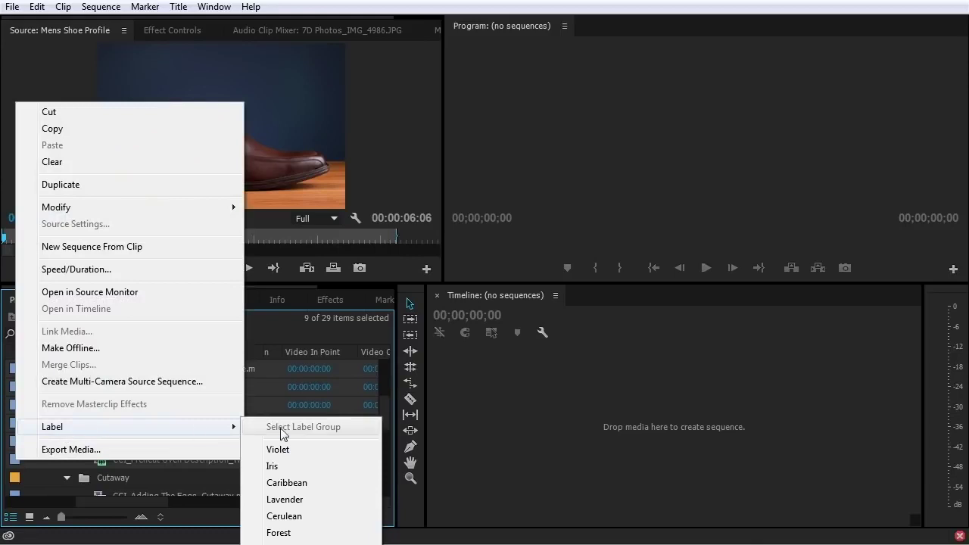
click(309, 453)
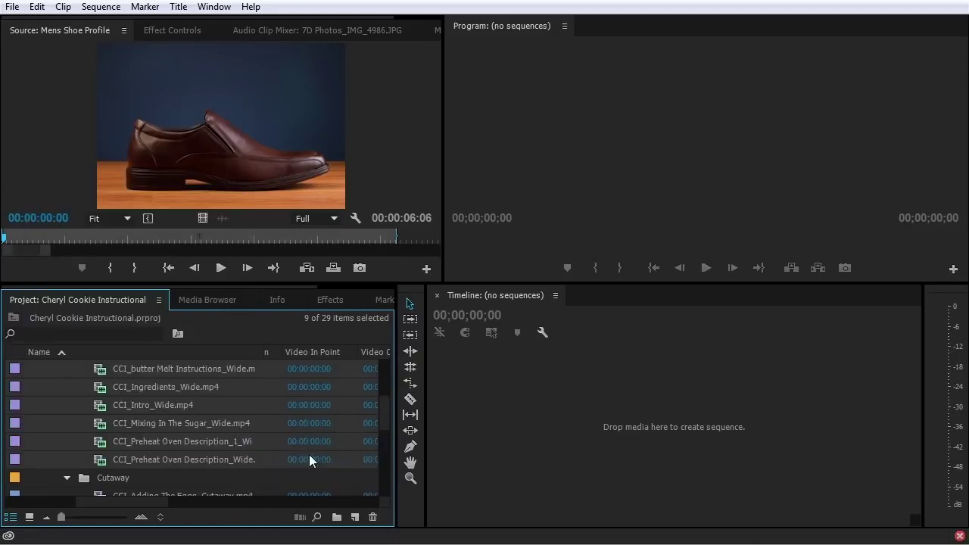
click(72, 445)
scroll(70, 445, up, 7)
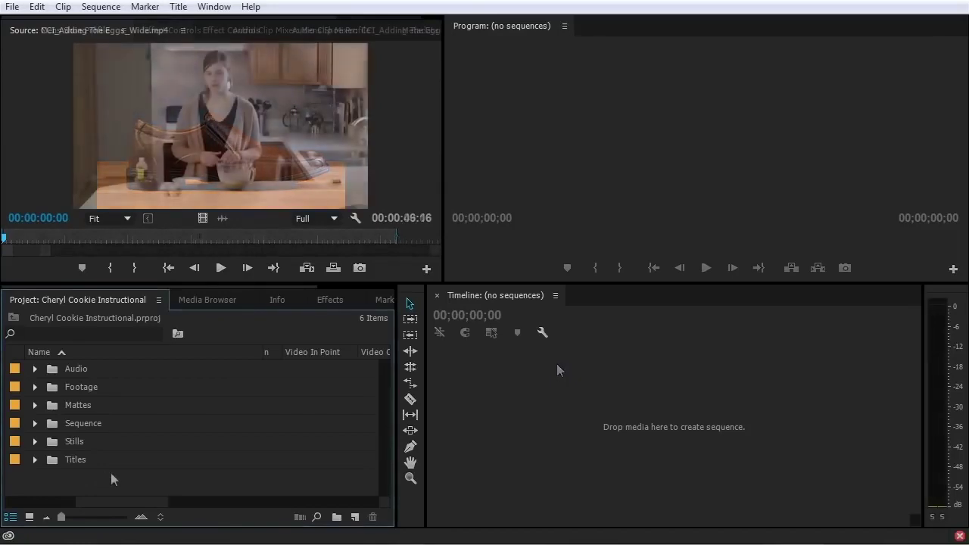
Step: Delete the Mattes, Sequence, Stills, Titles and Audio bins
drag(108, 475, 46, 405)
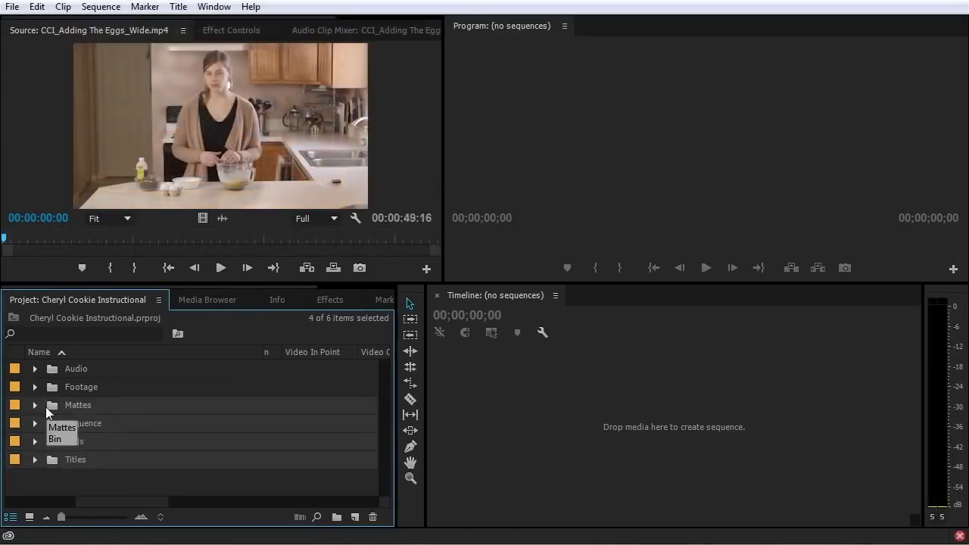
key(Delete)
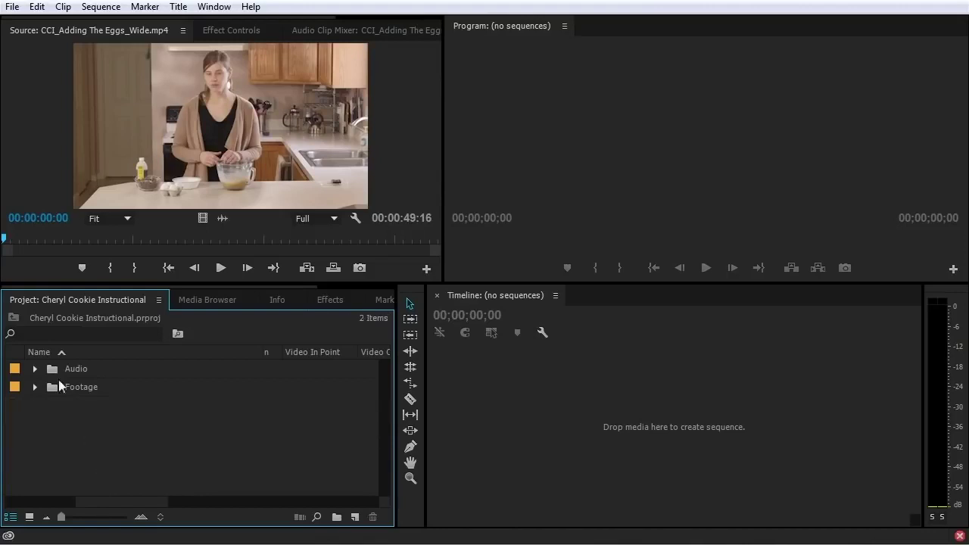
click(49, 374)
key(Delete)
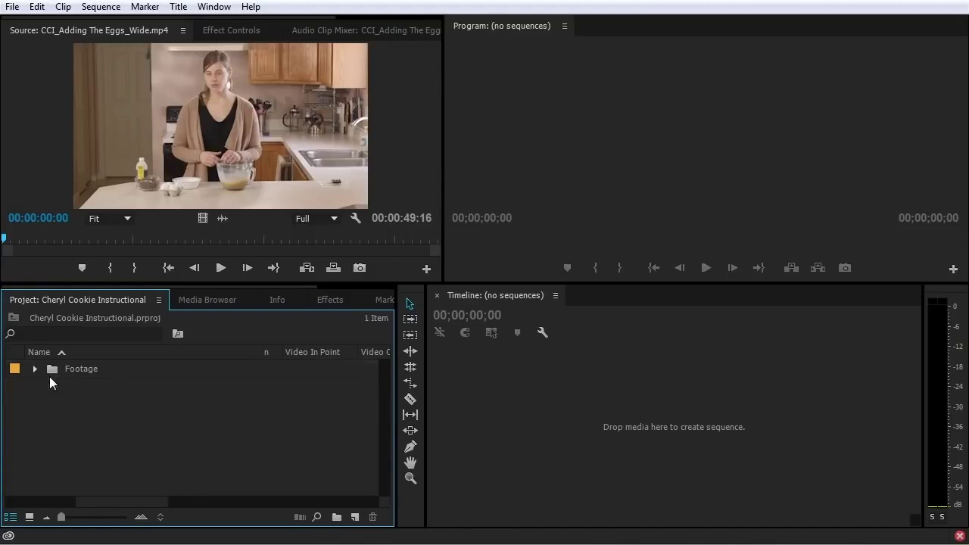
Step: Move Cheryl Cookie Instructional_Assets to top level and delete the Footage bin with its C100 bin
click(38, 374)
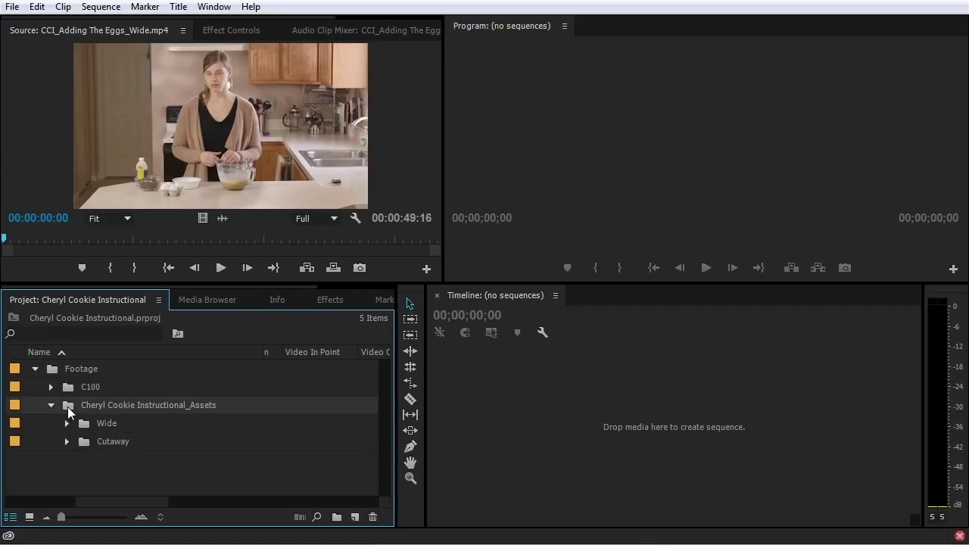
drag(51, 480, 53, 477)
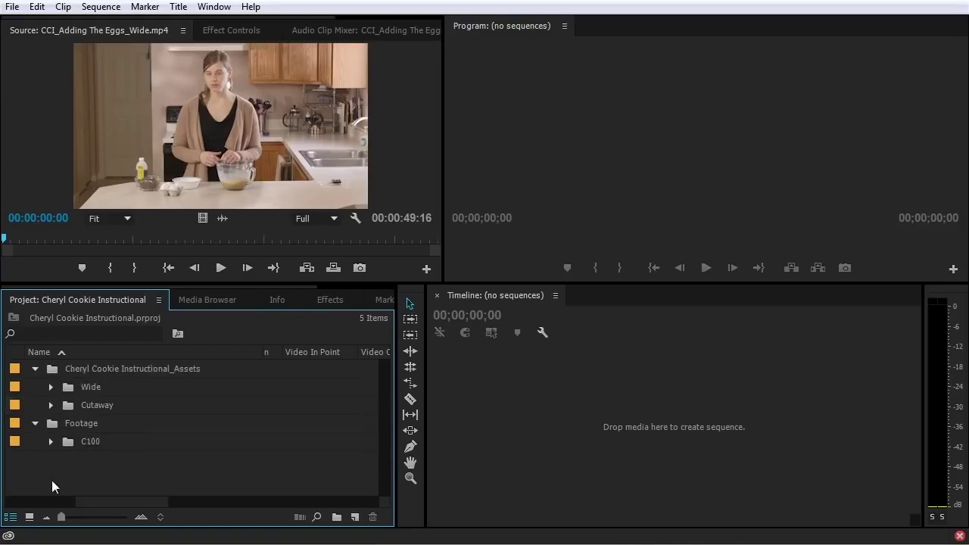
click(51, 424)
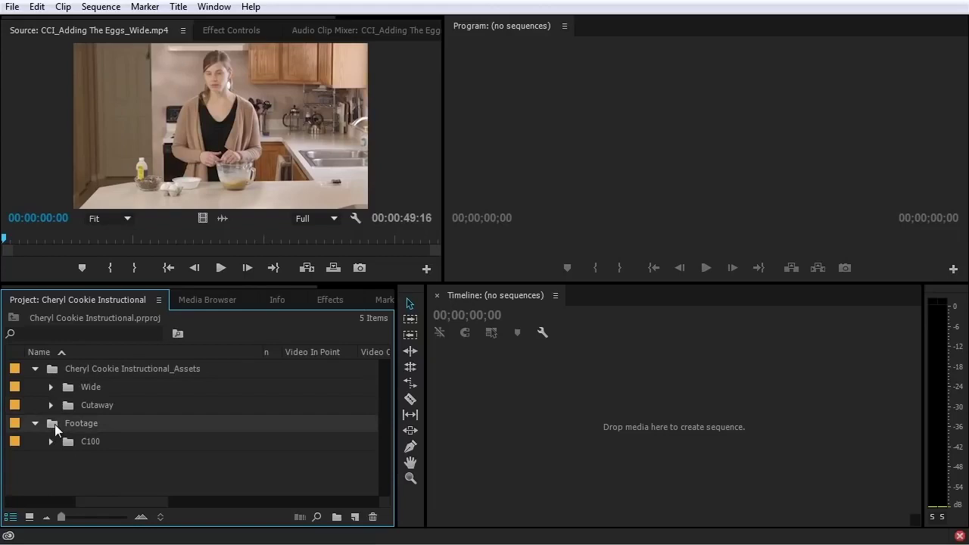
key(Delete)
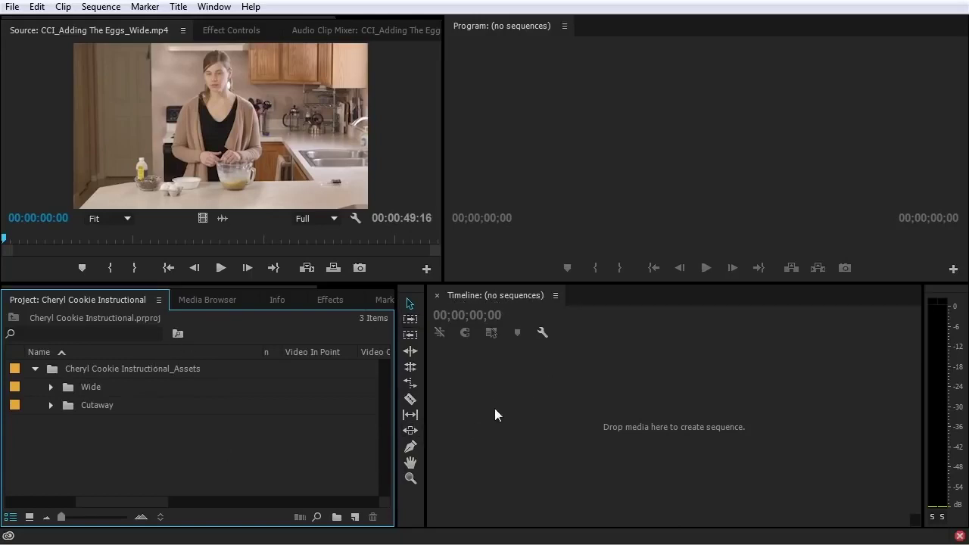
click(571, 389)
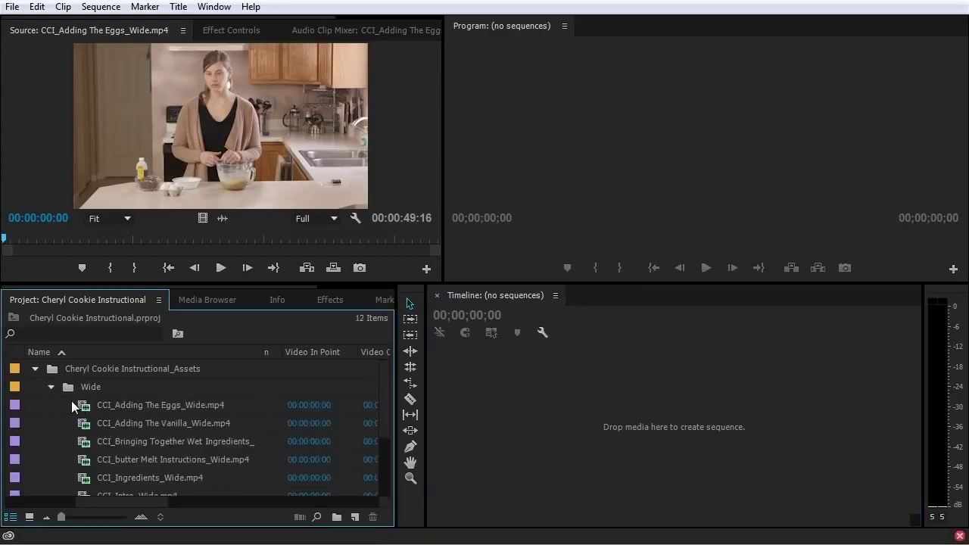
scroll(87, 401, down, 2)
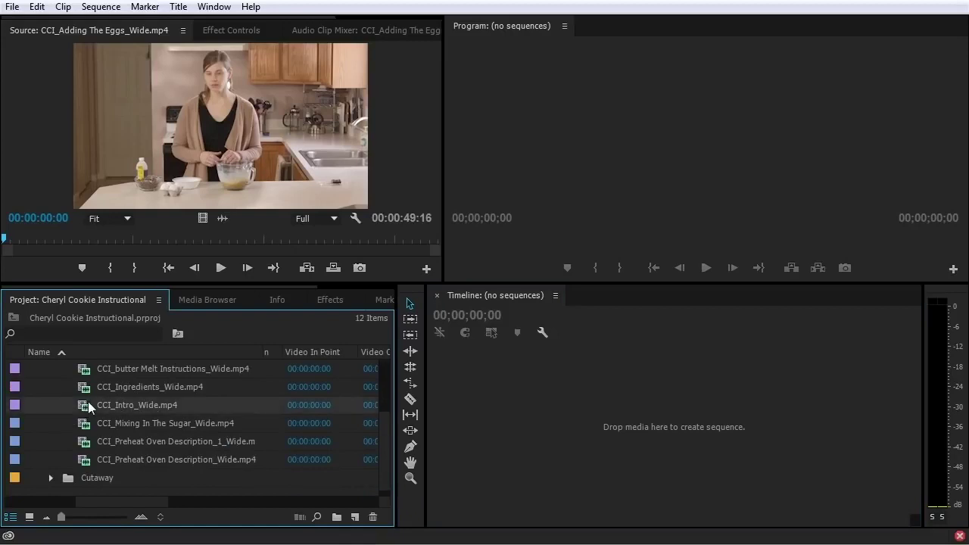
Step: Create a matching CCI_Intro_Wide sequence by dropping CCI_Intro_Wide.mp4 onto New Item
drag(87, 406, 675, 425)
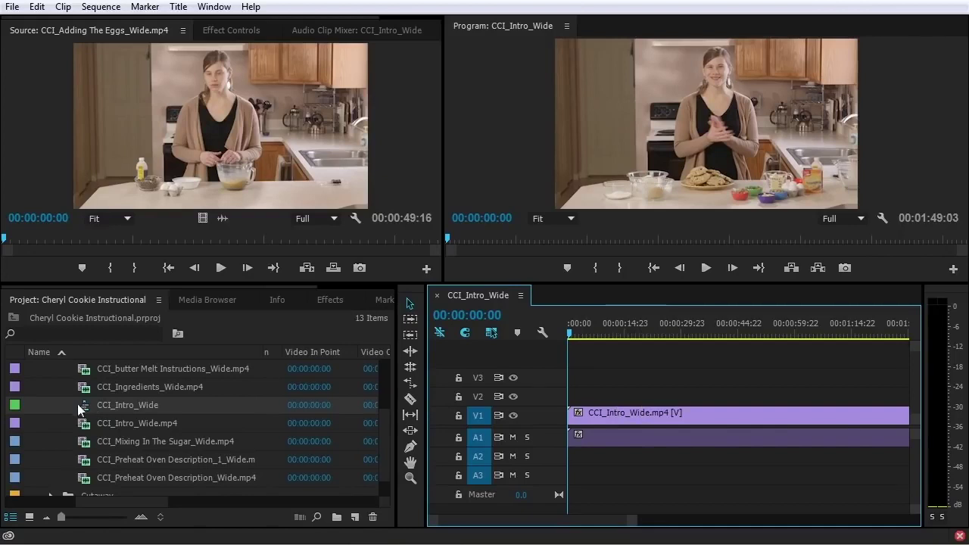
mouse_move(82, 405)
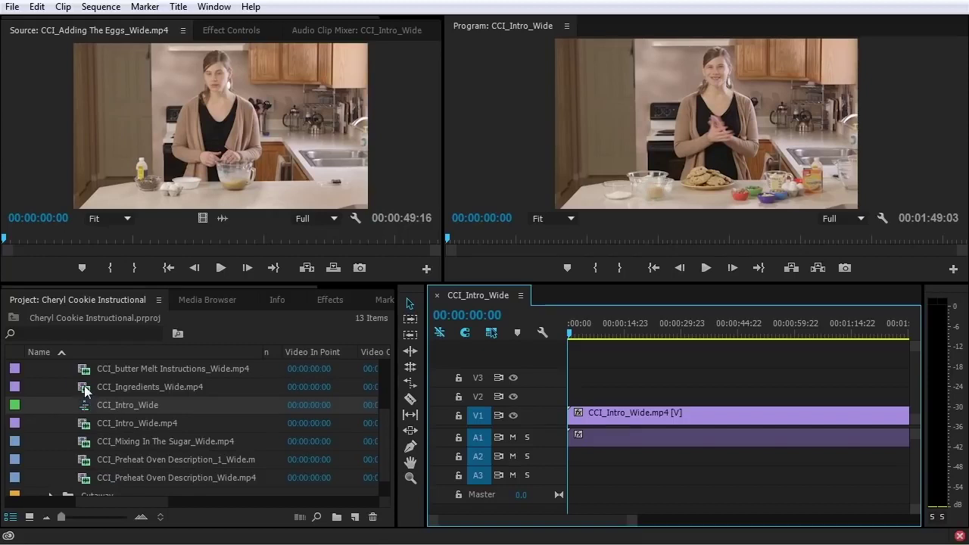
click(126, 386)
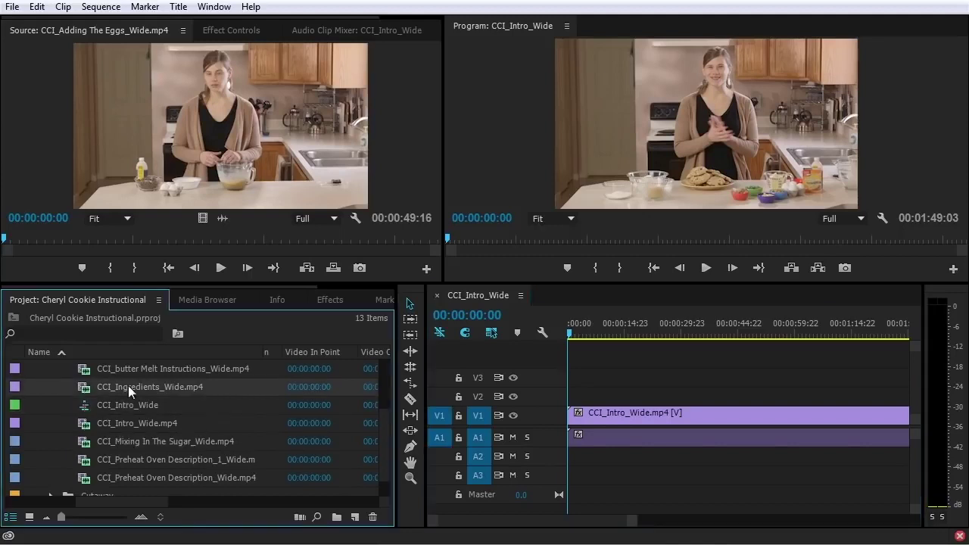
click(203, 388)
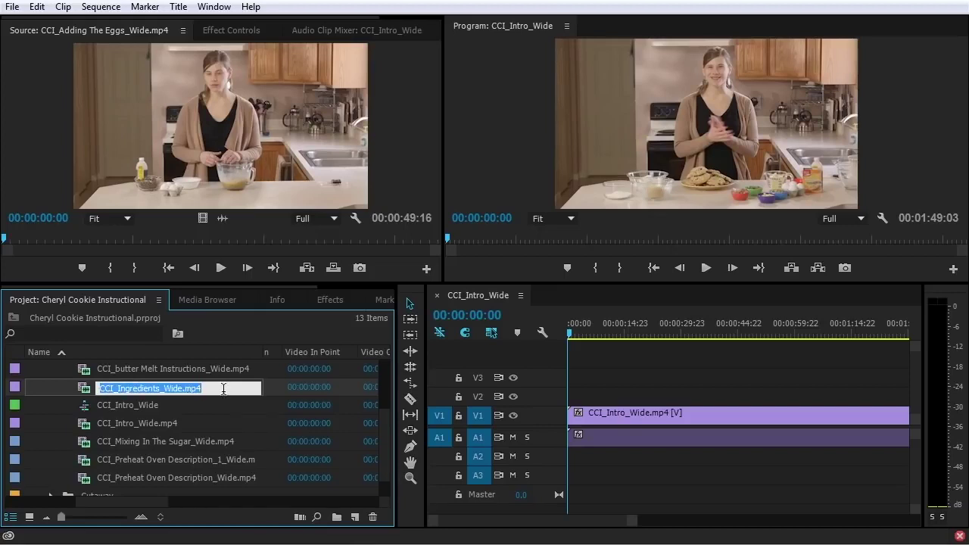
click(87, 392)
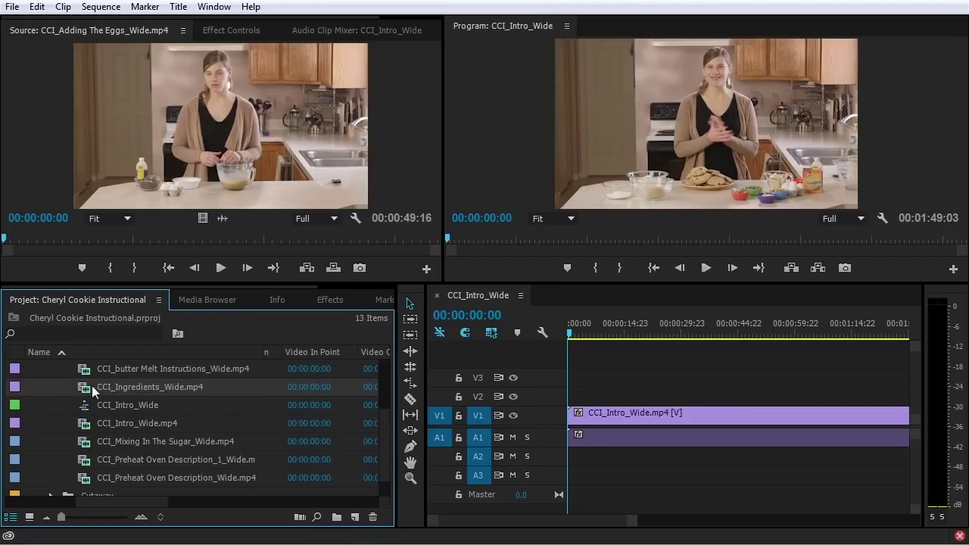
Step: Zoom out the timeline and select the CCI_Intro_Wide.mp4 clip in the sequence
click(553, 366)
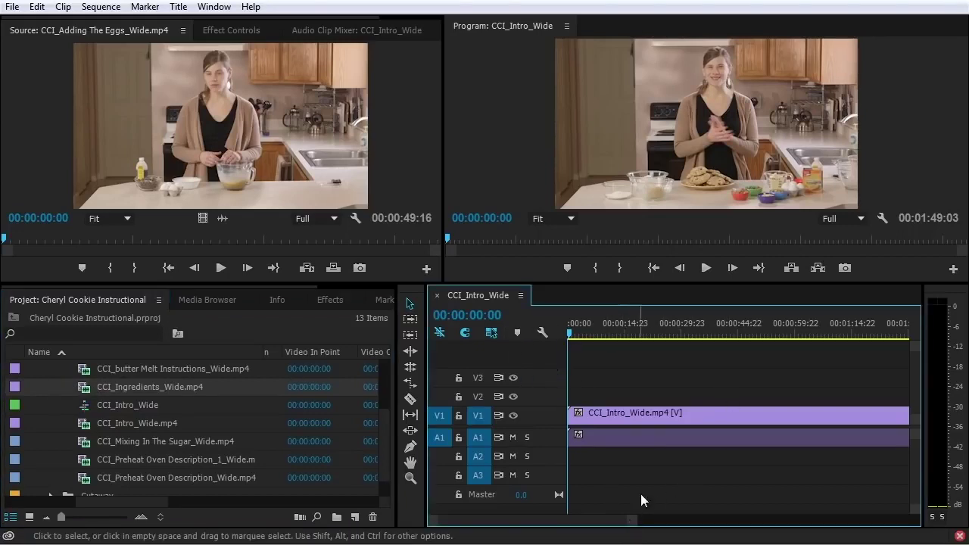
drag(627, 522, 762, 521)
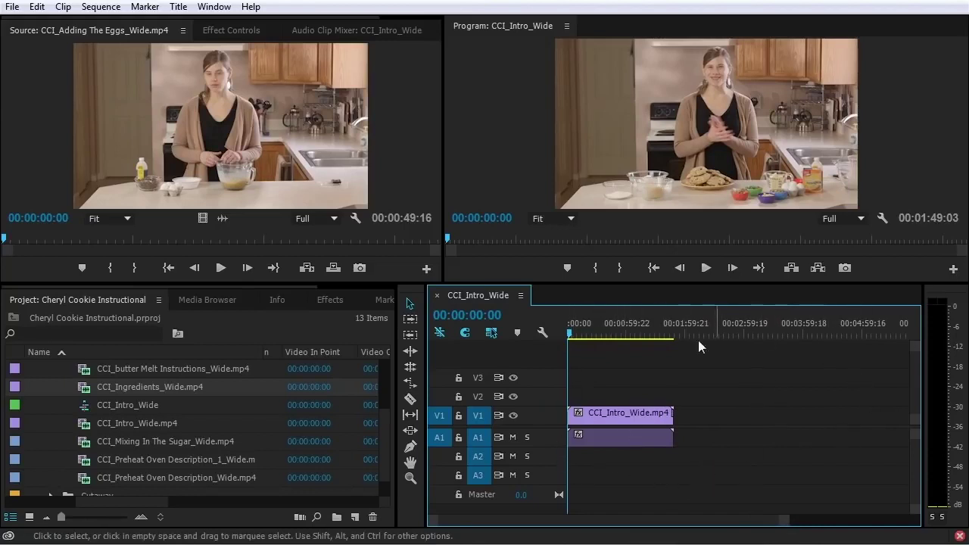
click(636, 410)
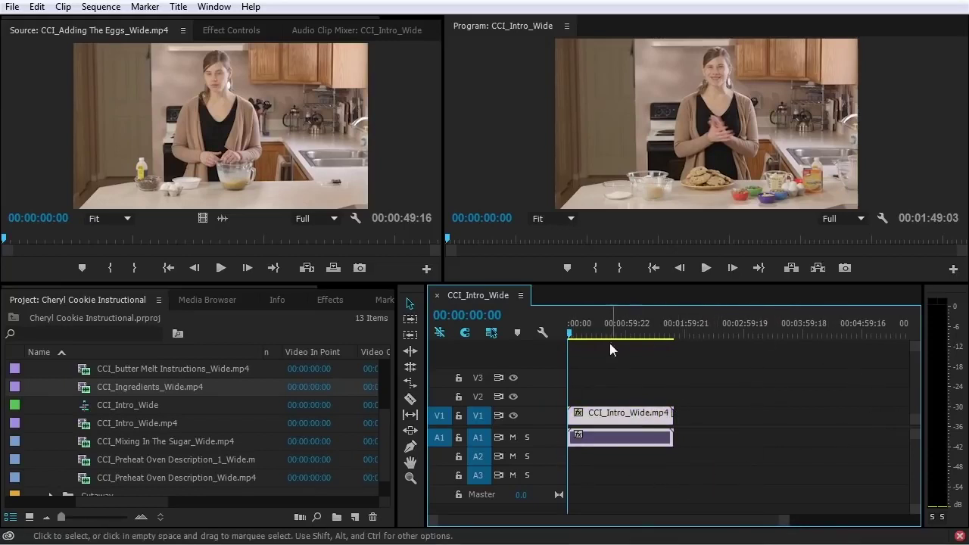
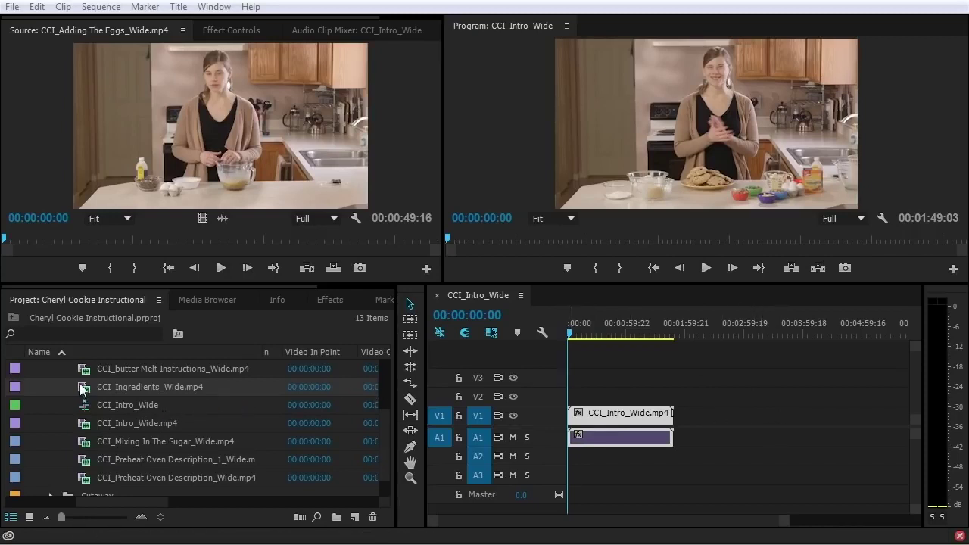
Step: Build a CCI_Mixing In The Sugar_Wide sequence from its clip, then collapse the Wide bin
scroll(83, 388, down, 1)
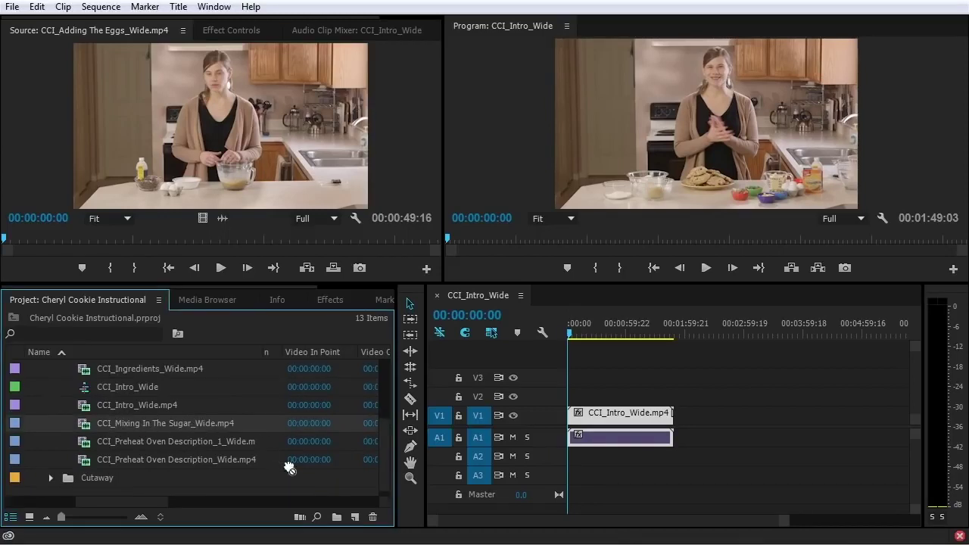
drag(356, 518, 356, 519)
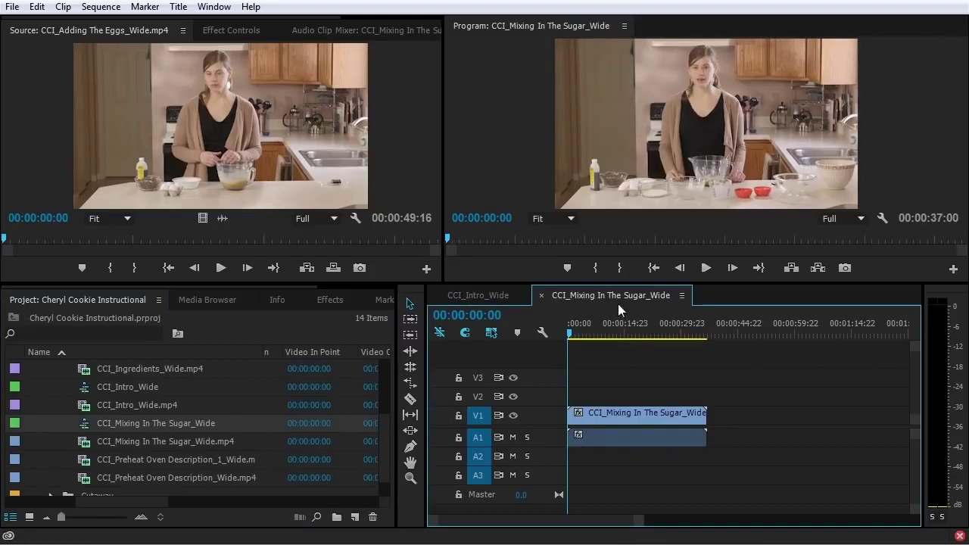
scroll(30, 424, up, 3)
click(50, 387)
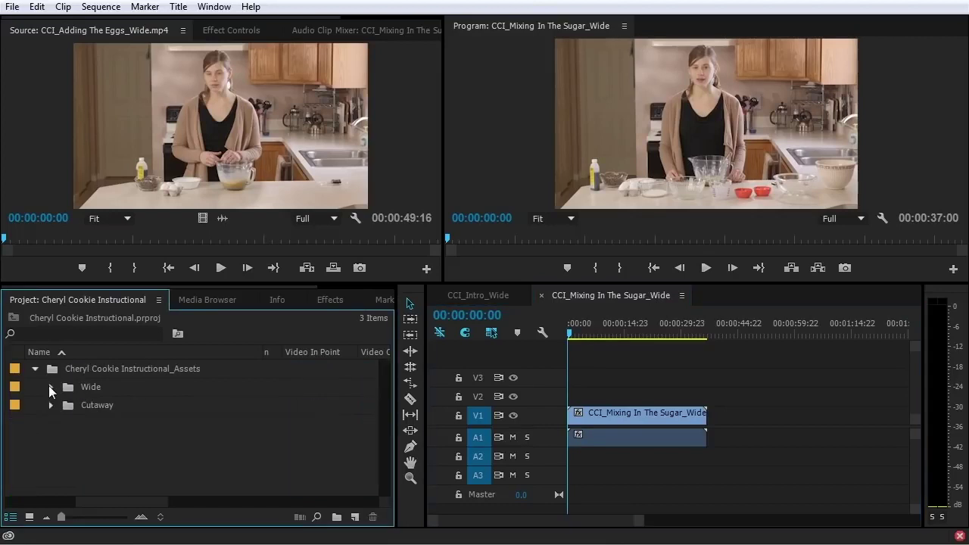
right_click(171, 436)
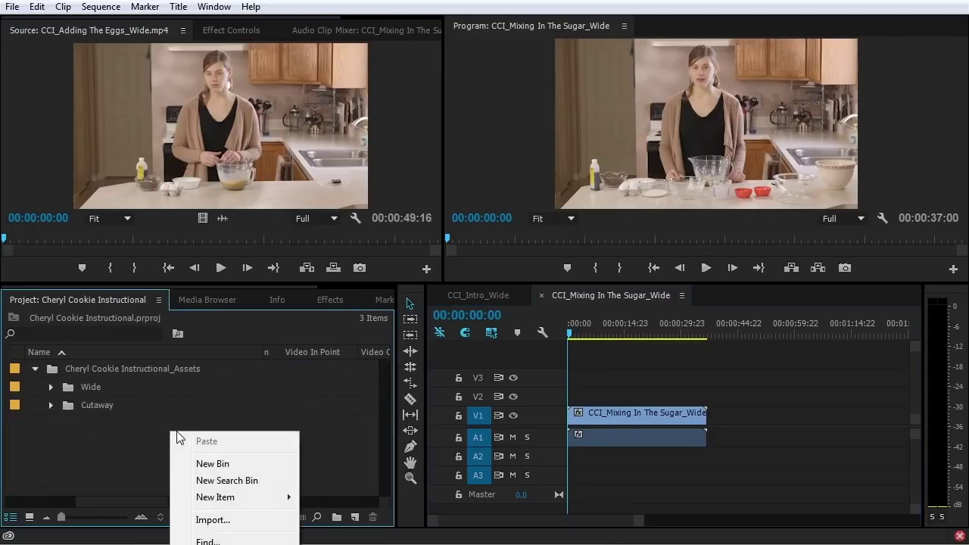
mouse_move(242, 497)
click(367, 497)
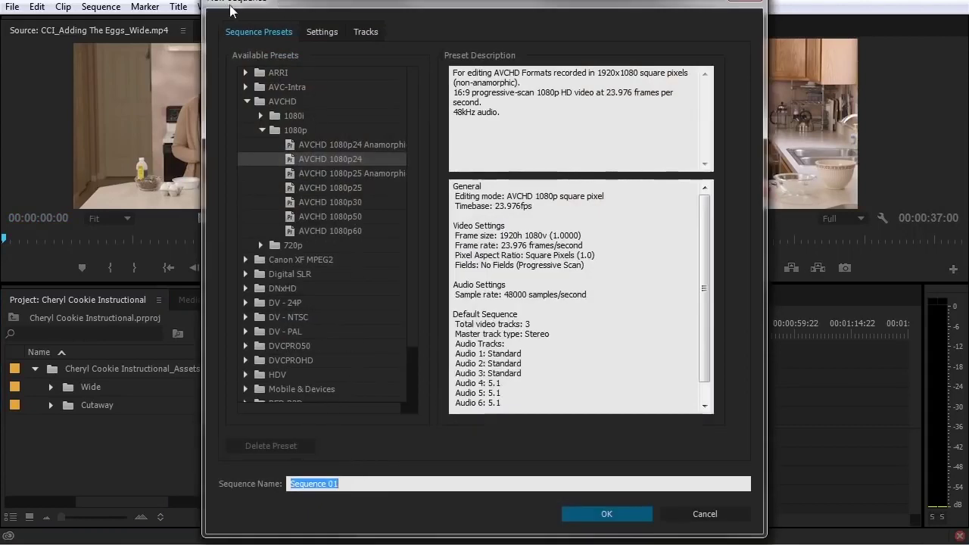
click(717, 513)
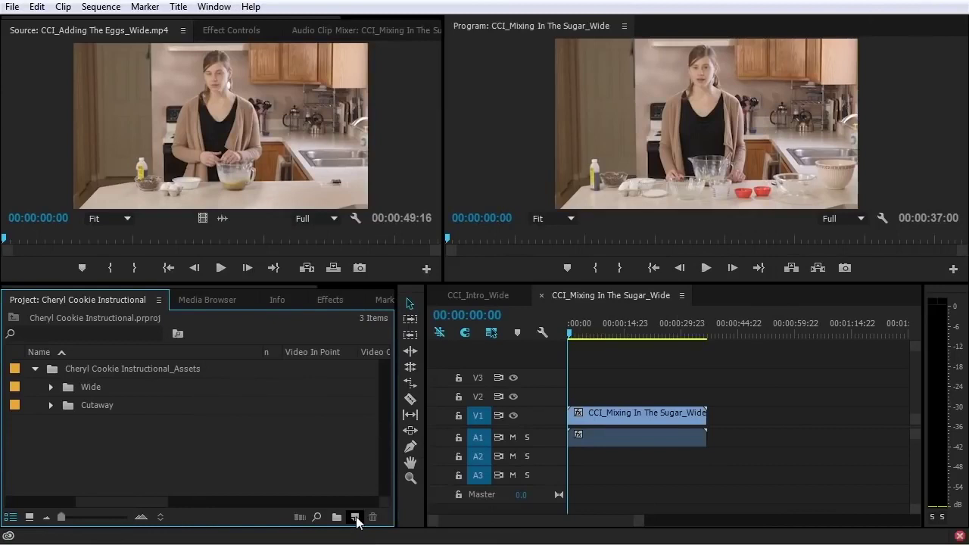
click(356, 517)
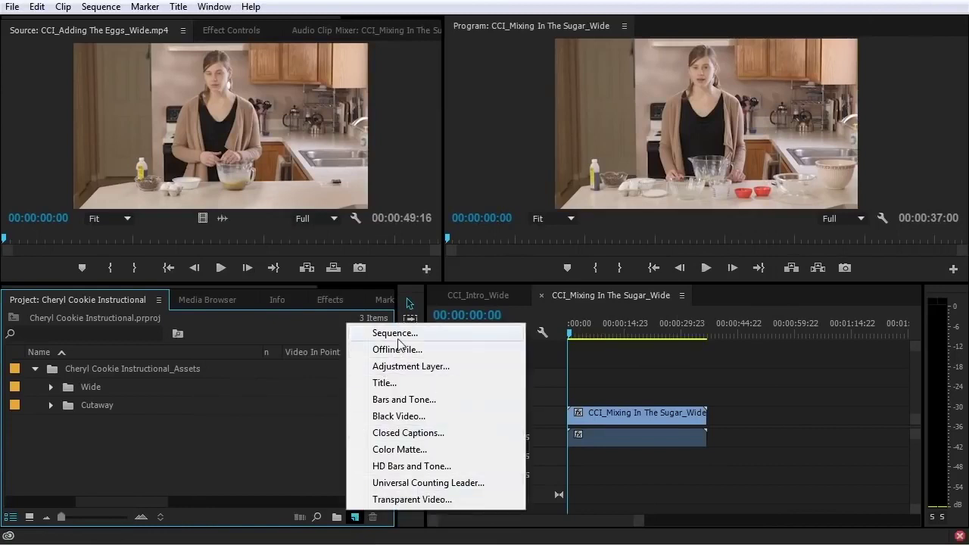
click(397, 334)
click(727, 522)
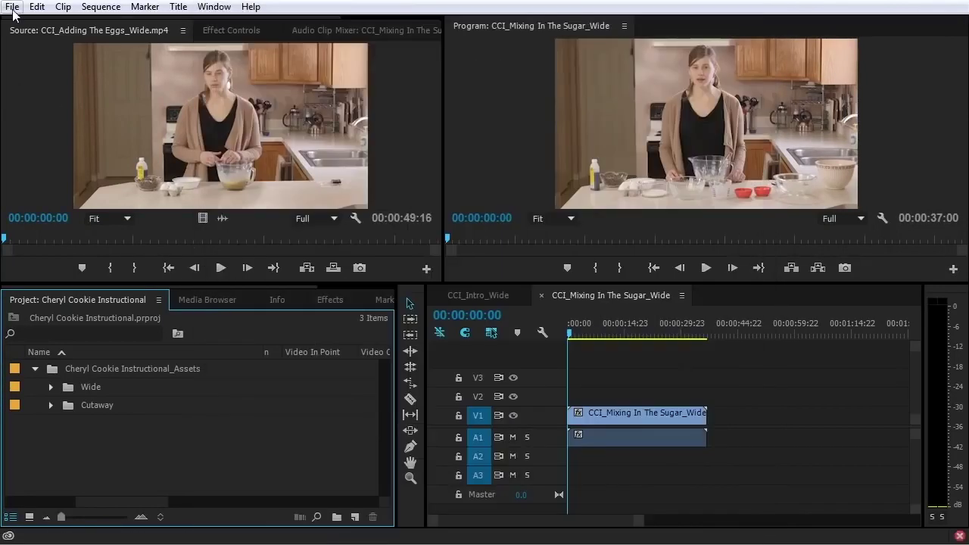
click(12, 7)
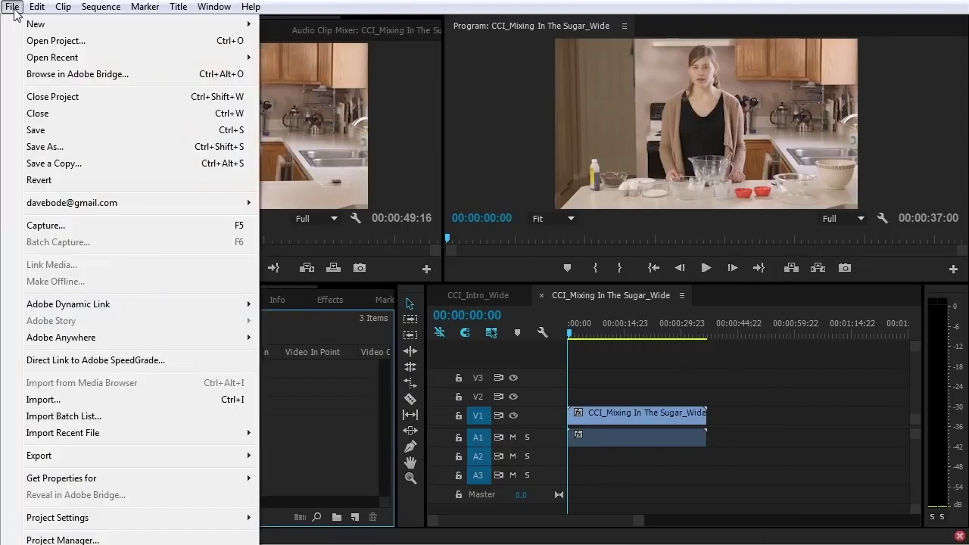
mouse_move(38, 24)
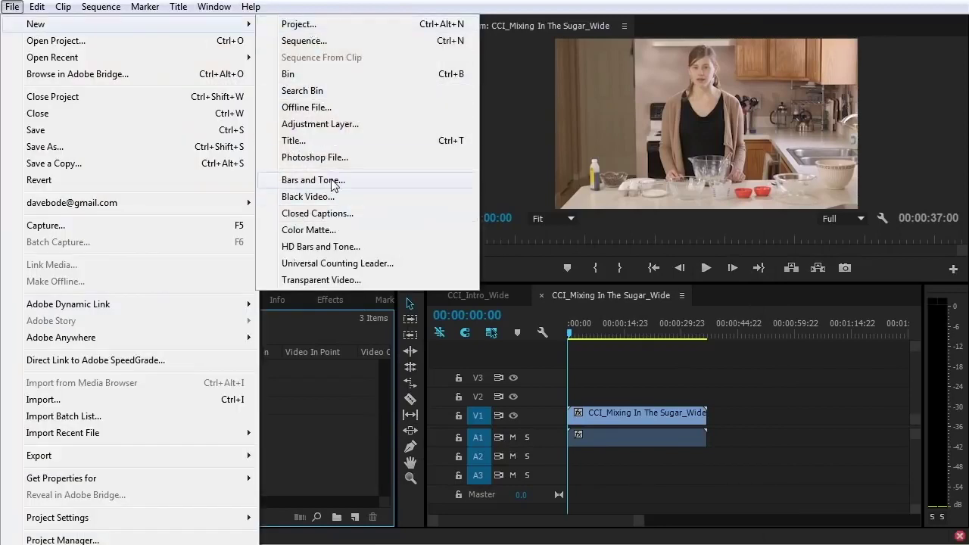
click(353, 41)
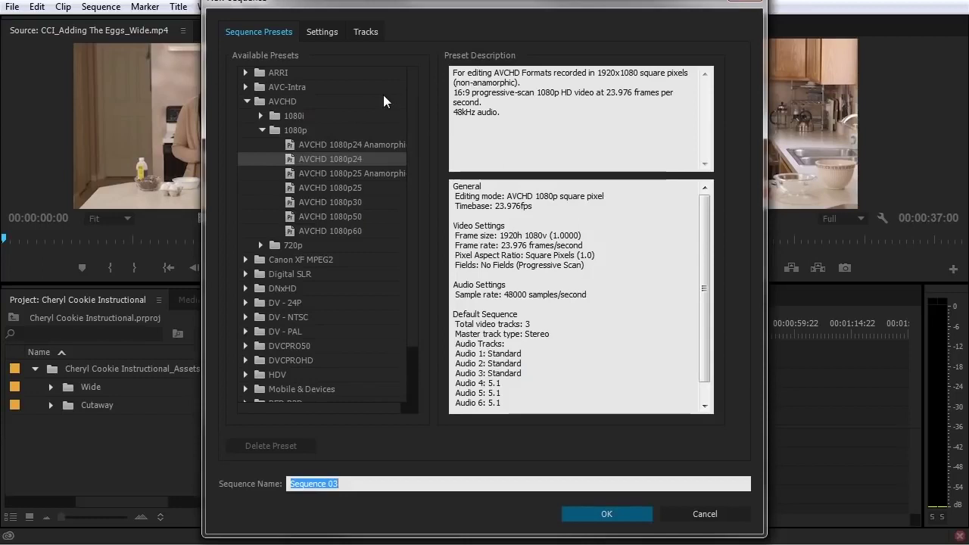
mouse_move(415, 78)
mouse_down()
mouse_move(421, 201)
mouse_move(421, 77)
mouse_up()
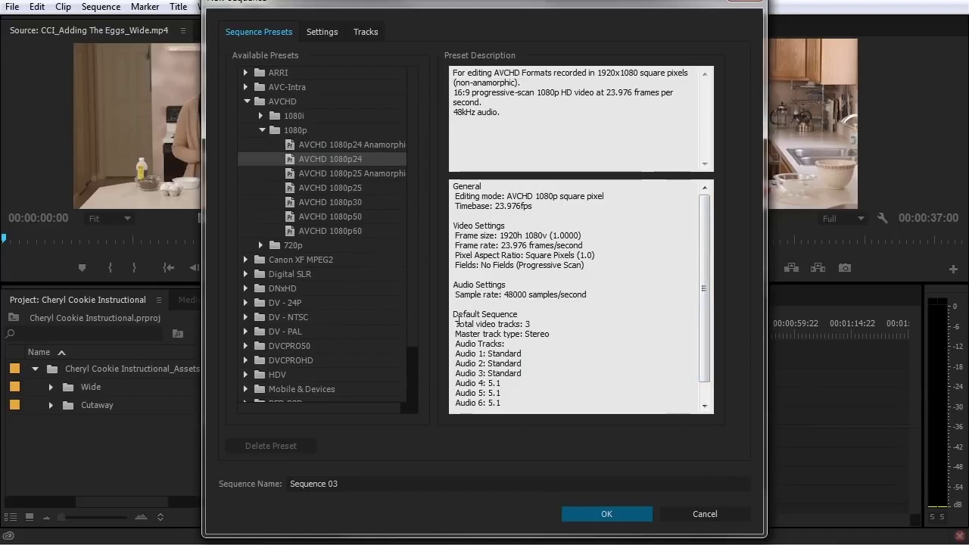
drag(458, 344, 538, 379)
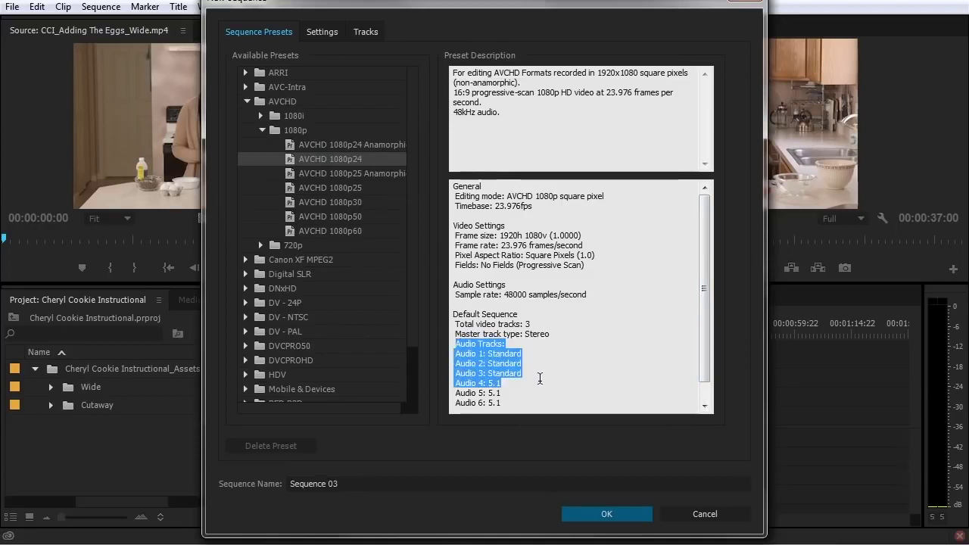
click(541, 392)
drag(456, 350, 538, 376)
drag(456, 380, 524, 402)
scroll(568, 390, down, 1)
scroll(568, 390, up, 1)
click(560, 385)
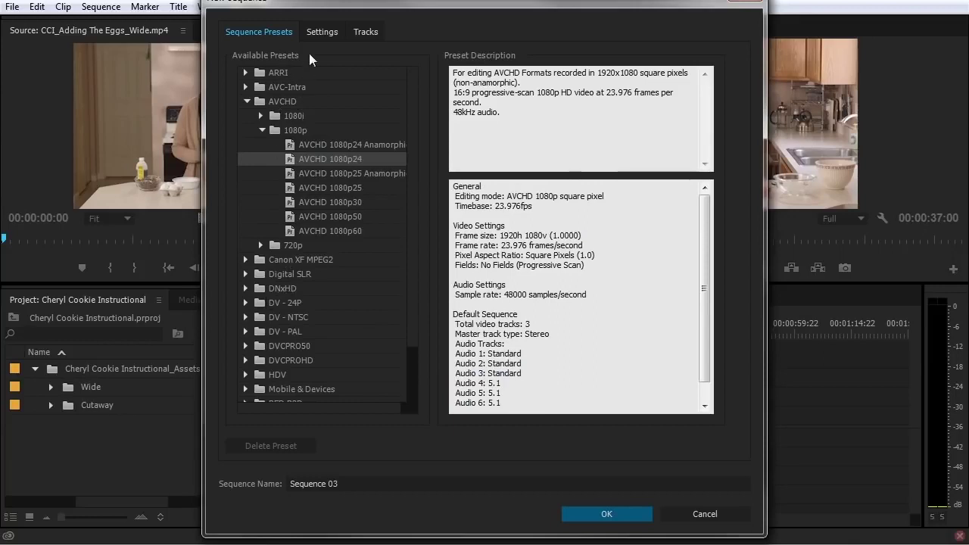
click(318, 34)
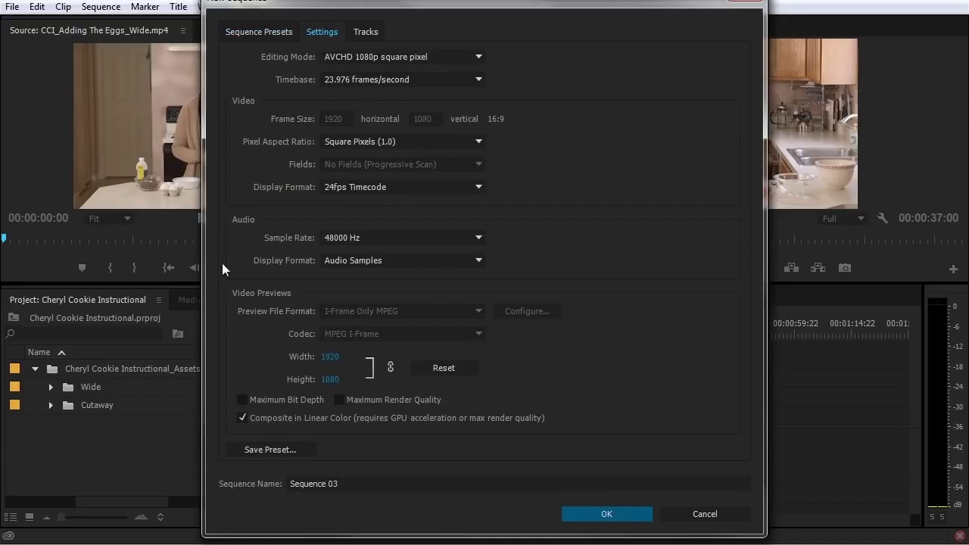
click(363, 34)
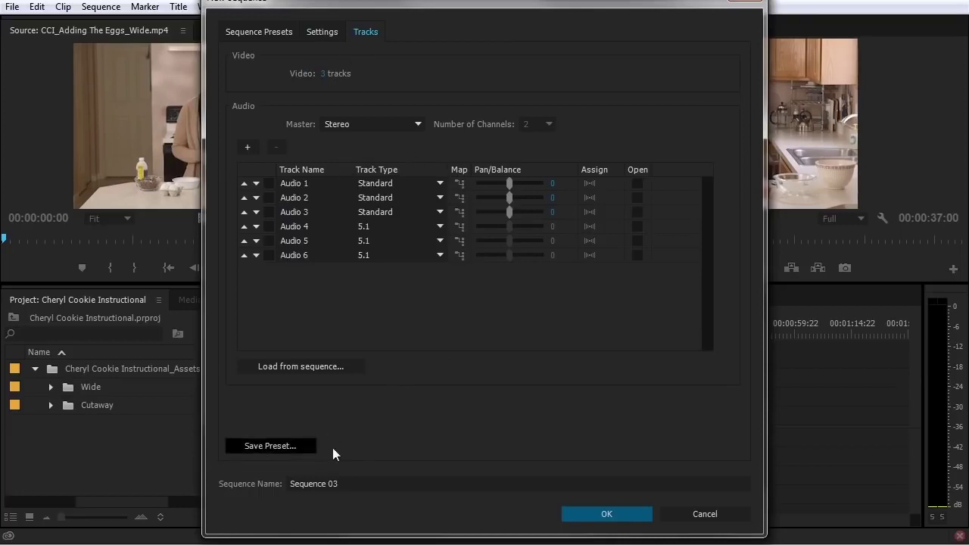
click(704, 514)
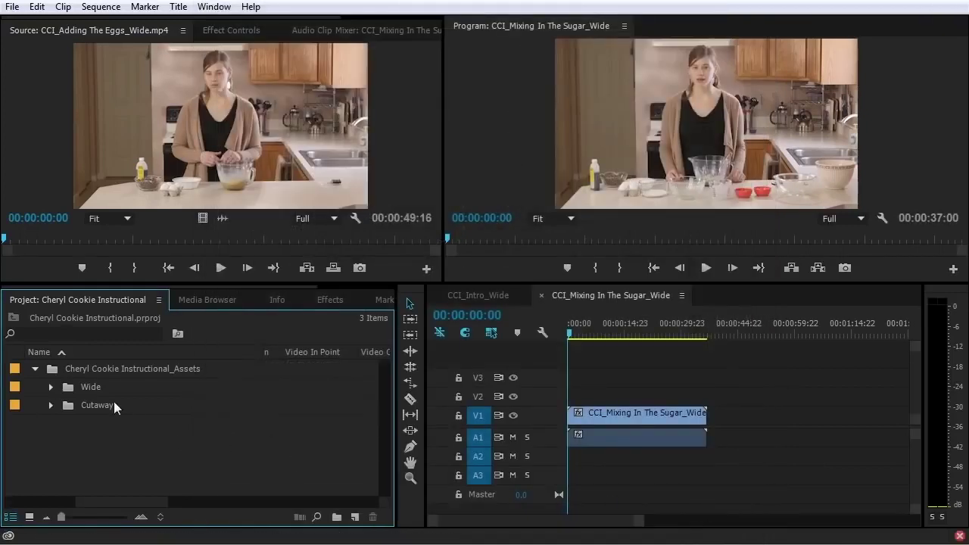
Step: Expand the Wide bin and accept the sequence settings unchanged (ARRI Cinema, 23.976 fps, 1920×1080, 48000 Hz)
click(51, 387)
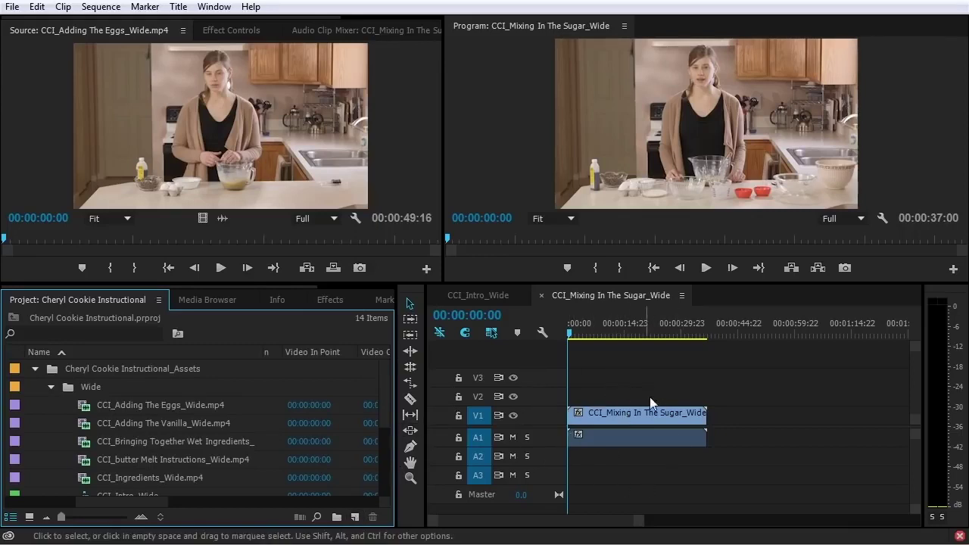
click(638, 372)
click(101, 7)
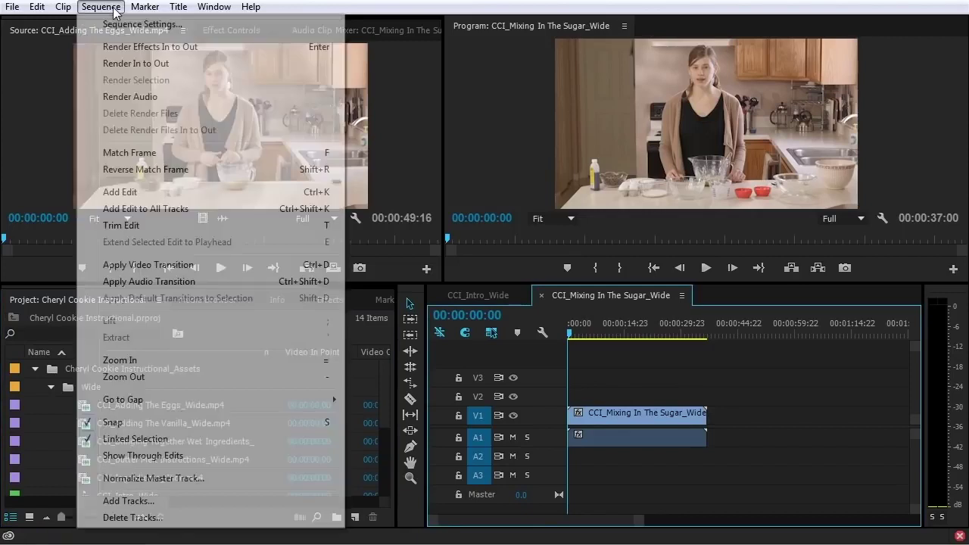
click(125, 23)
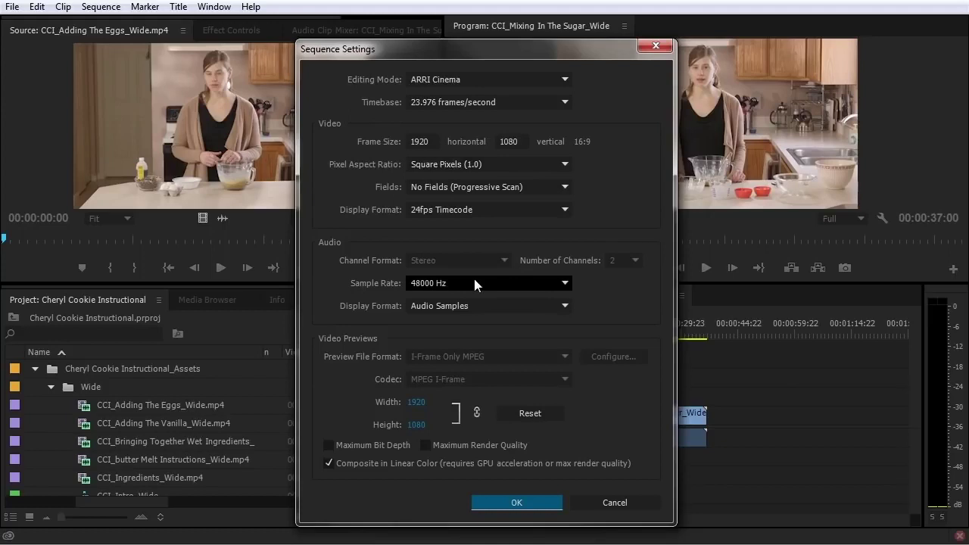
click(512, 503)
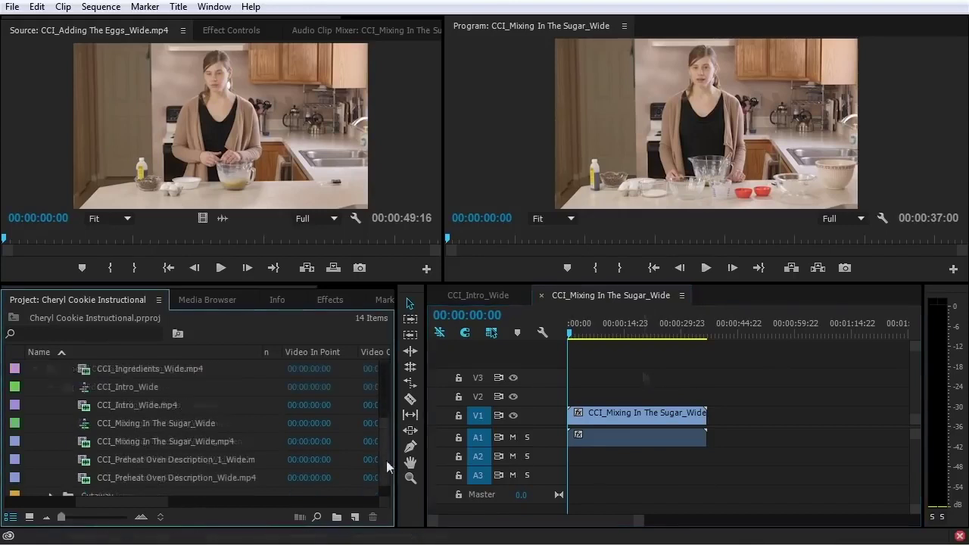
Step: Delete the CCI_Mixing In The Sugar_Wide sequence and move CCI_Intro_Wide to the project's top level
click(92, 425)
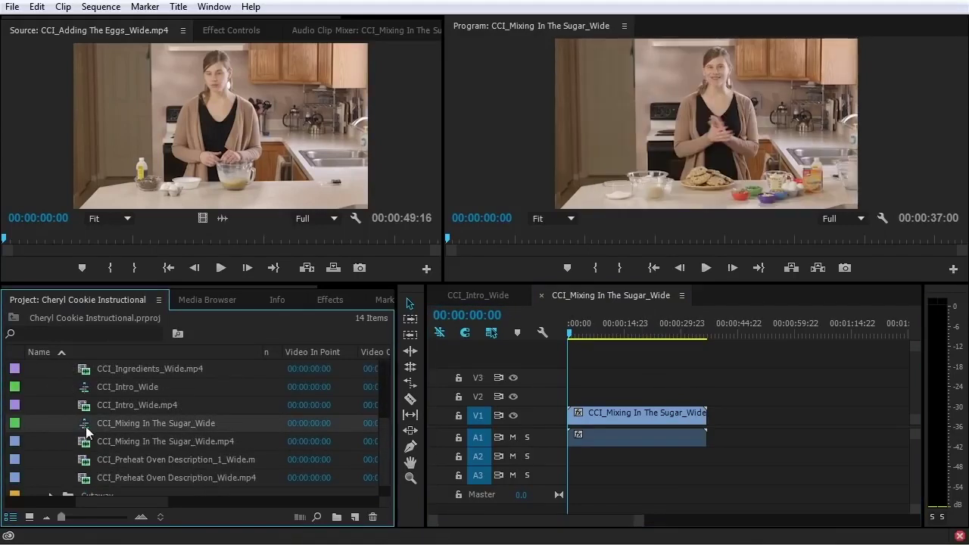
key(Delete)
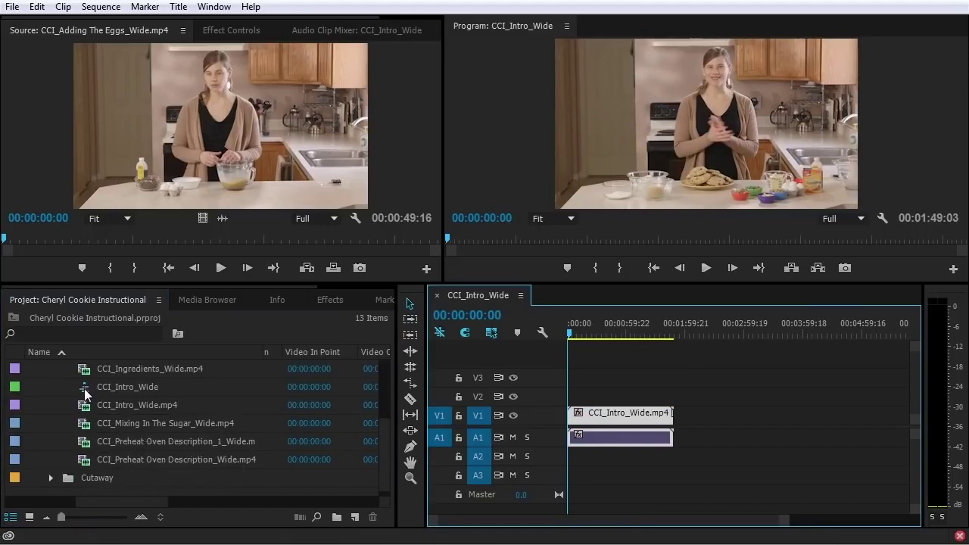
click(85, 393)
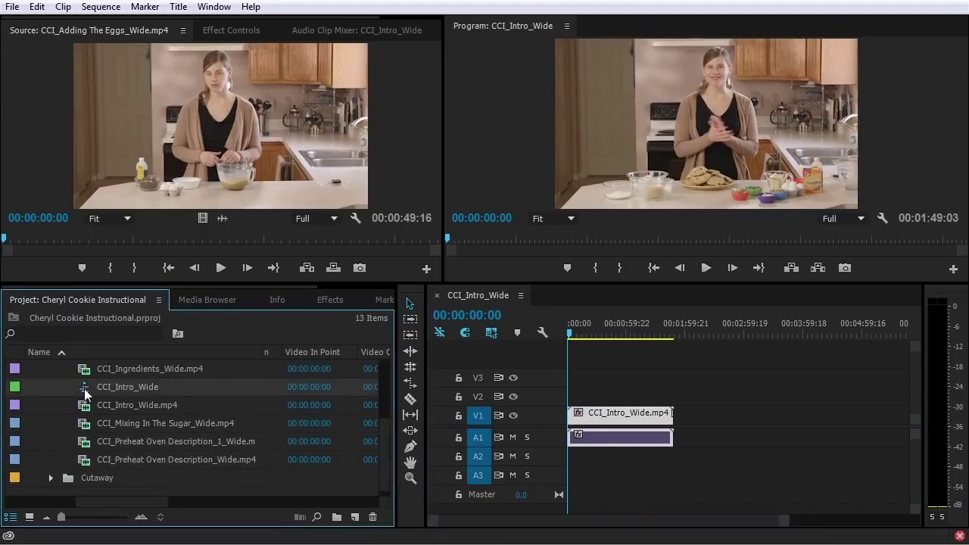
drag(86, 393, 68, 478)
Step: Collapse the assets folder and put CCI_Intro_Wide into a new bin named 'Sequence'
scroll(72, 409, up, 3)
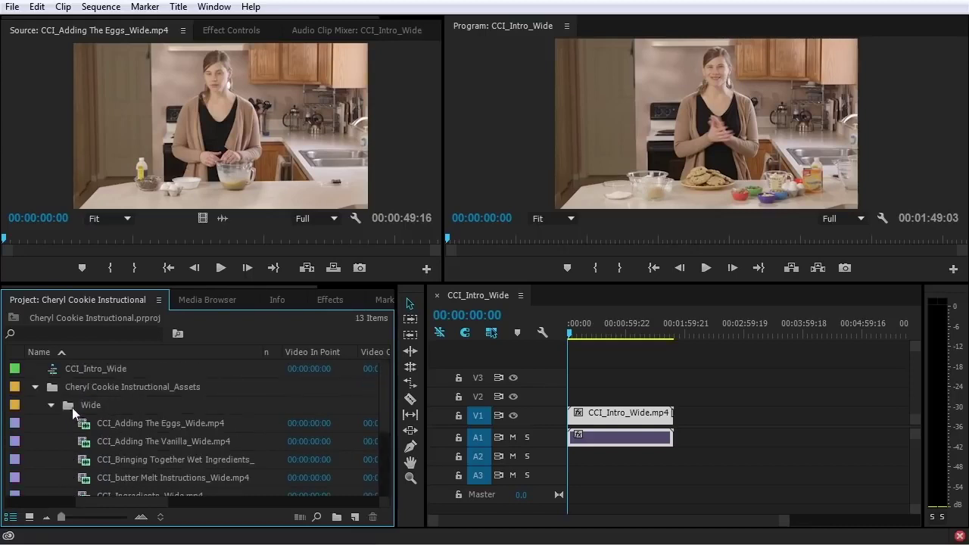
click(36, 388)
click(69, 369)
click(336, 517)
text(Sequence)
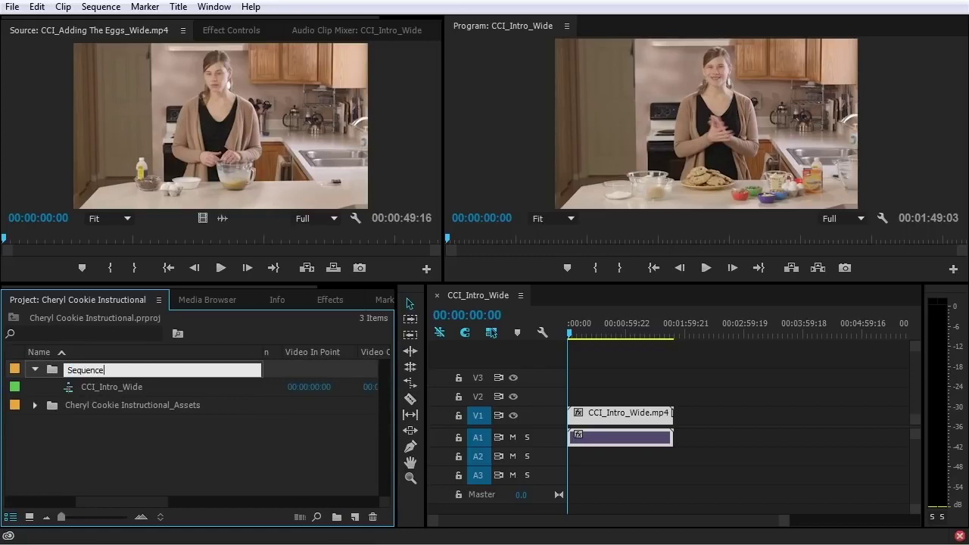
key(Return)
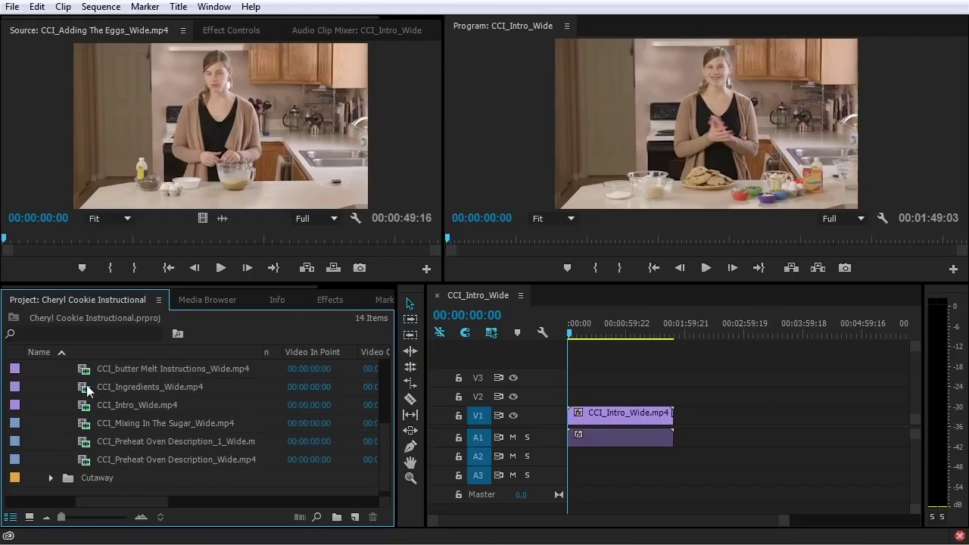
Step: Add the Adding The Eggs and Adding The Vanilla clips, then the wet ingredients clip at 00:03:39:08
scroll(89, 390, up, 2)
drag(87, 390, 696, 421)
drag(161, 405, 746, 402)
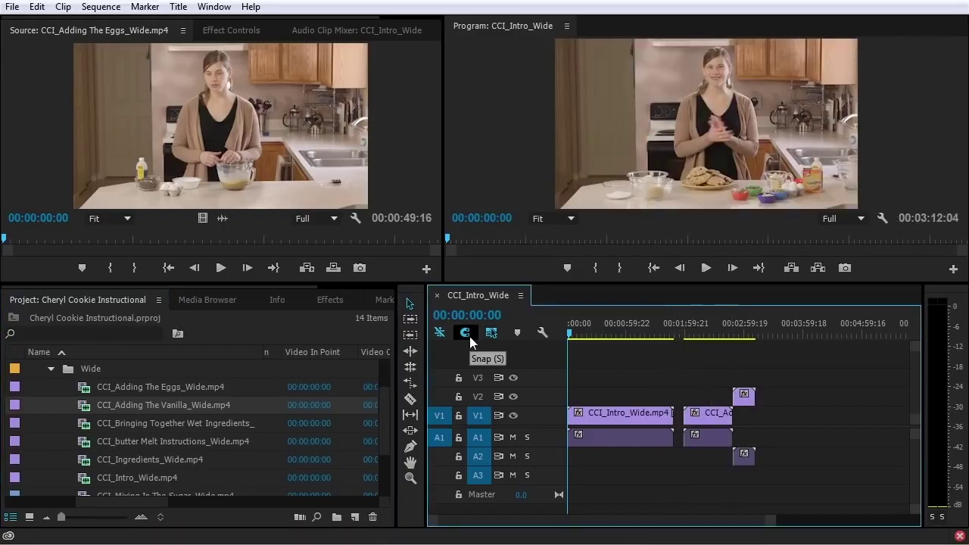
click(782, 327)
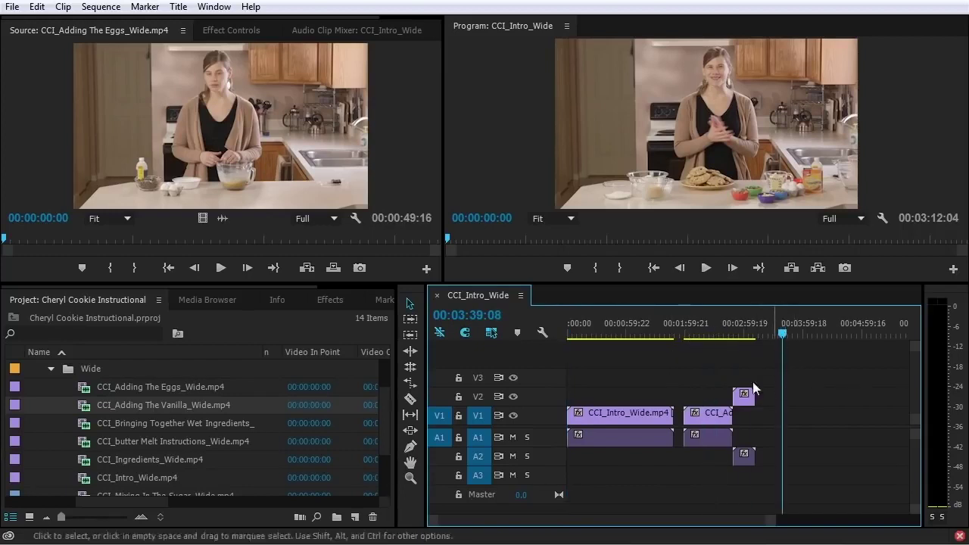
drag(85, 425, 781, 421)
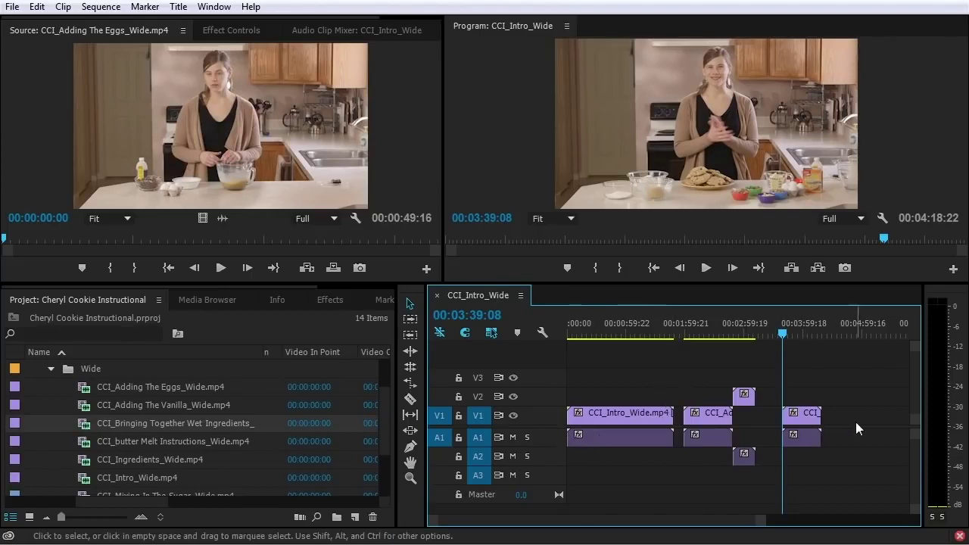
Step: Delete every clip after the intro, then place six project clips after it and undo that
drag(848, 373, 708, 477)
key(Delete)
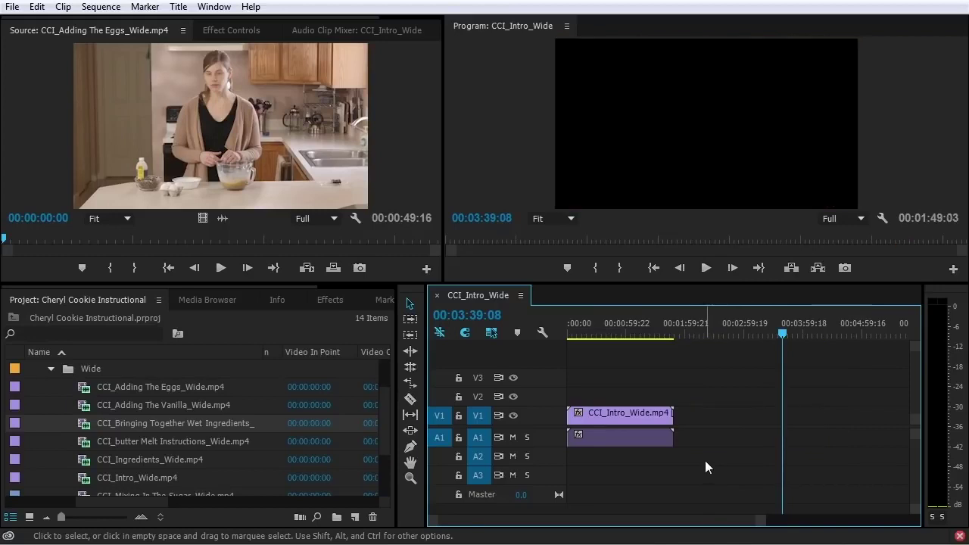
click(71, 385)
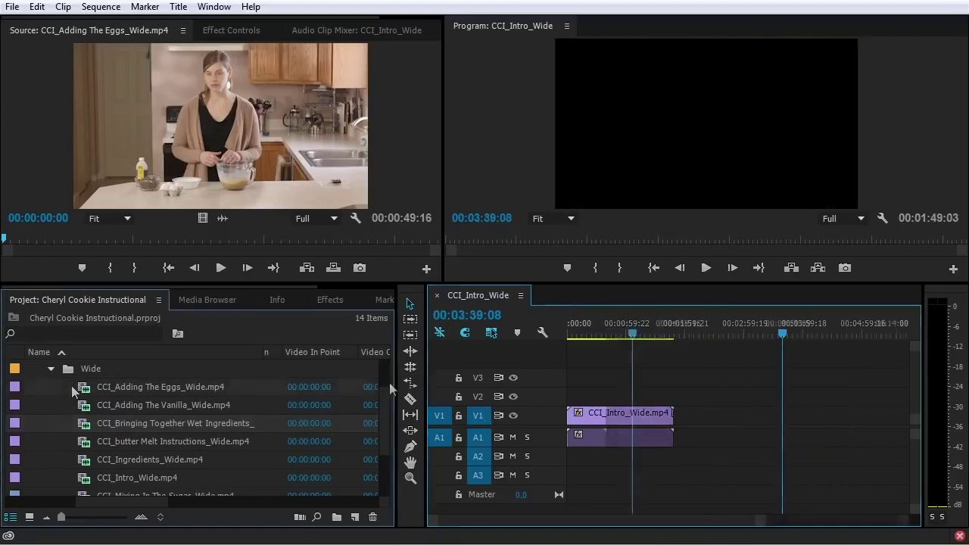
shift+click(86, 477)
drag(81, 389, 670, 426)
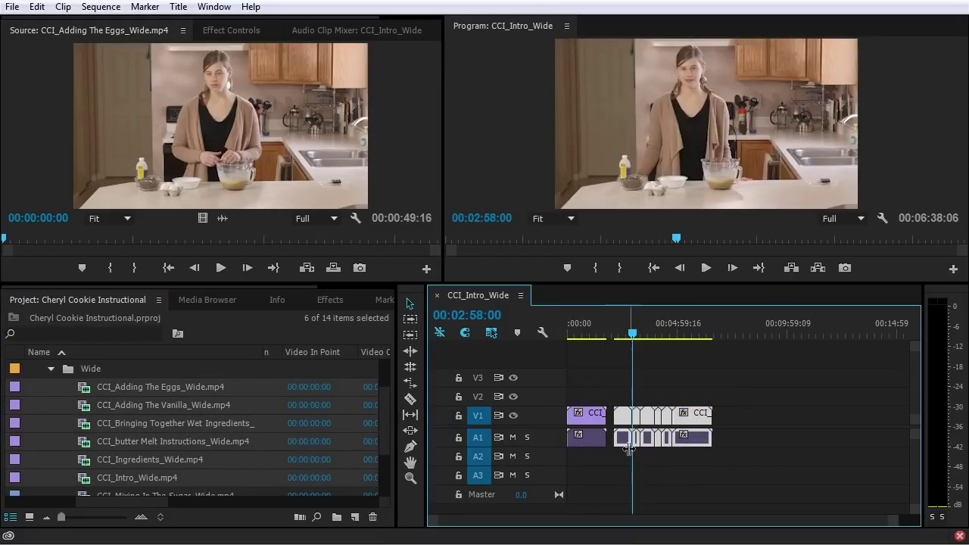
key(ctrl+z)
Step: Place Adding The Eggs, Bringing Together Wet Ingredients and CCI_Ingredients_Wide.mp4 on V1/A1, then remove them
click(61, 422)
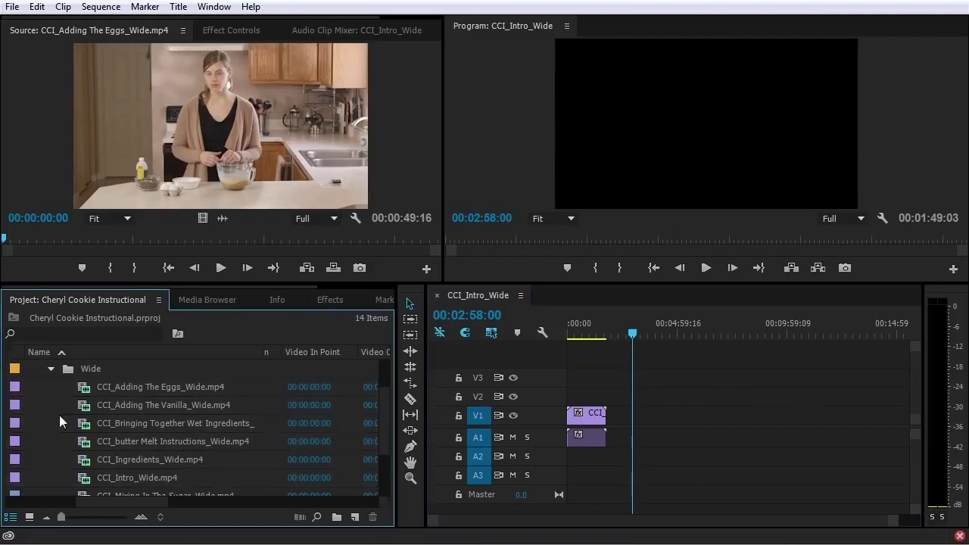
click(79, 392)
ctrl+click(88, 431)
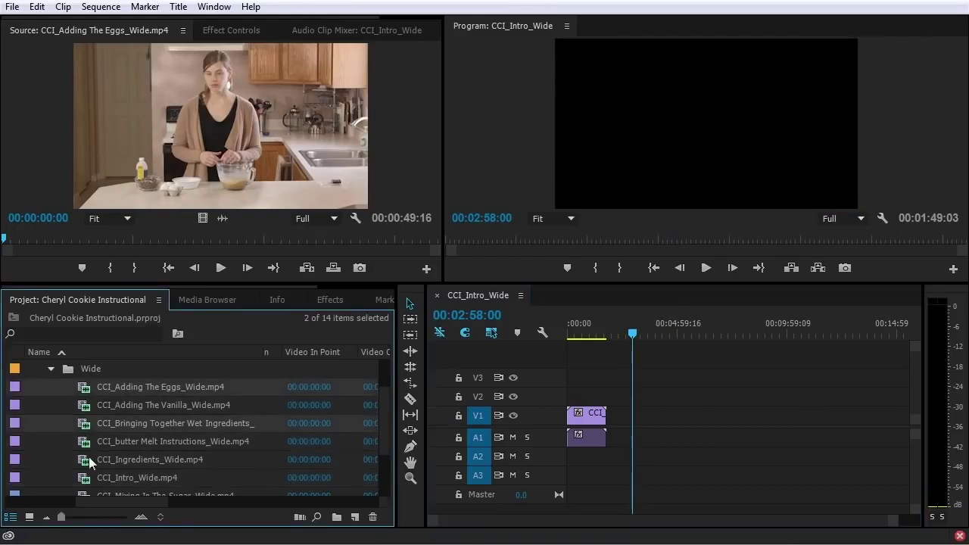
ctrl+click(90, 460)
drag(85, 459, 669, 444)
drag(709, 340, 644, 452)
key(Delete)
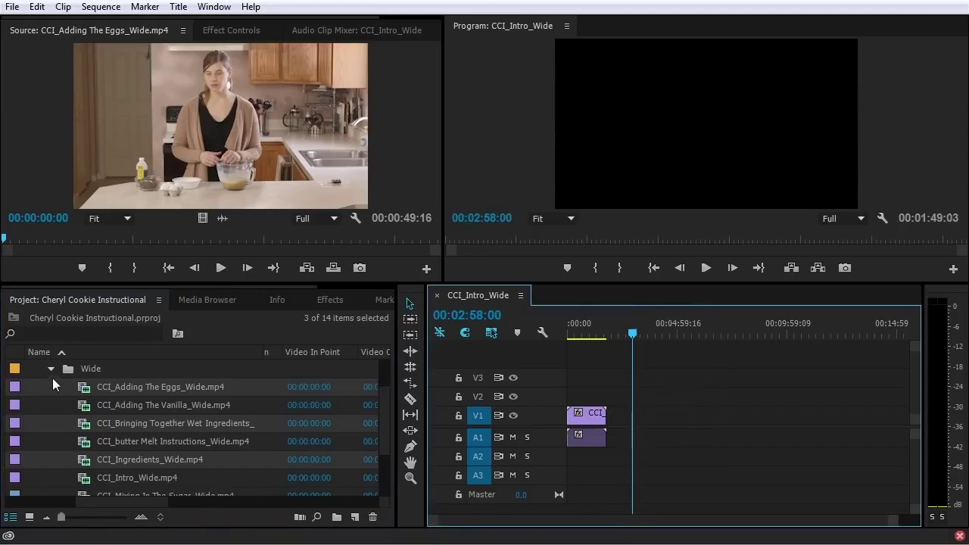
Step: Open the Cheryl Cookie Instructional_Assets bin and then the Wide bin within it
double_click(49, 378)
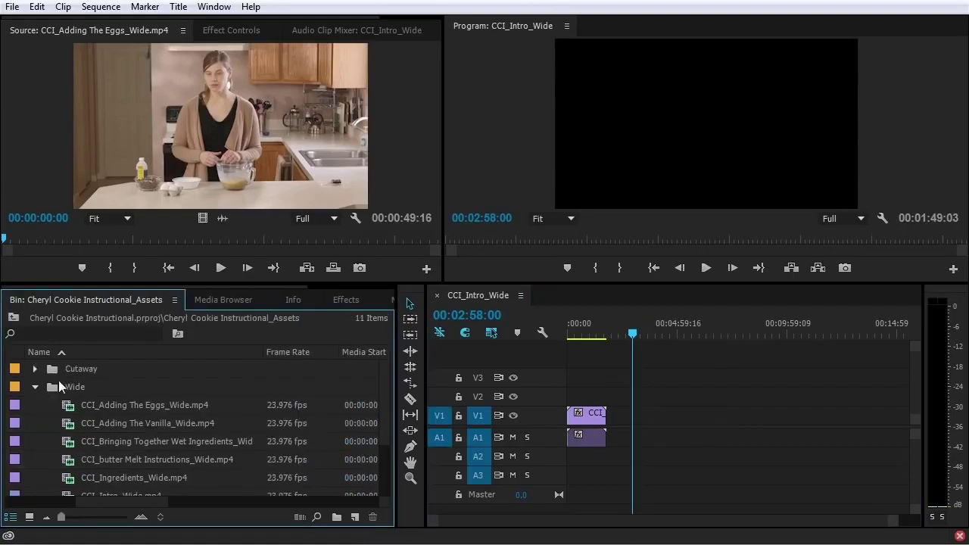
double_click(49, 387)
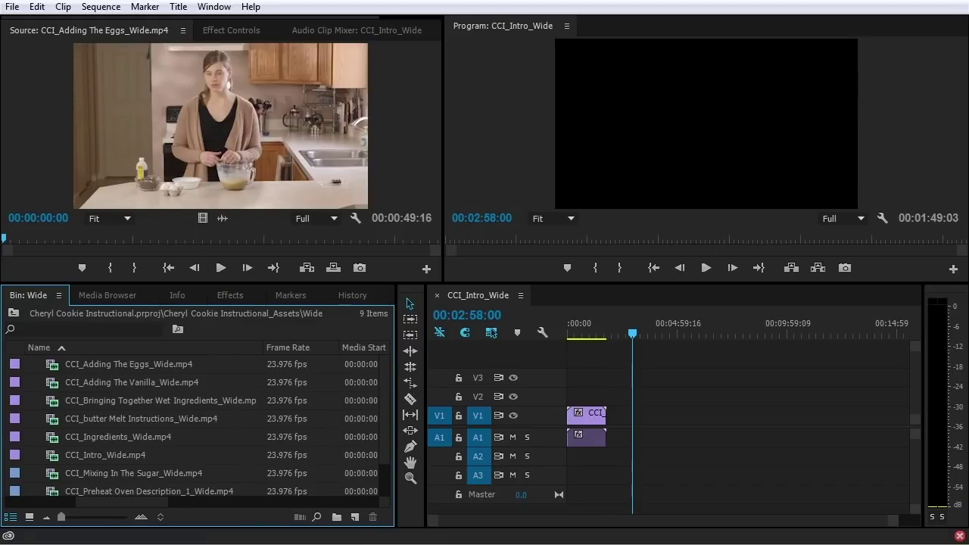
click(12, 313)
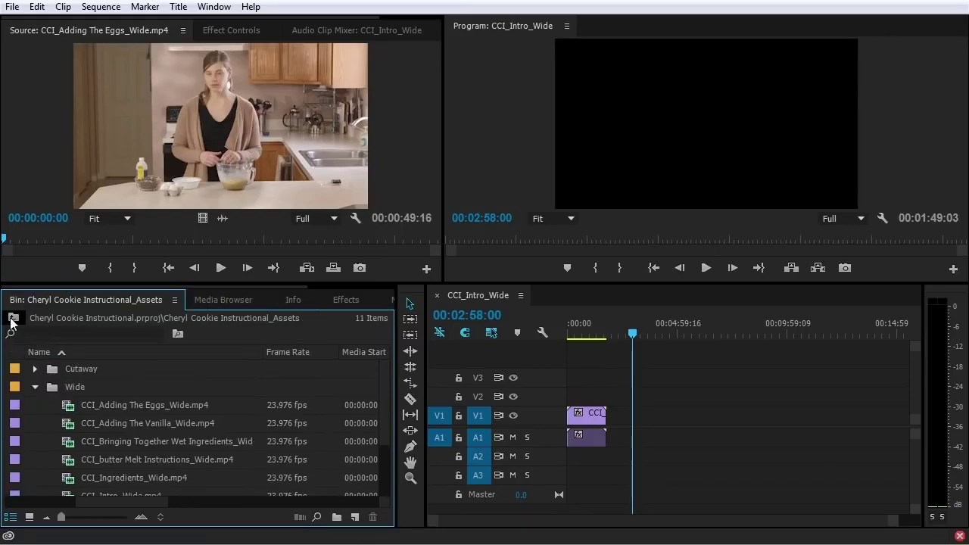
double_click(50, 389)
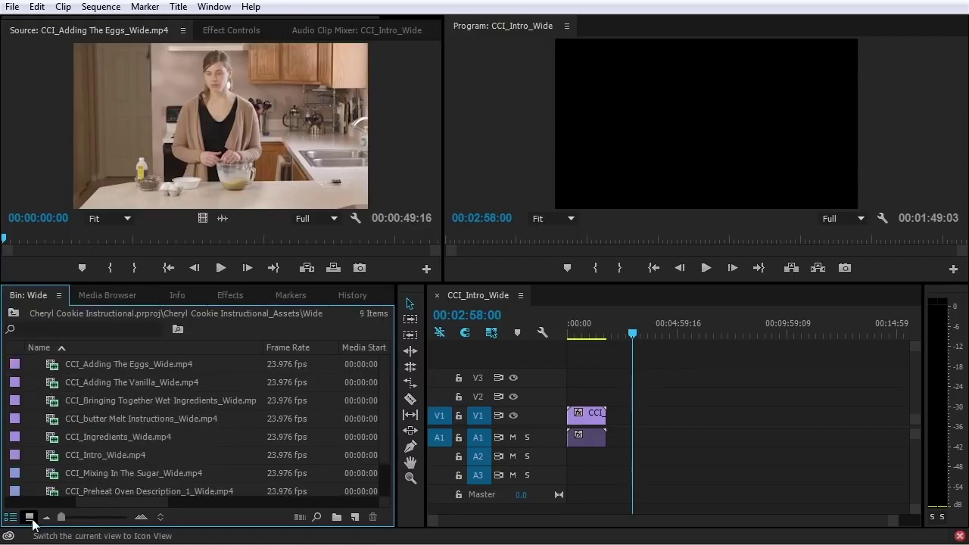
Step: Show the Wide clips as thumbnails in an enlarged panel and move CCI_Intro_Wide to the first position
click(30, 517)
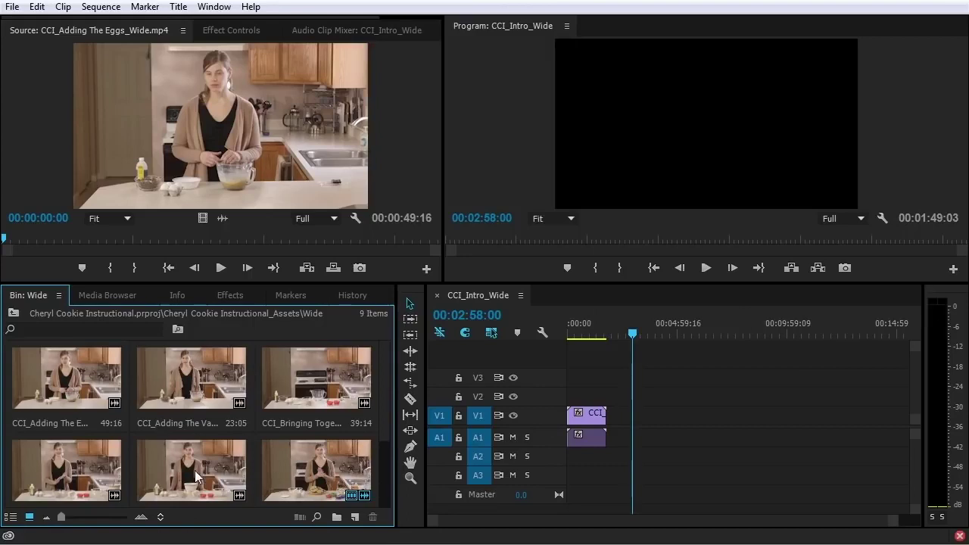
drag(284, 282, 293, 205)
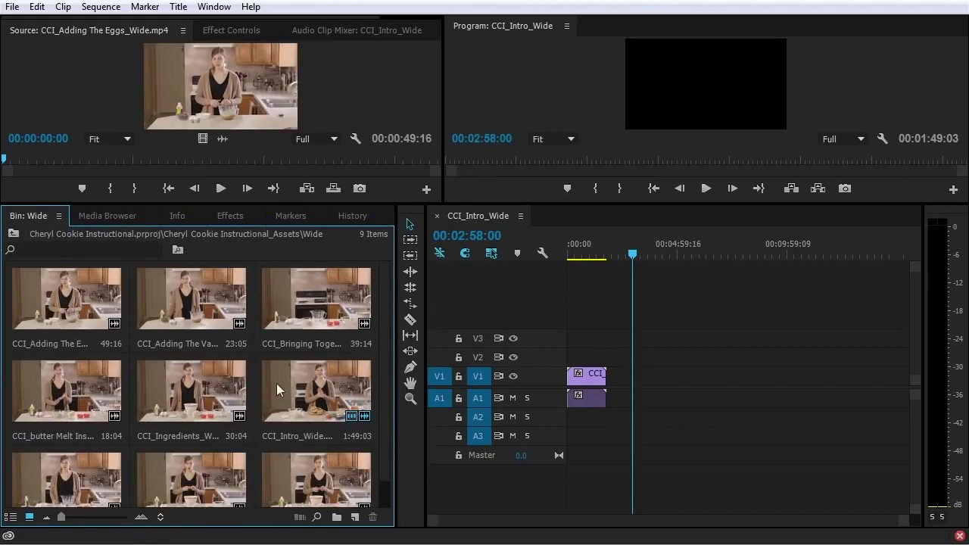
drag(281, 369, 62, 334)
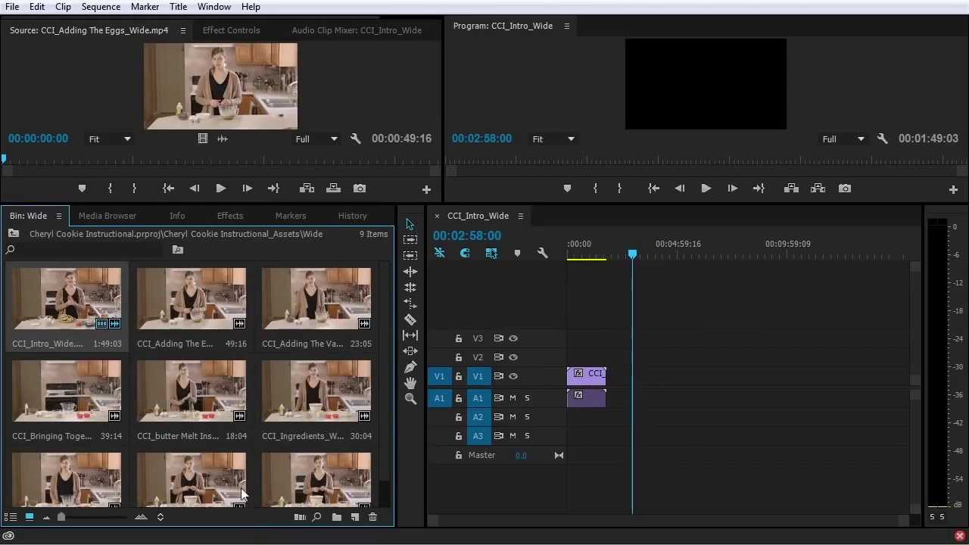
Step: Put Preheat Oven second and butter Melt third, then select the Intro and Preheat Oven clips
scroll(181, 465, down, 1)
drag(149, 284, 143, 264)
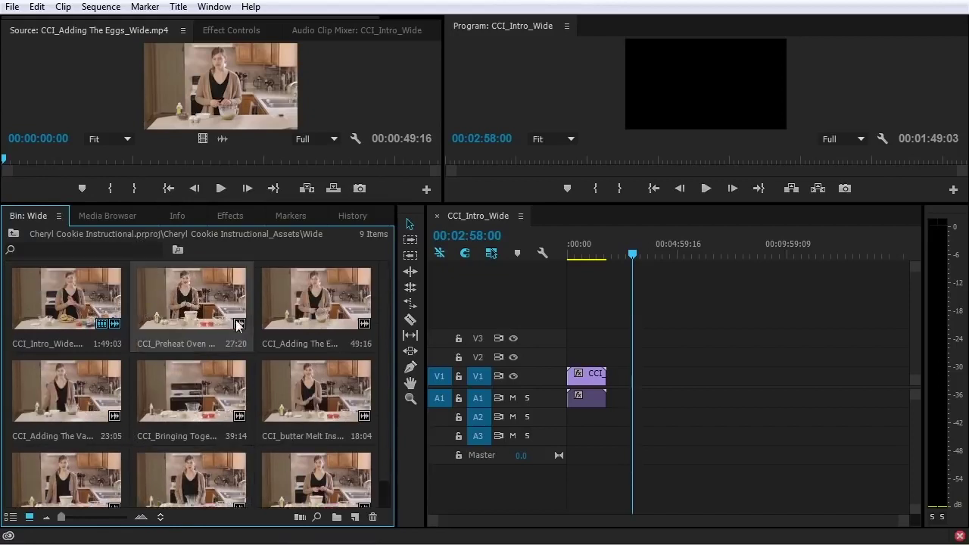
click(318, 398)
drag(318, 399, 270, 318)
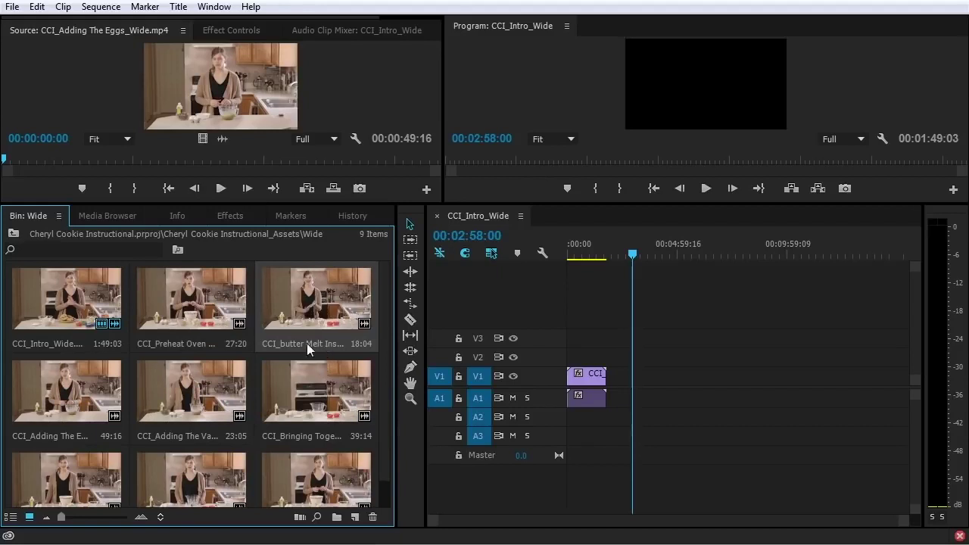
click(79, 312)
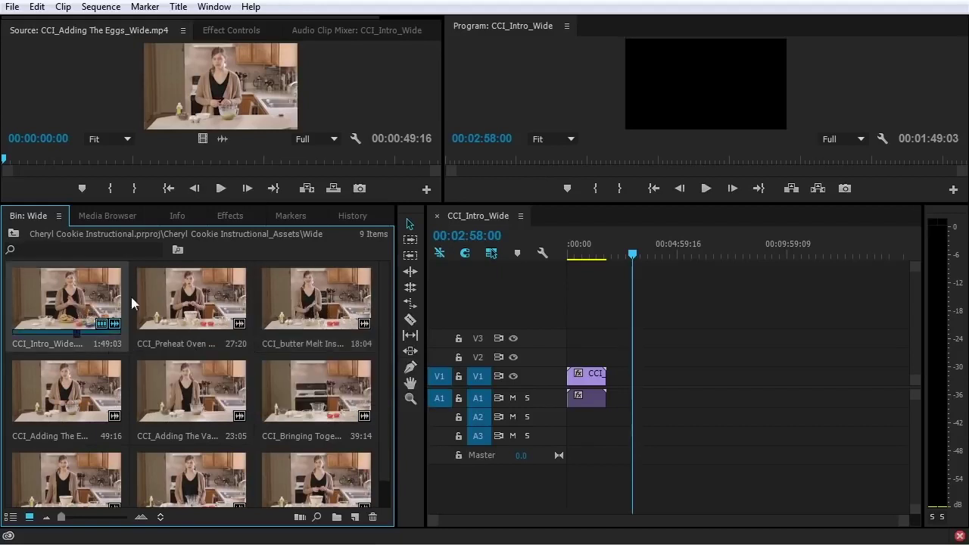
ctrl+click(211, 307)
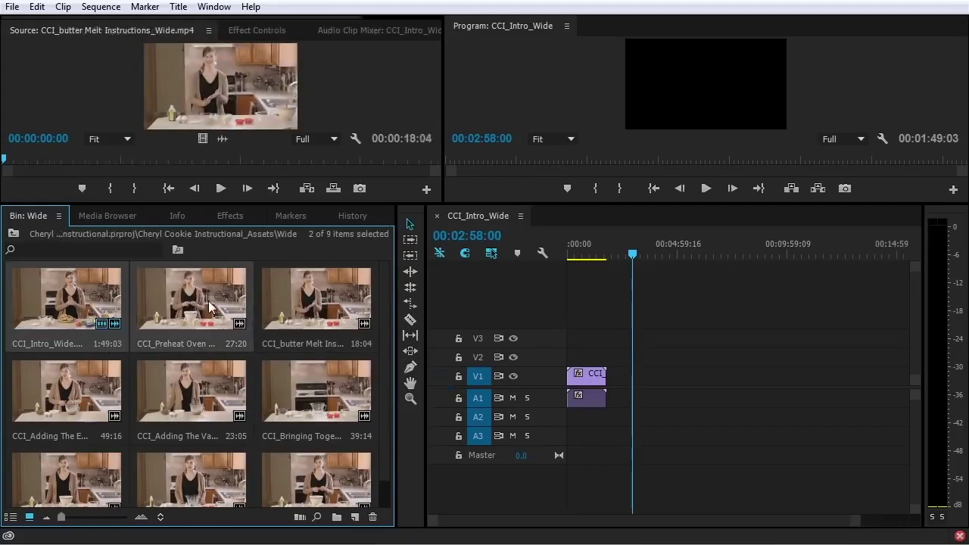
ctrl+click(312, 315)
drag(581, 362, 655, 380)
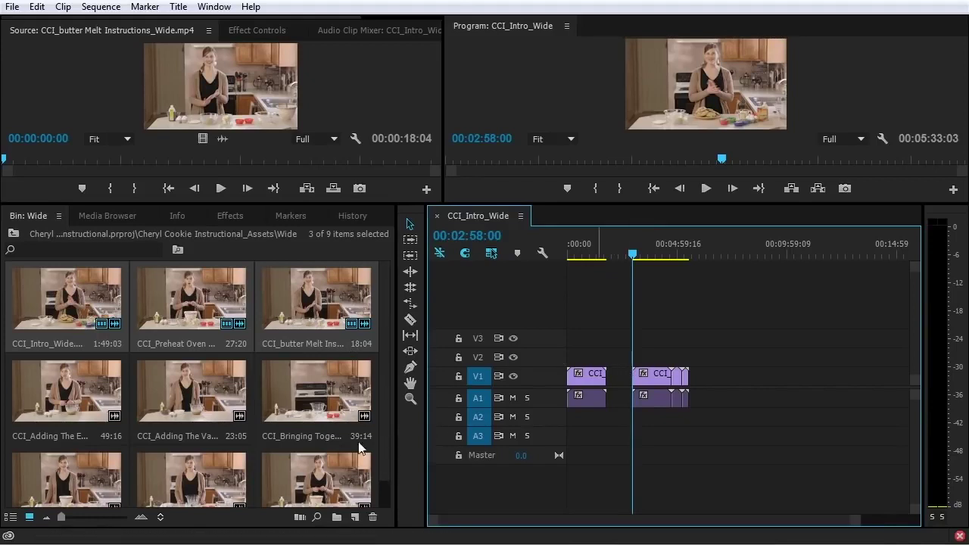
click(160, 518)
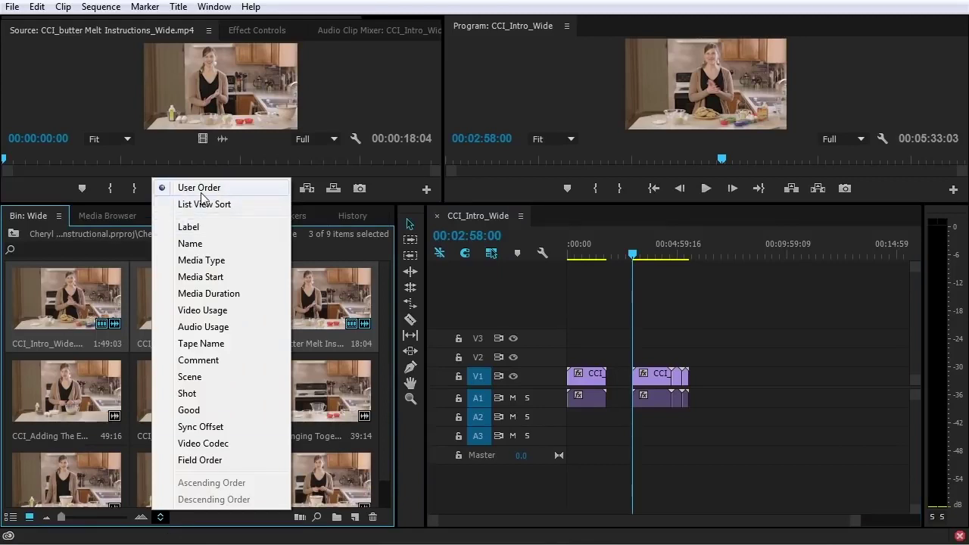
click(239, 244)
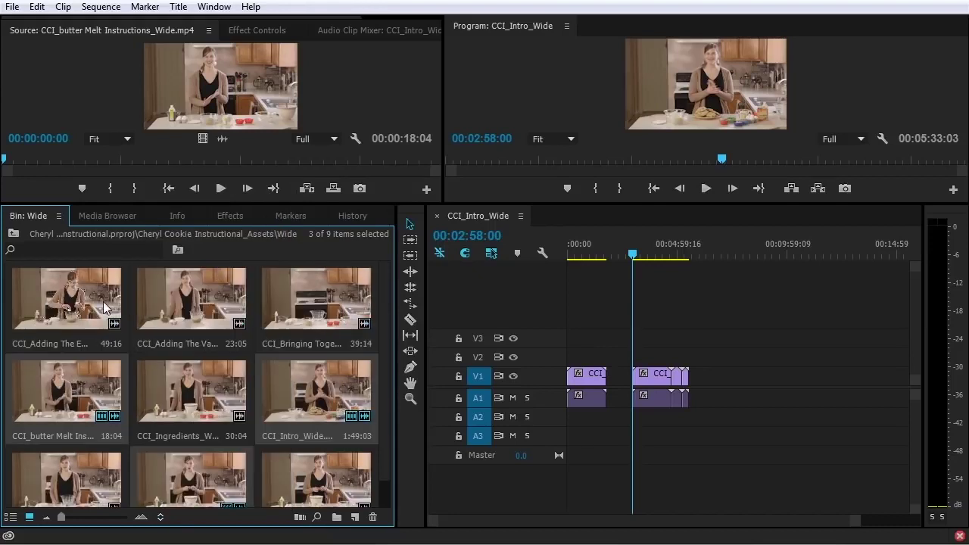
click(160, 518)
click(232, 193)
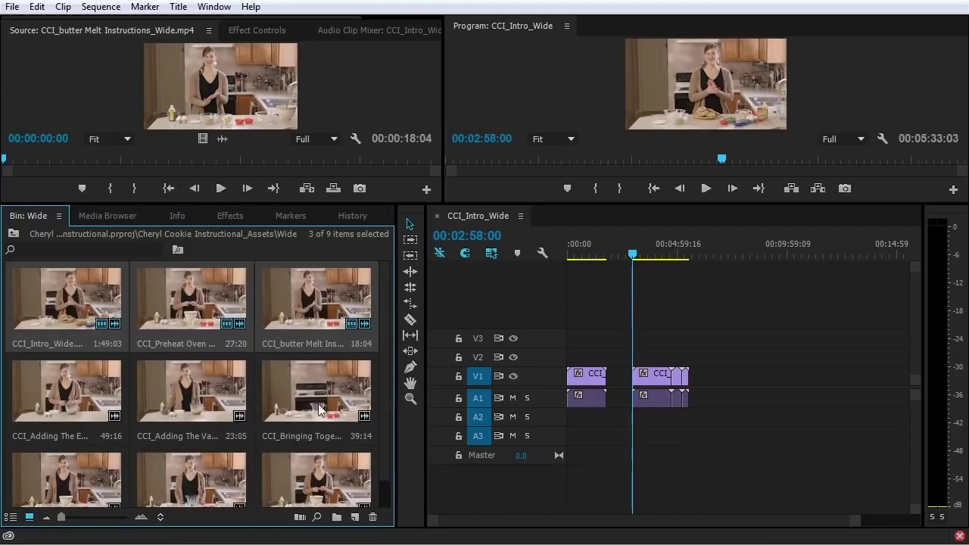
mouse_move(90, 333)
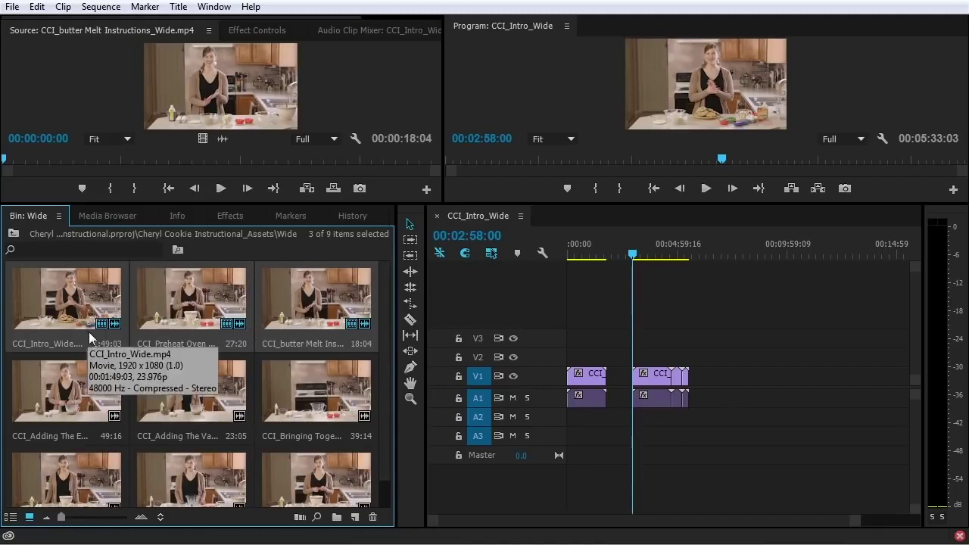
drag(765, 338, 637, 430)
key(Delete)
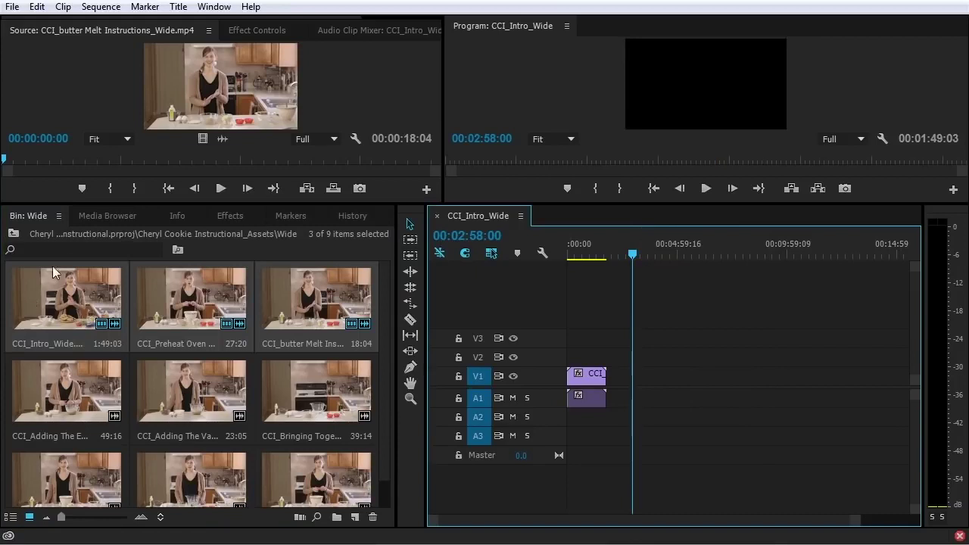
Step: Return to the project root in list view and dock the Wide bin as a tab beside the Project panel
click(9, 261)
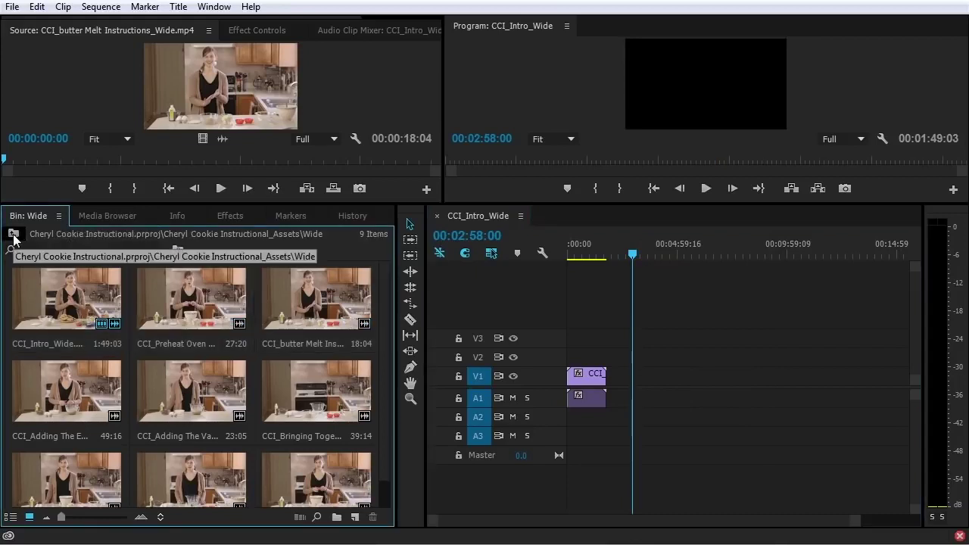
click(13, 234)
click(14, 239)
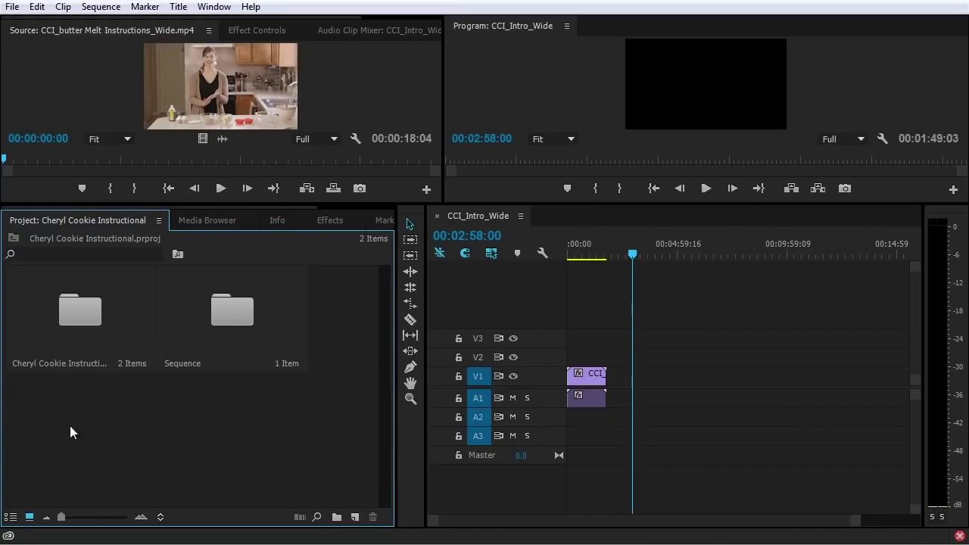
click(11, 517)
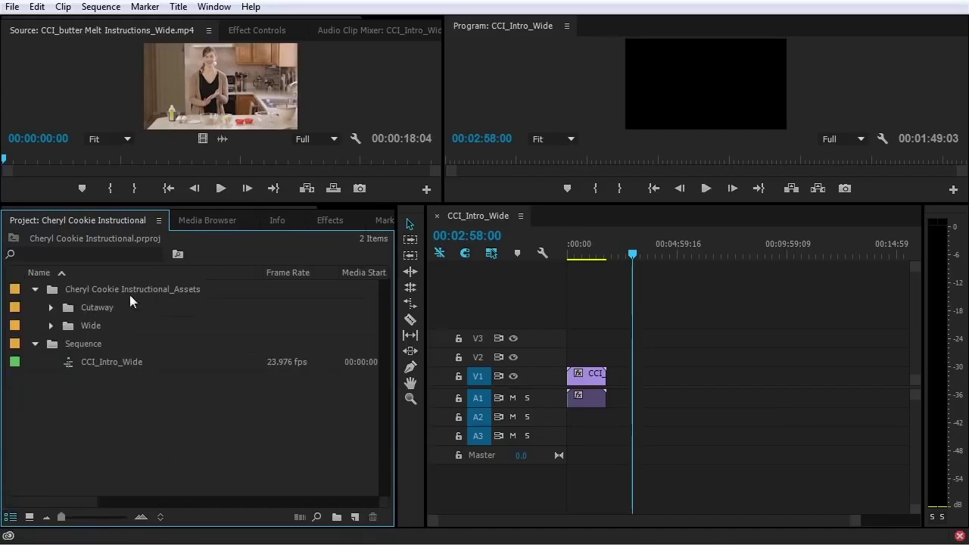
double_click(66, 327)
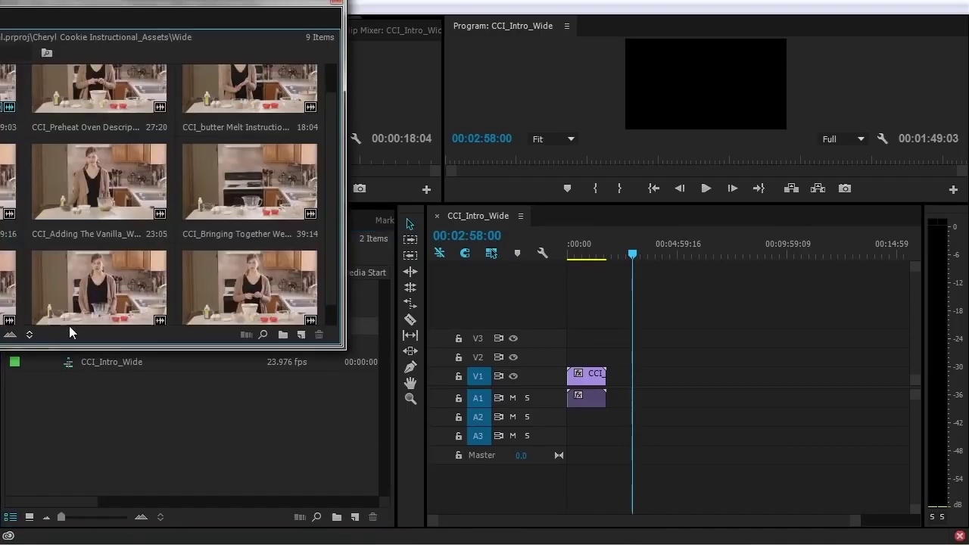
drag(78, 17, 477, 143)
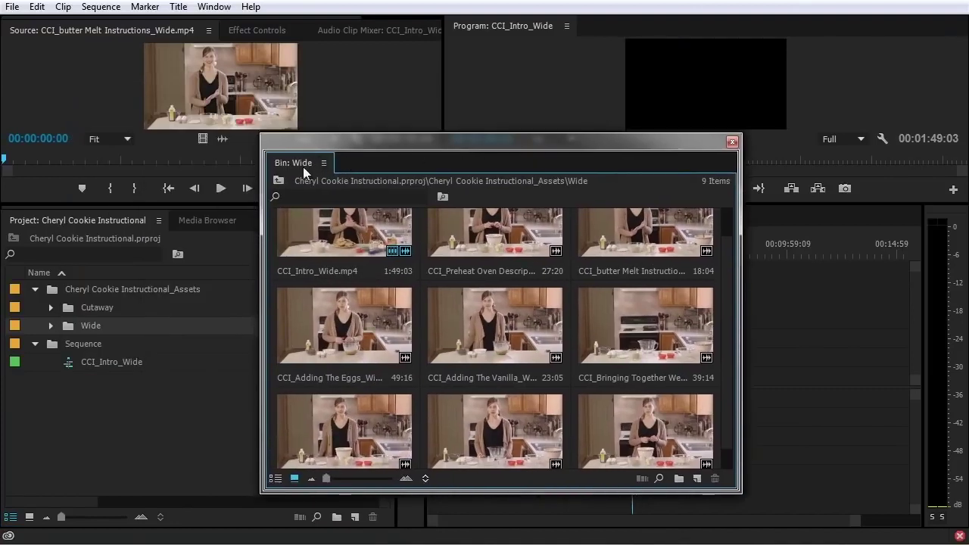
drag(311, 168, 199, 220)
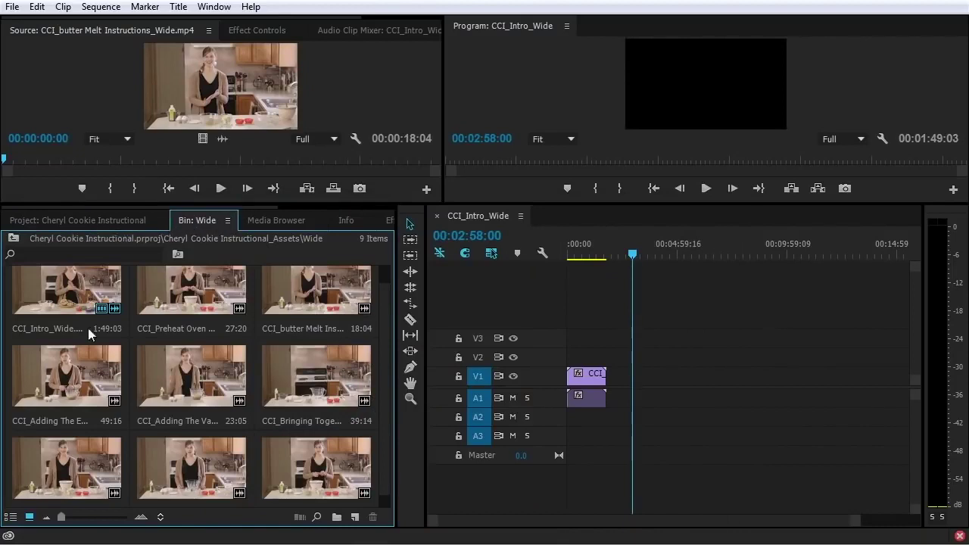
scroll(91, 310, up, 1)
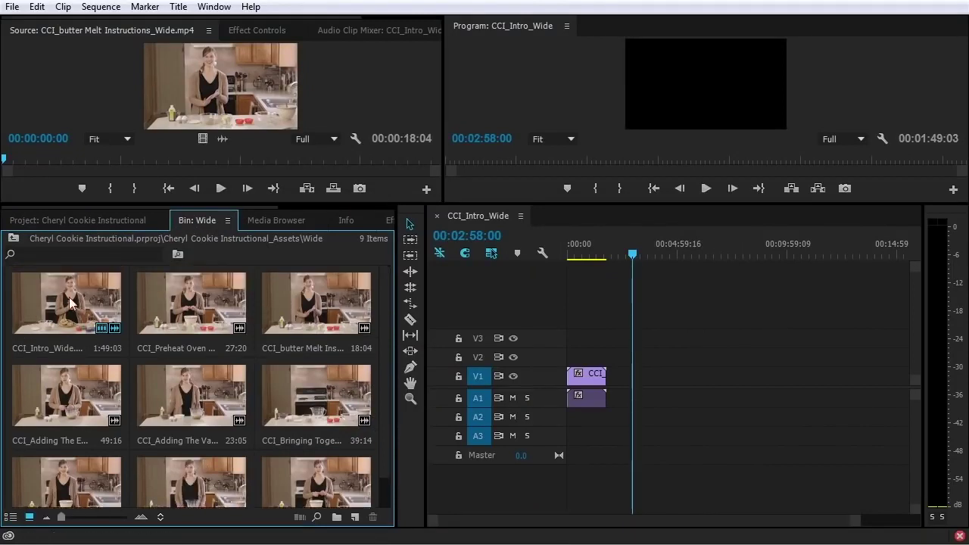
click(83, 221)
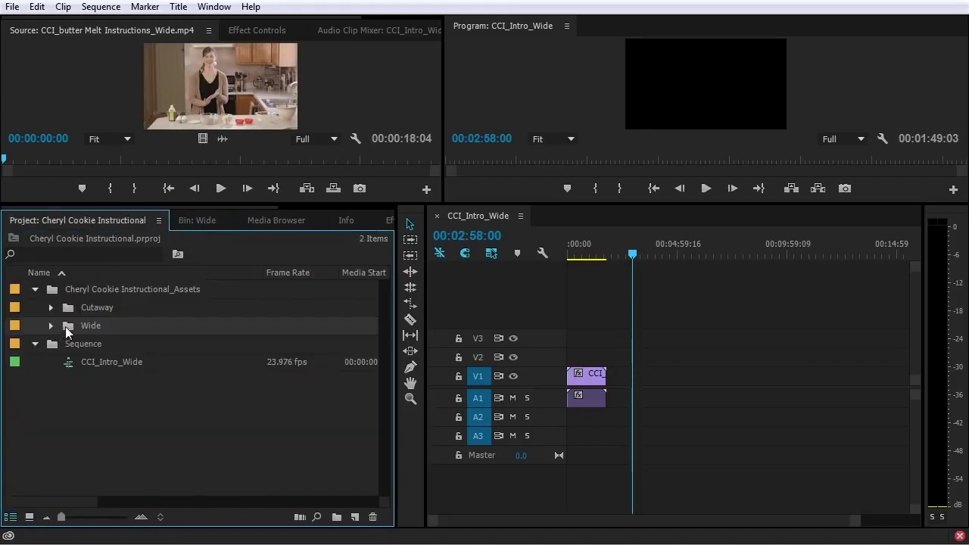
click(199, 219)
click(140, 224)
Step: Open the Cutaway folder as a thumbnail bin docked next to the Wide bin, then return to Project
double_click(65, 310)
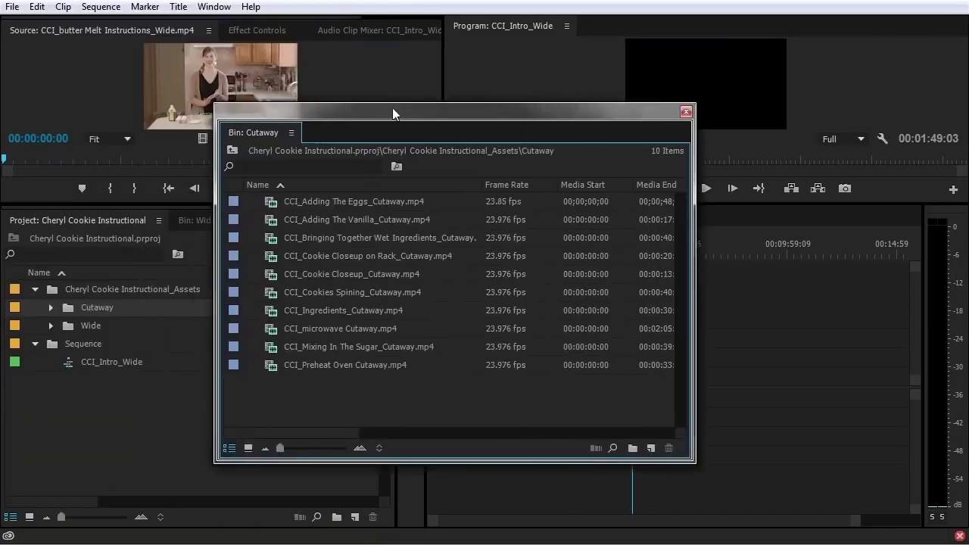
click(248, 448)
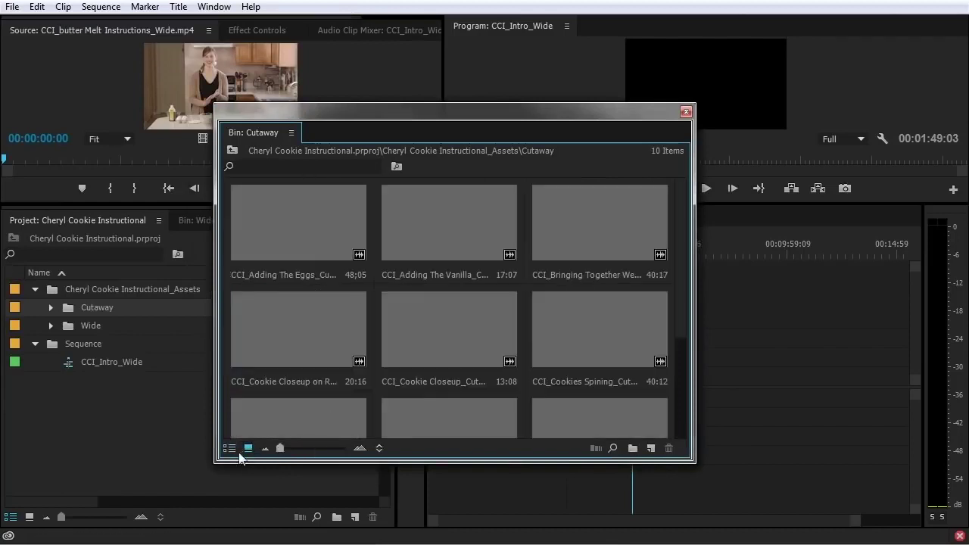
drag(263, 133, 238, 229)
click(200, 225)
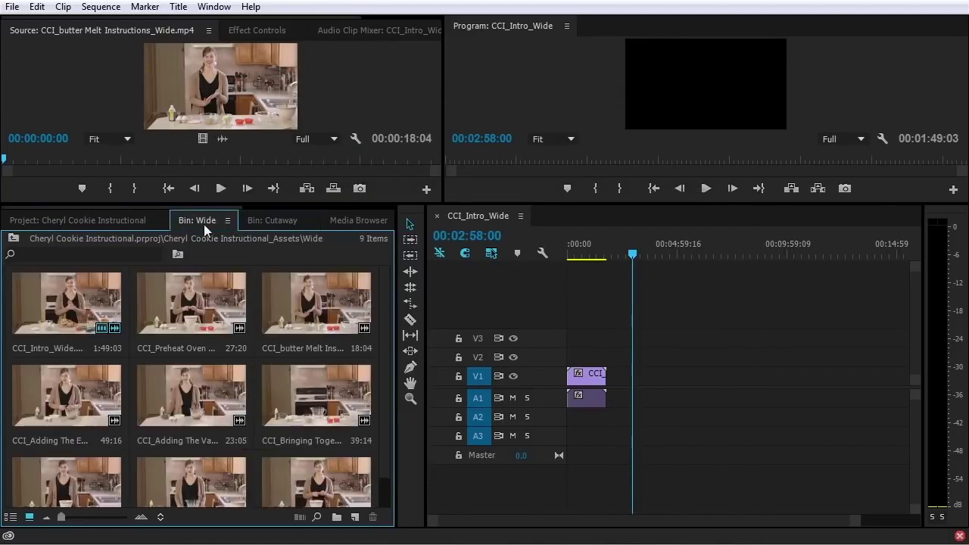
click(266, 219)
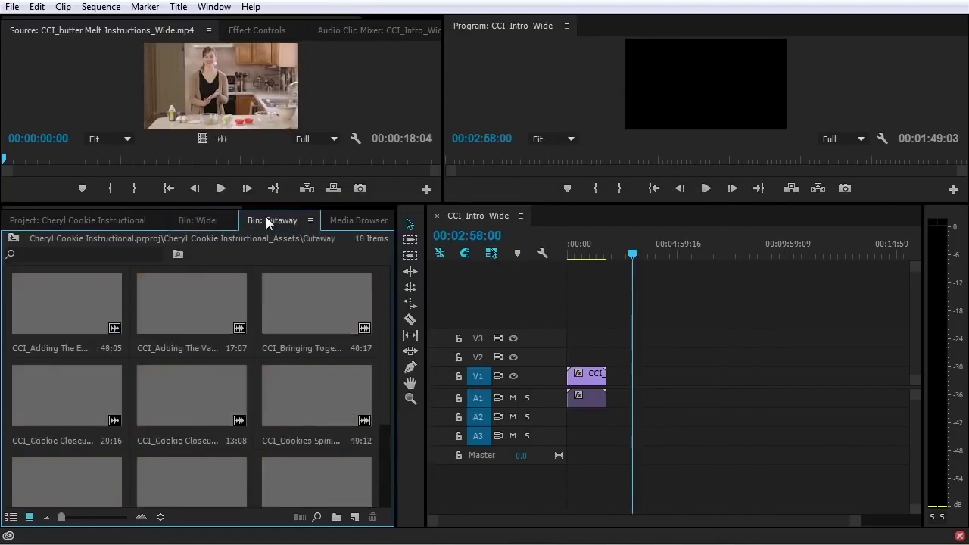
click(91, 323)
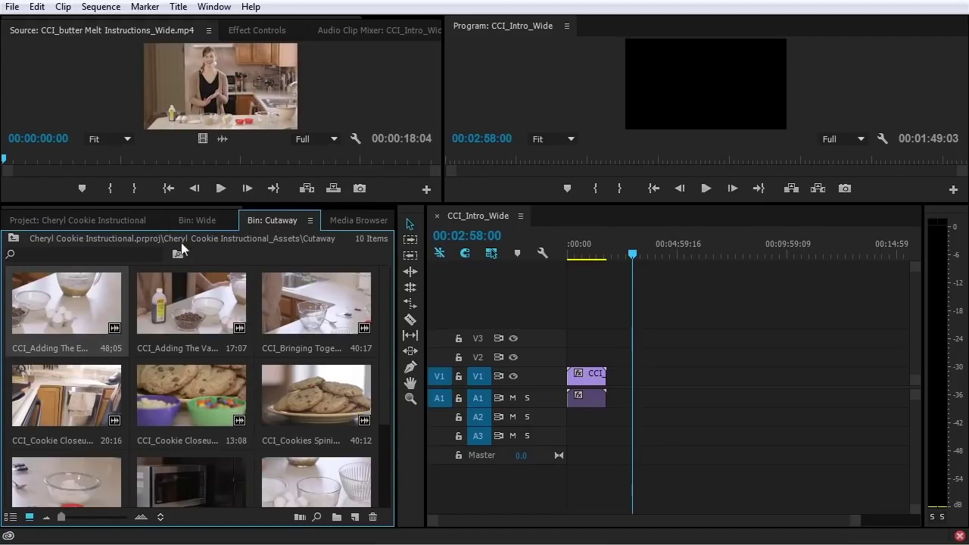
scroll(292, 368, down, 2)
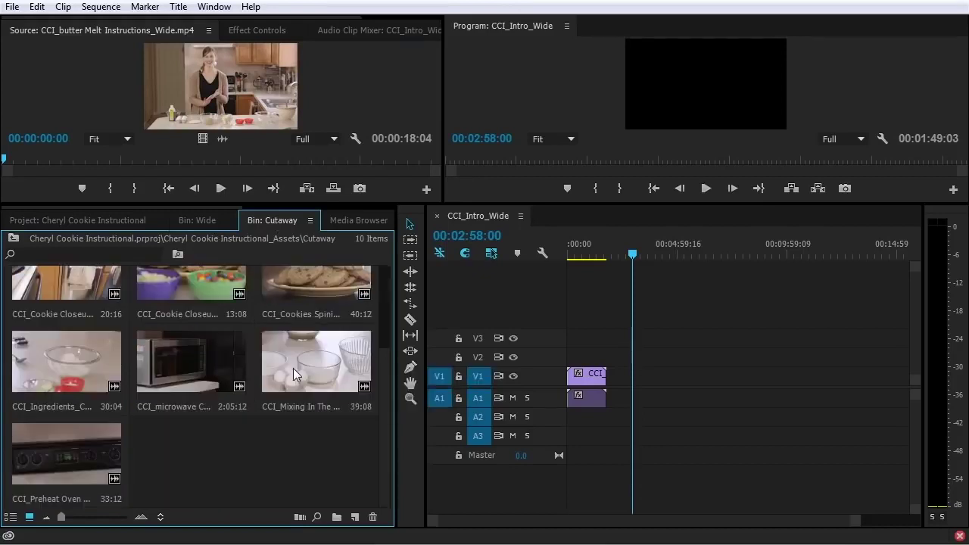
scroll(293, 368, up, 2)
click(188, 220)
click(123, 222)
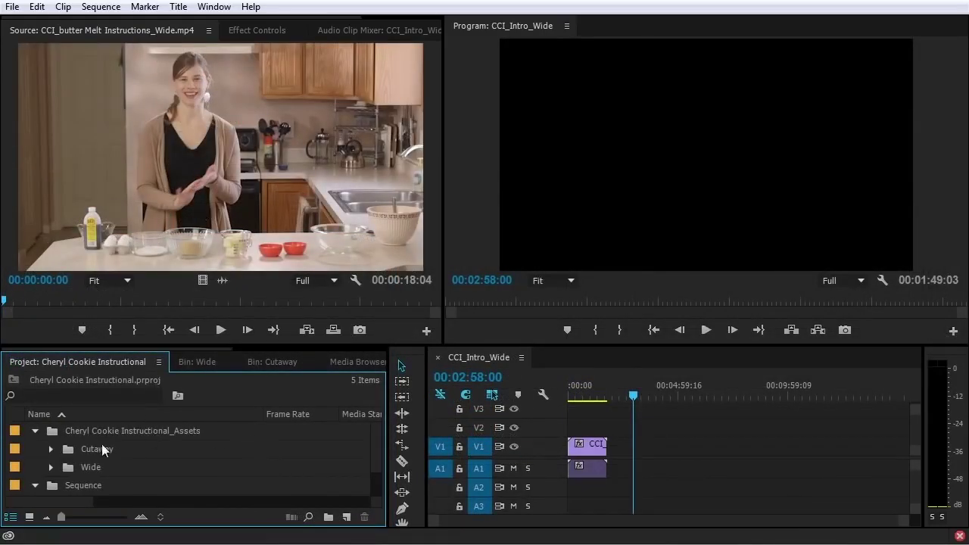
Step: Expand the Cutaway folder and load CCI_Adding The Eggs_Cutaway.mp4 in the source viewer
click(50, 449)
scroll(69, 459, down, 1)
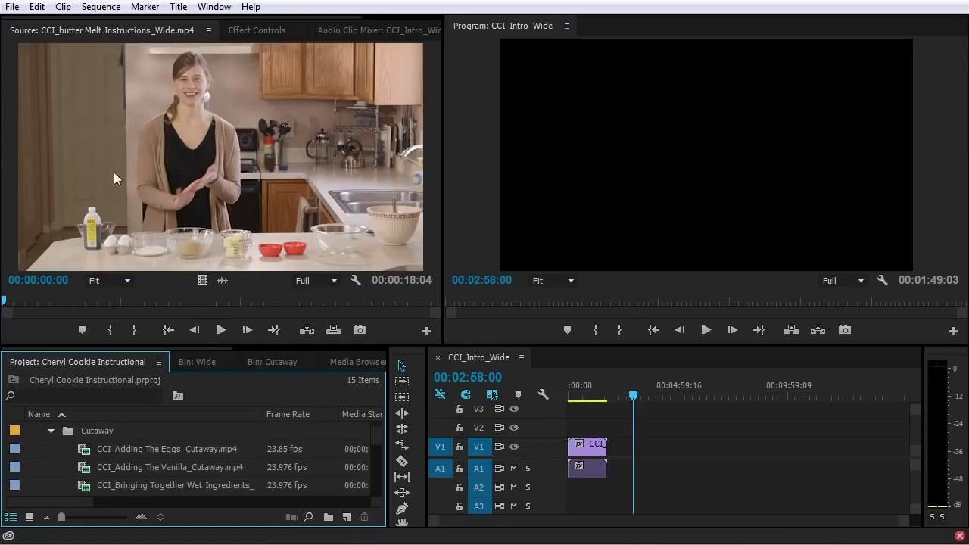
double_click(85, 451)
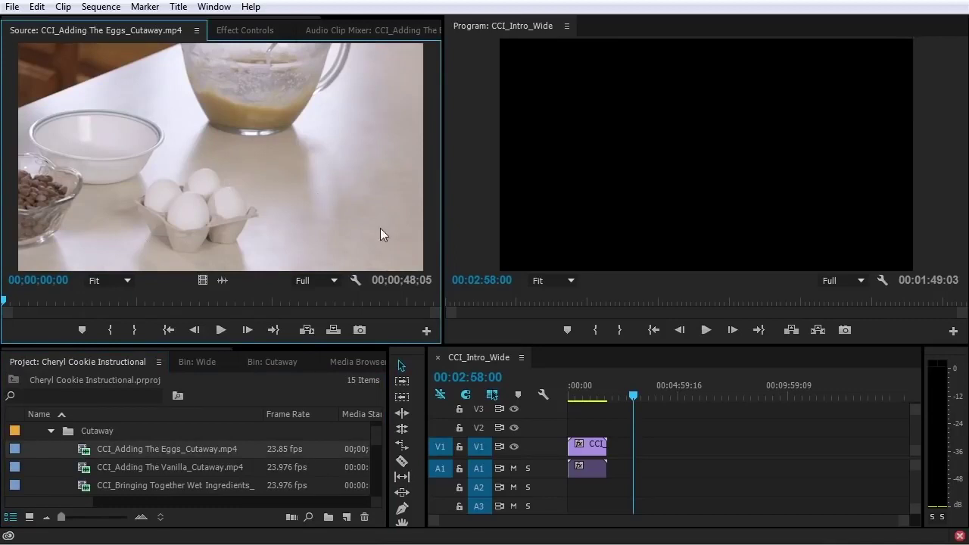
Step: Place the eggs cutaway's video and audio on the timeline, then delete those test clips
drag(122, 132, 635, 476)
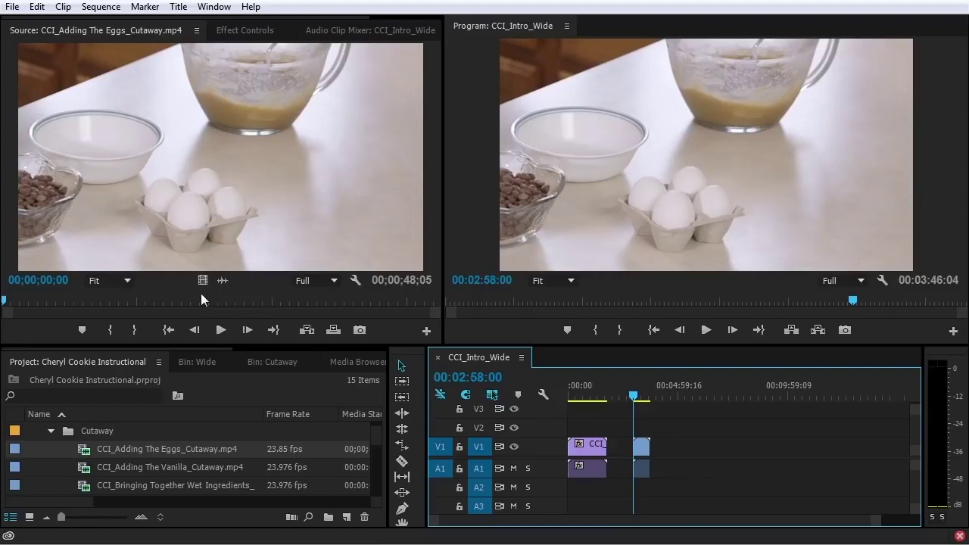
drag(201, 280, 660, 452)
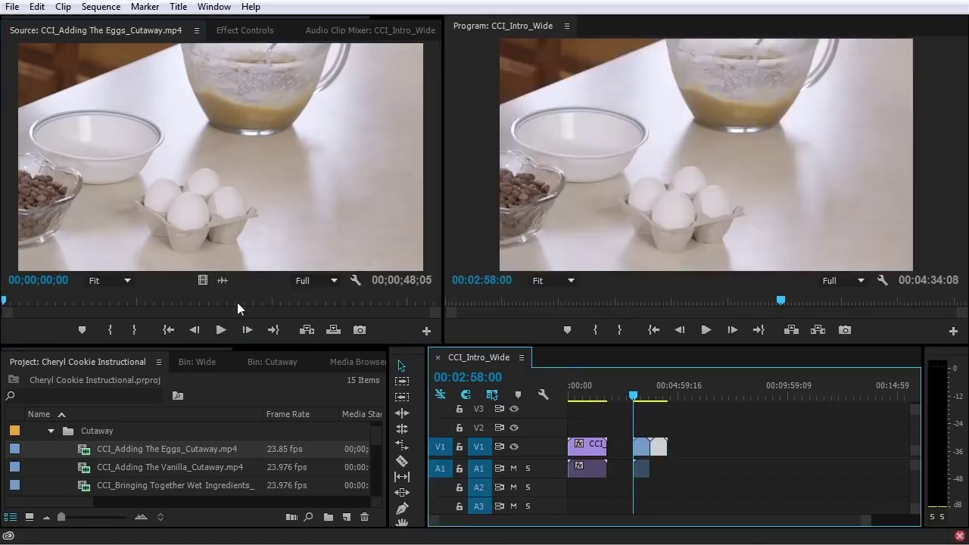
drag(225, 281, 676, 473)
drag(704, 438, 643, 473)
key(Delete)
key(Down)
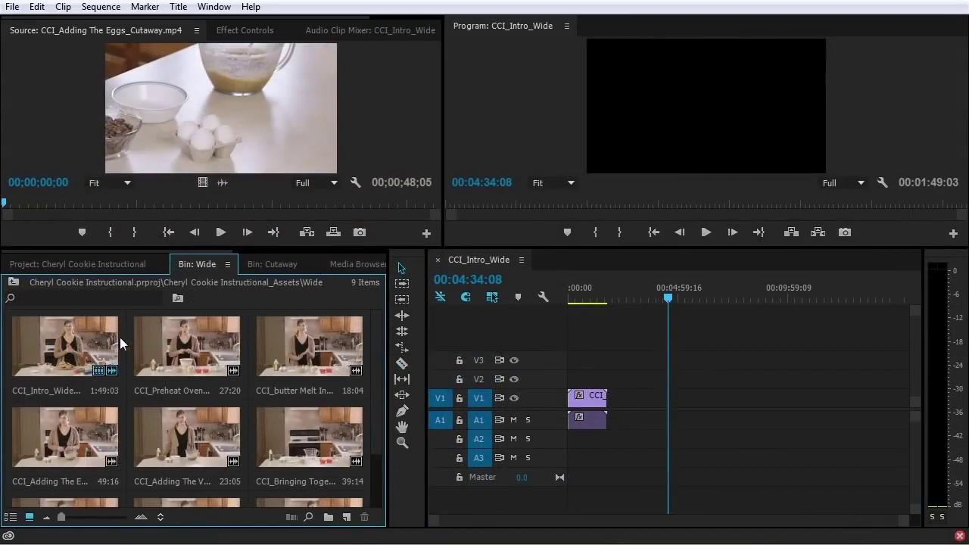
click(82, 338)
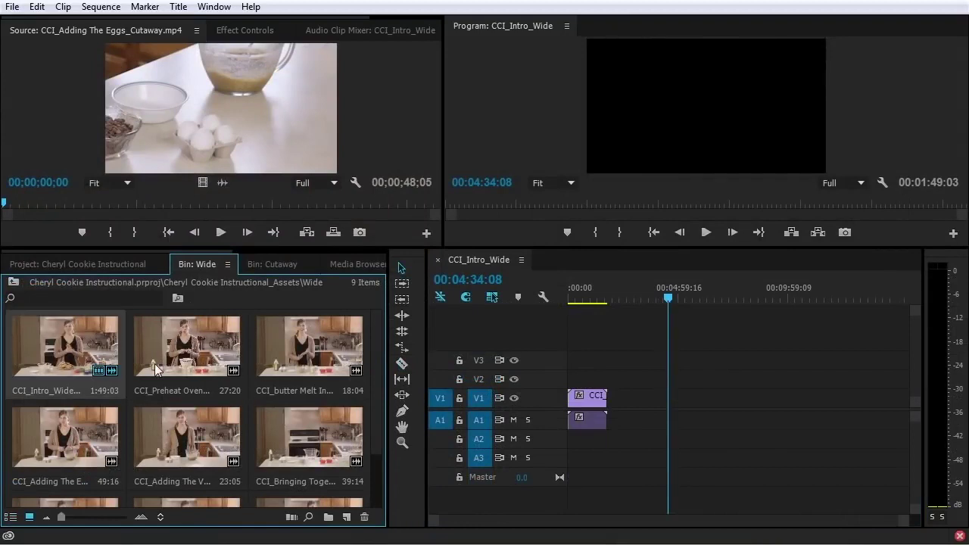
scroll(163, 378, down, 1)
shift+click(186, 462)
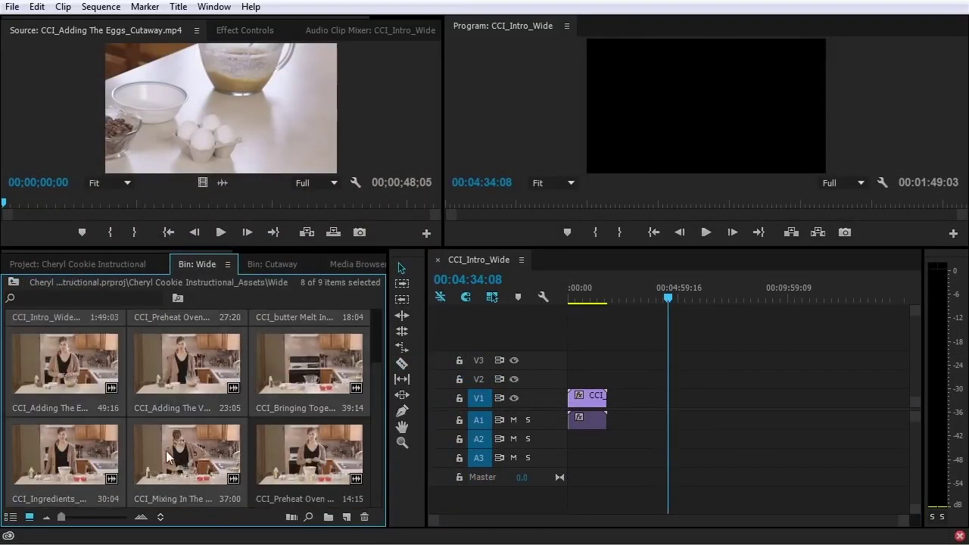
scroll(181, 458, up, 1)
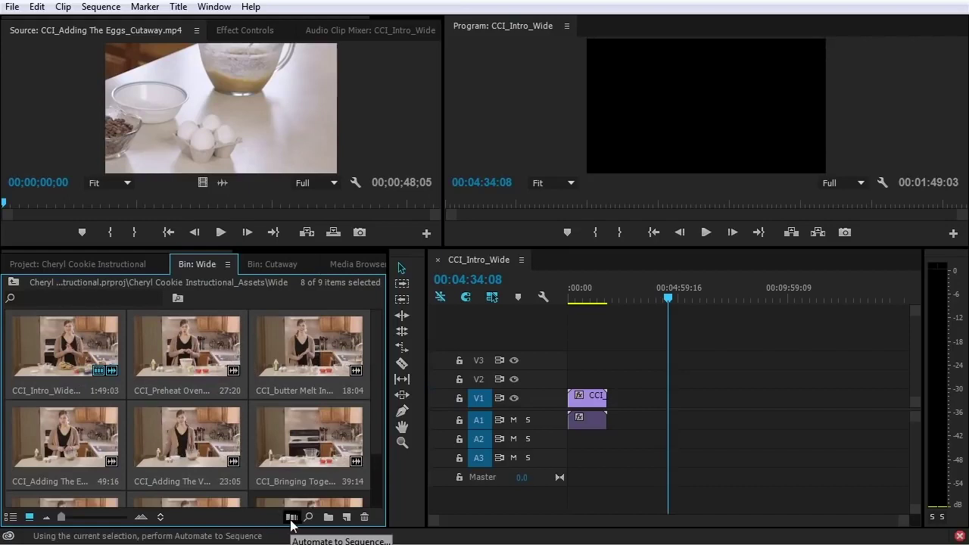
click(292, 517)
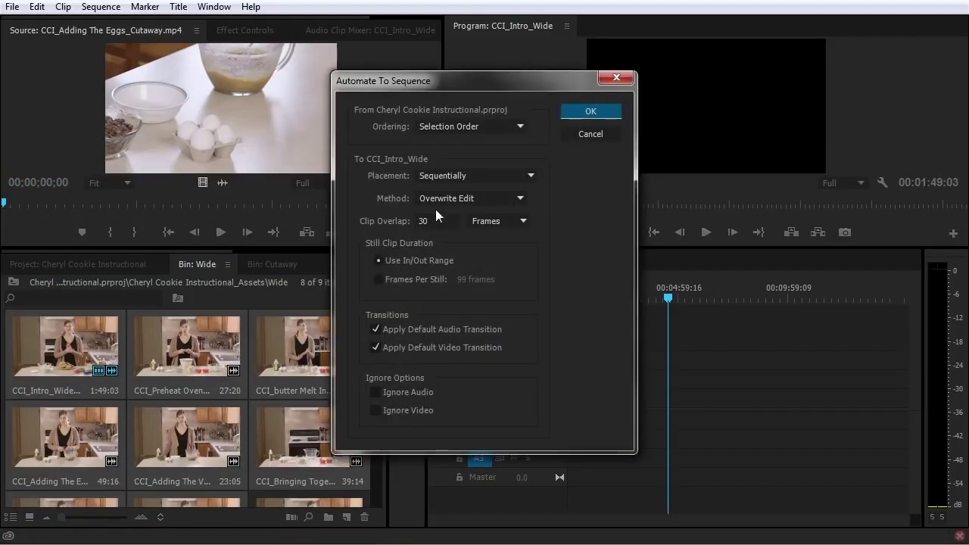
drag(456, 71, 478, 96)
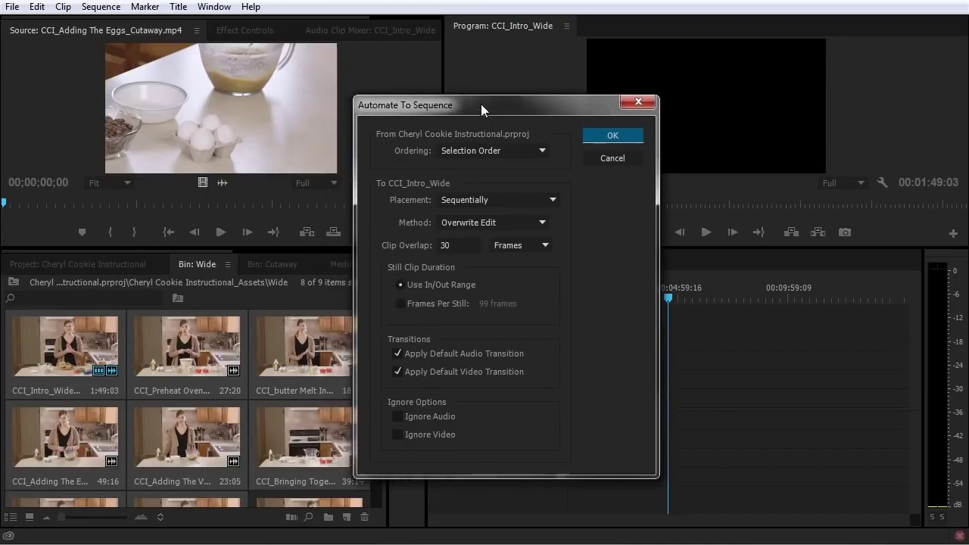
click(518, 152)
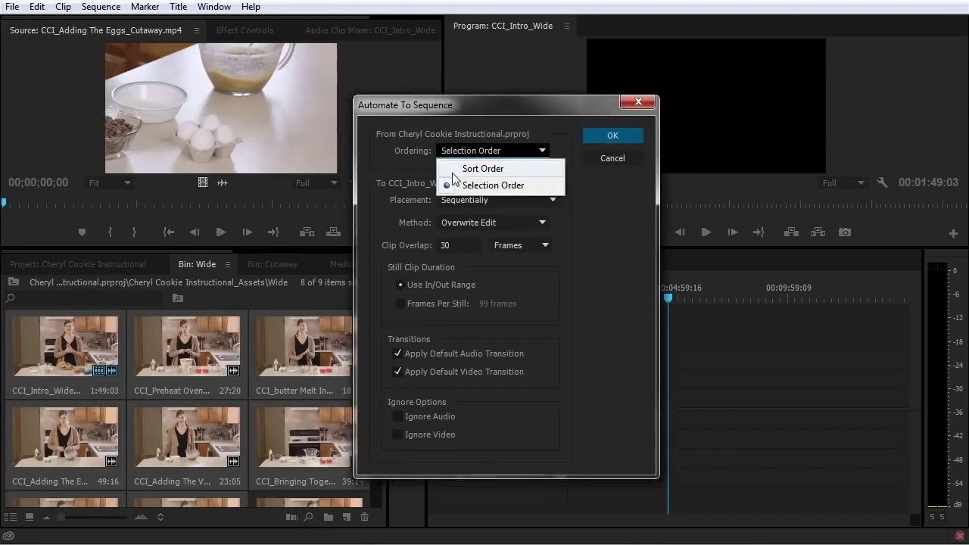
click(406, 167)
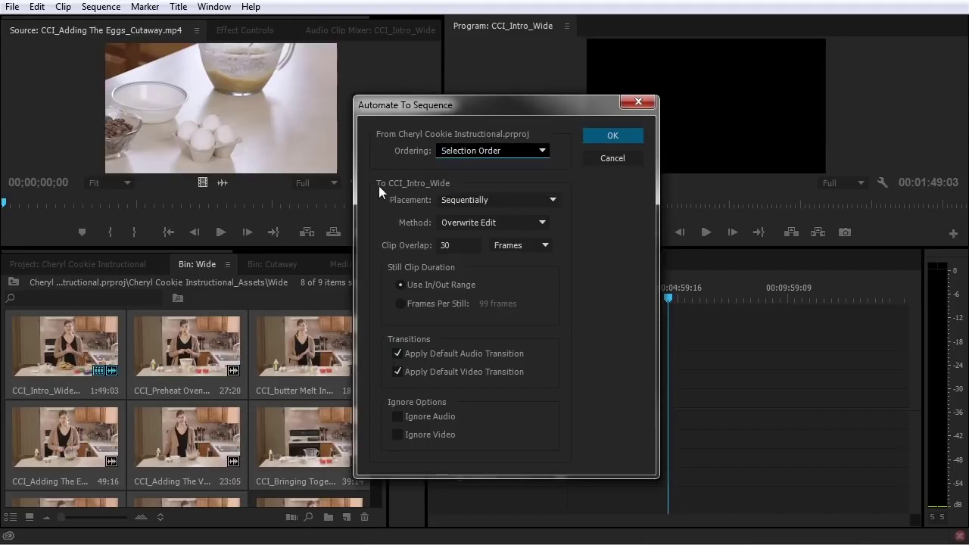
key(Tab)
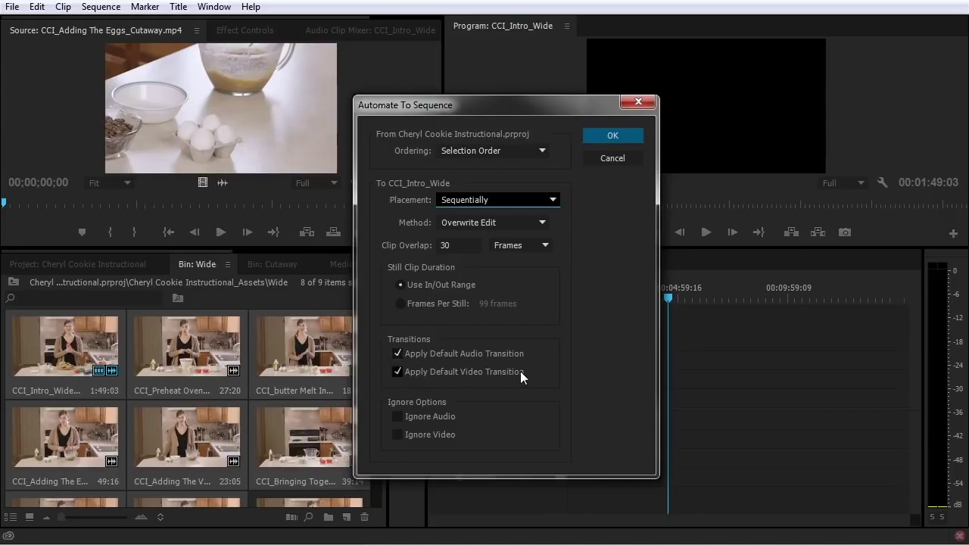
click(613, 136)
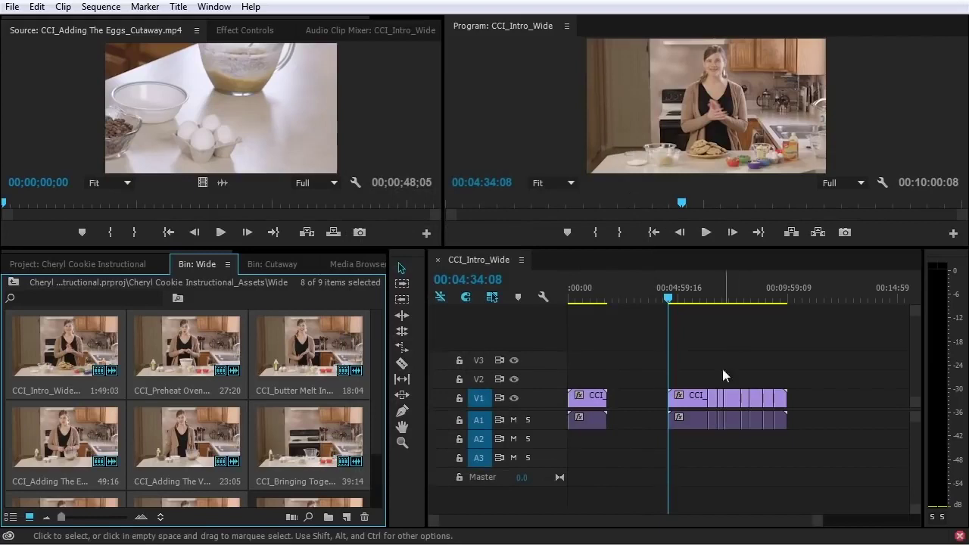
click(696, 301)
key(equal)
key(equal)
key(equal)
key(equal)
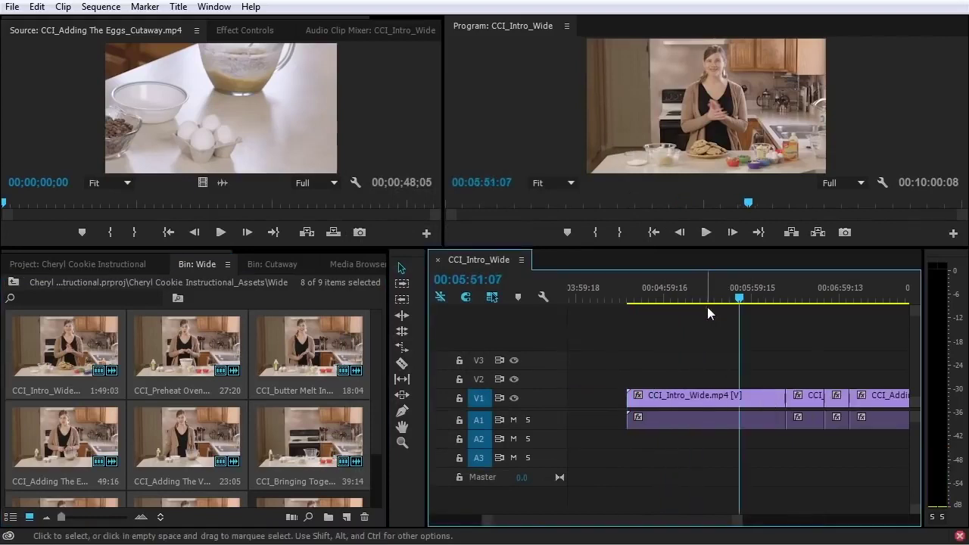
scroll(642, 525, down, 2)
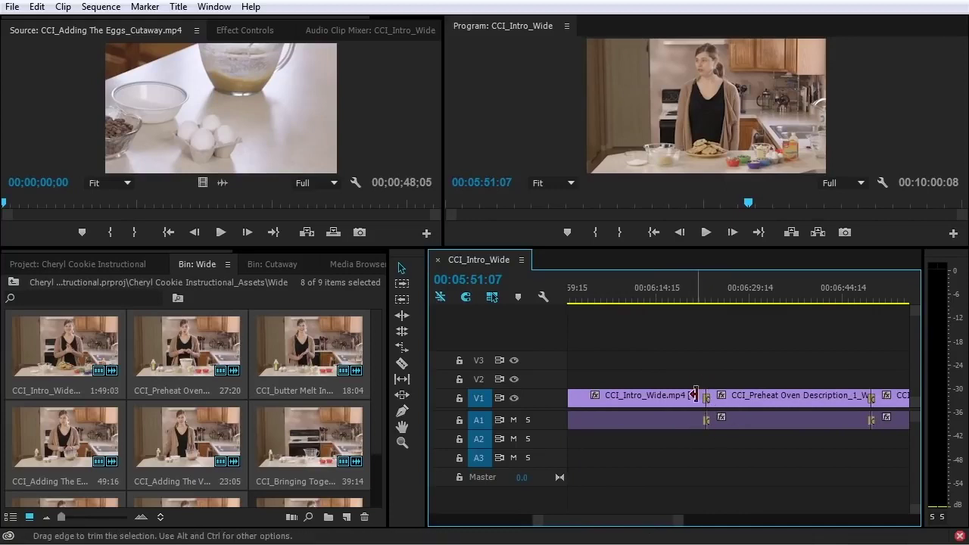
key(minus)
key(minus)
key(minus)
key(minus)
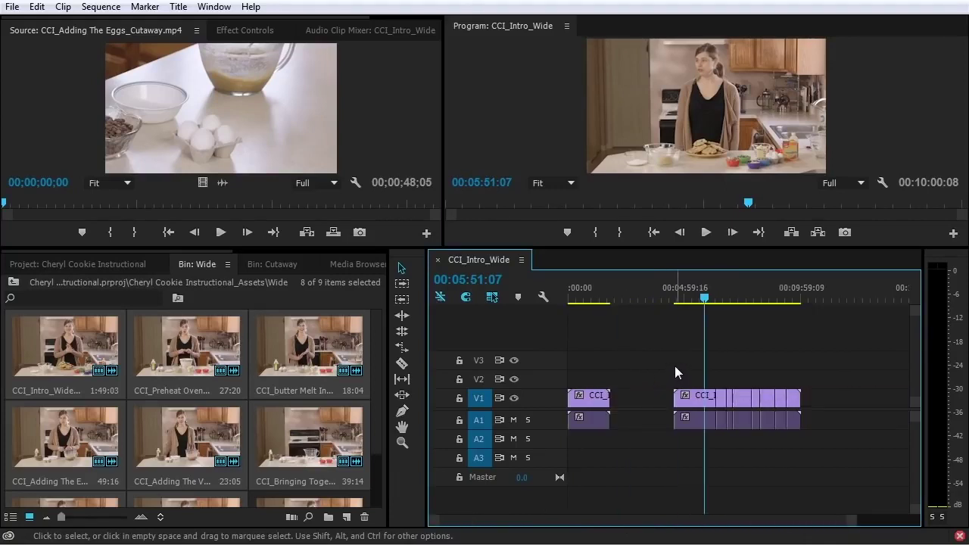
drag(650, 362, 812, 453)
key(Delete)
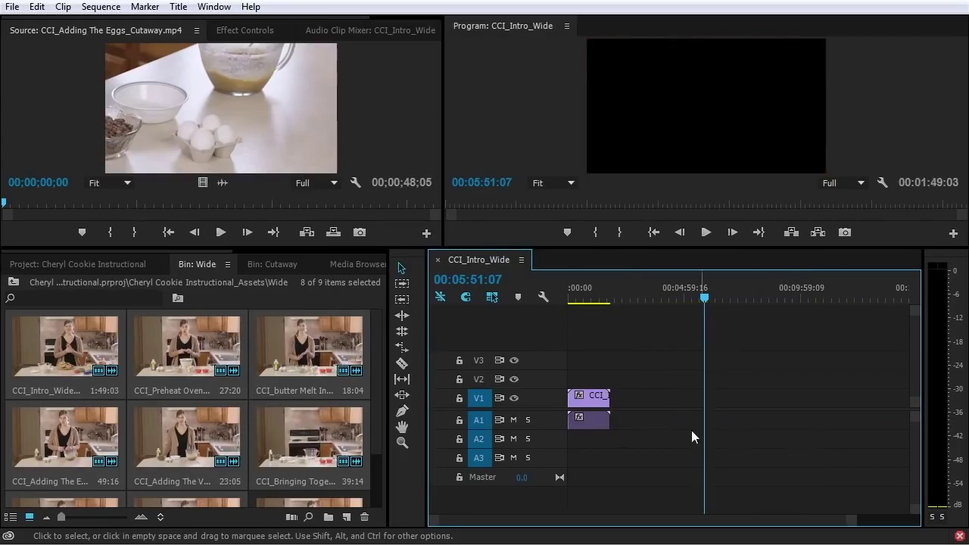
Step: Select eight Cutaway clips, review Automate to Sequence ordering by selection order, then dismiss it
key(shift+1)
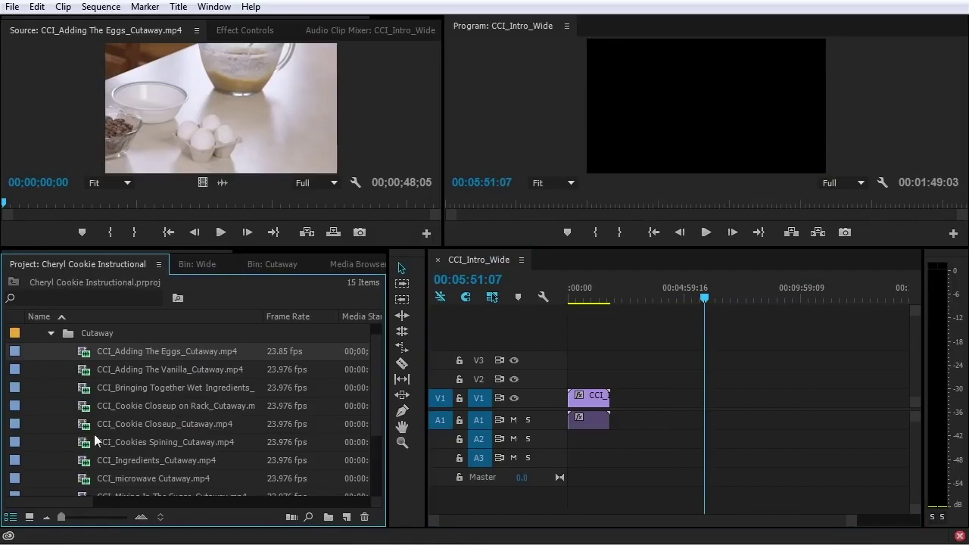
drag(55, 361, 89, 488)
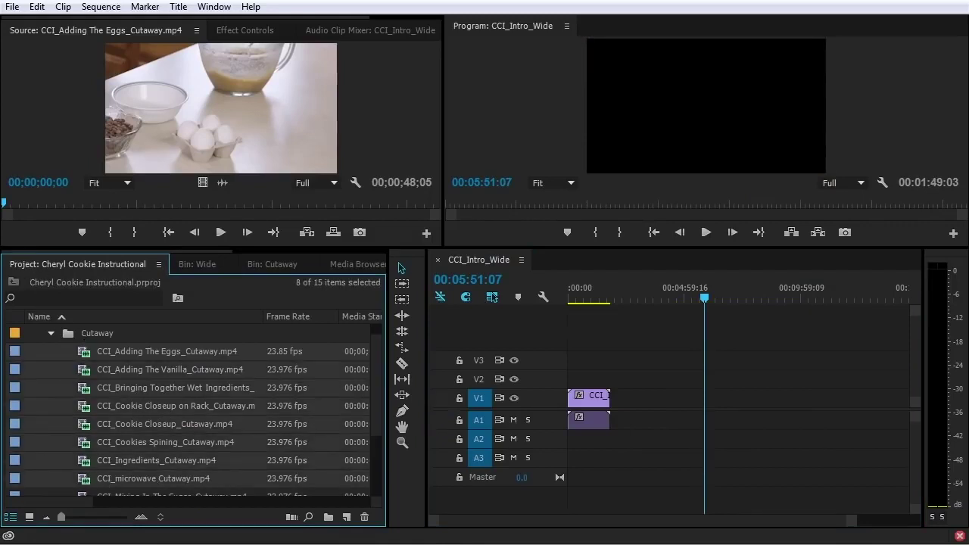
click(291, 517)
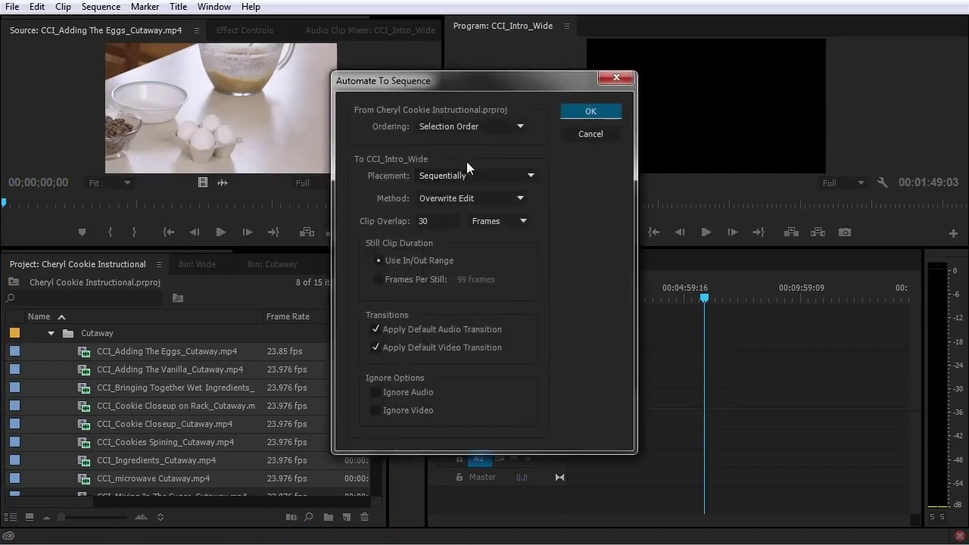
click(513, 127)
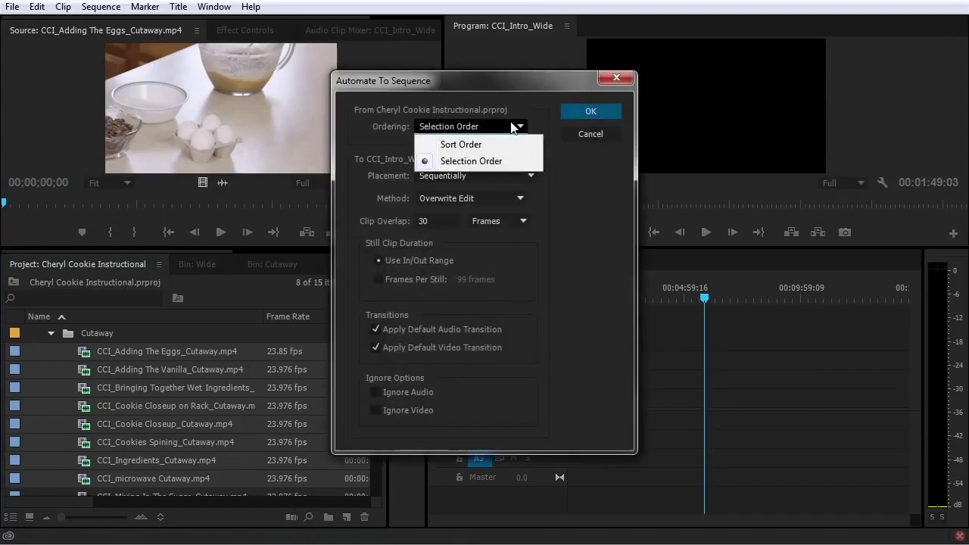
click(372, 148)
click(590, 111)
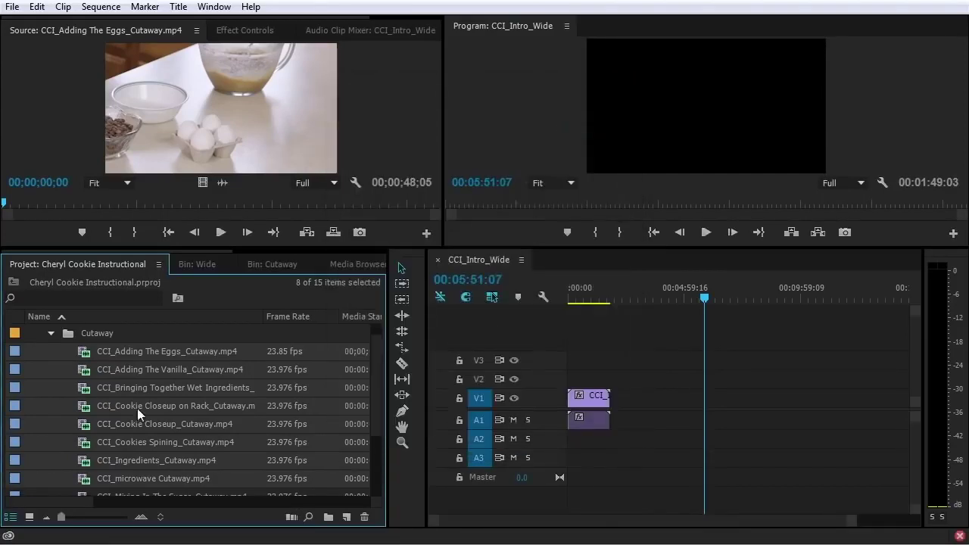
Step: Choose the microwave, Cookie Closeup, Cookies Spining and Adding The Vanilla cutaways, cancel automation, then collapse Cutaway
click(84, 480)
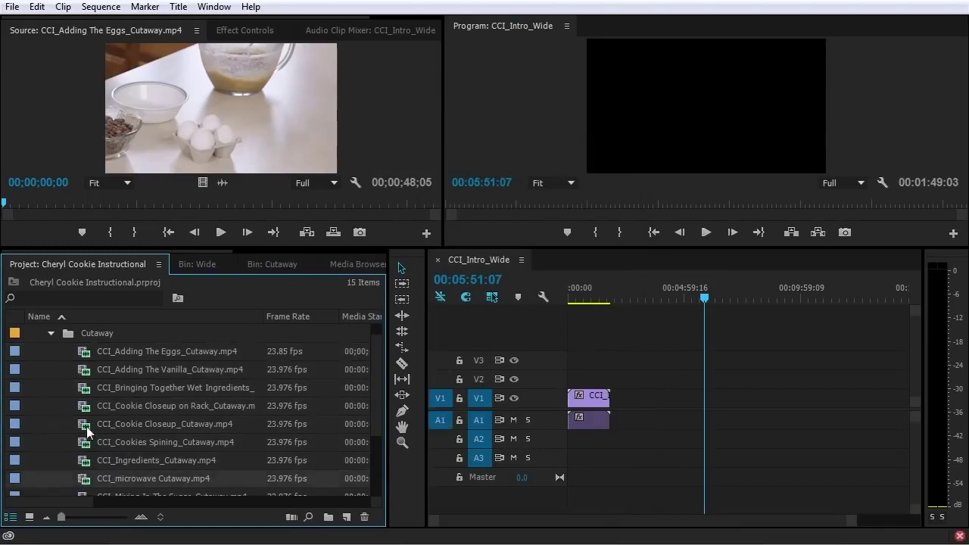
ctrl+click(83, 428)
ctrl+click(89, 447)
ctrl+click(89, 374)
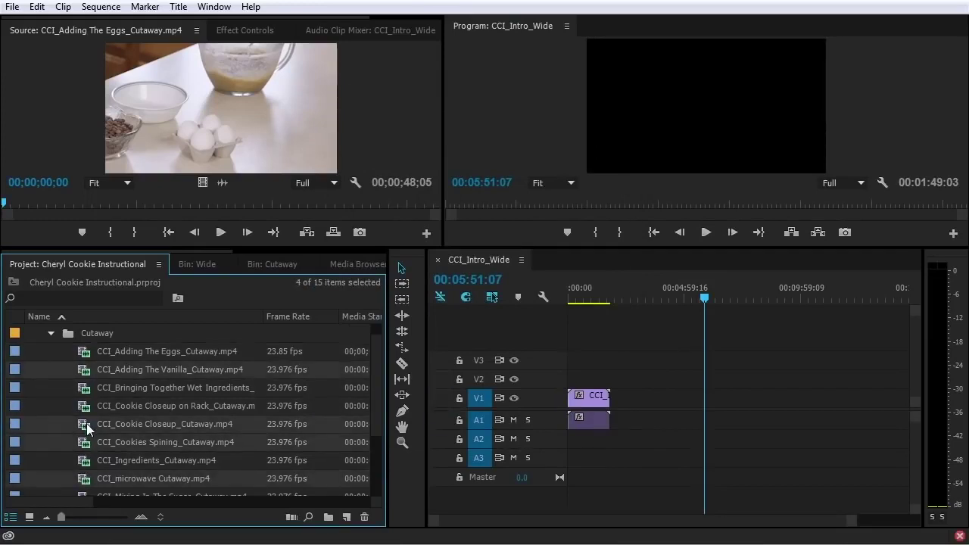
click(292, 516)
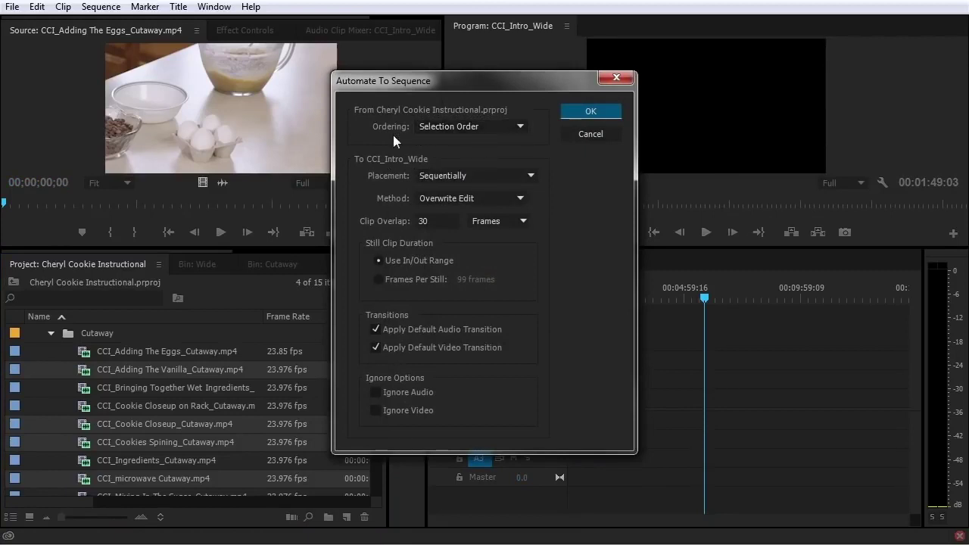
click(595, 114)
click(49, 333)
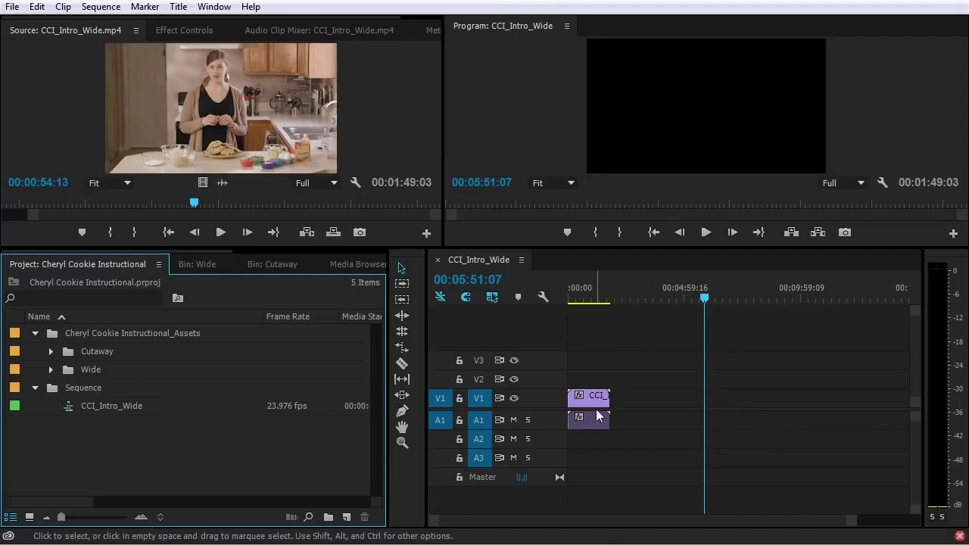
Step: Put the playhead at 00:01:12:02 on the intro clip, zoom the timeline in, and expand the Wide bin
click(600, 288)
drag(599, 287, 597, 289)
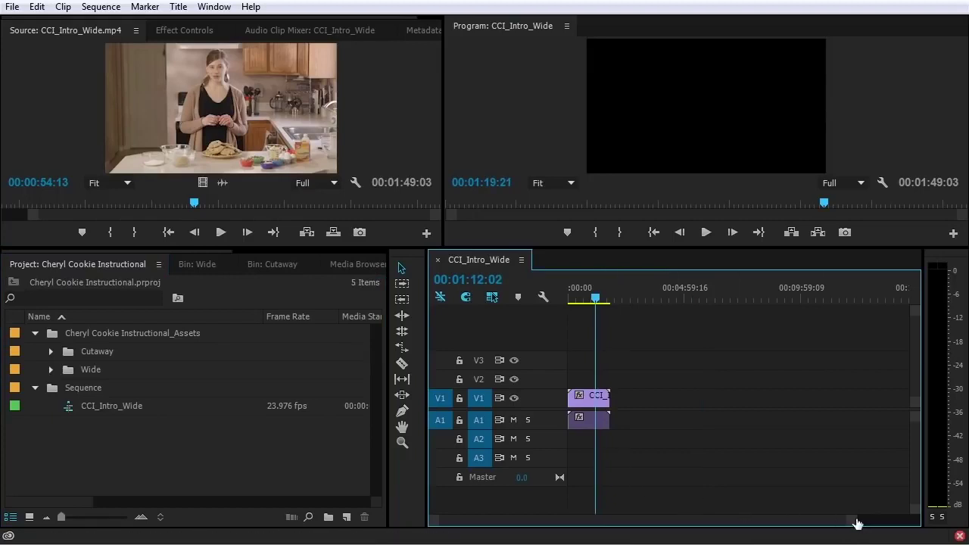
drag(853, 523, 639, 522)
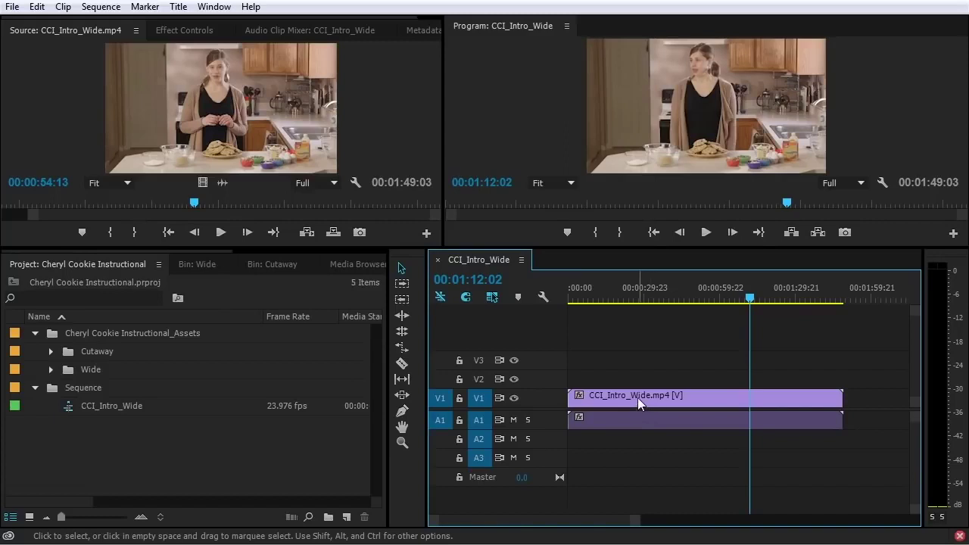
click(51, 370)
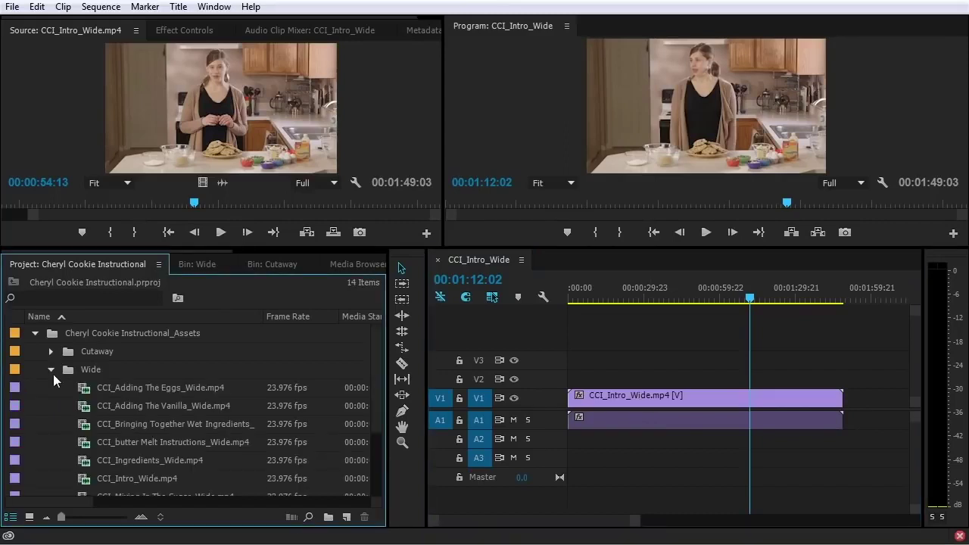
Step: Load CCI_Intro_Wide.mp4 in the Source Monitor, enlarge the monitors, and preview it to 00:00:12:13
scroll(110, 437, down, 2)
double_click(111, 424)
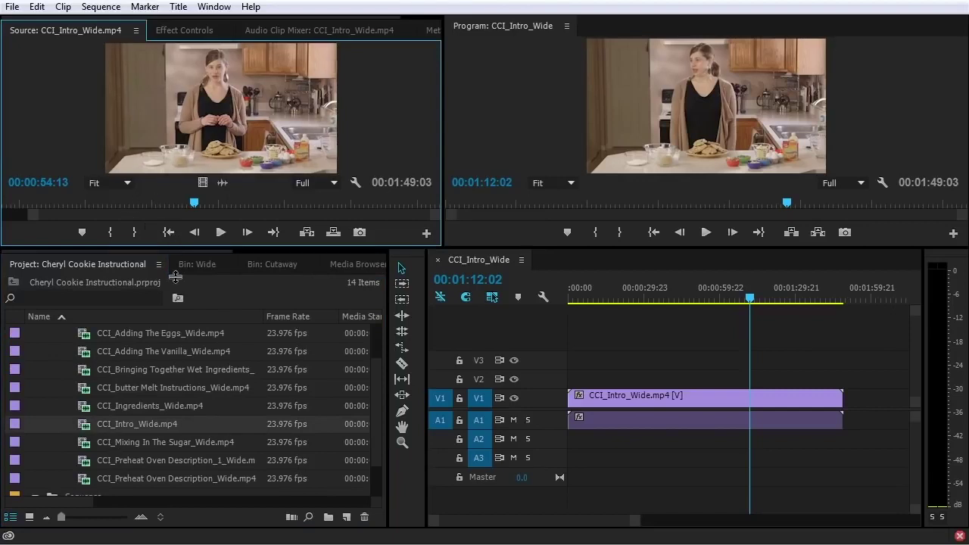
drag(174, 251, 191, 359)
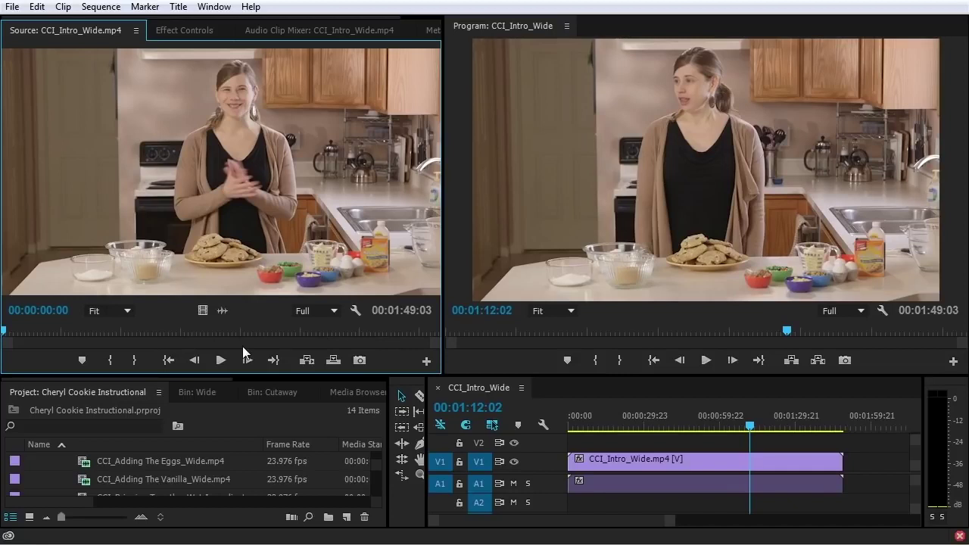
key(space)
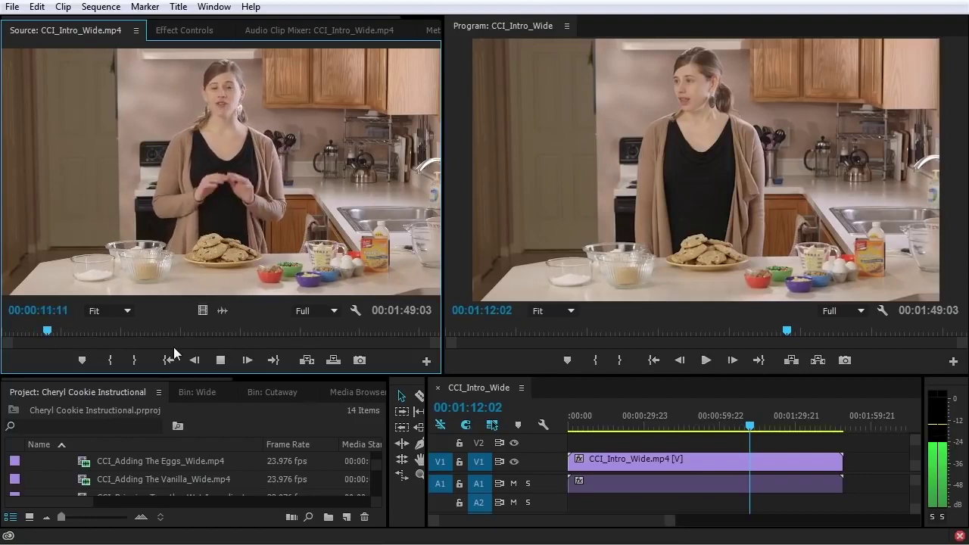
key(space)
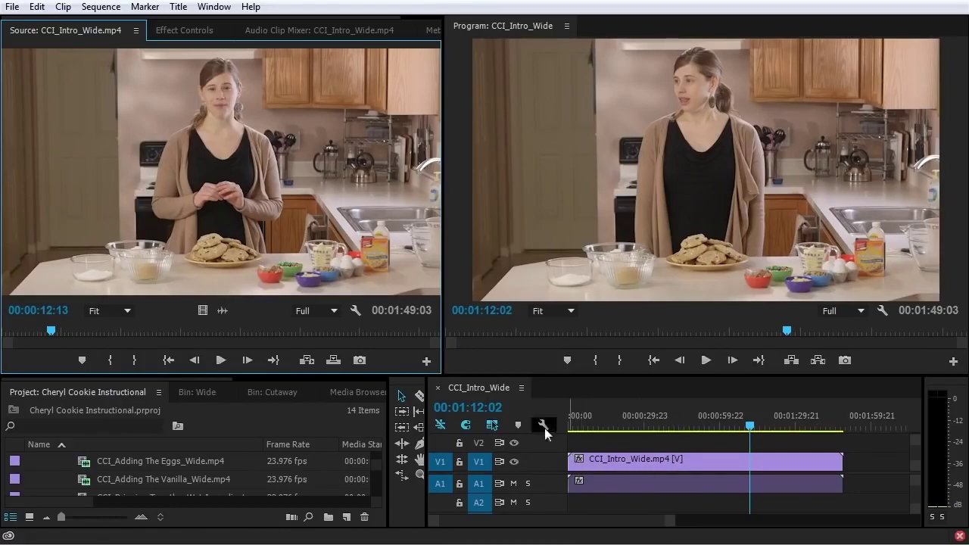
Step: Set the source In point on CCI_Intro_Wide.mp4 at 00:00:04:19
click(871, 457)
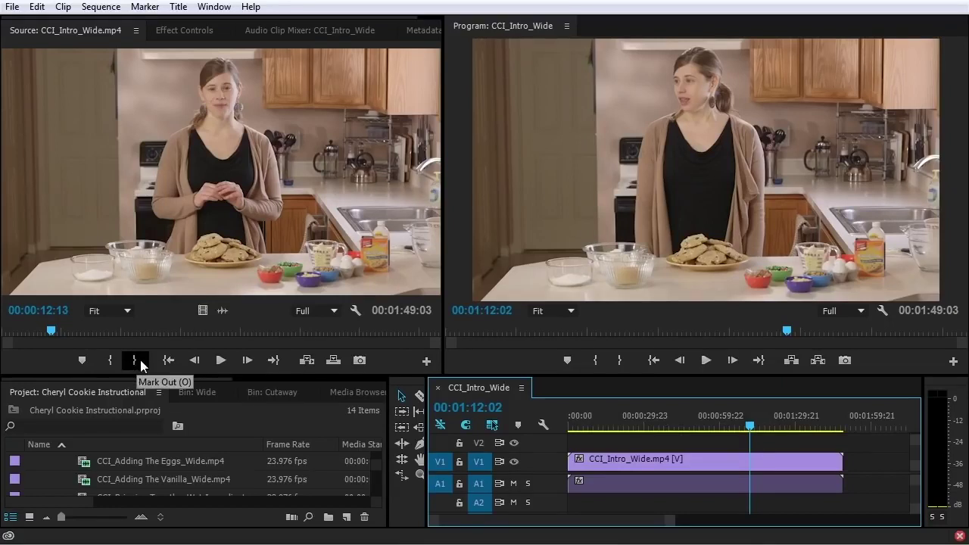
click(40, 330)
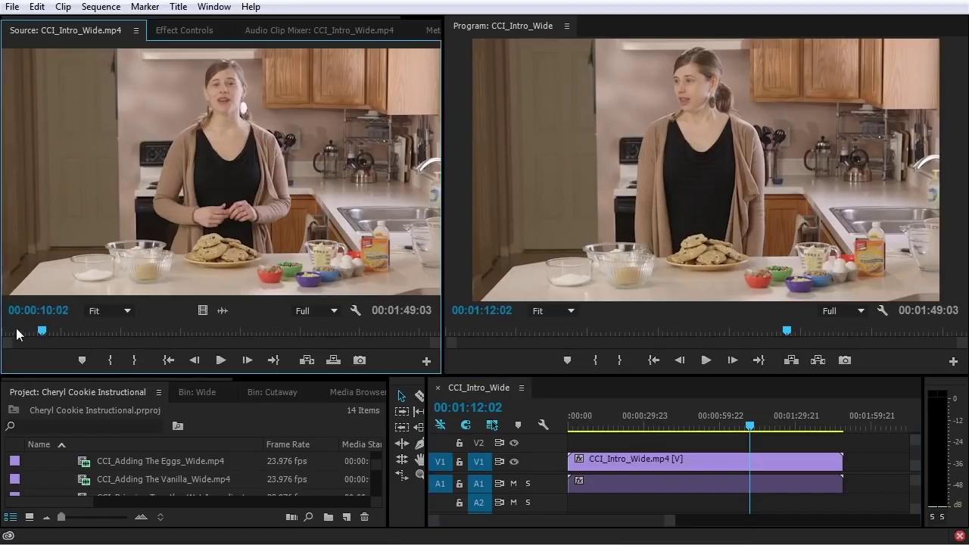
click(17, 334)
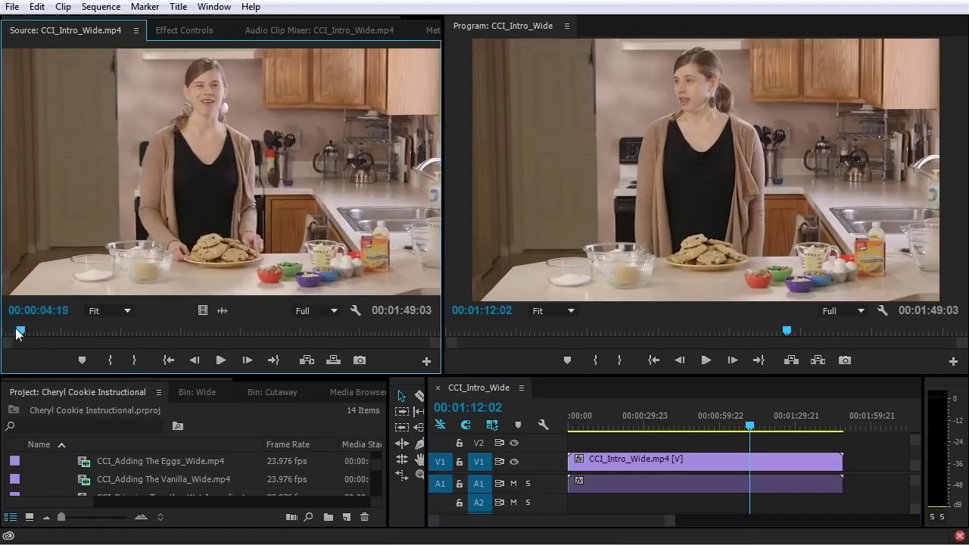
click(111, 360)
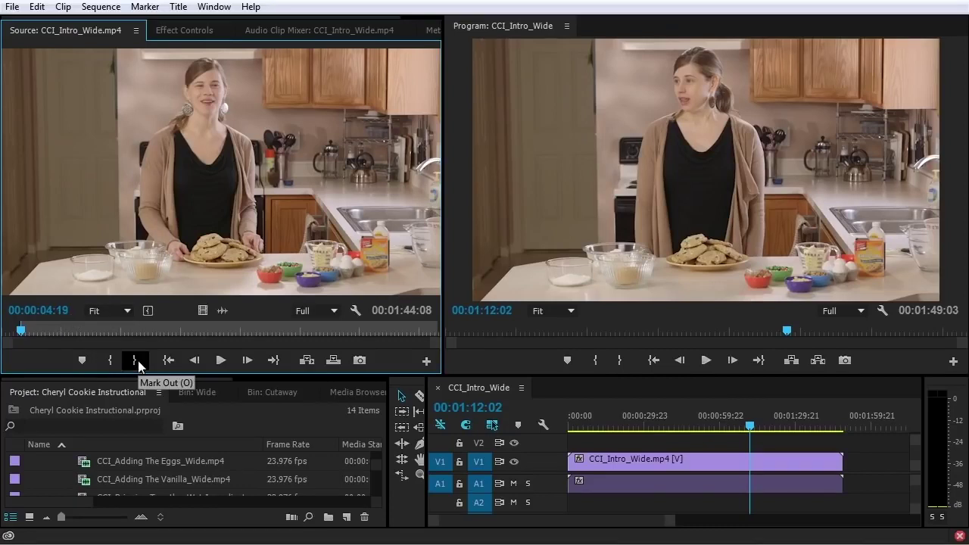
Step: Play ahead and set the Out point at 00:00:26:13, a 00:00:21:19 range
key(space)
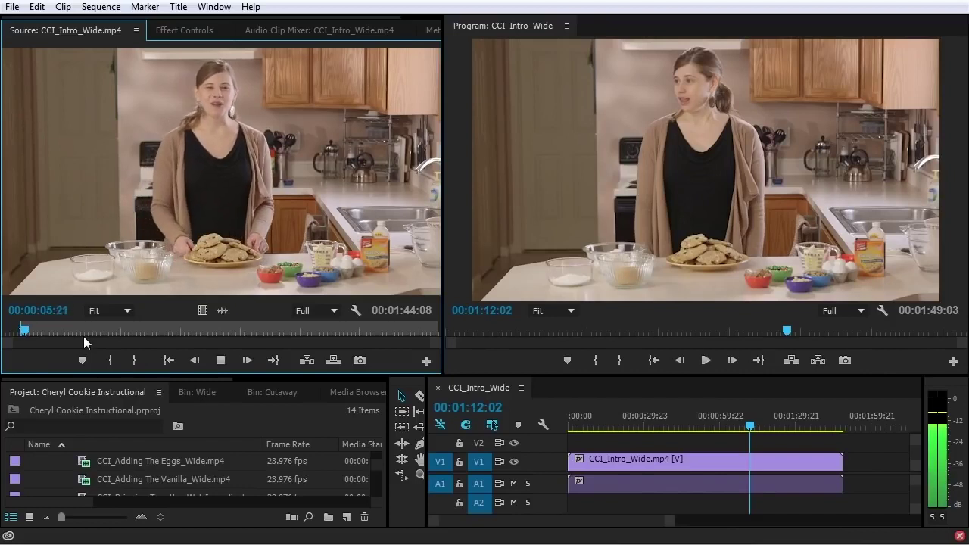
drag(33, 333, 99, 332)
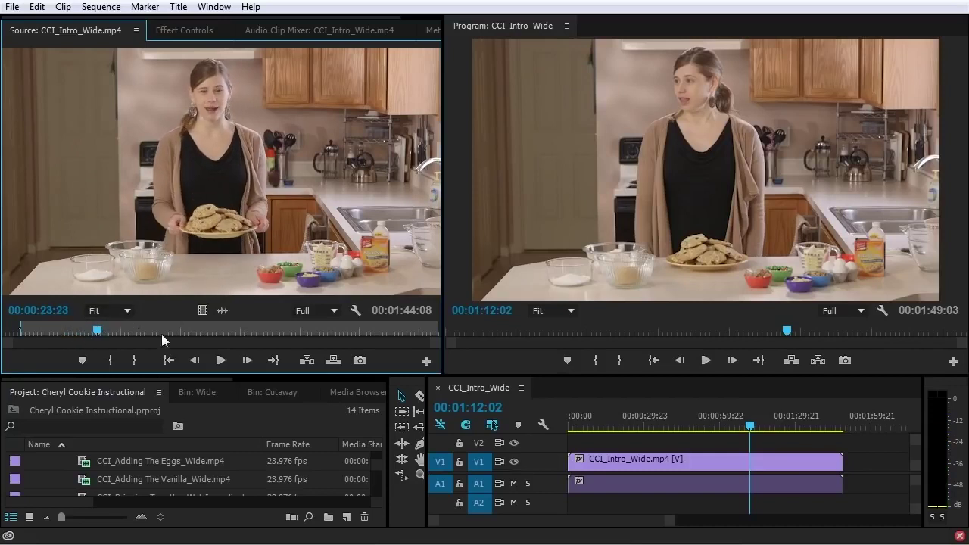
key(space)
click(104, 332)
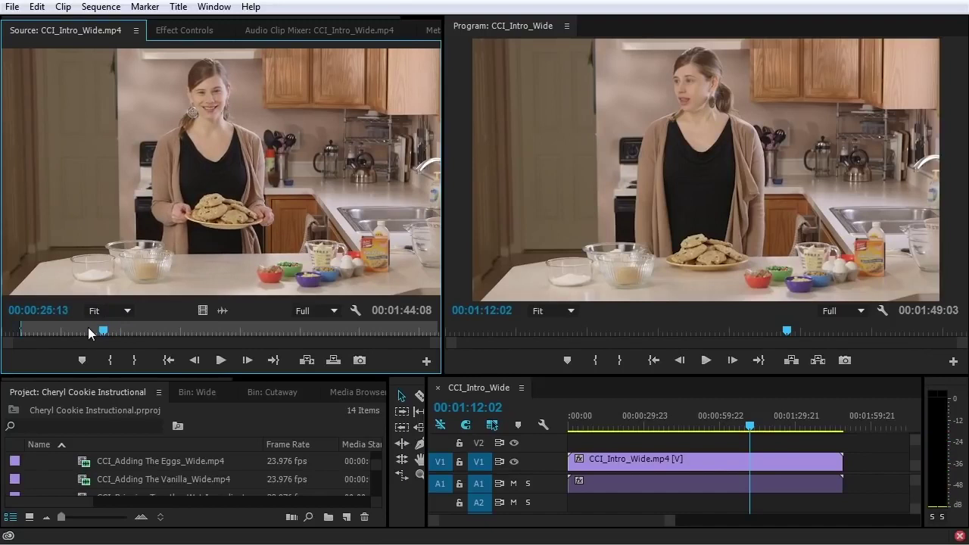
drag(104, 332, 84, 332)
key(space)
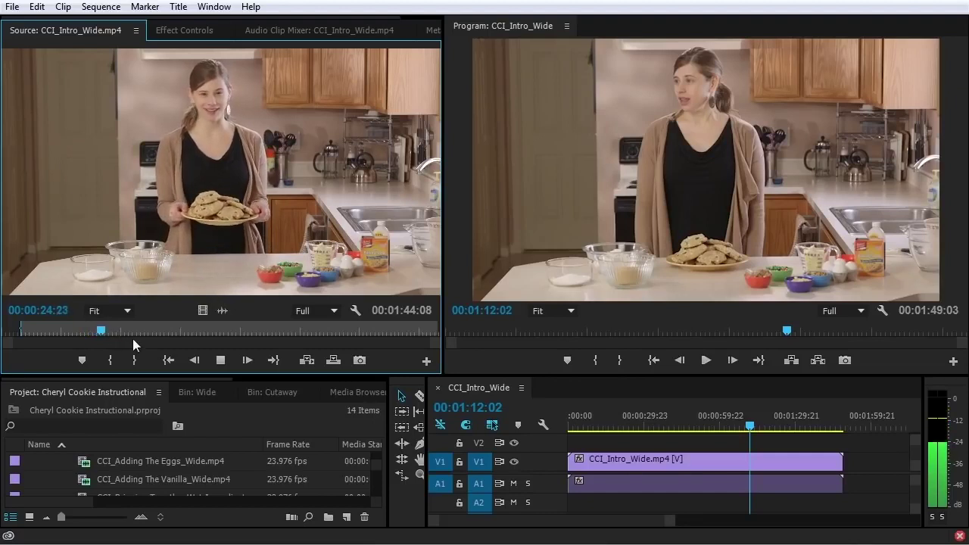
key(space)
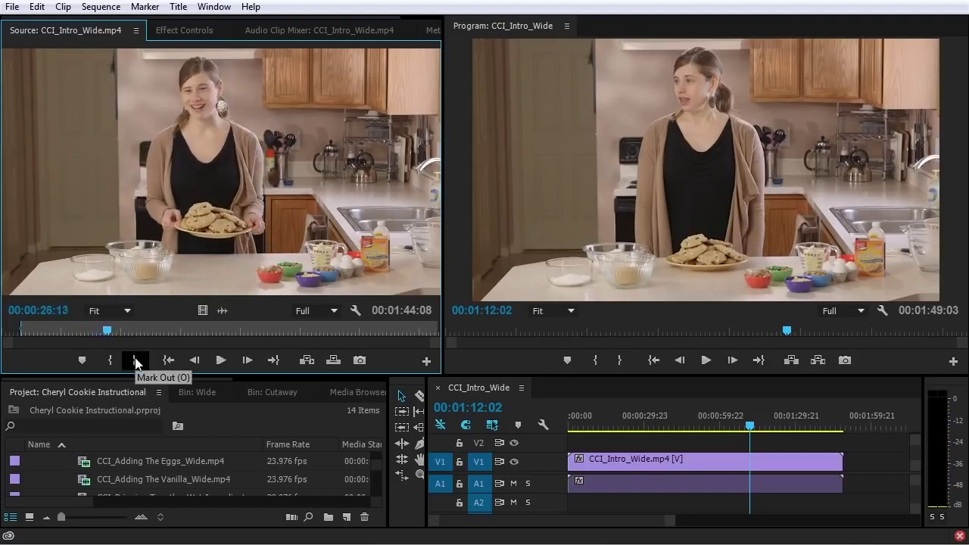
click(134, 362)
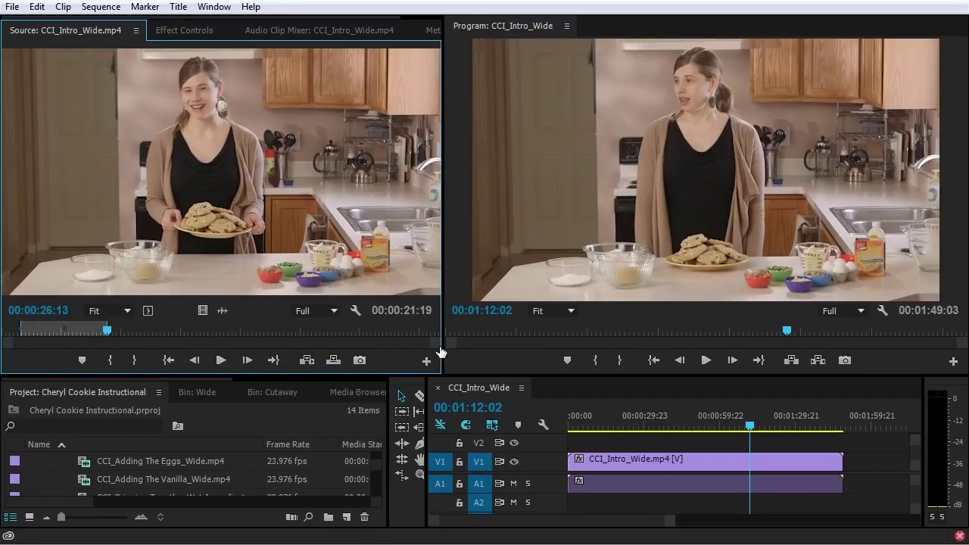
Step: Drop the trimmed source range onto V1/A1 after the existing clip and park the playhead on it
drag(672, 521, 781, 522)
drag(131, 130, 713, 470)
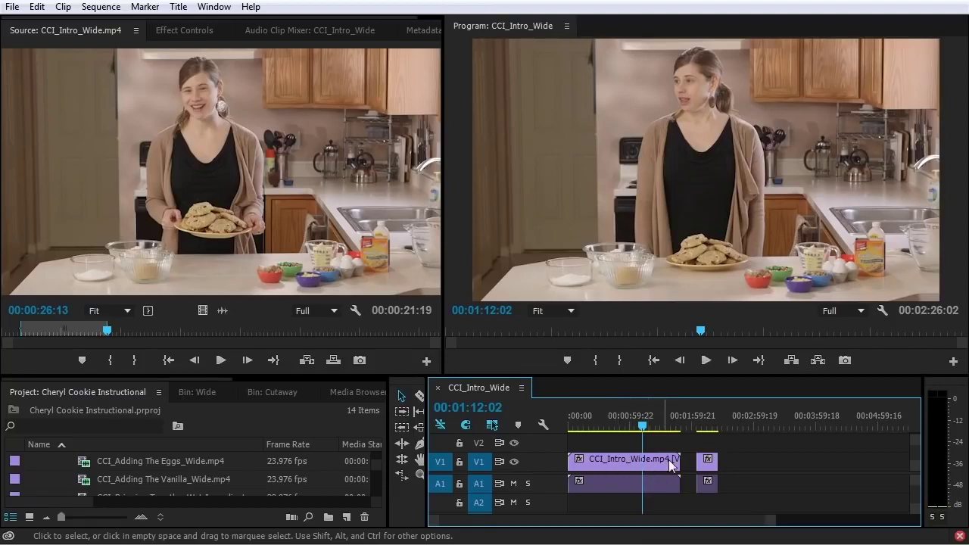
click(710, 421)
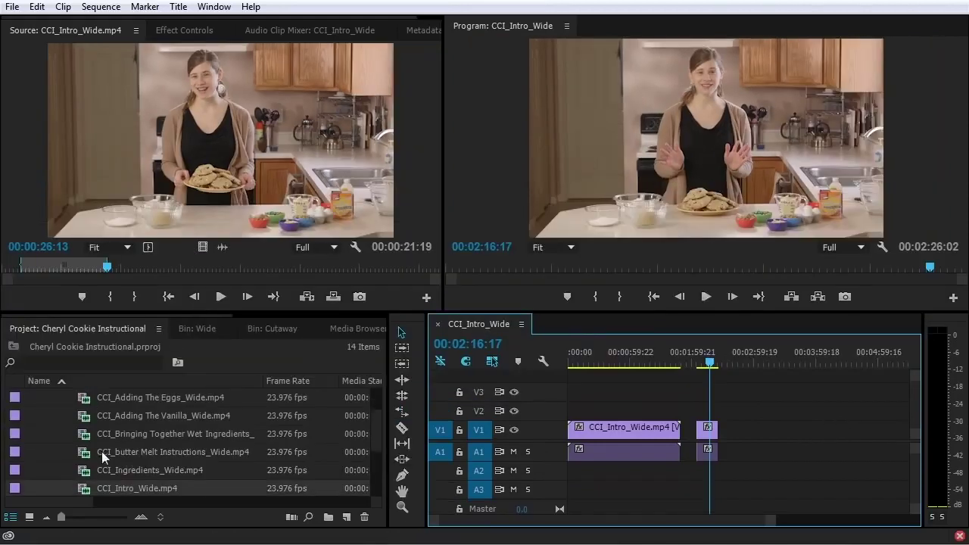
Step: Load CCI_Adding The Vanilla_Wide.mp4 into the Source Monitor and preview it
scroll(102, 450, up, 2)
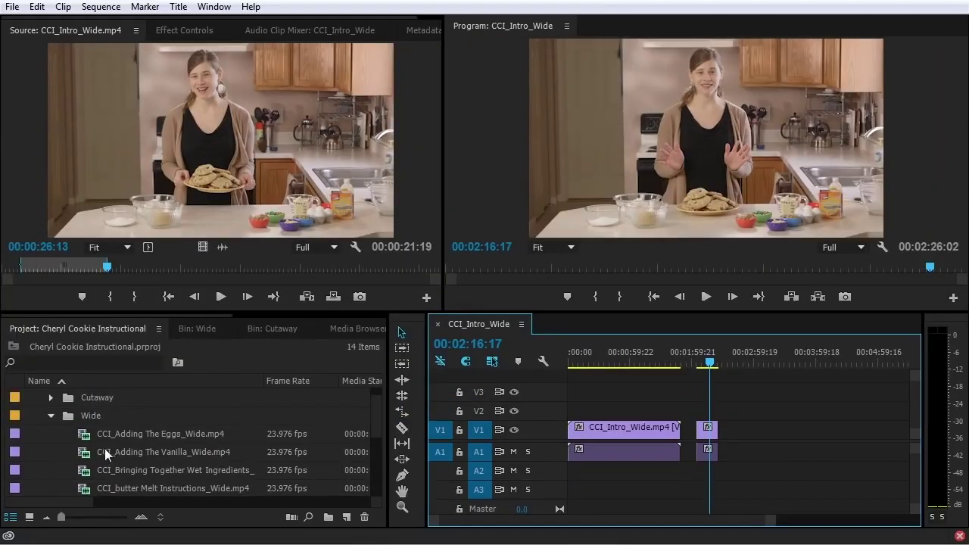
scroll(104, 448, down, 1)
double_click(85, 437)
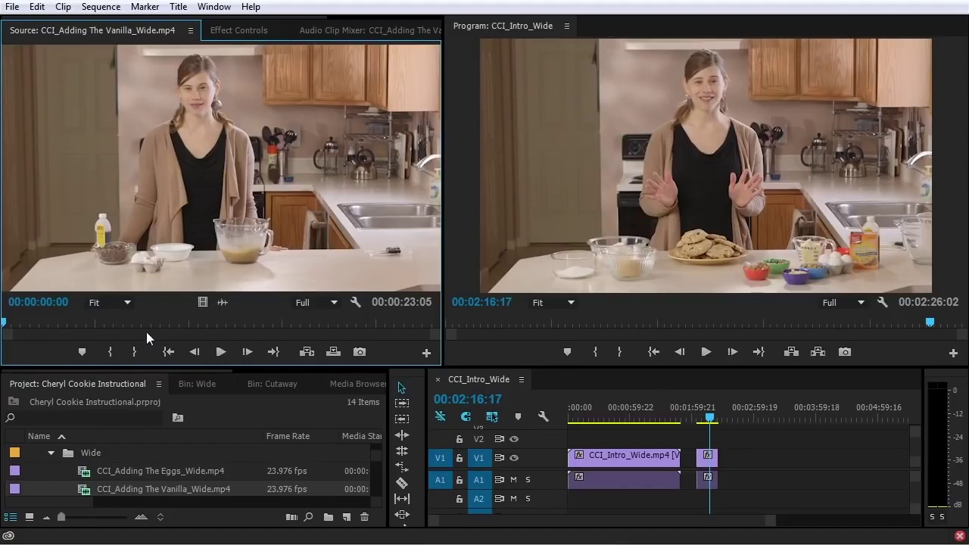
key(space)
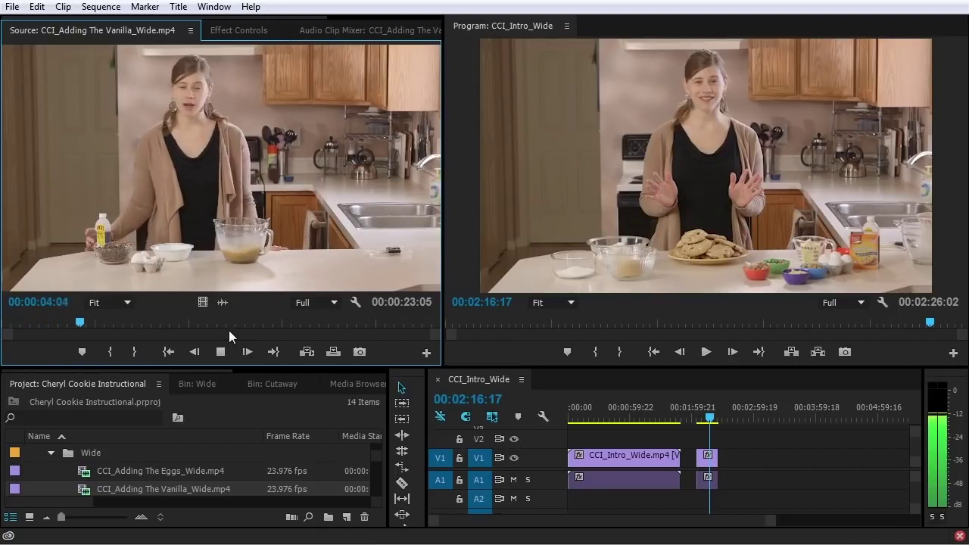
key(space)
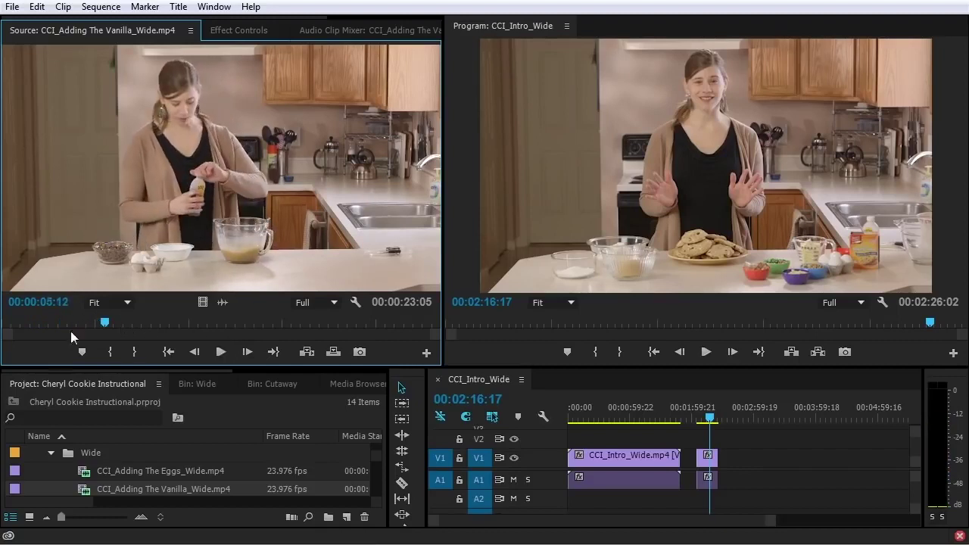
Step: Mark the vanilla clip from In 00:00:03:01 to Out 00:00:21:22
click(70, 324)
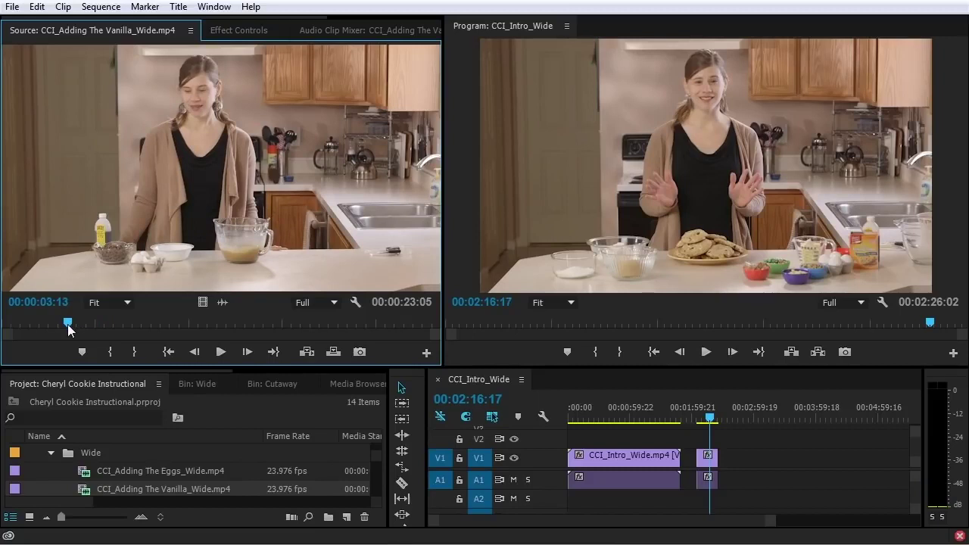
key(space)
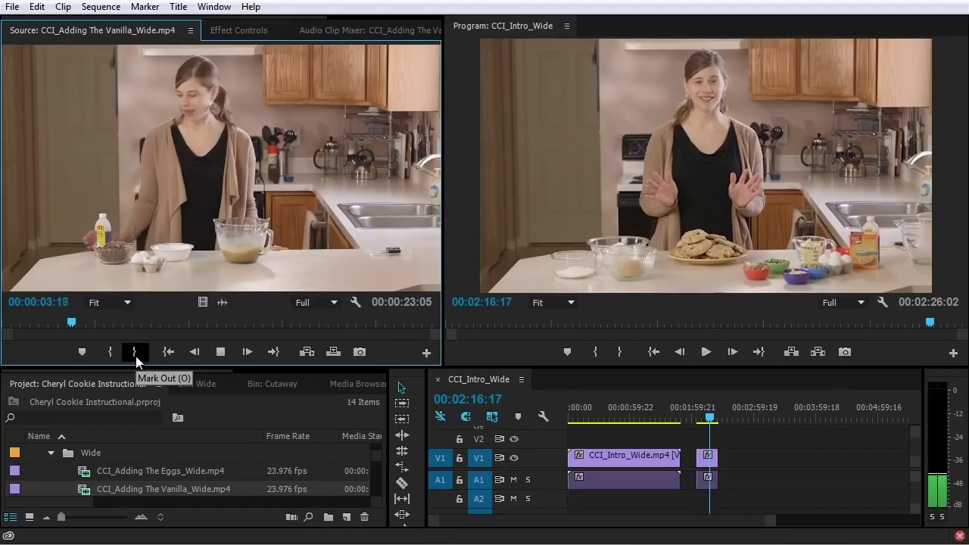
key(space)
key(Left)
key(Left)
key(Left)
key(Left)
key(Left)
key(Left)
key(Left)
key(Left)
key(Left)
key(Left)
key(Left)
key(Left)
key(Left)
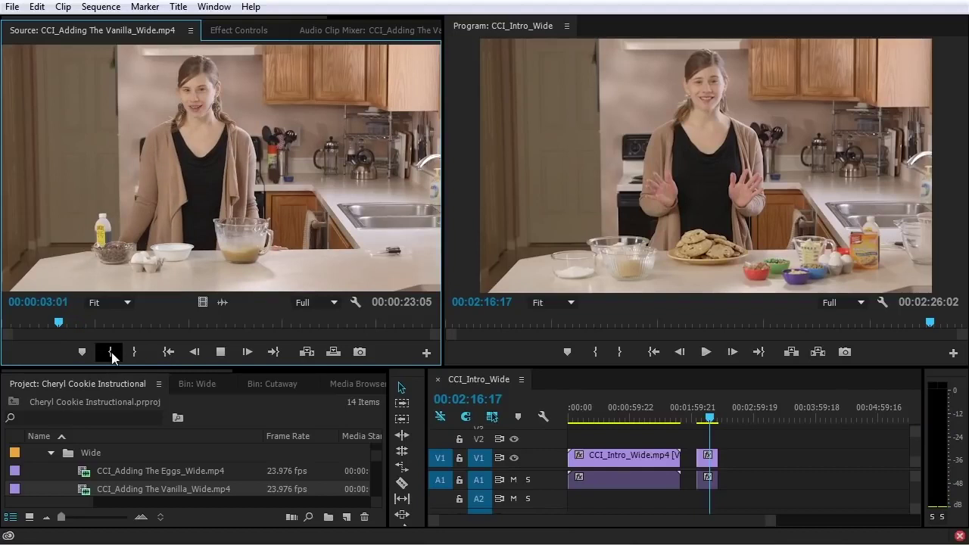
drag(71, 324, 58, 324)
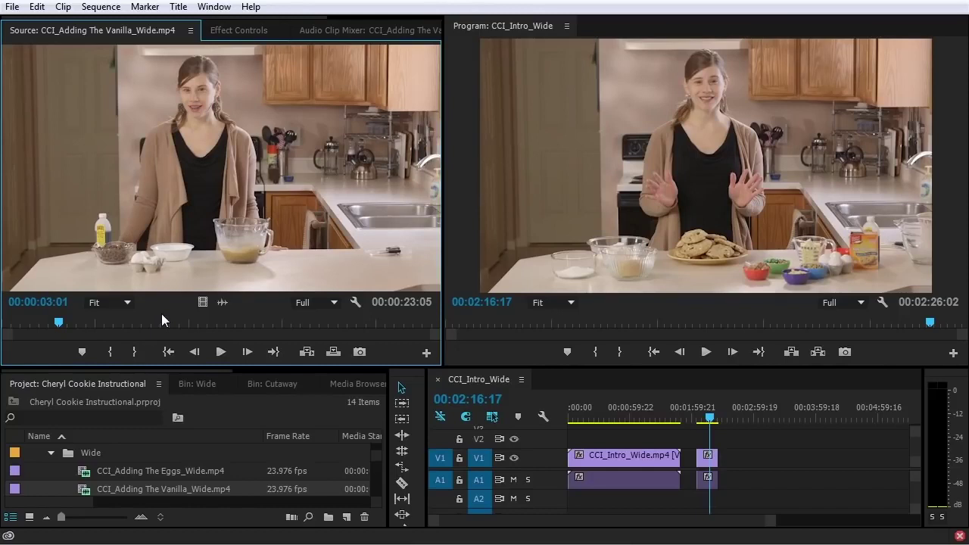
key(i)
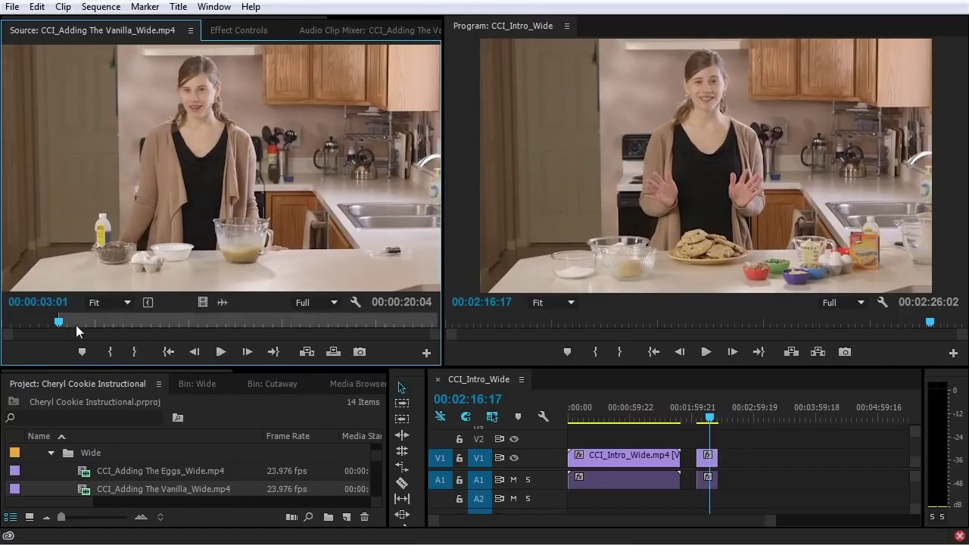
key(space)
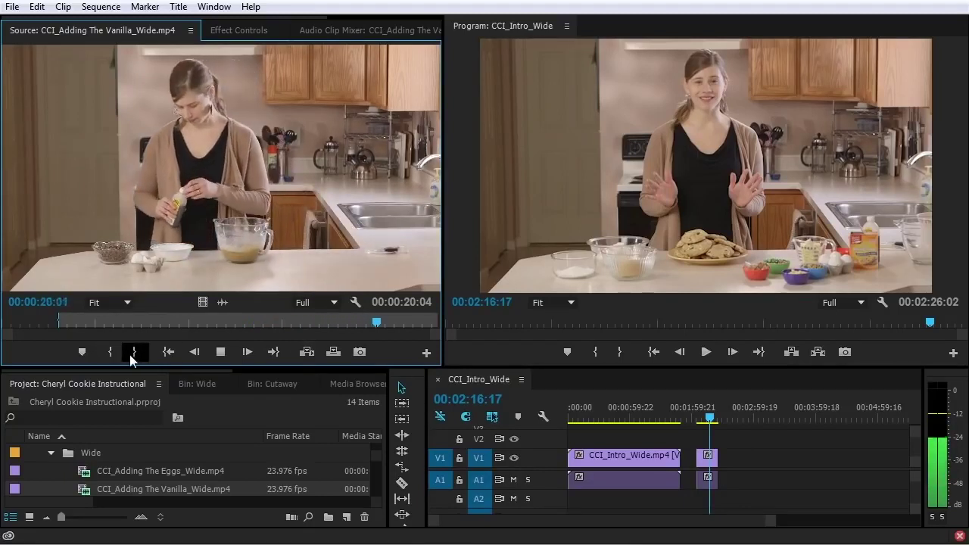
key(space)
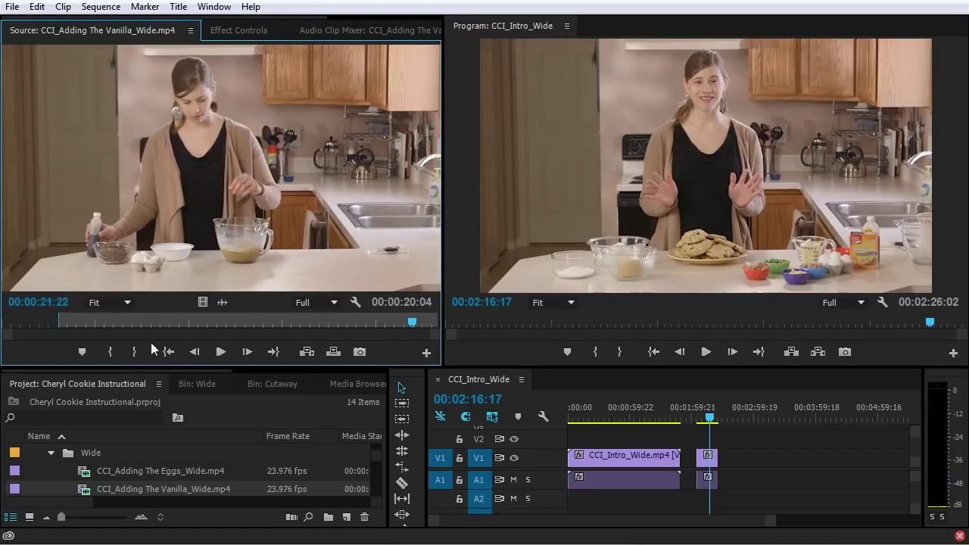
key(o)
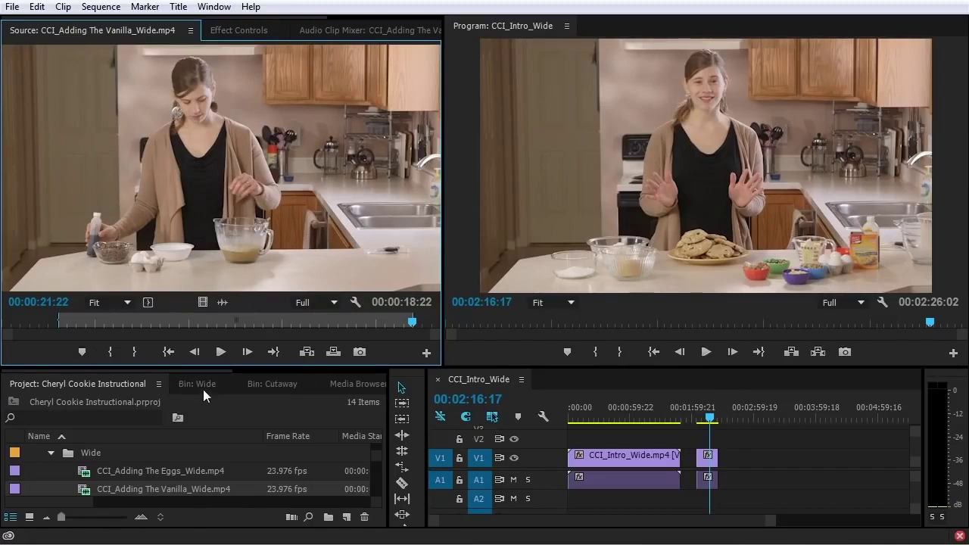
Step: Show the Wide bin as enlarged thumbnails and select the Adding The Eggs clip
drag(134, 368, 139, 242)
click(195, 257)
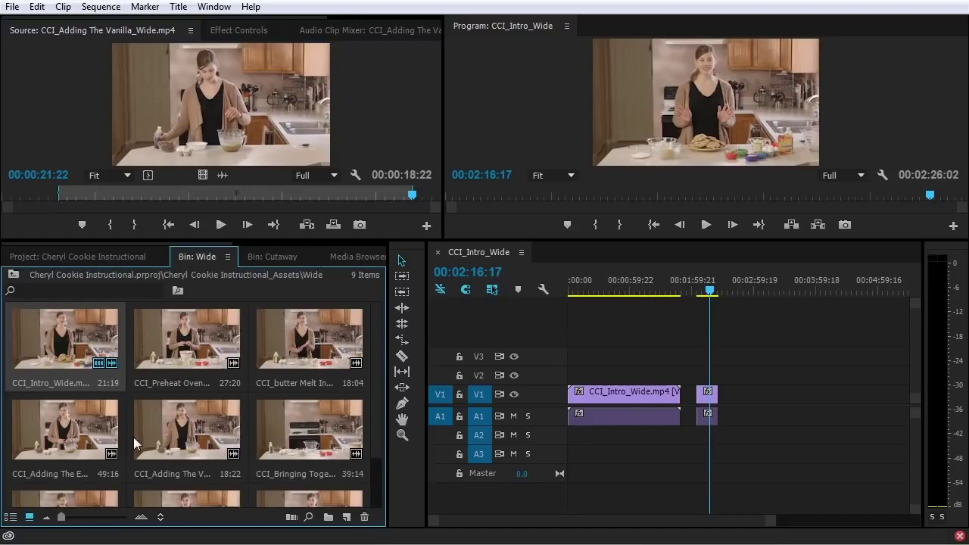
click(161, 421)
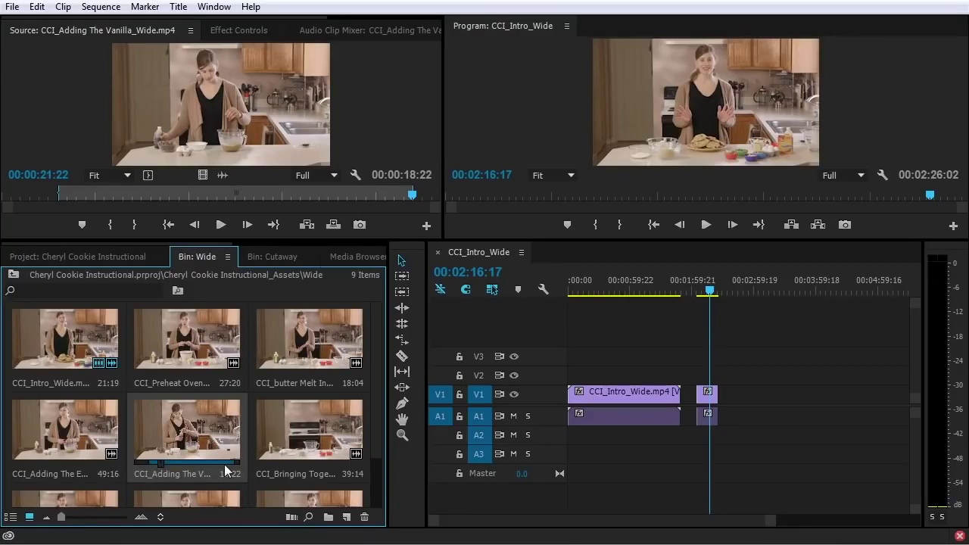
click(54, 445)
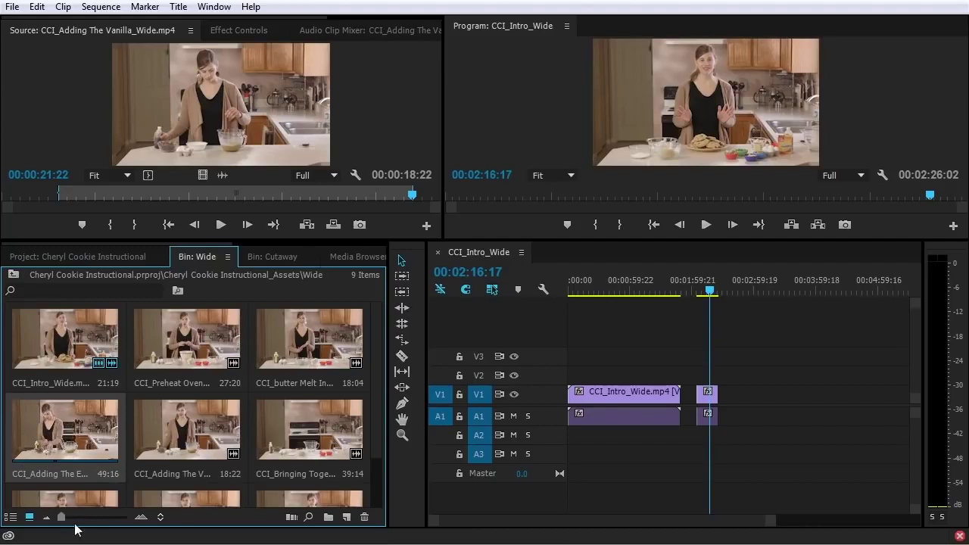
drag(61, 518, 103, 518)
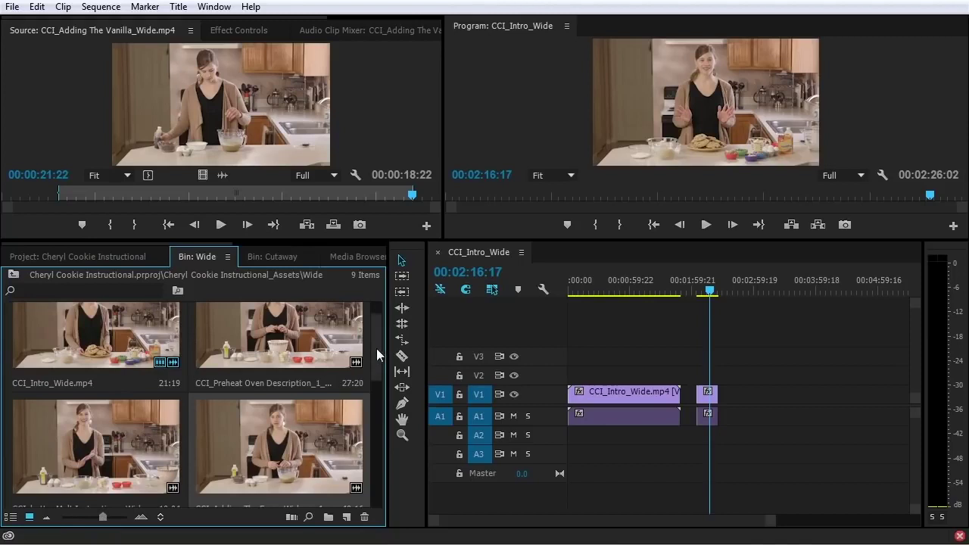
scroll(378, 372, down, 2)
Step: Set In and Out points on the Eggs clip and load it in the Source Monitor
key(space)
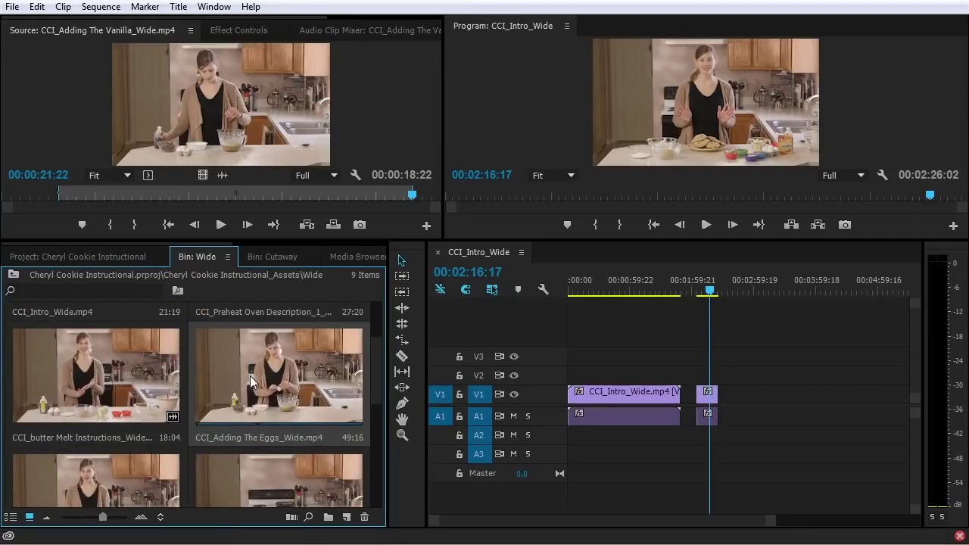
click(198, 427)
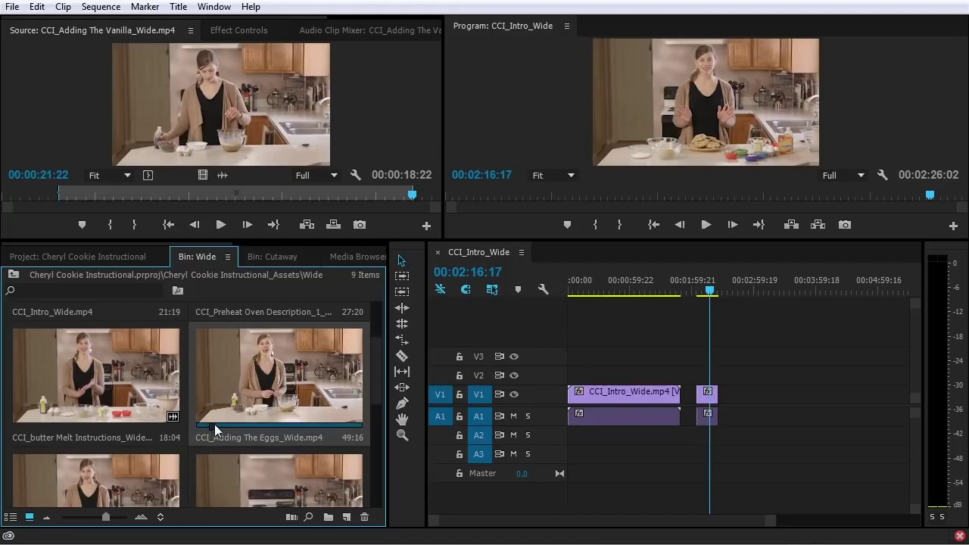
key(i)
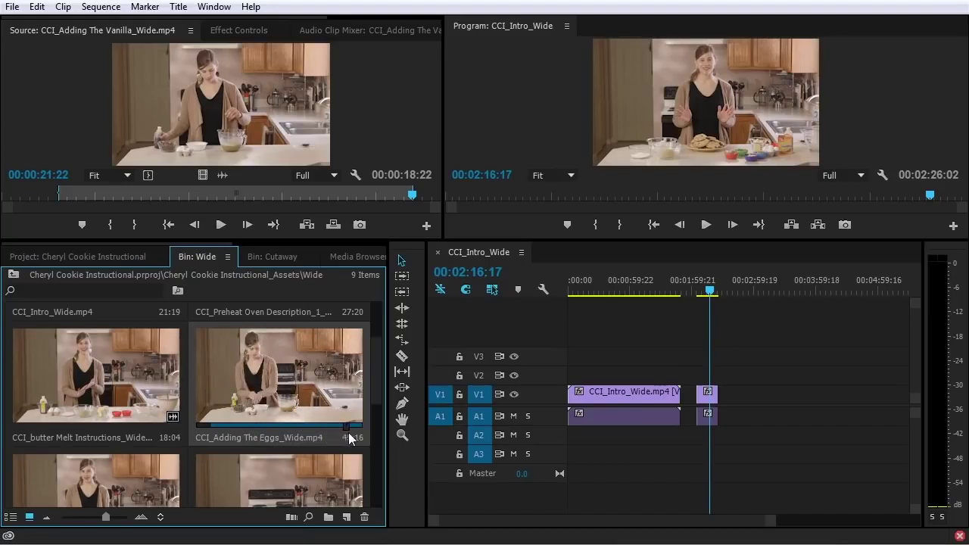
key(o)
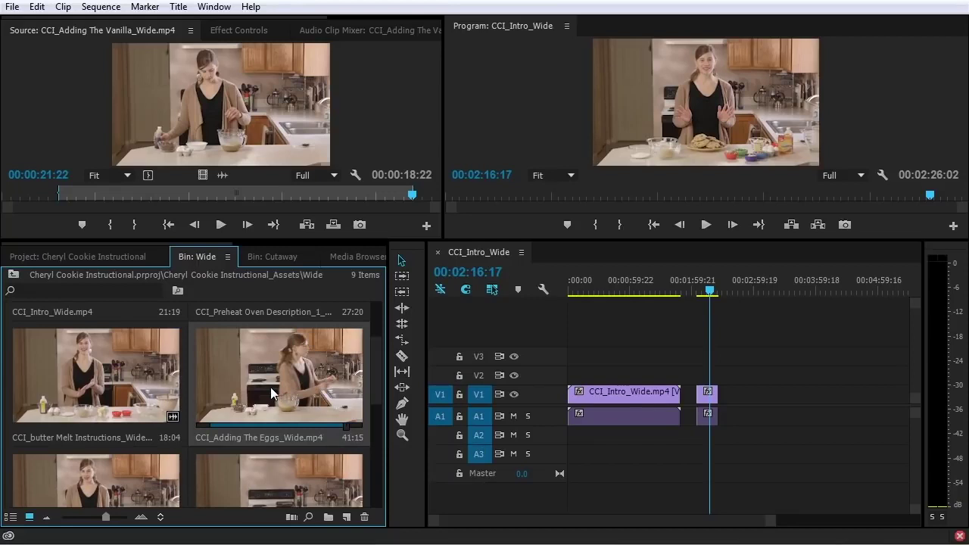
double_click(269, 388)
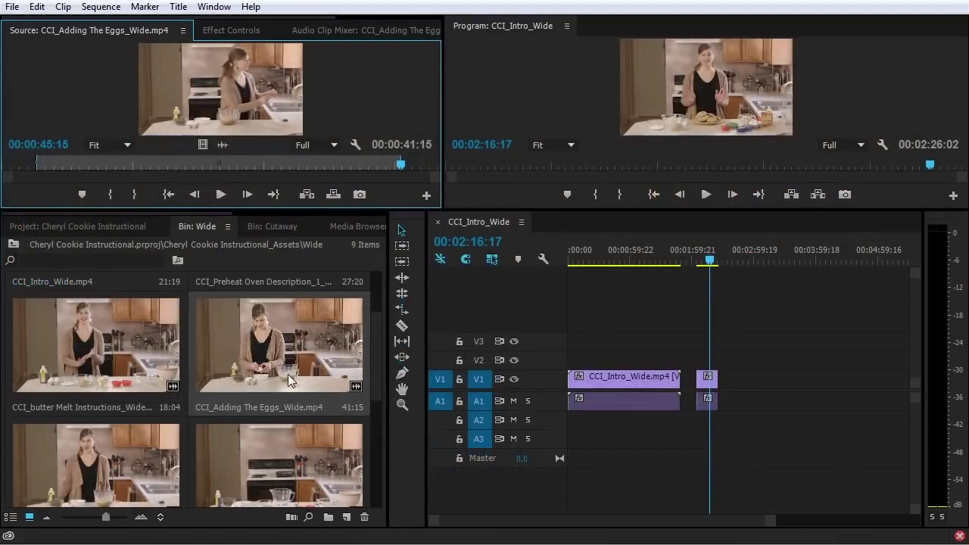
Step: Overwrite the Eggs clip onto V1/A1 after the intro clips, extending the sequence to 00:03:07:17
click(287, 374)
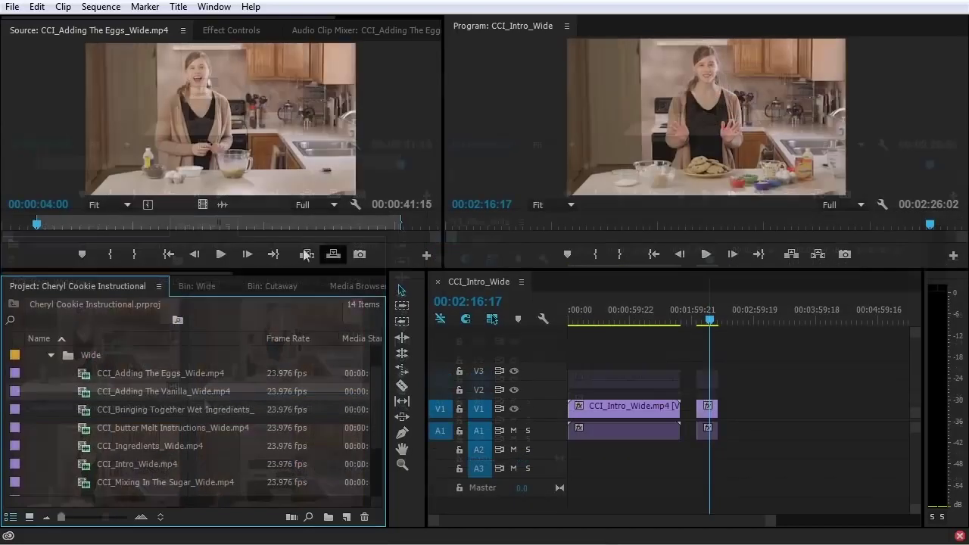
drag(212, 157, 741, 419)
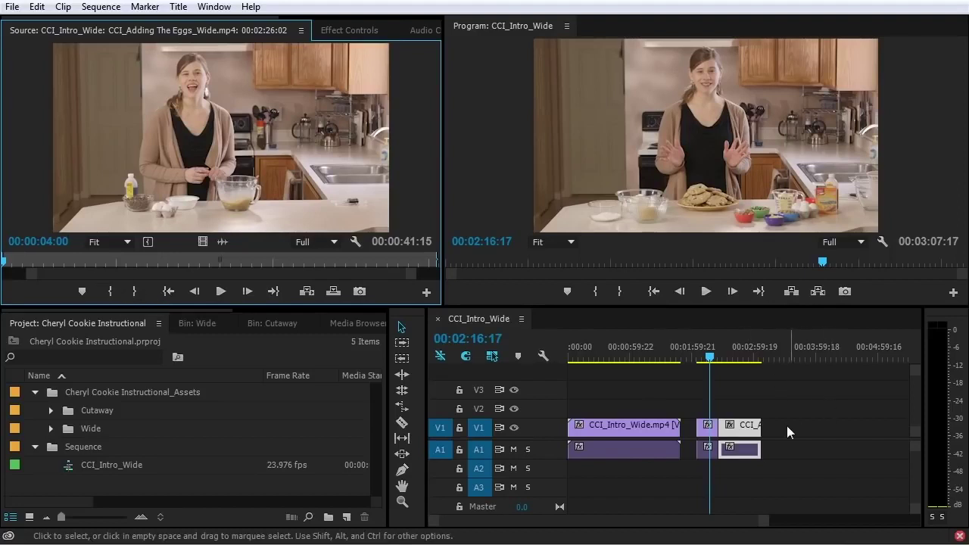
Step: Open CCI_microwave Cutaway.mp4 from the Cutaway folder and scrub to the butter shot near 01:18
click(51, 410)
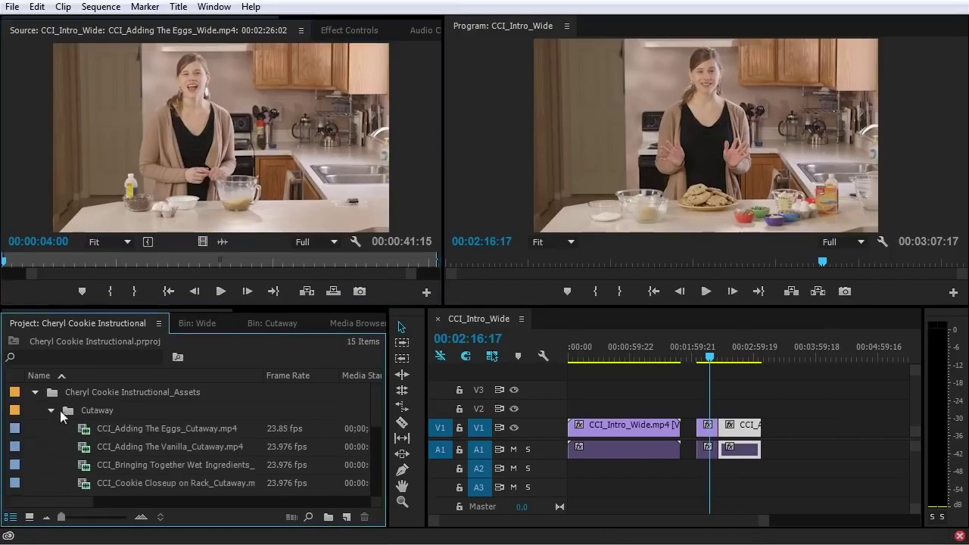
scroll(108, 417, down, 4)
scroll(109, 421, down, 1)
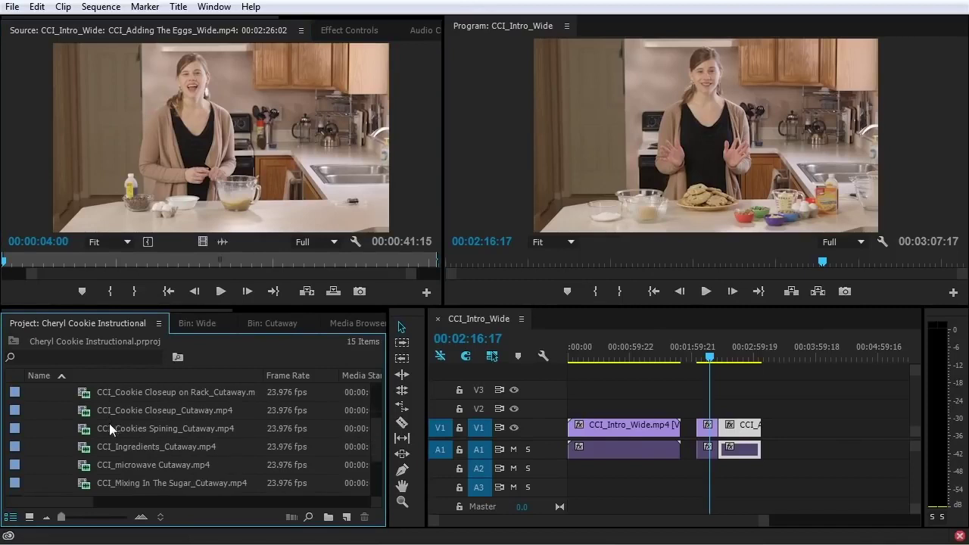
double_click(84, 467)
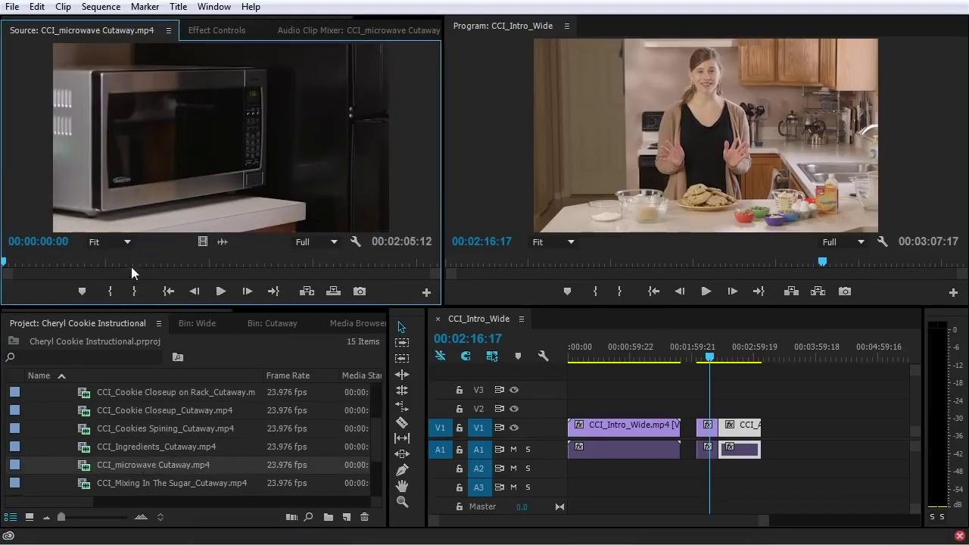
drag(6, 262, 362, 260)
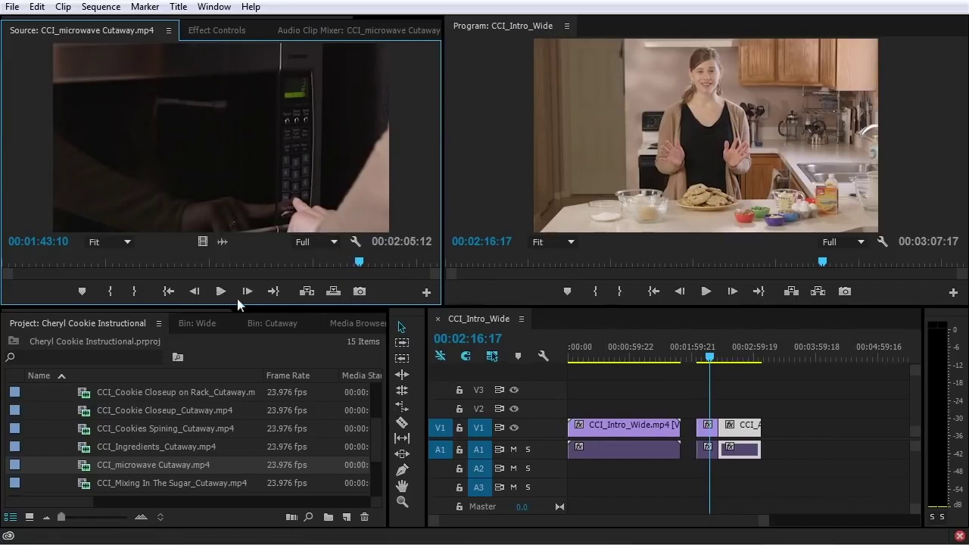
click(238, 262)
drag(239, 263, 288, 263)
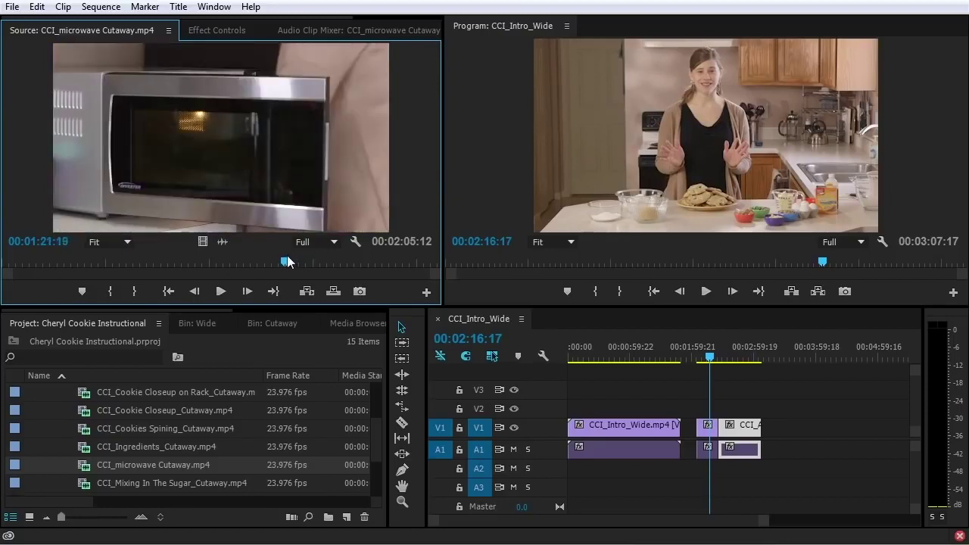
drag(281, 263, 275, 263)
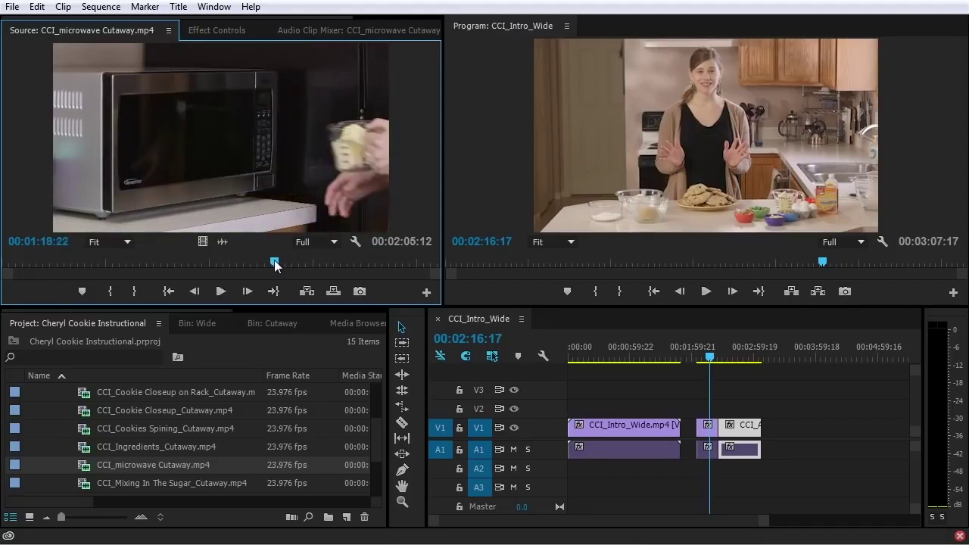
Step: Mark 01:18:22 to 01:26:03 and drag the range into the Project panel as a subclip
click(109, 293)
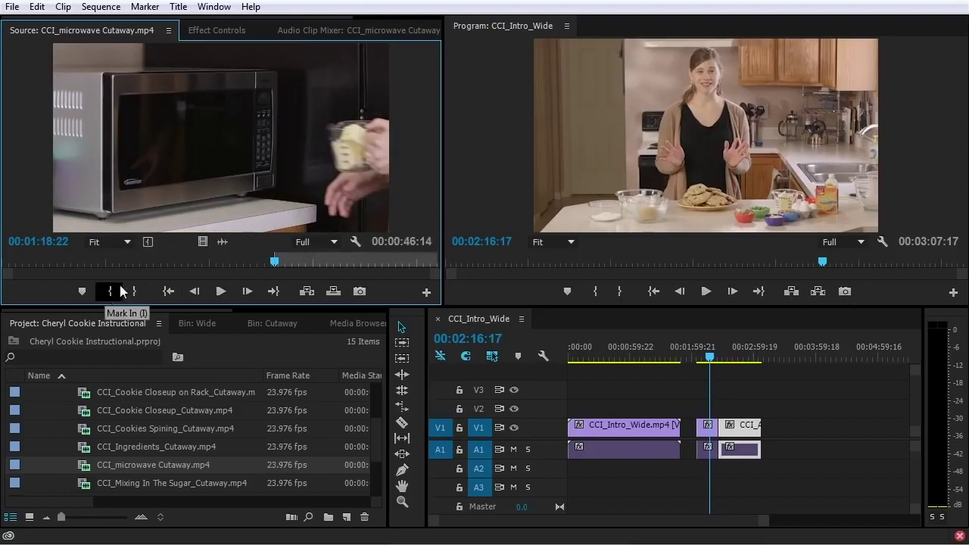
key(space)
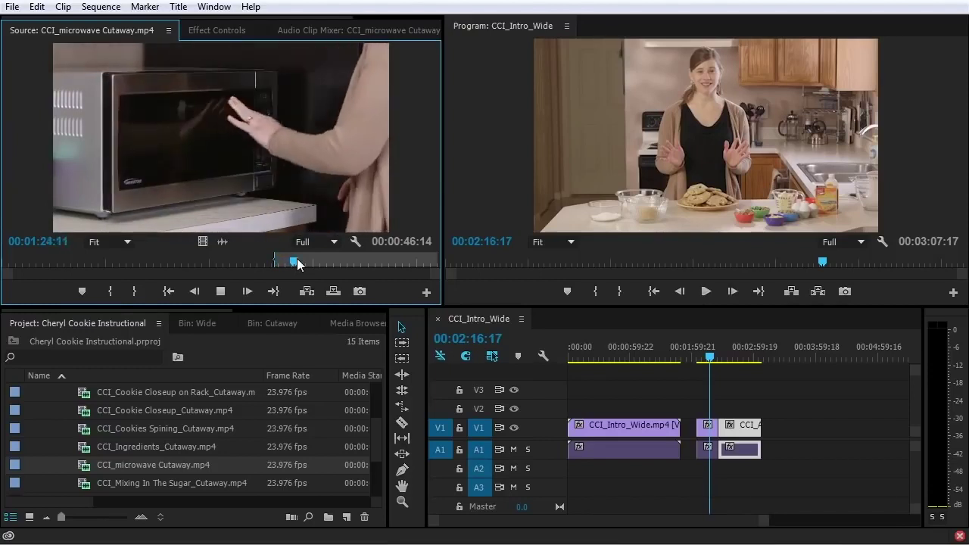
key(space)
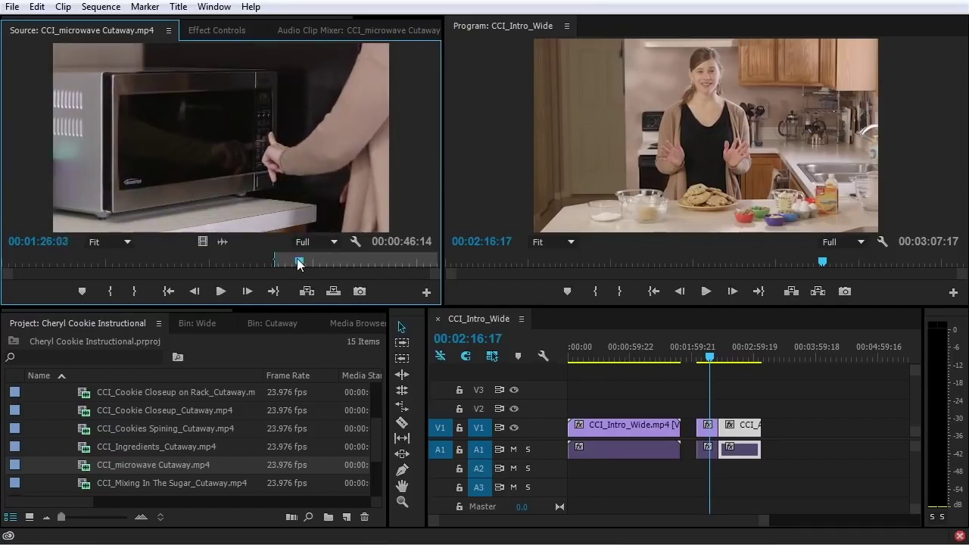
click(137, 291)
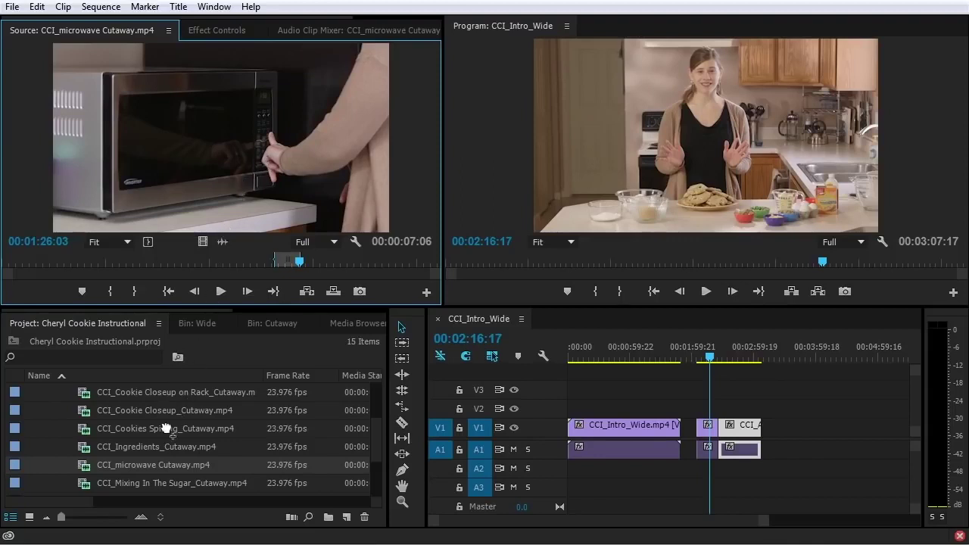
drag(166, 429, 166, 429)
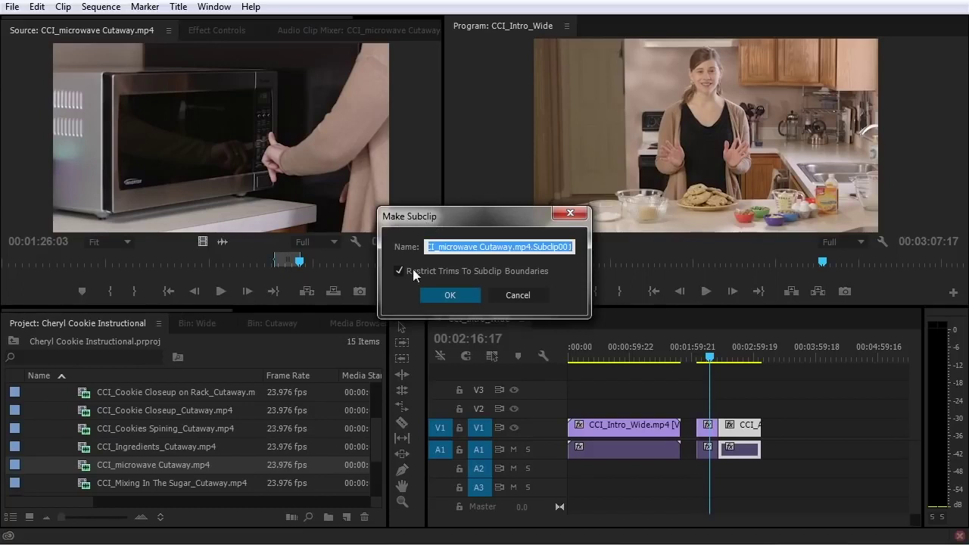
Step: Name the subclip CCI_microwave Cutaway_Butter In, adjust the trim restriction, and create it
click(520, 250)
drag(514, 248, 573, 250)
key(BackSpace)
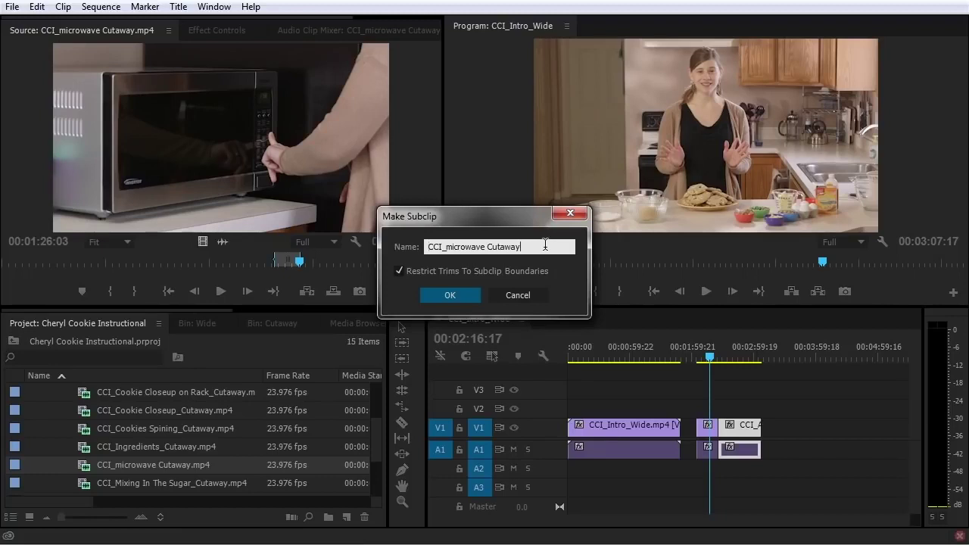
text(_Butter In)
click(399, 271)
click(451, 295)
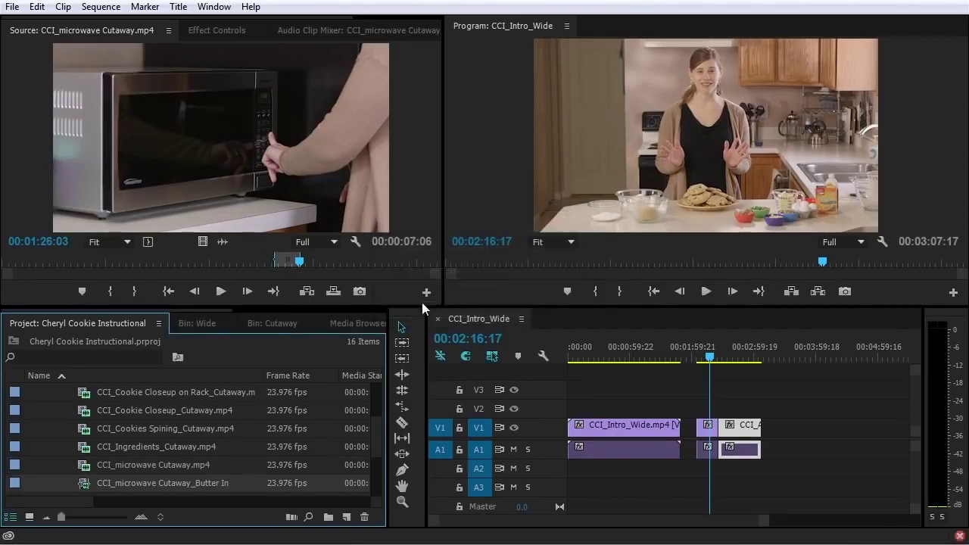
Step: Mark a new In and Out range ending on the lit microwave interior
scroll(203, 403, down, 2)
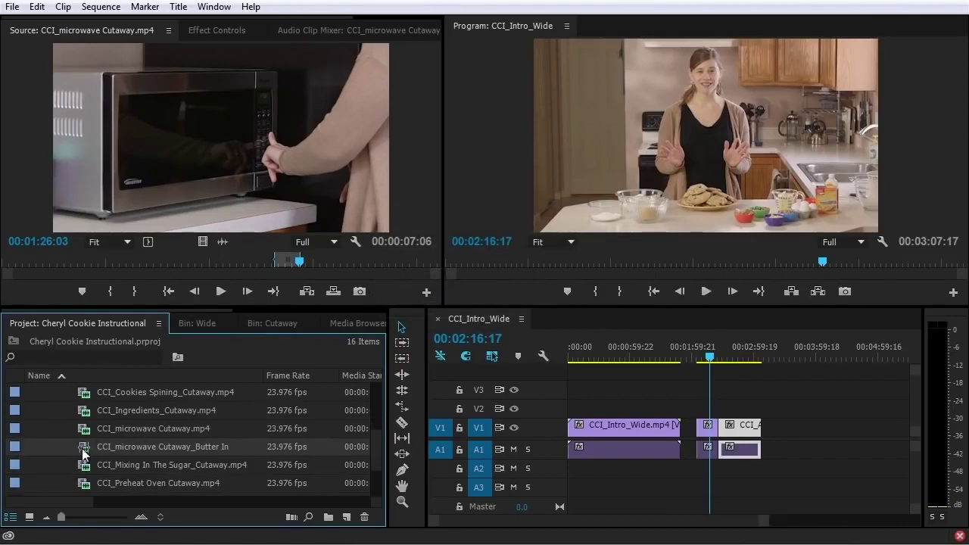
drag(305, 263, 353, 263)
click(110, 291)
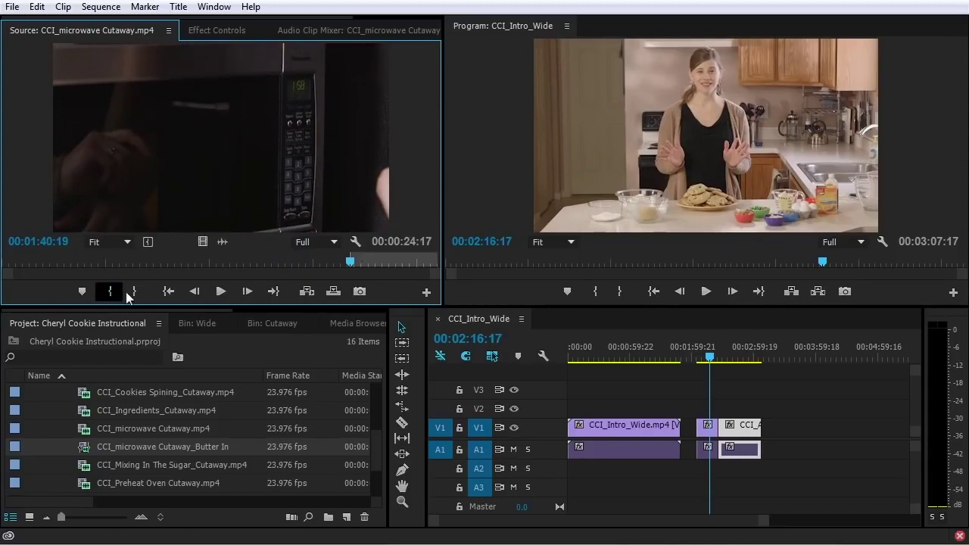
drag(350, 263, 390, 263)
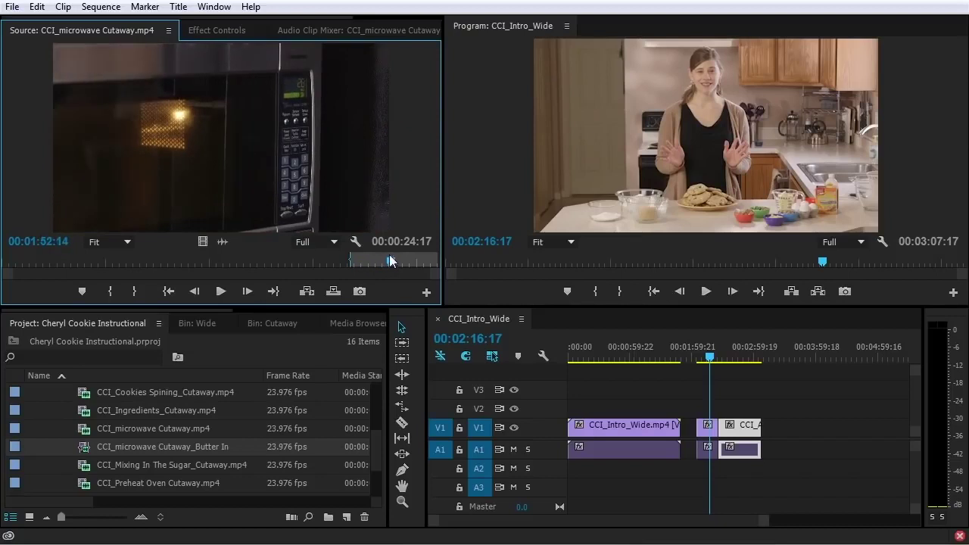
click(134, 291)
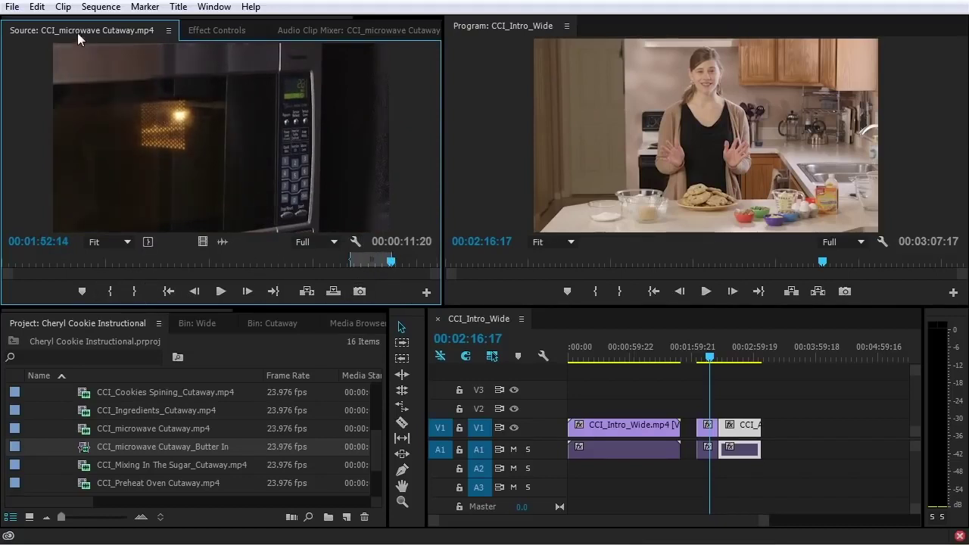
Step: Create subclip CCI_microwave Cutaway_Enter 30 with Restrict Trims, then add Butter In at the sequence end
click(63, 7)
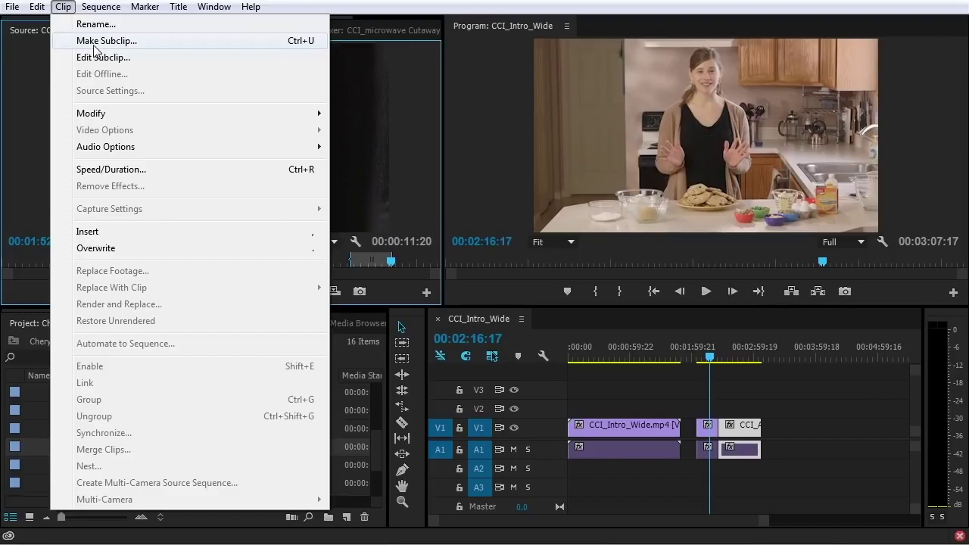
click(257, 142)
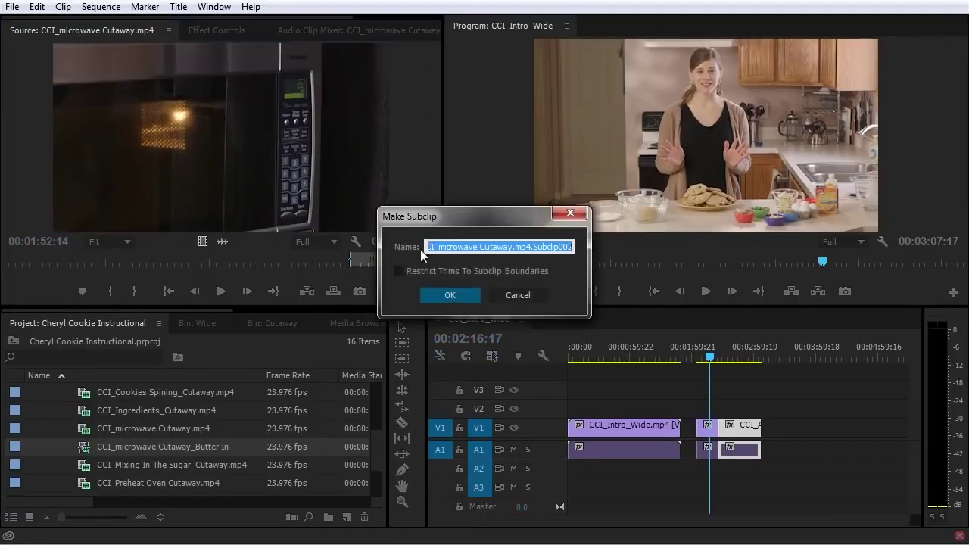
key(End)
key(BackSpace)
key(BackSpace)
key(BackSpace)
key(BackSpace)
key(BackSpace)
key(BackSpace)
key(BackSpace)
key(BackSpace)
key(BackSpace)
key(BackSpace)
key(BackSpace)
key(BackSpace)
key(BackSpace)
key(BackSpace)
key(BackSpace)
text(_Ente)
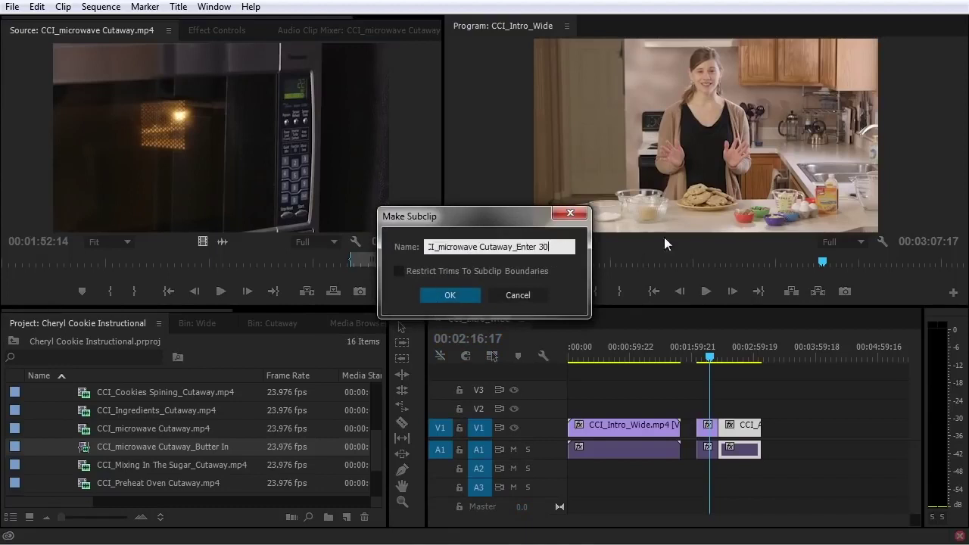
click(400, 270)
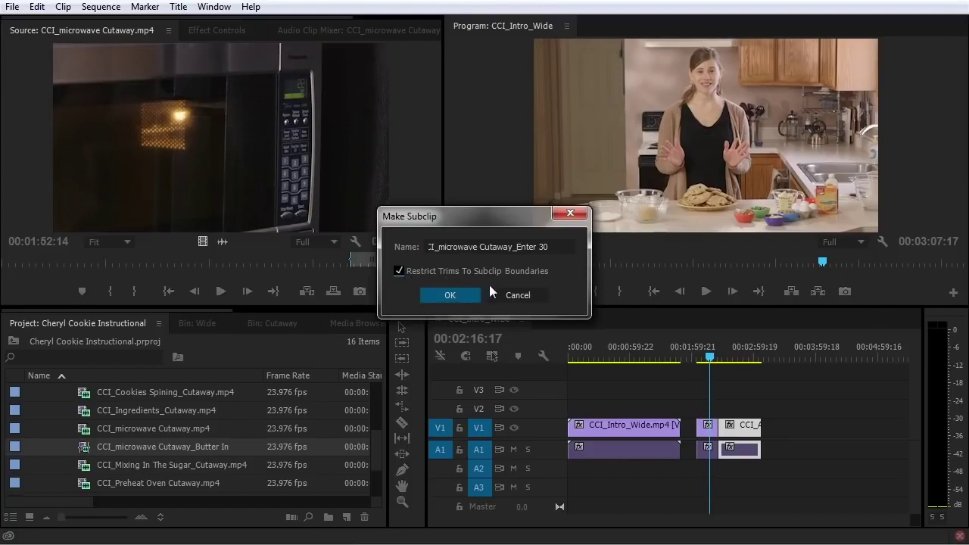
click(466, 295)
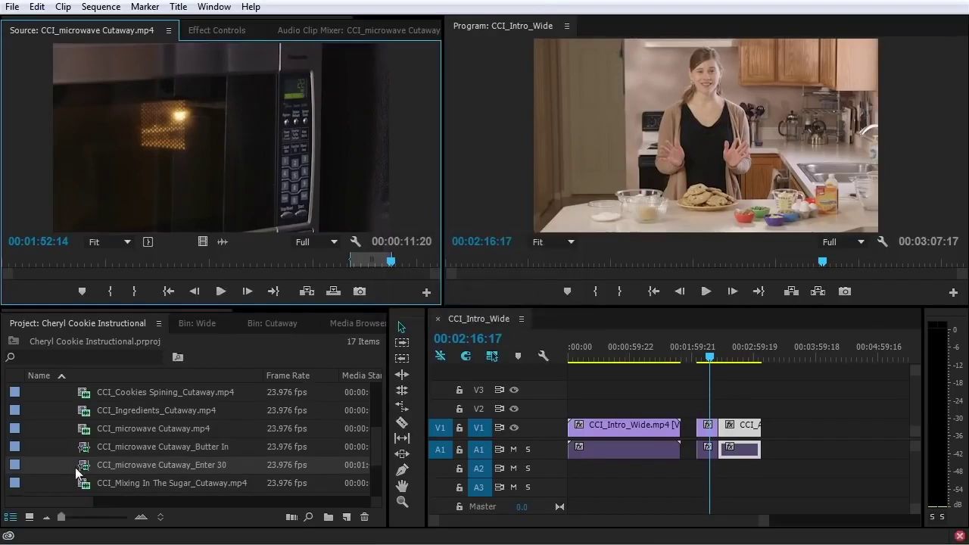
drag(86, 450, 777, 445)
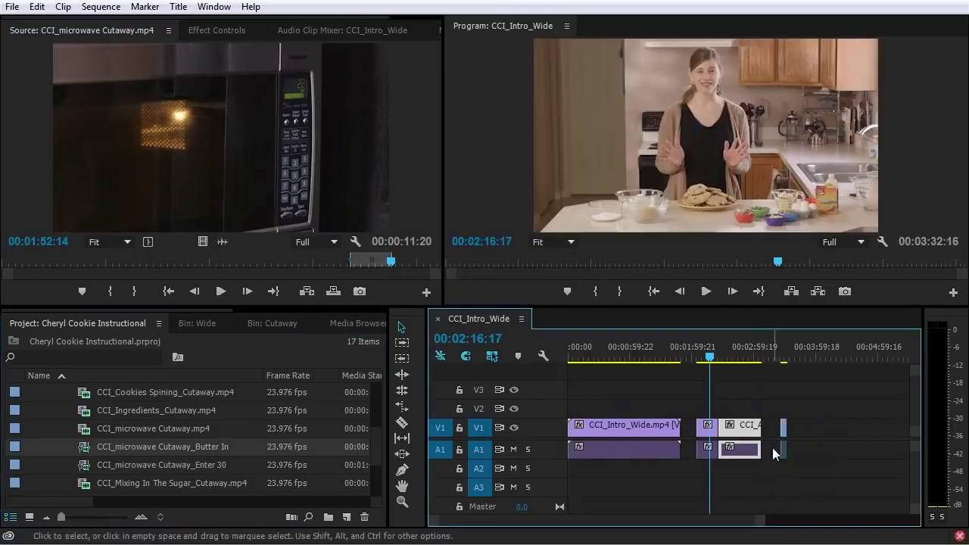
Step: Place the Enter 30 subclip on V1/A1 after Butter In and zoom in around 00:03:26
drag(85, 465, 796, 443)
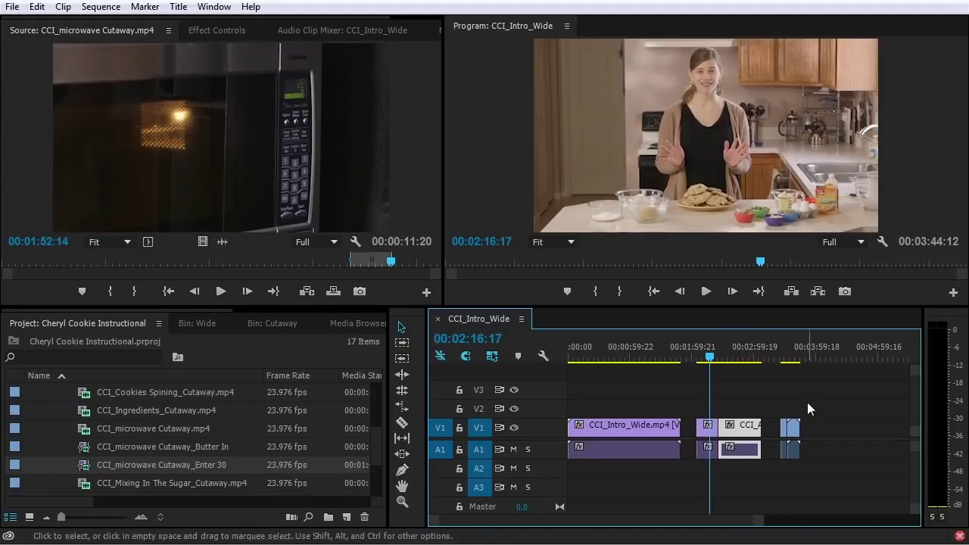
drag(717, 347, 785, 358)
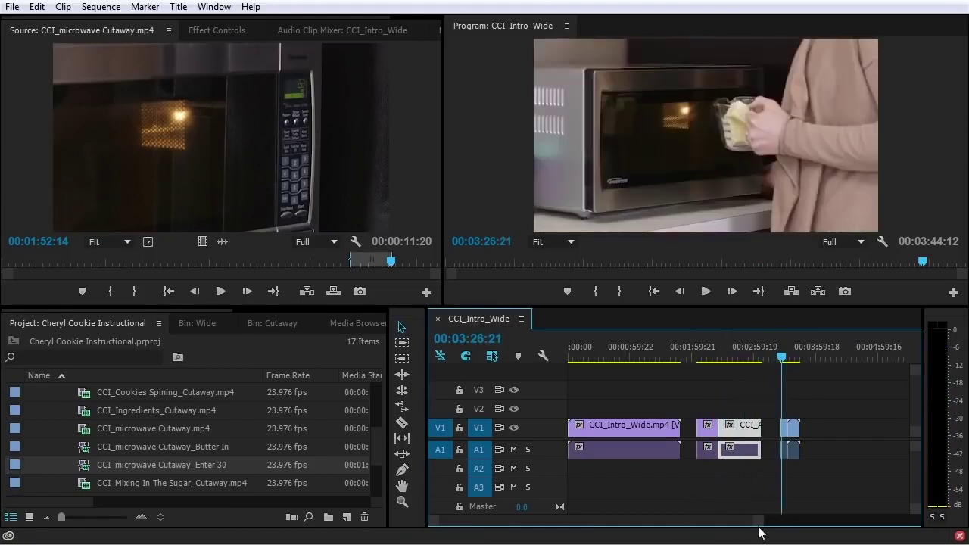
key(=)
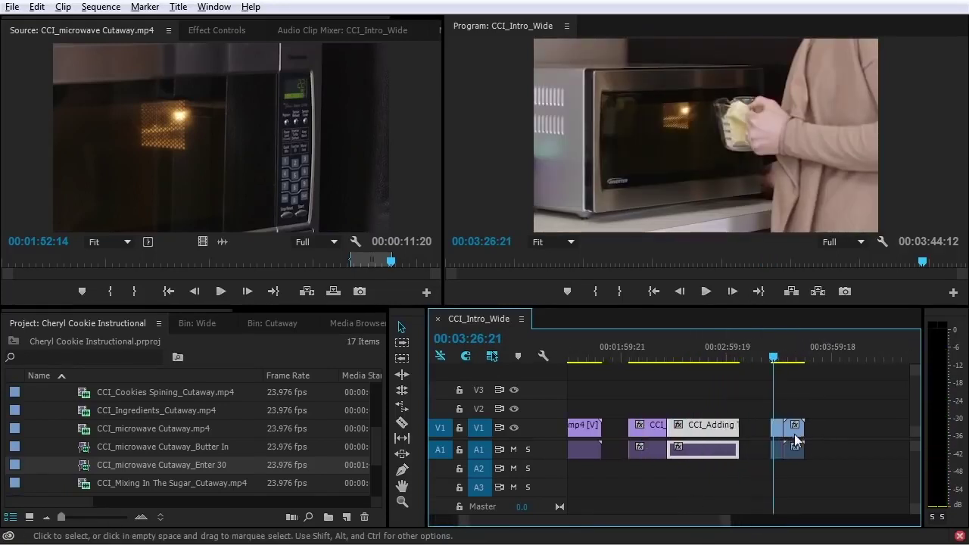
key(=)
key(=)
key(=)
key(=)
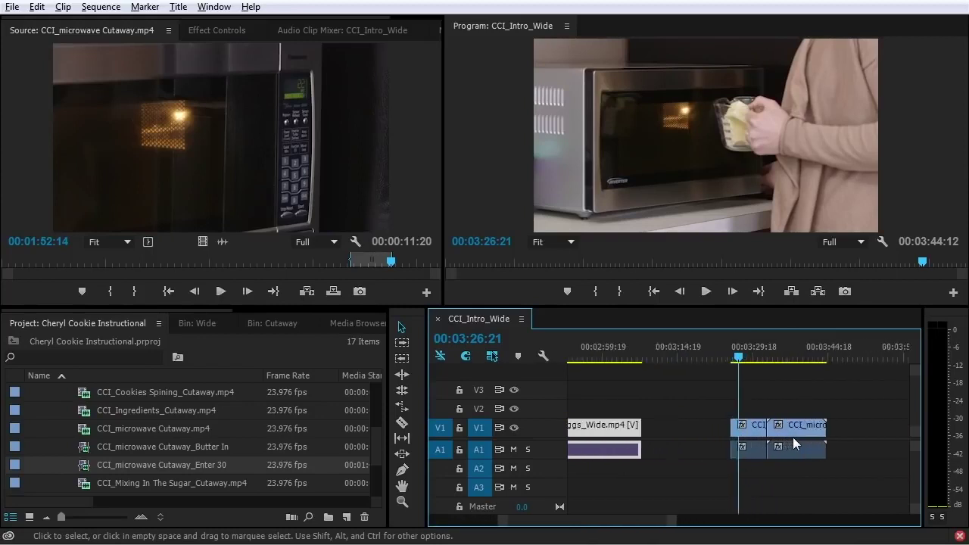
scroll(793, 439, up, 1)
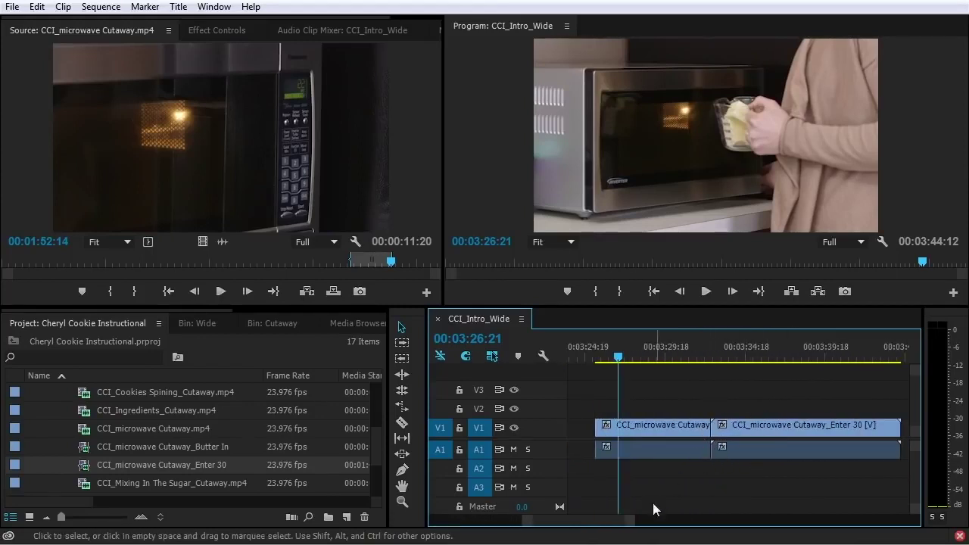
key(shift+2)
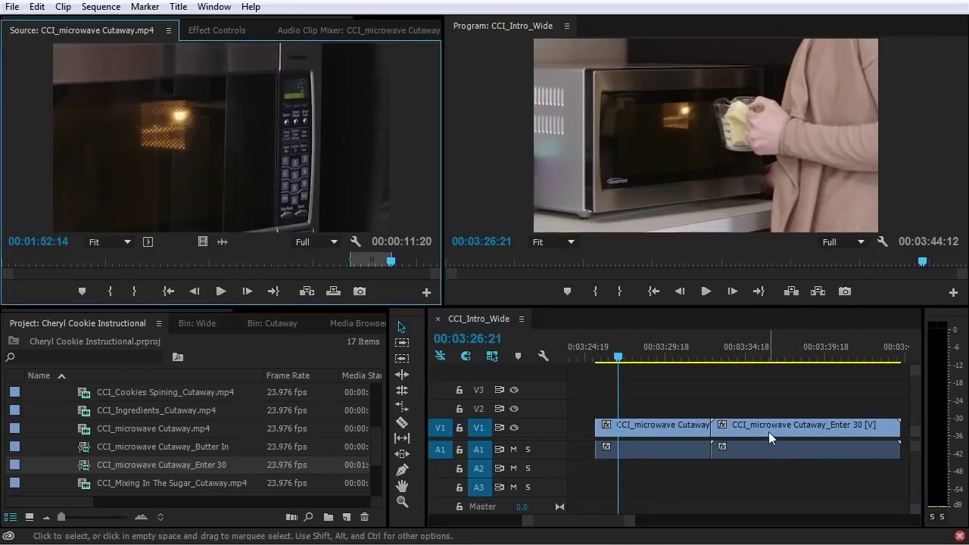
scroll(593, 521, down, 1)
scroll(593, 520, down, 2)
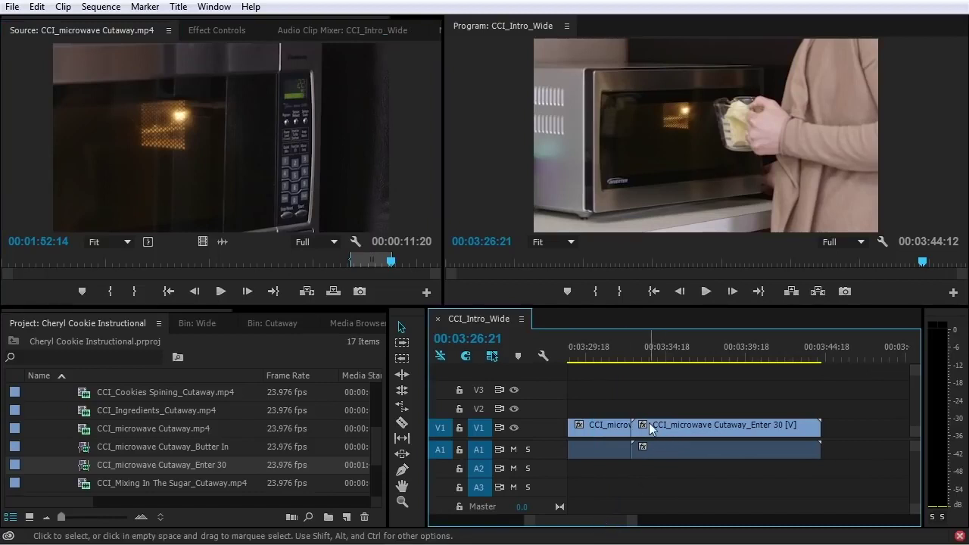
Step: Nudge the Enter 30 clip later on V1/A1 and test trimming its edges
click(711, 423)
drag(813, 426, 896, 430)
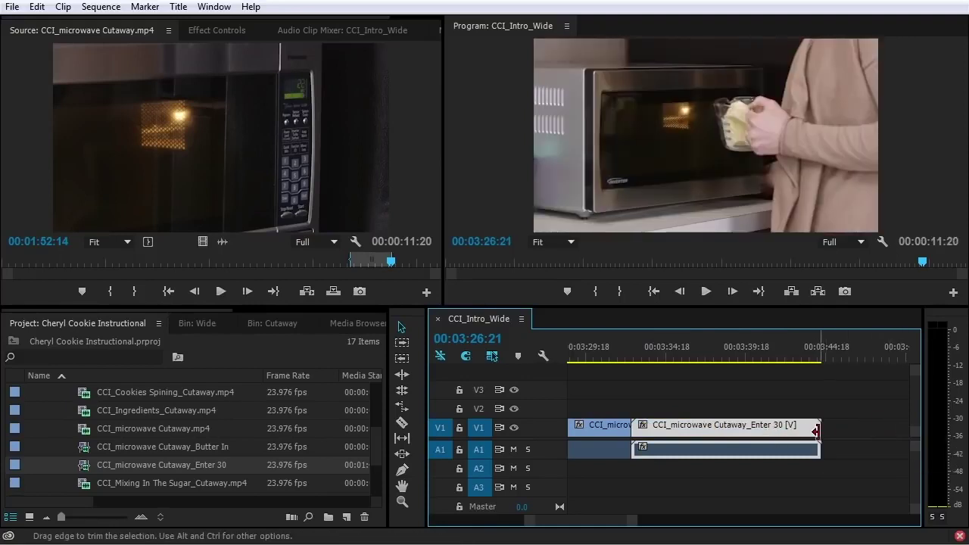
drag(688, 430, 706, 430)
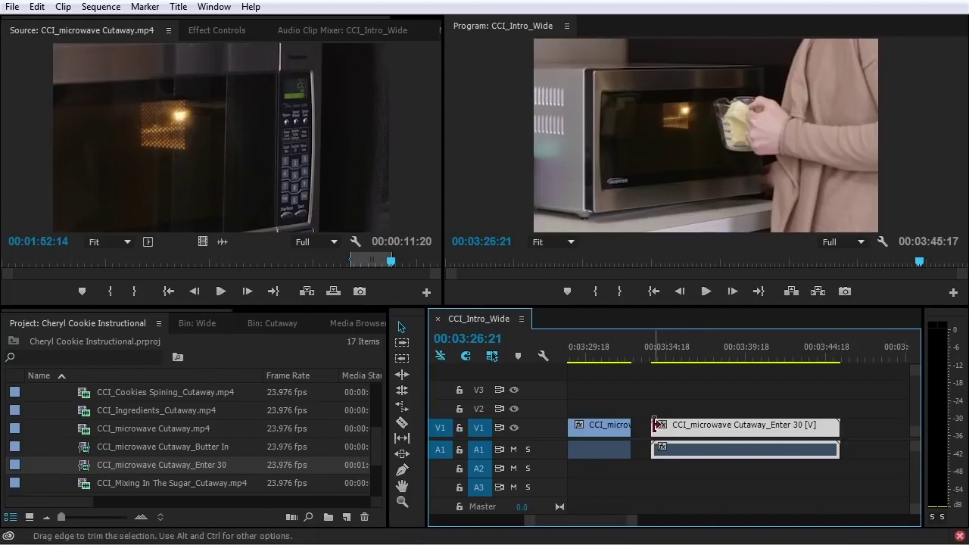
click(659, 466)
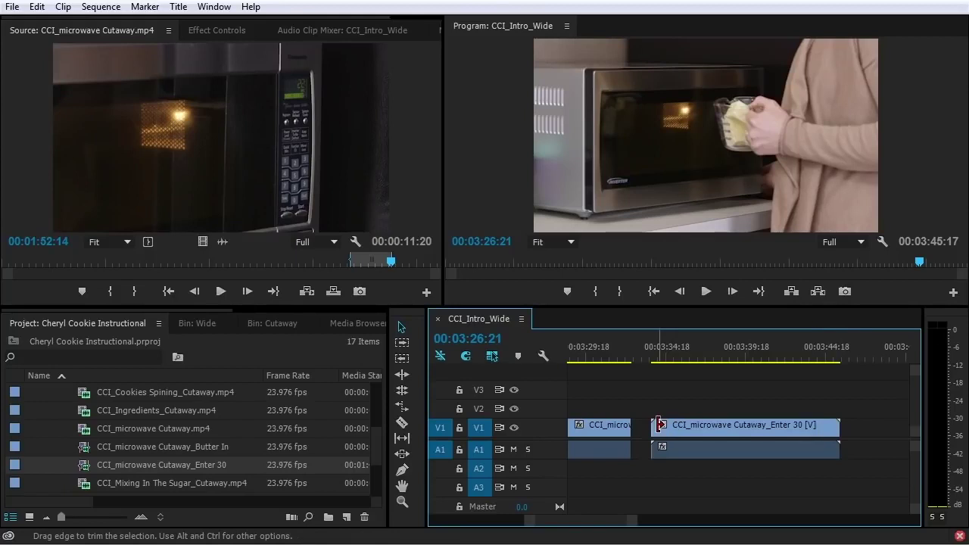
drag(658, 426, 606, 428)
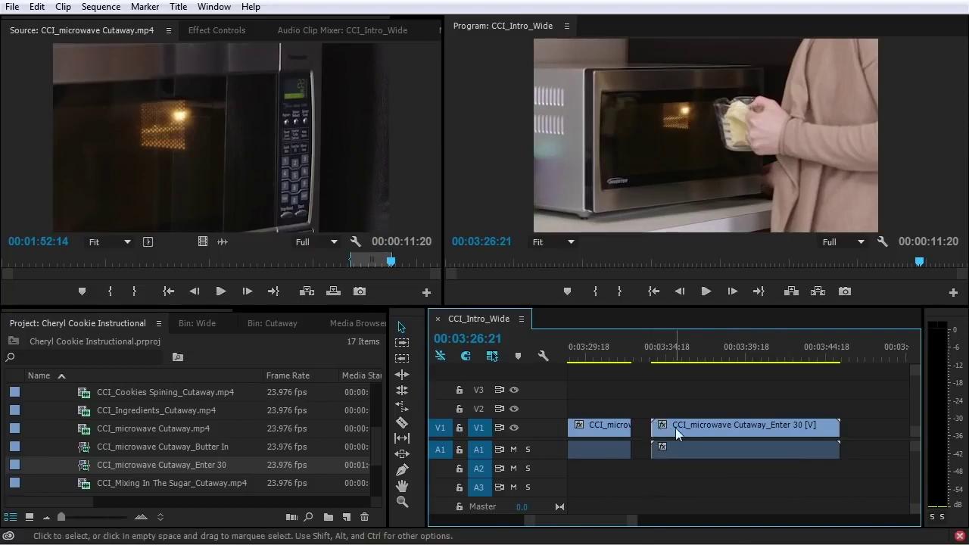
Step: Delete the Enter 30 clip from the sequence and try extending the microwave clip's start earlier
click(702, 429)
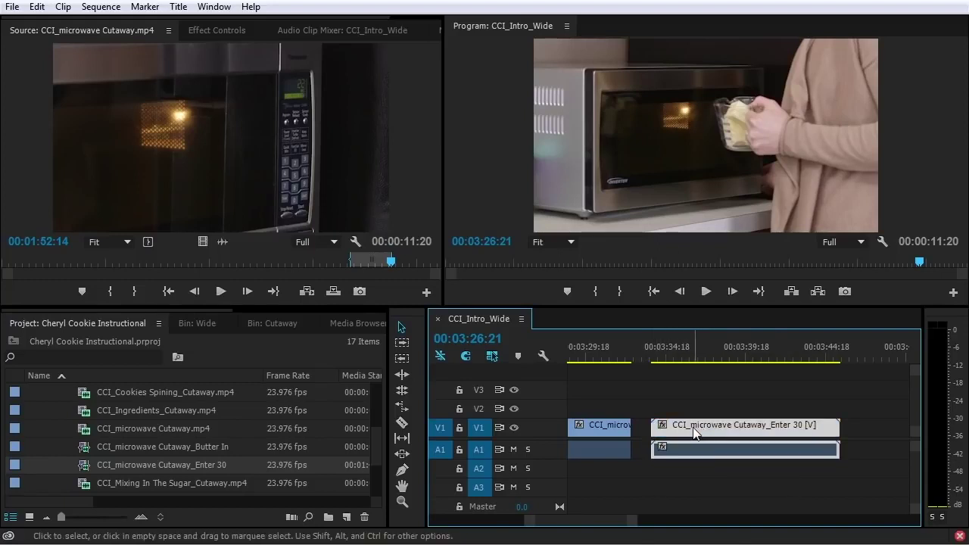
key(Delete)
scroll(612, 520, up, 3)
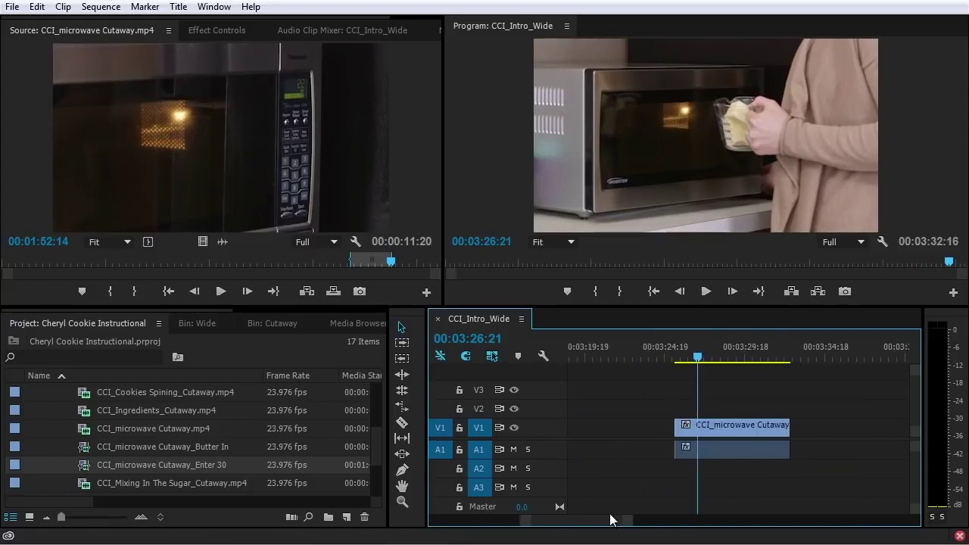
click(744, 428)
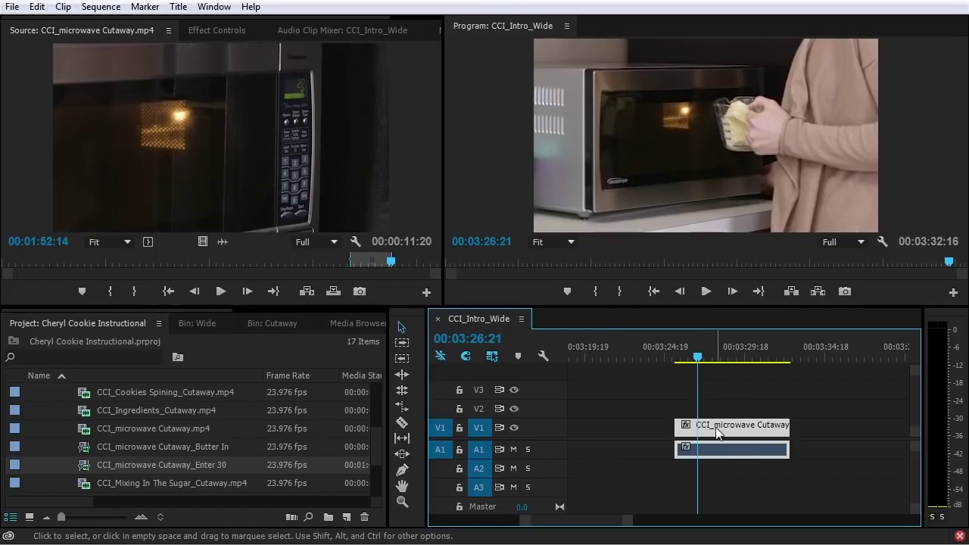
mouse_move(676, 429)
mouse_down()
mouse_move(620, 434)
mouse_move(679, 438)
mouse_up()
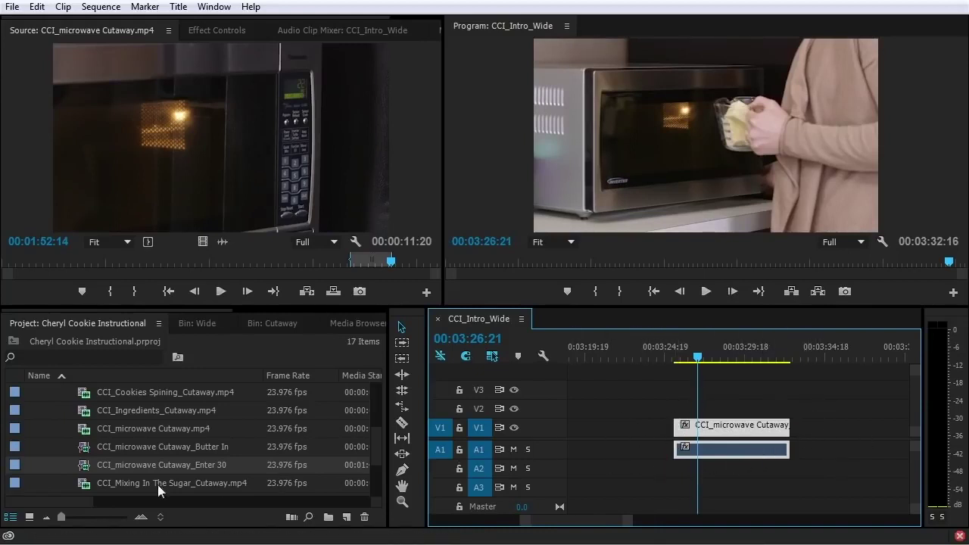
Step: Delete the Enter 30 subclip from the Project panel, leaving 16 items
click(84, 466)
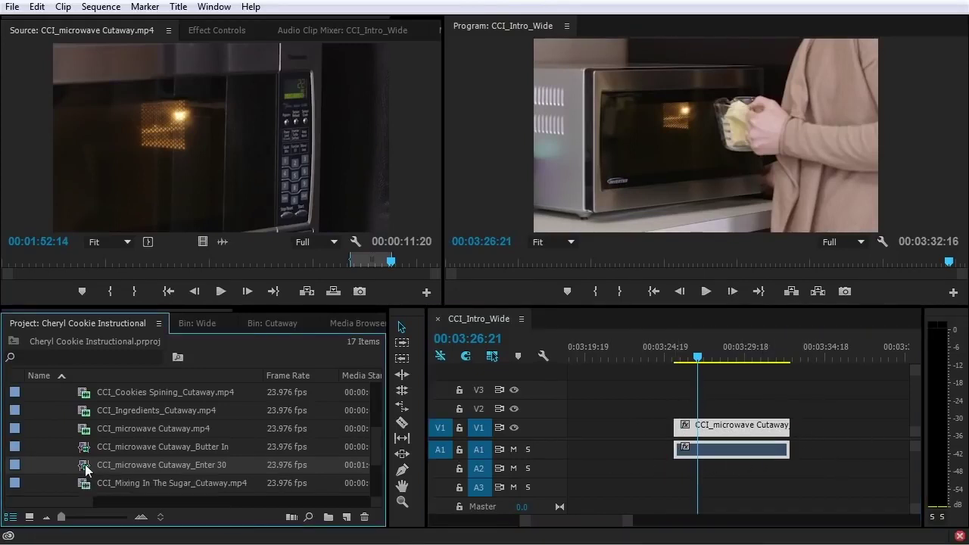
key(Delete)
click(217, 141)
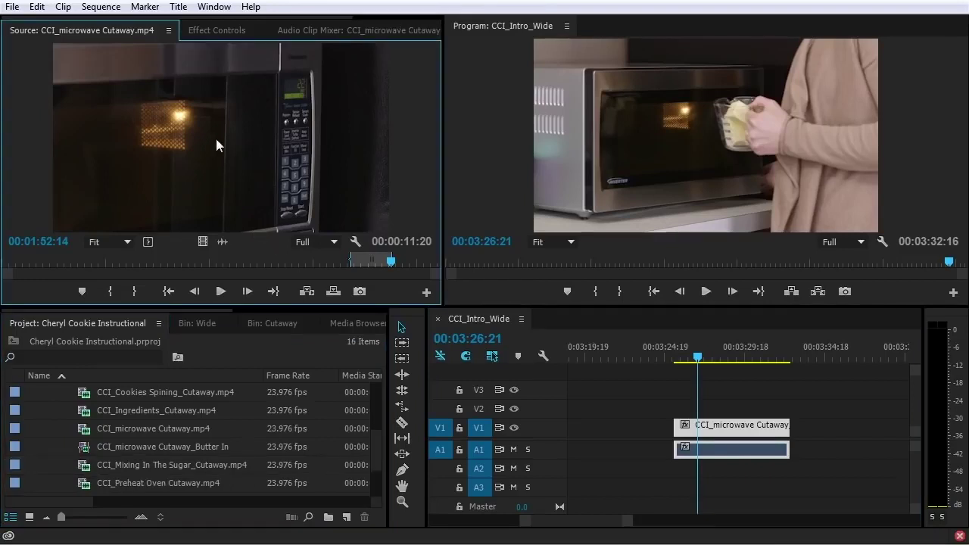
Step: Create subclip 'CCI_microwave Cutaway_Enter 30' from the marked range, without restricting trims to subclip boundaries
key(ctrl+u)
click(501, 249)
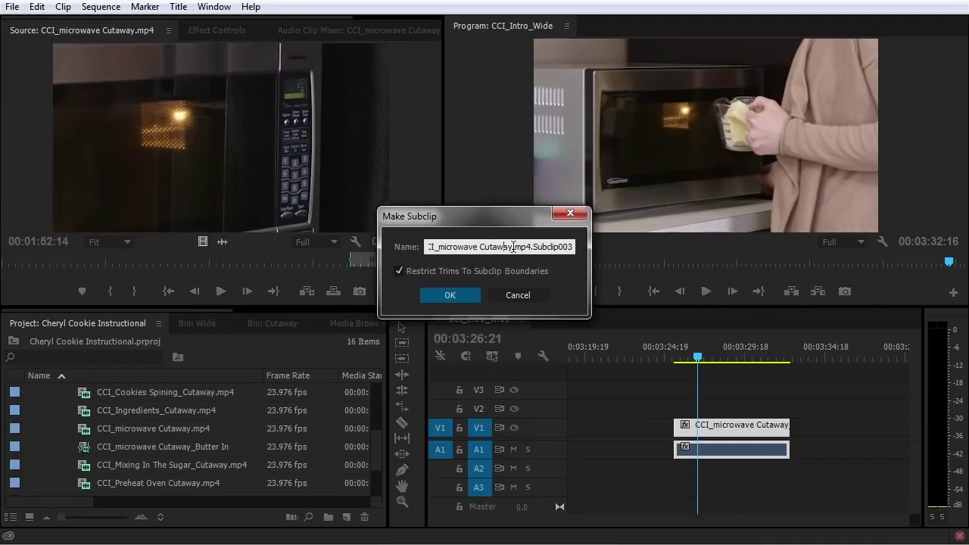
click(398, 270)
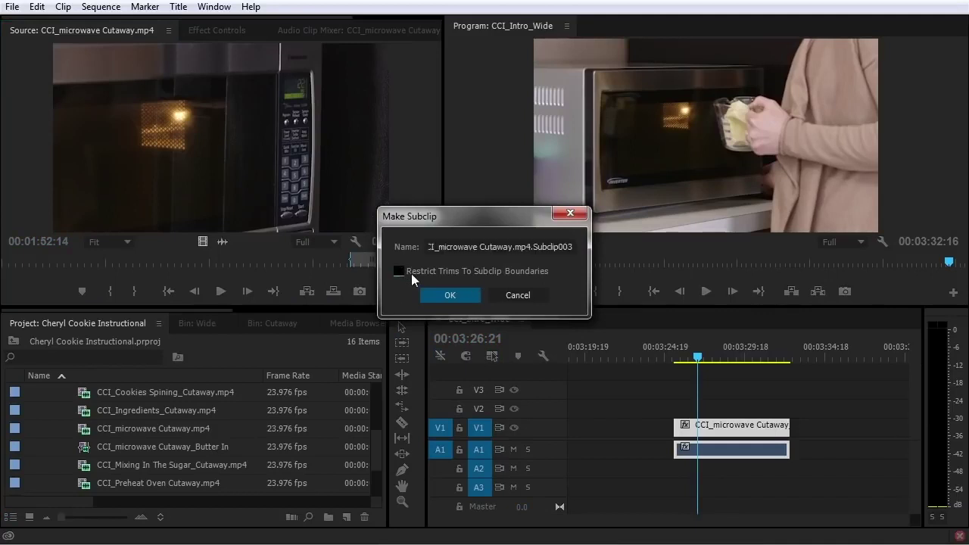
drag(512, 247, 614, 250)
text(_Enter 30)
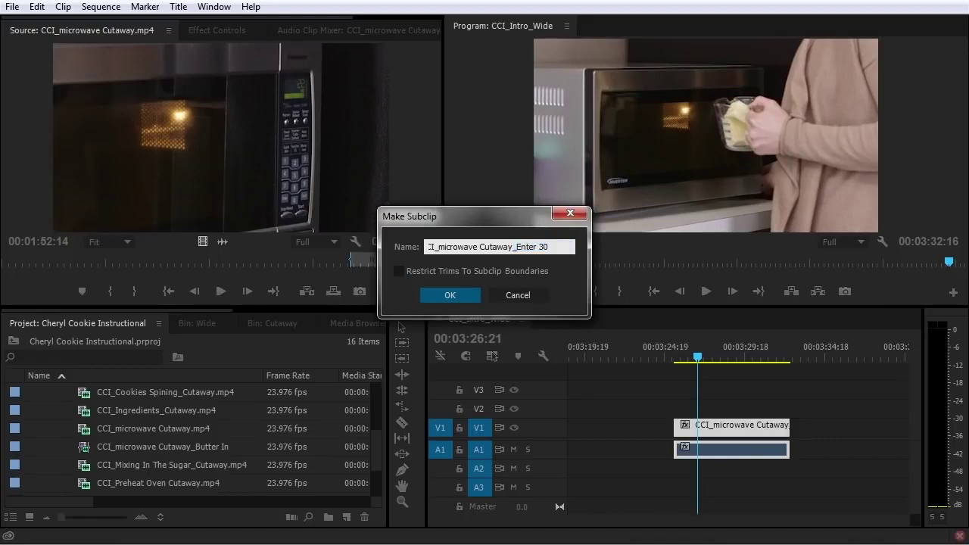
click(448, 299)
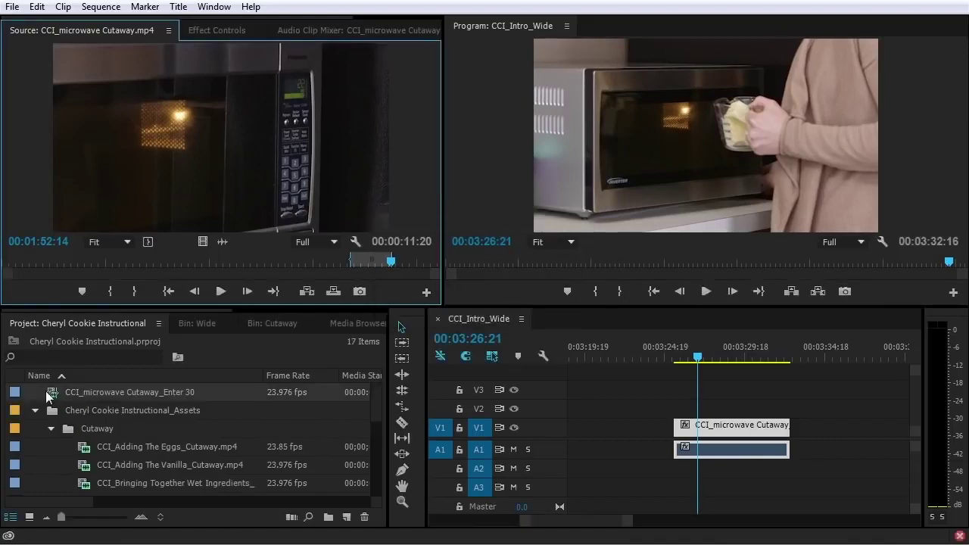
Step: Move the new subclip into the Cutaway bin and drop it onto V1/A1 after a gap
drag(59, 398, 80, 432)
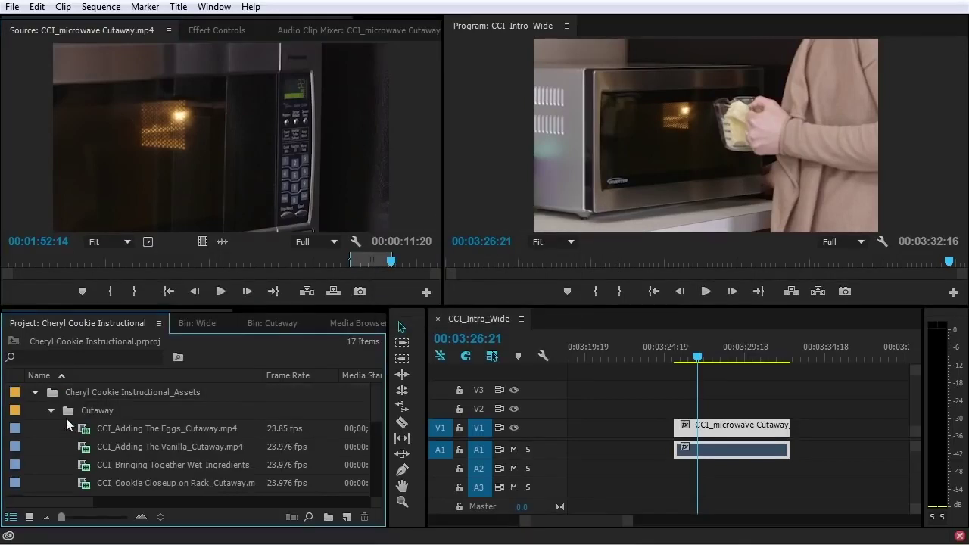
scroll(76, 430, down, 3)
drag(88, 442, 829, 433)
click(829, 432)
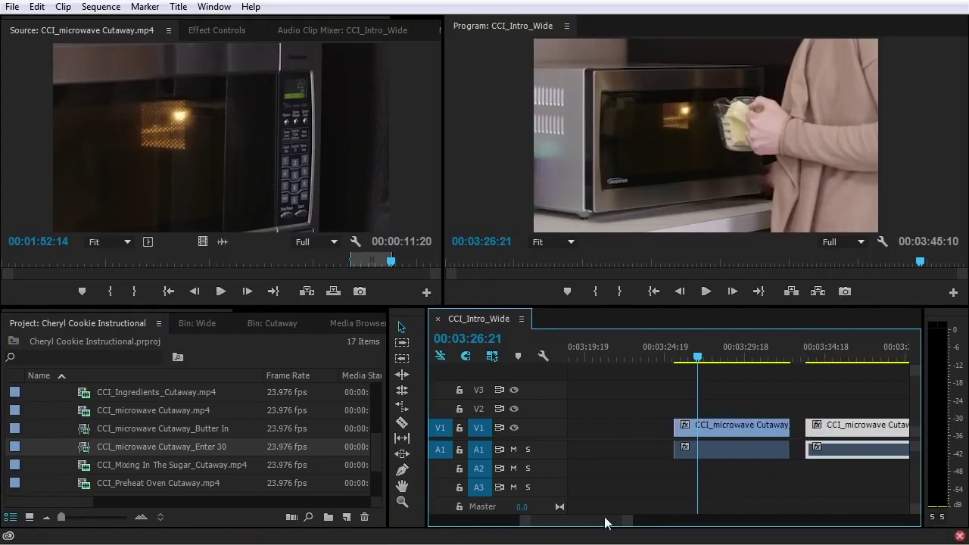
scroll(604, 526, down, 3)
scroll(601, 528, up, 1)
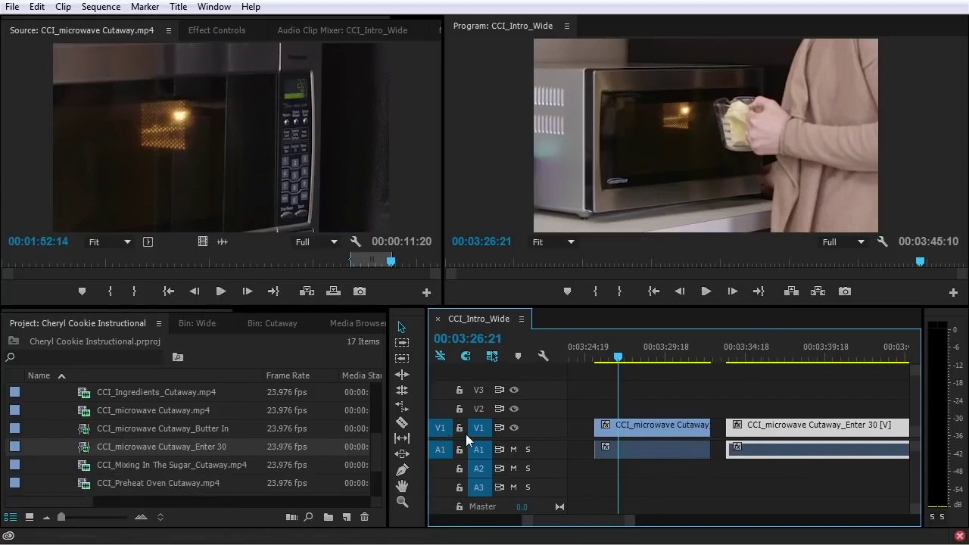
key(Delete)
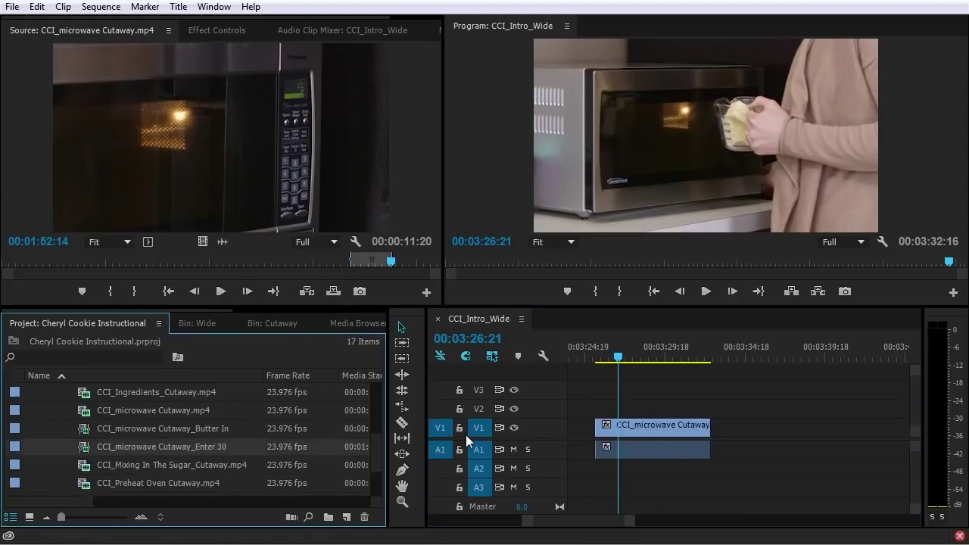
key(ctrl+z)
key(minus)
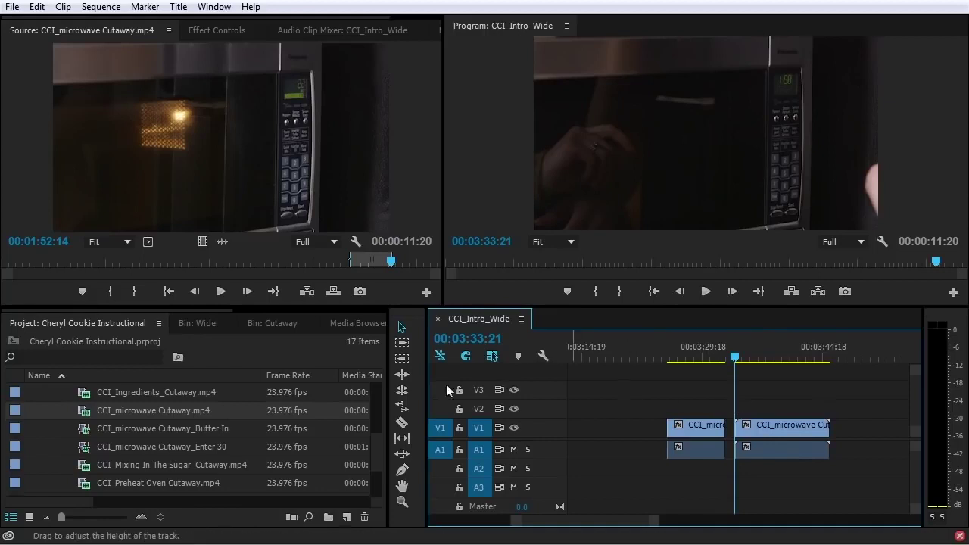
Step: Edit the Enter 30 subclip's Start and End to span 00:01:38:12 through 00:01:54:11
click(84, 452)
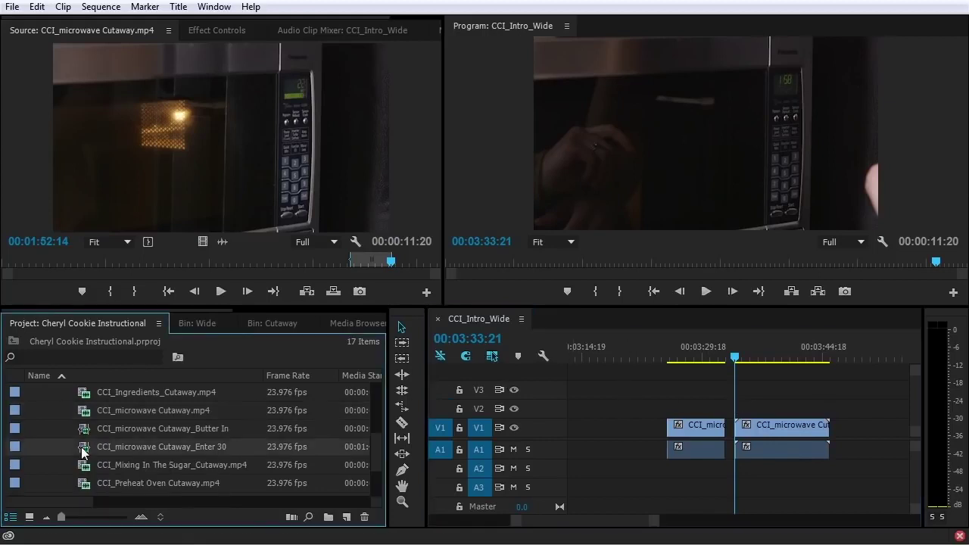
right_click(82, 451)
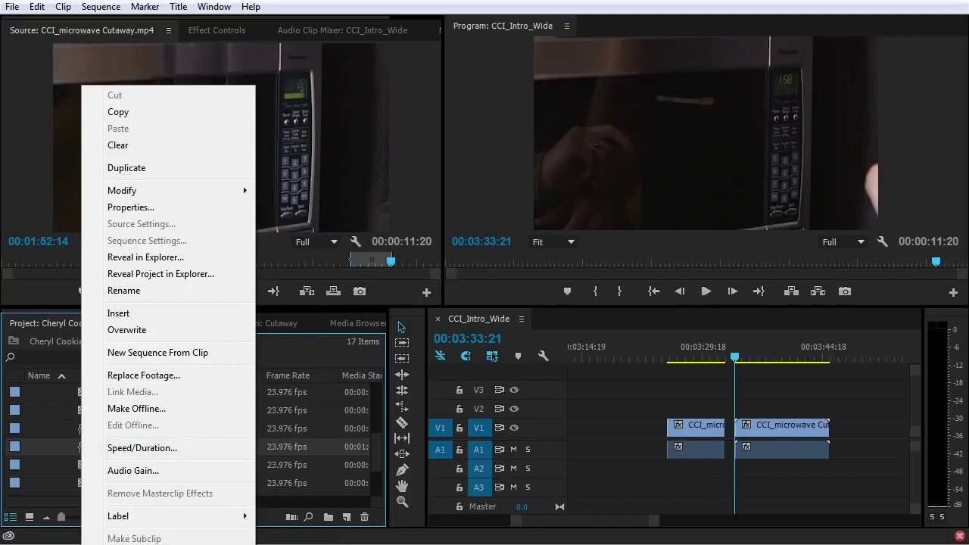
click(137, 543)
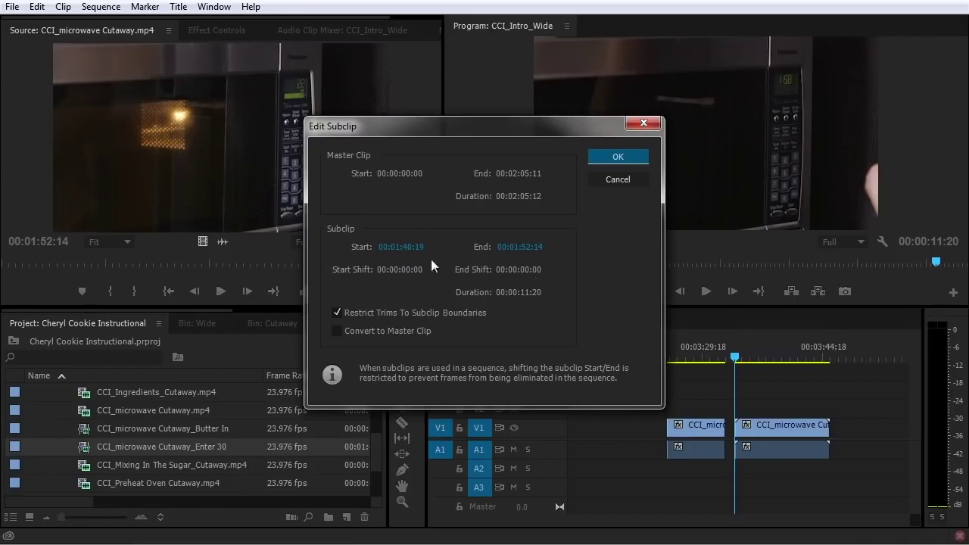
drag(411, 254, 365, 256)
drag(509, 247, 548, 248)
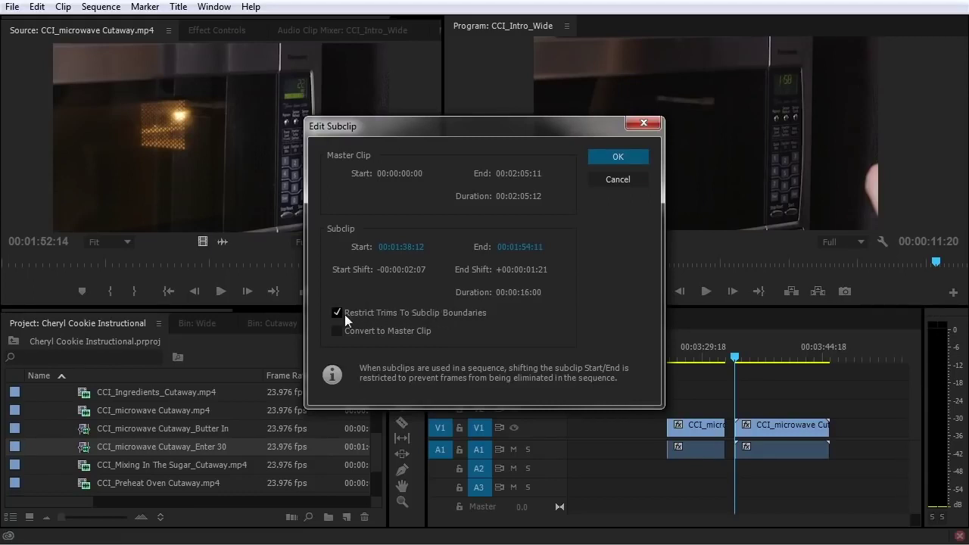
click(613, 158)
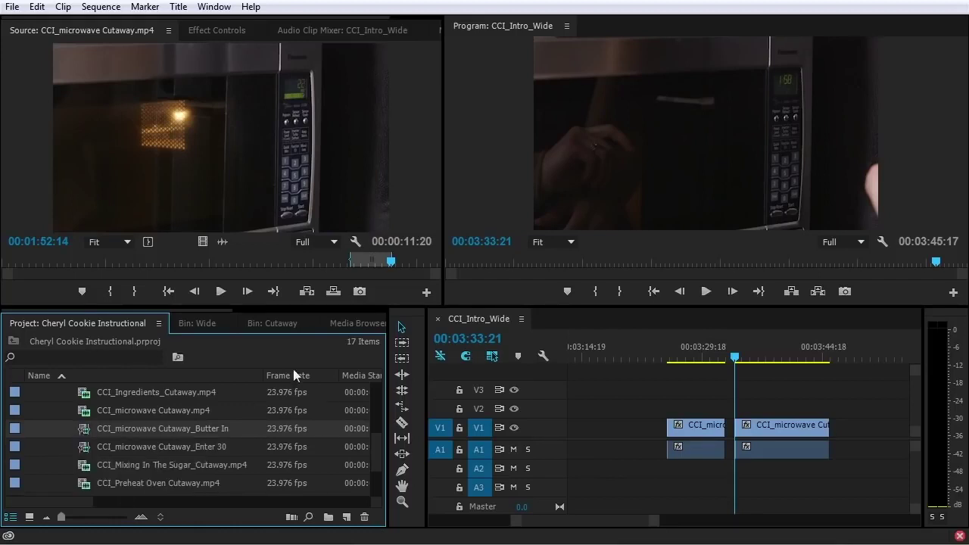
Step: Load CCI_microwave Cutaway.mp4 in the Source Monitor for preview, then refocus the timeline
double_click(95, 411)
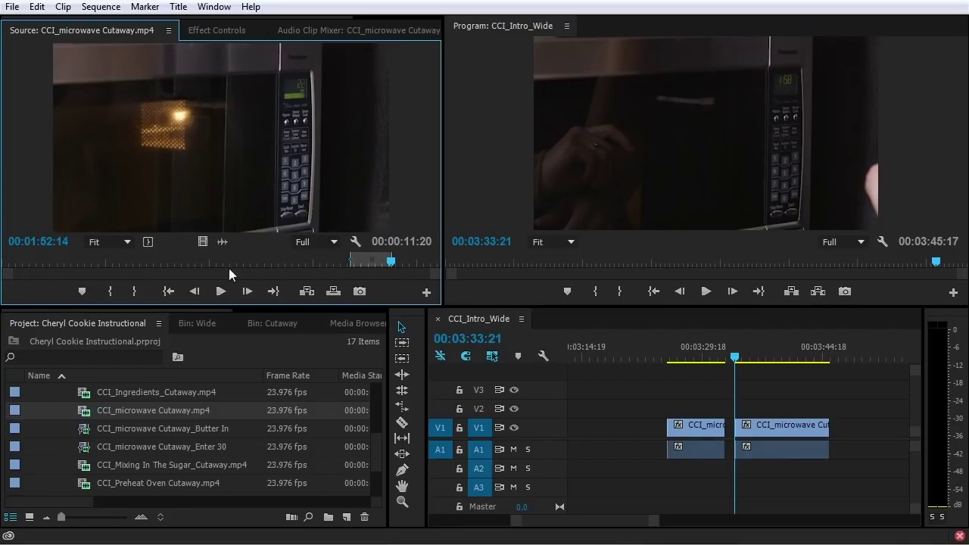
click(618, 396)
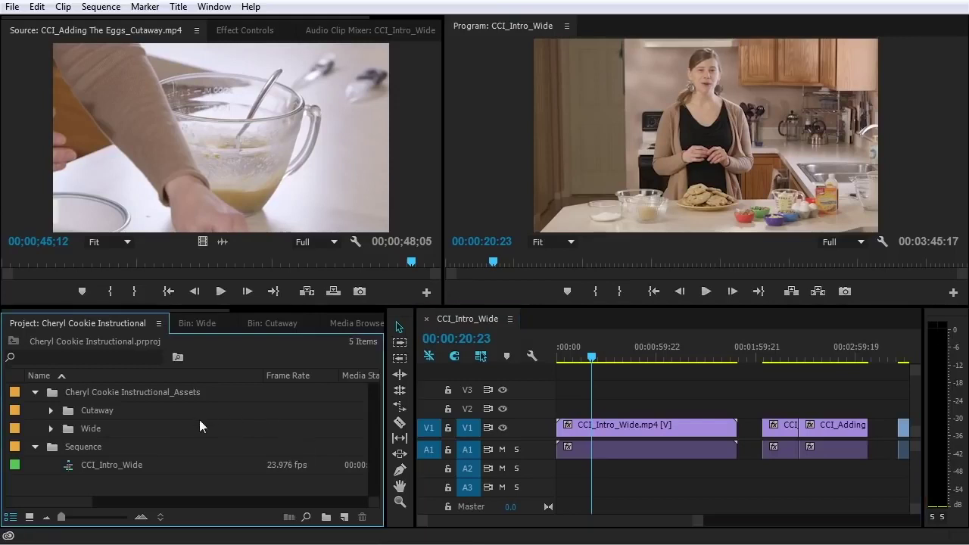
Step: Zoom the timeline out and adjust the zoom bar to view more of the sequence
click(404, 211)
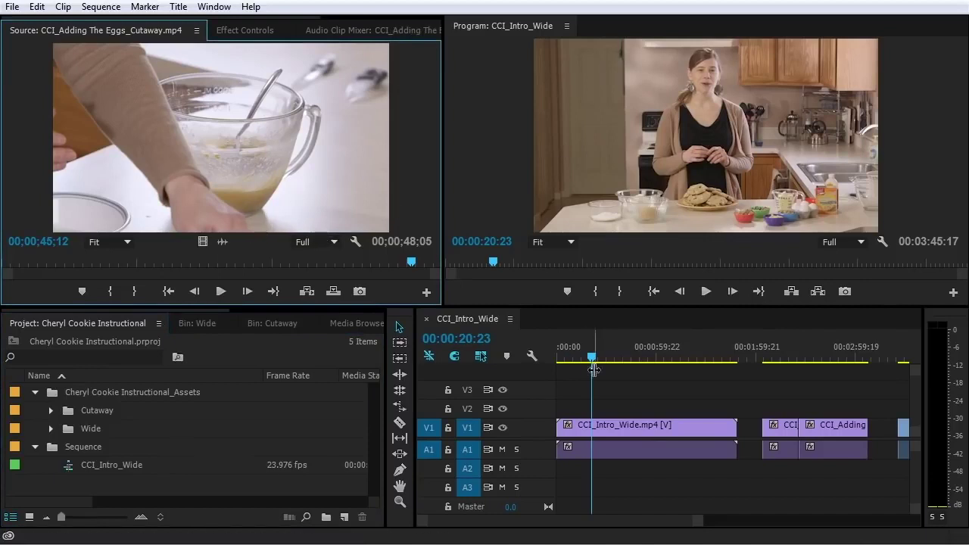
click(617, 386)
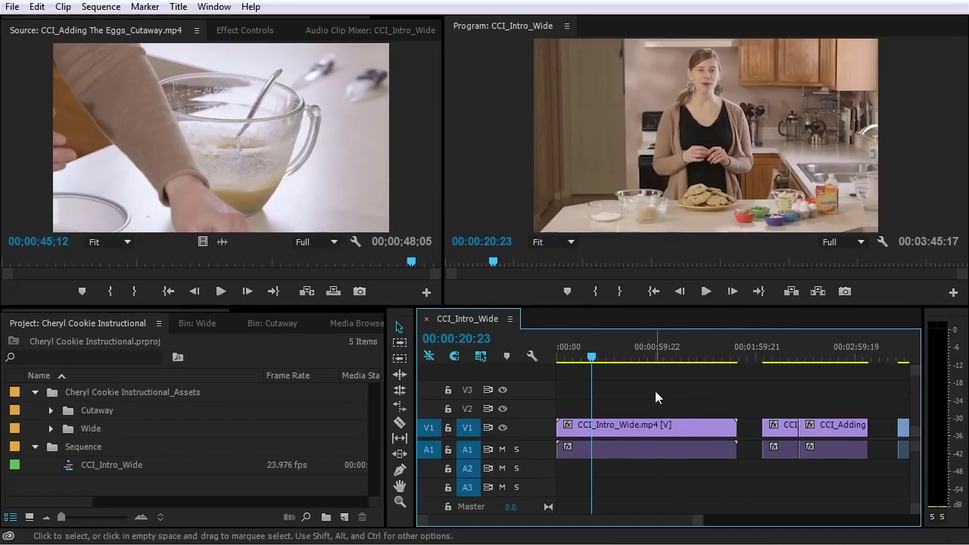
key(minus)
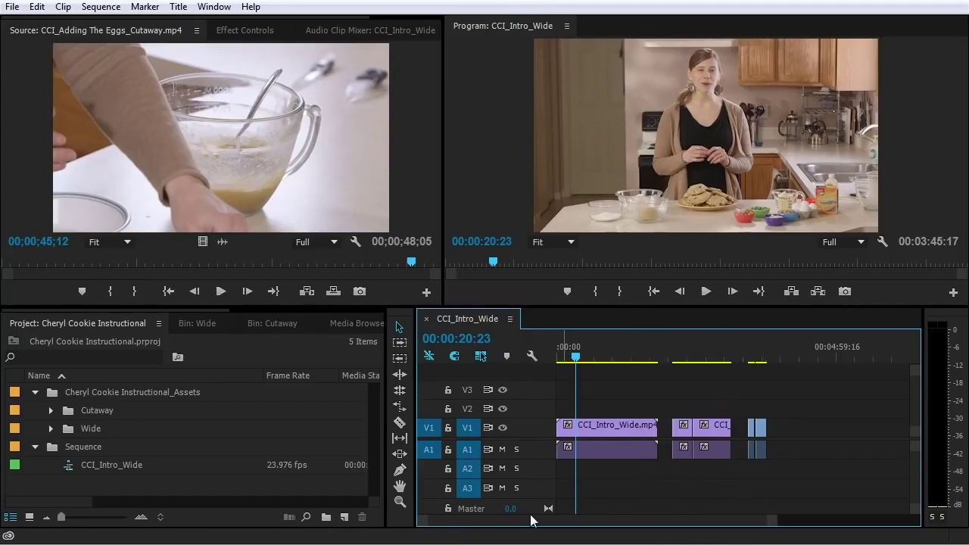
mouse_move(543, 522)
mouse_down()
mouse_move(753, 525)
mouse_move(525, 522)
mouse_up()
drag(777, 524, 883, 522)
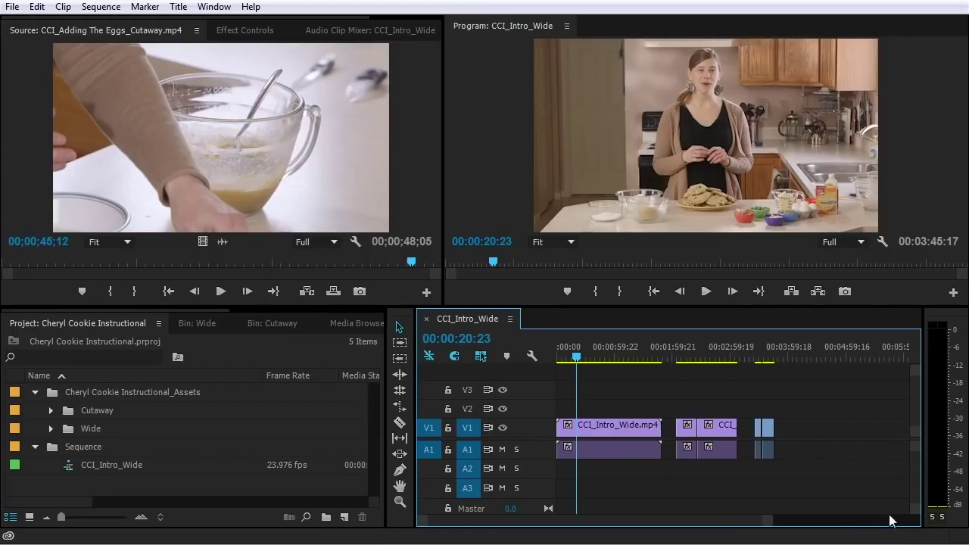
Step: Make the V1 and A1 tracks taller with their dividers and Alt+scroll to show thumbnails and waveforms
mouse_move(918, 514)
mouse_down()
mouse_move(914, 498)
mouse_move(916, 505)
mouse_up()
drag(918, 439, 917, 430)
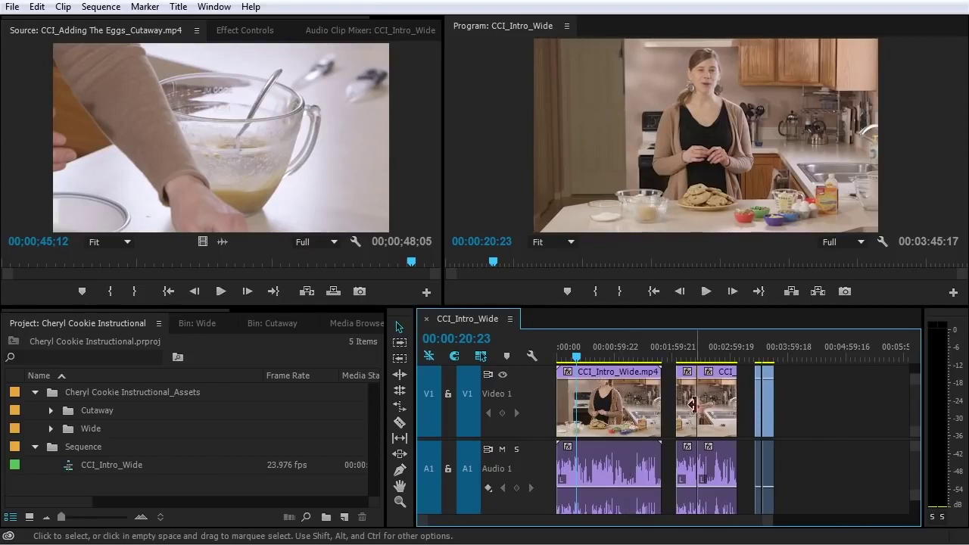
scroll(620, 454, up, 2)
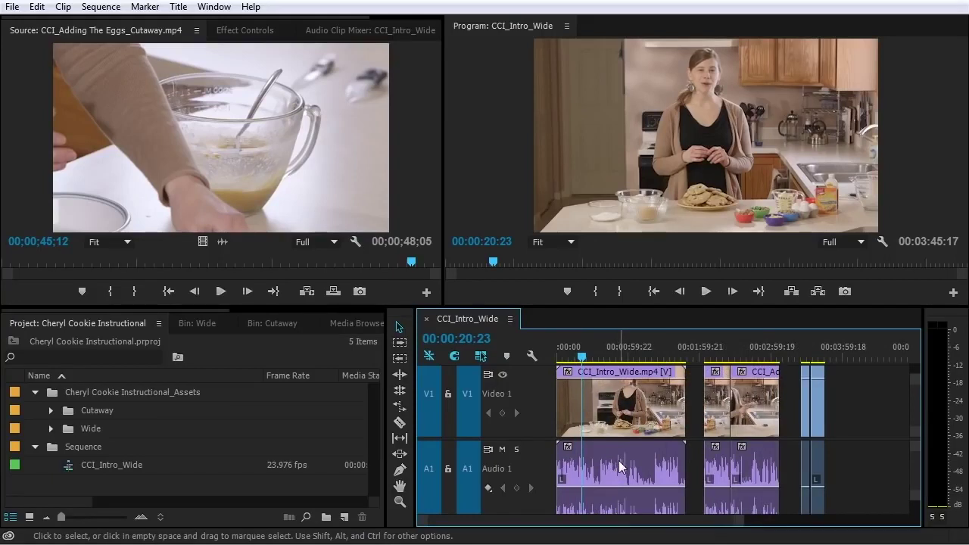
scroll(620, 468, down, 3)
scroll(615, 460, down, 1)
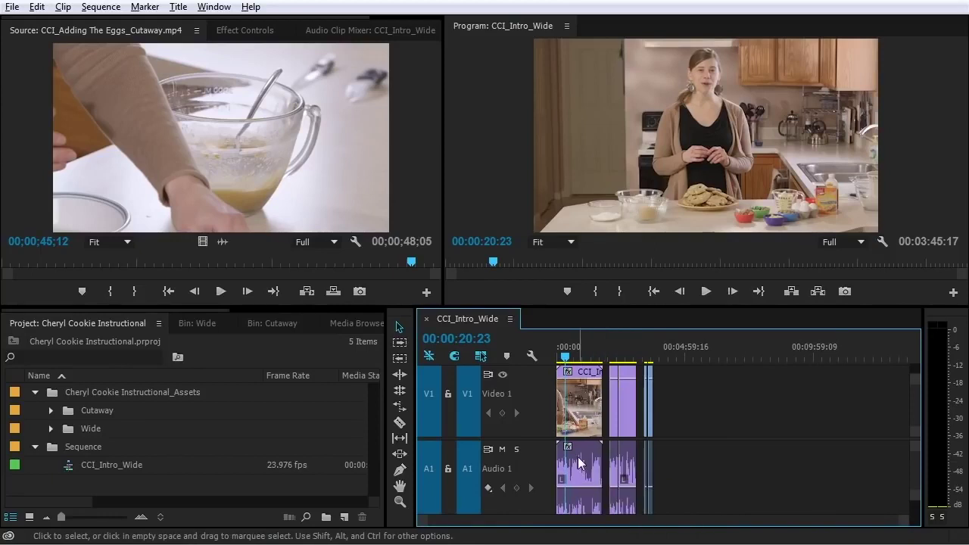
scroll(577, 465, up, 5)
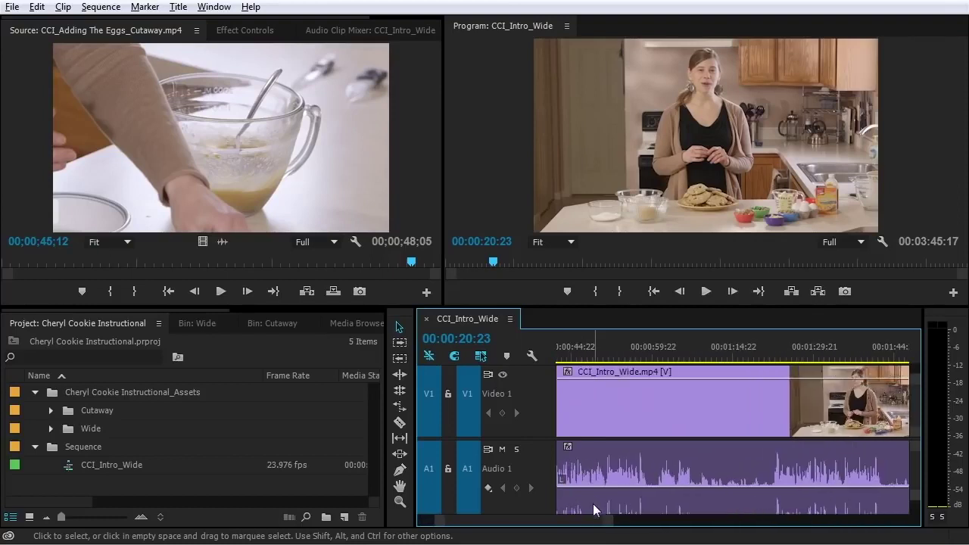
scroll(577, 465, down, 5)
key(alt)
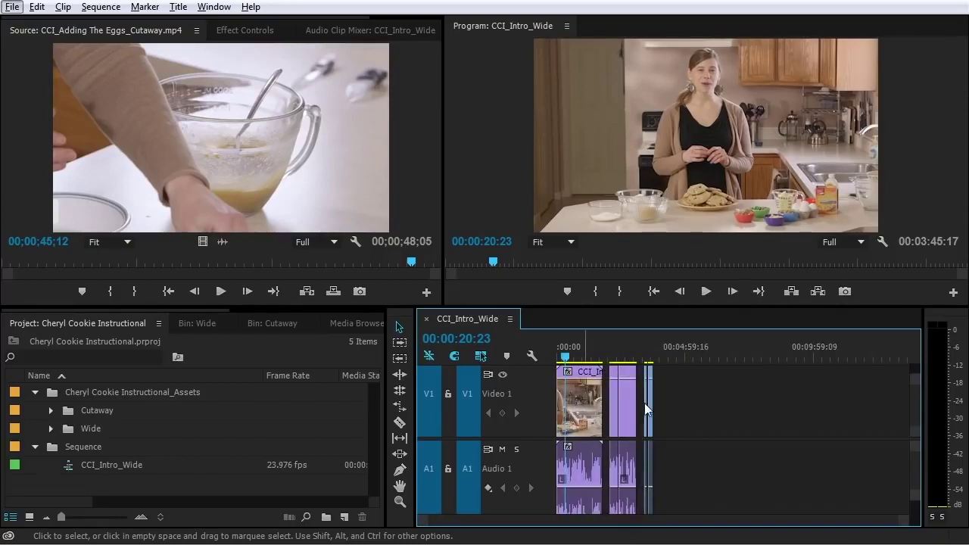
scroll(704, 405, up, 5)
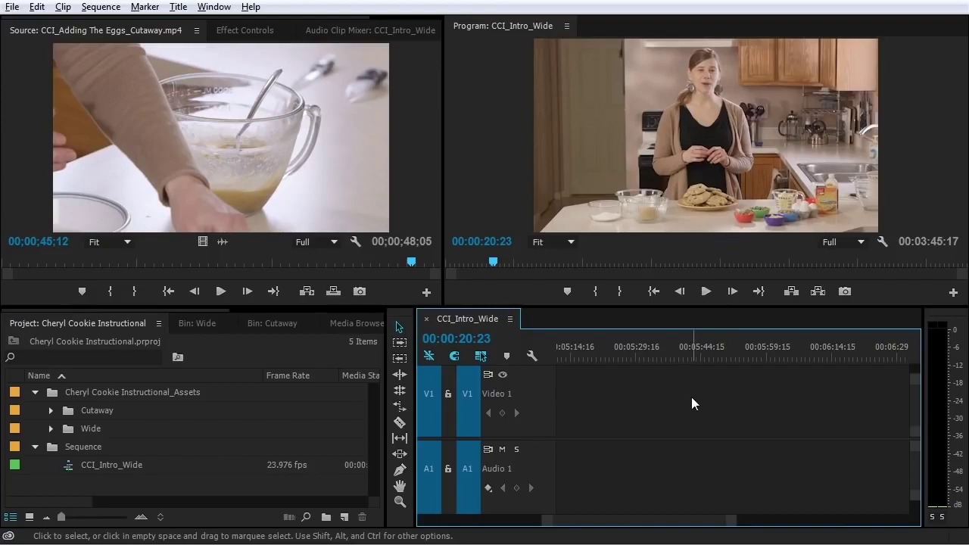
scroll(693, 396, down, 6)
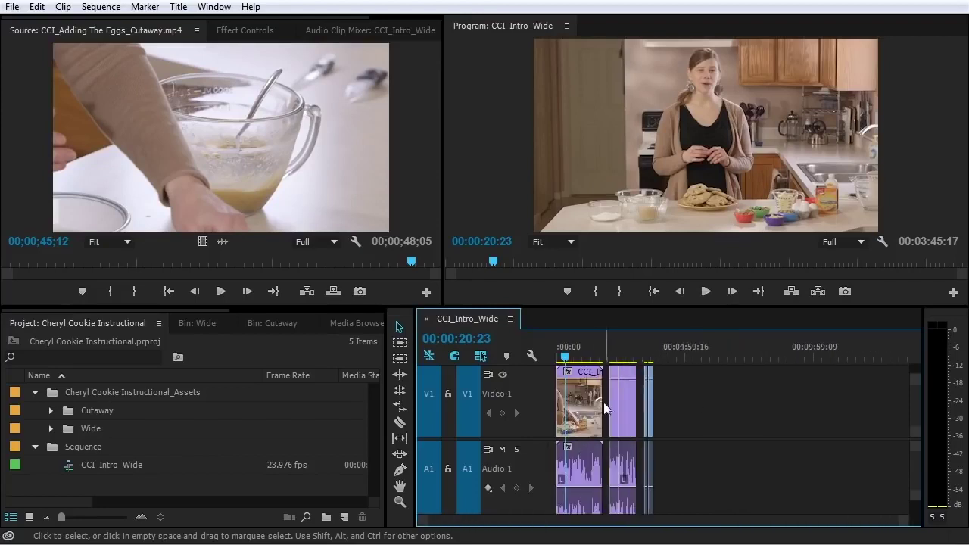
scroll(564, 399, up, 4)
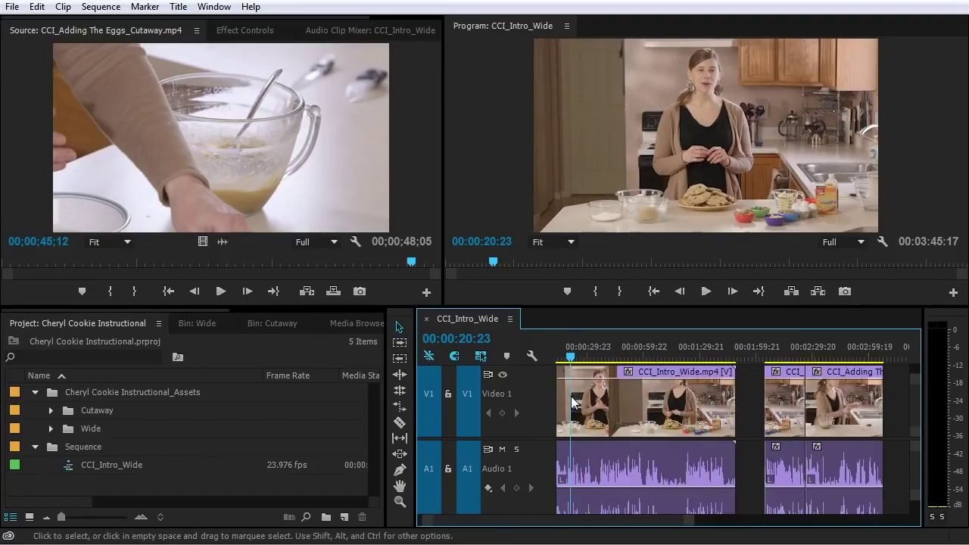
scroll(573, 403, down, 1)
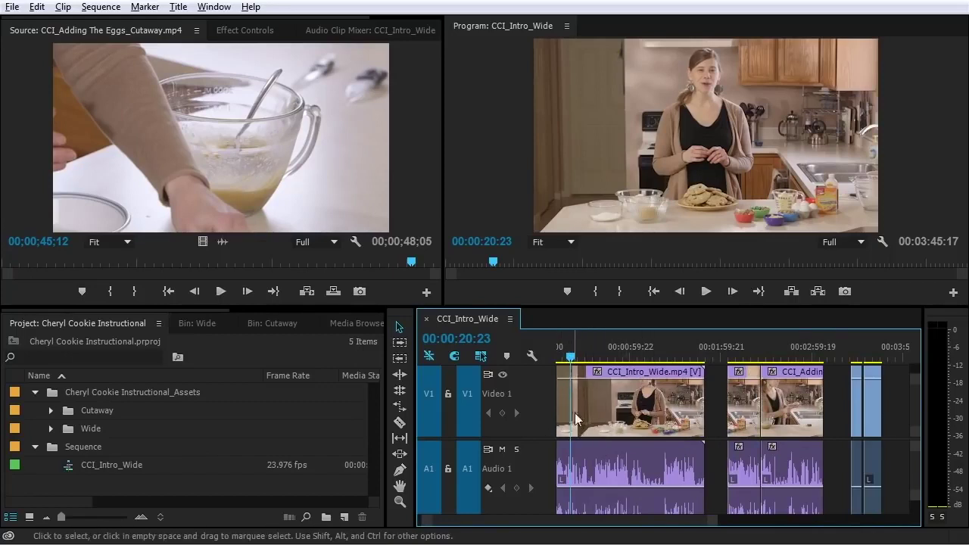
scroll(570, 395, up, 5)
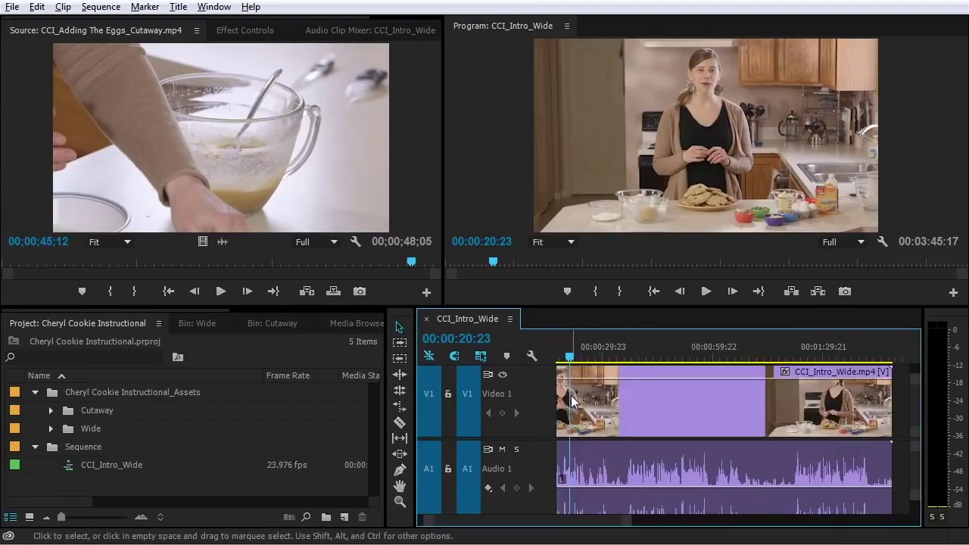
scroll(606, 400, up, 2)
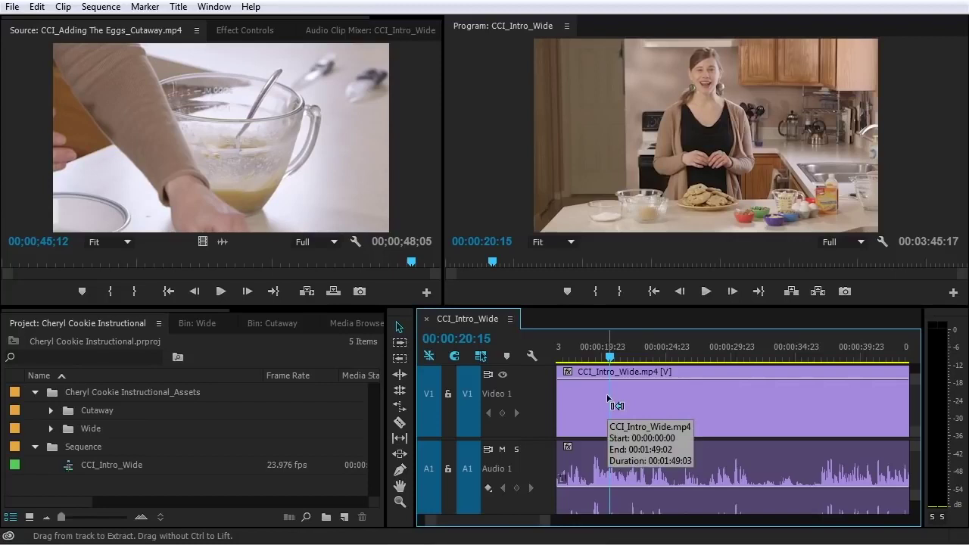
Step: Select the CCI_Intro_Wide.mp4 clip and shrink V1 and A1 back to standard height
scroll(632, 458, down, 4)
scroll(632, 458, up, 10)
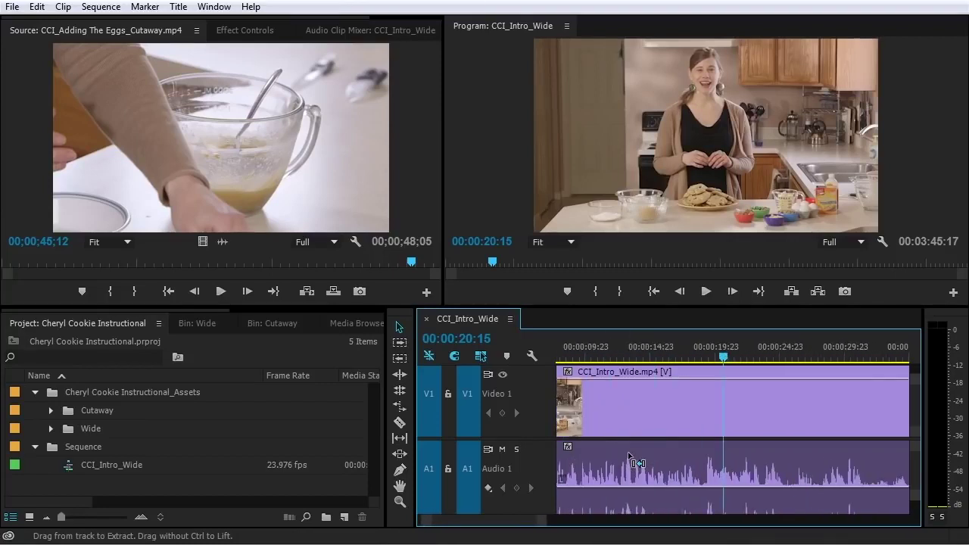
click(701, 406)
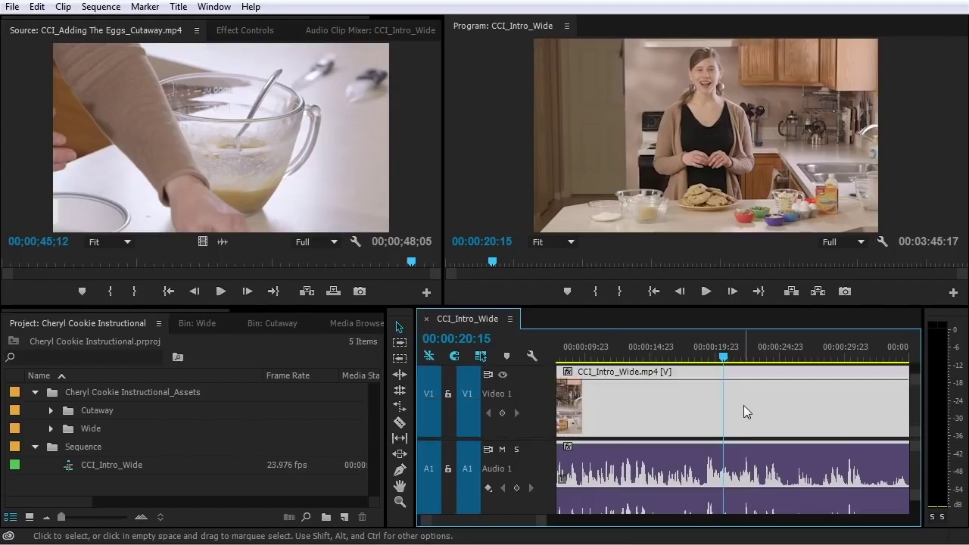
scroll(727, 476, down, 3)
scroll(728, 483, up, 3)
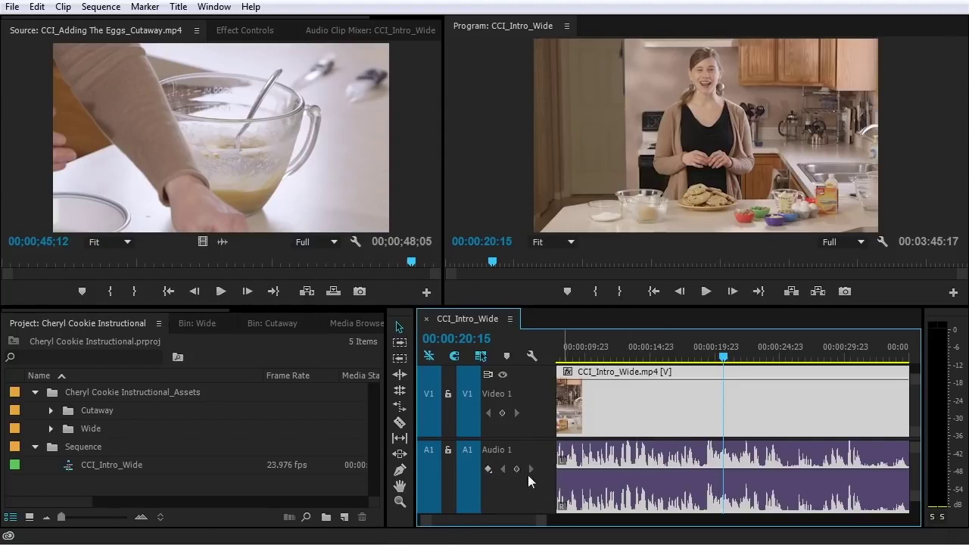
scroll(503, 469, down, 2)
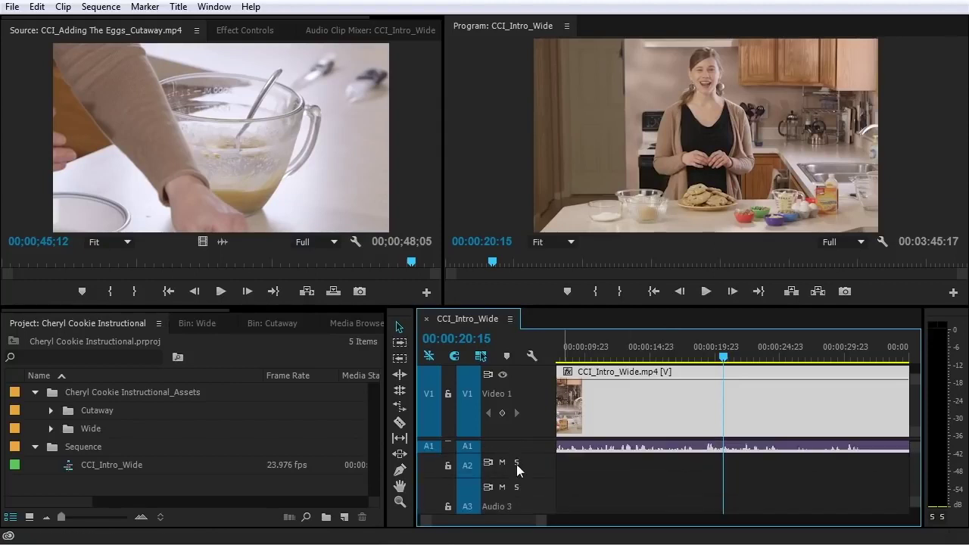
scroll(516, 470, down, 1)
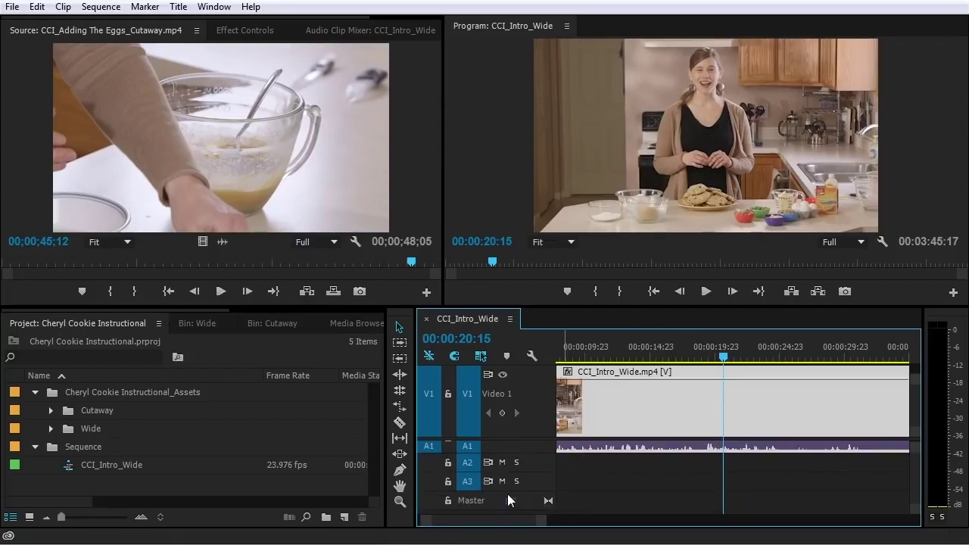
scroll(524, 400, down, 2)
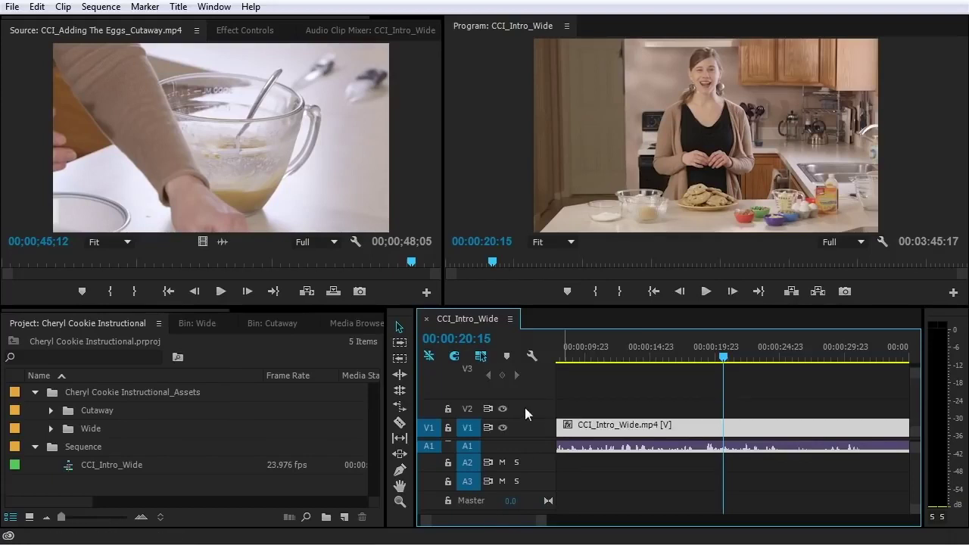
scroll(523, 377, down, 2)
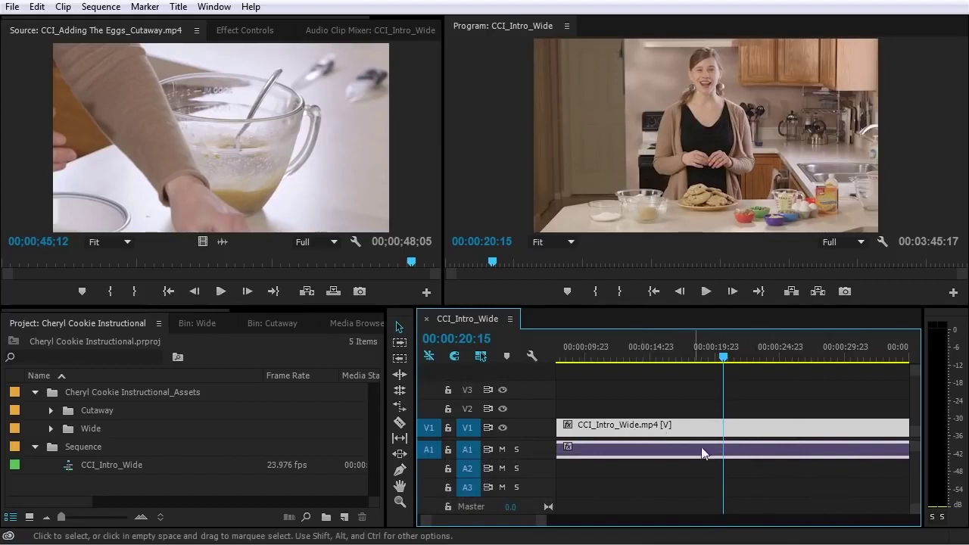
Step: Marquee-select all clips in the CCI_Intro_Wide sequence and delete them, leaving it at 00:00:00:00
key(minus)
key(minus)
key(minus)
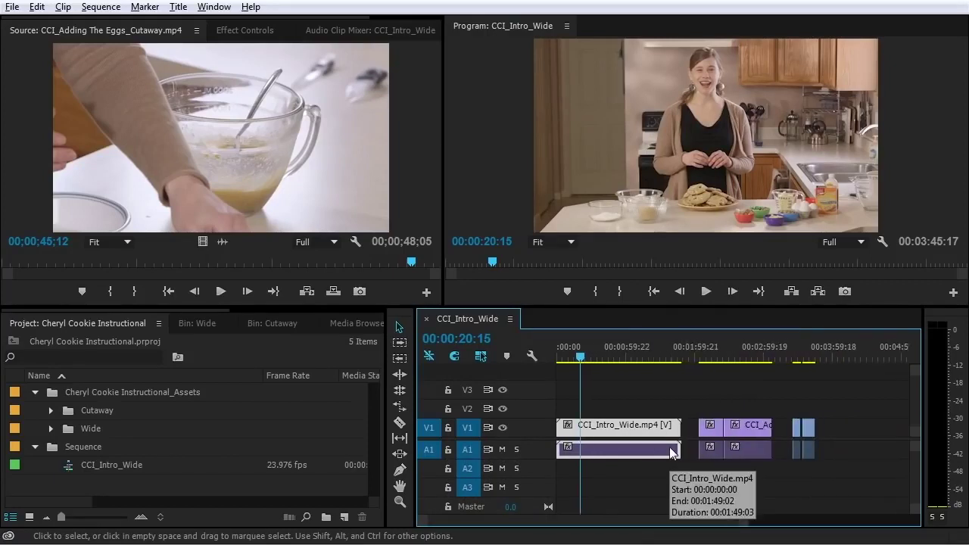
key(alt)
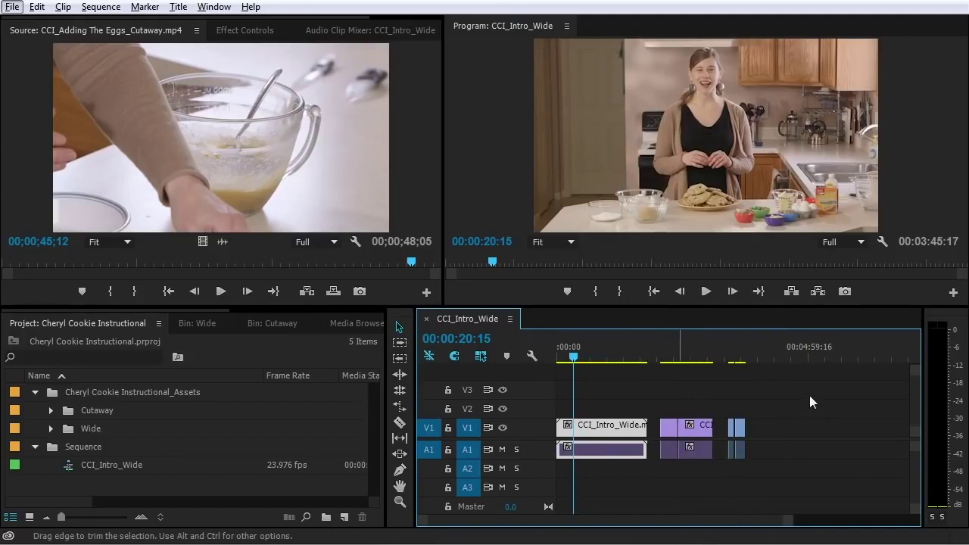
drag(809, 395, 666, 455)
drag(589, 471, 797, 392)
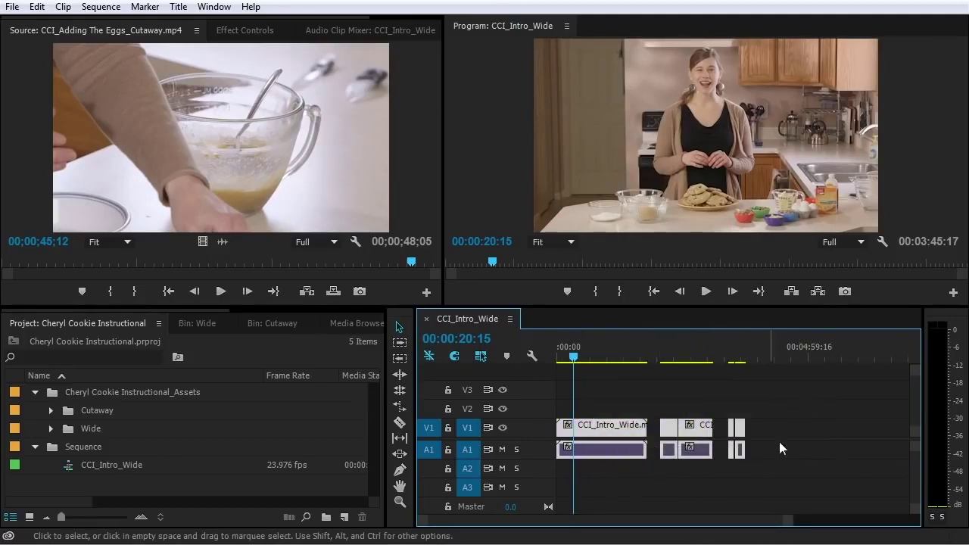
key(Delete)
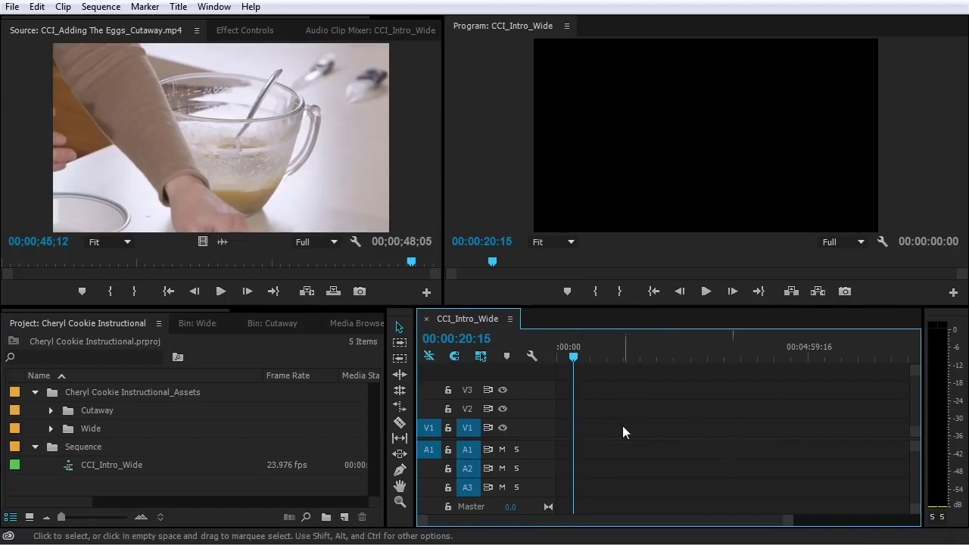
Step: Expand the Wide bin and load CCI_Intro_Wide.mp4 into the Source Monitor
click(139, 437)
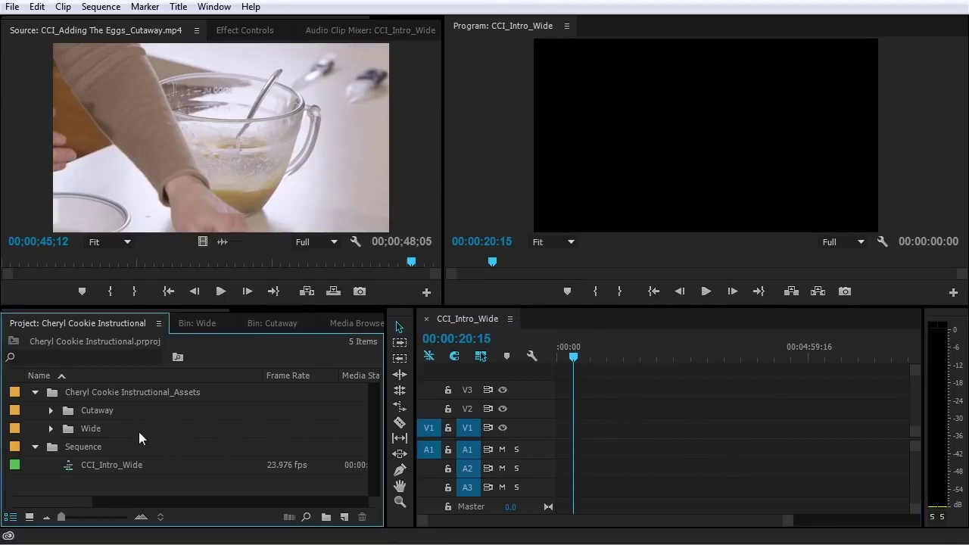
click(50, 429)
scroll(99, 427, down, 1)
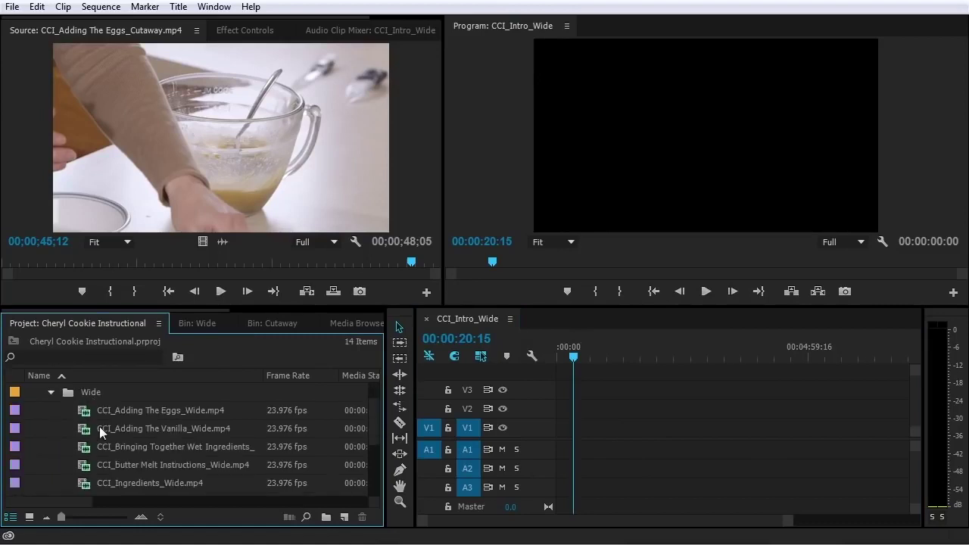
scroll(91, 423, down, 4)
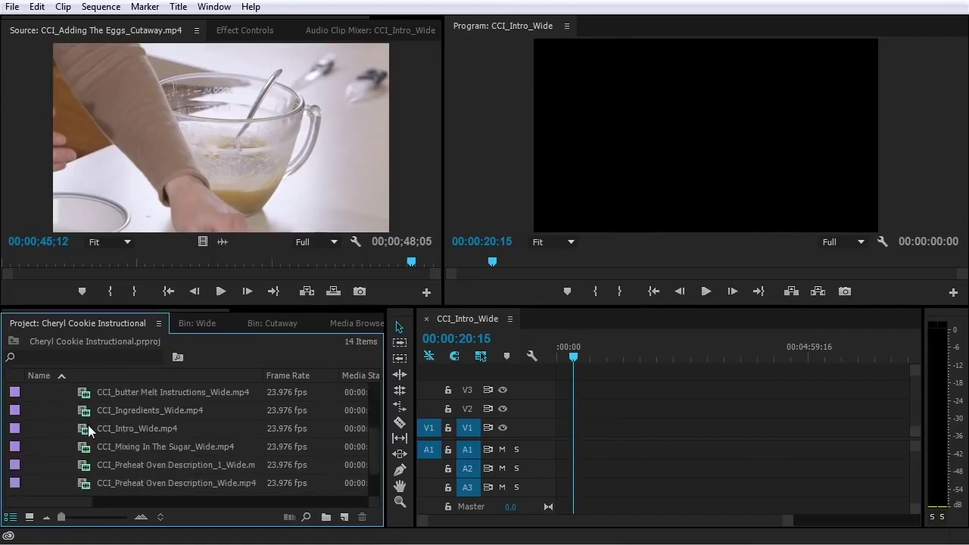
double_click(98, 428)
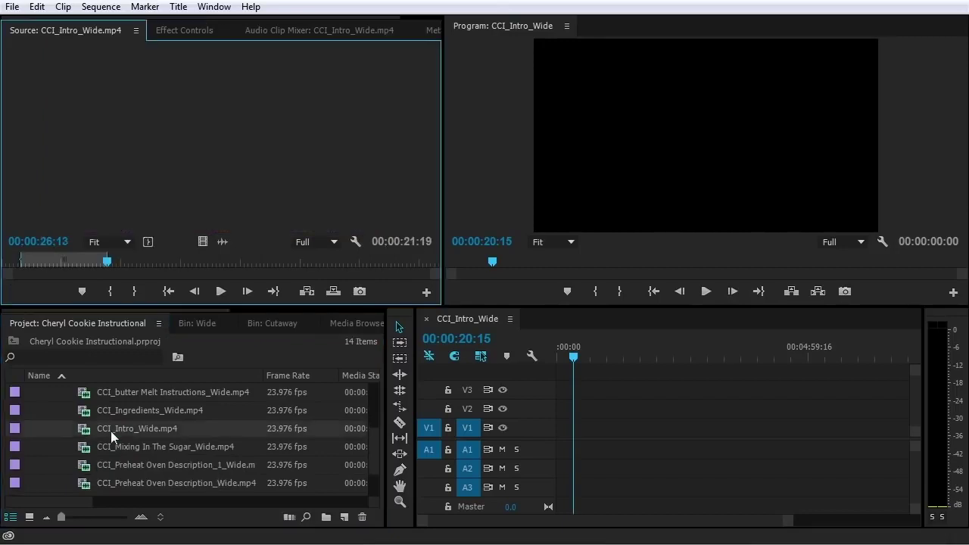
Step: Scrub back to about 4 seconds and play the marked range through to 00:00:26:00
drag(30, 263, 25, 264)
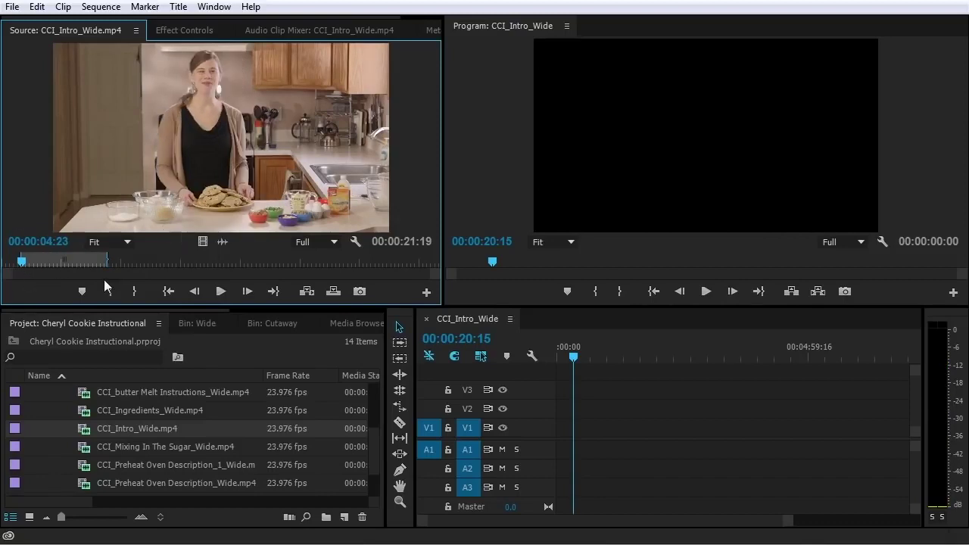
key(space)
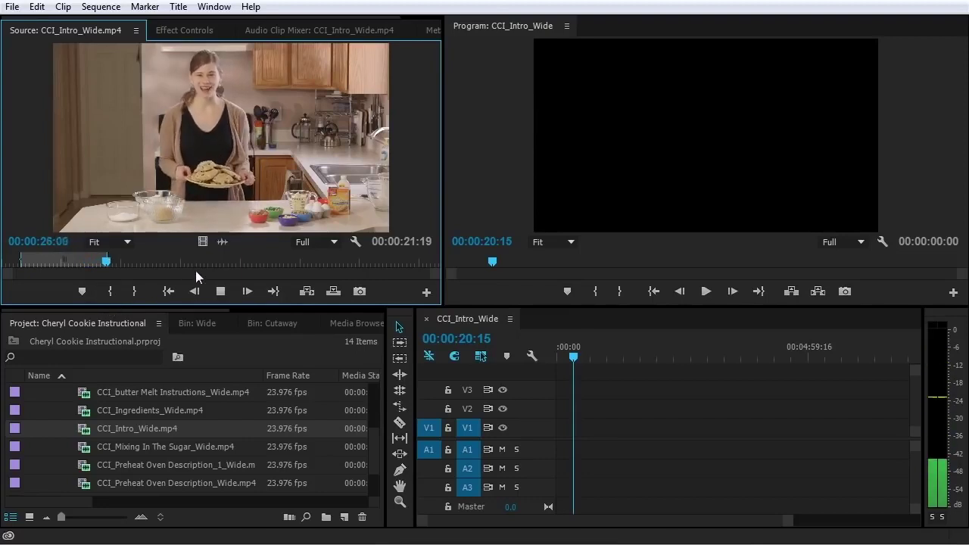
key(space)
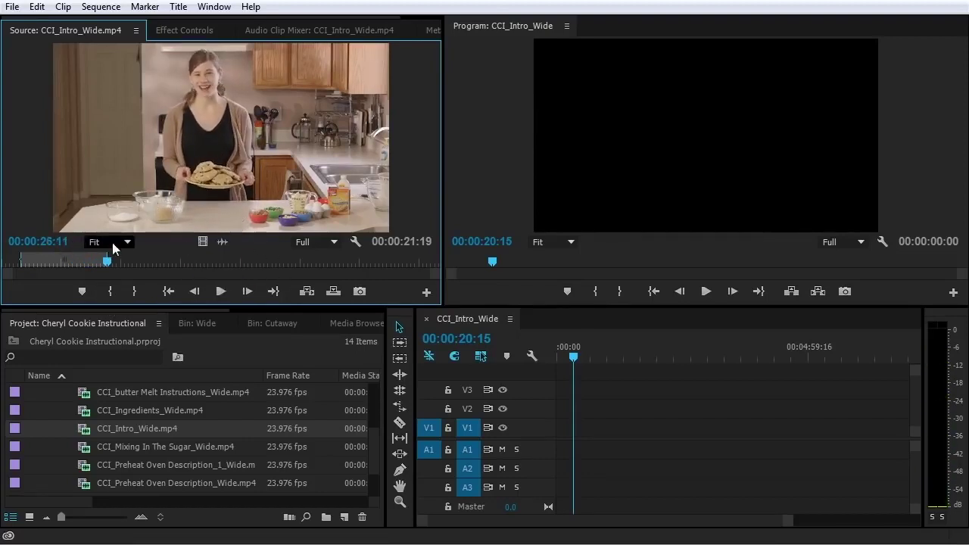
Step: Place the trimmed CCI_Intro_Wide.mp4 on V1/A1 at 00:00:00:00 and zoom in on it
drag(154, 93, 558, 452)
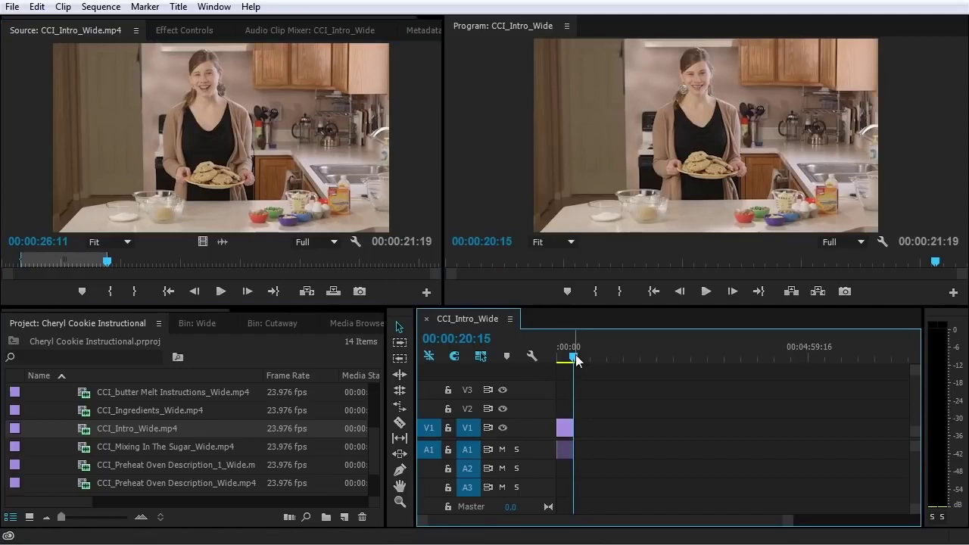
drag(576, 359, 533, 357)
key(equal)
key(equal)
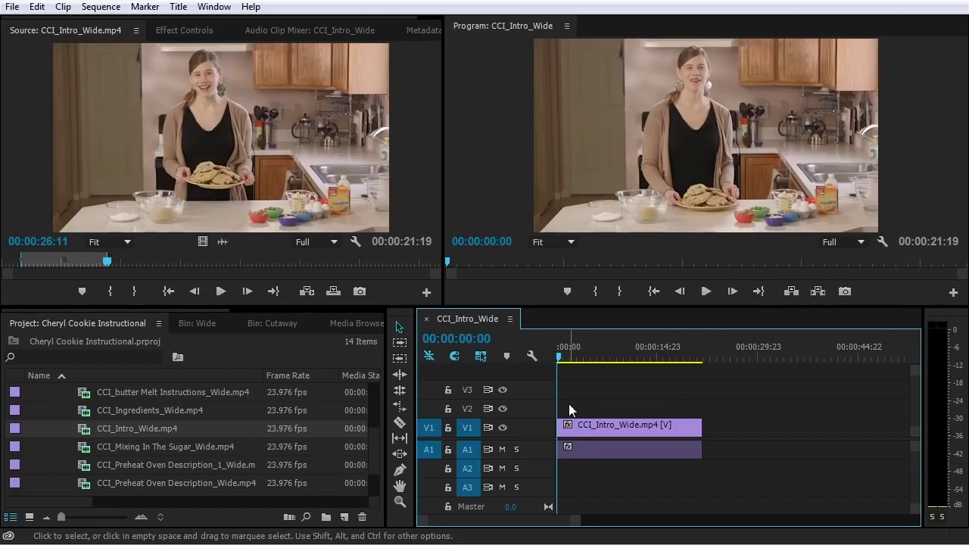
Step: Review the 00:00:21:19 clip in the sequence using Space, J, K and L playback
key(space)
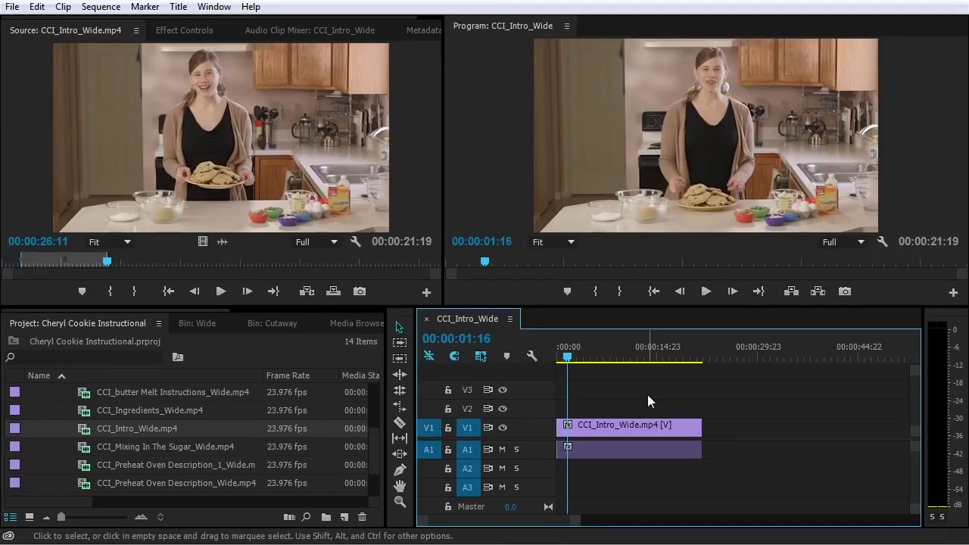
key(space)
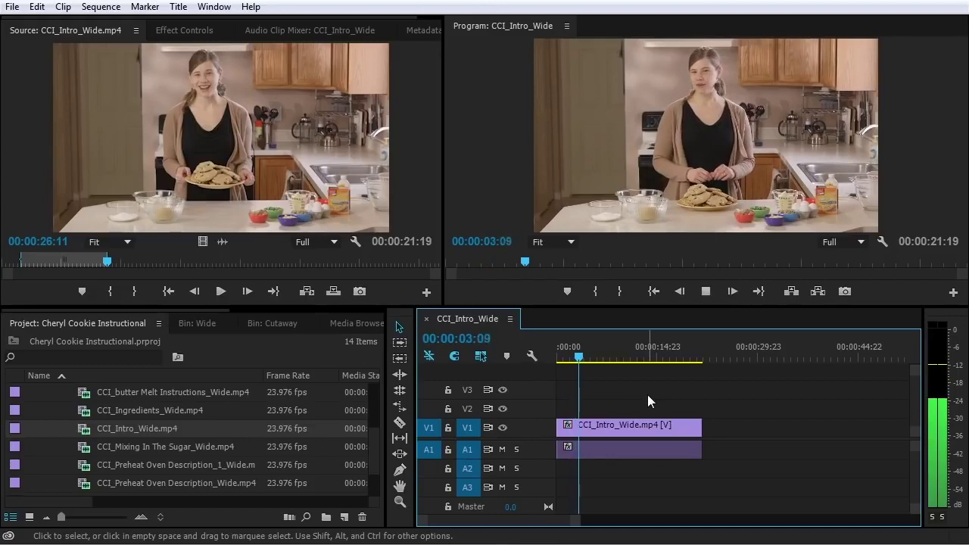
key(space)
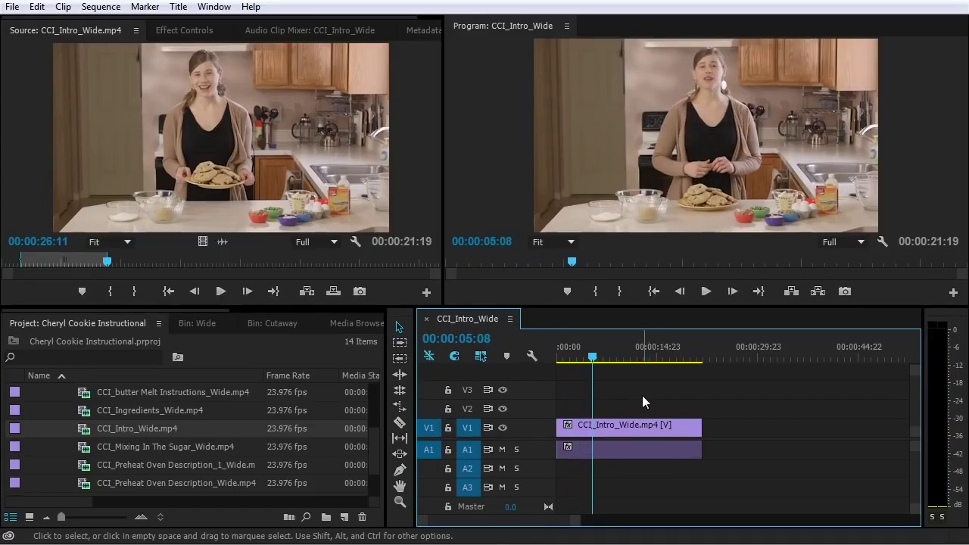
key(j)
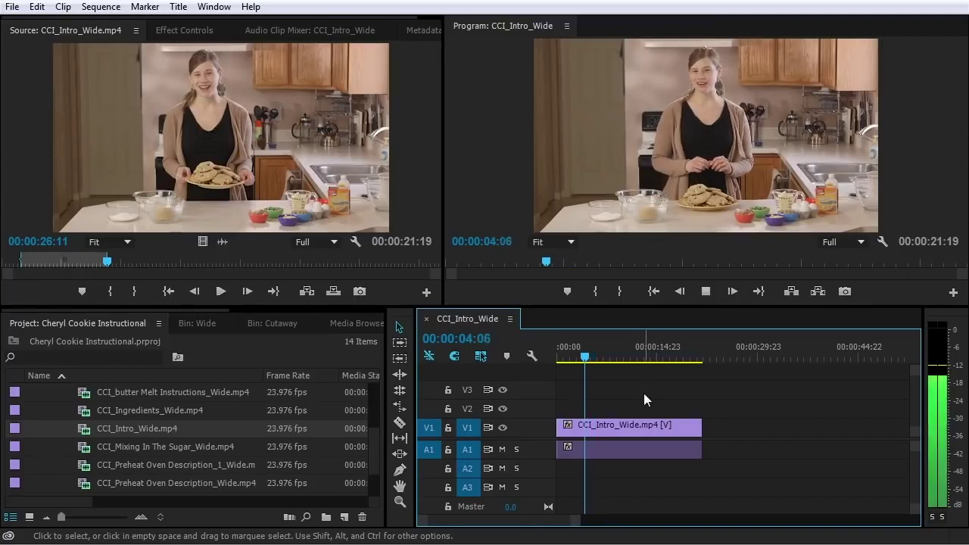
key(k)
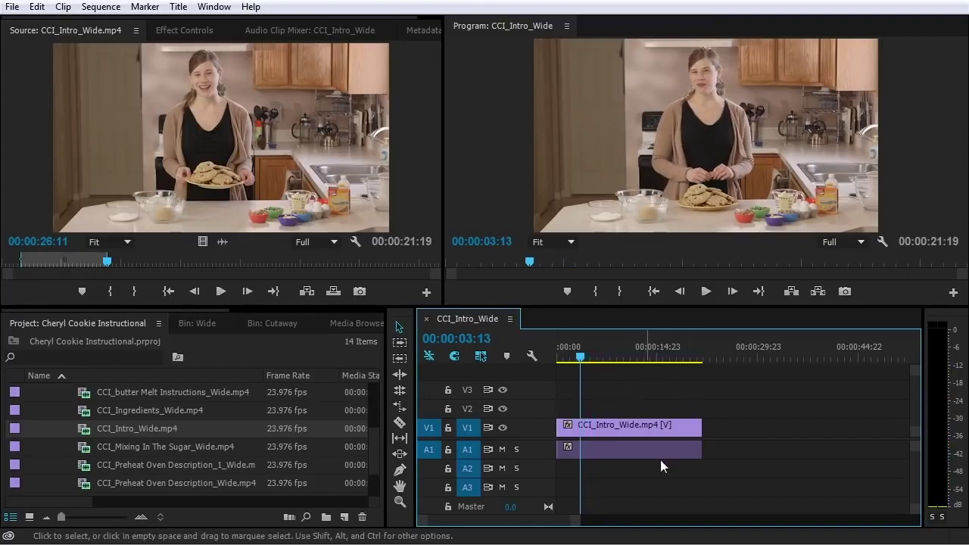
key(l)
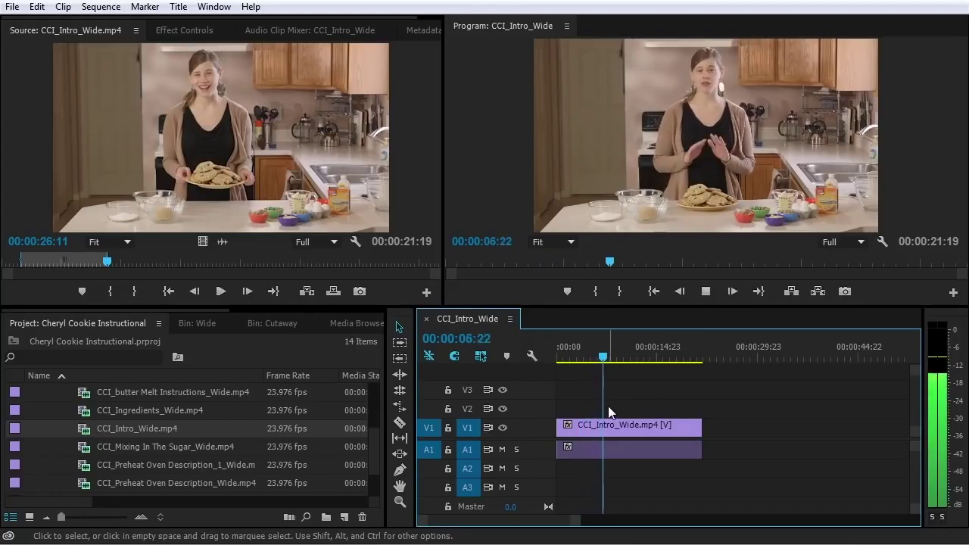
key(k)
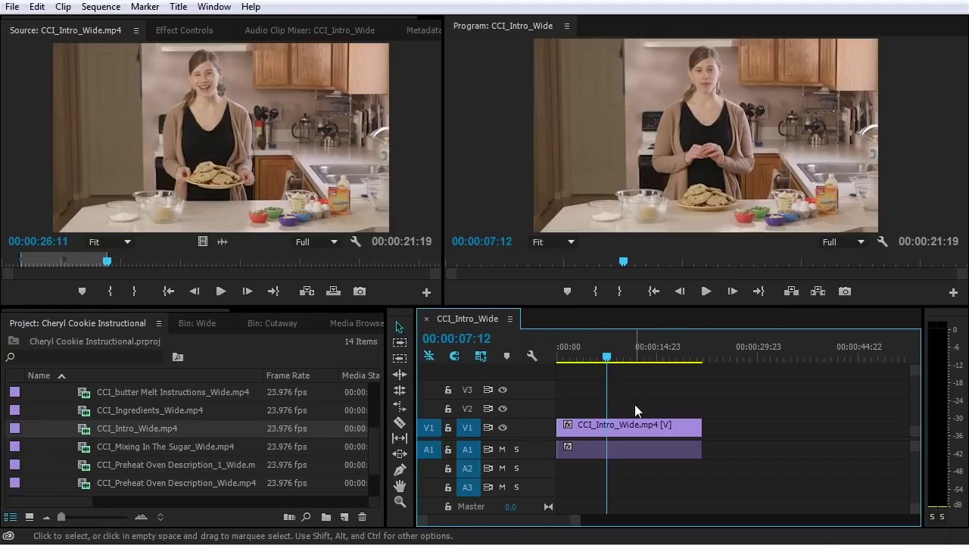
key(l)
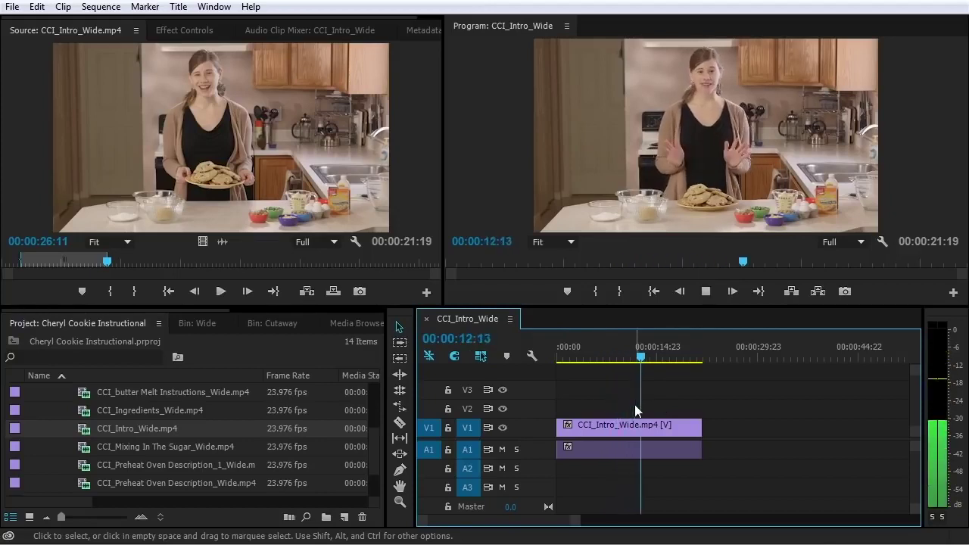
click(571, 352)
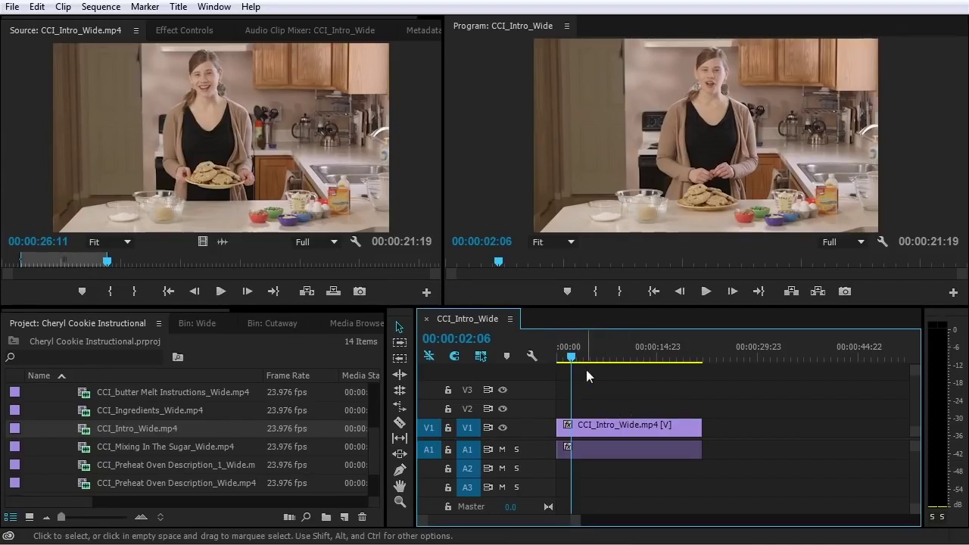
Step: Play the CCI_Intro_Wide sequence briefly from its beginning
key(Home)
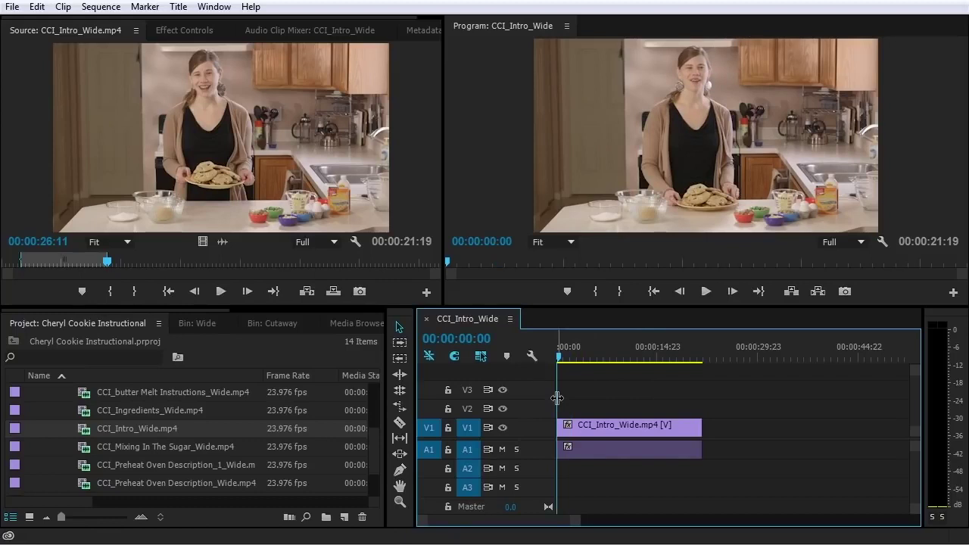
key(space)
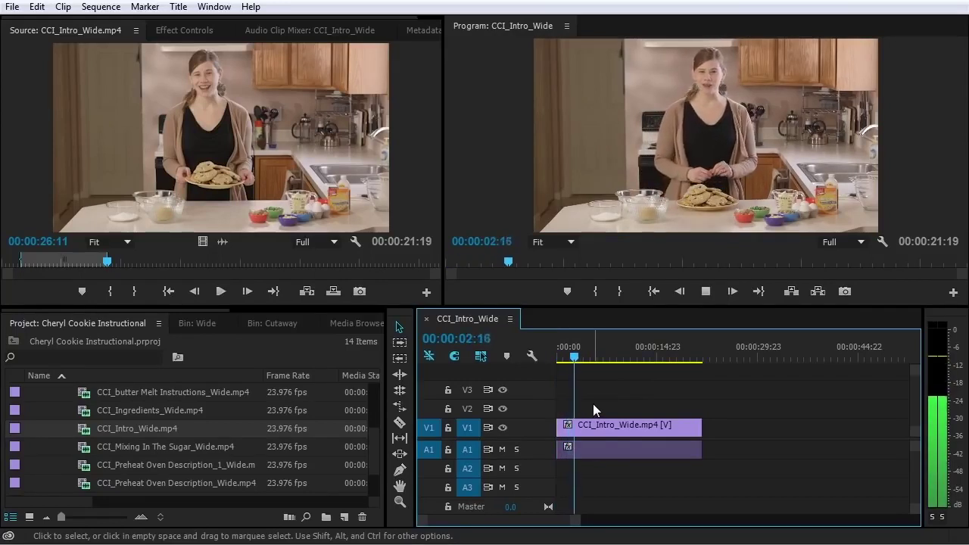
key(space)
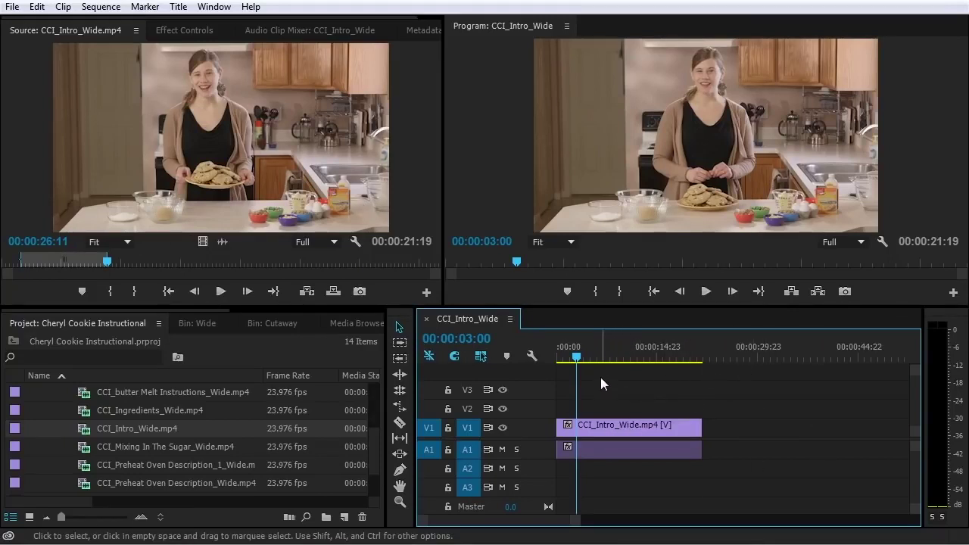
Step: Return to 00:00:00:00 and zoom the timeline in on the clip's opening seconds
key(Home)
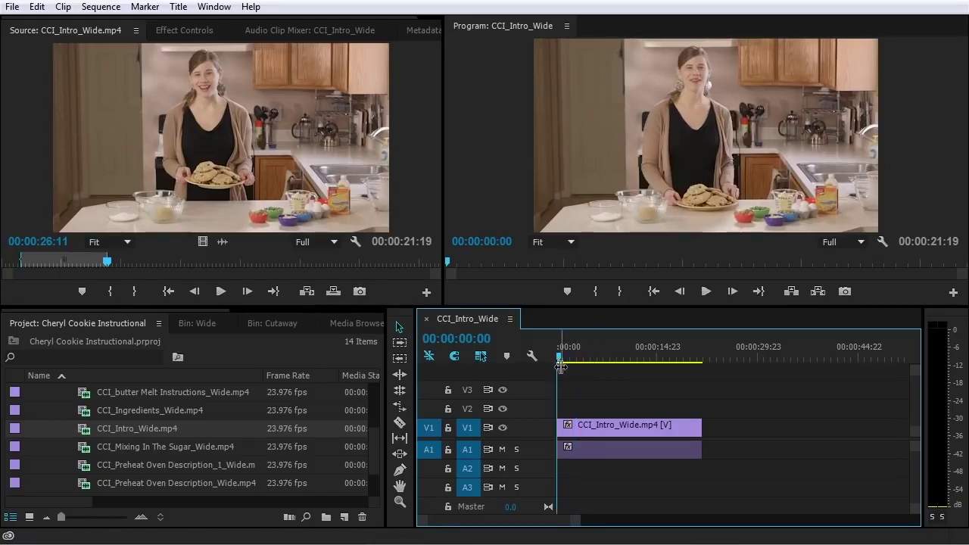
key(minus)
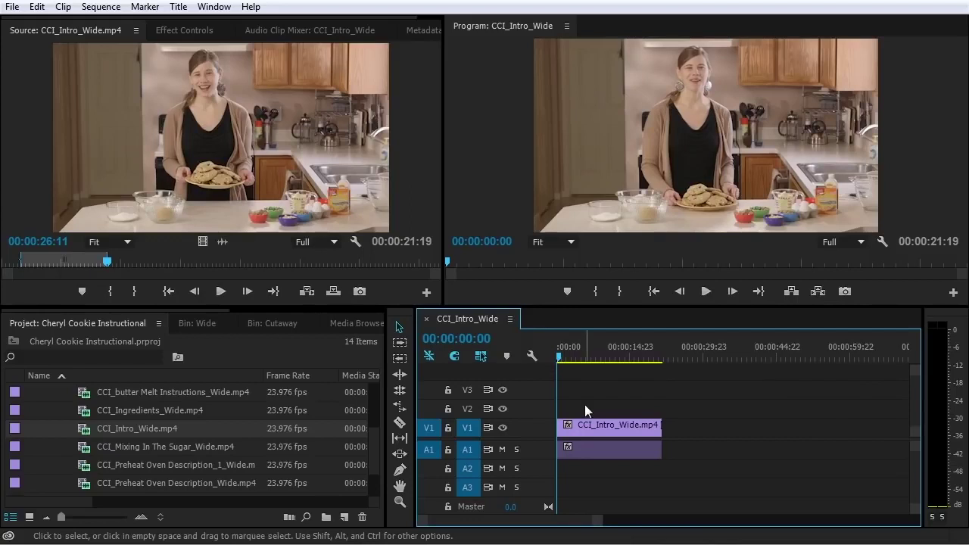
key(equal)
key(equal)
key(equal)
key(equal)
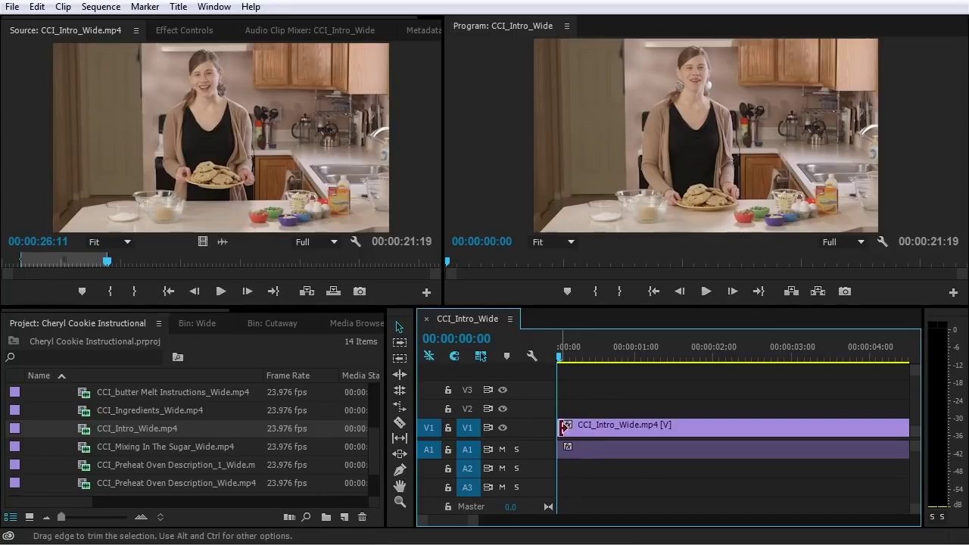
Step: Trim 8 frames off the V1 clip's start to a 00:00:21:01 duration, leaving a gap
drag(564, 427, 591, 428)
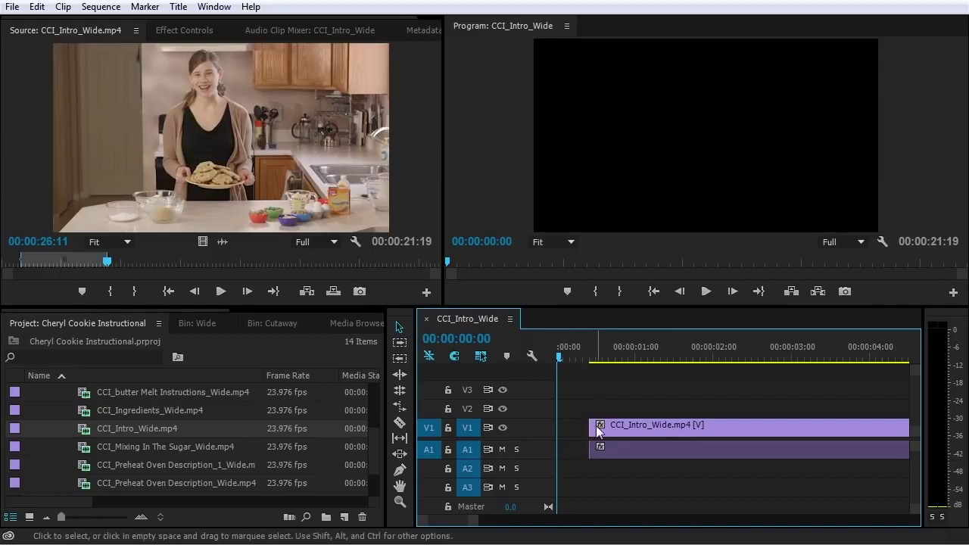
click(597, 443)
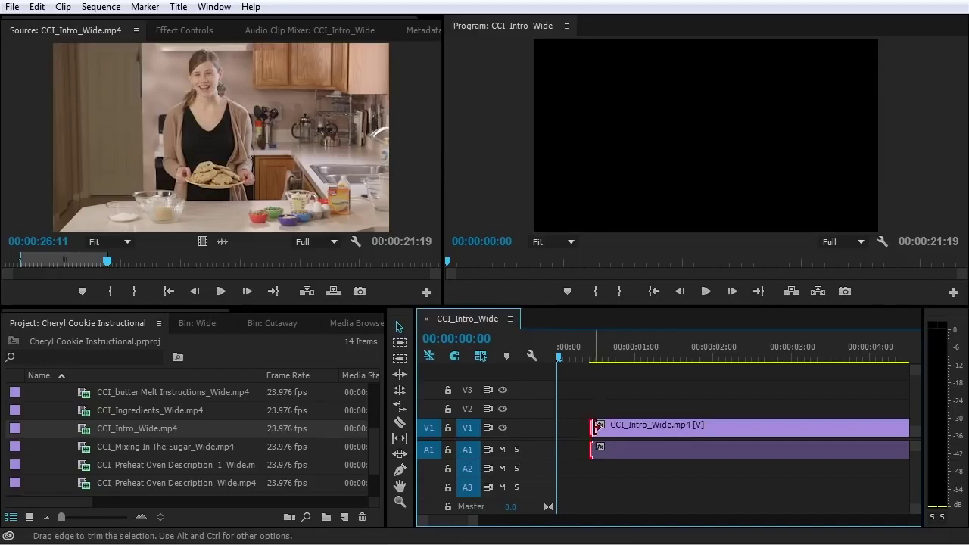
drag(597, 426, 618, 425)
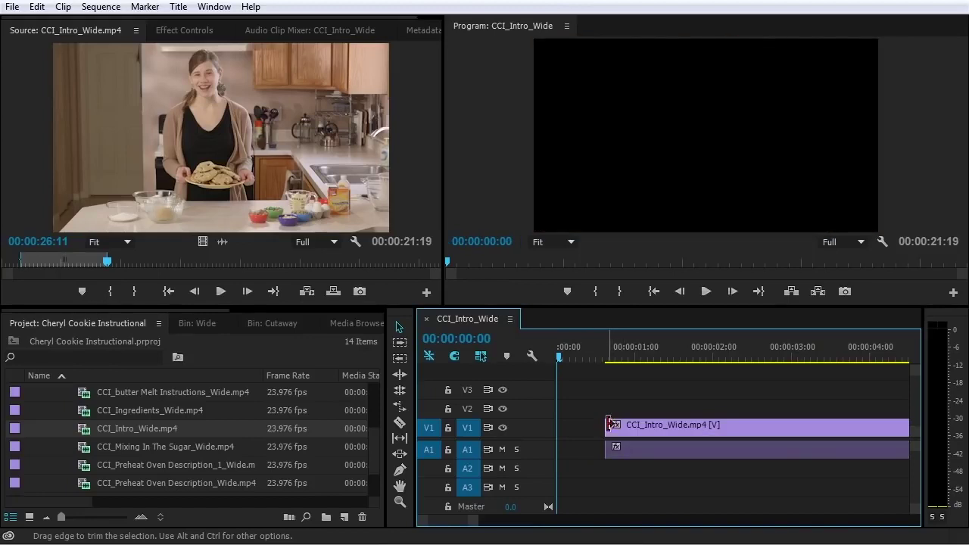
key(minus)
key(minus)
key(minus)
key(minus)
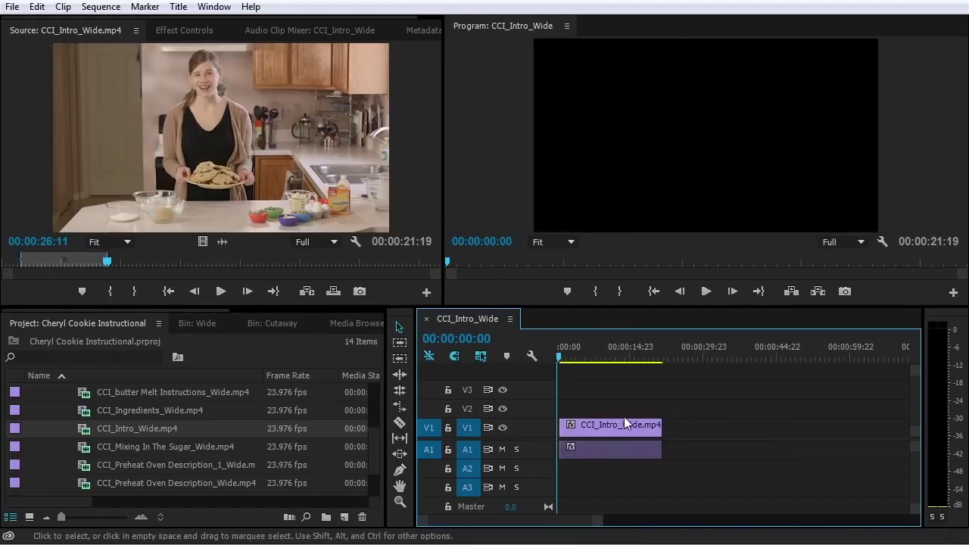
drag(631, 368, 661, 353)
Step: Zoom in on the clip's ending and drag its Out point left so the sequence ends at 00:00:21:04
key(equal)
key(equal)
key(equal)
key(equal)
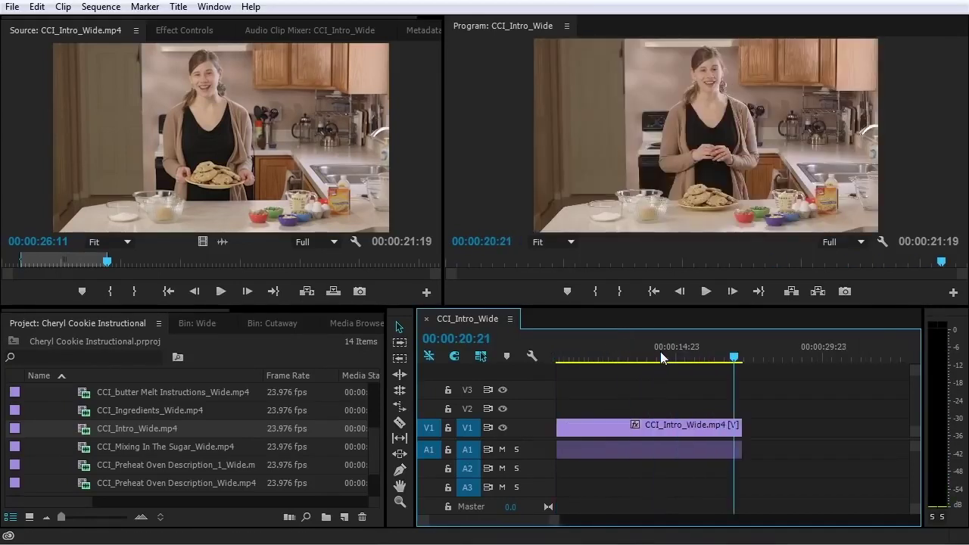
key(equal)
key(space)
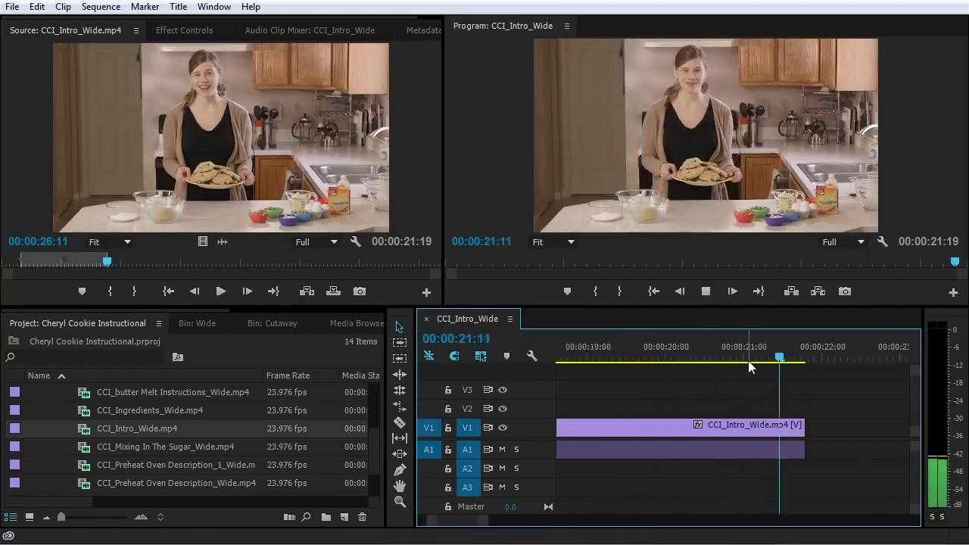
click(750, 356)
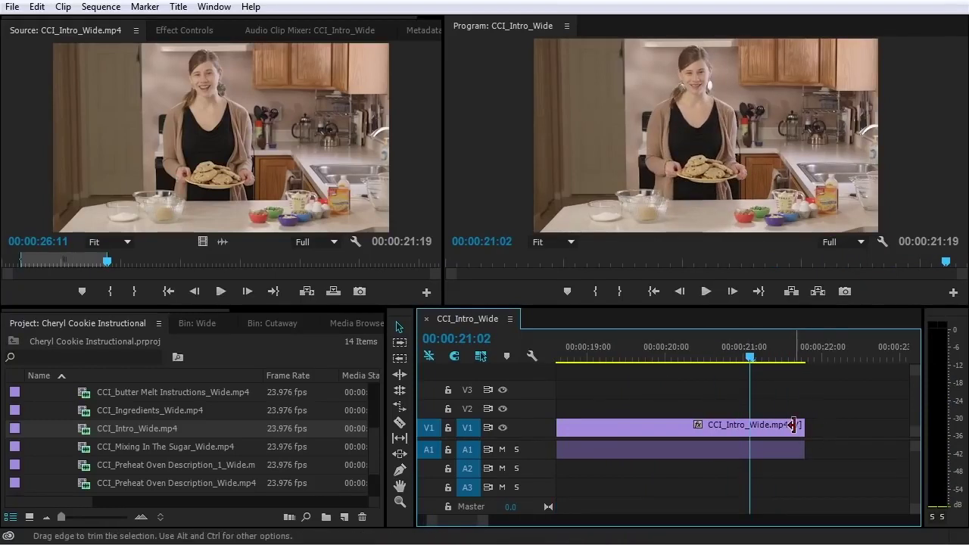
click(799, 426)
drag(800, 426, 756, 434)
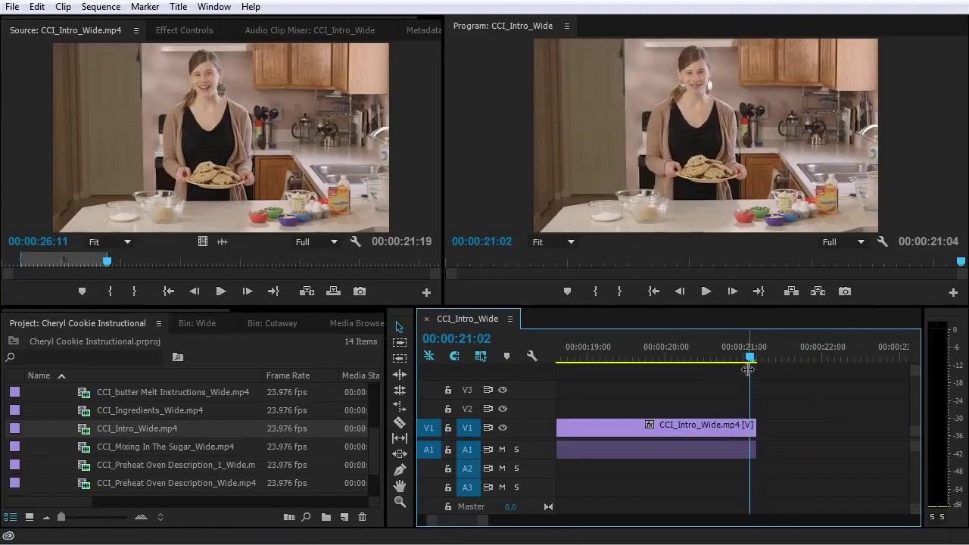
Step: Replay the trimmed ending, then return to 00:00:00:00 zoomed in on the clip start
click(722, 357)
key(space)
key(minus)
key(minus)
key(minus)
key(minus)
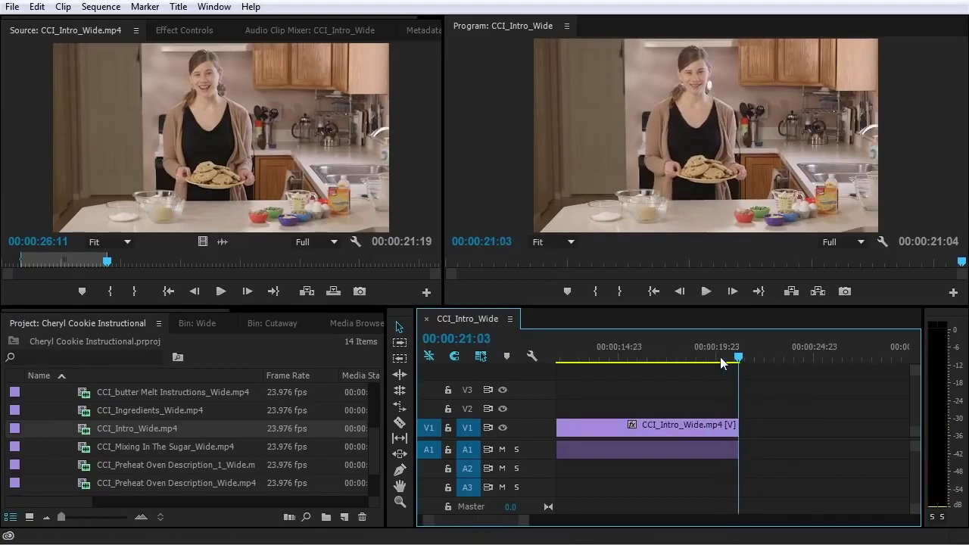
click(579, 352)
drag(579, 350, 555, 344)
key(equal)
key(equal)
key(equal)
key(equal)
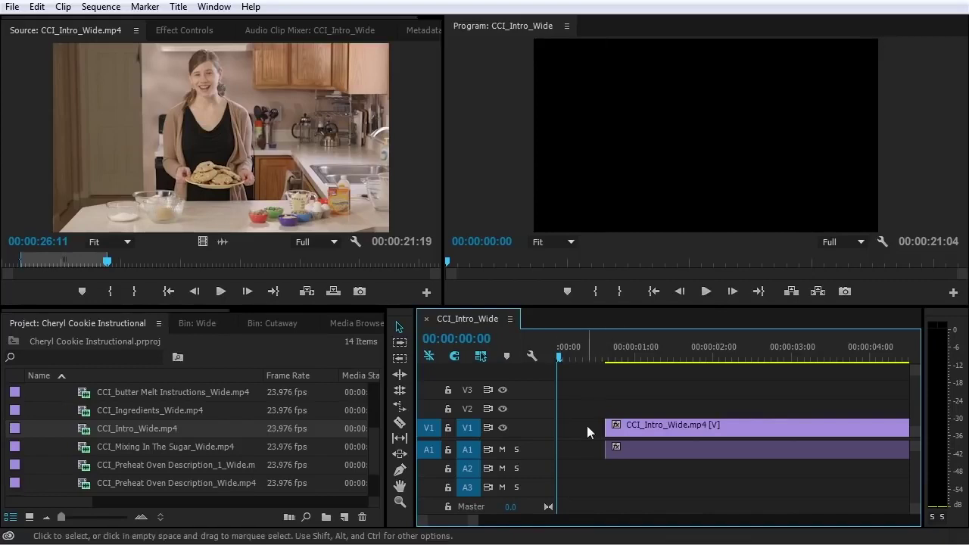
Step: Ctrl-drag the In point to ripple-trim the clip head, closing the gap; sequence now 00:00:20:02
mouse_move(608, 426)
mouse_down()
mouse_move(560, 426)
mouse_move(615, 430)
mouse_up()
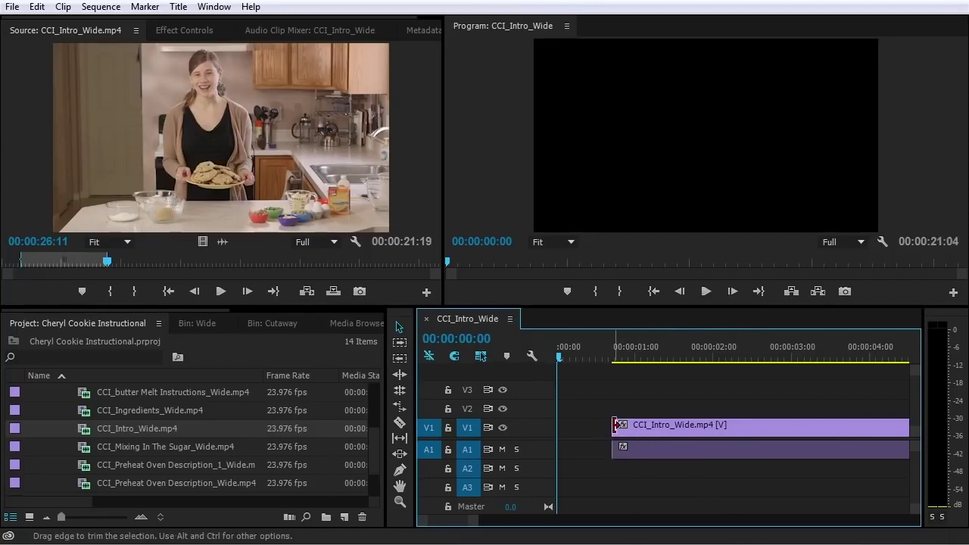
drag(615, 426, 561, 430)
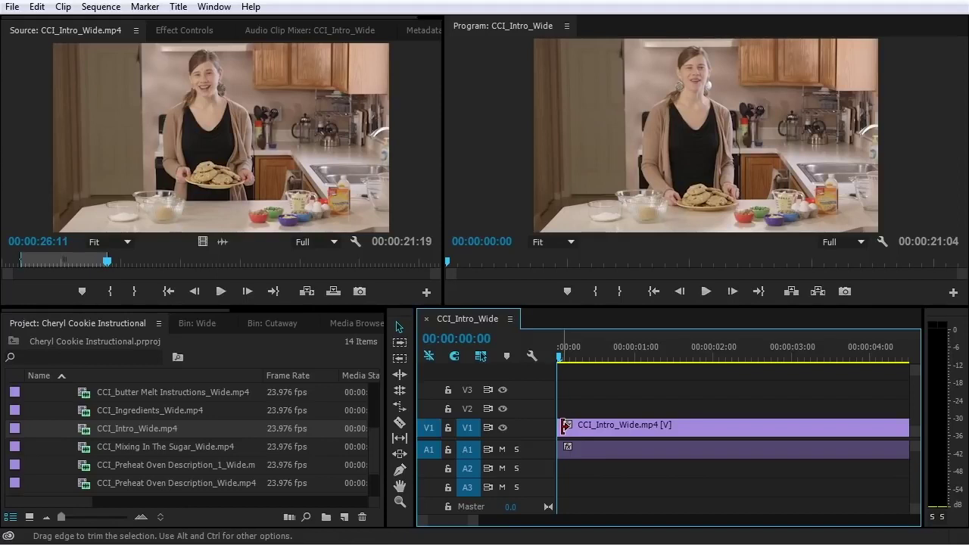
key(ctrl)
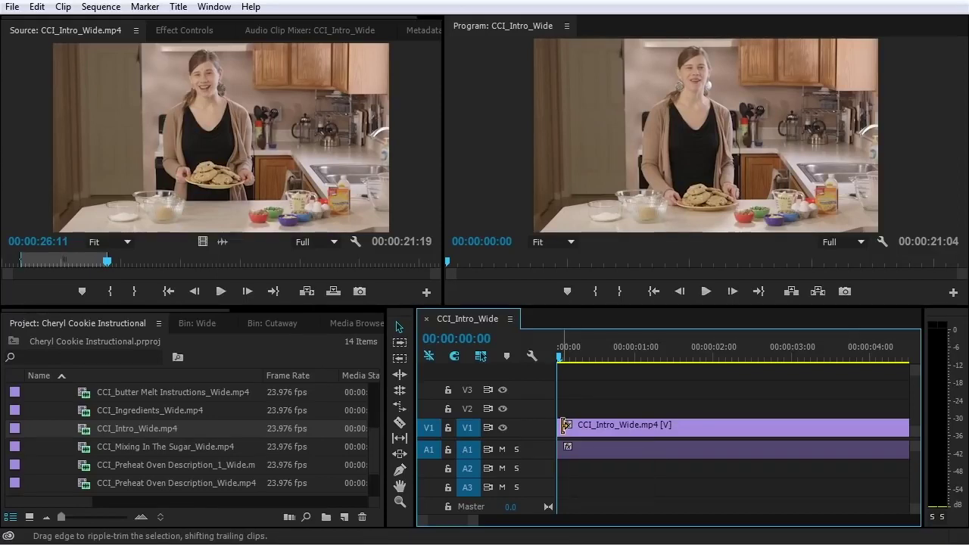
key(ctrl)
drag(564, 425, 648, 436)
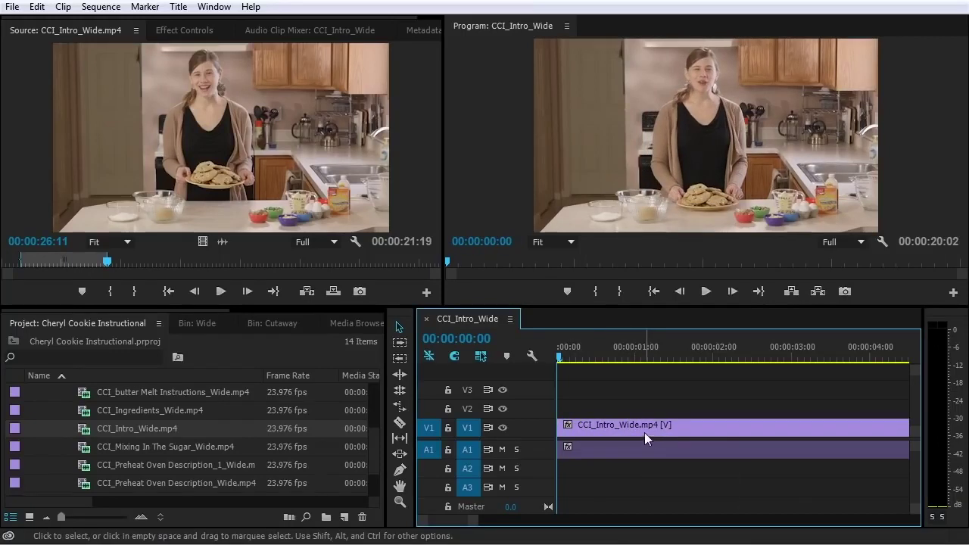
Step: Undo the ripple trim and ripple-trim the head again, leaving the sequence 00:00:20:07 long
key(ctrl+z)
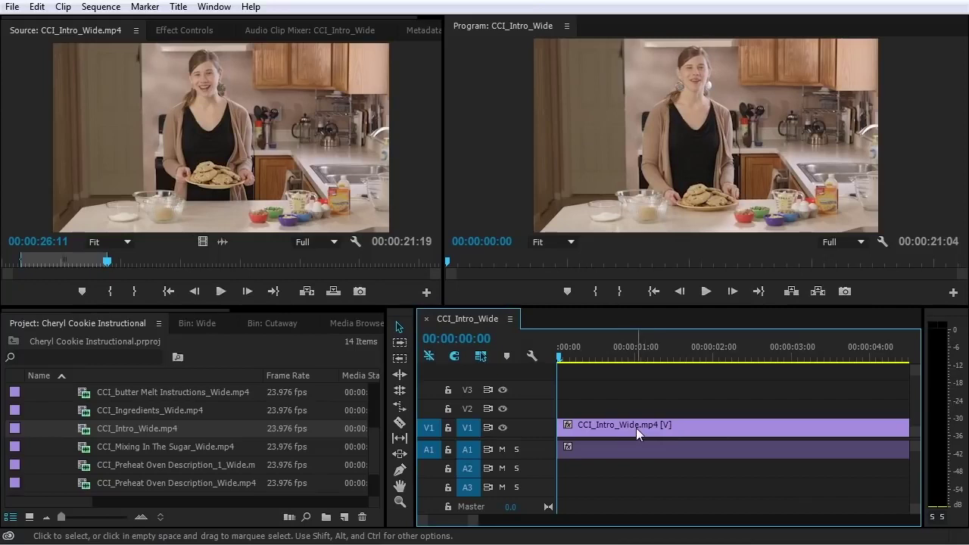
alt+scroll(657, 446, down, 5)
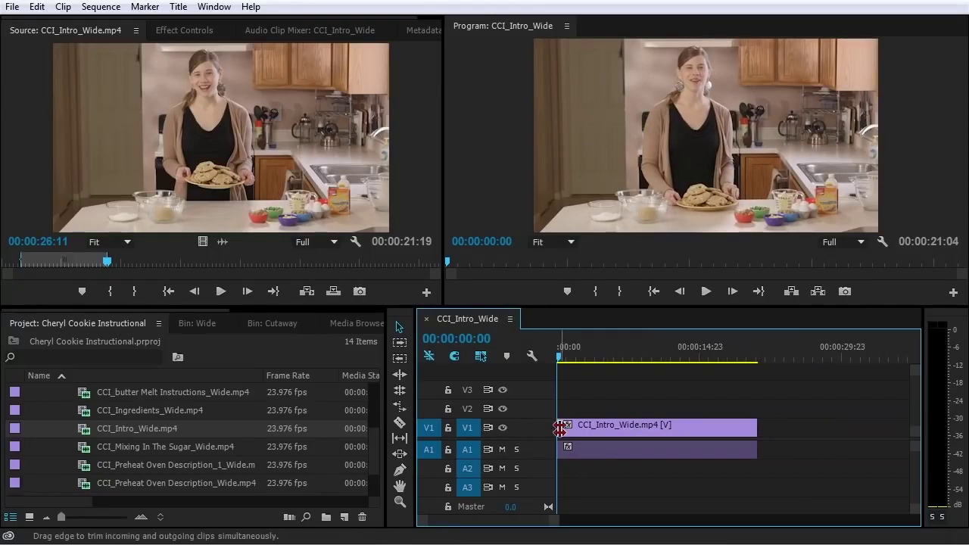
drag(561, 428, 572, 429)
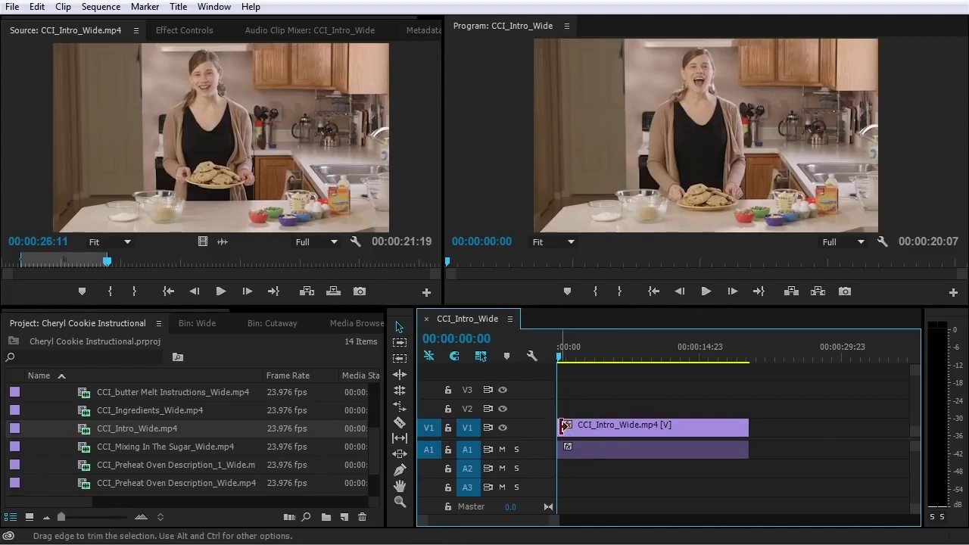
key(b)
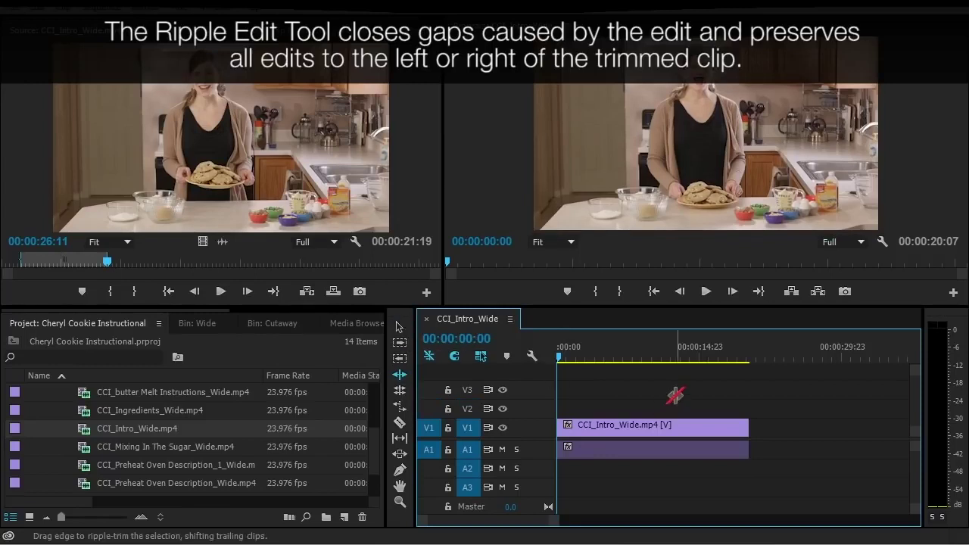
drag(691, 392, 606, 470)
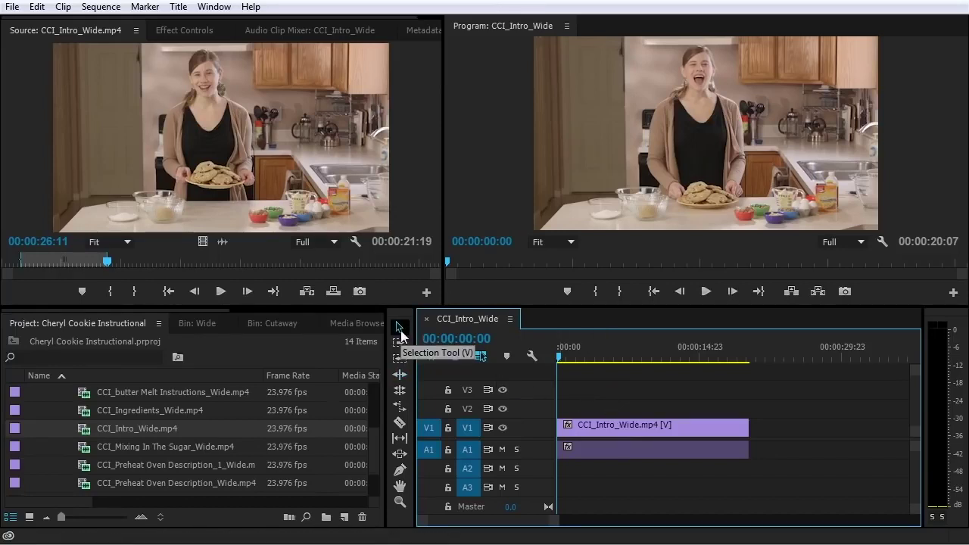
Step: With the Selection Tool, zoom in on the clip's opening and play the sequence from the start
click(400, 331)
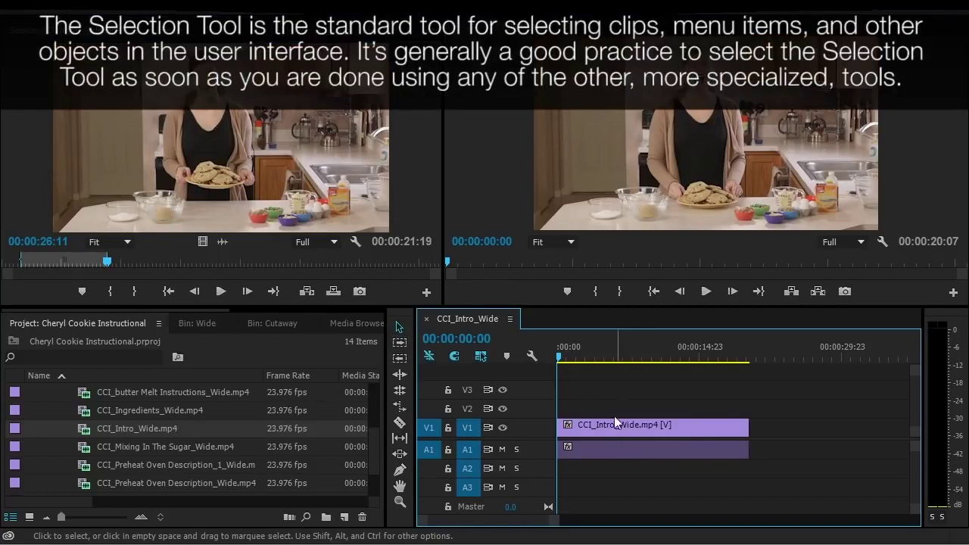
key(minus)
key(minus)
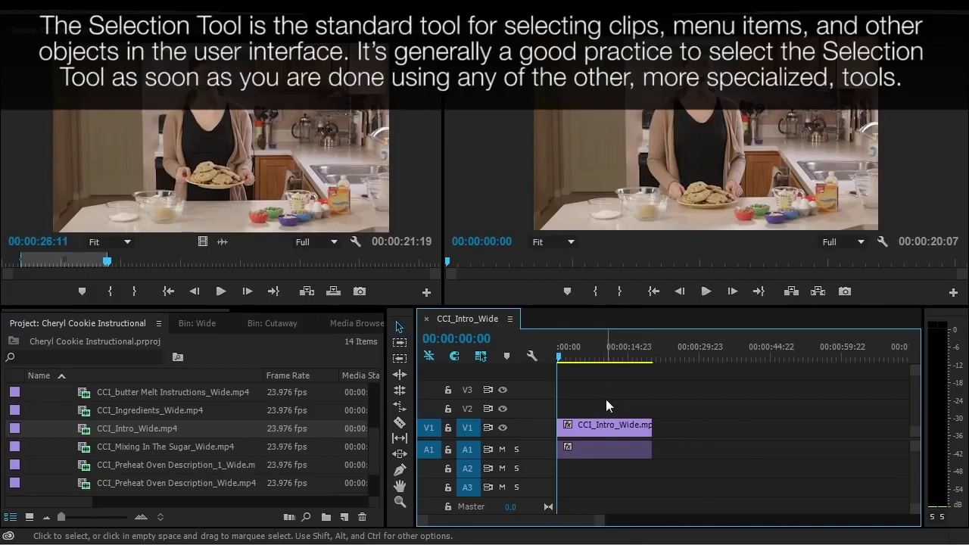
key(backslash)
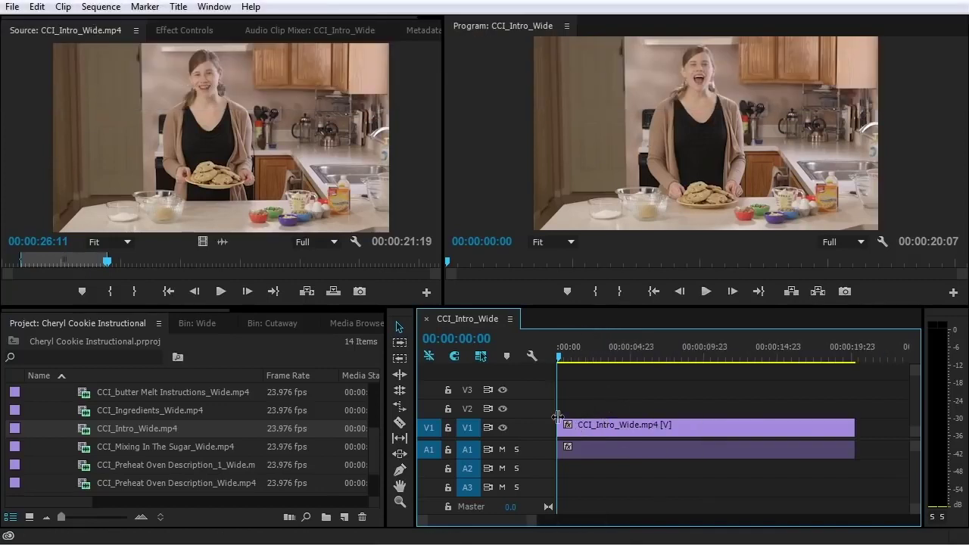
key(equal)
key(equal)
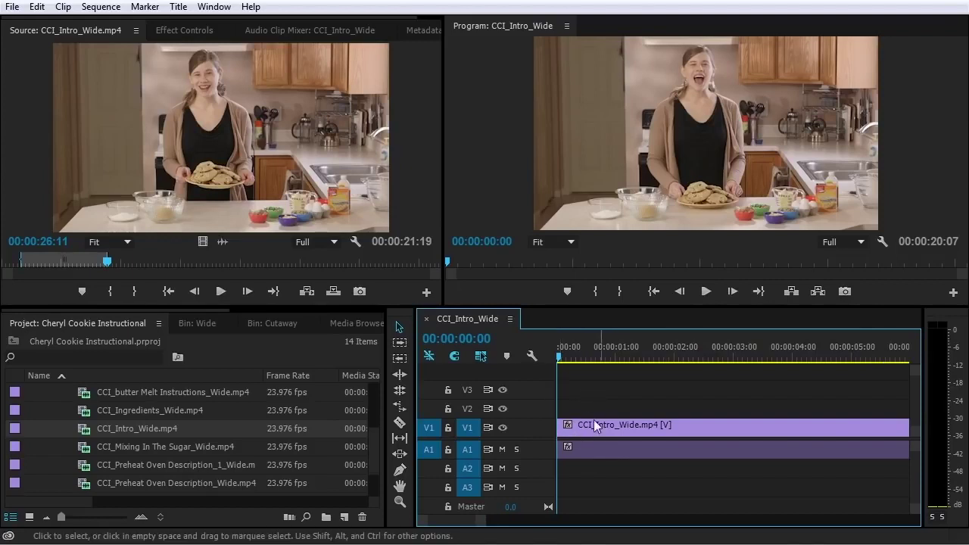
key(space)
click(559, 362)
key(space)
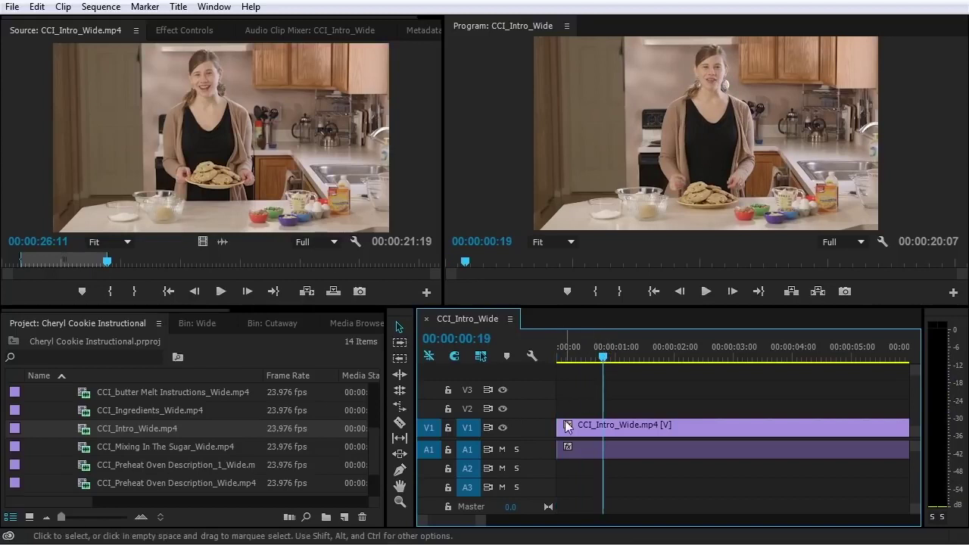
Step: Ripple-extend the clip's start 11 frames earlier so the sequence runs 00:00:20:20, then replay it
key(ctrl)
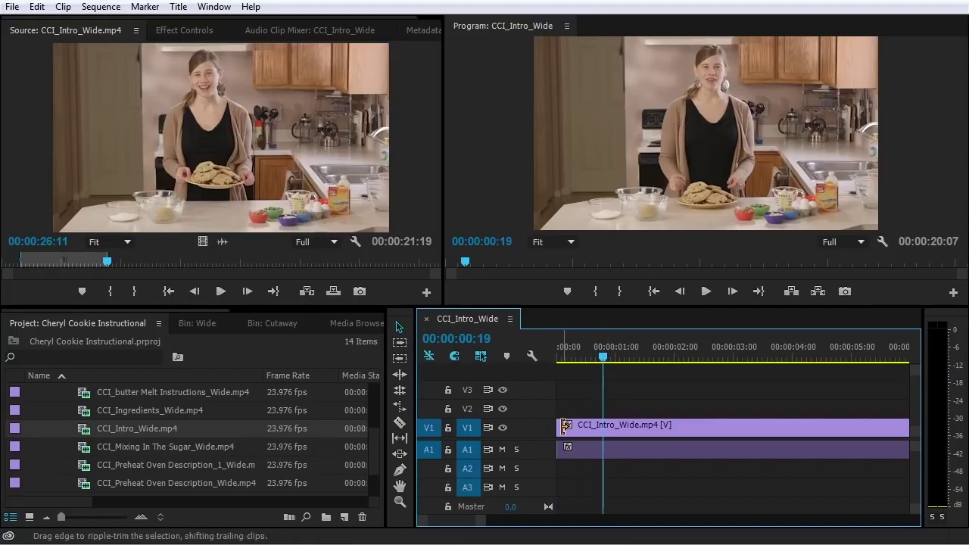
click(565, 426)
drag(565, 426, 530, 430)
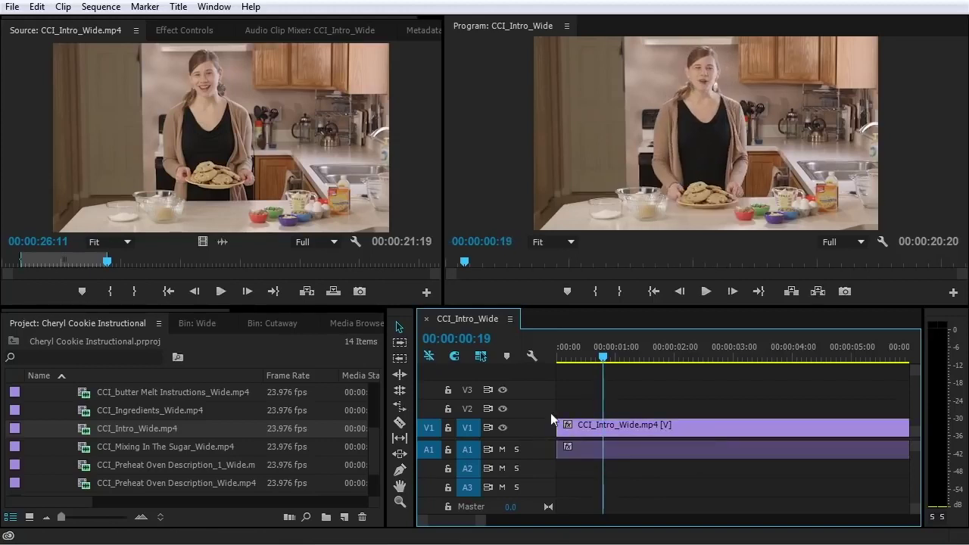
drag(587, 353, 537, 357)
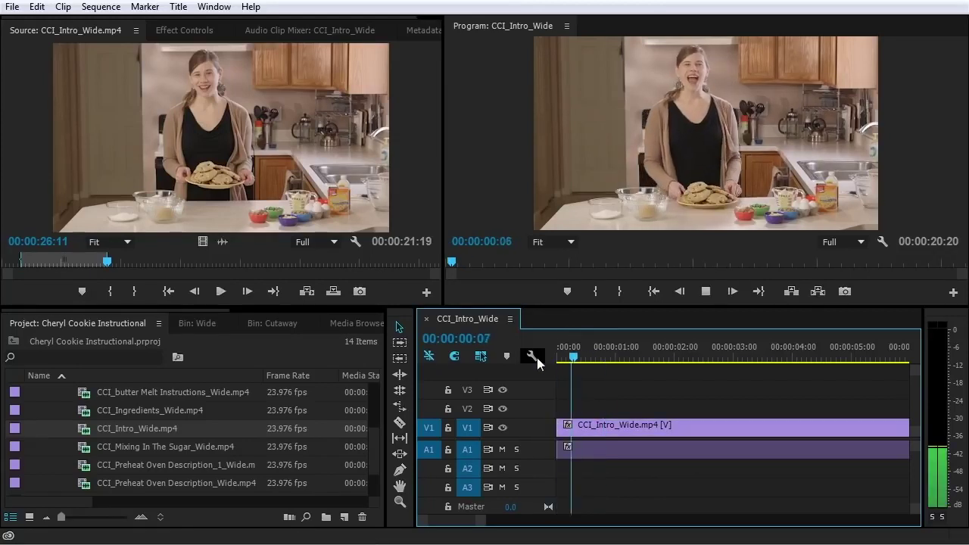
key(space)
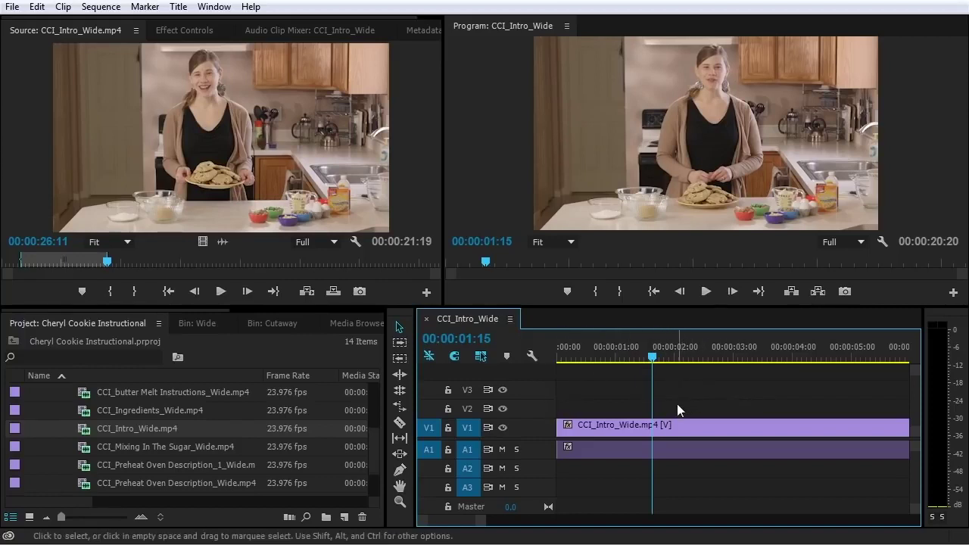
click(420, 104)
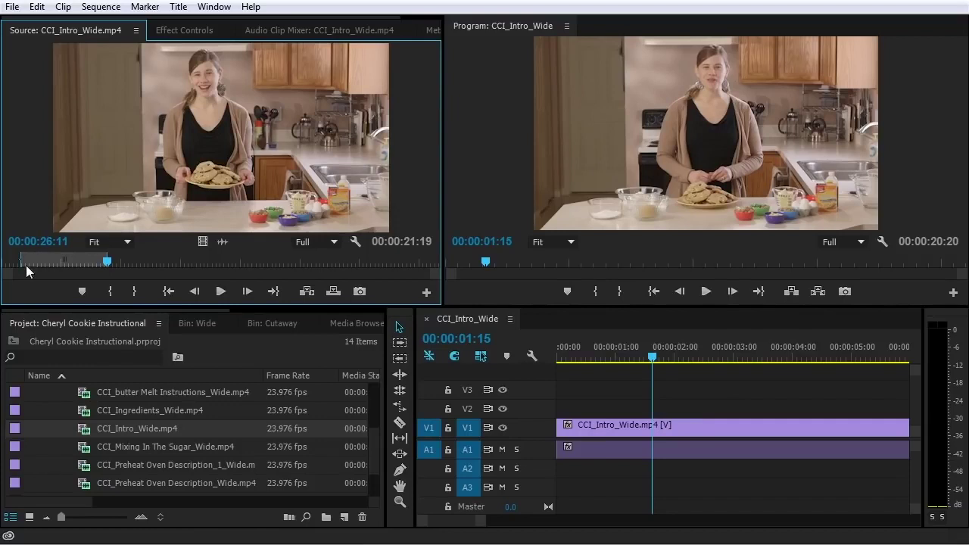
drag(105, 259, 125, 263)
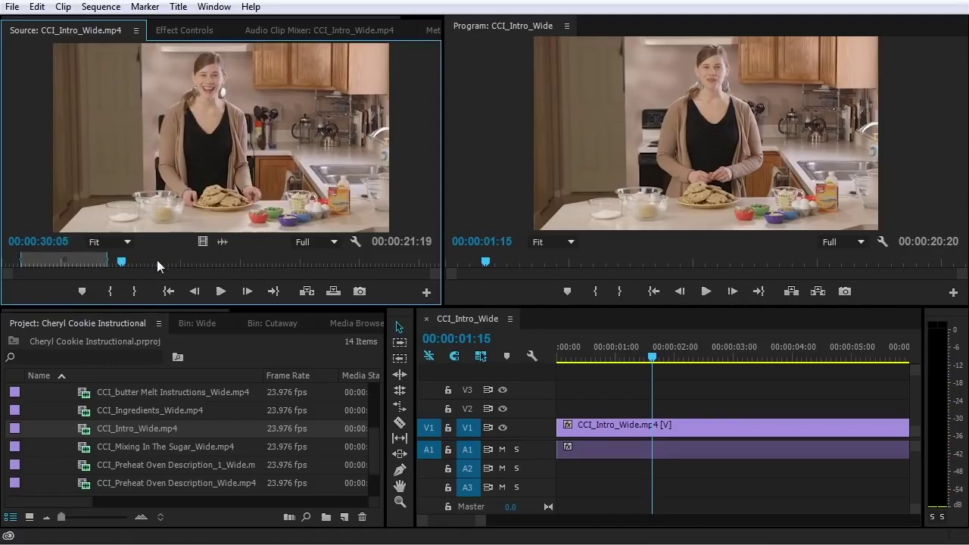
key(space)
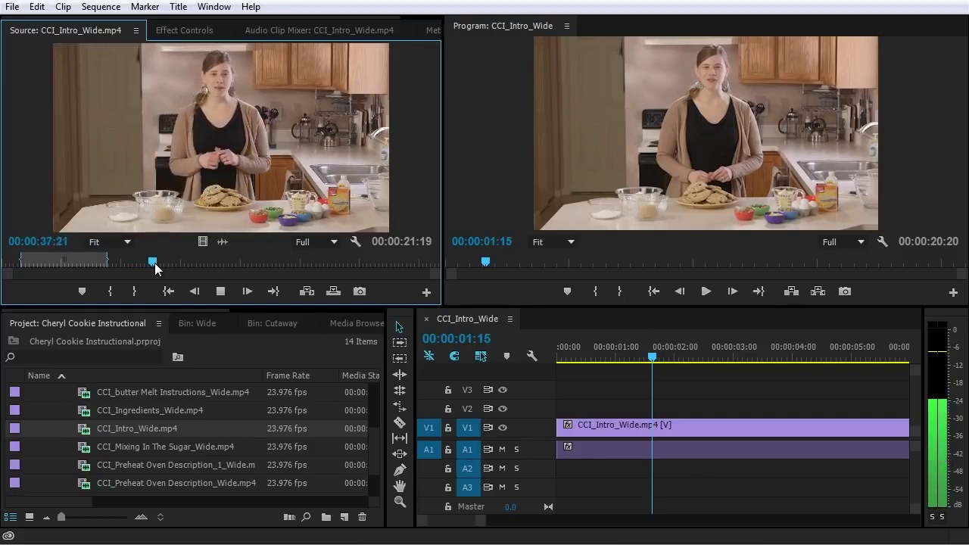
key(space)
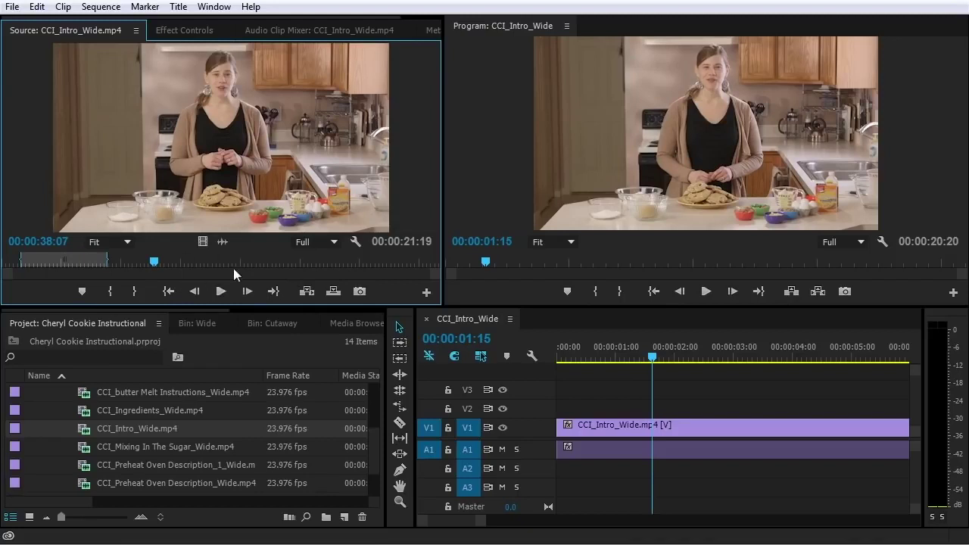
click(136, 259)
key(space)
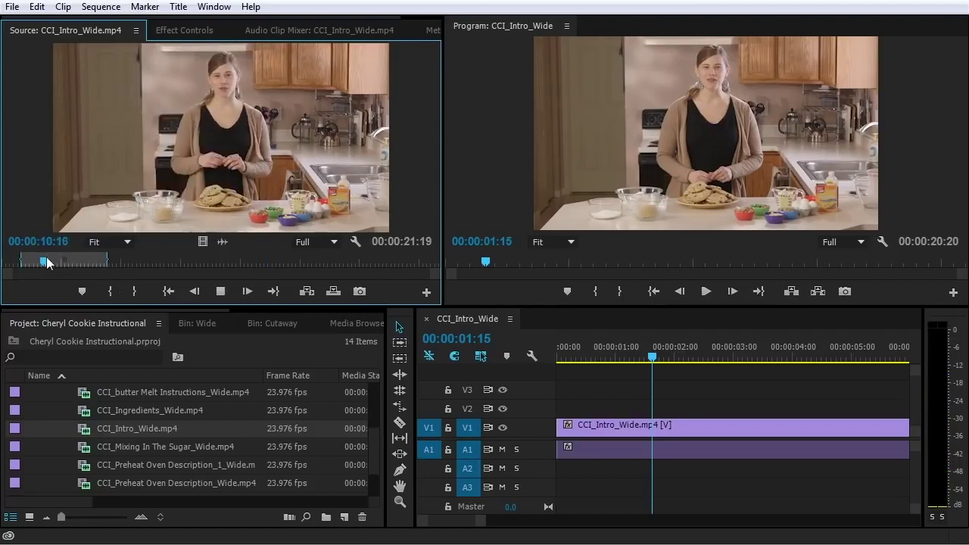
click(299, 262)
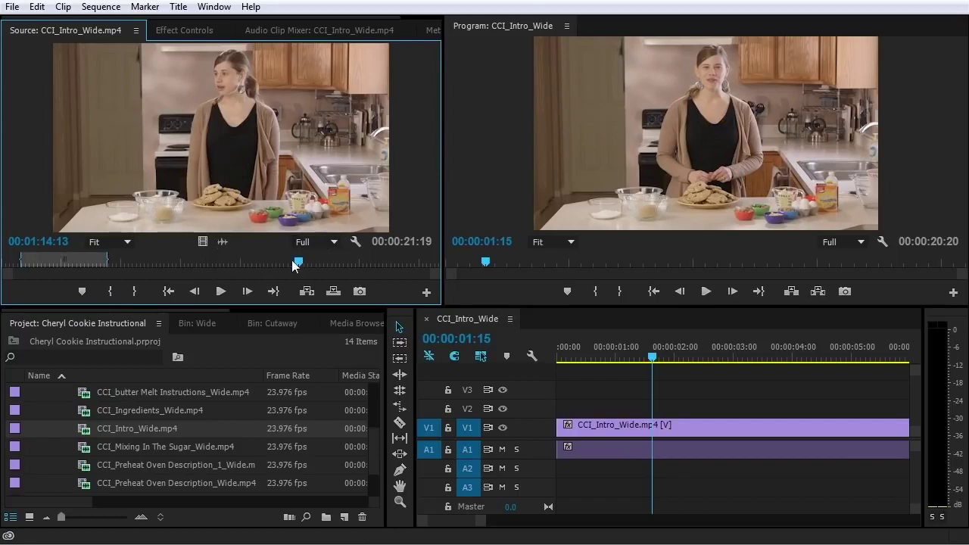
key(space)
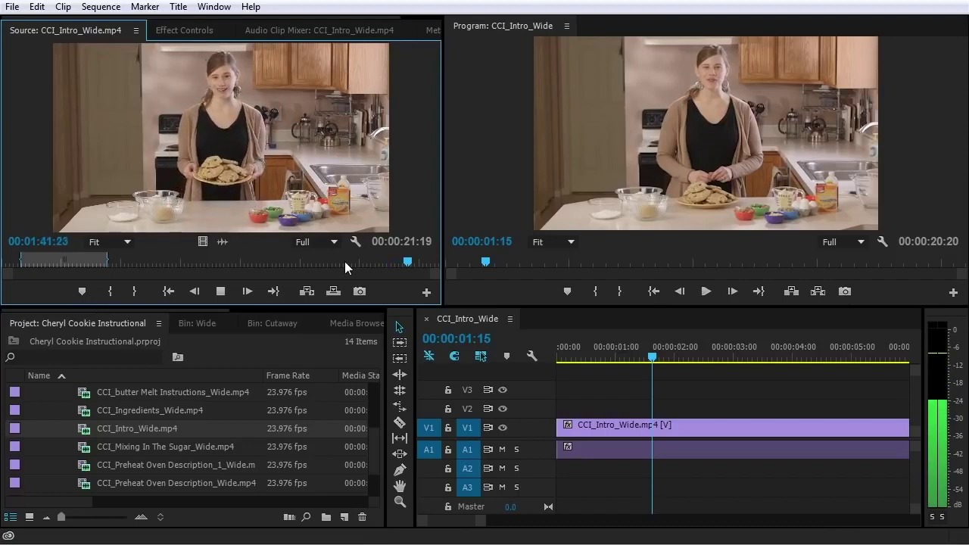
key(space)
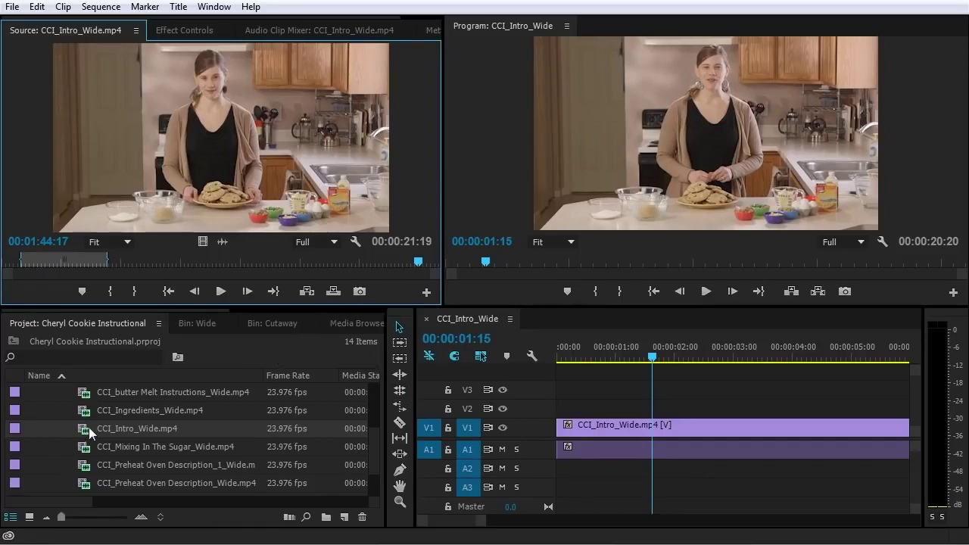
click(341, 261)
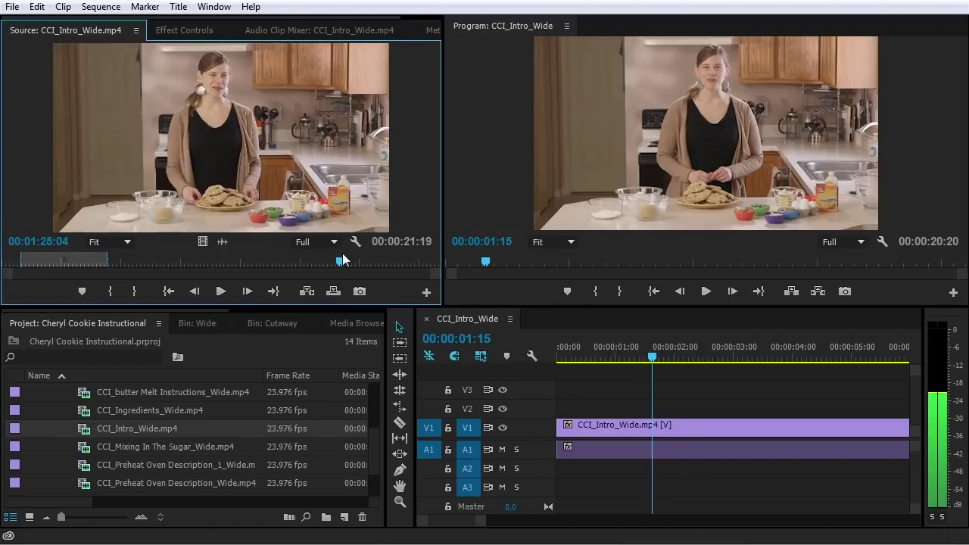
drag(342, 260, 384, 264)
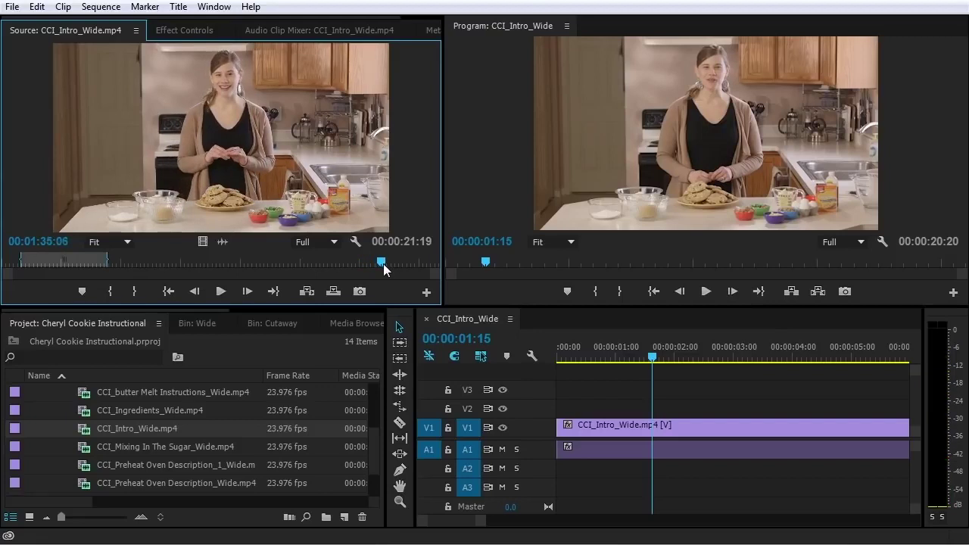
Step: Mark In at 01:35:06 and Out at 01:43:10 in the source, an 00:00:08:05 span
click(106, 294)
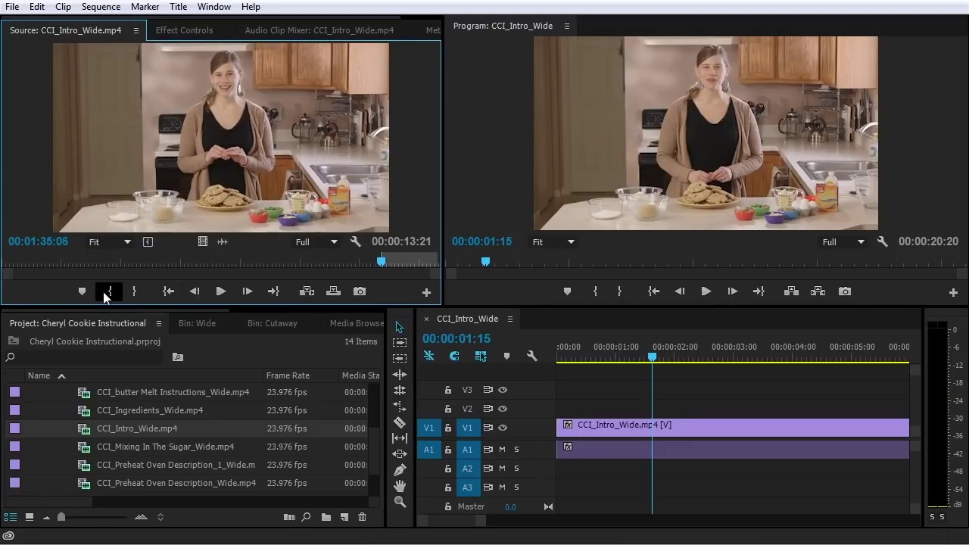
key(space)
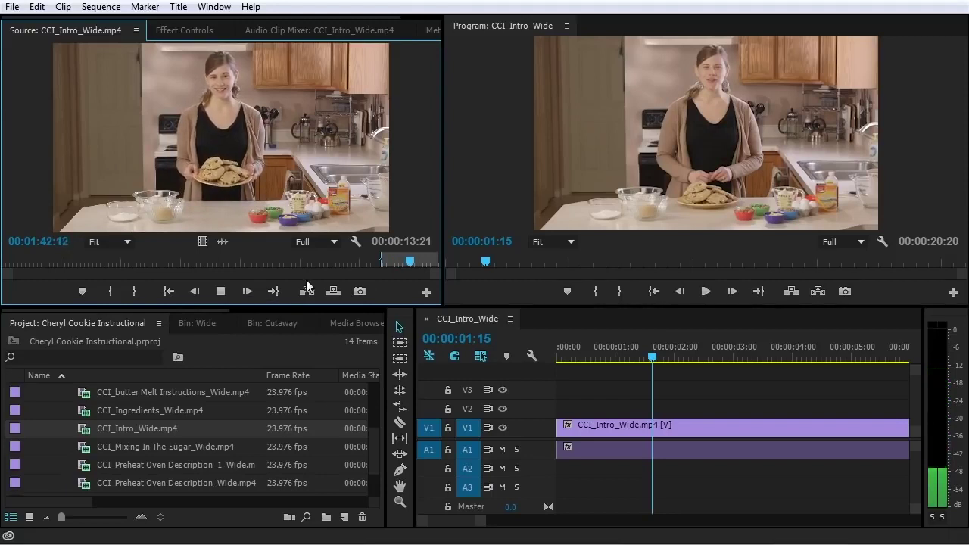
key(space)
key(o)
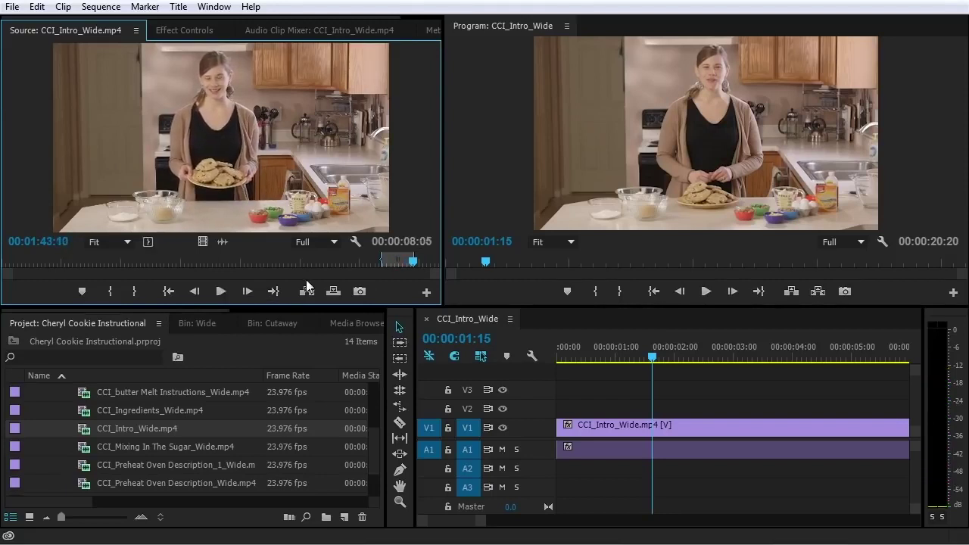
click(664, 359)
key(minus)
key(minus)
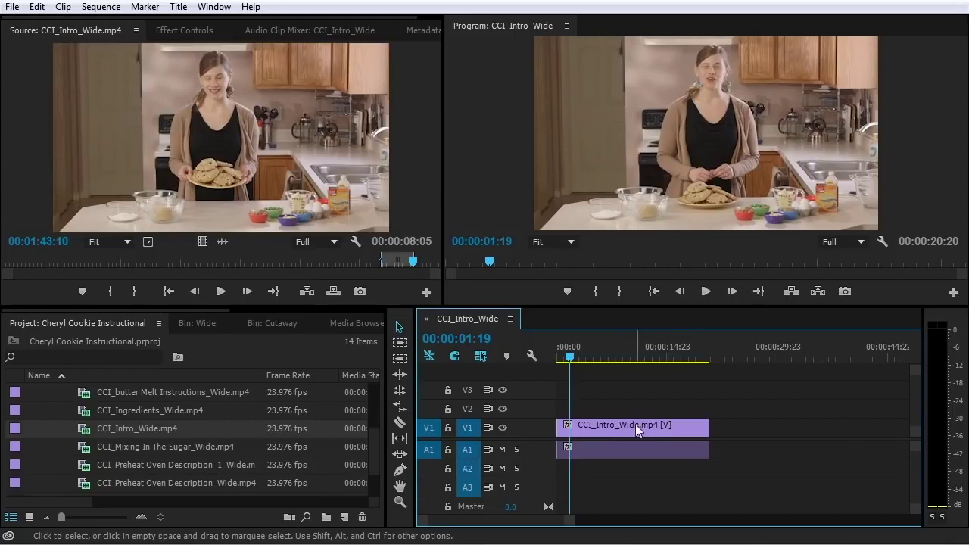
click(578, 354)
drag(580, 357, 663, 366)
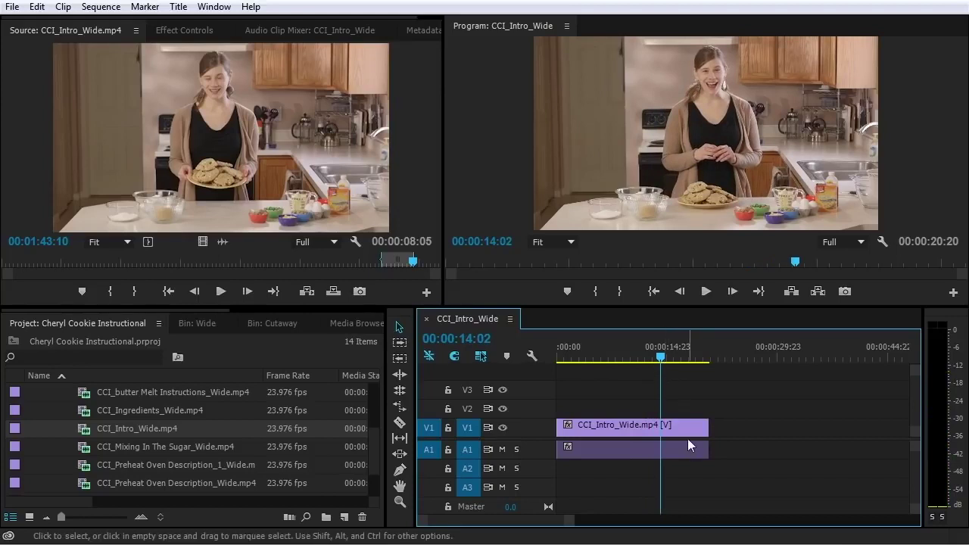
key(equal)
key(minus)
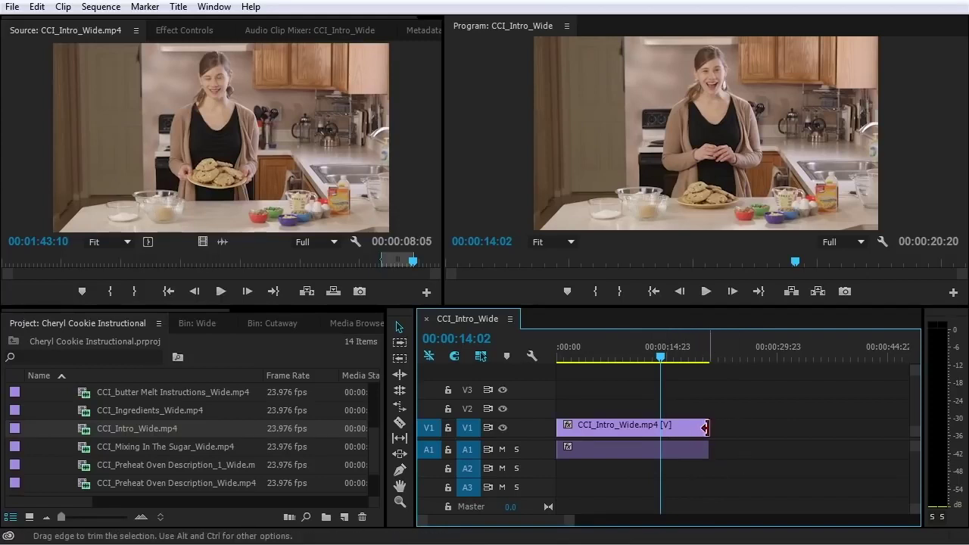
drag(704, 428, 660, 433)
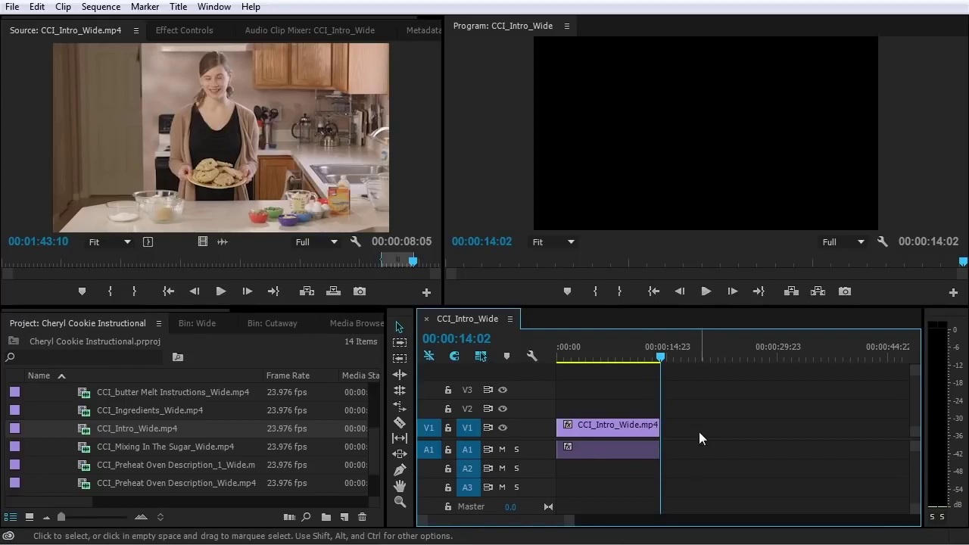
drag(659, 428, 709, 429)
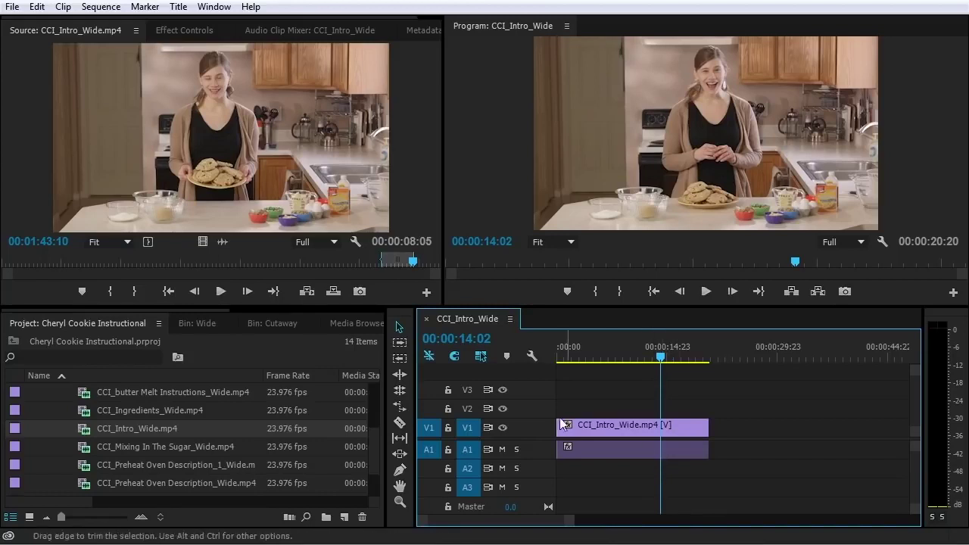
Step: Razor the intro clip at 00:00:14:02, delete the second piece, then undo the deletion
click(400, 424)
click(664, 433)
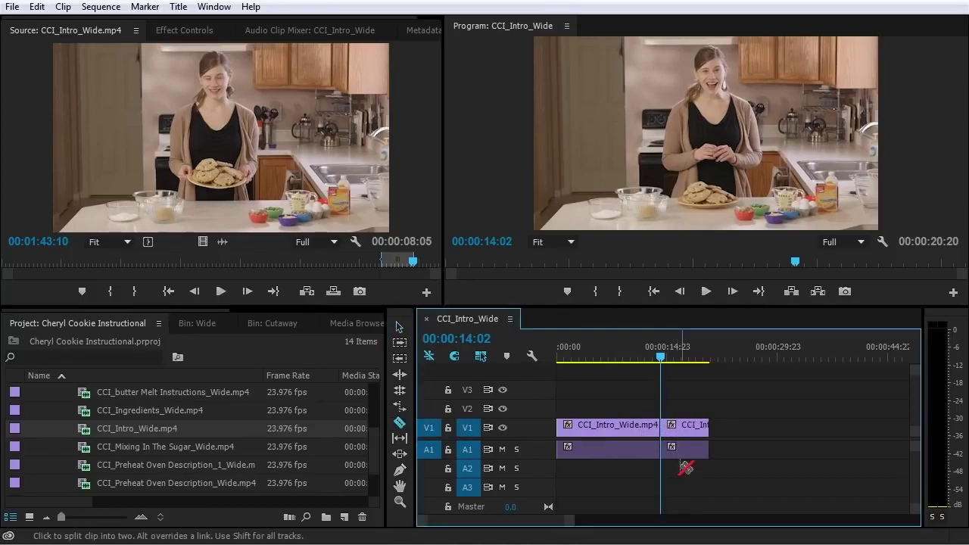
click(400, 327)
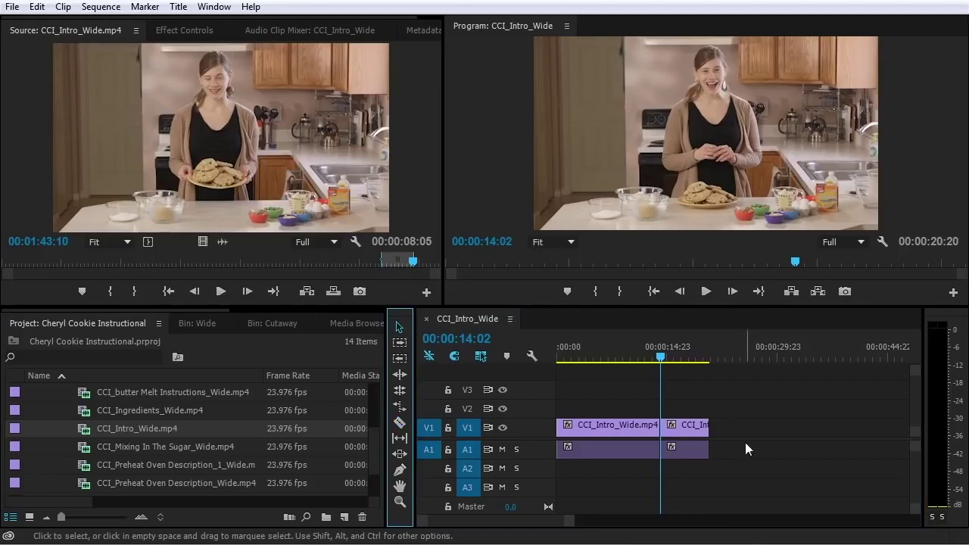
drag(740, 412, 688, 478)
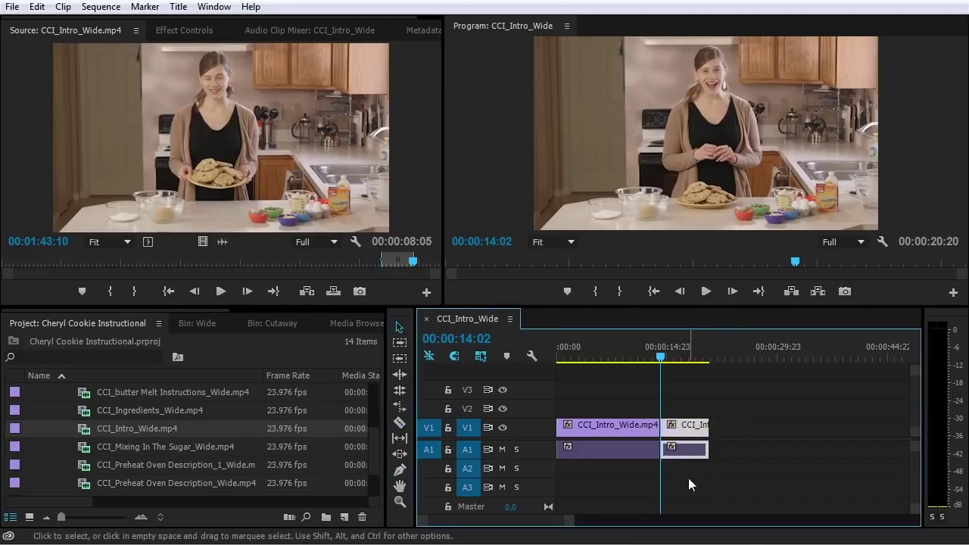
key(Delete)
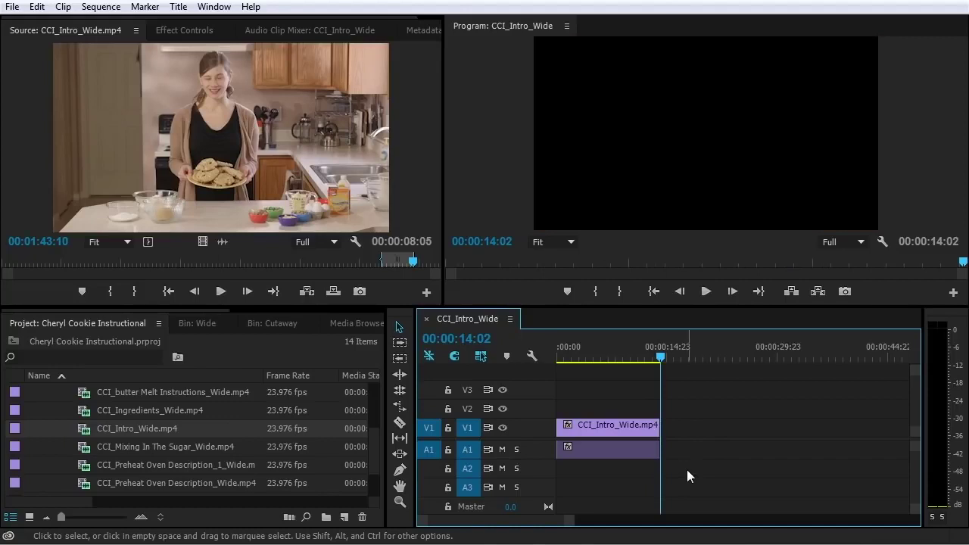
key(ctrl+z)
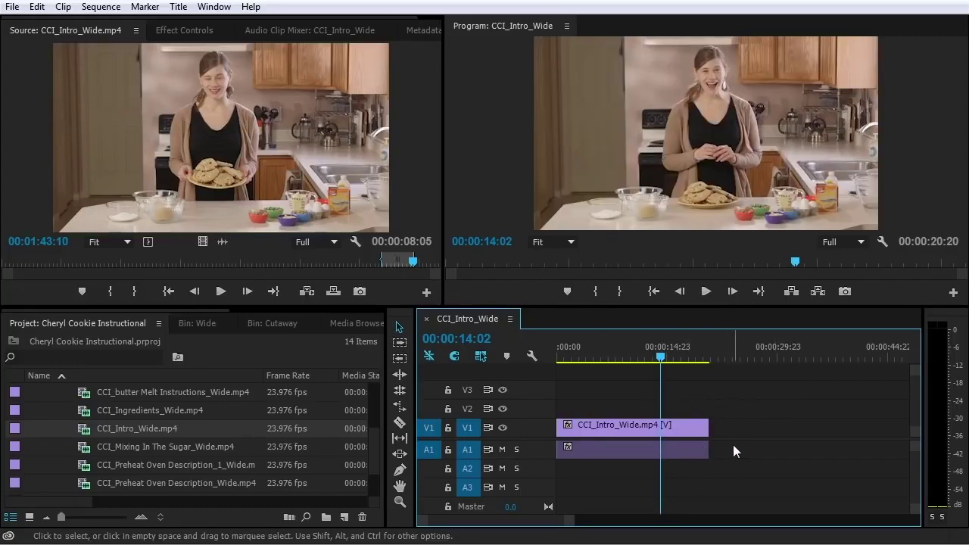
Step: Add an edit with Ctrl+K at 00:00:14:02 and move the playhead back to 00:00:13:19
key(ctrl+k)
key(equal)
key(equal)
key(equal)
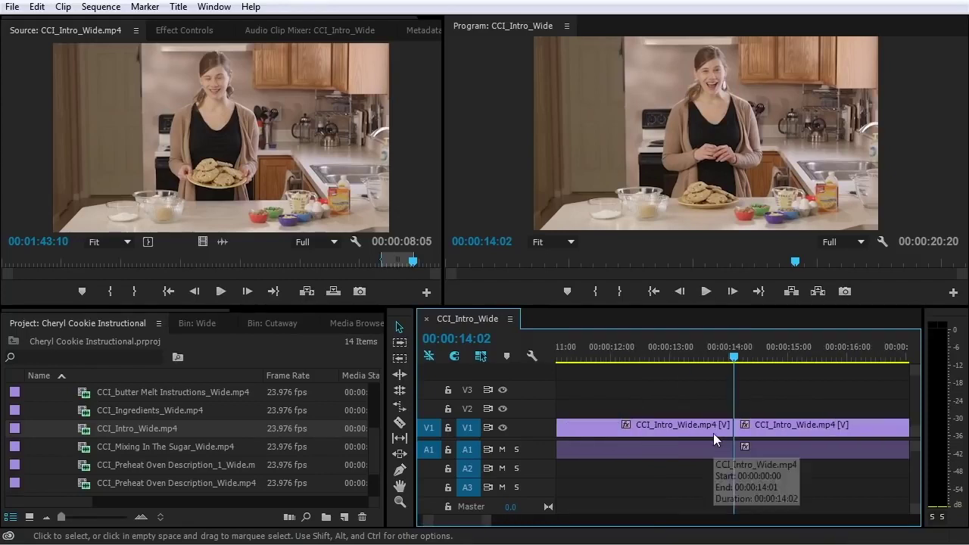
drag(742, 358, 717, 357)
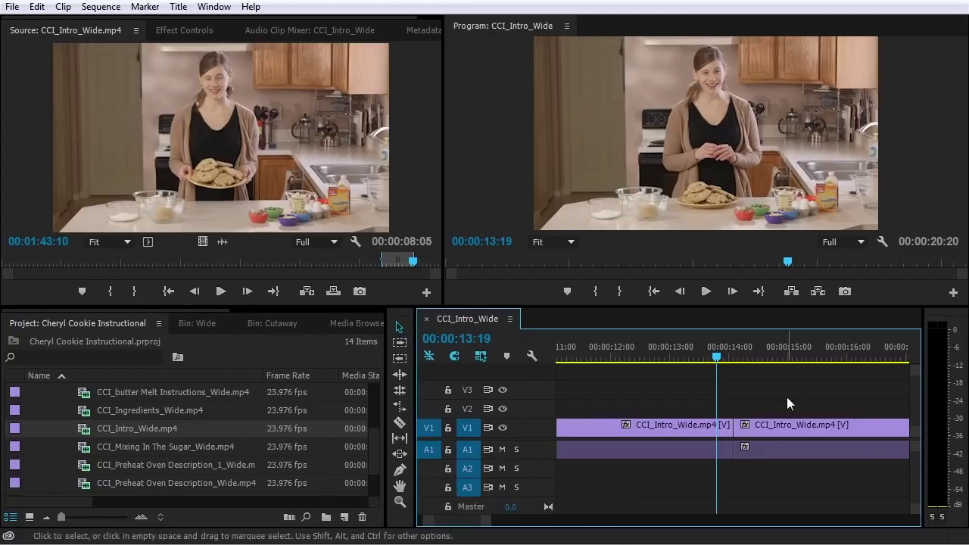
Step: Undo the split, test an audio-only cut on A1 at 00:00:14:02, and re-target V1
key(ctrl+z)
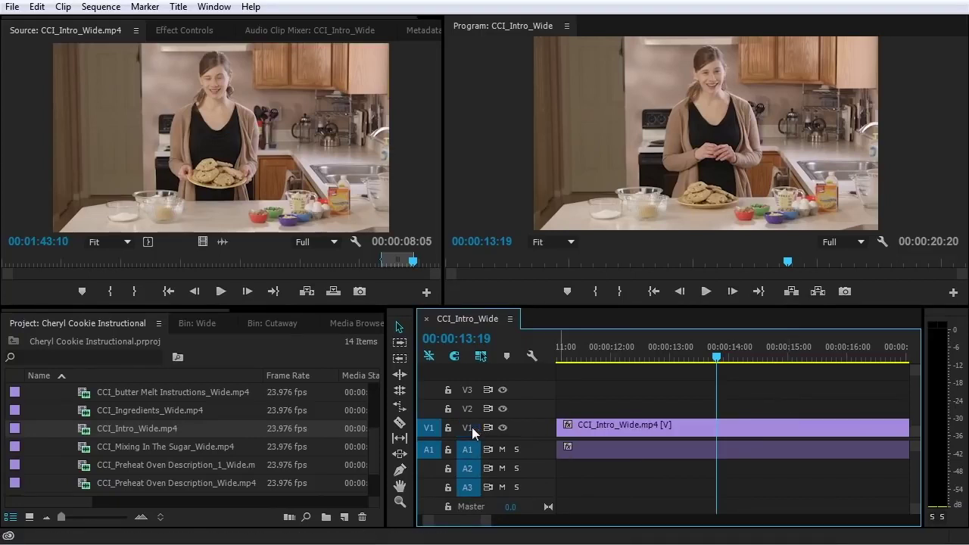
drag(687, 358, 735, 357)
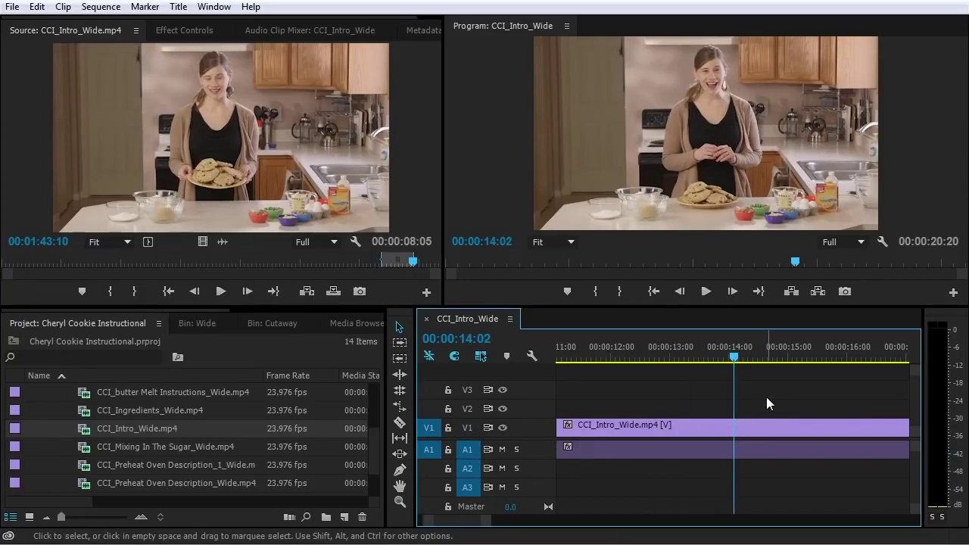
key(ctrl+k)
key(Left)
key(Left)
key(Left)
key(Left)
key(Left)
key(Left)
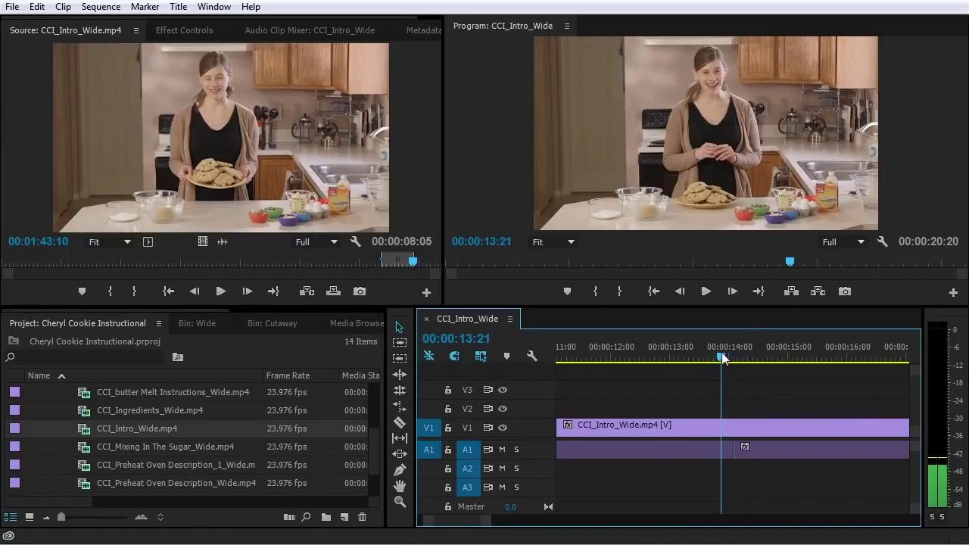
click(765, 450)
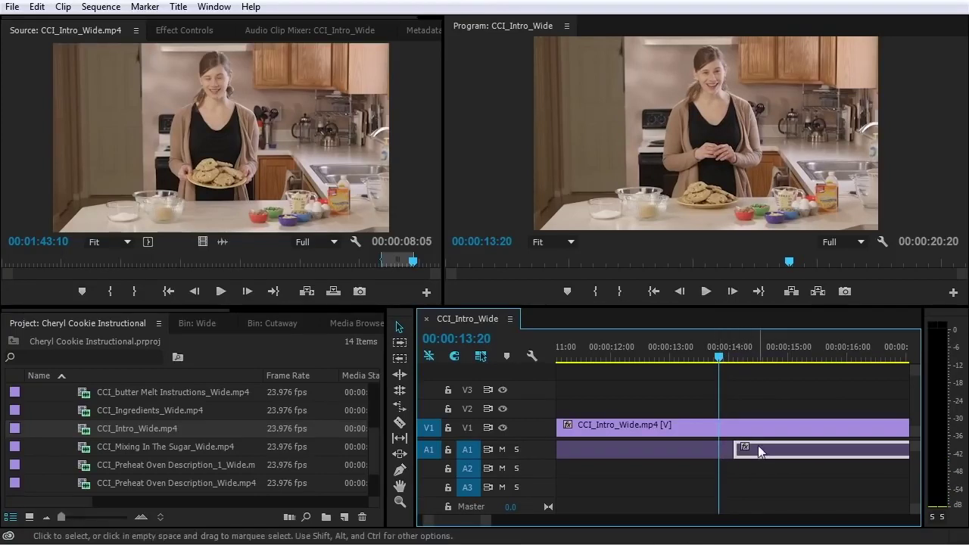
click(467, 428)
click(687, 428)
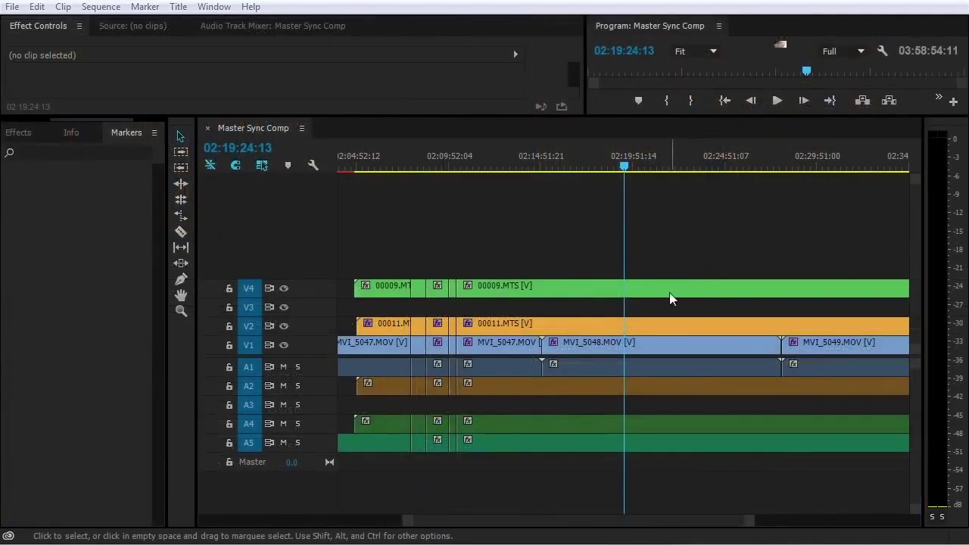
Step: Split the 00009.MTS clip on V4 at the playhead and move back to 02:17:59:11
click(667, 289)
drag(666, 289, 667, 292)
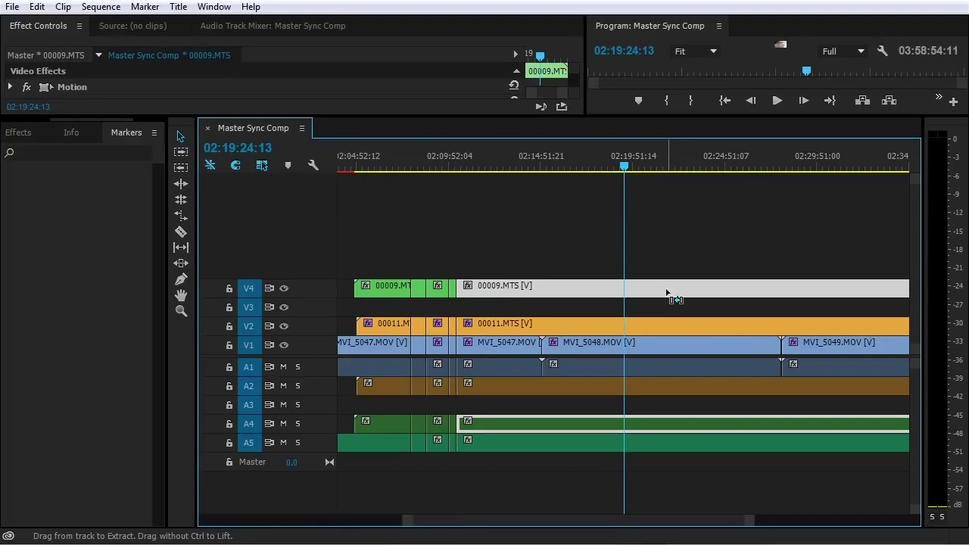
key(ctrl+k)
drag(623, 166, 593, 164)
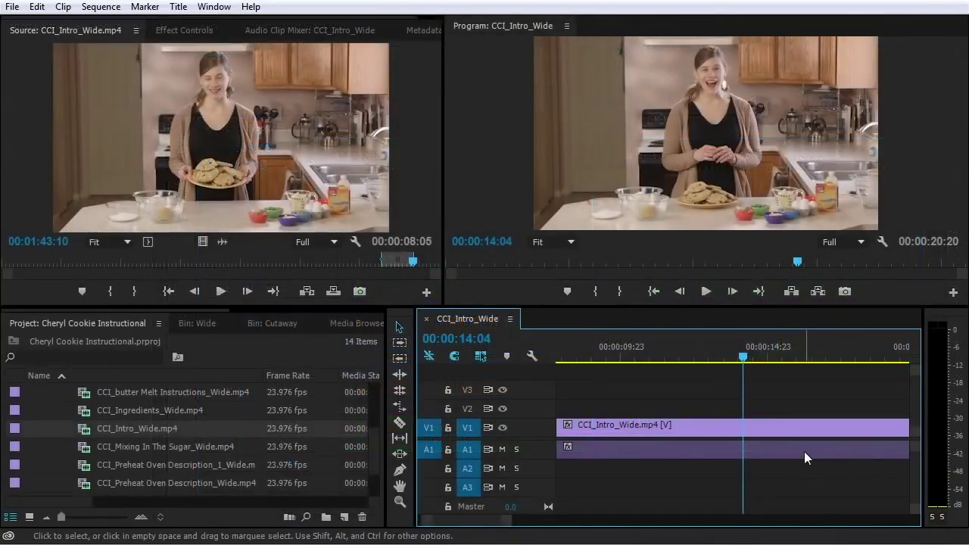
Step: Insert the marked 00:00:08:05 source span into V1 at 00:00:14:04, lengthening the sequence to 00:00:29:01
click(424, 204)
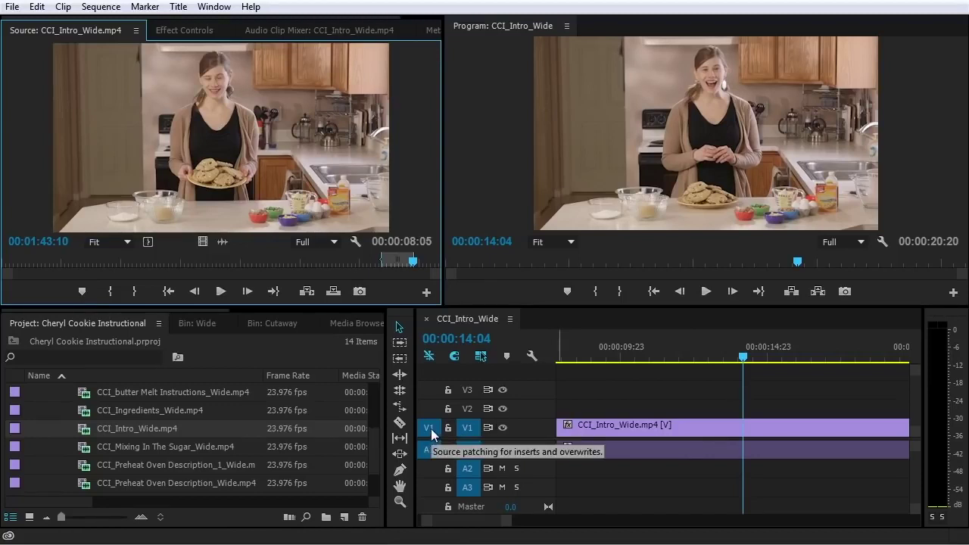
alt+scroll(432, 432, down, 2)
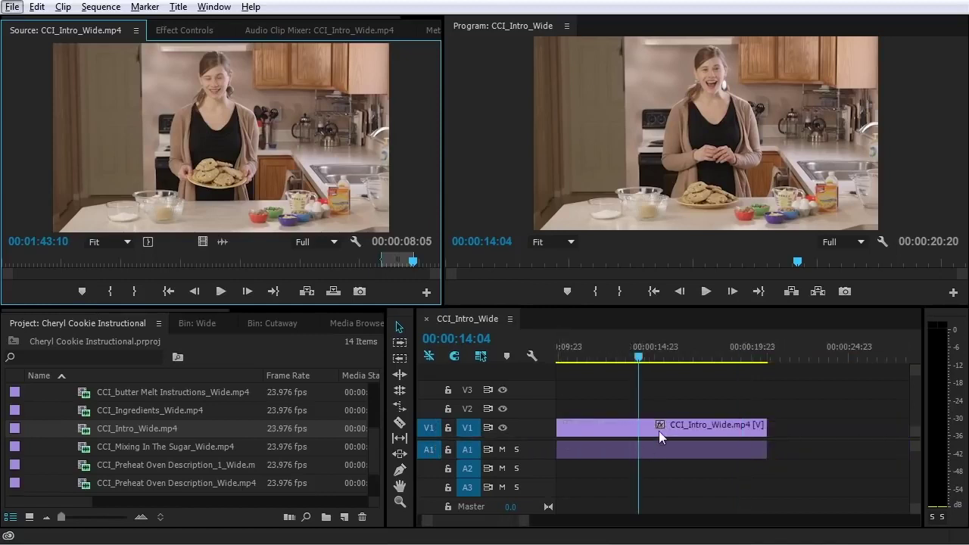
alt+scroll(638, 427, down, 4)
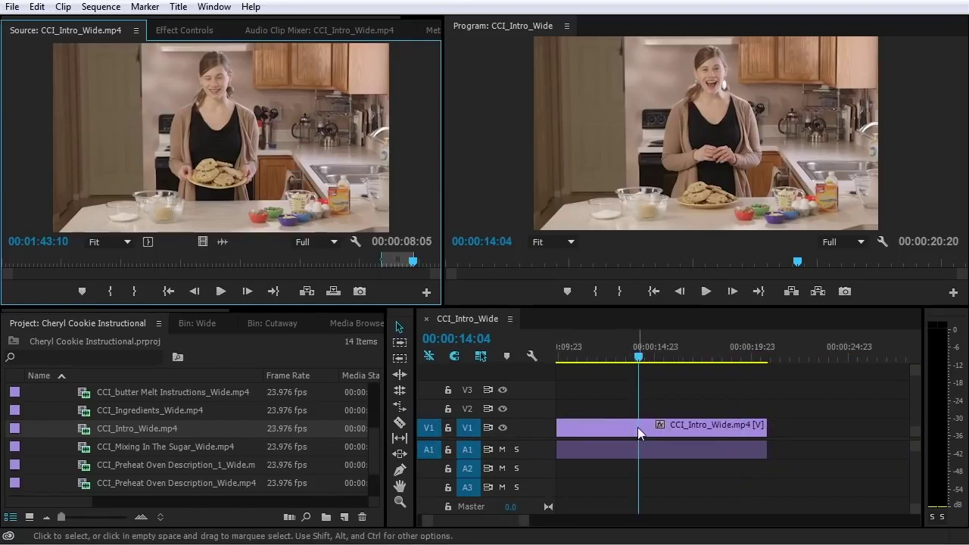
alt+scroll(637, 428, down, 2)
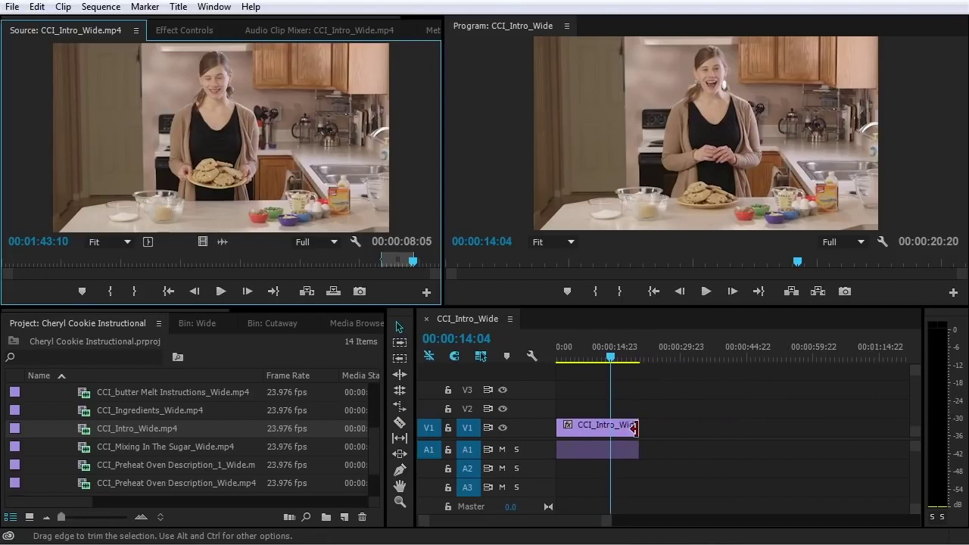
click(516, 525)
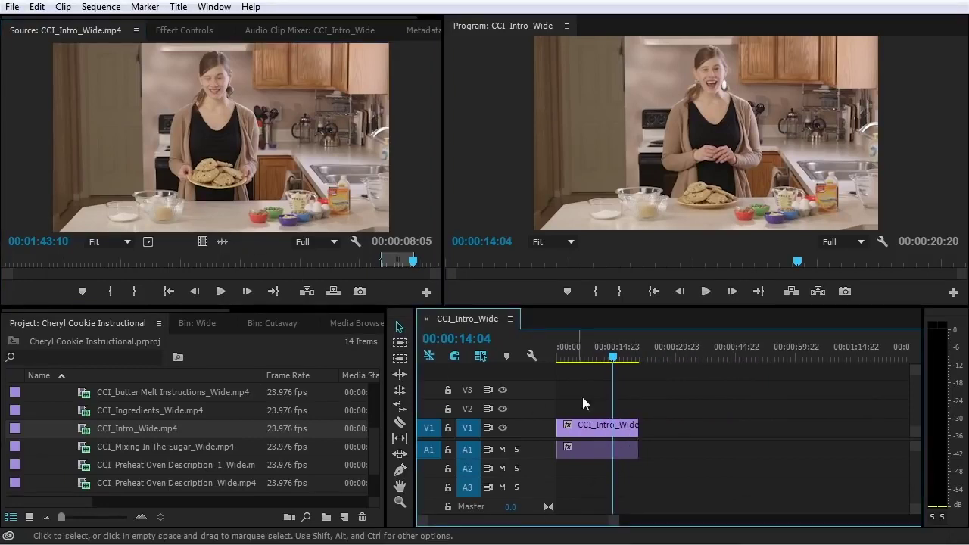
click(306, 291)
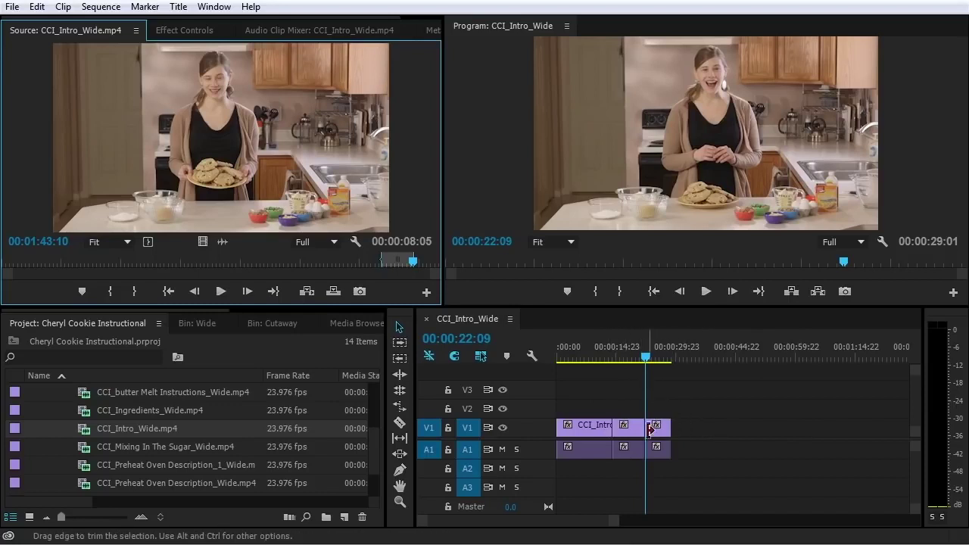
Step: Undo the V1 insert, patch the source to V2 and A2, and insert the clip there
click(427, 450)
key(ctrl+z)
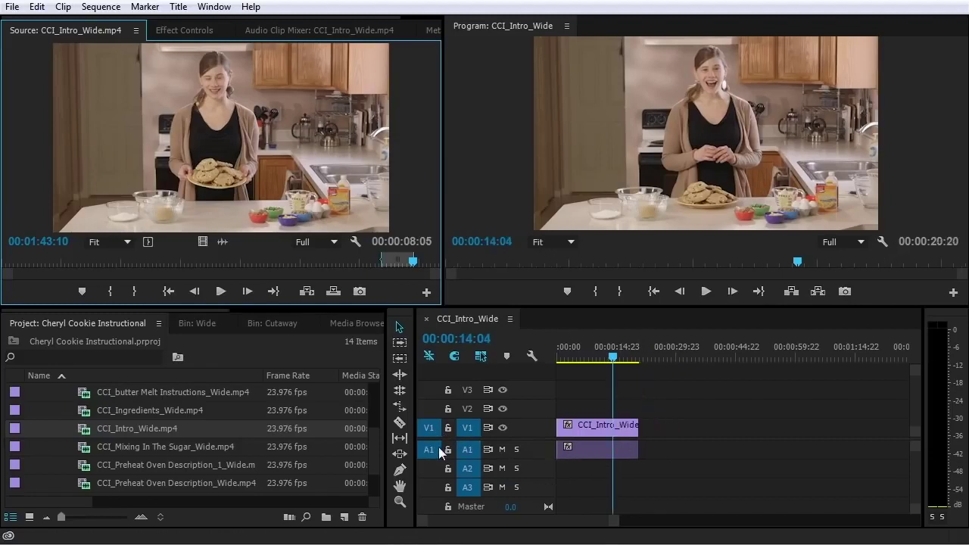
click(430, 468)
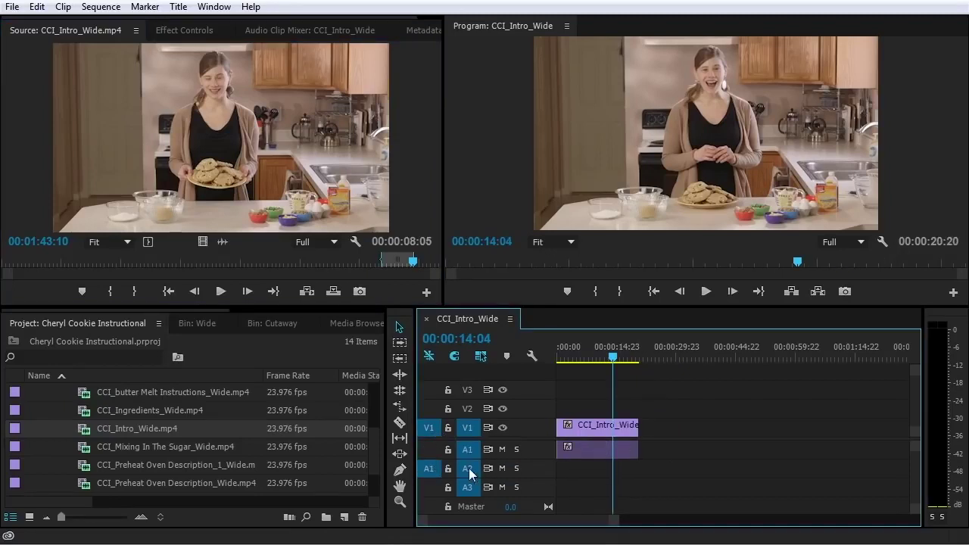
click(426, 409)
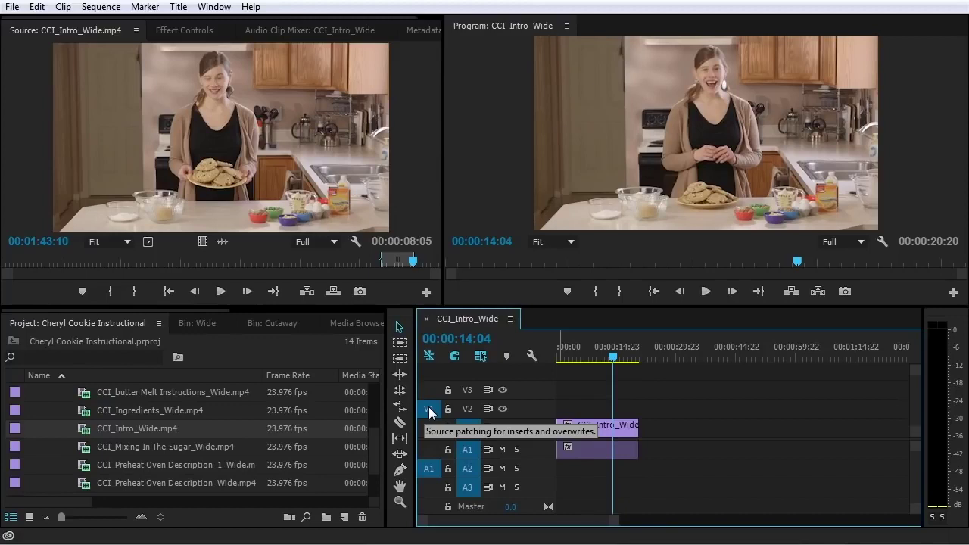
click(307, 292)
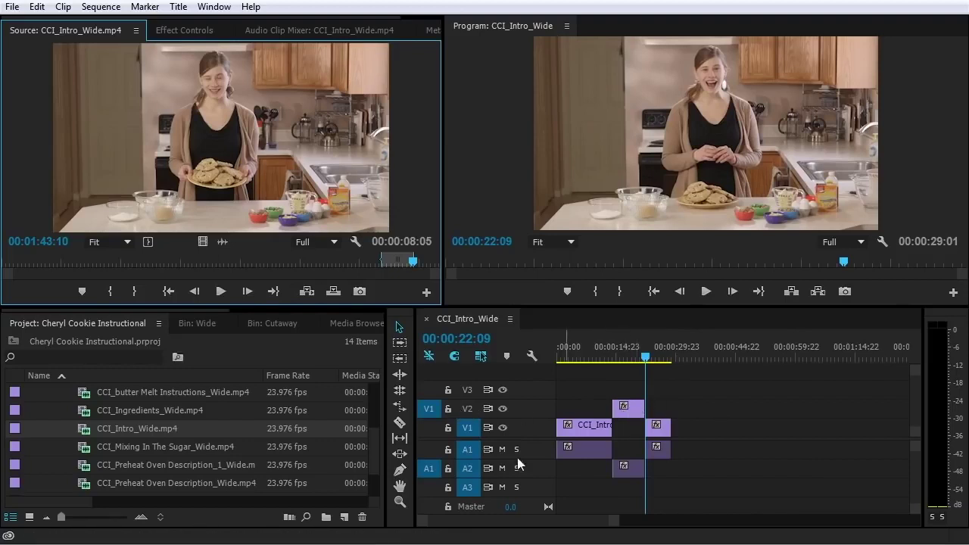
Step: Undo the V2/A2 insert and patch the source video and audio back to V1 and A1
key(ctrl+z)
click(428, 448)
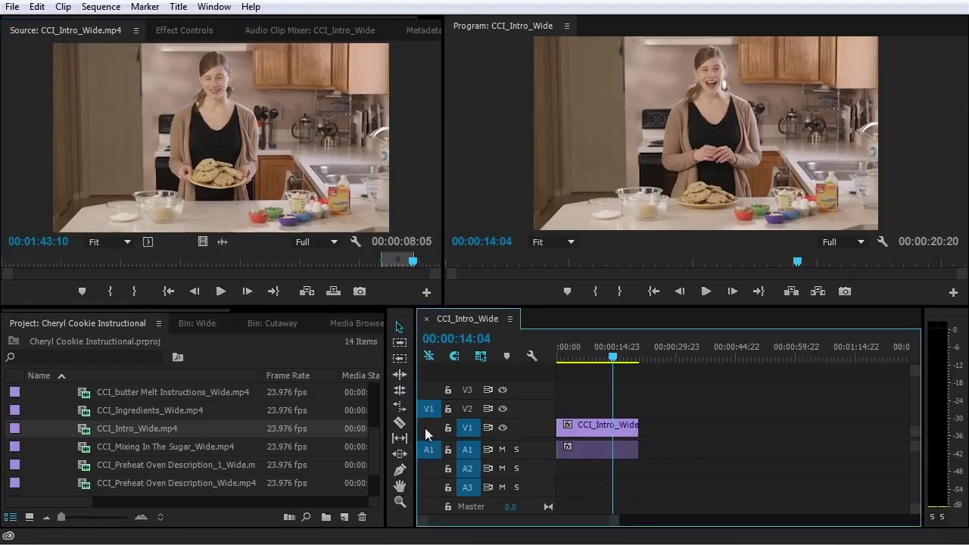
click(428, 428)
Step: Overwrite the source clip onto V1 at 00:00:14:04, play it back, then undo it
click(331, 291)
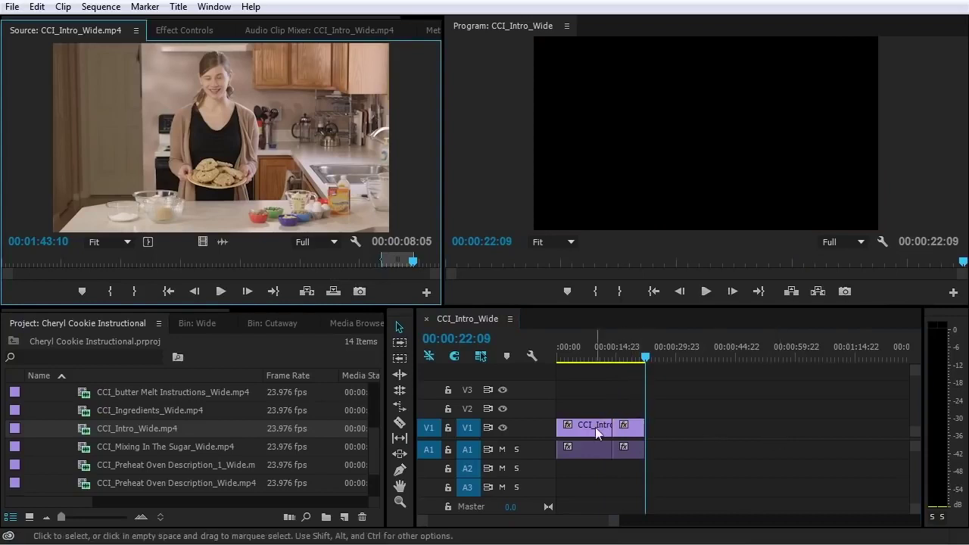
click(608, 353)
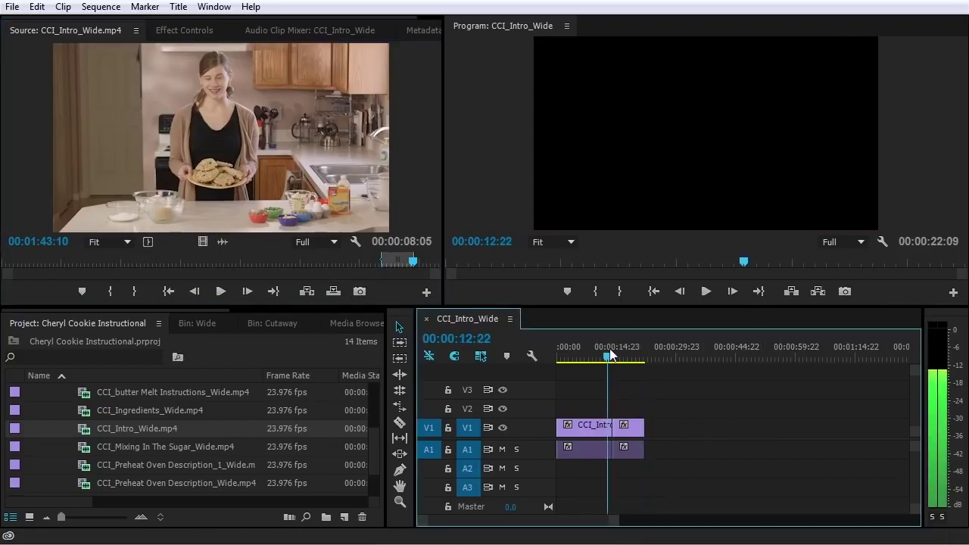
key(space)
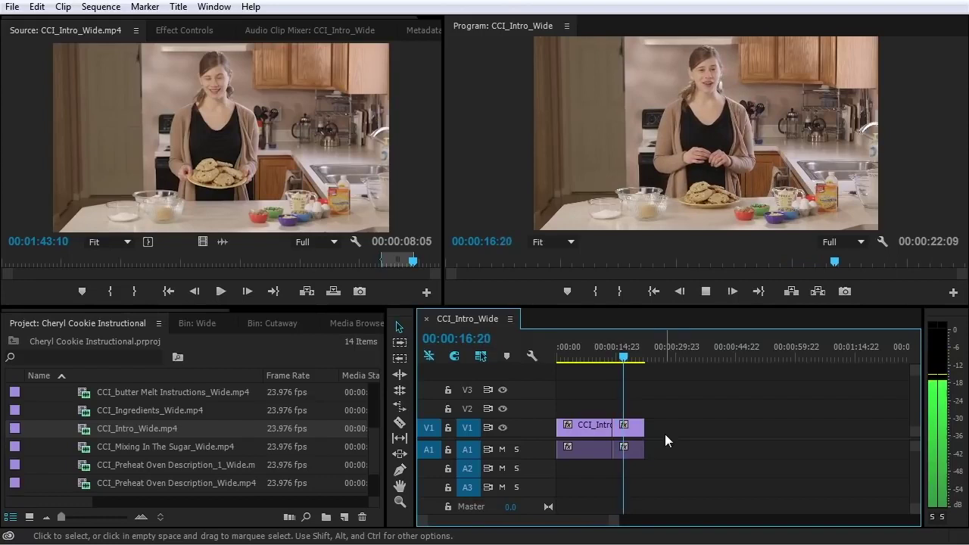
key(space)
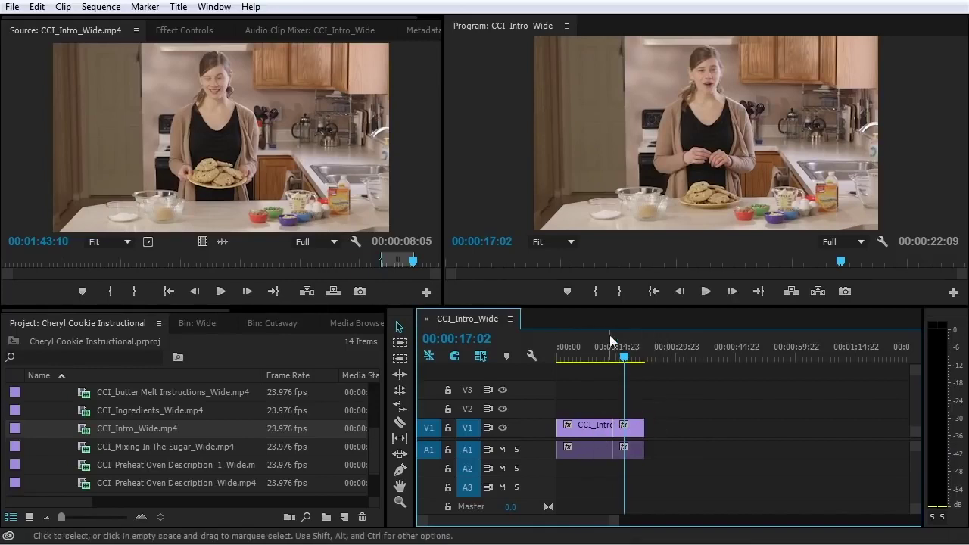
drag(622, 362, 613, 362)
key(ctrl+z)
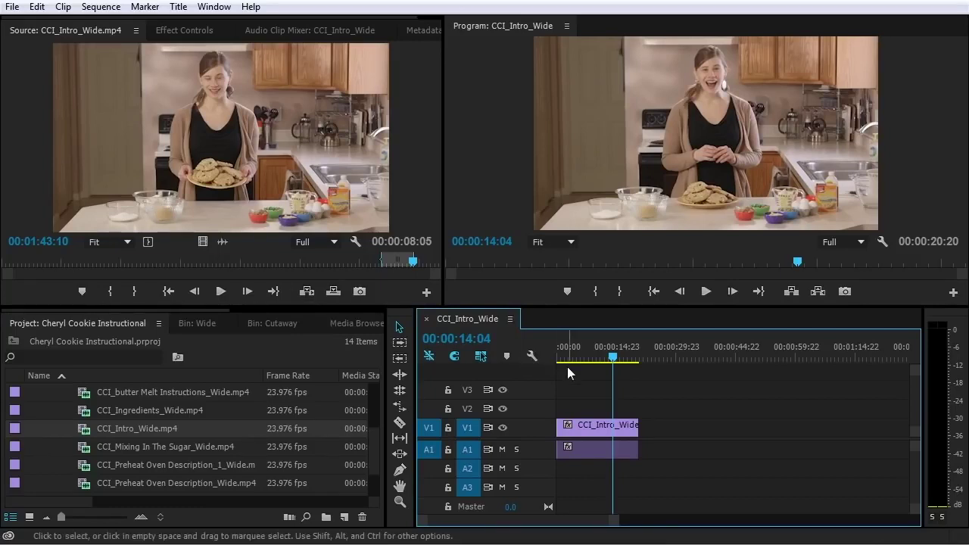
Step: Overwrite the 8:05 source span onto V1 and A1 at 00:00:14:04 again with the period key
click(423, 196)
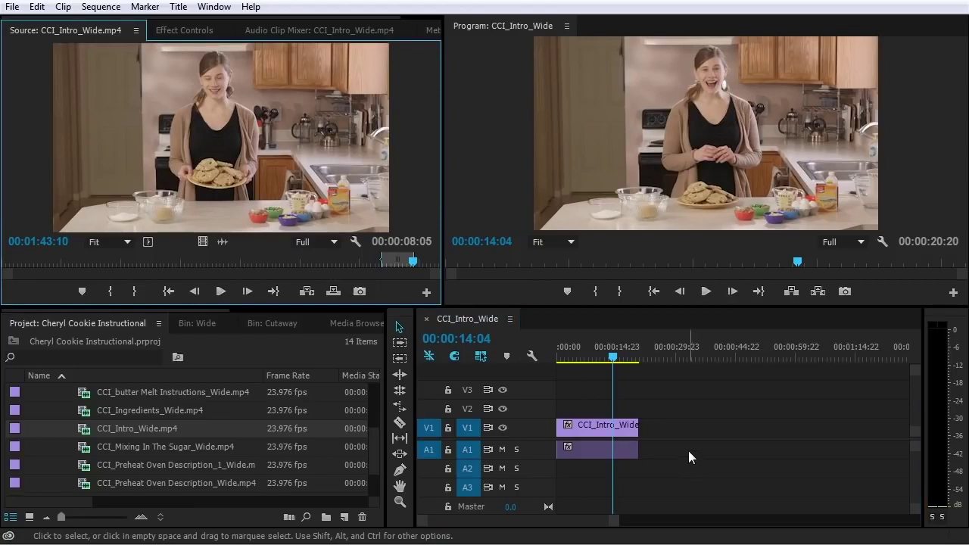
key(period)
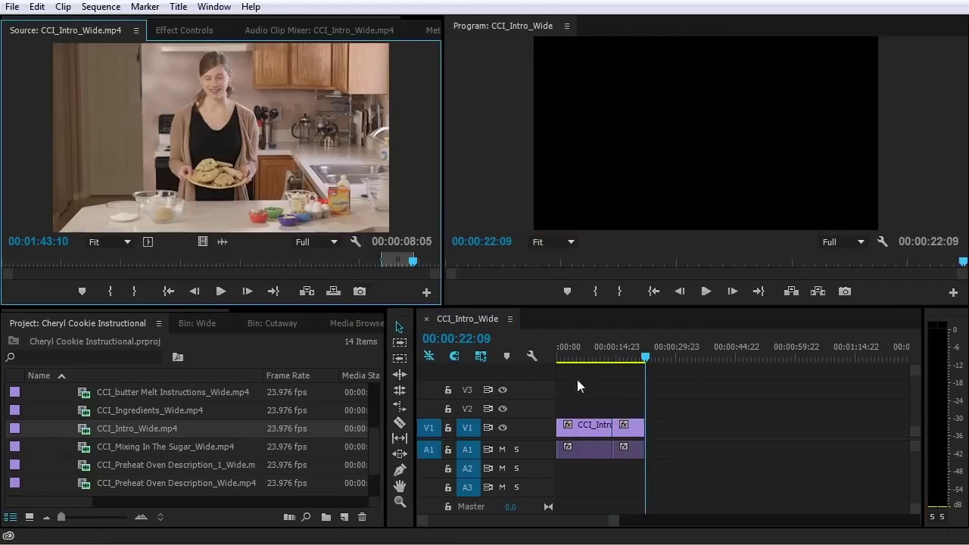
click(609, 354)
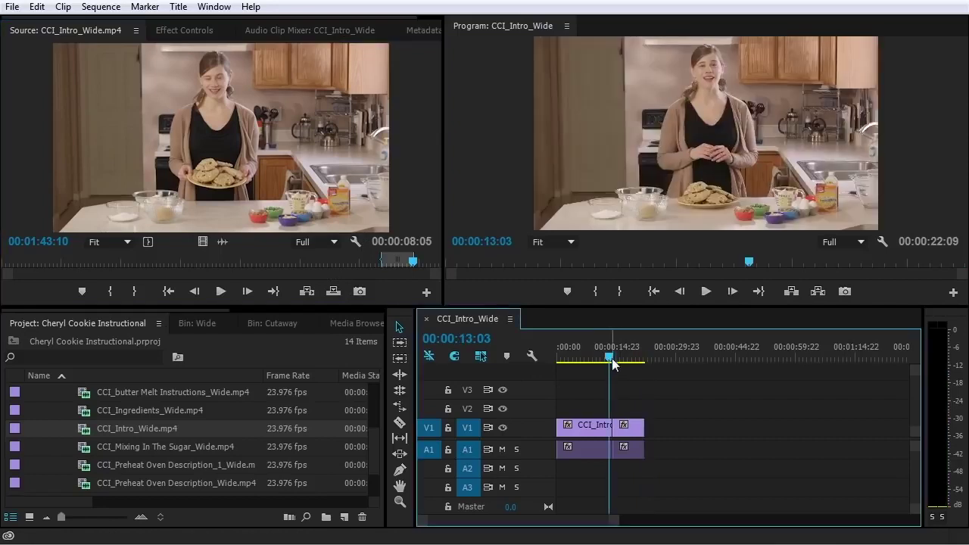
Step: Ripple-trim the overwritten shot's head 9 frames later, leaving it 00:00:07:20 long
key(space)
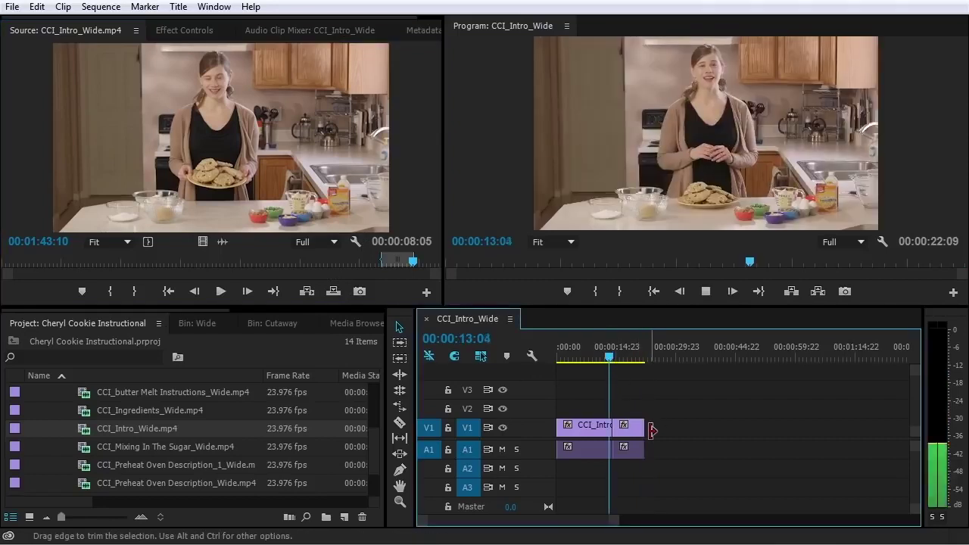
key(space)
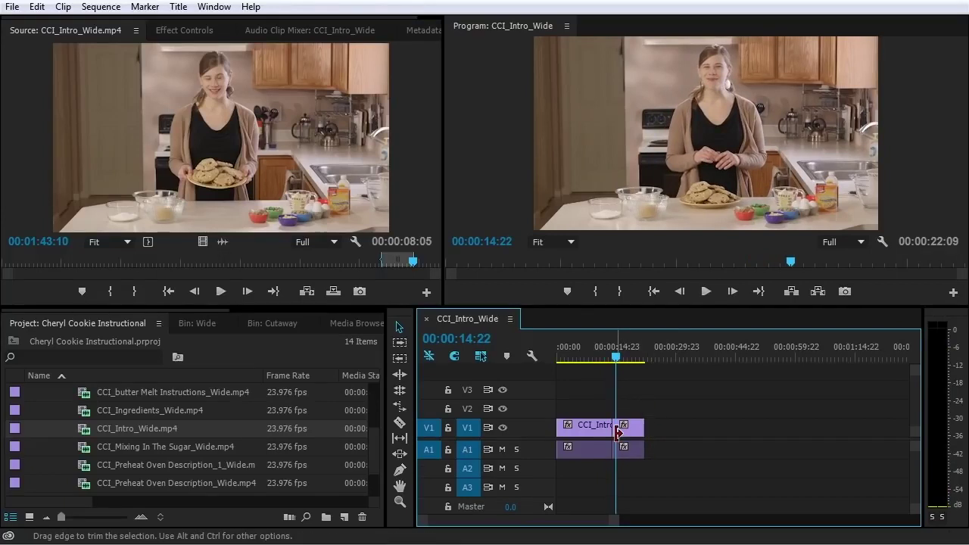
alt+scroll(614, 430, up, 5)
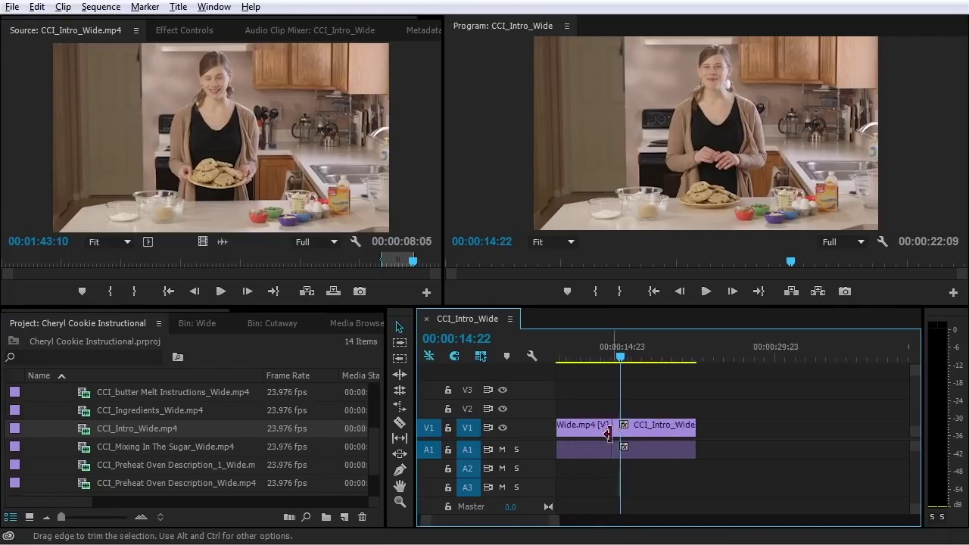
mouse_move(604, 354)
mouse_down()
mouse_move(629, 353)
mouse_move(614, 365)
mouse_move(594, 356)
mouse_move(619, 355)
mouse_up()
alt+scroll(740, 429, up, 3)
click(742, 428)
drag(747, 426, 761, 427)
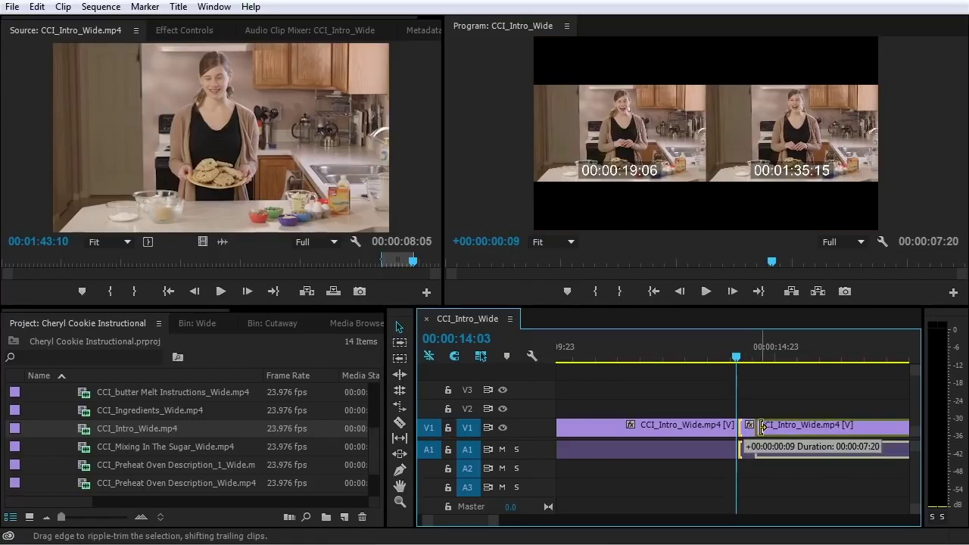
Step: Play back the trimmed cut and ripple-trim it slightly earlier, checking the frame at 14:01
drag(762, 426, 762, 426)
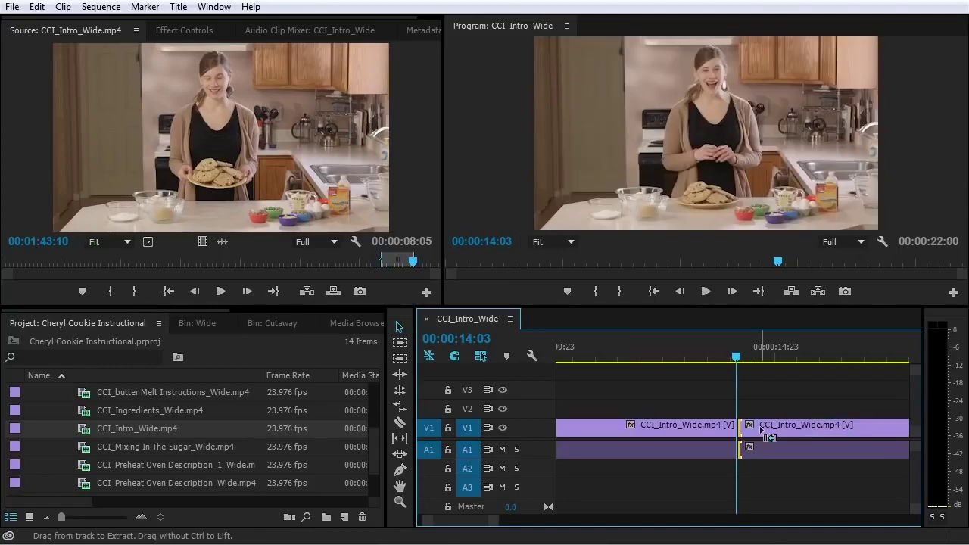
click(694, 355)
key(space)
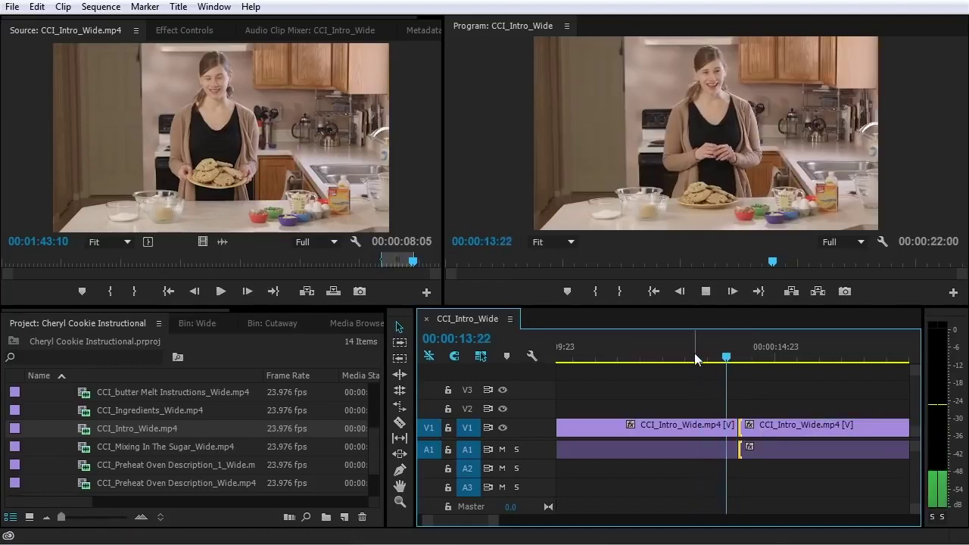
key(space)
click(721, 355)
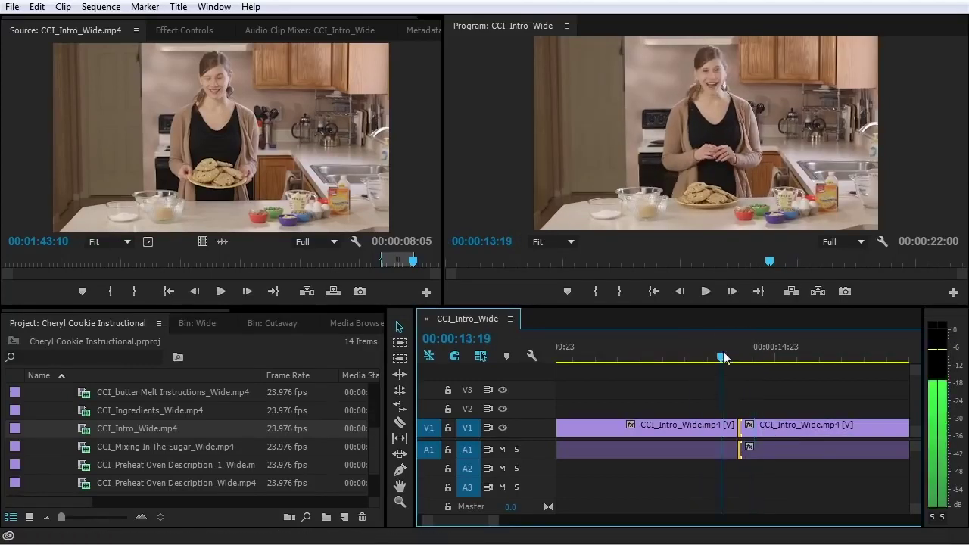
drag(747, 426, 730, 437)
click(709, 356)
key(space)
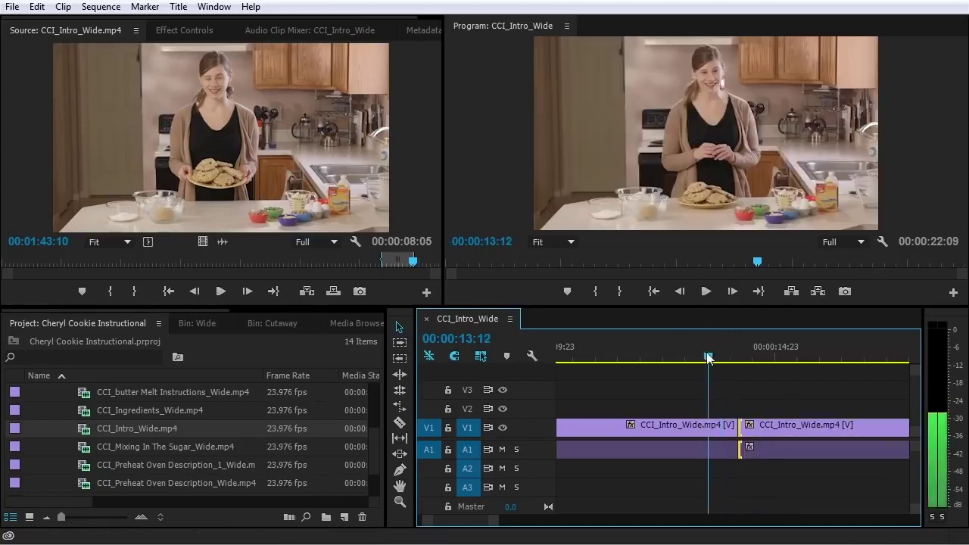
drag(687, 348, 734, 369)
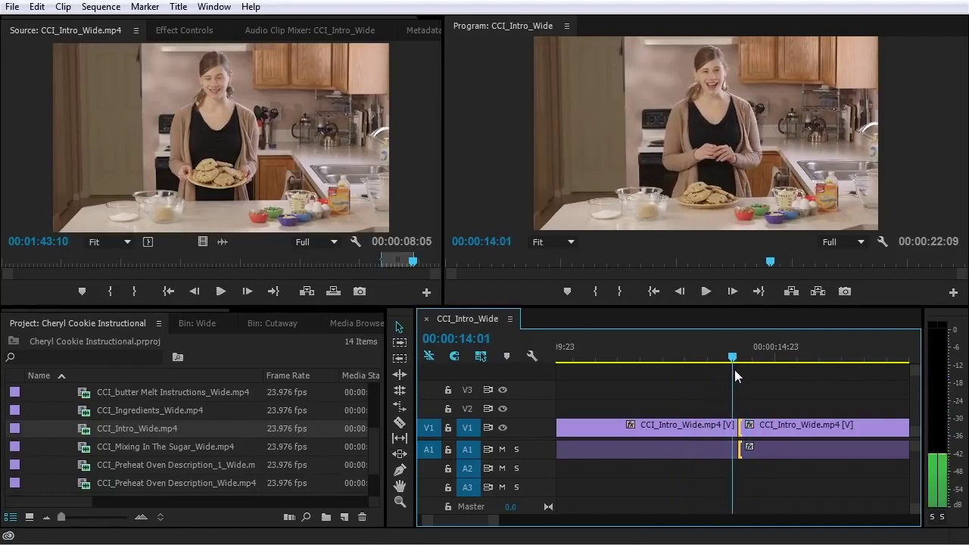
Step: Ripple-trim three frames off the first CCI_Intro_Wide clip's end, replay the cut, and zoom out
click(718, 429)
drag(728, 428, 723, 427)
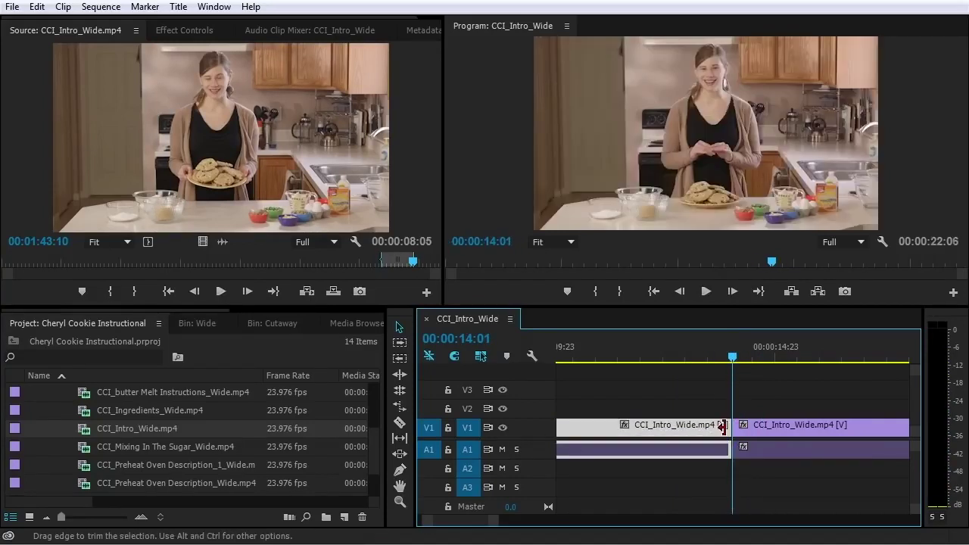
click(686, 360)
key(space)
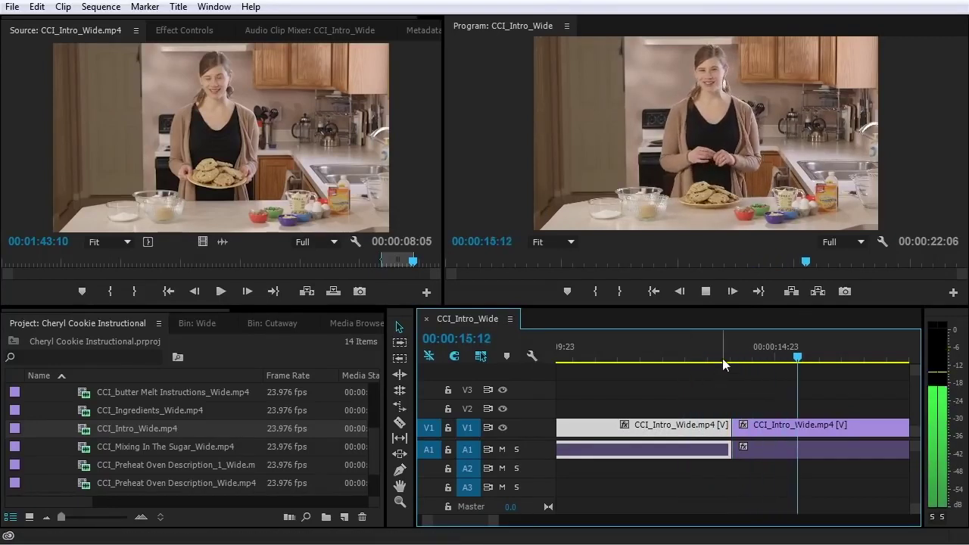
click(705, 357)
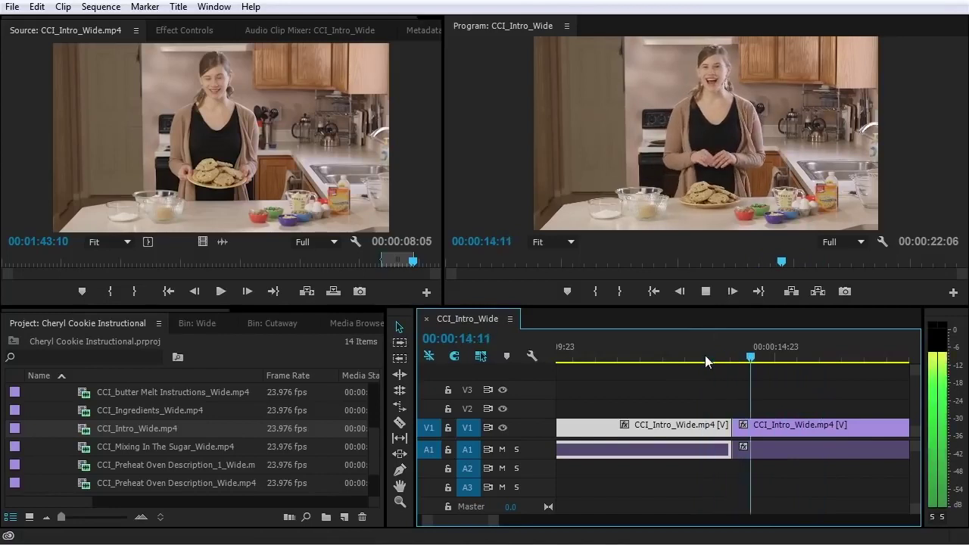
key(space)
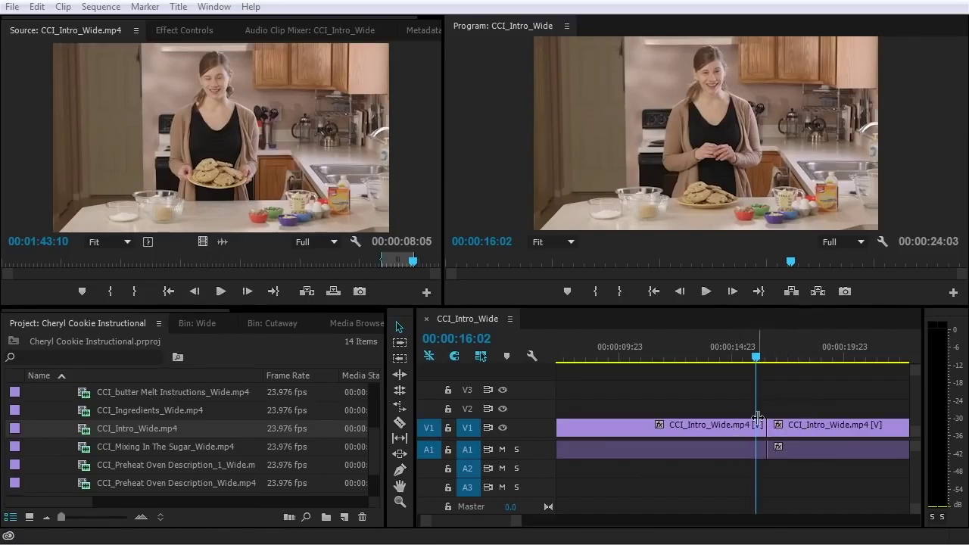
click(805, 408)
key(minus)
key(minus)
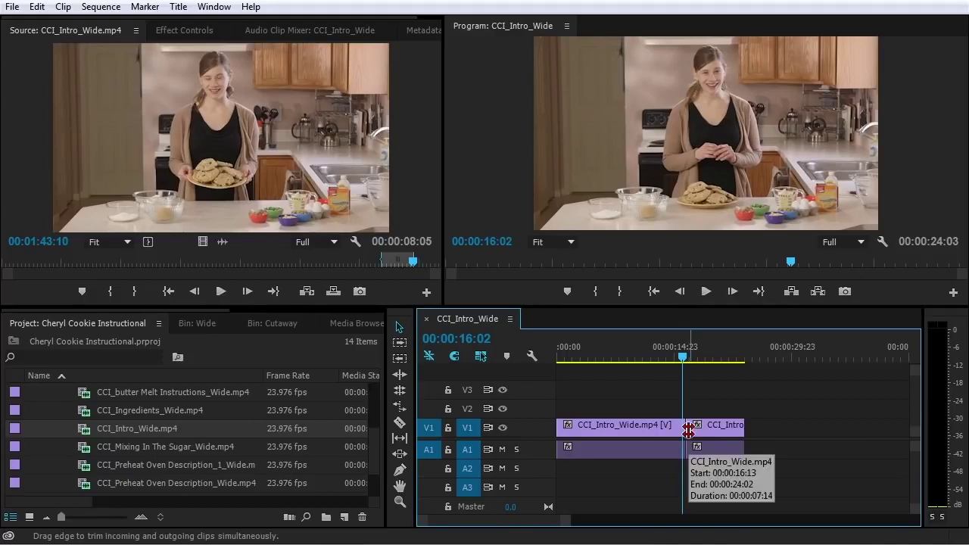
Step: Roll the V1 cut back and forth, then ripple-trim 00:00:03:14 off the first clip's end
click(688, 430)
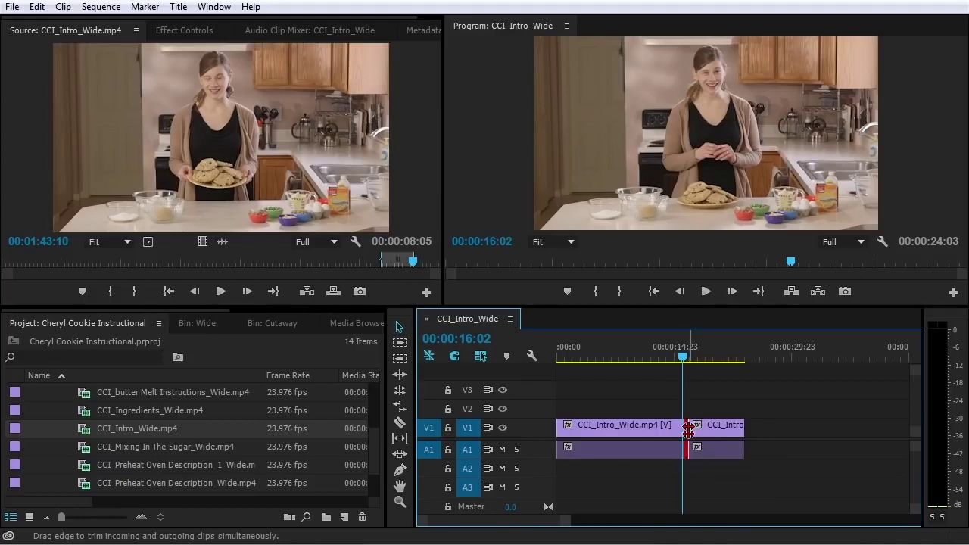
mouse_move(688, 429)
mouse_down()
mouse_move(681, 424)
mouse_move(681, 436)
mouse_up()
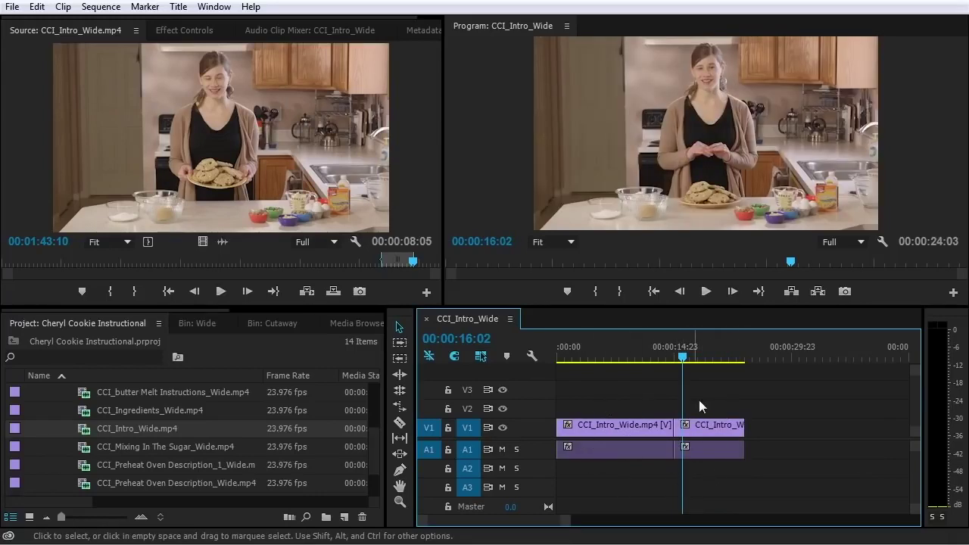
drag(674, 429, 686, 428)
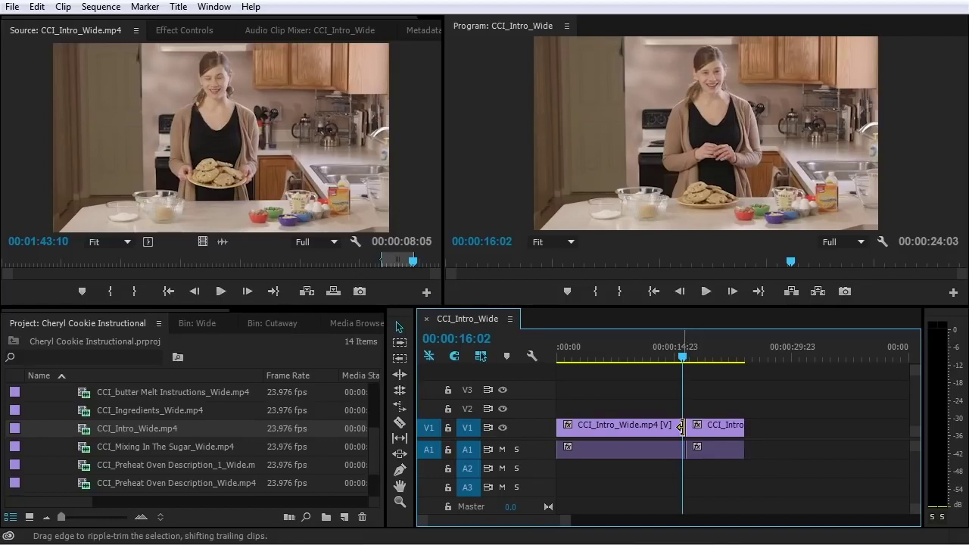
drag(681, 428, 653, 432)
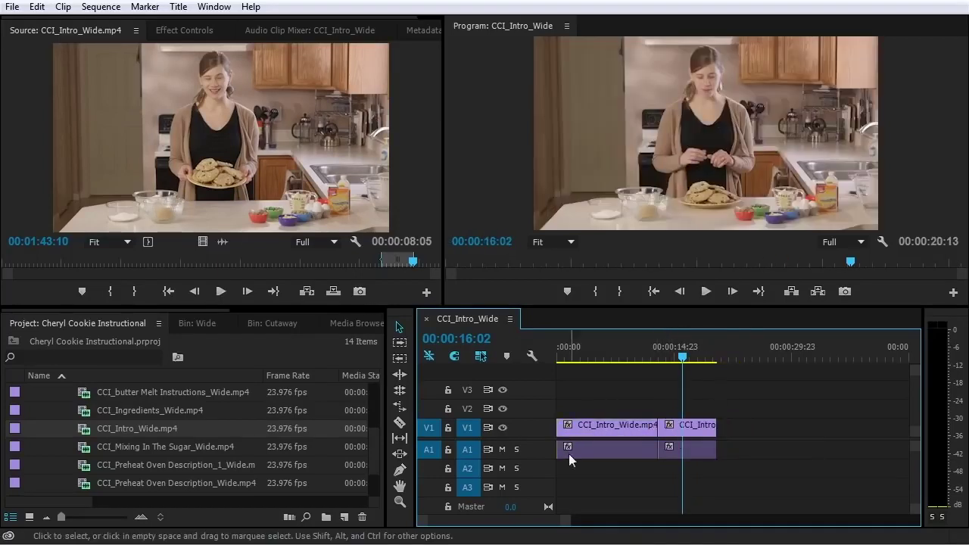
Step: Extend the first clip's end, move the second clip beside it, and Ripple Delete the gap
click(630, 429)
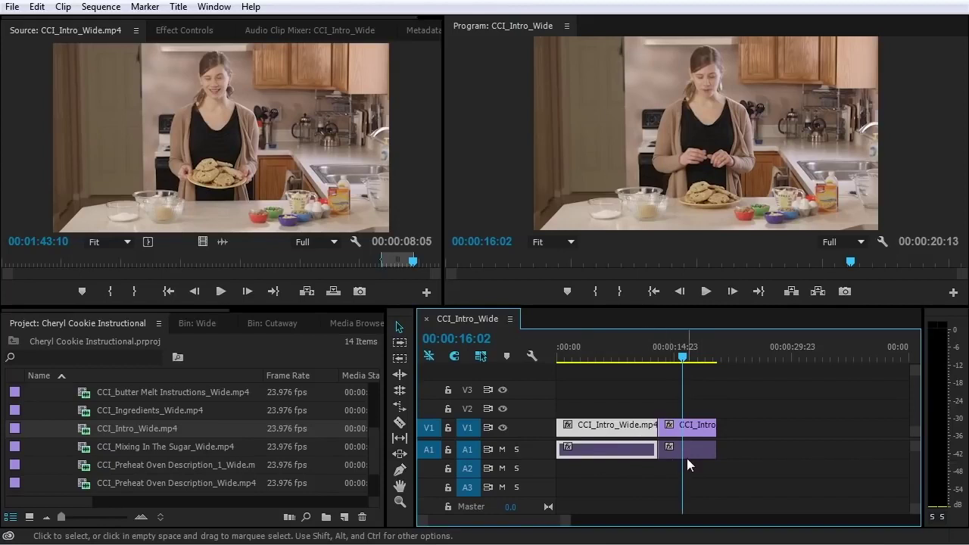
drag(657, 448, 662, 429)
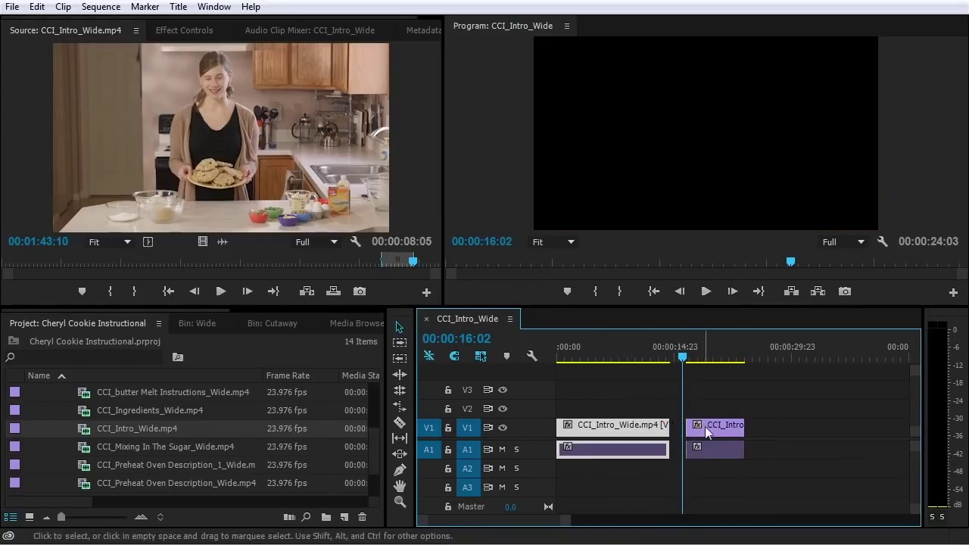
click(709, 430)
drag(708, 429, 696, 436)
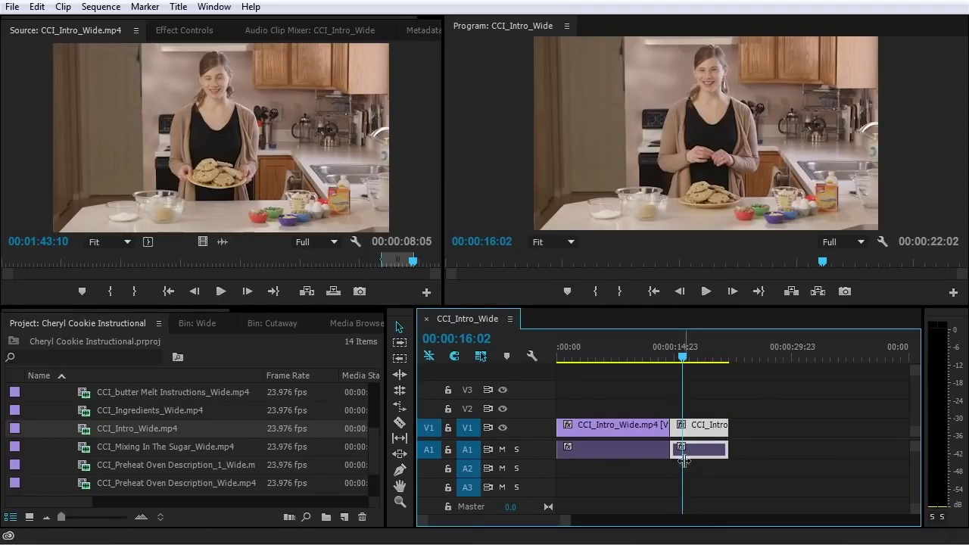
drag(695, 451, 709, 452)
right_click(675, 426)
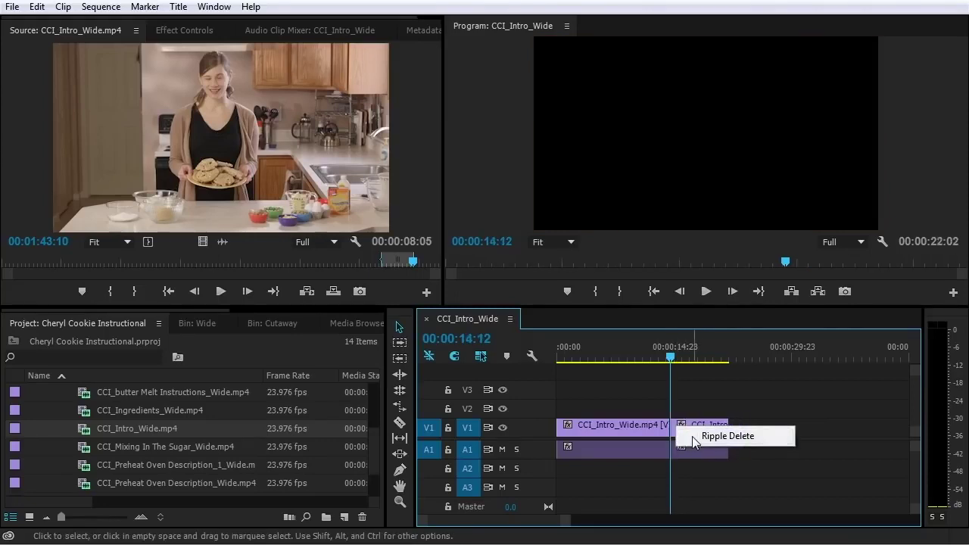
click(693, 436)
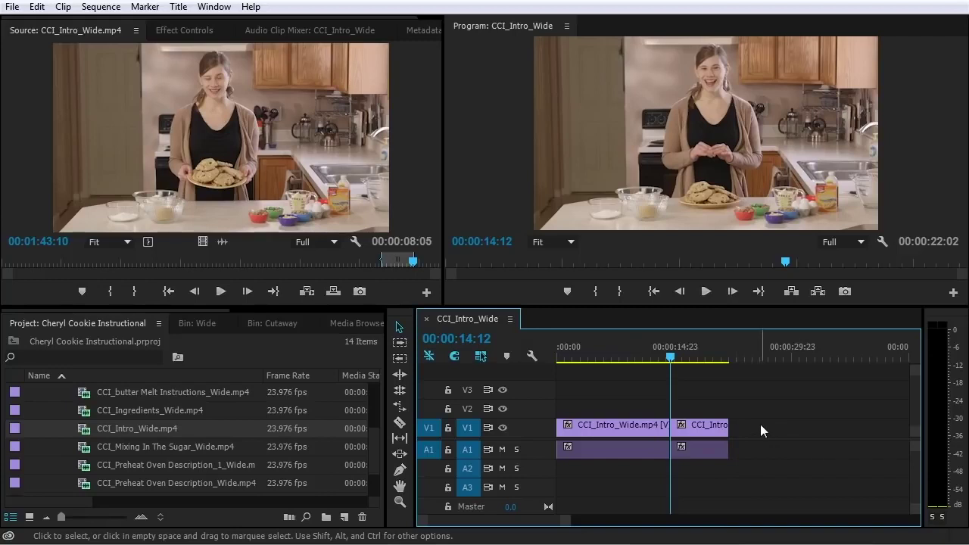
Step: Undo to restore the first clip's longer ending, then review the area around the cut up to 16:05
key(ctrl+z)
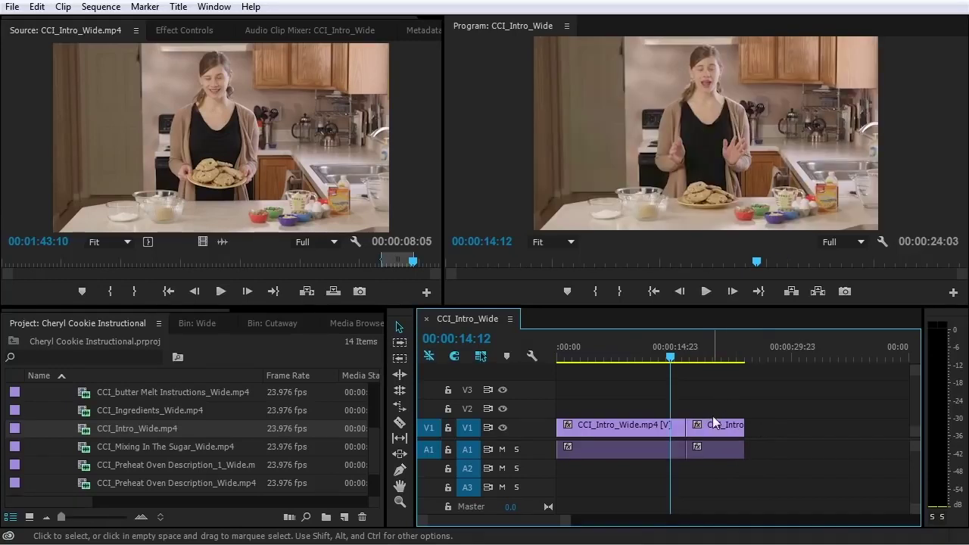
key(space)
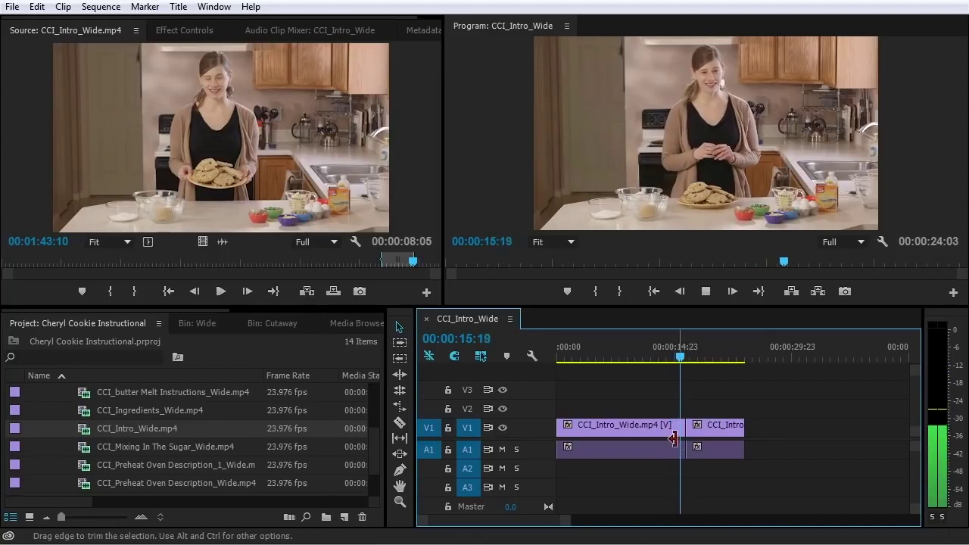
key(equal)
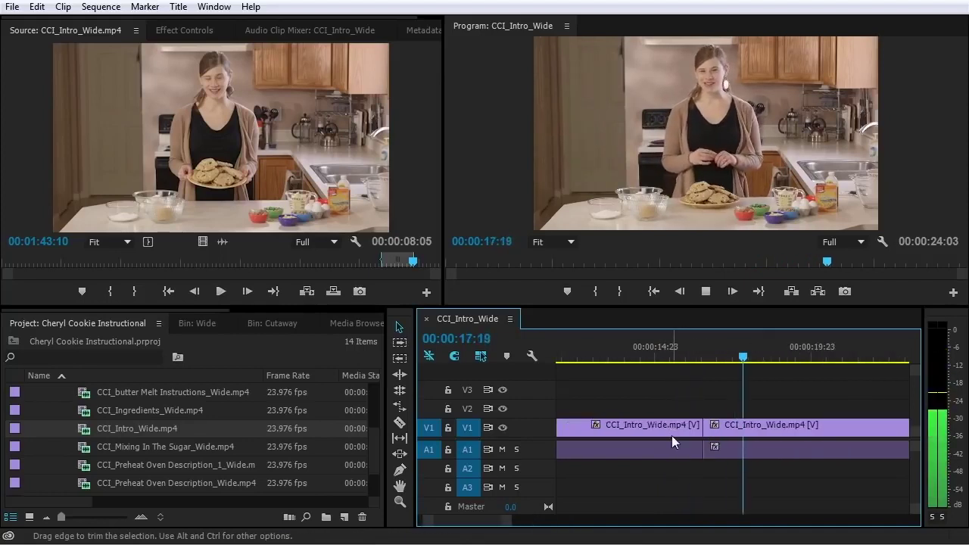
key(space)
click(643, 350)
drag(647, 353, 700, 362)
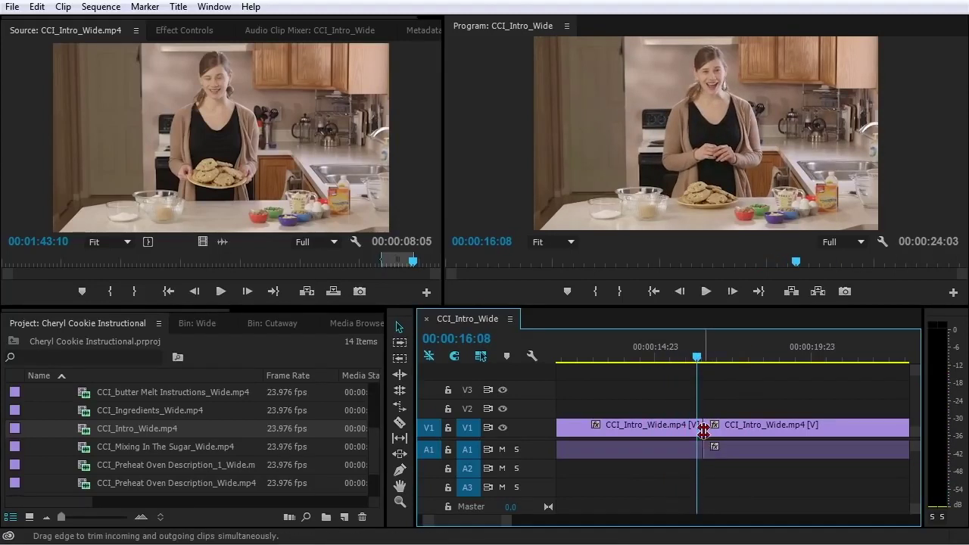
Step: Roll the cut between the two clips slightly earlier and play back the new cut
click(704, 430)
drag(704, 430, 697, 430)
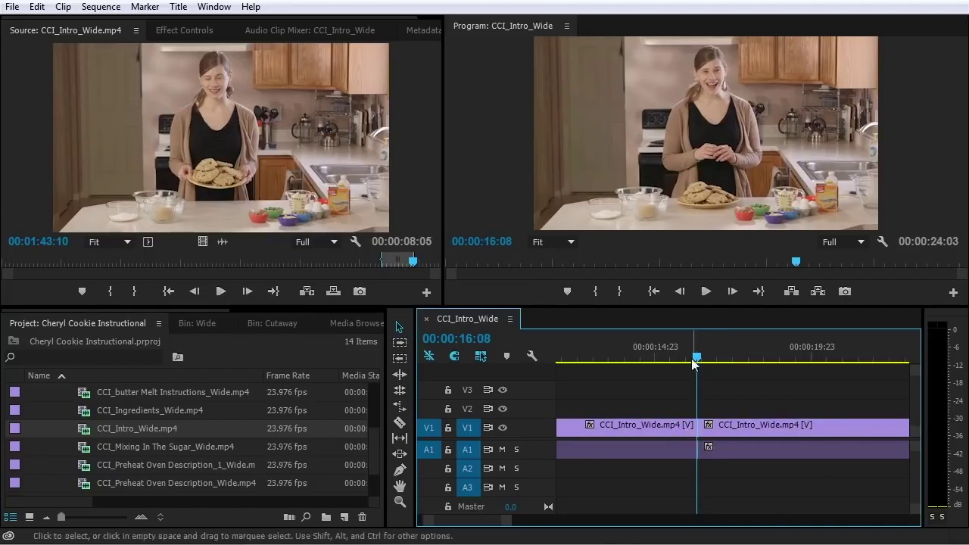
click(668, 361)
key(space)
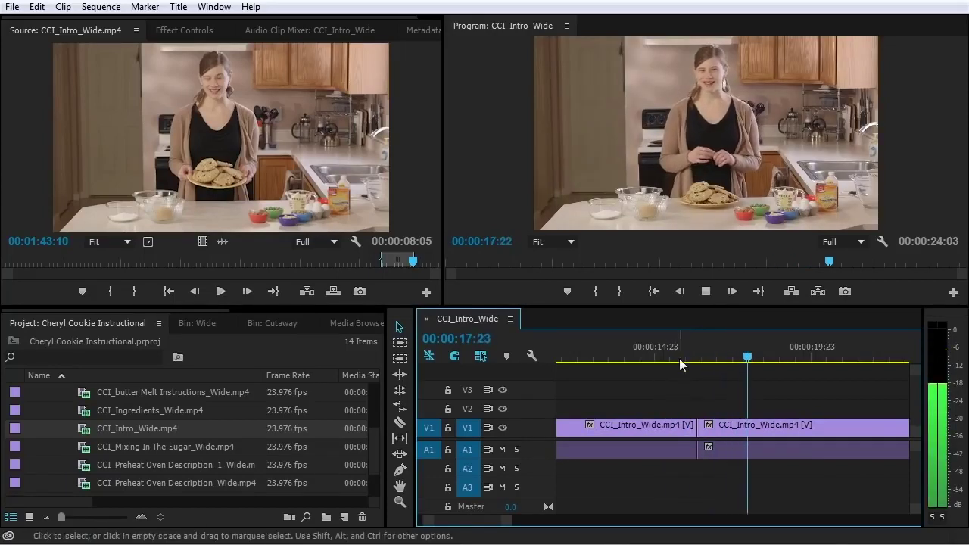
key(space)
scroll(680, 352, down, 4)
click(690, 354)
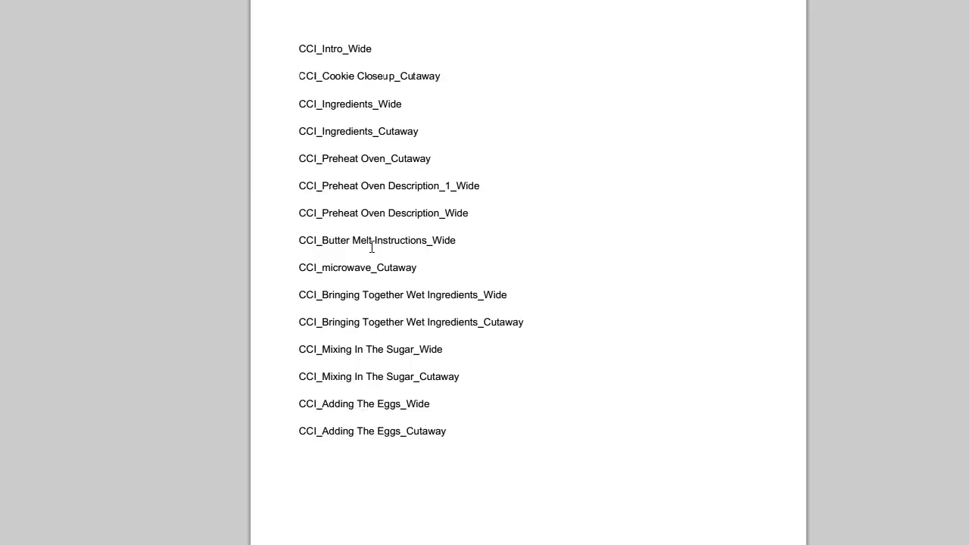
drag(299, 46, 386, 45)
click(421, 65)
drag(300, 48, 407, 55)
click(407, 55)
drag(292, 77, 449, 76)
click(451, 87)
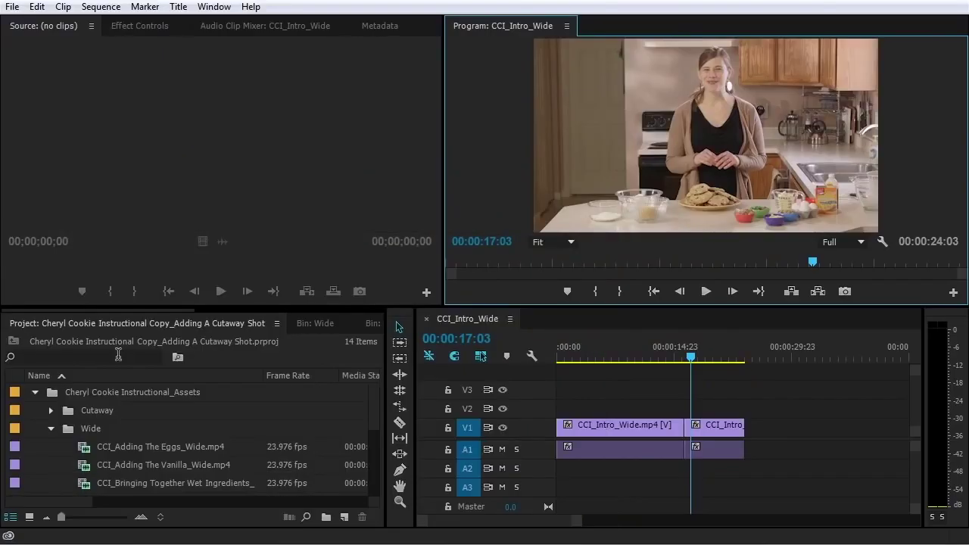
Step: Search the Project panel for 'coo' and open CCI_Cookie Closeup_Cutaway.mp4 in the Source monitor
click(119, 355)
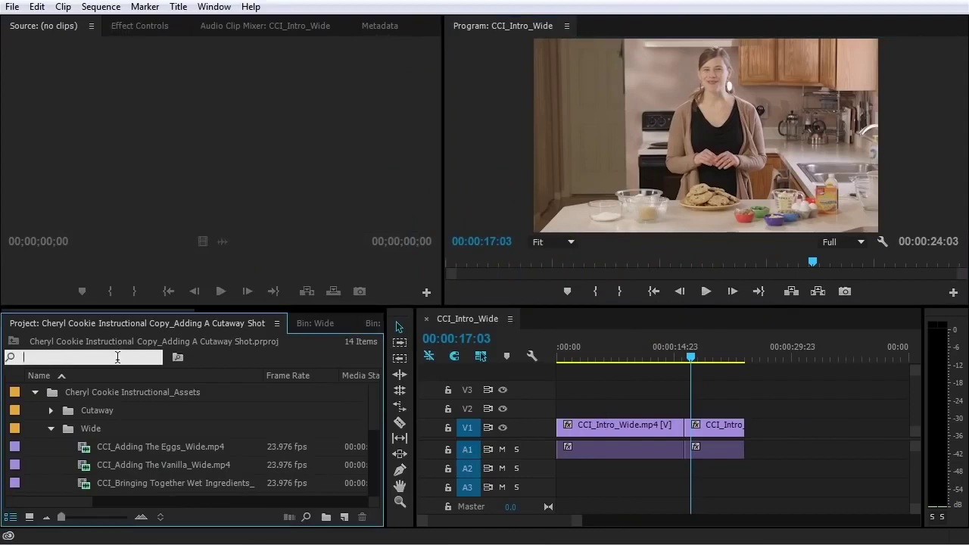
text(cookie)
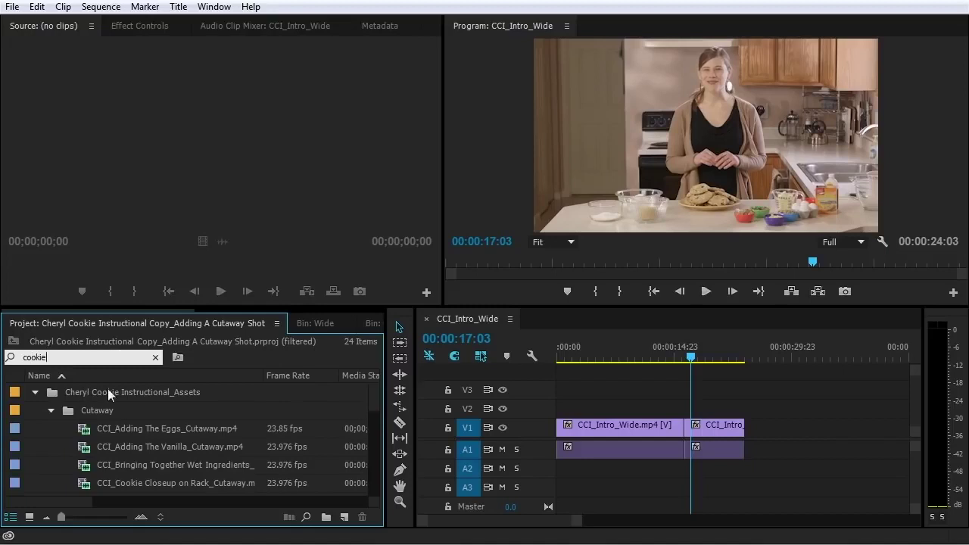
drag(375, 397, 374, 407)
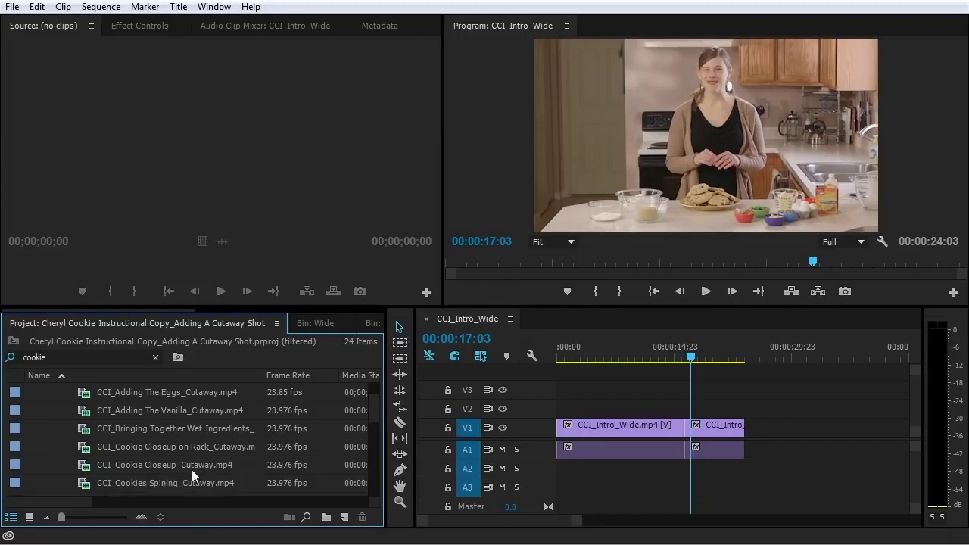
click(114, 468)
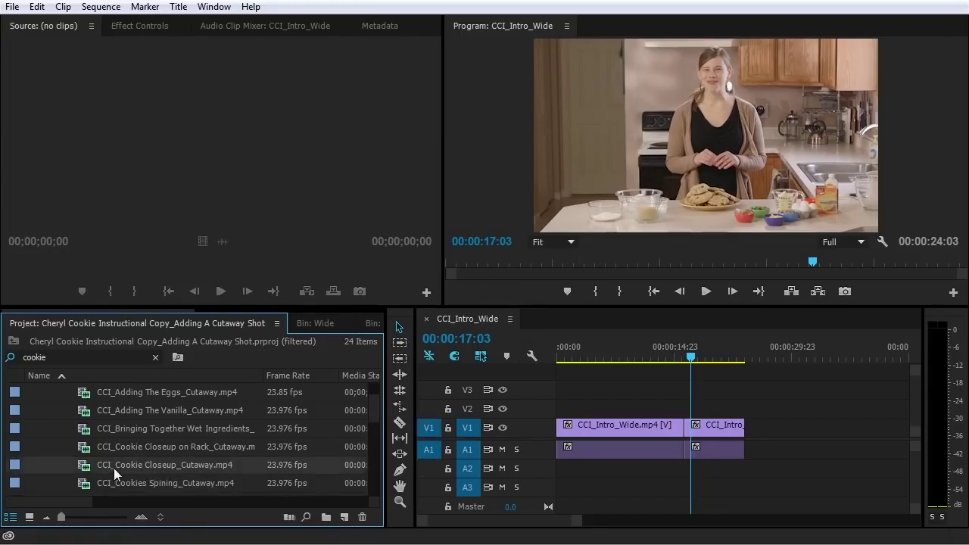
double_click(113, 468)
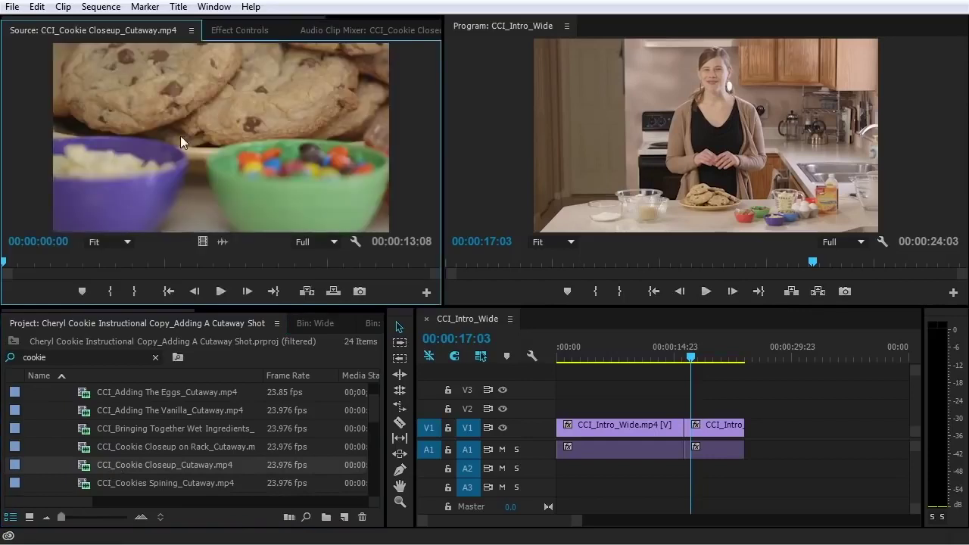
Step: Mark an in point at 02:16 and an out point at 10:07 on the cookie closeup clip
click(50, 261)
drag(53, 261, 360, 255)
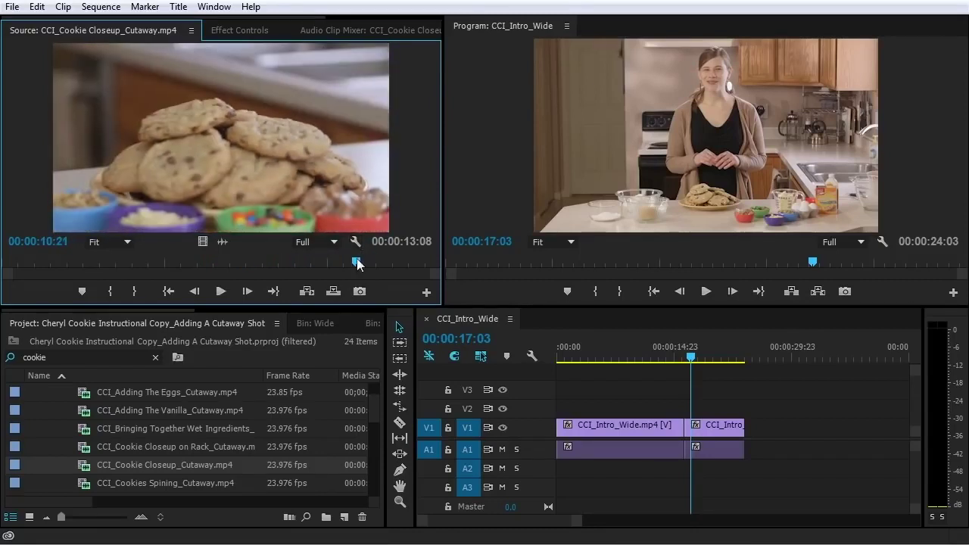
mouse_move(360, 264)
mouse_down()
mouse_move(433, 264)
mouse_move(81, 277)
mouse_move(119, 288)
mouse_move(79, 293)
mouse_move(89, 287)
mouse_up()
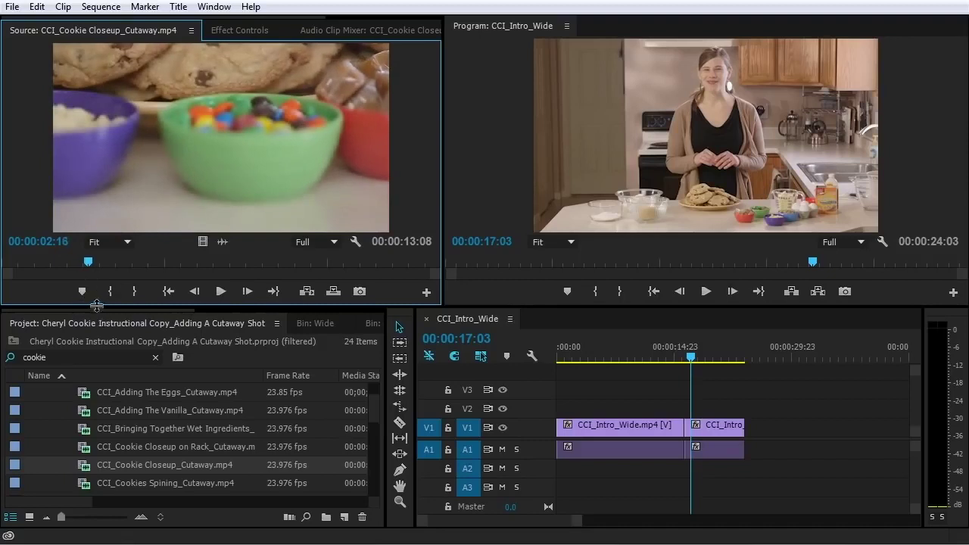
key(i)
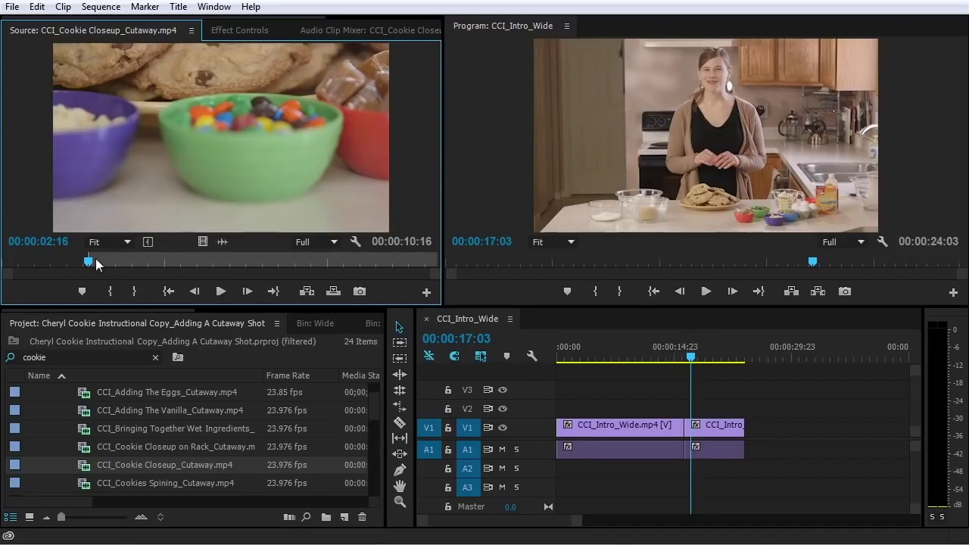
drag(95, 259, 339, 263)
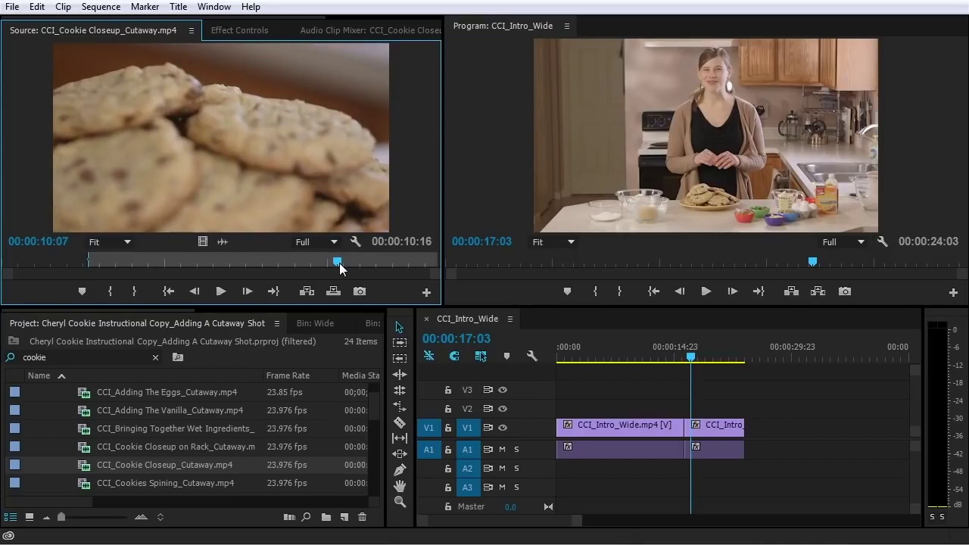
key(o)
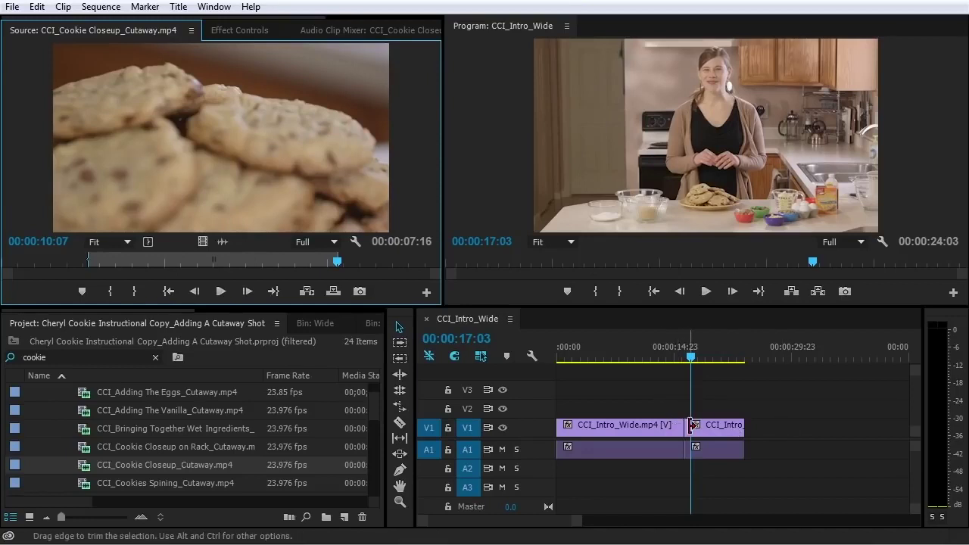
Step: Place only the cookie closeup video on V2 over the first intro clip, ending near the cut, and preview it
click(683, 356)
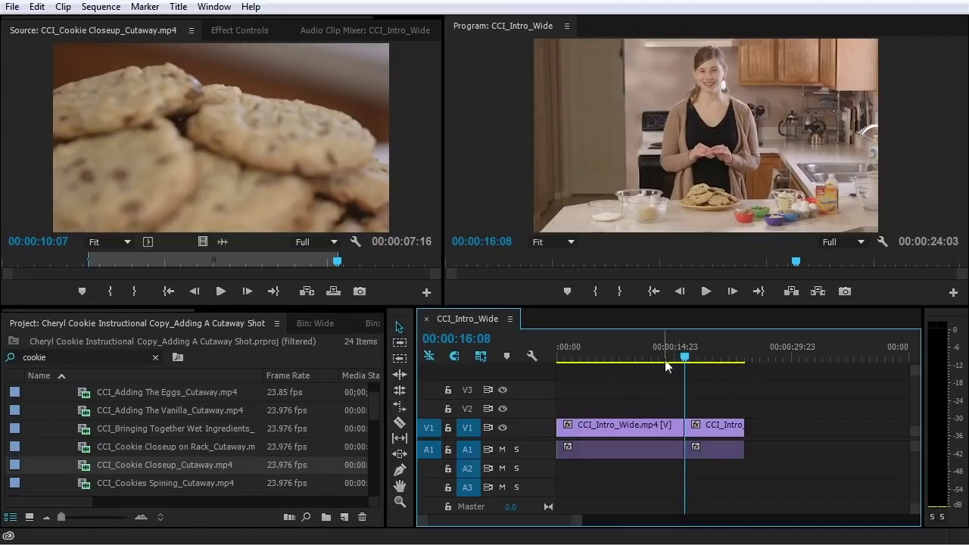
drag(670, 358, 682, 352)
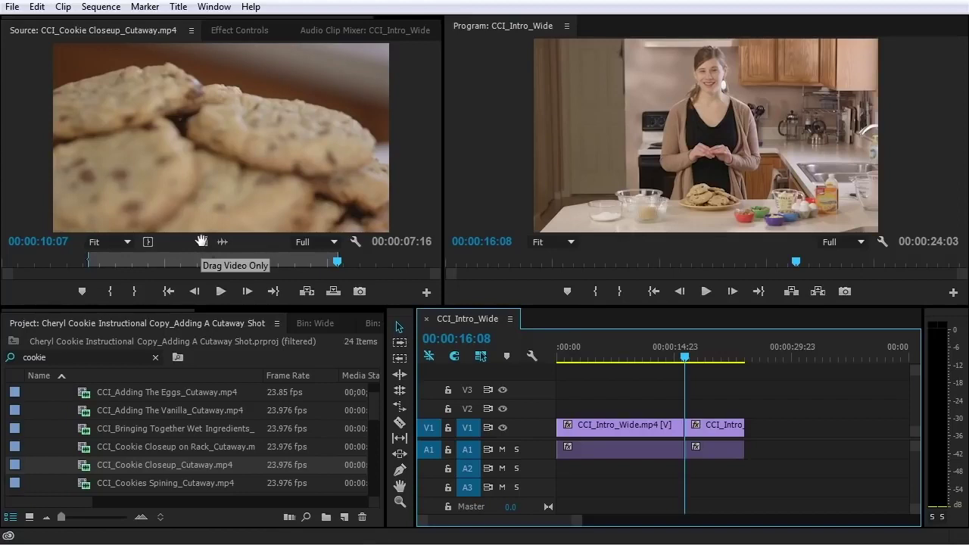
drag(201, 241, 242, 256)
drag(444, 317, 630, 415)
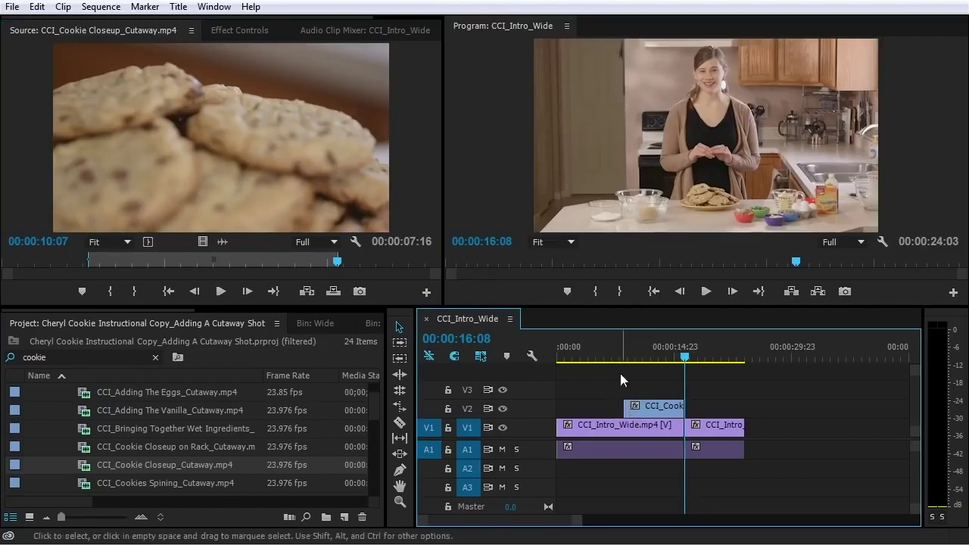
click(607, 351)
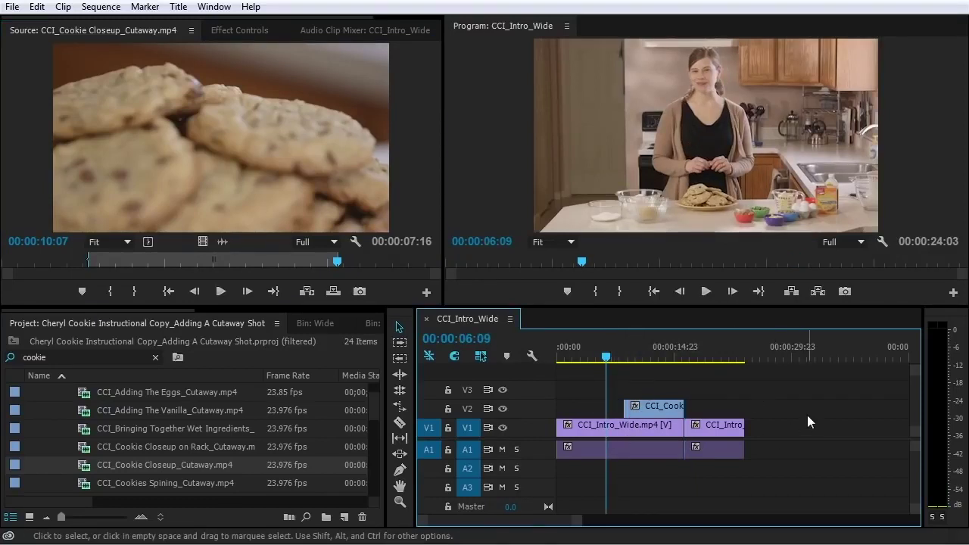
key(space)
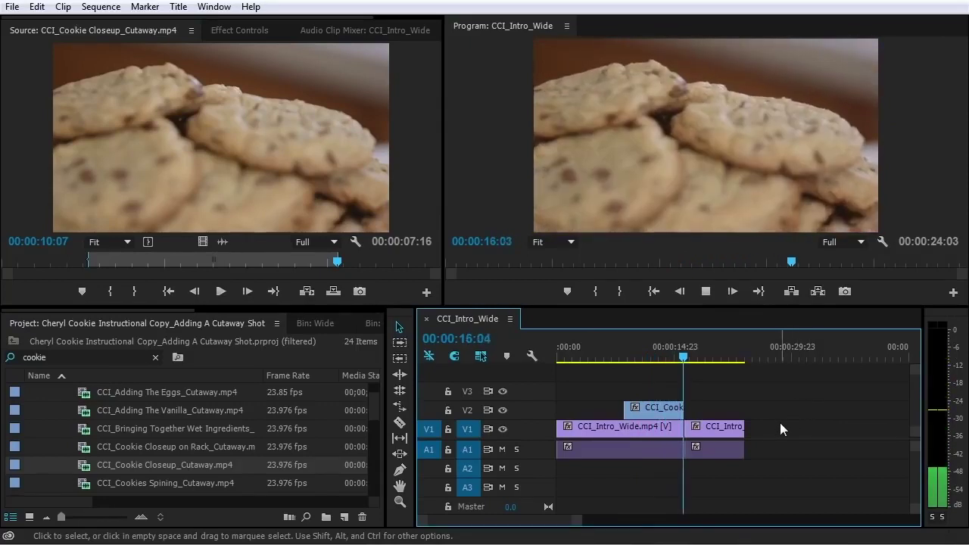
key(space)
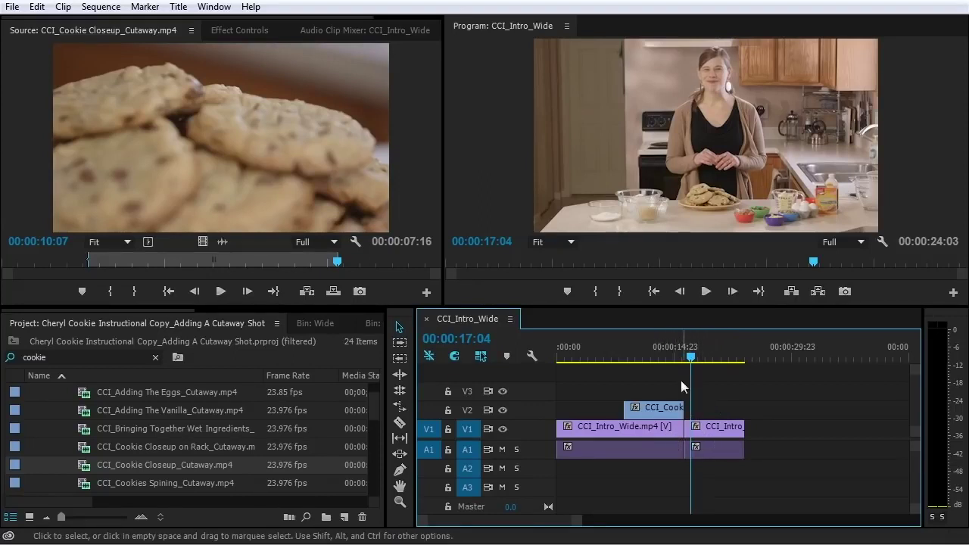
Step: Expand track A1 and zoom the timeline in around the cutaway at 09:06
scroll(665, 402, up, 4)
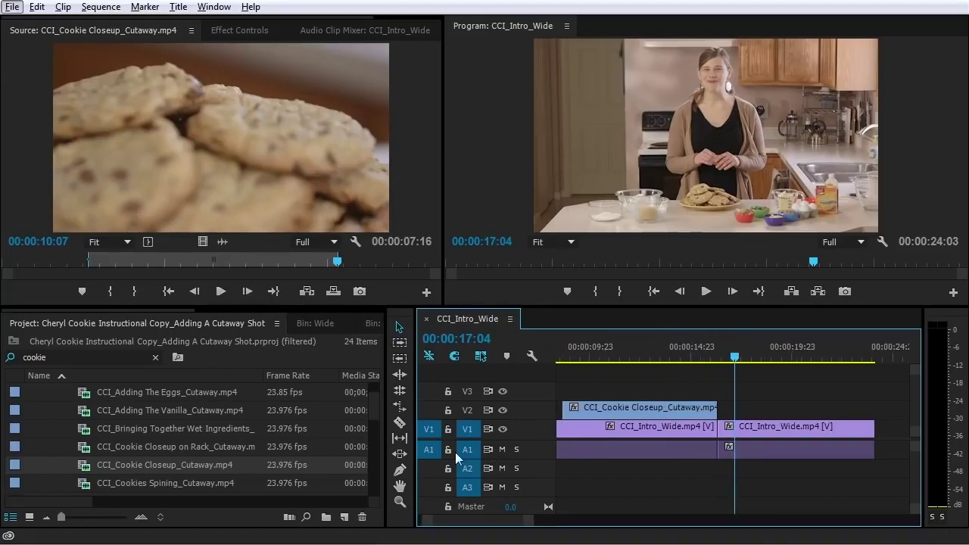
double_click(533, 450)
click(588, 352)
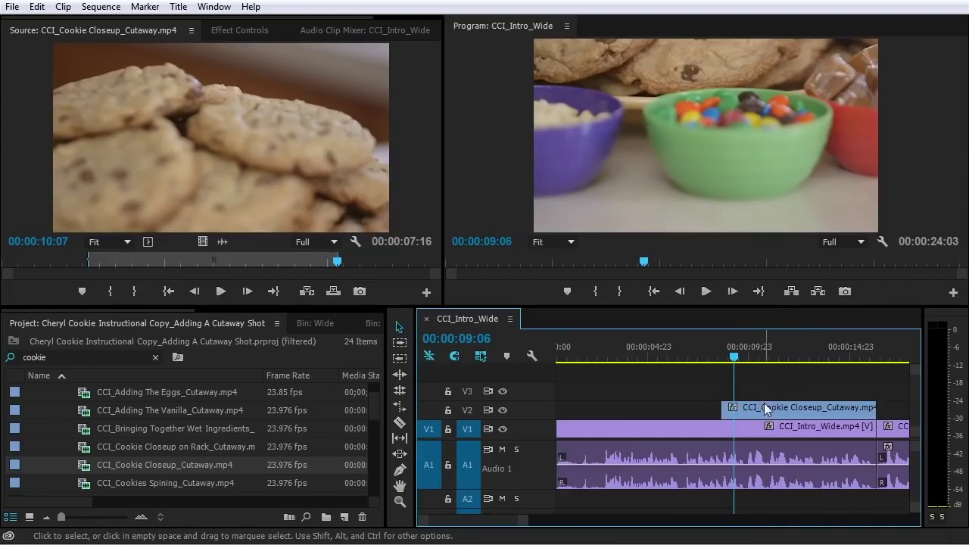
key(equal)
key(equal)
key(equal)
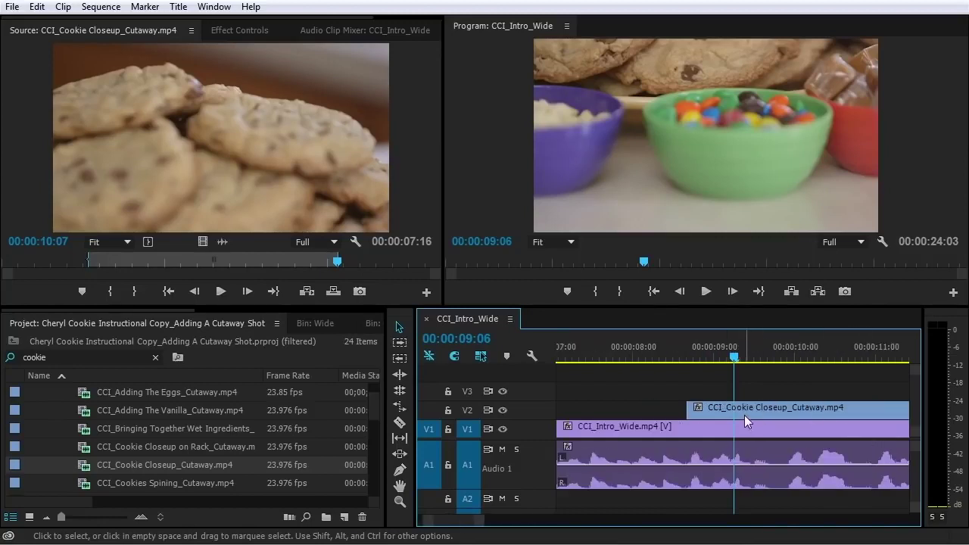
key(minus)
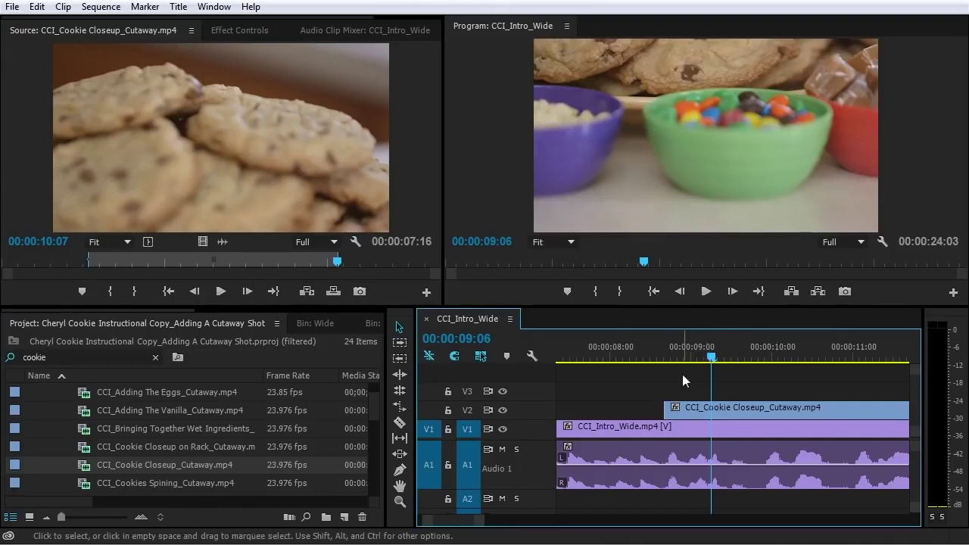
Step: Review the cutaway's opening from 08:16, then trim 23 frames off its start, leaving it 06:17 long
drag(685, 355, 751, 368)
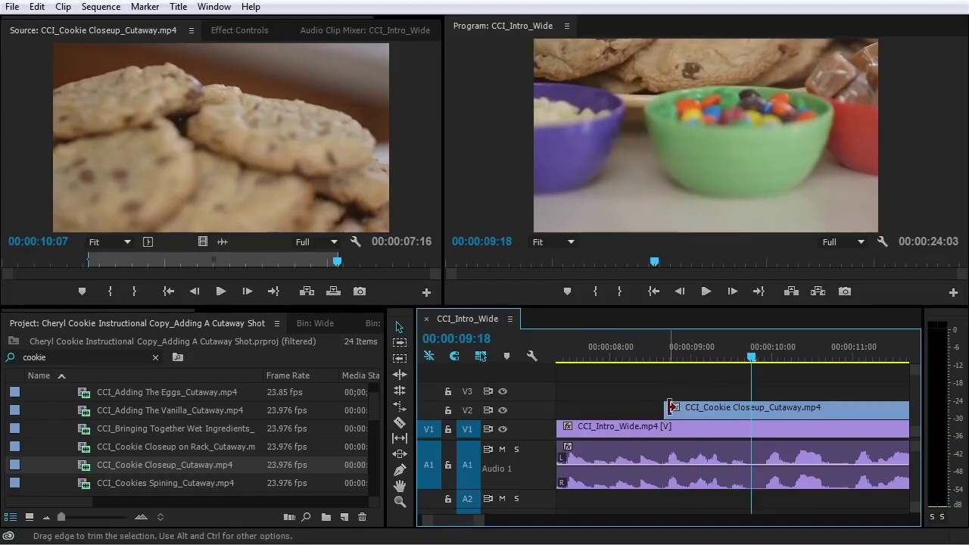
drag(666, 357, 810, 364)
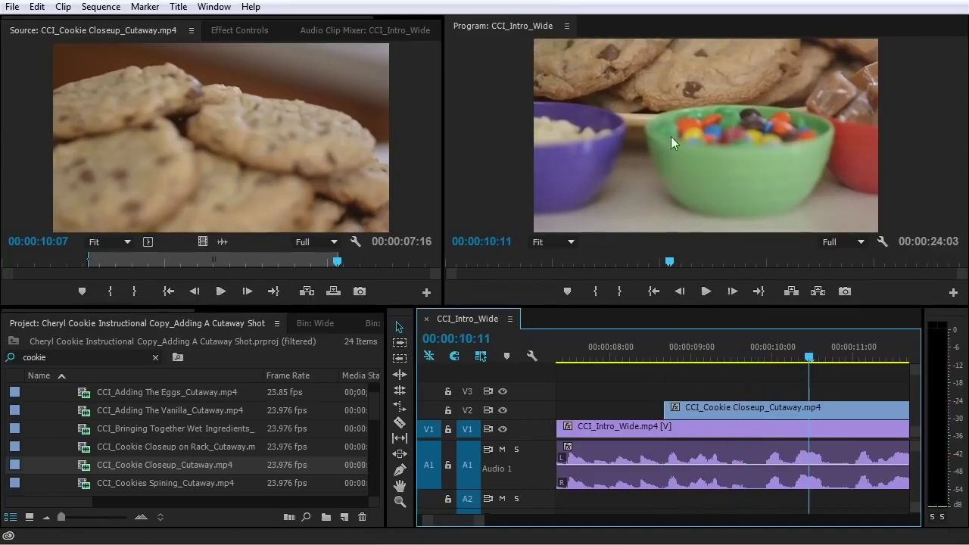
click(665, 352)
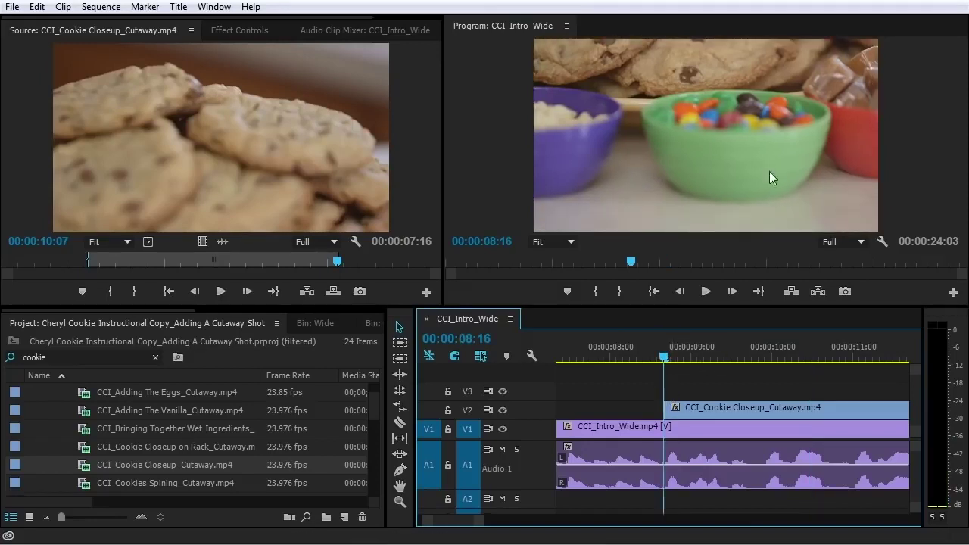
key(space)
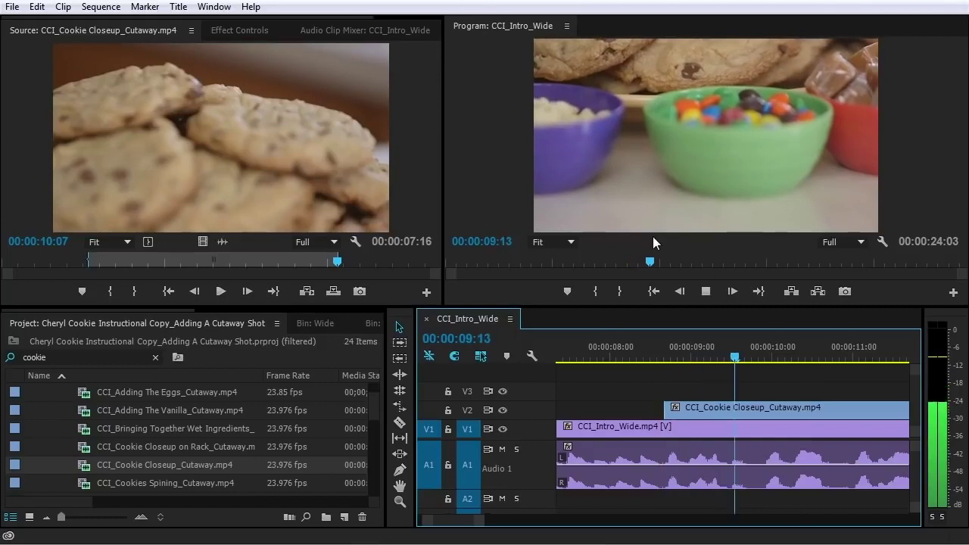
key(space)
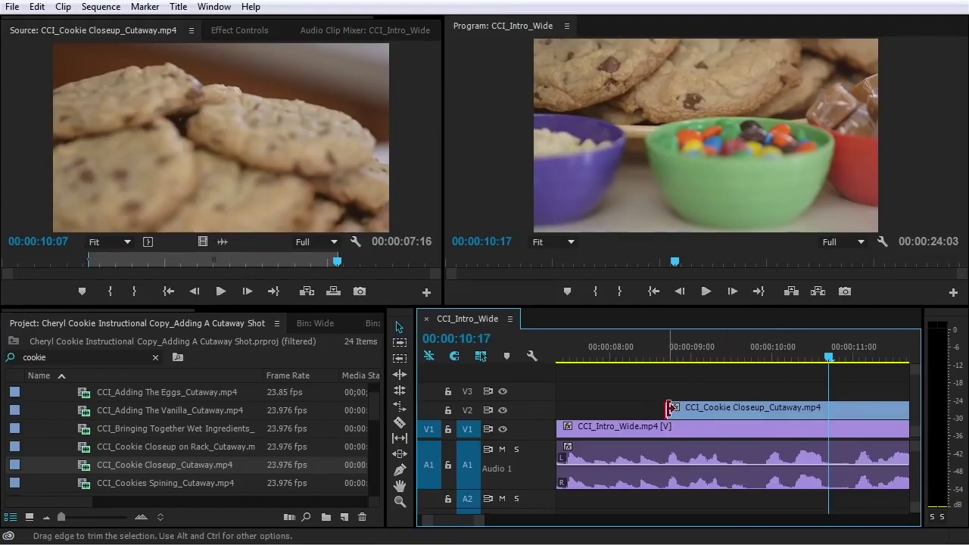
drag(670, 409, 718, 410)
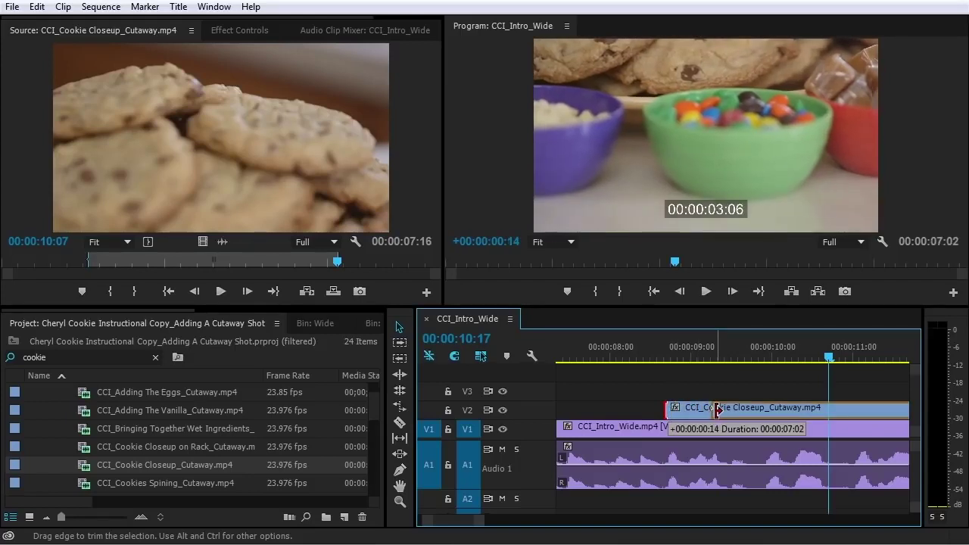
drag(717, 409, 772, 408)
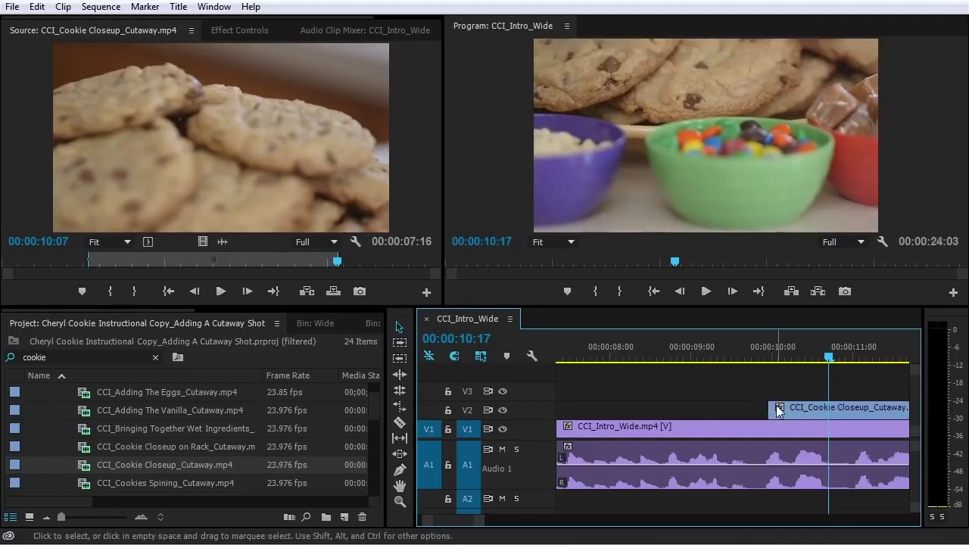
Step: Trim one more frame off the cutaway's start and play back from its new in point
click(768, 353)
key(space)
drag(767, 352, 772, 353)
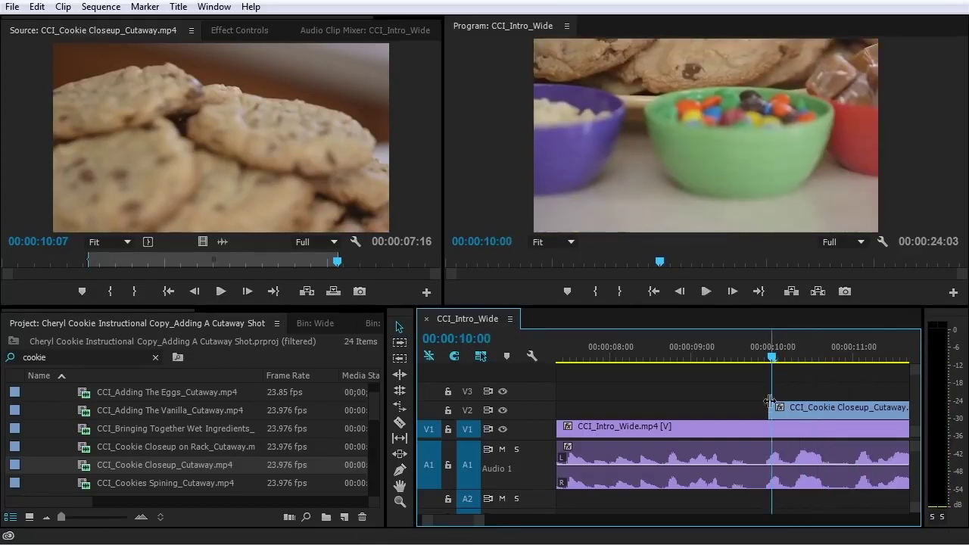
drag(773, 409, 781, 410)
click(779, 356)
key(space)
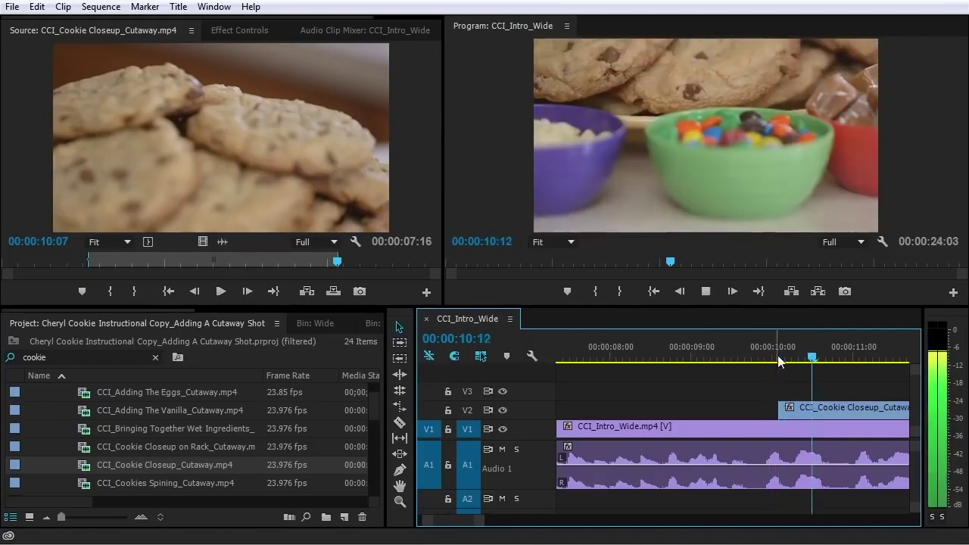
key(space)
Step: Slide the cutaway earlier so it starts at the playhead near 09:19, then replay it
key(j)
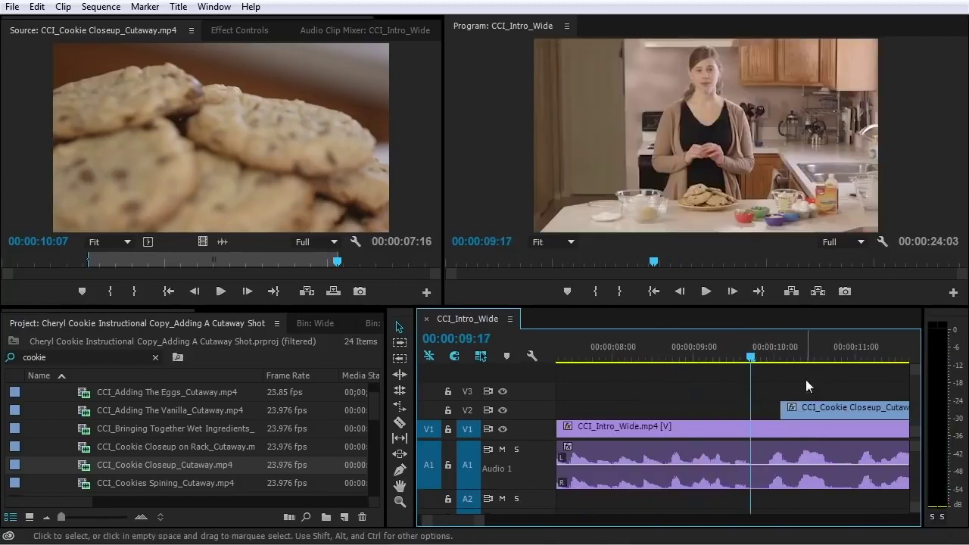
drag(750, 357, 701, 359)
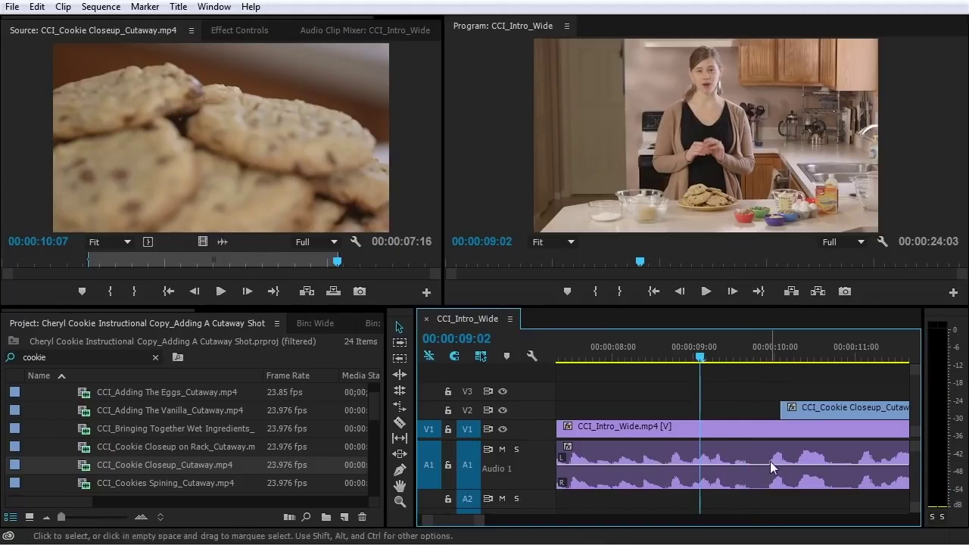
key(space)
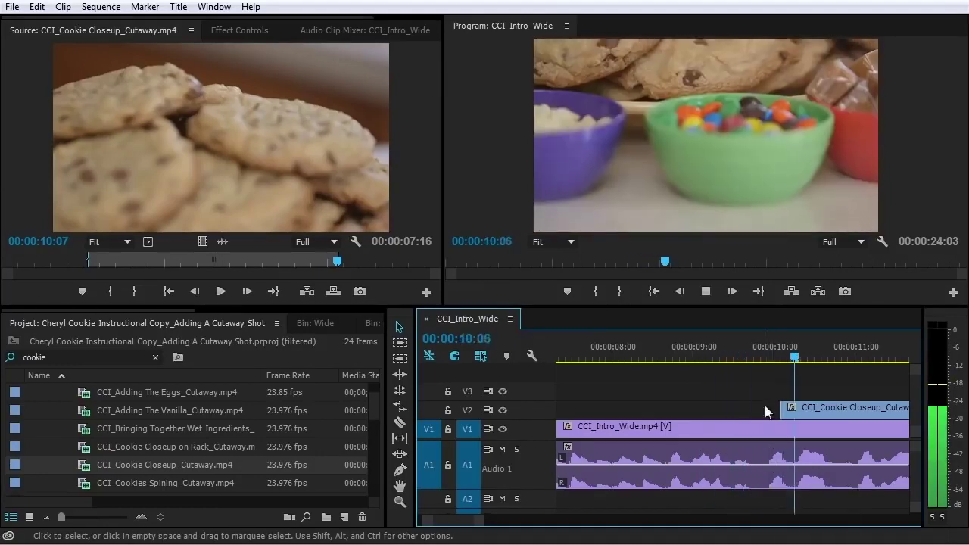
drag(735, 353, 756, 362)
drag(799, 412, 775, 412)
drag(754, 361, 691, 364)
key(space)
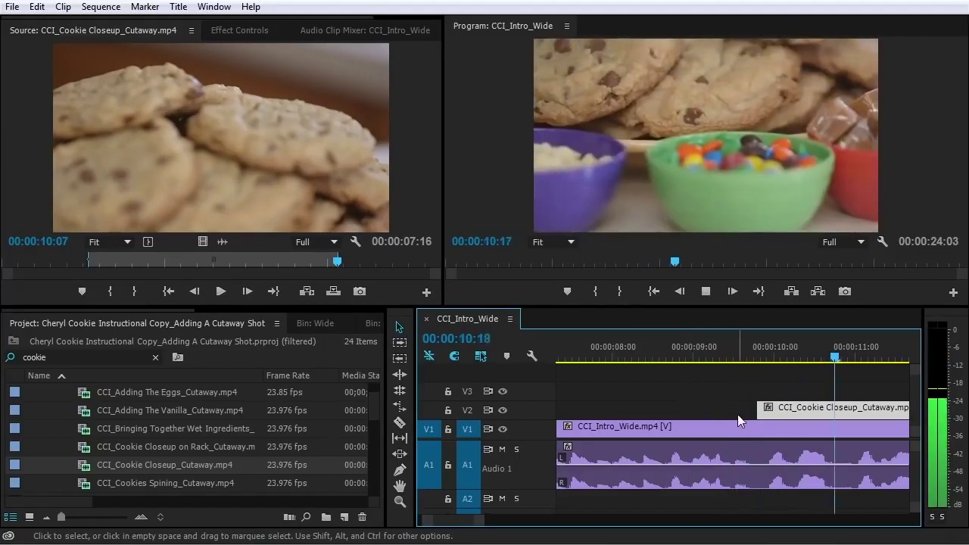
key(minus)
key(minus)
key(equal)
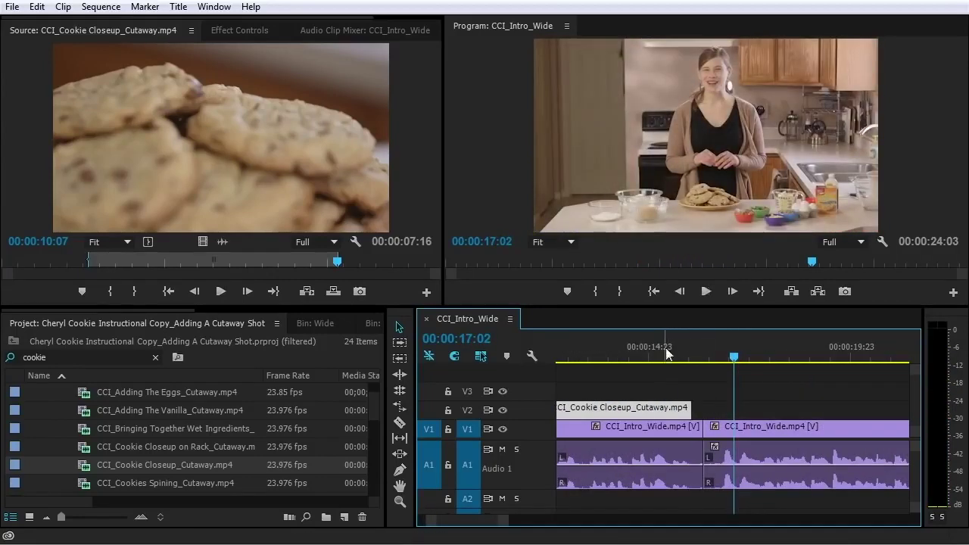
Step: Select the cutaway and zoom in on its end near 16:03
click(665, 386)
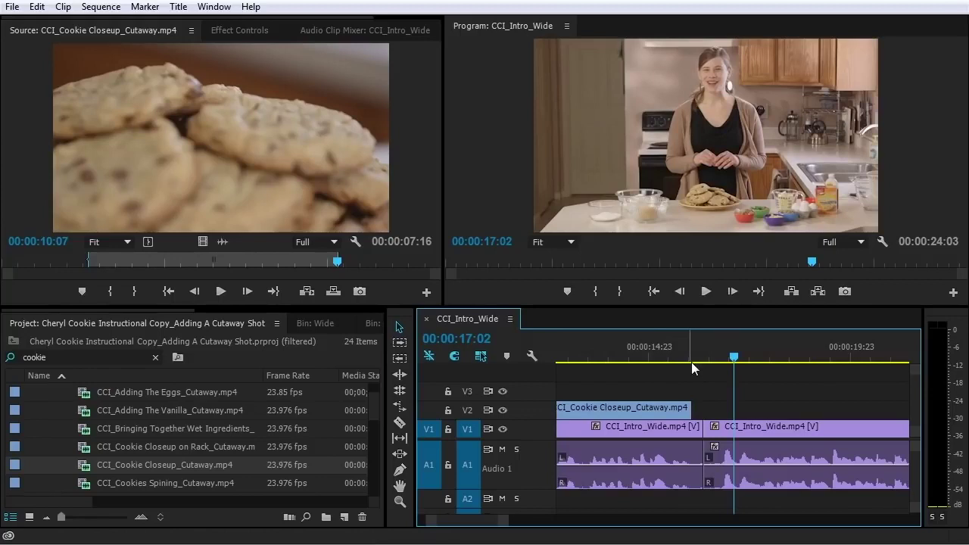
click(682, 409)
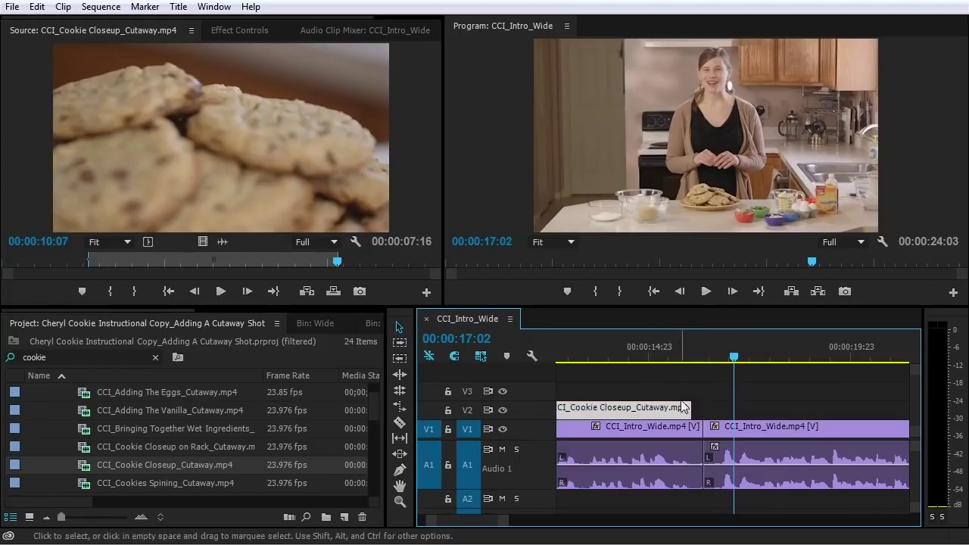
click(695, 357)
drag(695, 358, 662, 359)
key(equal)
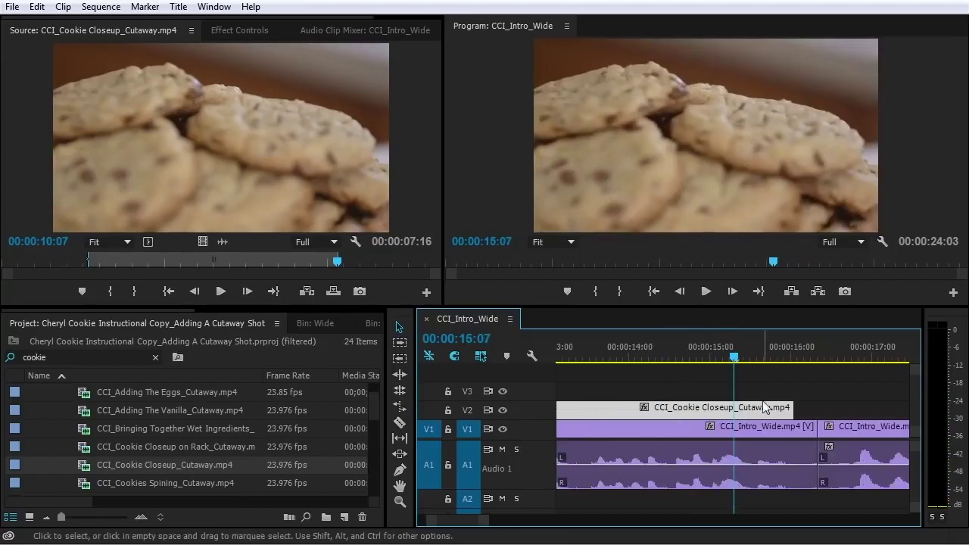
mouse_move(788, 409)
mouse_down()
mouse_move(812, 409)
mouse_move(792, 409)
mouse_up()
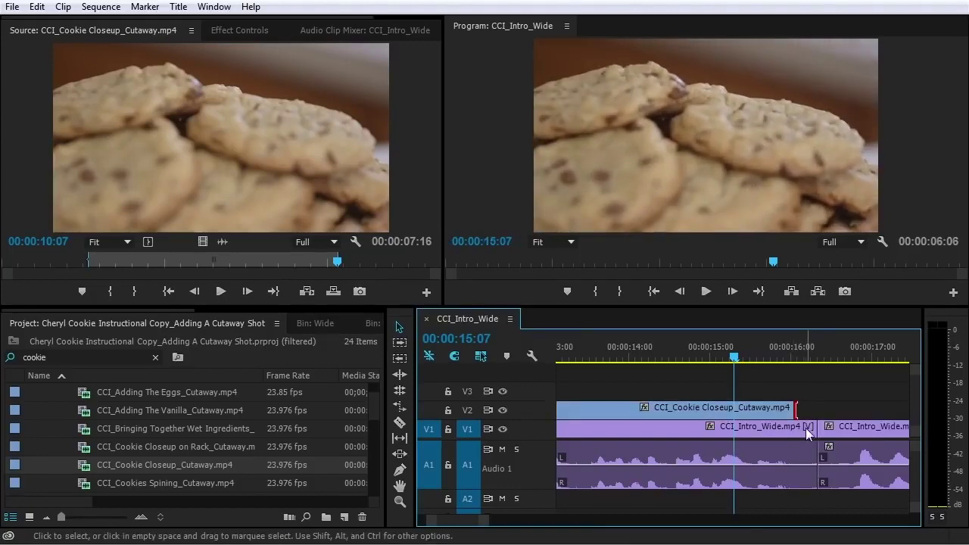
click(801, 353)
Step: Ripple-trim the first CCI_Intro_Wide clip 7 frames shorter at the cut and play it back
click(805, 428)
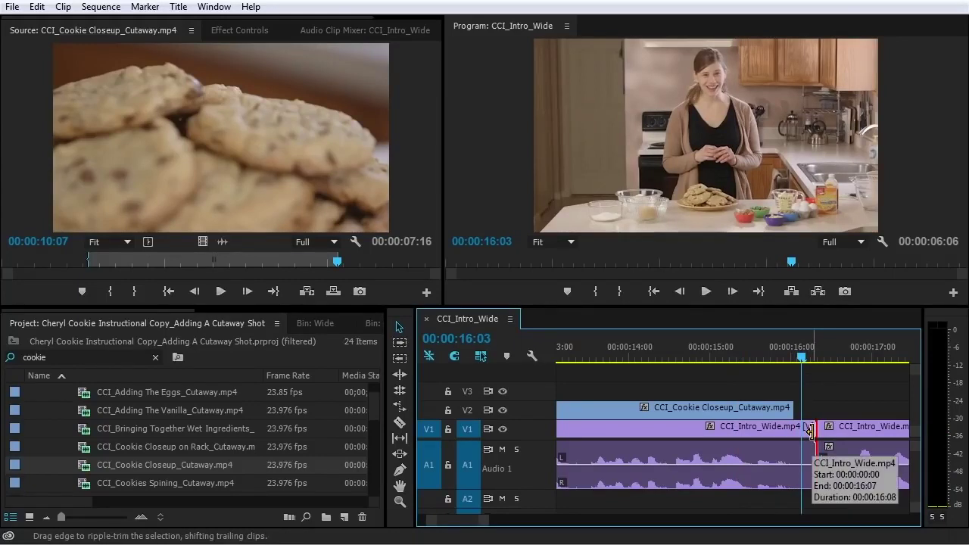
drag(808, 430, 789, 441)
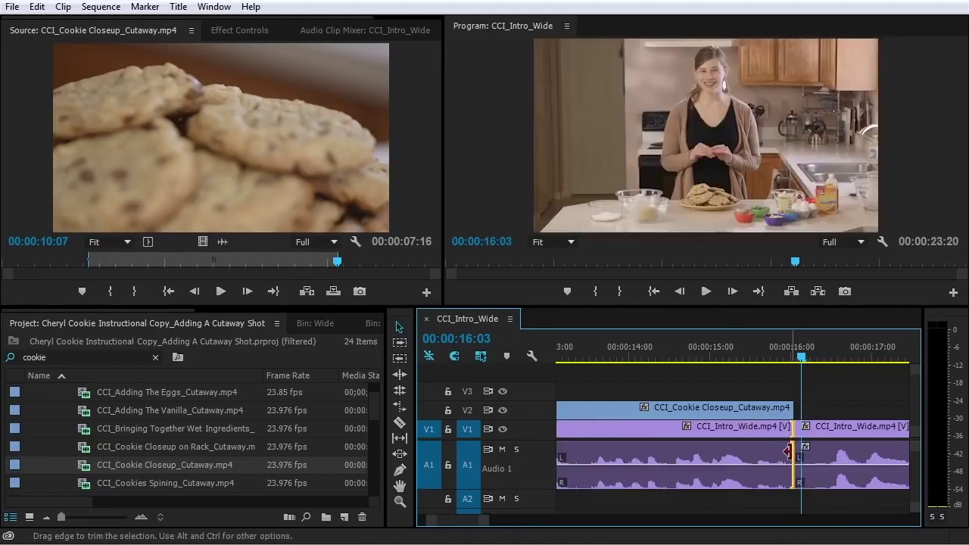
drag(801, 358, 699, 361)
key(space)
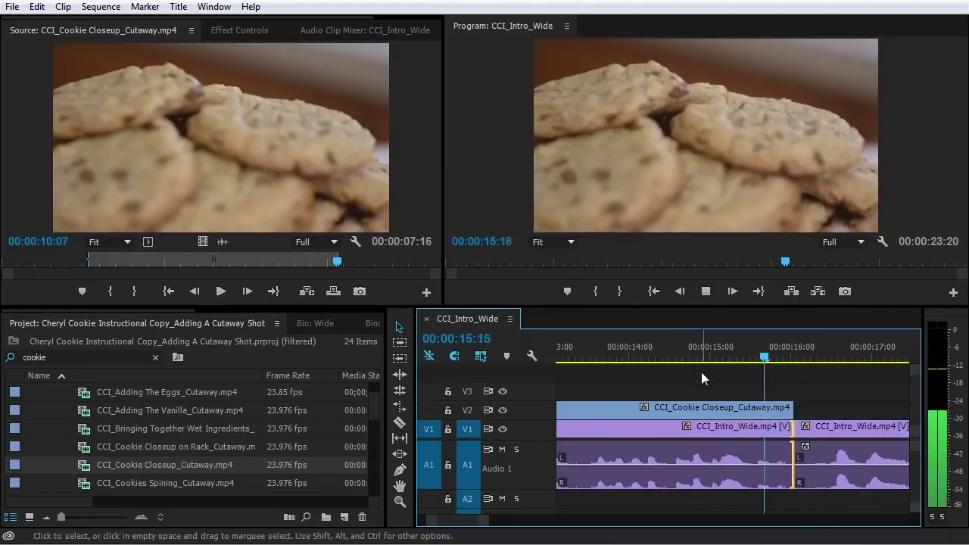
key(space)
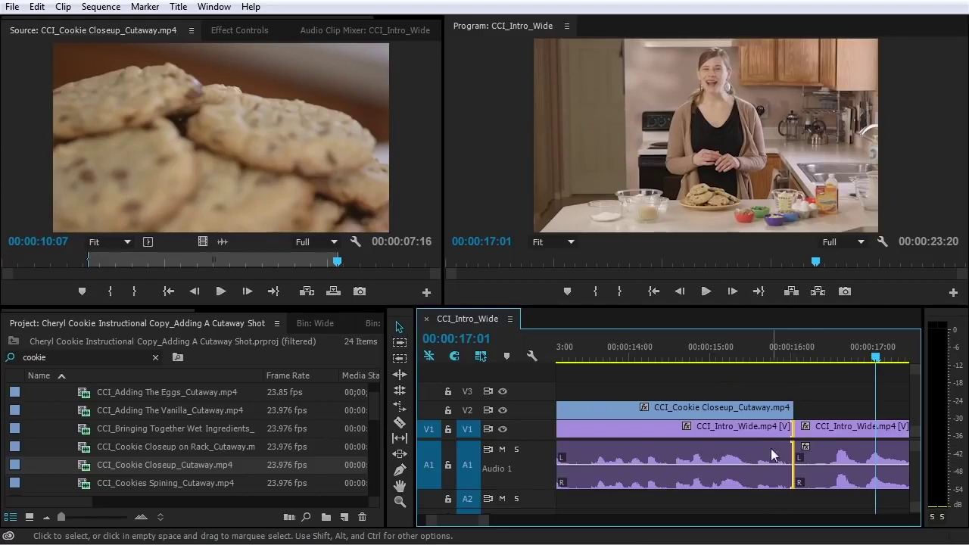
Step: Check the cut at 16:00, then play from 14:07 through the cutaway and the cut
click(820, 431)
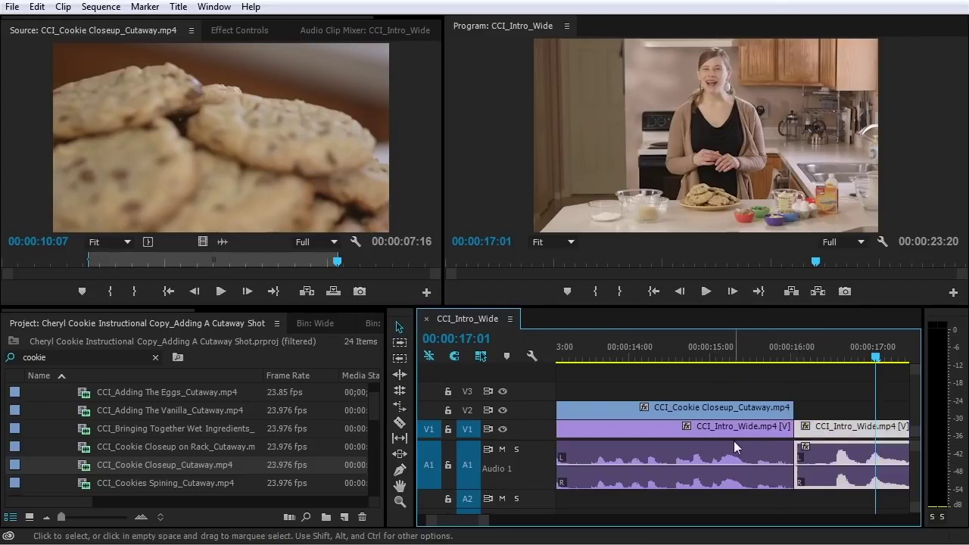
click(755, 430)
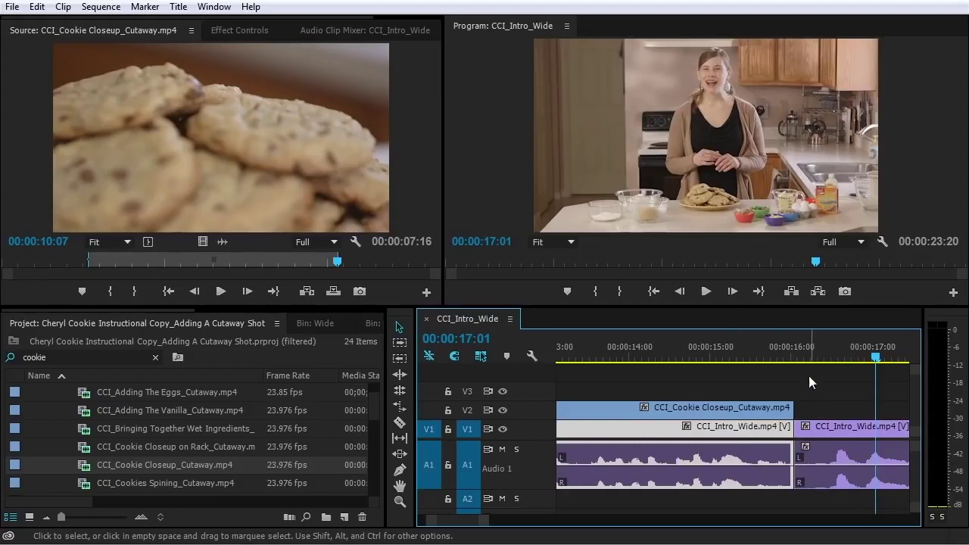
click(792, 348)
key(space)
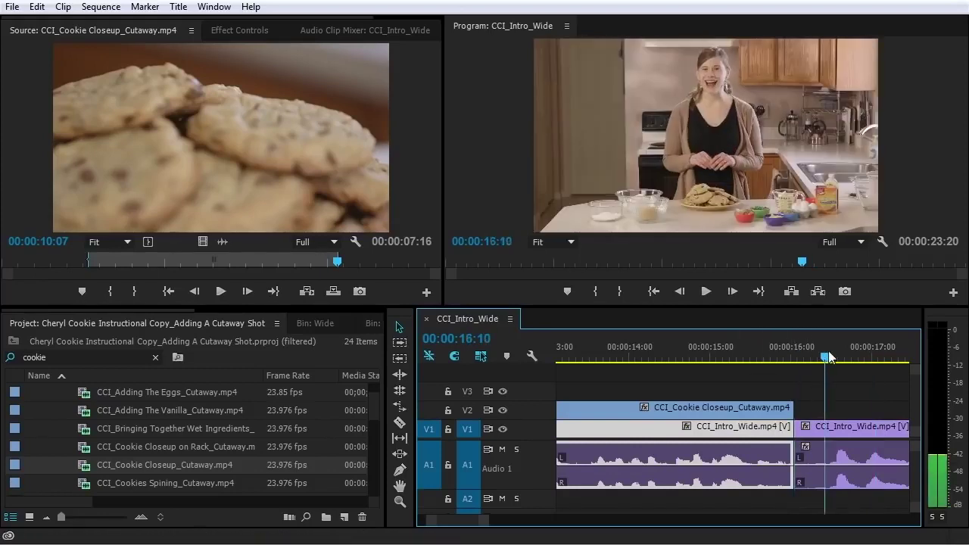
click(795, 355)
click(798, 353)
drag(799, 353, 657, 353)
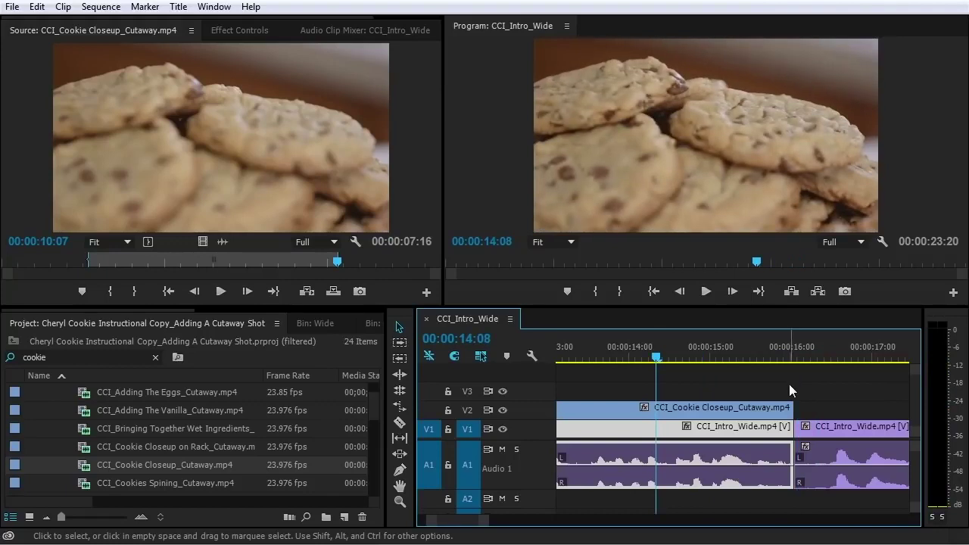
click(654, 359)
key(space)
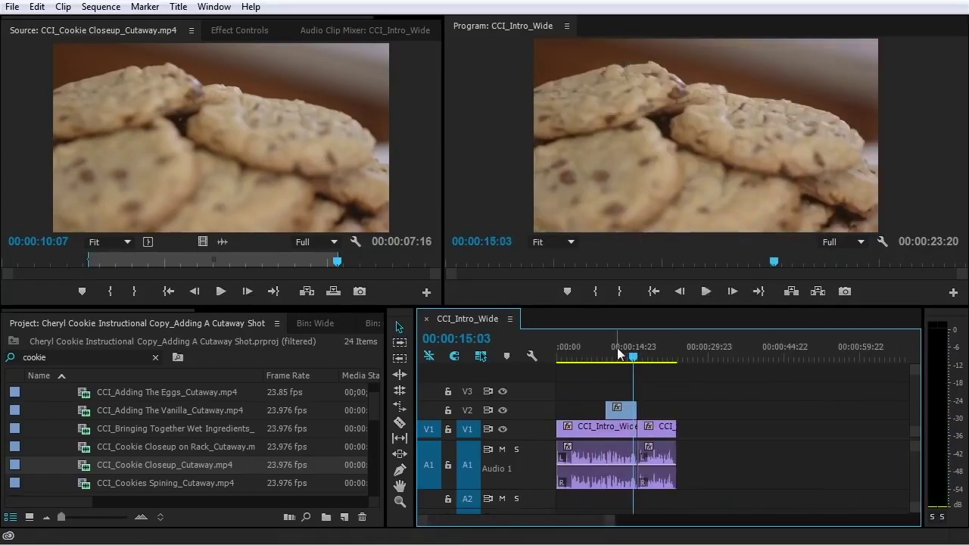
Step: Play the sequence opening, then ripple-trim 19 frames off the first CCI_Intro_Wide clip's start
key(Home)
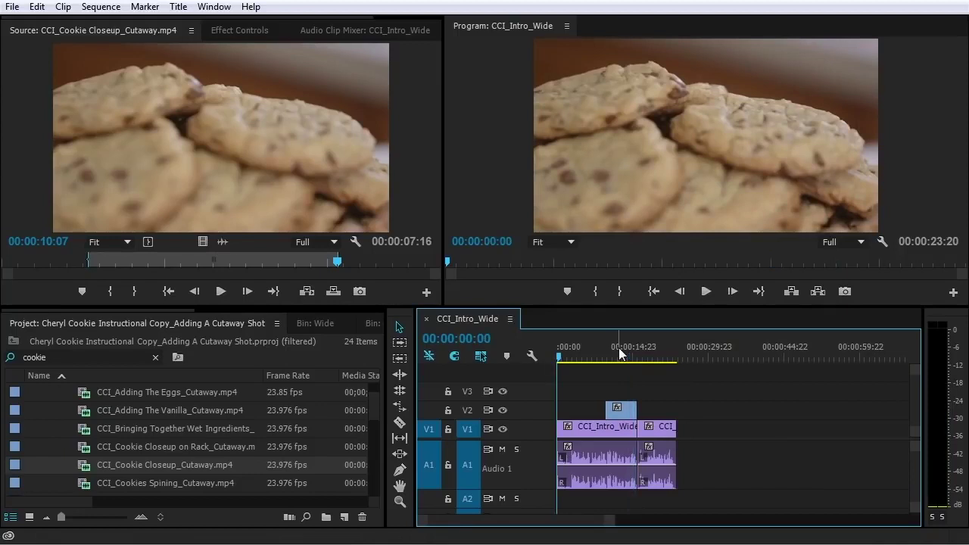
key(space)
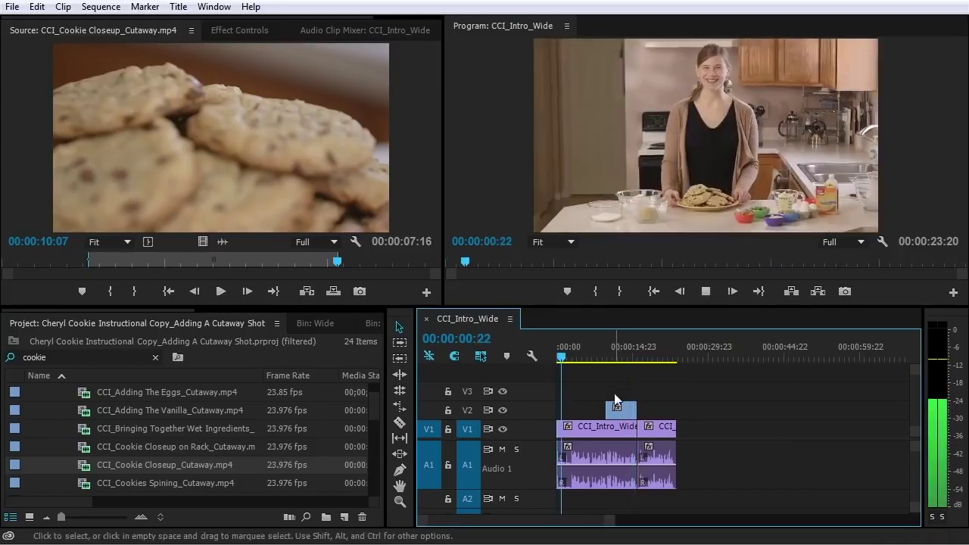
key(space)
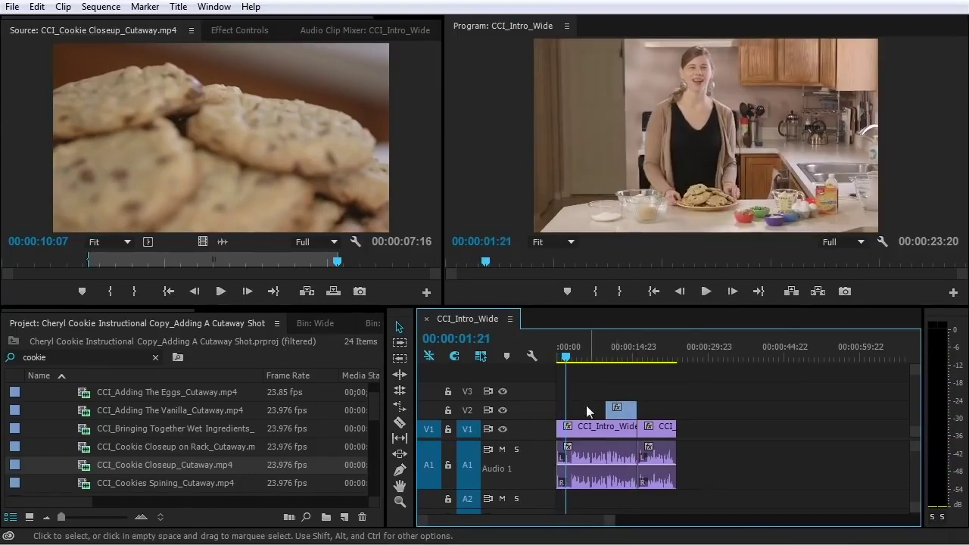
key(=)
key(=)
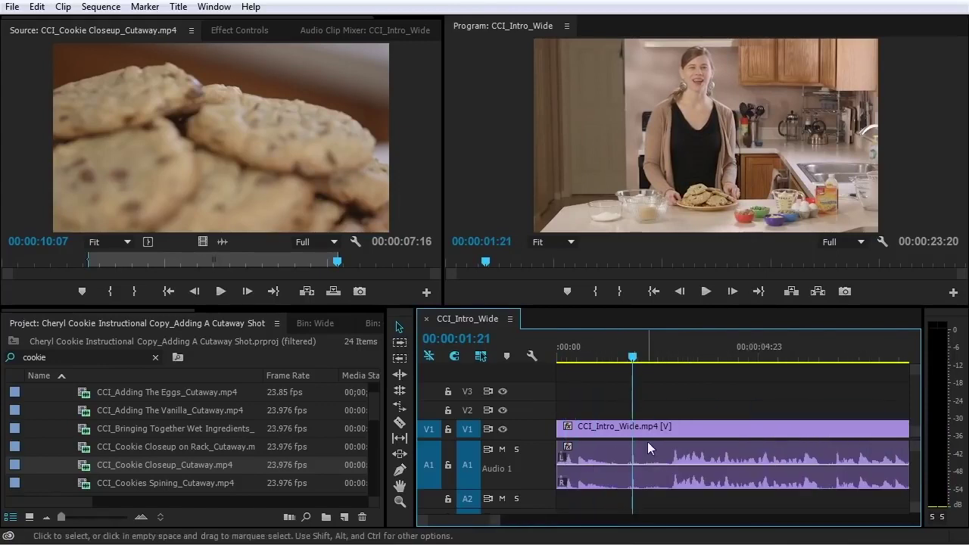
click(613, 430)
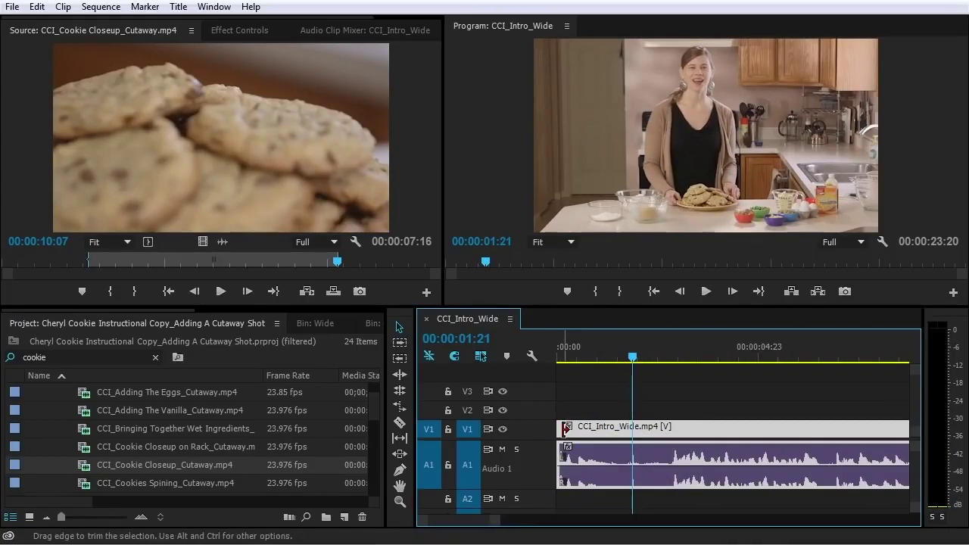
drag(565, 429, 654, 449)
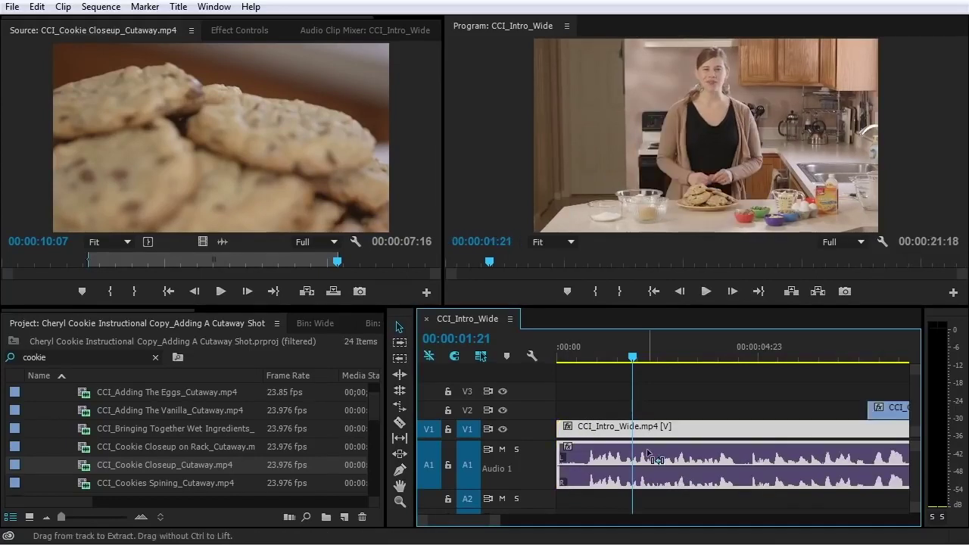
Step: Play the sequence from the beginning to review the cookie cutaway on V2
drag(633, 354, 531, 355)
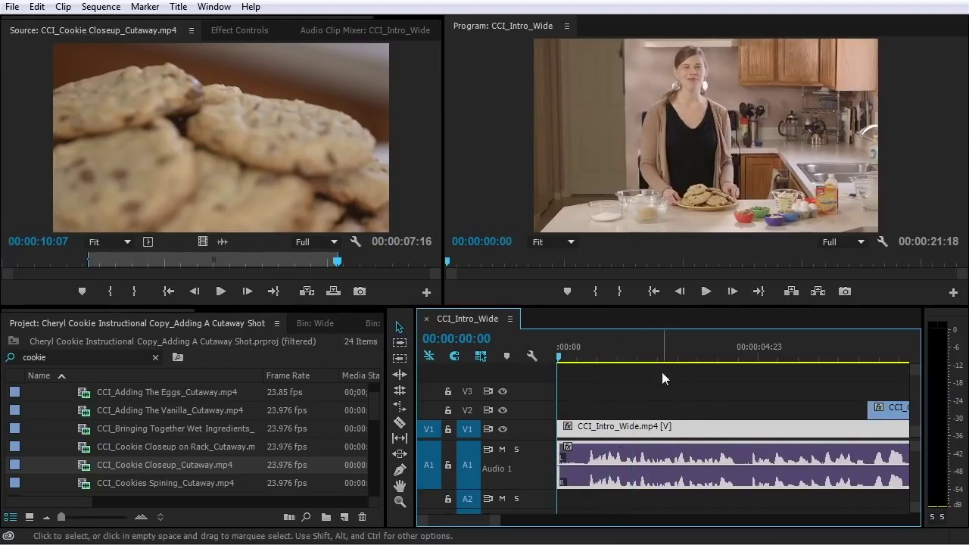
click(619, 397)
key(space)
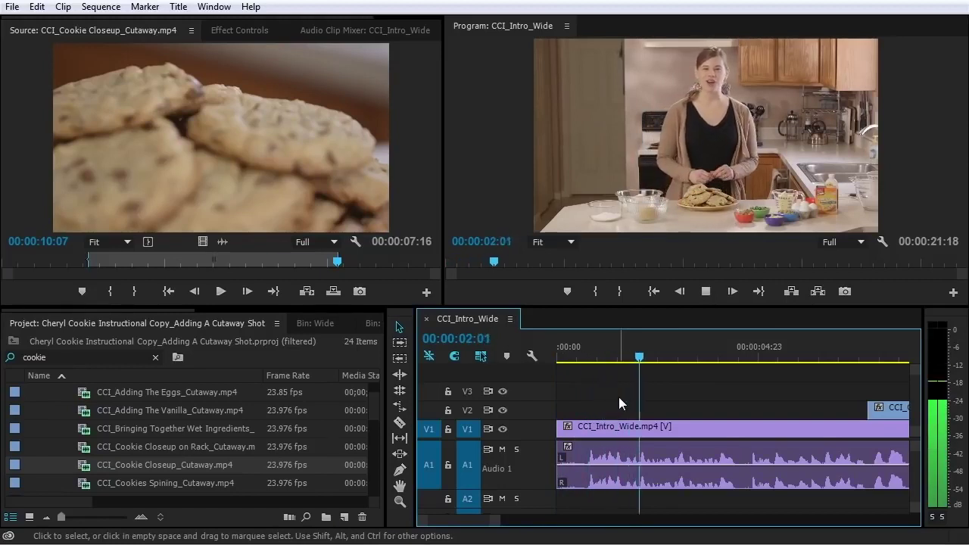
key(space)
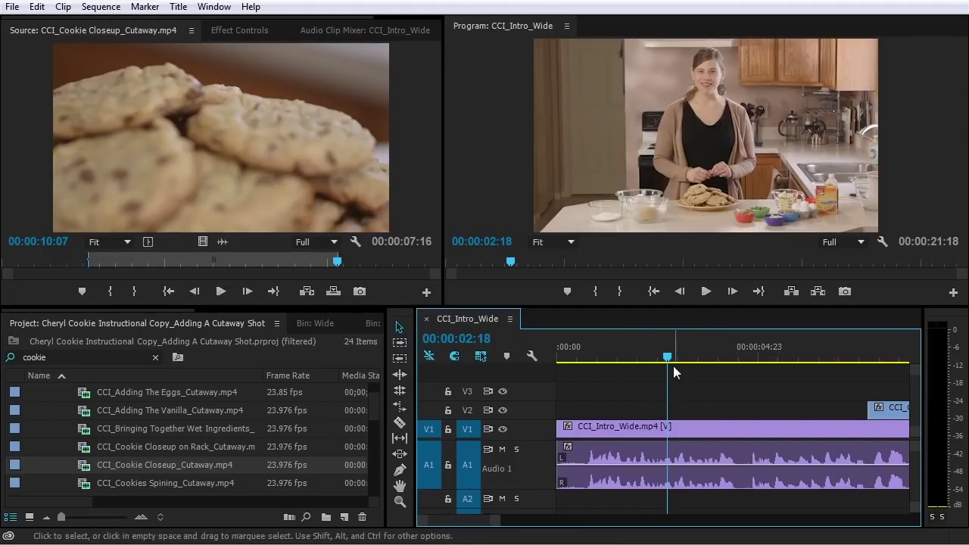
key(Home)
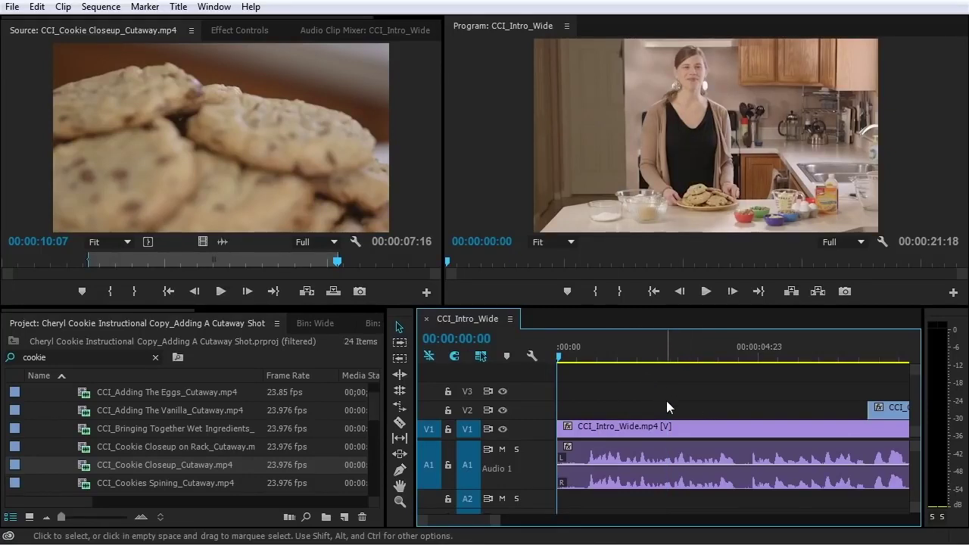
key(space)
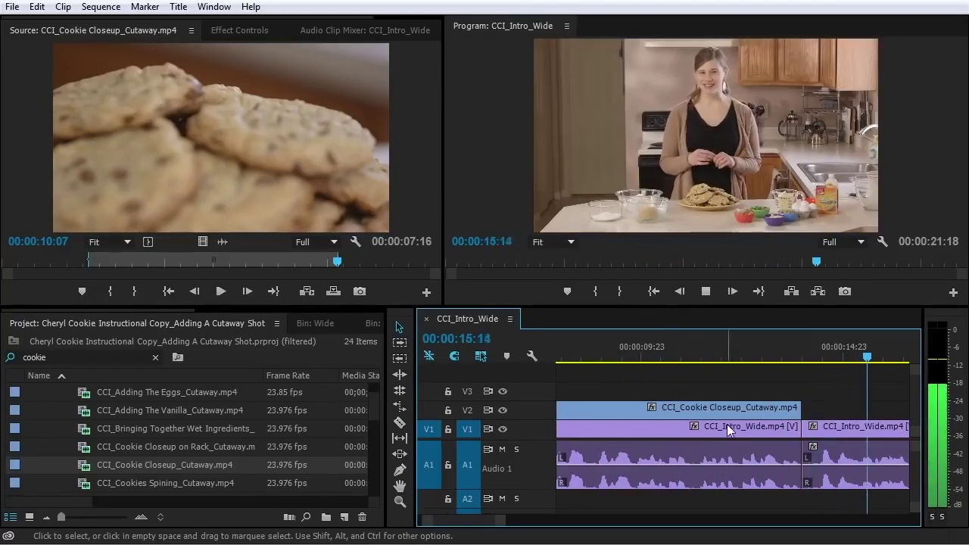
Step: Trim the cutaway's end slightly so it stops where the second CCI_Intro_Wide clip begins
key(minus)
key(minus)
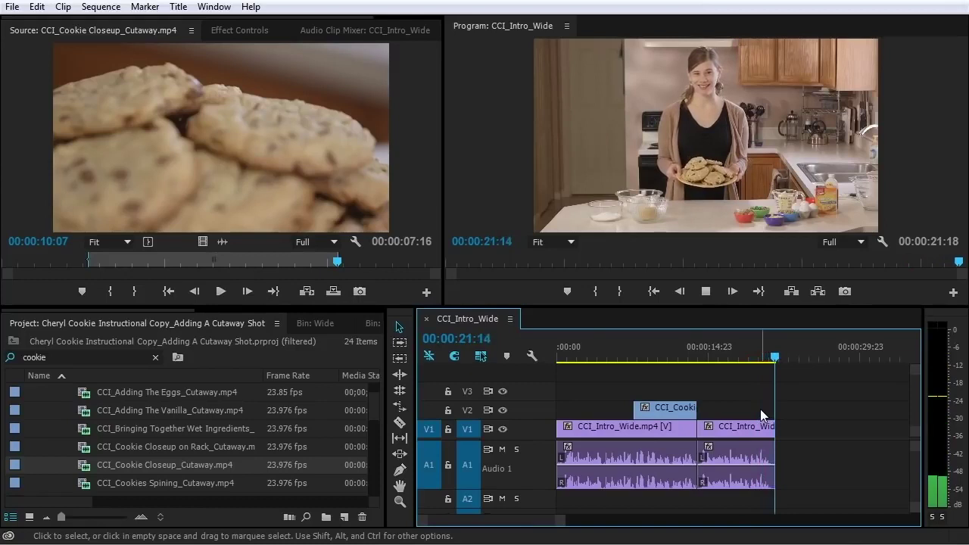
click(633, 356)
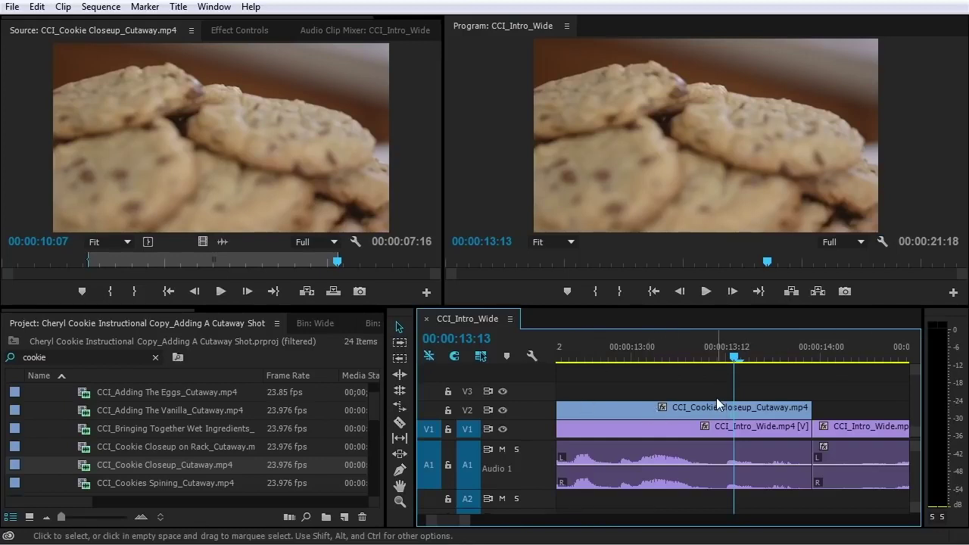
mouse_move(733, 356)
mouse_down()
mouse_move(811, 362)
mouse_move(630, 367)
mouse_move(741, 370)
mouse_up()
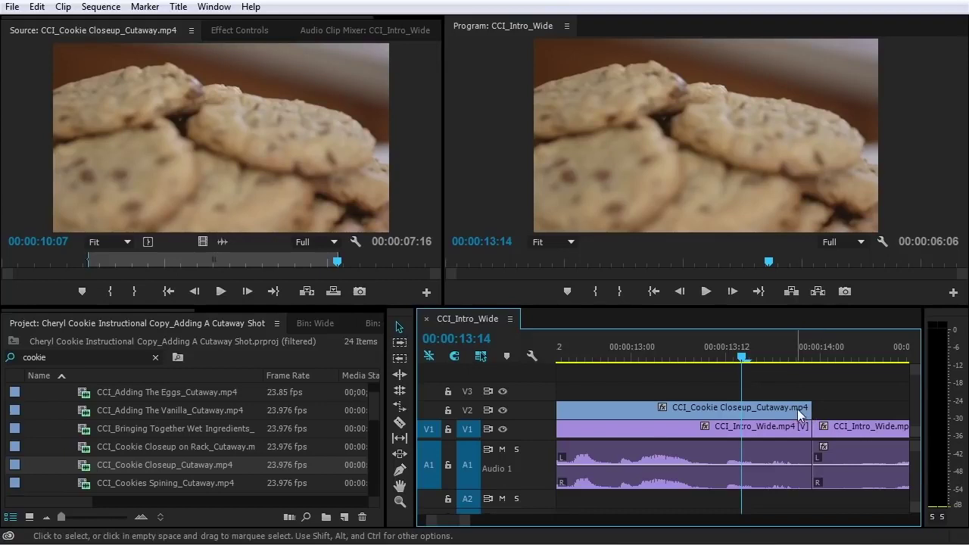
drag(805, 409, 775, 412)
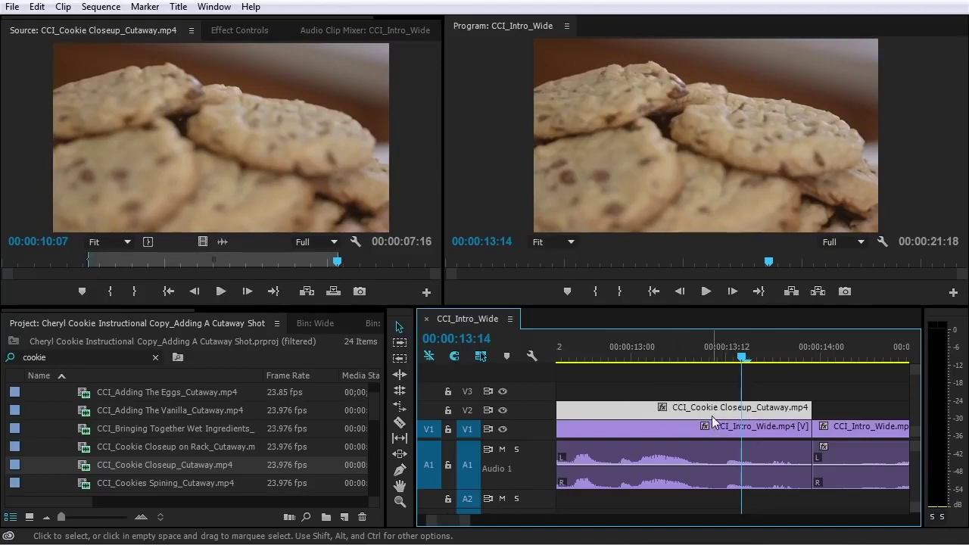
Step: Target V2, jump to the cutaway's first frame, and extend its start earlier
click(468, 412)
key(Up)
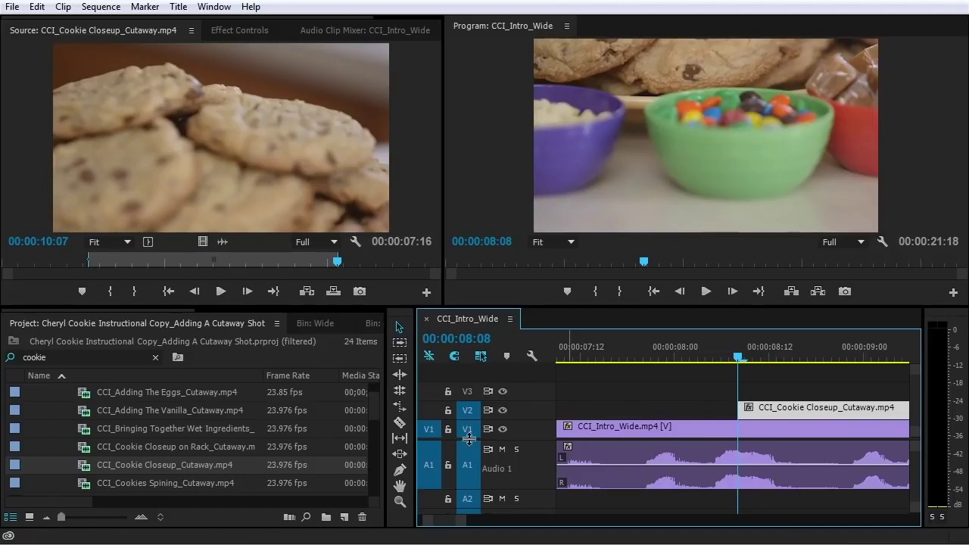
key(Home)
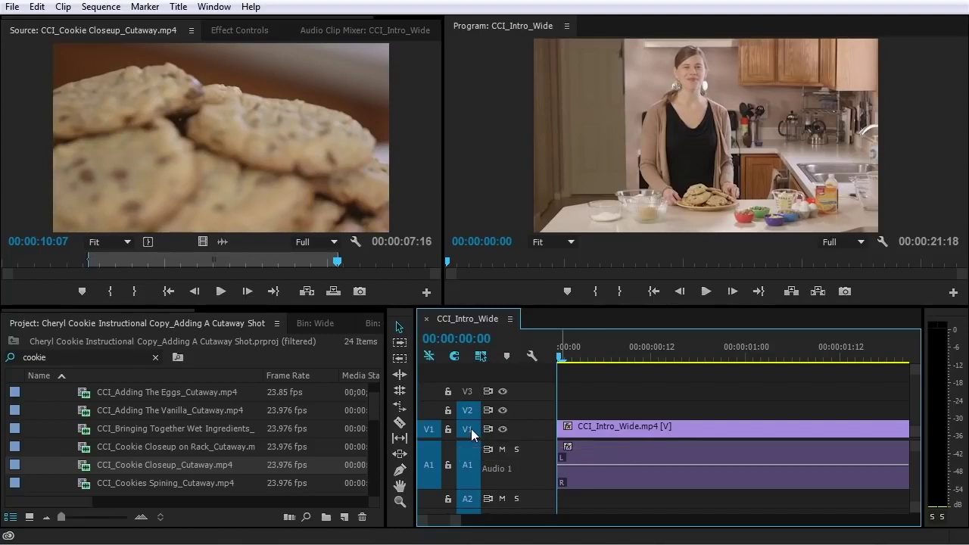
key(Down)
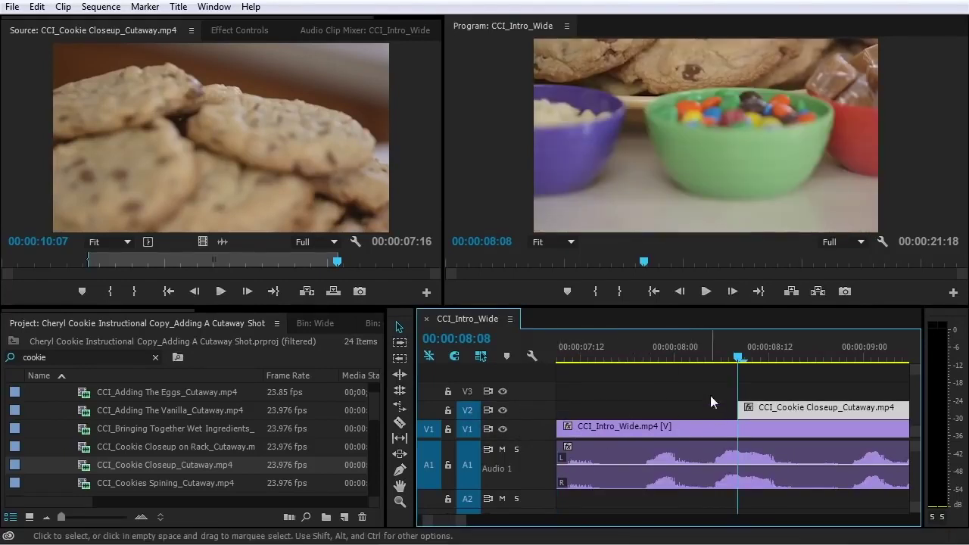
drag(604, 353, 619, 353)
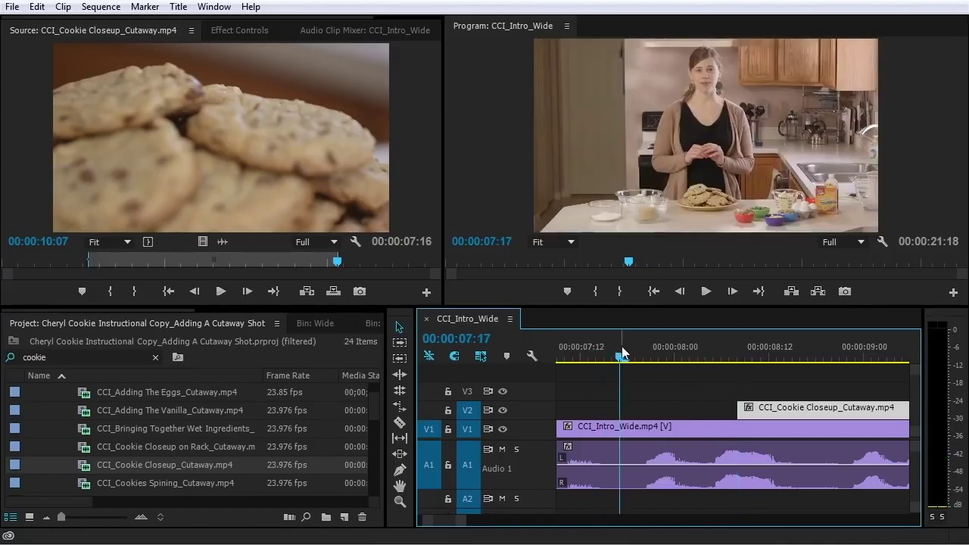
drag(723, 409, 619, 409)
Step: Play through the cutaway, then trim its start nine frames later, leaving it 00:00:05:21 long
drag(623, 364, 573, 365)
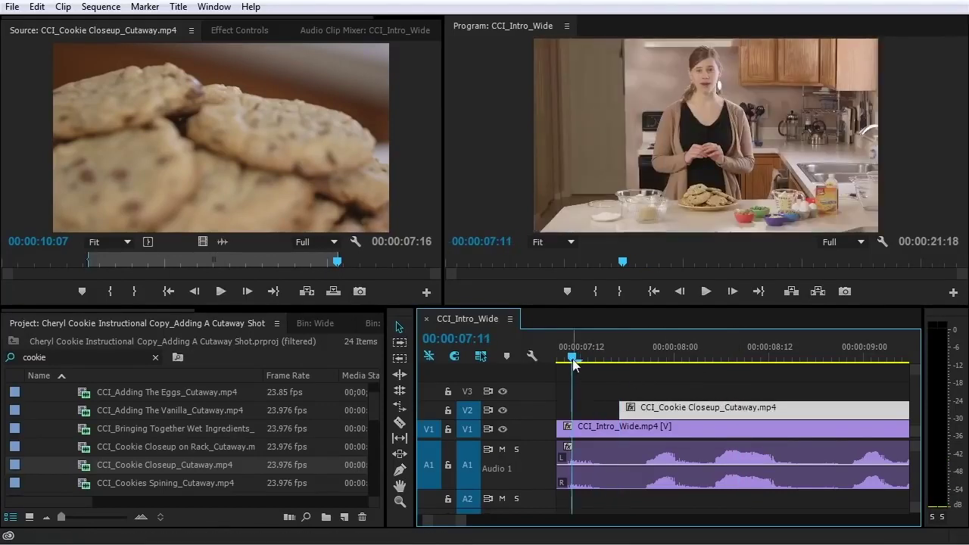
key(space)
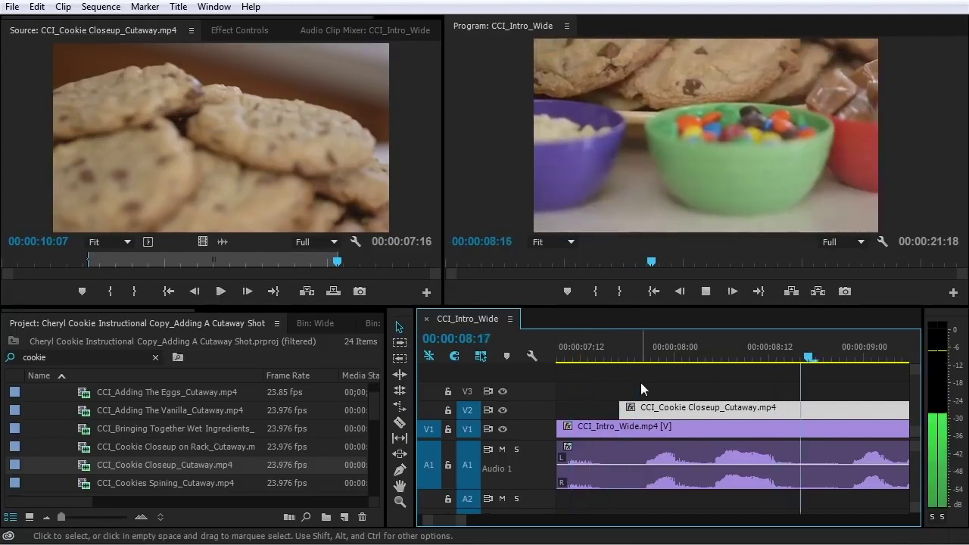
key(minus)
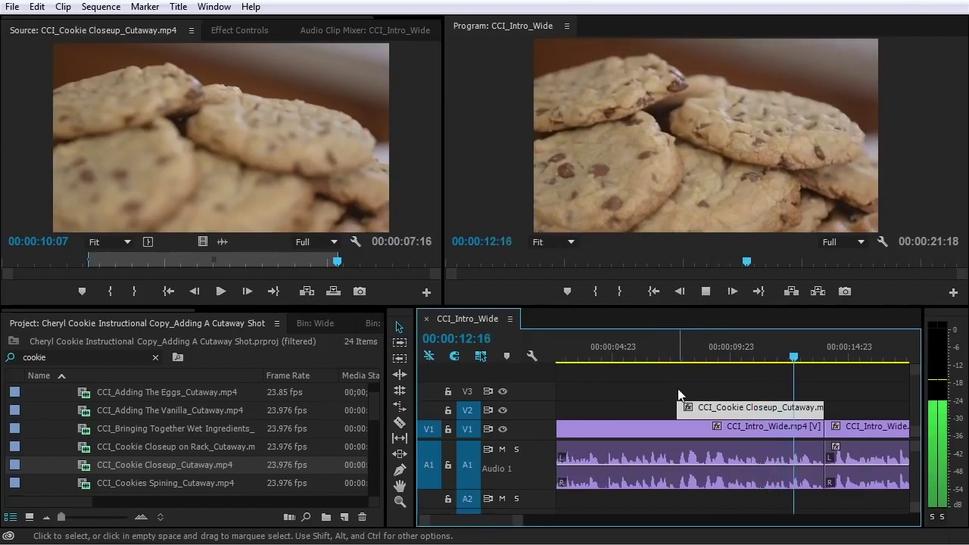
key(space)
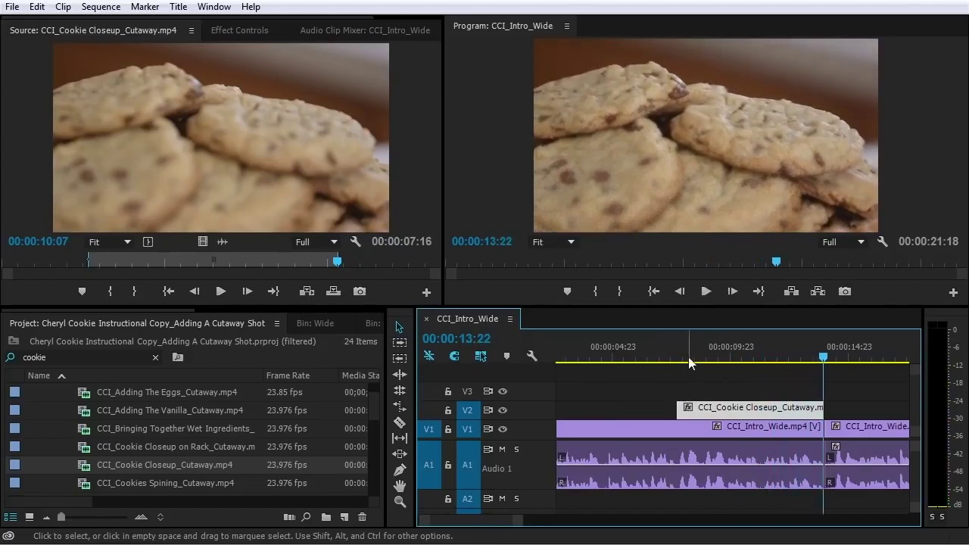
click(680, 351)
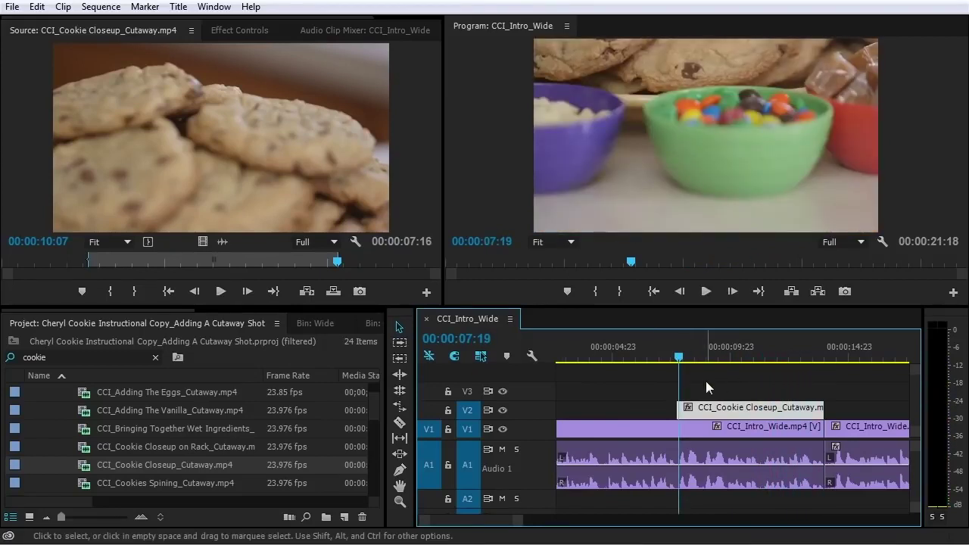
key(equal)
key(equal)
key(equal)
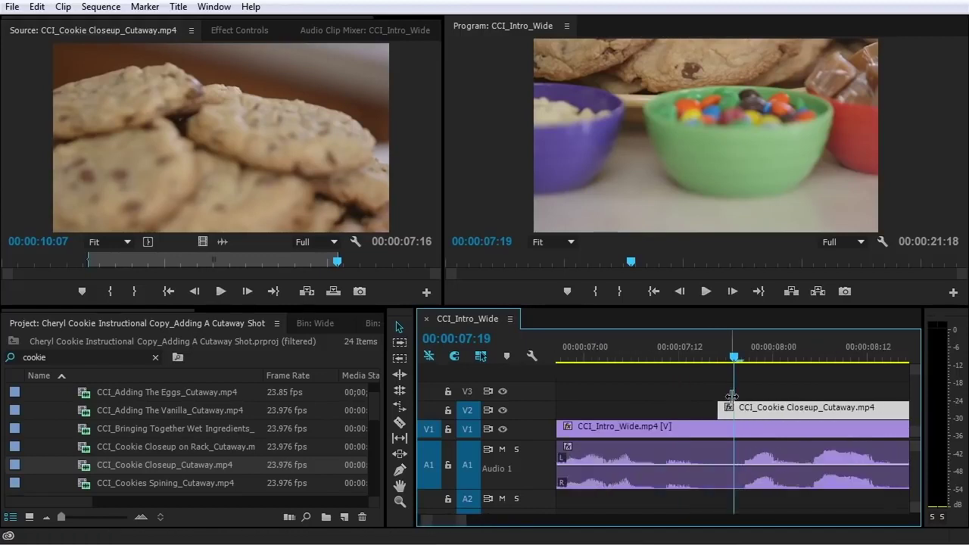
drag(722, 412, 799, 413)
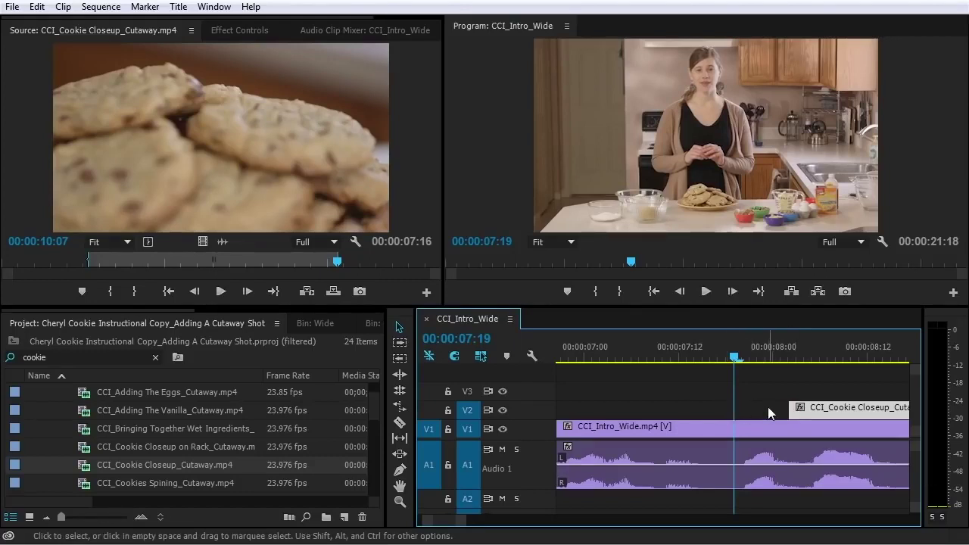
Step: Rate-stretch the cutaway's start back to the playhead so it plays at 94%, then play it back
click(401, 408)
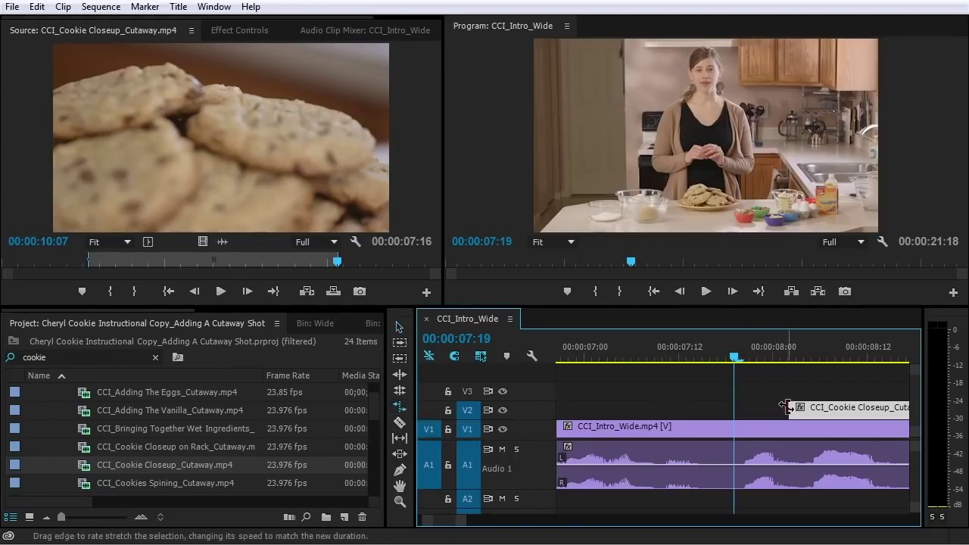
drag(788, 408, 721, 410)
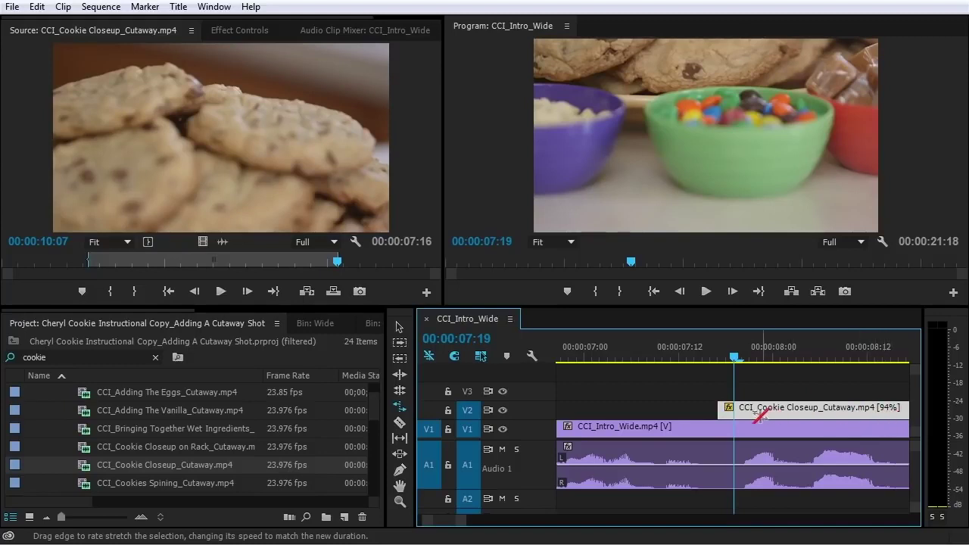
click(719, 409)
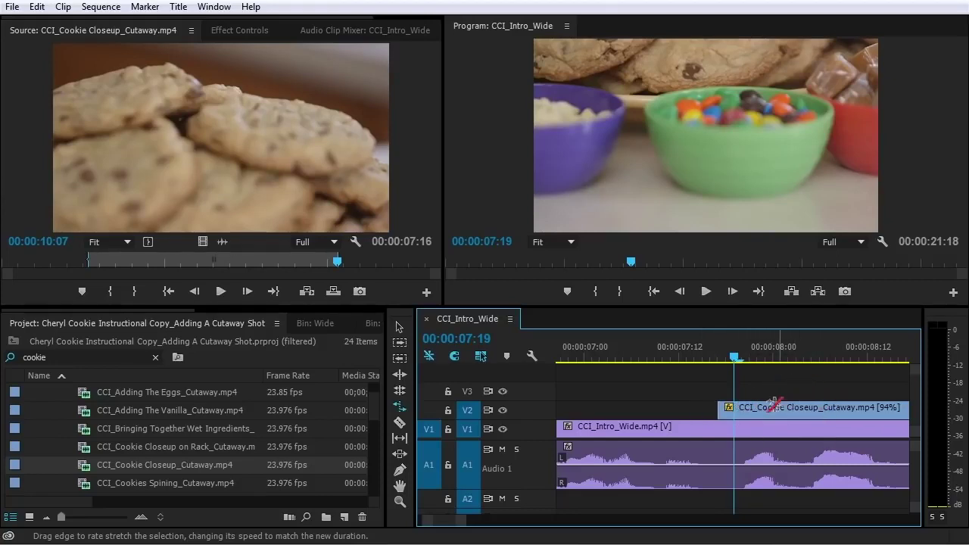
drag(738, 356, 725, 356)
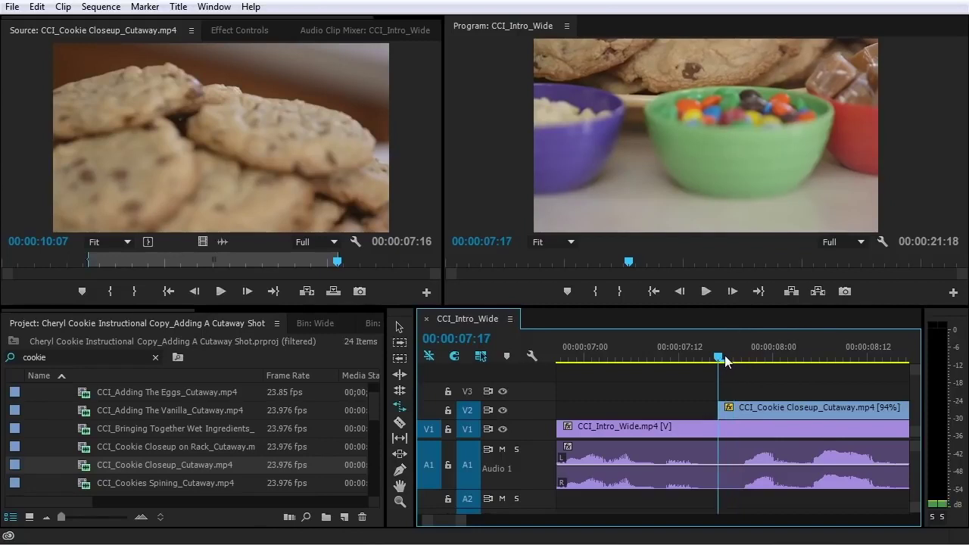
drag(724, 355, 559, 357)
key(space)
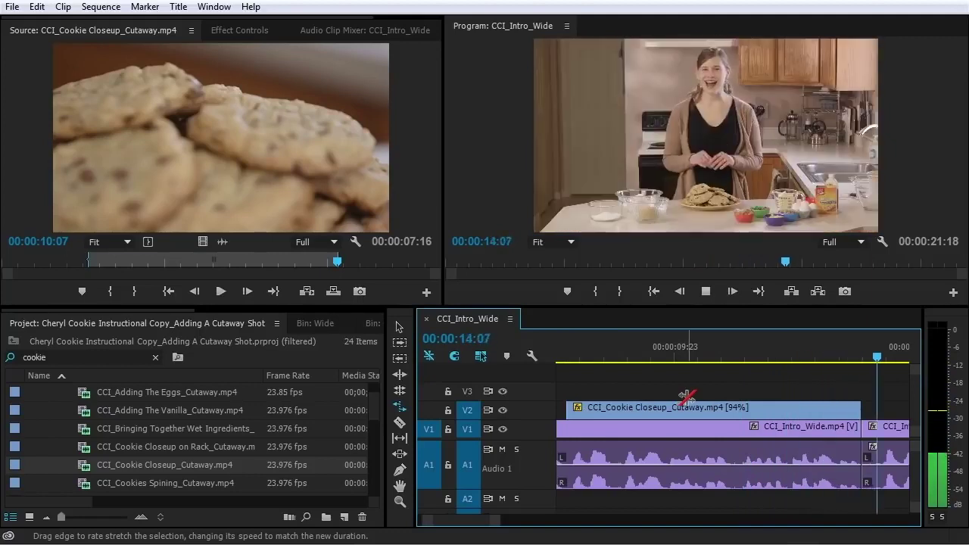
key(minus)
key(space)
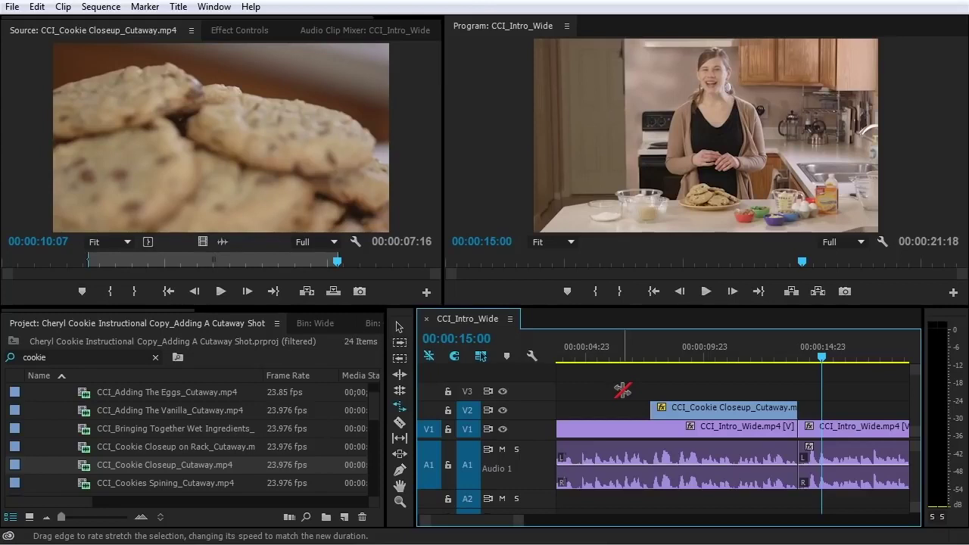
Step: Return to the Selection tool and zoom out to show the whole 00:00:21:18 sequence
key(v)
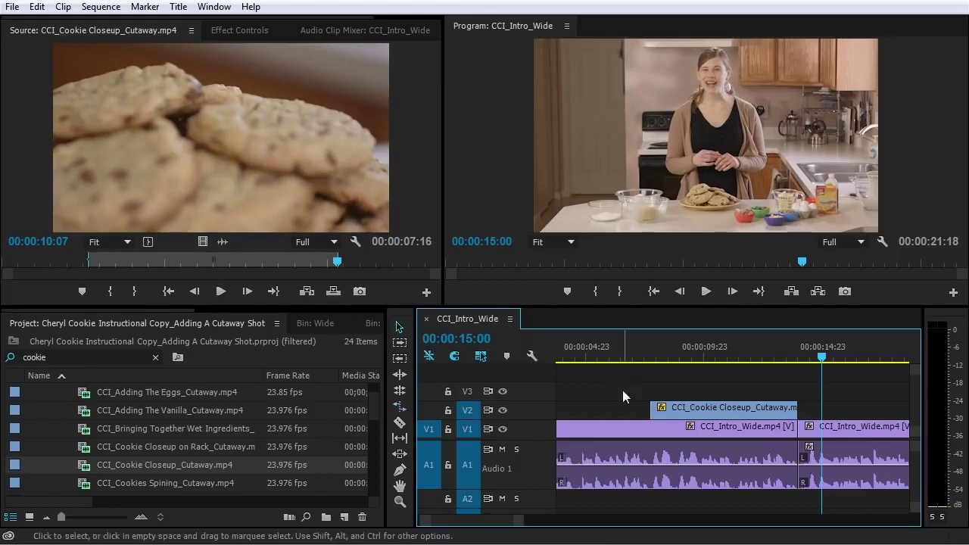
key(space)
key(minus)
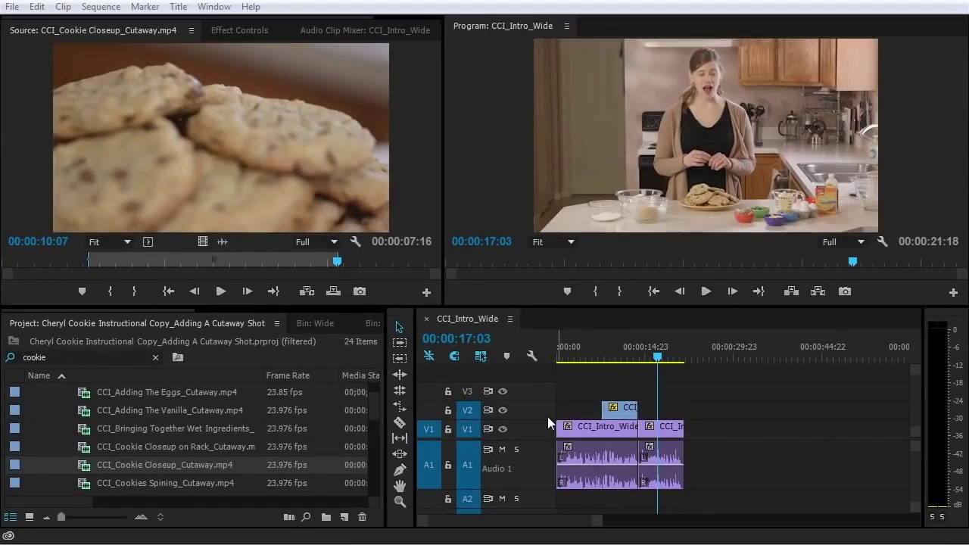
click(549, 417)
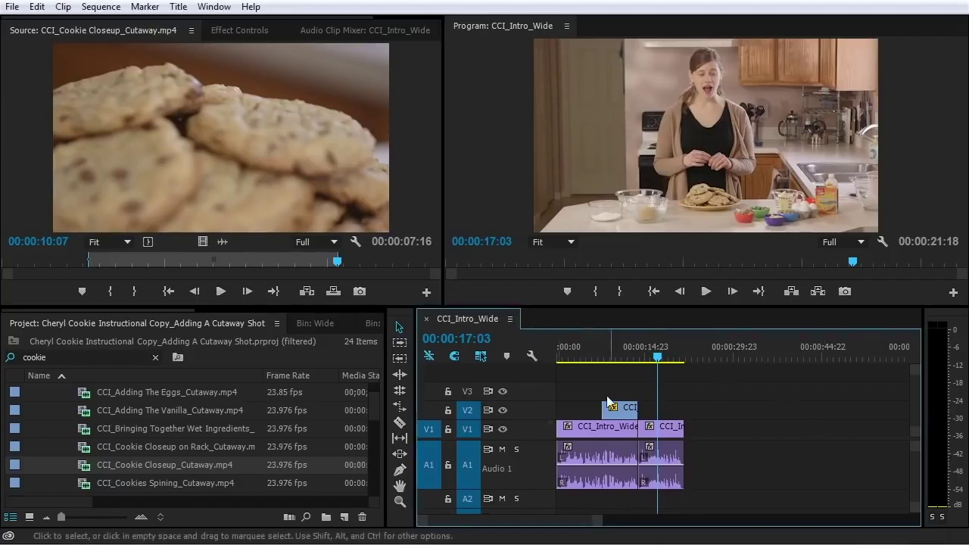
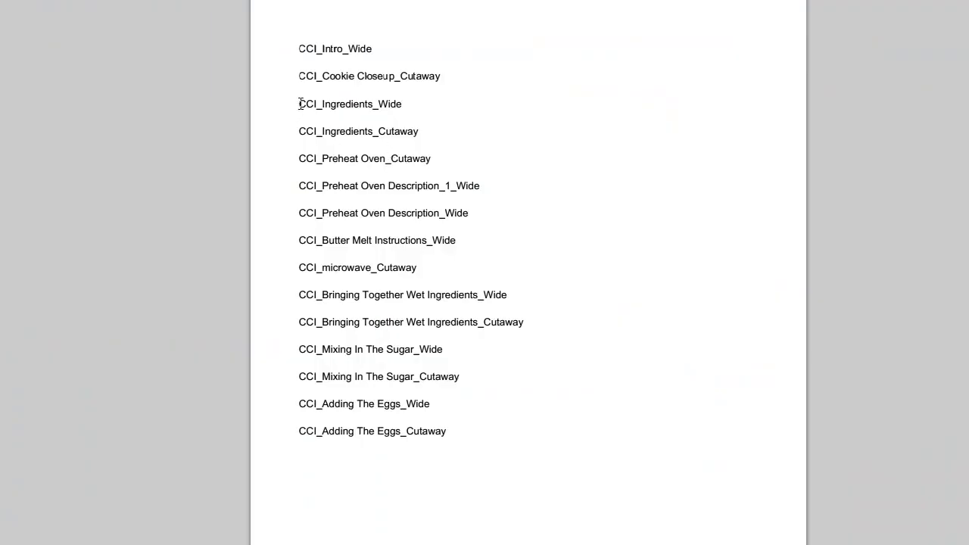
Step: Highlight the CCI_Ingredients_Wide and CCI_Ingredients_Cutaway lines in the shot list
drag(300, 104, 424, 132)
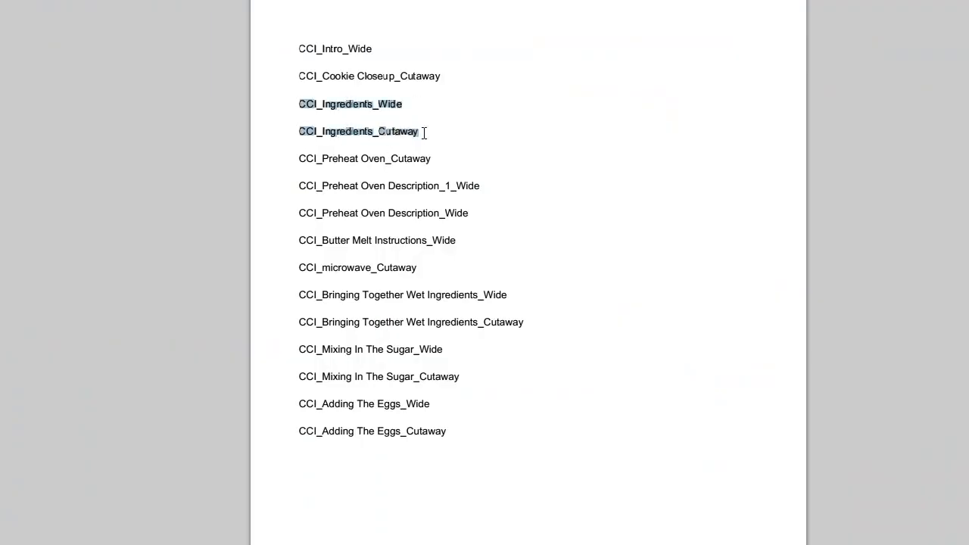
click(288, 123)
drag(295, 103, 436, 104)
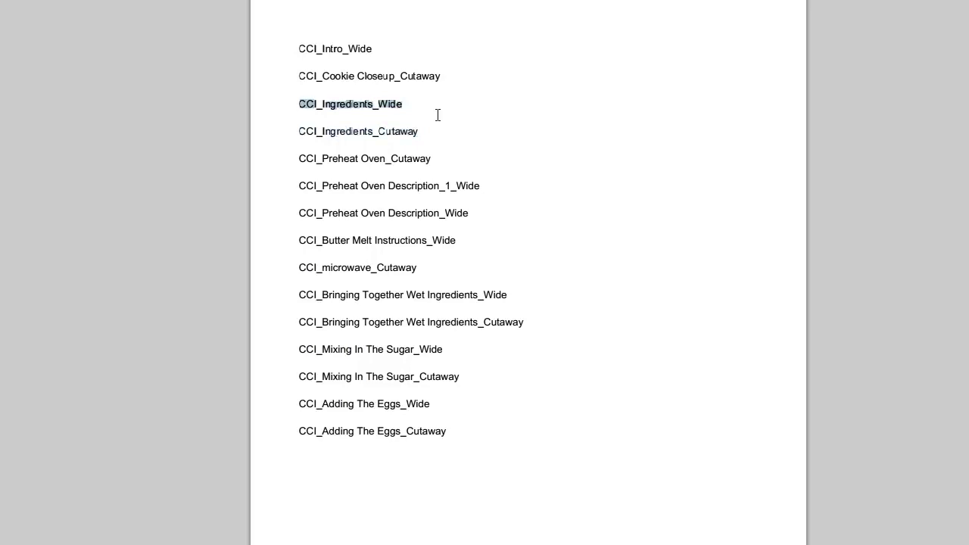
shift+click(441, 138)
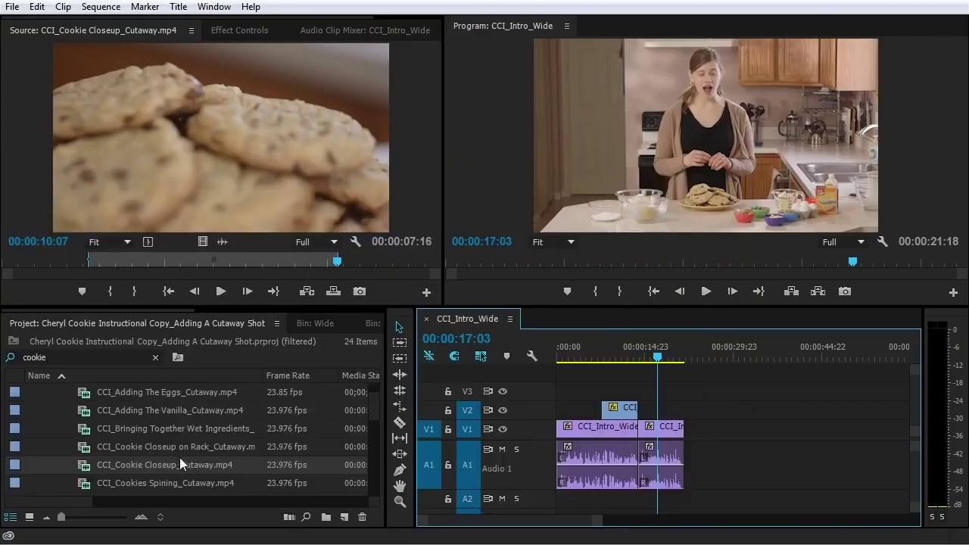
Step: Mark a 25-second range of CCI_Ingredients_Wide.mp4 and place it after the intro clips on V1/A1
scroll(180, 457, up, 1)
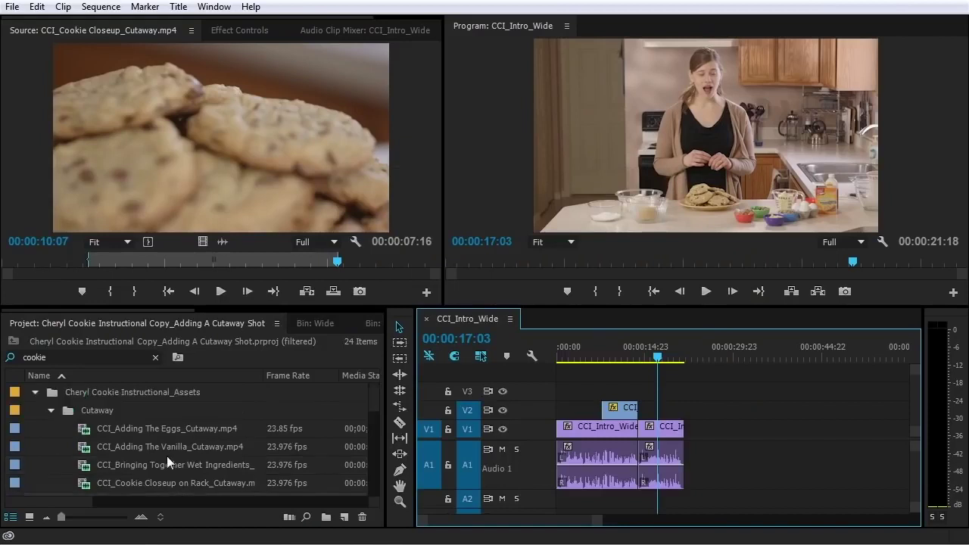
scroll(166, 456, down, 4)
scroll(161, 446, down, 1)
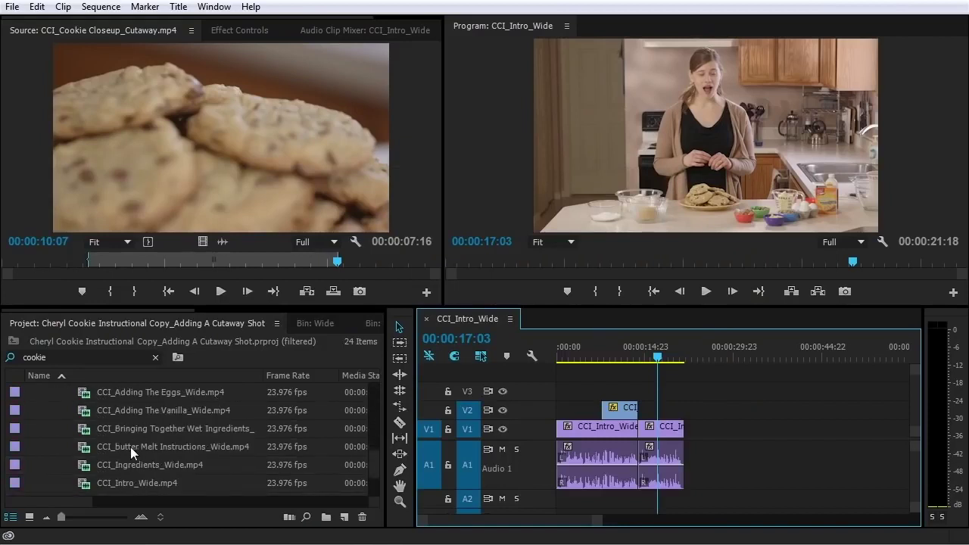
click(98, 463)
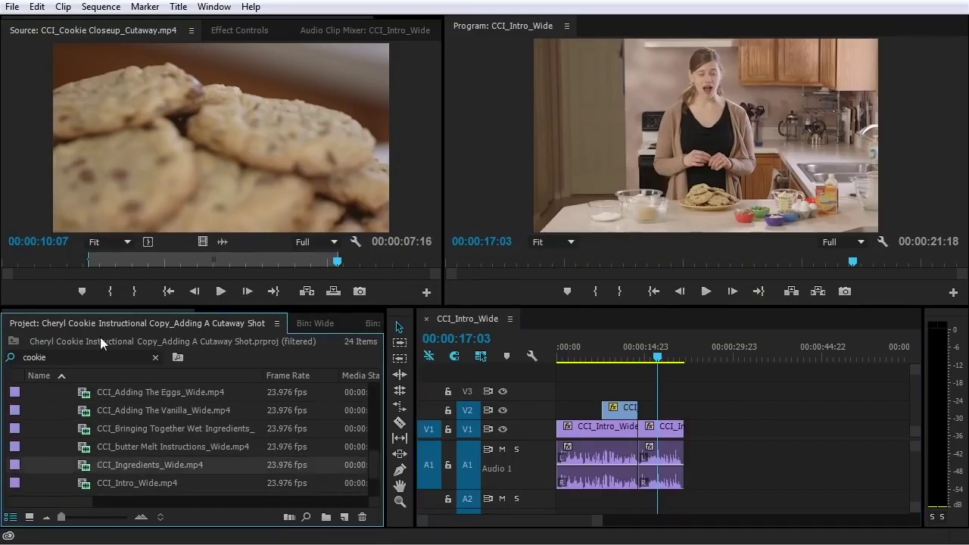
drag(99, 337, 59, 241)
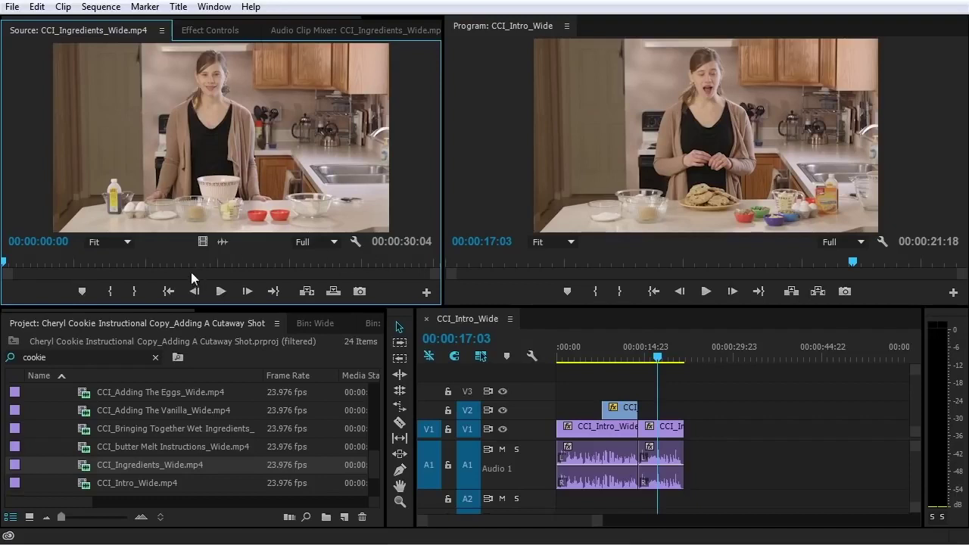
key(space)
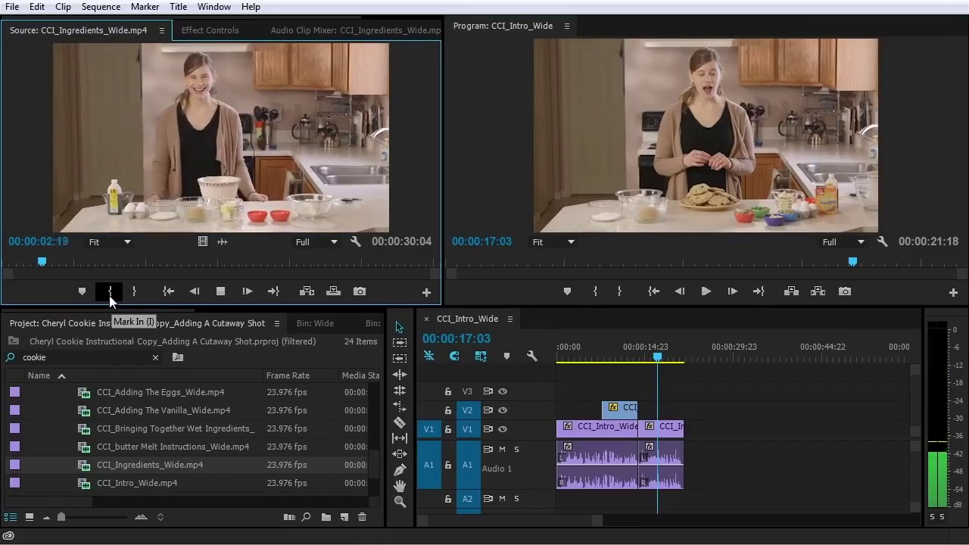
click(109, 294)
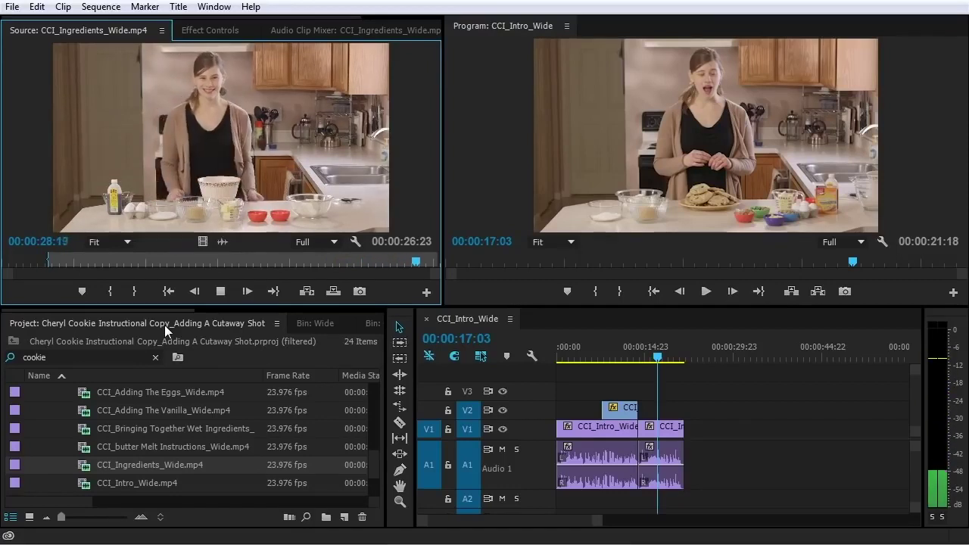
click(133, 295)
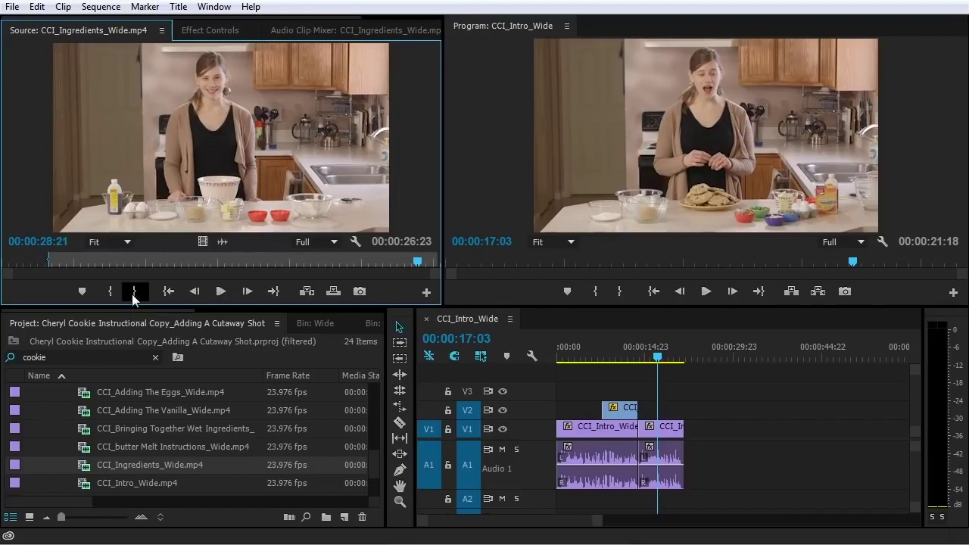
drag(201, 164, 691, 471)
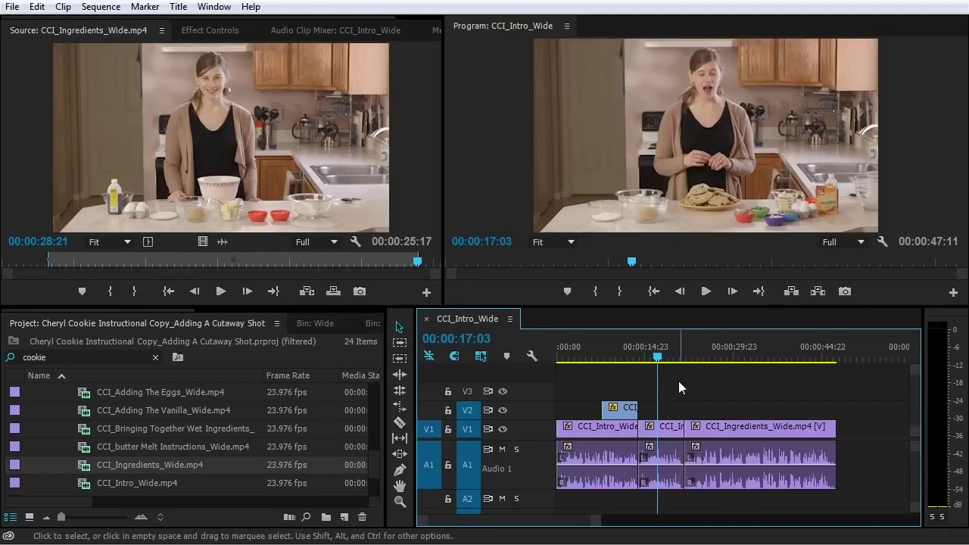
click(679, 356)
key(space)
key(equal)
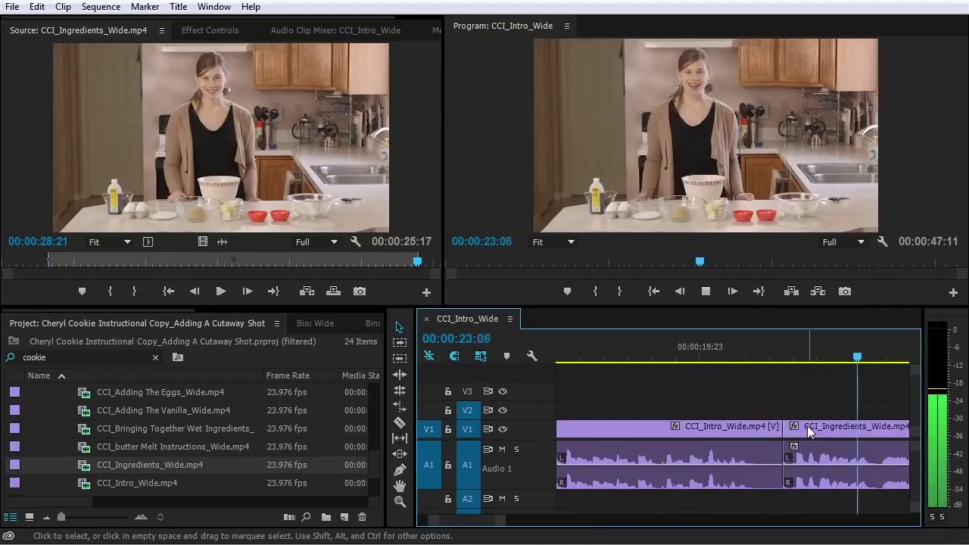
key(space)
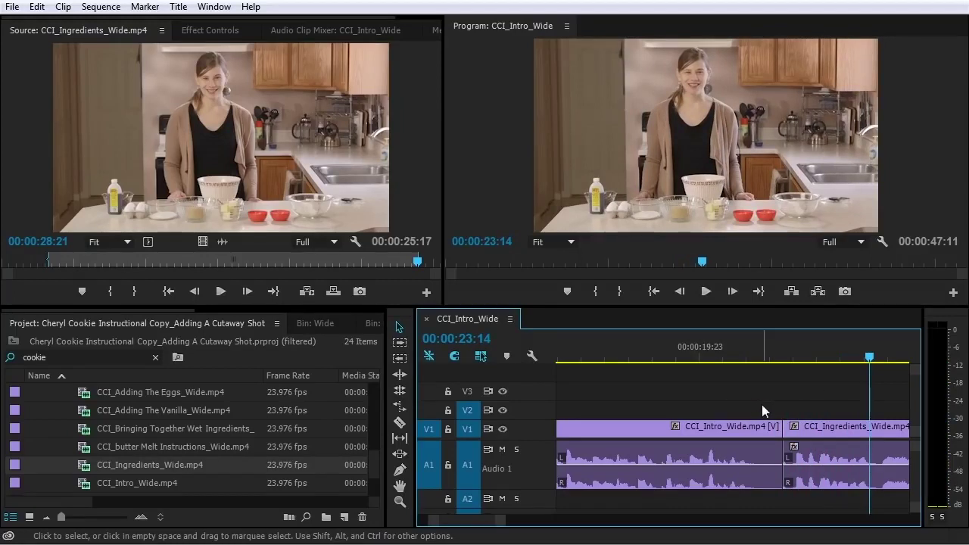
key(minus)
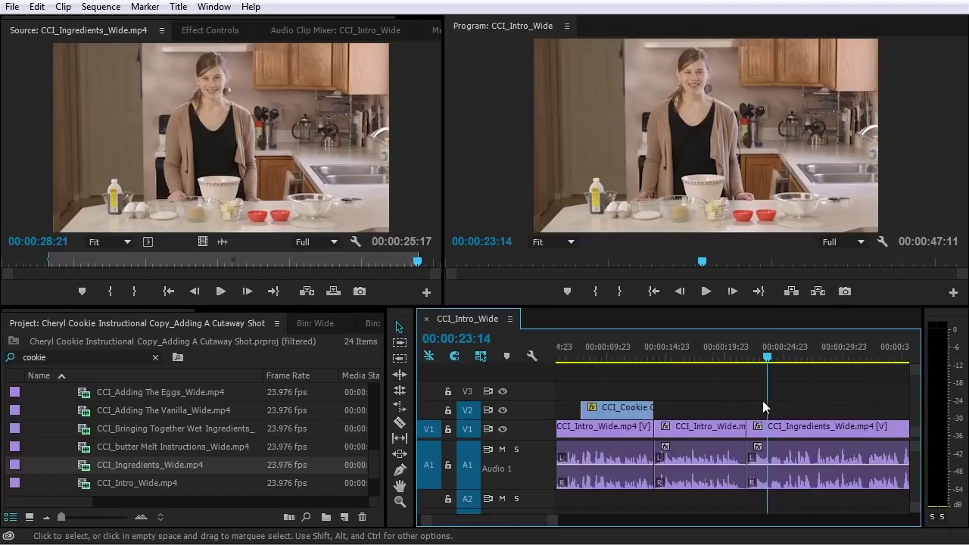
click(627, 349)
key(space)
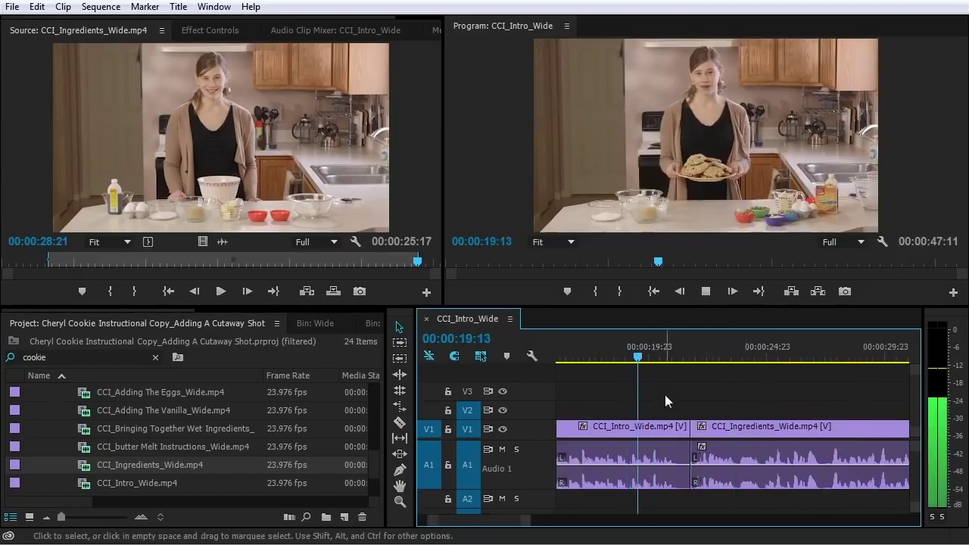
key(space)
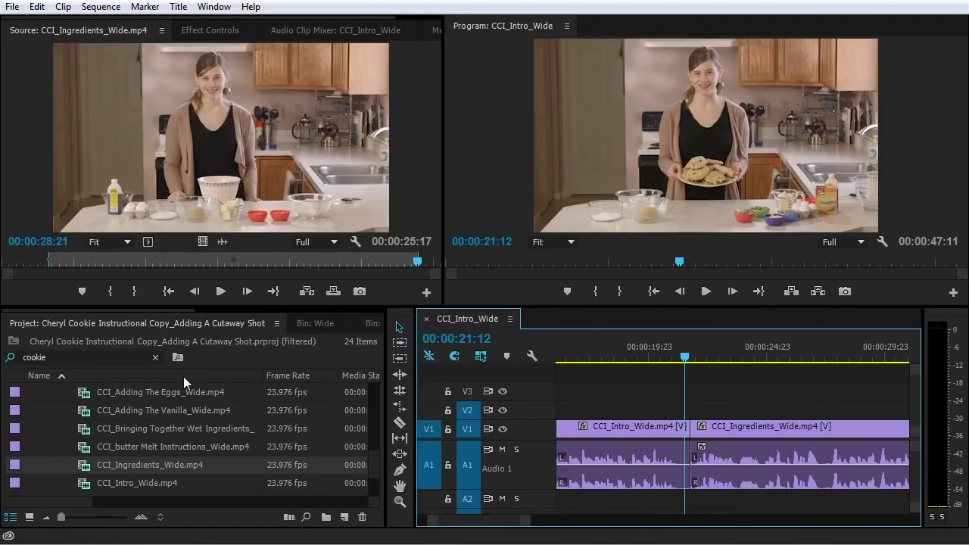
Step: Load CCI_Cookies Spining_Cutaway.mp4 in the Source Monitor and preview it, returning to 00:00:09:16
scroll(184, 447, down, 5)
scroll(184, 452, up, 2)
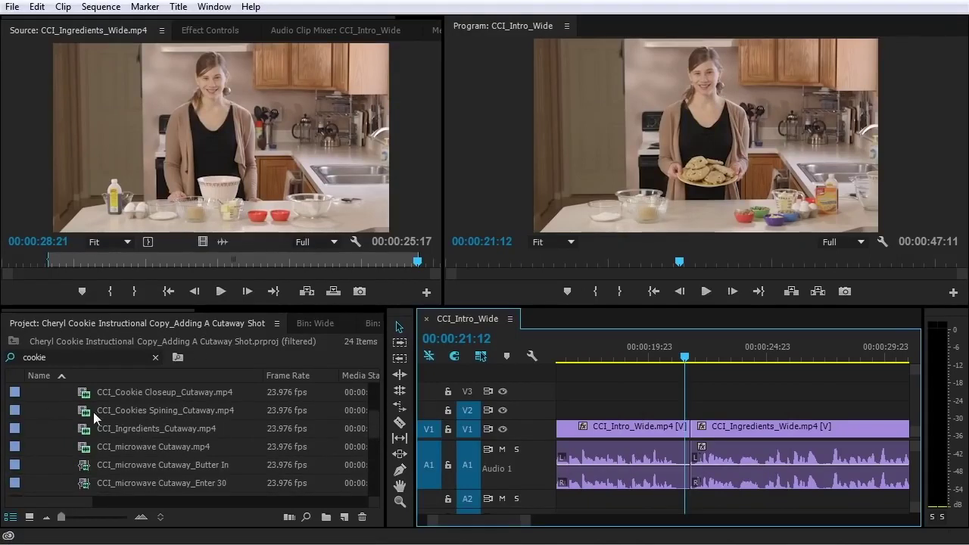
mouse_move(169, 415)
double_click(90, 409)
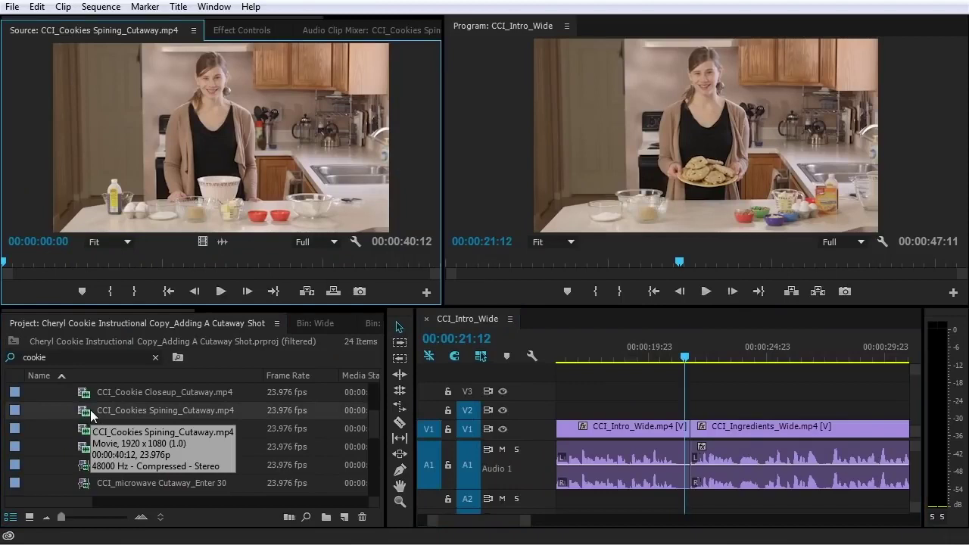
drag(36, 258, 91, 262)
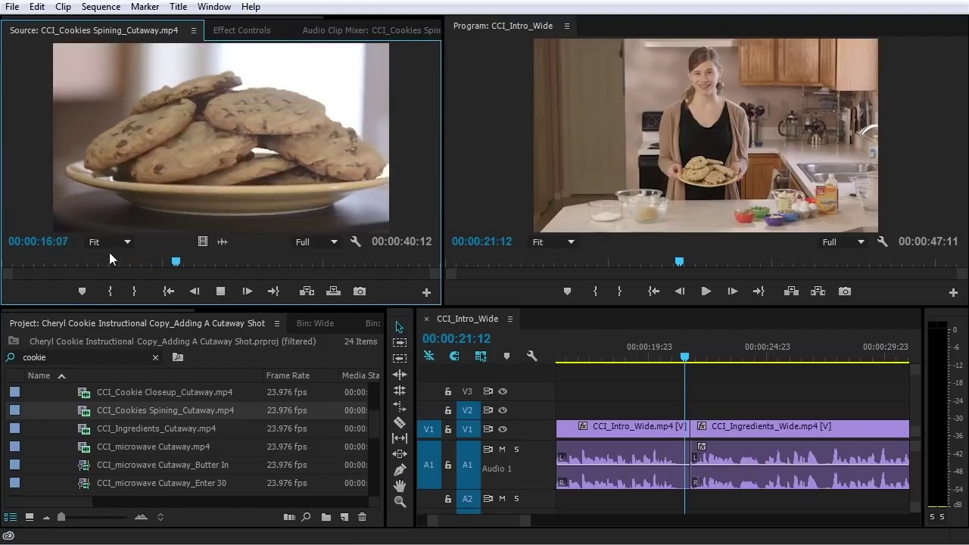
key(space)
drag(149, 259, 94, 258)
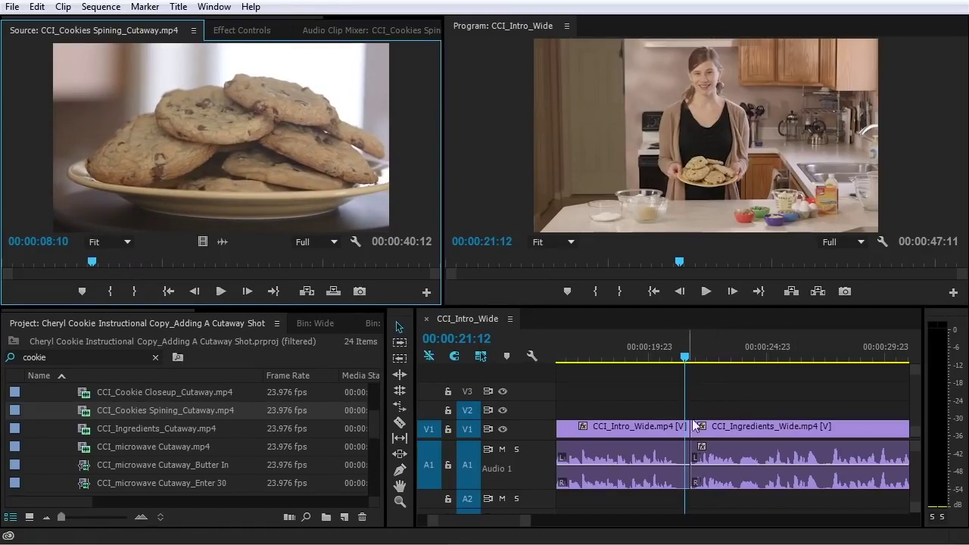
Step: Mark an 8-second range of the cookies cutaway and drop it onto track V2
mouse_move(93, 261)
mouse_down()
mouse_move(75, 260)
mouse_move(106, 261)
mouse_up()
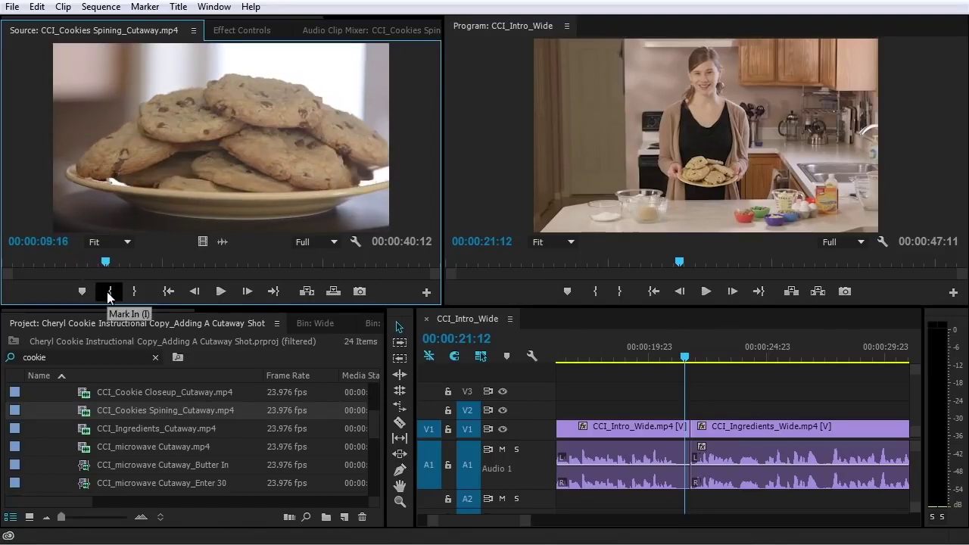
click(108, 292)
drag(106, 262, 192, 262)
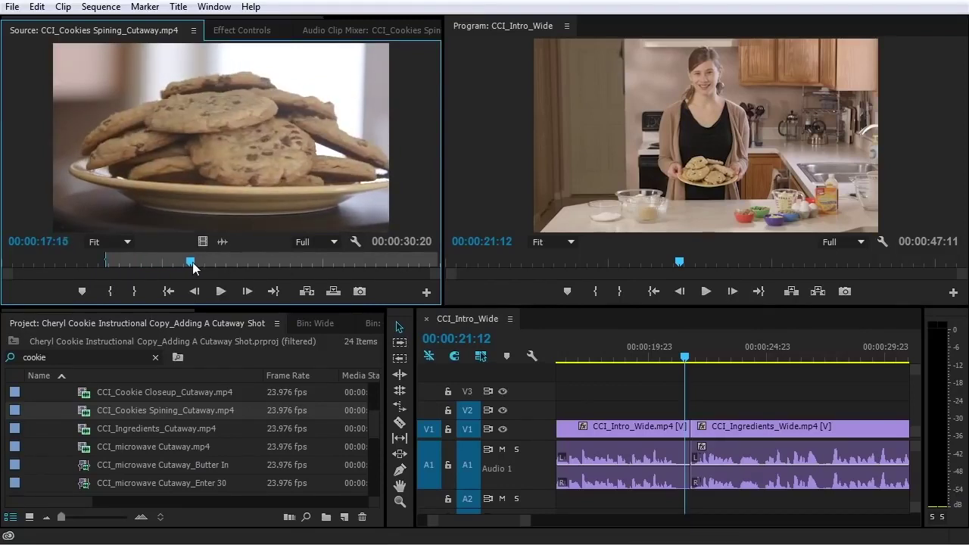
click(150, 284)
drag(256, 273, 615, 421)
click(574, 357)
Step: Preview the cutaway edit and slide the cookies cutaway to start near 00:00:18:15
key(minus)
key(minus)
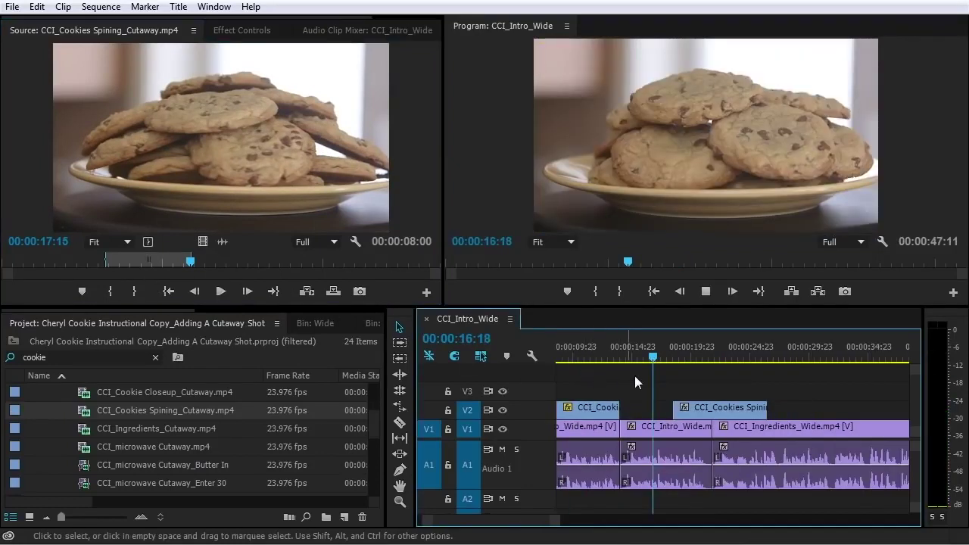
key(space)
key(equal)
key(equal)
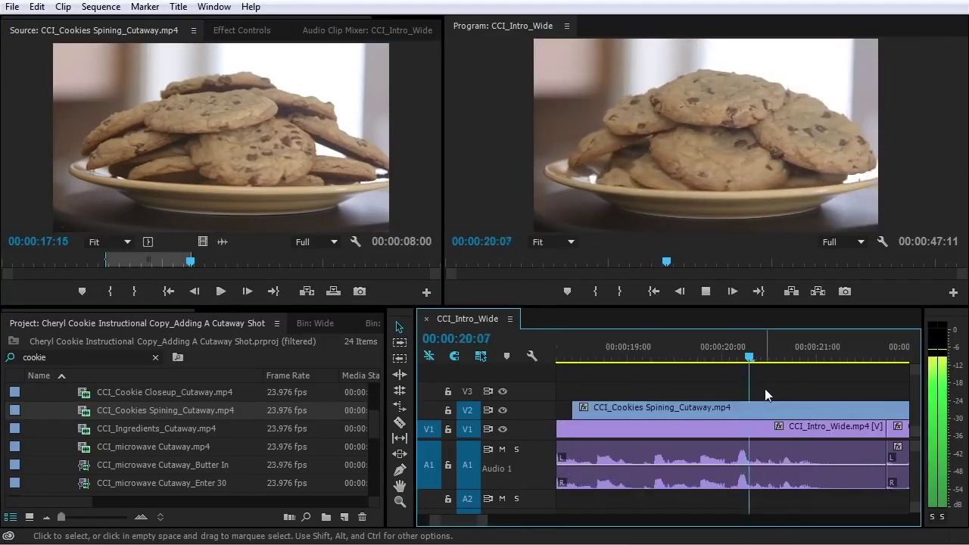
key(space)
drag(652, 345, 664, 355)
drag(671, 413, 680, 413)
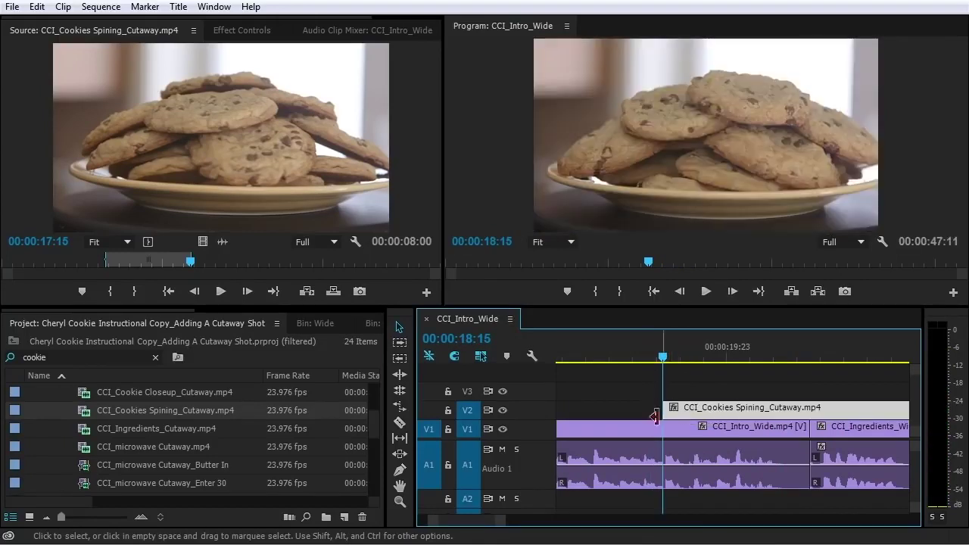
Step: Split the cookies cutaway at 00:00:21:18 and delete the trailing piece
key(space)
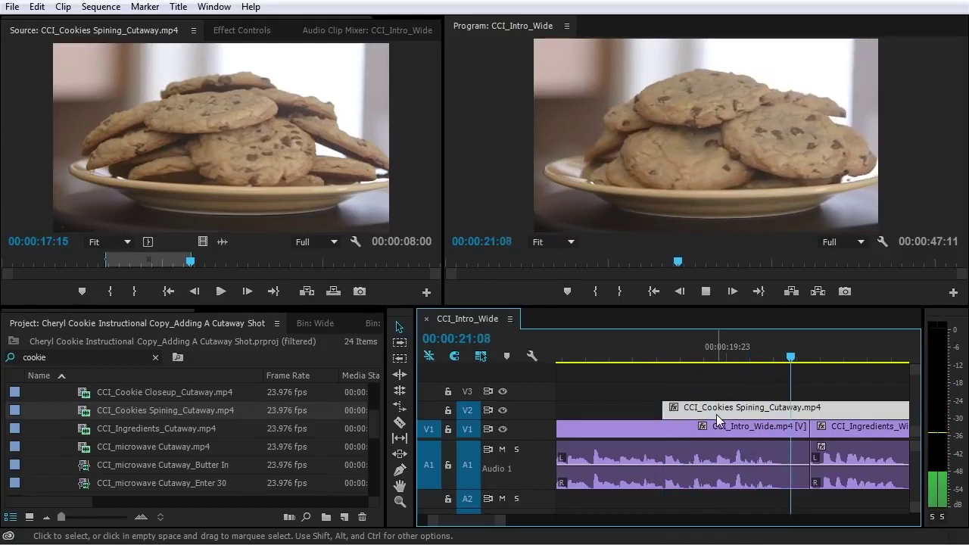
key(space)
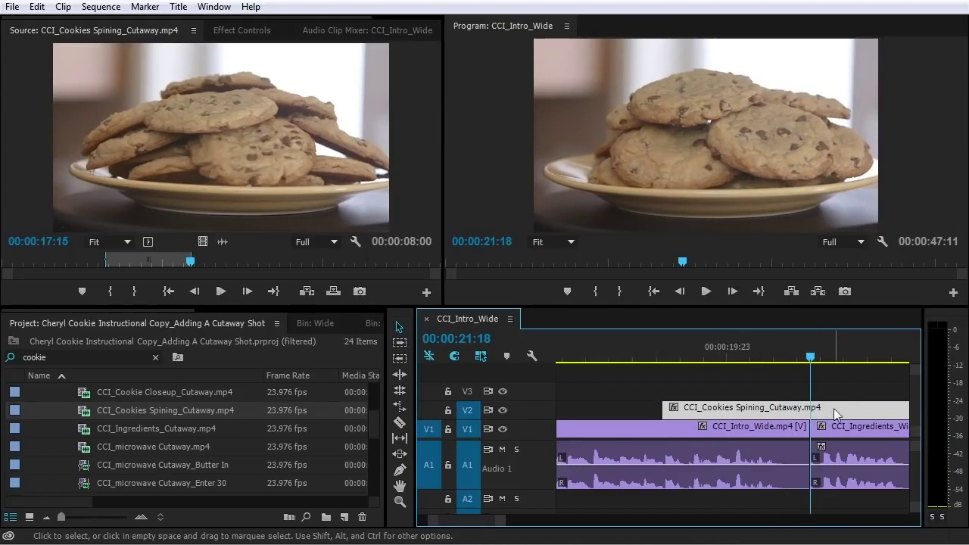
key(ctrl+k)
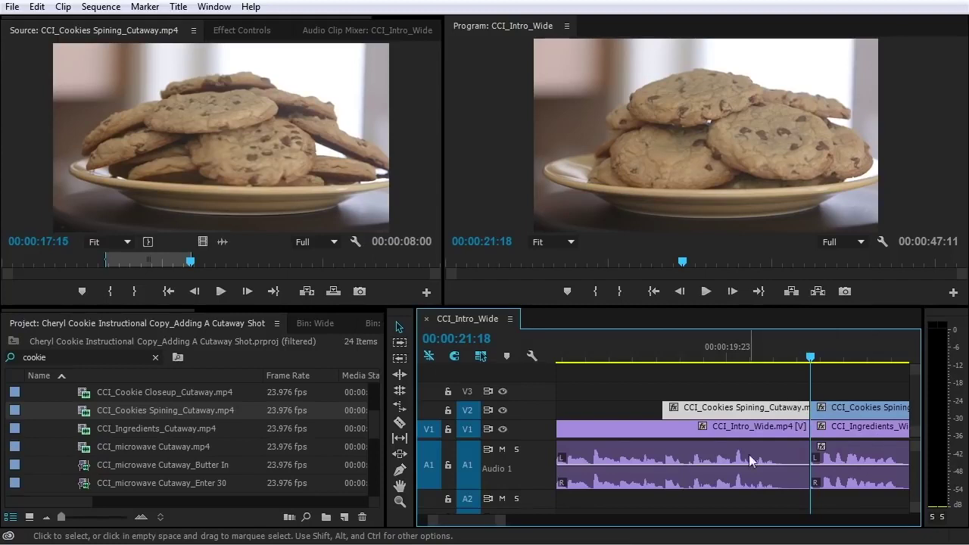
click(836, 409)
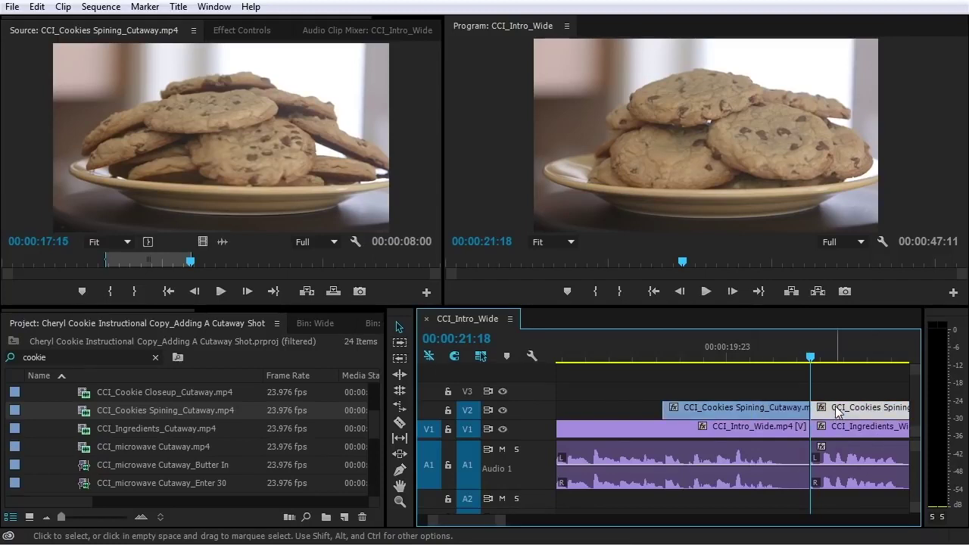
key(Delete)
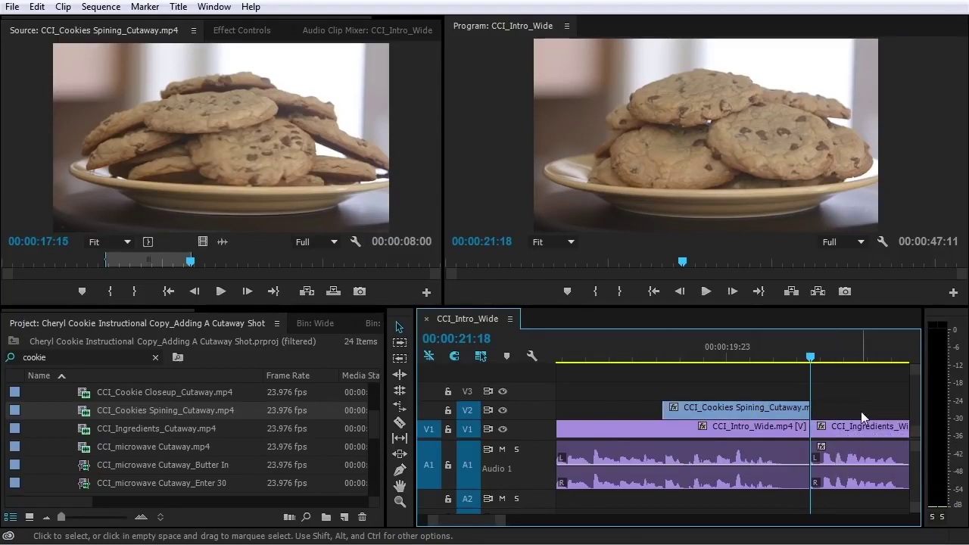
Step: Replay the shortened cookies cutaway over the intro-to-ingredients cut
drag(757, 356, 710, 362)
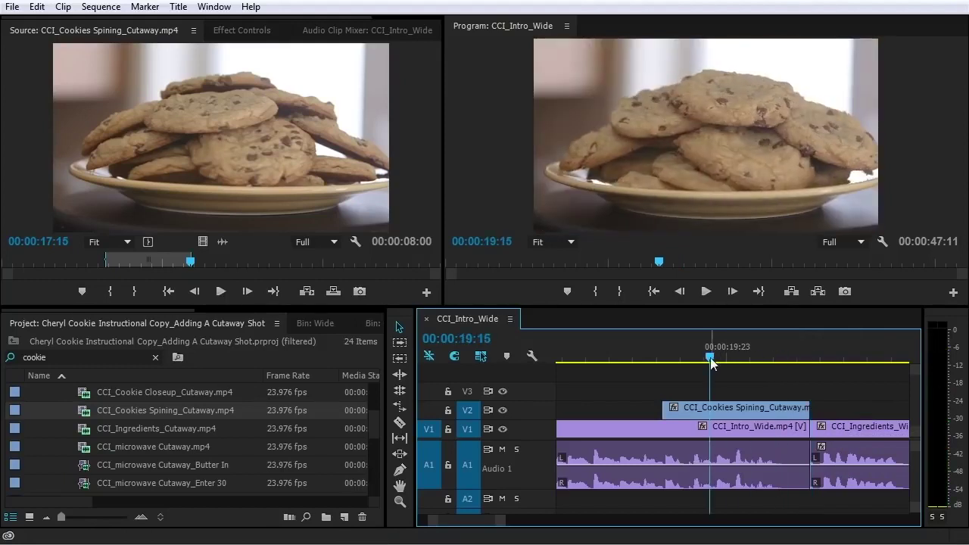
click(653, 348)
key(space)
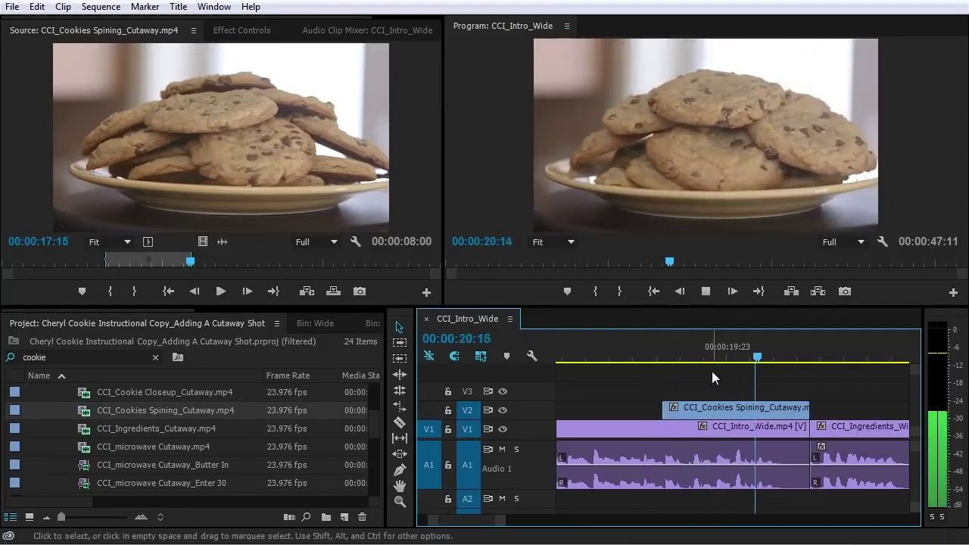
key(minus)
key(minus)
key(space)
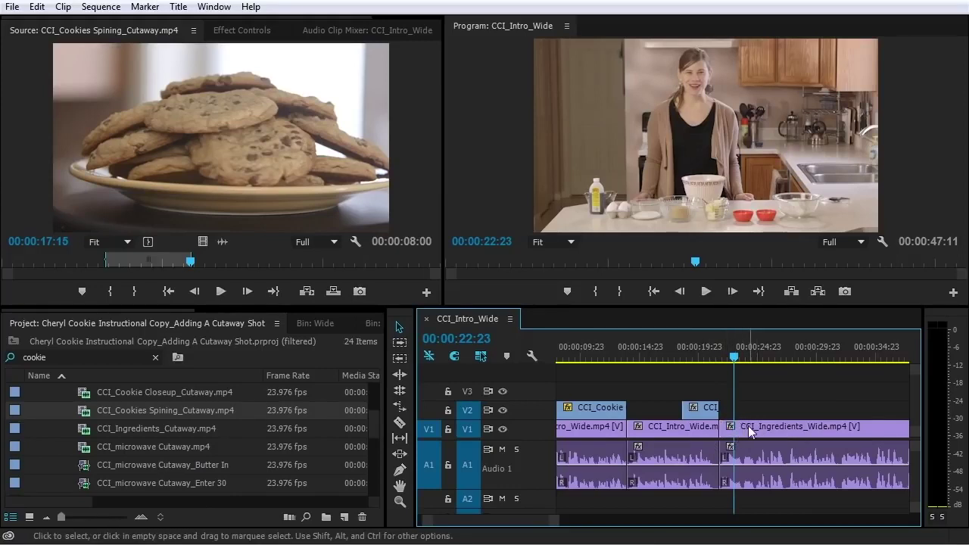
Step: Push CCI_Ingredients_Wide later and extend the cookies cutaway on V2 to meet it
scroll(715, 410, up, 5)
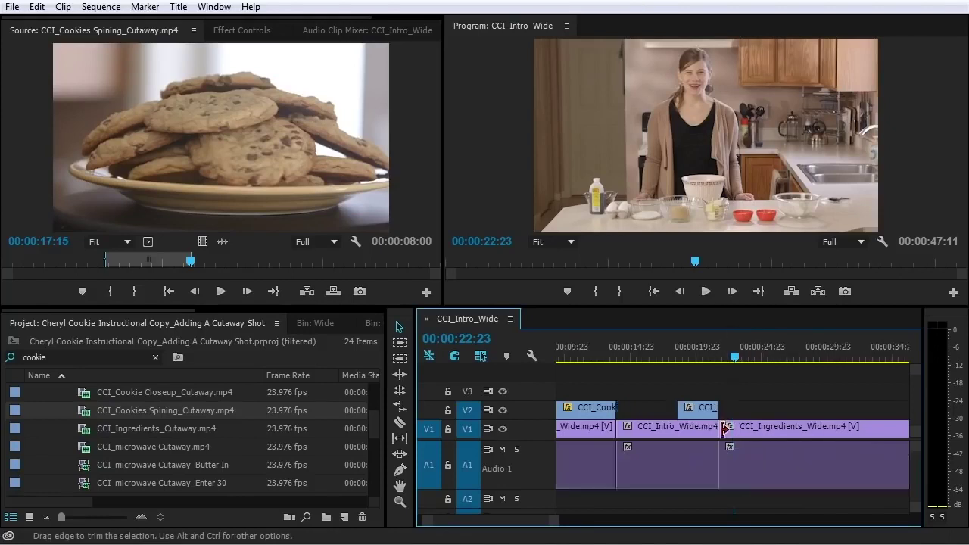
drag(714, 426, 732, 407)
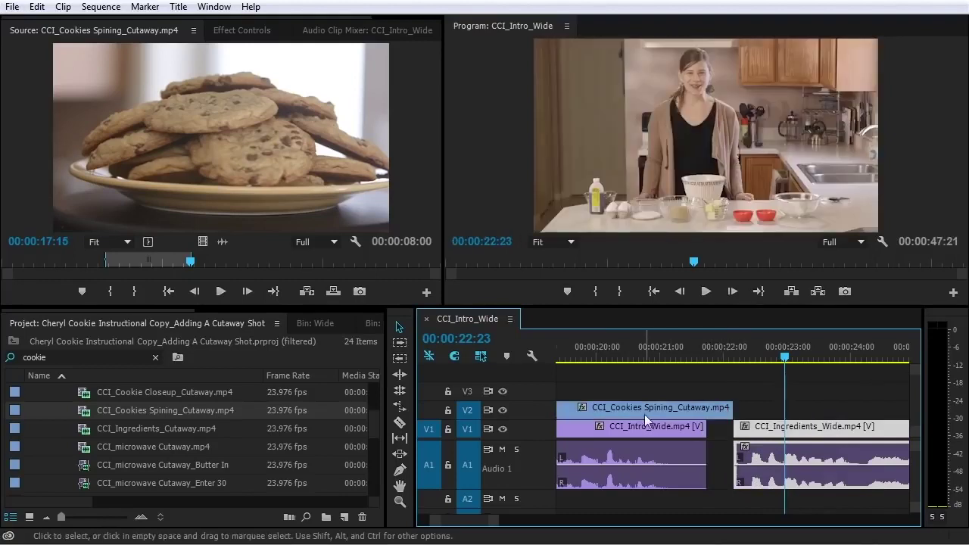
click(645, 344)
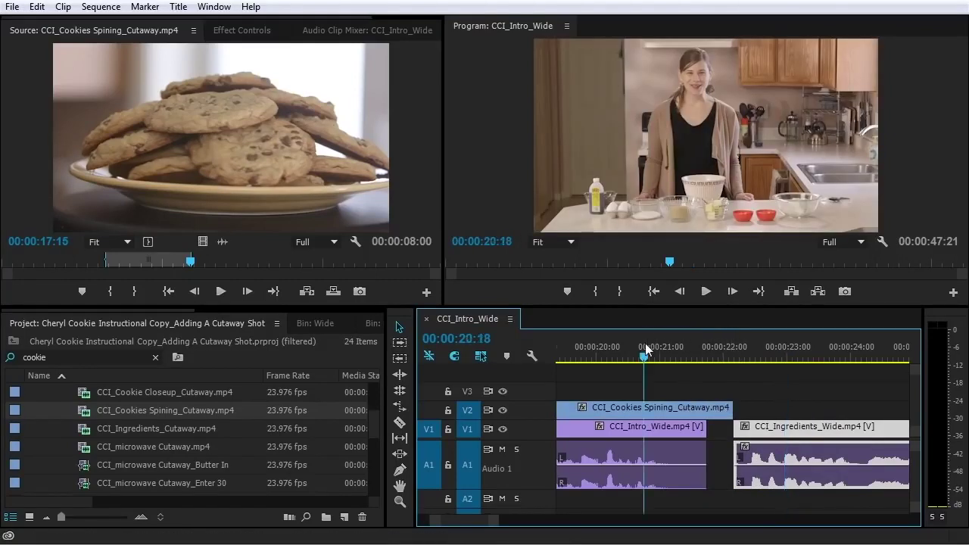
key(space)
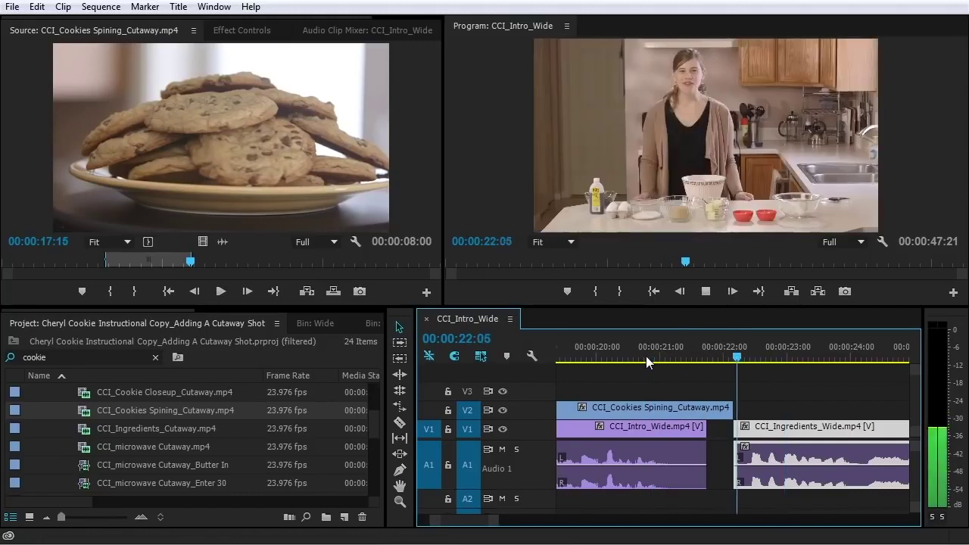
drag(756, 429, 784, 429)
drag(731, 407, 747, 409)
Step: Play back the revised cut into the kitchen shot, then zoom the timeline out
drag(705, 353, 640, 360)
key(space)
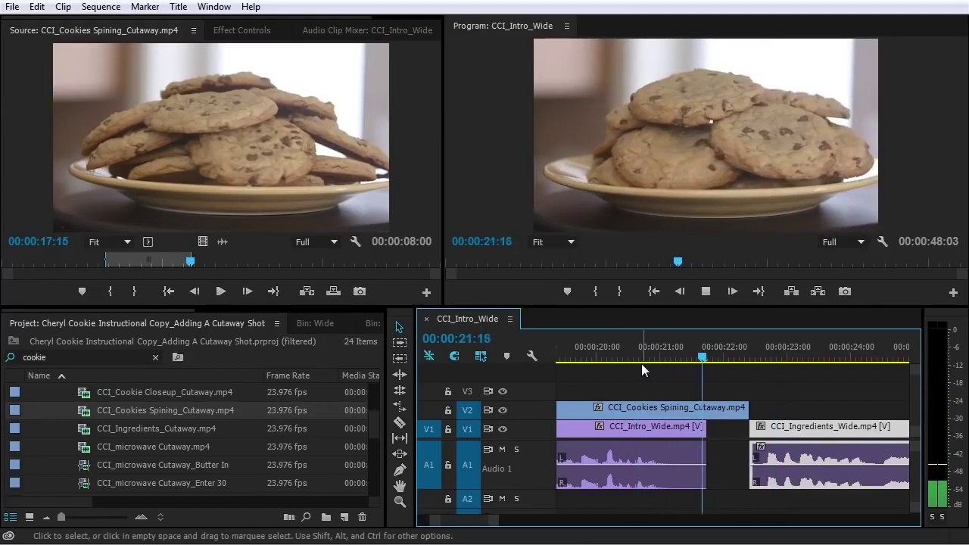
click(744, 360)
click(758, 358)
click(678, 363)
key(space)
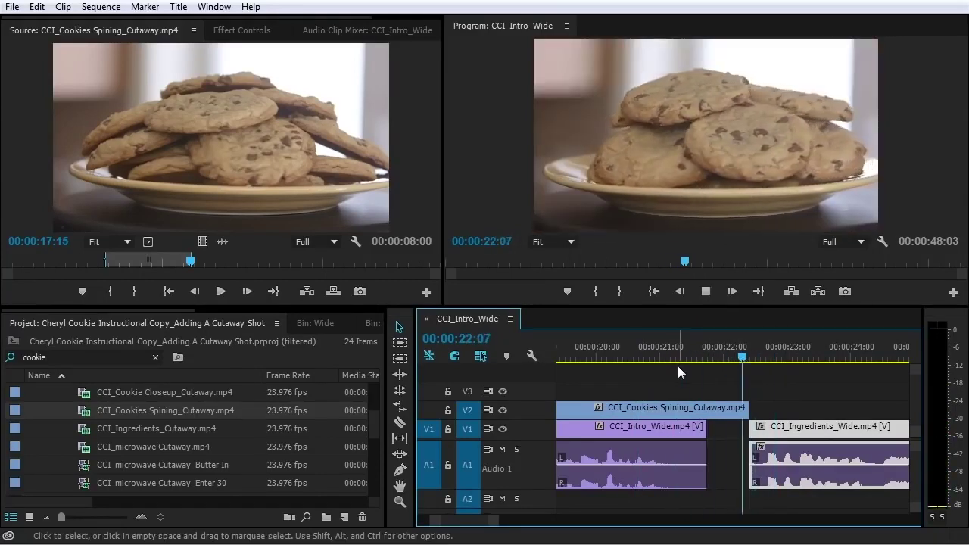
key(space)
key(minus)
key(minus)
key(minus)
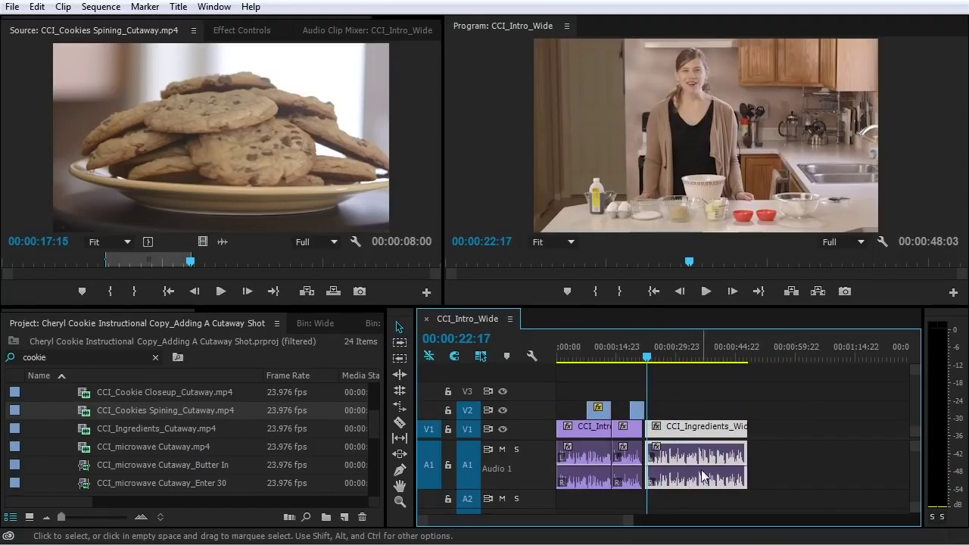
Step: Deselect the Ingredients wide clip and scroll through the Project panel list
click(688, 394)
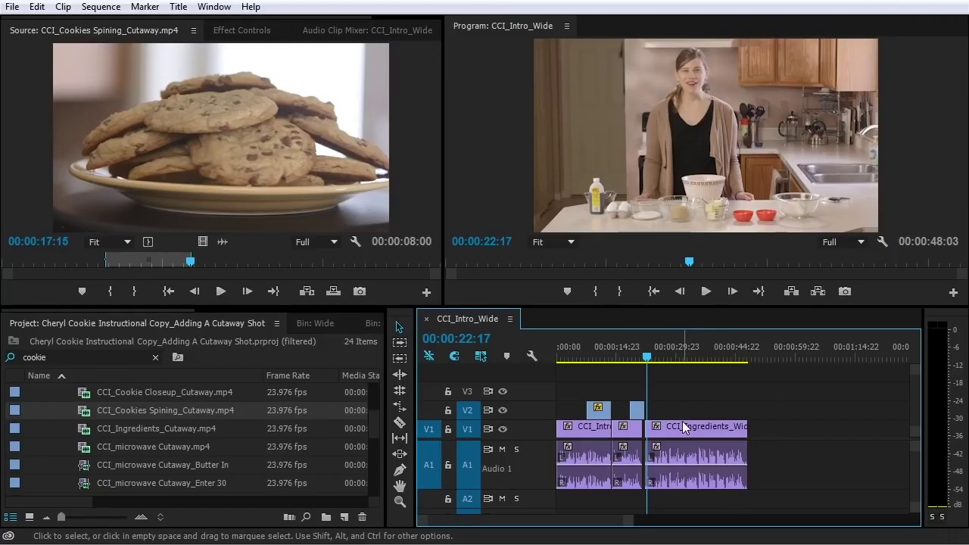
scroll(123, 439, up, 6)
scroll(123, 442, down, 5)
scroll(128, 450, up, 1)
scroll(128, 451, down, 3)
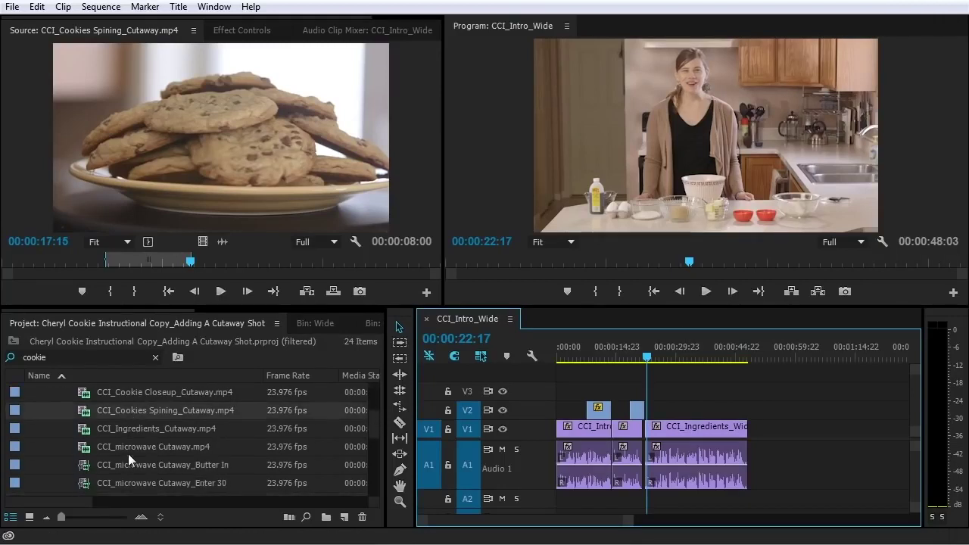
scroll(119, 458, up, 5)
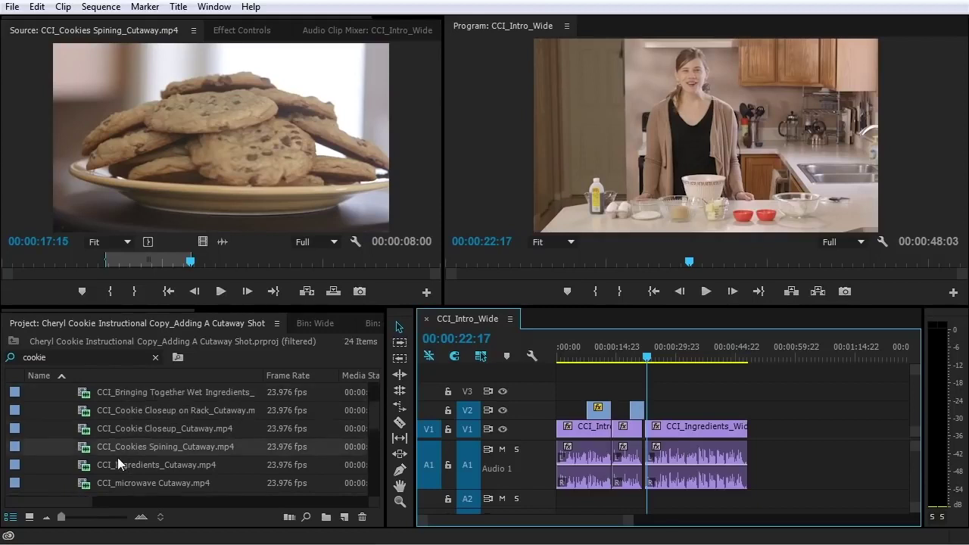
scroll(117, 457, up, 1)
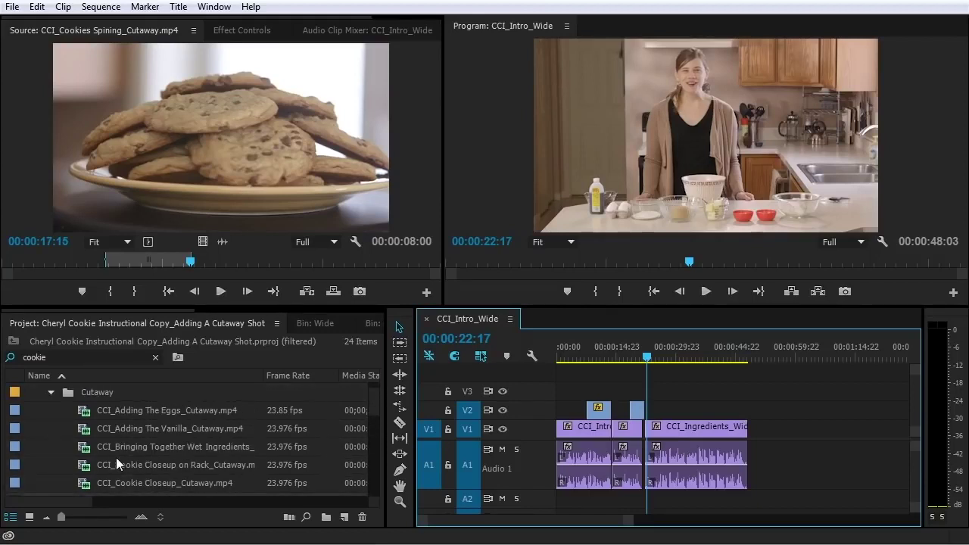
scroll(116, 457, down, 8)
drag(53, 358, 3, 368)
Step: Clear the 'cookie' search filter and return to the search field
click(153, 359)
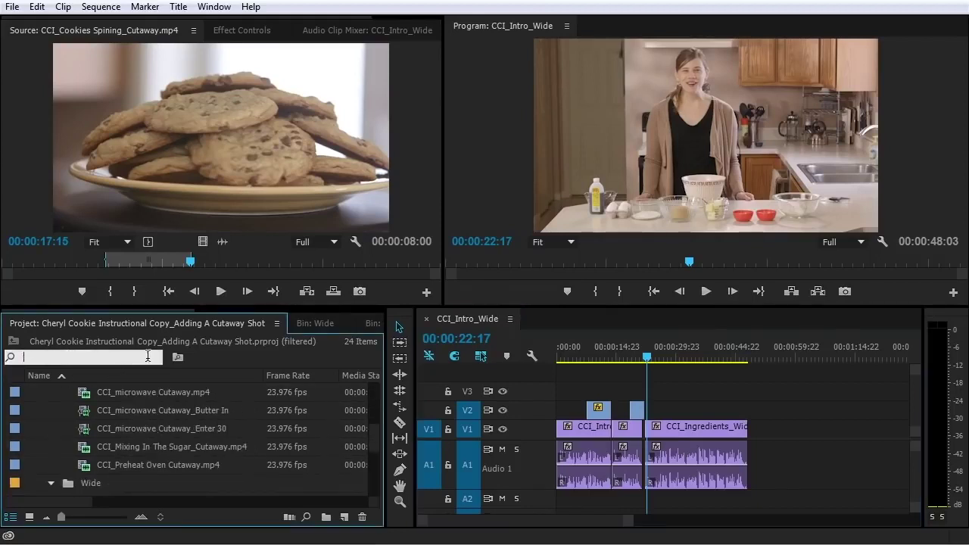
scroll(73, 430, up, 6)
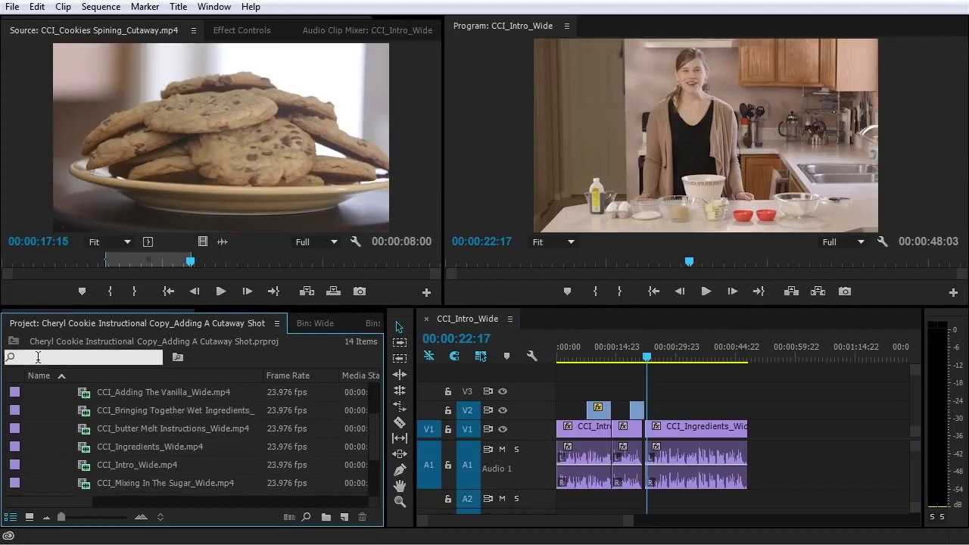
scroll(70, 425, down, 2)
click(81, 357)
Step: Search 'ing', load CCI_Ingredients_Cutaway.mp4, and mark its out point at 00:00:27:14
text(ing)
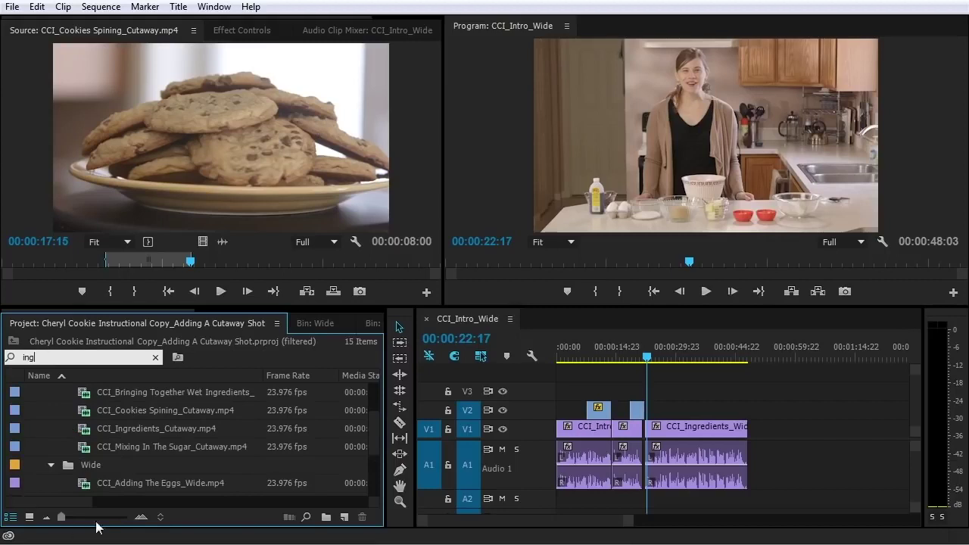
double_click(124, 429)
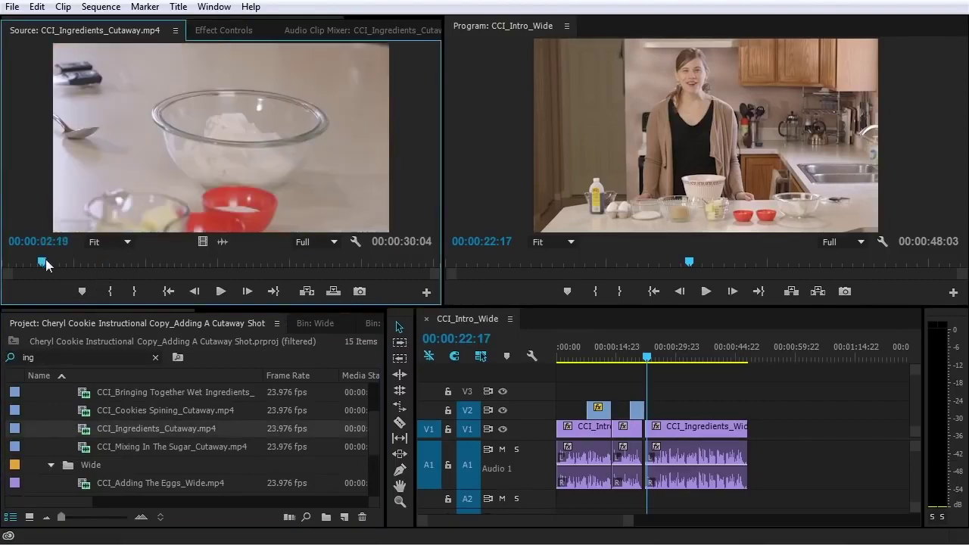
key(space)
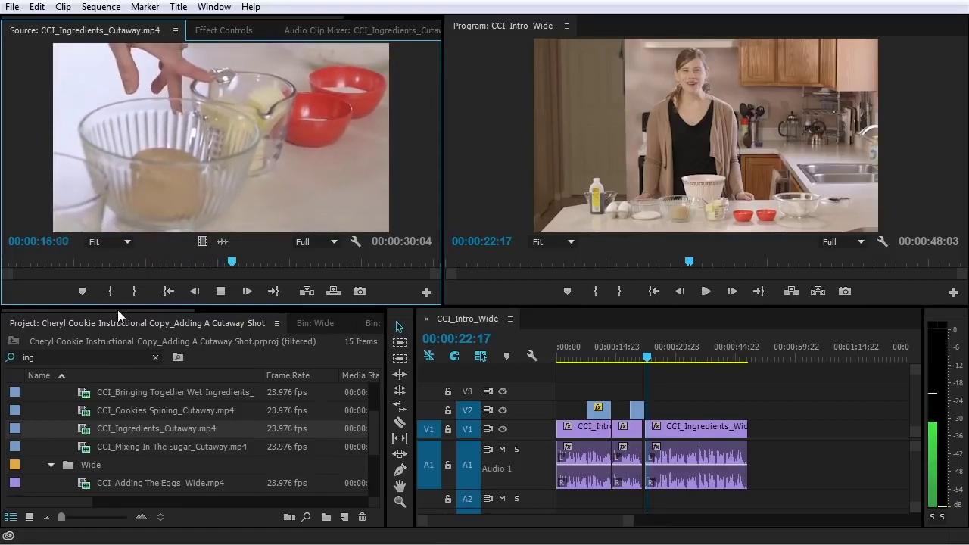
click(221, 292)
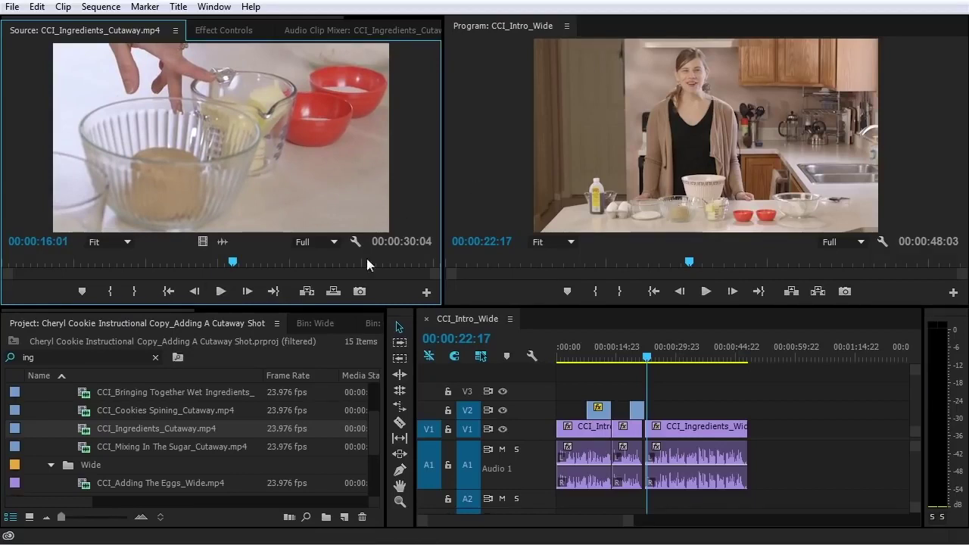
drag(232, 262, 401, 266)
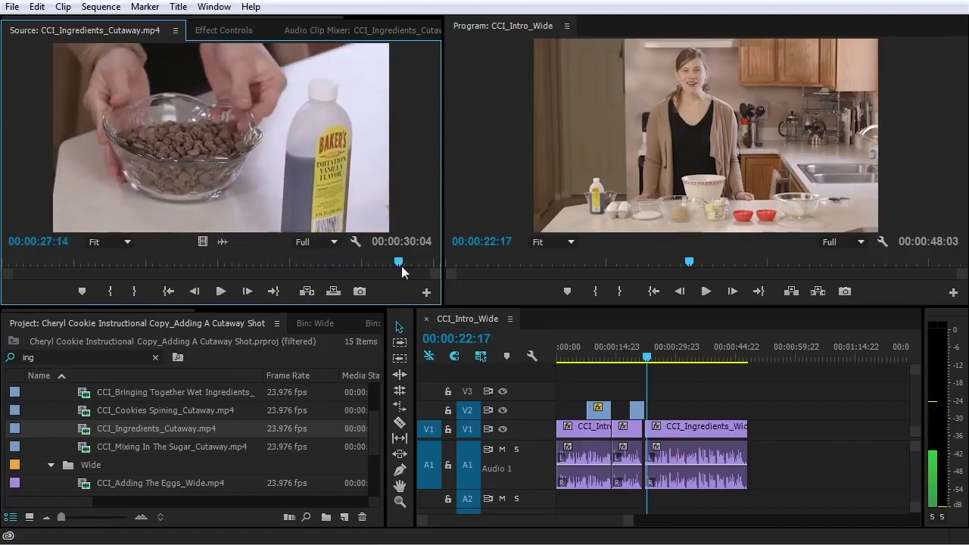
click(135, 292)
drag(398, 263, 116, 262)
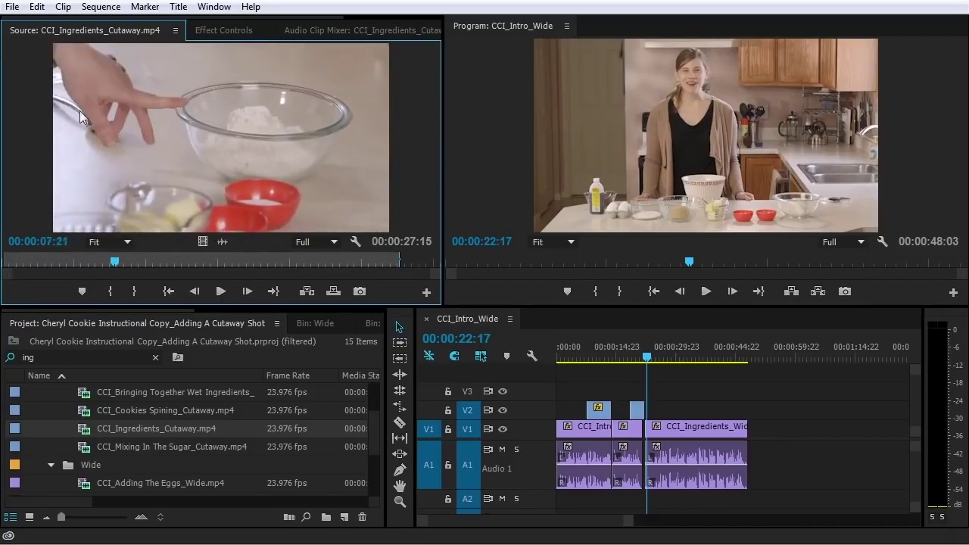
scroll(657, 383, up, 4)
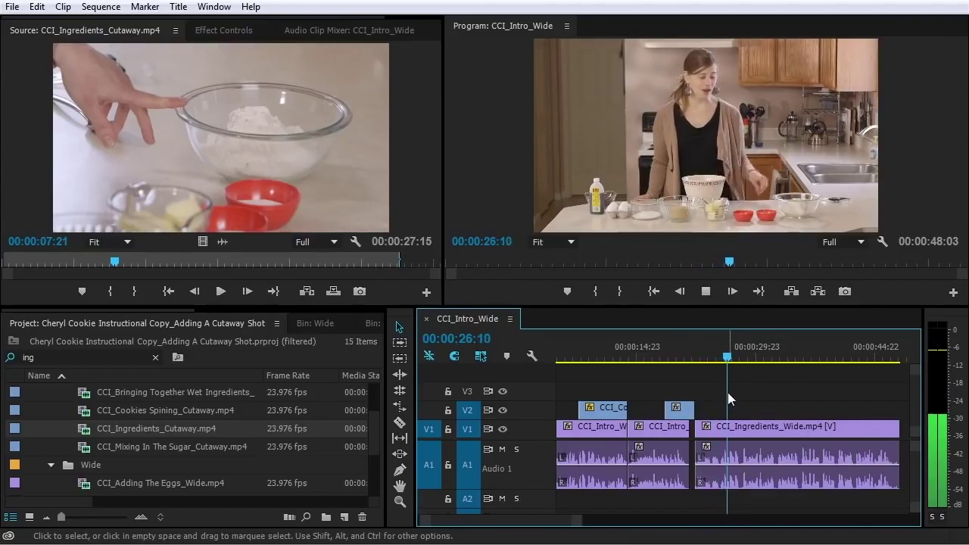
Step: Stop sequence playback and show the Ingredients cutaway's audio waveform in the Source Monitor
key(space)
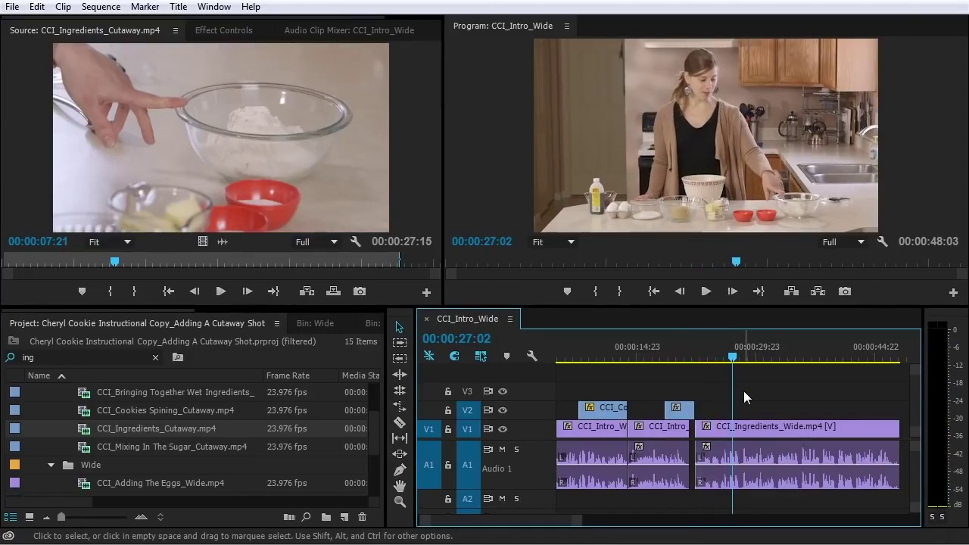
key(=)
key(=)
key(=)
key(=)
drag(727, 357, 696, 362)
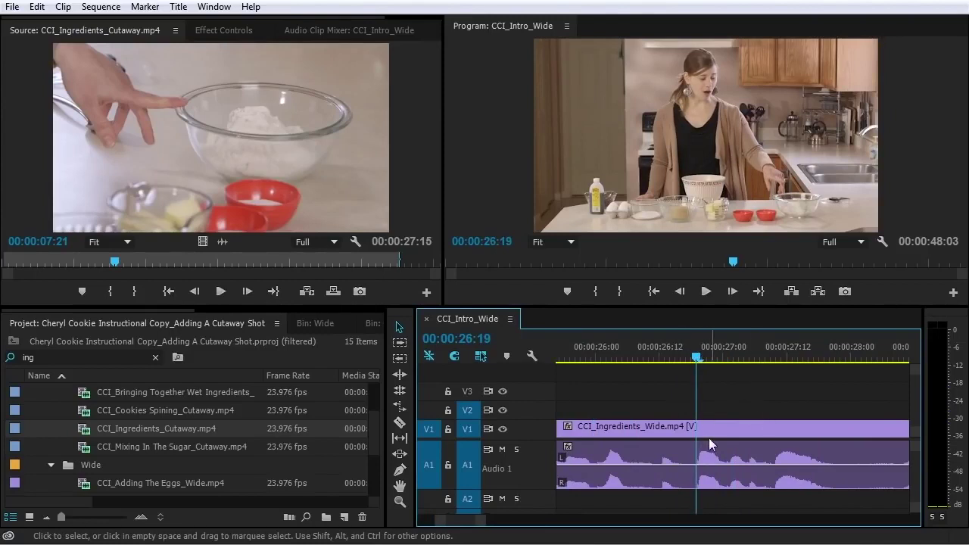
click(223, 242)
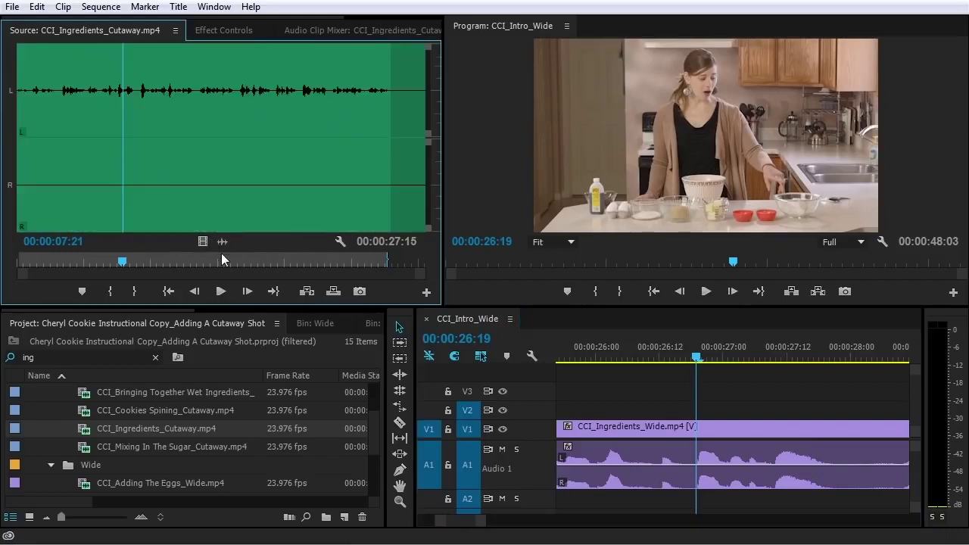
Step: Locate the sound start at 00:00:07:12 in the waveform and set the in point there
click(111, 87)
key(space)
key(space)
click(117, 80)
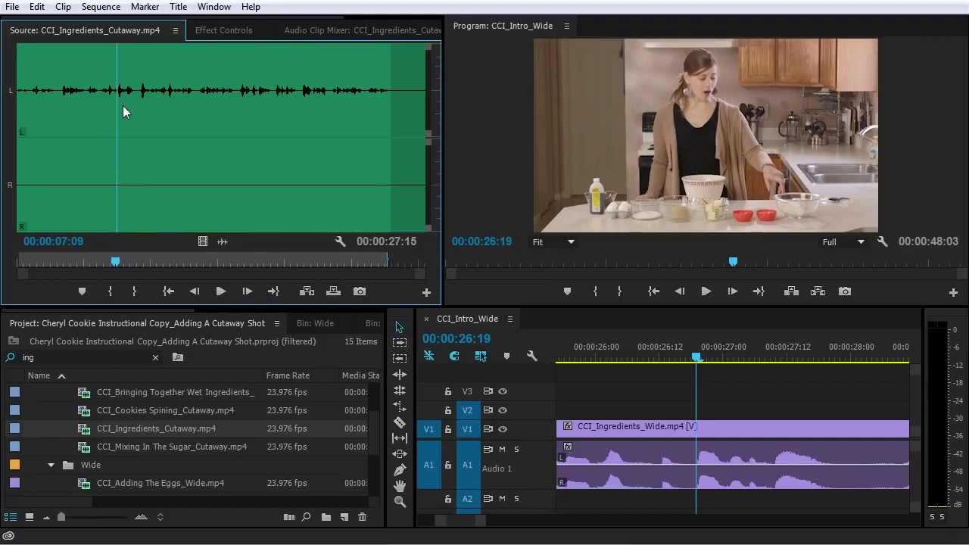
key(Right)
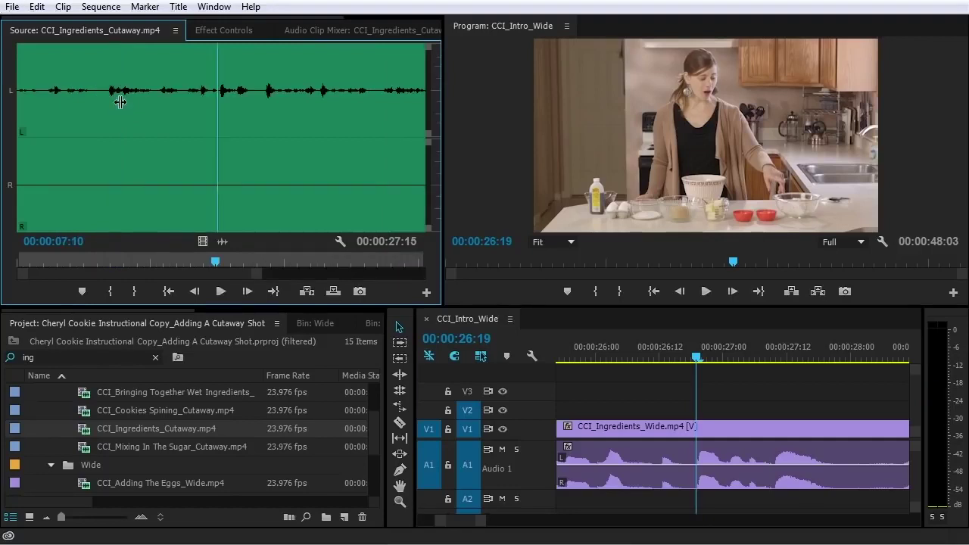
key(equal)
drag(233, 83, 233, 75)
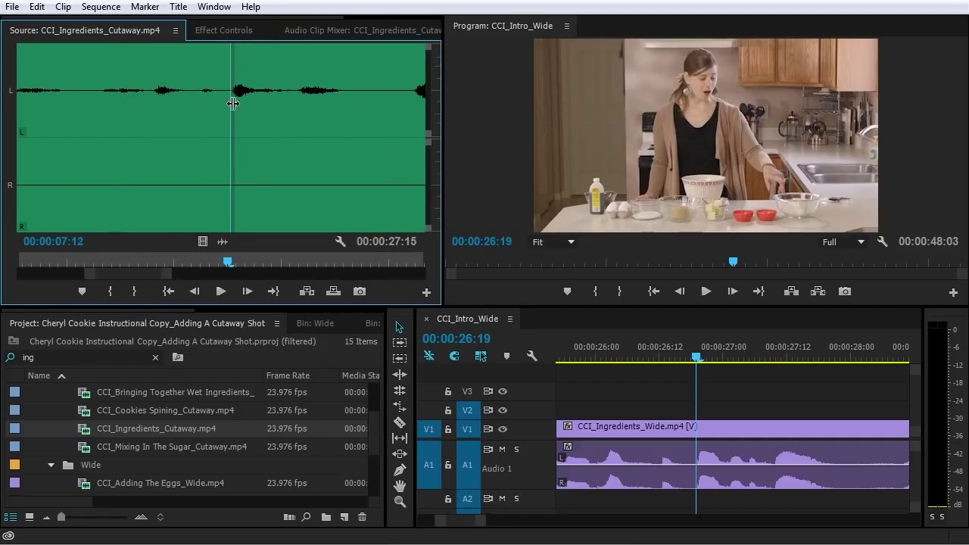
key(equal)
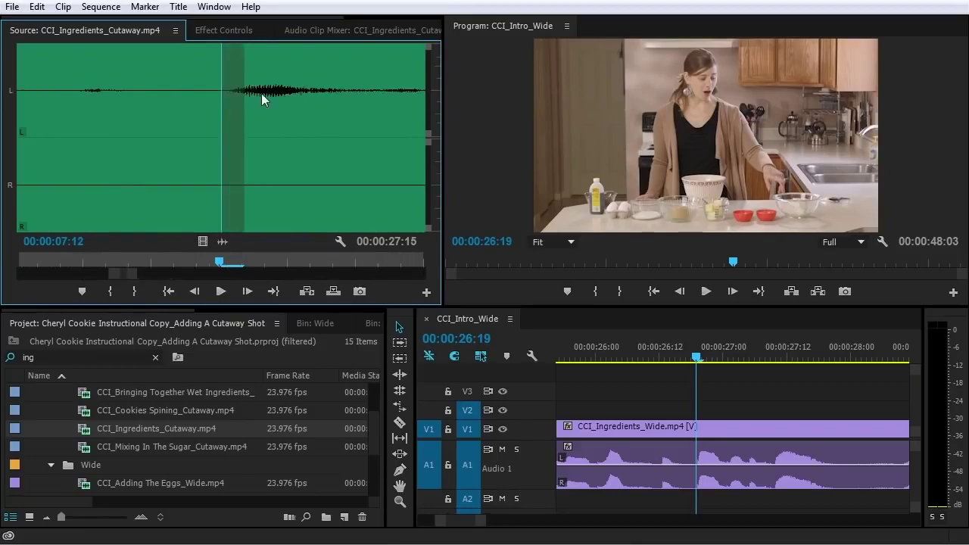
key(equal)
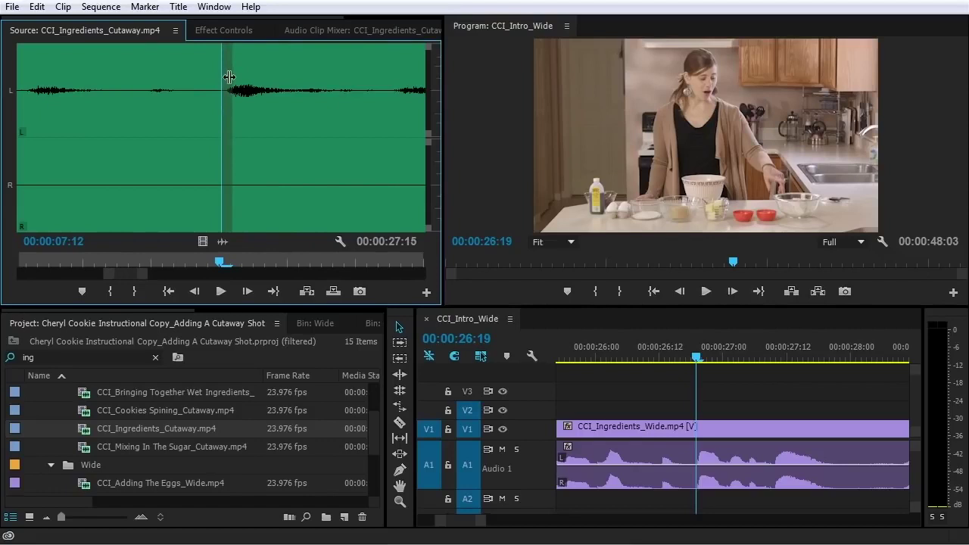
key(shift+Right)
key(shift+Left)
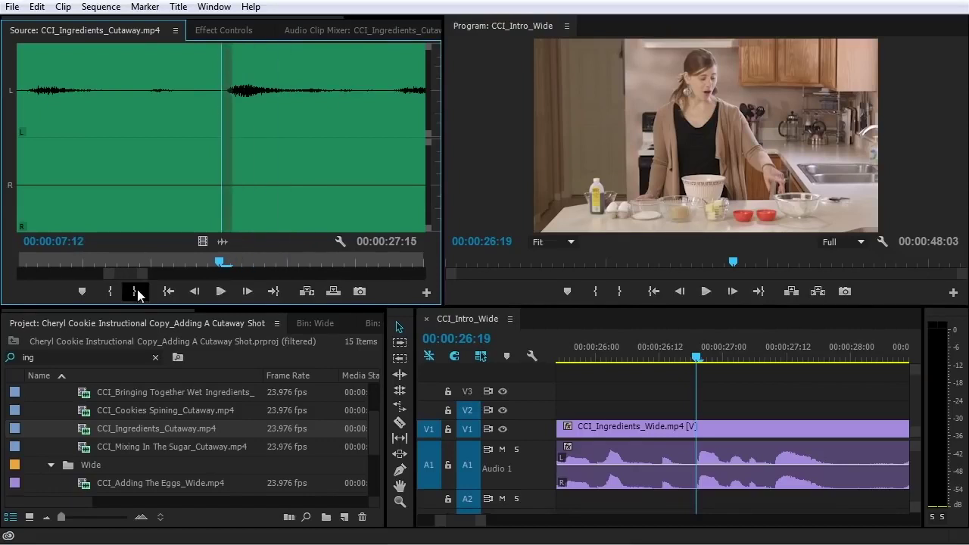
click(106, 294)
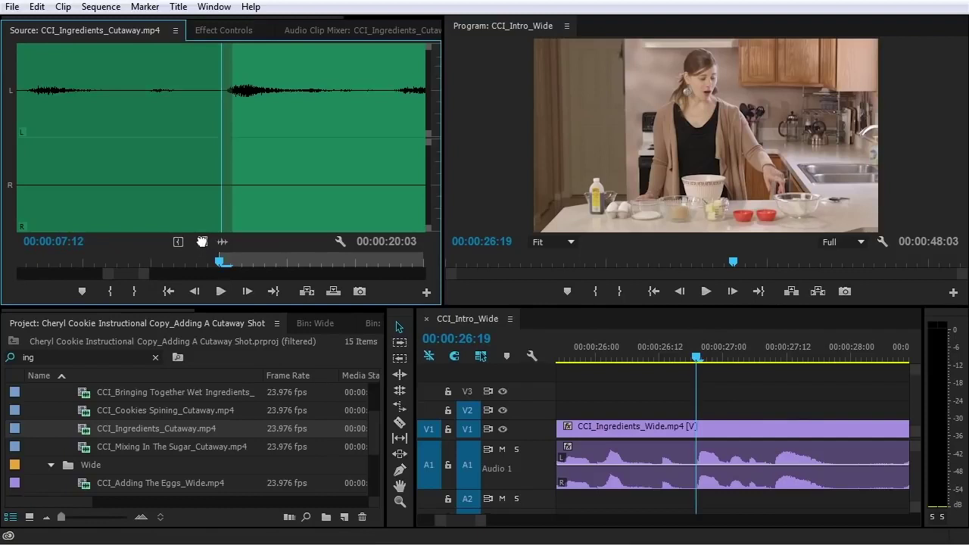
Step: Place the marked Ingredients cutaway on V2 and play the sequence through to its end
drag(253, 256, 698, 410)
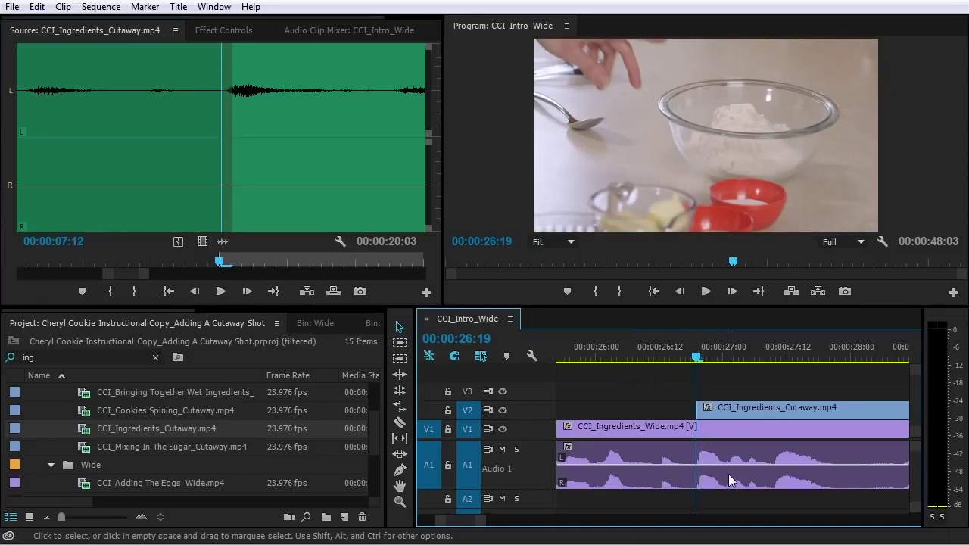
drag(700, 354, 657, 359)
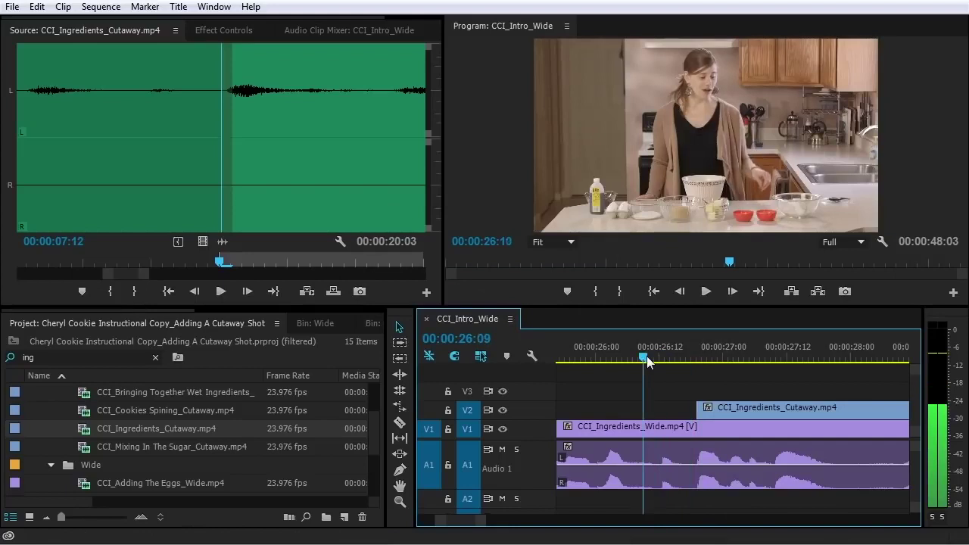
key(space)
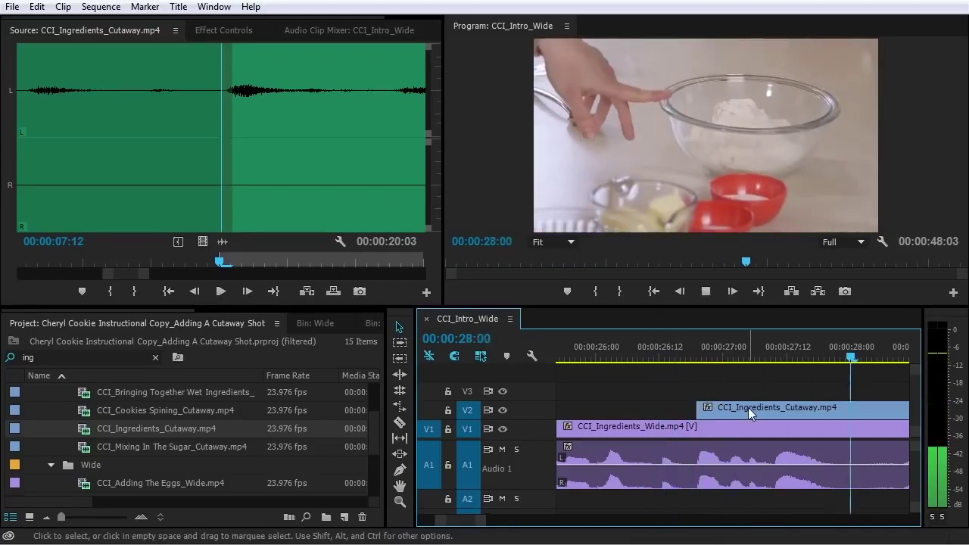
key(minus)
key(minus)
key(minus)
key(minus)
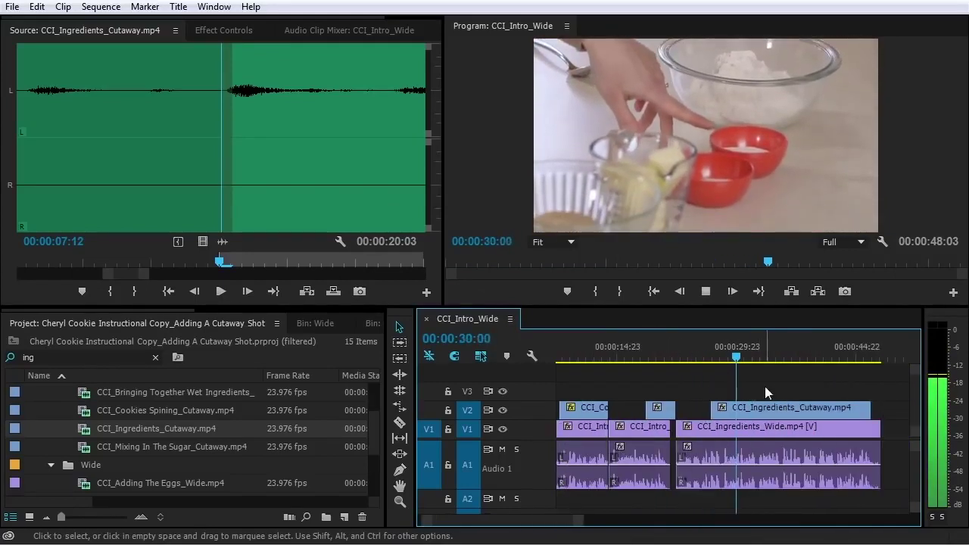
key(equal)
key(minus)
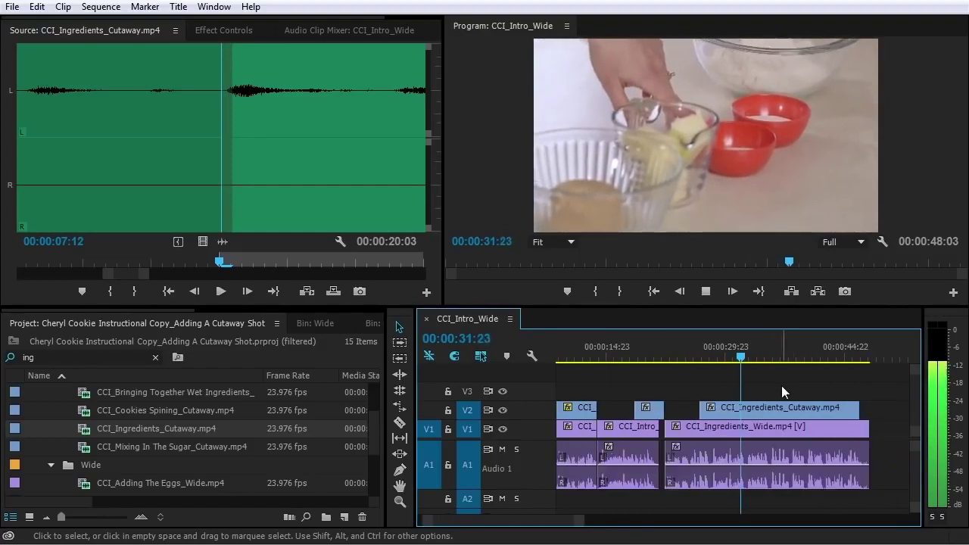
key(equal)
key(minus)
key(minus)
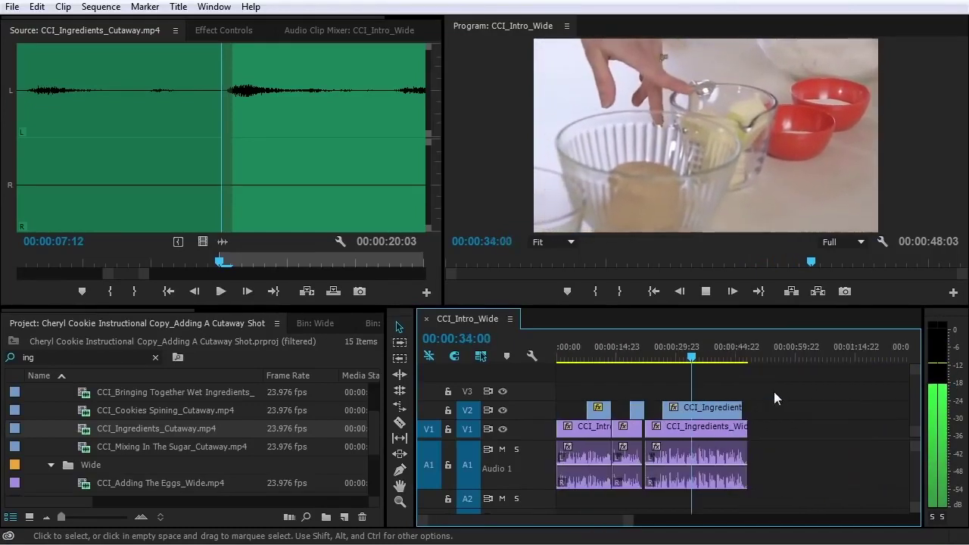
key(equal)
key(equal)
key(minus)
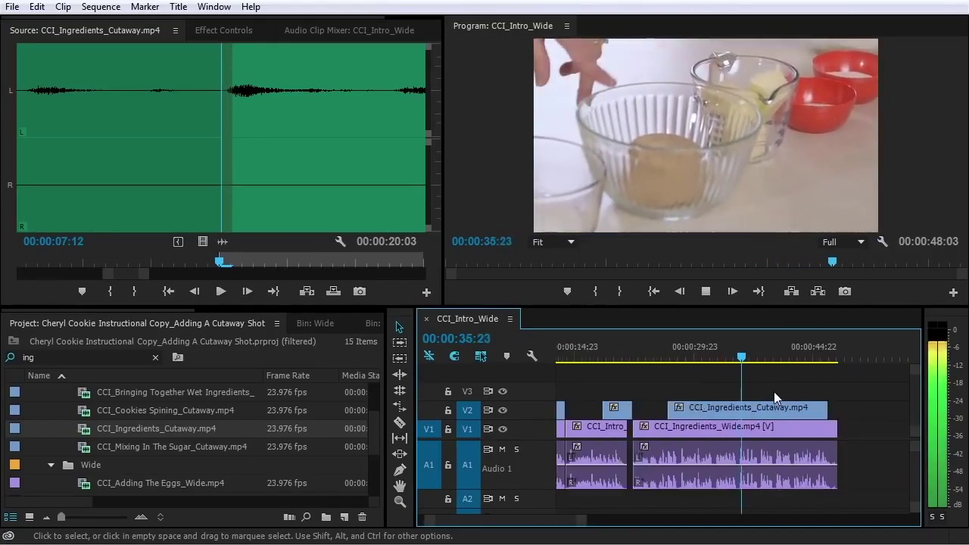
key(equal)
key(minus)
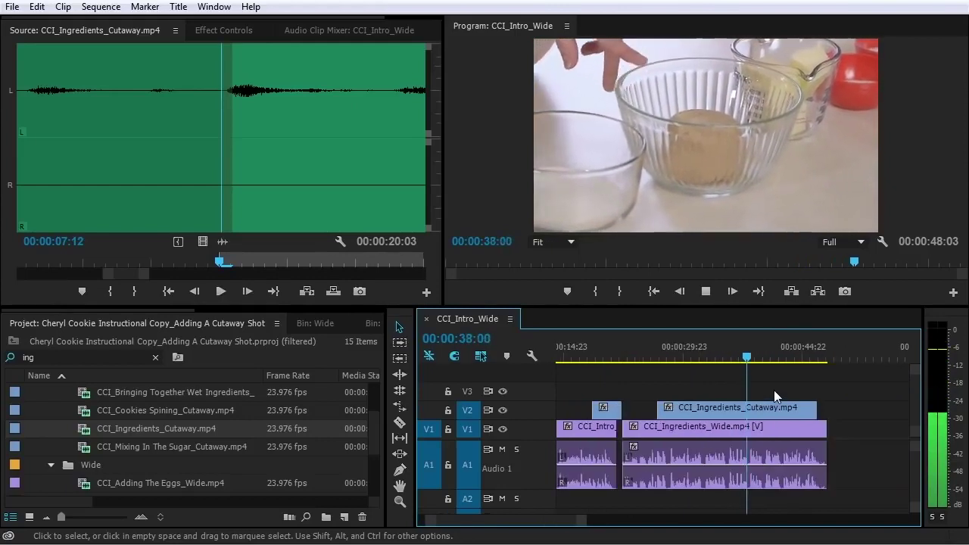
key(equal)
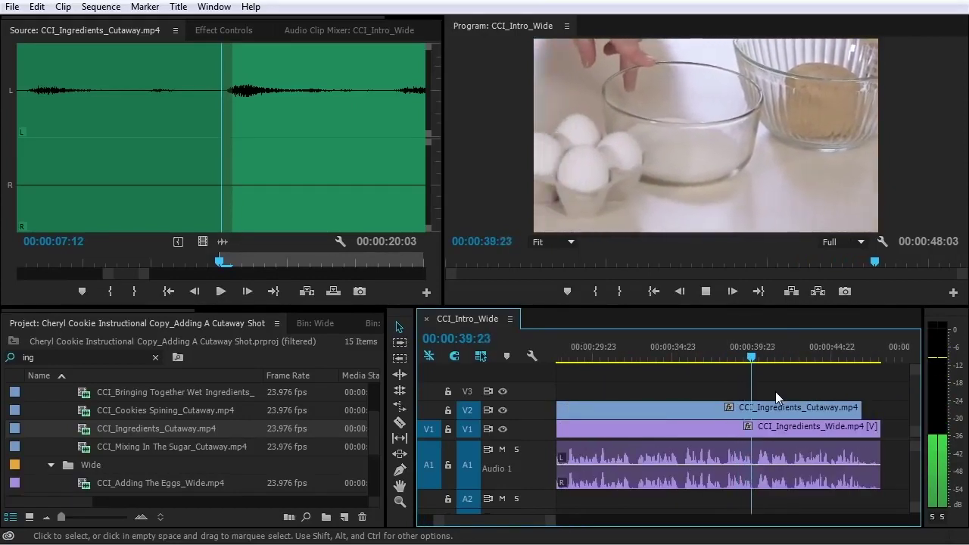
key(minus)
key(equal)
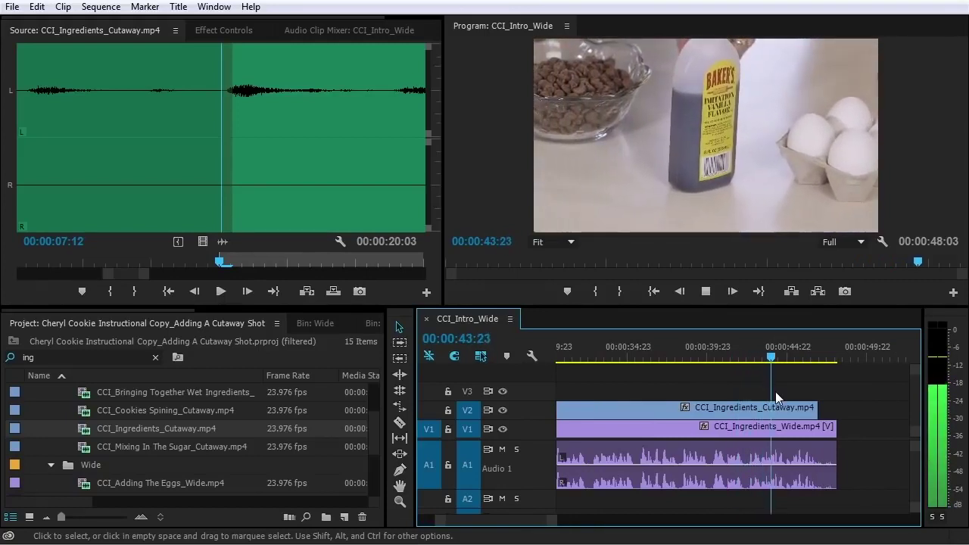
key(equal)
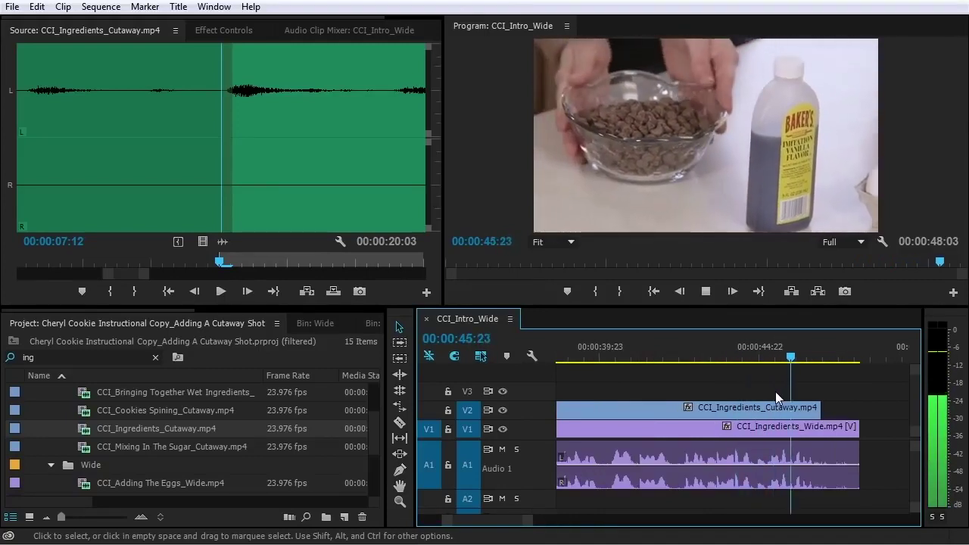
key(space)
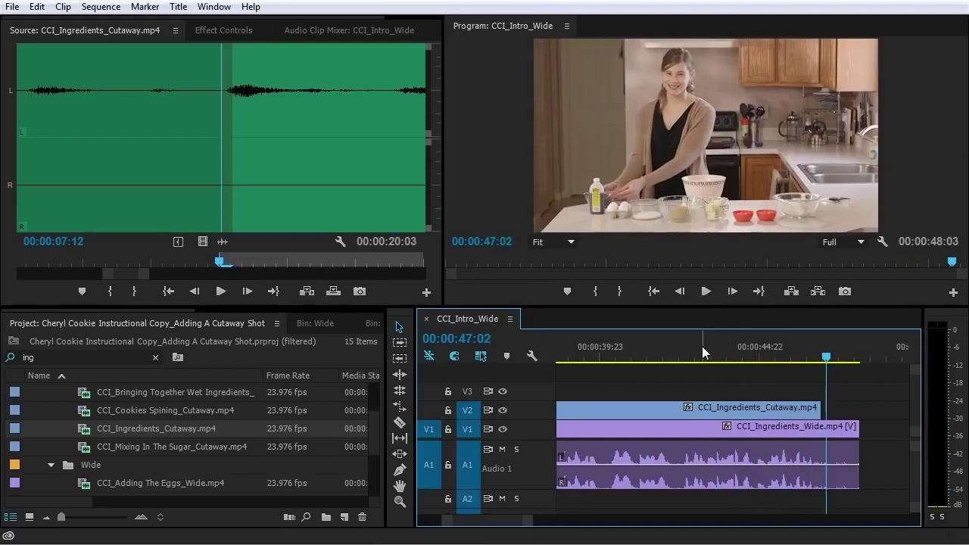
Step: Trim the CCI_Ingredients_Cutaway end back about 3:23 and replay the edit
click(695, 355)
drag(696, 355, 685, 355)
key(space)
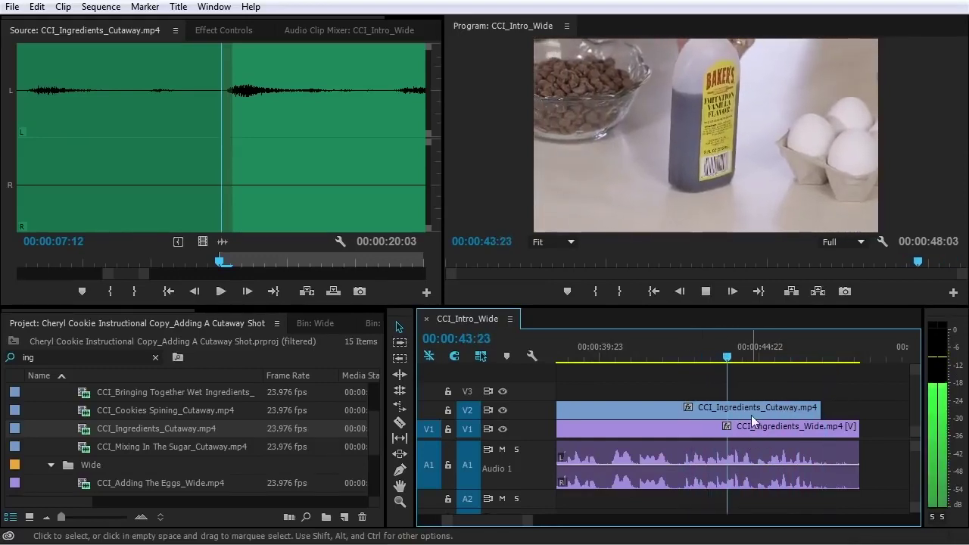
key(space)
drag(815, 408, 676, 411)
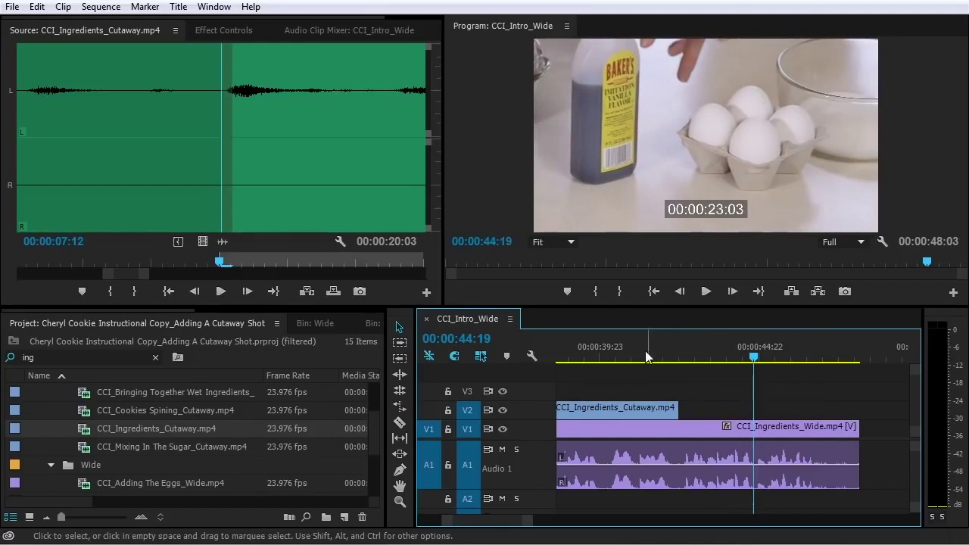
click(645, 352)
key(space)
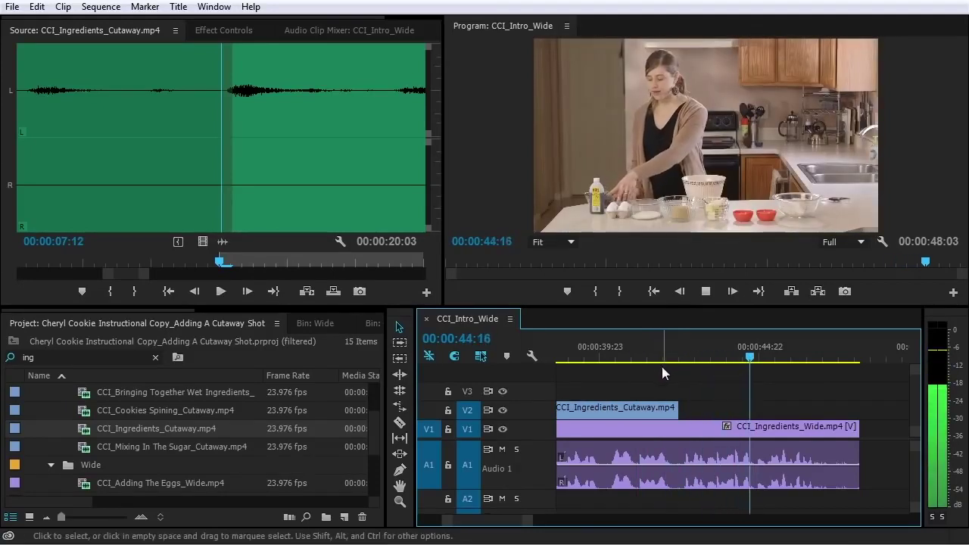
key(space)
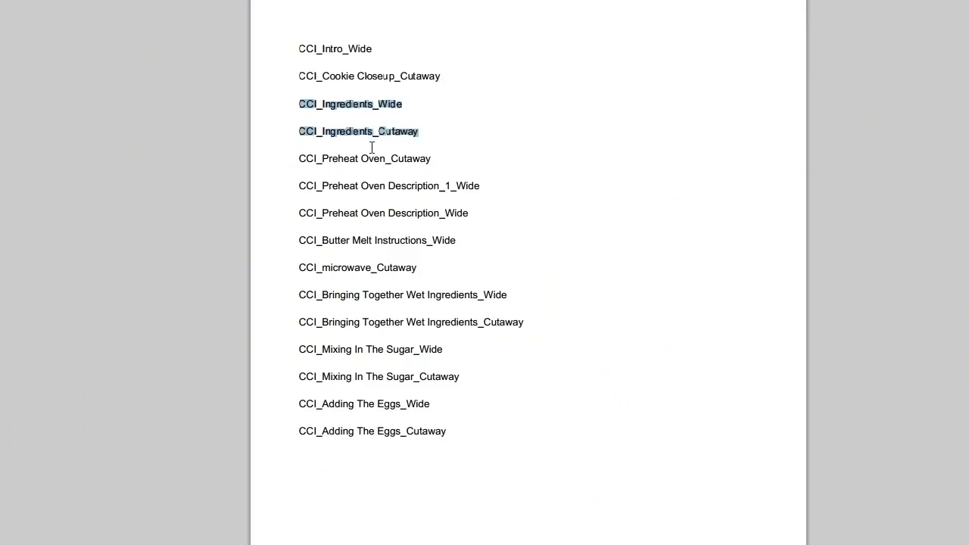
Step: Highlight the CCI_Preheat Oven_Cutaway and Preheat Oven Description wide lines in the shot list
drag(303, 158, 463, 158)
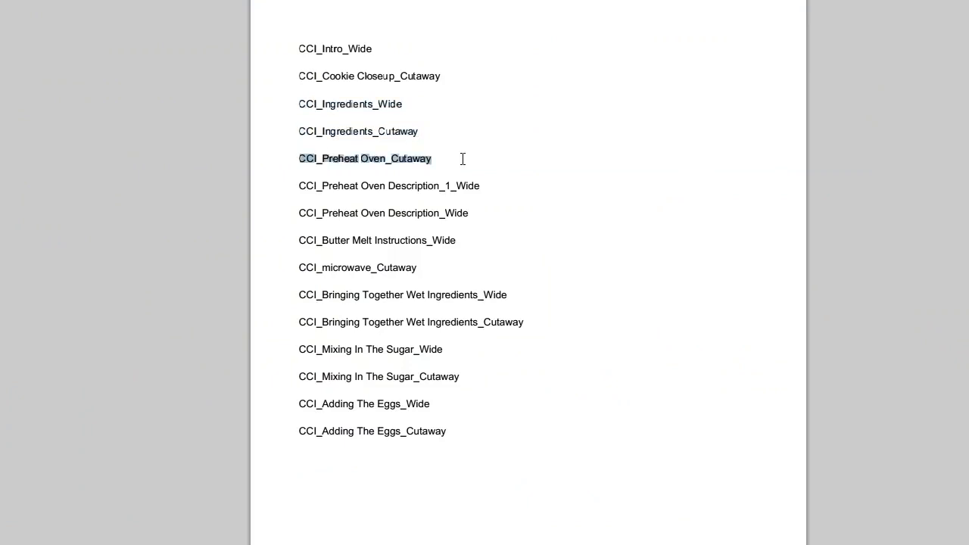
drag(299, 188, 306, 187)
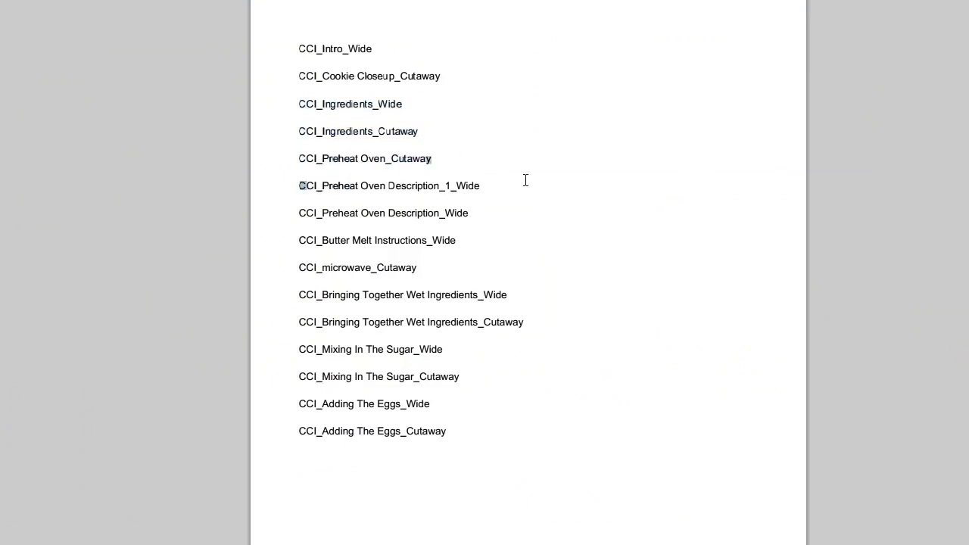
drag(501, 195, 487, 194)
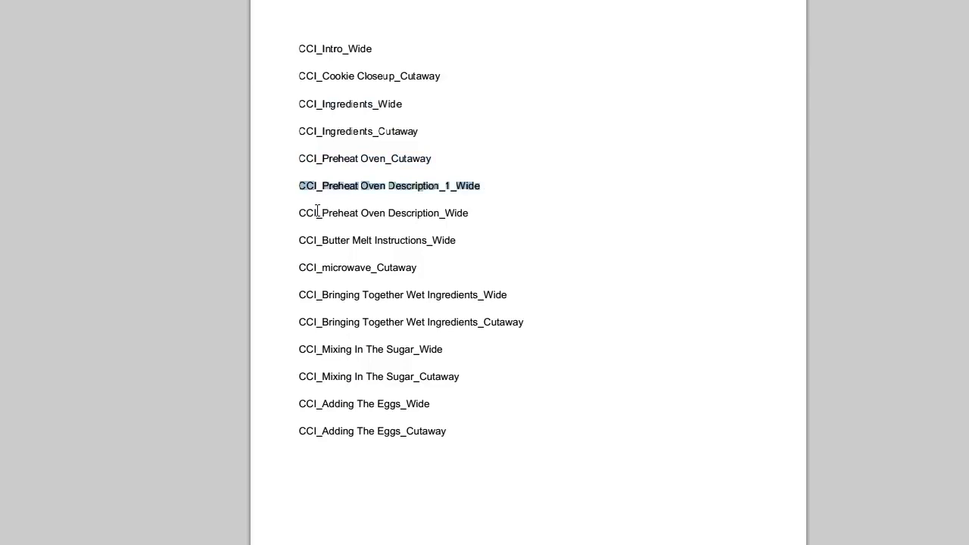
drag(301, 214, 577, 222)
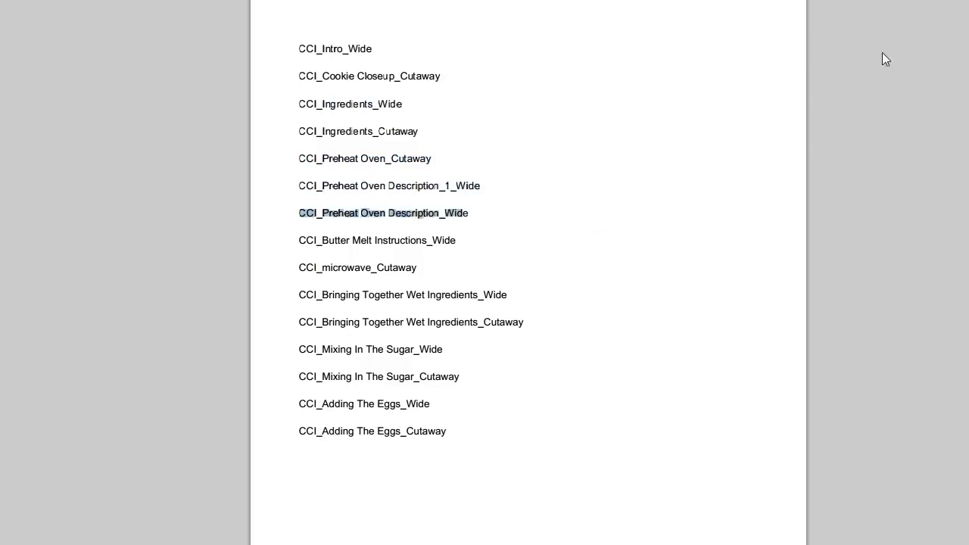
drag(299, 185, 492, 181)
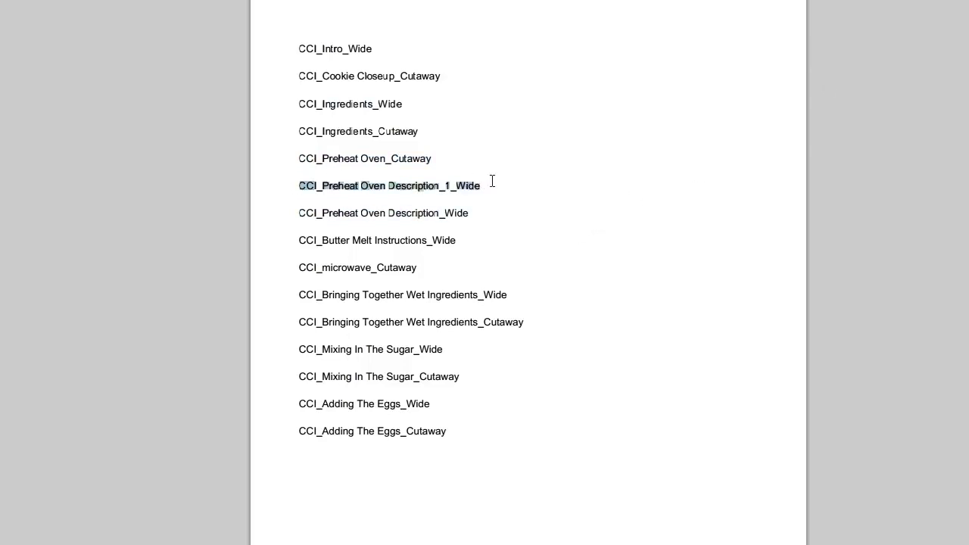
drag(300, 213, 519, 220)
click(520, 221)
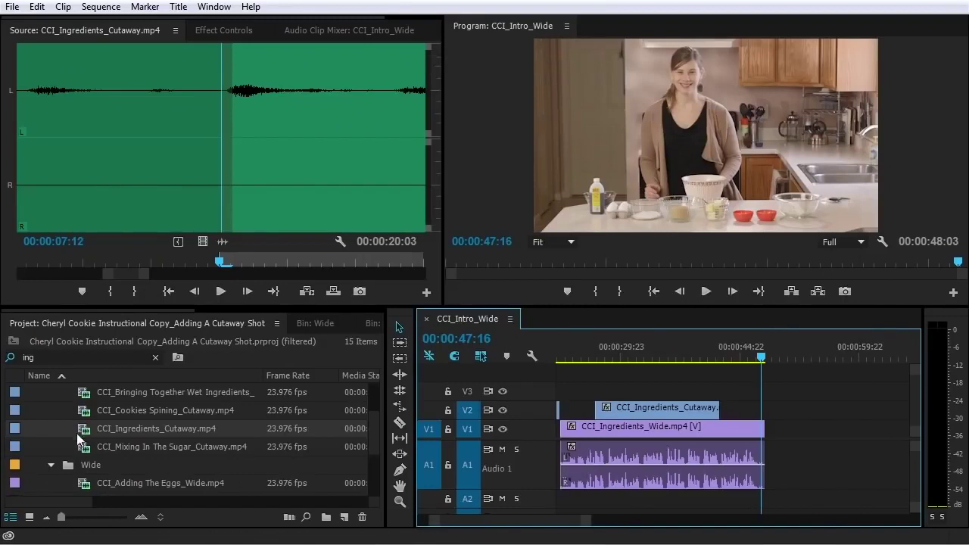
Step: Clear the 'ing' search filter and preview the Preheat Oven Description_1_Wide and Description_Wide clips
scroll(100, 455, up, 1)
scroll(100, 456, down, 3)
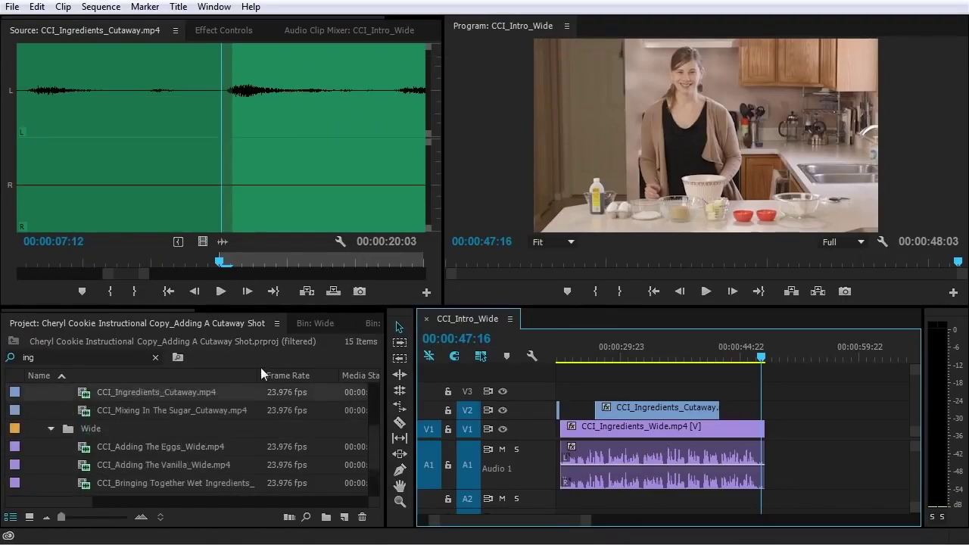
click(155, 357)
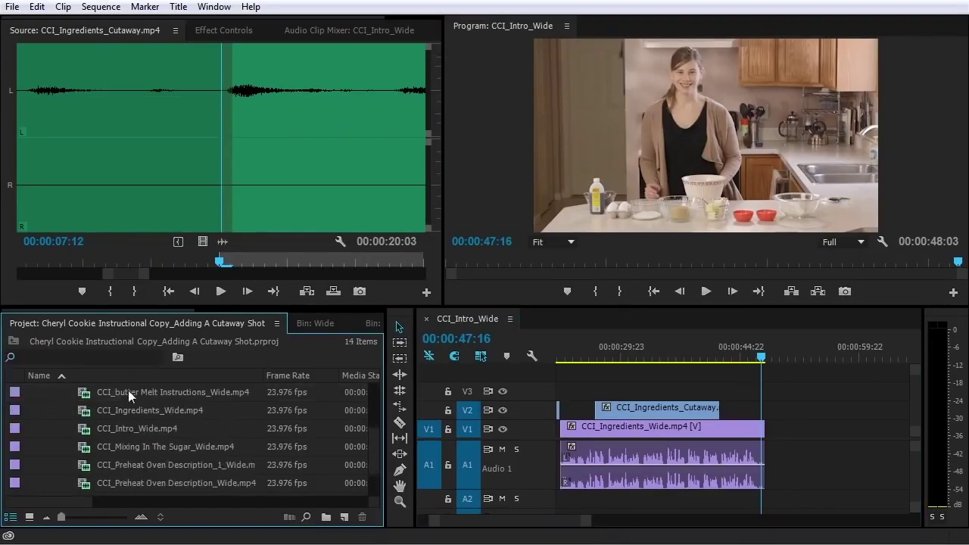
scroll(166, 425, down, 2)
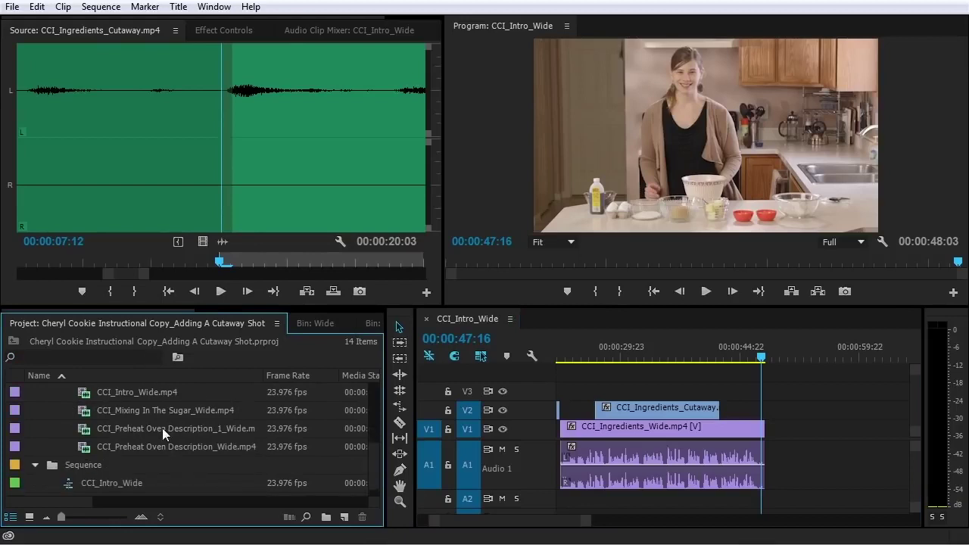
double_click(82, 429)
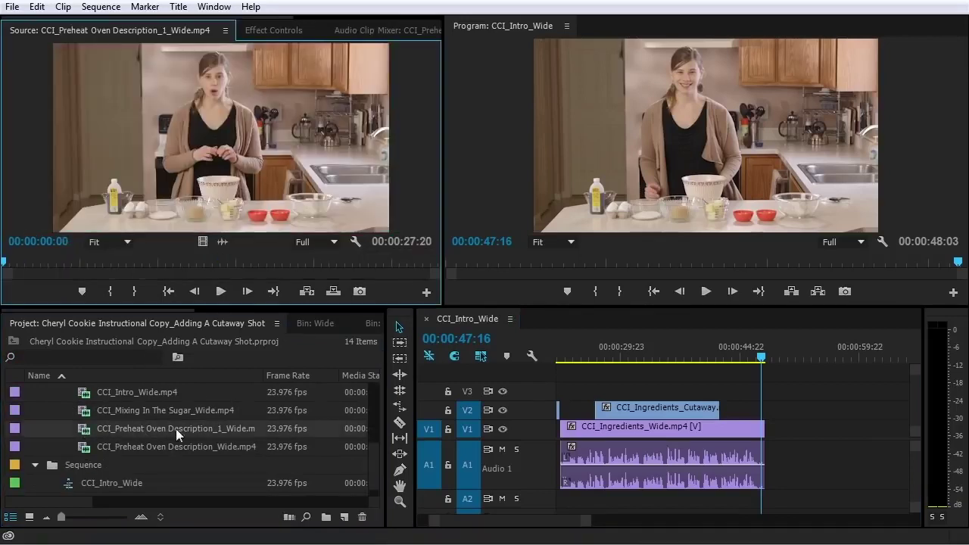
key(space)
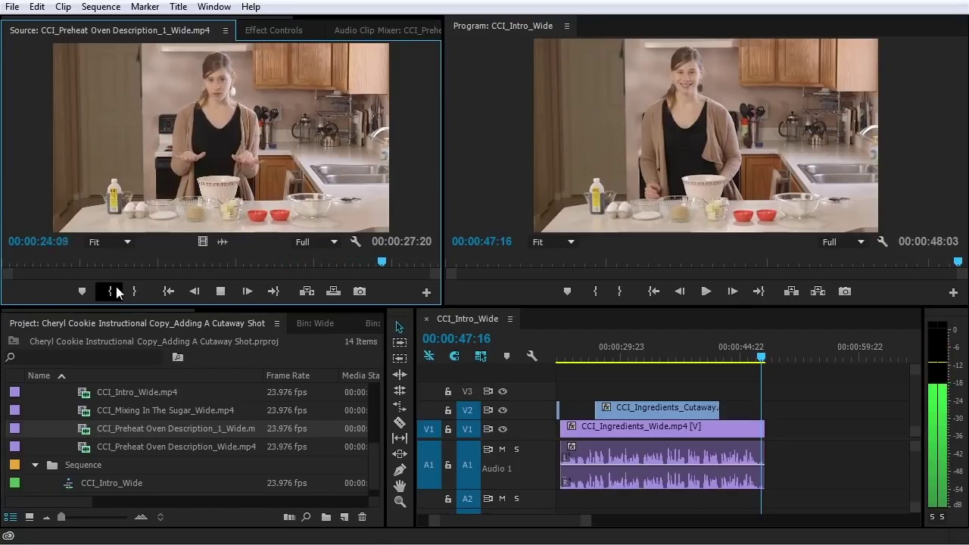
key(space)
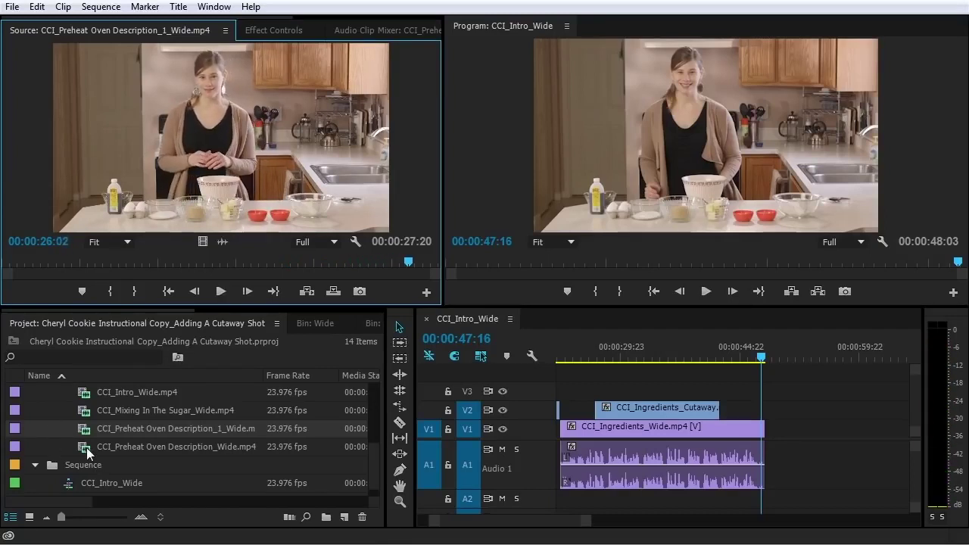
double_click(81, 446)
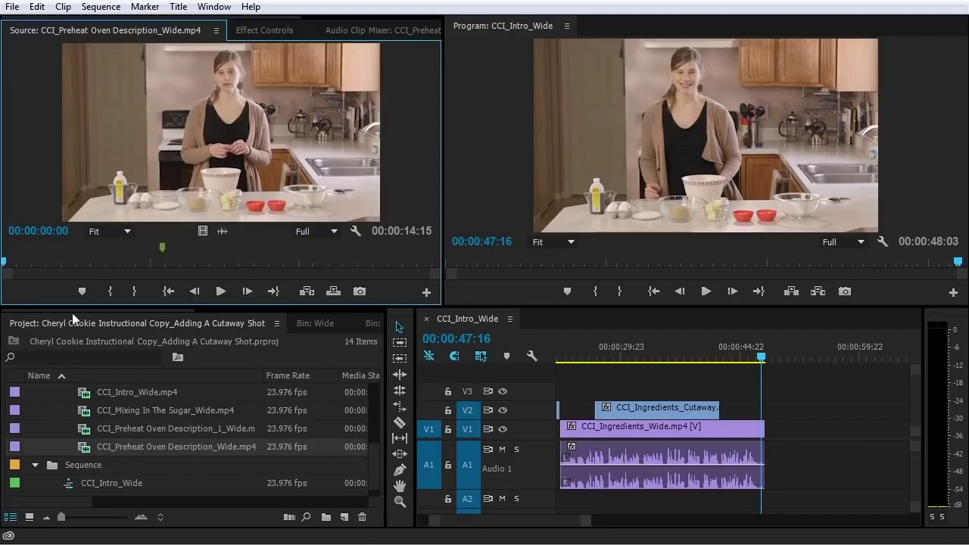
click(220, 291)
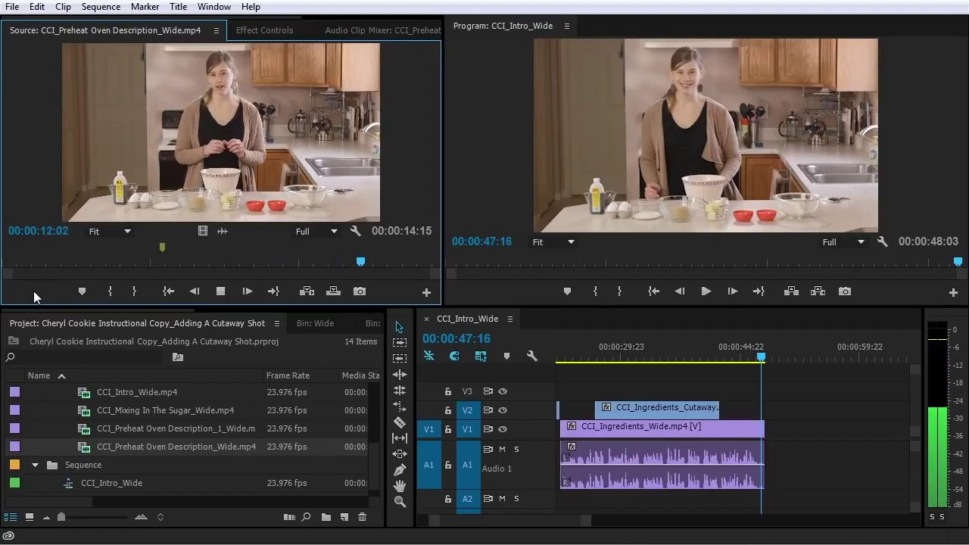
click(83, 430)
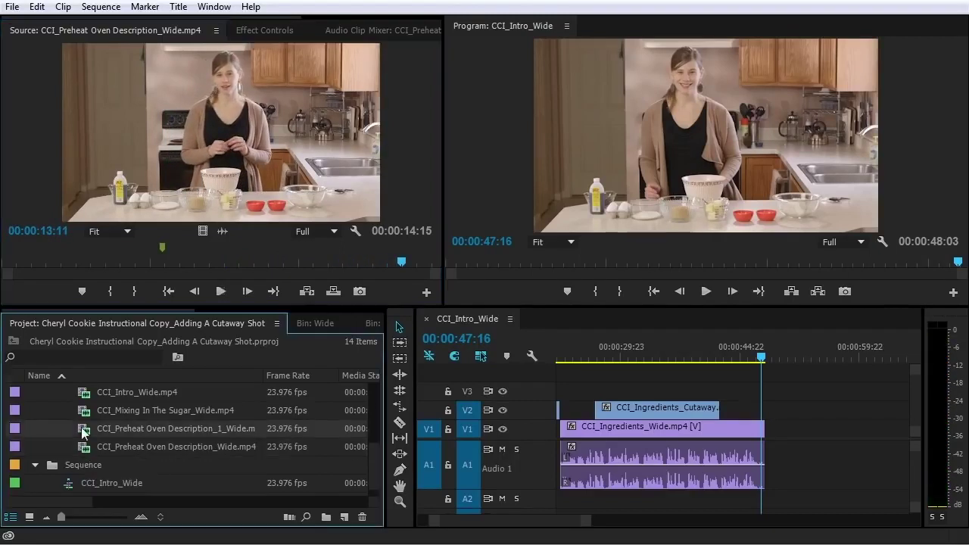
double_click(83, 430)
Step: Set the In point of CCI_Preheat Oven Description_1_Wide at 00:00:03:19
click(41, 262)
key(space)
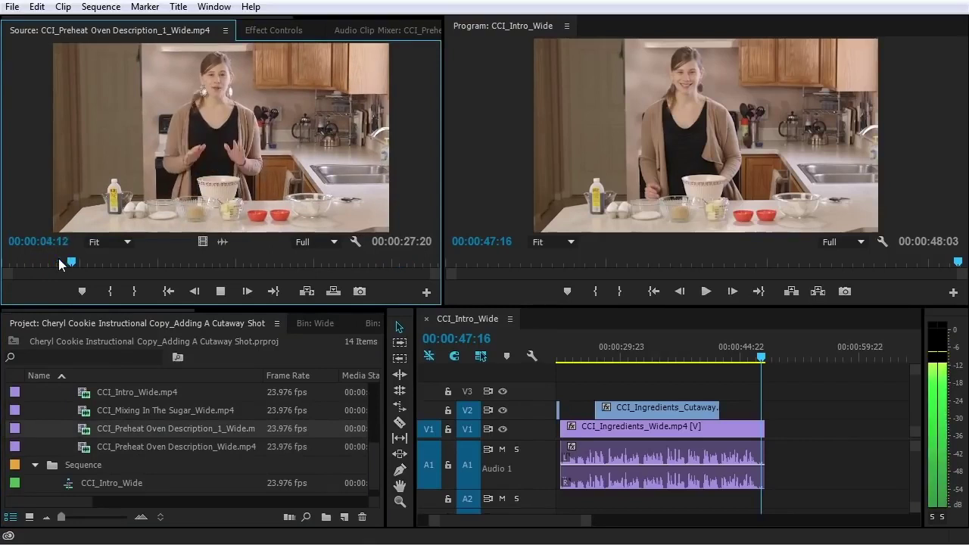
key(space)
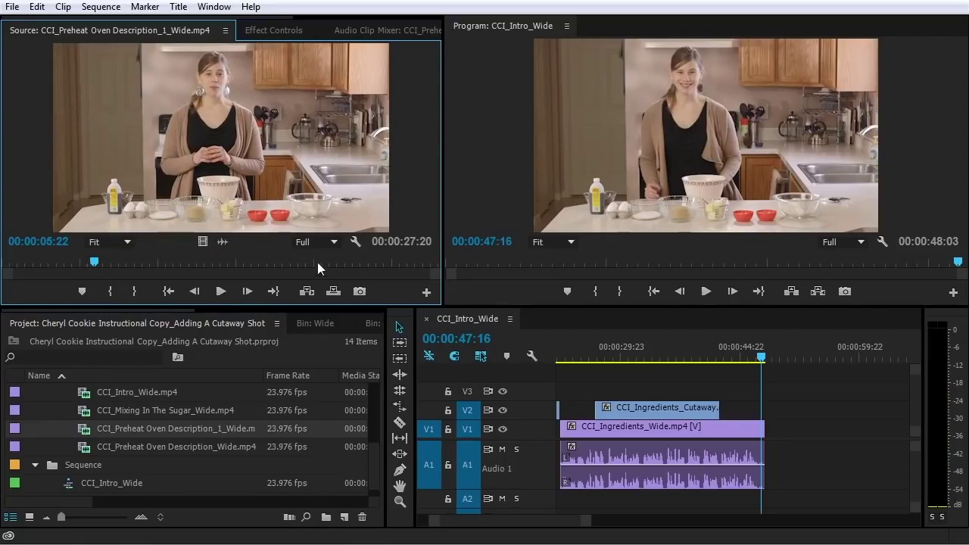
click(72, 261)
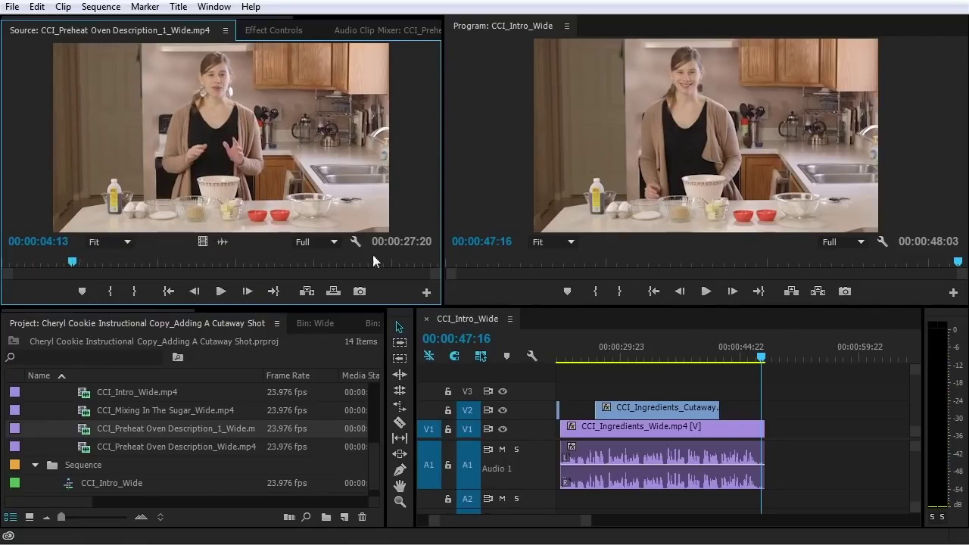
drag(57, 261, 61, 261)
click(108, 294)
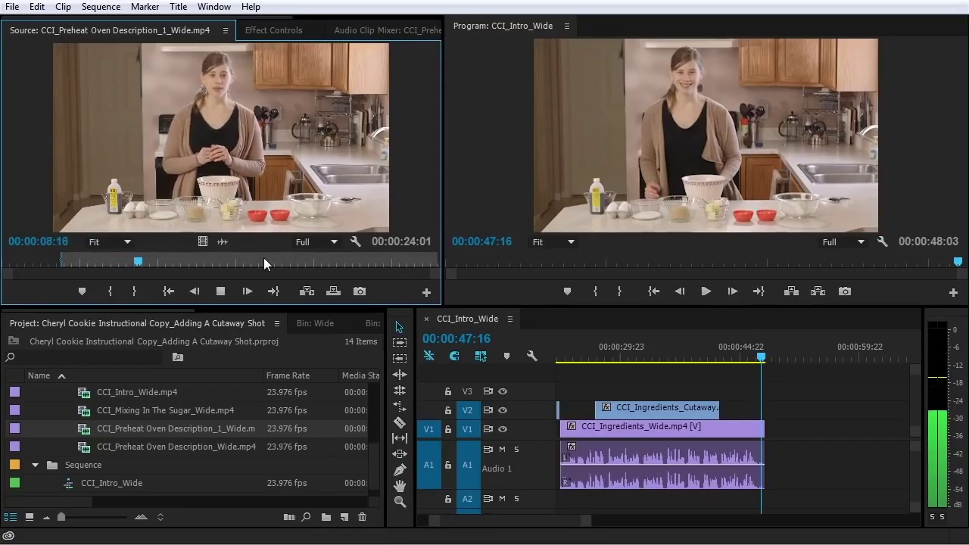
key(space)
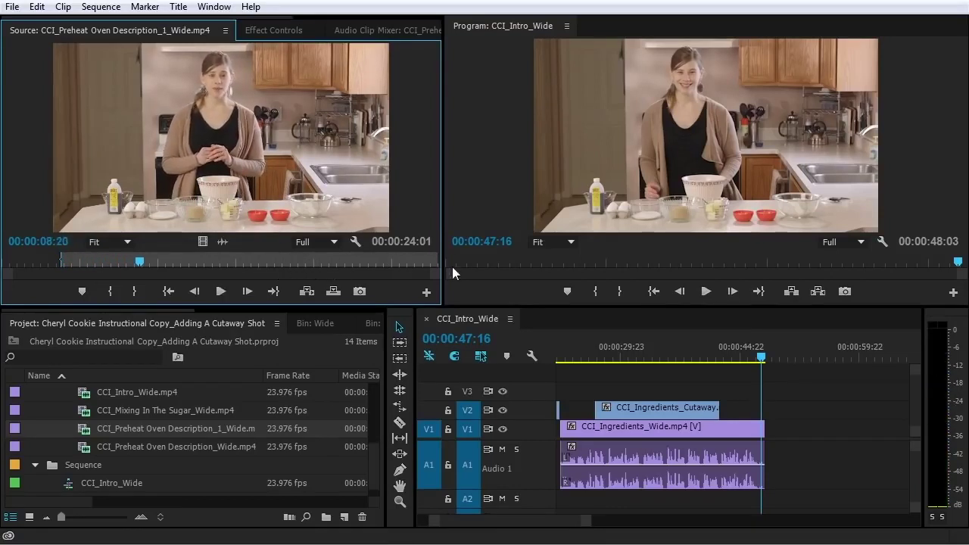
Step: Set the Out point at 00:00:17:18 and place the clip after CCI_Ingredients_Wide on V1/A1
click(288, 262)
key(space)
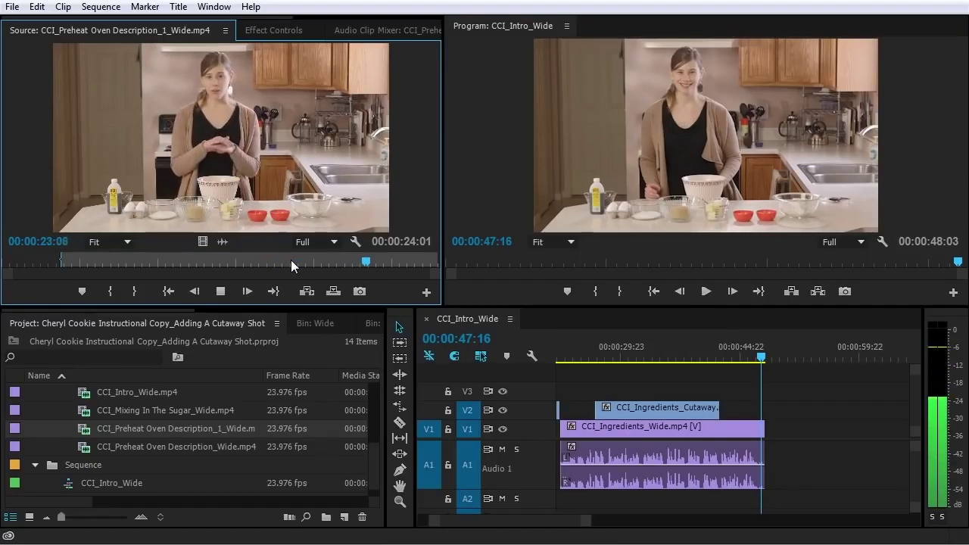
key(space)
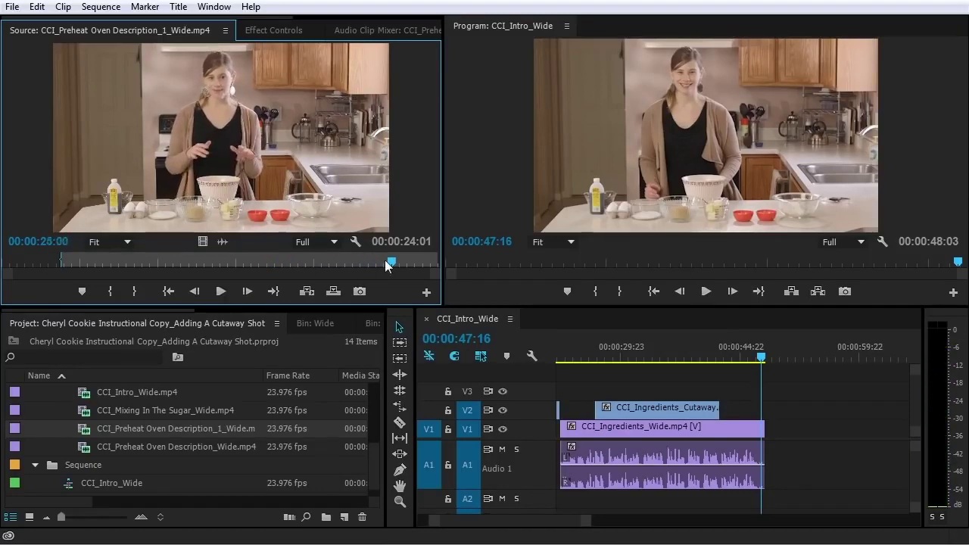
click(269, 258)
key(space)
key(space)
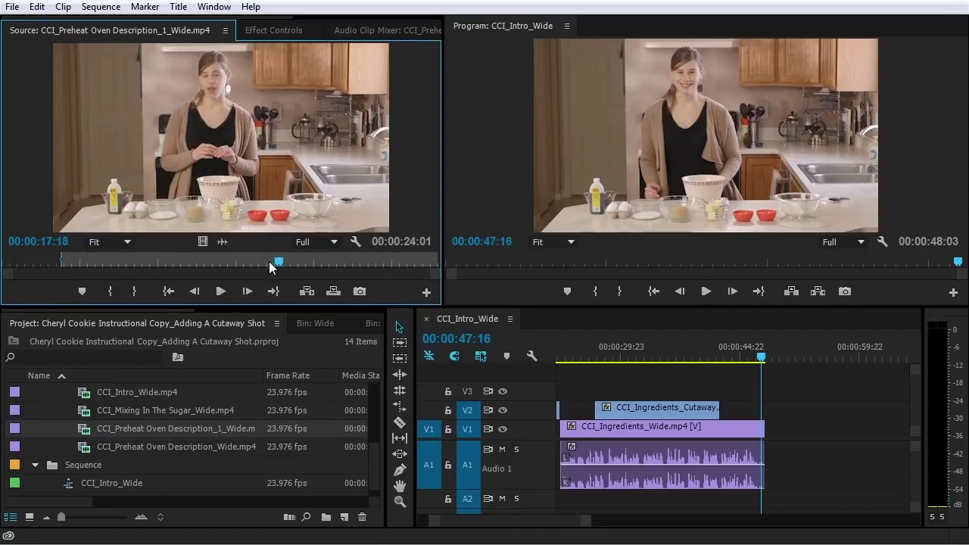
click(243, 259)
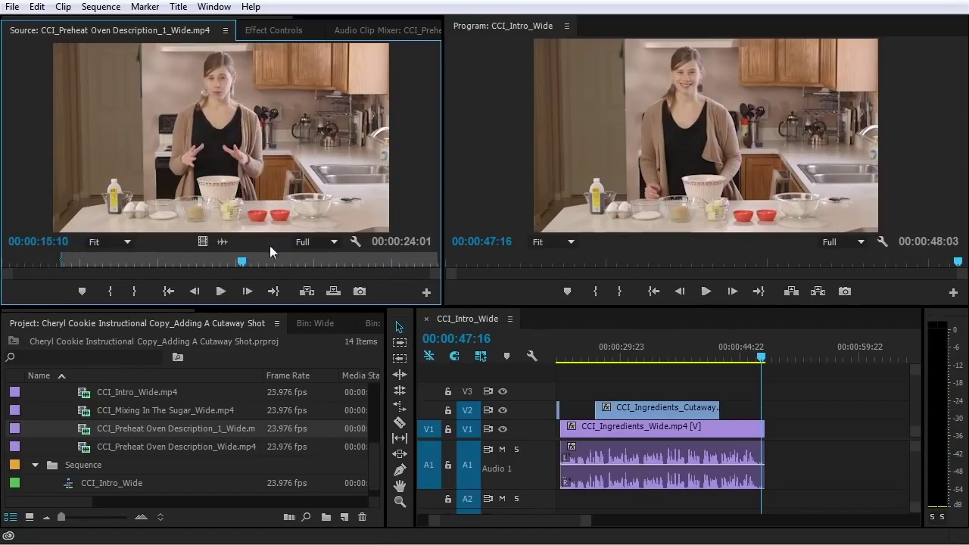
key(space)
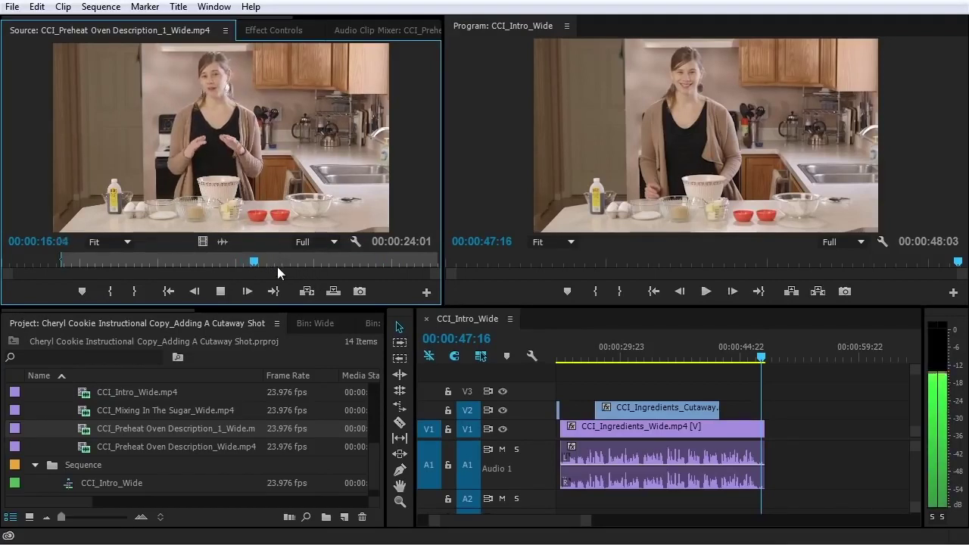
key(space)
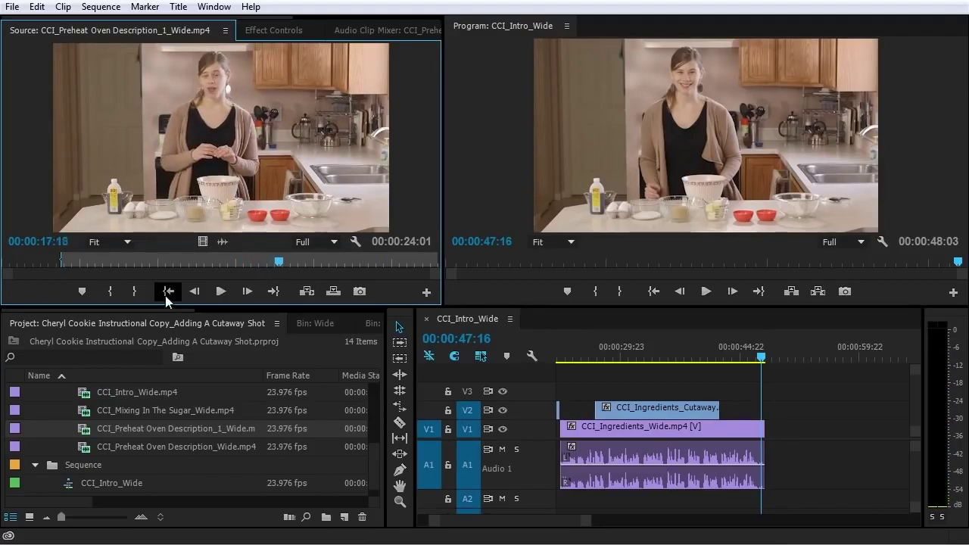
click(137, 293)
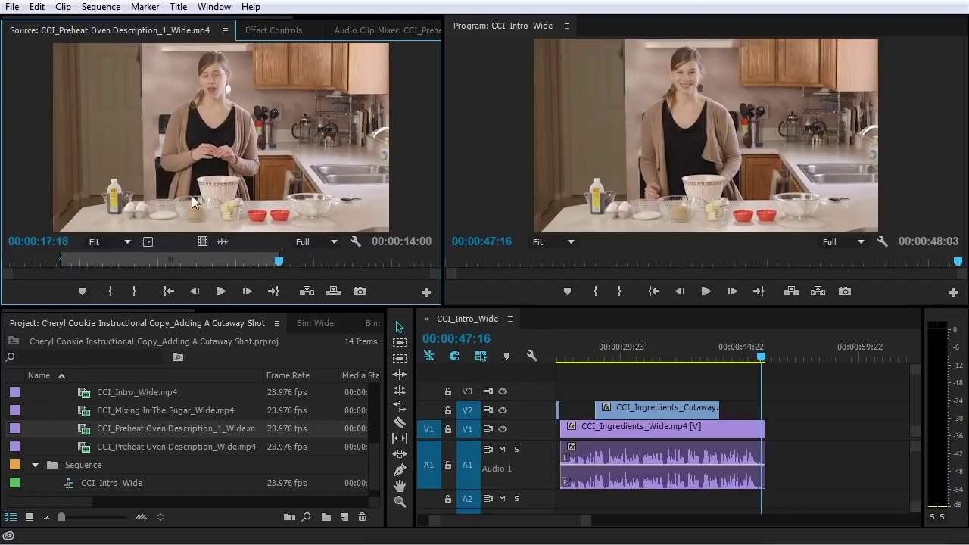
drag(626, 330, 769, 437)
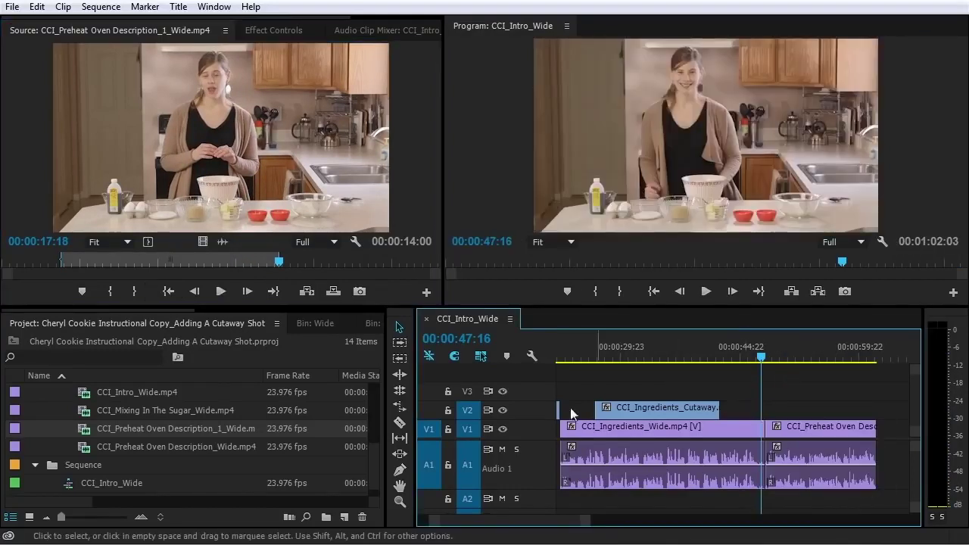
Step: Mark CCI_Preheat Oven Description_Wide from 07:07 to 12:14 and append it to the sequence end
double_click(77, 450)
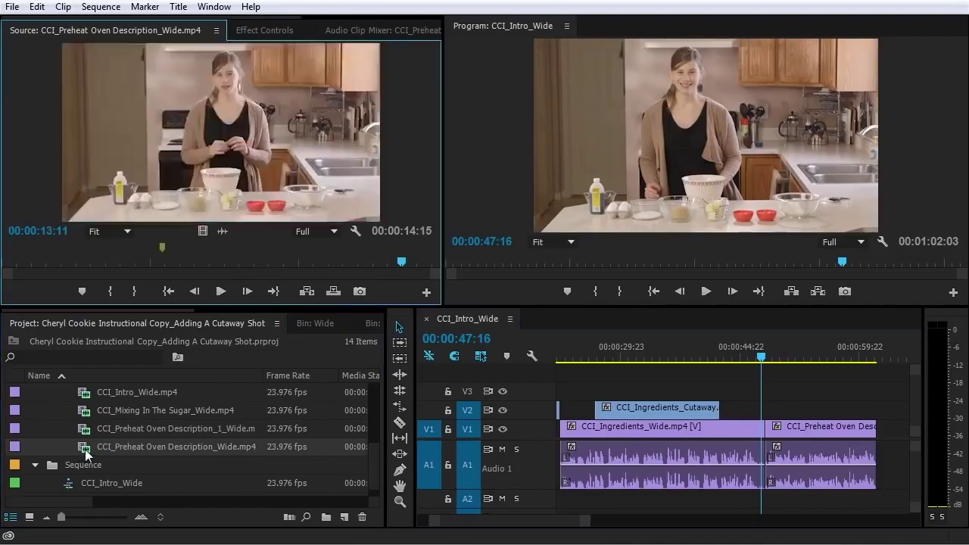
drag(119, 262, 220, 272)
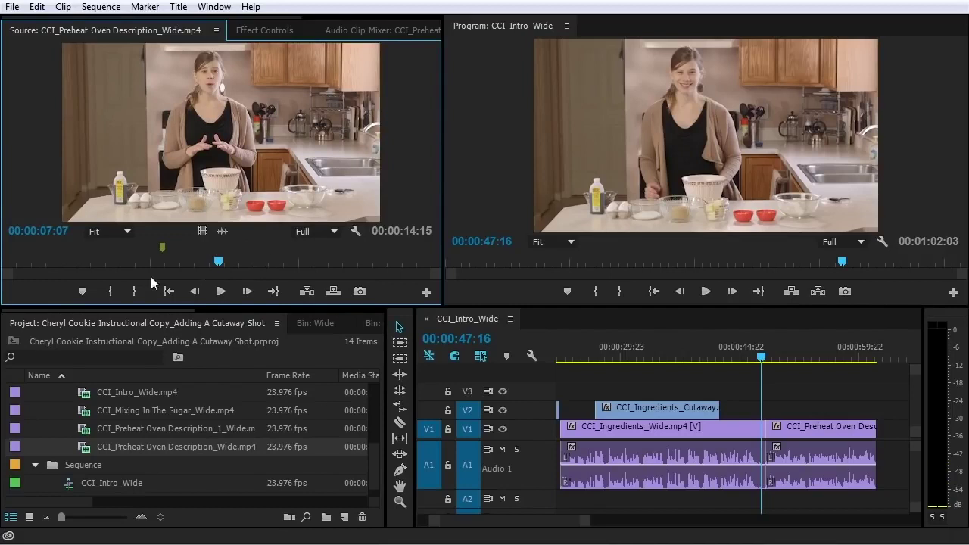
click(110, 291)
key(space)
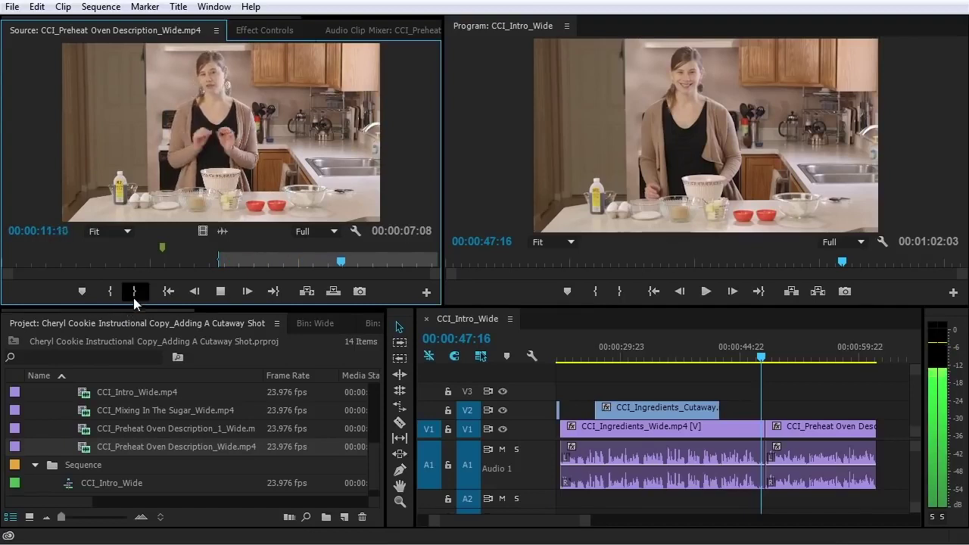
click(135, 291)
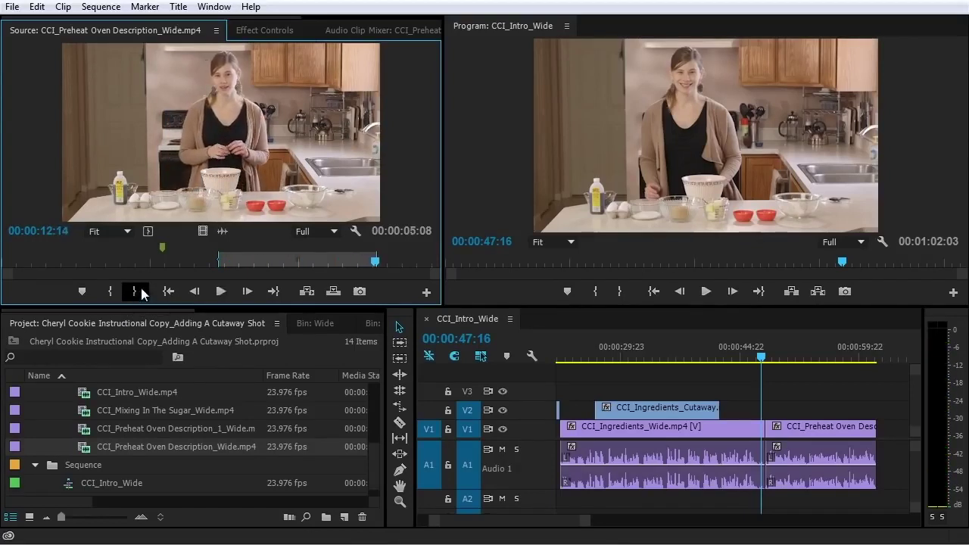
drag(212, 170, 887, 433)
Step: Play back the sequence, check the new 5:08 clip at the end, and select it
key(space)
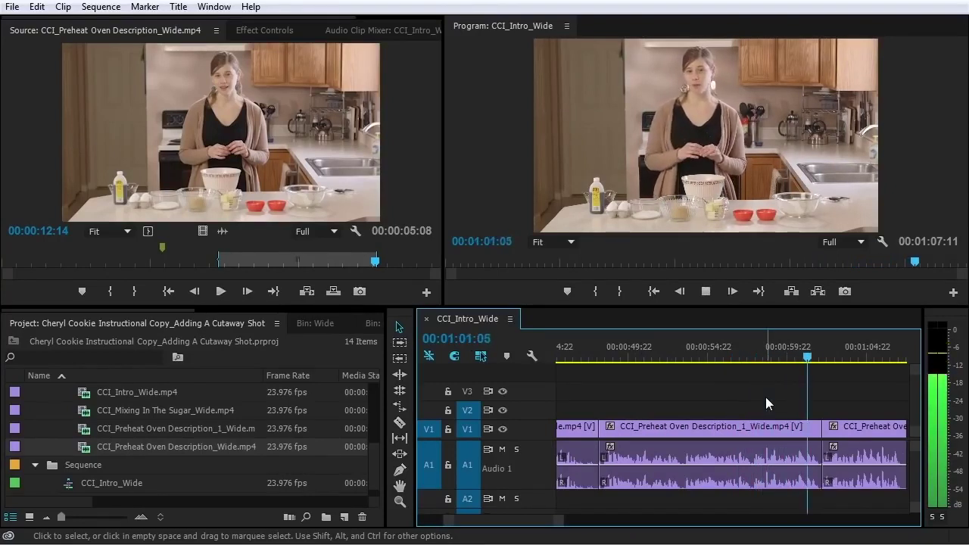
key(equal)
key(equal)
key(equal)
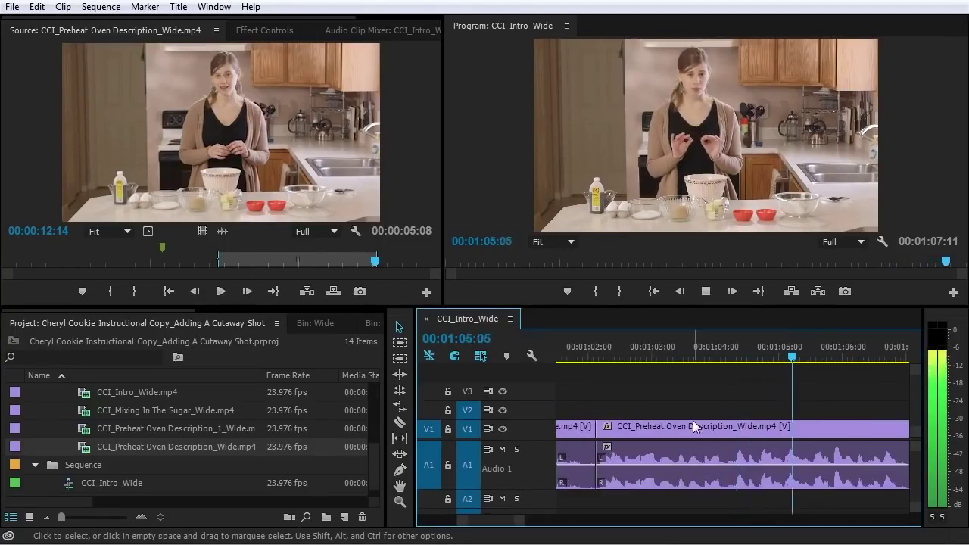
key(minus)
key(minus)
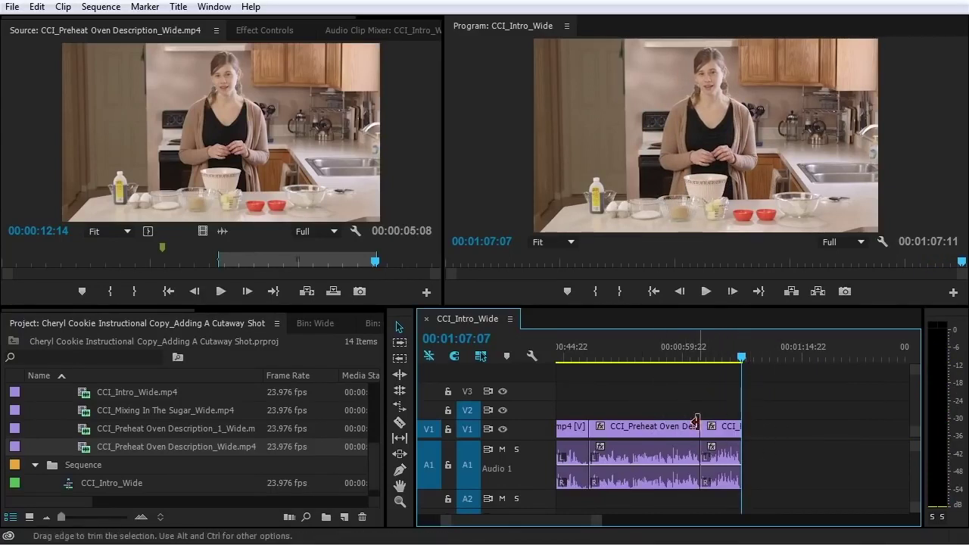
click(723, 433)
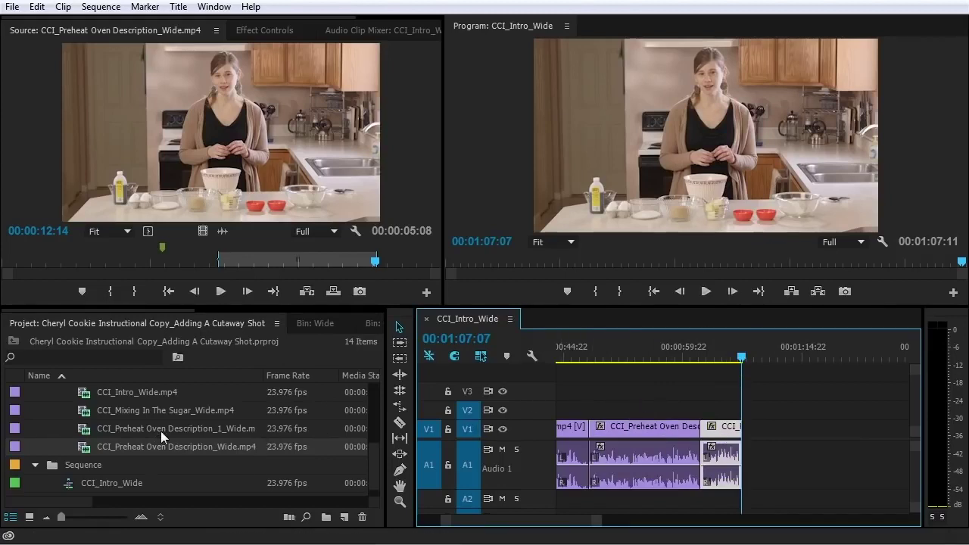
Step: Expand the Cutaway bin, search 'preh', and open CCI_Preheat Oven Cutaway.mp4 in the Source Monitor
scroll(159, 440, up, 5)
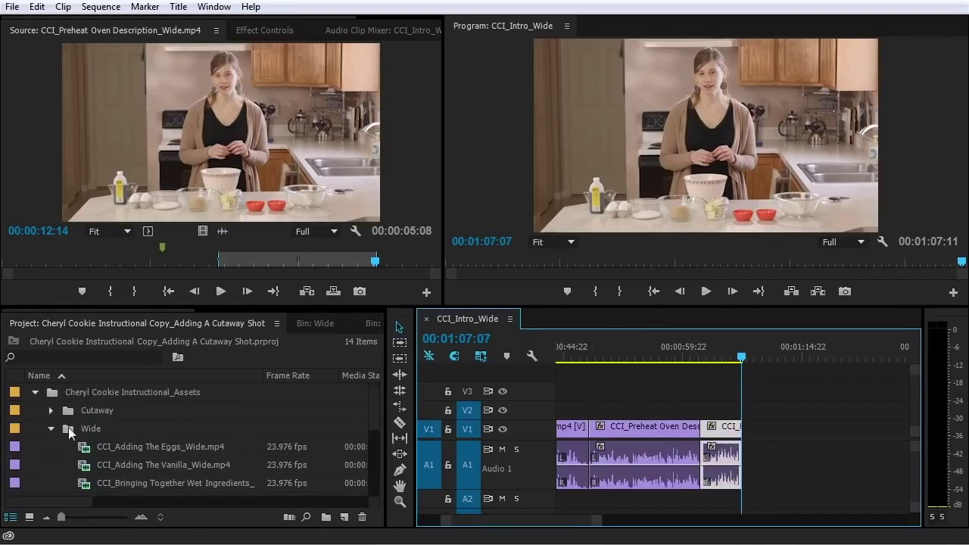
click(52, 410)
scroll(92, 430, down, 4)
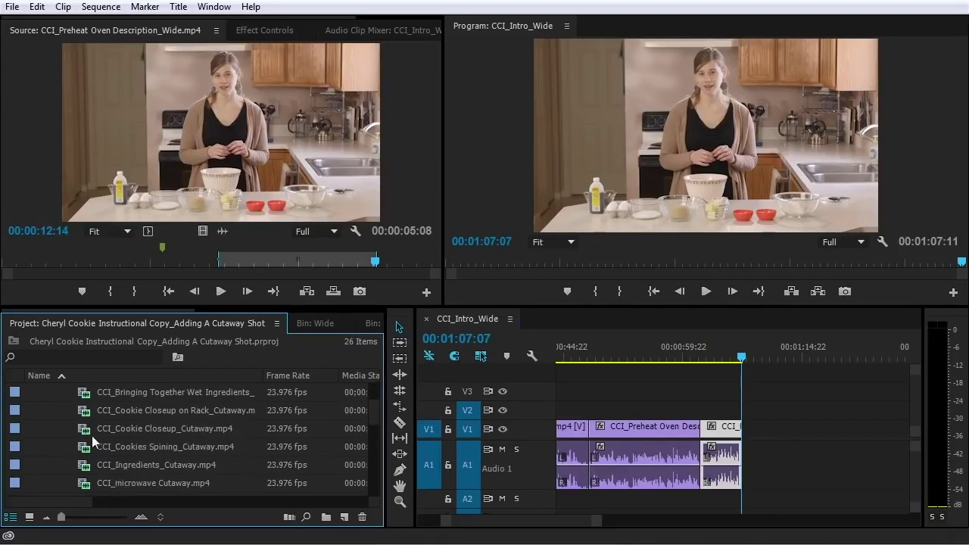
click(59, 355)
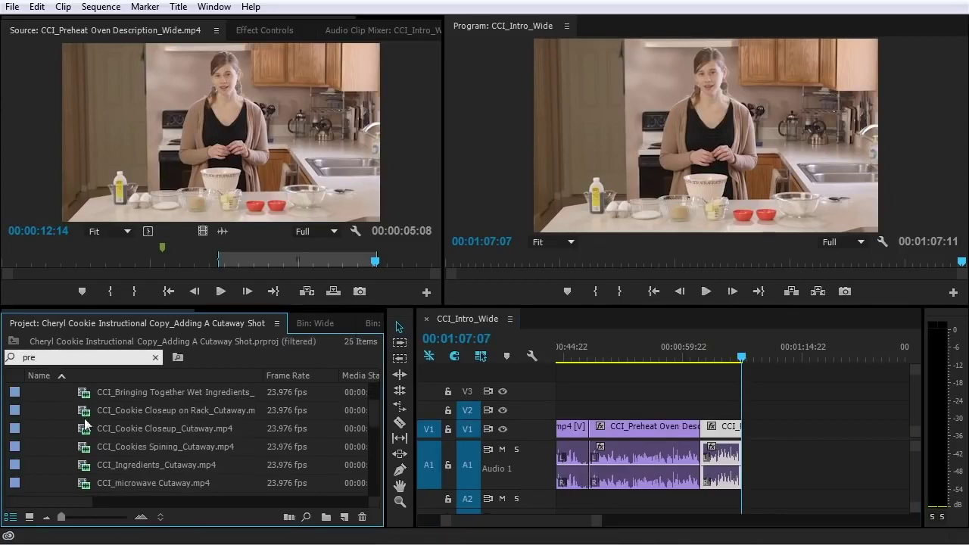
text(preh)
double_click(87, 411)
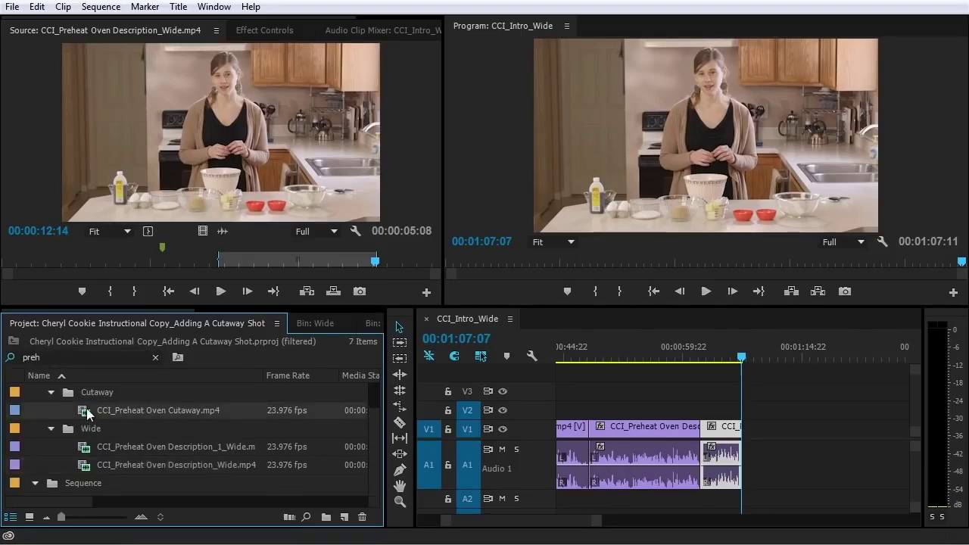
click(158, 357)
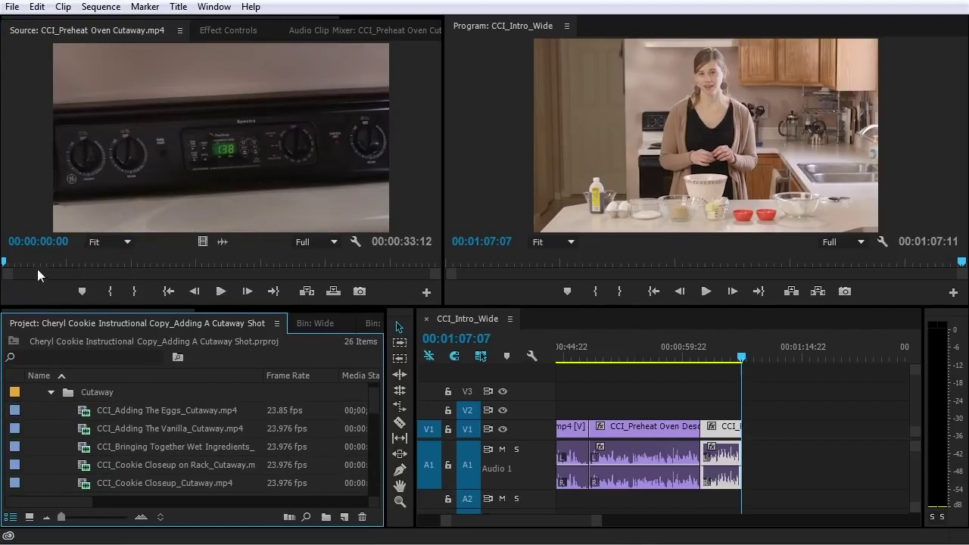
Step: Mark a 00:00:07:17 range of the oven cutaway and lay it on V2 over the preheat shot
drag(4, 263, 383, 263)
click(110, 290)
click(134, 292)
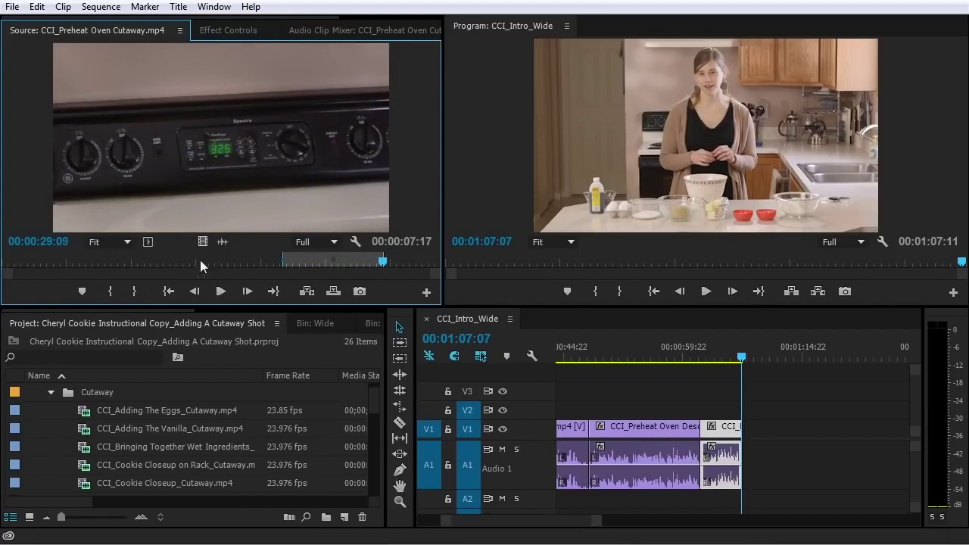
drag(202, 242, 602, 409)
Step: Play the sequence through the oven cutaway, zooming the timeline to examine its end
click(588, 357)
key(Left)
key(Left)
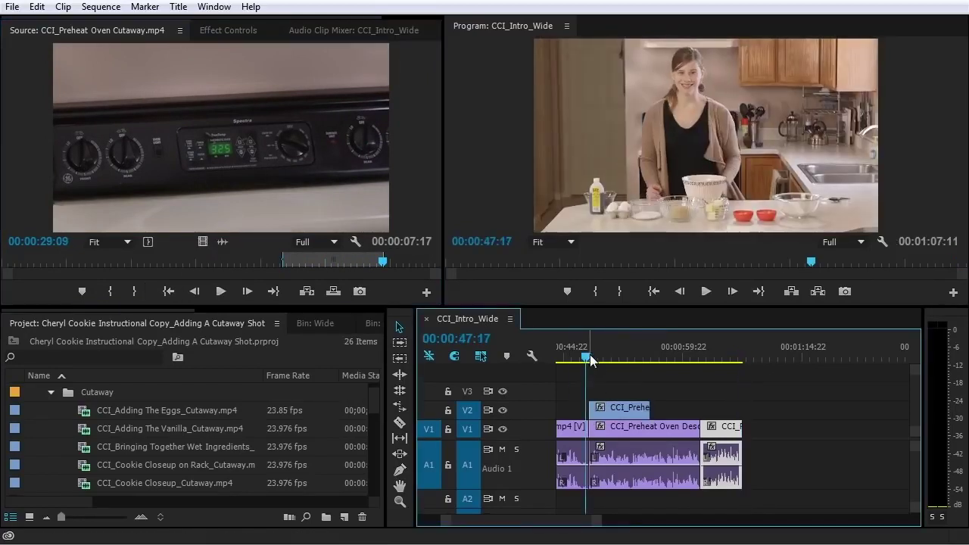
key(equal)
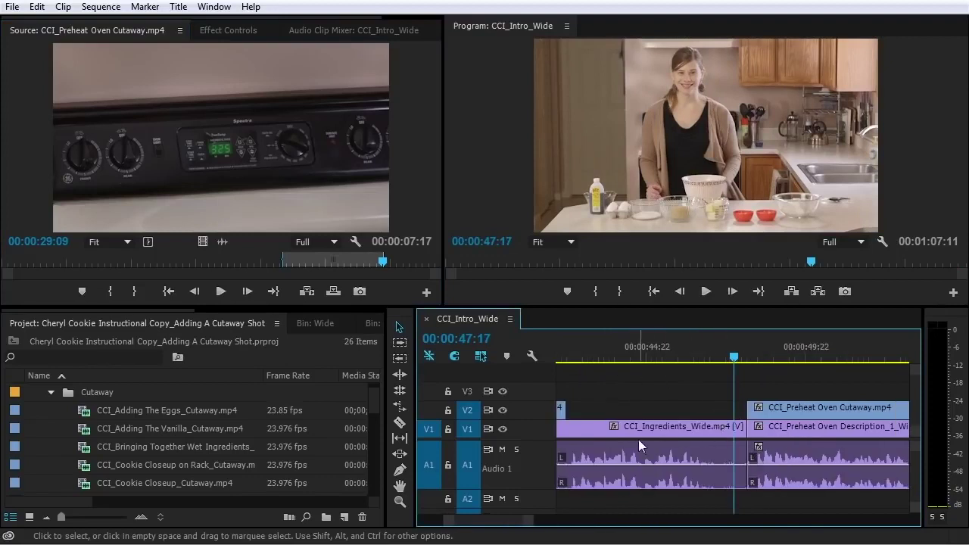
key(space)
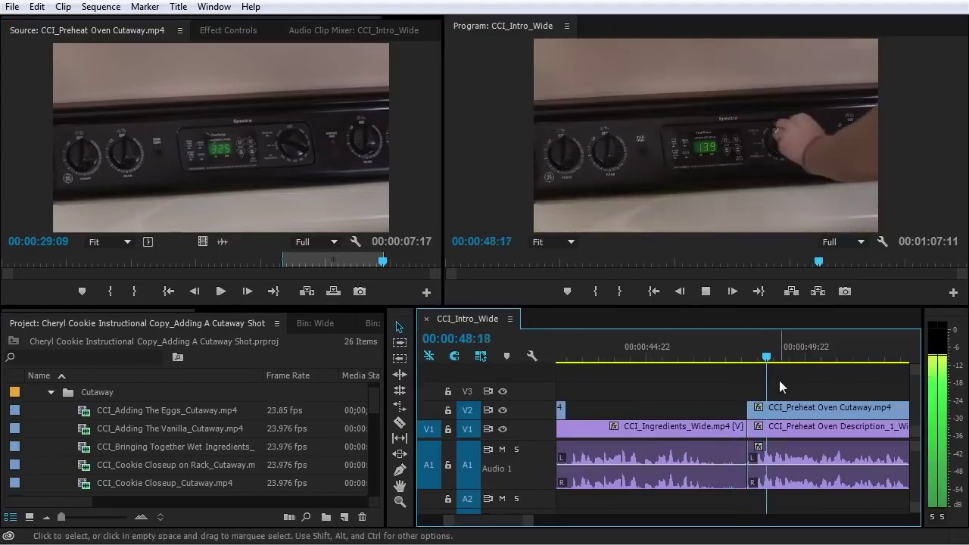
key(minus)
key(minus)
key(minus)
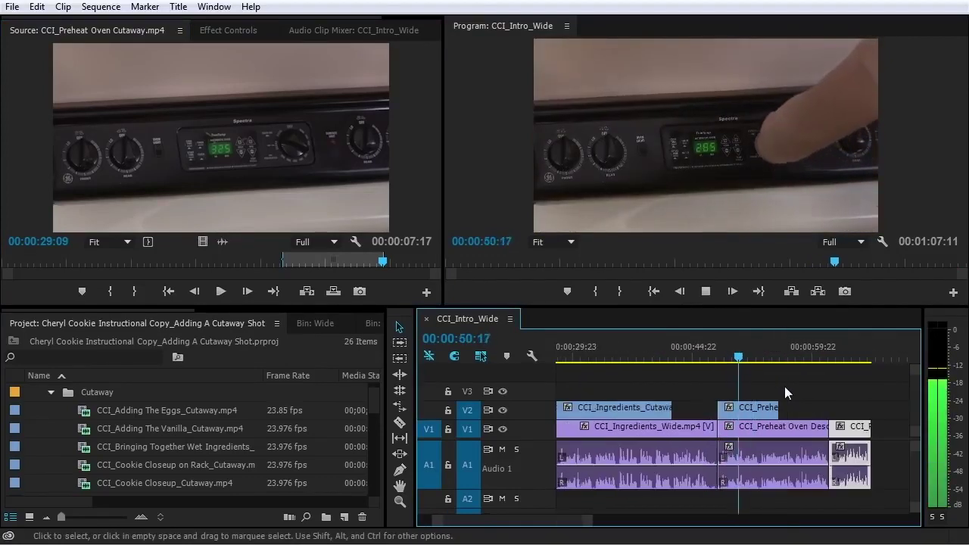
key(equal)
key(minus)
key(equal)
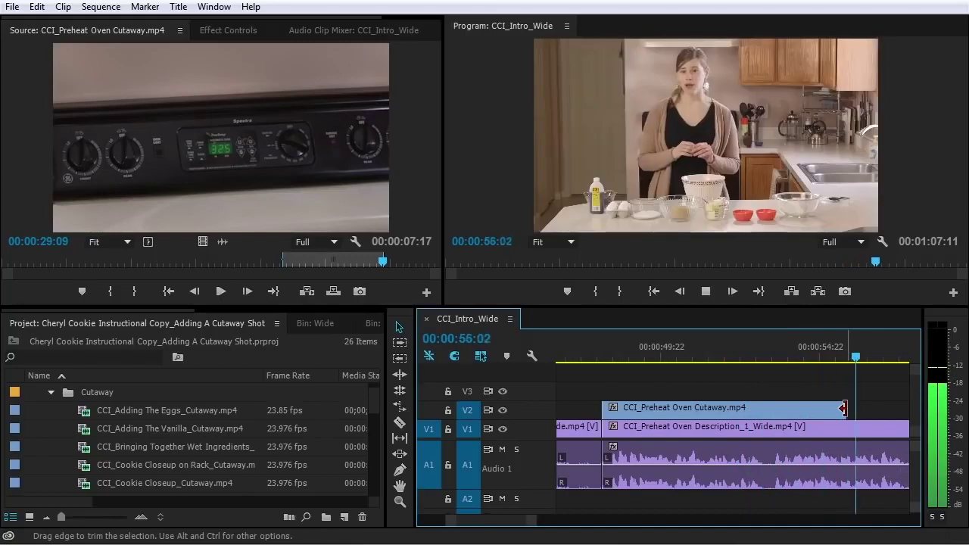
key(space)
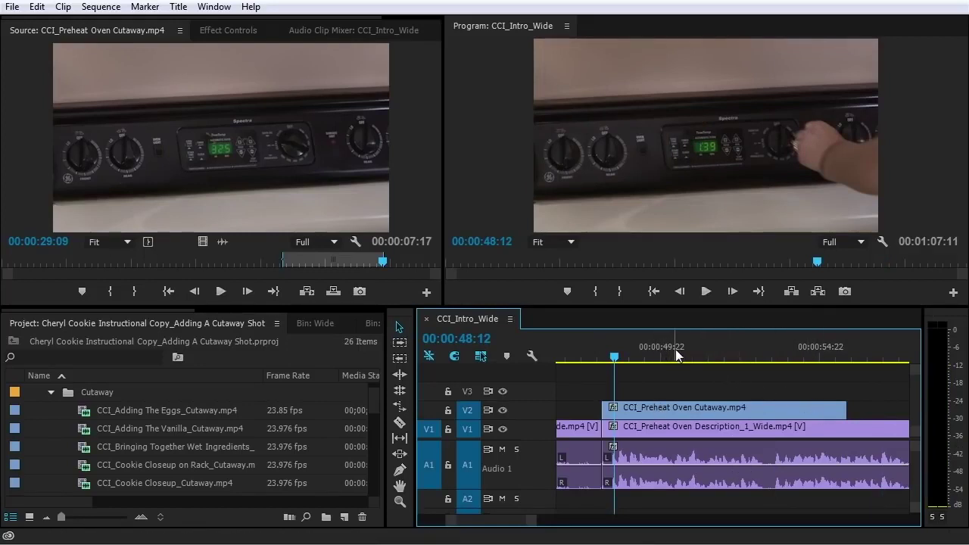
Step: Trim the V2 oven cutaway's end to the playhead at 00:00:53:08 and select it
drag(690, 349, 768, 368)
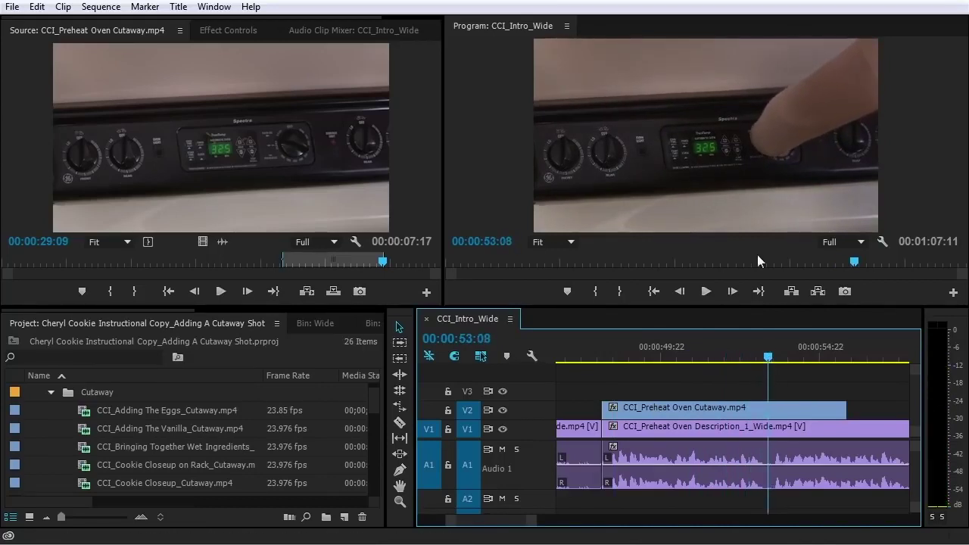
drag(842, 409, 765, 415)
click(677, 409)
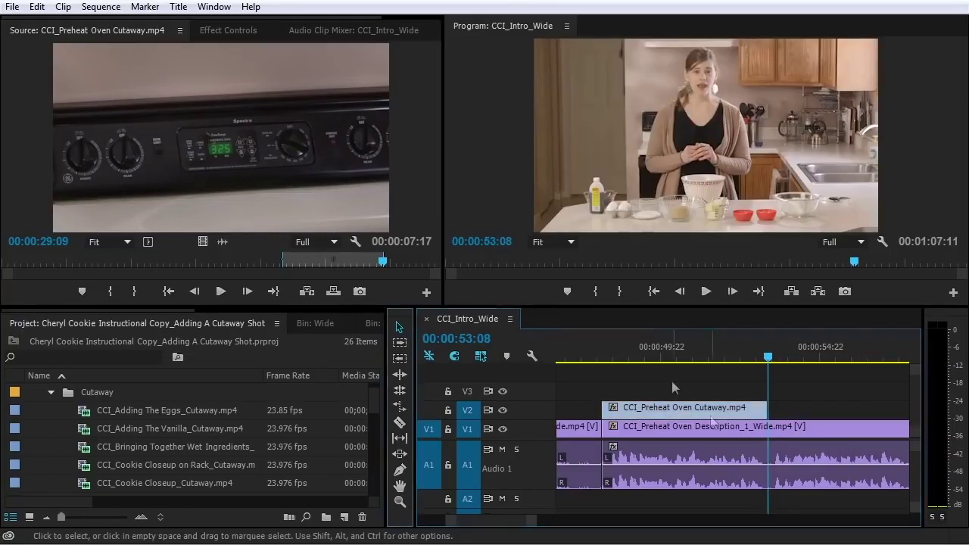
Step: Slip the oven cutaway's footage one second earlier with the Slip tool and play it back
key(y)
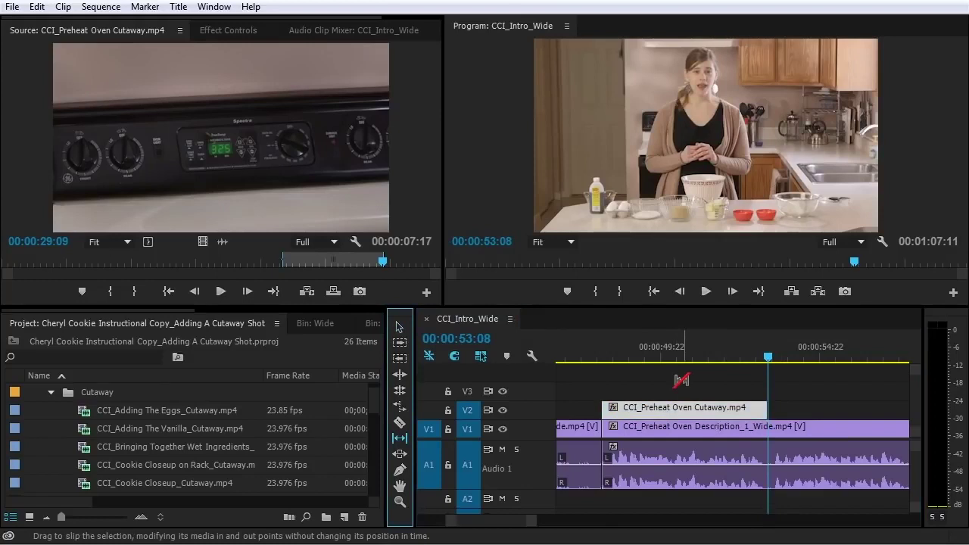
click(682, 380)
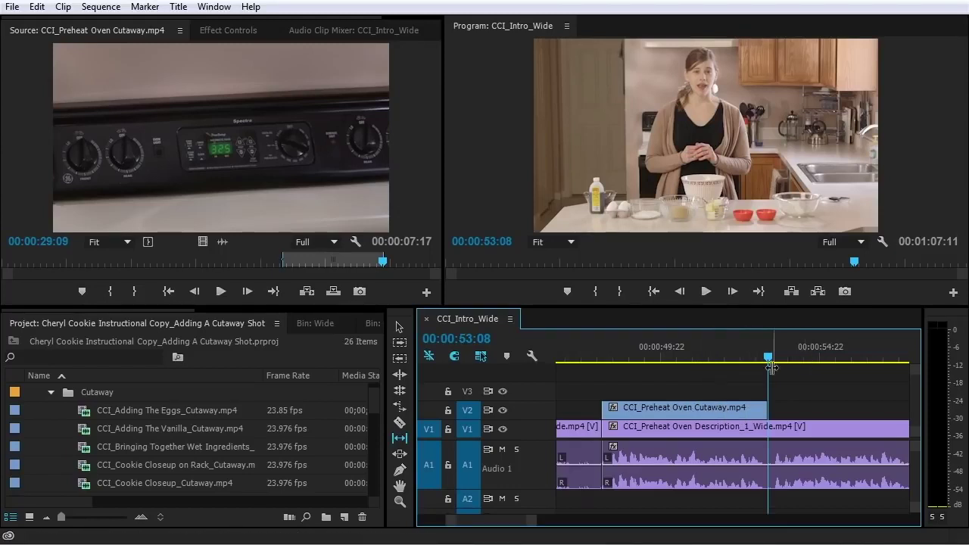
click(717, 415)
drag(736, 409, 707, 409)
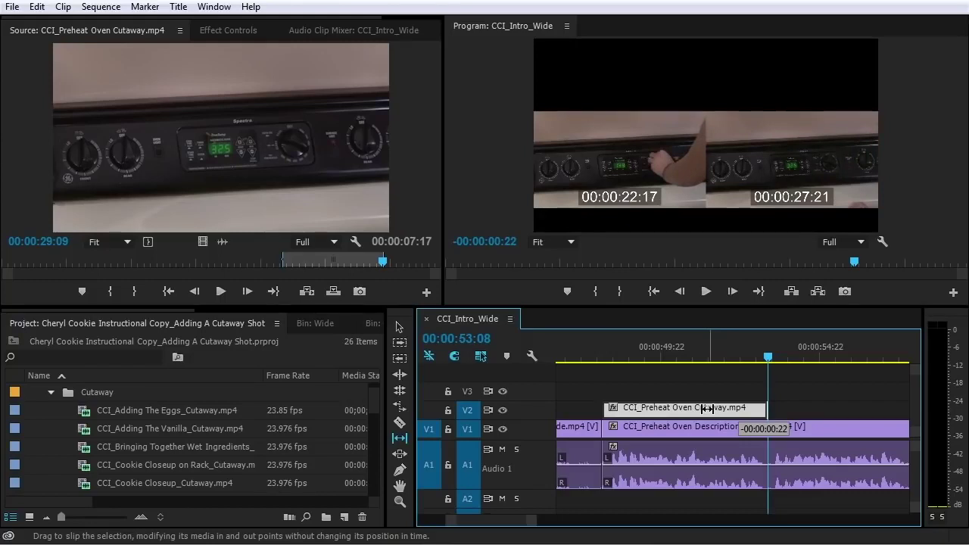
drag(707, 409, 704, 413)
click(611, 352)
click(592, 353)
key(space)
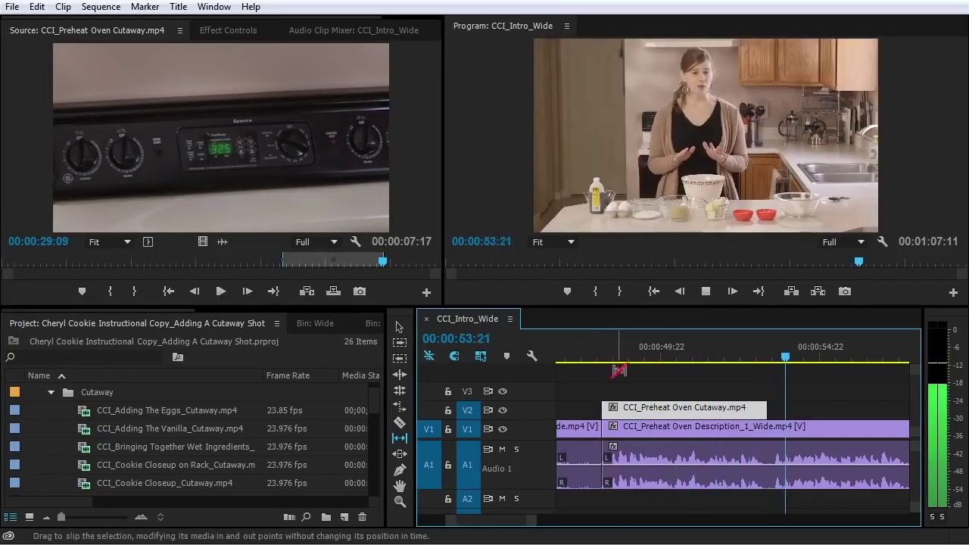
key(space)
Step: Extend the cutaway's out edge by four frames with the Selection tool and review the ending
key(v)
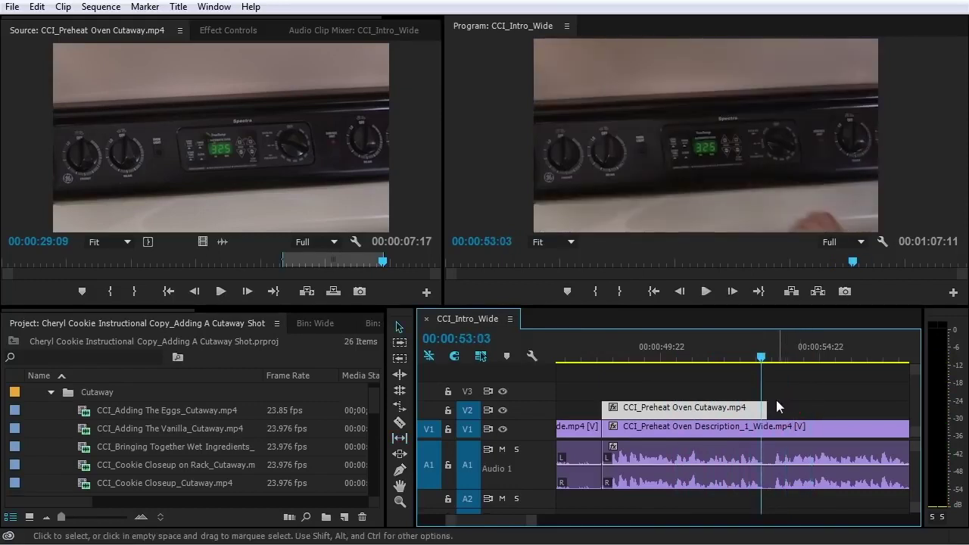
alt+scroll(786, 406, up, 2)
alt+scroll(787, 409, up, 2)
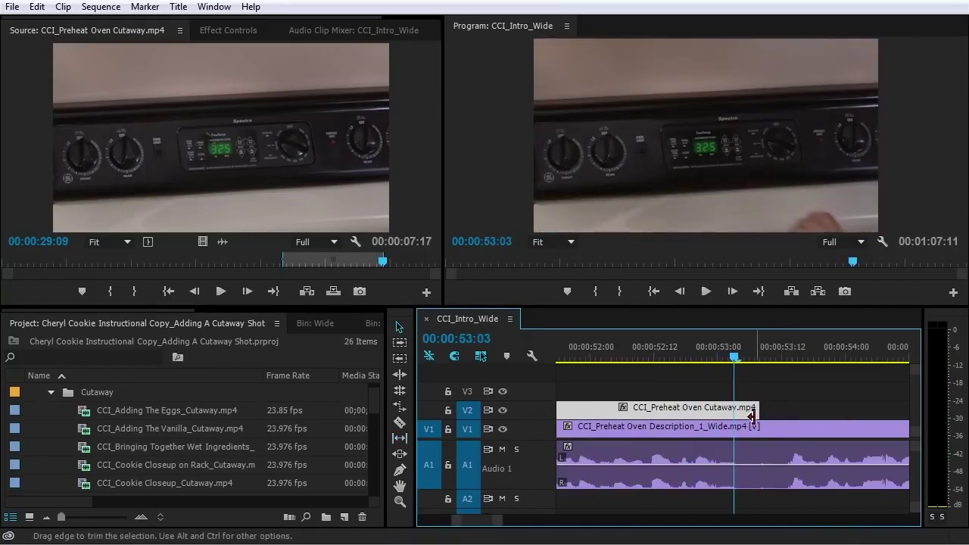
drag(755, 410, 764, 409)
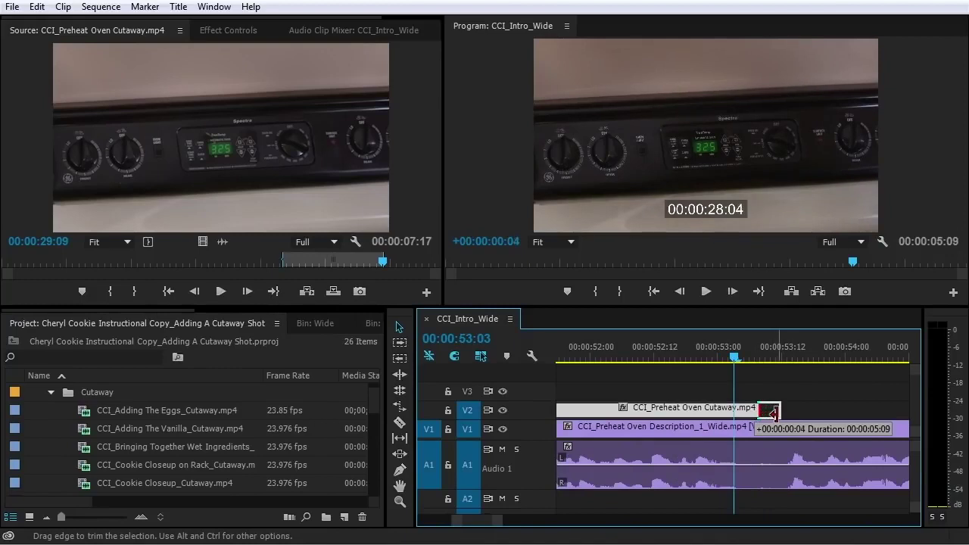
drag(766, 412, 774, 413)
key(Up)
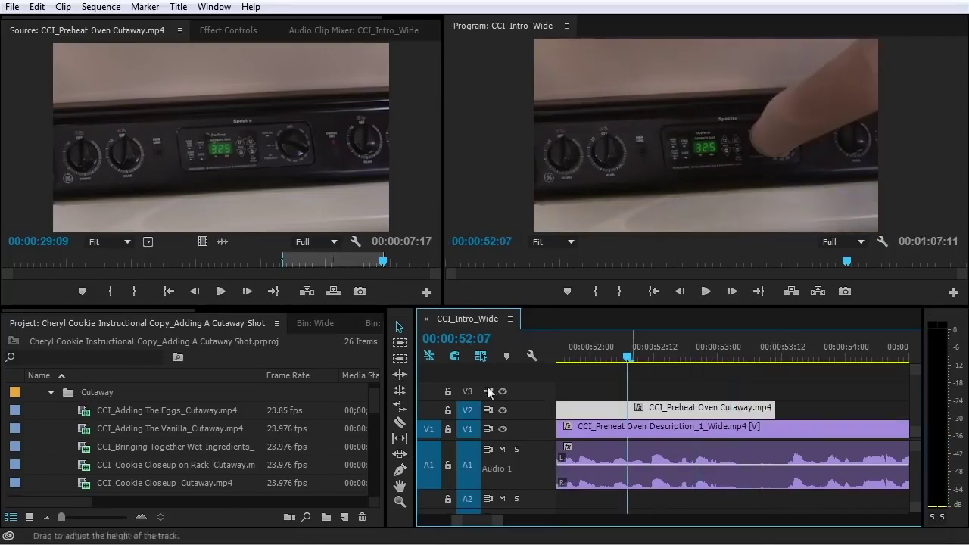
key(space)
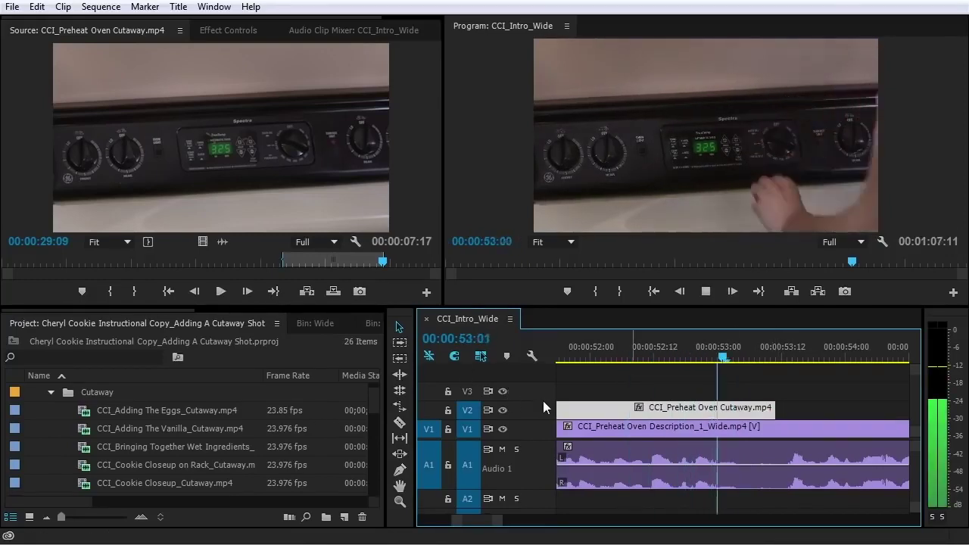
alt+scroll(773, 414, down, 3)
key(space)
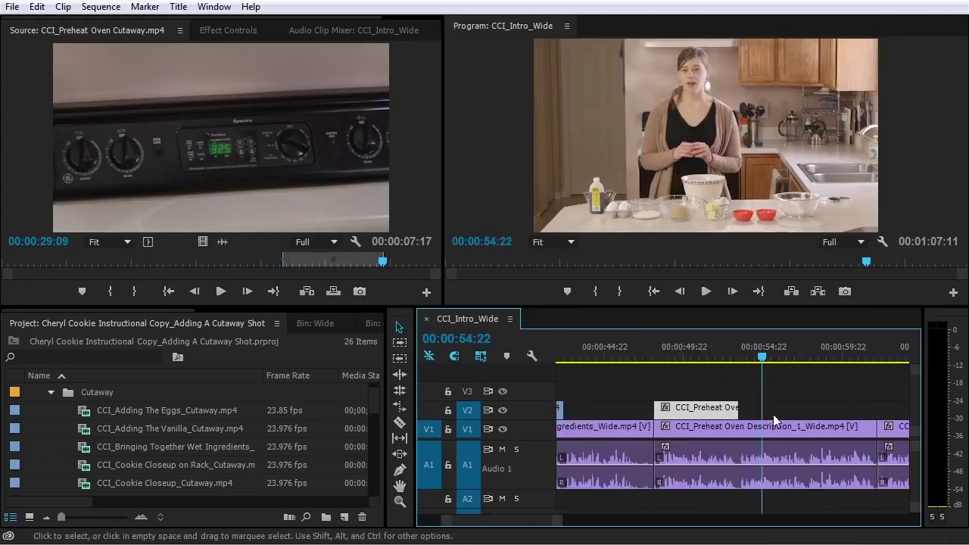
click(836, 365)
Step: Play the sequence and highlight the three CCI_Preheat Oven lines in the shot list
key(space)
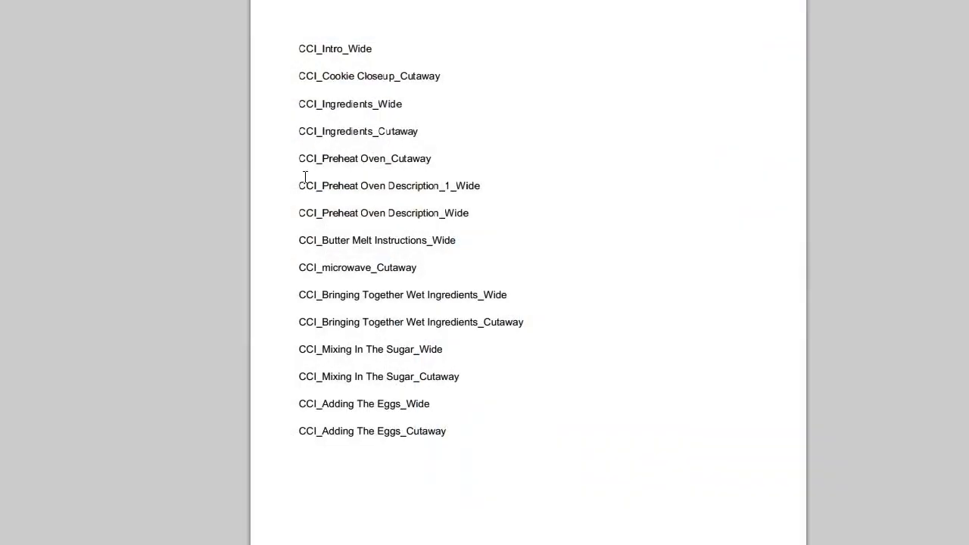
drag(430, 202, 491, 213)
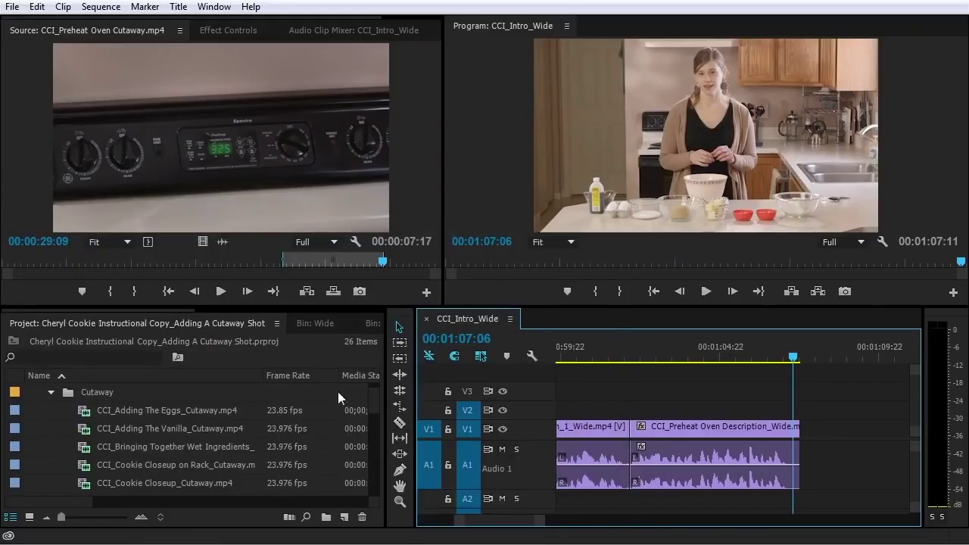
Step: Mark a 4:04 section of CCI_Cookie Closeup on Rack_Cutaway and drop it on V2 above Description_Wide
scroll(91, 429, down, 2)
click(130, 430)
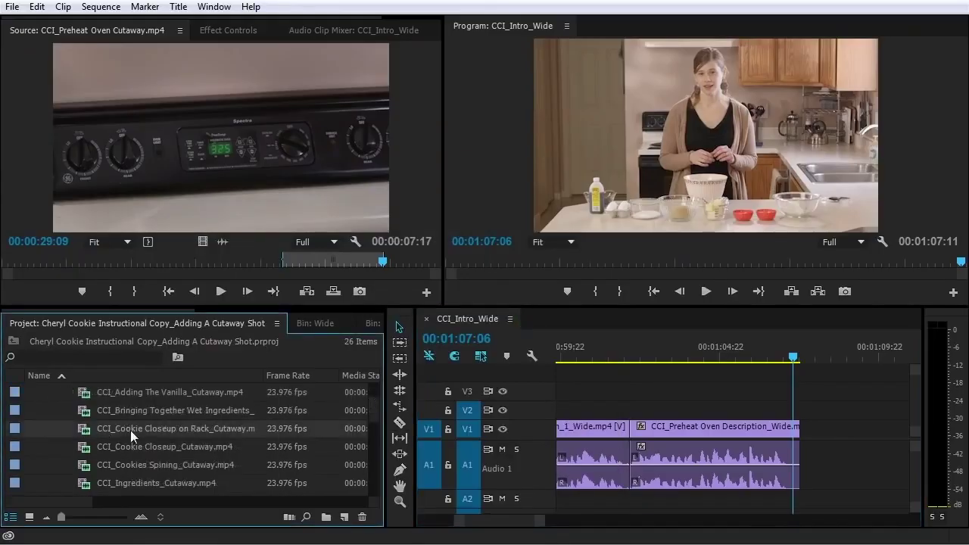
double_click(91, 427)
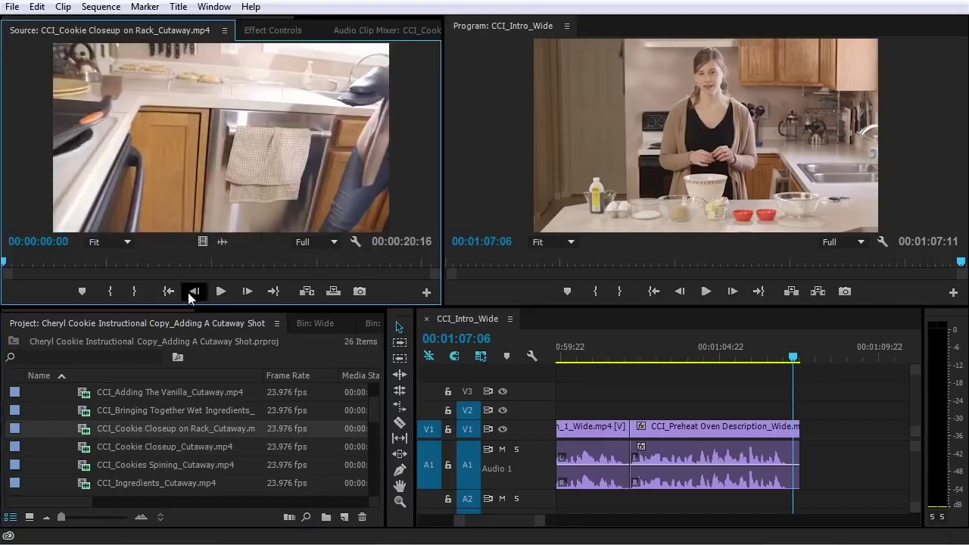
drag(139, 258, 306, 262)
click(110, 291)
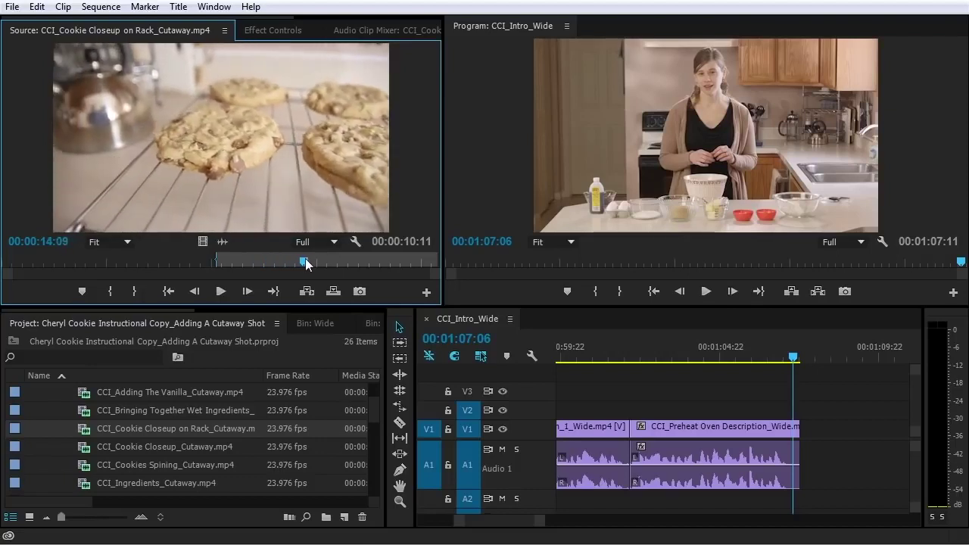
click(135, 291)
drag(615, 358, 632, 409)
drag(634, 359, 630, 366)
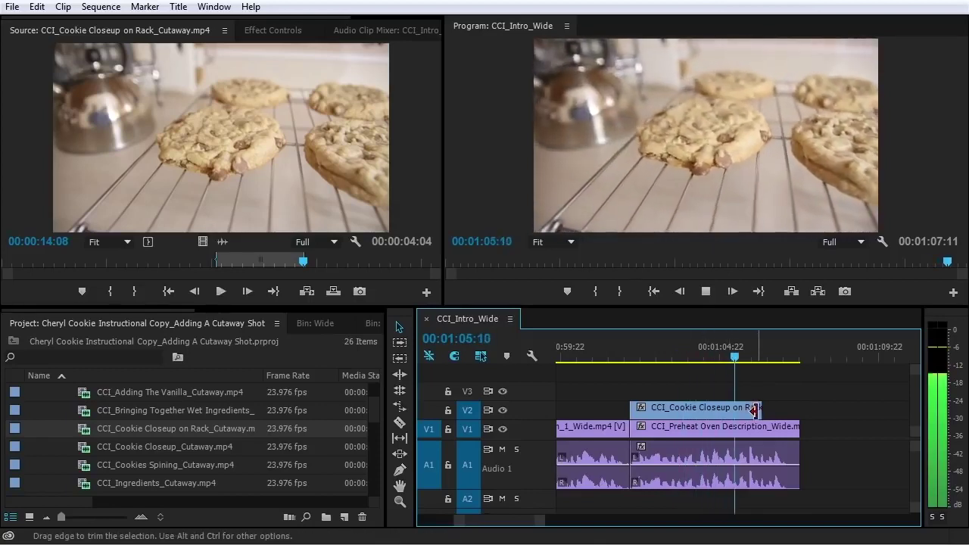
Step: Move and trim the cookie cutaway to 00:00:05:08 spanning all of Description_Wide, then play it back
drag(714, 401, 738, 409)
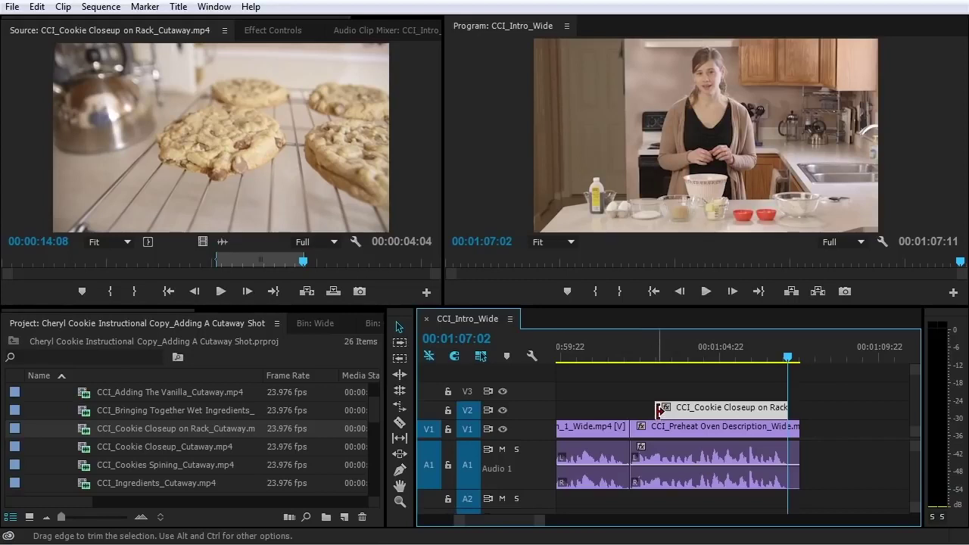
drag(656, 410, 632, 409)
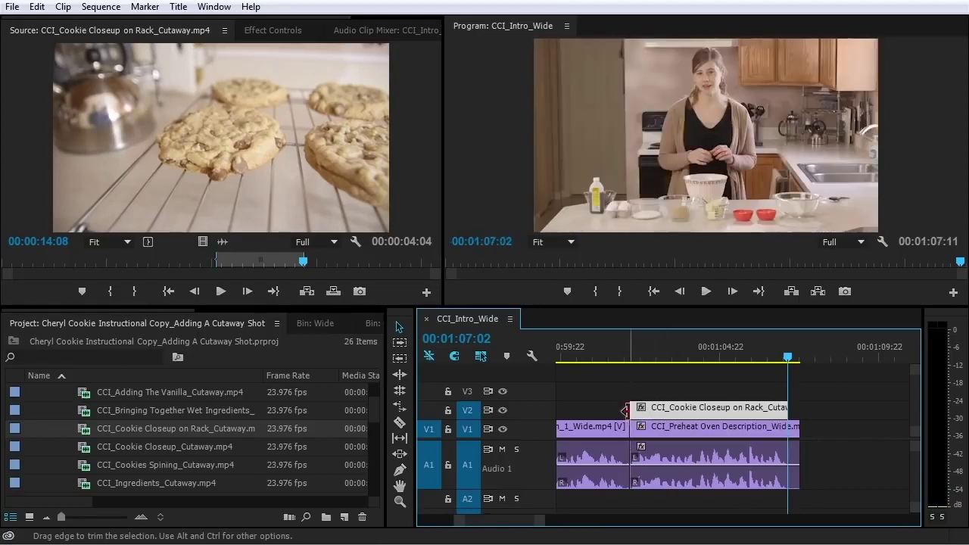
click(618, 356)
key(space)
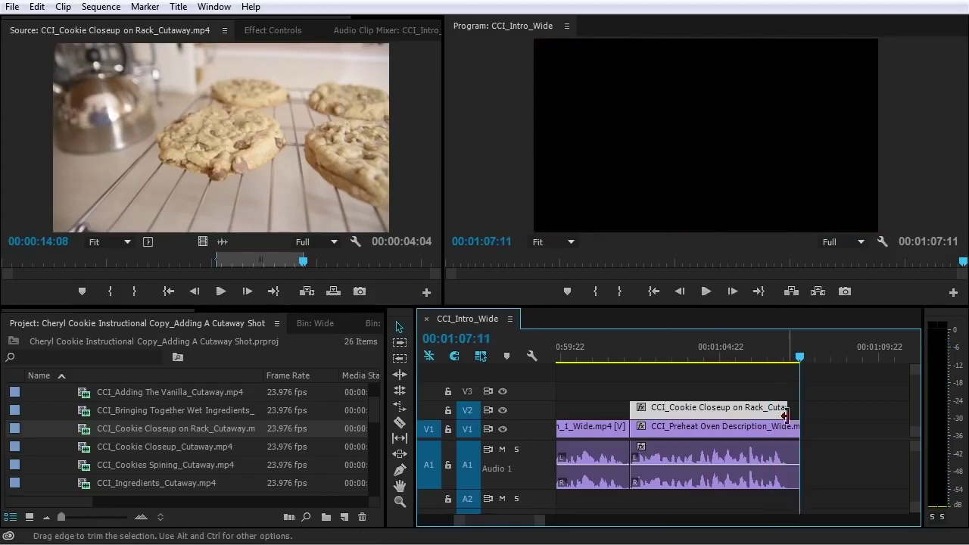
mouse_move(782, 409)
mouse_down()
mouse_move(793, 410)
mouse_move(773, 412)
mouse_move(782, 415)
mouse_up()
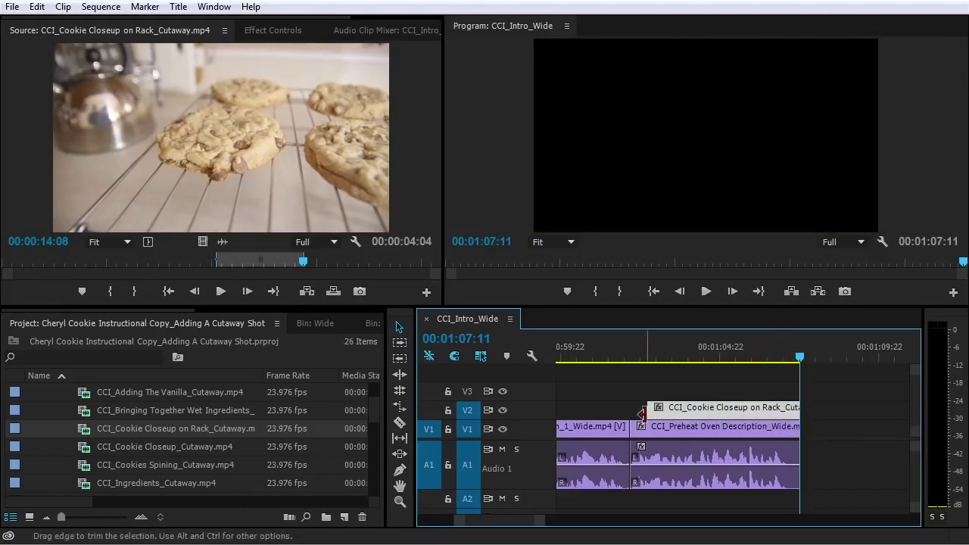
drag(653, 411, 631, 411)
click(628, 357)
key(space)
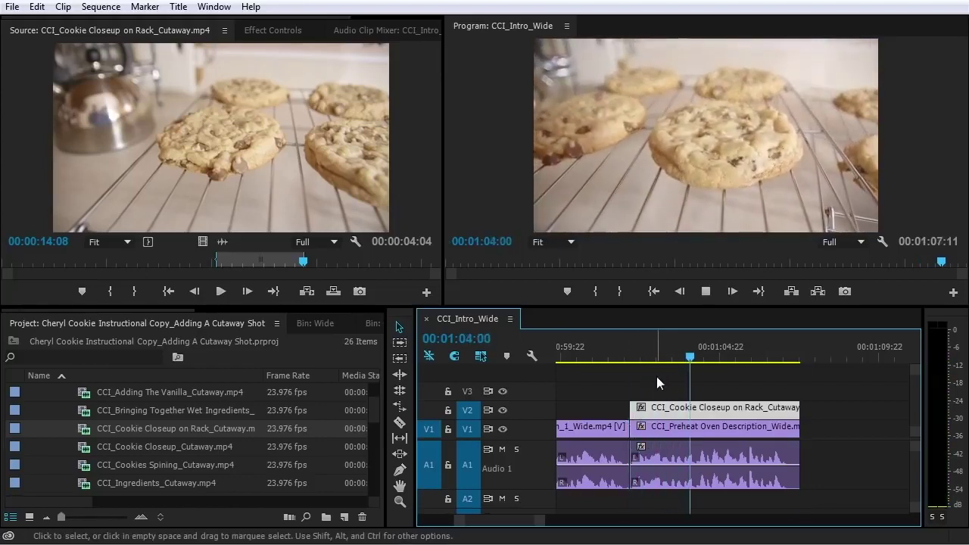
key(space)
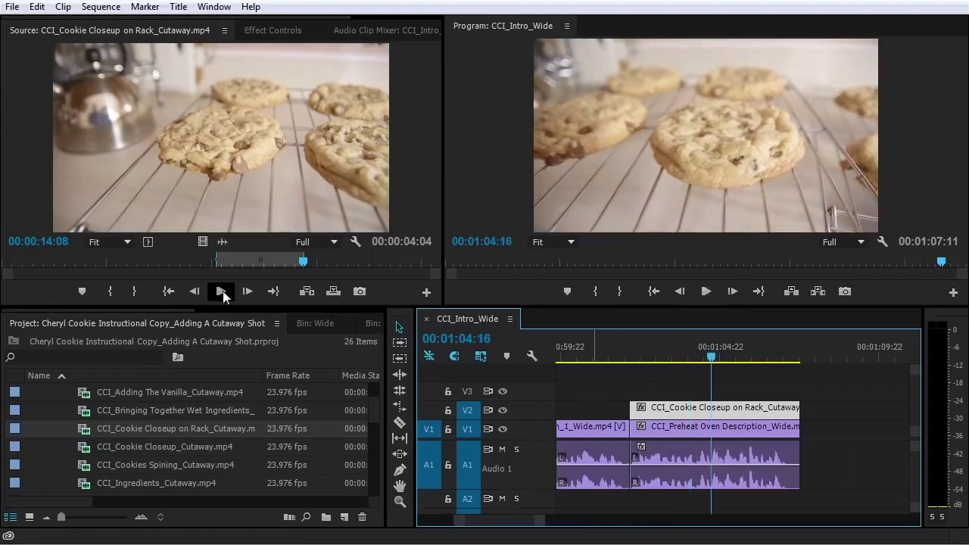
Step: Slide the cookie cutaway's In/Out range later in the Source Monitor and play back the result
double_click(692, 409)
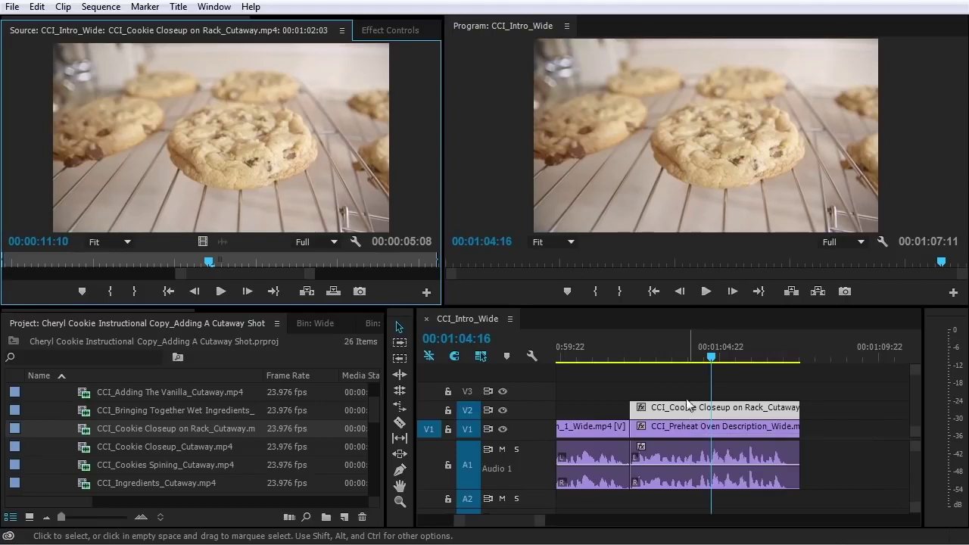
drag(309, 280, 495, 280)
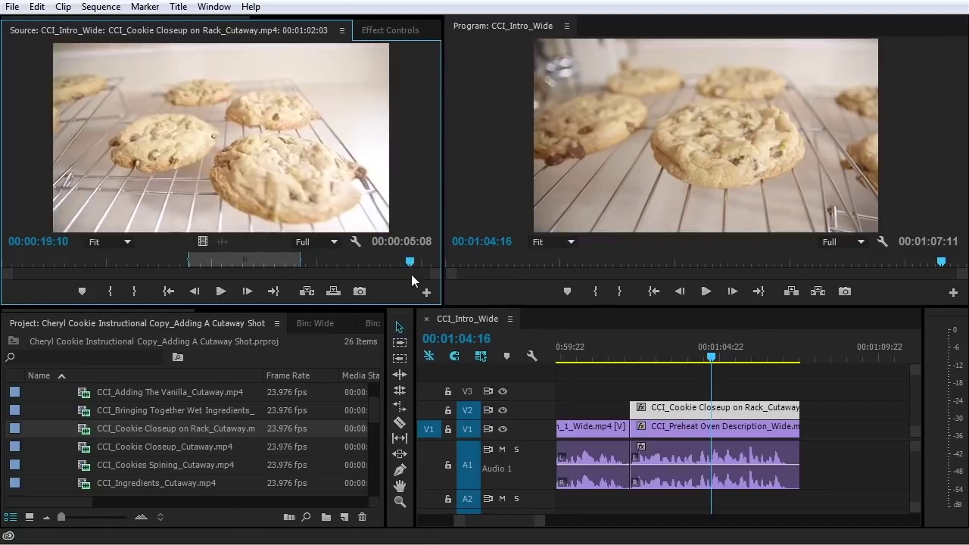
drag(277, 261, 306, 262)
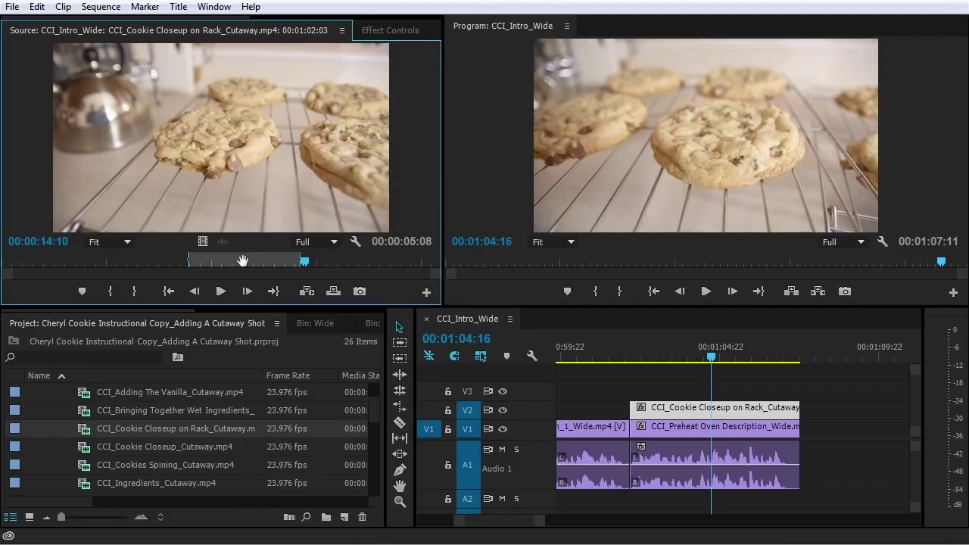
drag(243, 261, 355, 270)
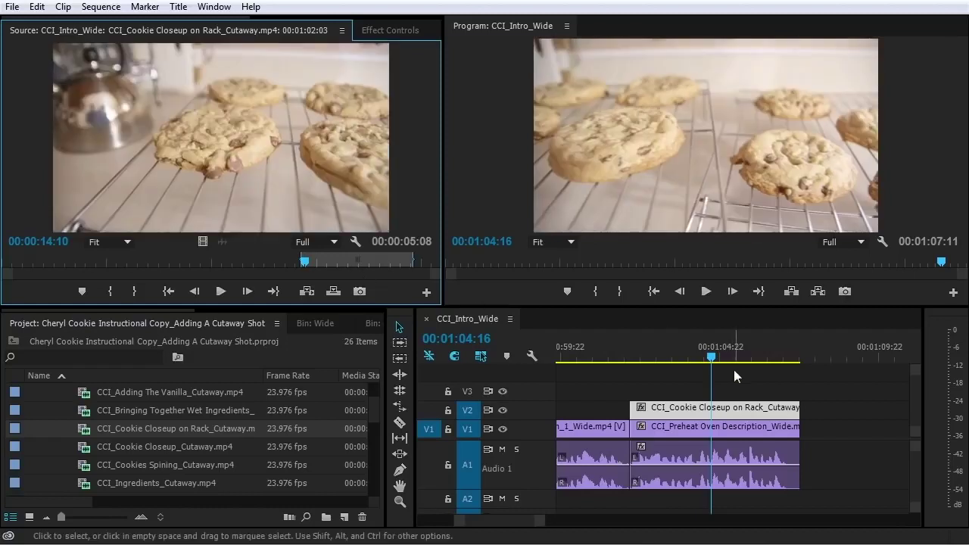
click(625, 354)
key(space)
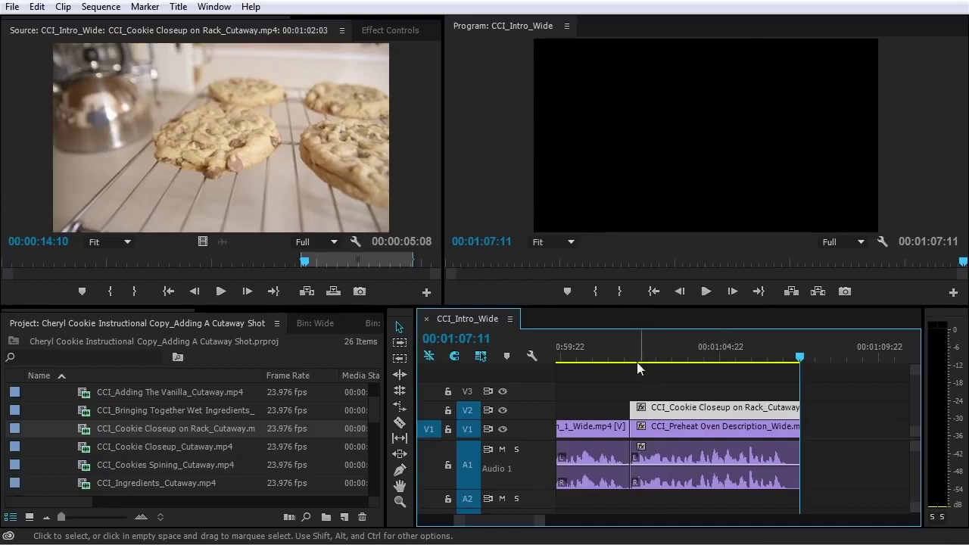
click(628, 356)
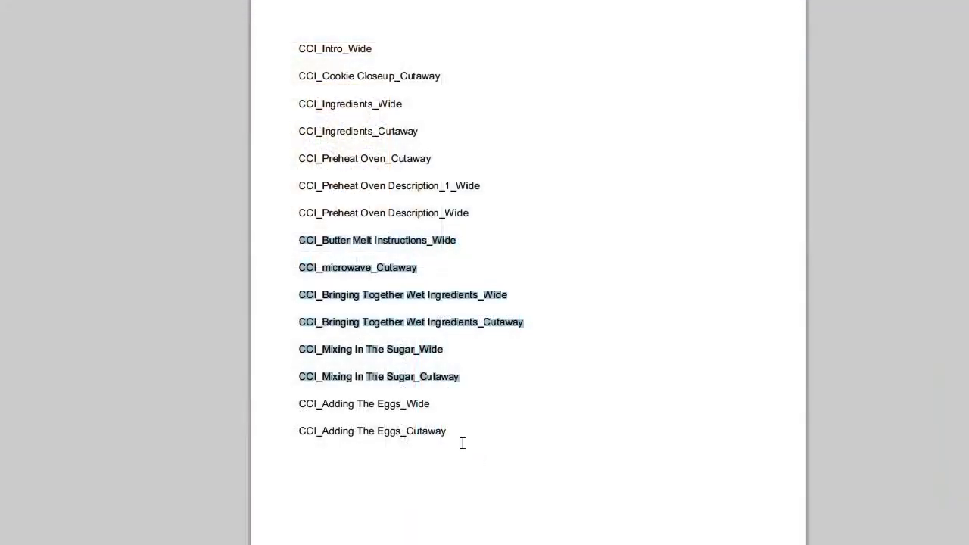
drag(463, 442, 453, 437)
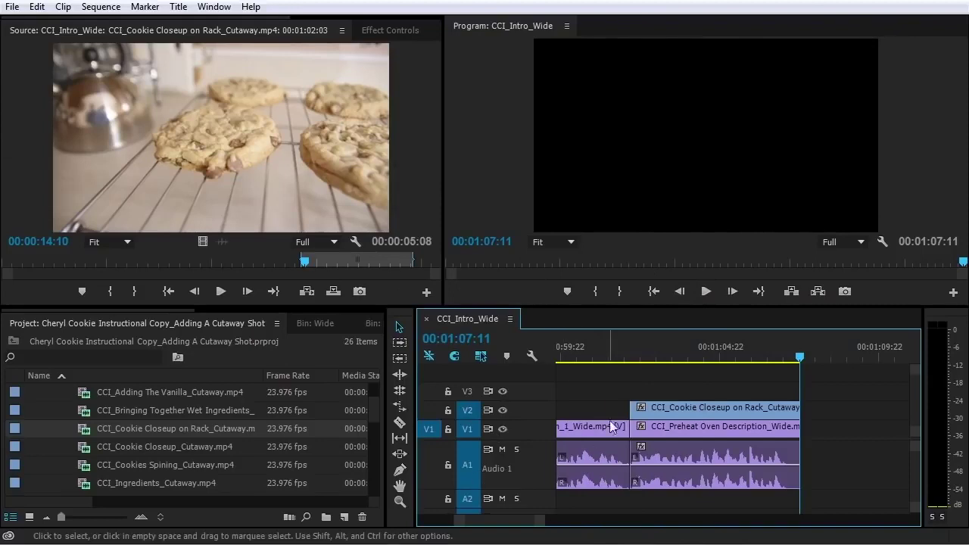
Step: Play CCI_Intro_Wide from the start, then zoom and scroll the timeline around the cookie cutaway
key(Home)
key(backslash)
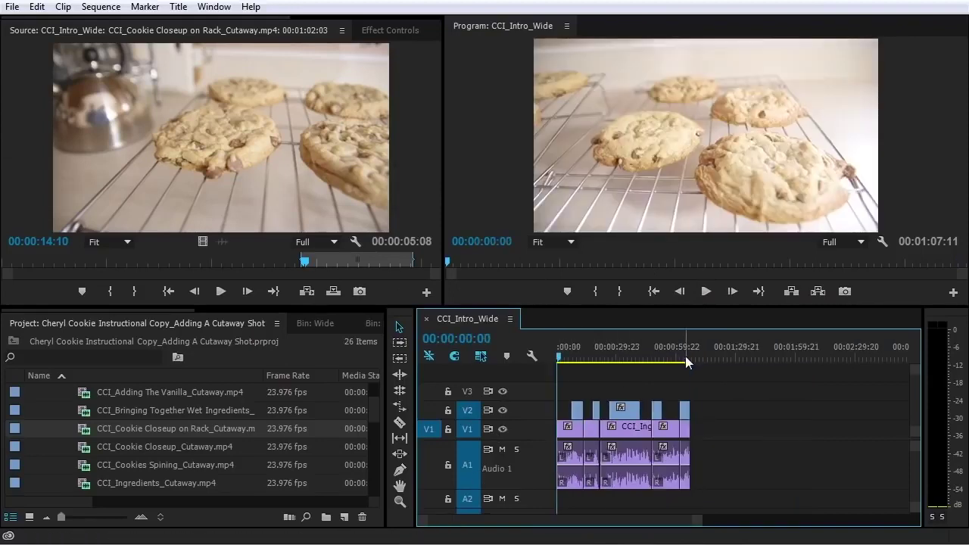
key(space)
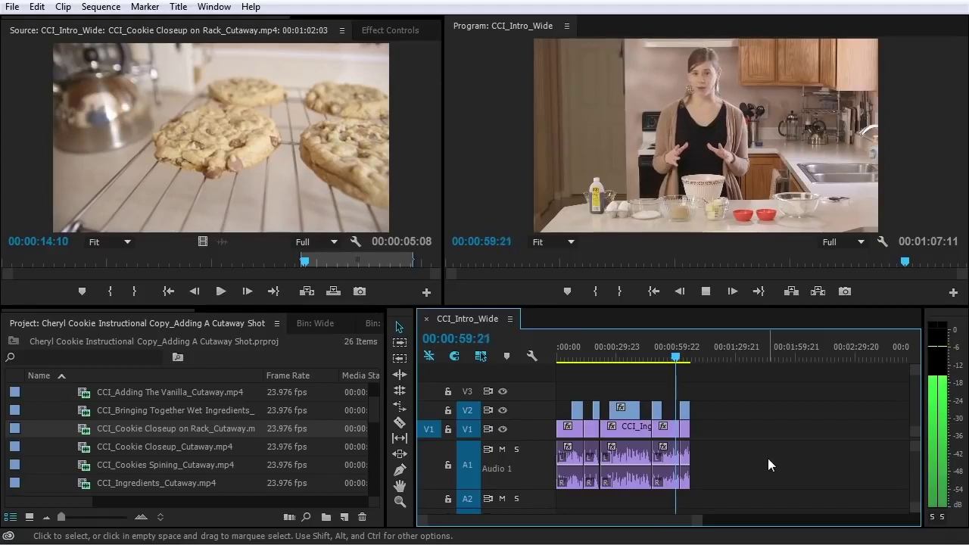
key(equal)
key(equal)
key(equal)
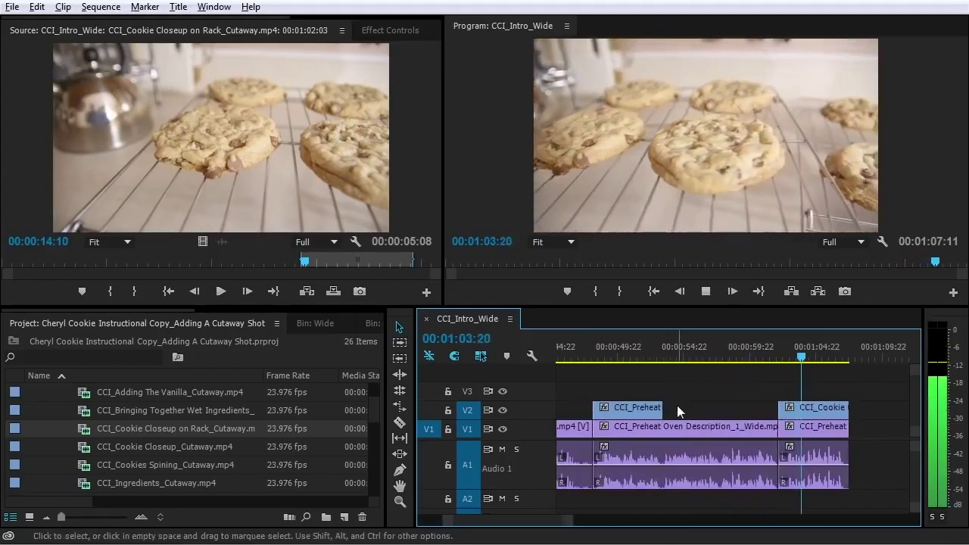
scroll(831, 412, up, 1)
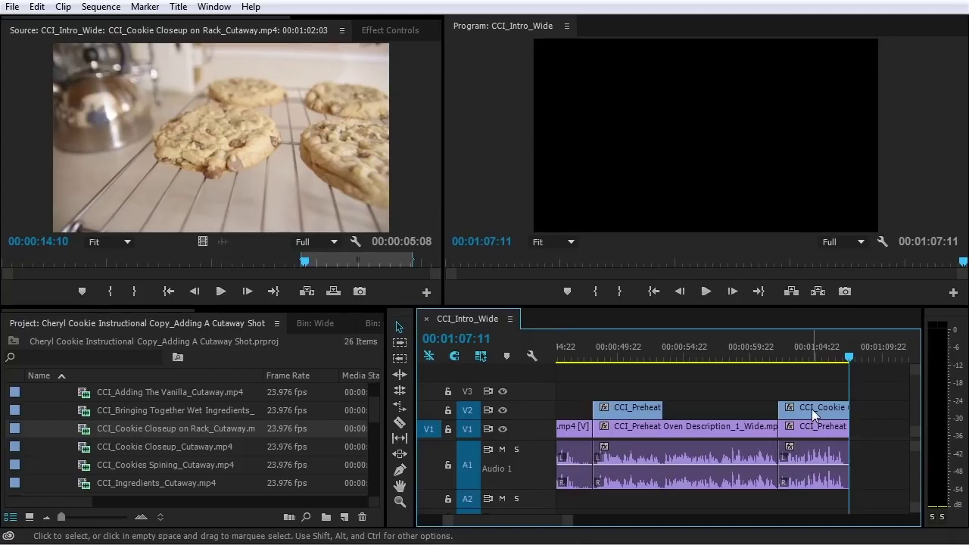
scroll(778, 357, down, 1)
scroll(778, 357, down, 1)
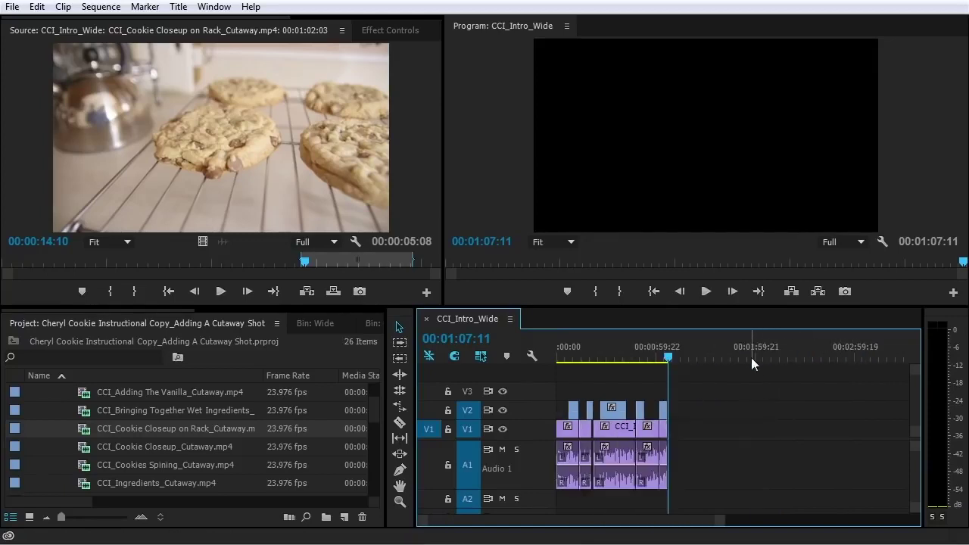
scroll(751, 357, up, 3)
Step: Play the lead-in to the Preheat Oven Description_1_Wide cut, stopping on the cookie cutaway
click(655, 351)
scroll(655, 350, up, 3)
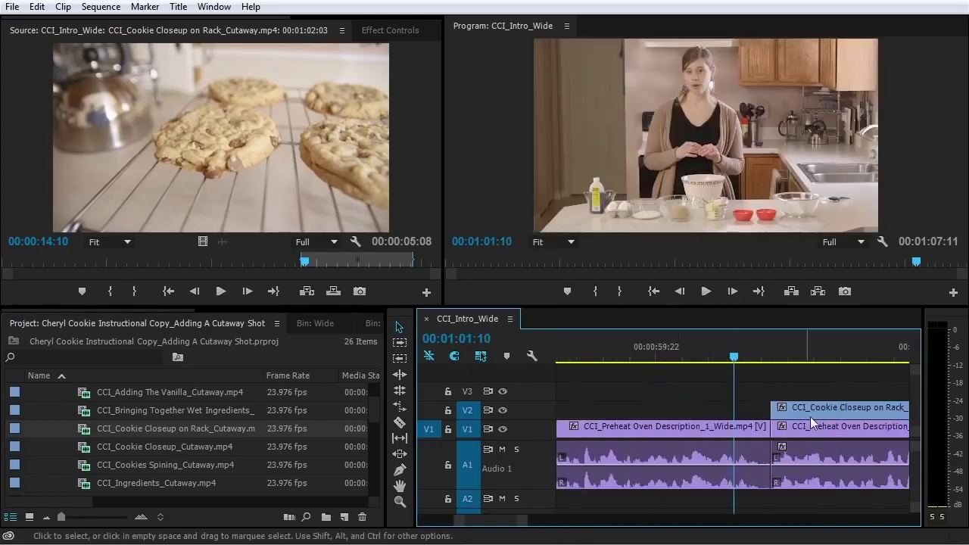
click(776, 430)
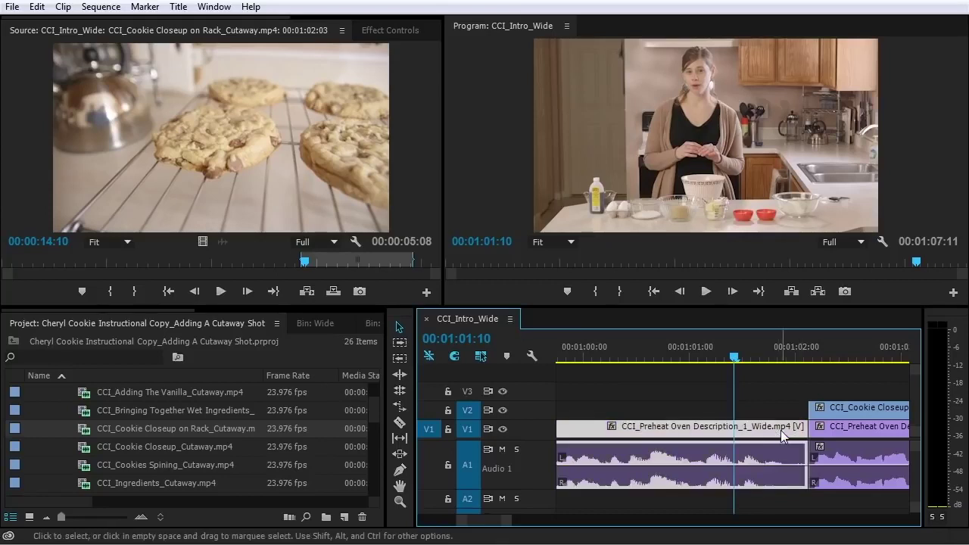
drag(745, 355, 621, 381)
key(space)
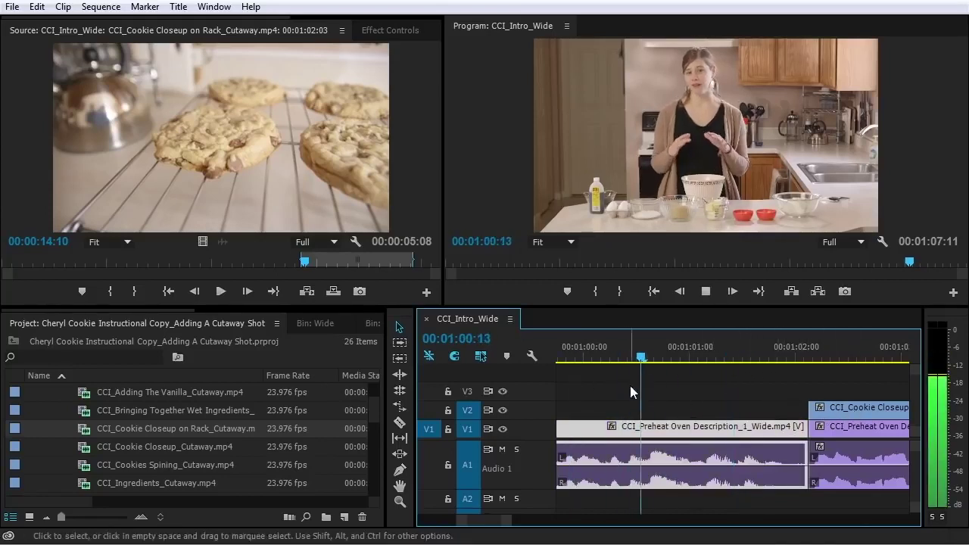
key(space)
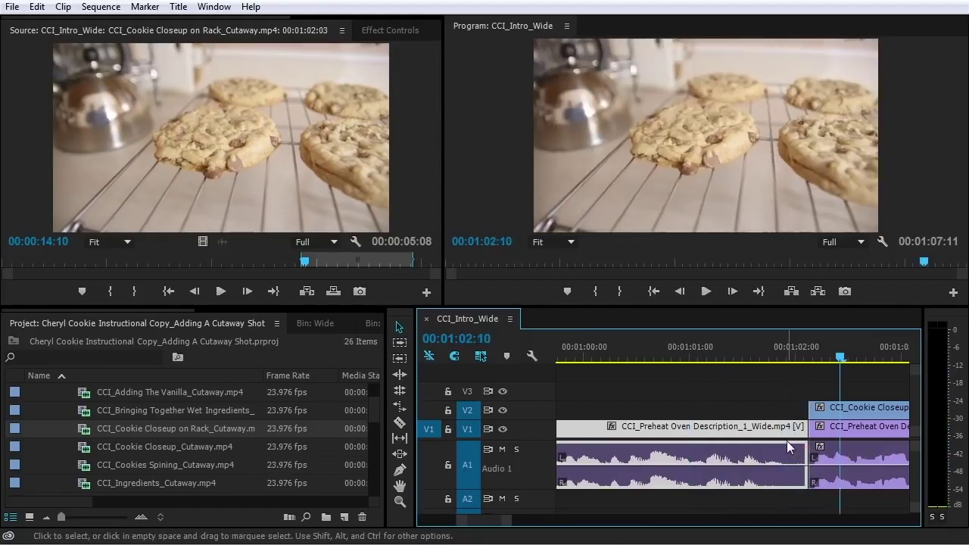
Step: Ripple-trim the outgoing wide clip +00:00:00:05 and replay the edit to check it
click(800, 429)
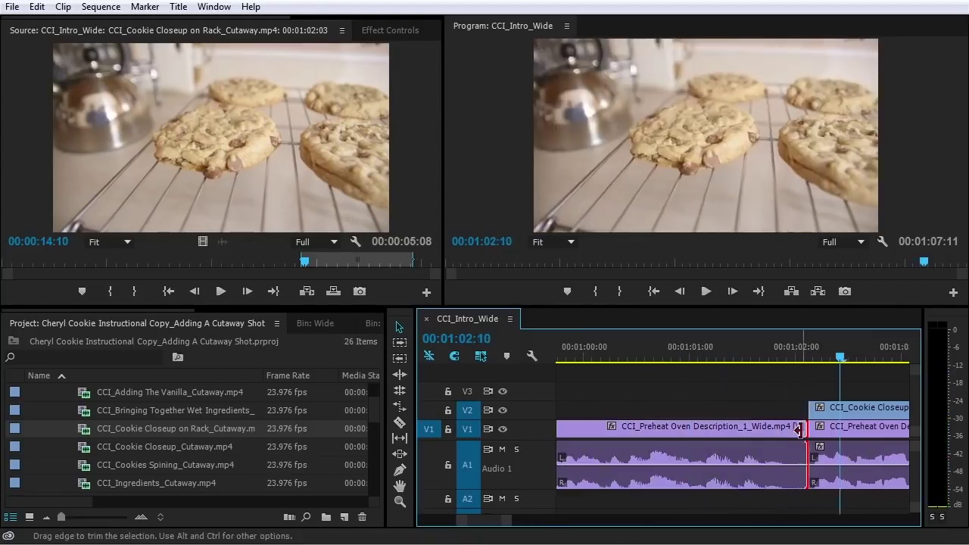
drag(804, 429, 836, 430)
click(742, 354)
key(space)
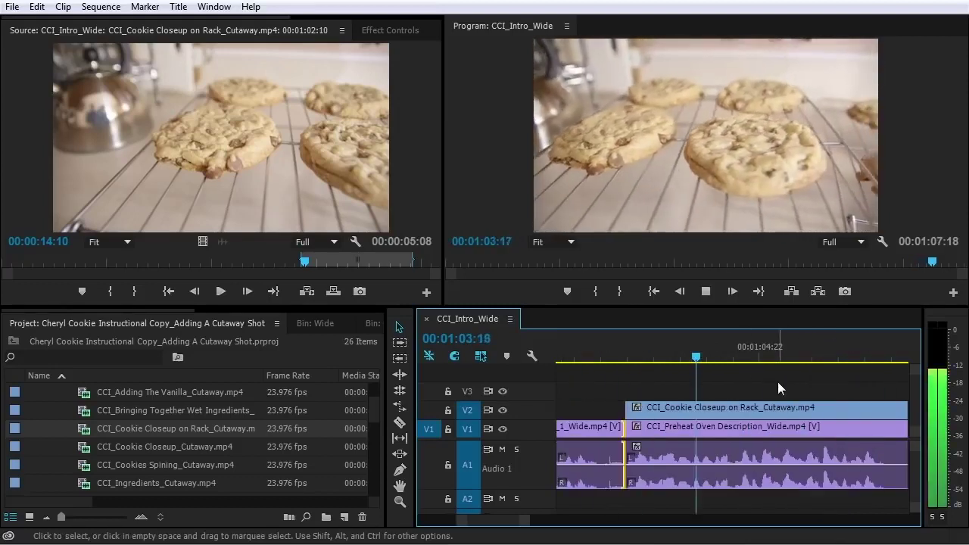
mouse_move(595, 356)
mouse_down()
mouse_move(628, 359)
mouse_move(591, 361)
mouse_up()
key(space)
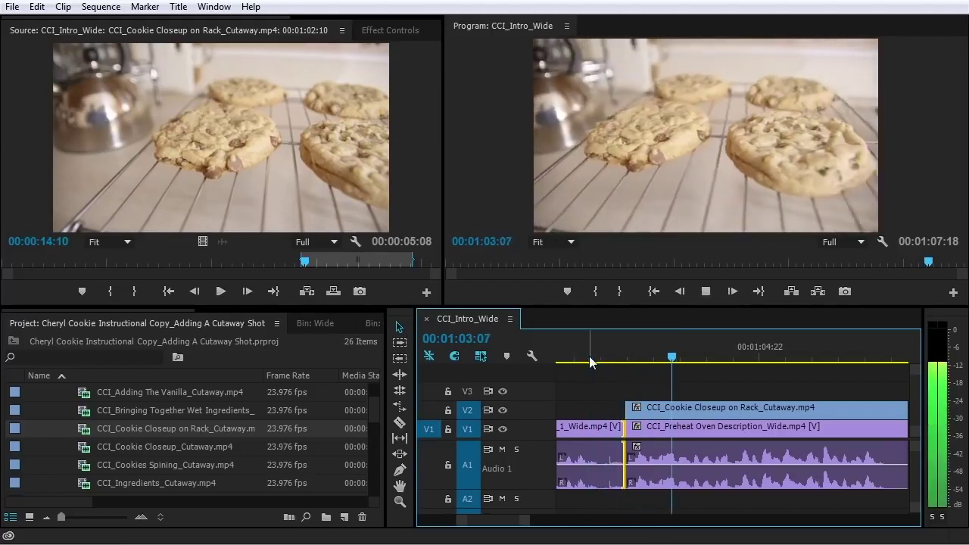
key(minus)
key(minus)
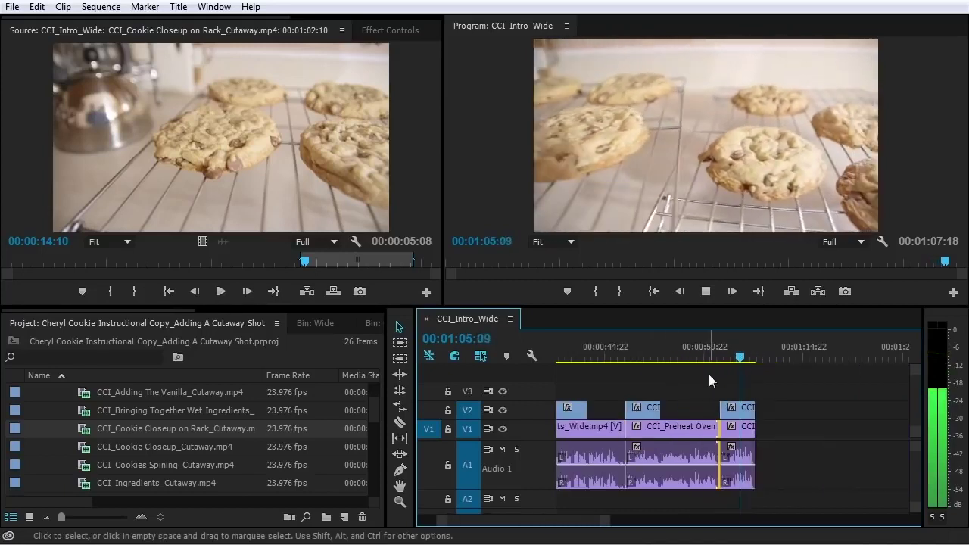
key(minus)
key(space)
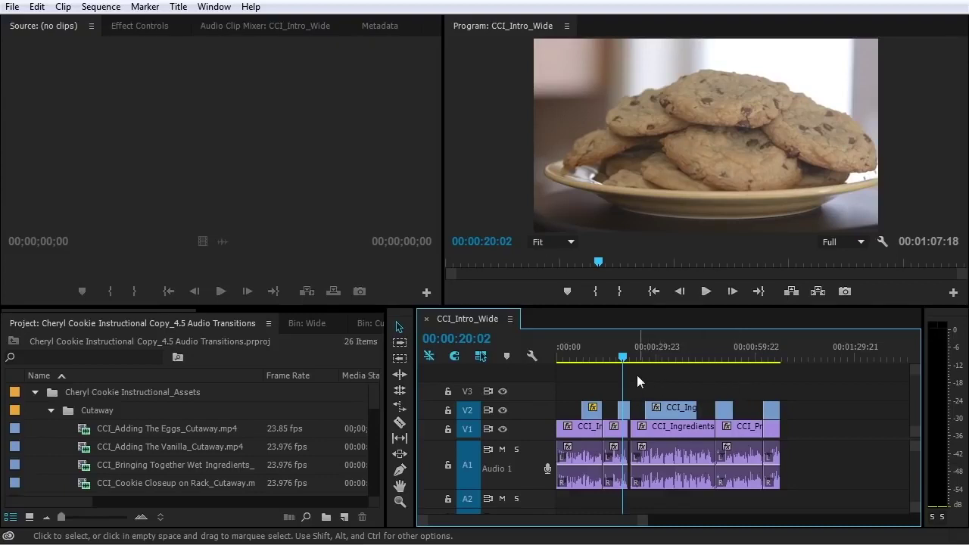
Step: Switch the Project panel area over to the Effects tab
click(100, 311)
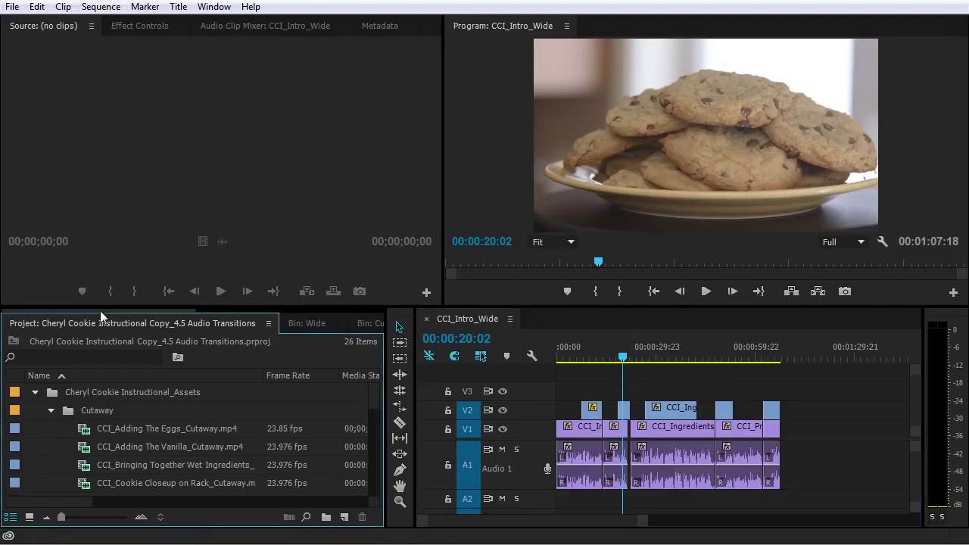
drag(100, 310, 275, 323)
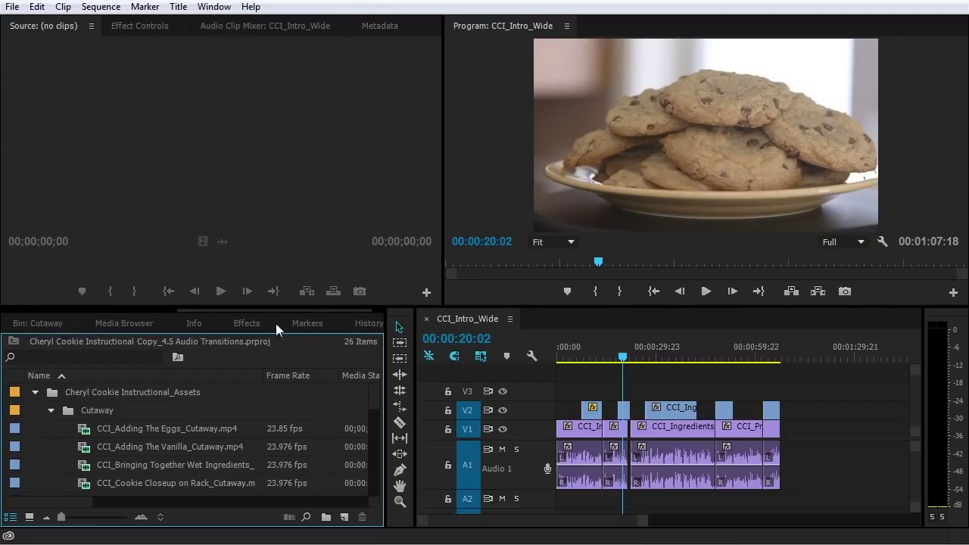
click(240, 321)
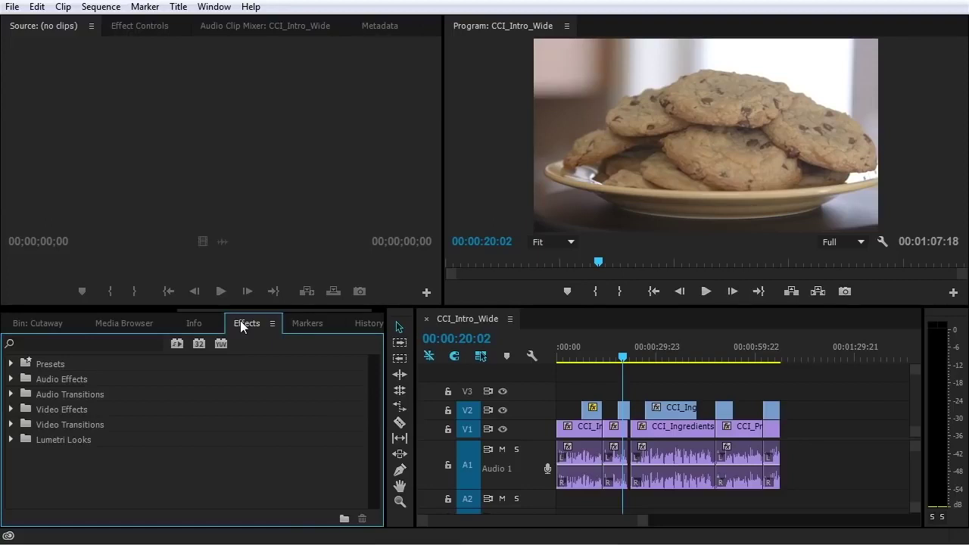
Step: Expand Audio Transitions > Crossfade, set Constant Power as default, and park at 00:00:13:17
click(11, 393)
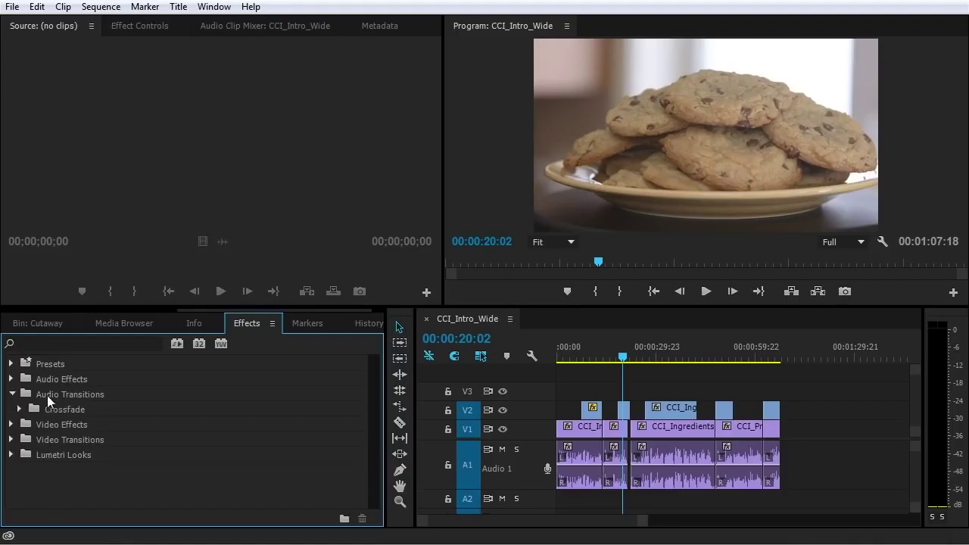
click(19, 409)
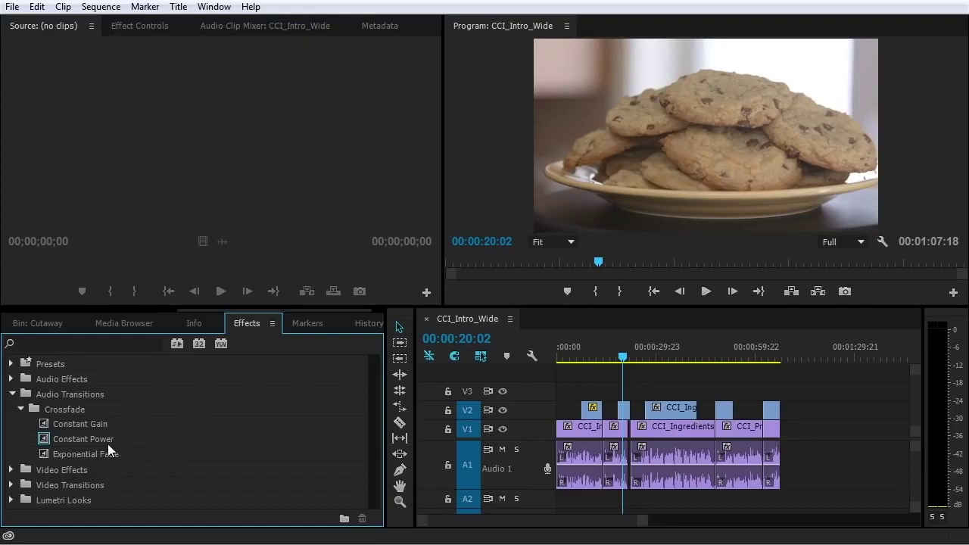
right_click(61, 438)
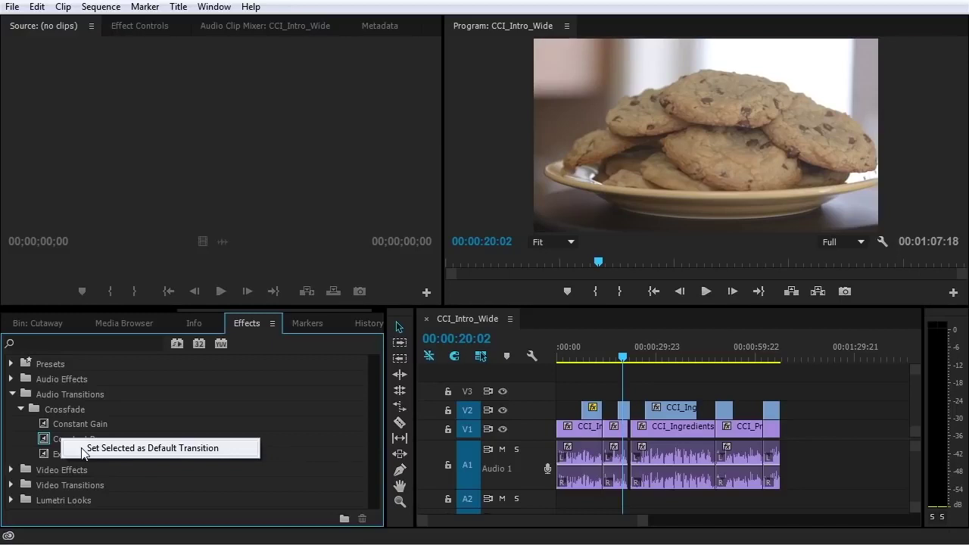
right_click(65, 425)
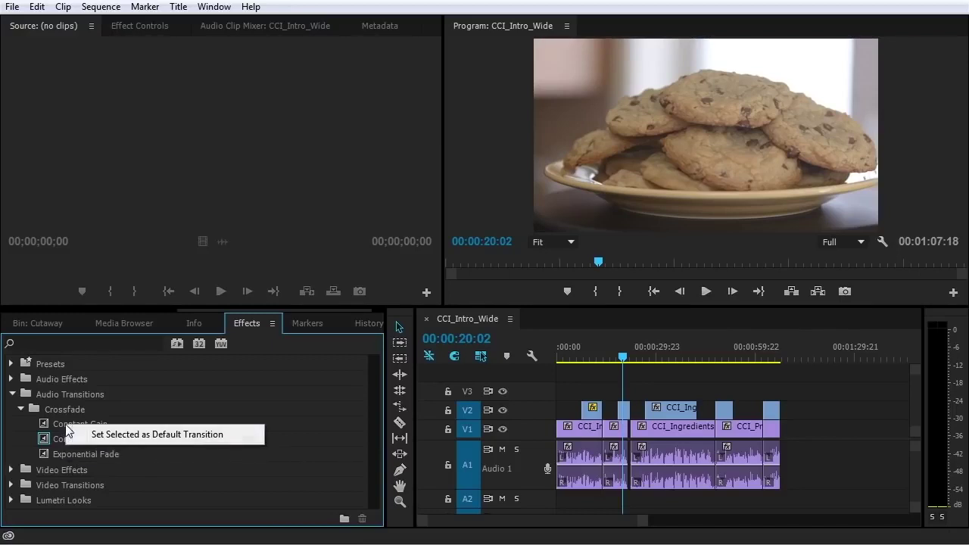
click(106, 435)
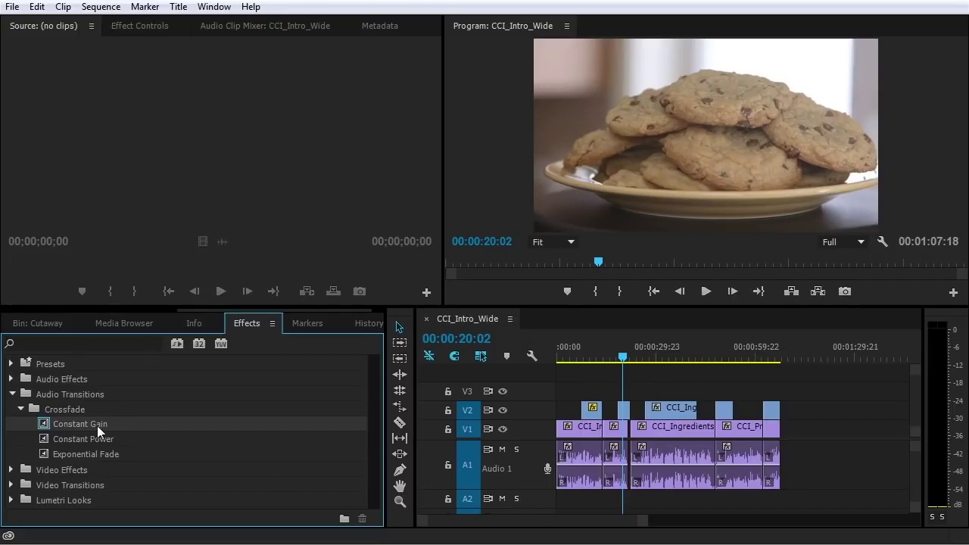
right_click(83, 452)
click(109, 458)
right_click(104, 453)
click(110, 452)
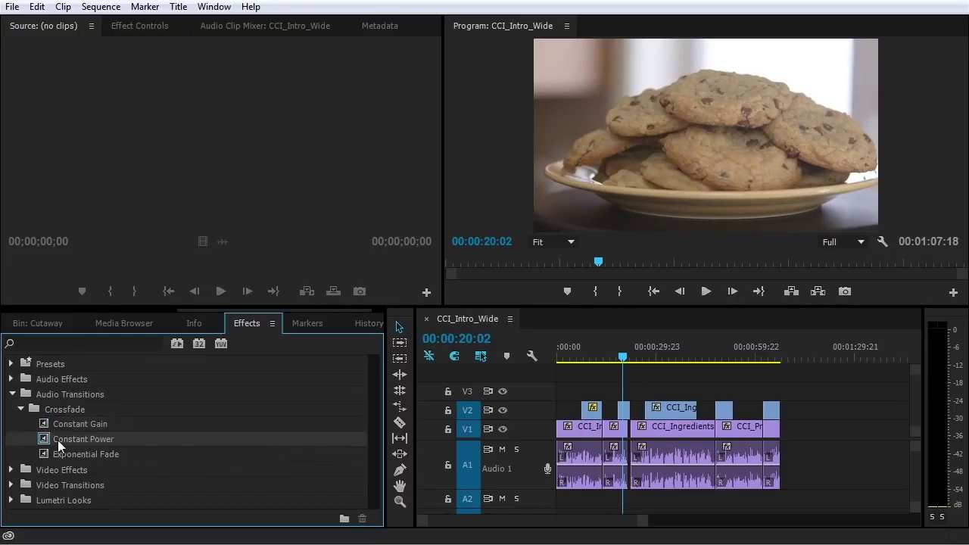
click(207, 430)
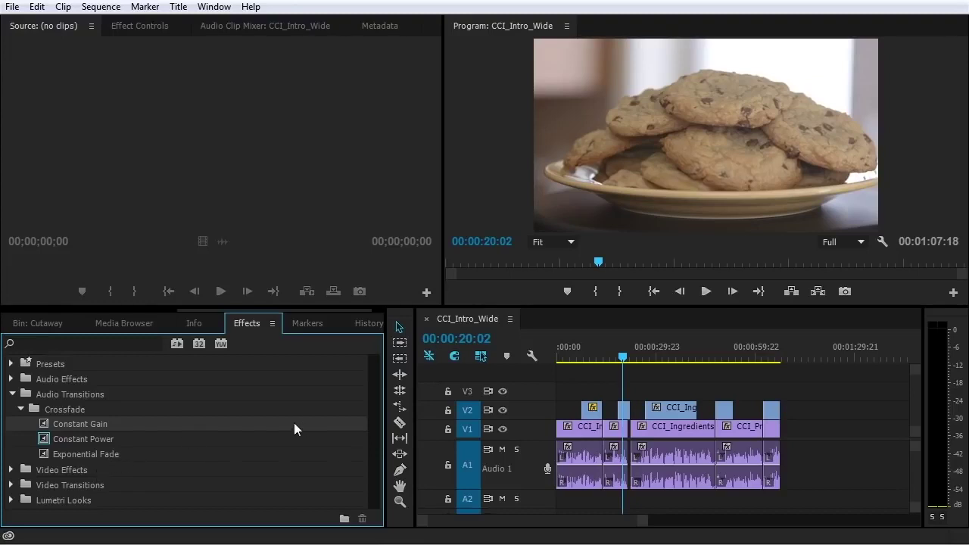
click(603, 355)
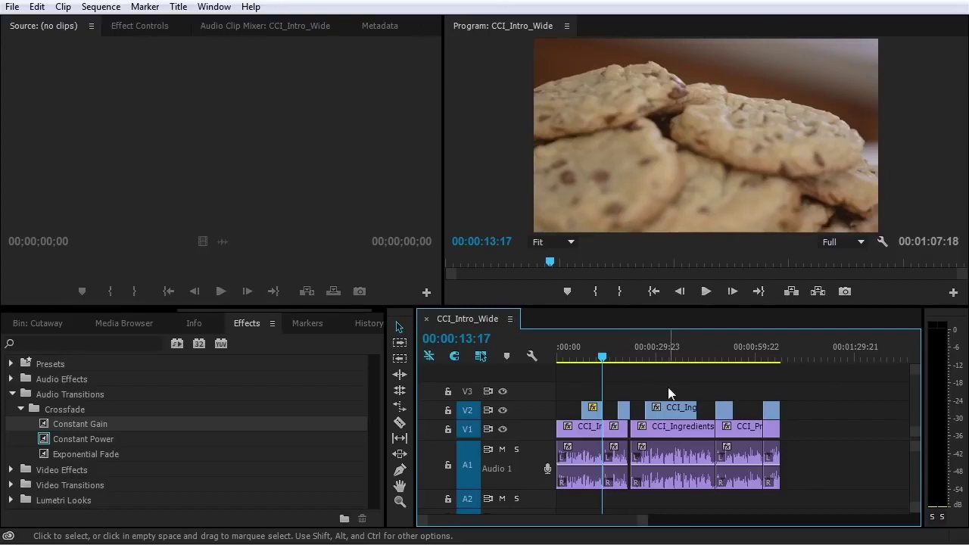
Step: Zoom in and play across the CCI_Intro_Wide cut, parking on the edit at 00:00:13:23
key(equal)
key(equal)
key(equal)
key(equal)
key(equal)
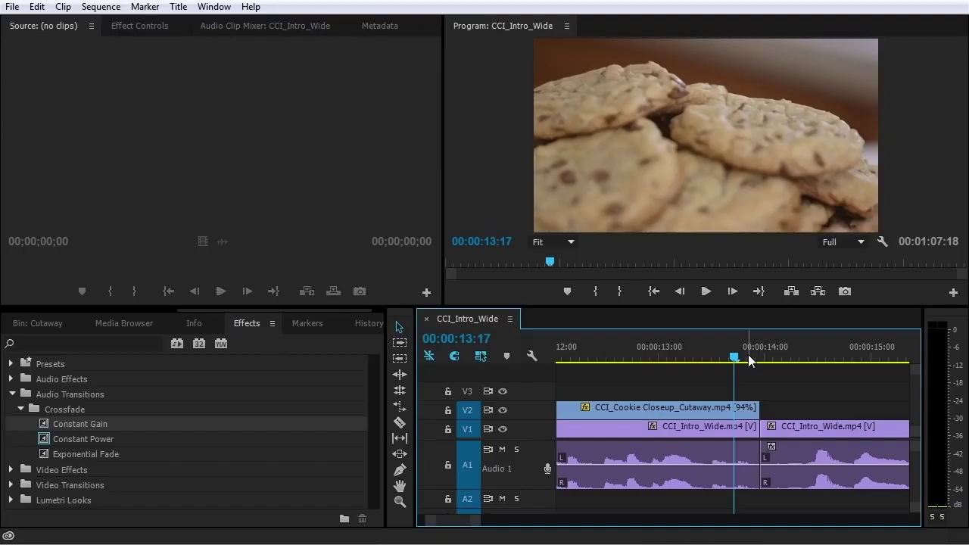
drag(750, 353, 637, 354)
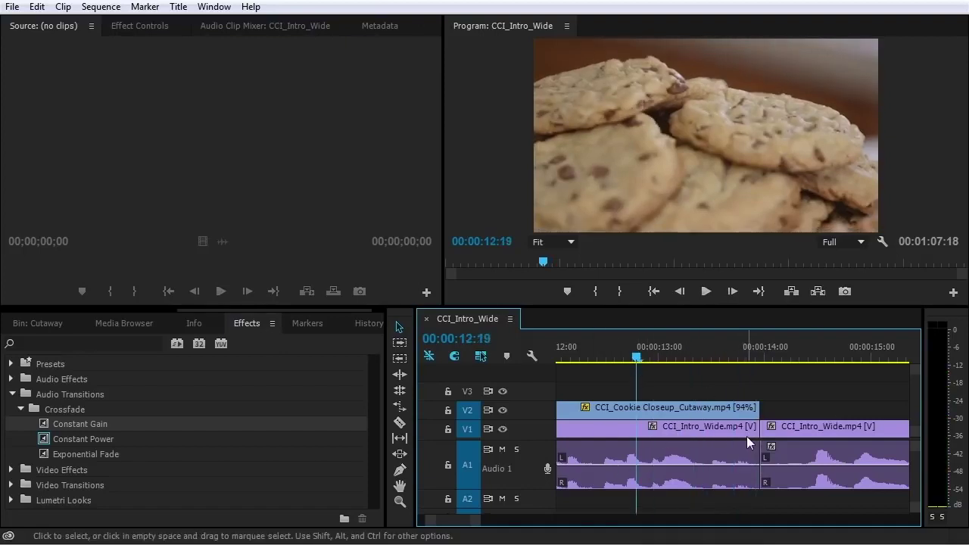
key(space)
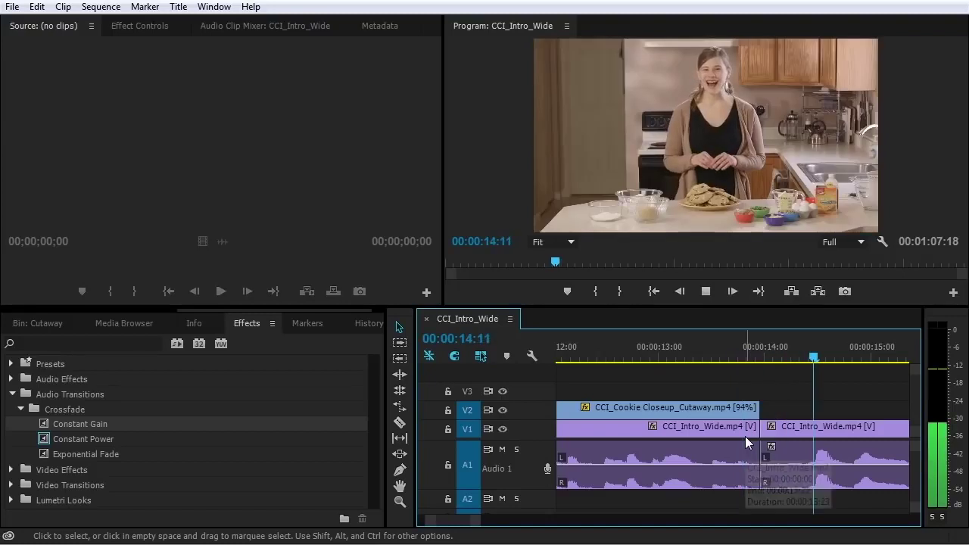
key(space)
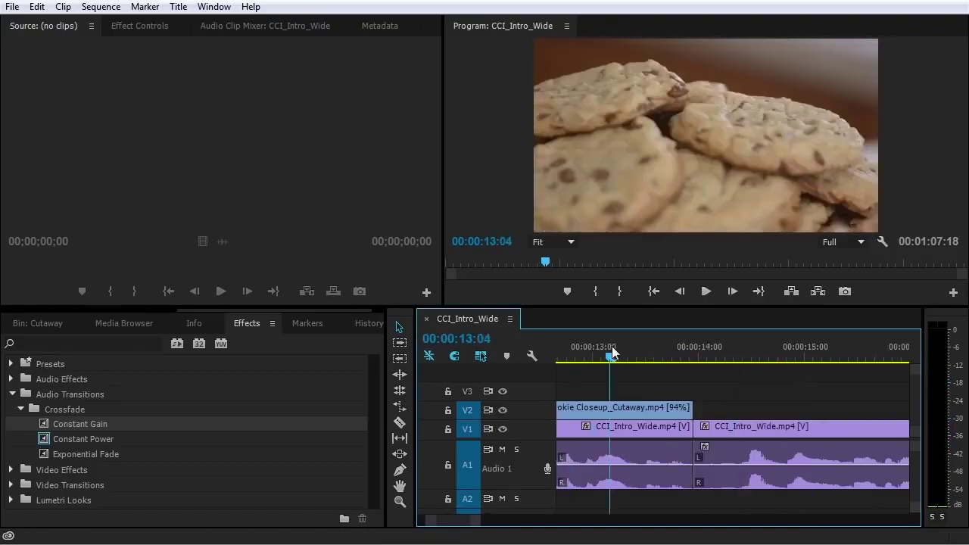
click(700, 346)
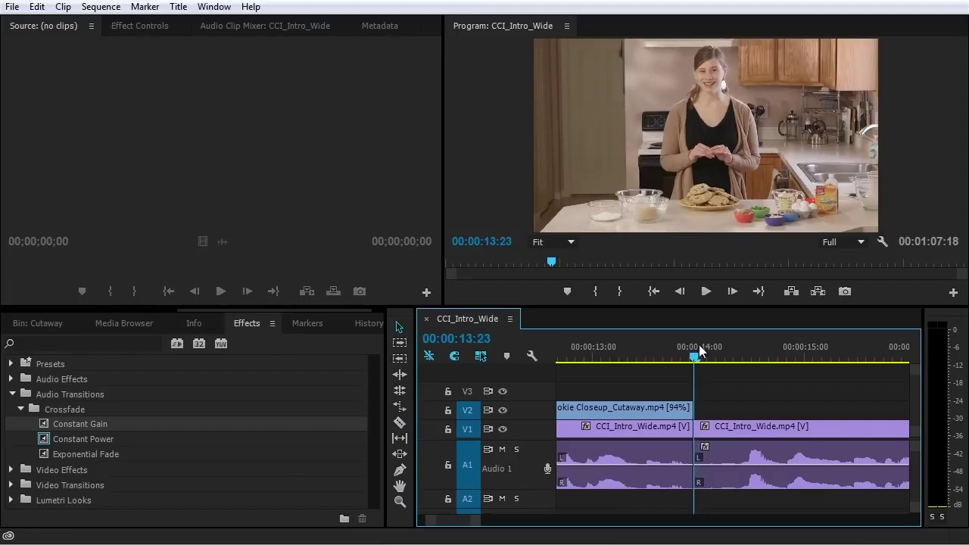
Step: Apply the default Constant Power crossfade to the A1 edit between the CCI_Intro_Wide clips
click(46, 445)
drag(45, 446, 699, 472)
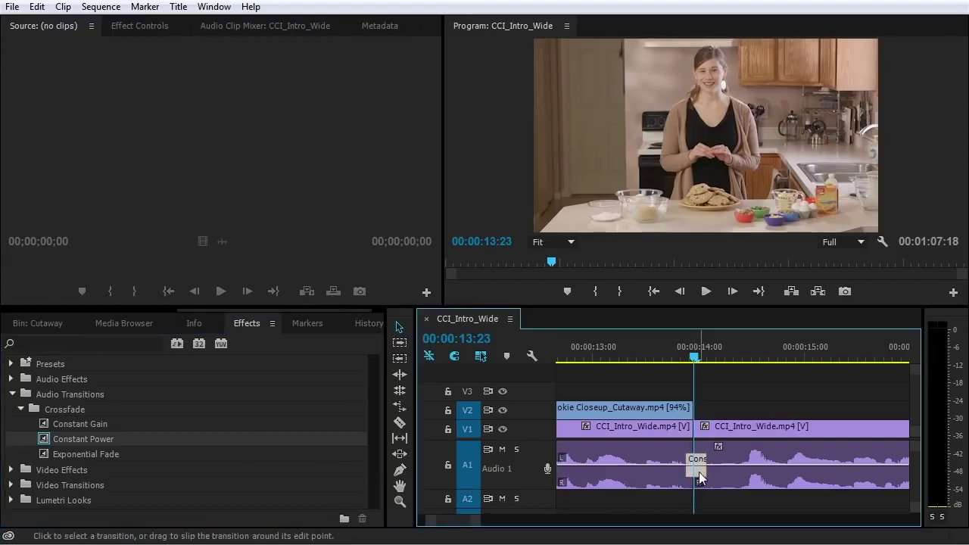
key(ctrl+z)
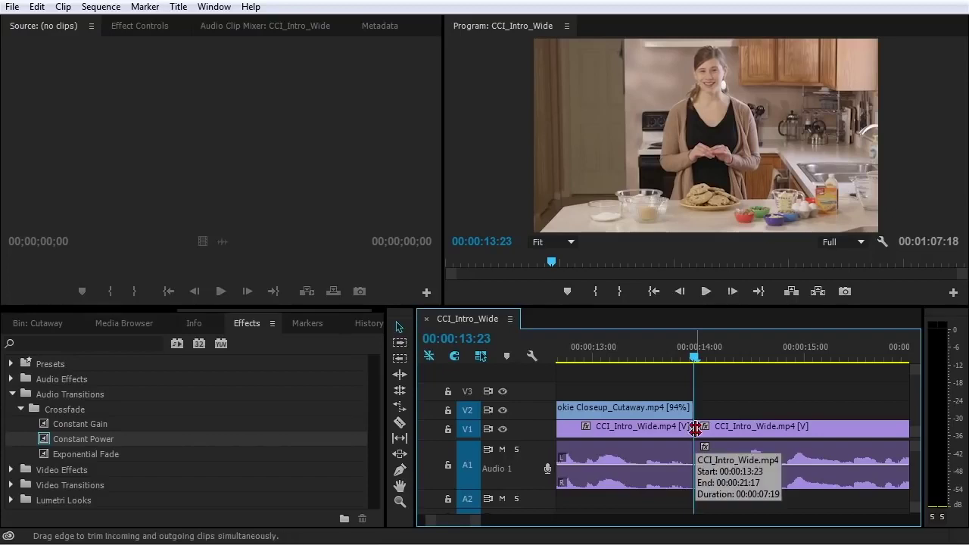
key(ctrl+shift+d)
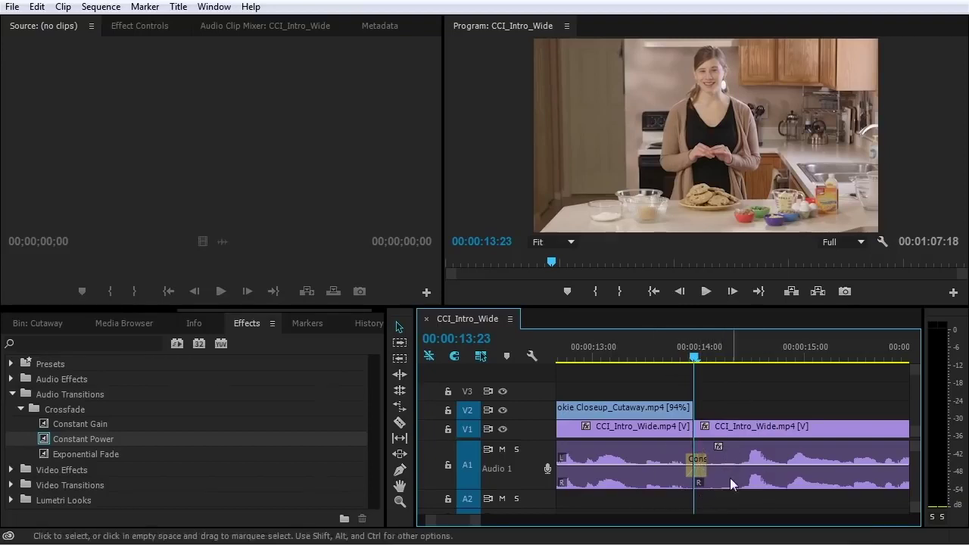
Step: Preview the crossfade from 13:05 and 13:07, then lengthen it on both sides of the cut
click(618, 349)
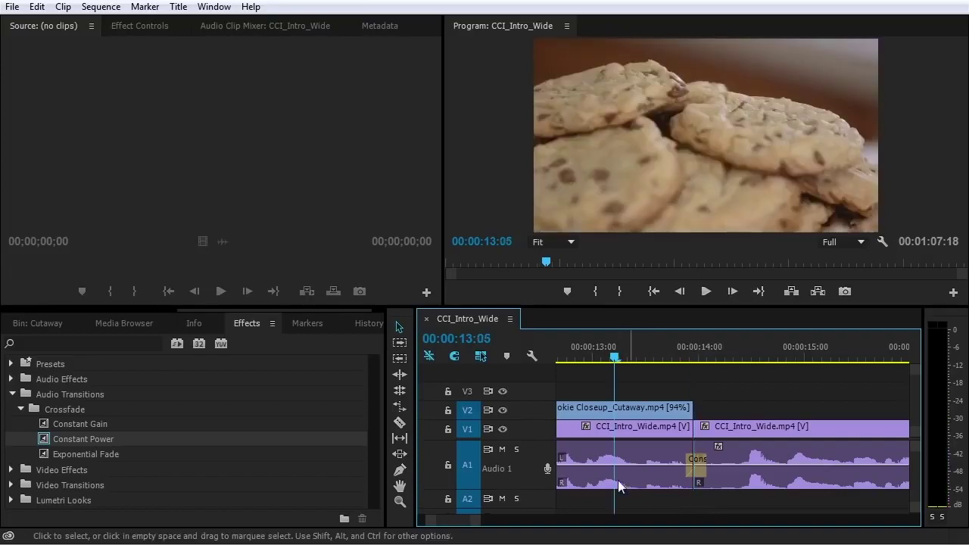
key(space)
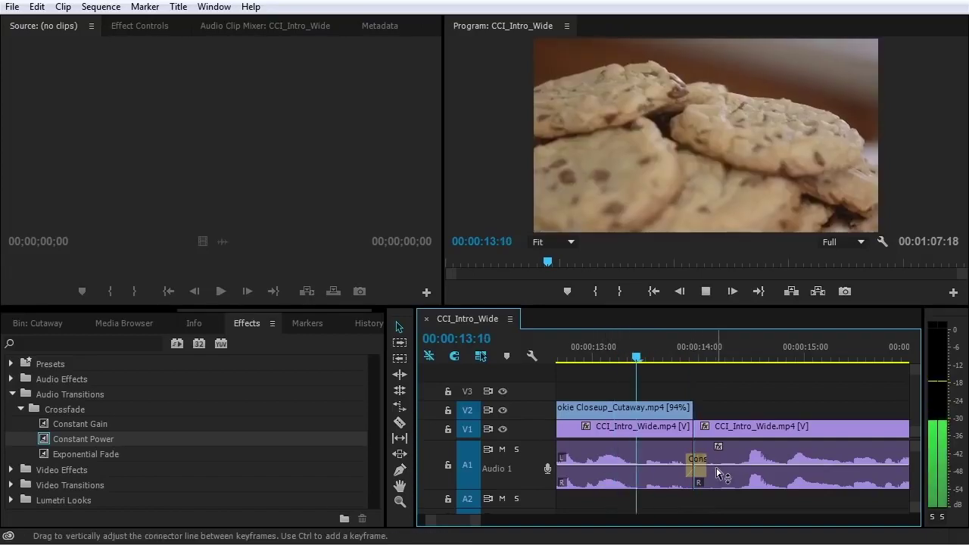
key(space)
click(624, 348)
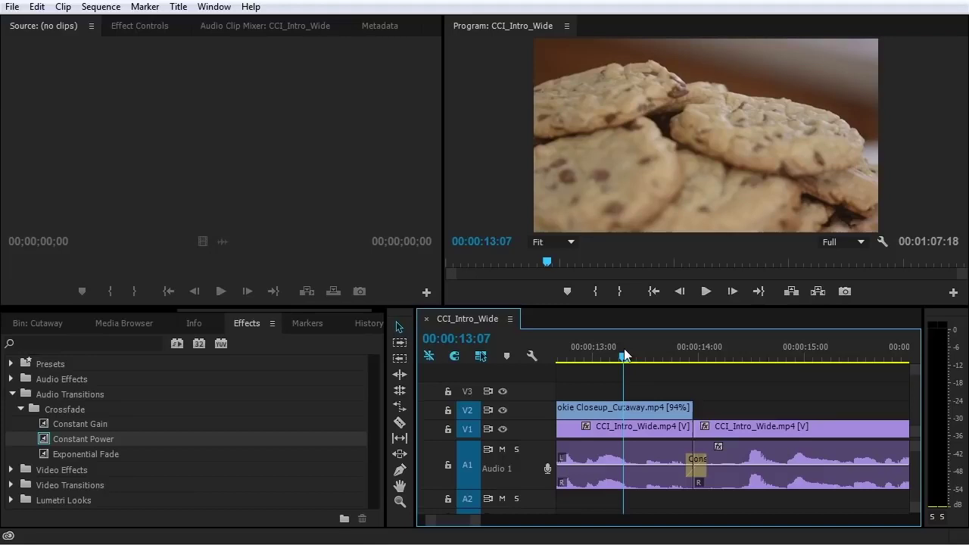
key(space)
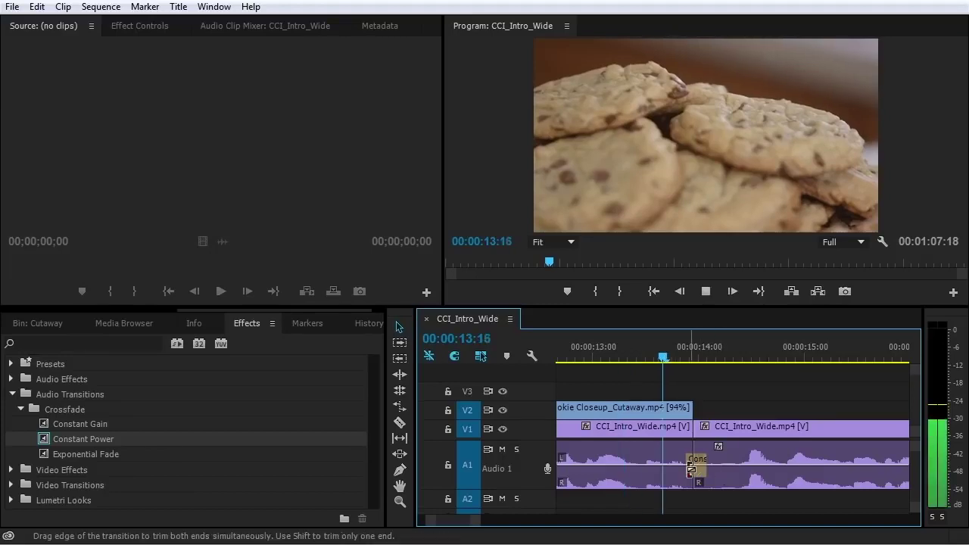
key(space)
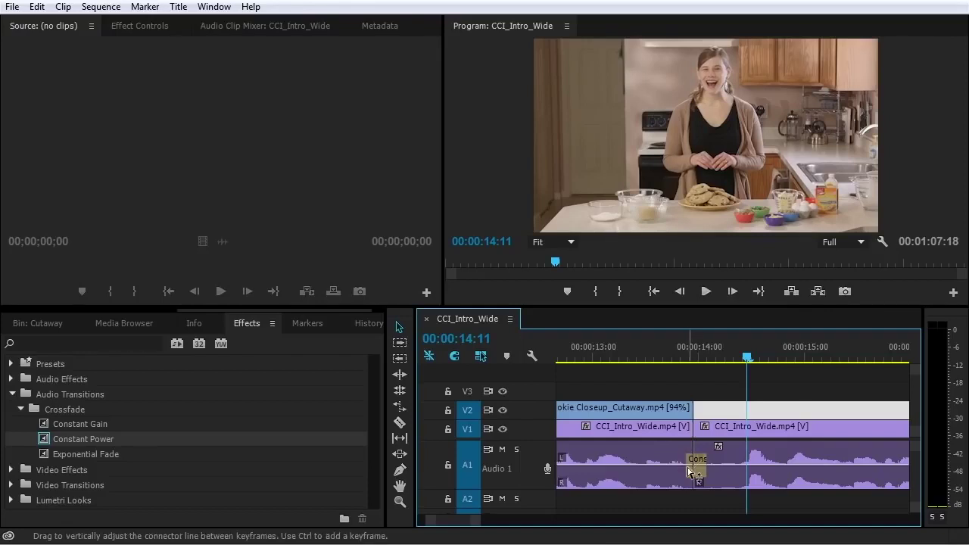
drag(689, 459, 664, 461)
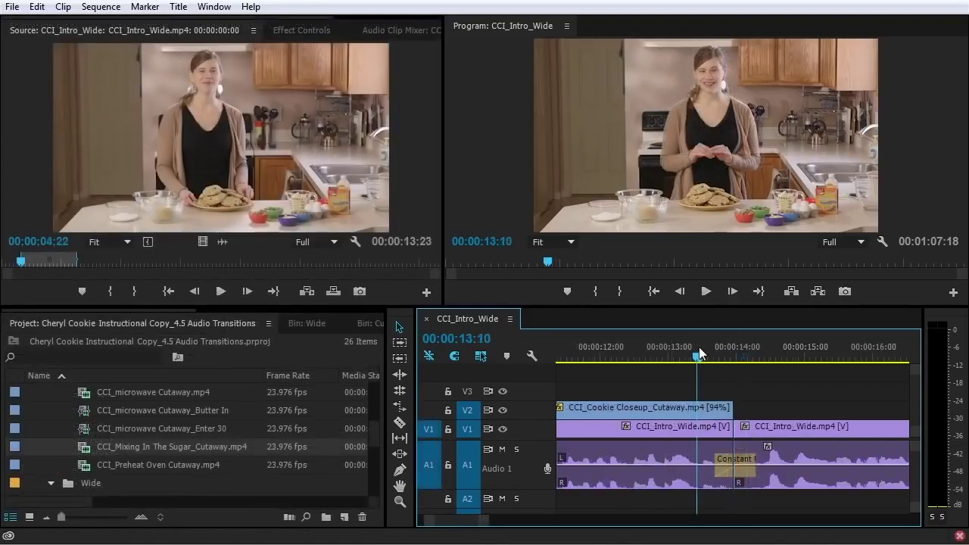
Step: Preview the Constant Power crossfade from 13:05 across the edit
drag(699, 350, 686, 349)
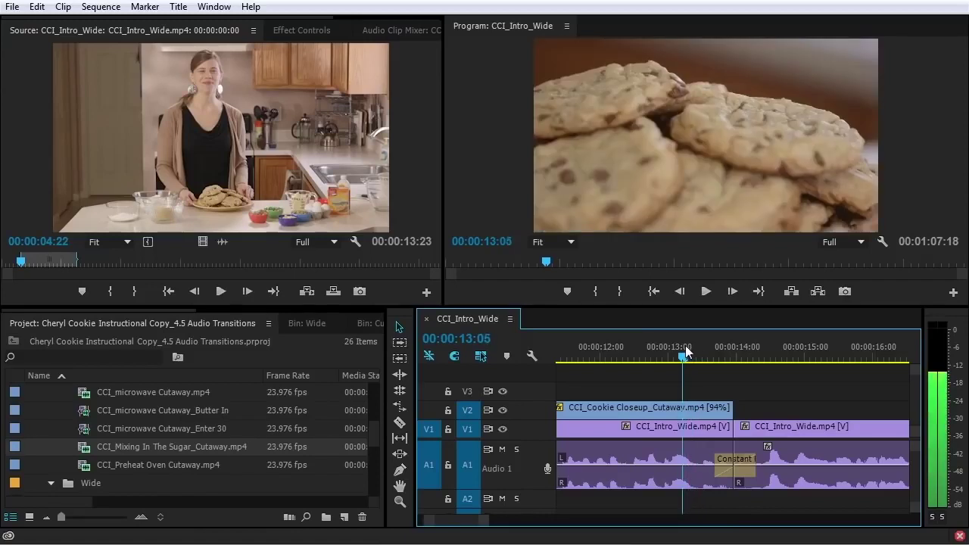
key(space)
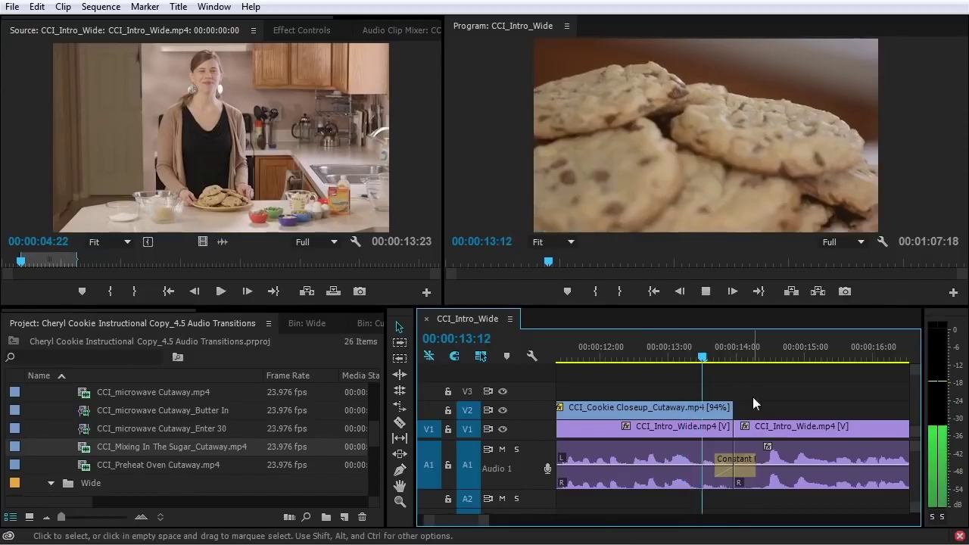
key(space)
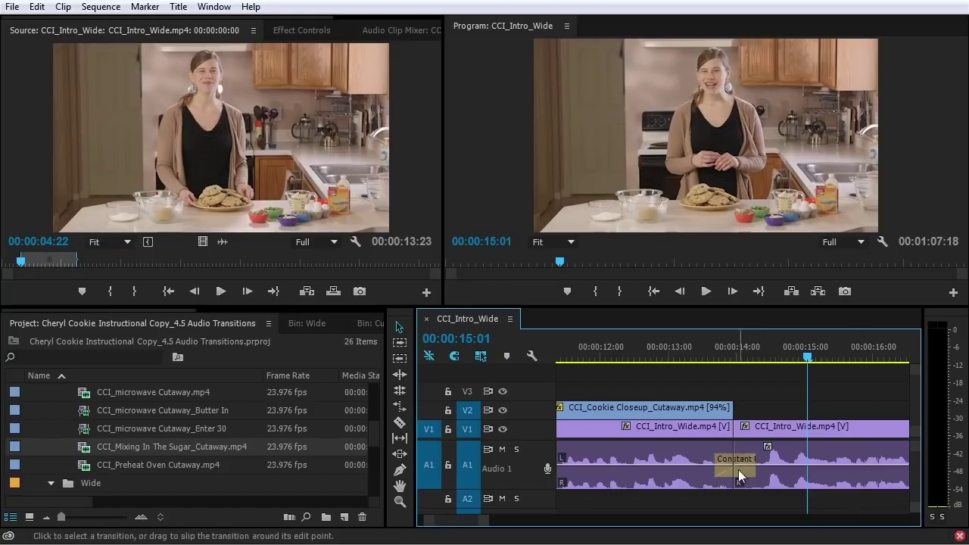
Step: Inspect both CCI_Intro_Wide clips at the edit, deselect them, and return to the sequence start
double_click(695, 431)
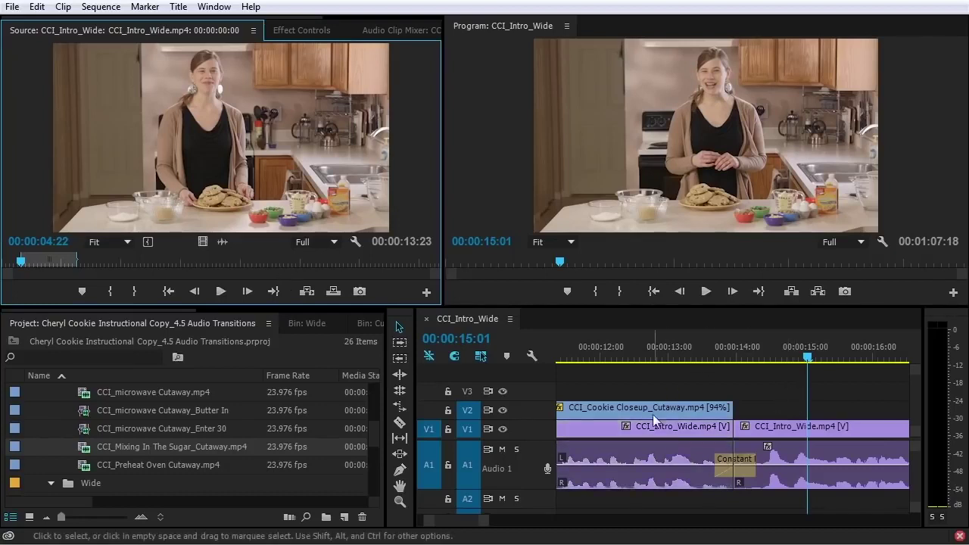
click(731, 430)
click(826, 432)
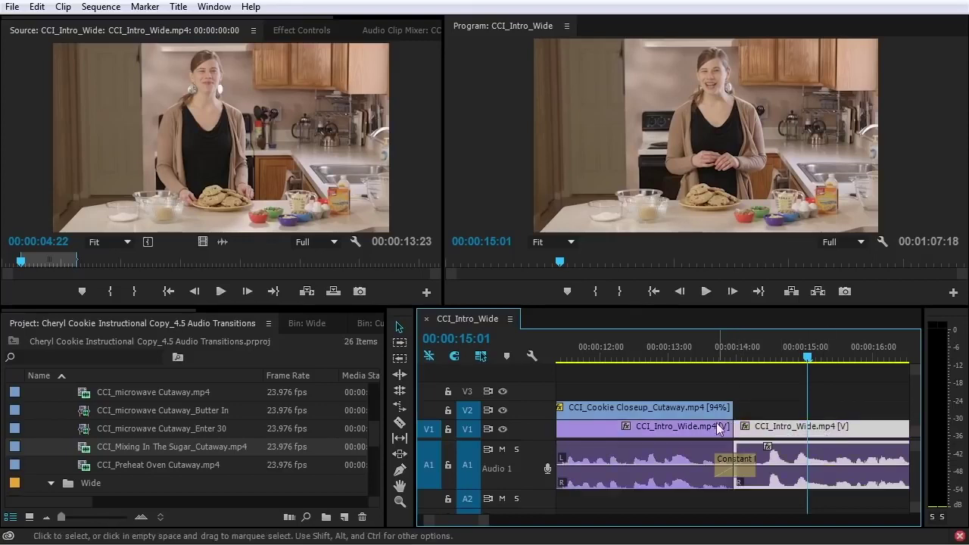
click(672, 433)
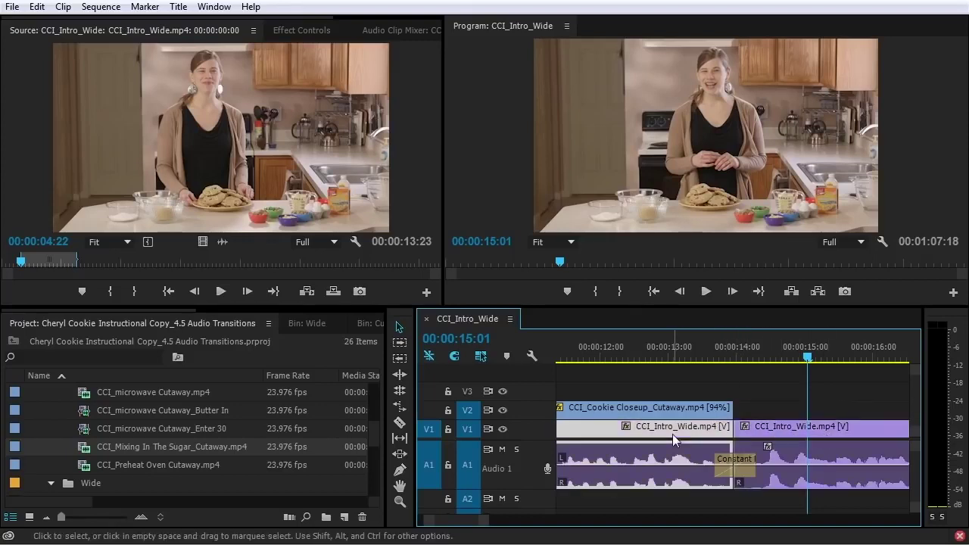
click(806, 428)
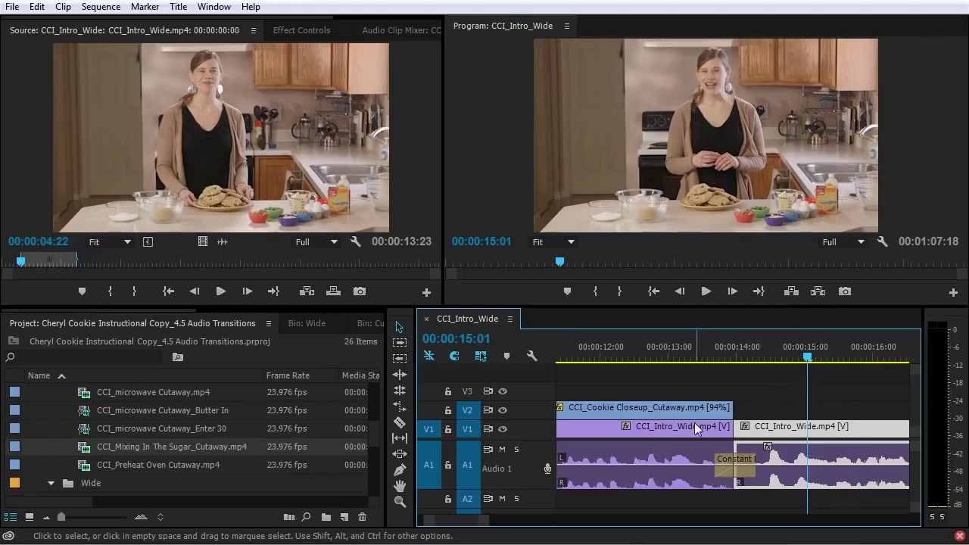
click(781, 401)
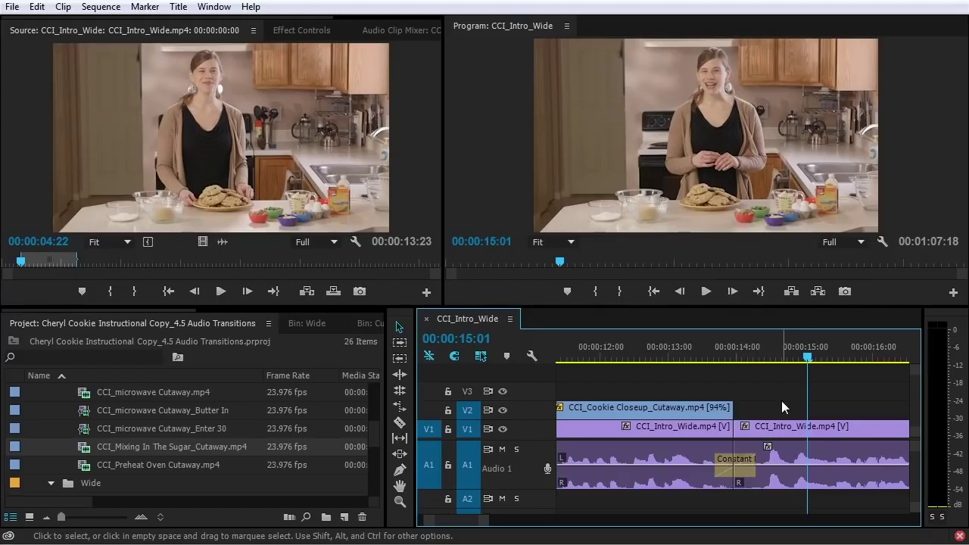
key(Home)
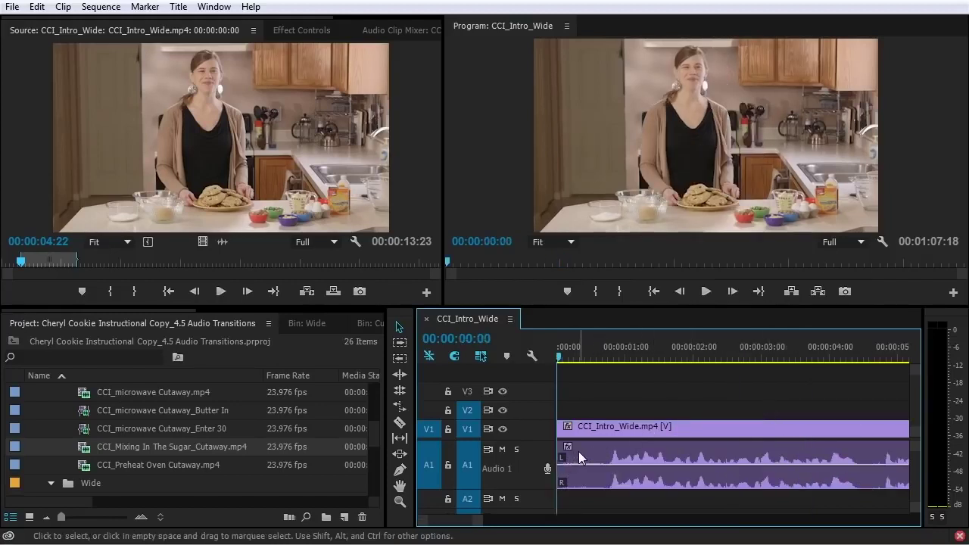
key(ctrl+shift+d)
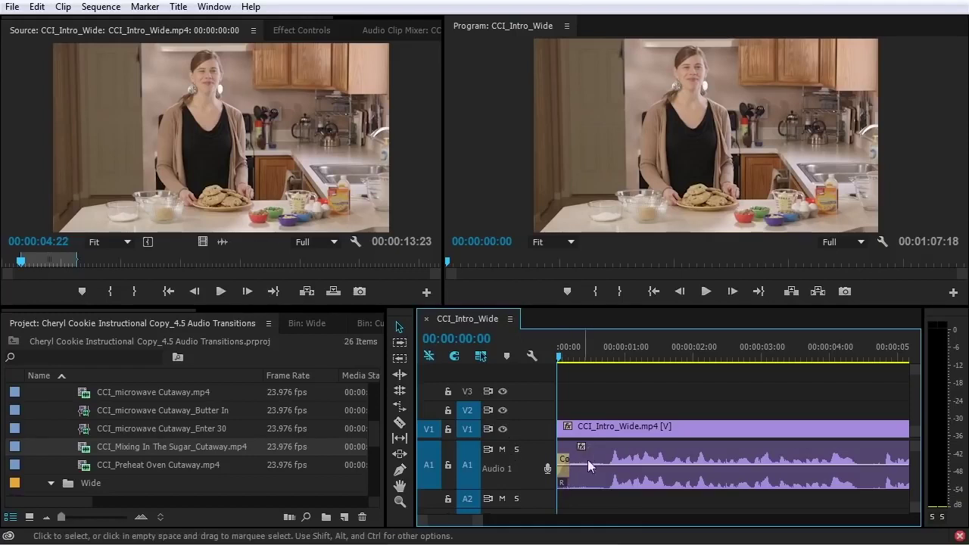
key(space)
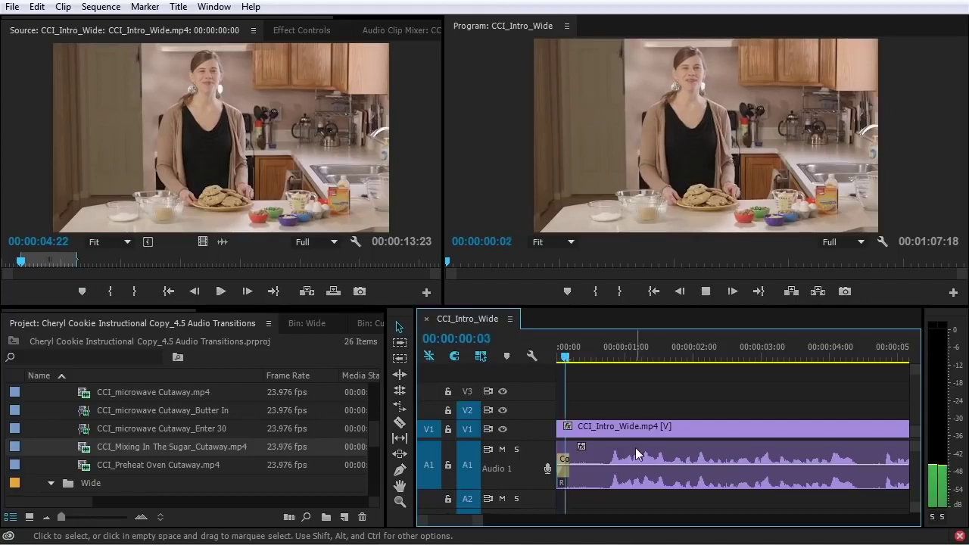
key(Home)
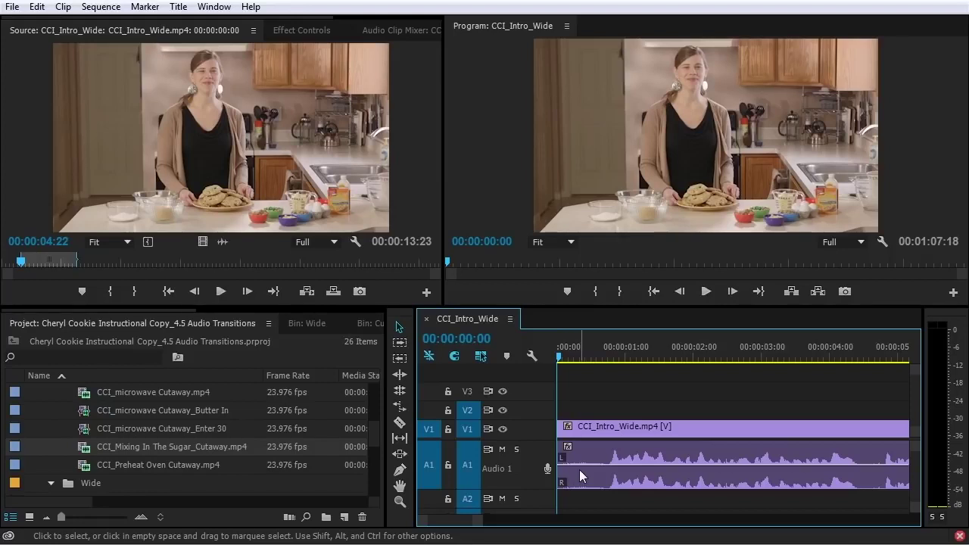
Step: Expand the Audio 1 track and try lowering, then restoring, the opening clip's volume level
double_click(511, 463)
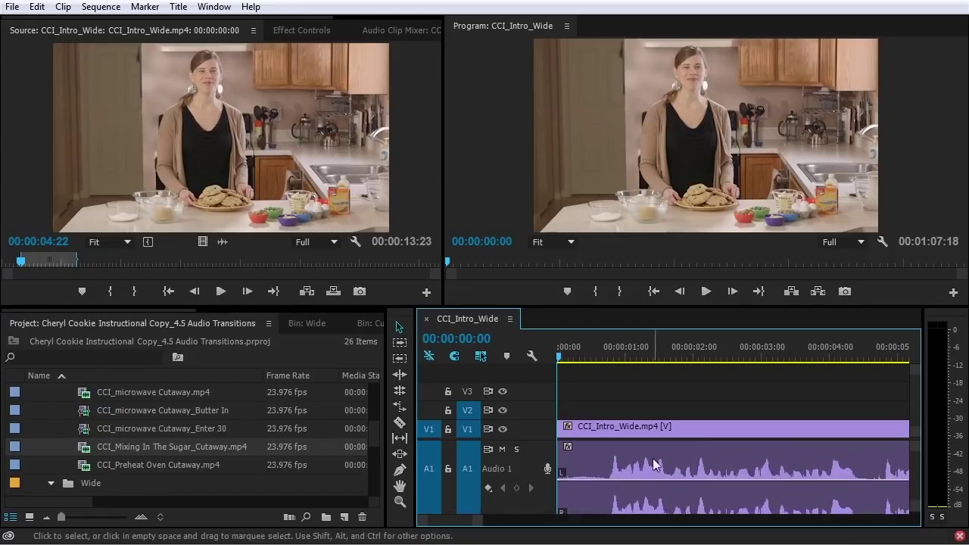
double_click(514, 460)
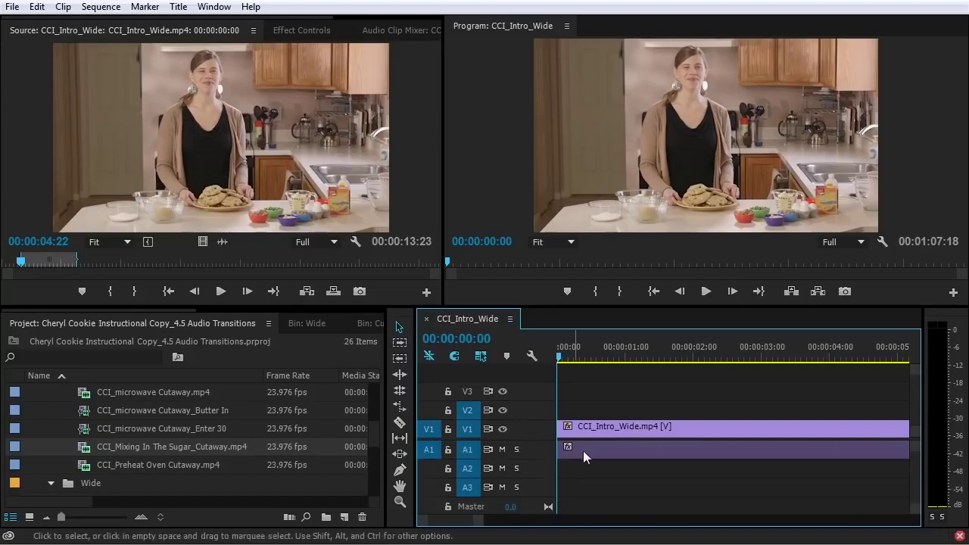
double_click(507, 449)
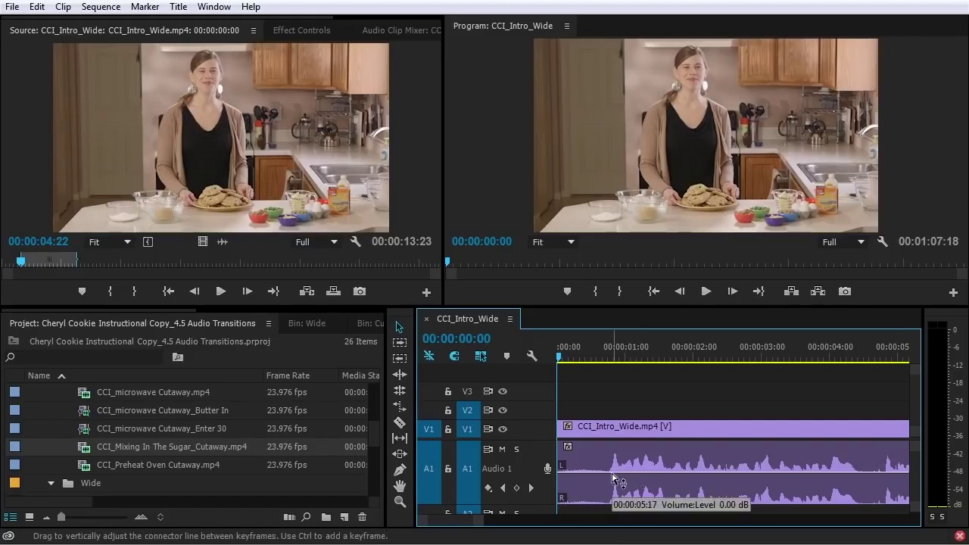
click(613, 479)
drag(613, 464, 613, 488)
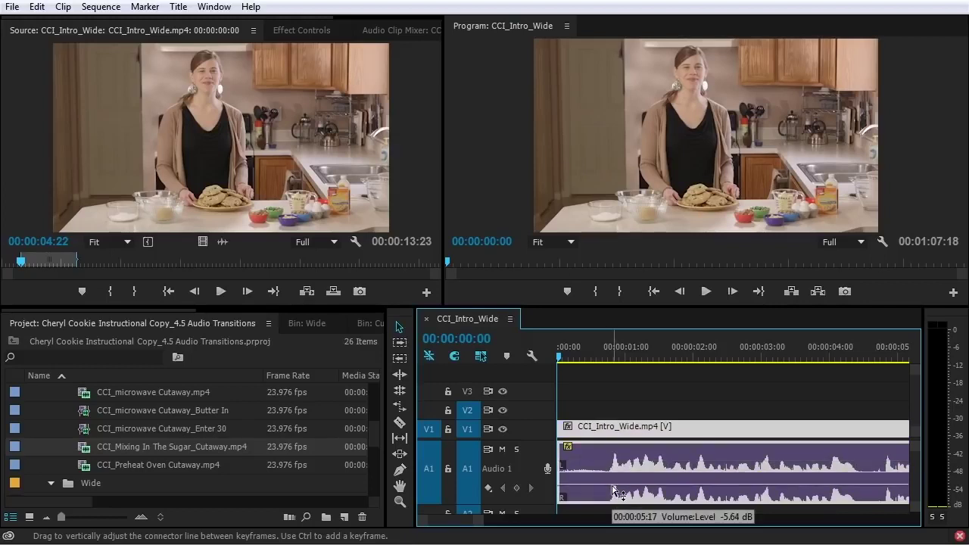
drag(613, 490, 611, 477)
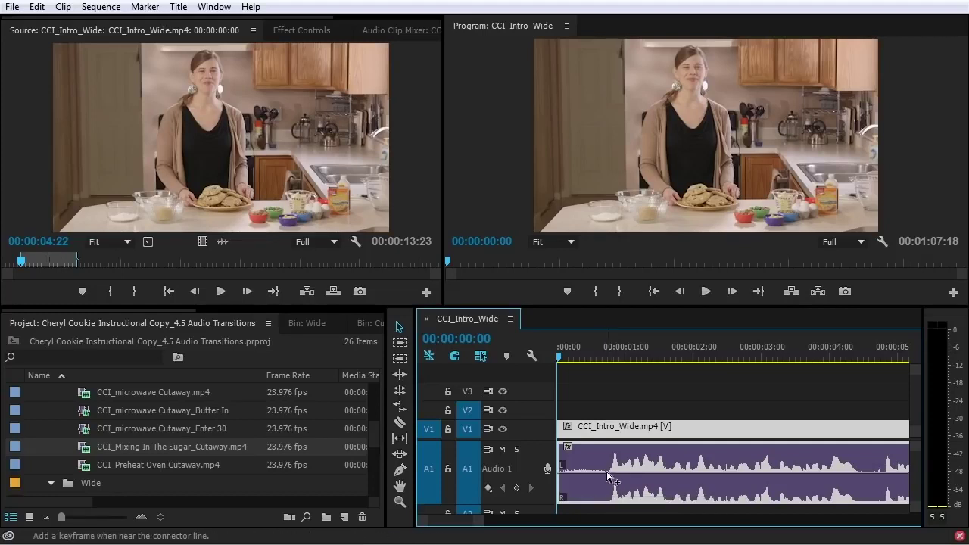
Step: Build a test two-keyframe volume fade-in, play it, then undo the ramp and return to start
ctrl+click(608, 474)
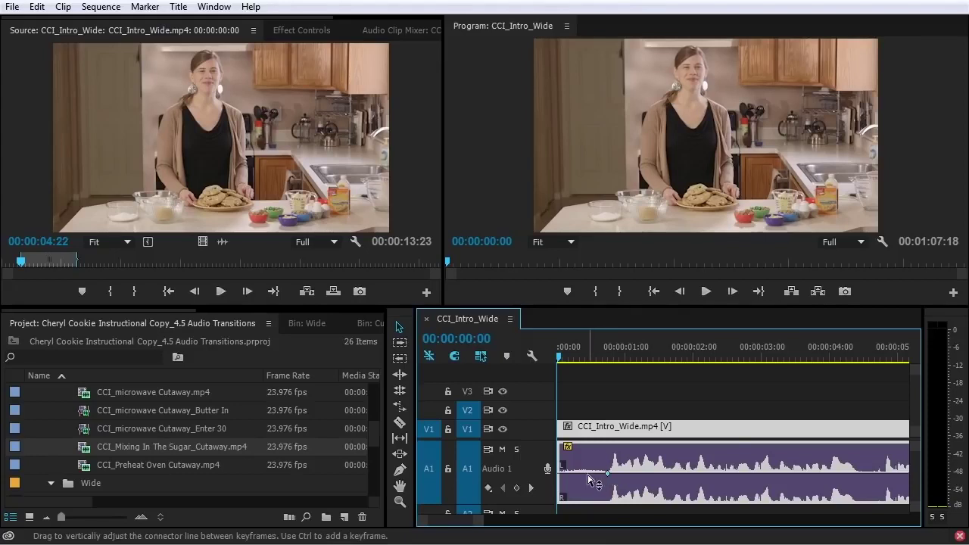
ctrl+click(588, 474)
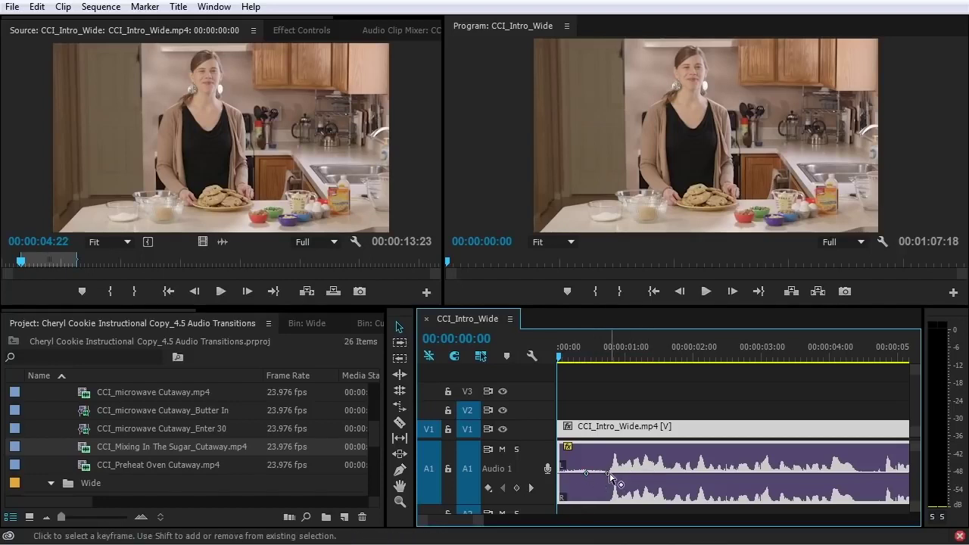
mouse_move(587, 474)
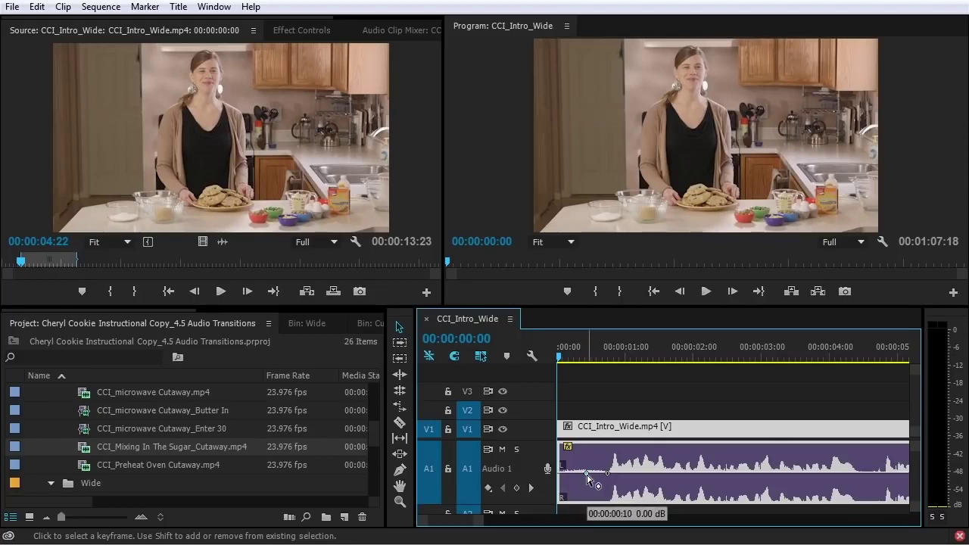
drag(589, 477, 551, 529)
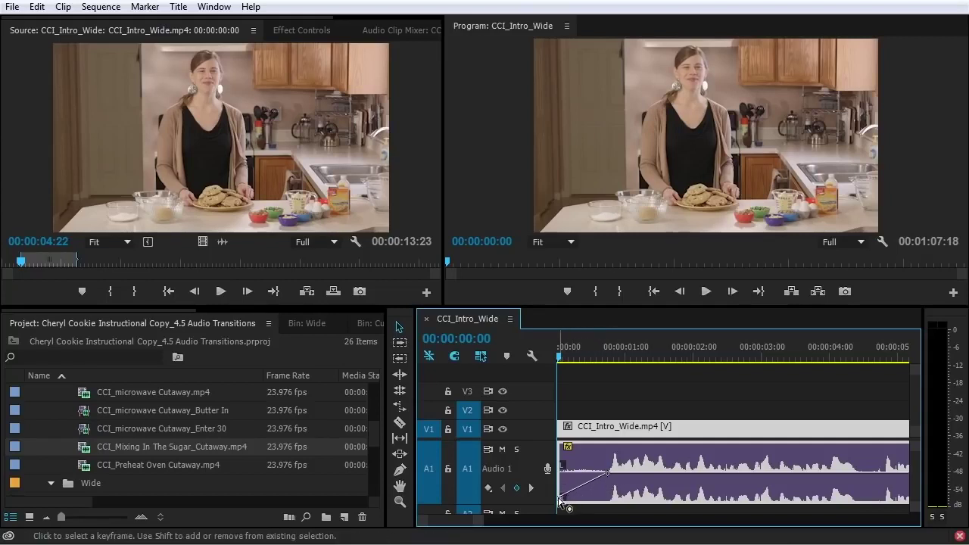
mouse_move(560, 500)
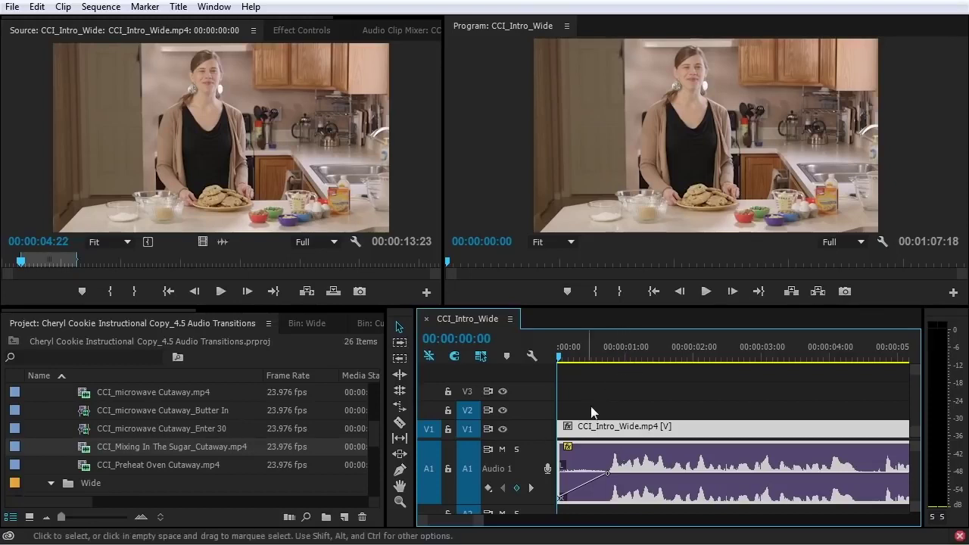
key(space)
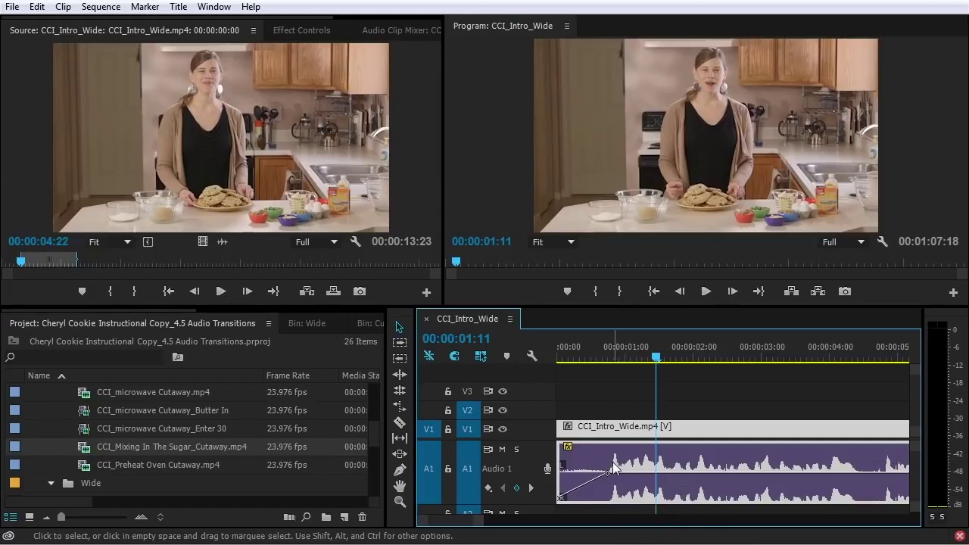
key(ctrl+z)
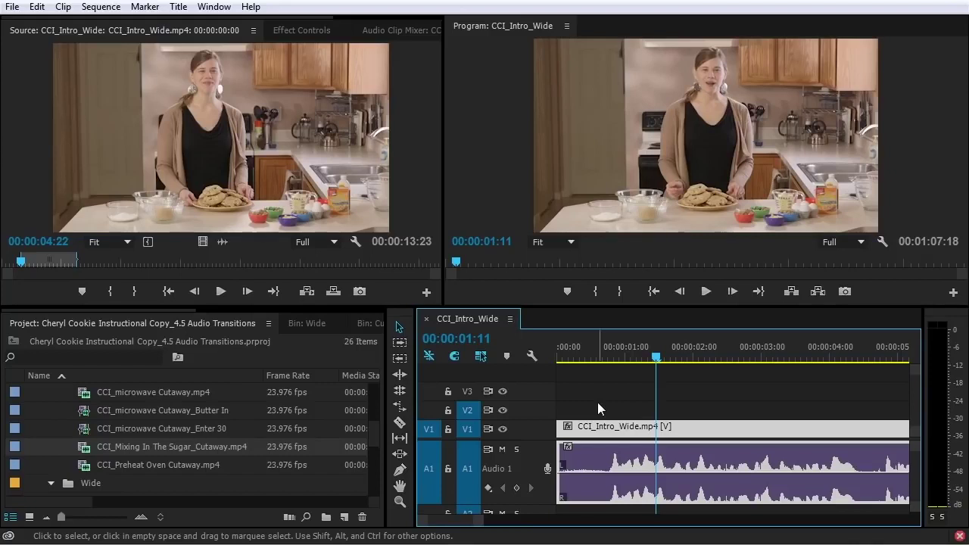
drag(589, 355, 548, 361)
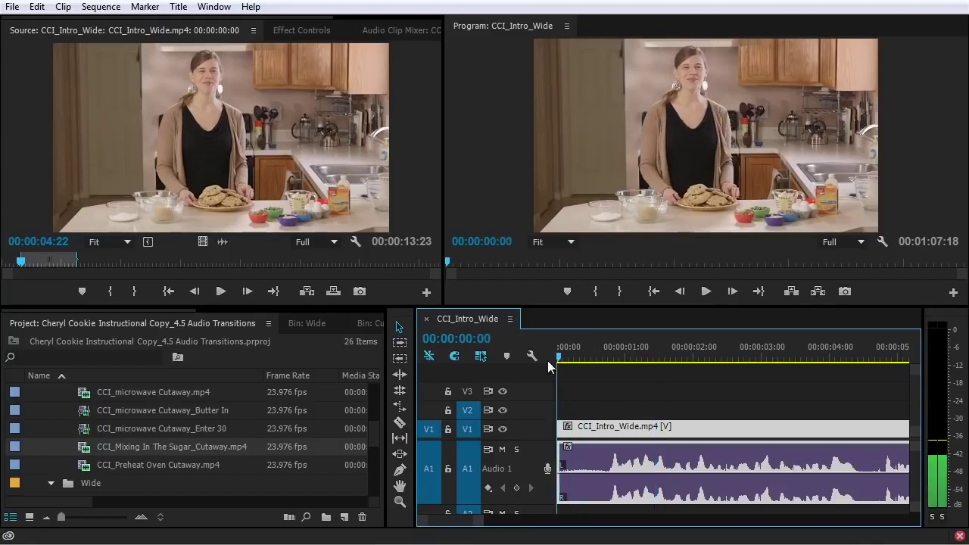
Step: Apply and lengthen a default crossfade at the sequence start, preview it, then delete it
key(ctrl+shift+d)
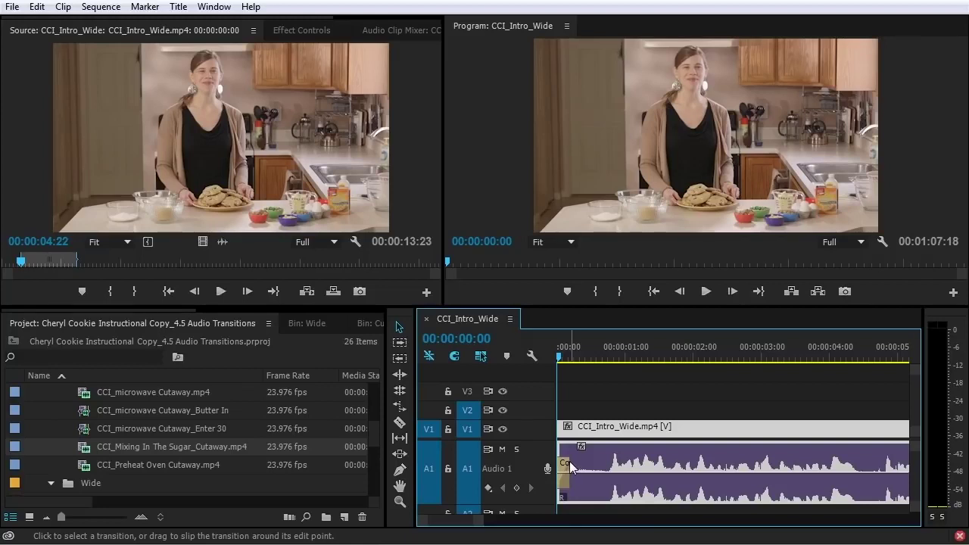
key(equal)
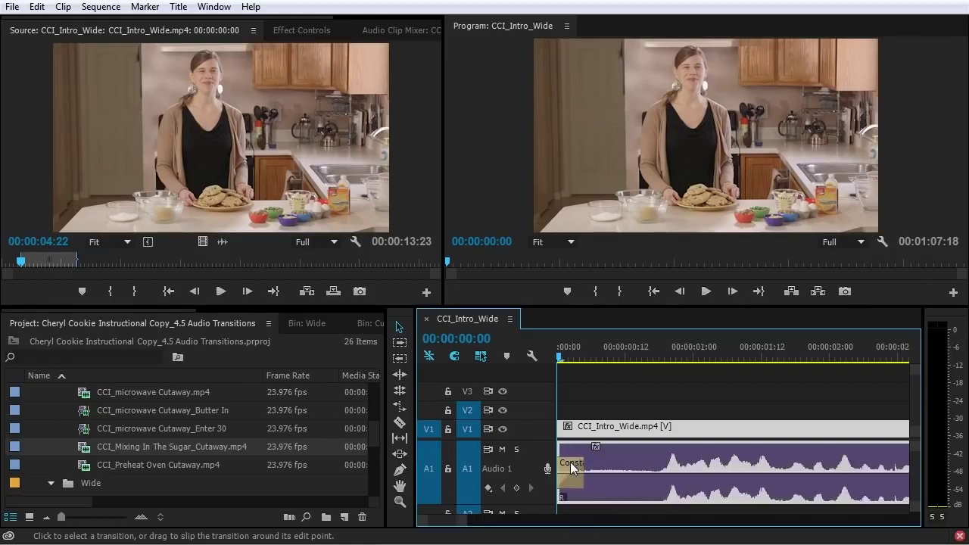
drag(581, 462, 654, 479)
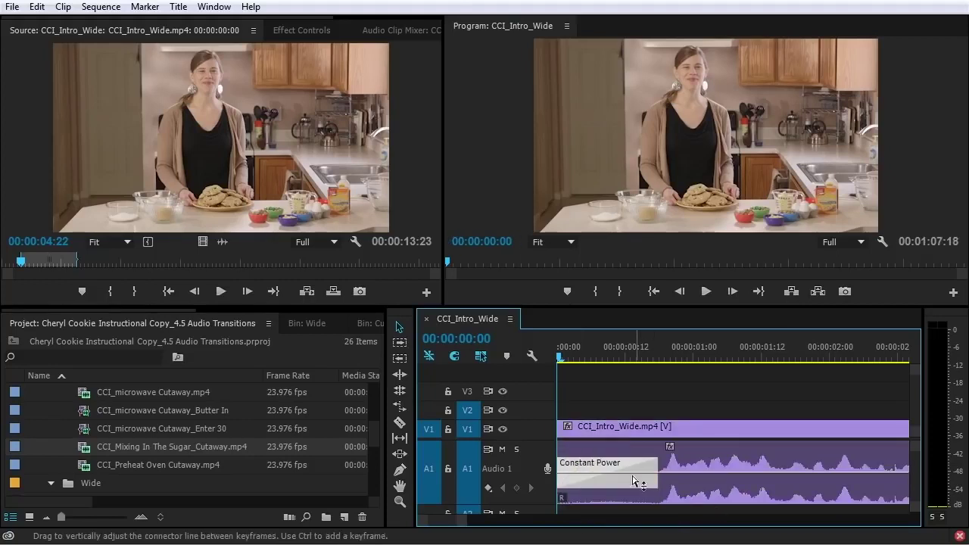
key(space)
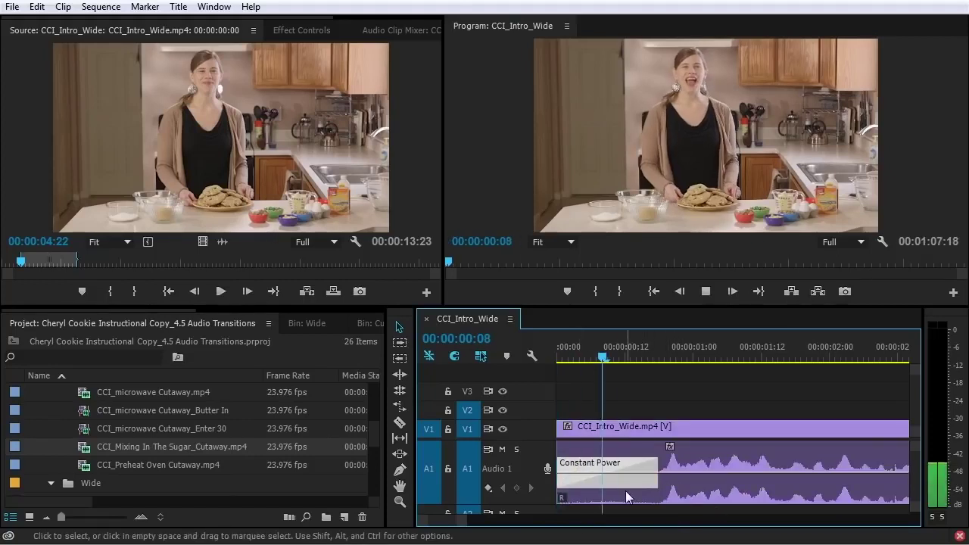
key(space)
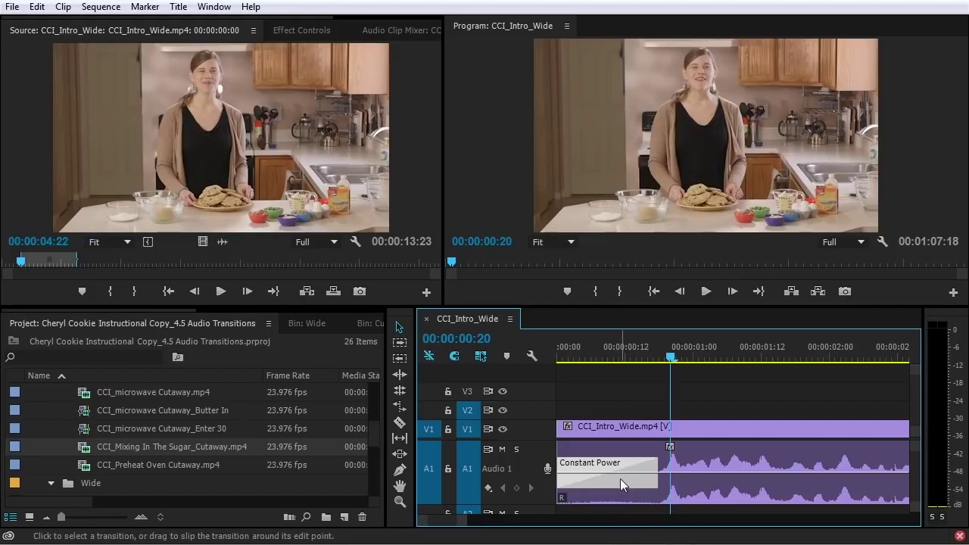
key(Delete)
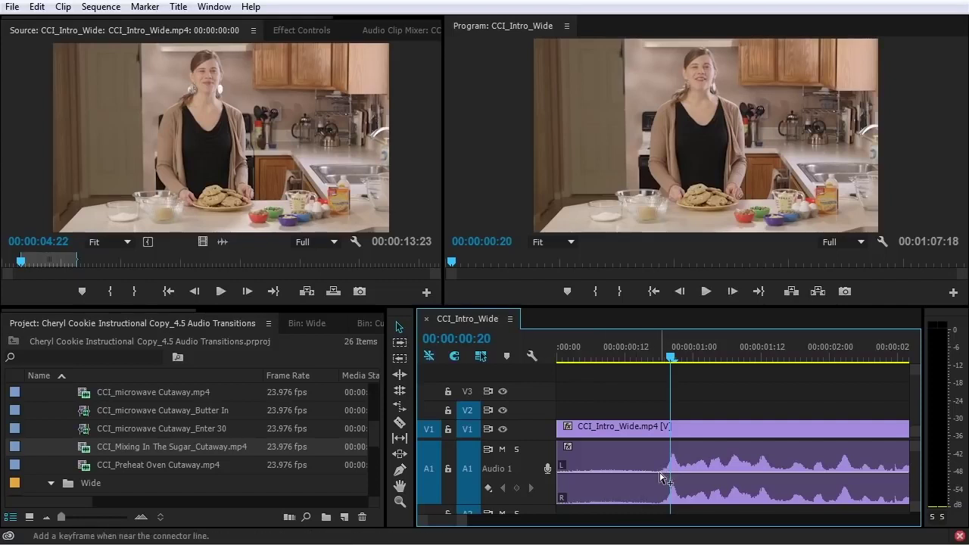
Step: Add two A1 volume keyframes, pulling the first to silence for a short fade-in to 0.00 dB
ctrl+click(660, 473)
ctrl+click(641, 474)
drag(641, 474, 561, 497)
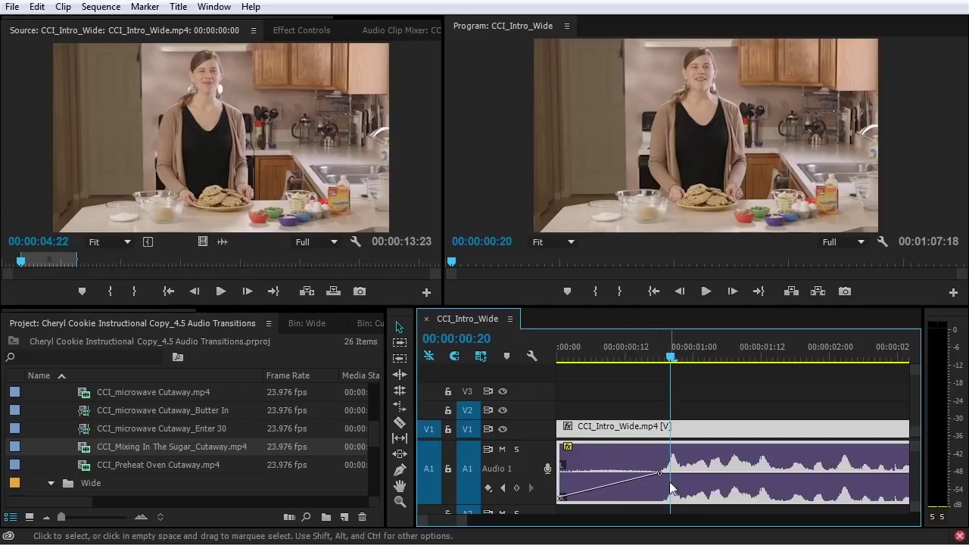
drag(660, 473, 584, 472)
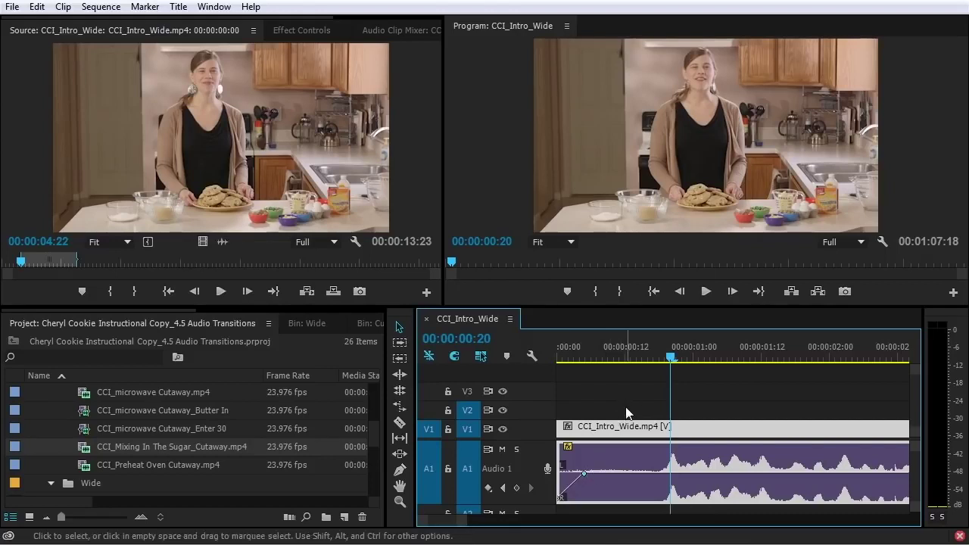
key(minus)
key(minus)
key(minus)
mouse_move(562, 473)
mouse_down()
mouse_move(627, 474)
mouse_move(563, 471)
mouse_up()
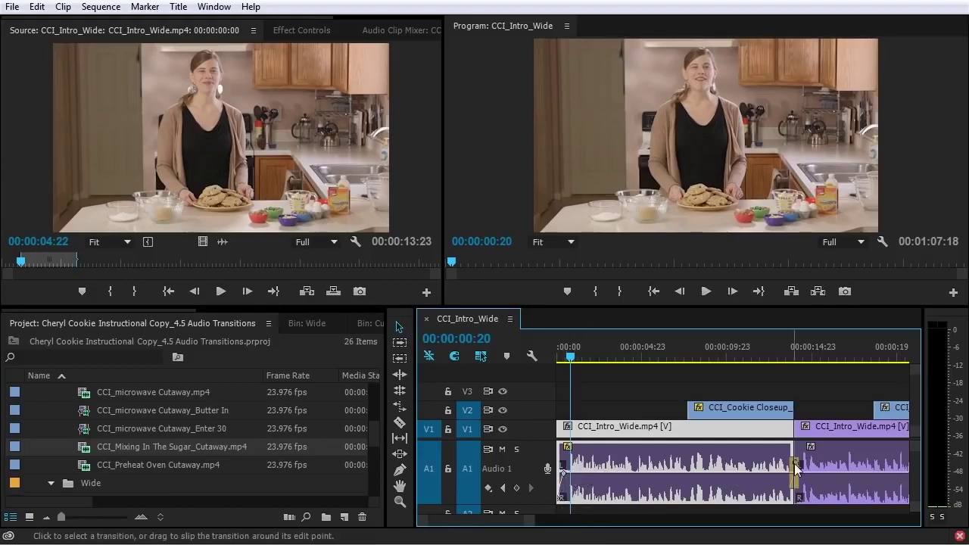
Step: Set the edit's Constant Power crossfade Duration to 00:00:00:16 in Effect Controls, then save
click(791, 463)
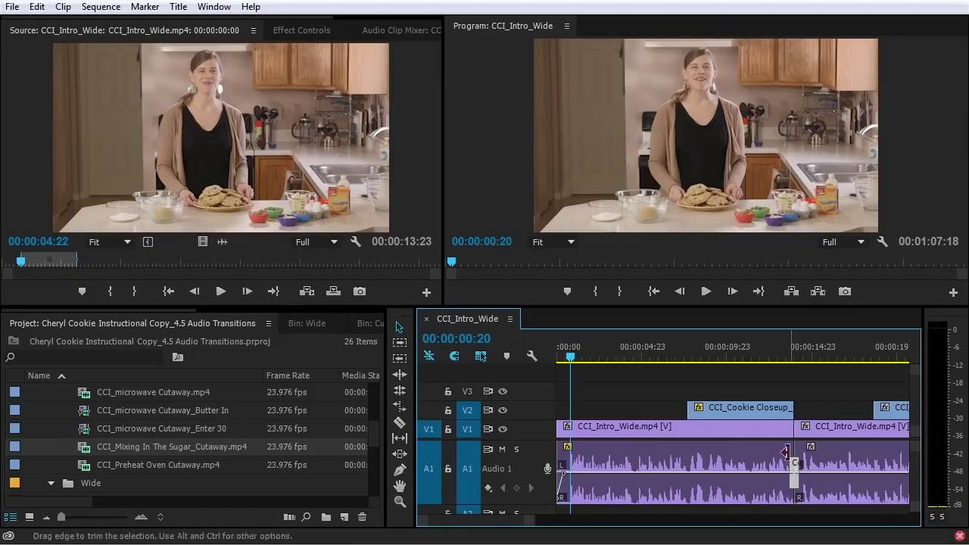
click(305, 32)
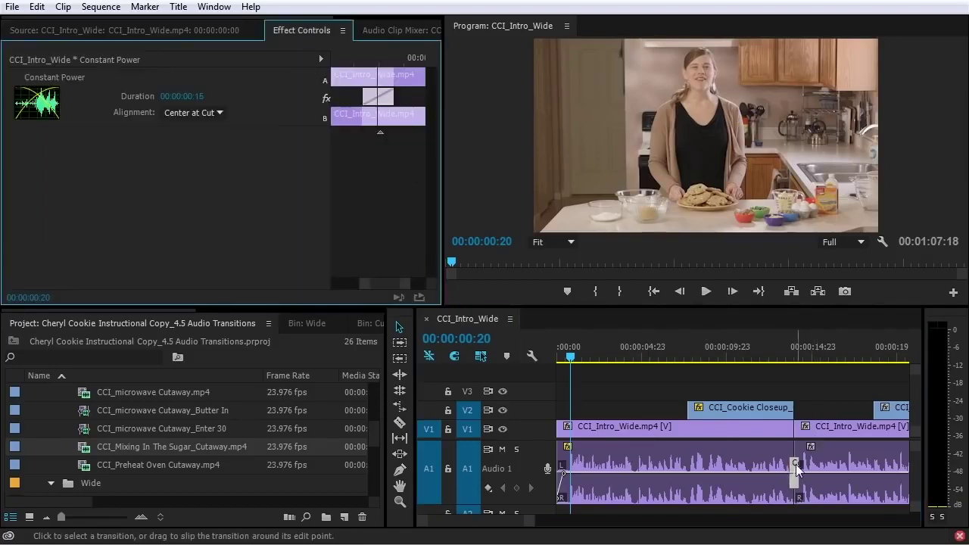
click(797, 469)
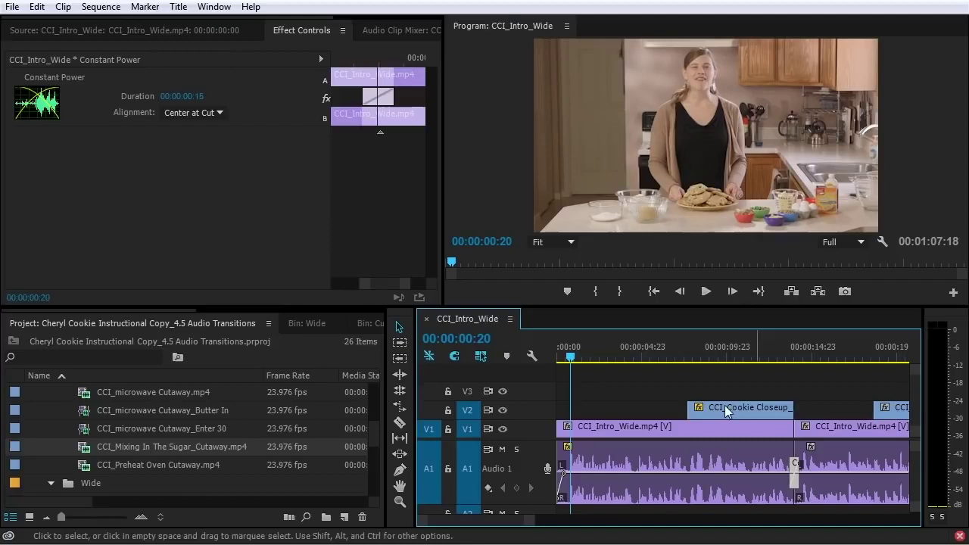
click(364, 96)
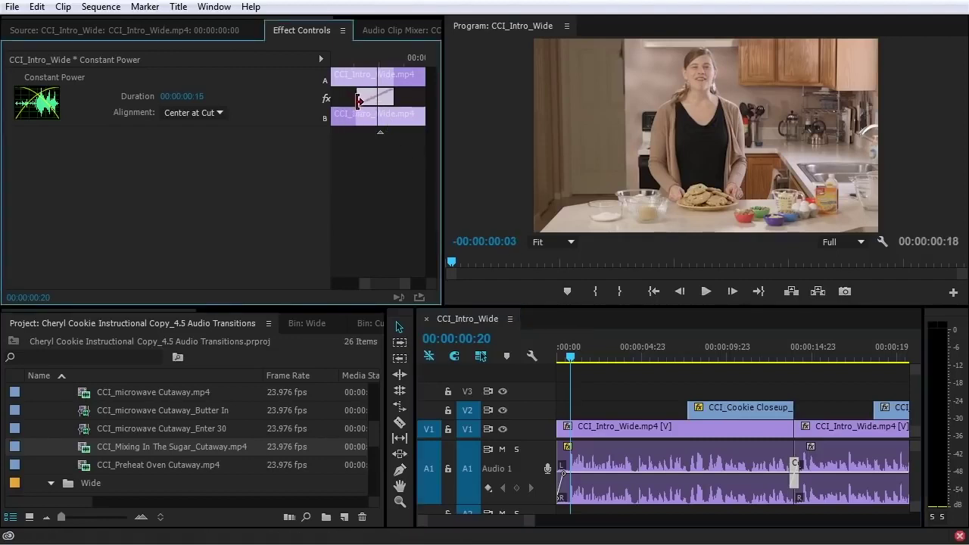
drag(362, 104, 360, 105)
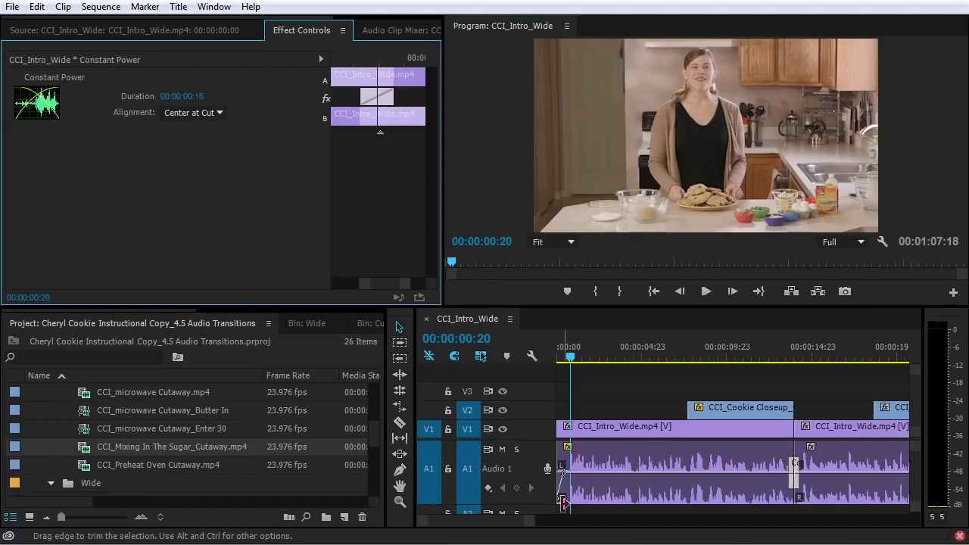
key(ctrl+s)
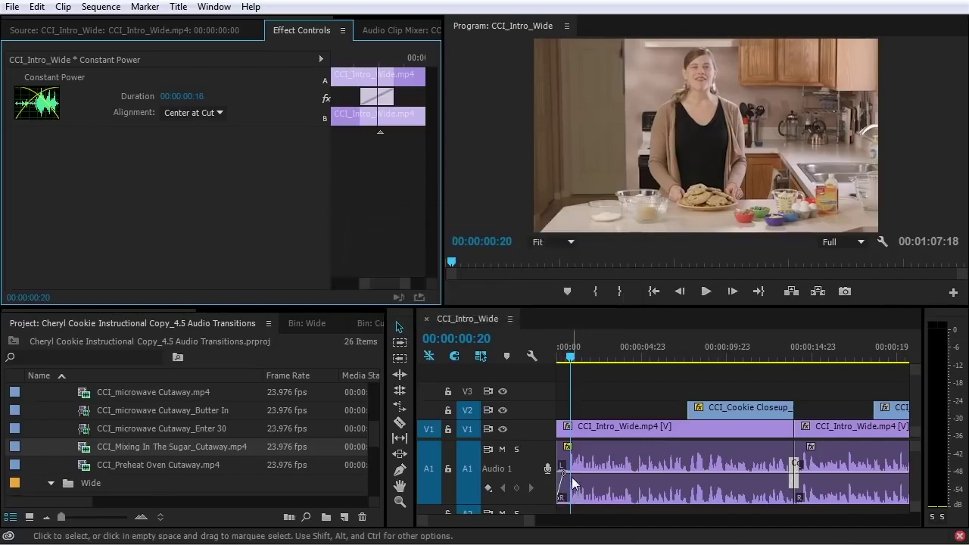
Step: Review the Intro-to-Ingredients edit from 00:00:19:05 and extend the CCI_Intro_Wide clip to close the gap
key(backslash)
click(640, 356)
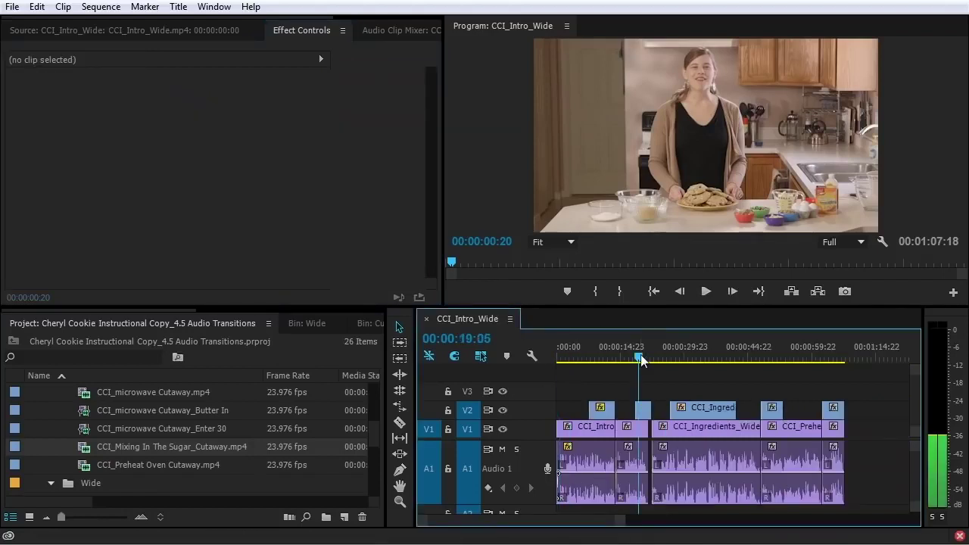
key(equal)
key(equal)
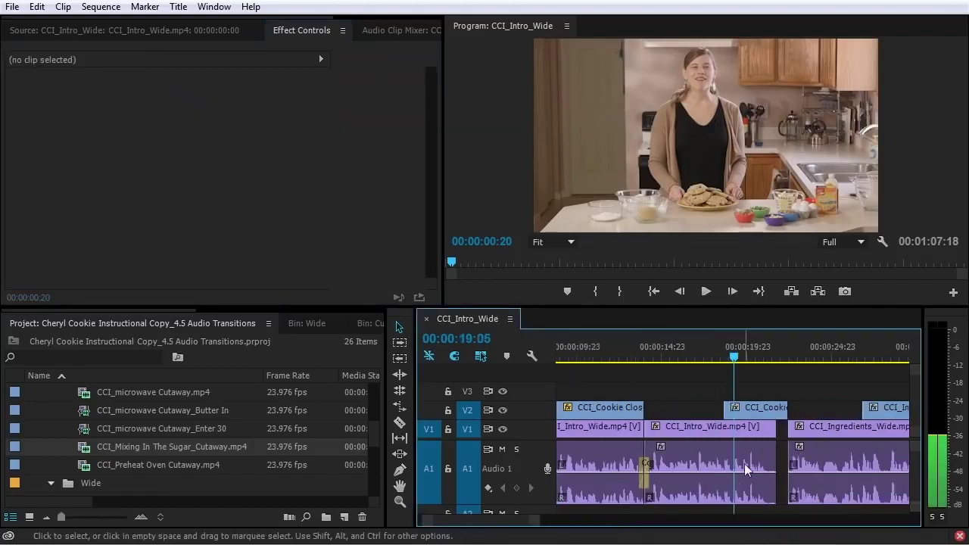
key(equal)
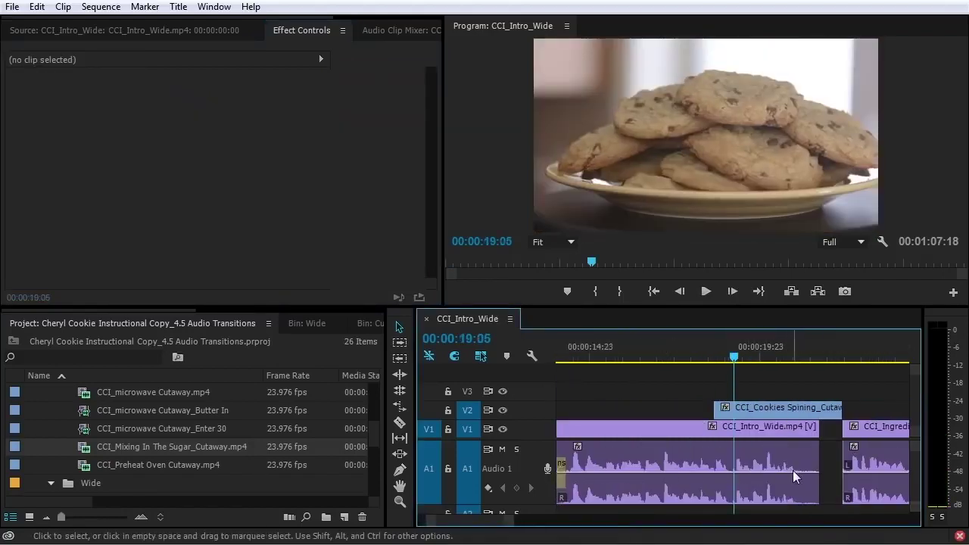
key(space)
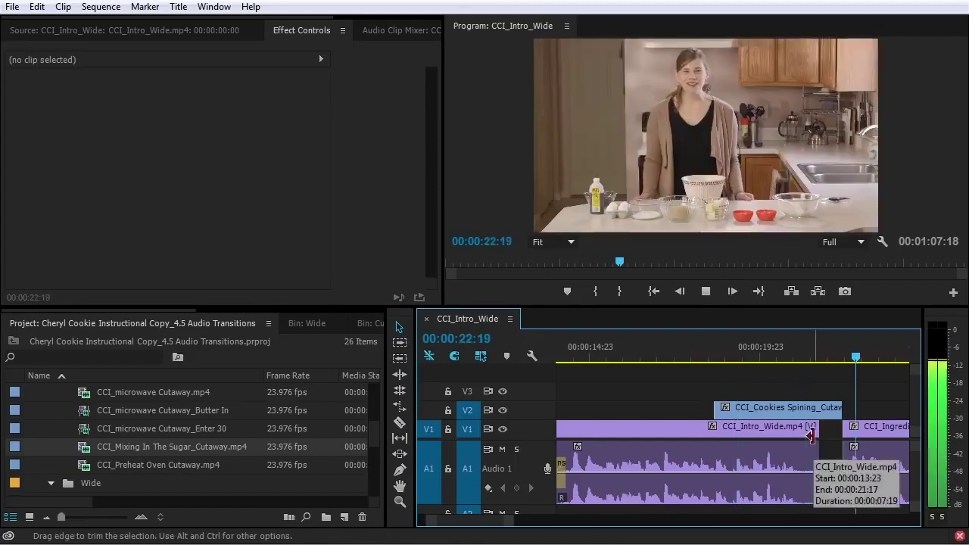
key(space)
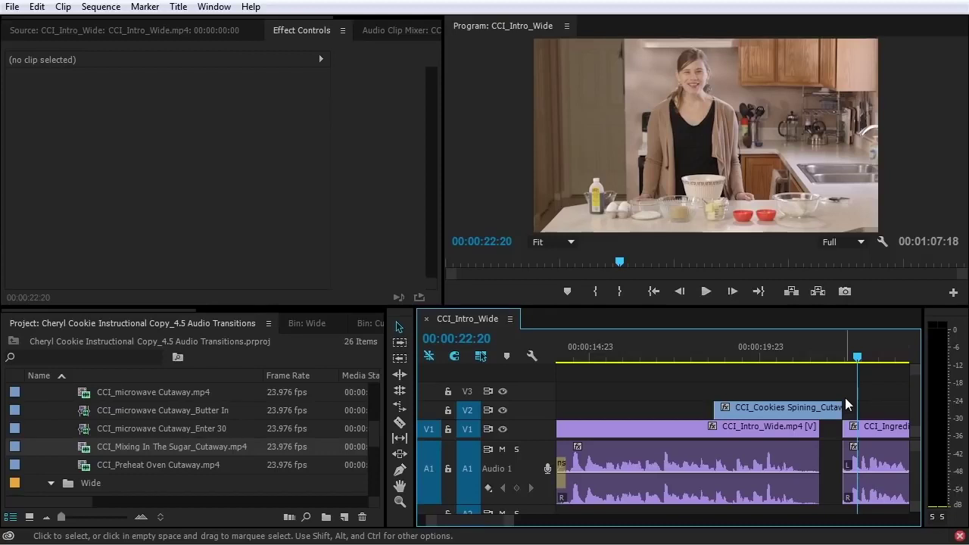
click(774, 351)
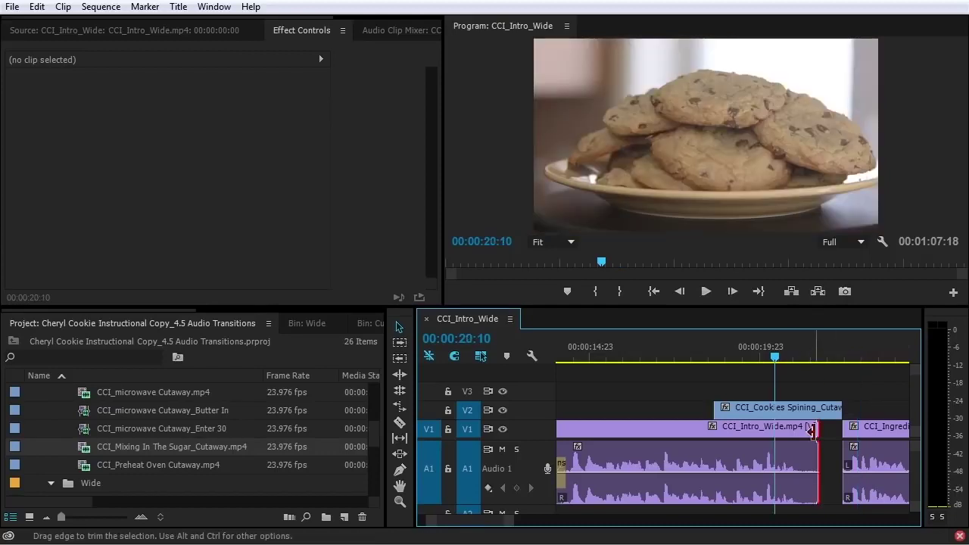
drag(814, 430, 843, 430)
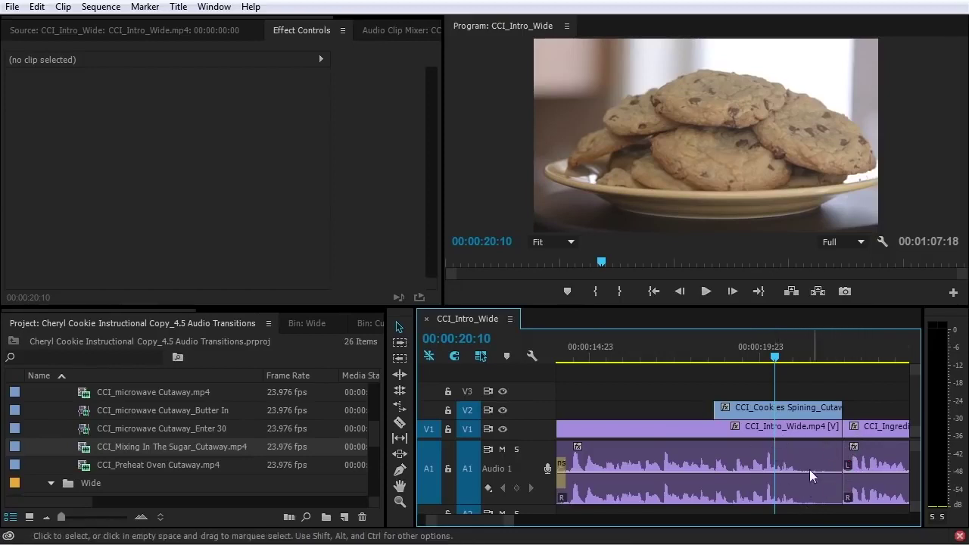
key(space)
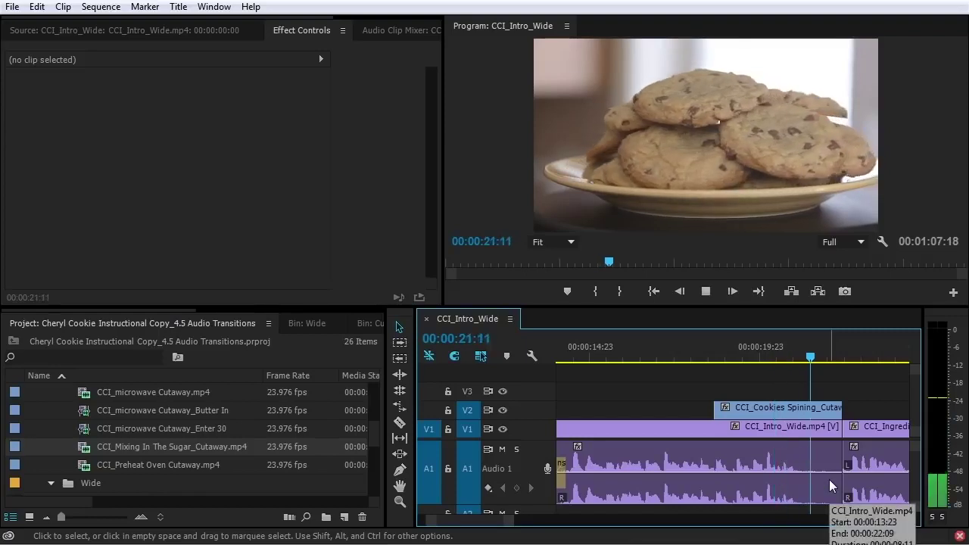
key(space)
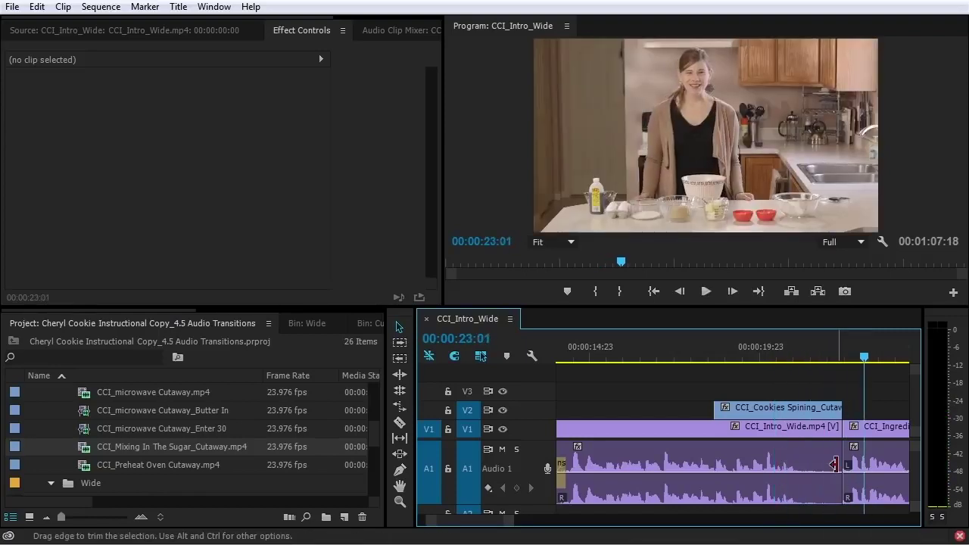
Step: Add a default Constant Power crossfade at the CCI_Ingredients_Wide cut, adjust its length, and replay it
key(=)
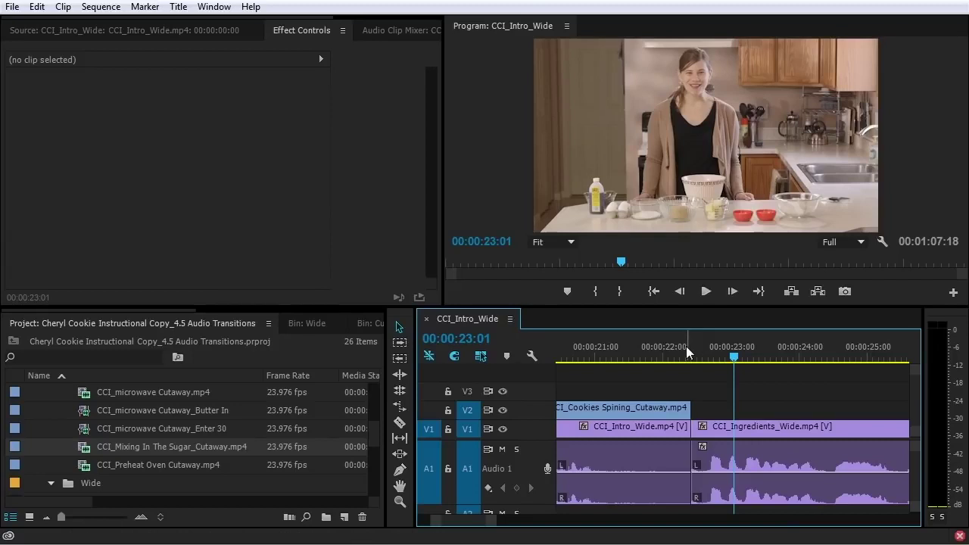
click(684, 354)
drag(687, 350, 688, 340)
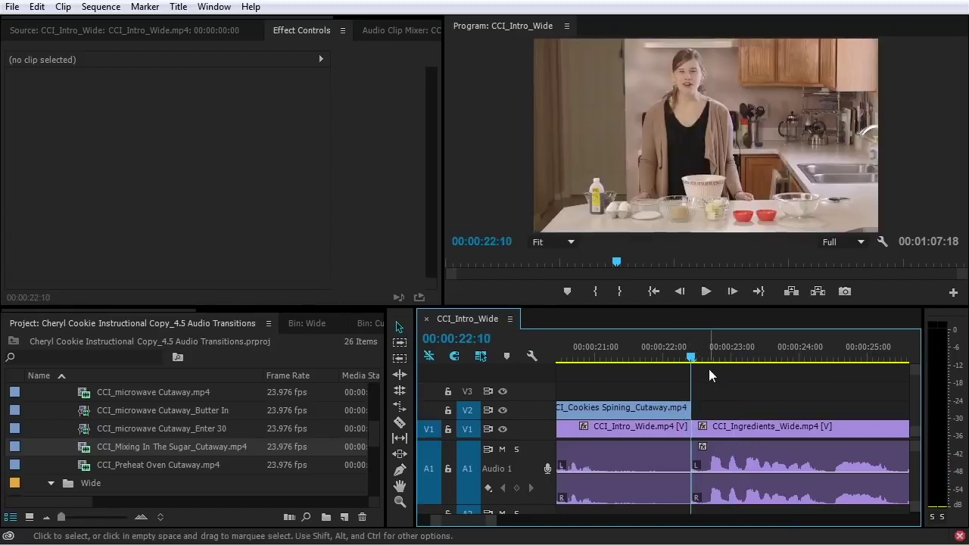
key(ctrl+shift+d)
click(613, 353)
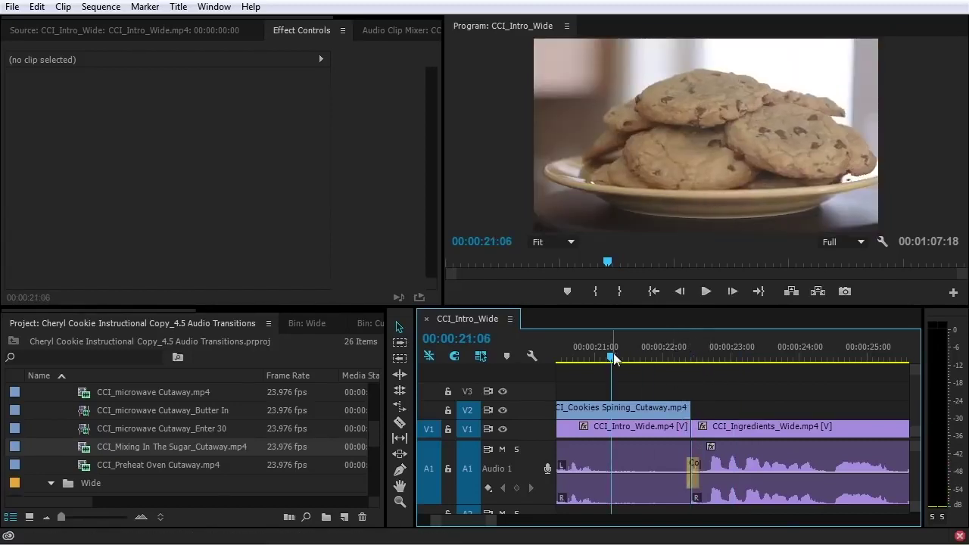
key(space)
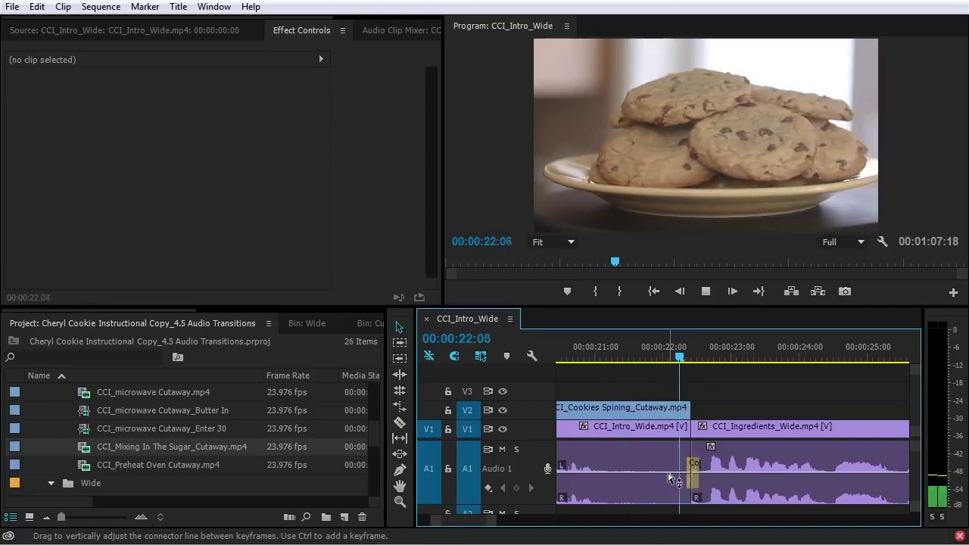
key(space)
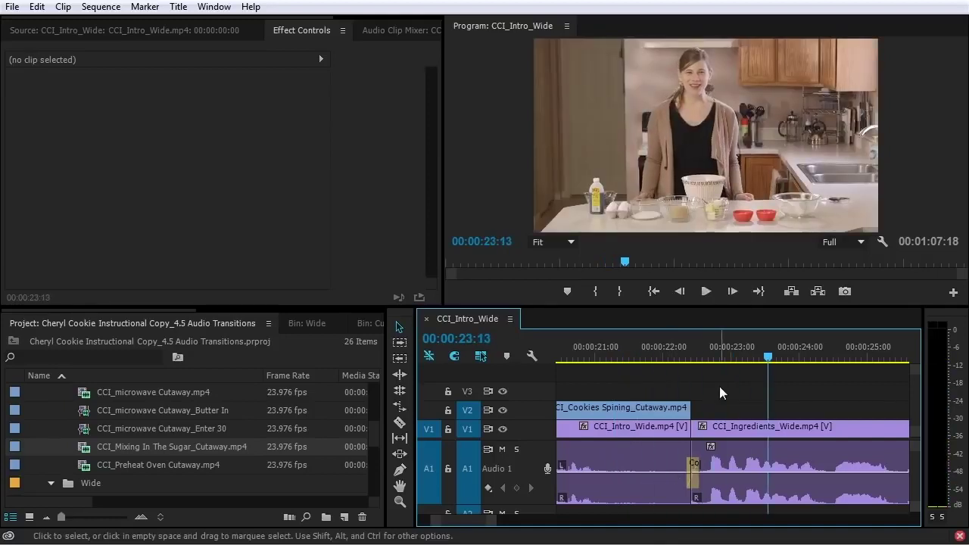
click(691, 487)
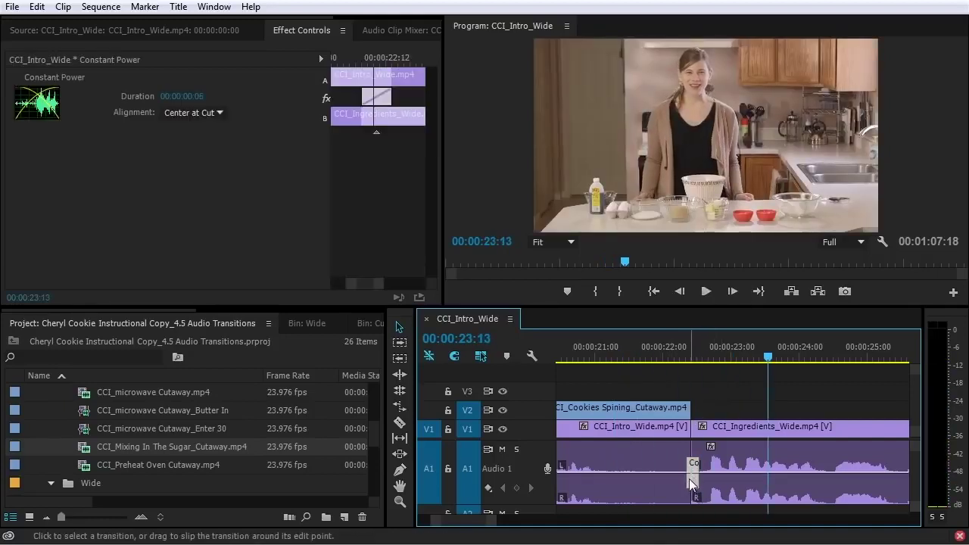
drag(356, 106, 334, 97)
click(607, 345)
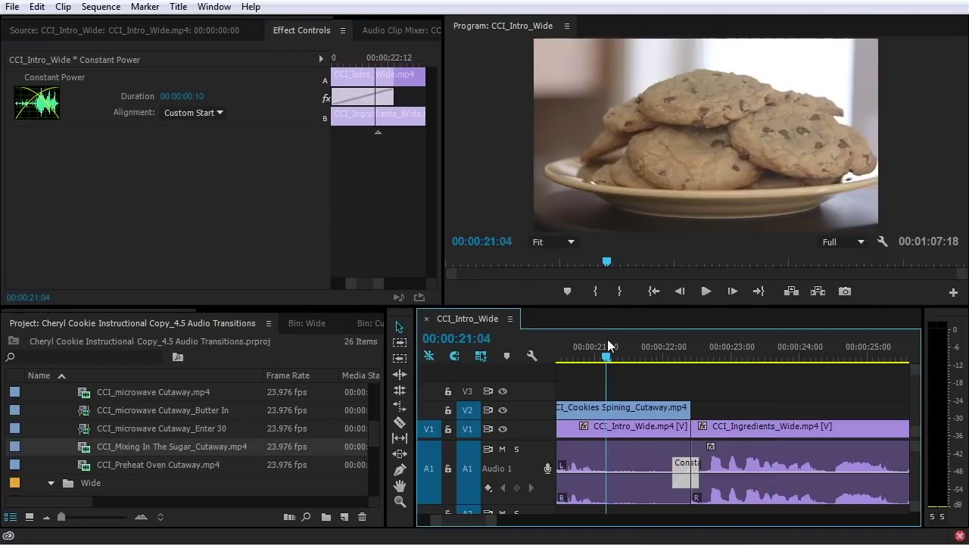
key(space)
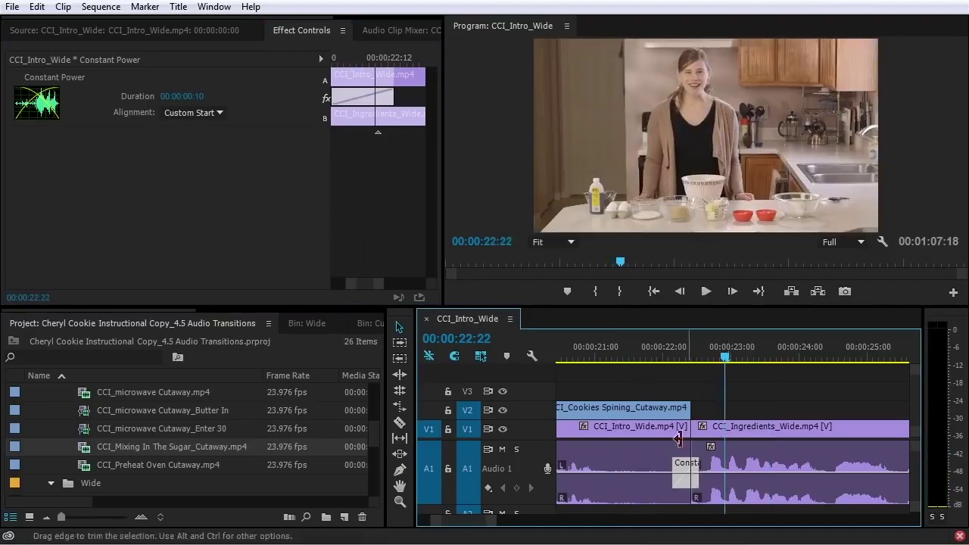
Step: Keyframe the intro audio fading down from 0.00 dB at 00:00:21:08 into the crossfade
ctrl+click(602, 474)
drag(620, 476, 691, 492)
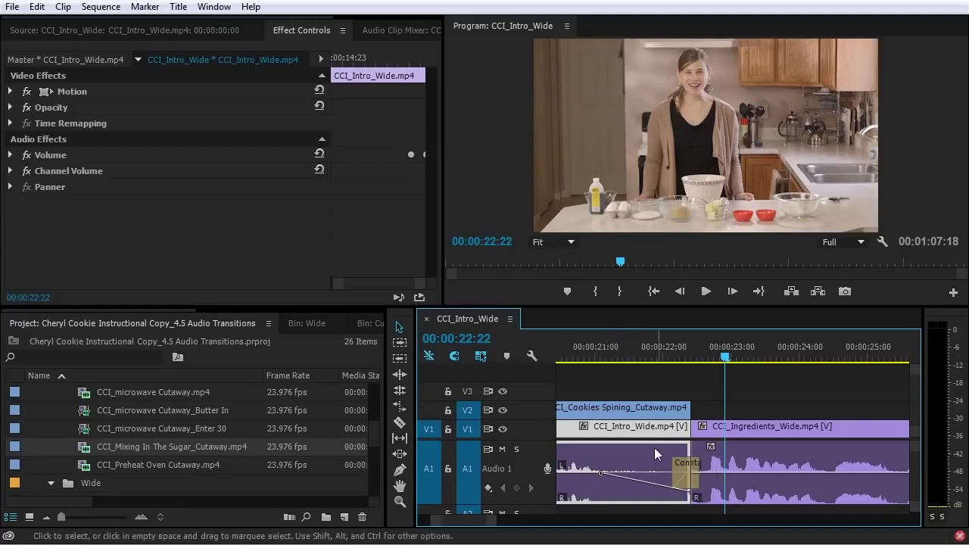
click(598, 356)
key(space)
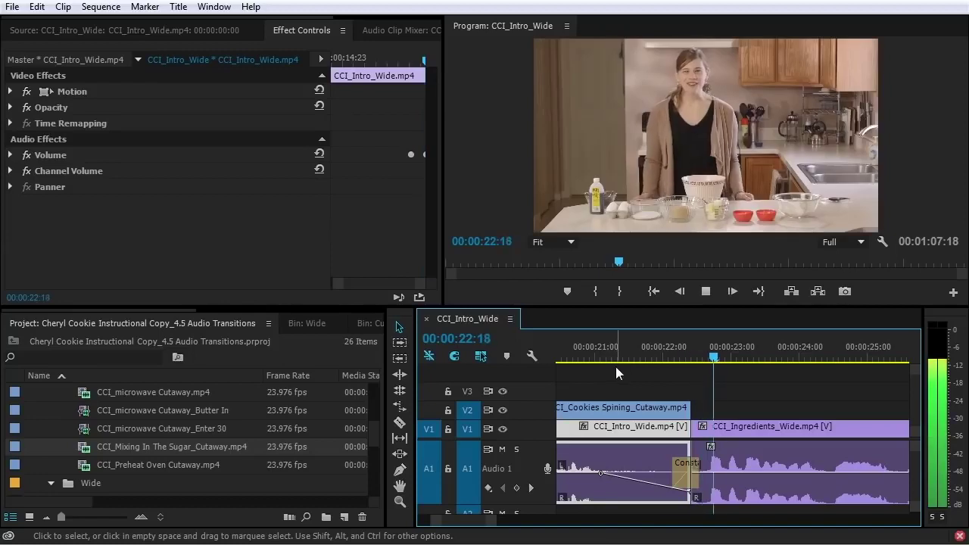
key(space)
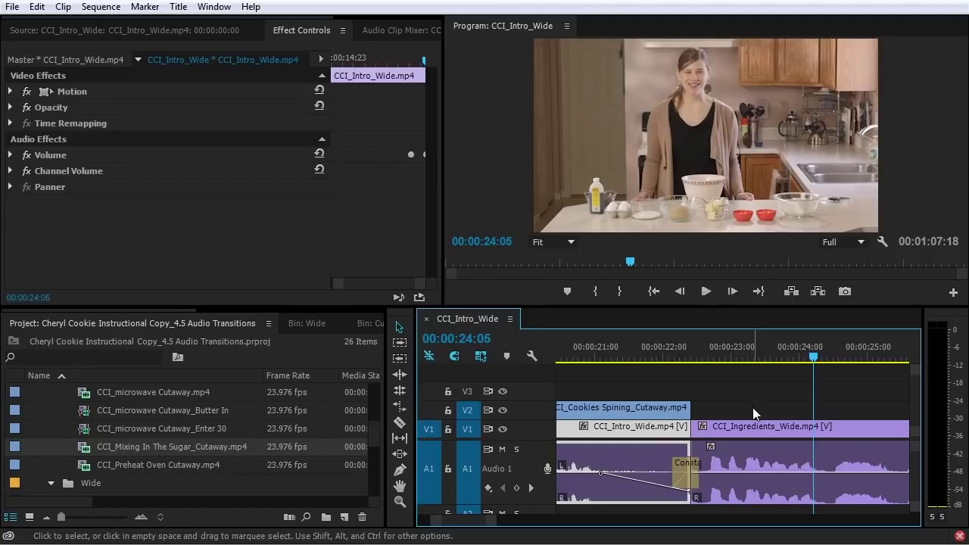
key(Down)
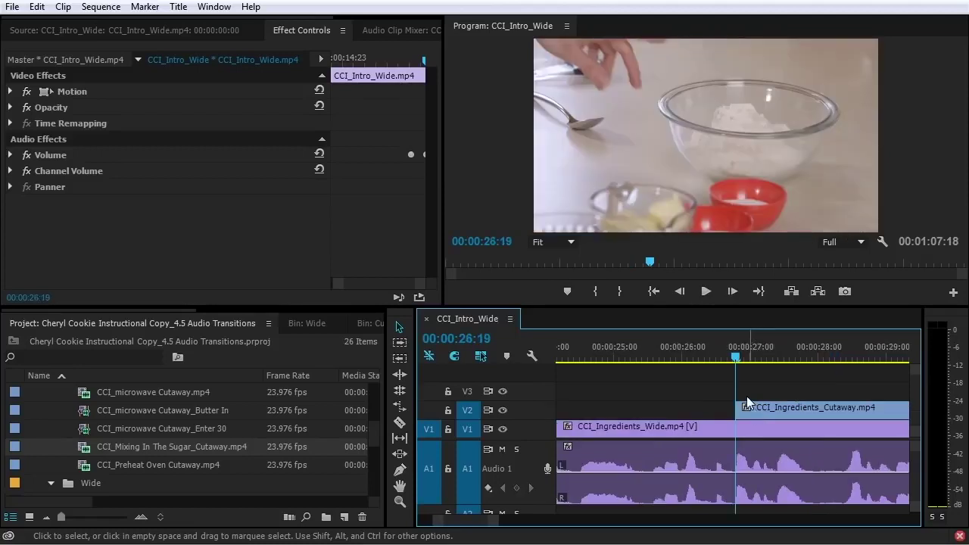
Step: Play across the Ingredients-to-oven cut and park the playhead right on the edit
key(Down)
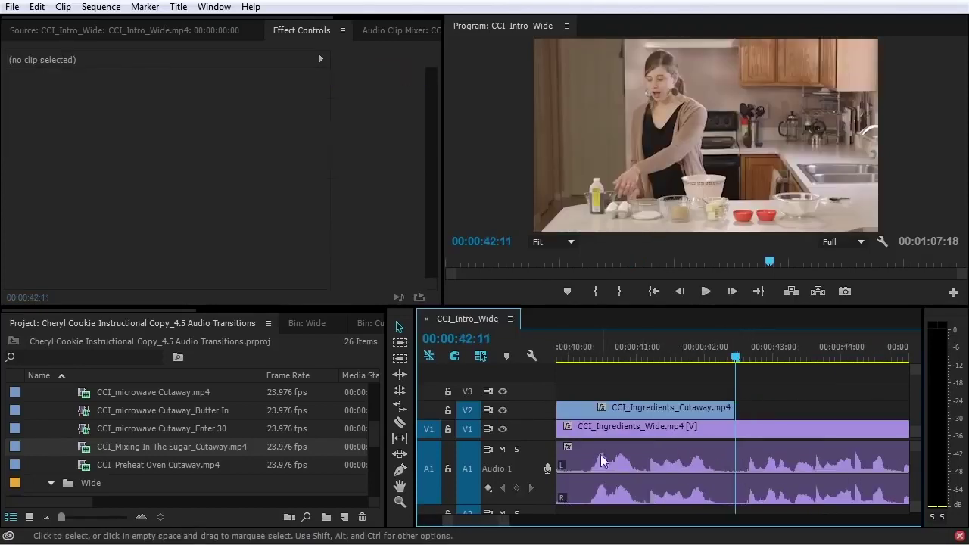
click(725, 430)
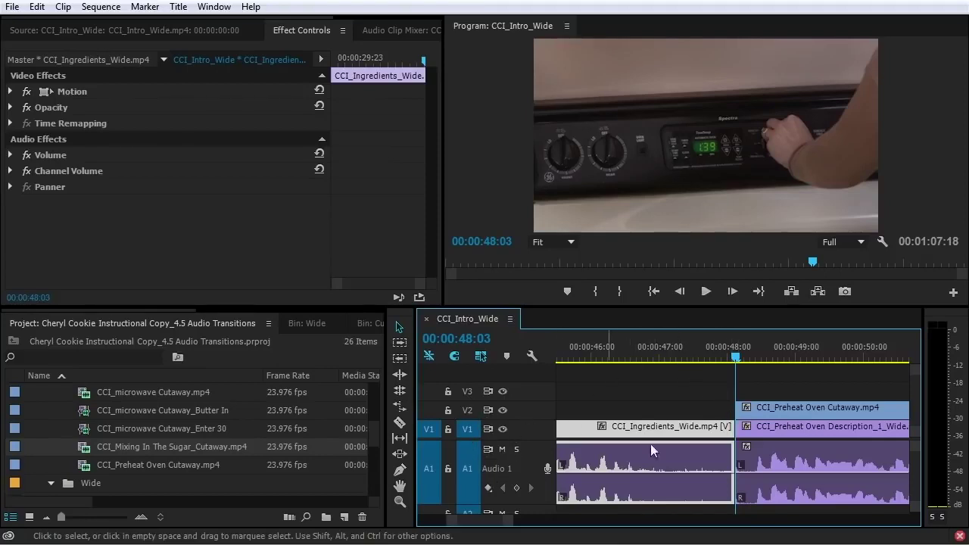
click(686, 356)
key(space)
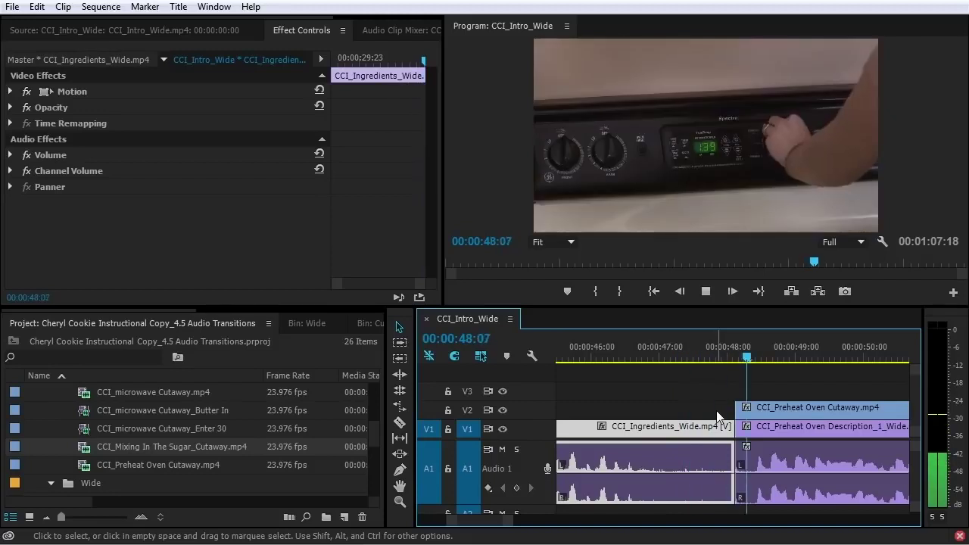
key(space)
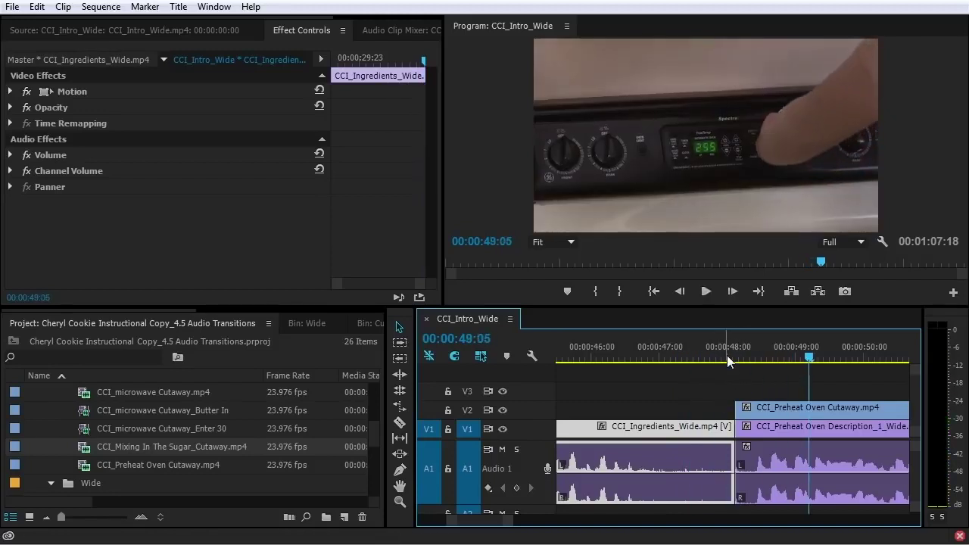
click(725, 356)
click(732, 357)
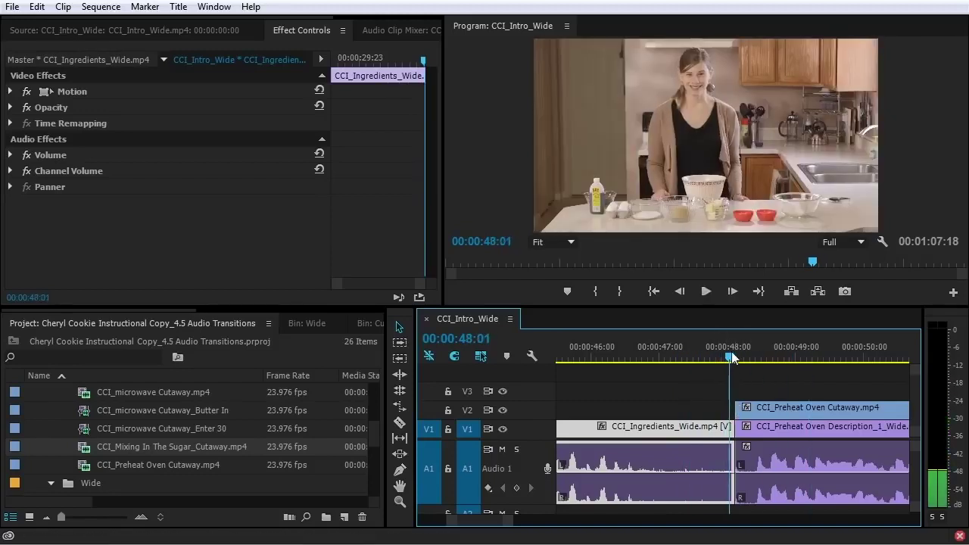
Step: Add the default Constant Power crossfade at the cut with Ctrl+Shift+D and preview it
click(742, 385)
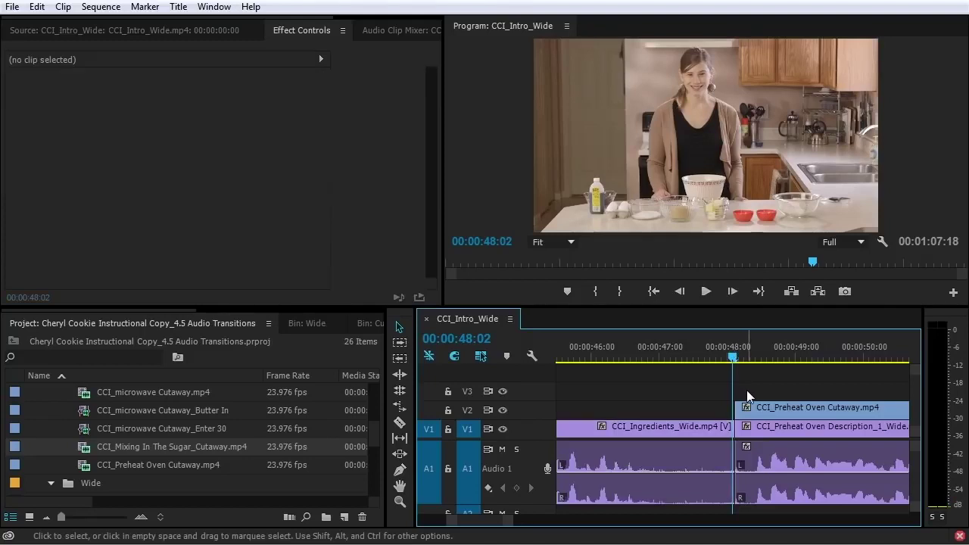
key(ctrl+shift+d)
click(690, 357)
key(space)
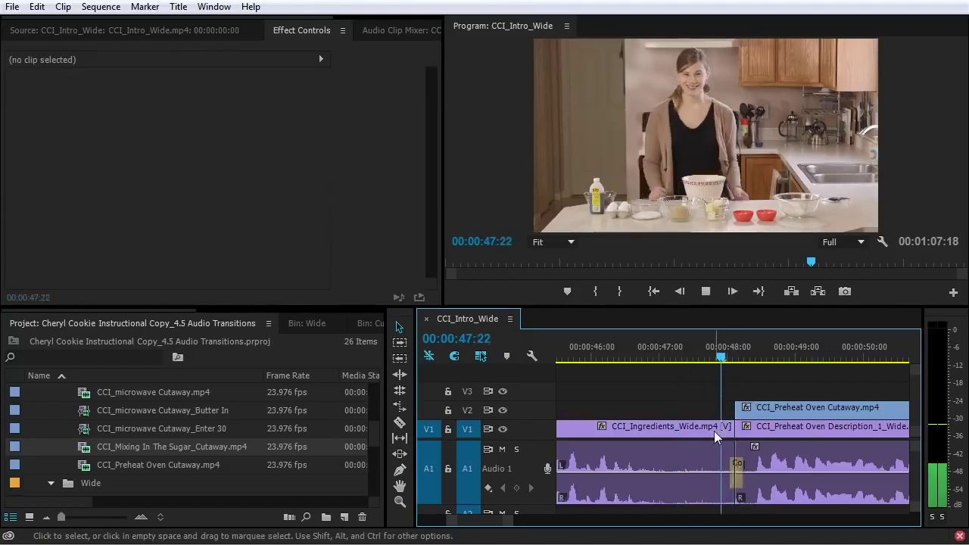
key(space)
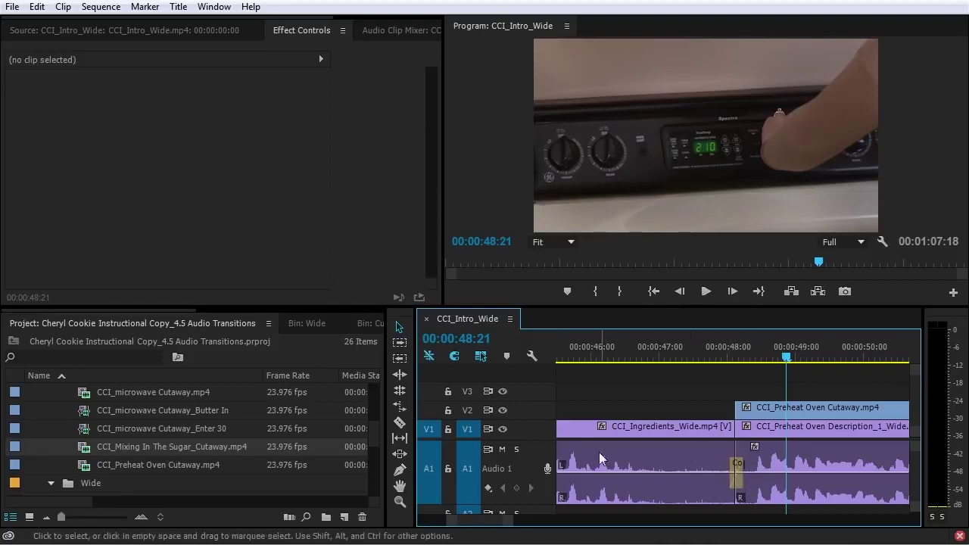
Step: Select the crossfade at the cut, then deselect it and park the playhead on the edit
scroll(537, 424, down, 1)
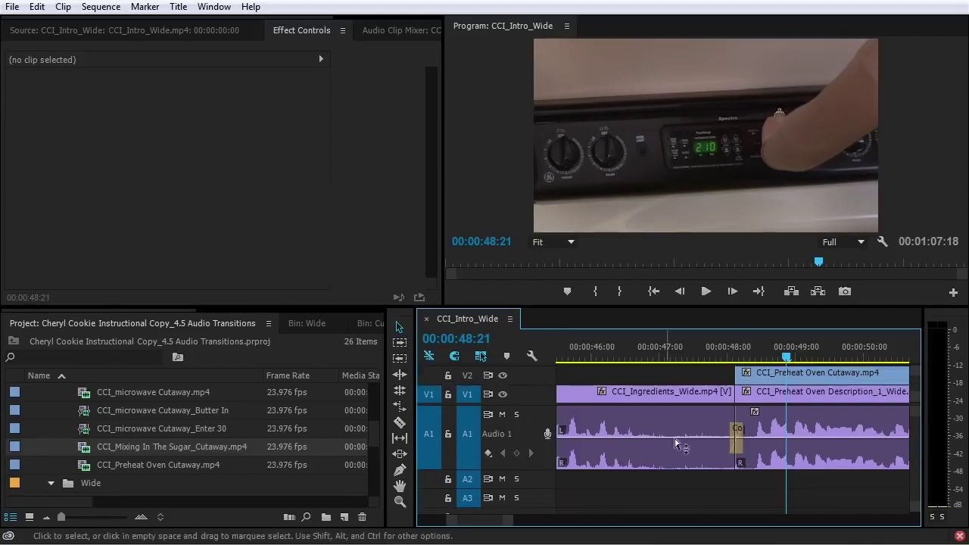
click(736, 433)
click(731, 376)
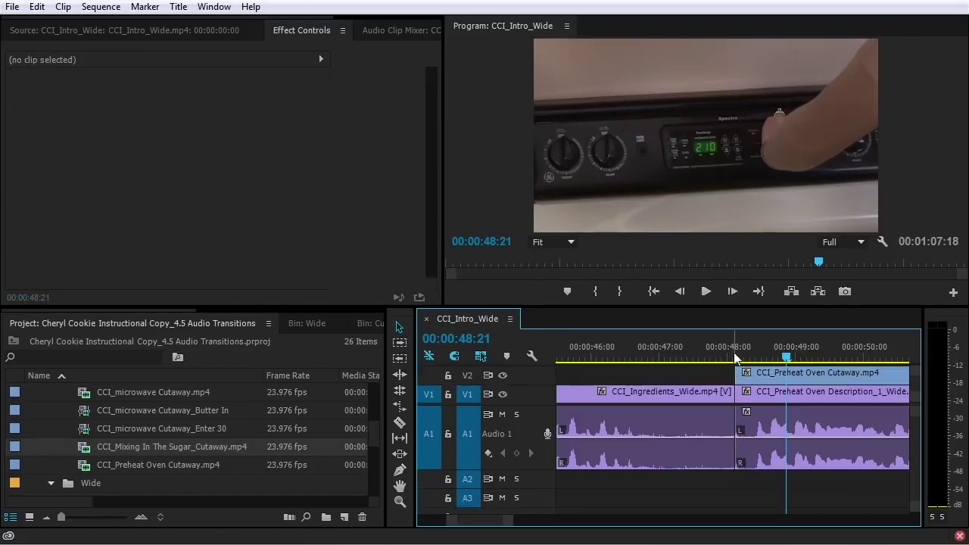
click(735, 356)
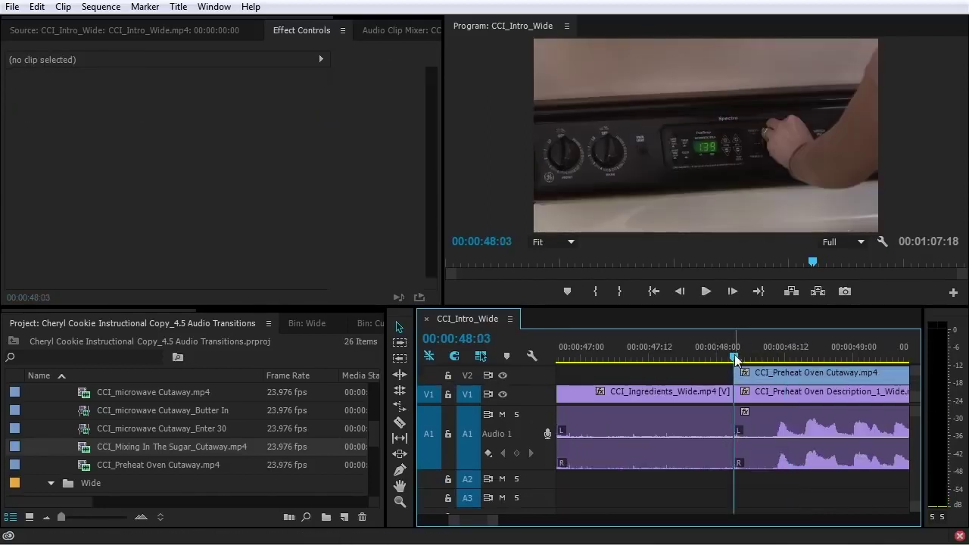
Step: Keyframe A1 volume to fade Ingredients Wide out and Preheat Oven Description Wide in at the cut
key(equal)
key(equal)
key(equal)
scroll(520, 446, up, 4)
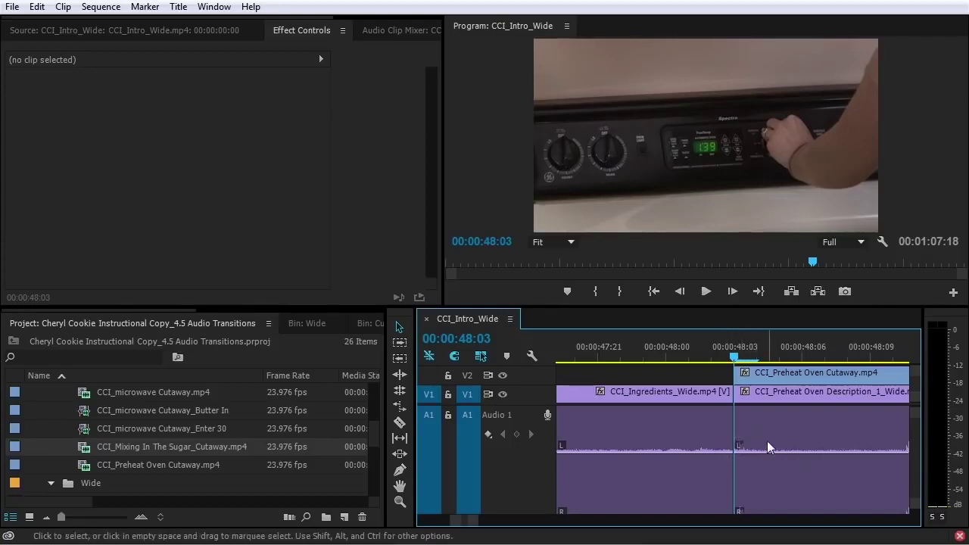
key(alt+equal)
key(minus)
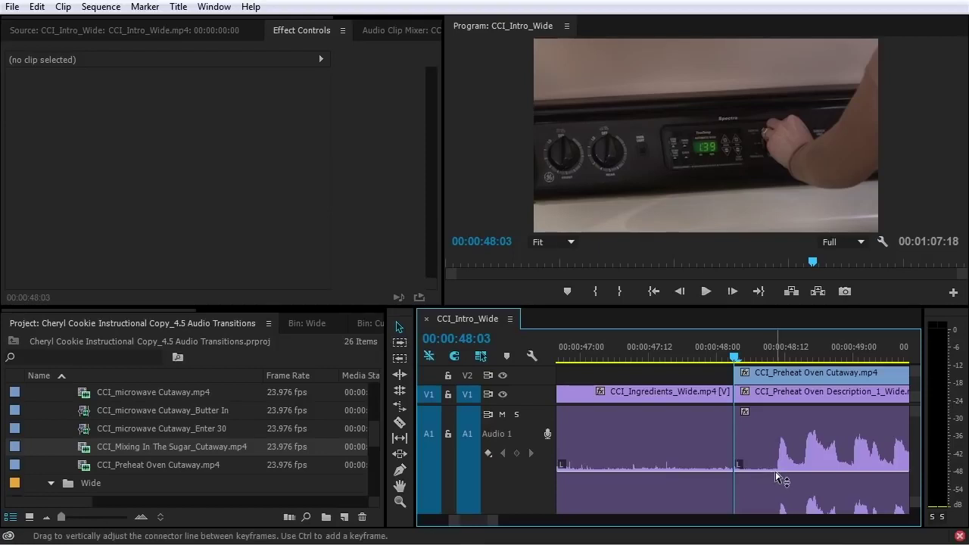
ctrl+click(775, 470)
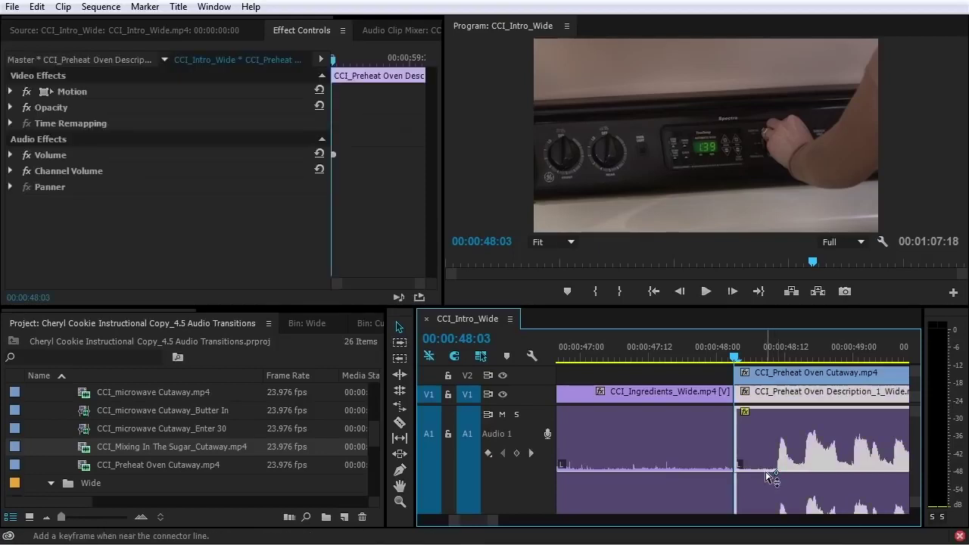
drag(742, 470, 735, 512)
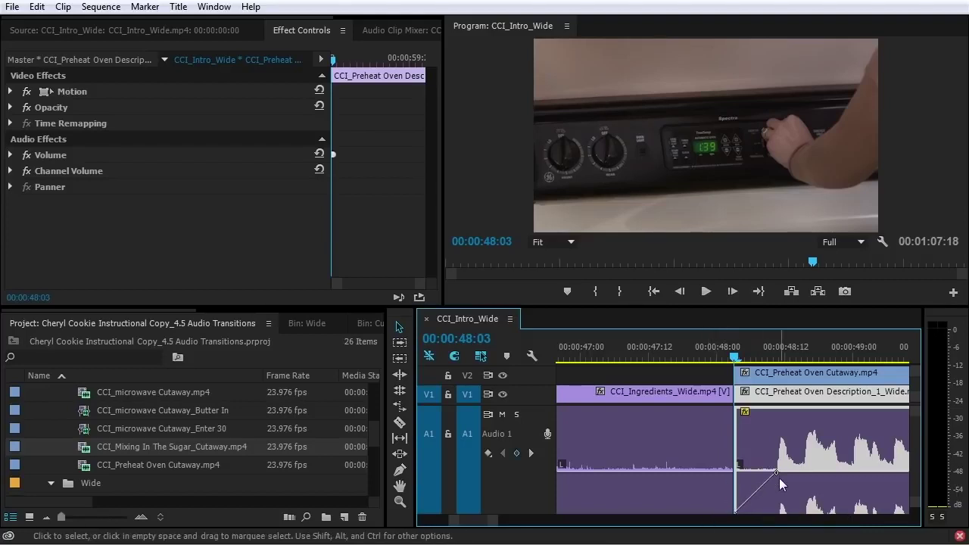
scroll(530, 452, down, 2)
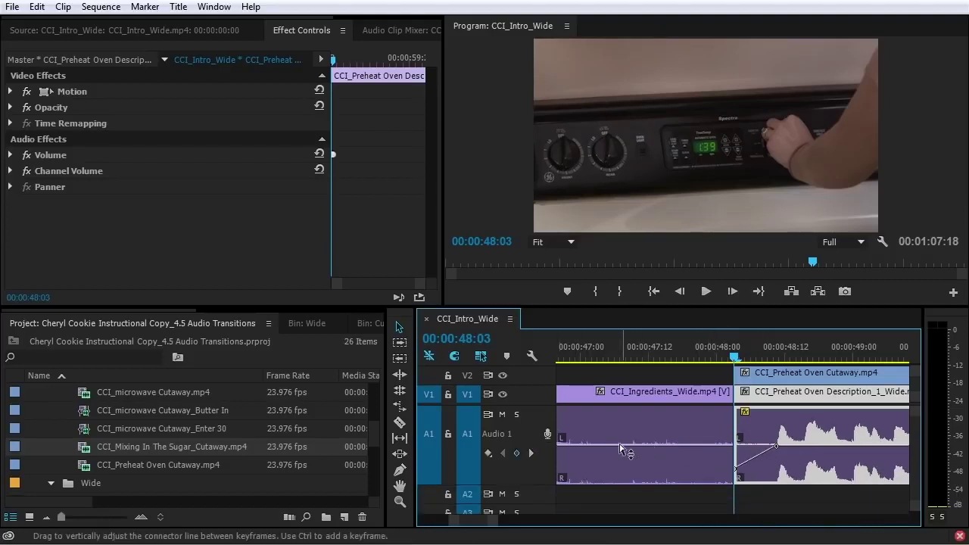
ctrl+click(567, 445)
drag(730, 446, 731, 476)
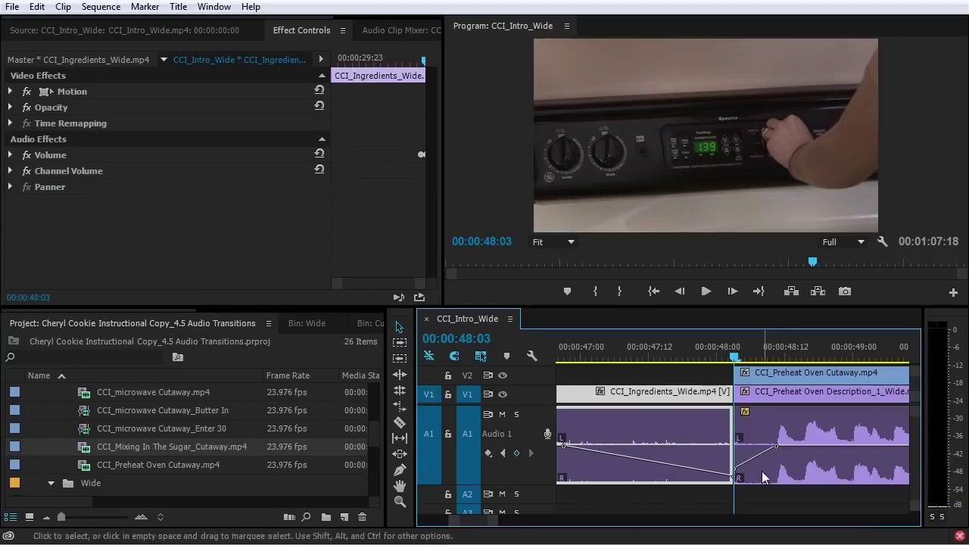
Step: Play back the volume fades from 00:00:47:00, then zoom the timeline back out
click(581, 350)
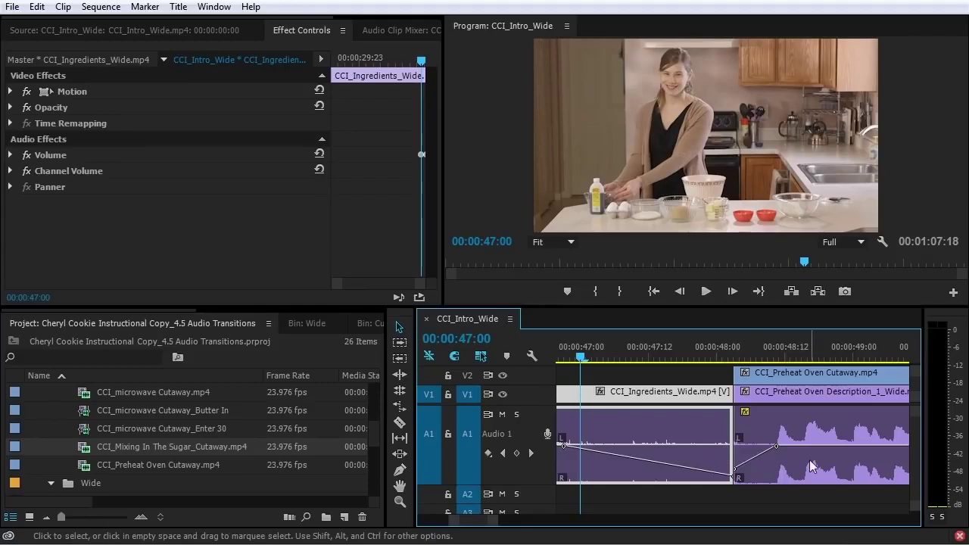
key(space)
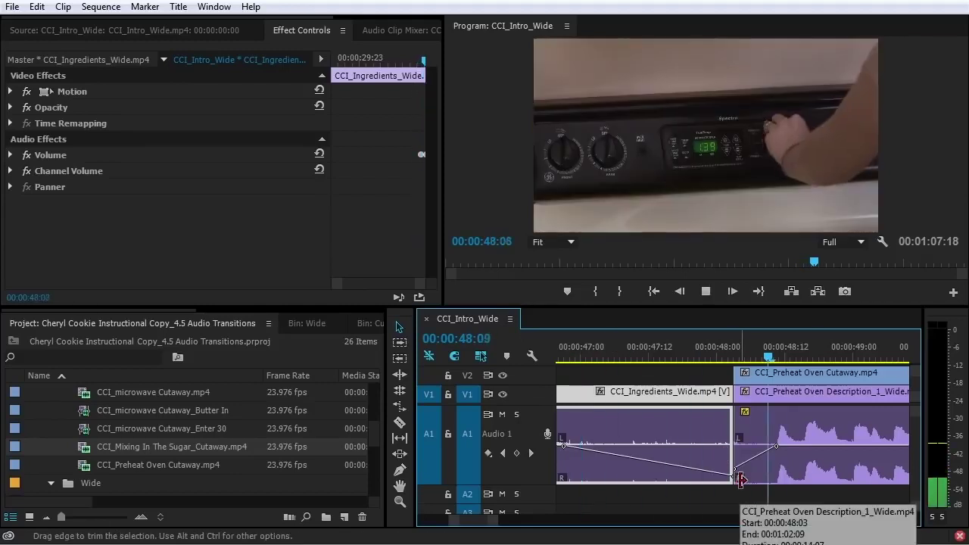
key(space)
key(minus)
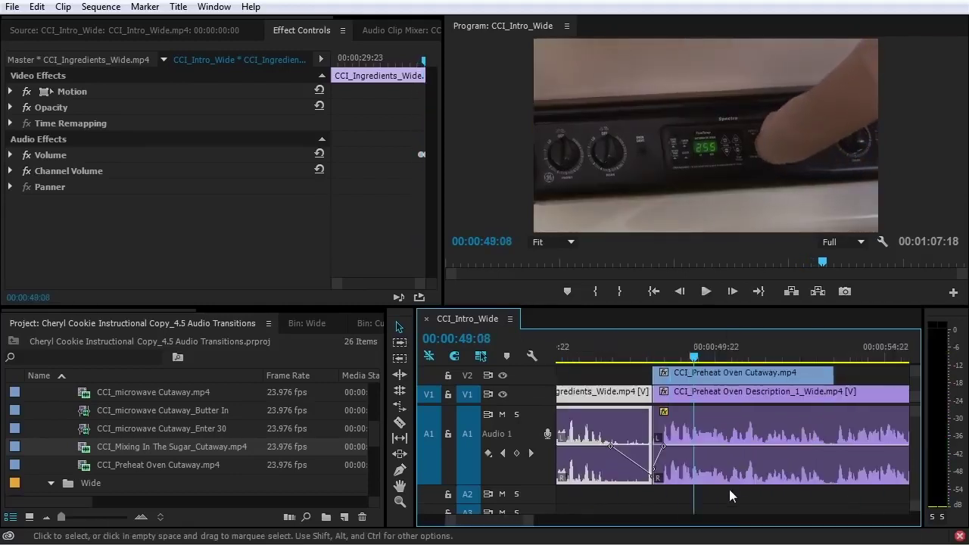
scroll(730, 496, up, 2)
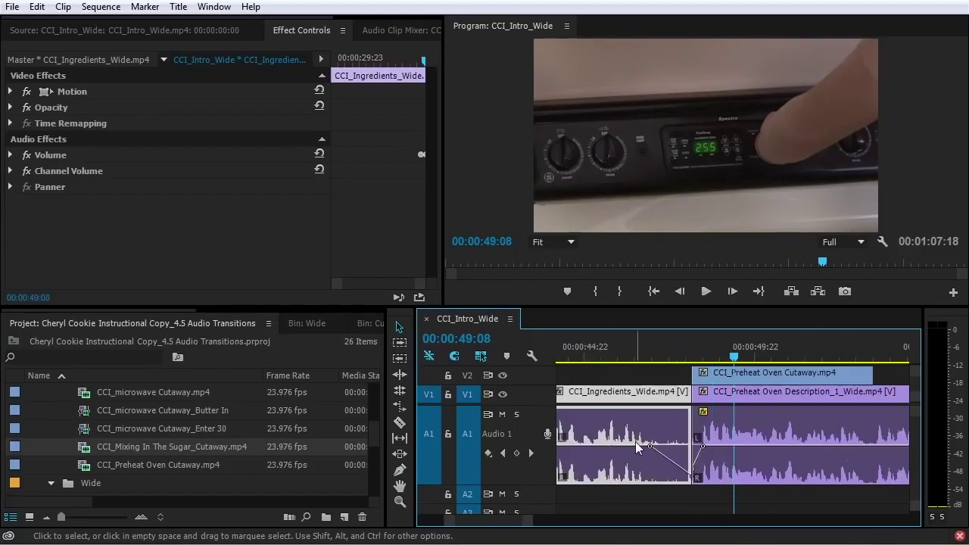
key(minus)
key(minus)
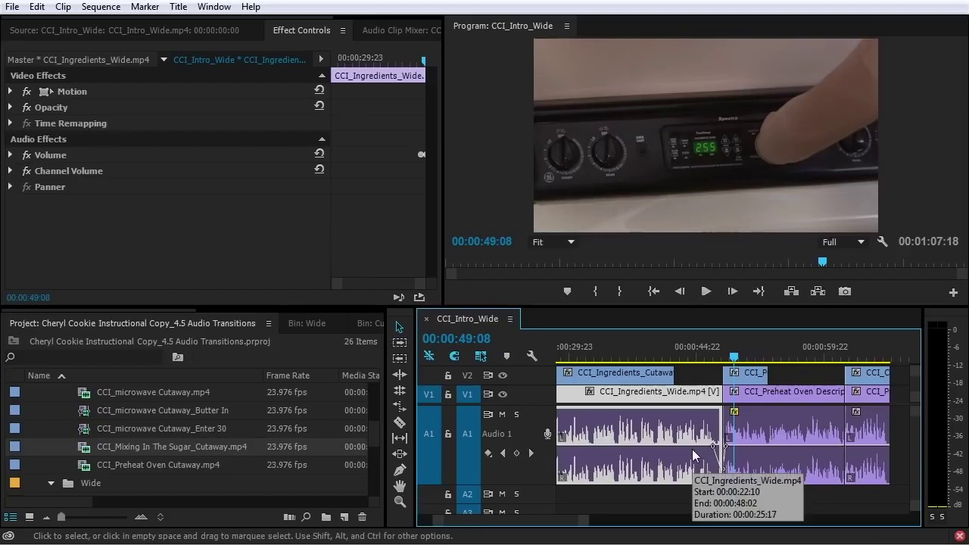
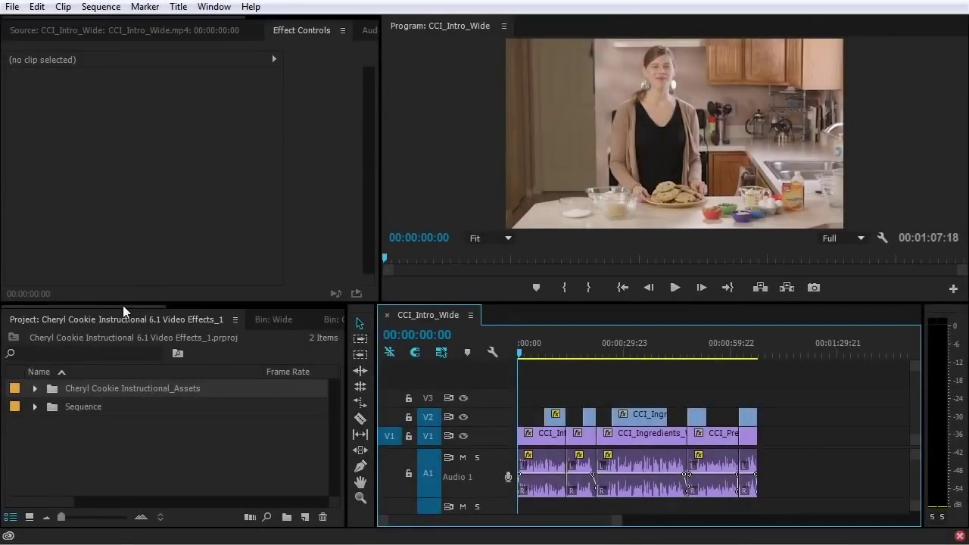
Step: Show the Effects panel and expand its Video Effects folder
drag(119, 305, 262, 318)
click(259, 320)
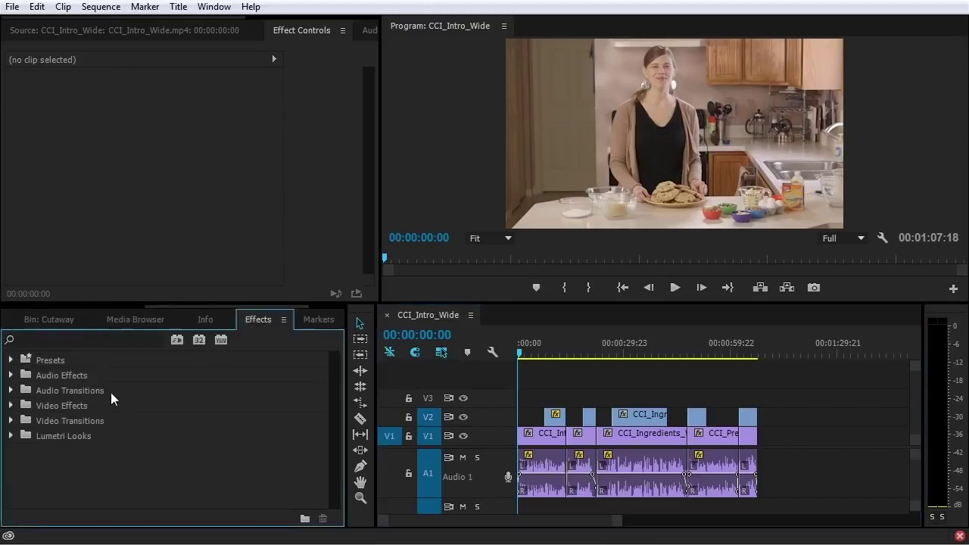
click(13, 406)
scroll(91, 406, down, 2)
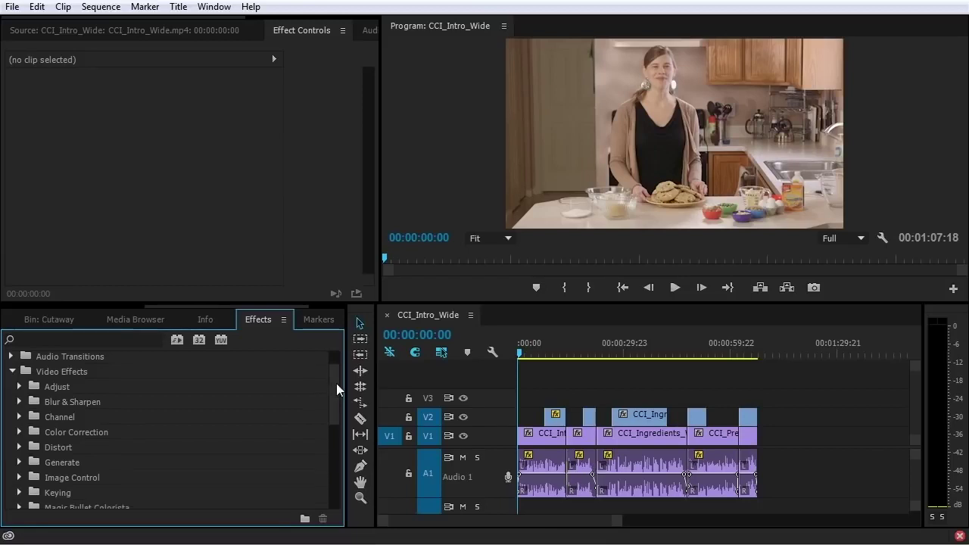
drag(336, 382, 336, 386)
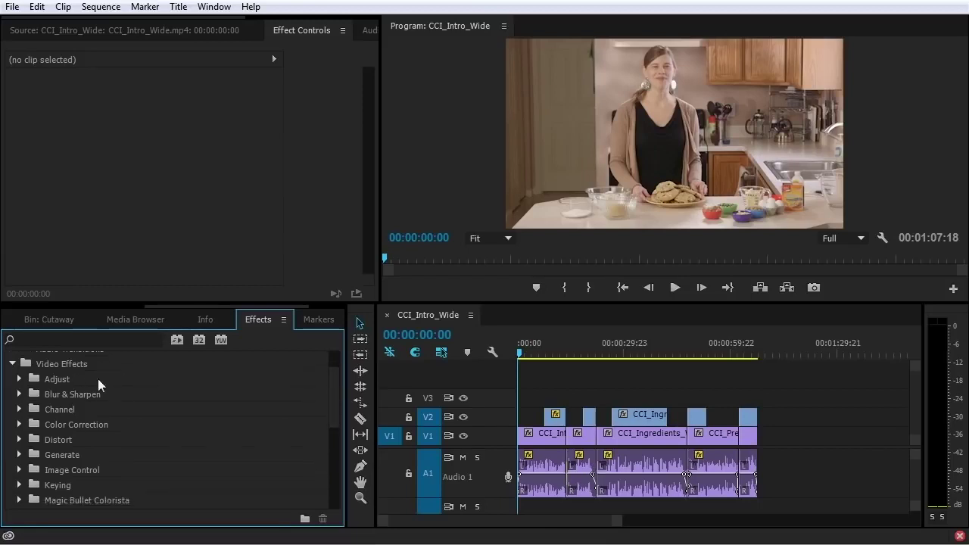
Step: Expand the Adjust, Blur & Sharpen, Channel and Color Correction effect groups
click(18, 378)
scroll(28, 402, down, 4)
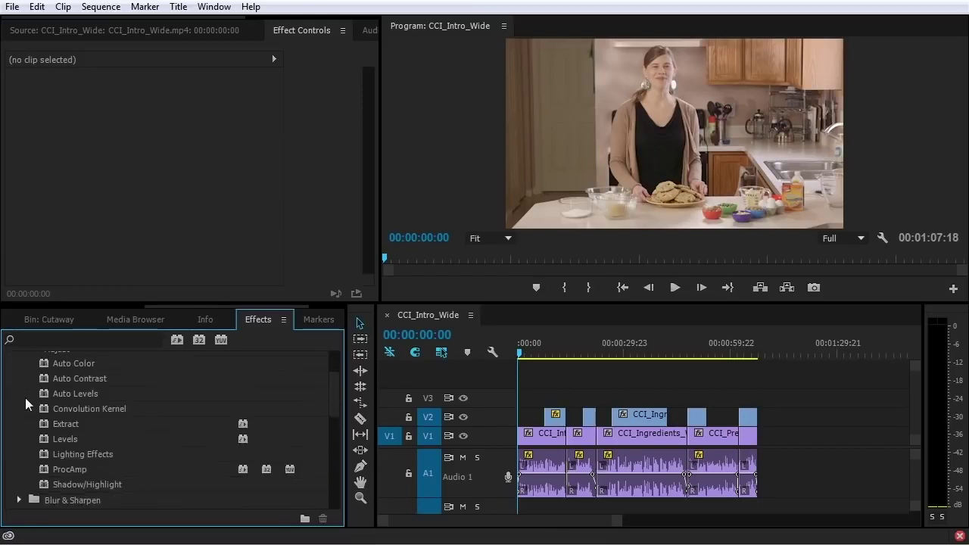
click(25, 468)
scroll(21, 469, down, 8)
click(22, 454)
scroll(23, 464, down, 7)
click(20, 470)
scroll(23, 469, down, 7)
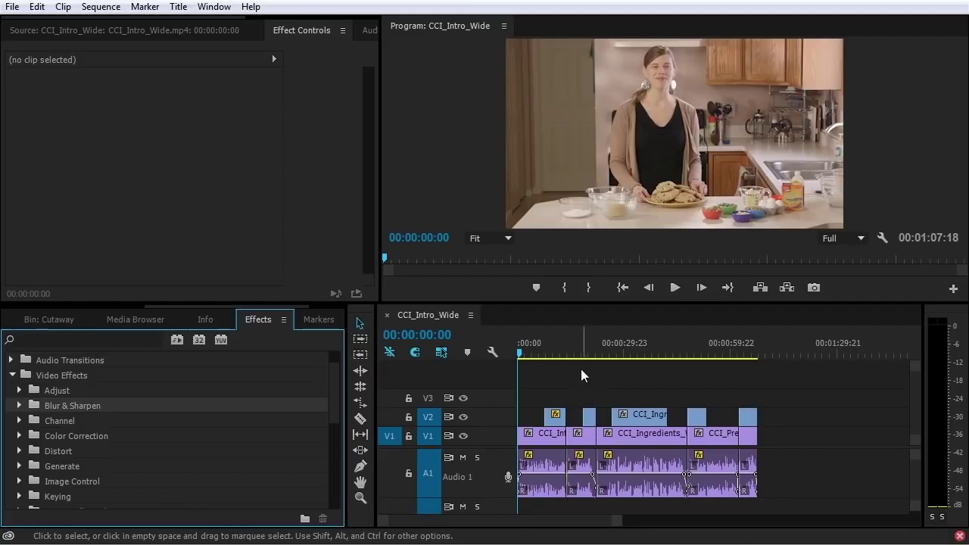
Step: Move the playhead to the cookie close-up at 00:01:04:08 and filter effects by 'fast'
click(747, 353)
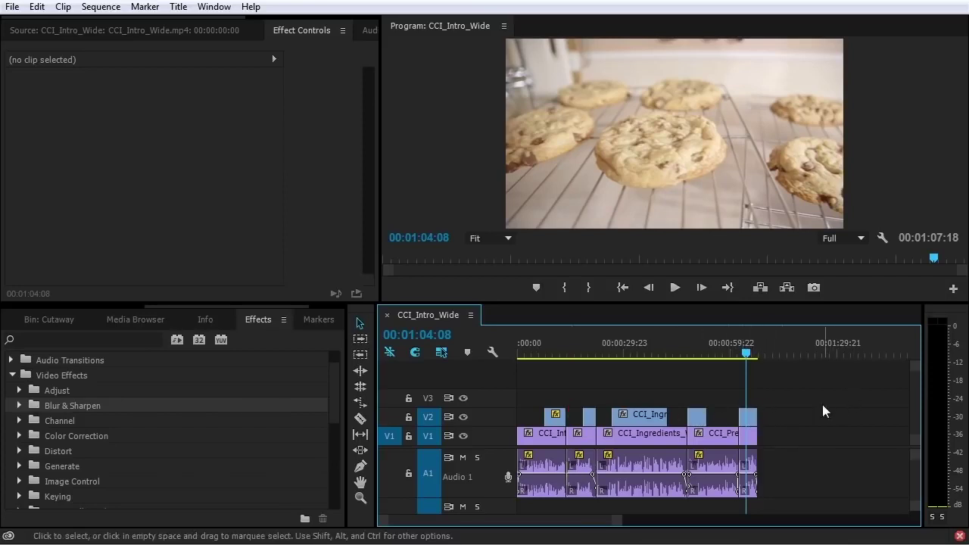
key(shift+7)
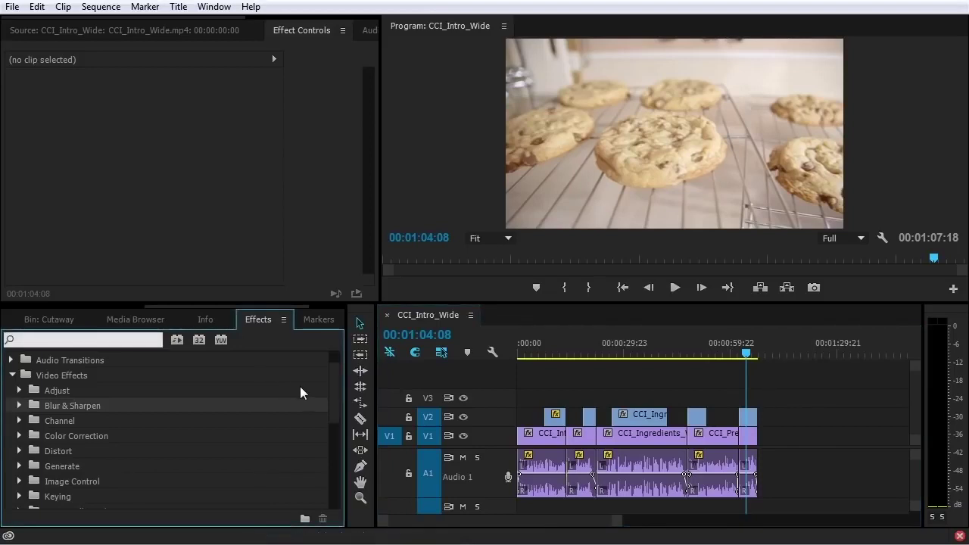
text(fast)
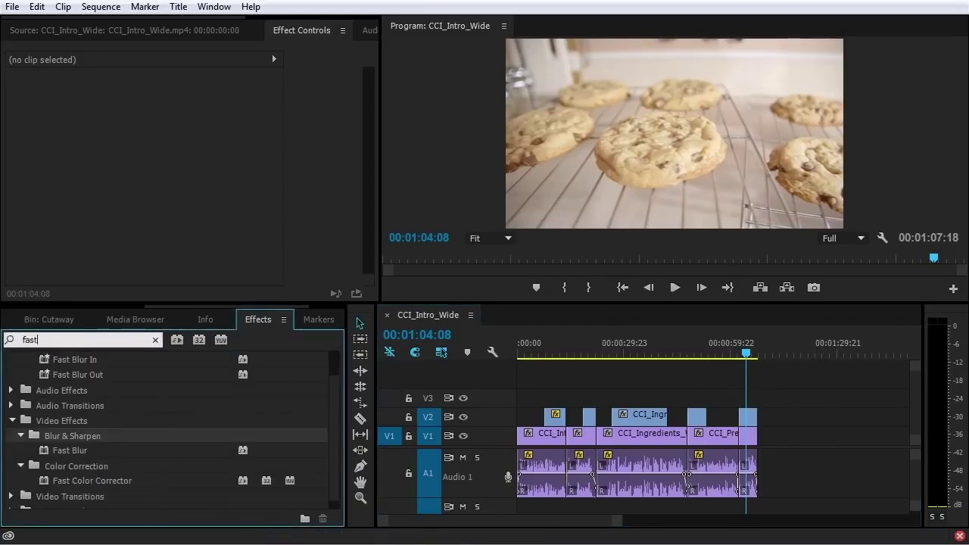
Step: Apply Fast Color Corrector to the last V2 clip and enlarge Effect Controls
drag(56, 477, 752, 418)
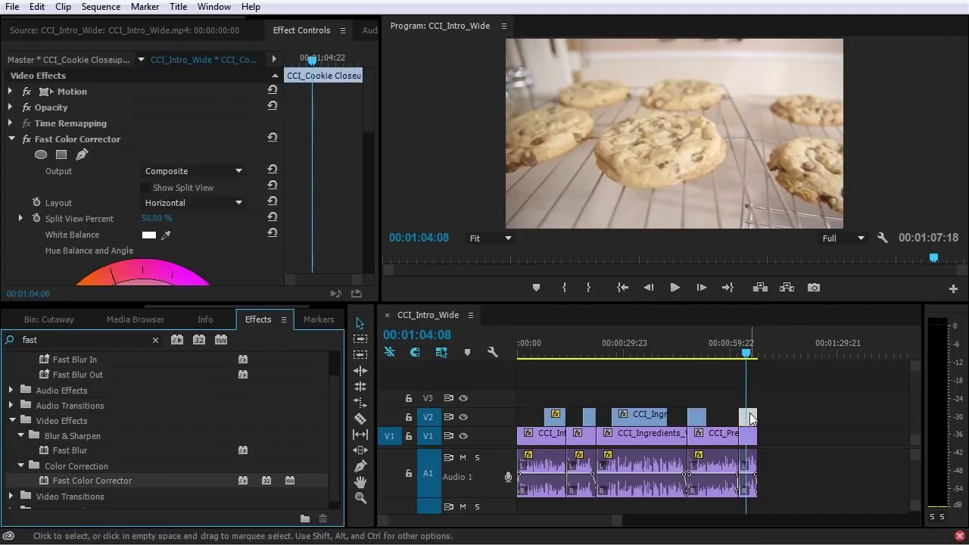
drag(399, 304, 534, 405)
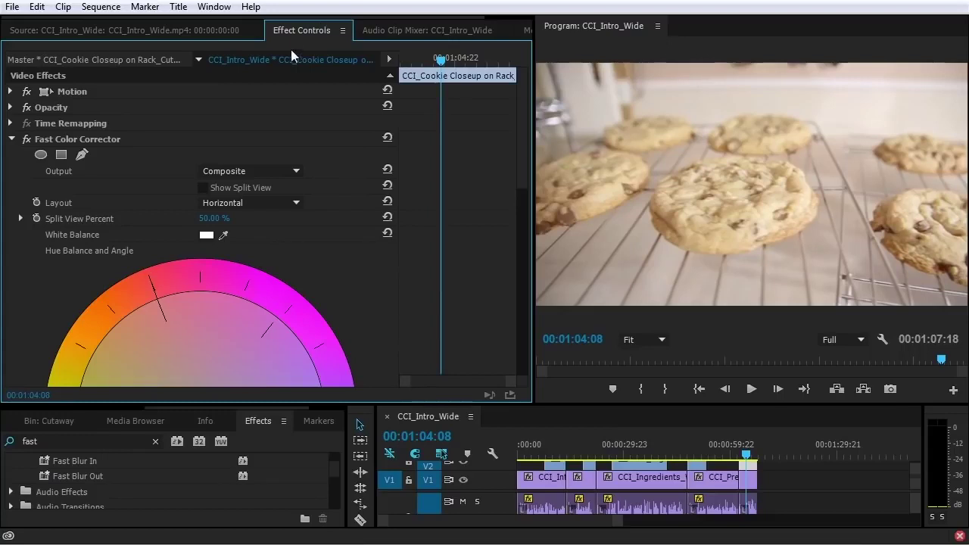
scroll(414, 299, down, 5)
scroll(412, 306, up, 5)
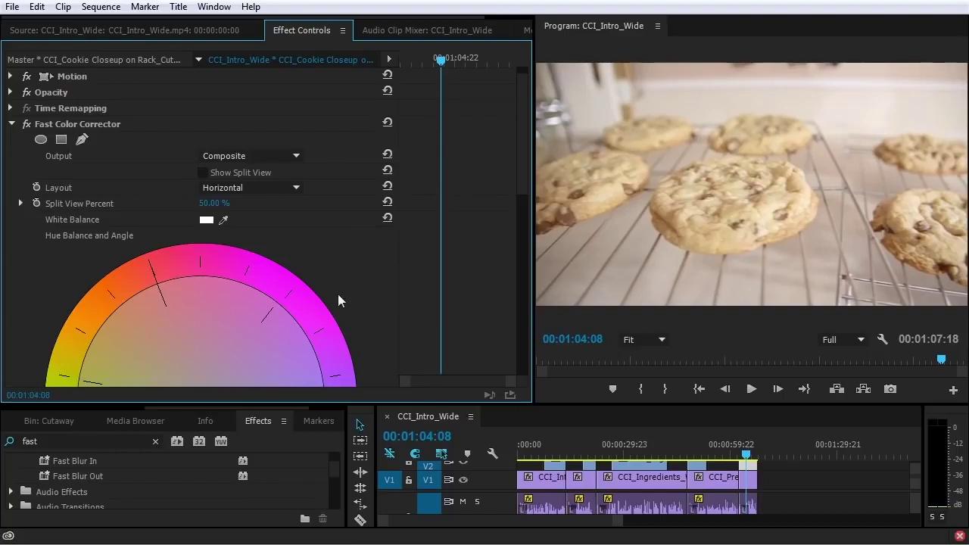
scroll(340, 285, down, 5)
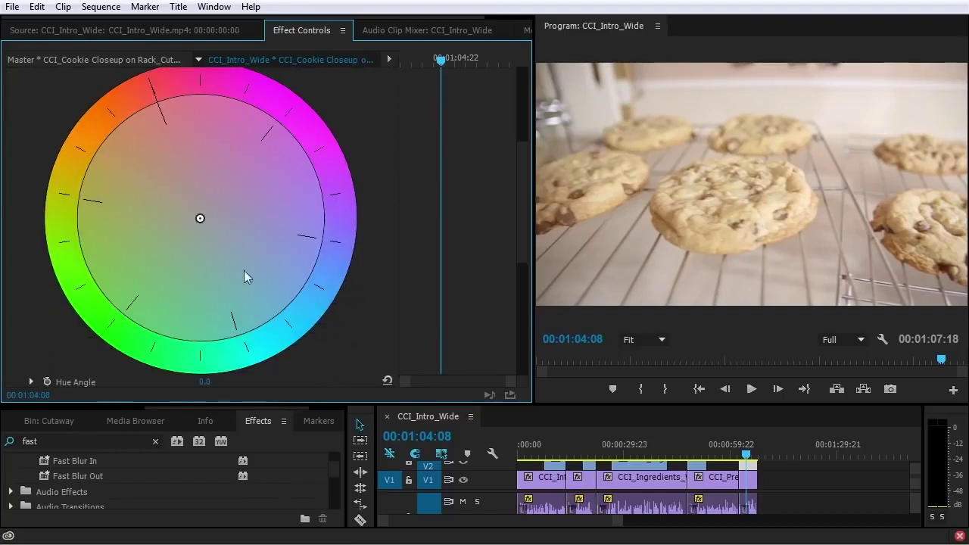
Step: Push the hue balance wheel off neutral, then reset Balance Magnitude to 0.00
drag(214, 231, 206, 213)
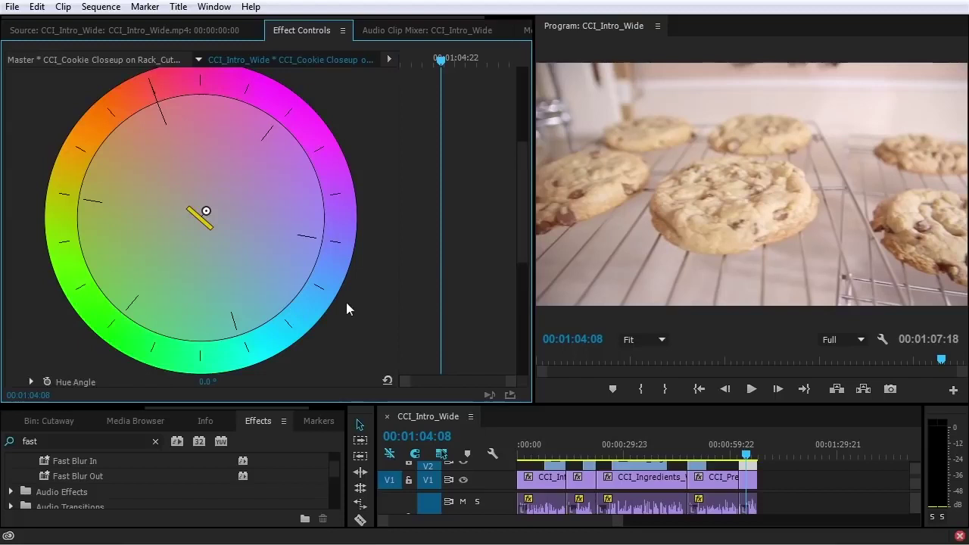
scroll(358, 309, down, 1)
scroll(345, 272, up, 3)
click(386, 126)
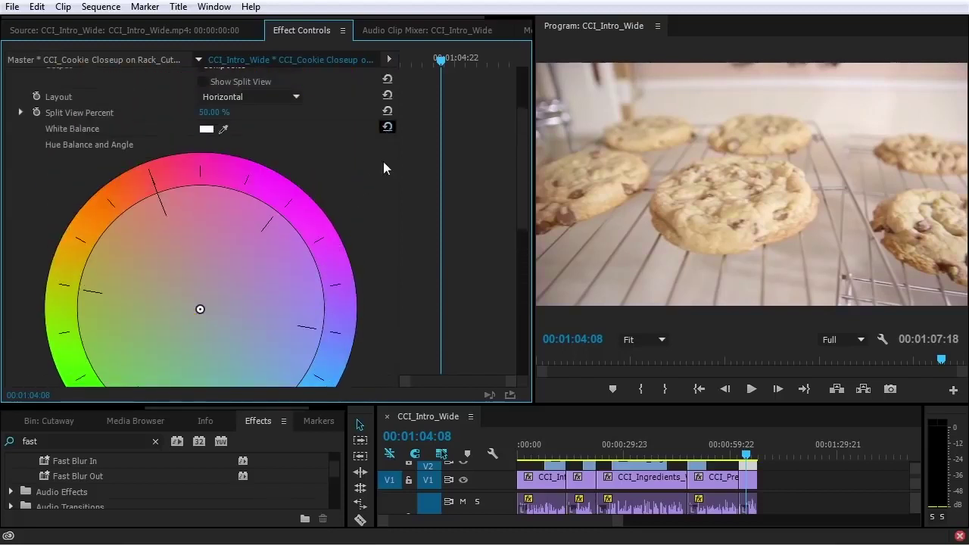
scroll(374, 255, down, 5)
scroll(378, 267, down, 4)
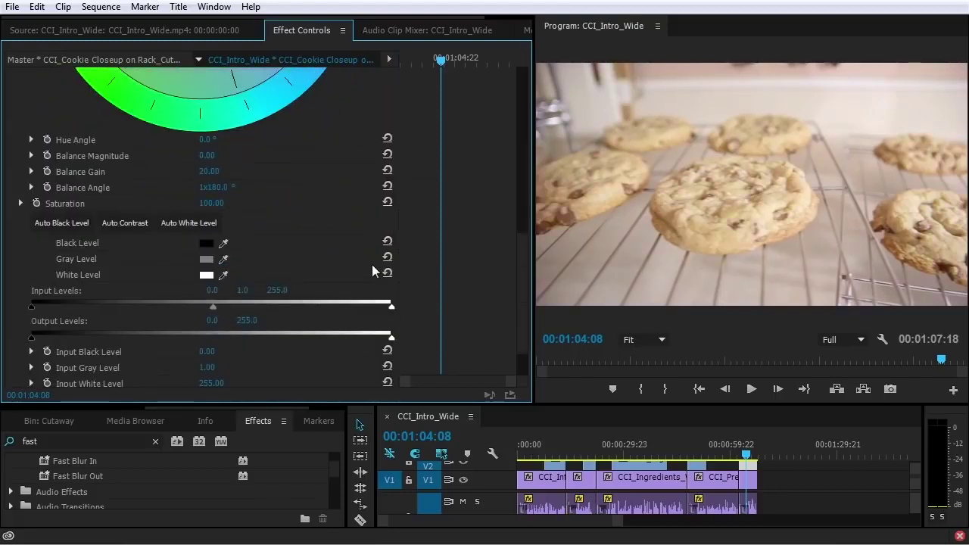
scroll(371, 264, down, 1)
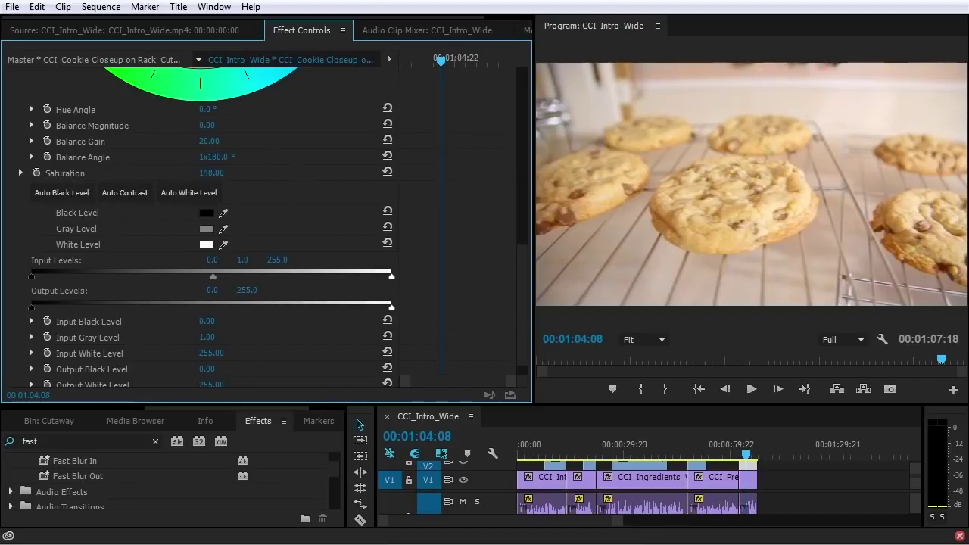
Step: Set Saturation to 120 and shift the colour balance handle off centre
drag(212, 172, 216, 173)
scroll(301, 195, up, 2)
scroll(303, 194, up, 2)
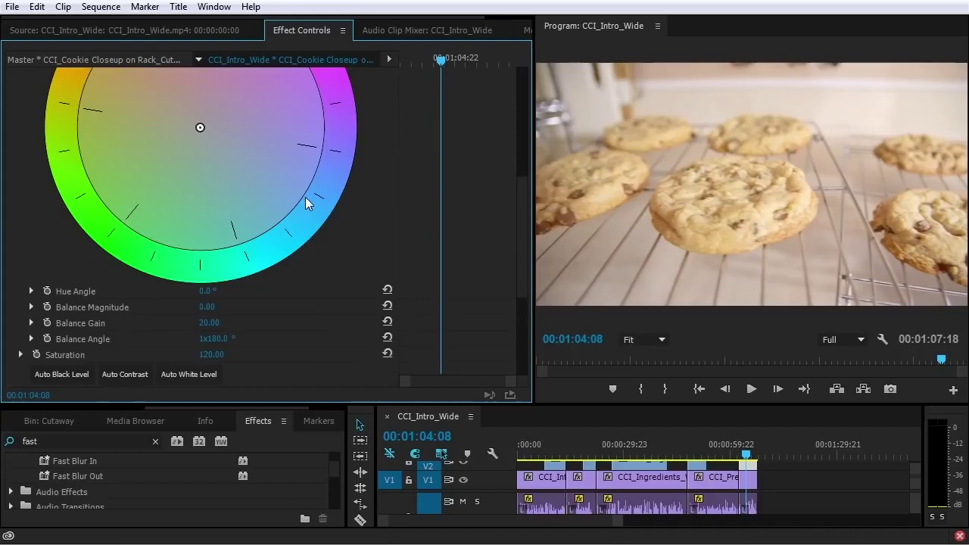
drag(200, 130, 205, 135)
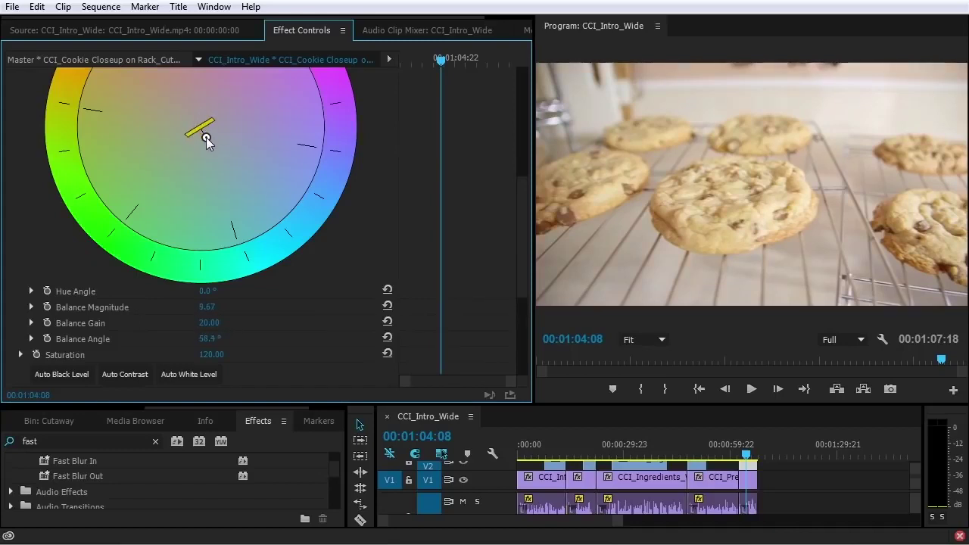
drag(210, 137, 211, 142)
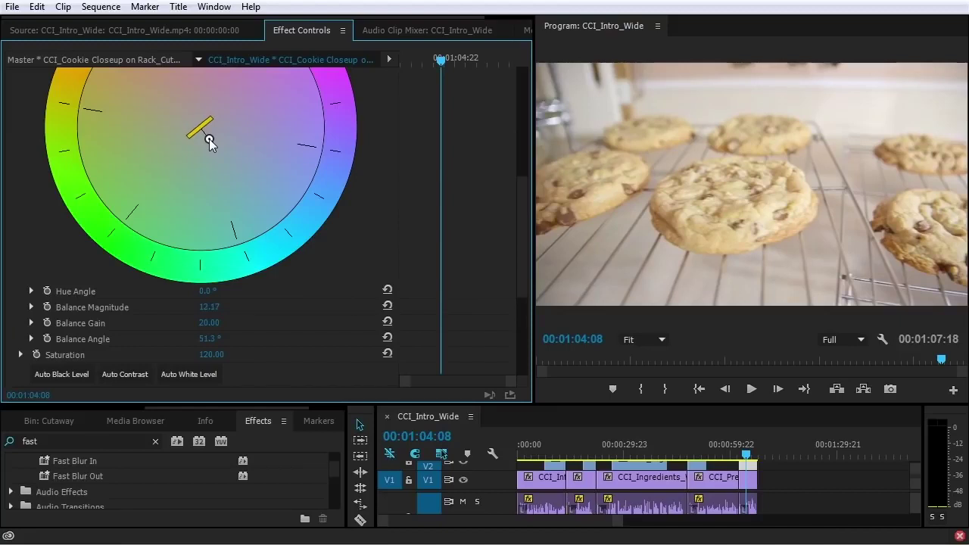
Step: Set the Input Levels black, gray and white to 28.9, 0.92 and 239.5
scroll(242, 216, down, 5)
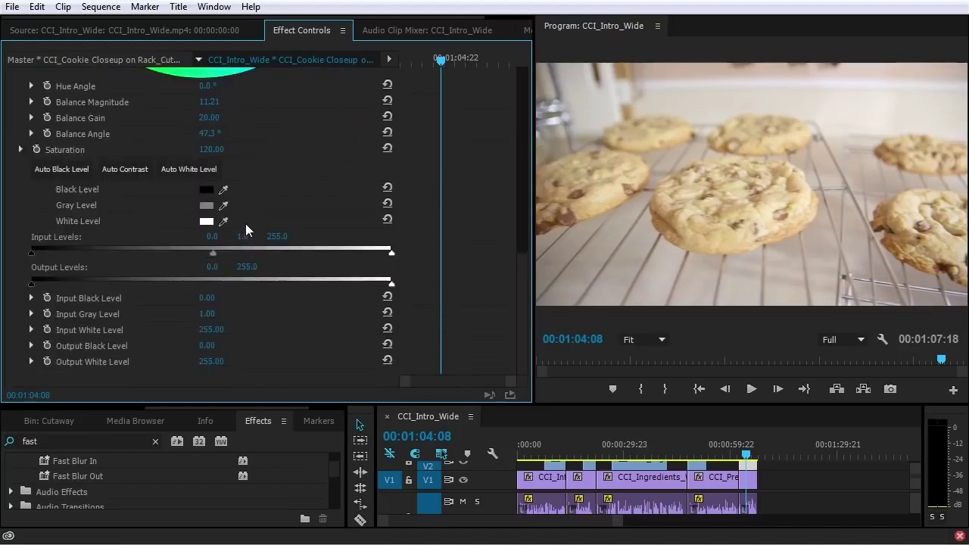
drag(31, 251, 71, 259)
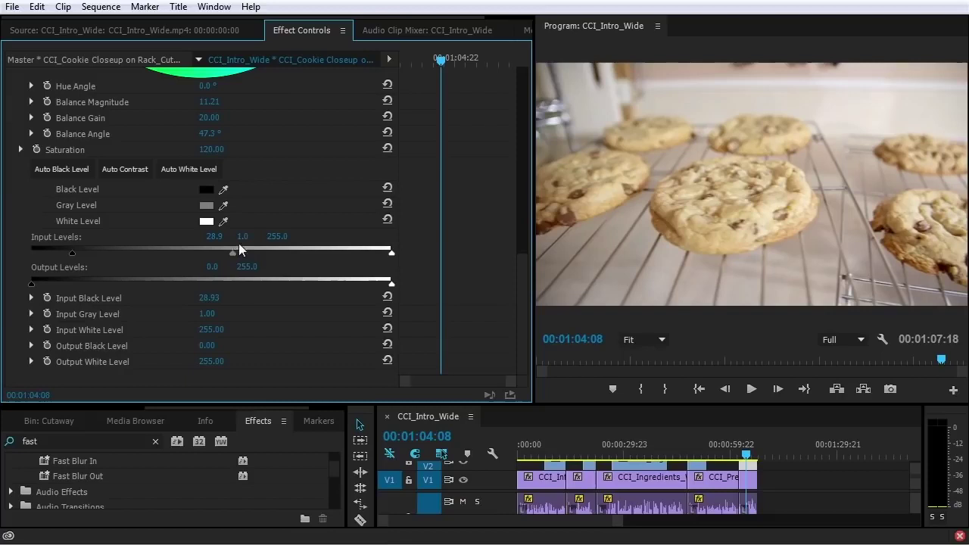
drag(235, 254, 233, 255)
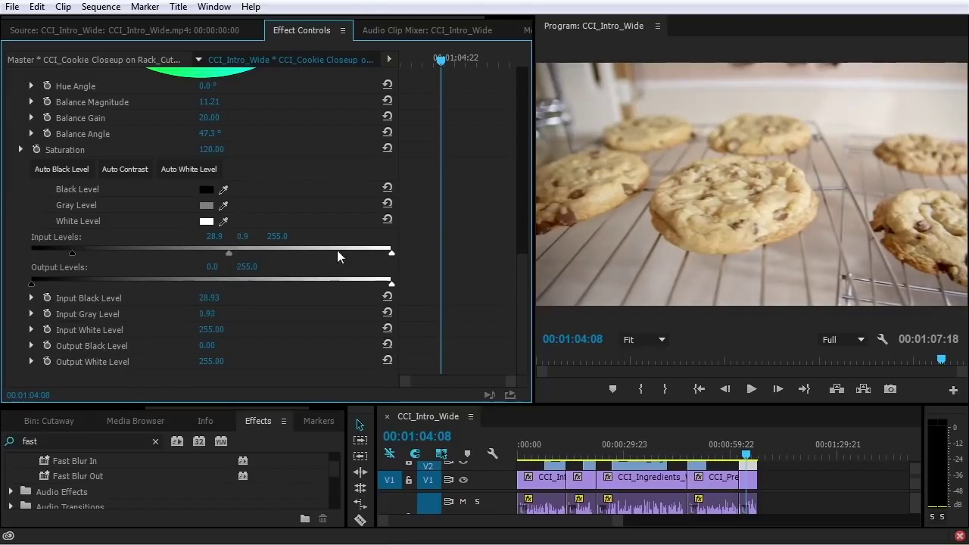
drag(392, 255, 370, 254)
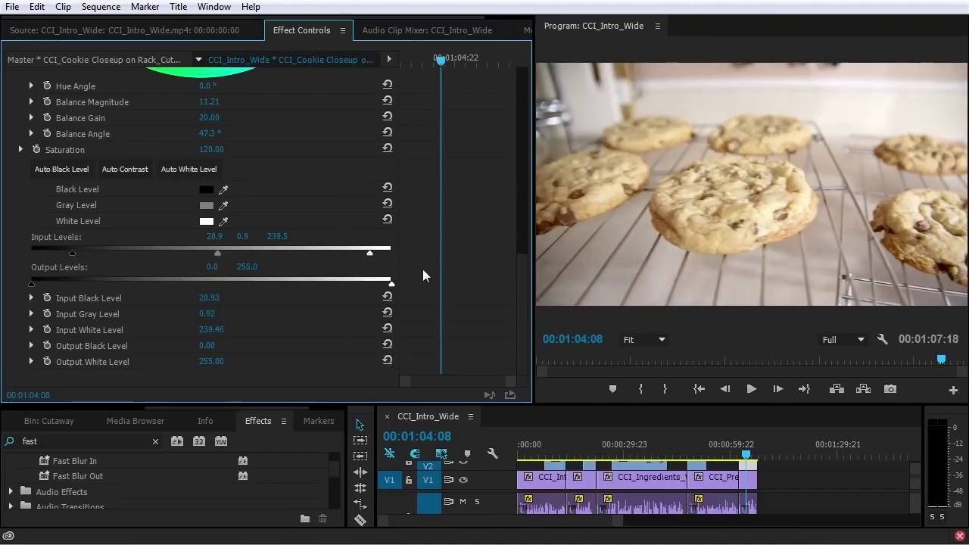
scroll(431, 271, up, 10)
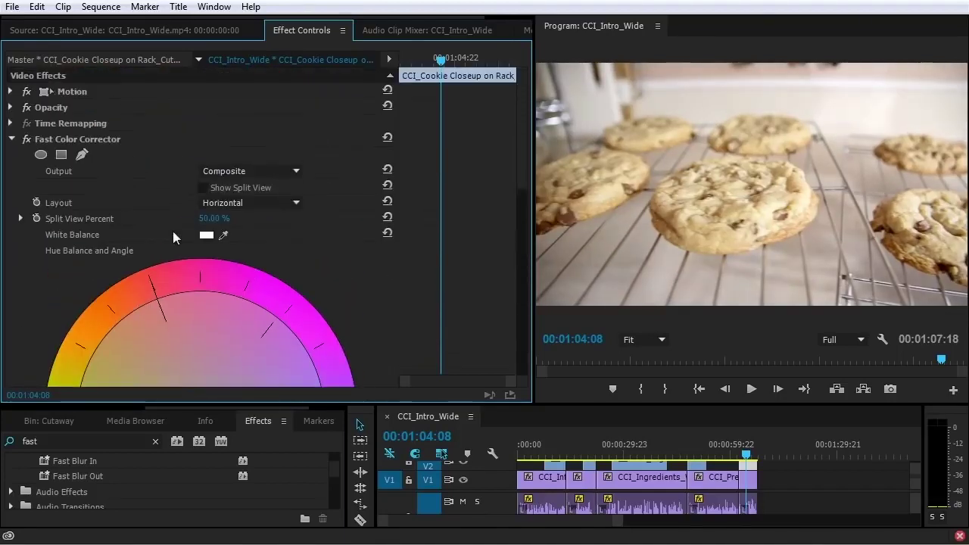
Step: Toggle the Fast Color Corrector off and on to compare the close-up
click(27, 139)
click(27, 139)
click(27, 139)
click(27, 139)
click(26, 139)
click(26, 139)
click(27, 140)
click(26, 140)
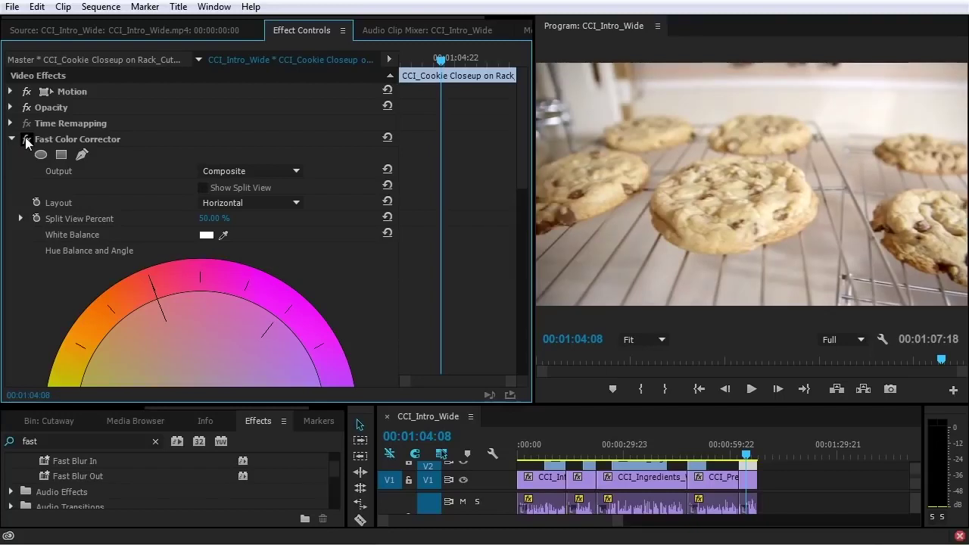
Step: Delete the Fast Color Corrector and search the effects list for 'three'
click(95, 139)
key(Delete)
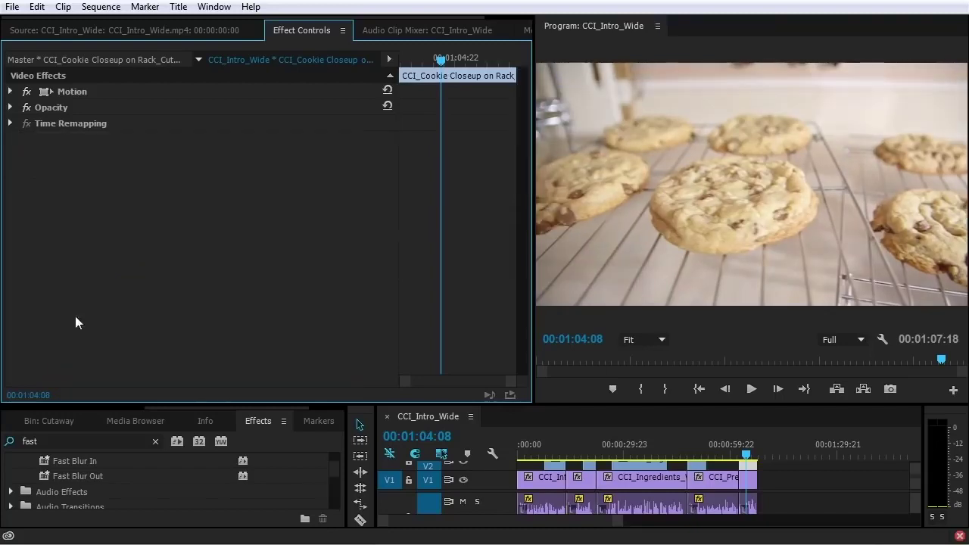
click(83, 440)
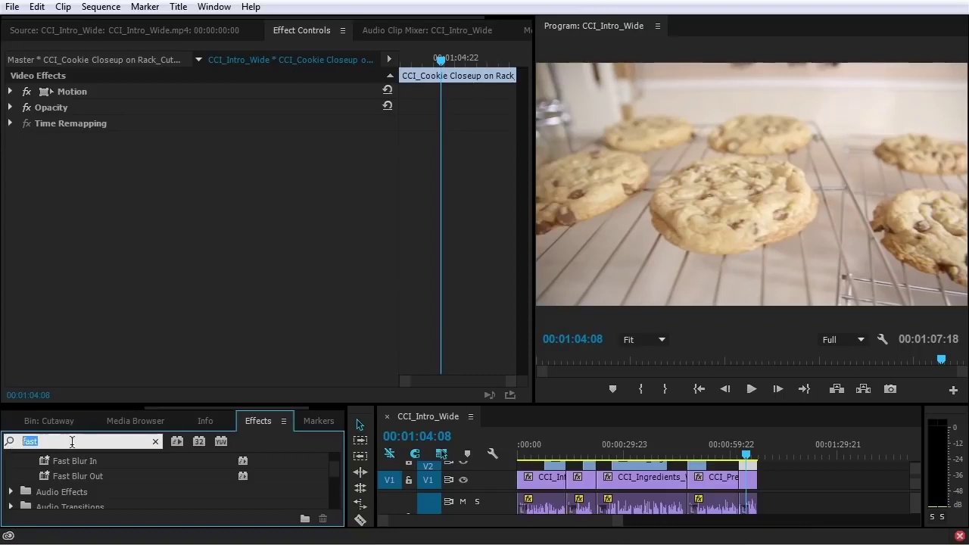
text(three)
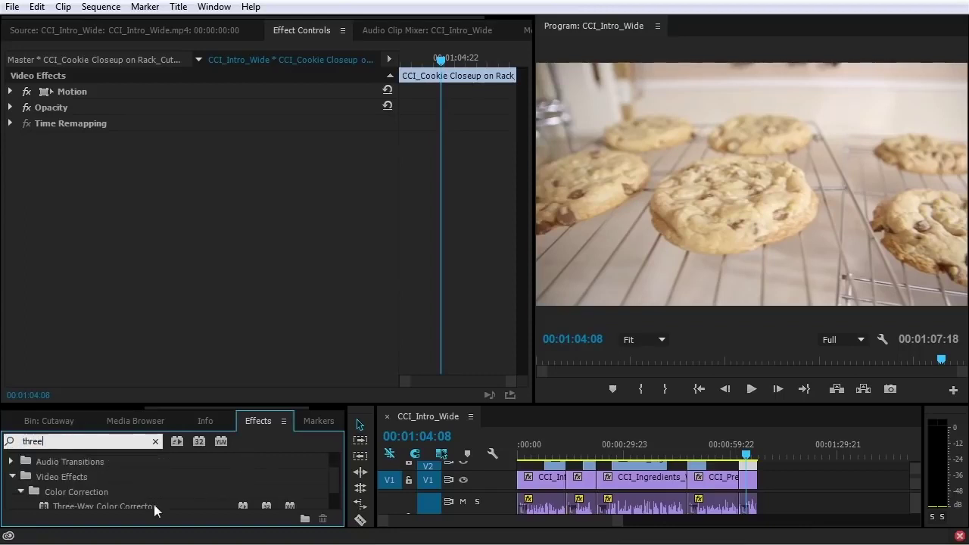
Step: Apply Three-Way Color Corrector and shift shadows, midtones and warm the highlights
drag(156, 506, 170, 266)
mouse_move(527, 117)
mouse_down()
mouse_move(538, 312)
mouse_move(533, 124)
mouse_up()
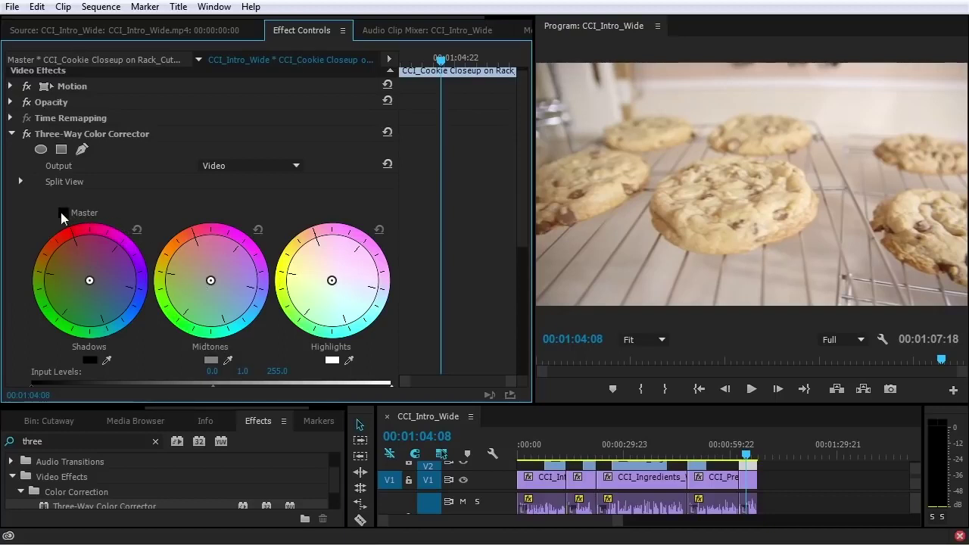
mouse_move(101, 279)
mouse_down()
mouse_move(69, 266)
mouse_move(95, 269)
mouse_move(98, 296)
mouse_move(89, 277)
mouse_move(66, 295)
mouse_move(89, 280)
mouse_up()
scroll(117, 265, down, 1)
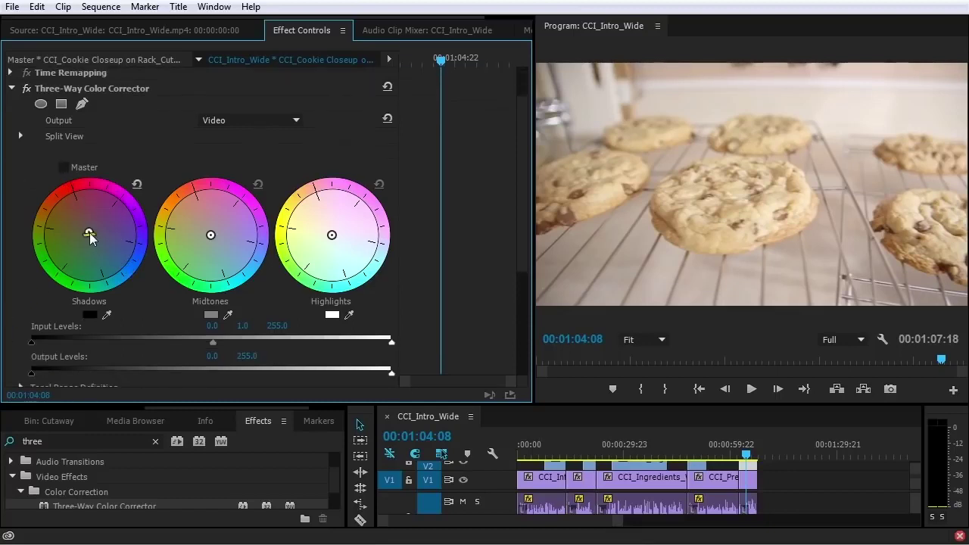
mouse_move(101, 246)
mouse_down()
mouse_move(126, 270)
mouse_move(107, 256)
mouse_up()
drag(210, 238, 216, 244)
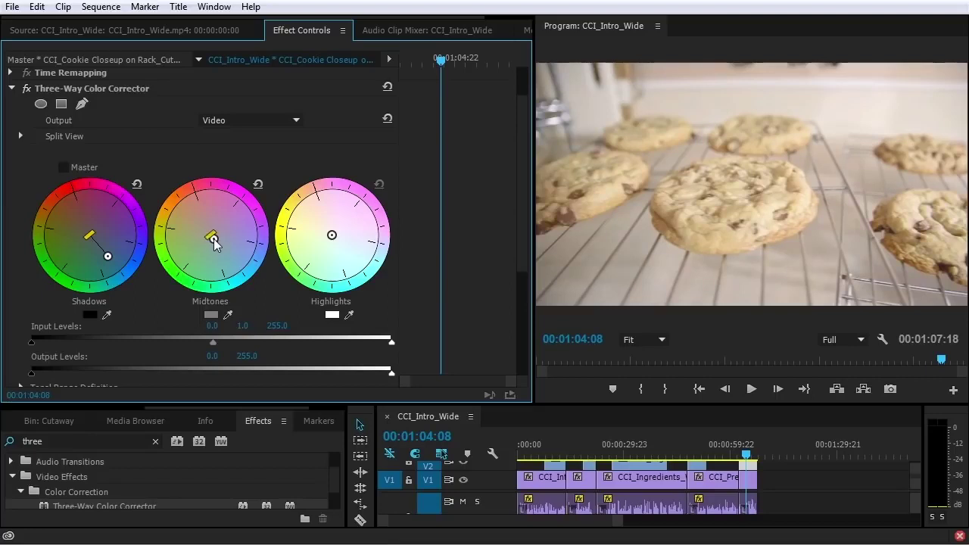
mouse_move(332, 235)
mouse_down()
mouse_move(313, 203)
mouse_move(324, 227)
mouse_up()
Step: Set the Input Levels to 32.7, 0.8 and 238.4
scroll(323, 258, down, 3)
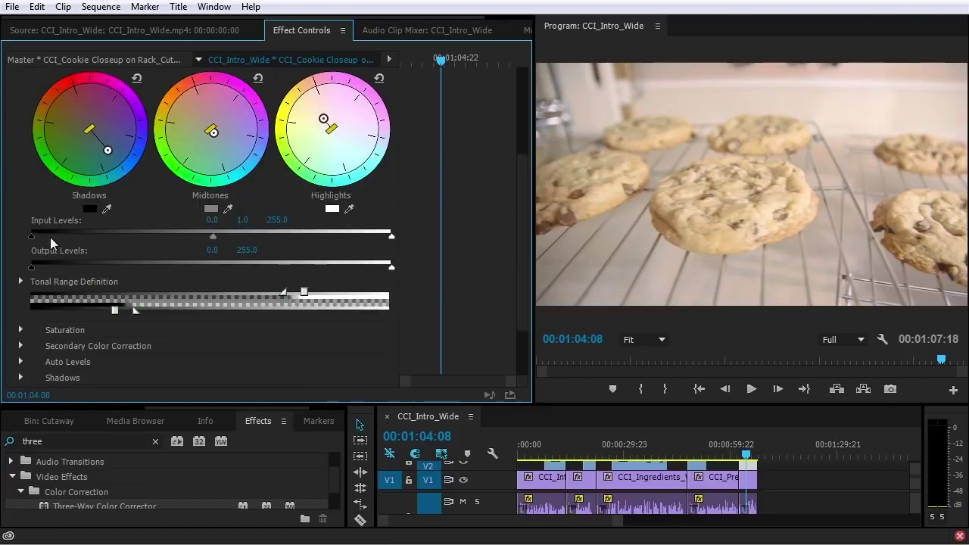
drag(31, 235, 69, 238)
drag(392, 235, 368, 237)
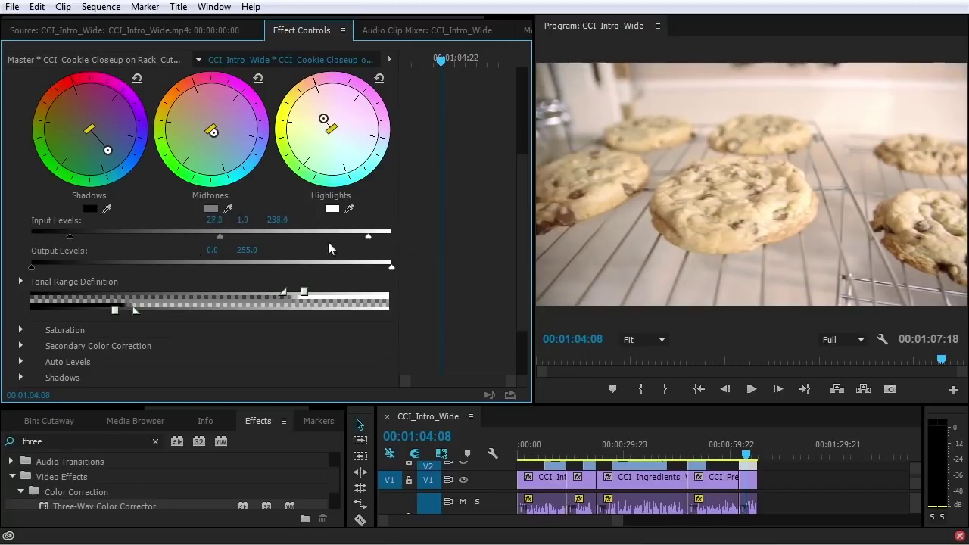
drag(223, 235, 211, 234)
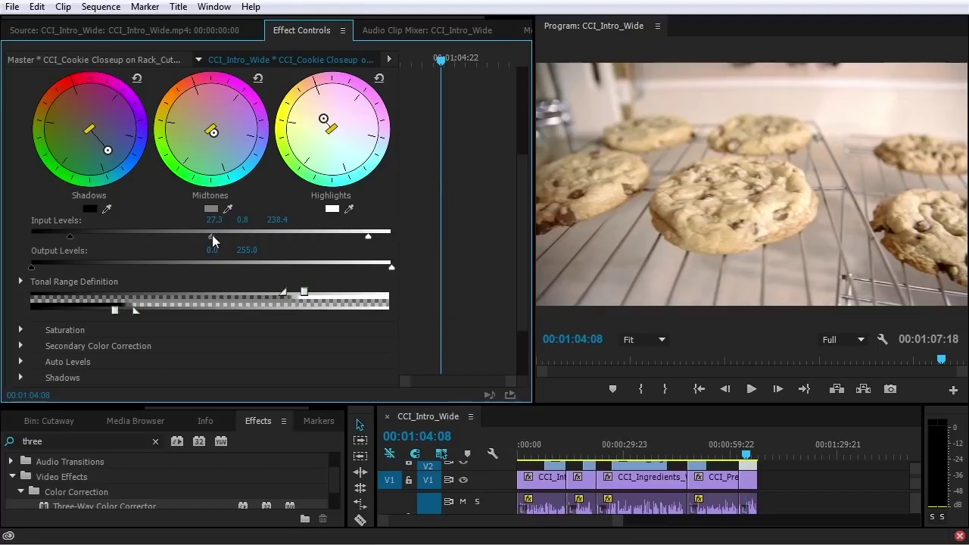
Step: Narrow the shadow and highlight tonal ranges and fine-tune the colour wheels
drag(115, 310, 76, 310)
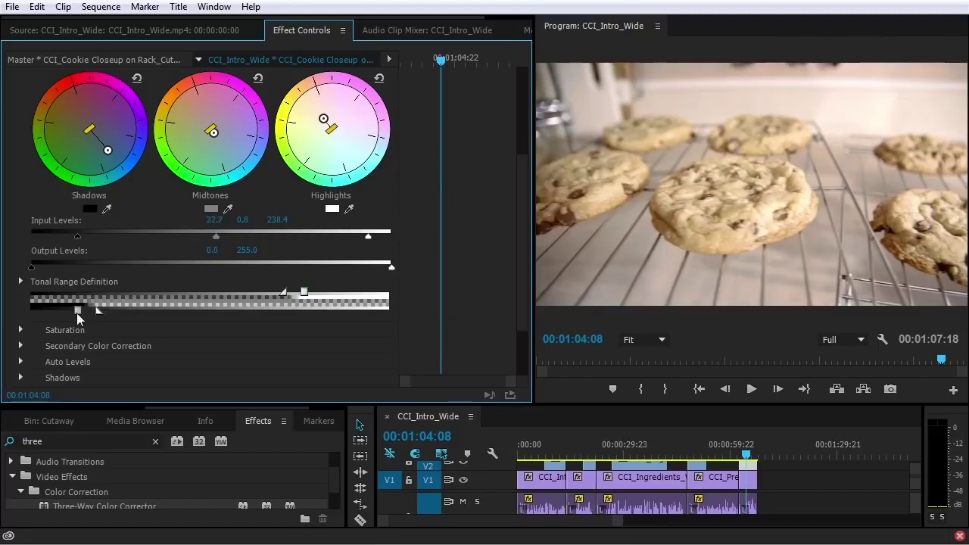
drag(135, 309, 145, 310)
drag(304, 292, 258, 292)
drag(335, 293, 318, 295)
drag(215, 132, 219, 143)
drag(107, 150, 103, 147)
drag(323, 119, 323, 121)
Step: Toggle the Three-Way Color Corrector off and on to compare the image
scroll(277, 188, up, 3)
scroll(277, 188, up, 2)
click(26, 139)
click(26, 138)
click(26, 138)
click(26, 138)
click(26, 138)
click(25, 138)
Step: Delete the Three-Way Color Corrector and apply RGB Curves found by searching 'curves'
click(89, 147)
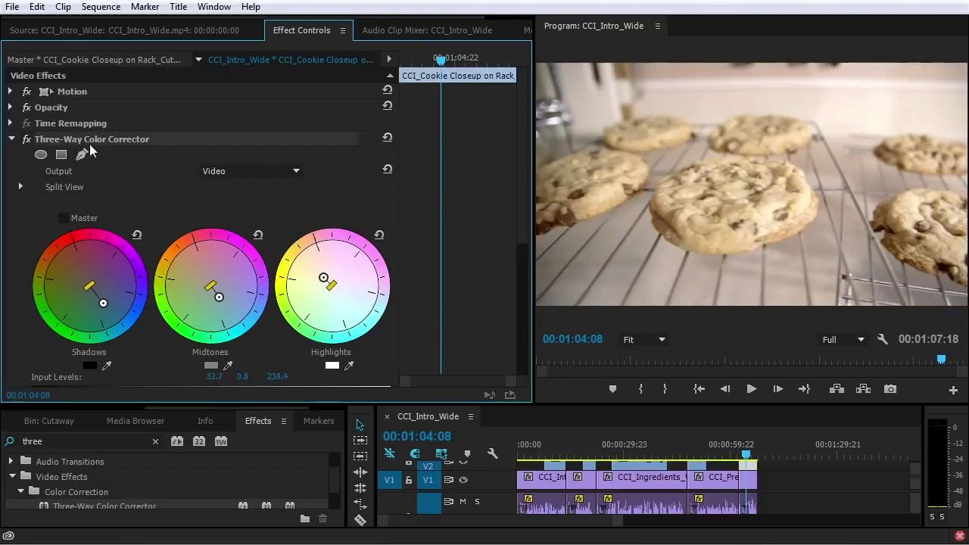
key(Delete)
click(69, 440)
text(curves)
scroll(123, 487, down, 2)
drag(100, 473, 231, 215)
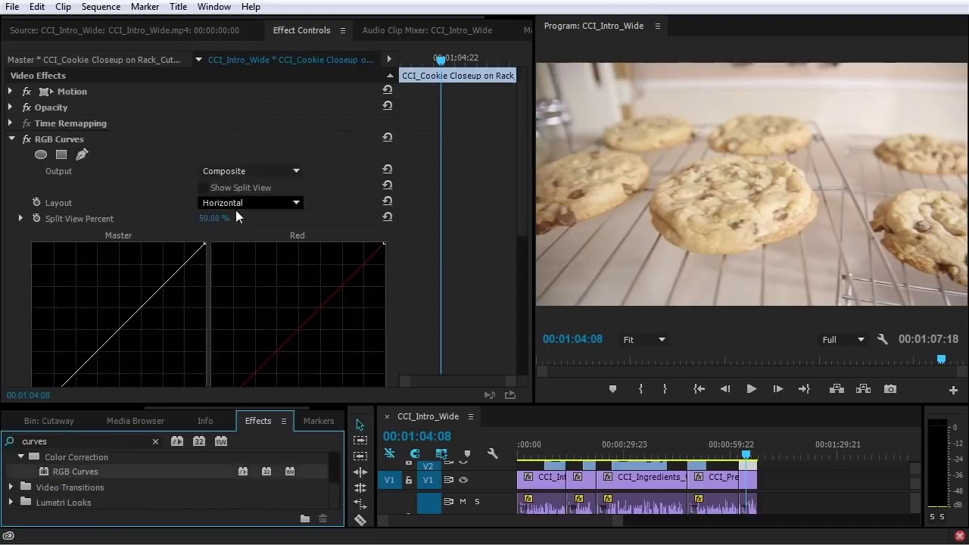
scroll(231, 235, down, 3)
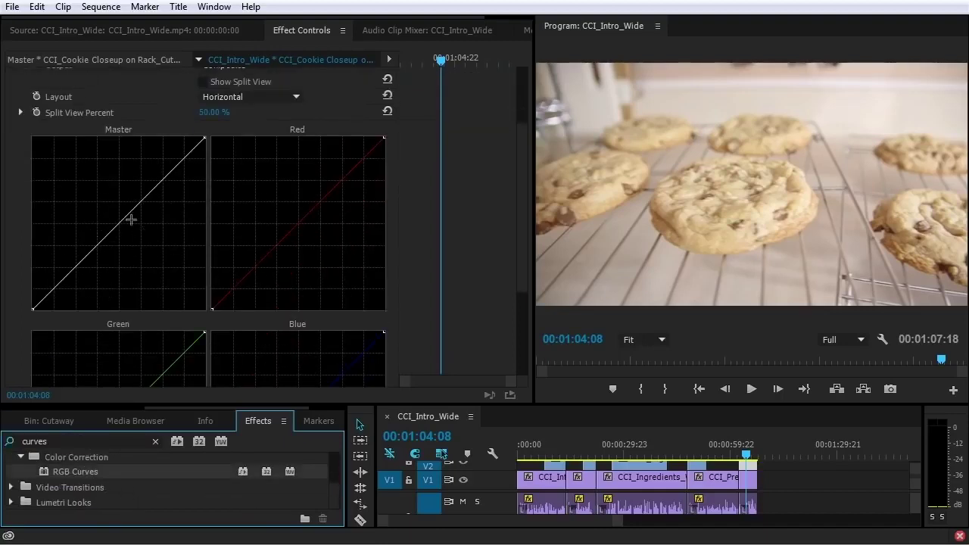
Step: Give the Master curve an S-shape, bow the Red curve down, and add a Blue point
click(56, 293)
click(121, 224)
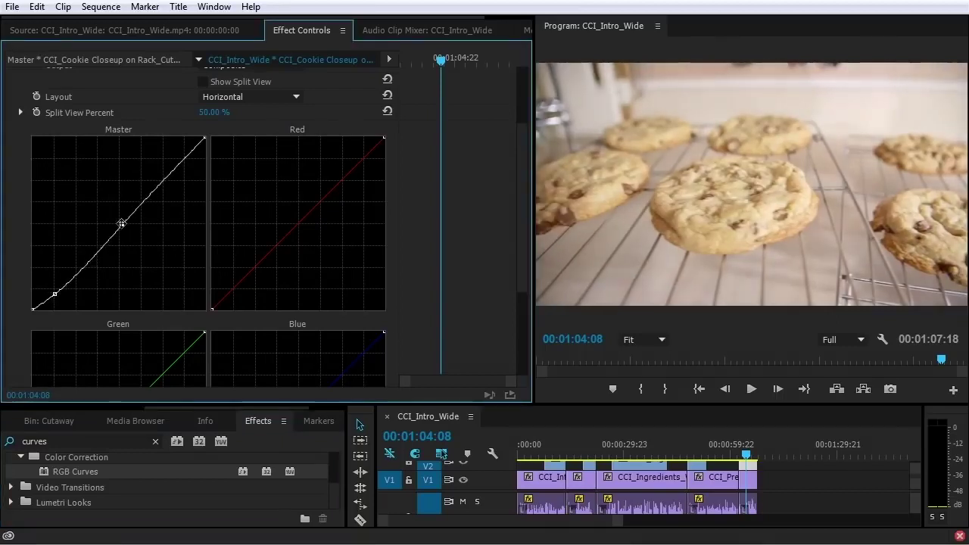
drag(54, 294, 59, 296)
drag(120, 222, 120, 225)
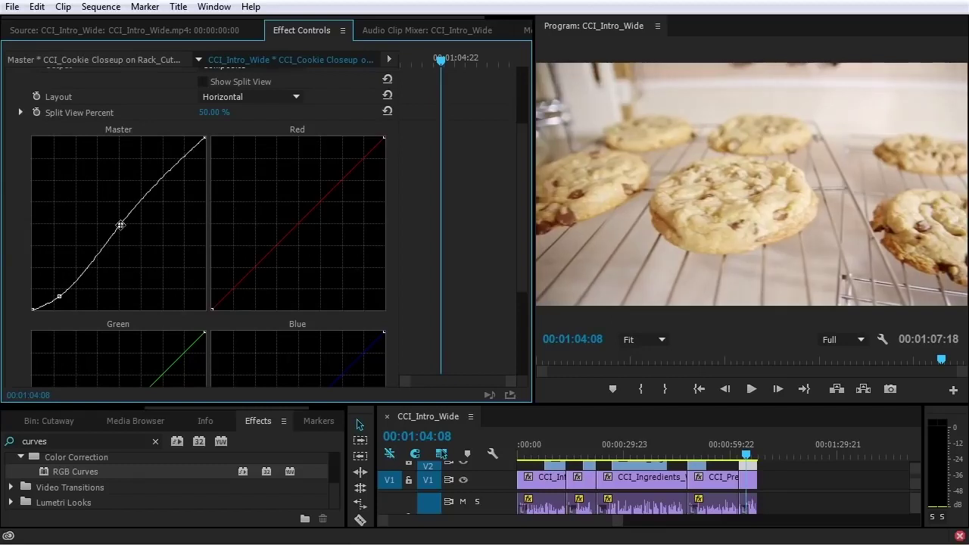
drag(297, 221, 305, 224)
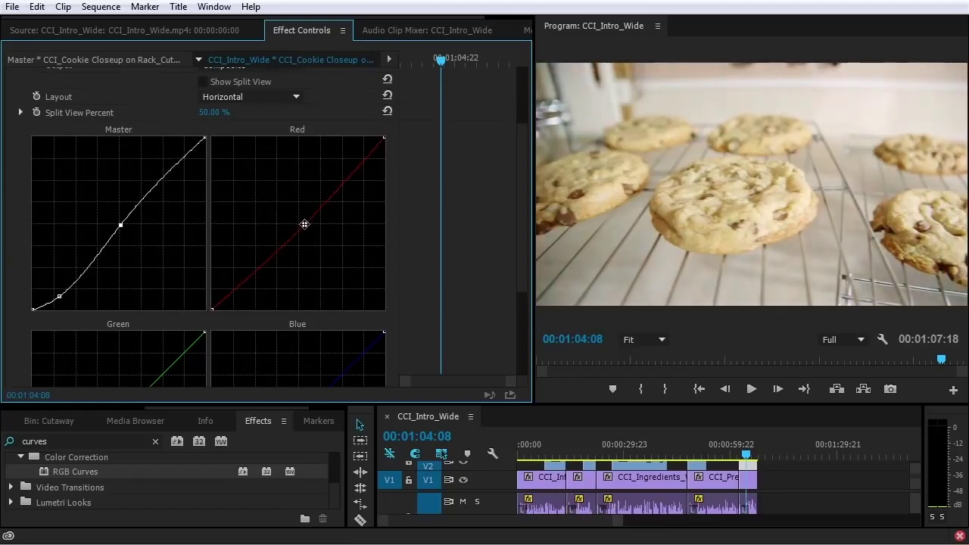
scroll(273, 325, down, 3)
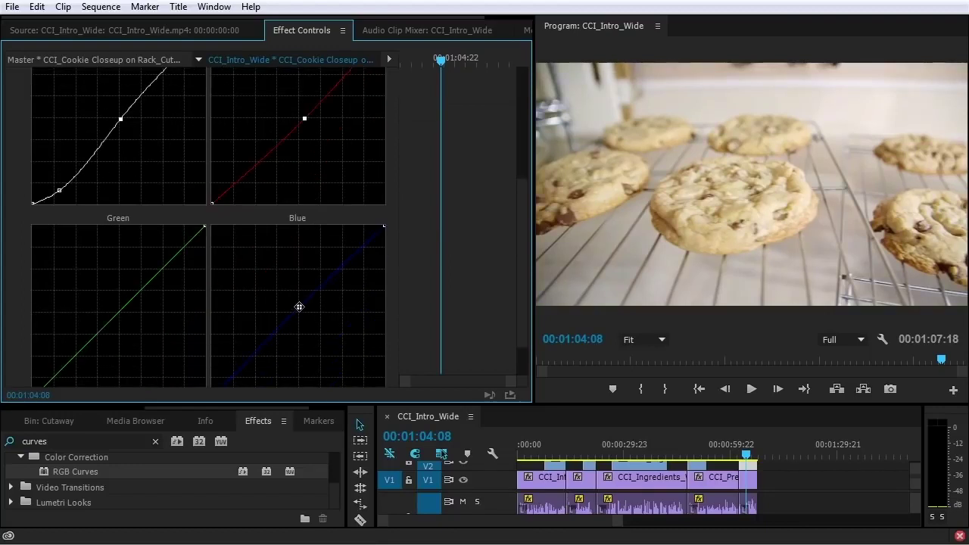
click(299, 307)
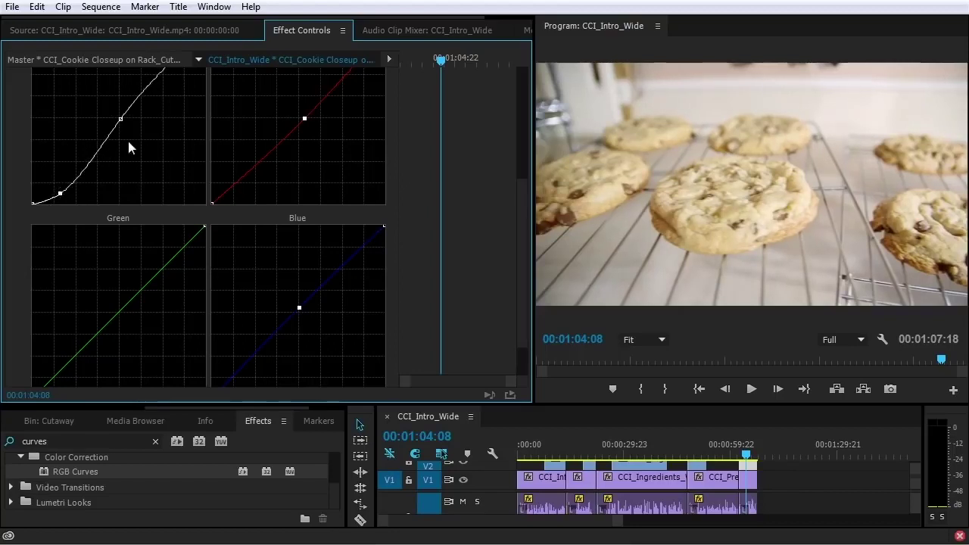
Step: Select RGB Curves, enlarge the effect settings area, and clear the curves search
scroll(190, 195, up, 5)
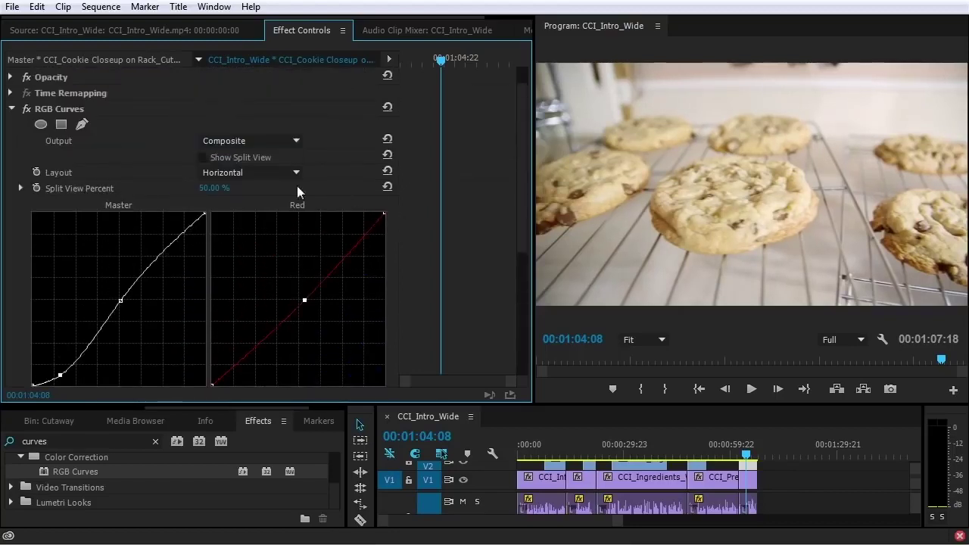
click(48, 111)
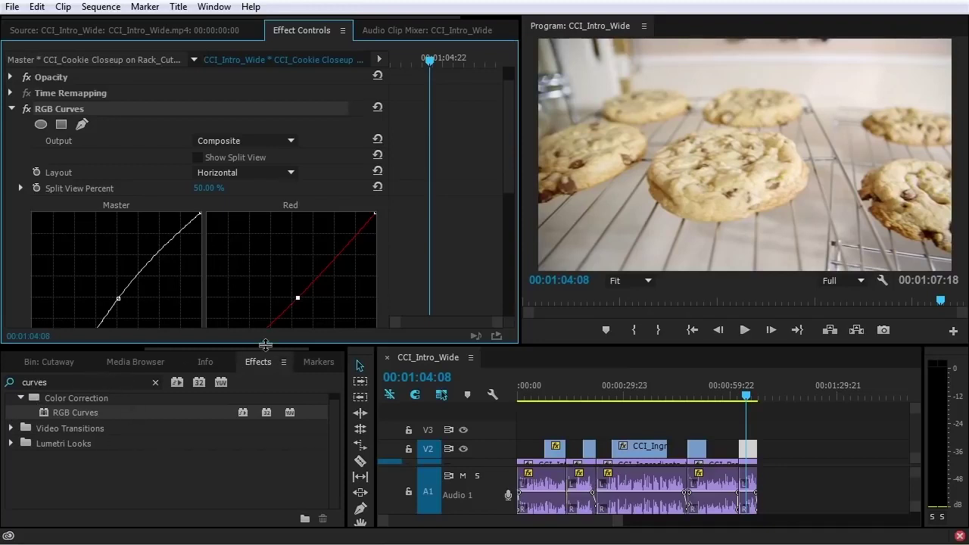
drag(265, 345, 265, 381)
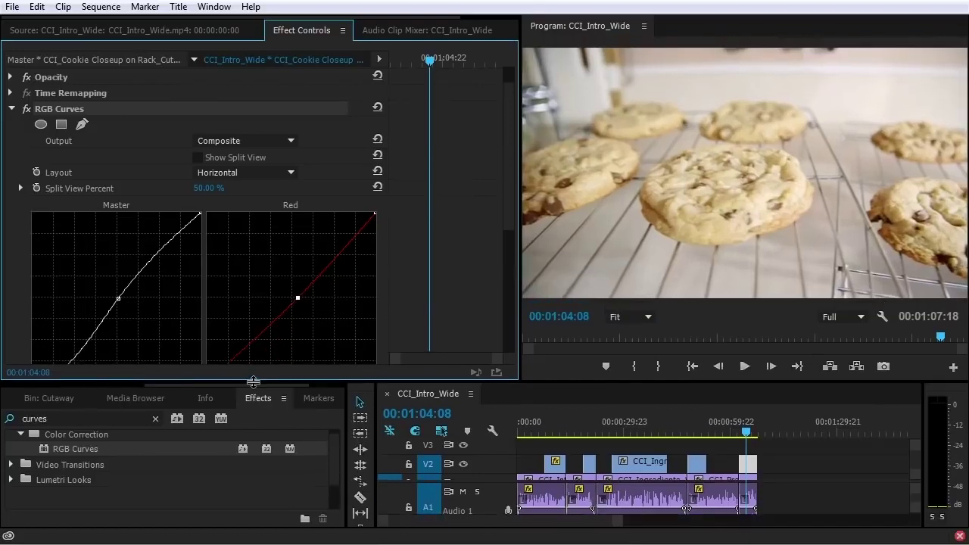
scroll(505, 179, down, 5)
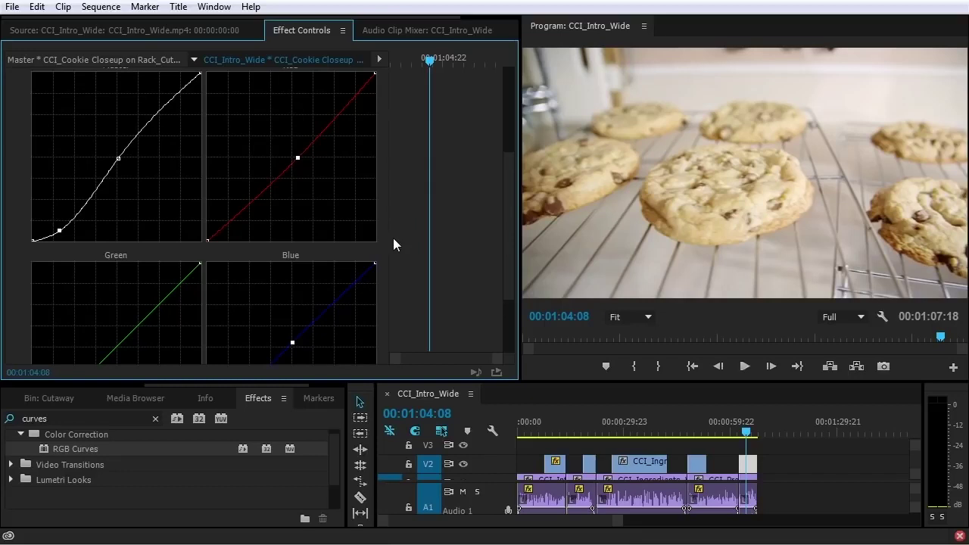
scroll(408, 237, up, 2)
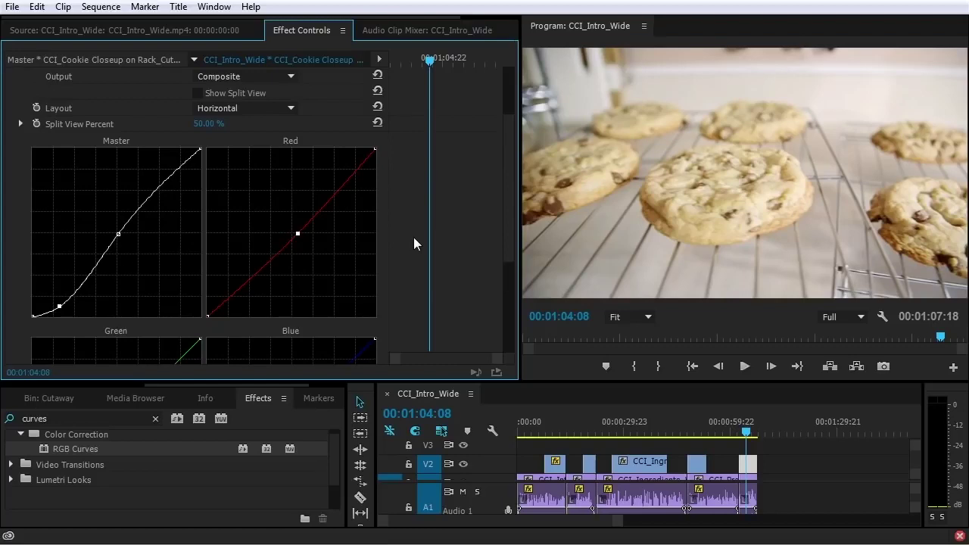
scroll(414, 237, up, 2)
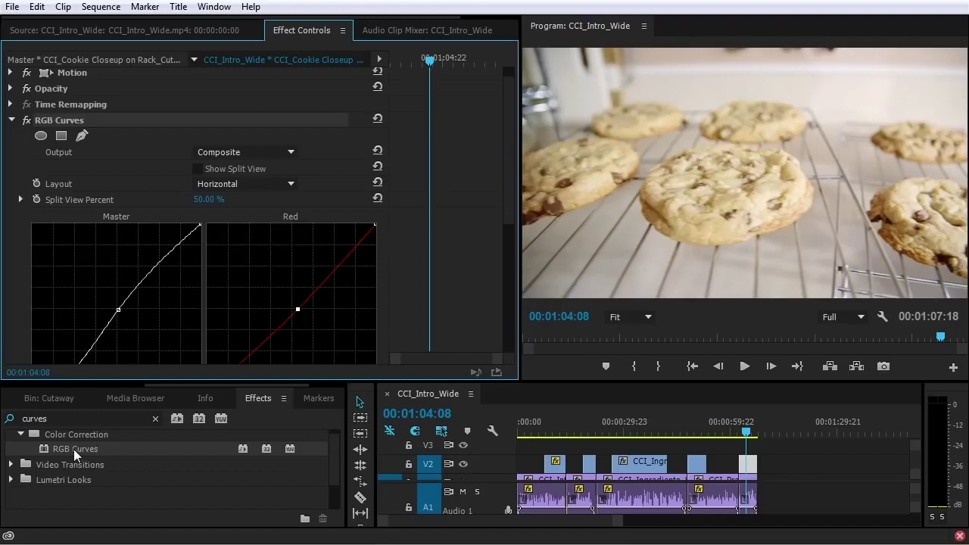
scroll(73, 449, up, 2)
scroll(74, 449, down, 2)
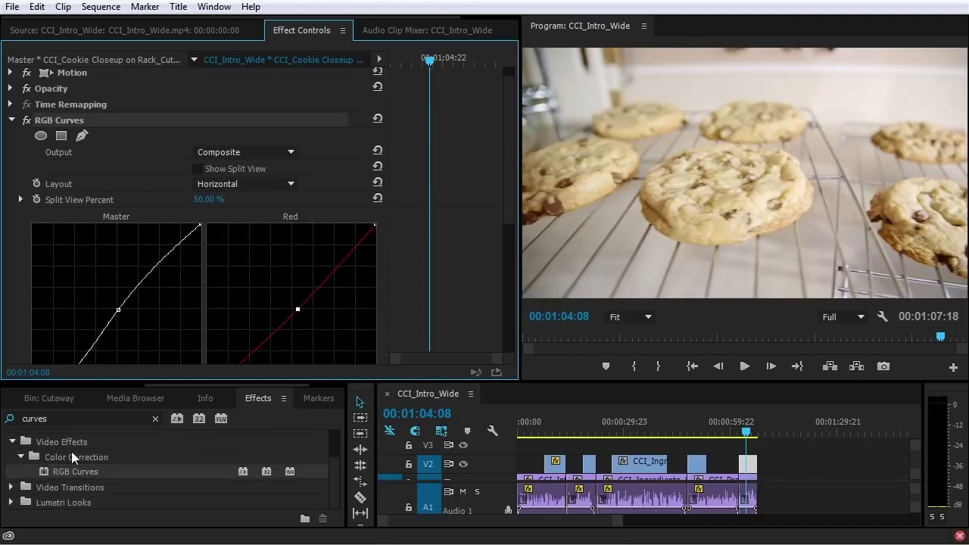
click(155, 421)
Step: Expand Video Effects > Color Correction, enlarge the panels, and select the cutaway clip at 00:00:10:10
click(13, 468)
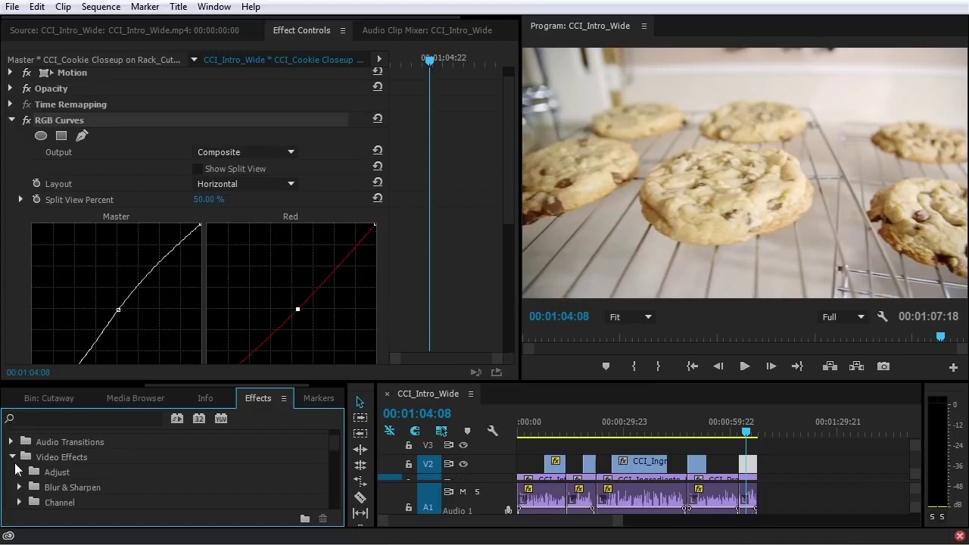
scroll(17, 485, down, 2)
click(19, 494)
scroll(17, 493, down, 2)
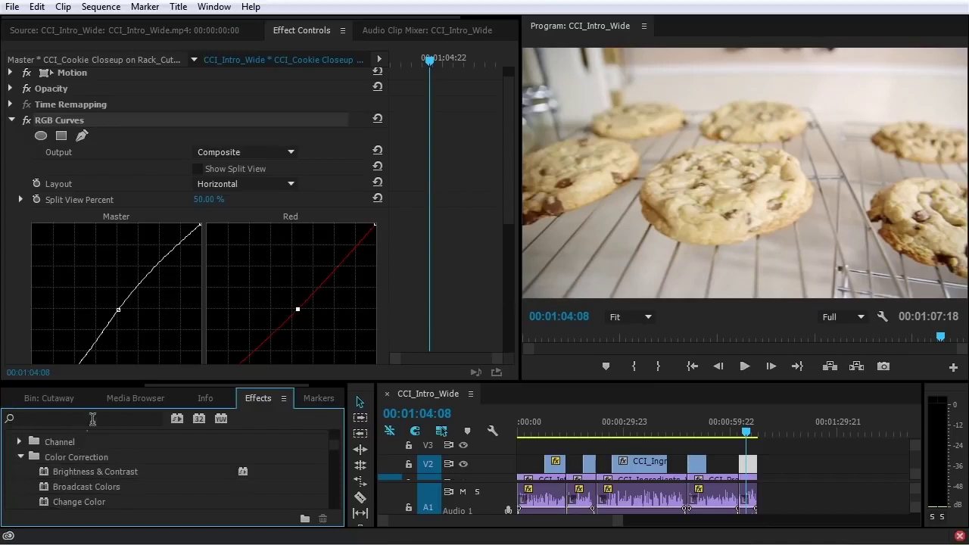
drag(116, 382, 135, 255)
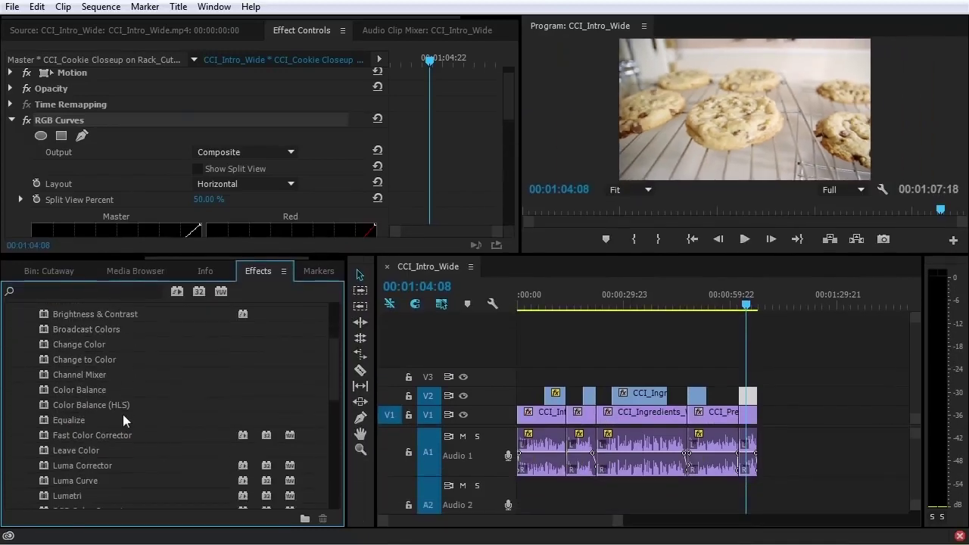
scroll(123, 422, down, 3)
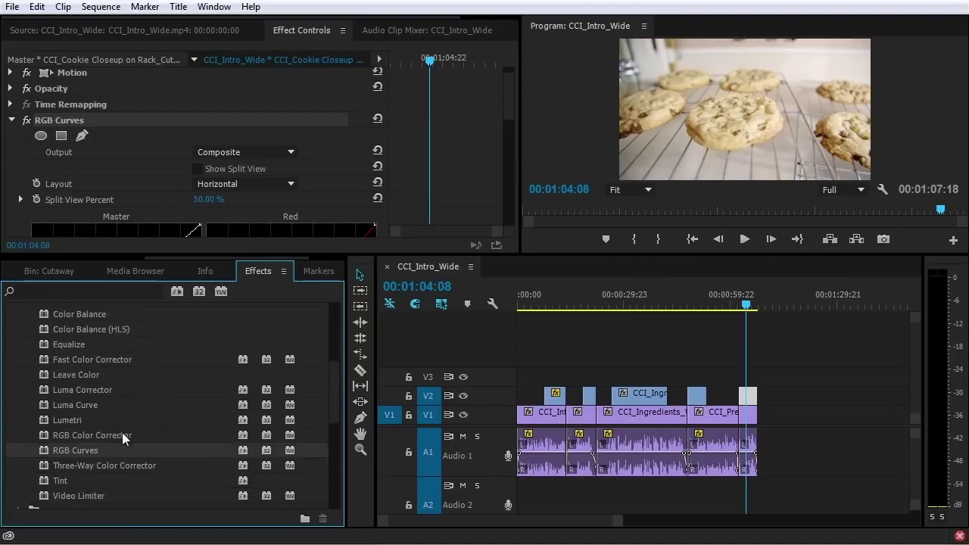
scroll(123, 435, up, 4)
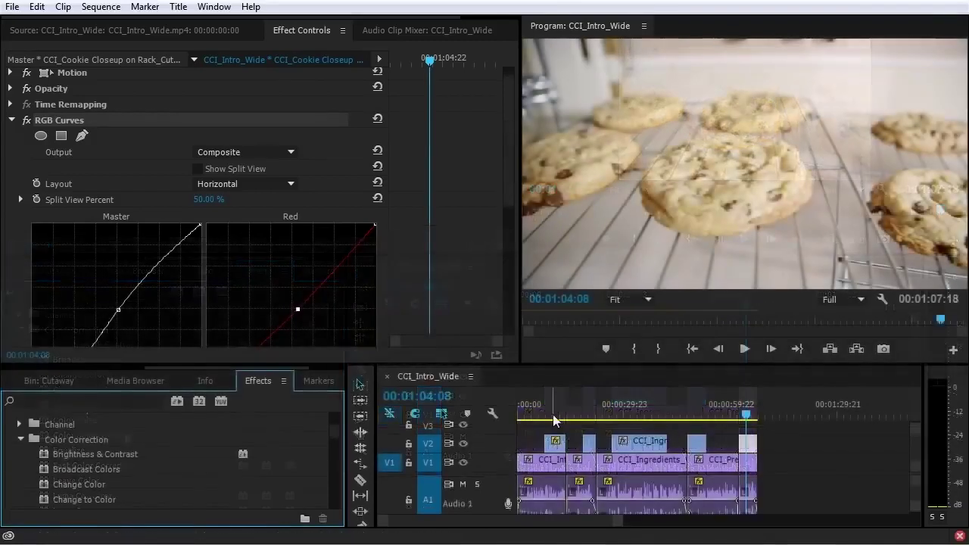
click(553, 442)
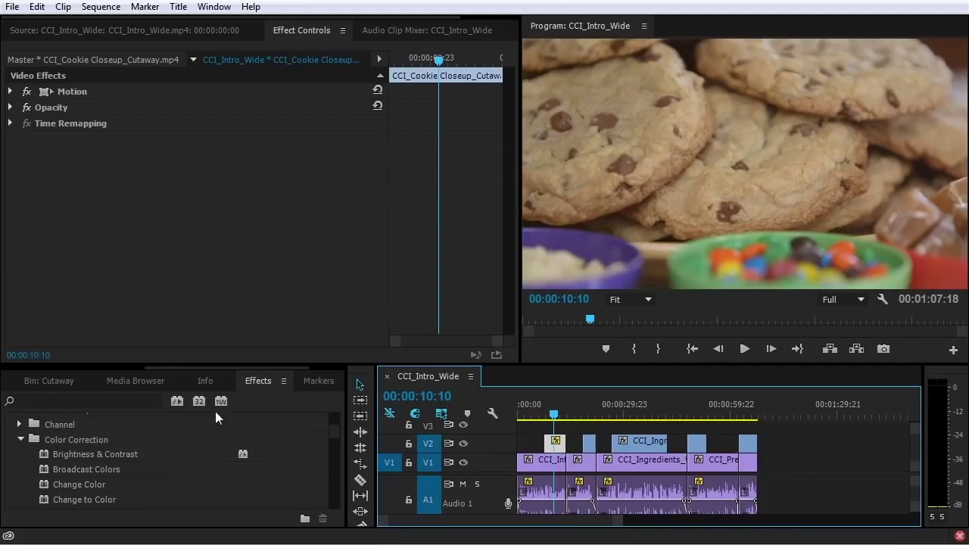
Step: Apply RGB Curves (search 'curv') to the V2 cutaway and bend its Master curve to darken slightly
scroll(69, 463, down, 2)
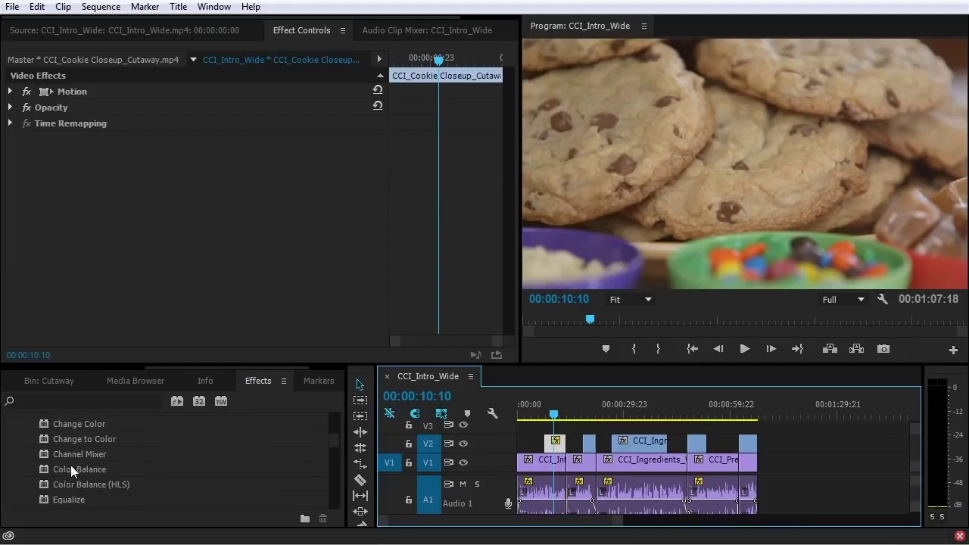
click(68, 398)
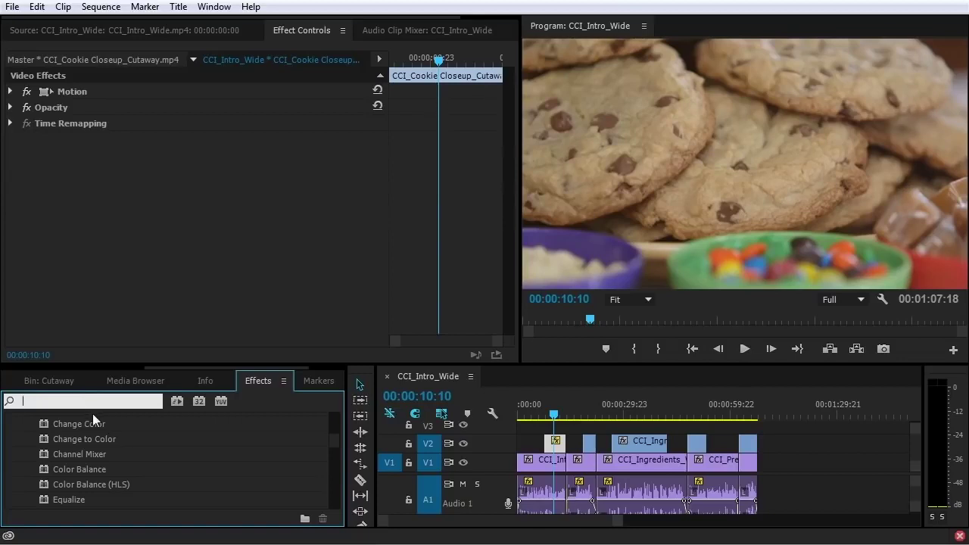
text(curv)
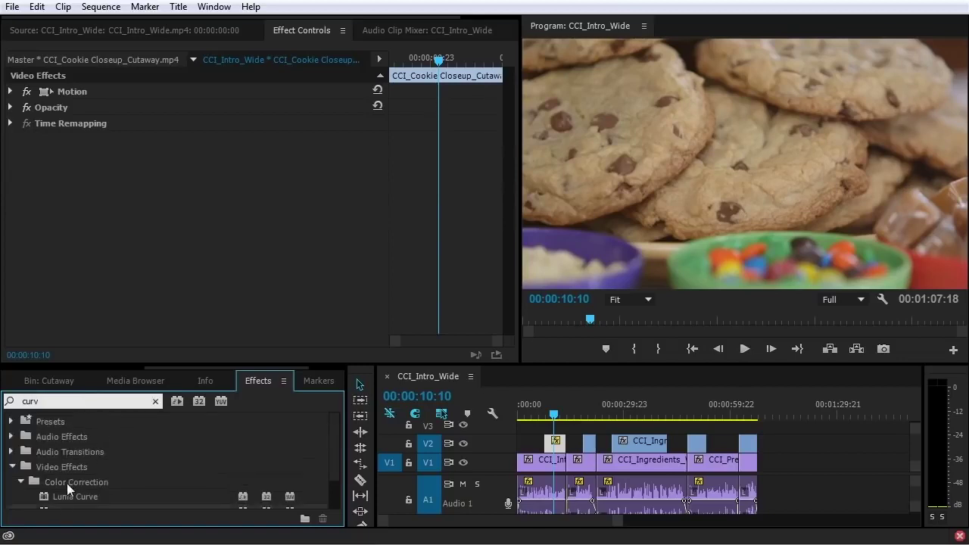
drag(52, 470, 556, 443)
drag(402, 363, 417, 483)
drag(509, 165, 510, 204)
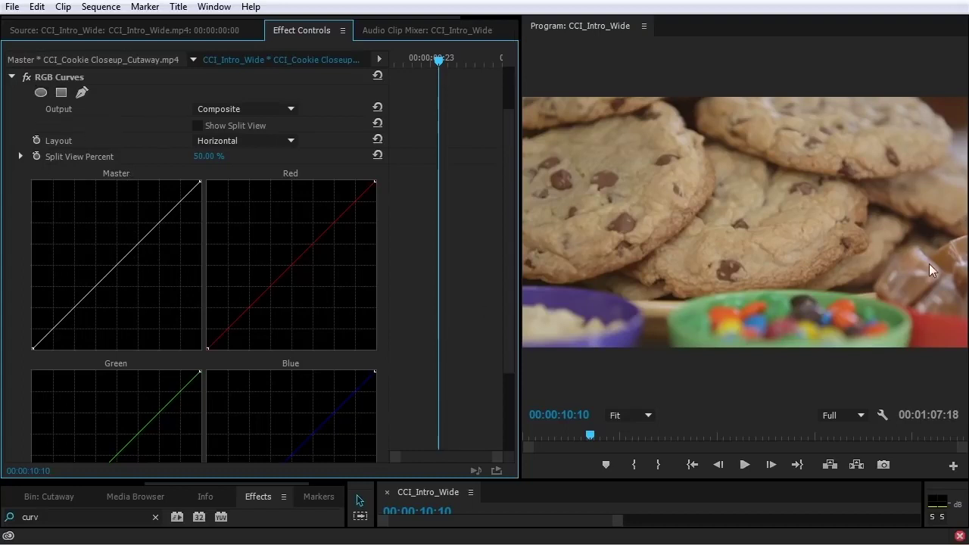
drag(127, 257, 133, 269)
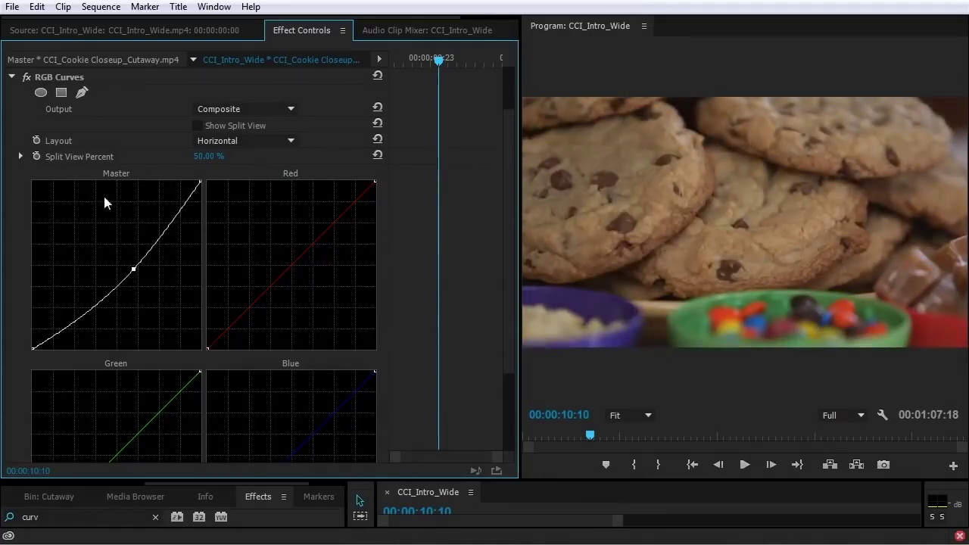
Step: Add an ellipse mask to RGB Curves and stretch it into a rounded rectangle around the cookies
click(40, 93)
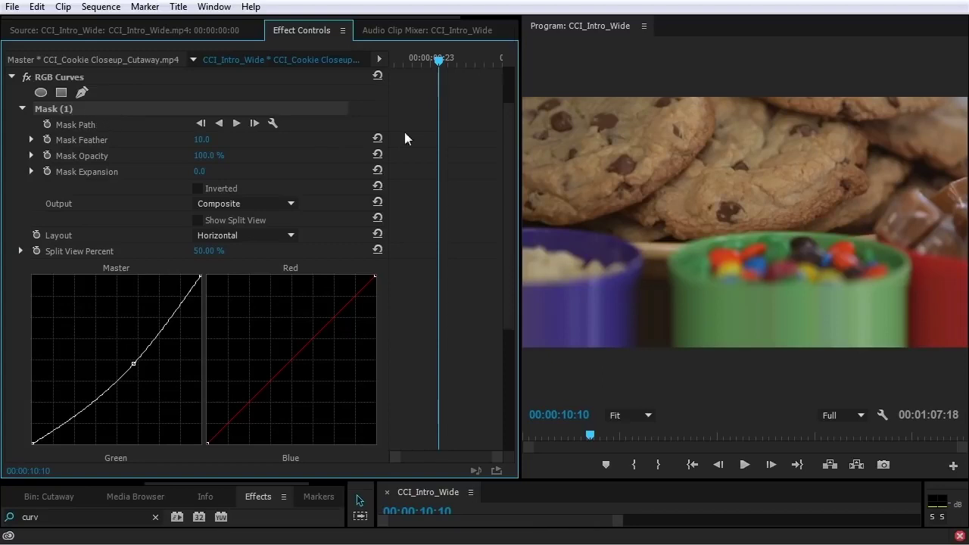
click(837, 224)
drag(837, 225, 963, 223)
drag(690, 223, 536, 231)
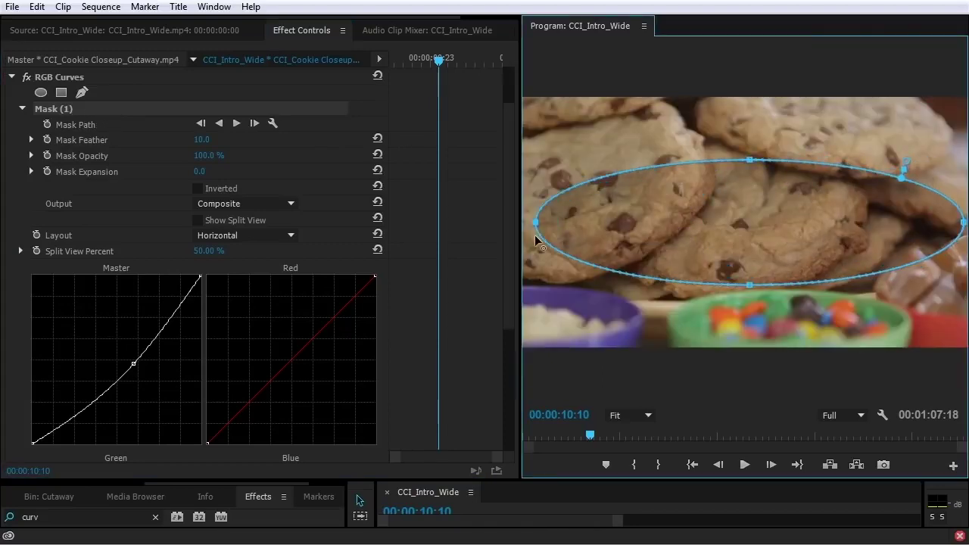
drag(750, 159, 748, 107)
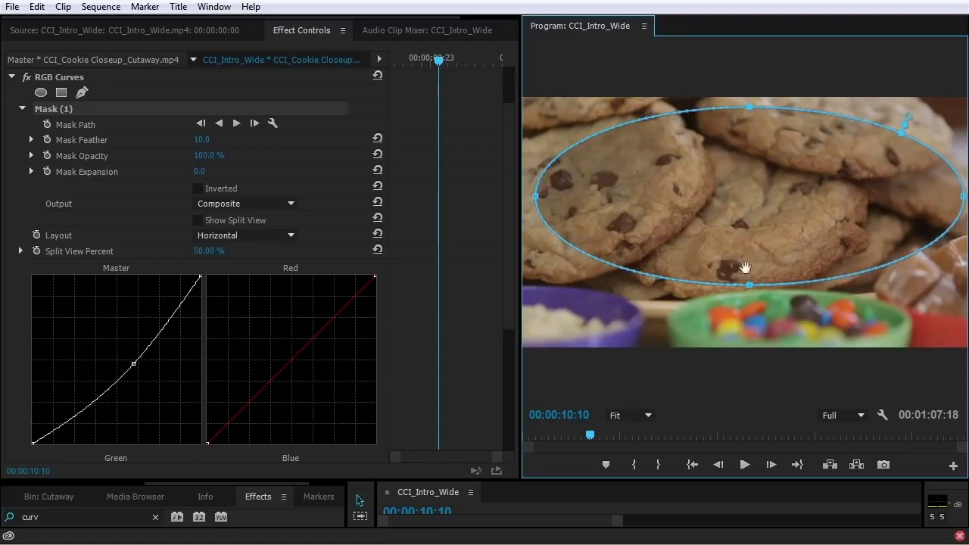
drag(750, 283, 747, 334)
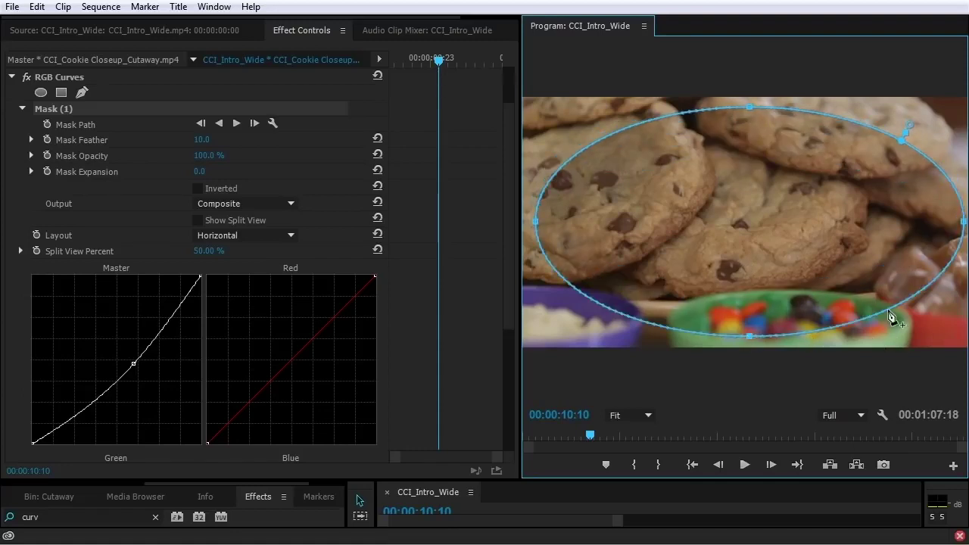
drag(899, 330, 935, 331)
drag(610, 302, 558, 330)
drag(539, 152, 560, 116)
drag(879, 135, 924, 112)
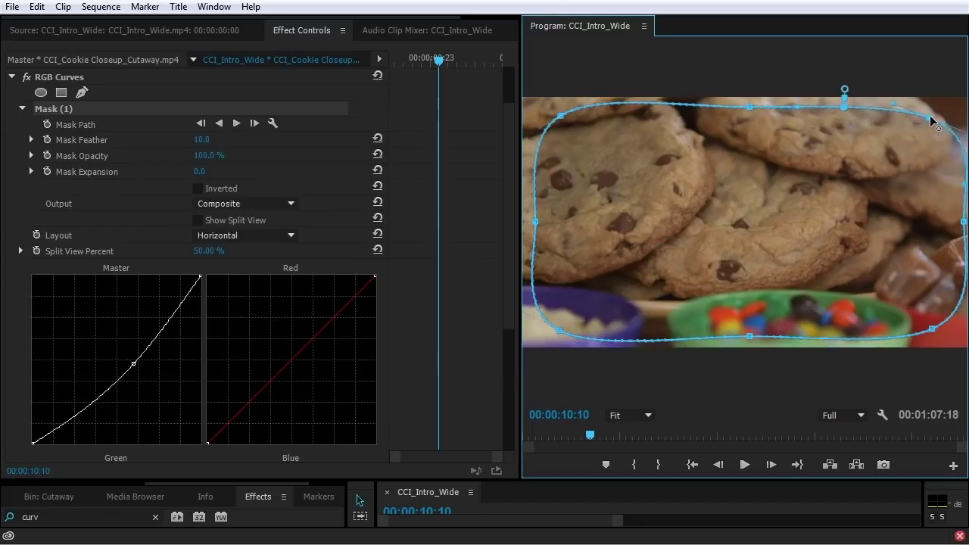
Step: Invert the mask, set Feather 203 and Expansion 15, and lower the Master curve
click(198, 188)
drag(202, 139, 275, 139)
drag(204, 139, 244, 139)
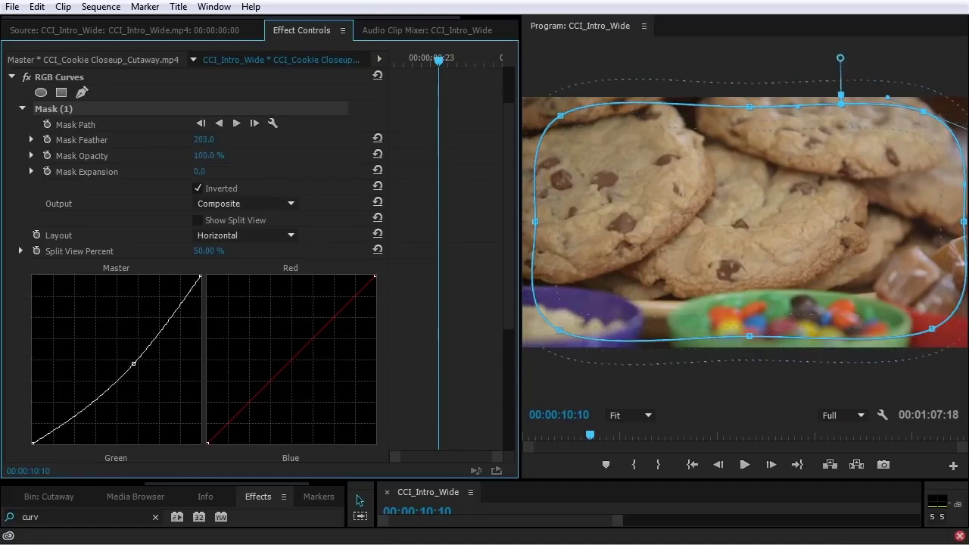
mouse_move(199, 171)
mouse_down()
mouse_move(219, 171)
mouse_move(211, 171)
mouse_up()
drag(130, 361, 134, 378)
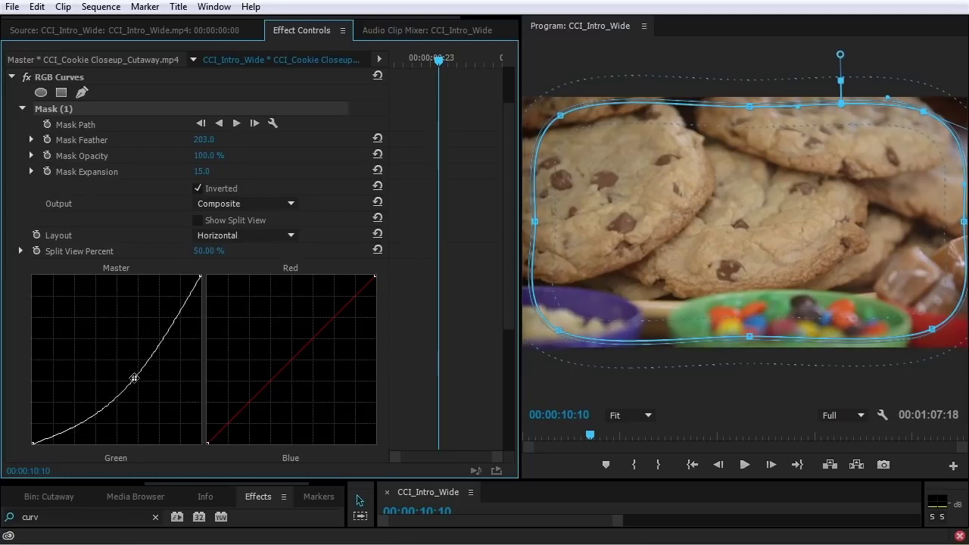
click(403, 332)
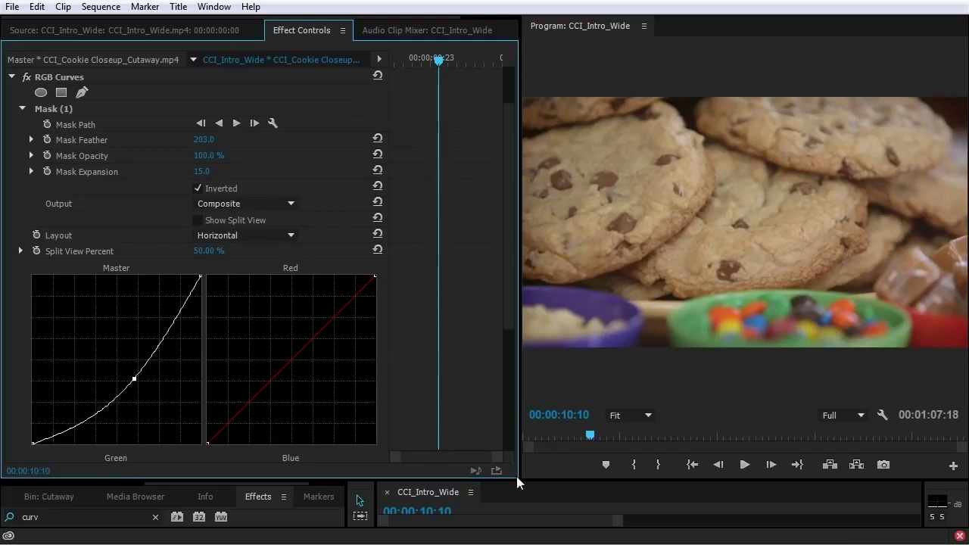
Step: Enlarge the timeline, park the playhead at 00:00:15:03, and create a new Adjustment Layer
drag(518, 482, 466, 324)
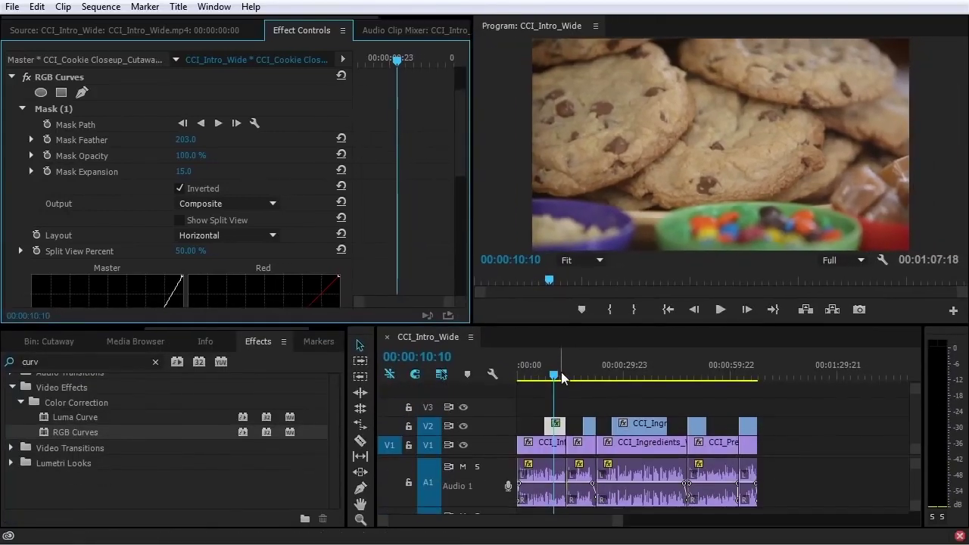
drag(563, 378, 573, 380)
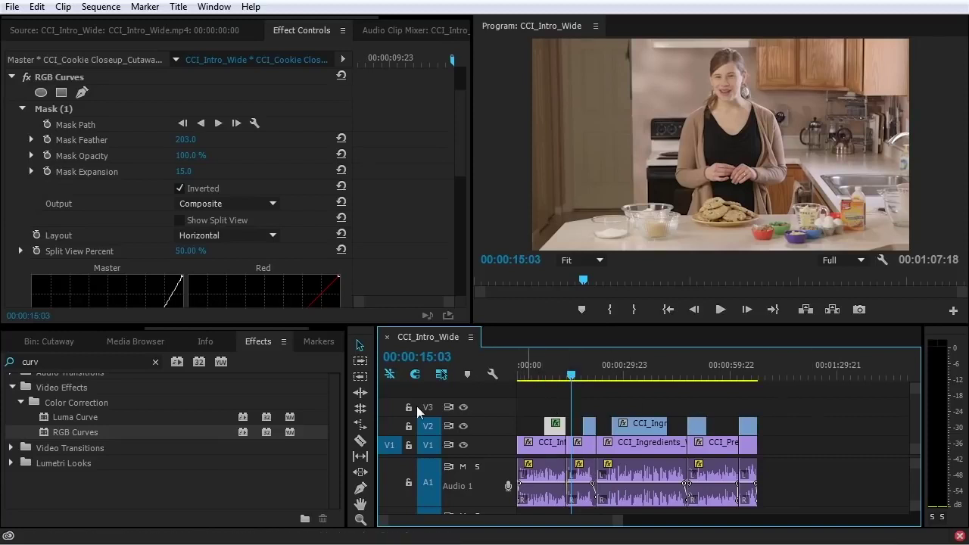
key(shift+1)
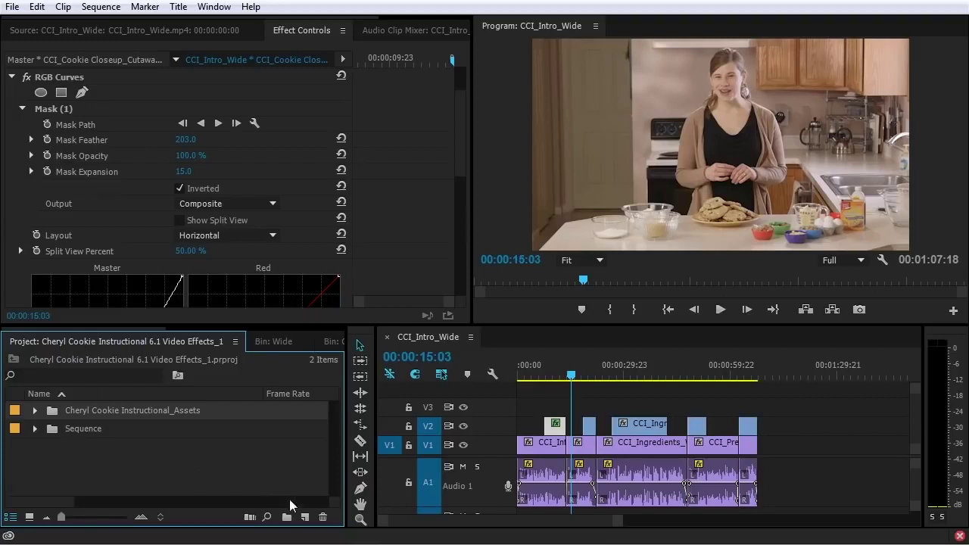
click(309, 521)
click(397, 371)
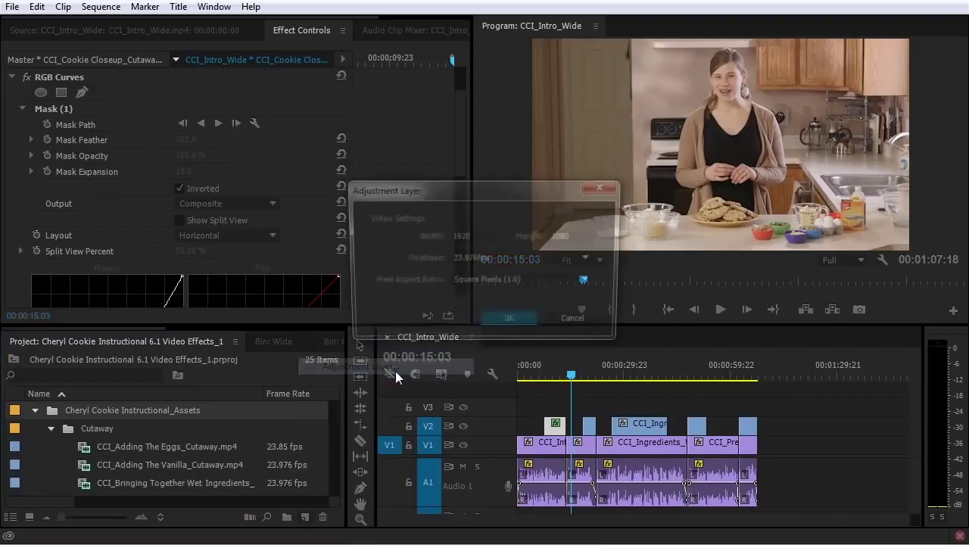
click(495, 322)
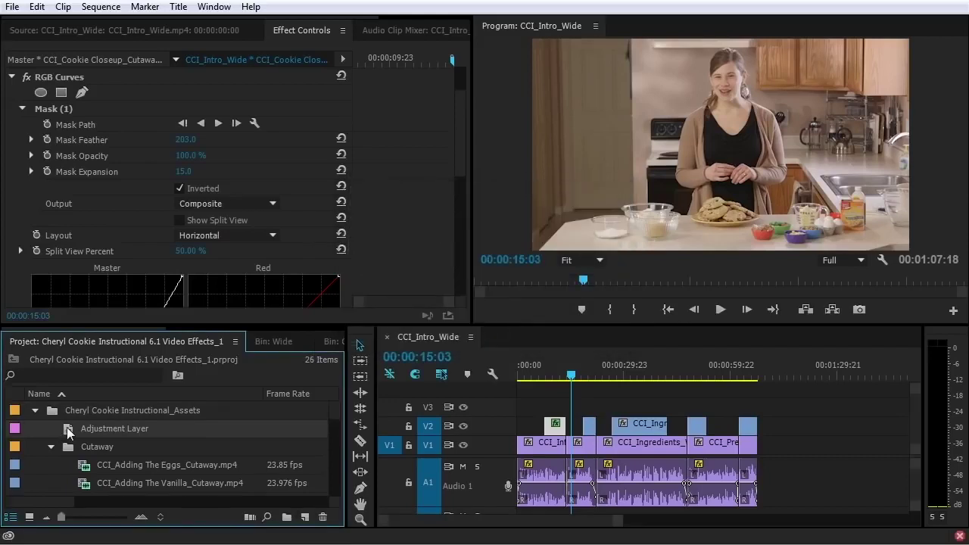
Step: Place the adjustment layer on V3 and stretch it back to the sequence start
drag(68, 430, 756, 415)
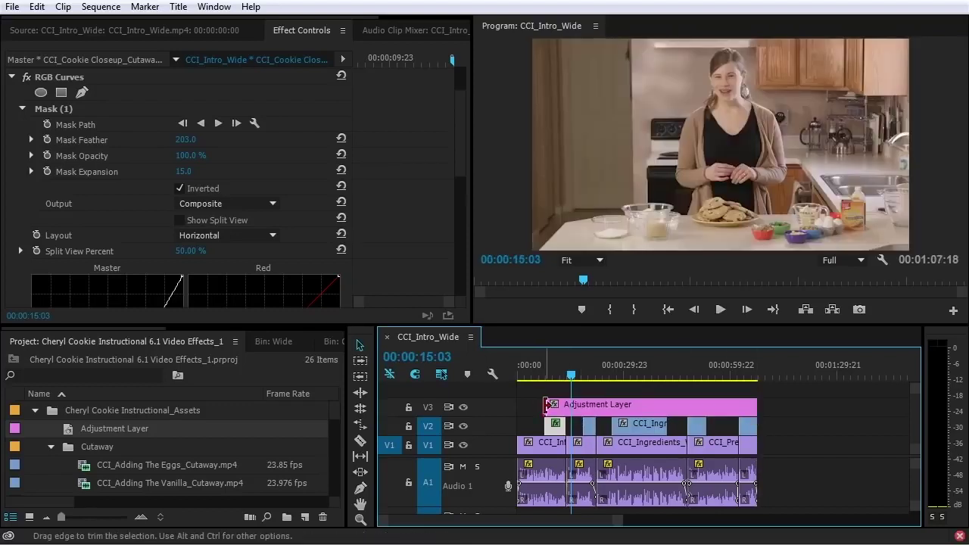
drag(545, 405, 495, 409)
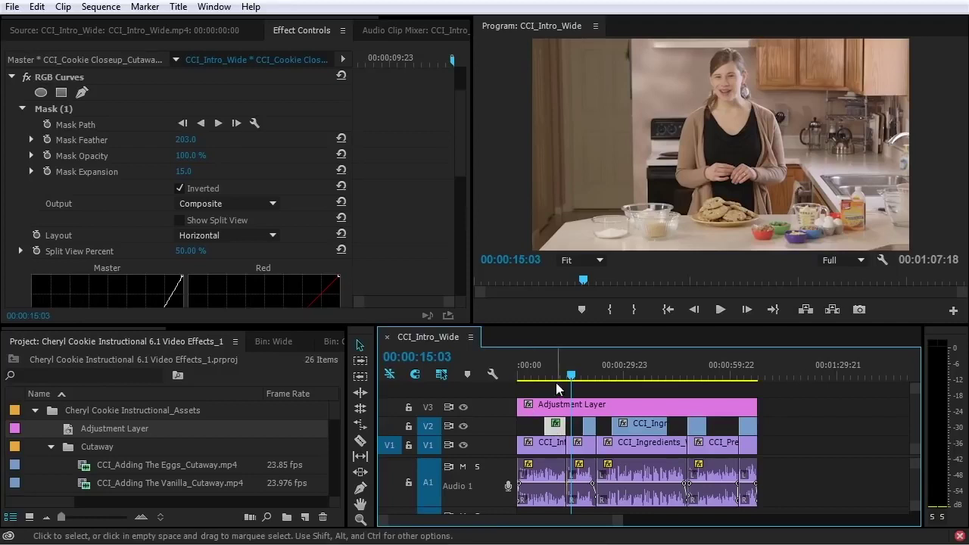
drag(569, 373, 557, 373)
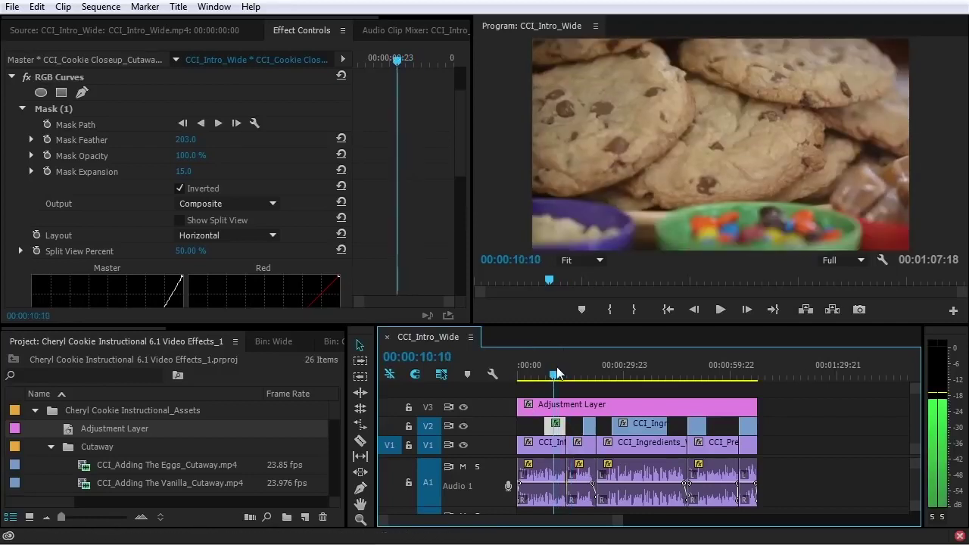
Step: Cut RGB Curves from the cookie close-up and paste it onto the V3 adjustment layer
click(64, 79)
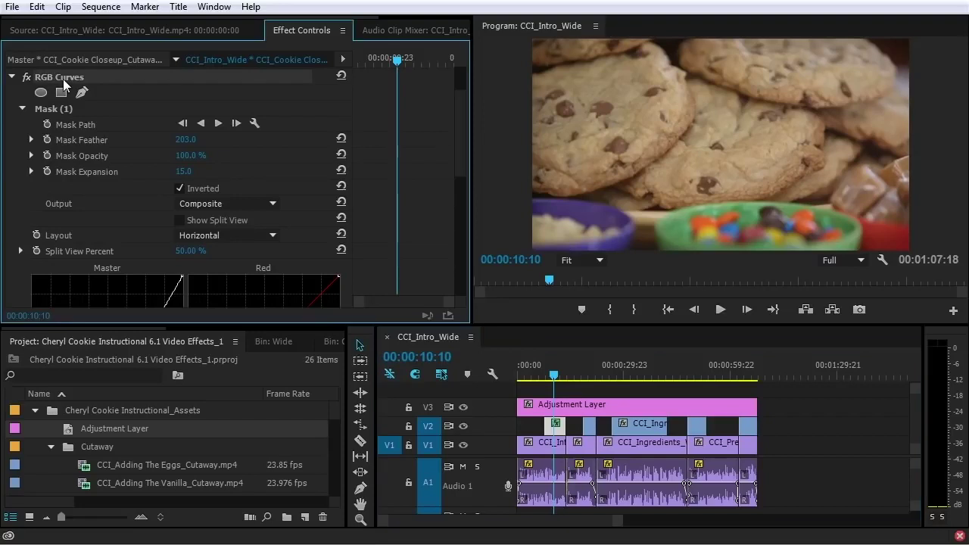
key(Delete)
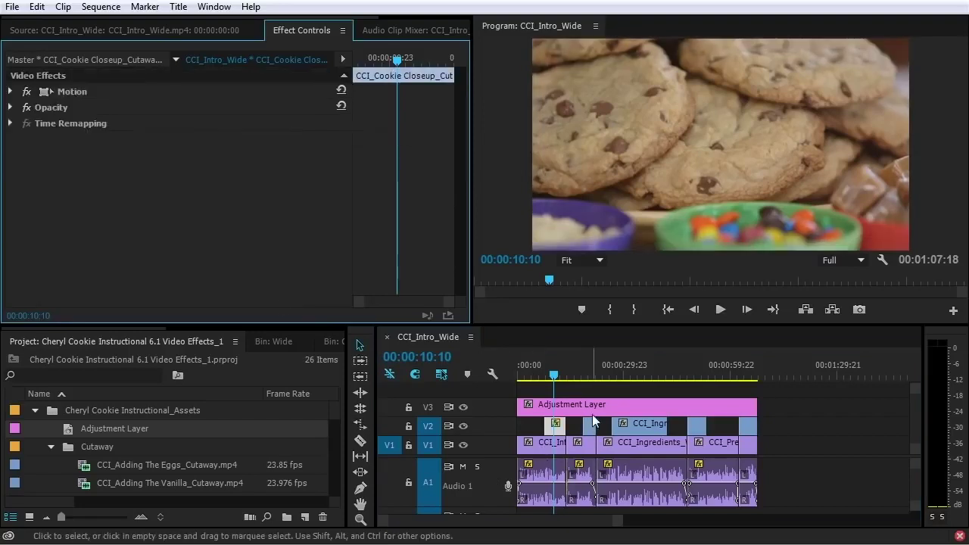
click(595, 409)
key(ctrl+v)
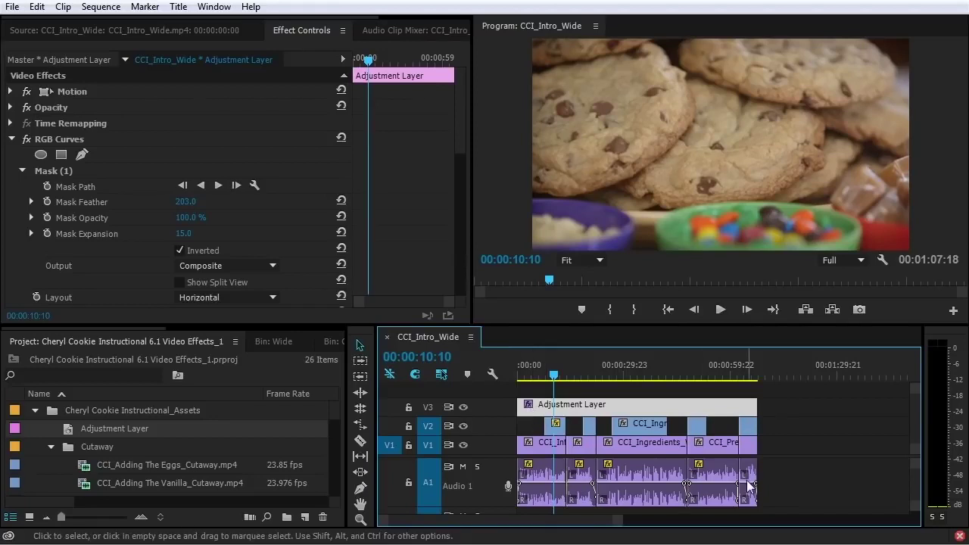
Step: Preview to 00:00:35:14 and try the ingredients cutaway above the adjustment layer, then return it to V2
click(530, 372)
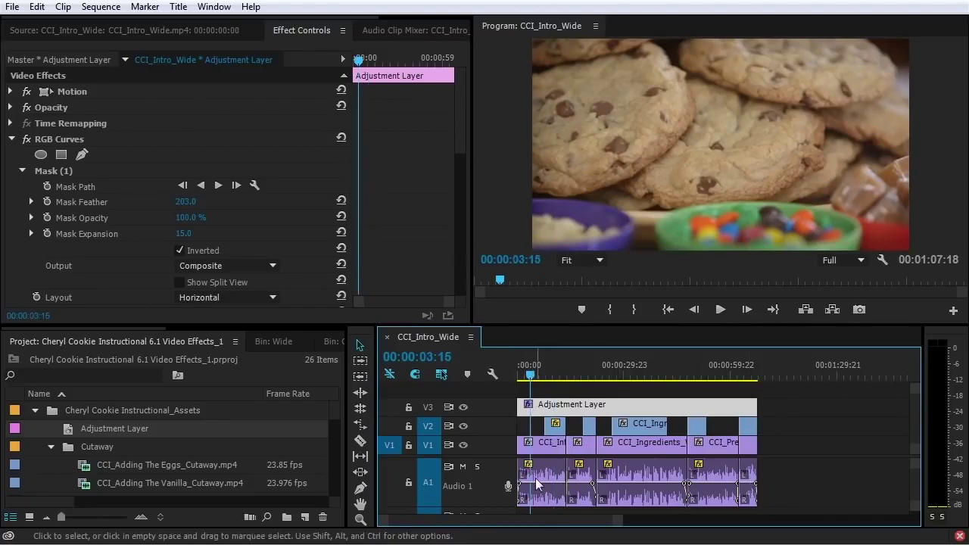
drag(604, 371, 644, 372)
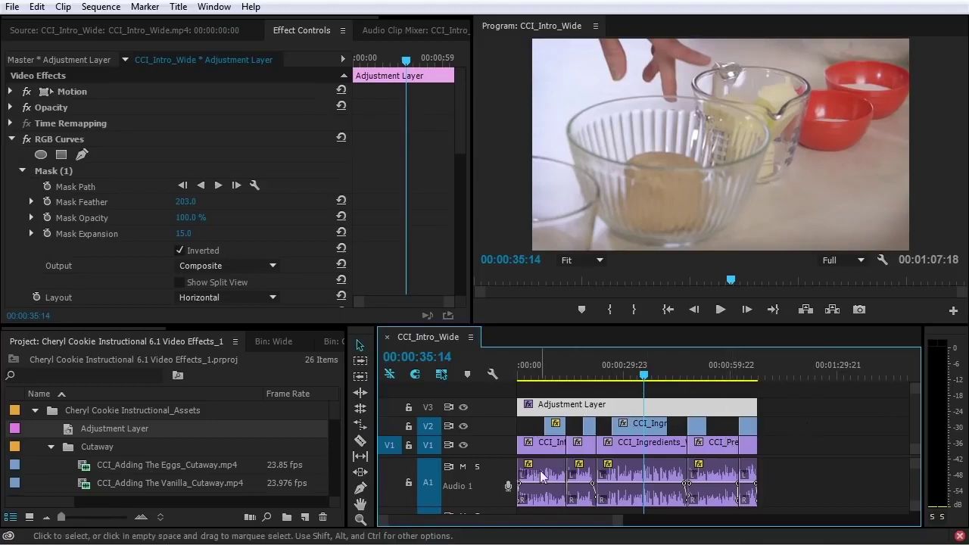
click(649, 428)
drag(649, 428, 649, 391)
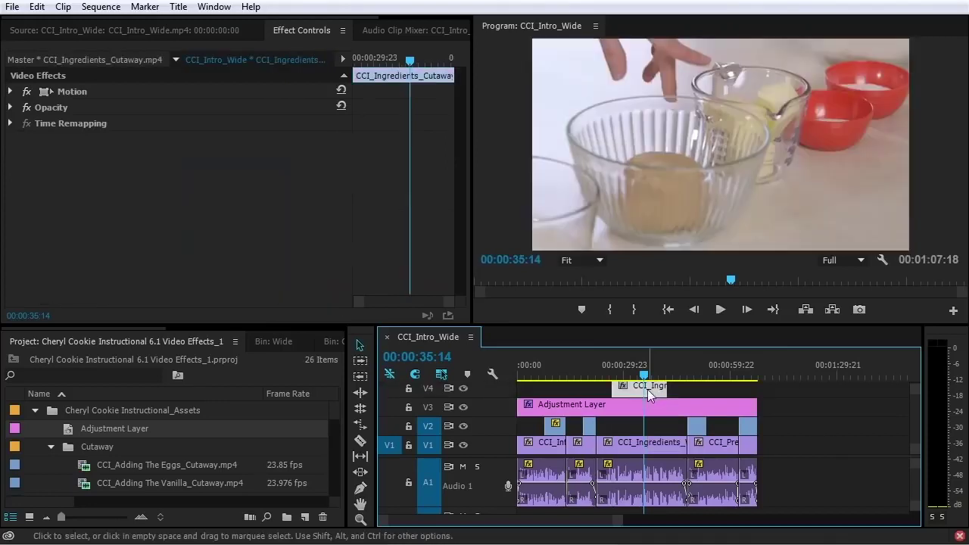
drag(657, 390, 660, 443)
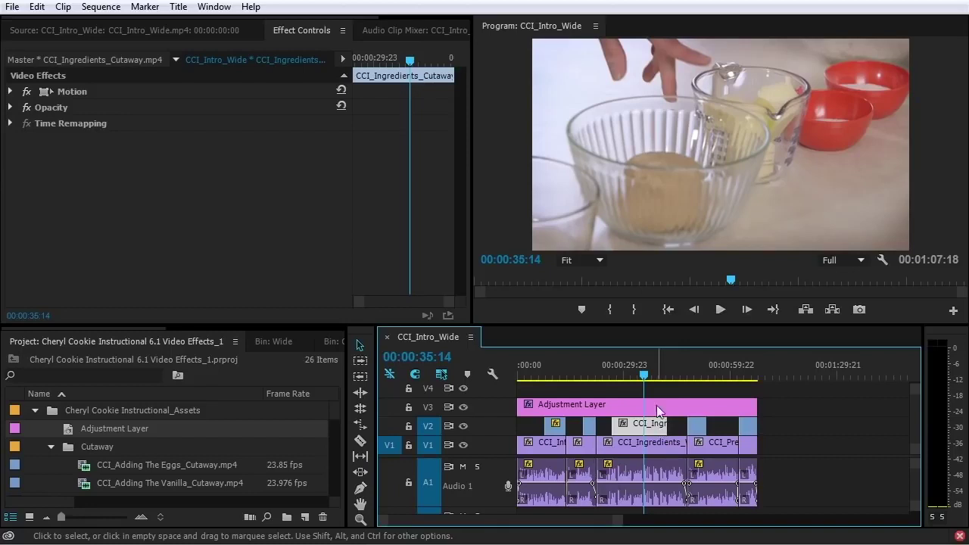
click(615, 406)
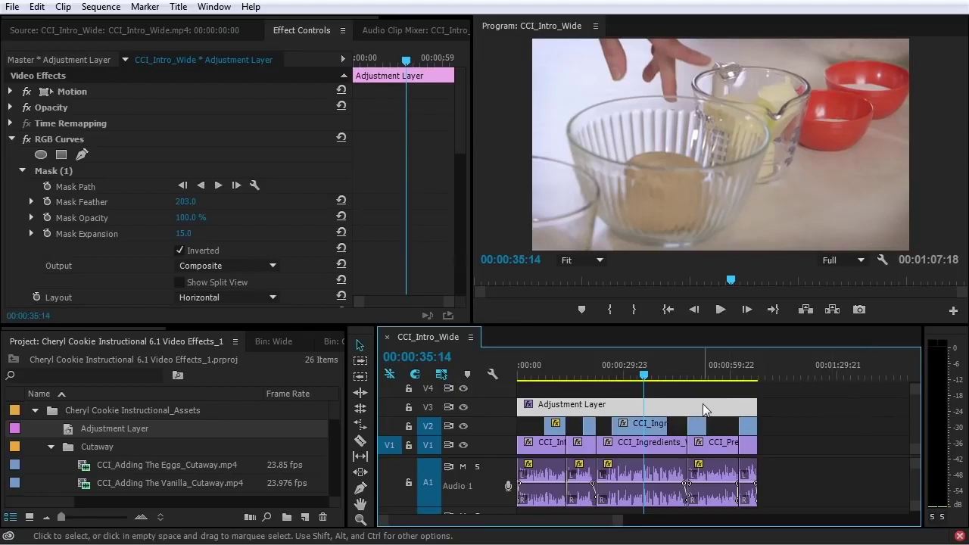
Step: Delete the adjustment layer and find Cross Dissolve under Video Transitions > Dissolve
key(Delete)
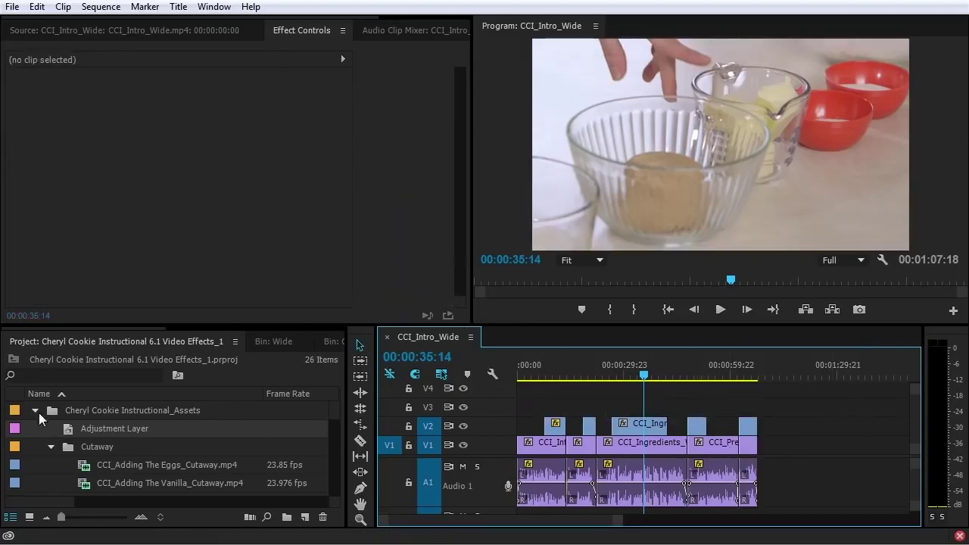
click(35, 410)
scroll(318, 329, down, 3)
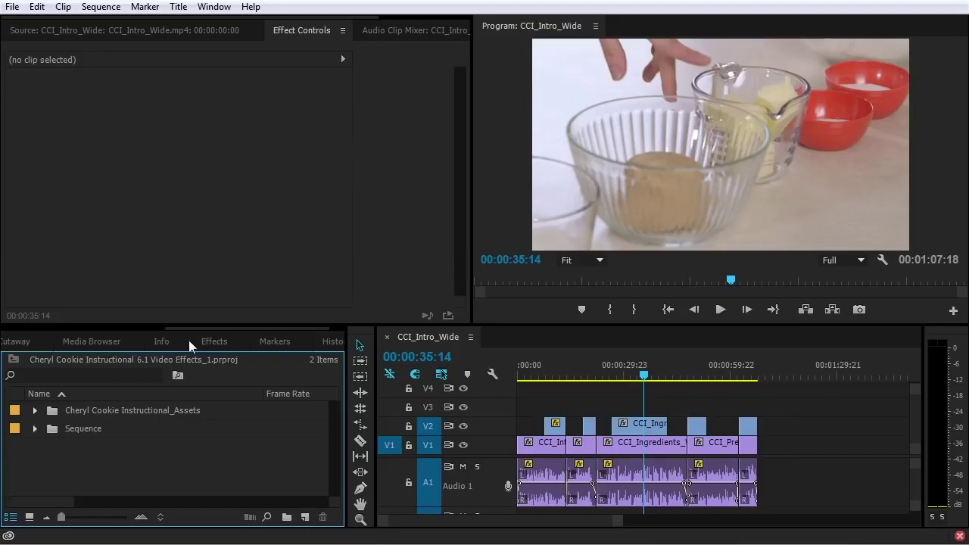
click(214, 341)
key(BackSpace)
key(BackSpace)
key(BackSpace)
key(BackSpace)
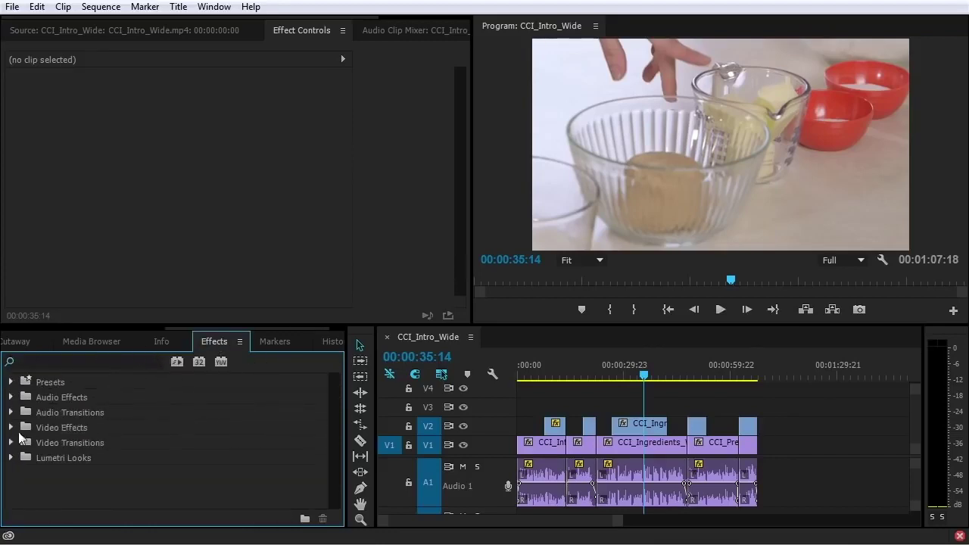
click(12, 443)
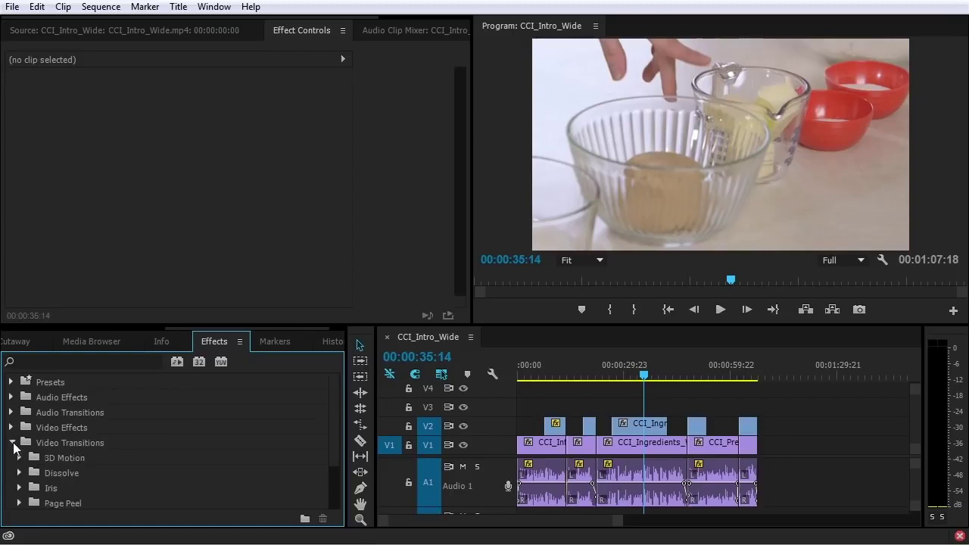
scroll(63, 460, down, 2)
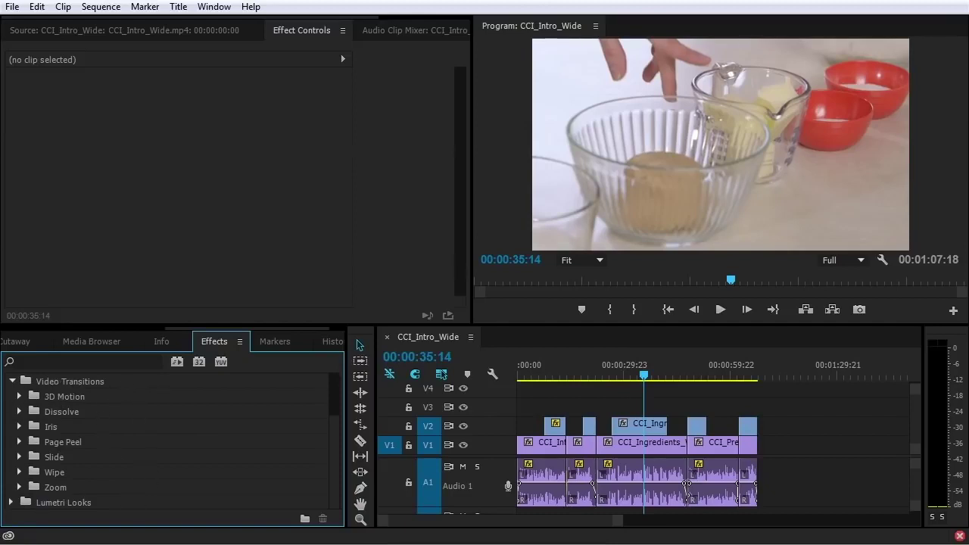
click(20, 411)
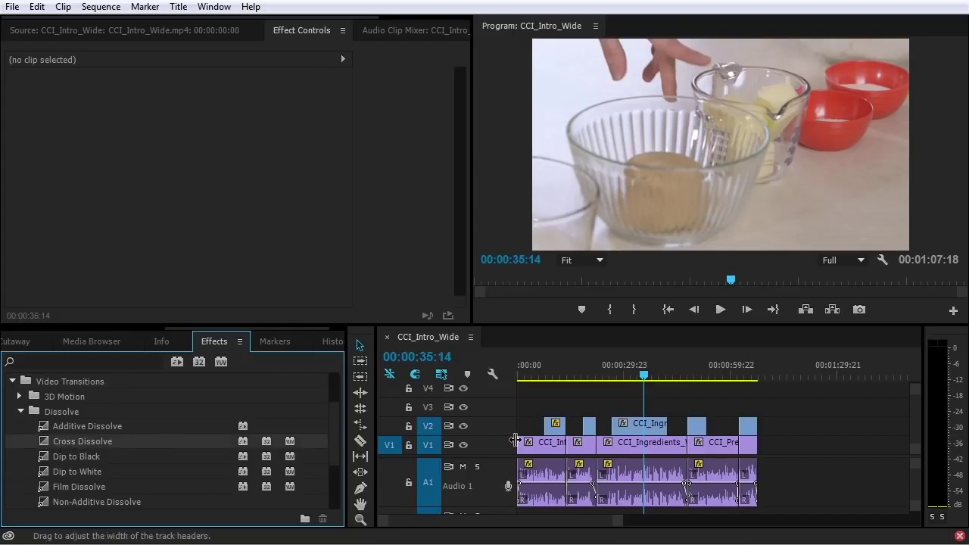
Step: Hide V2 output, add a Cross Dissolve at the V1 edit point near 14 seconds, and preview it
click(464, 425)
click(464, 426)
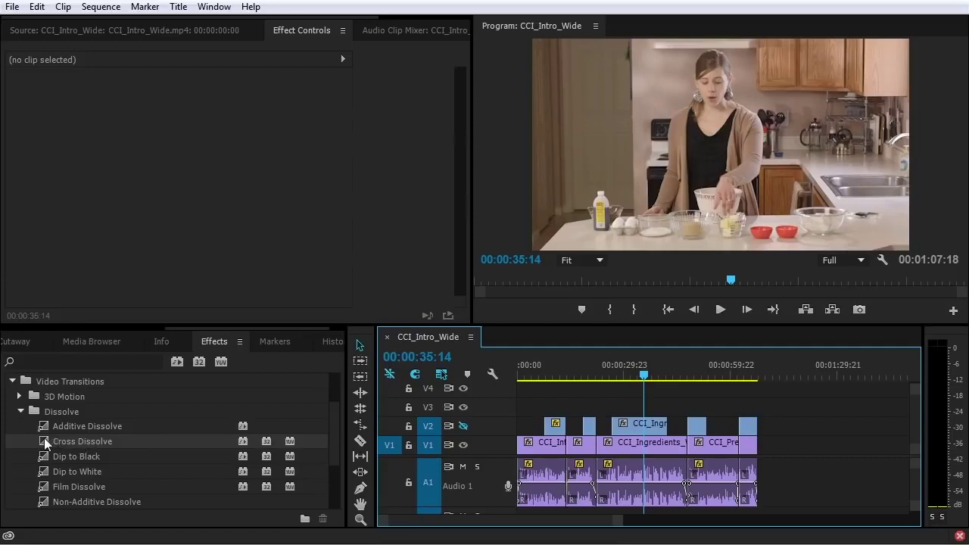
drag(44, 437, 567, 444)
click(566, 365)
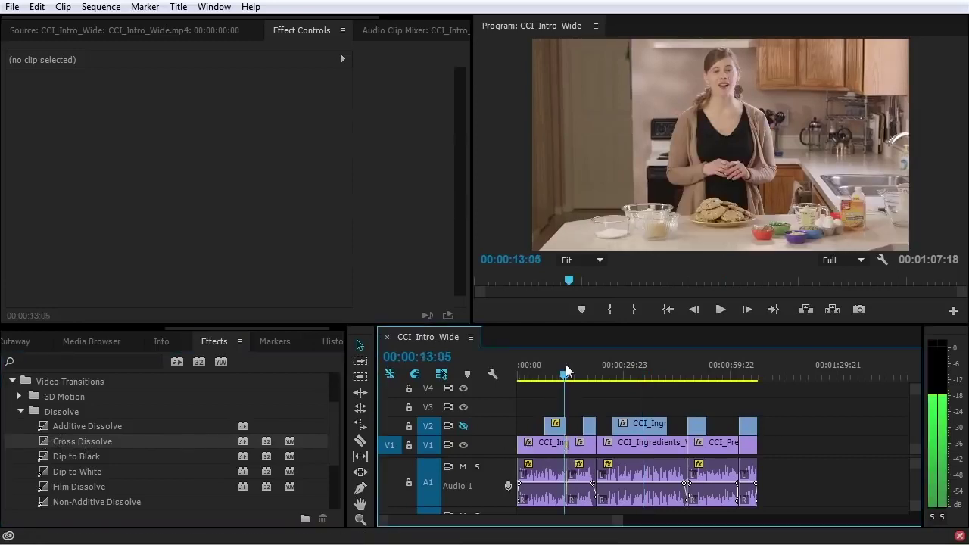
key(equal)
key(equal)
key(equal)
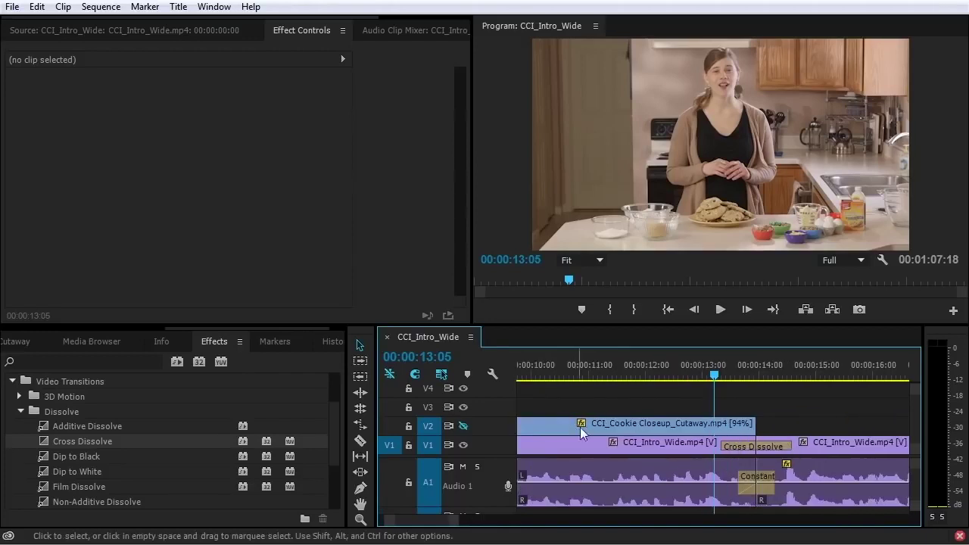
key(space)
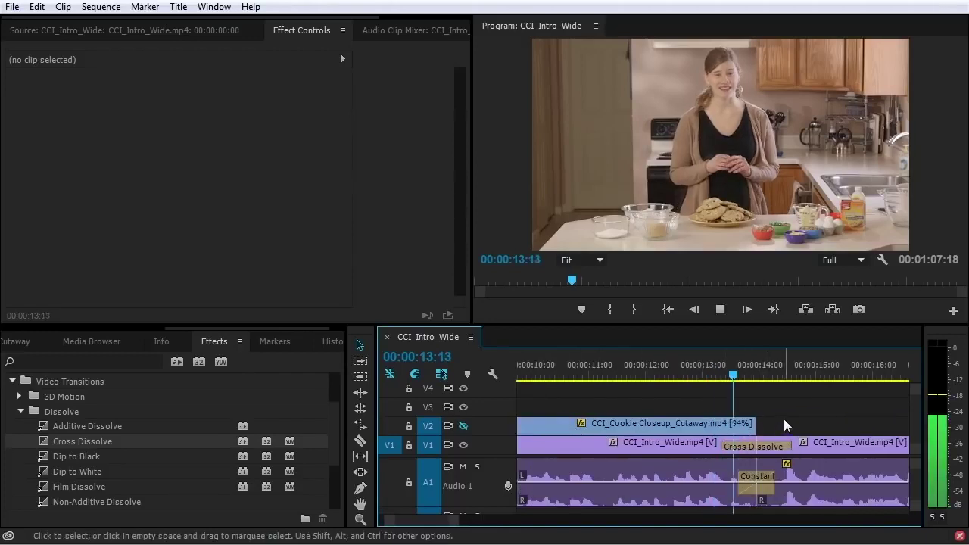
key(space)
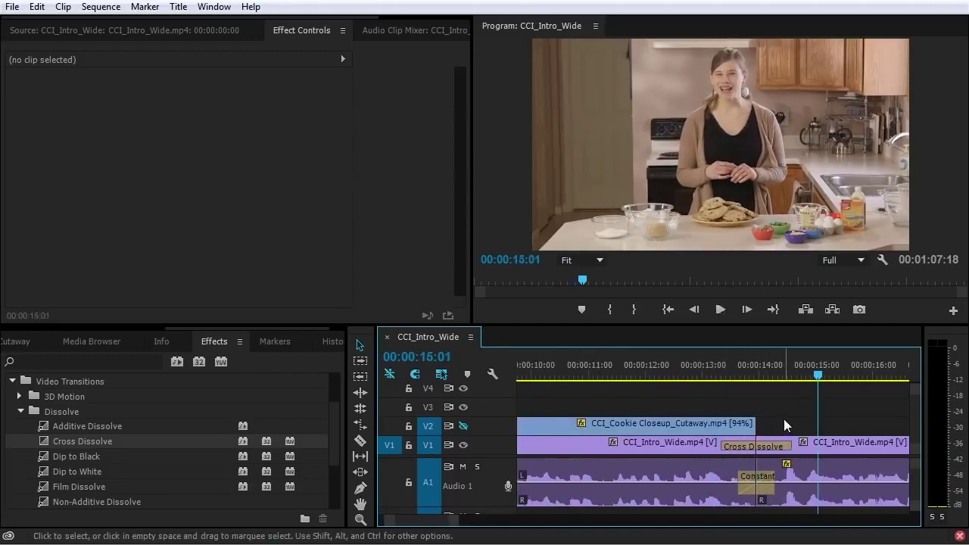
Step: Apply default dissolves at the V1 and V2 cuts at 22:10
click(681, 447)
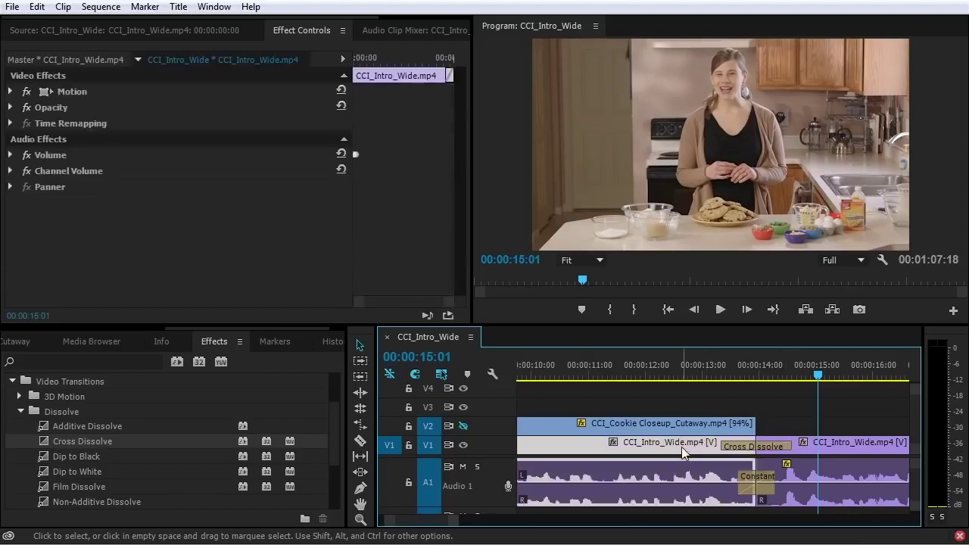
click(845, 444)
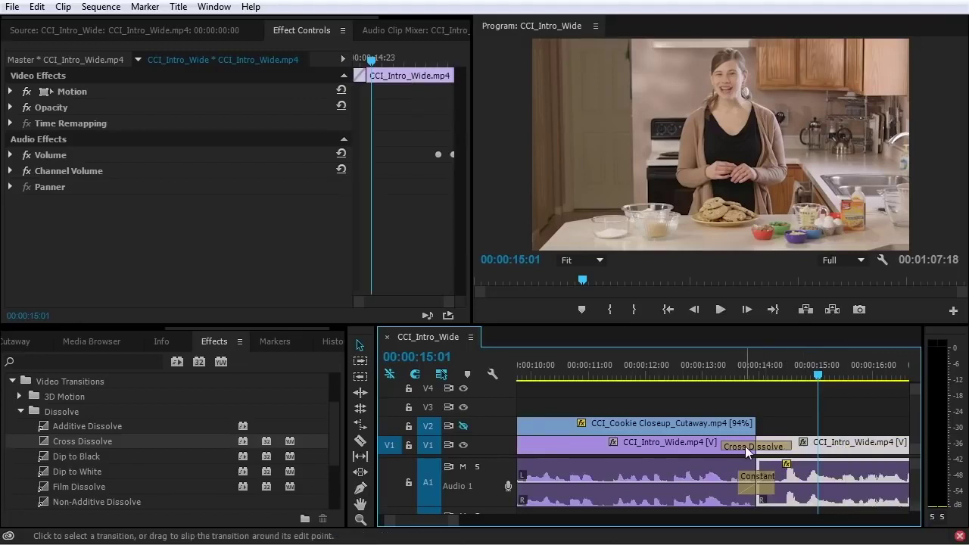
mouse_move(744, 446)
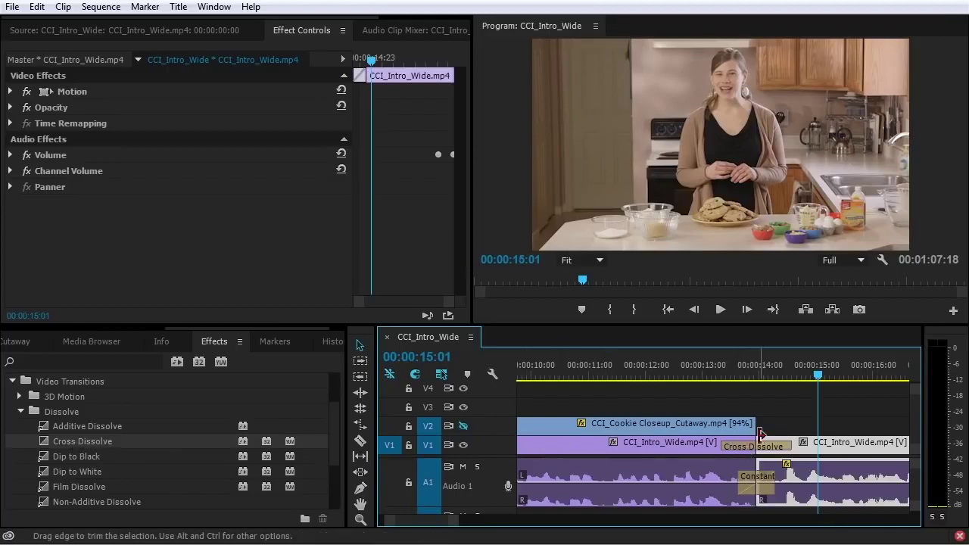
key(Down)
key(Down)
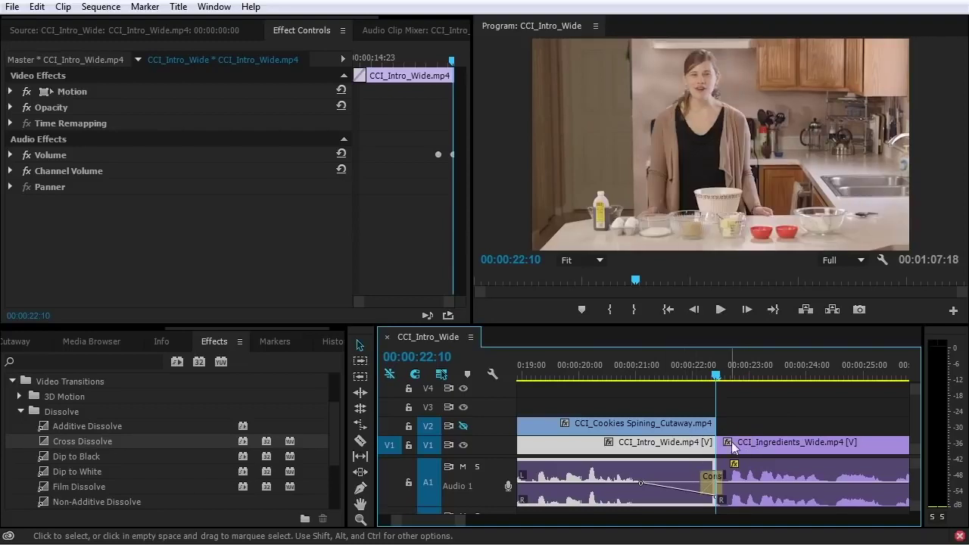
click(727, 424)
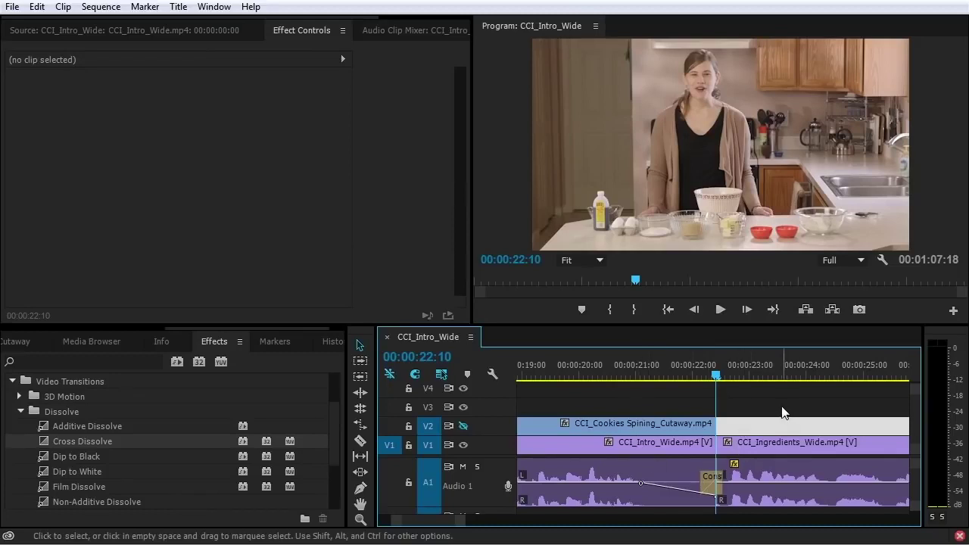
key(ctrl+d)
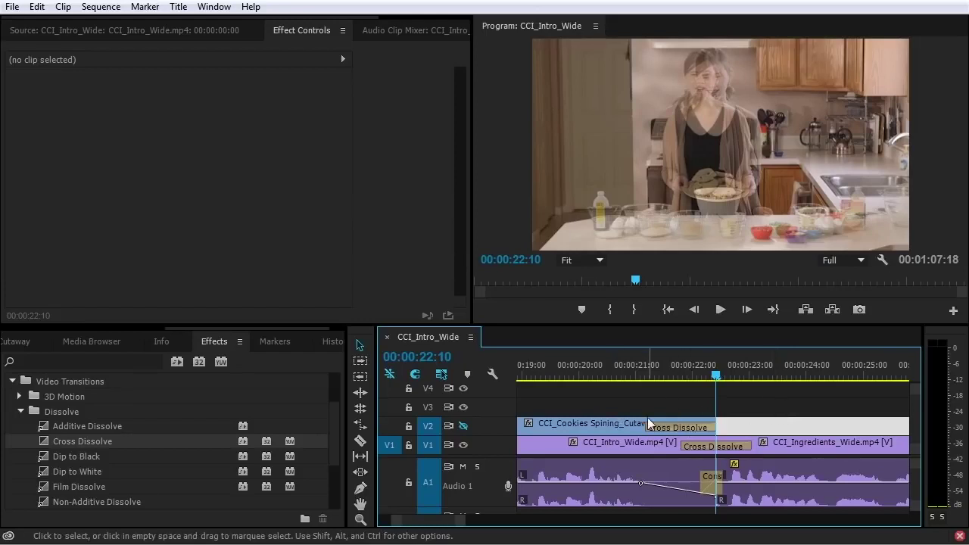
Step: Undo both dissolves and reapply one only on the V1 Intro_Wide/Ingredients_Wide cut
click(622, 426)
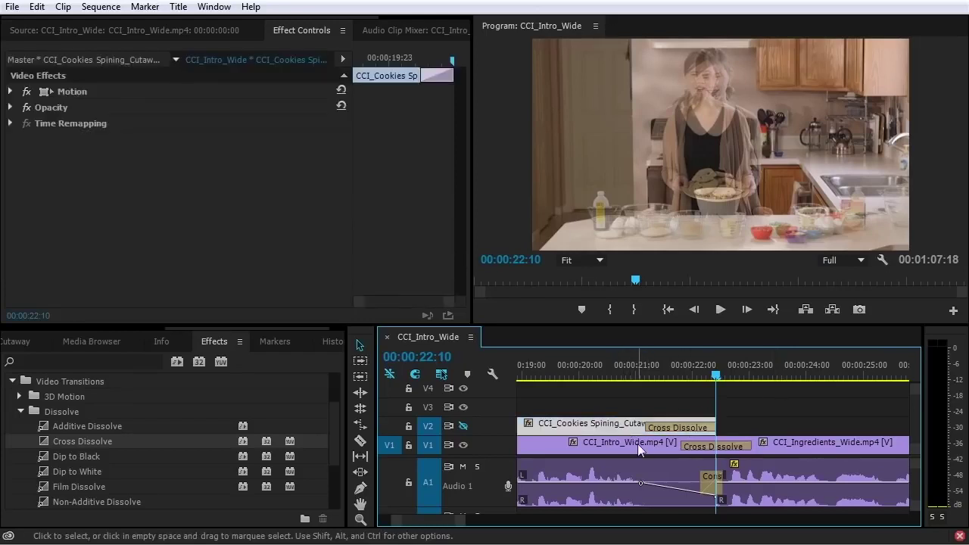
click(638, 443)
click(829, 451)
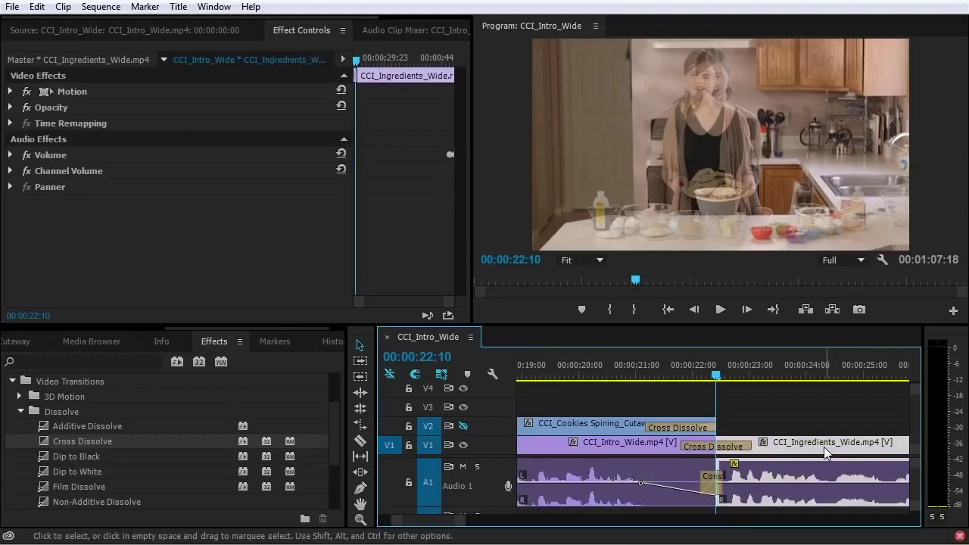
key(ctrl+z)
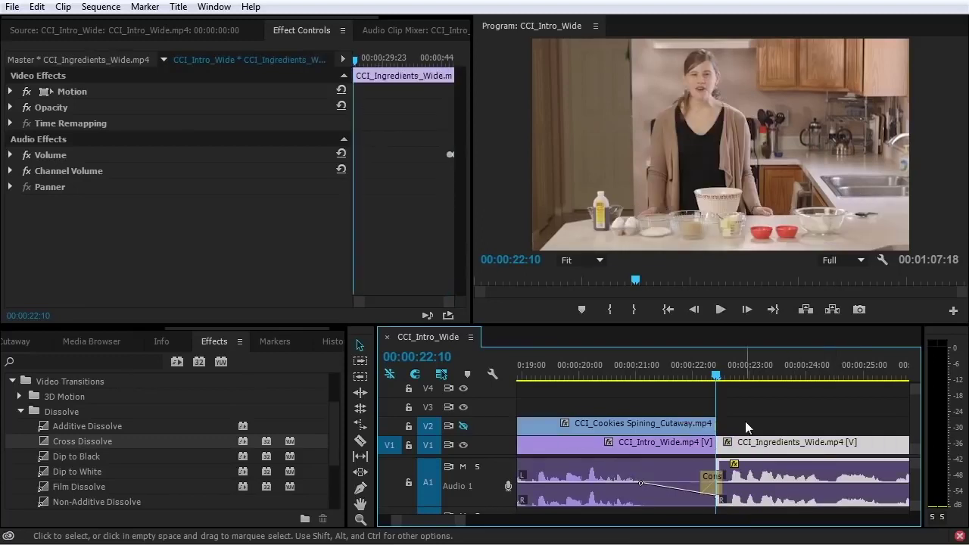
click(716, 445)
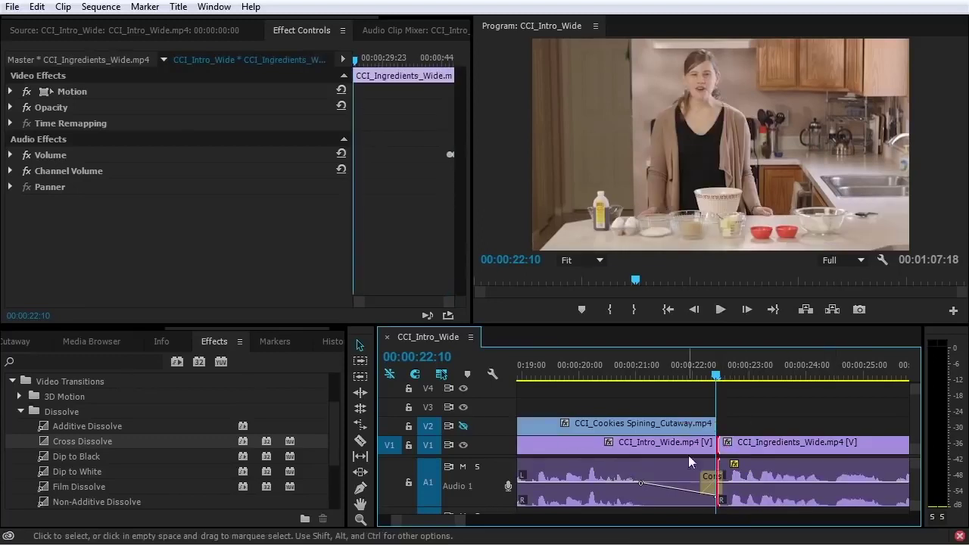
key(ctrl+d)
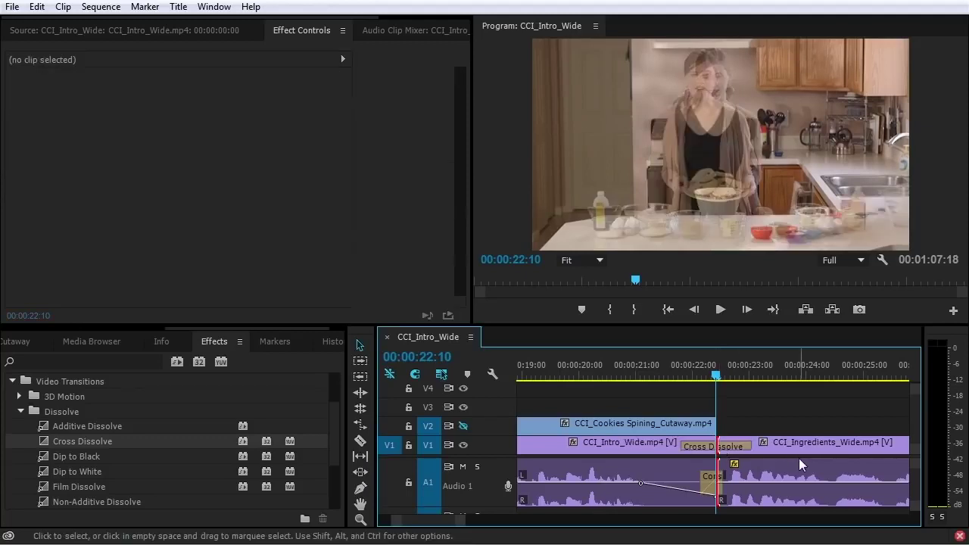
key(minus)
key(minus)
key(minus)
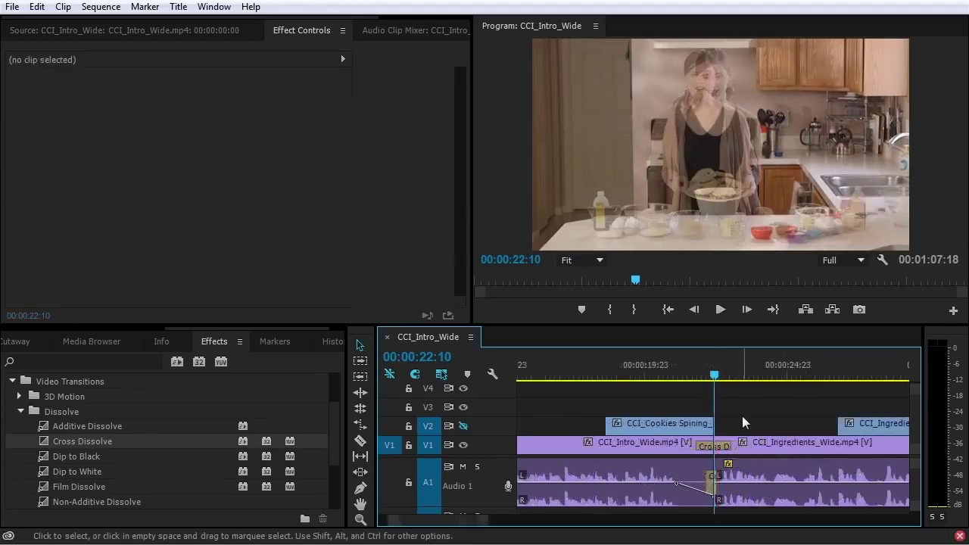
Step: Fade the opening clip in from black with a Cross Dissolve and preview it
key(Home)
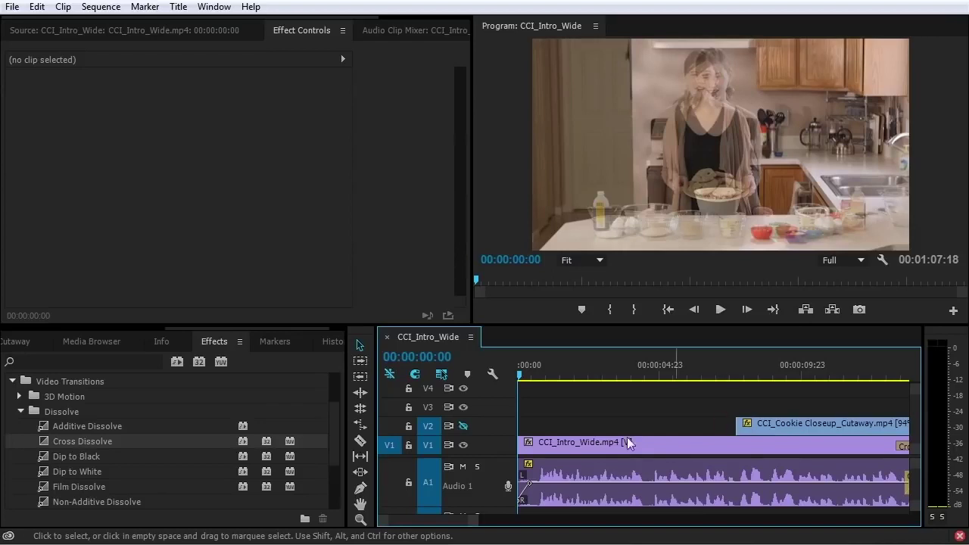
drag(45, 445, 539, 447)
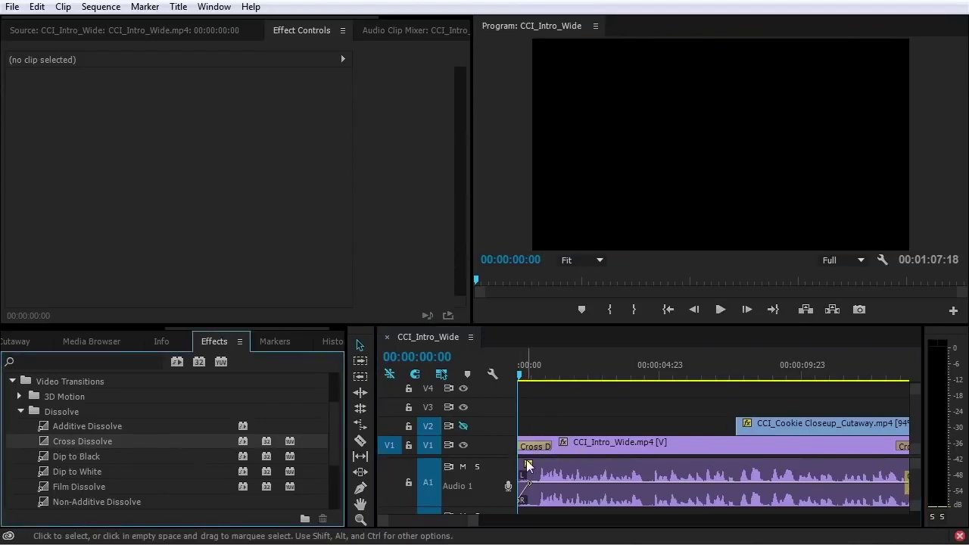
key(space)
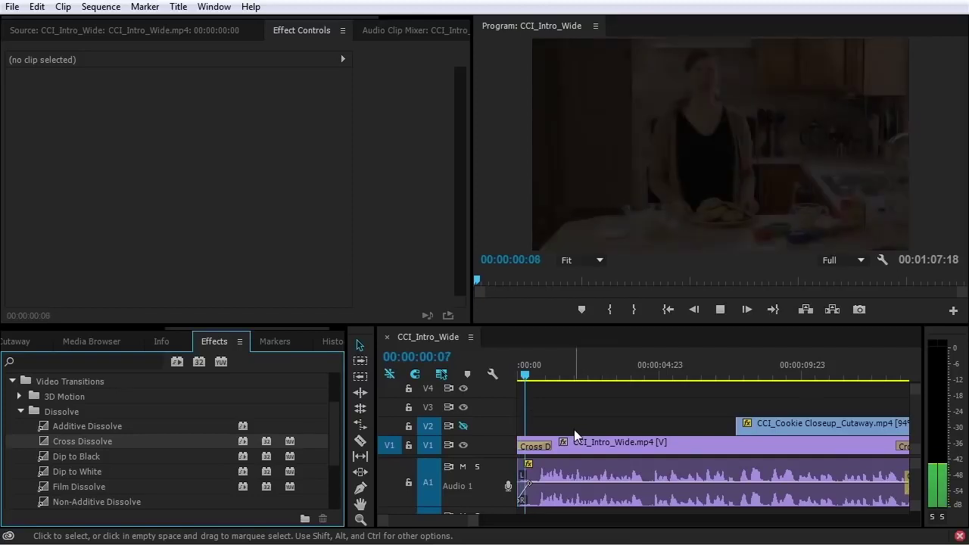
key(space)
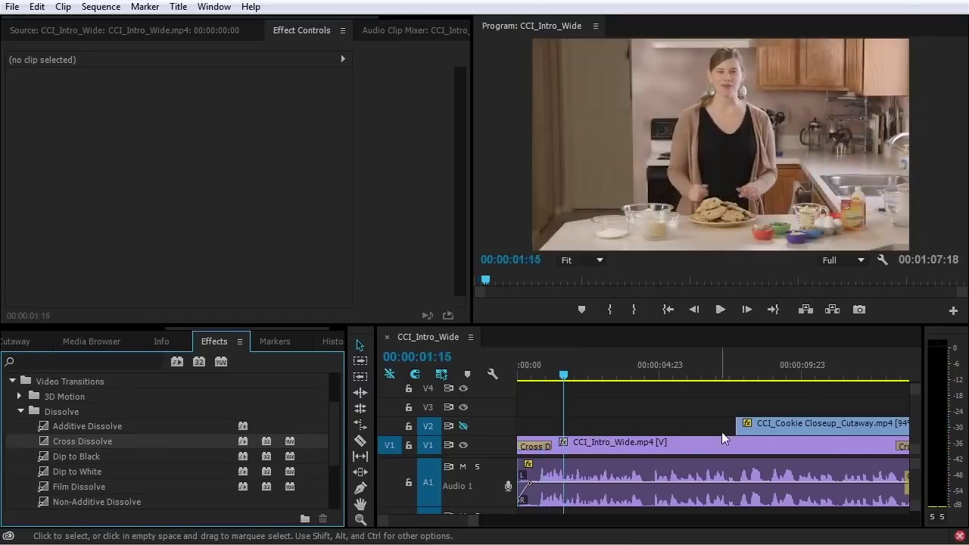
key(minus)
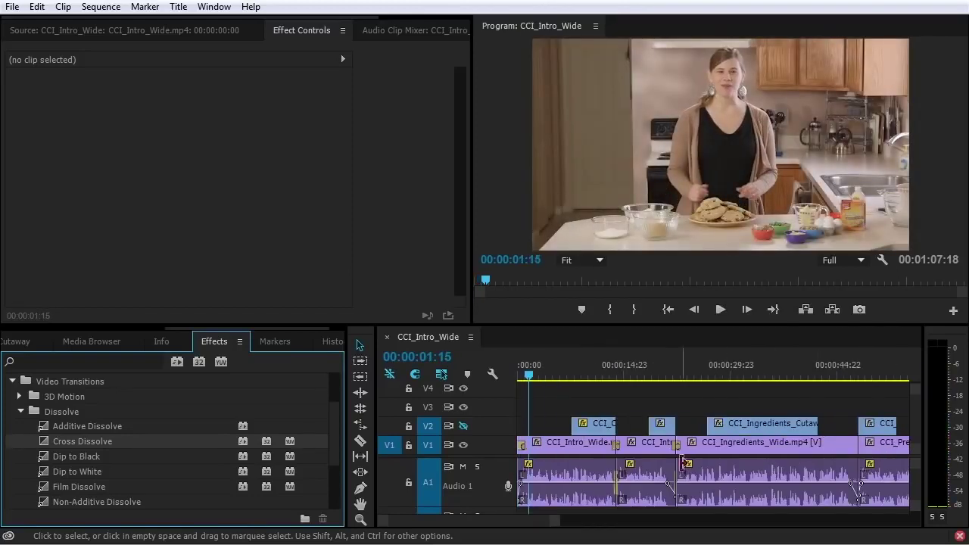
Step: Delete the two V1 transitions and zoom in at the cookie cutaway's start
click(619, 446)
key(Delete)
click(676, 447)
key(Delete)
click(575, 374)
key(equal)
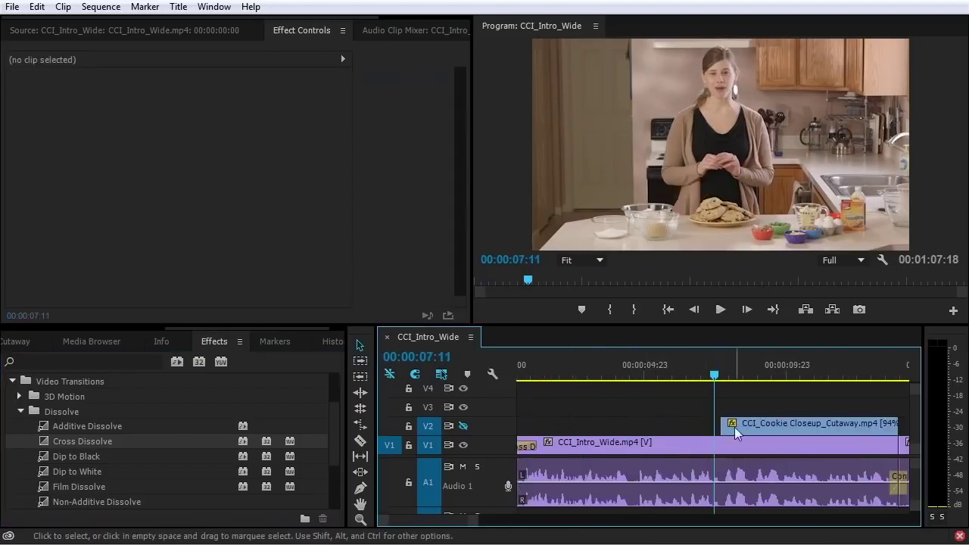
Step: Dissolve into the V2 cookie closeup cutaway, turn on V2 output, and replay it
drag(46, 441, 730, 429)
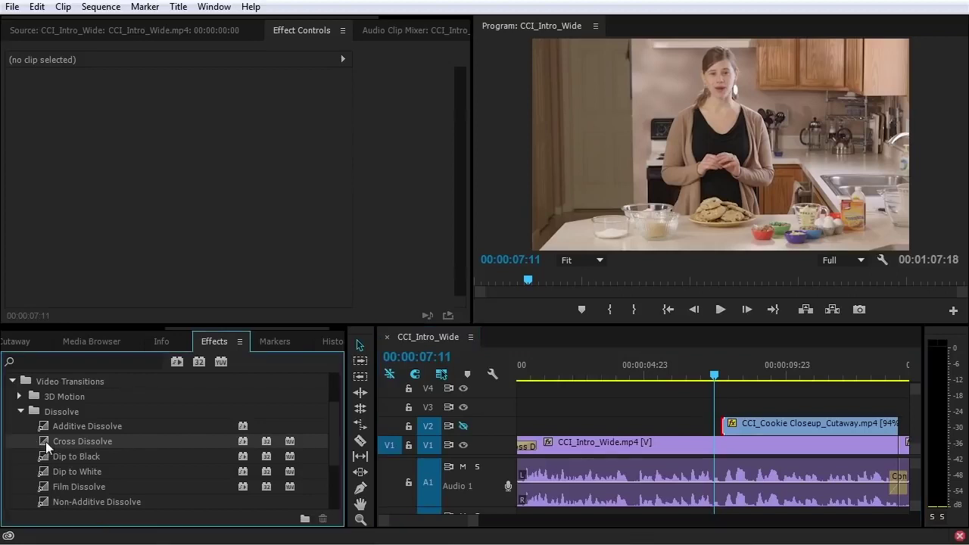
key(space)
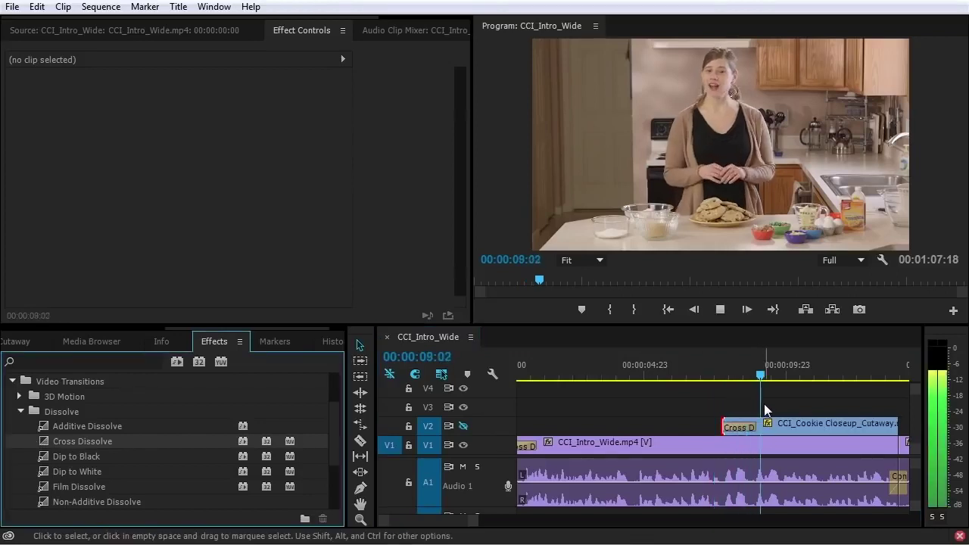
key(space)
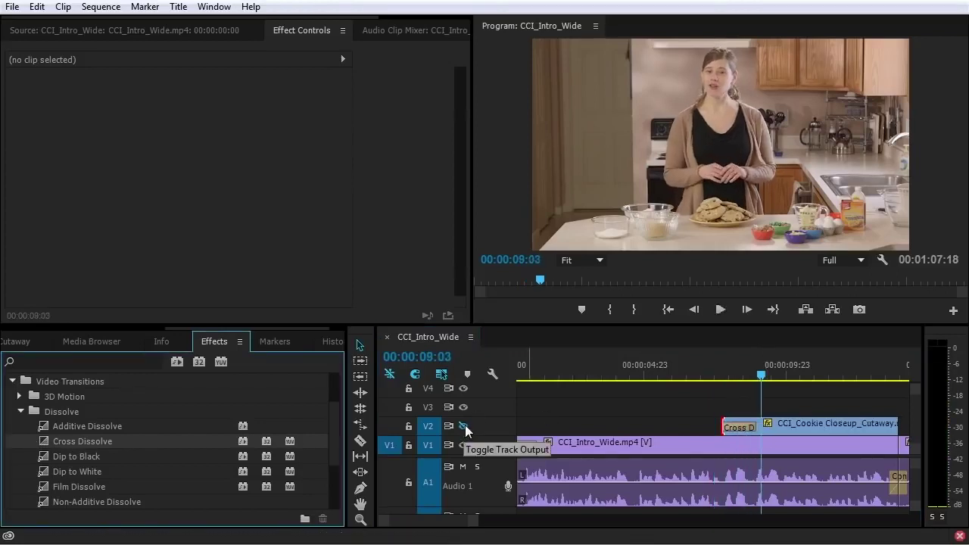
click(464, 426)
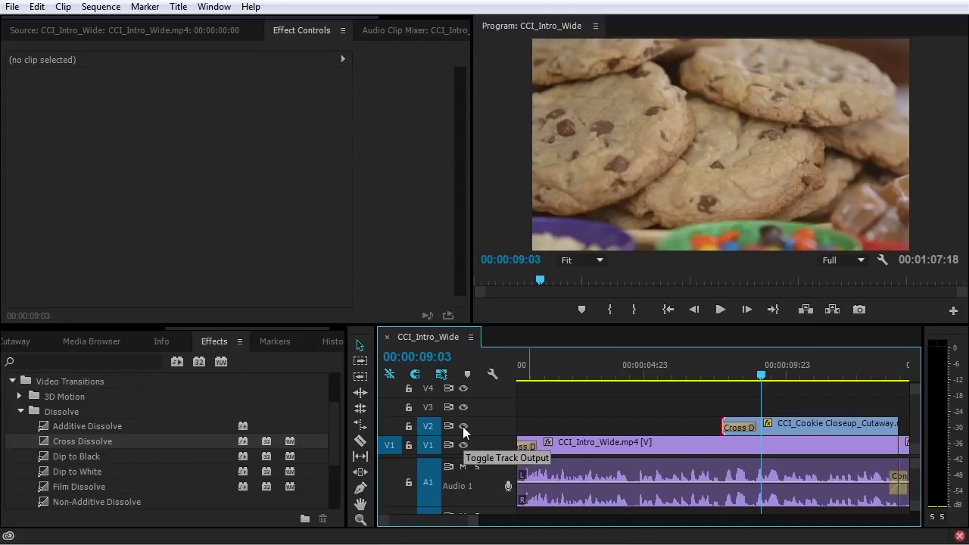
click(707, 375)
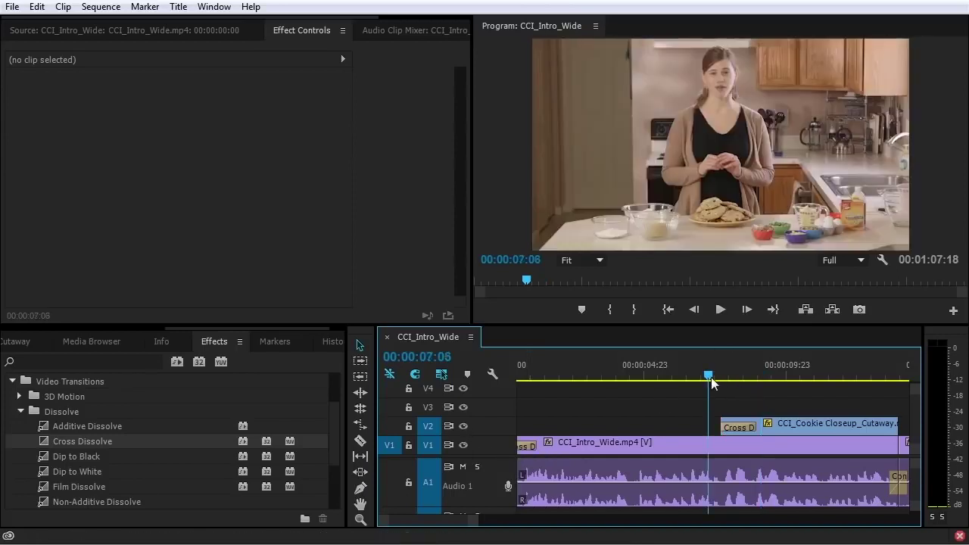
key(space)
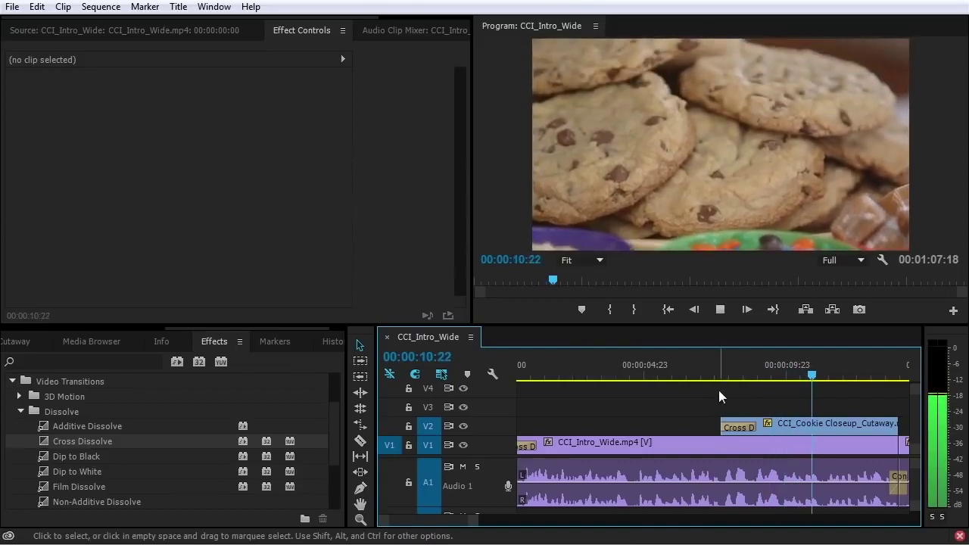
key(space)
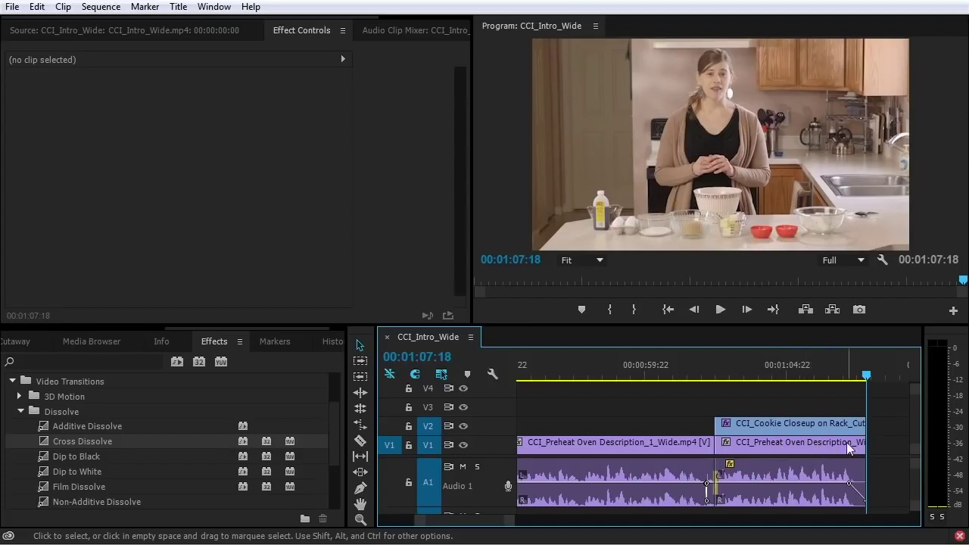
Step: Create a new Black Video item in the project
click(84, 328)
click(56, 339)
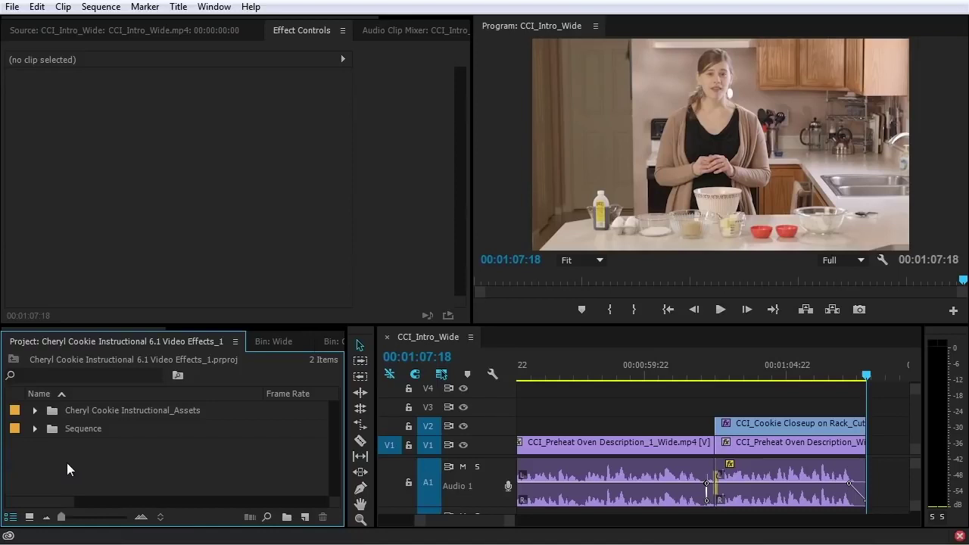
click(305, 517)
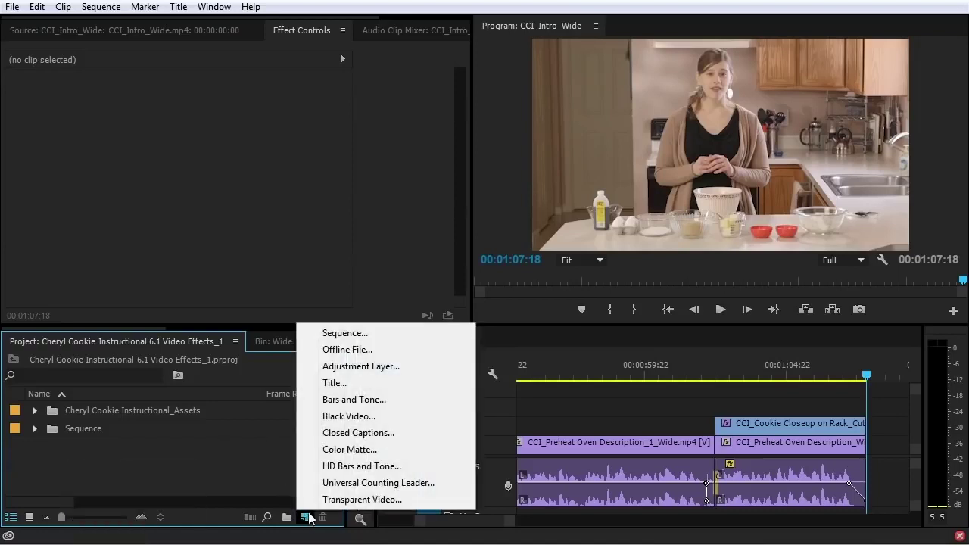
click(350, 416)
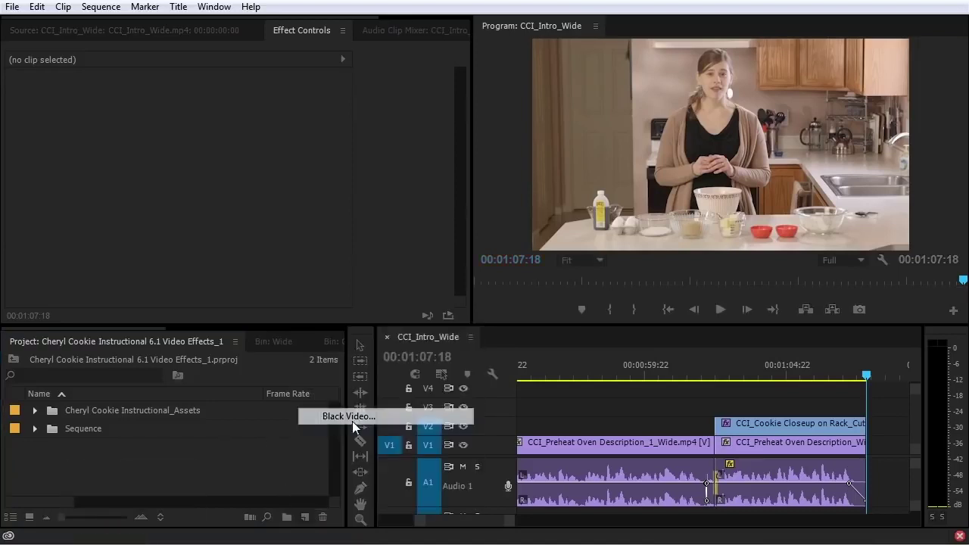
click(498, 328)
Step: Put Black Video at the end of V3, add and lengthen a cross dissolve, then delete the black clip
drag(58, 411, 843, 417)
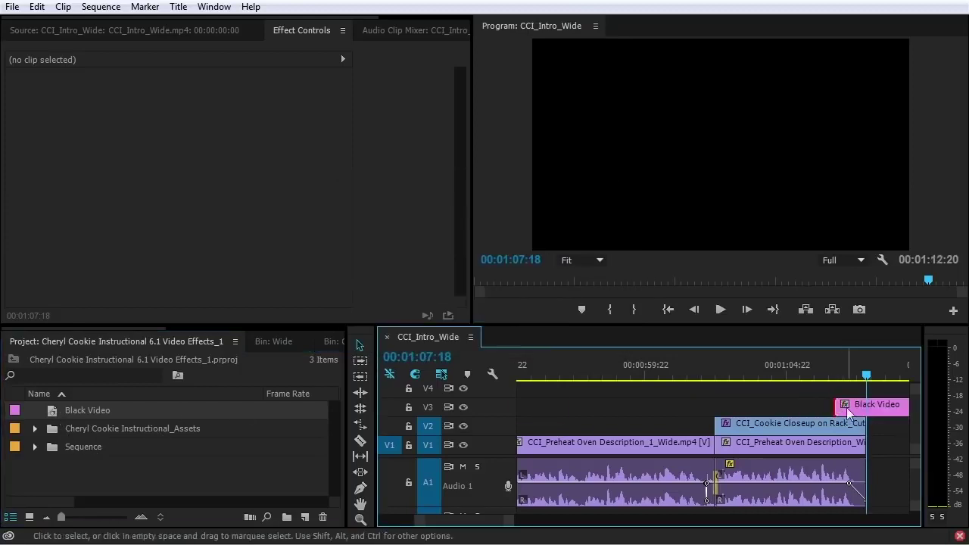
key(ctrl+d)
drag(857, 409, 862, 409)
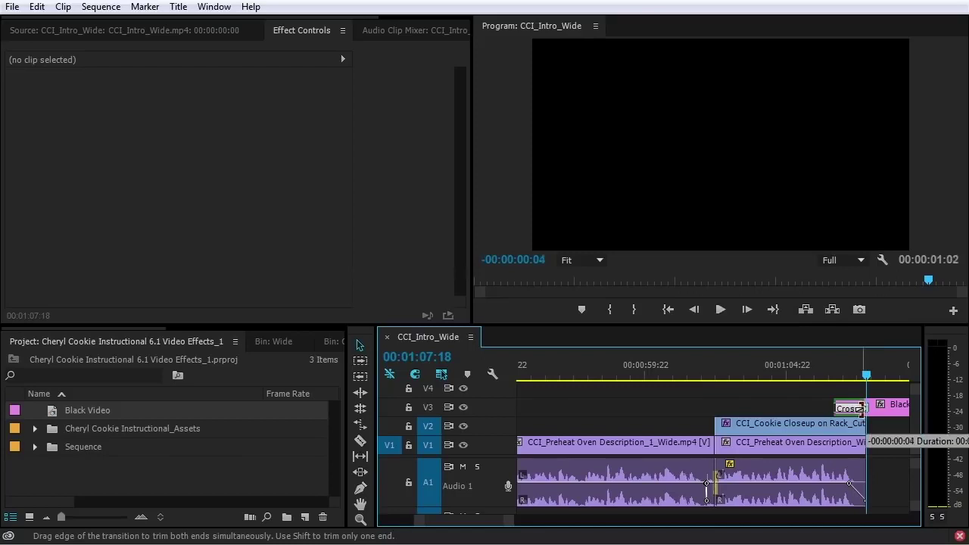
drag(867, 376, 876, 376)
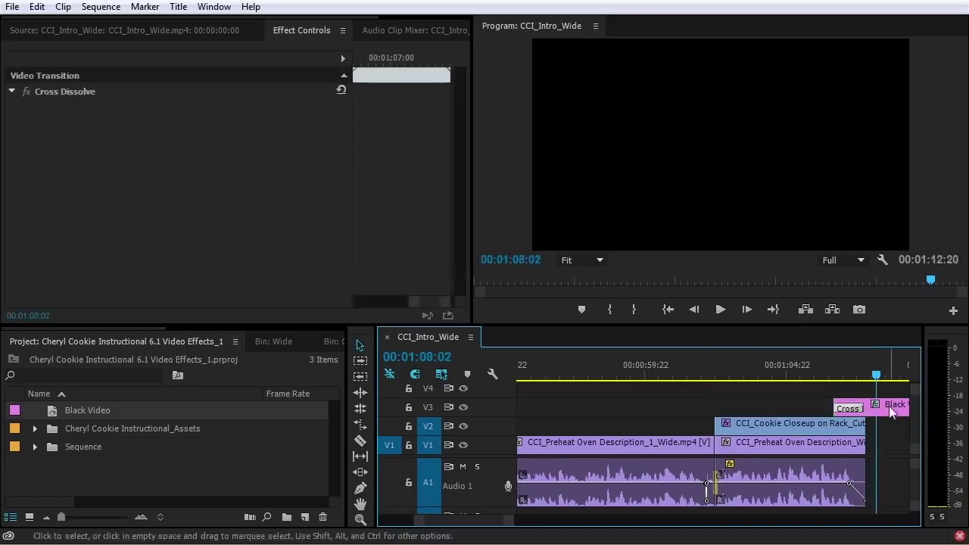
click(892, 412)
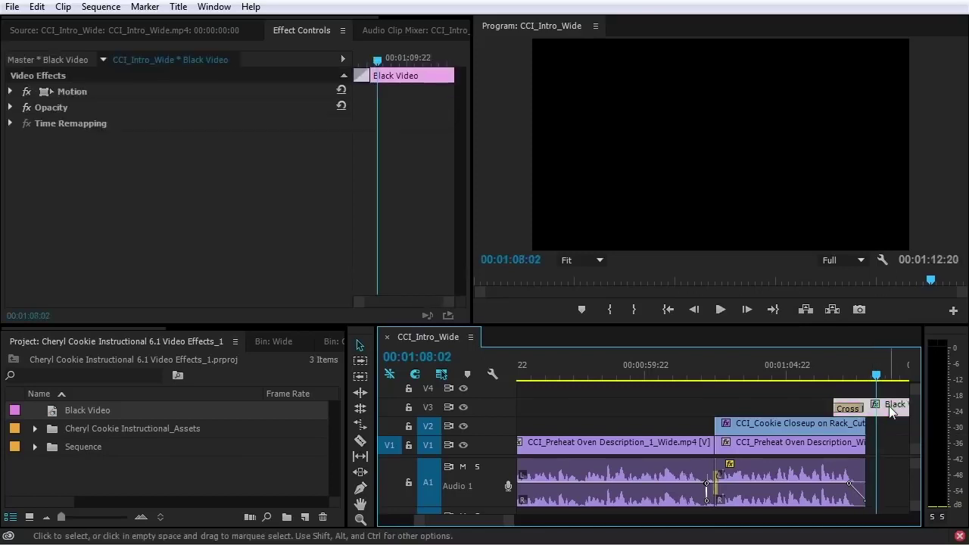
drag(891, 411, 890, 409)
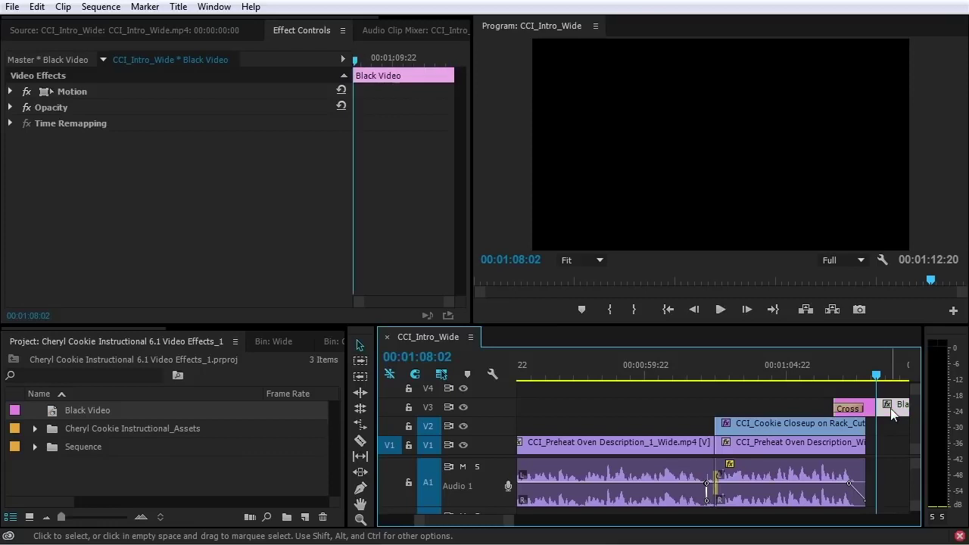
key(Delete)
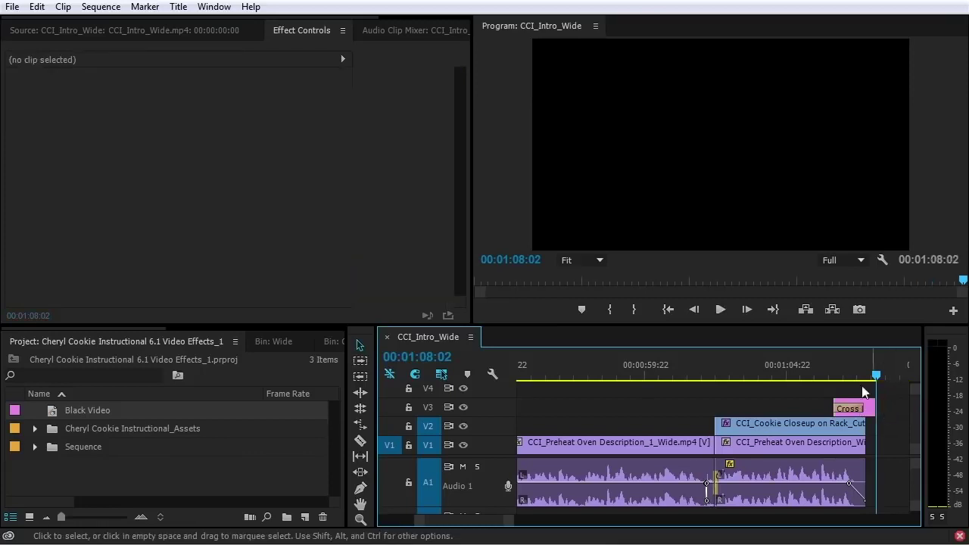
Step: Play back the sequence end from 00:01:06:01 and bring up the Effects list
click(819, 374)
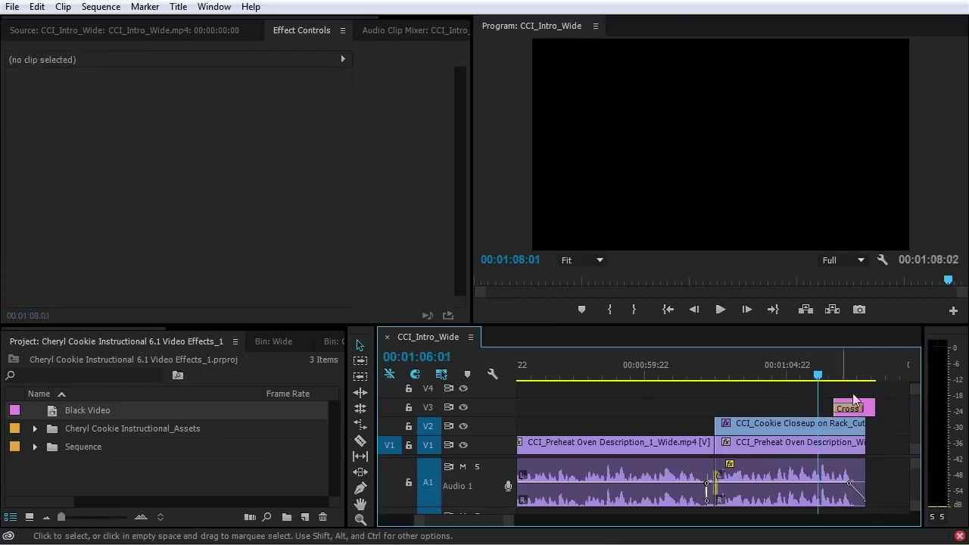
key(space)
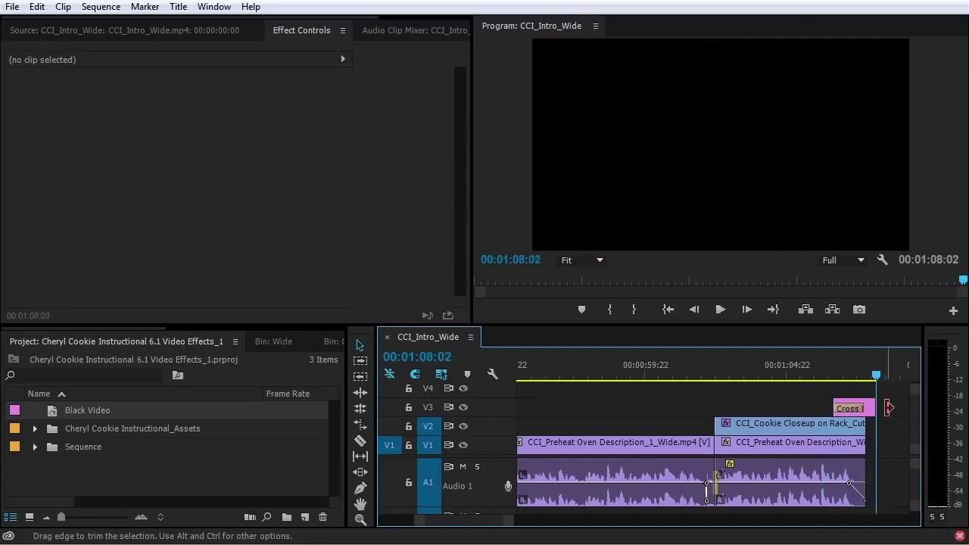
key(shift+7)
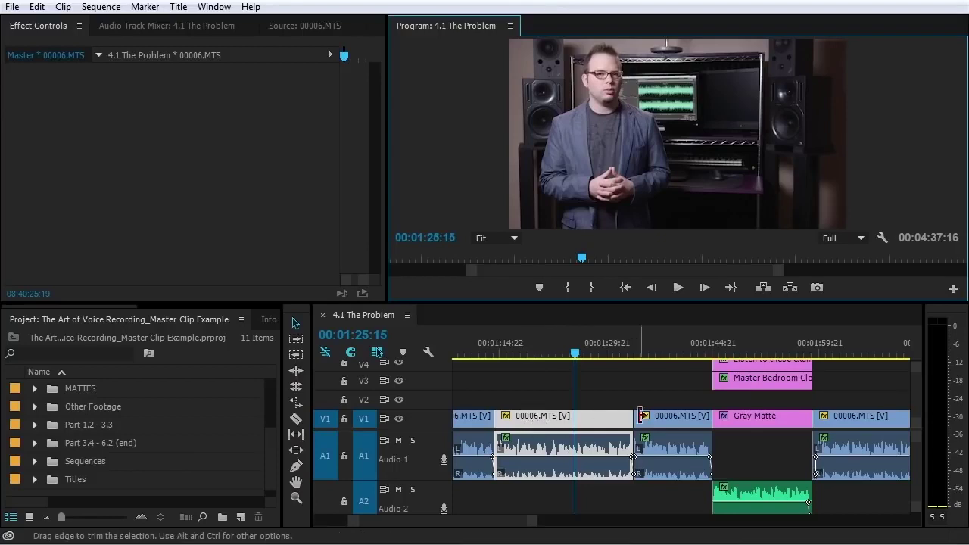
Step: Zoom and scroll through the whole 4.1 The Problem sequence to review it
click(605, 399)
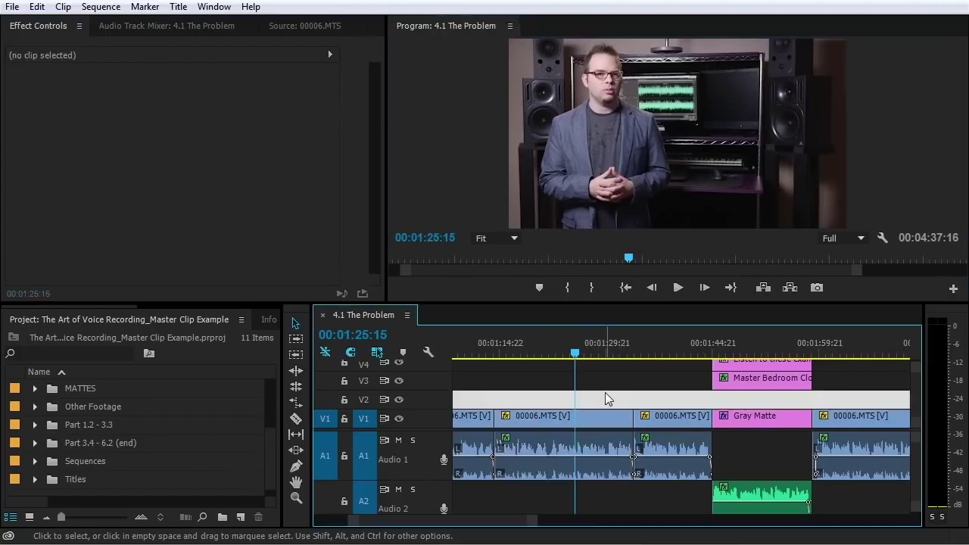
key(minus)
key(minus)
key(minus)
key(equal)
key(equal)
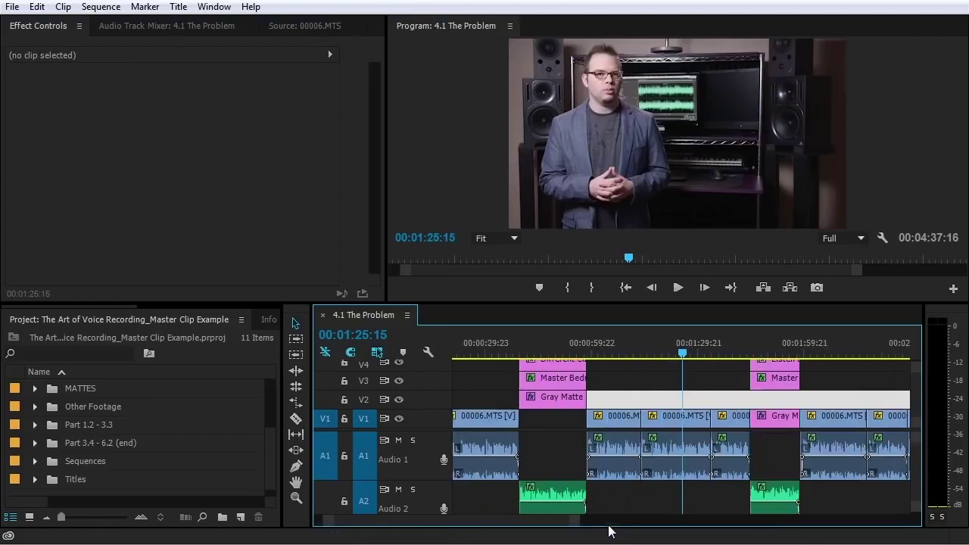
scroll(610, 522, up, 2)
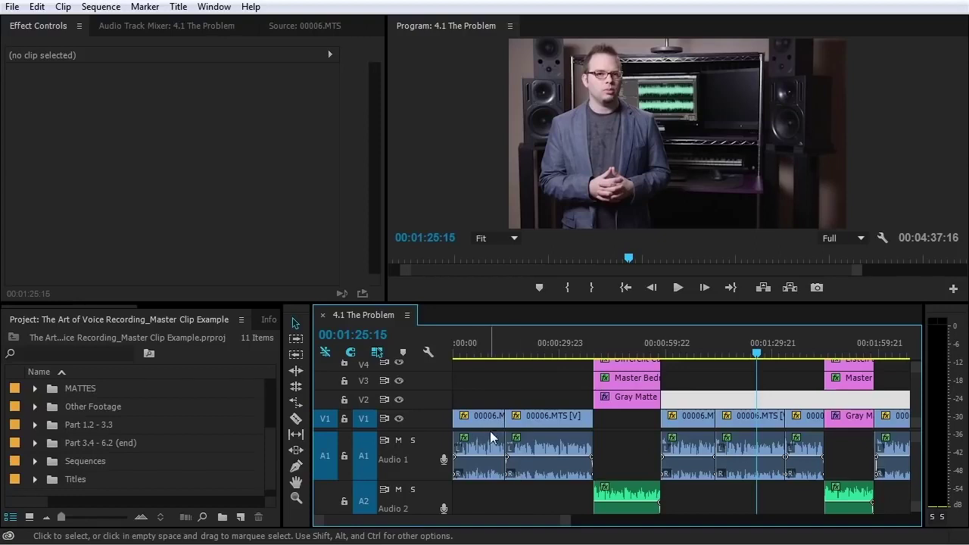
scroll(551, 522, down, 8)
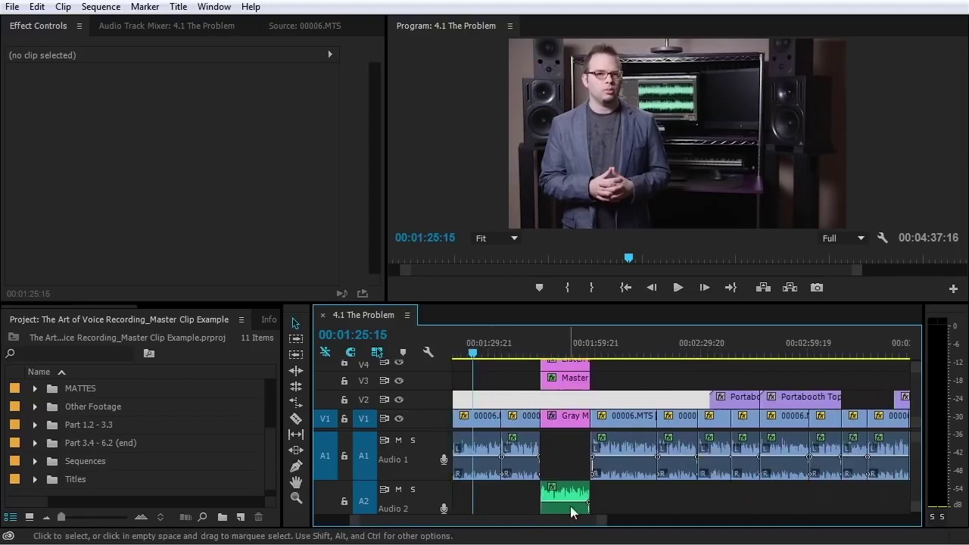
scroll(583, 524, down, 12)
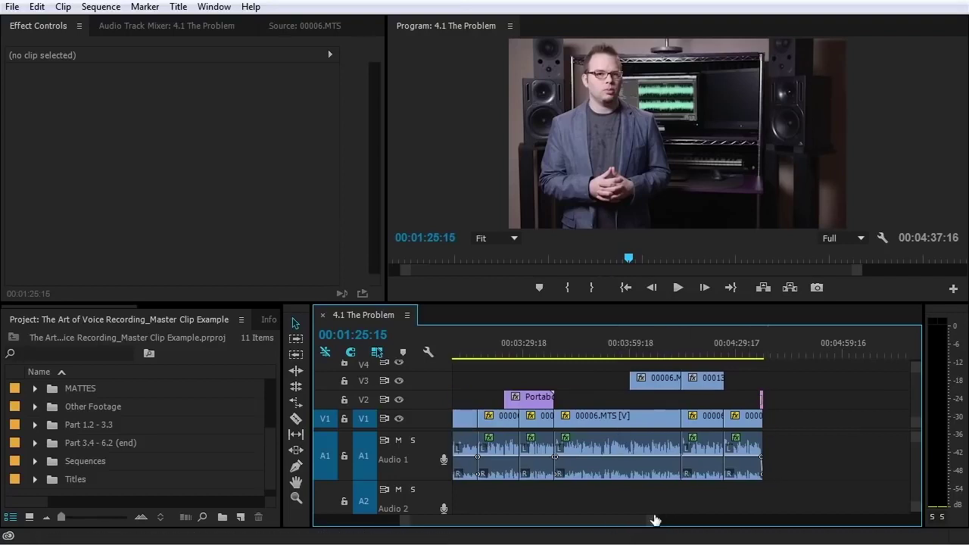
scroll(579, 528, up, 6)
drag(578, 523, 512, 524)
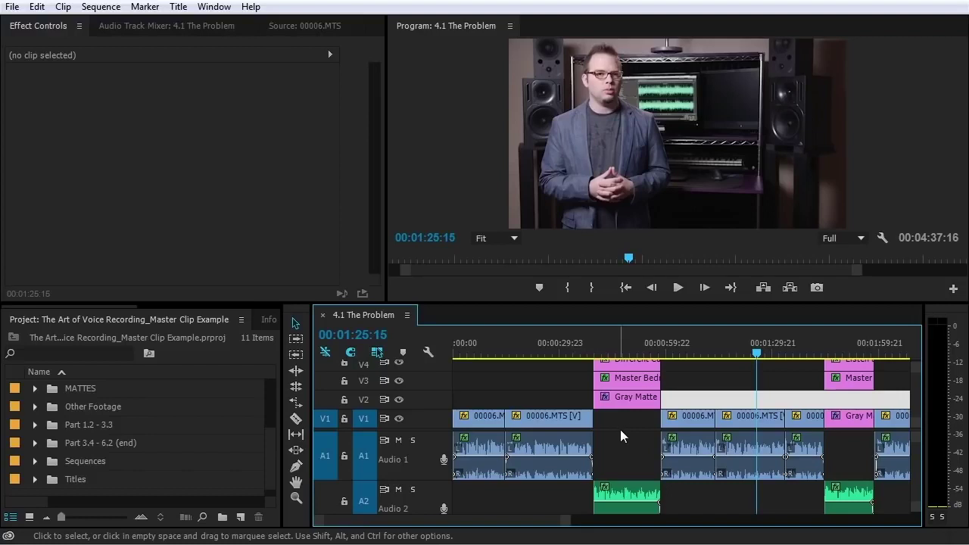
key(minus)
key(equal)
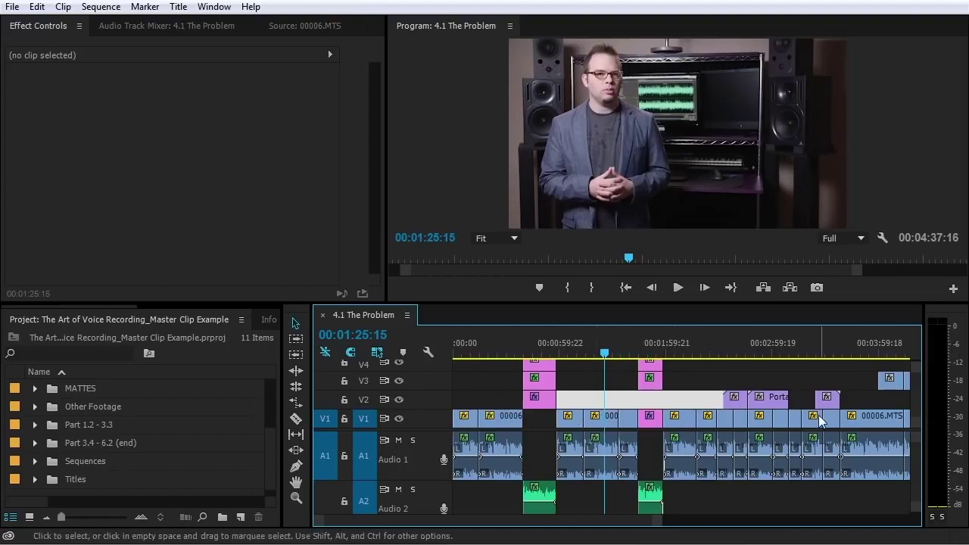
key(minus)
key(equal)
key(equal)
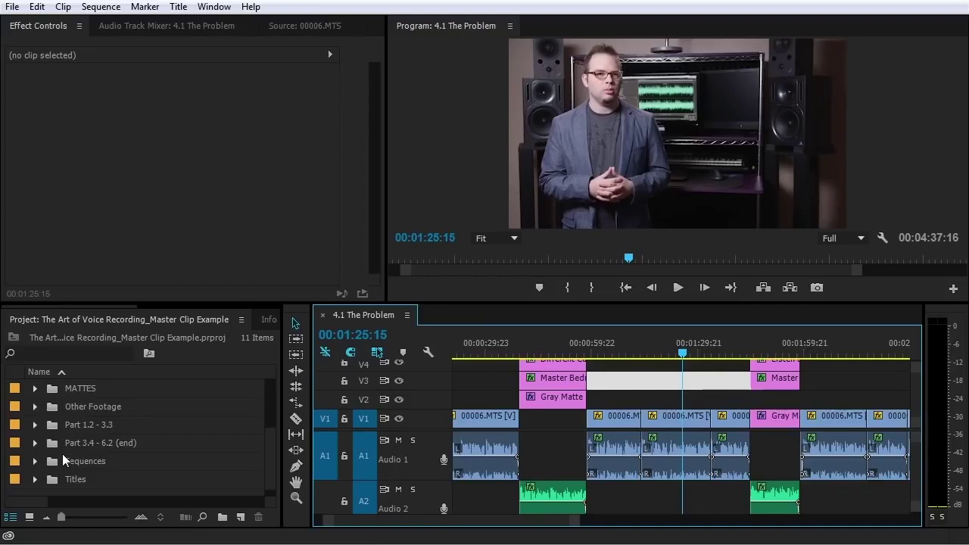
Step: Show the Effects panel and put the cursor in its search box
click(215, 307)
click(244, 318)
click(108, 340)
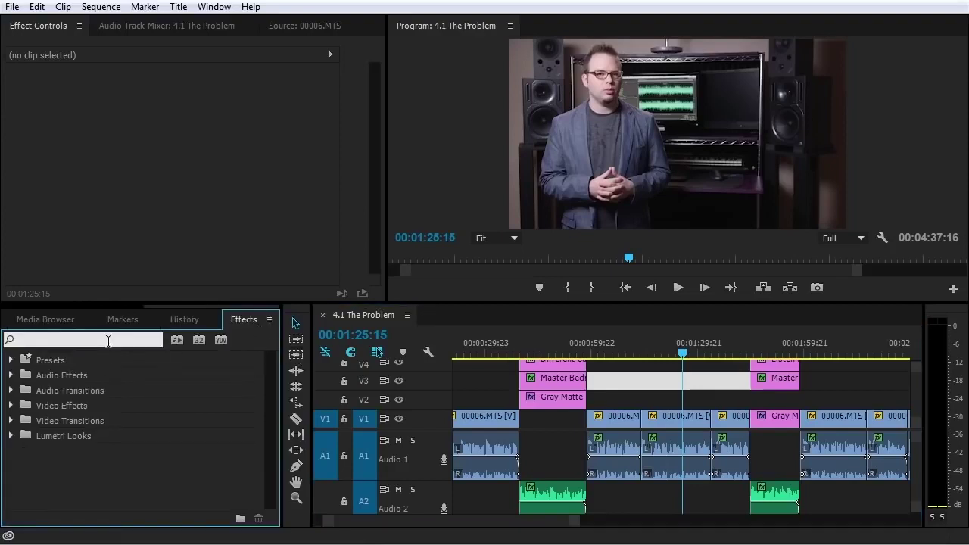
Step: Search effects for 'three' and view the 00006.MTS clip in the Source monitor
text(three)
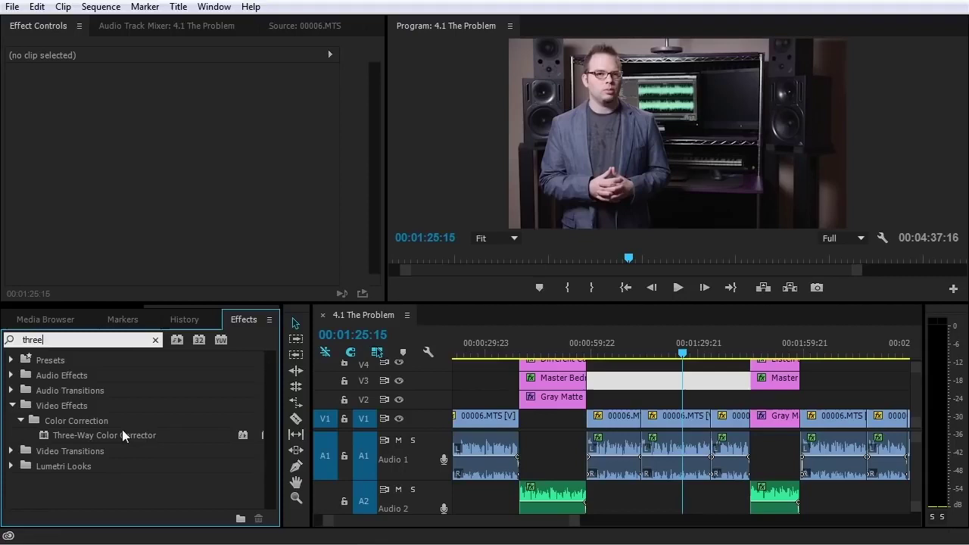
click(659, 422)
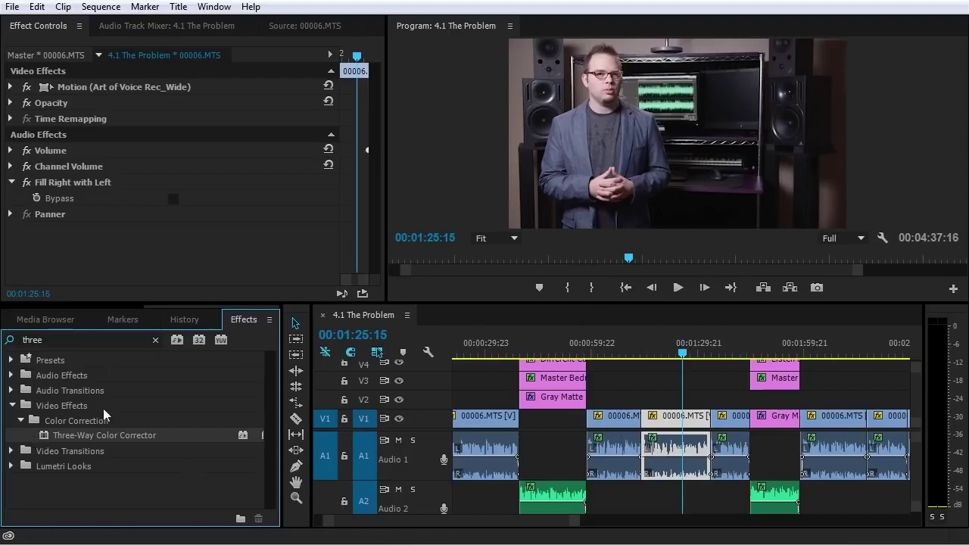
click(318, 26)
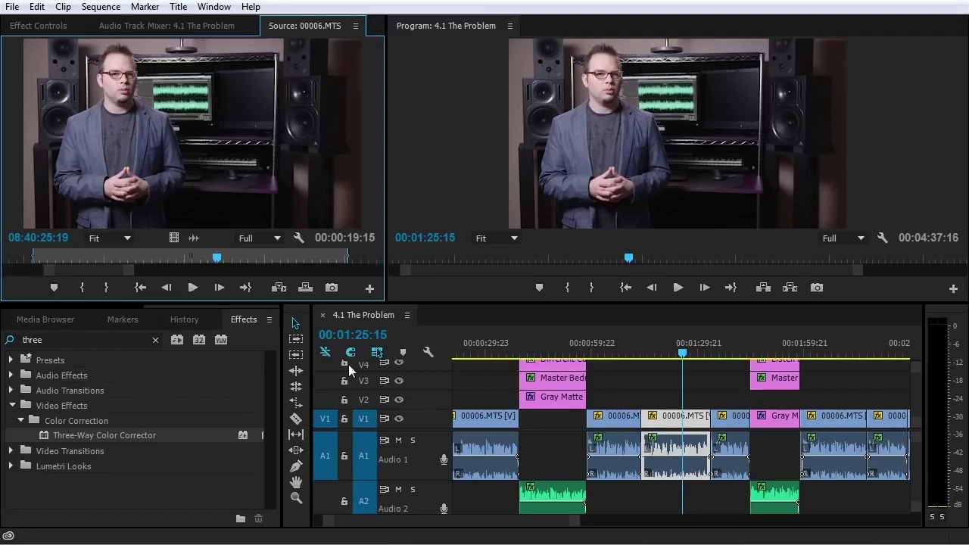
click(673, 426)
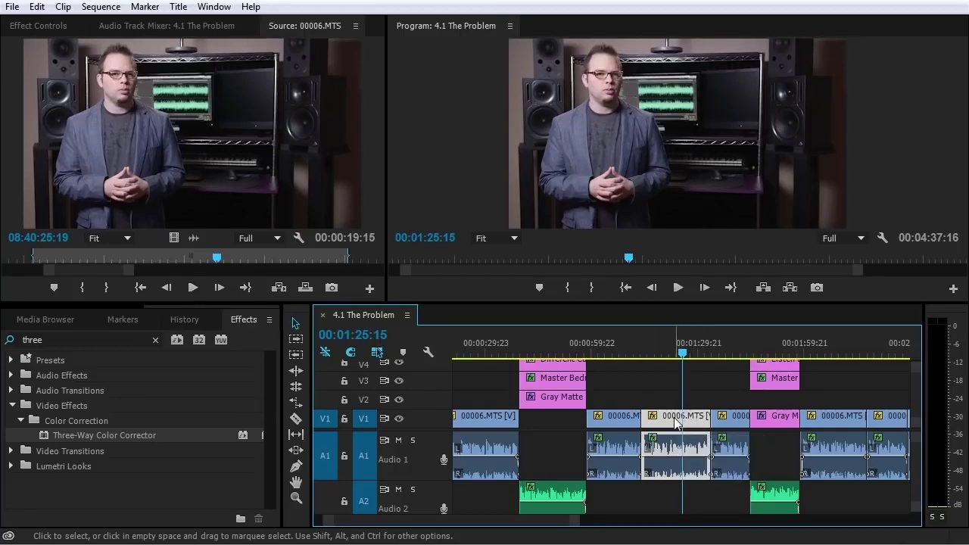
key(shift+2)
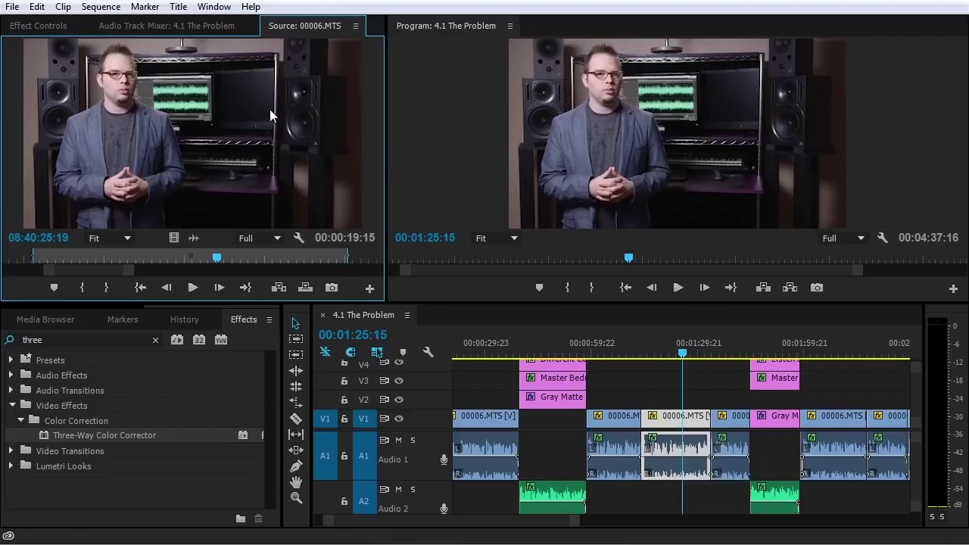
click(38, 27)
Step: Load the 00006.MTS master clip at 00:01:06:21 as source and show its Effect Controls
click(616, 349)
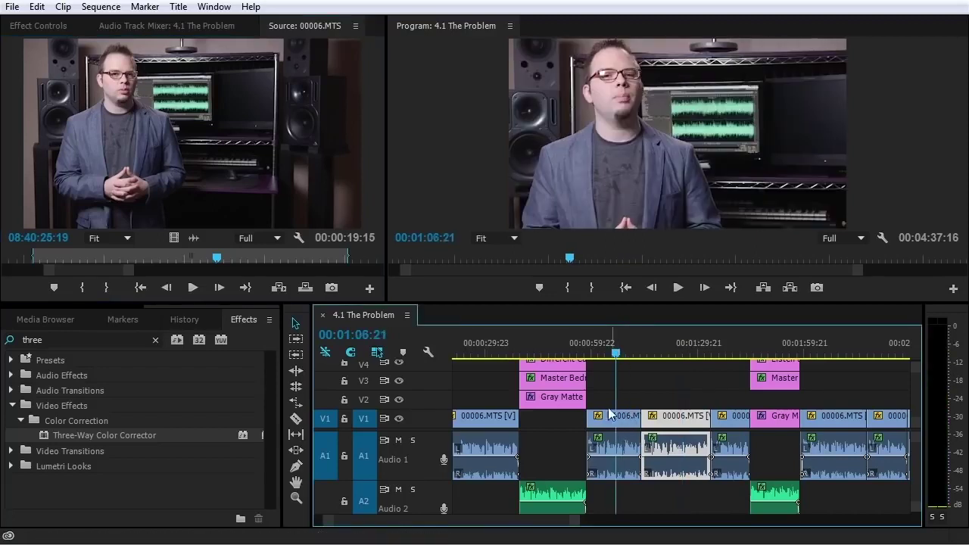
double_click(619, 420)
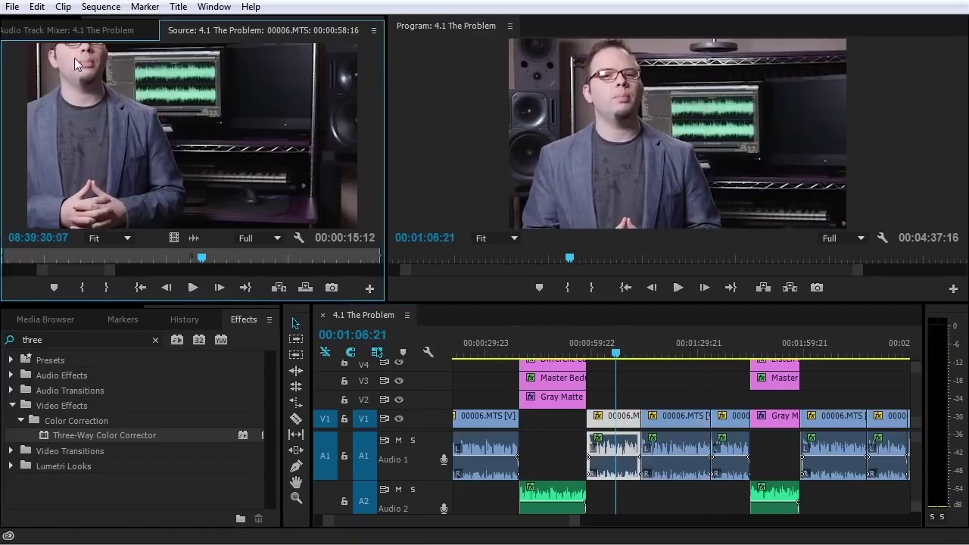
scroll(104, 26, up, 1)
click(54, 31)
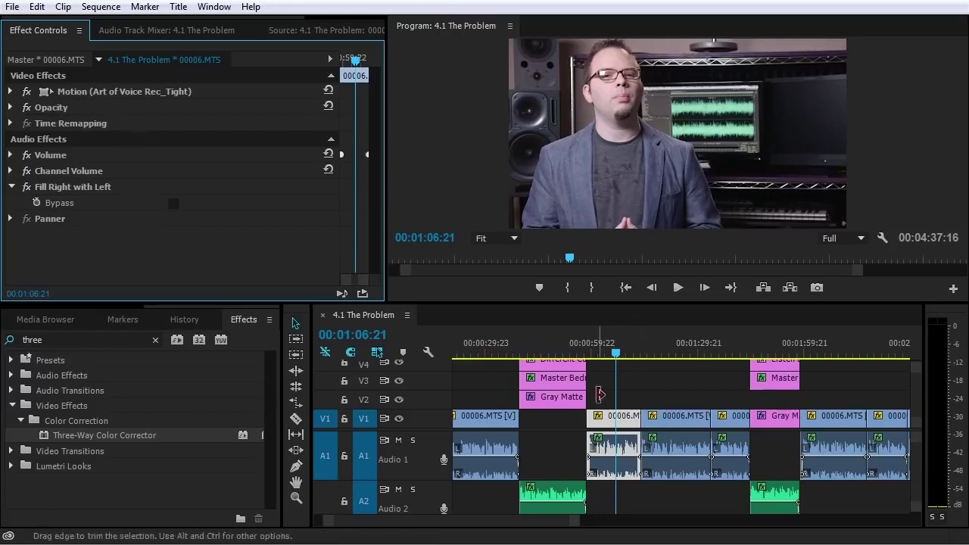
click(306, 31)
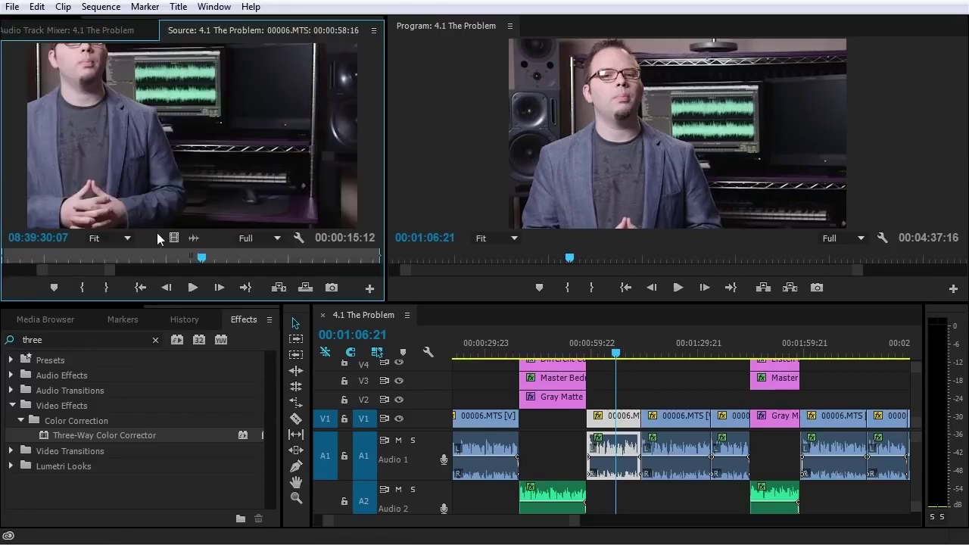
double_click(112, 269)
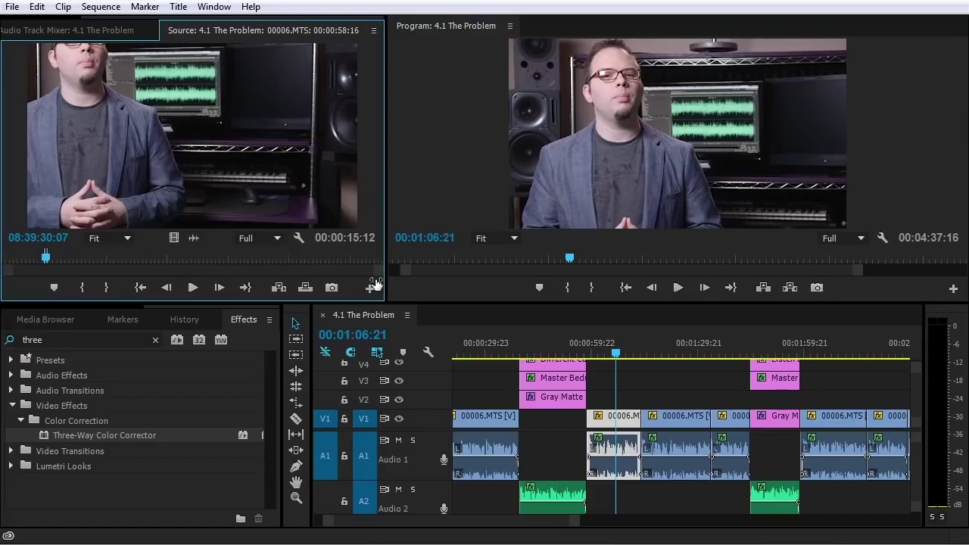
click(603, 423)
double_click(624, 423)
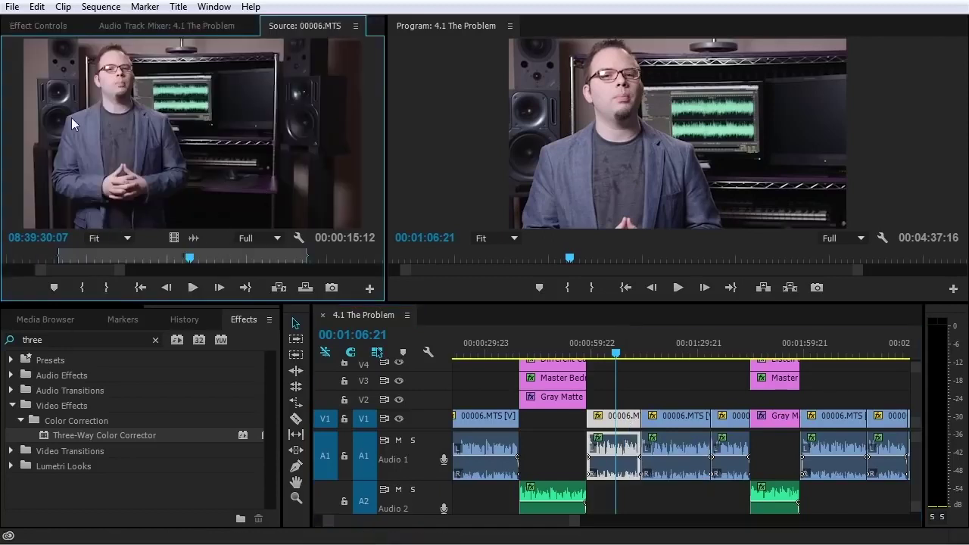
click(38, 26)
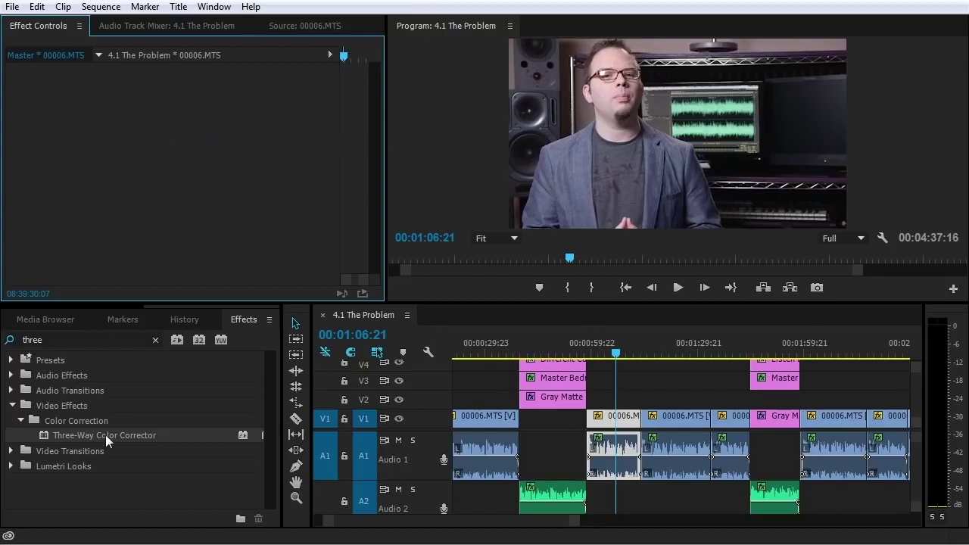
Step: Delete both Three-Way Color Corrector copies from the 00006.MTS master clip, then reveal it in the project
drag(100, 434, 186, 159)
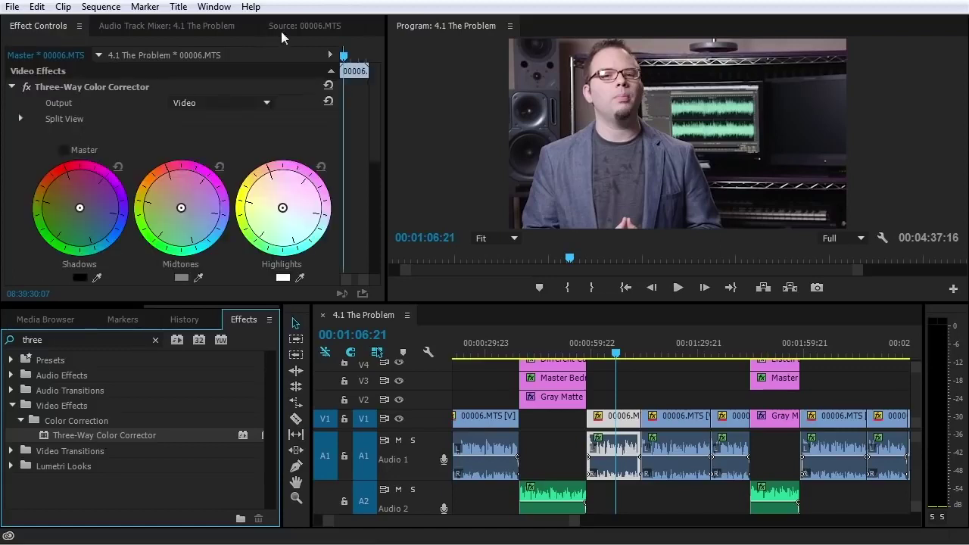
click(303, 30)
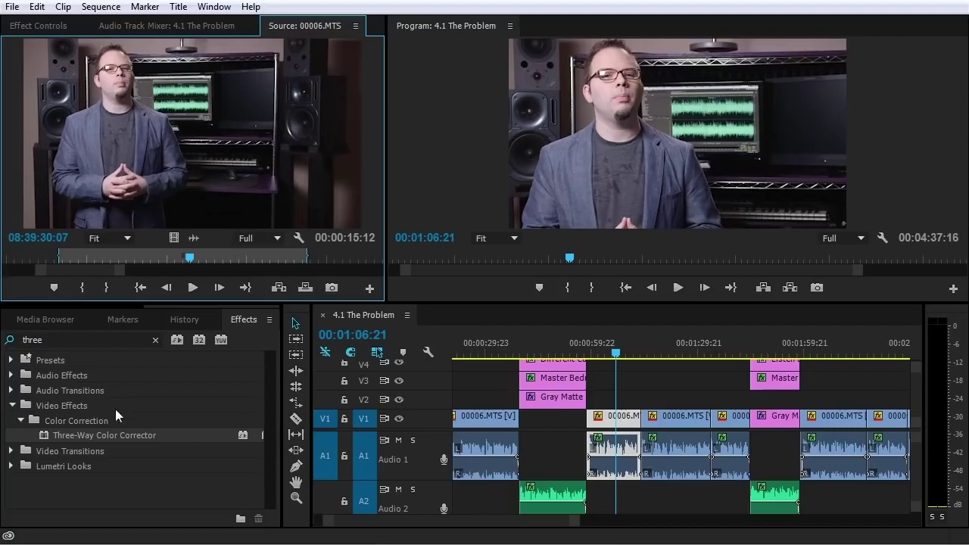
click(48, 436)
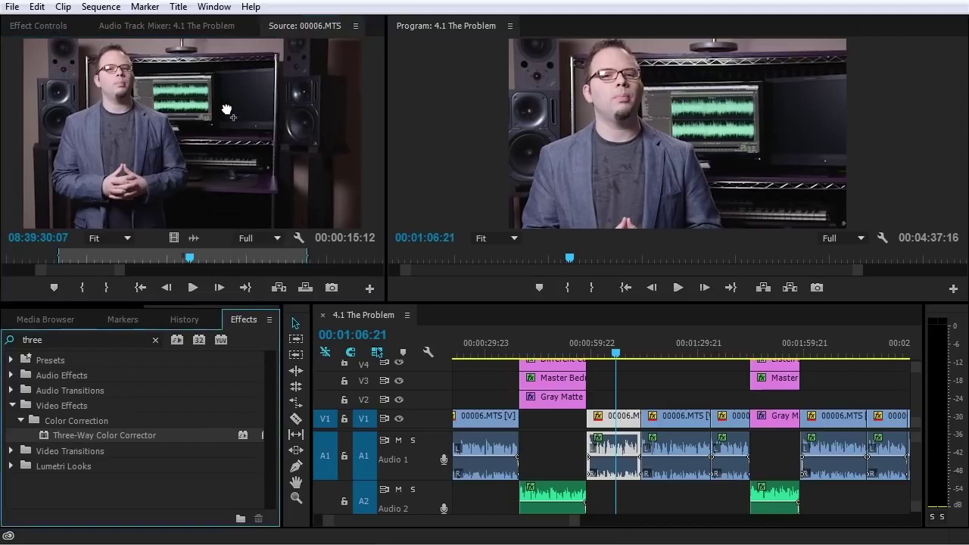
click(29, 26)
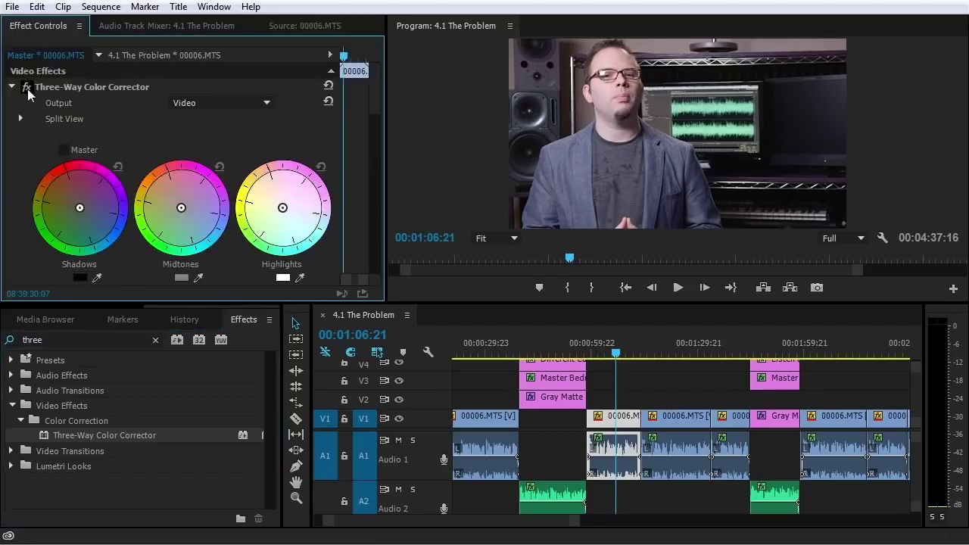
click(12, 89)
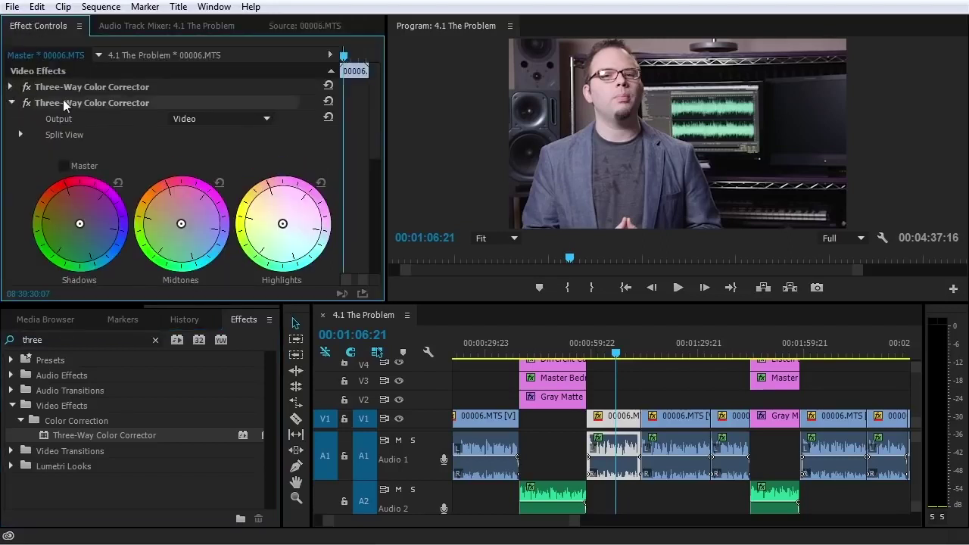
key(Delete)
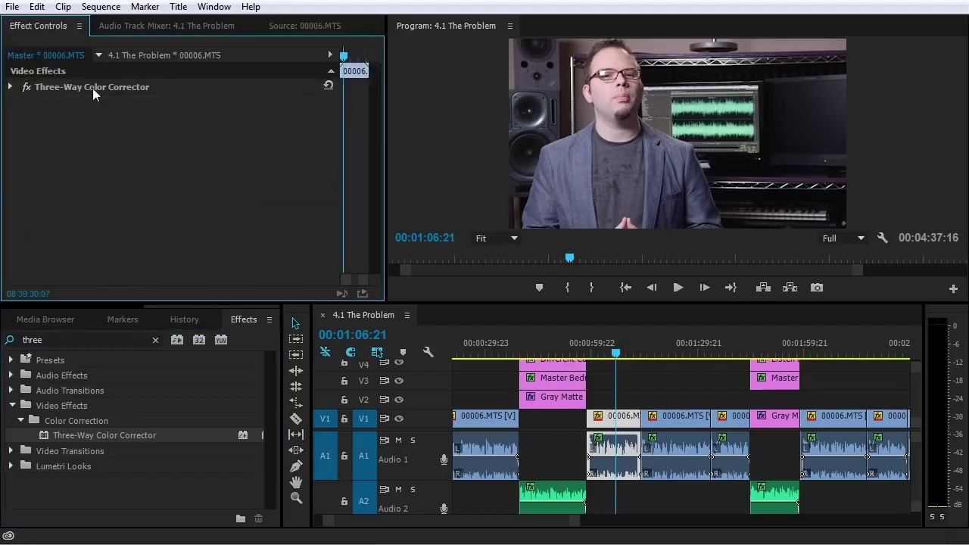
key(Delete)
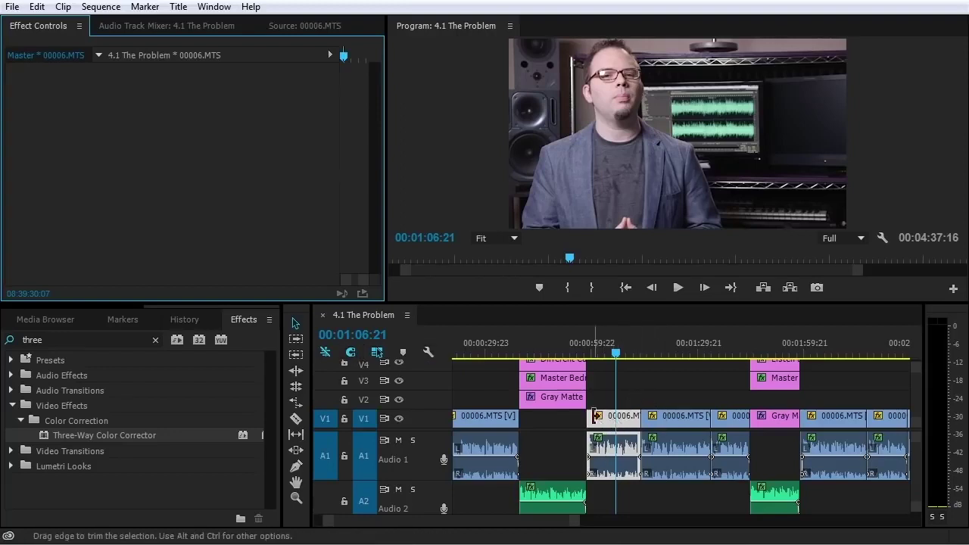
right_click(615, 424)
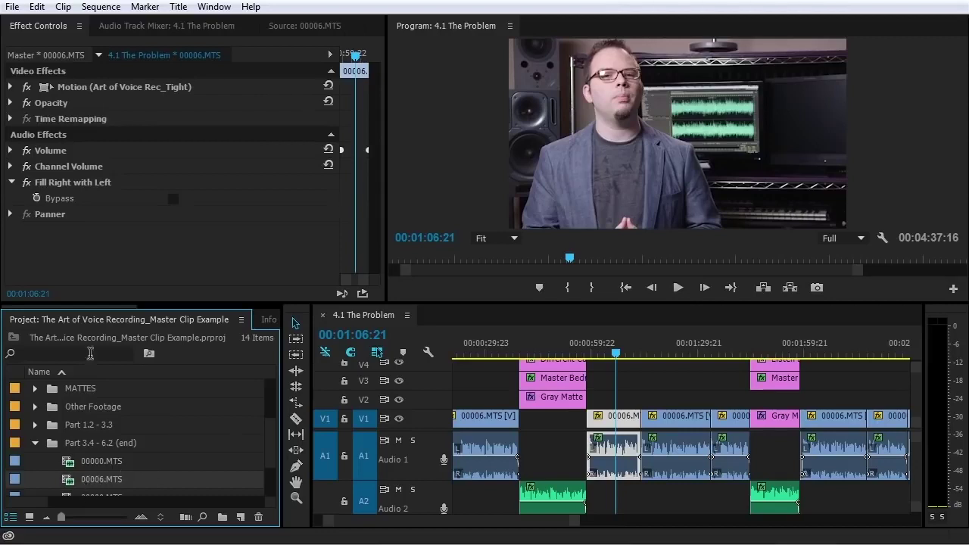
Step: Dock the project bin separately and drop Three-Way Color Corrector onto master clip 00006.MTS
drag(84, 317, 946, 171)
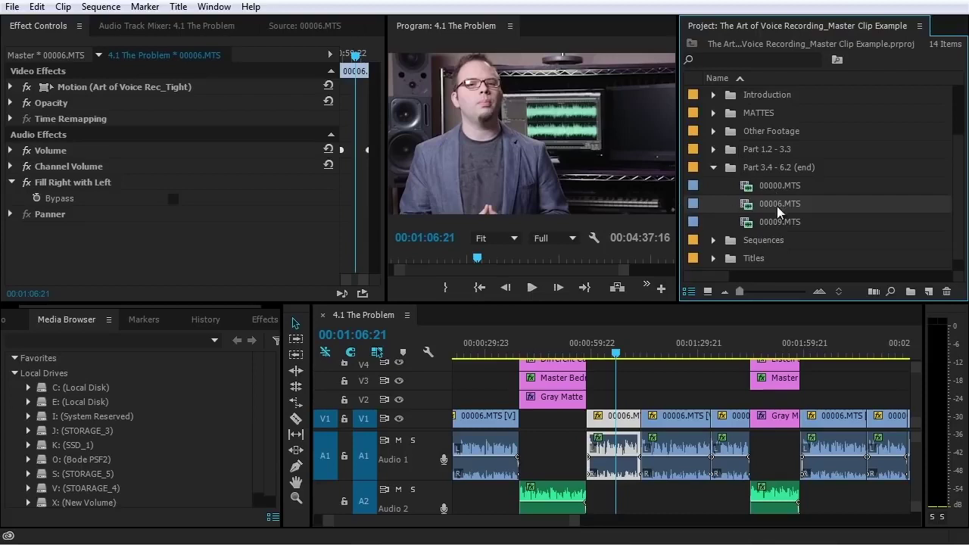
click(254, 320)
drag(69, 438, 766, 210)
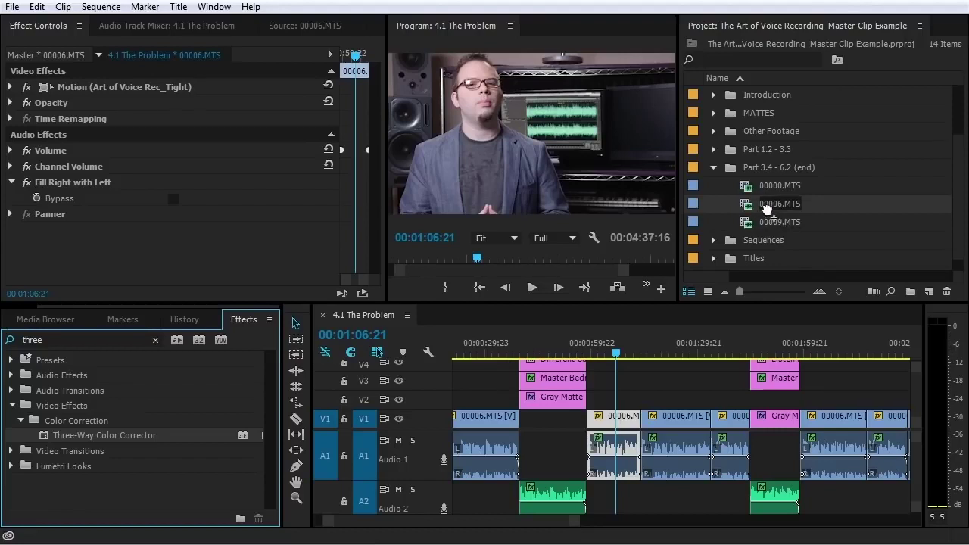
drag(766, 209, 766, 210)
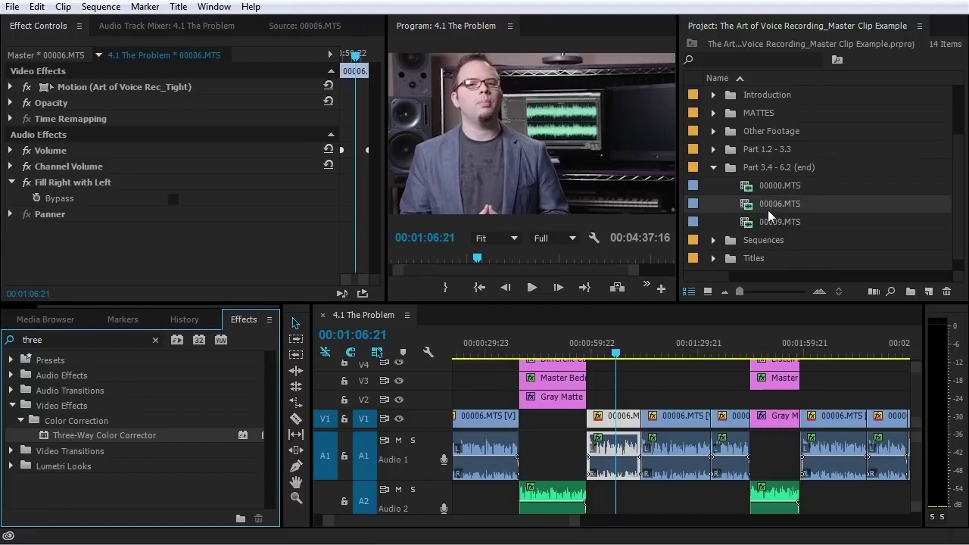
Step: Compare the corrector on the master clip's Effect Controls with the timeline instance's effects
click(620, 424)
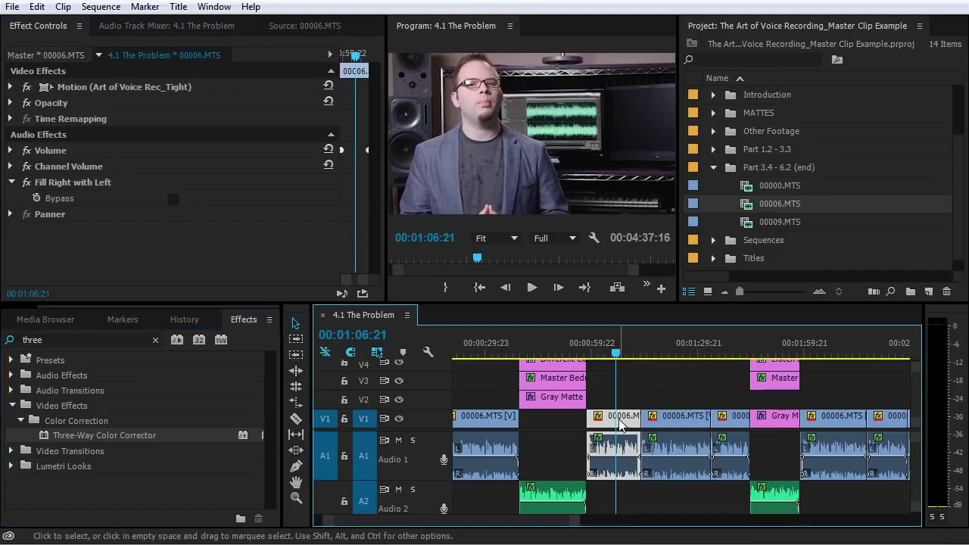
double_click(621, 424)
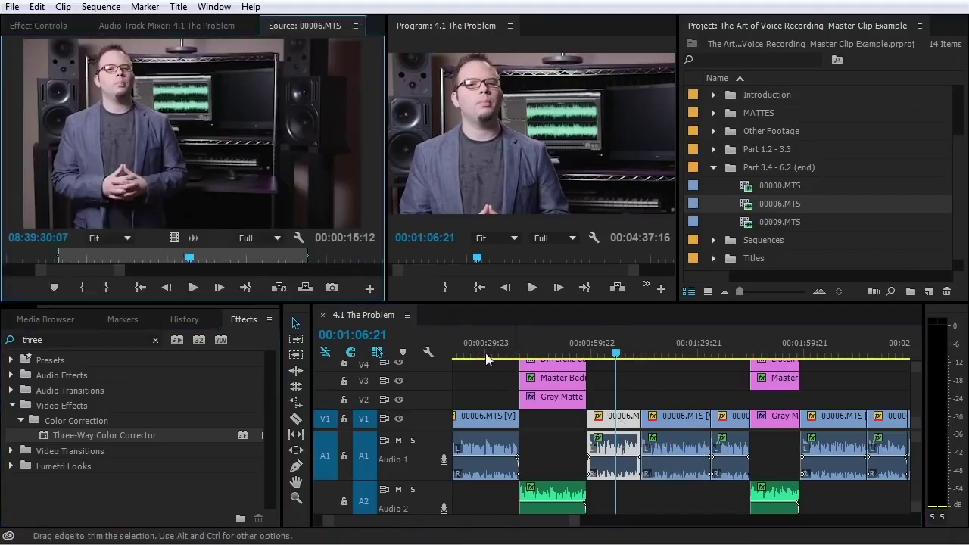
click(34, 27)
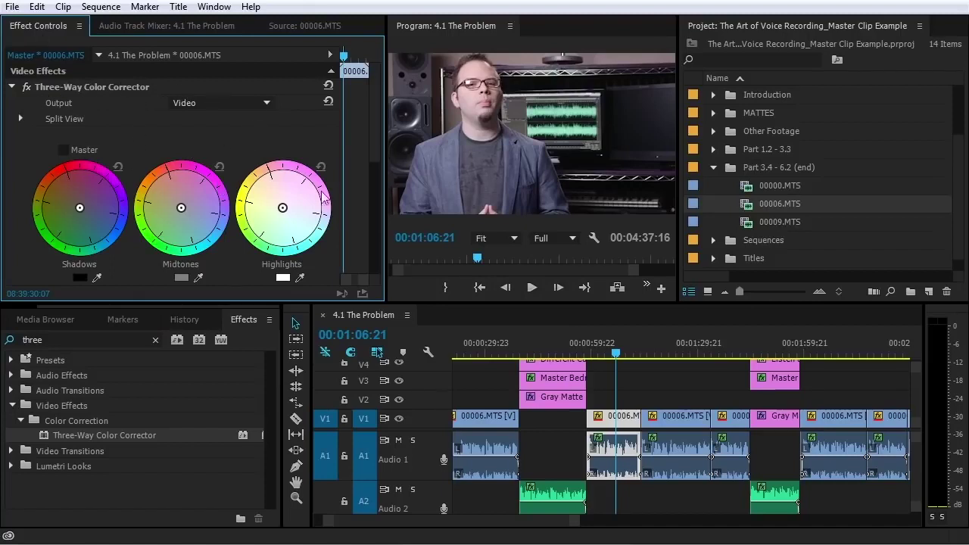
click(625, 421)
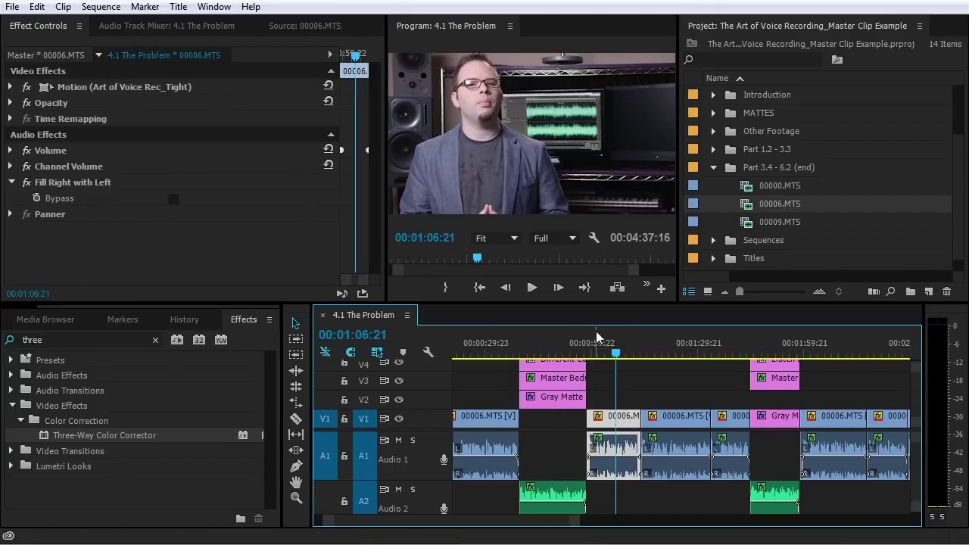
double_click(624, 428)
Step: Show the master clip's Effect Controls and regroup the Project bin with the Effects panel at bottom left
click(40, 23)
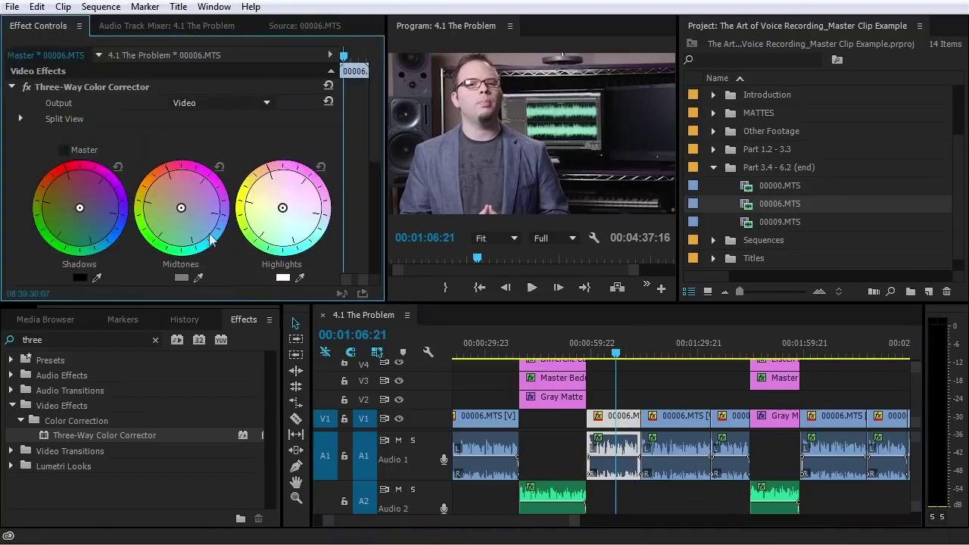
drag(295, 304, 309, 419)
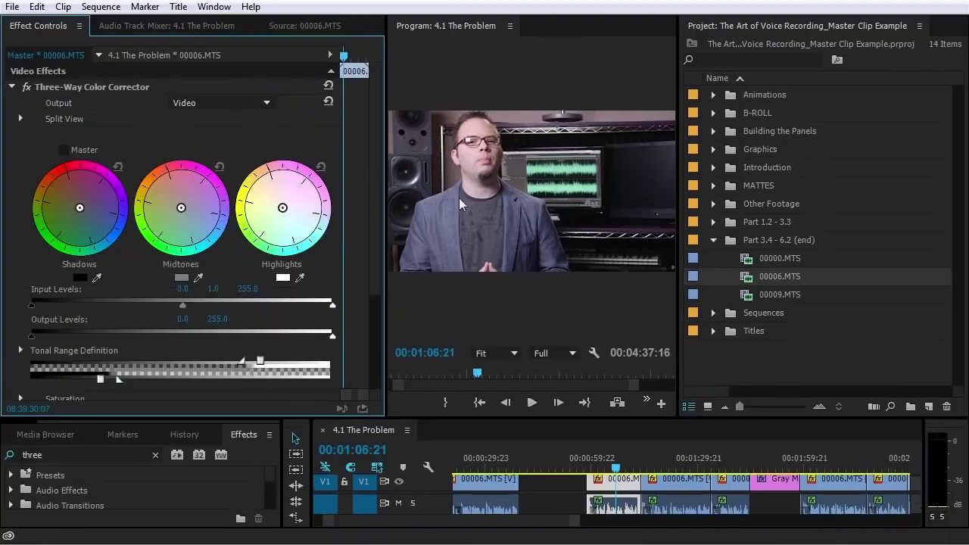
click(768, 30)
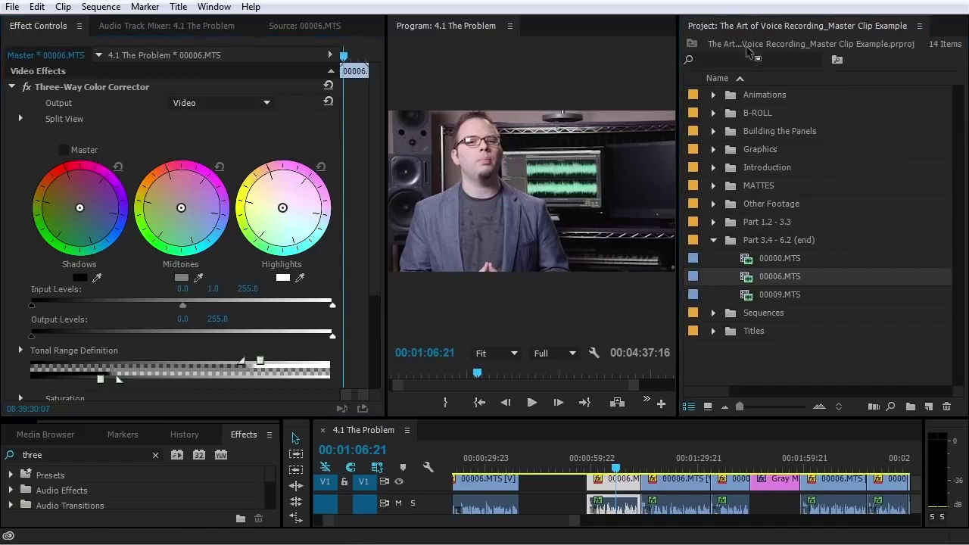
click(207, 442)
drag(42, 439, 24, 437)
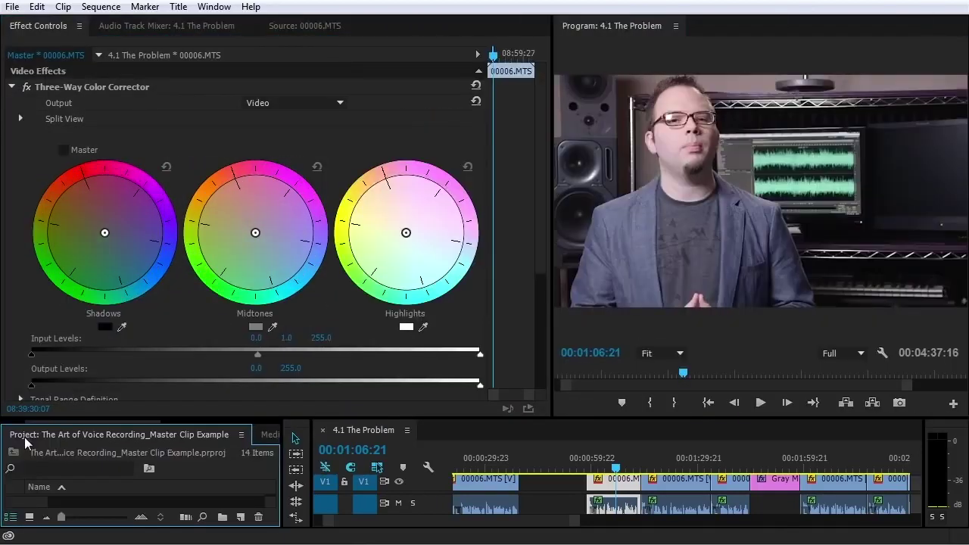
drag(148, 422, 269, 422)
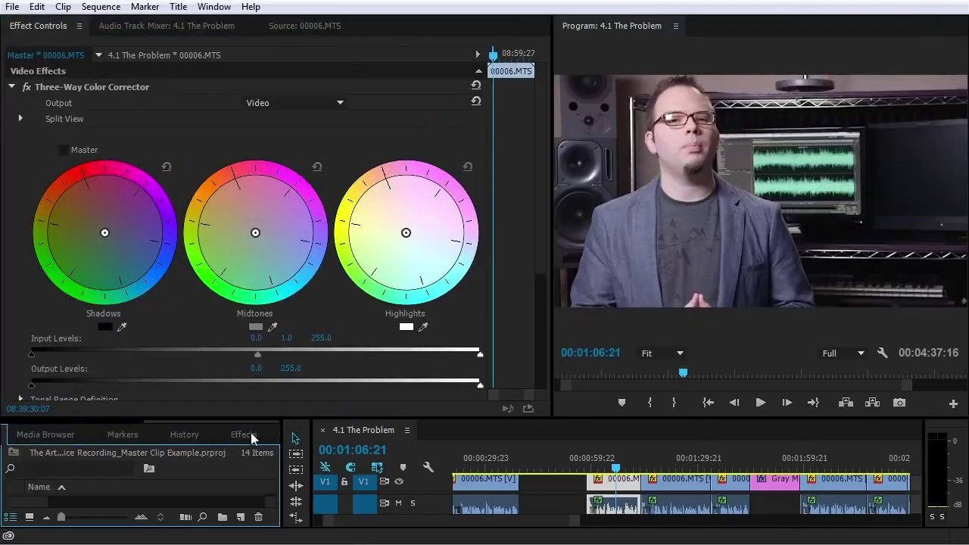
drag(529, 418, 303, 395)
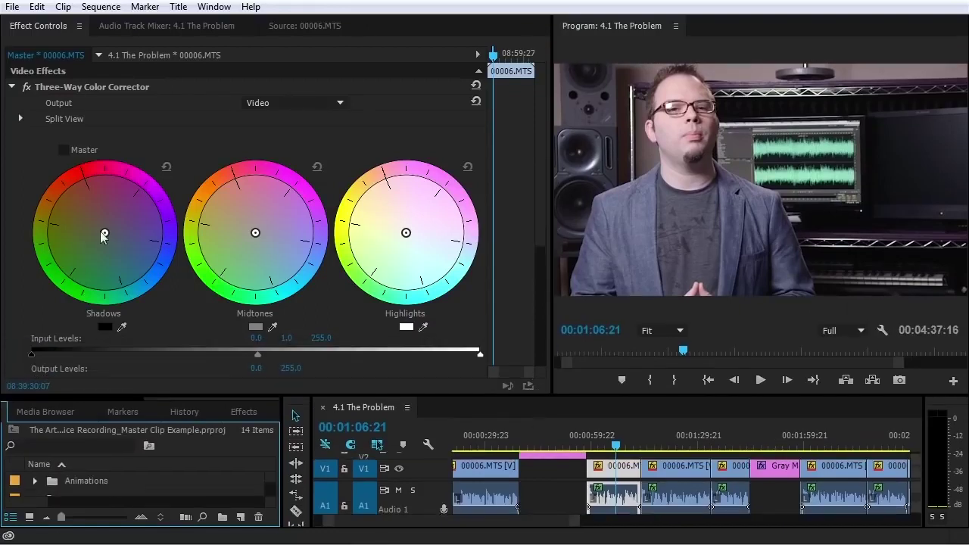
Step: Push shadows toward teal, warm the midtones slightly, and set input levels to 28.8 and 224.5
drag(103, 226, 149, 301)
drag(255, 233, 242, 212)
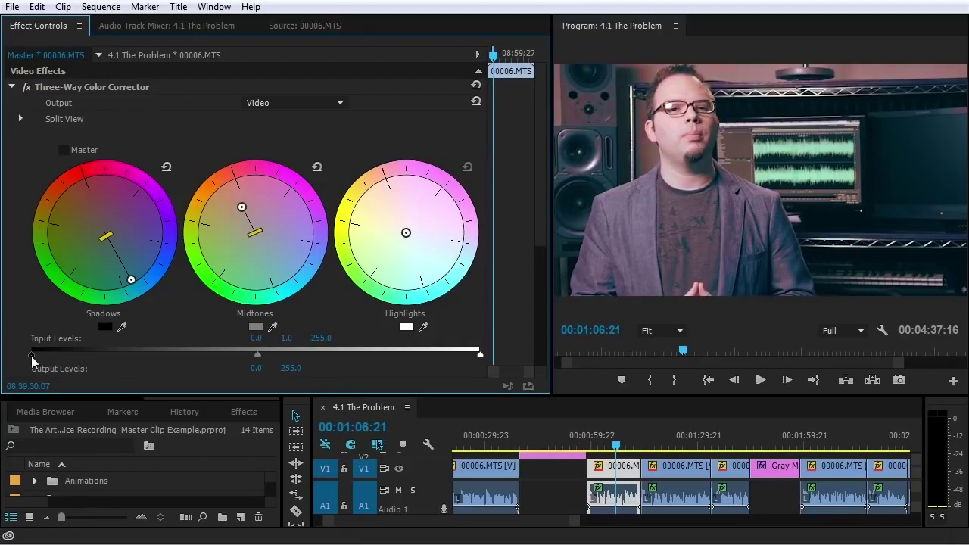
drag(31, 354, 81, 355)
drag(479, 360, 426, 359)
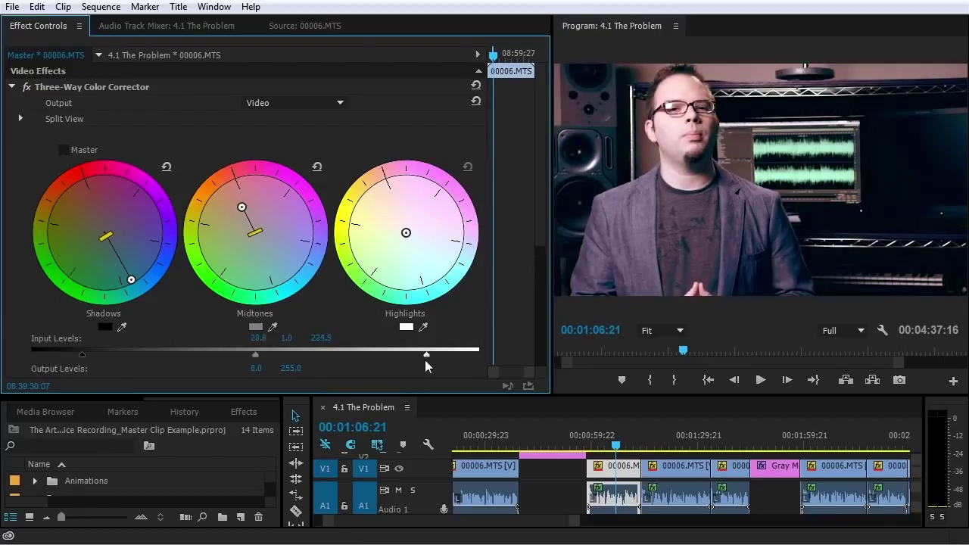
drag(242, 207, 246, 218)
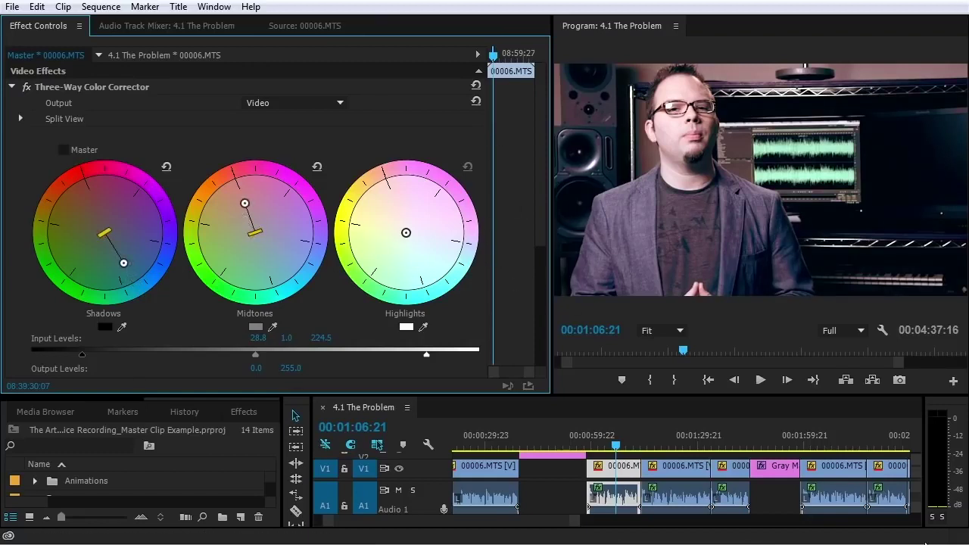
Step: Move through 4.1 The Problem to 00:02:20:21 and select a later 00006.MTS clip to check its grade
click(635, 463)
click(664, 446)
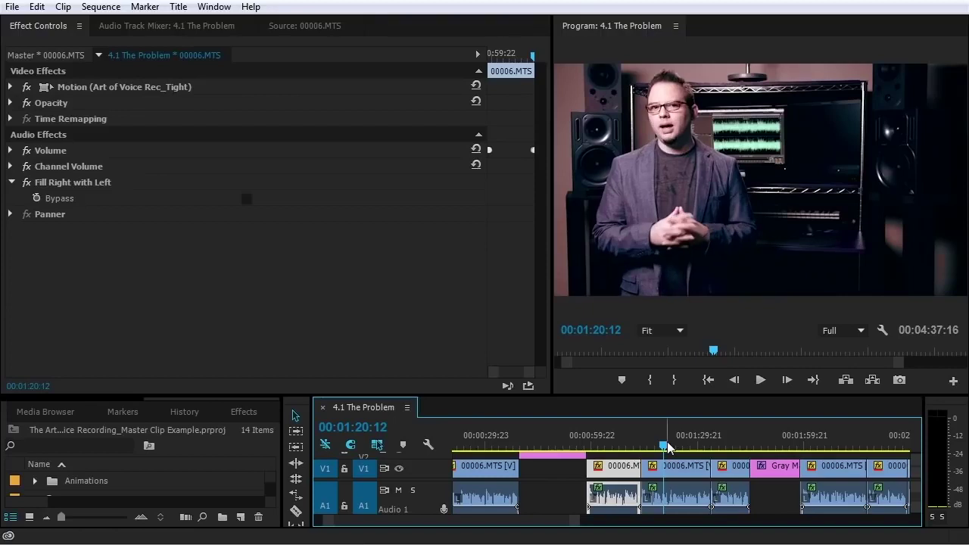
click(726, 445)
click(839, 446)
click(878, 447)
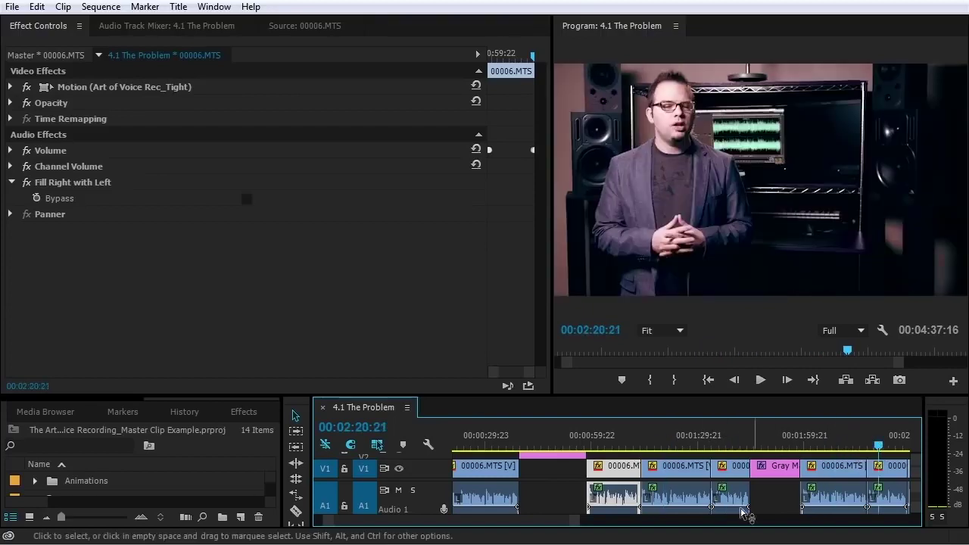
scroll(543, 525, down, 5)
click(718, 476)
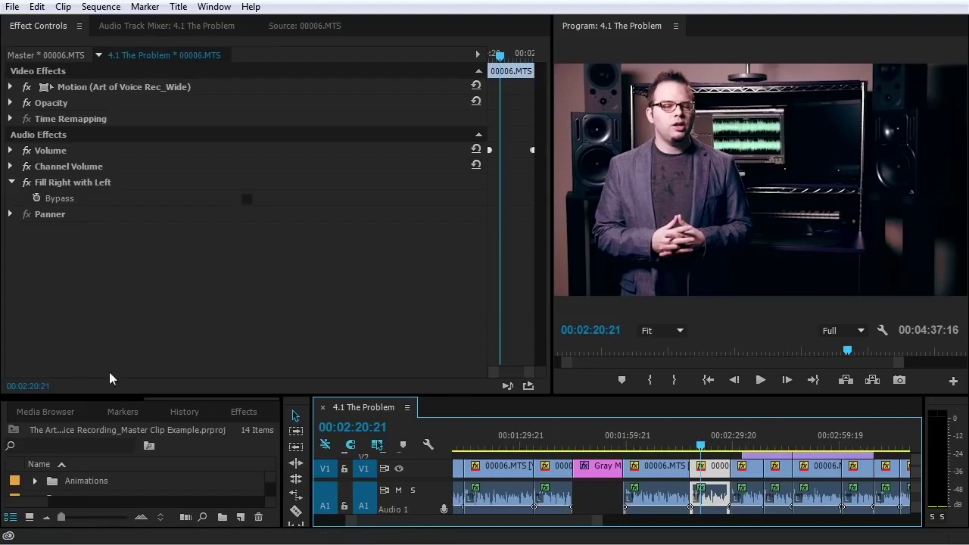
Step: Enlarge the Project panel, collapse Part 3.4 - 6.2 (end) and expand the Sequences bin
drag(190, 393, 215, 284)
drag(268, 376, 269, 443)
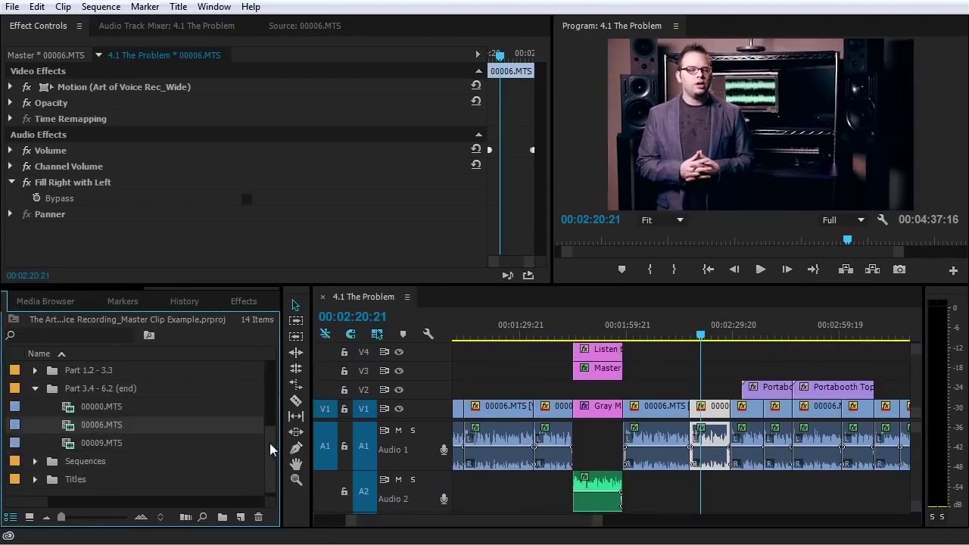
click(35, 388)
click(35, 461)
Step: Open the 4.2 Acoustic Treatments Panels sequence and scrub to the studio shot, zooming in there
scroll(57, 467, down, 4)
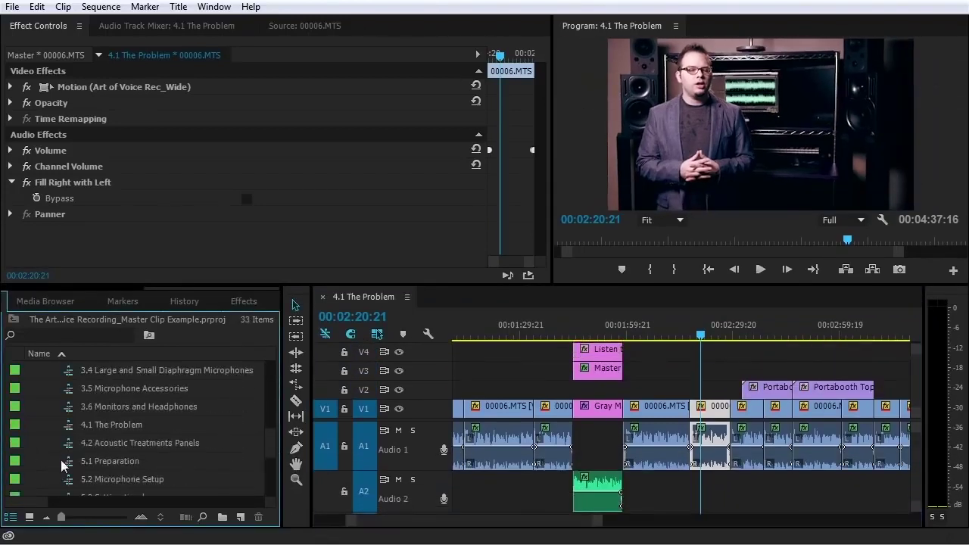
double_click(70, 446)
drag(520, 519, 692, 524)
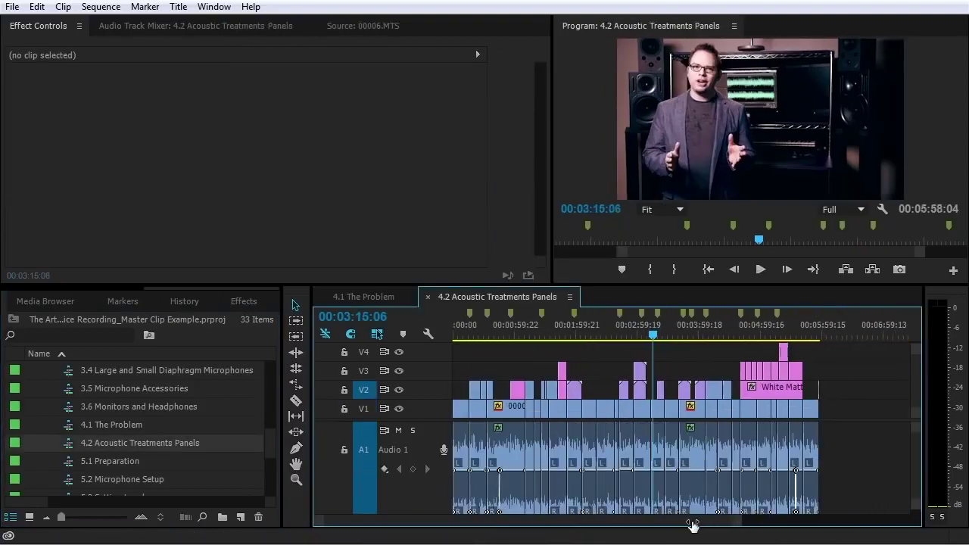
click(459, 324)
drag(459, 324, 600, 335)
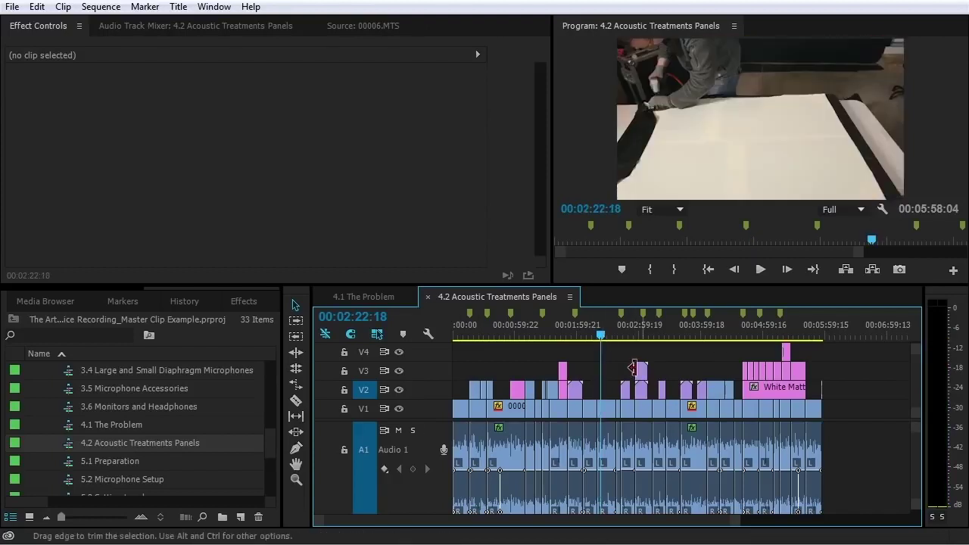
key(equal)
key(equal)
key(equal)
key(equal)
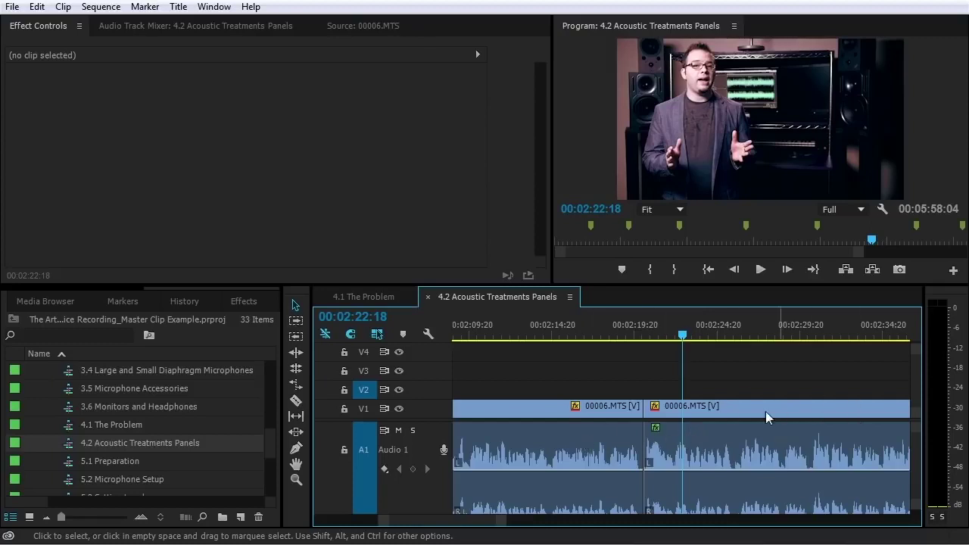
Step: Load the second 00006.MTS clip into the Source monitor and rearrange the Project panel
click(695, 424)
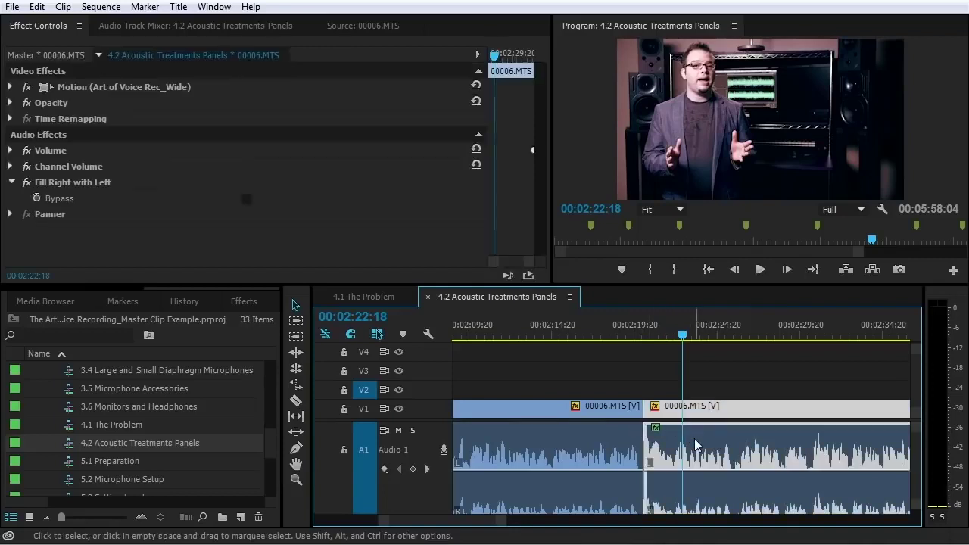
double_click(695, 445)
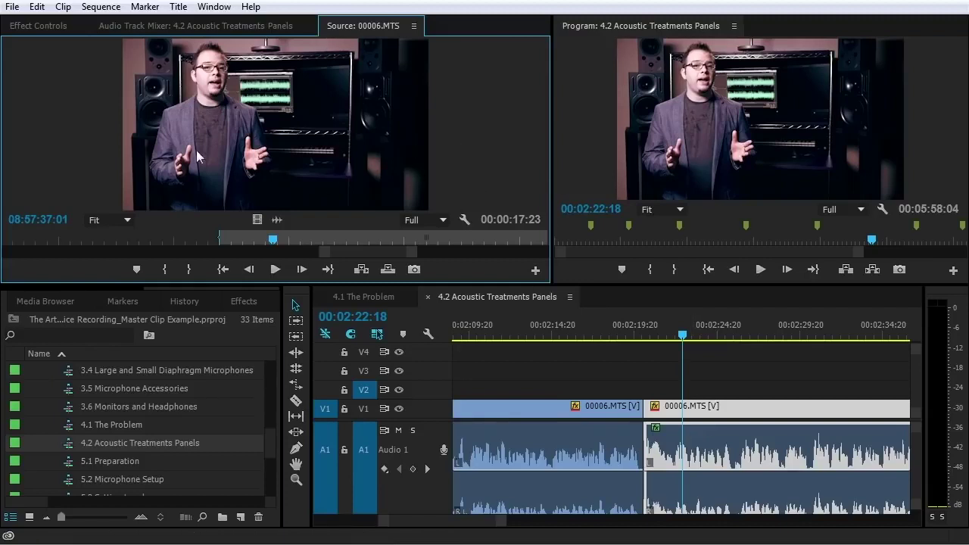
drag(228, 287, 85, 289)
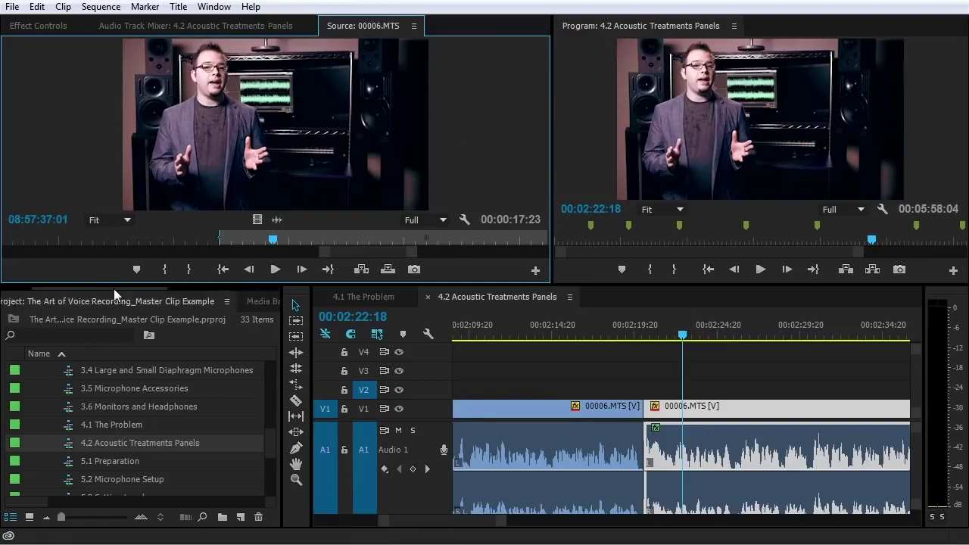
click(72, 304)
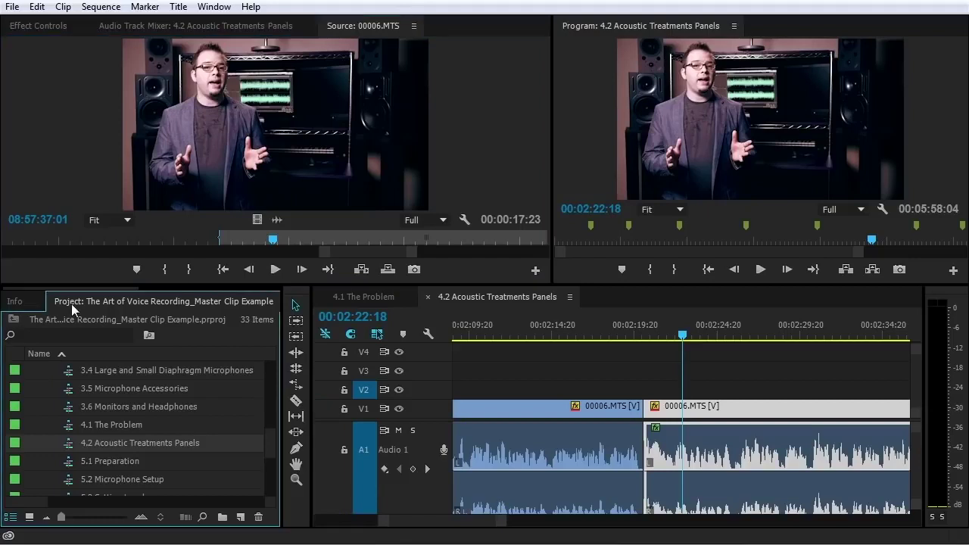
click(165, 287)
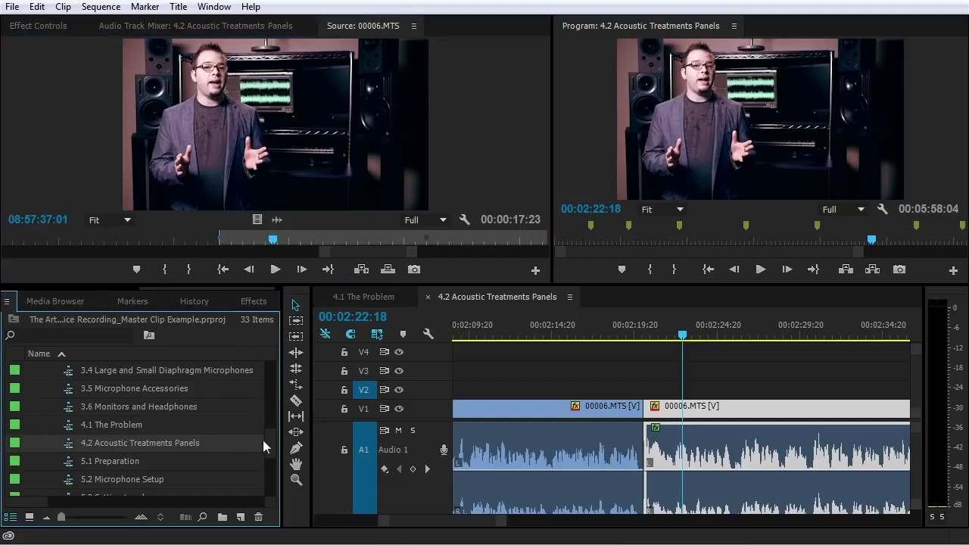
drag(270, 439, 273, 391)
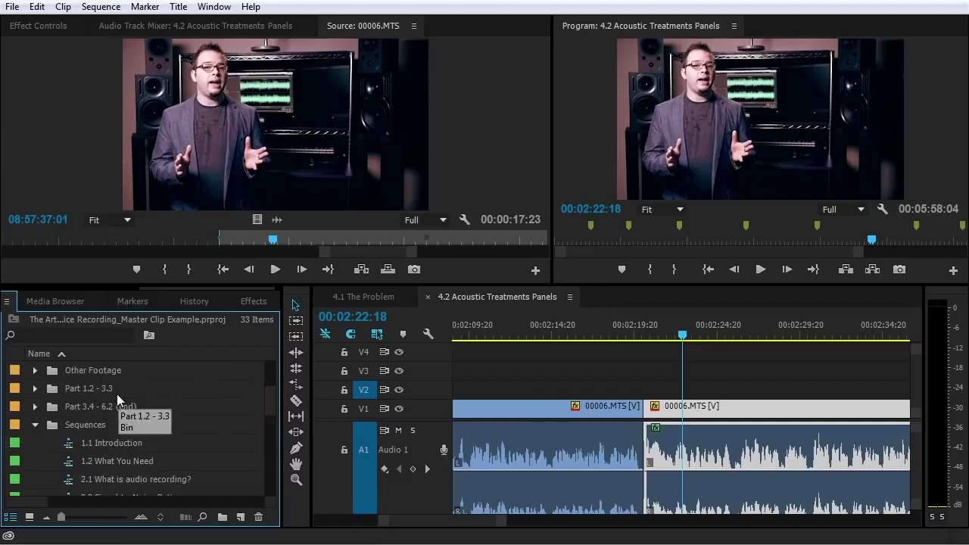
Step: Collapse Sequences, expand MATTES, and place Gray Matte on V2 above the second 00006.MTS clip
click(36, 425)
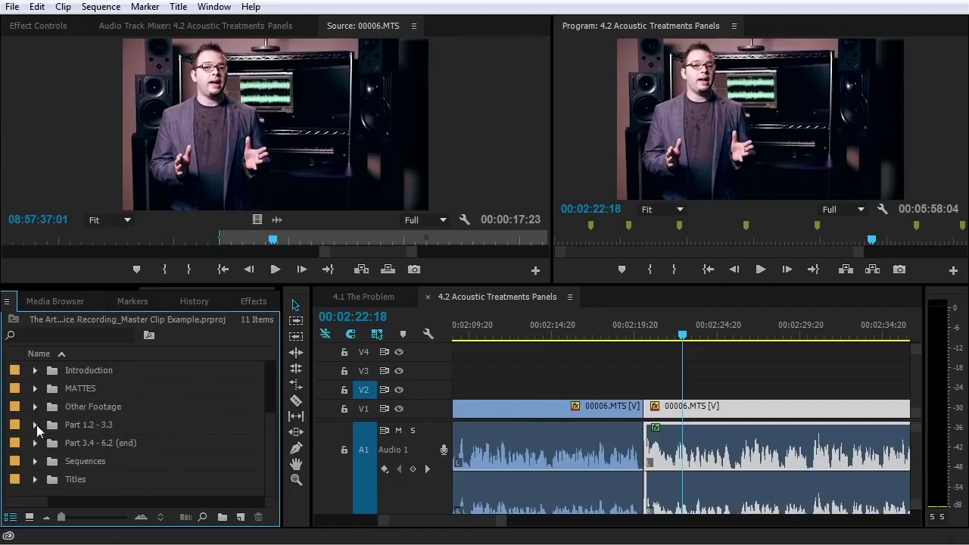
click(36, 388)
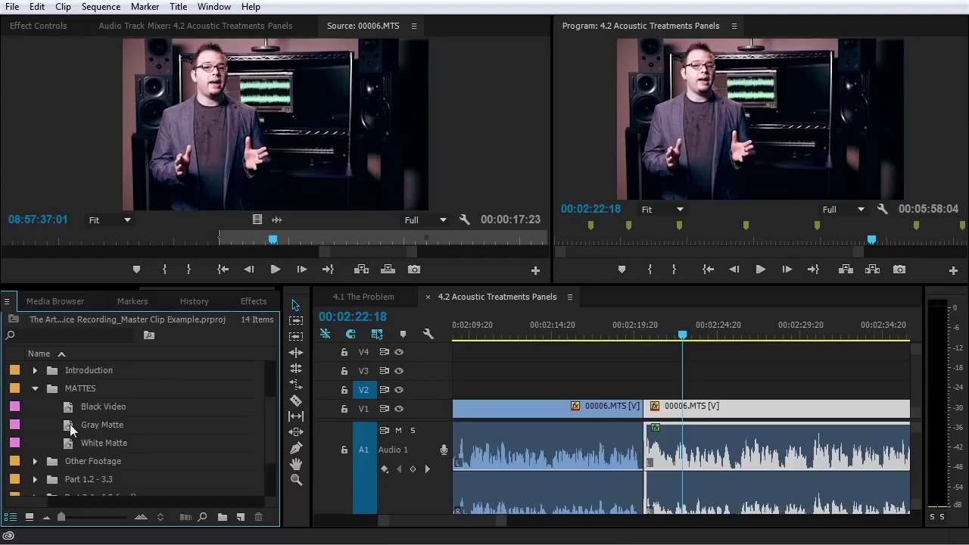
drag(70, 428, 644, 393)
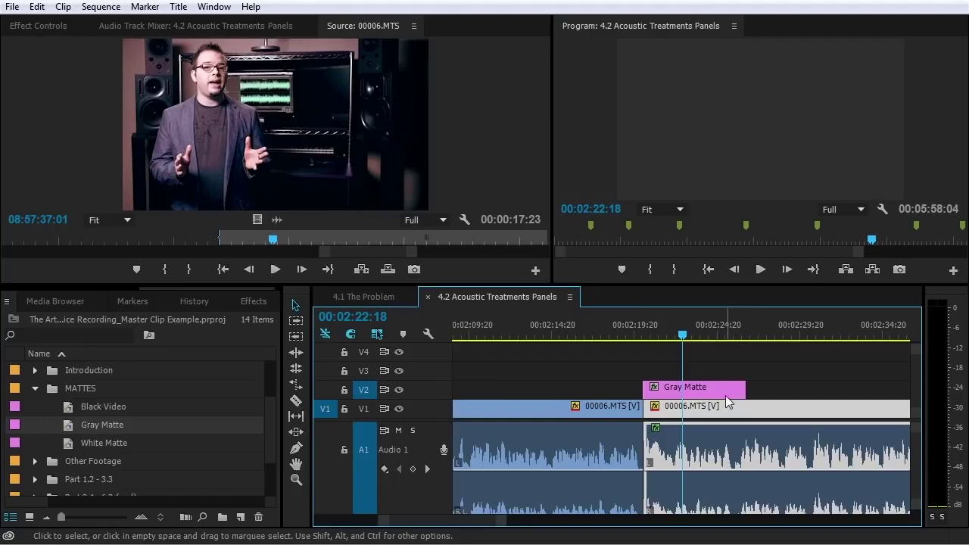
click(724, 393)
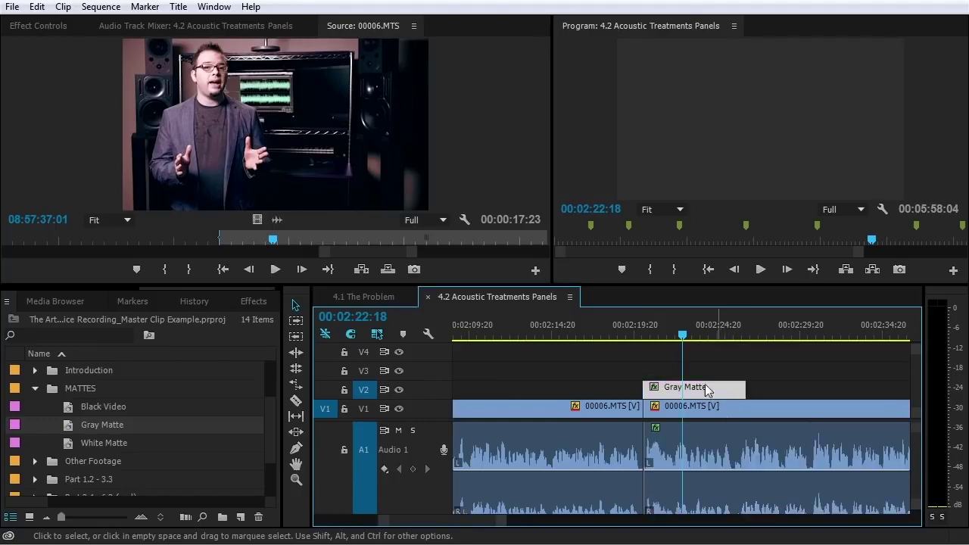
double_click(712, 392)
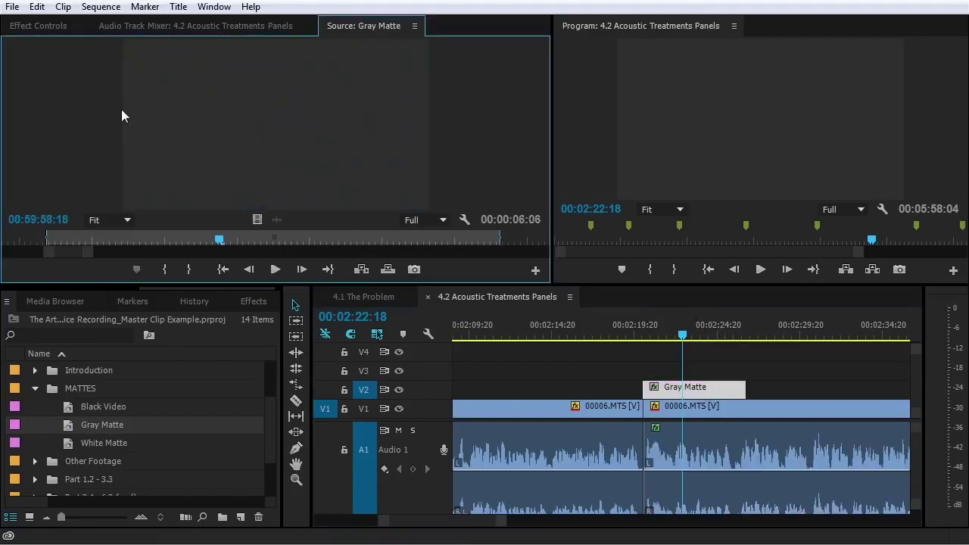
Step: Show the Gray Matte master clip's Effect Controls and select the old Effects search text
click(56, 23)
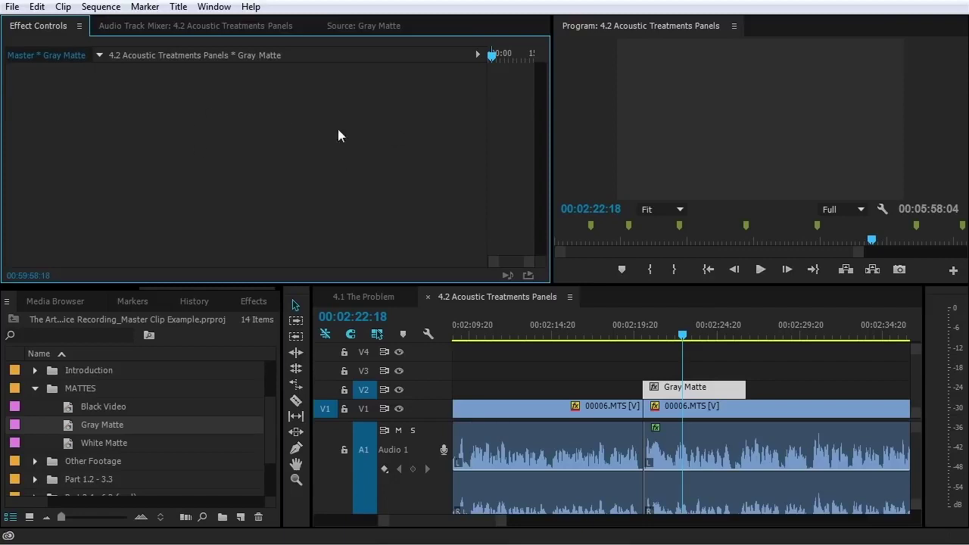
click(254, 301)
click(8, 321)
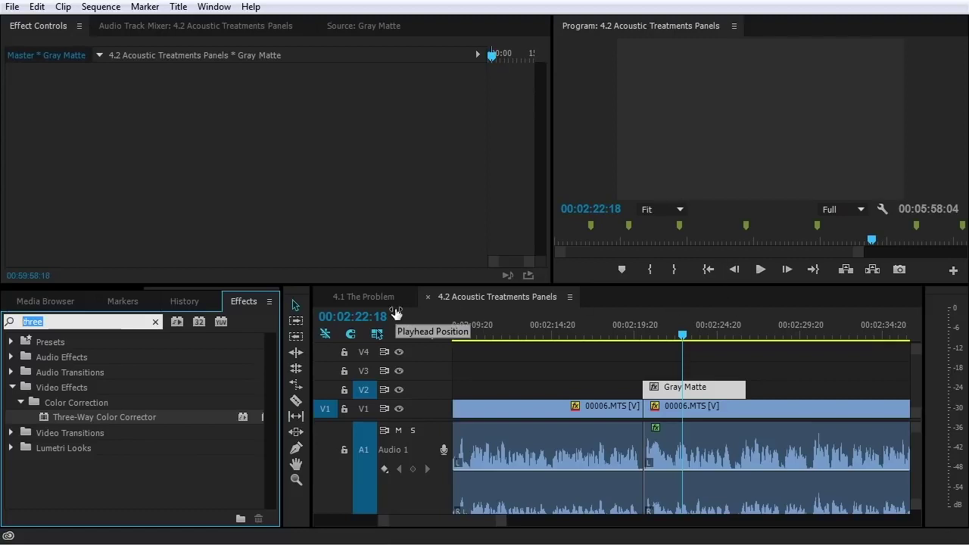
Step: Apply Noise to the Gray Matte master clip and set its Amount to 11.0%
text(noise)
scroll(54, 431, down, 3)
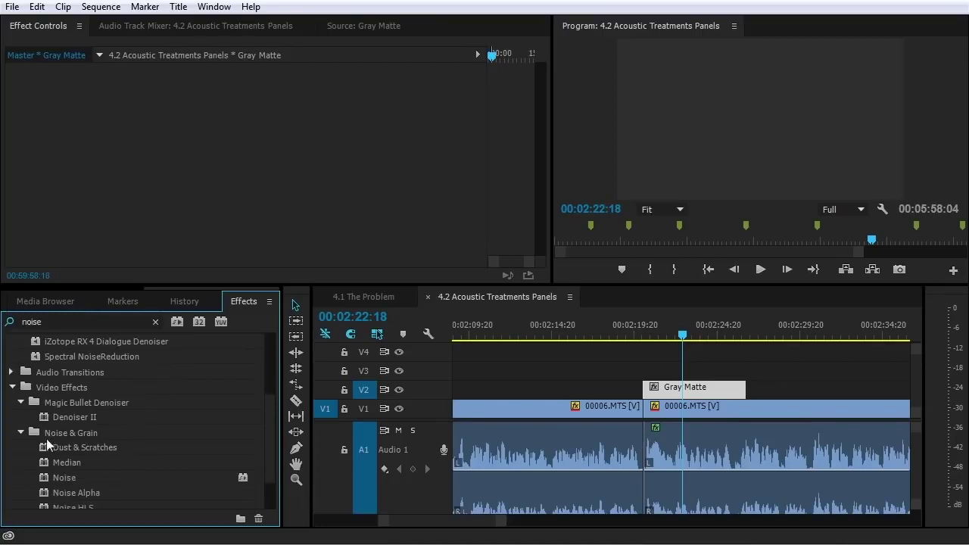
scroll(46, 438, down, 1)
drag(46, 433, 70, 120)
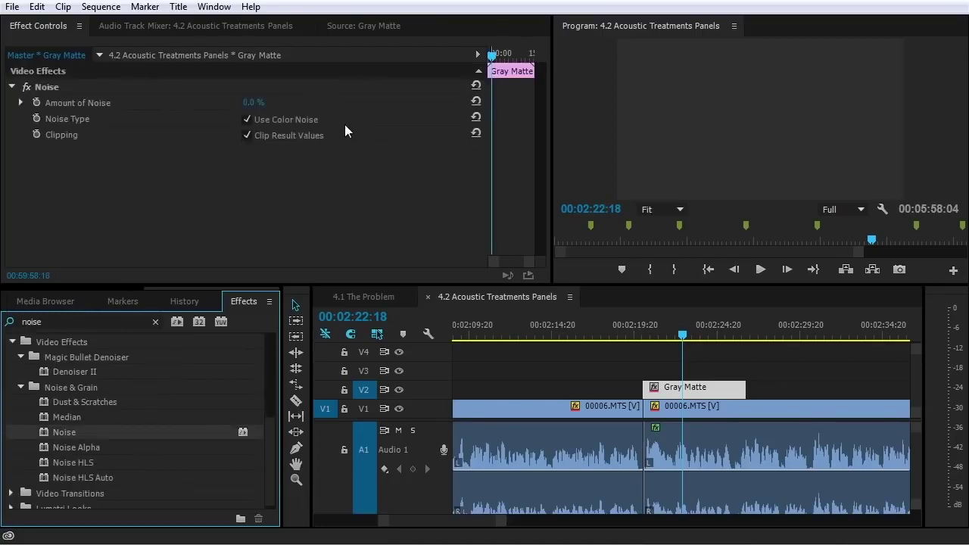
drag(252, 102, 262, 102)
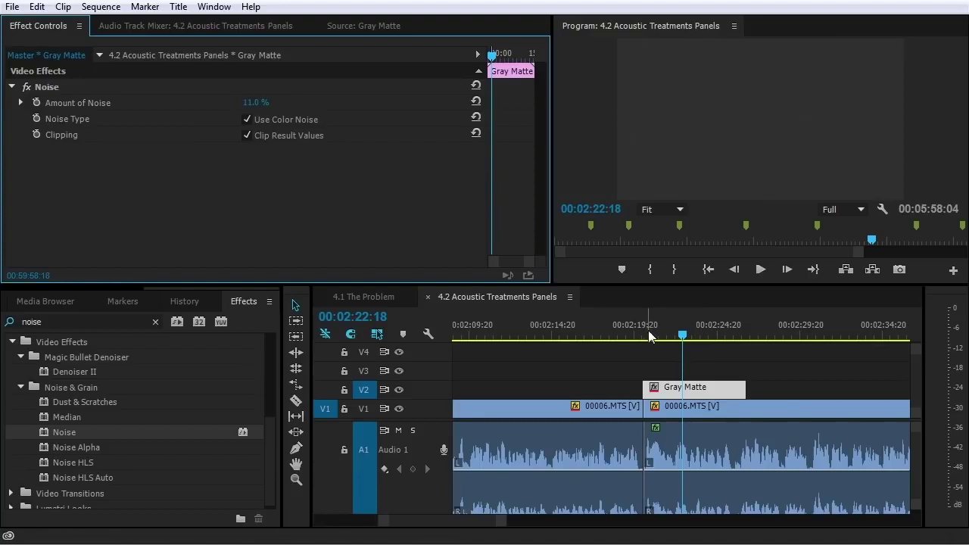
scroll(87, 295, up, 3)
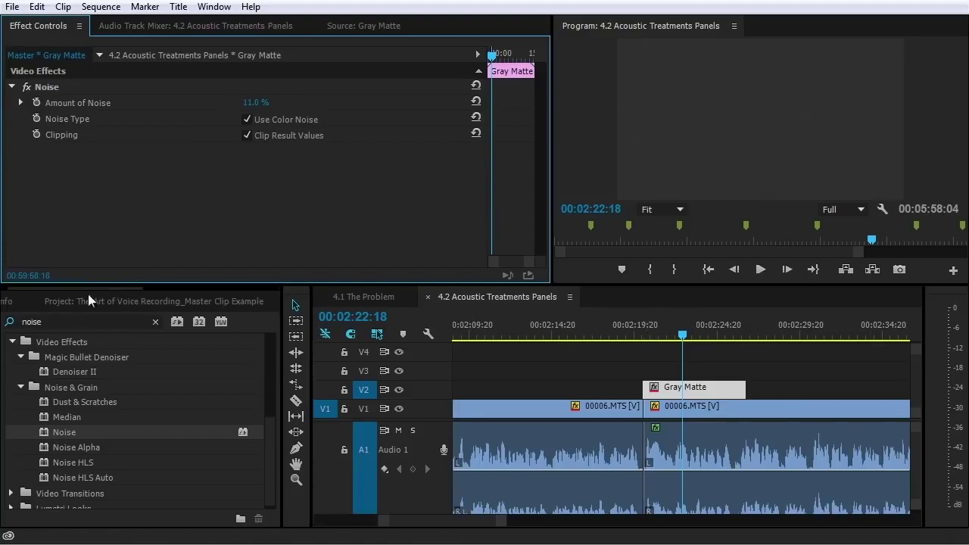
Step: Add a second Gray Matte to V2 near 00:02:28:16, then switch to 4.1 The Problem
click(89, 297)
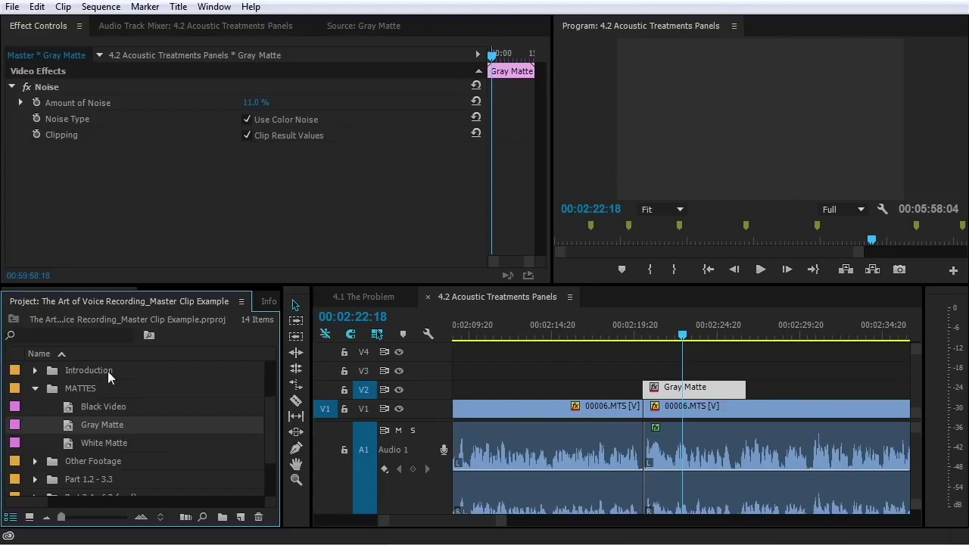
drag(78, 421, 757, 389)
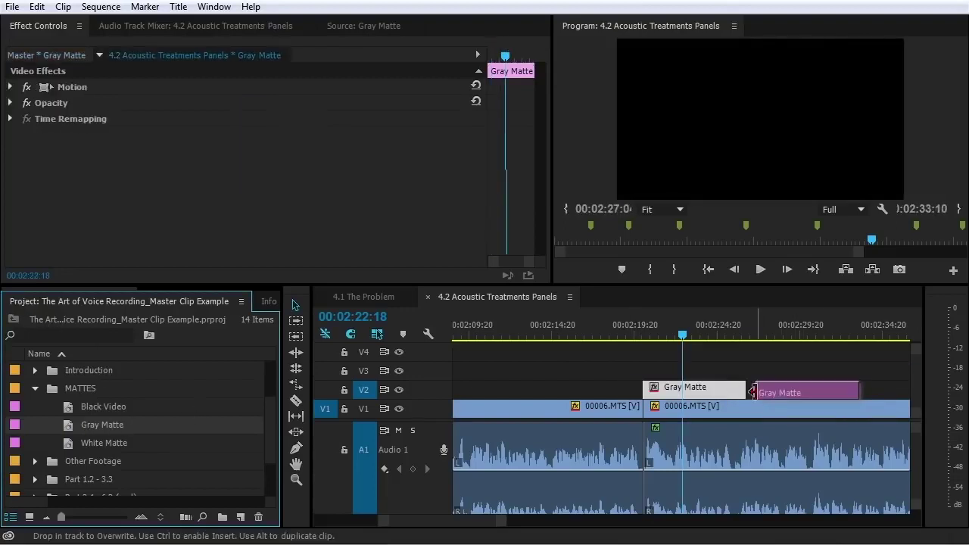
click(778, 339)
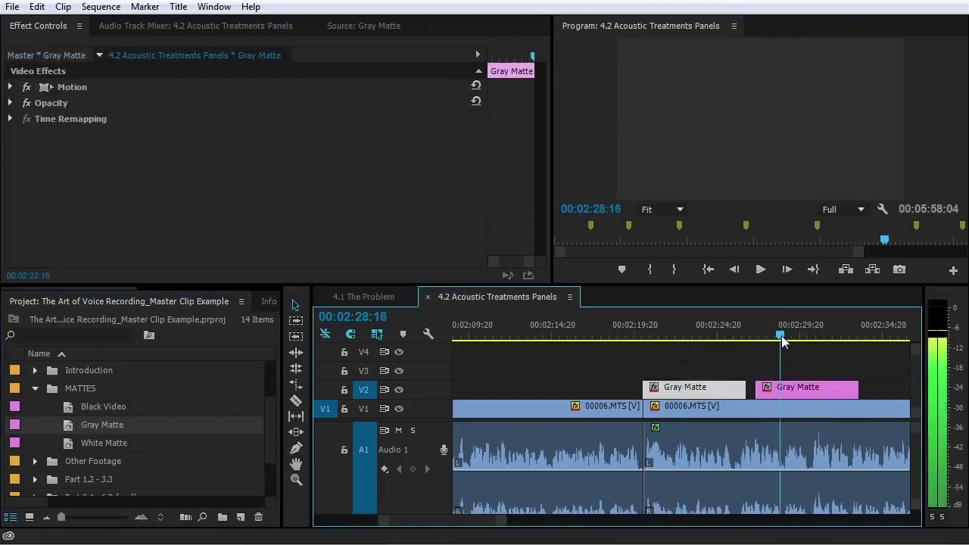
click(790, 388)
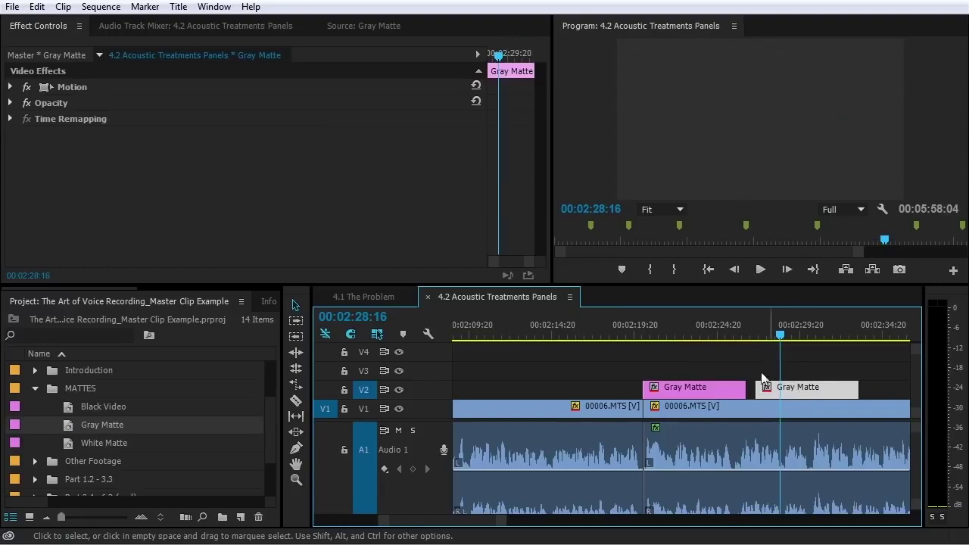
scroll(698, 370, down, 6)
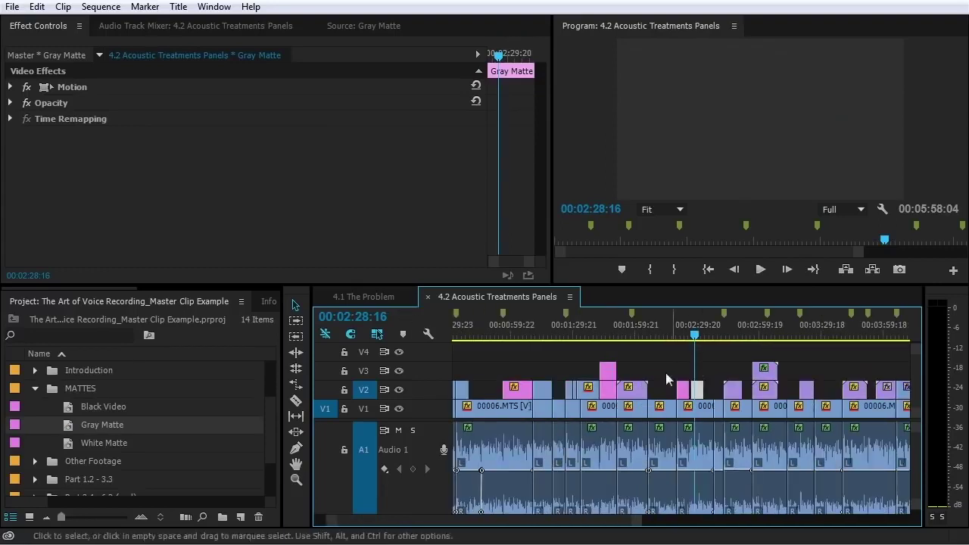
click(385, 294)
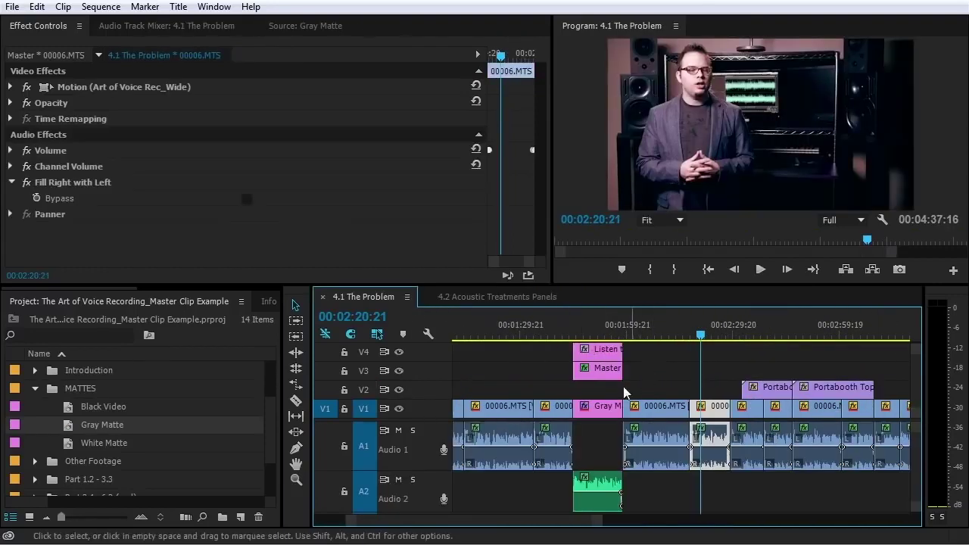
Step: Disable the 2% Noise effect on the Gray Matte clip at 00:01:51:12
click(597, 335)
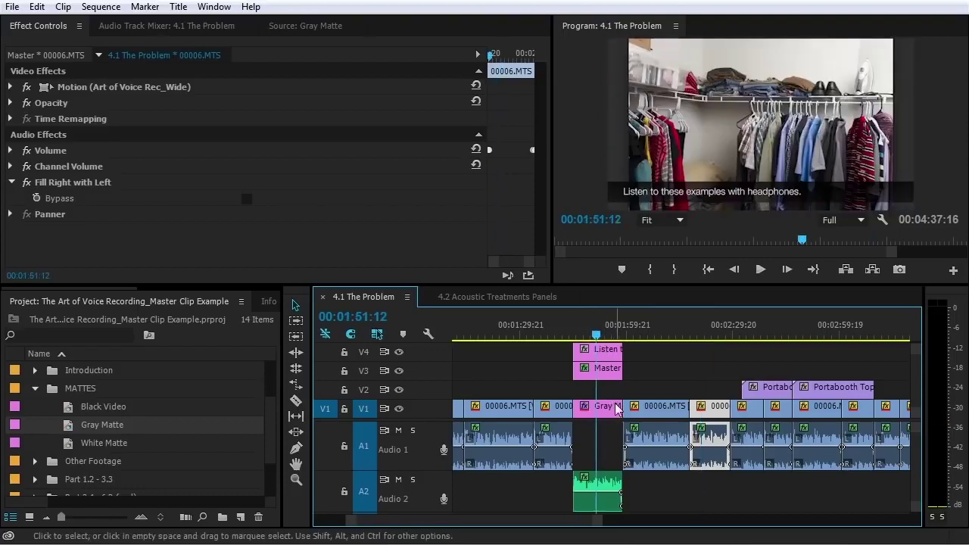
click(597, 412)
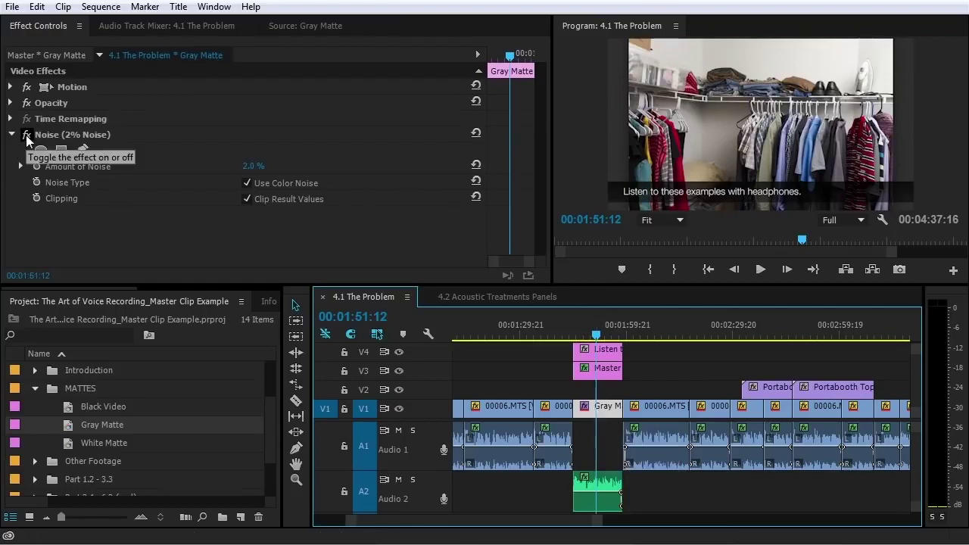
click(27, 136)
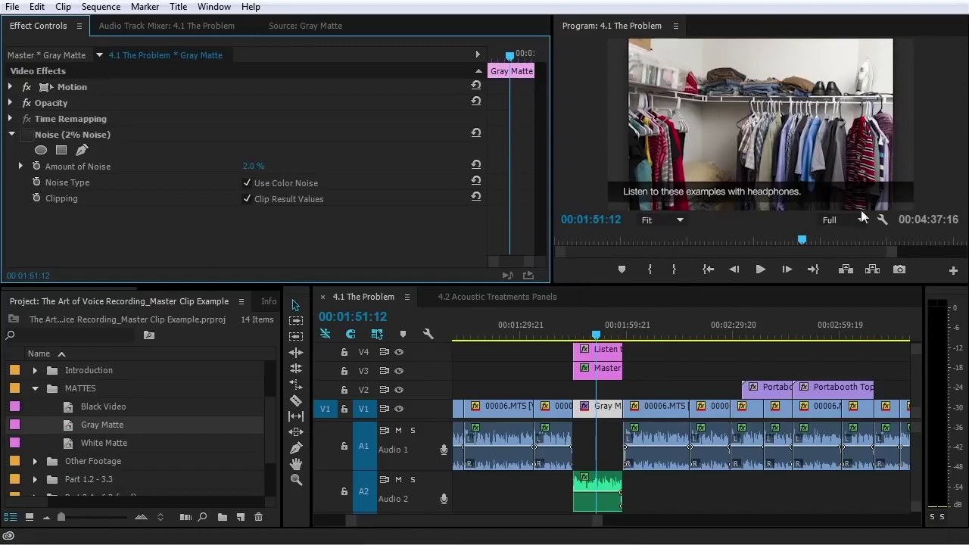
Step: View the Program monitor at 100% and check the master clip's Noise at 11.0%
click(680, 220)
click(683, 326)
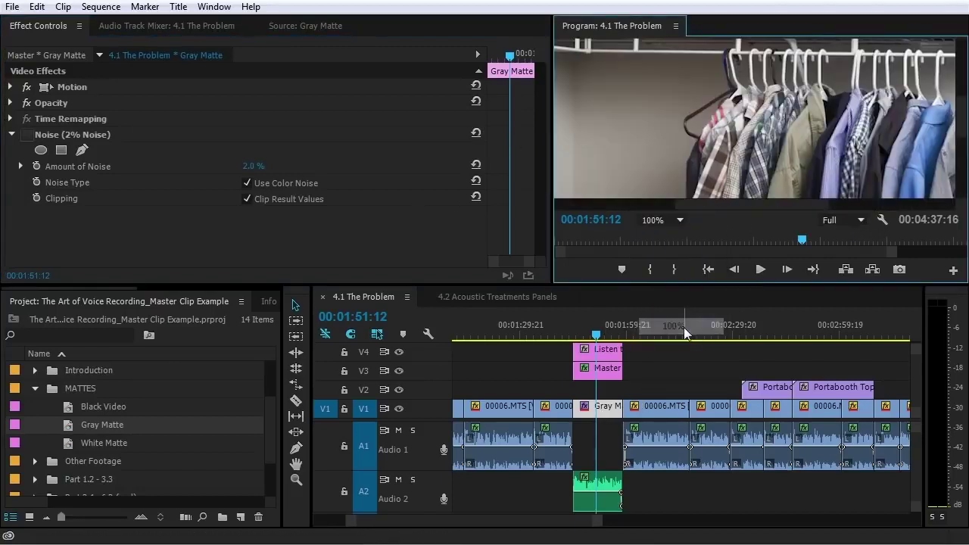
drag(731, 207, 606, 199)
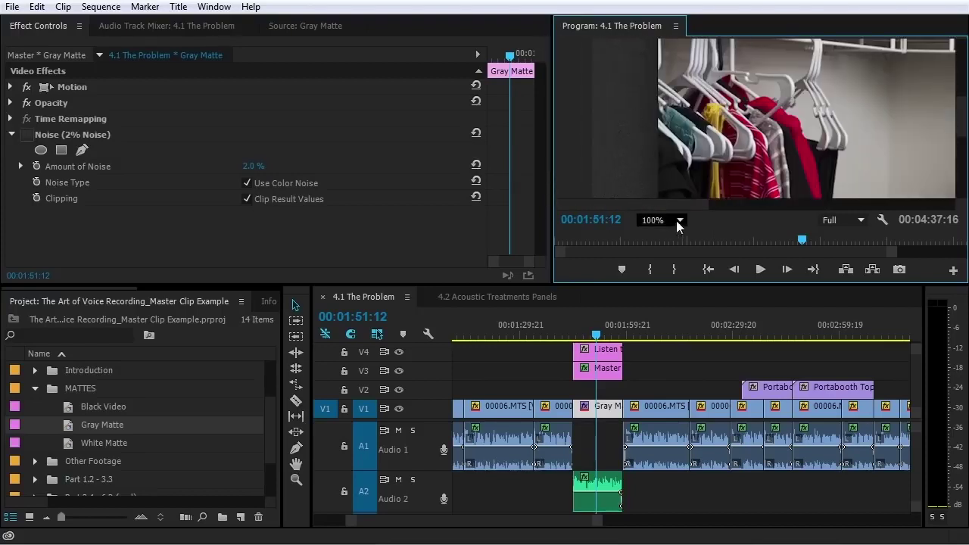
click(612, 408)
double_click(611, 409)
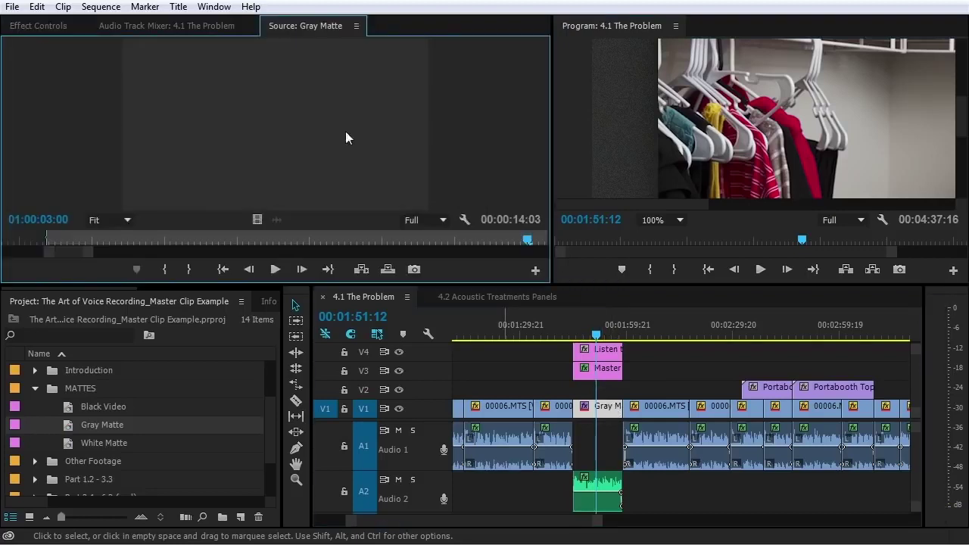
click(50, 25)
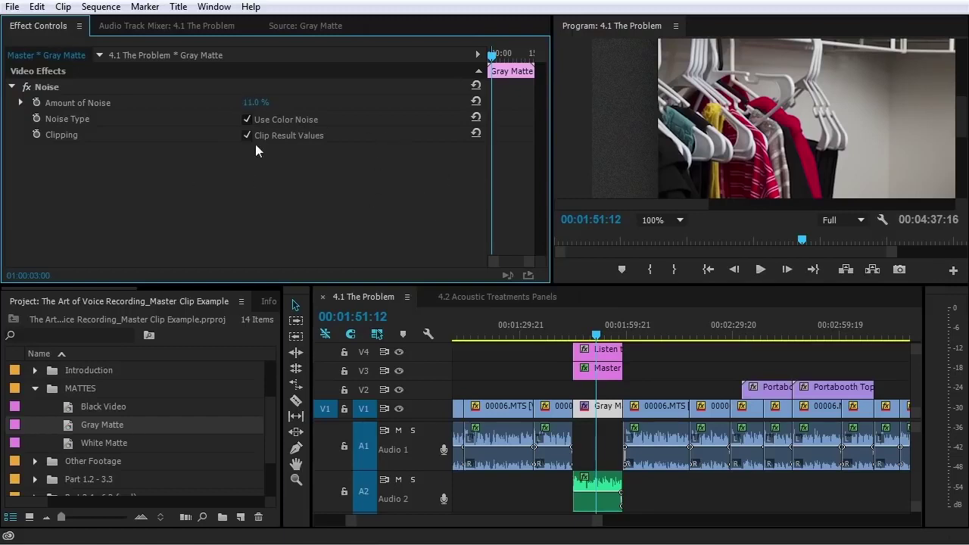
Step: Create a new Adjustment Layer and place it on V4 at the playhead
click(35, 388)
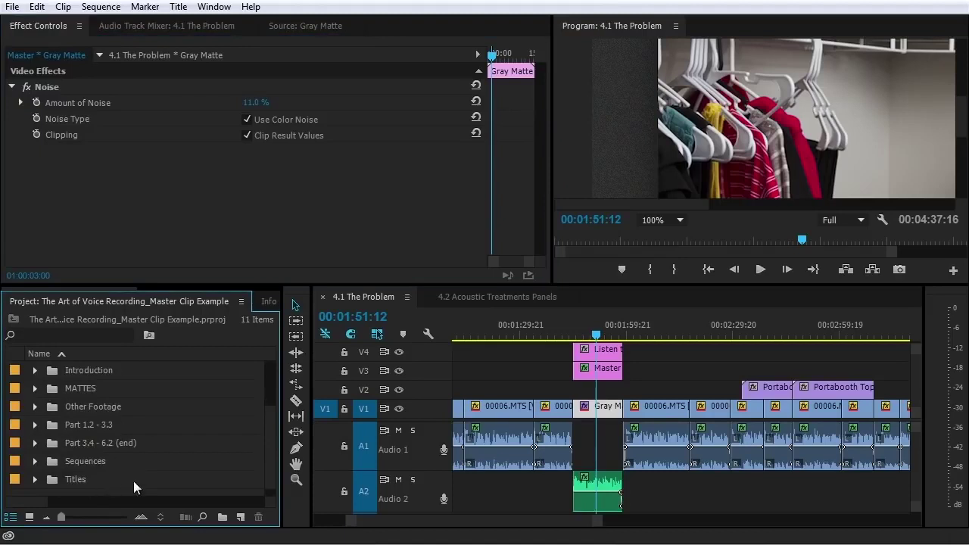
click(241, 517)
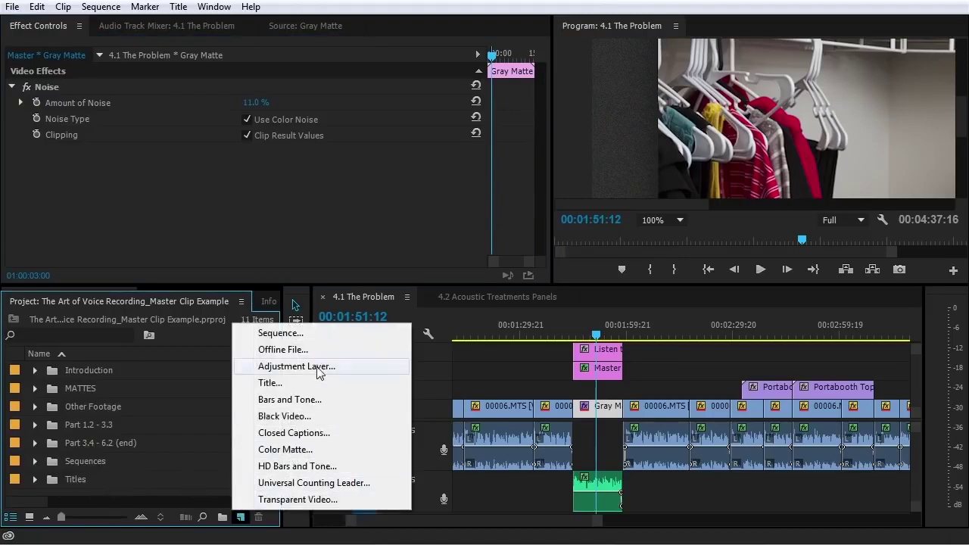
click(319, 368)
click(511, 324)
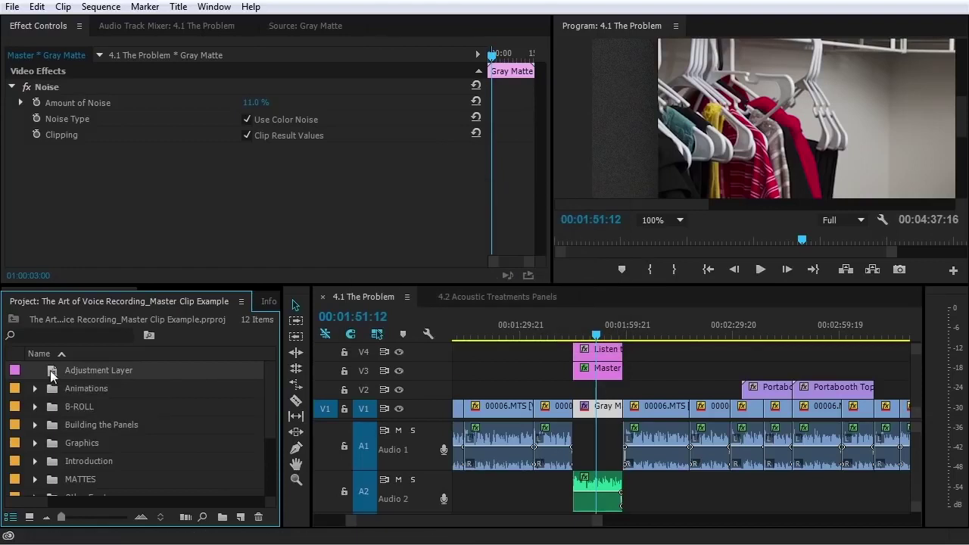
drag(52, 376, 667, 356)
Step: Set Program zoom to Fit and load the adjustment layer's effect settings
click(680, 220)
click(675, 237)
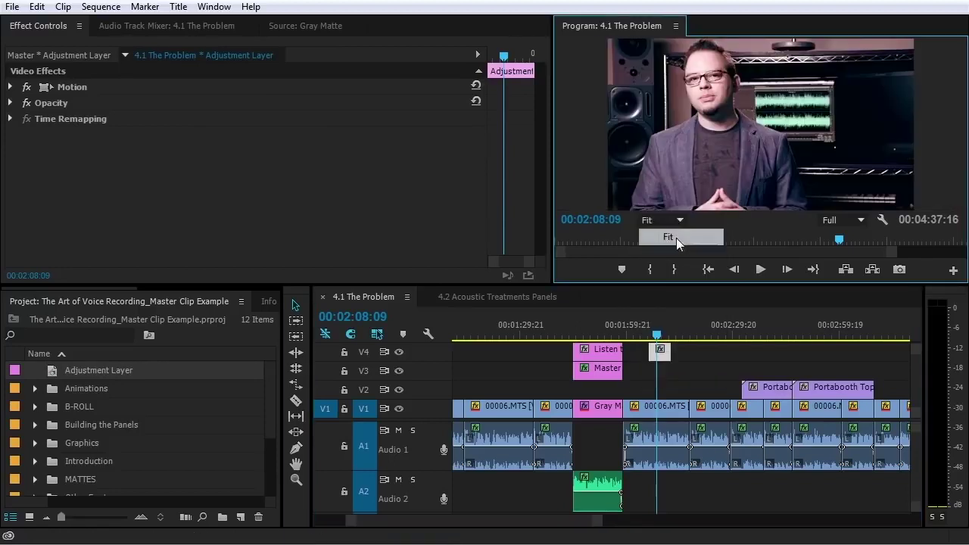
double_click(664, 359)
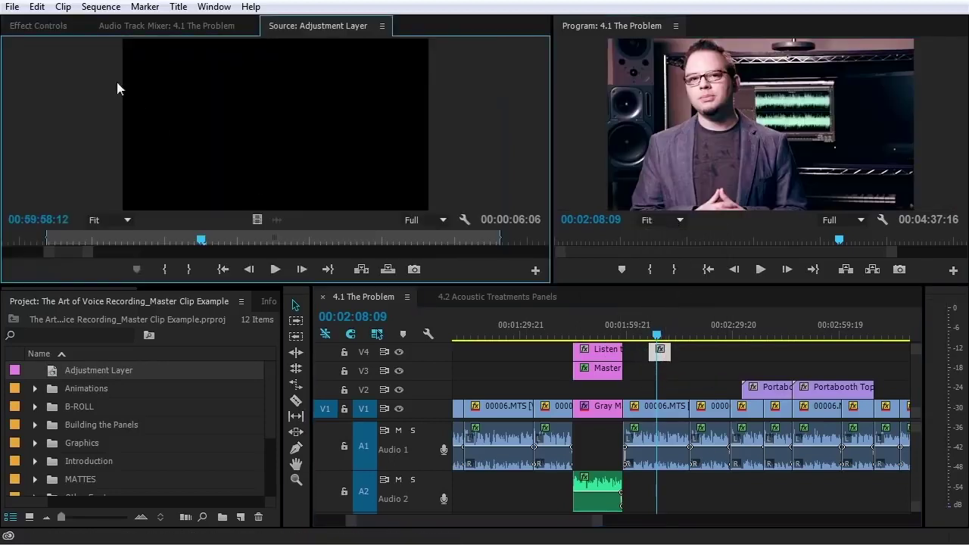
click(41, 26)
scroll(253, 295, down, 3)
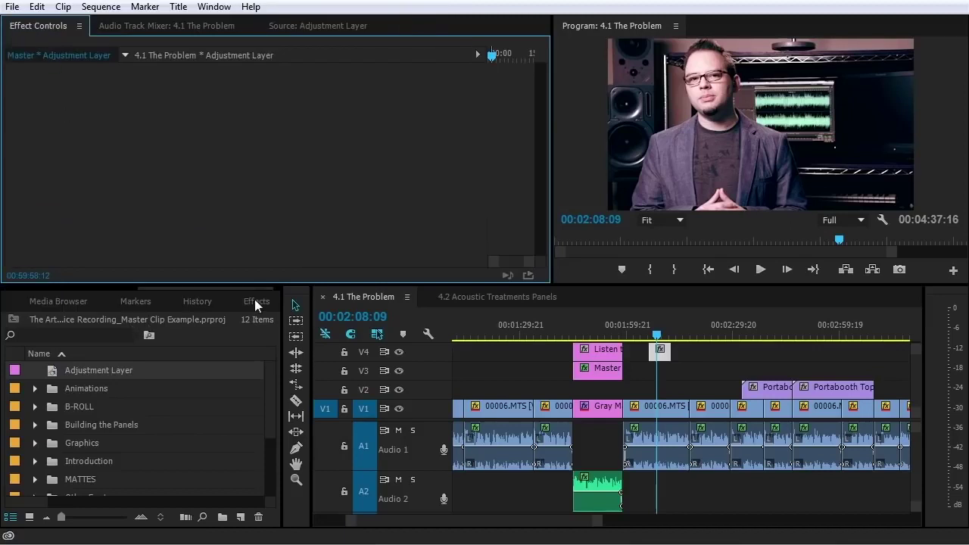
click(252, 302)
Step: Search 'cur', apply RGB Curves to the adjustment layer, and lift its Master curve
double_click(74, 330)
text(cu)
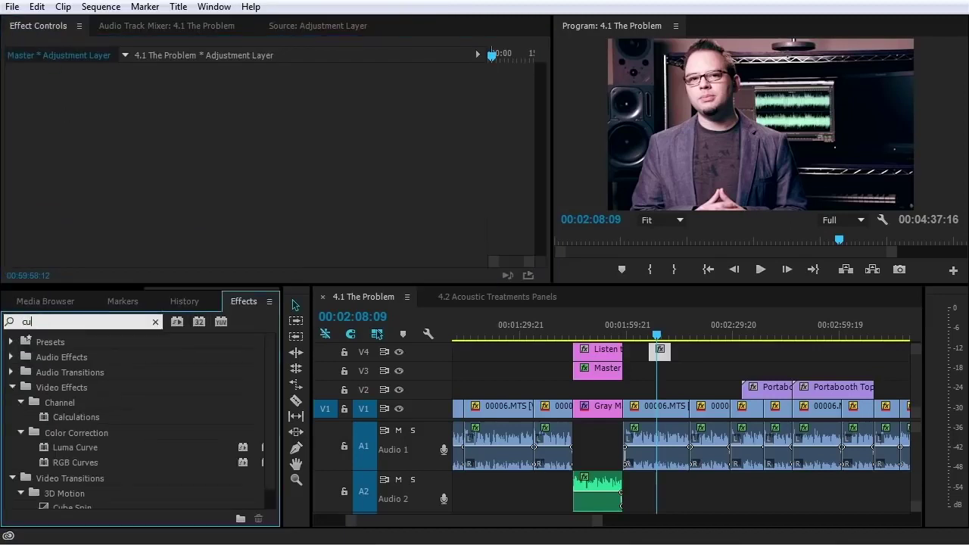
text(r)
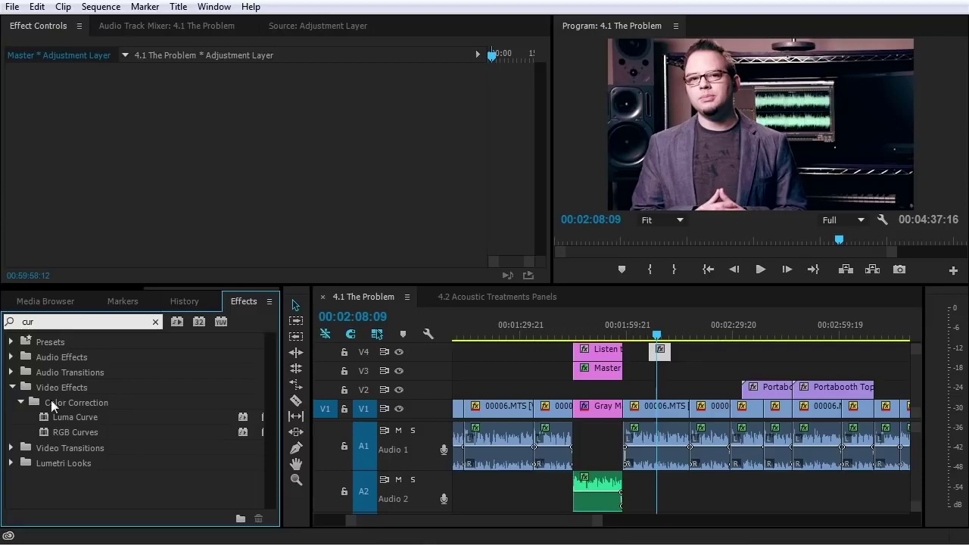
drag(86, 430, 181, 167)
scroll(203, 204, down, 2)
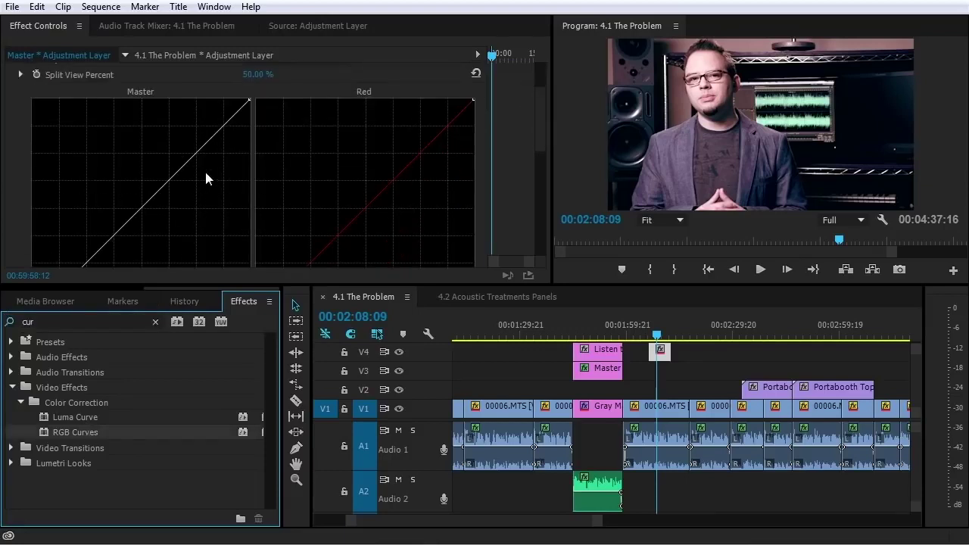
drag(207, 136, 162, 164)
scroll(78, 197, down, 1)
drag(78, 197, 72, 207)
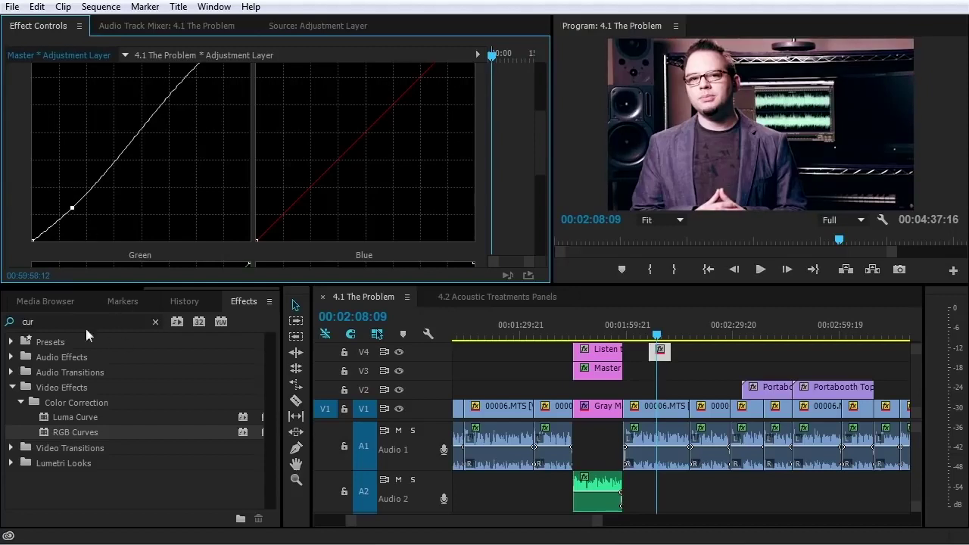
Step: Return to the Project bin and start renaming the Adjustment Layer item
click(88, 288)
click(47, 305)
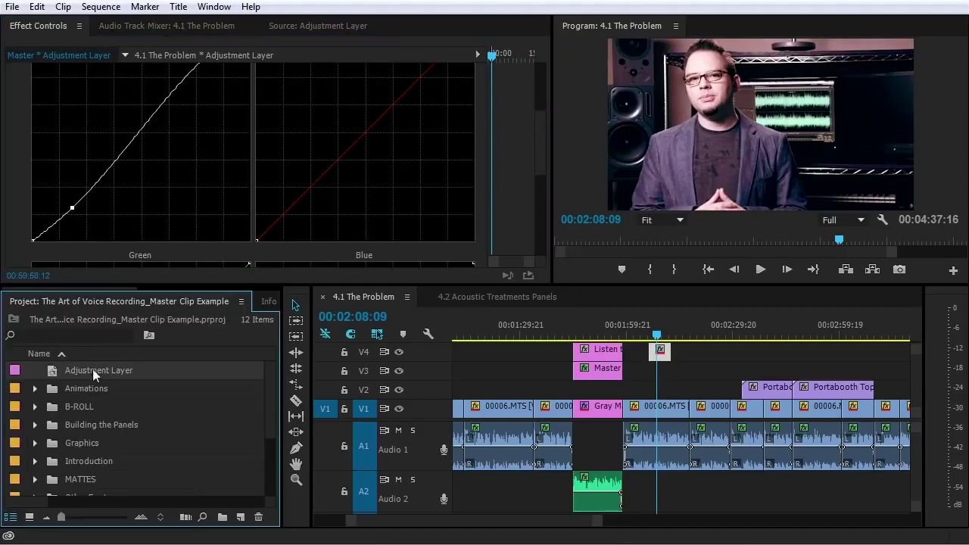
click(92, 370)
Step: Rename the adjustment layer Light Contrast and place it on V3 at 00:02:37:19
text(Light Contrast)
key(Return)
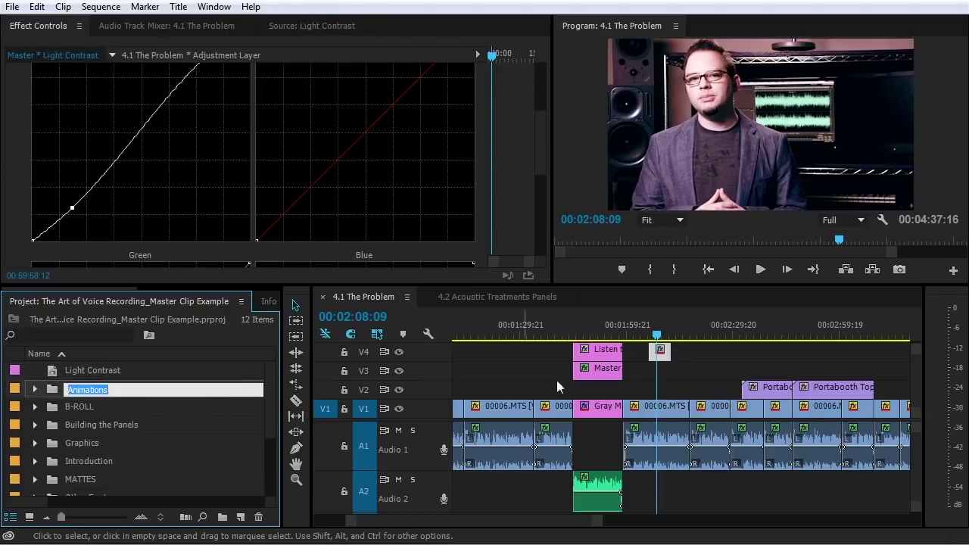
click(763, 333)
key(Left)
key(Left)
key(Left)
key(Left)
key(Left)
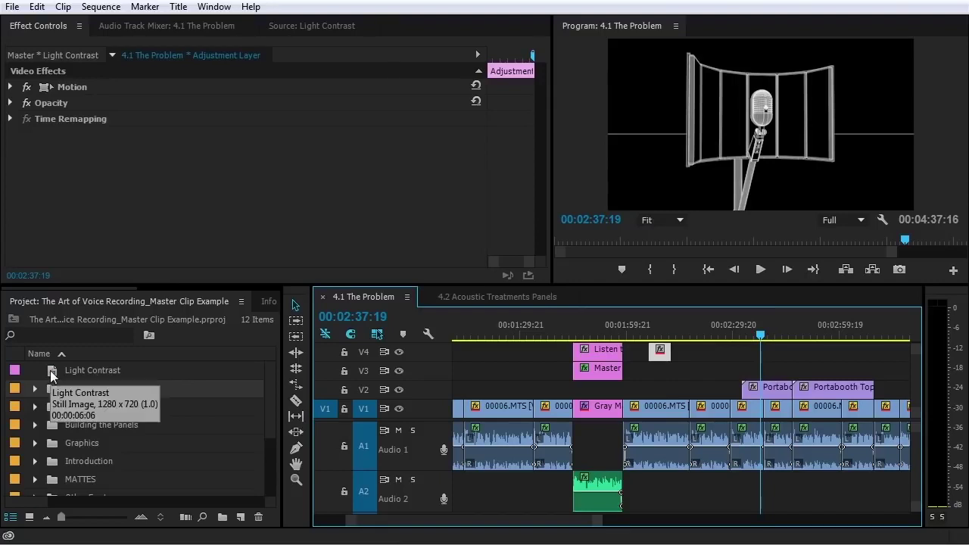
click(52, 375)
drag(52, 375, 791, 371)
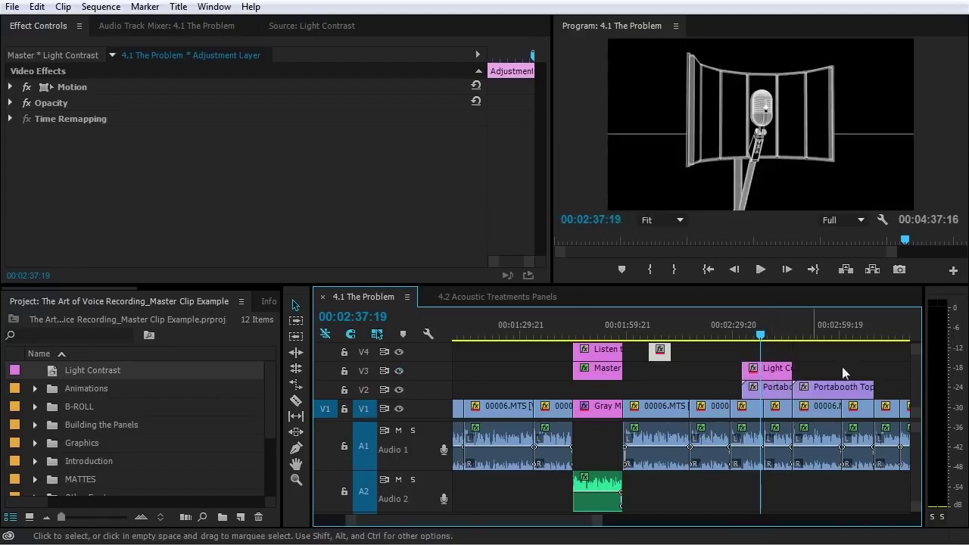
click(769, 371)
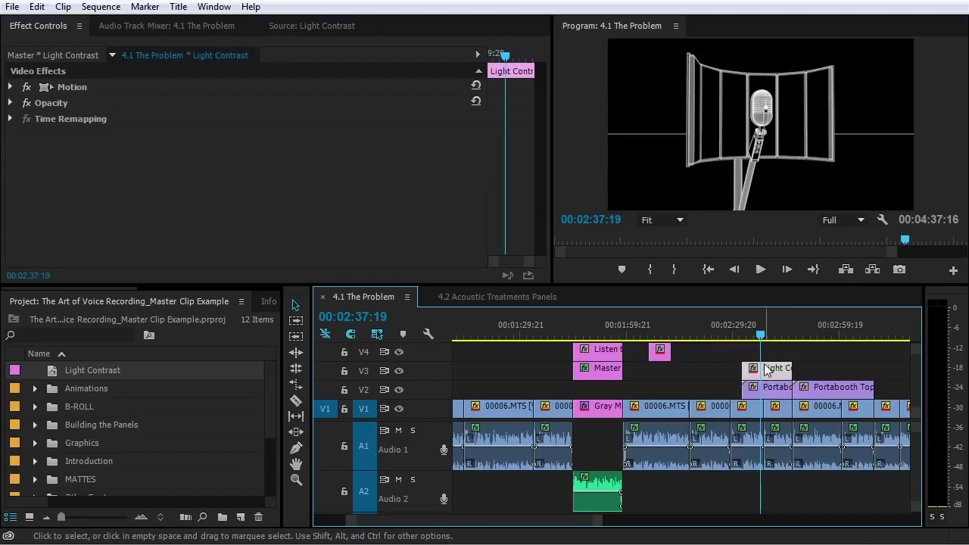
Step: Add another Light Contrast layer on V4 at 00:04:07:19
key(minus)
drag(868, 335, 884, 345)
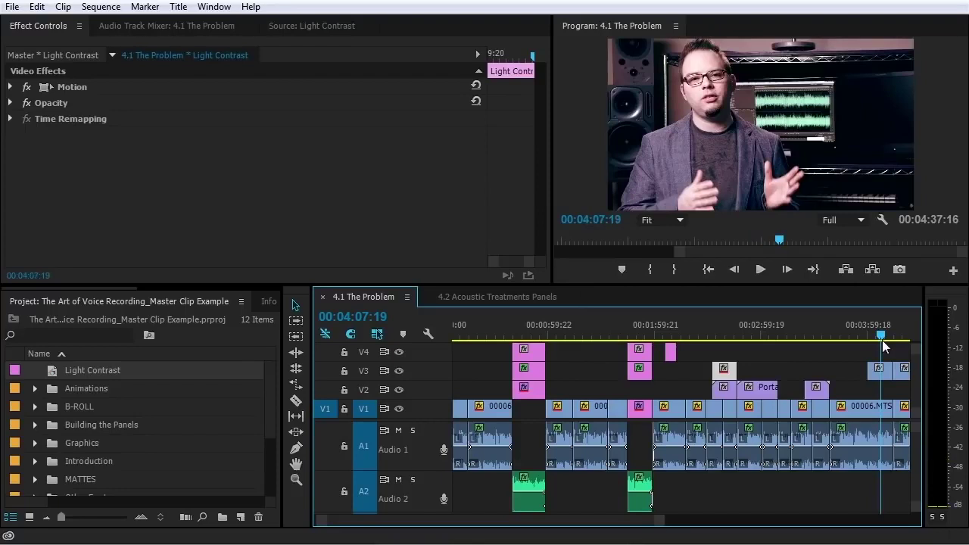
key(equal)
key(equal)
drag(59, 370, 726, 354)
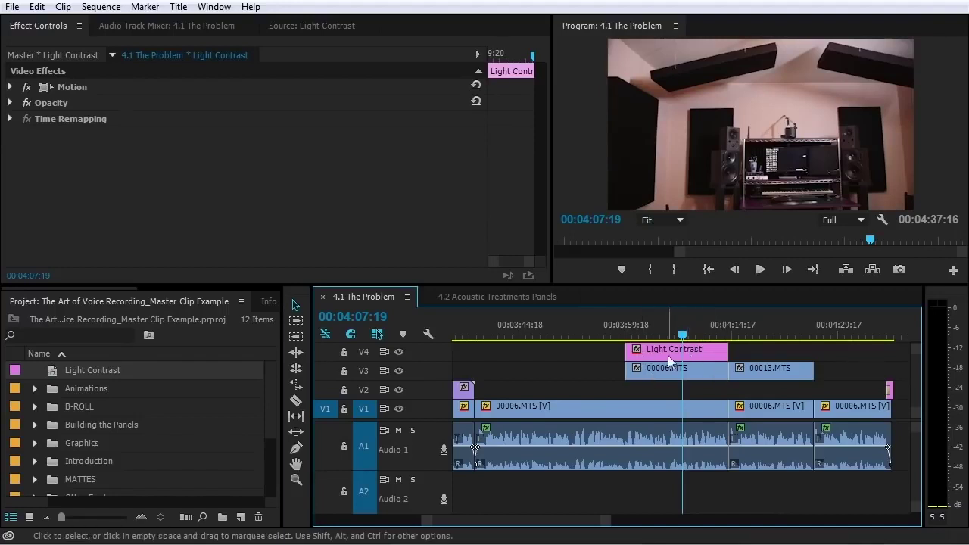
Step: Toggle V4 output to compare the look, then select the 00006.MTS clip at 03:47:23 and zoom out
click(398, 353)
click(399, 353)
click(398, 353)
click(541, 327)
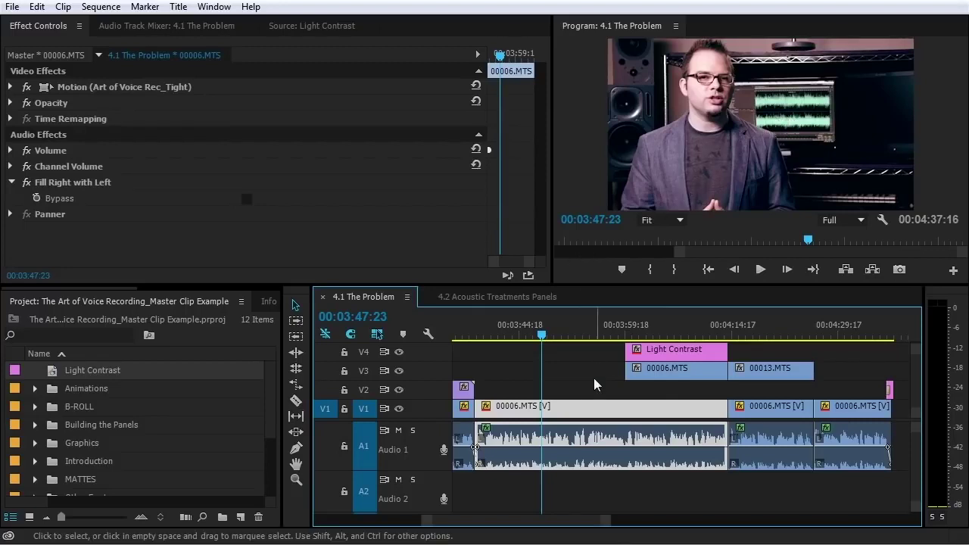
key(minus)
key(minus)
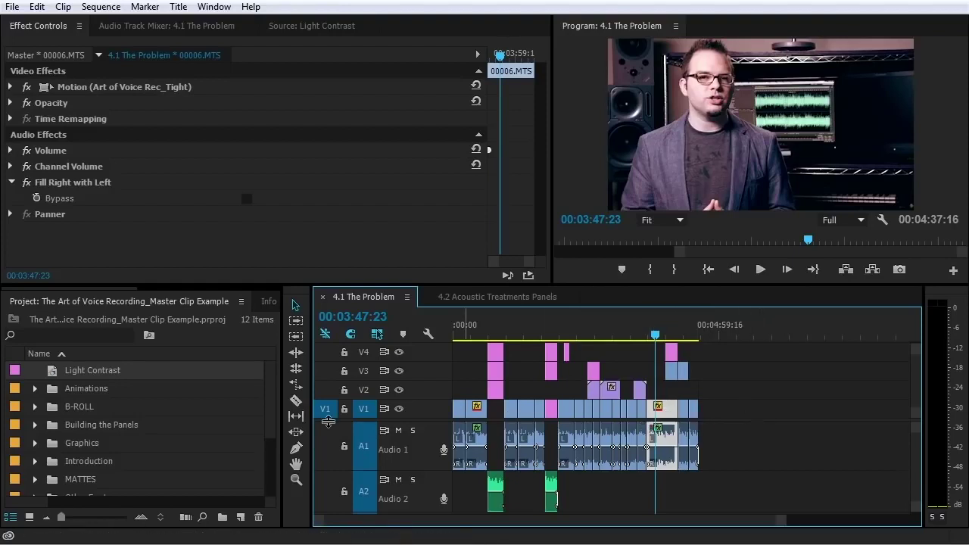
Step: Balance the 00006.MTS master clip's shadow and midtone colour wheels, toggling the correction to compare
double_click(667, 413)
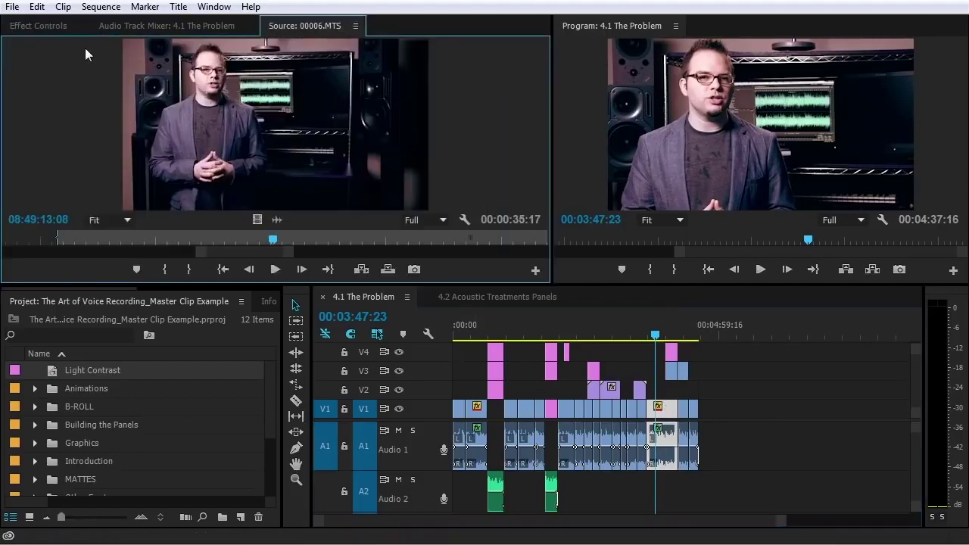
click(56, 26)
scroll(202, 224, down, 3)
drag(124, 173, 113, 155)
drag(249, 113, 248, 144)
scroll(270, 196, down, 3)
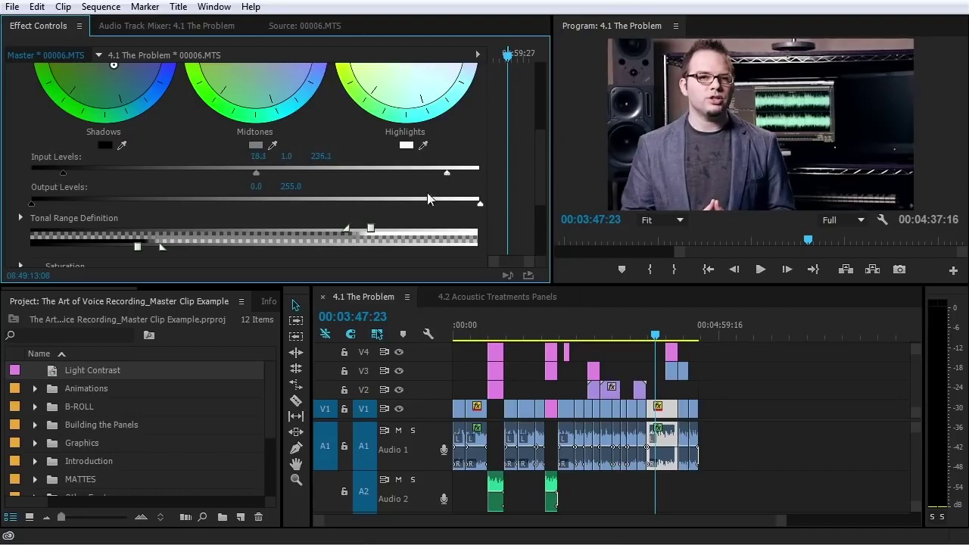
scroll(214, 143, up, 5)
click(28, 87)
click(28, 88)
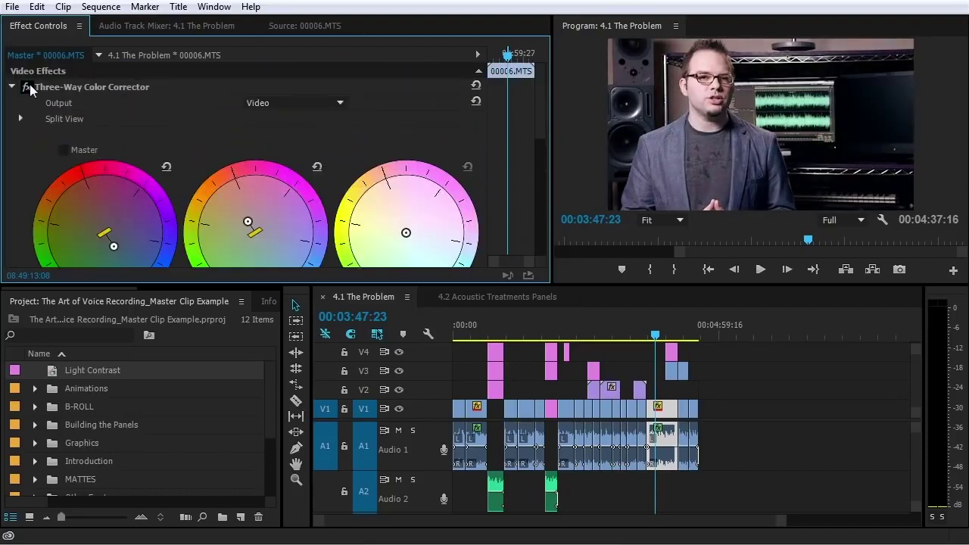
click(30, 90)
click(30, 89)
Step: Set the black input level to 12.9, refine midtones, and set Master Saturation to 143
scroll(62, 129, down, 3)
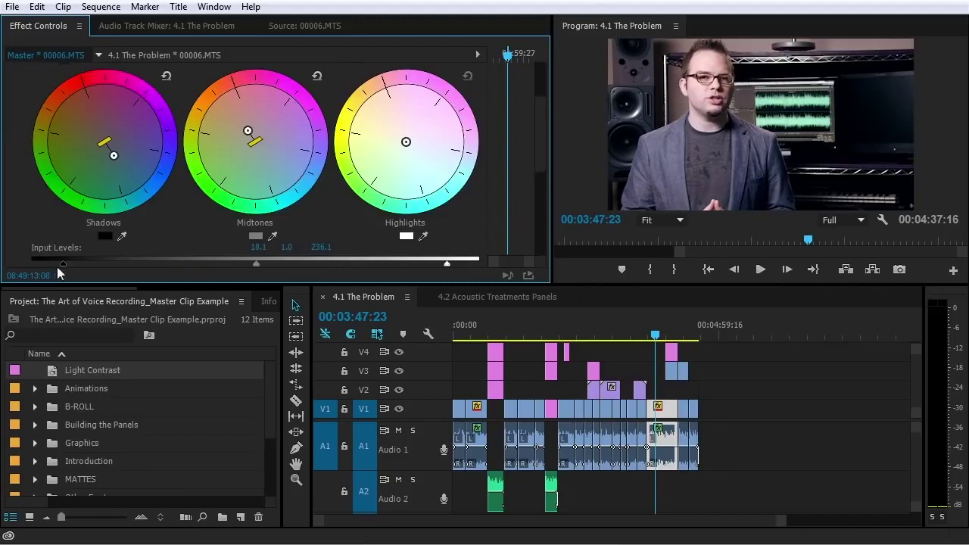
drag(57, 273, 54, 271)
drag(248, 131, 251, 137)
scroll(242, 198, down, 3)
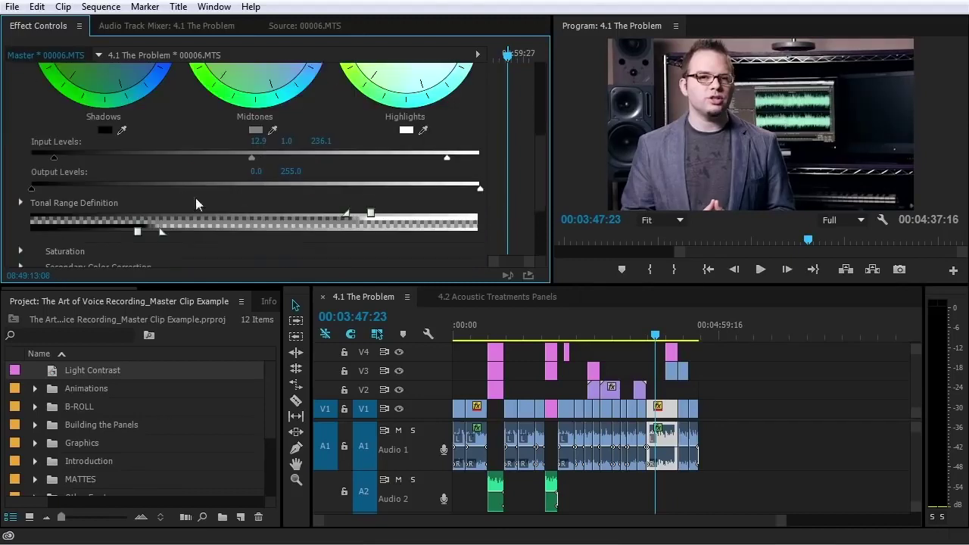
scroll(152, 189, down, 1)
click(21, 160)
drag(283, 188, 273, 187)
click(262, 175)
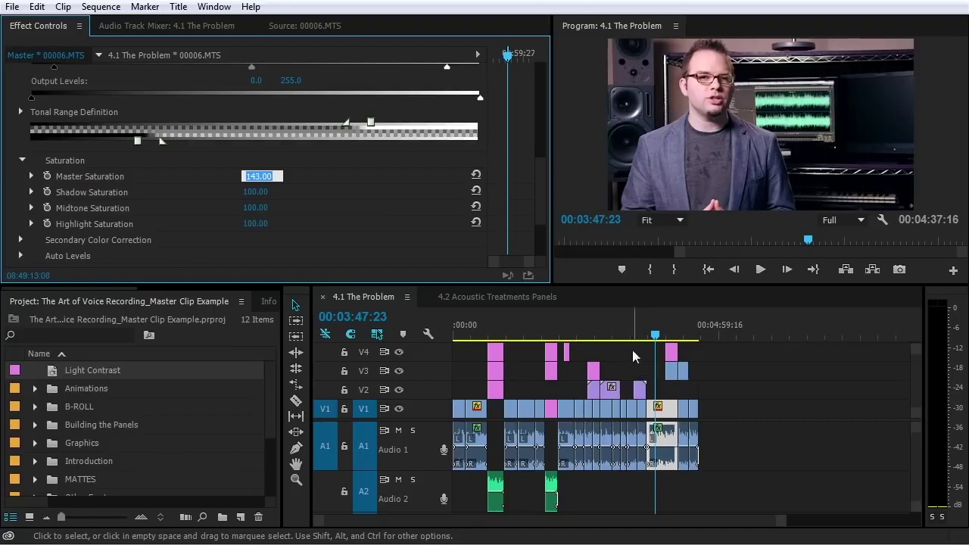
click(580, 338)
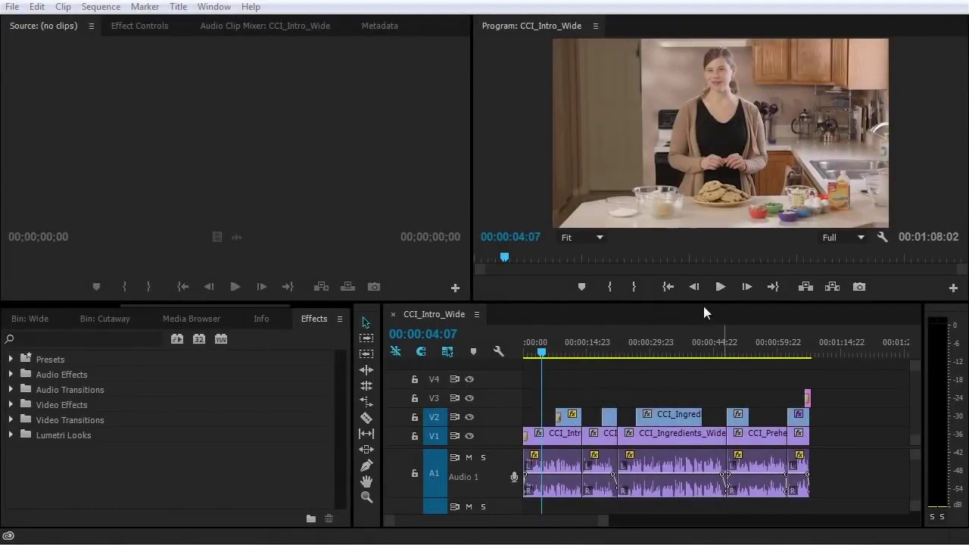
click(697, 311)
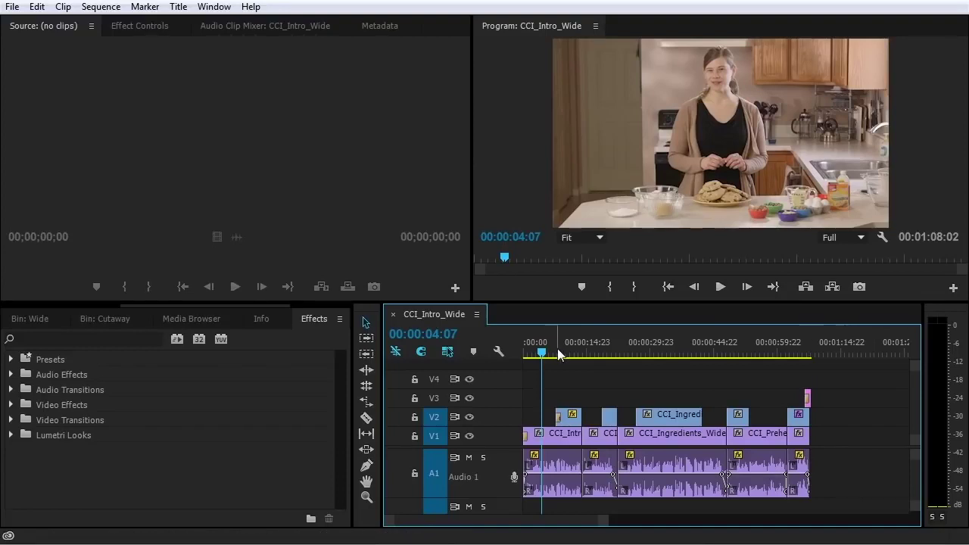
key(Home)
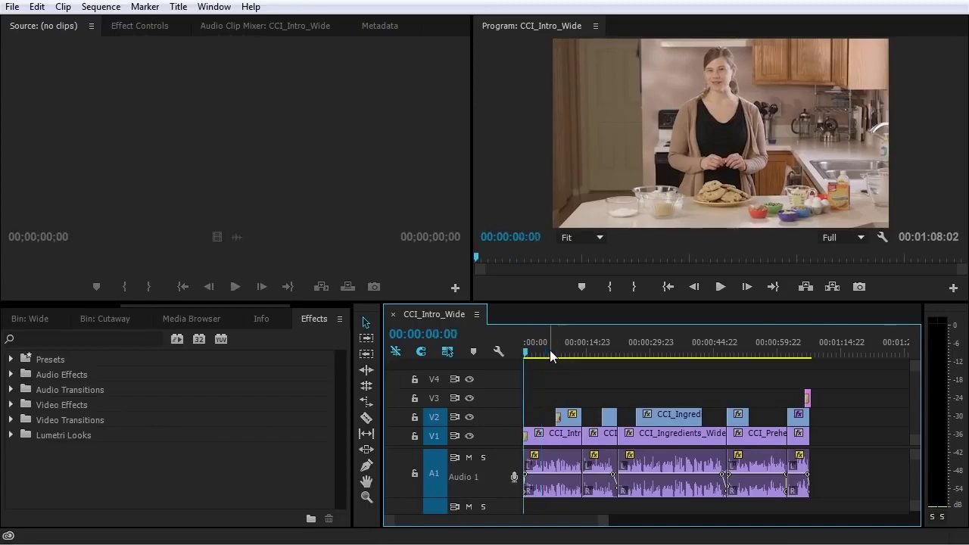
key(space)
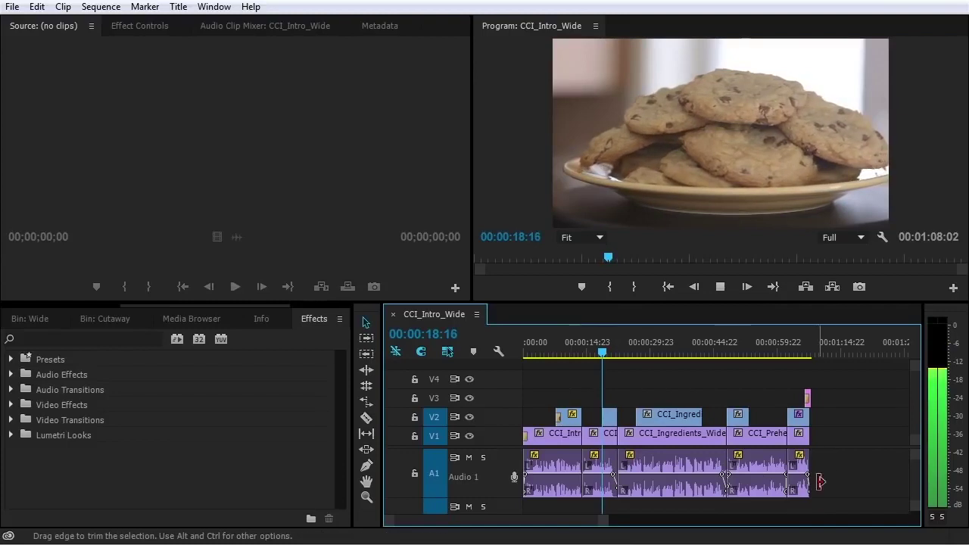
key(space)
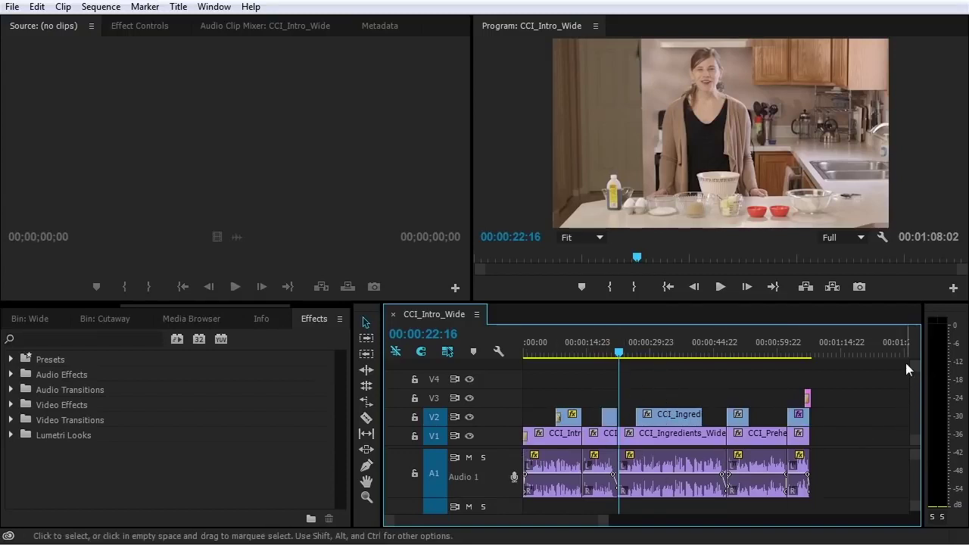
click(590, 350)
key(space)
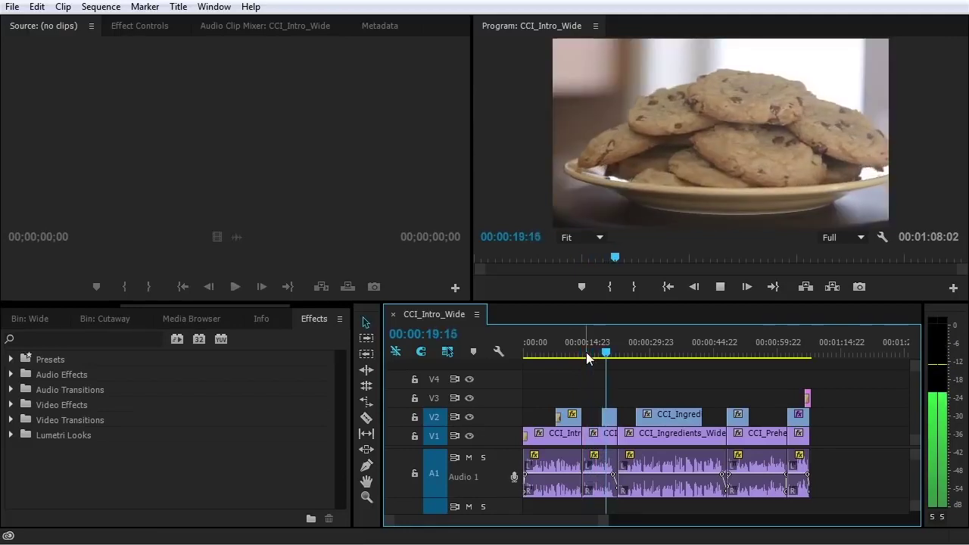
key(space)
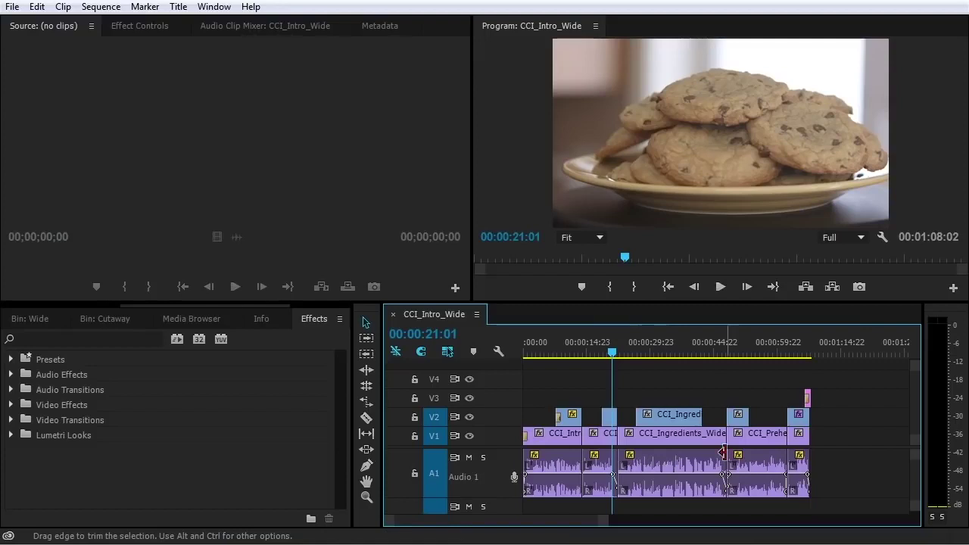
Step: Apply Audio Gain to the first V1/A1 clip, normalizing its maximum peak to -2 dB
click(538, 352)
click(547, 441)
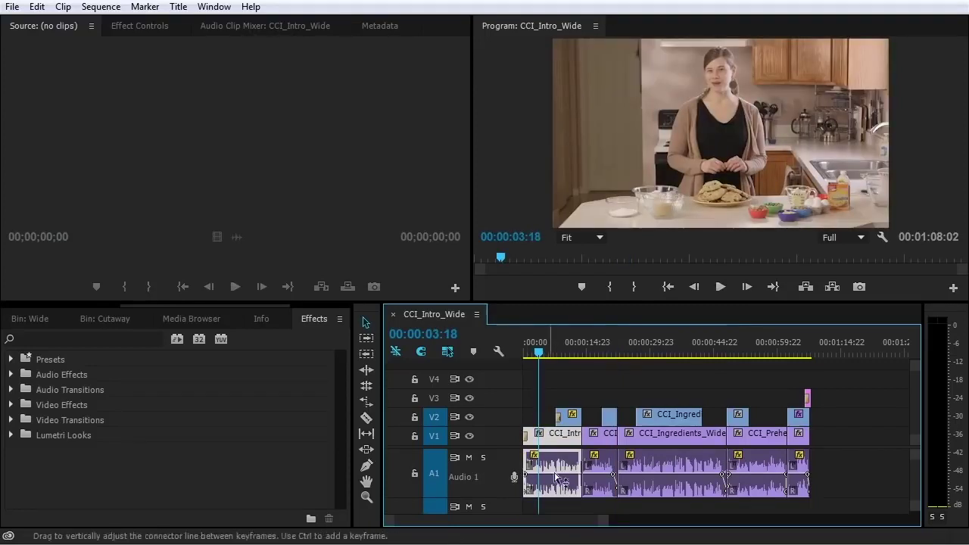
right_click(559, 444)
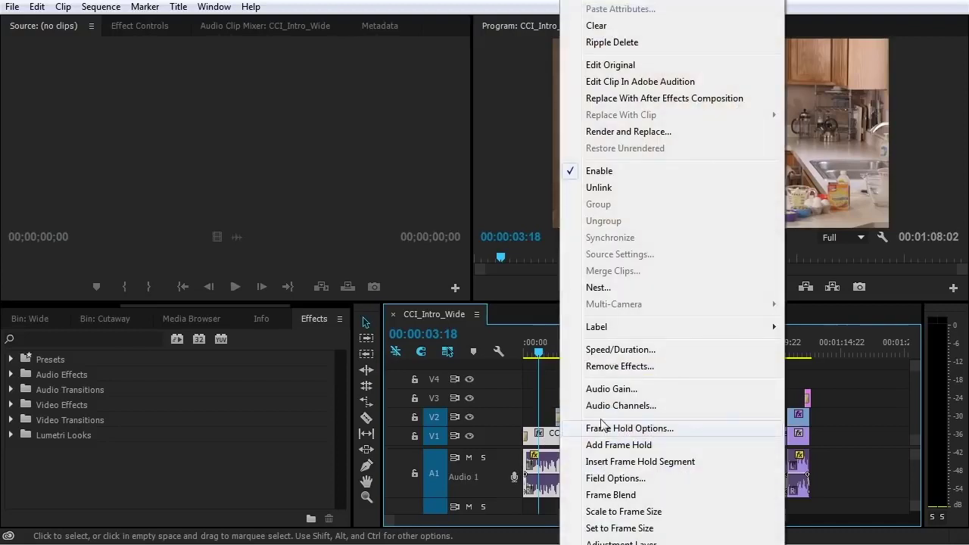
click(642, 391)
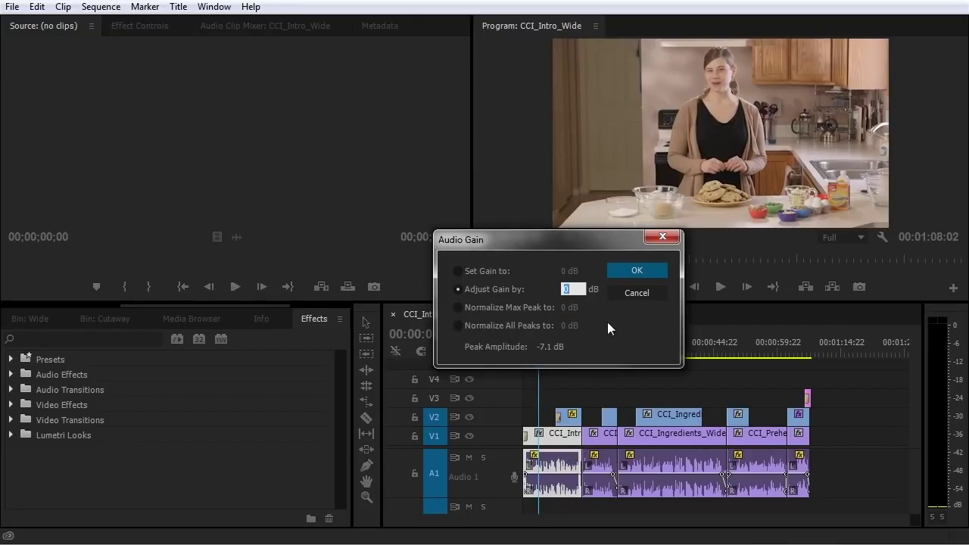
click(458, 307)
click(567, 306)
text(-2)
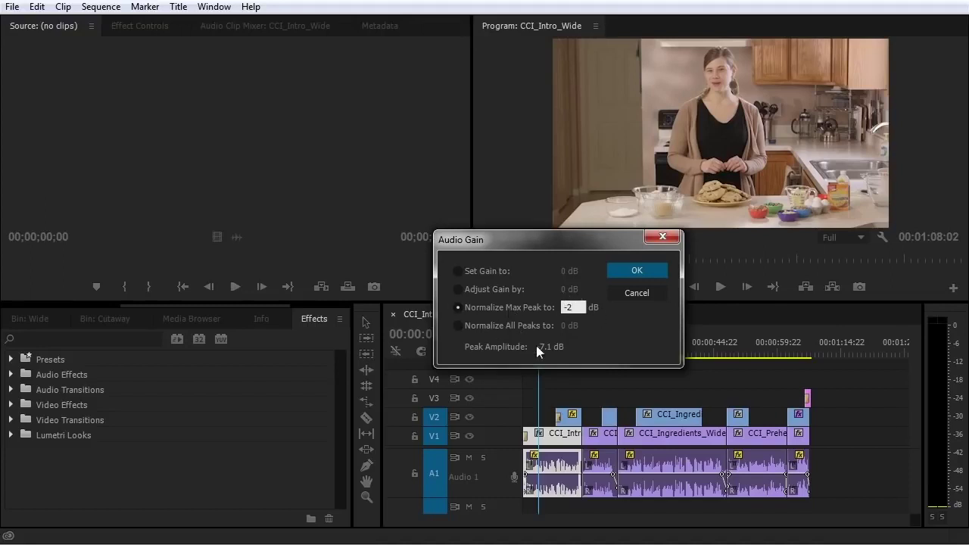
click(650, 277)
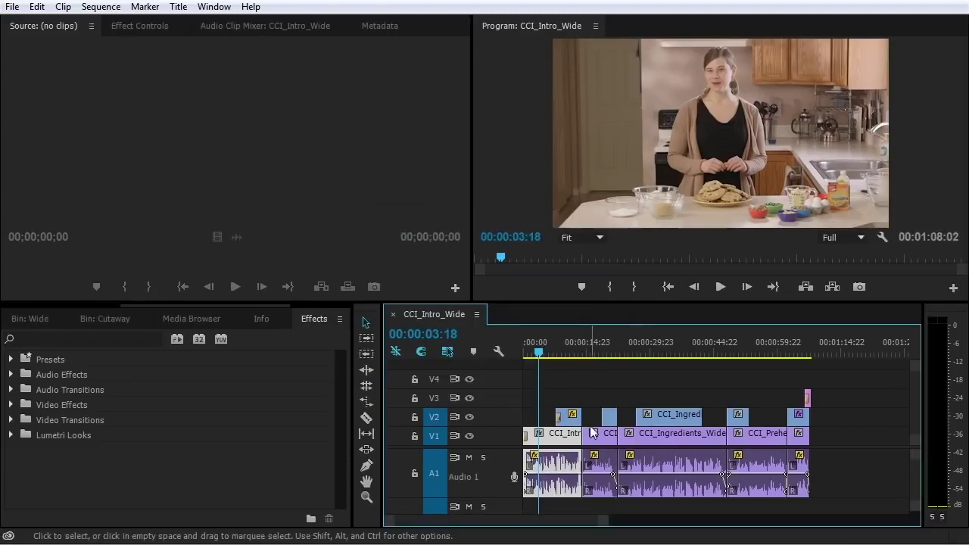
key(=)
key(minus)
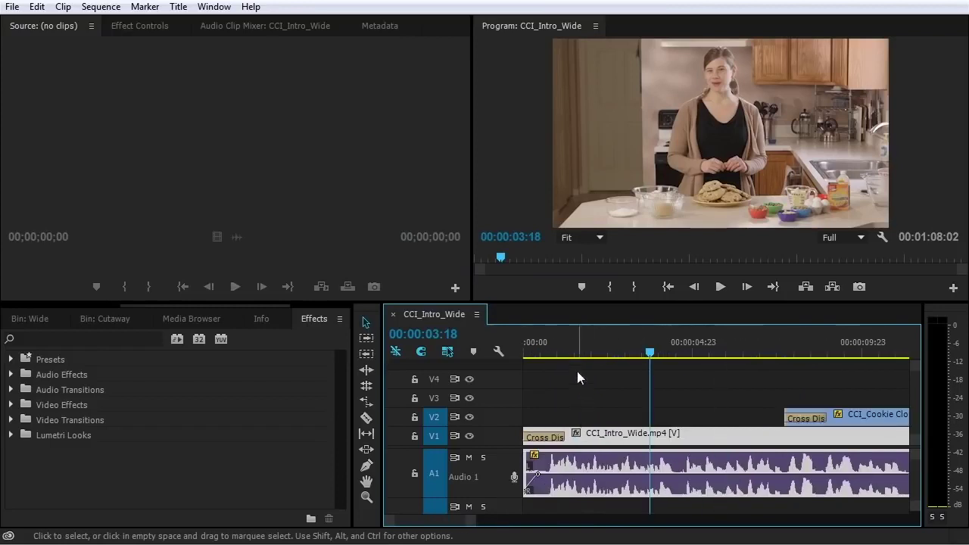
key(Home)
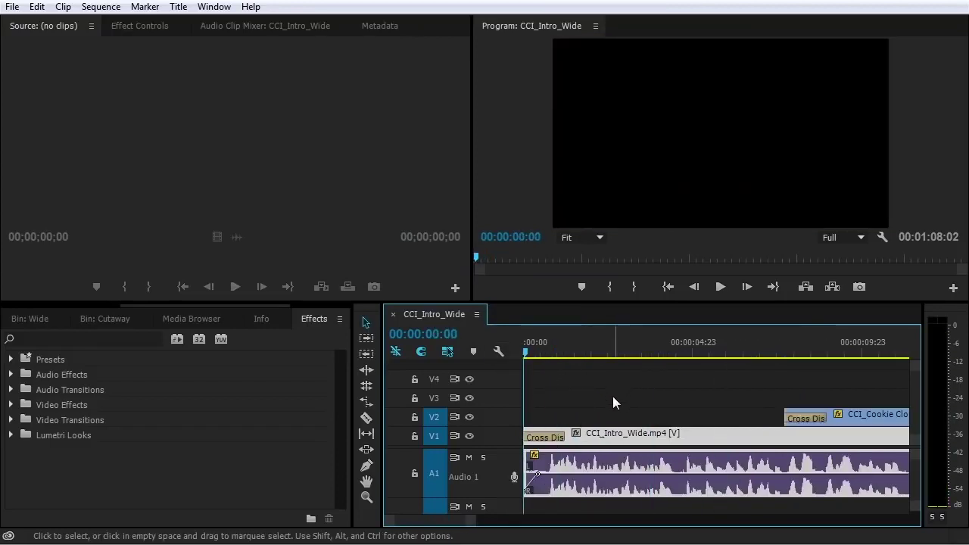
key(space)
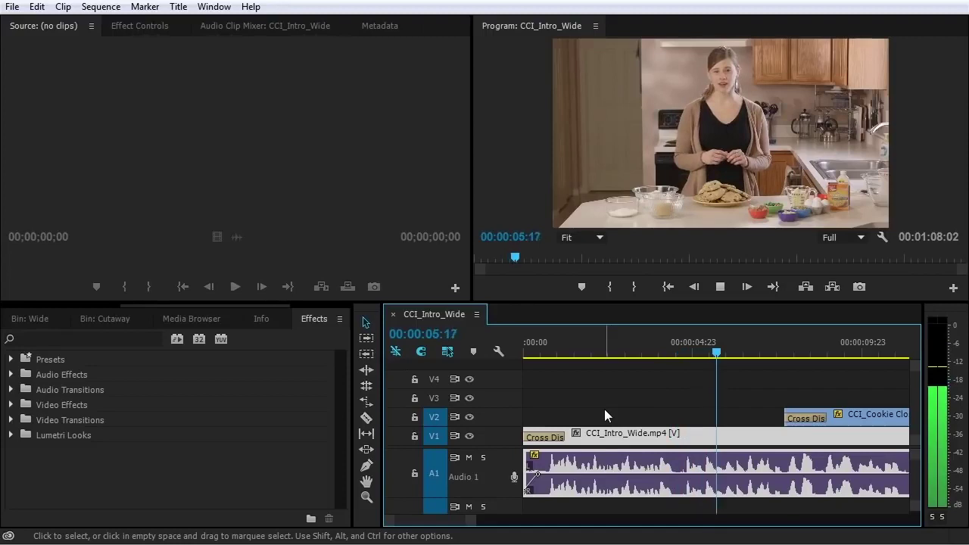
key(space)
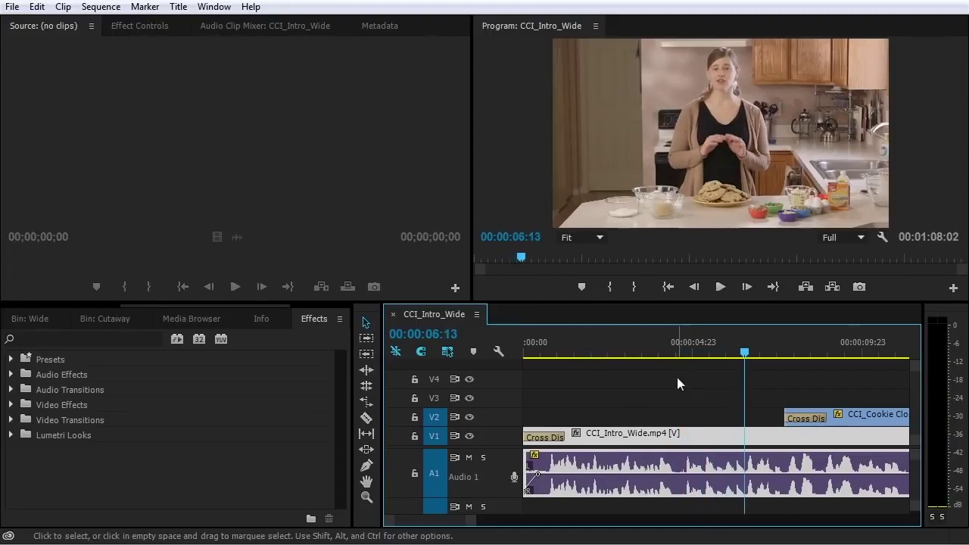
click(670, 378)
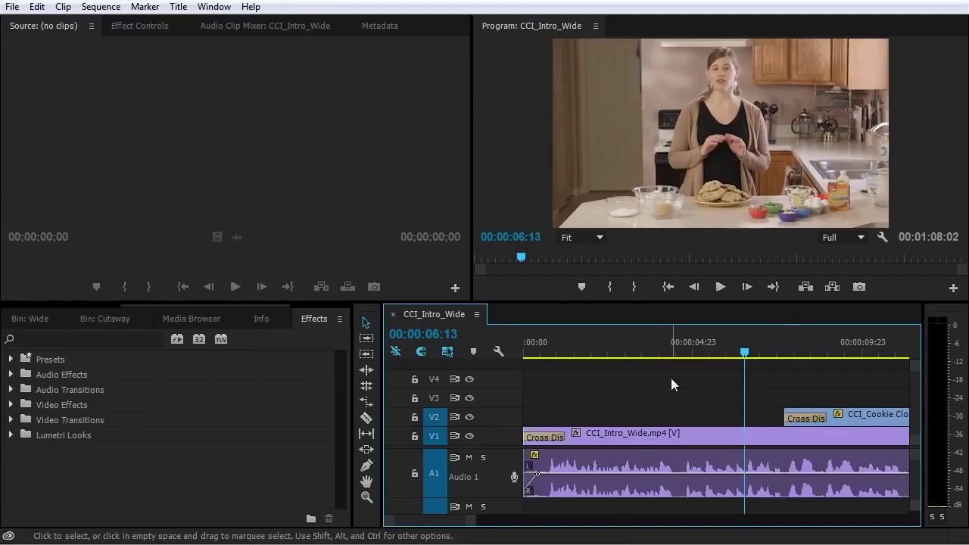
key(backslash)
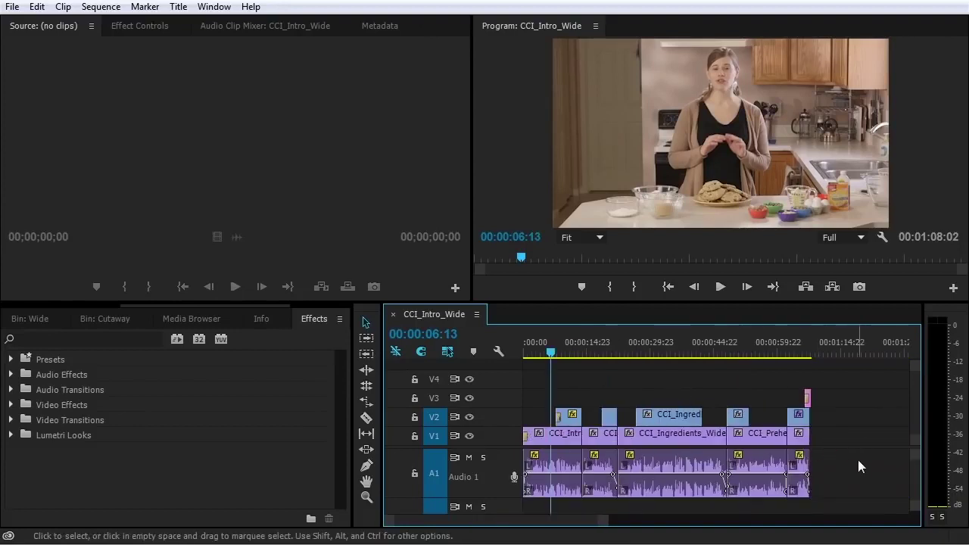
Step: Select all V1/A1 clips and normalize all their peaks together to -3 dB with Audio Gain
drag(863, 460, 530, 461)
drag(879, 454, 541, 465)
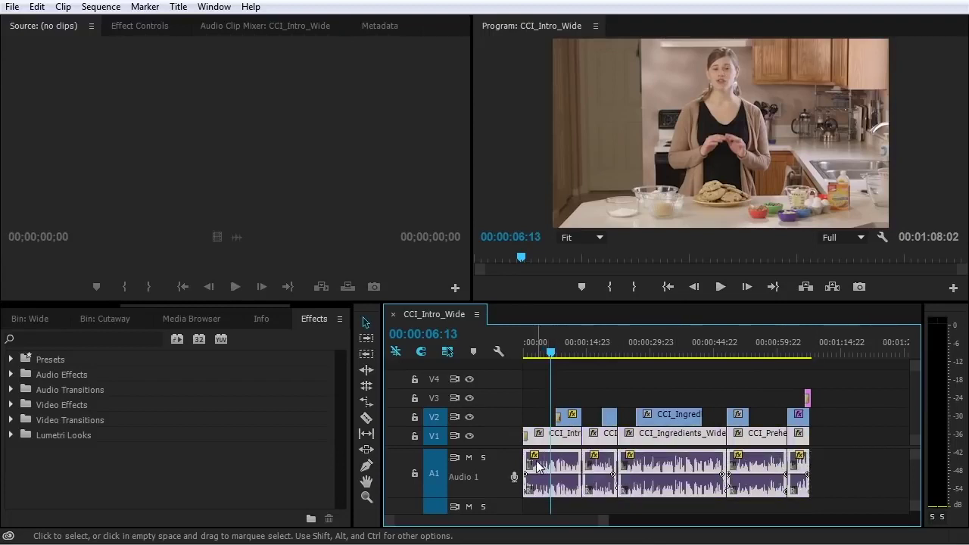
key(g)
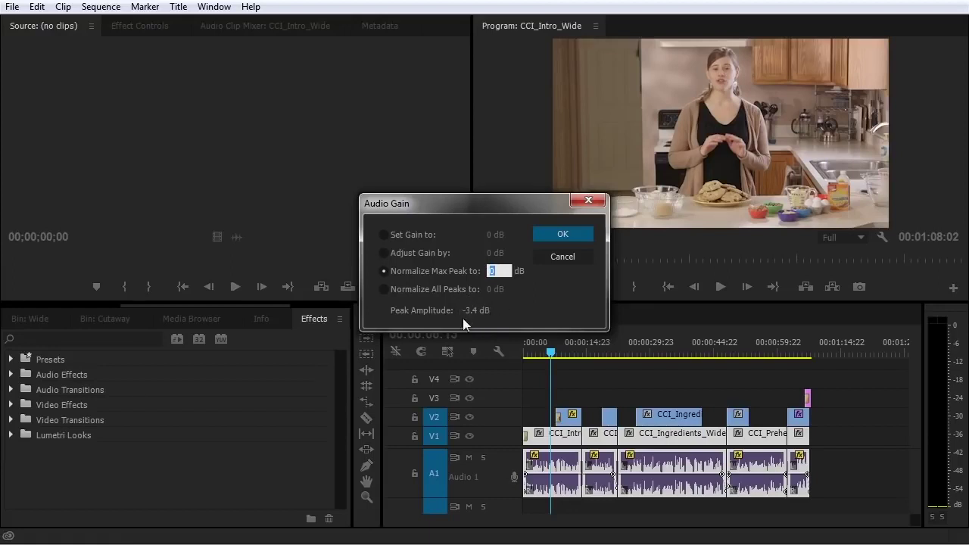
click(385, 290)
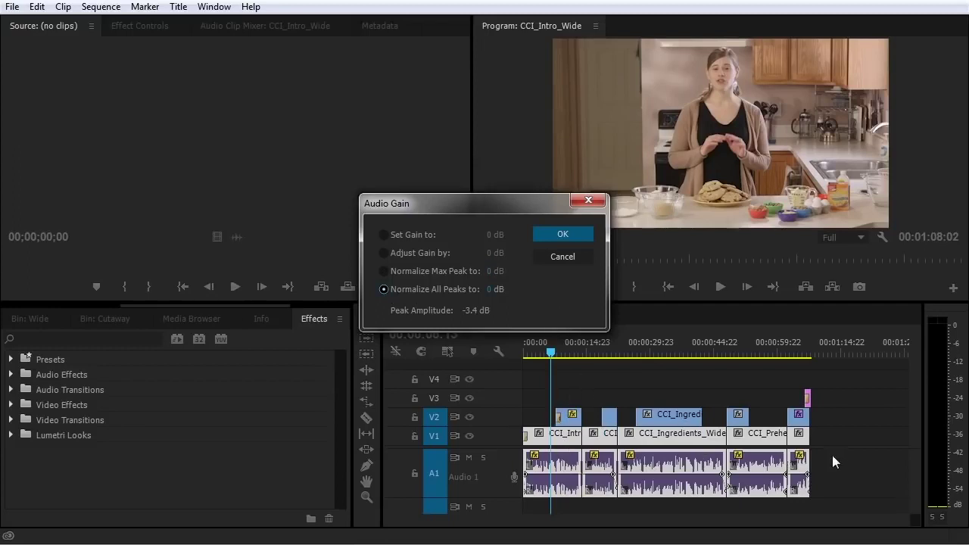
text(-3)
key(Return)
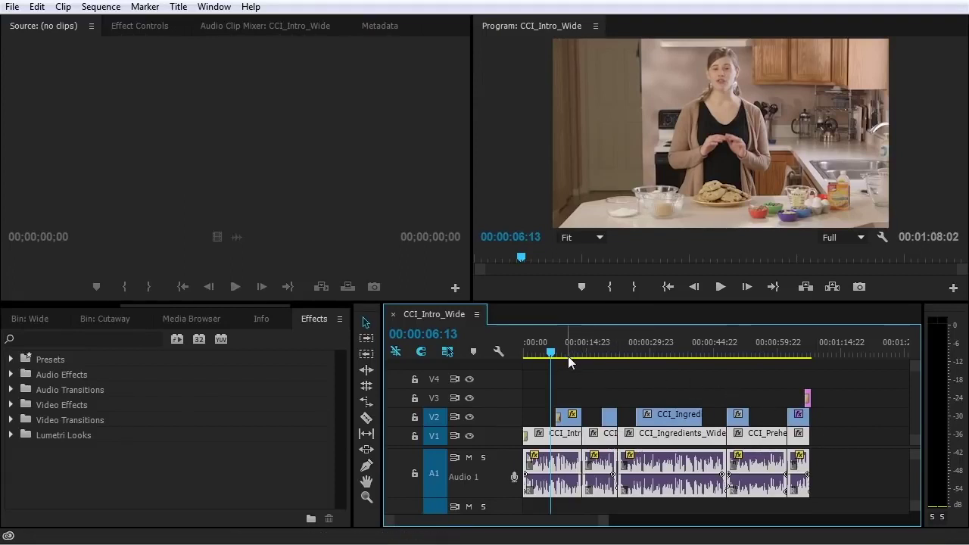
Step: Play back the normalized CCI_Intro_Wide sequence, then stop playback
key(space)
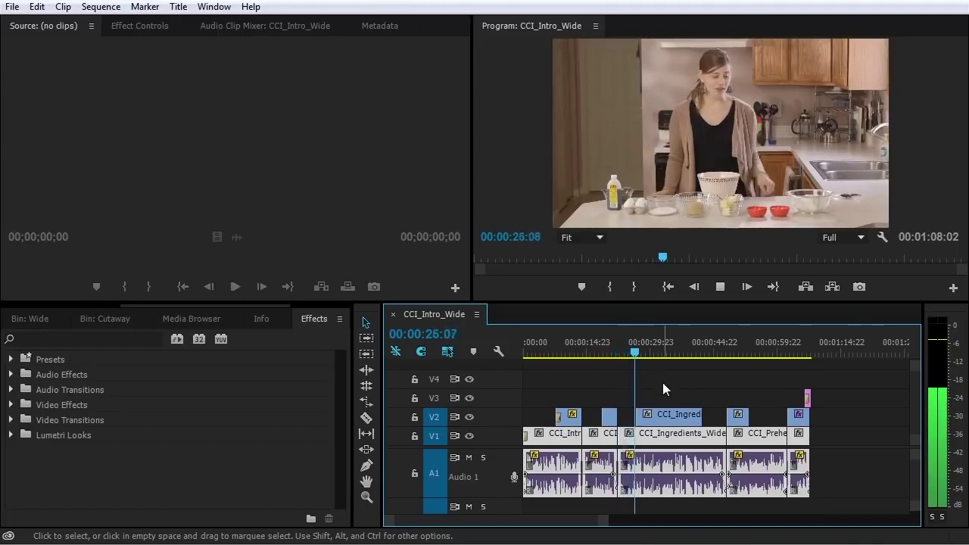
click(666, 397)
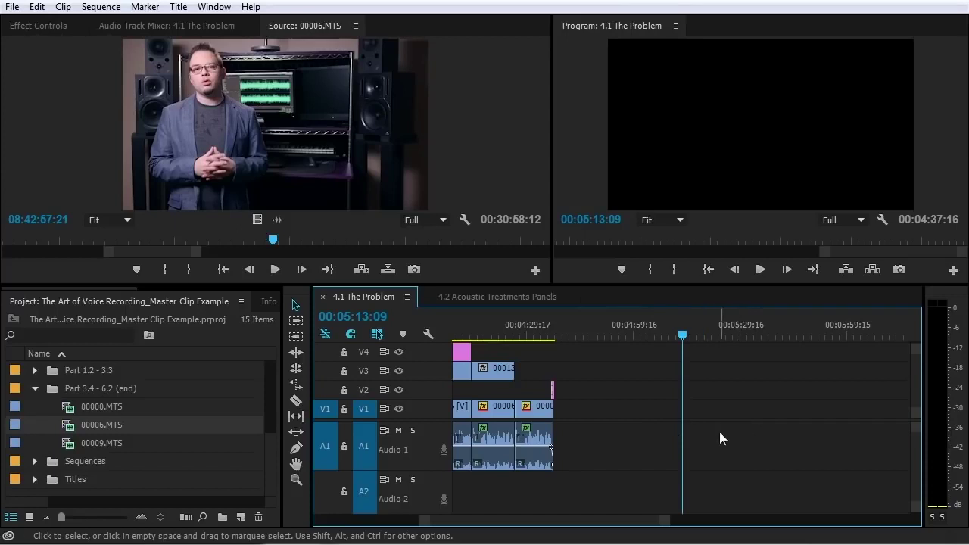
Step: Show 00006.MTS as its audio waveform in the Source Monitor, zoomed out to the full clip
click(72, 428)
click(230, 133)
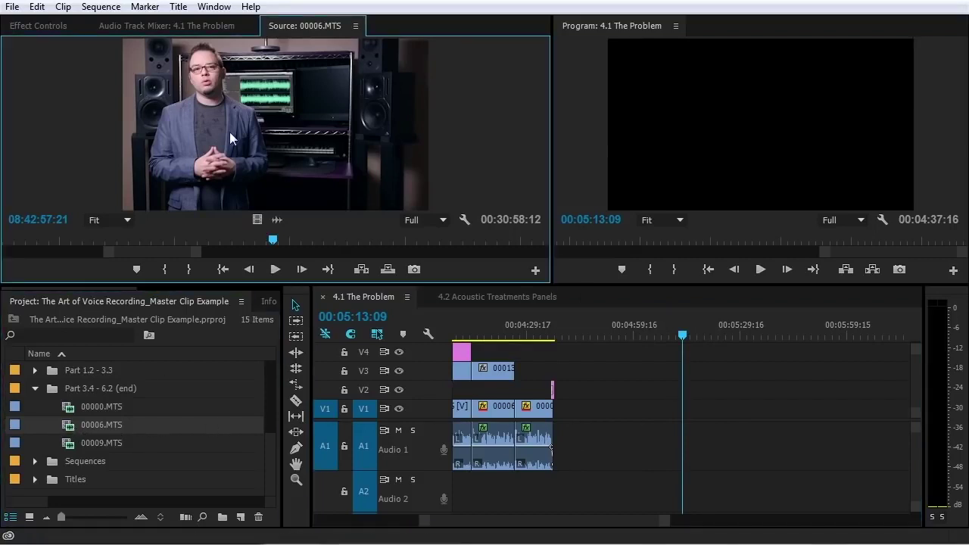
click(278, 221)
drag(203, 254, 507, 257)
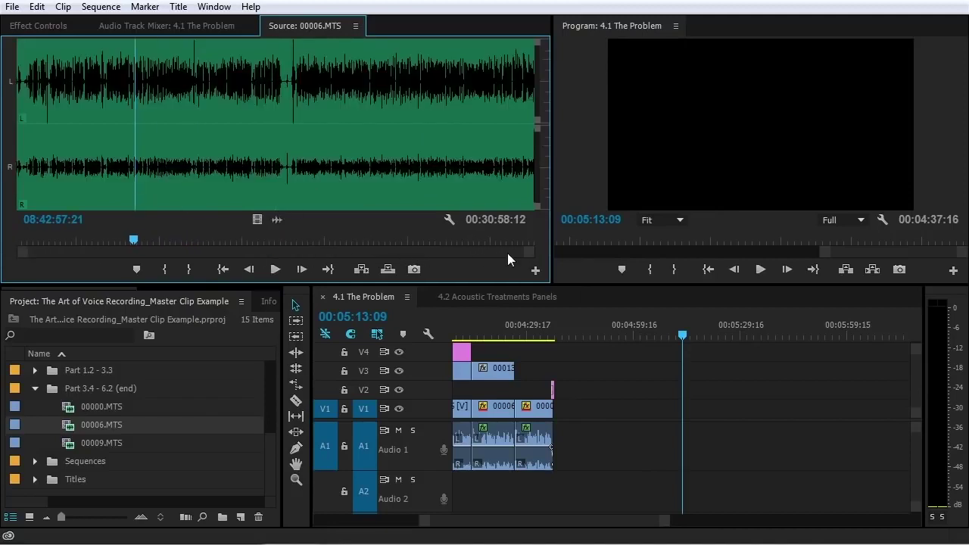
click(115, 425)
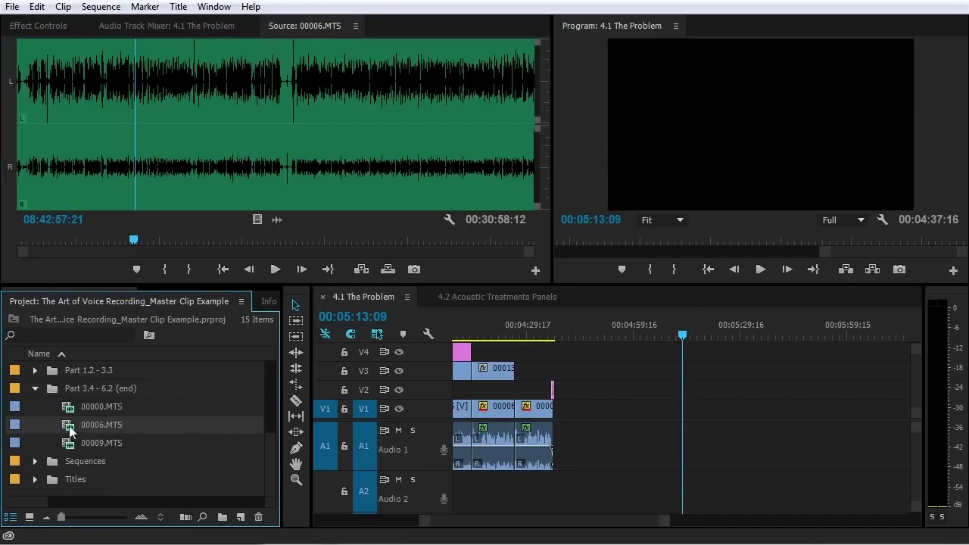
Step: Raise the 00006.MTS master clip's audio gain by 10 dB through Clip > Audio Options > Audio Gain
click(63, 7)
mouse_move(113, 147)
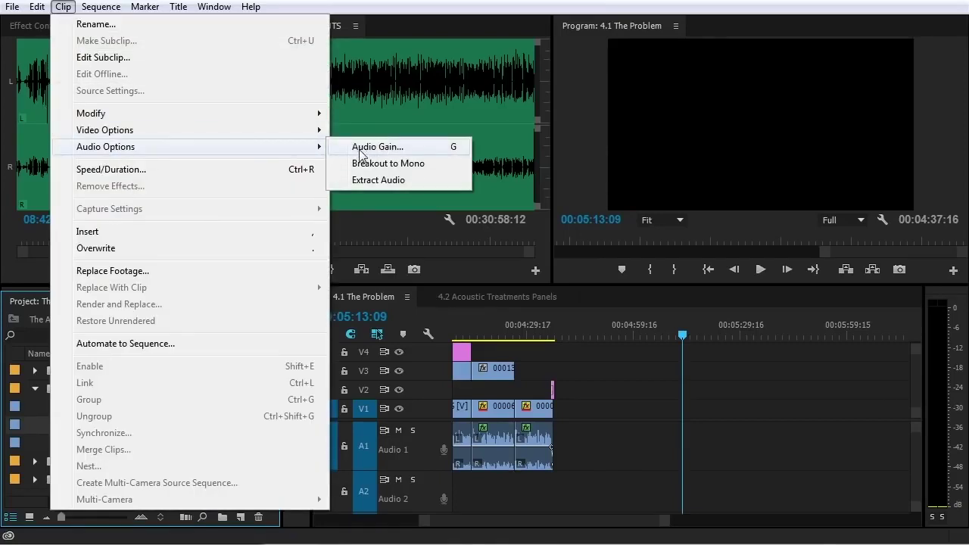
click(360, 150)
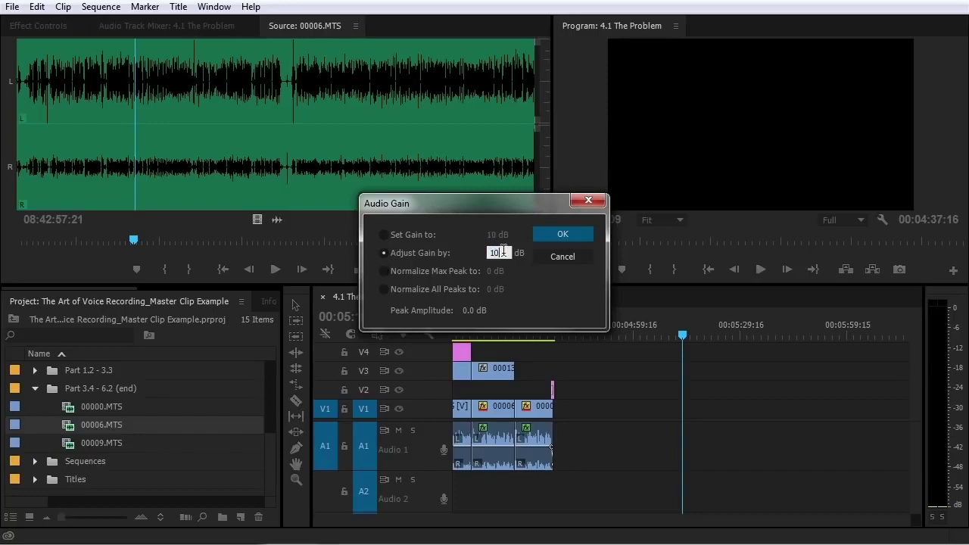
click(560, 235)
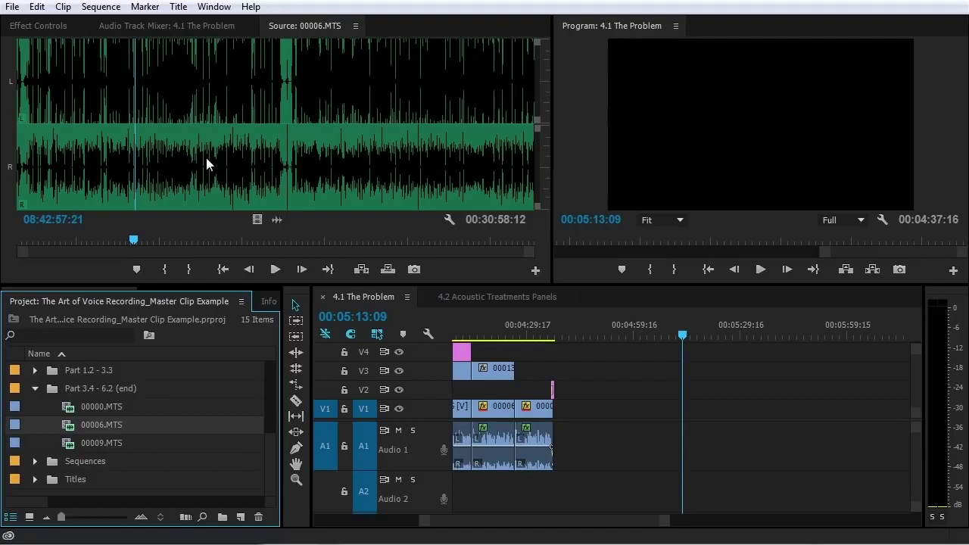
Step: Mark In and Out points on 00006.MTS and drop that portion onto V1/A1 near 05:00
click(157, 239)
key(i)
click(189, 239)
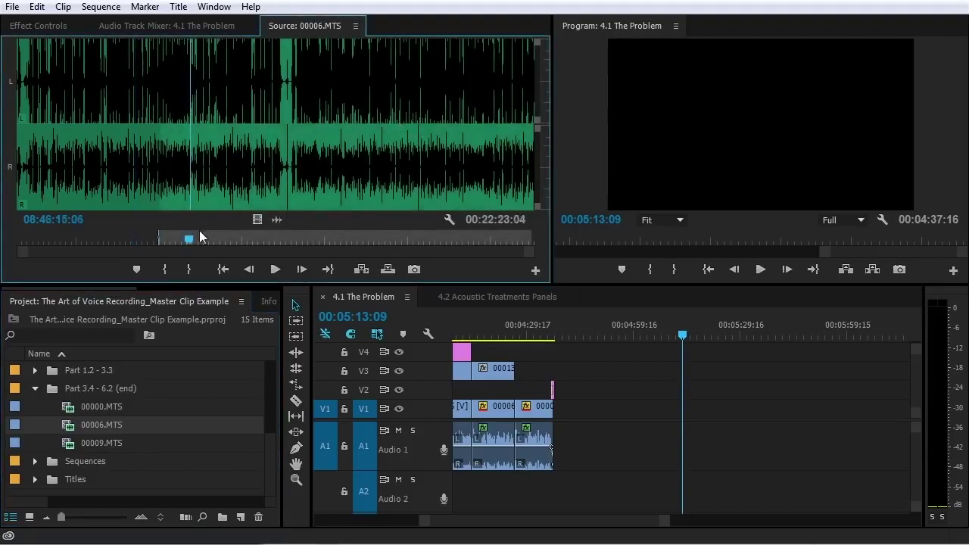
click(182, 270)
click(258, 218)
drag(263, 138, 603, 428)
key(minus)
click(753, 435)
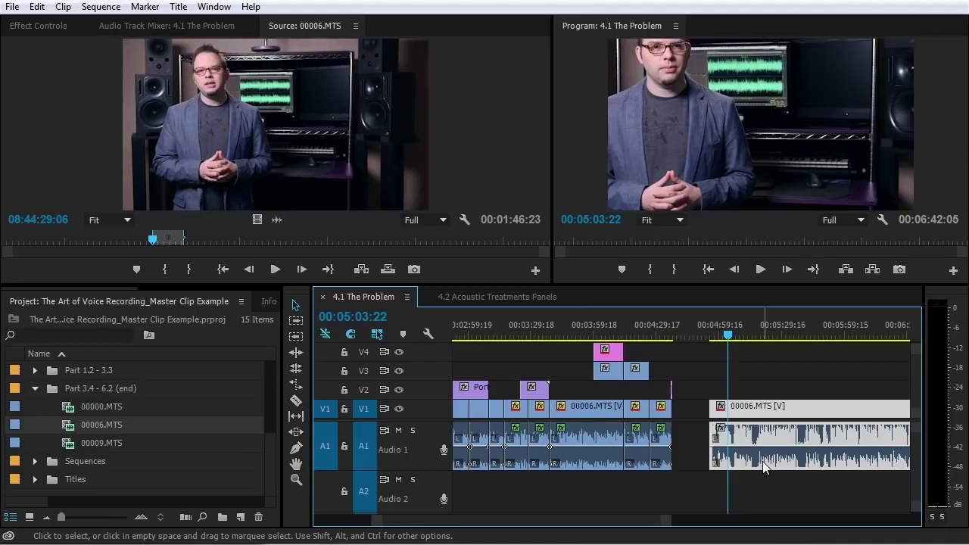
Step: Normalize all peaks of the selected end audio clips to -2 dB with Audio Gain
drag(780, 491, 461, 439)
right_click(573, 443)
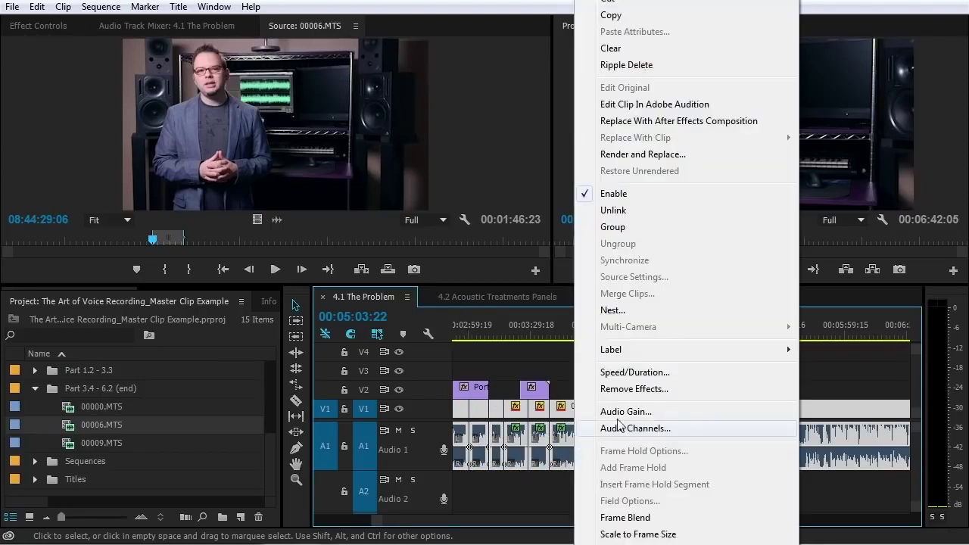
click(628, 412)
click(443, 292)
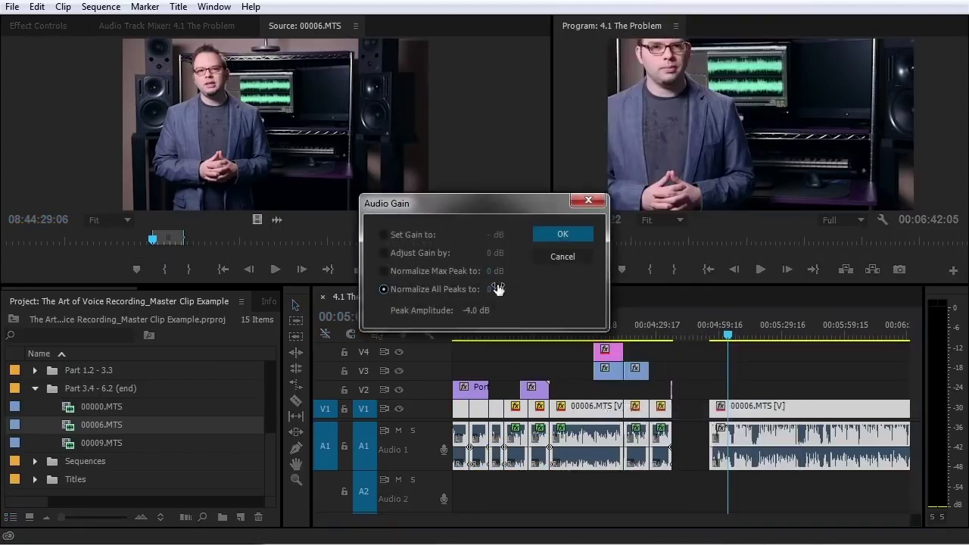
click(493, 290)
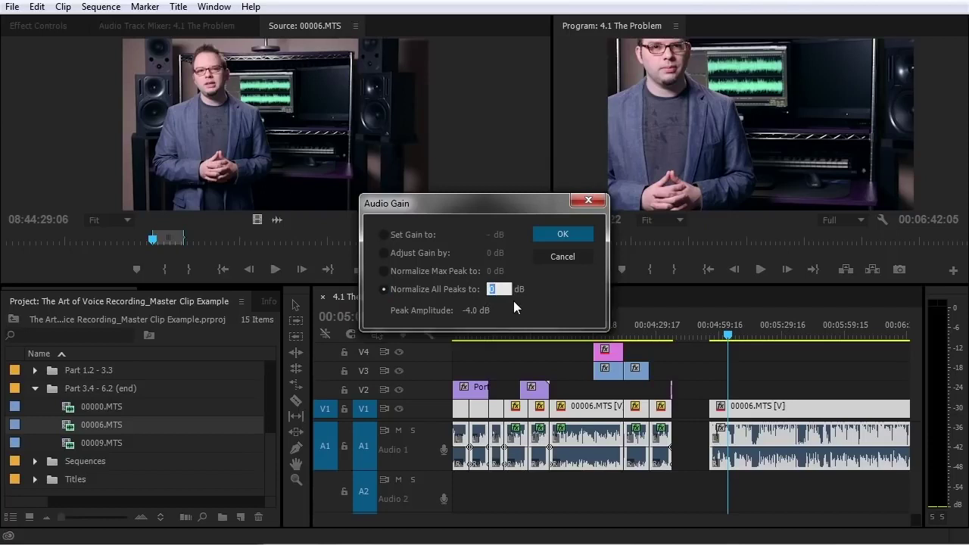
text(-2)
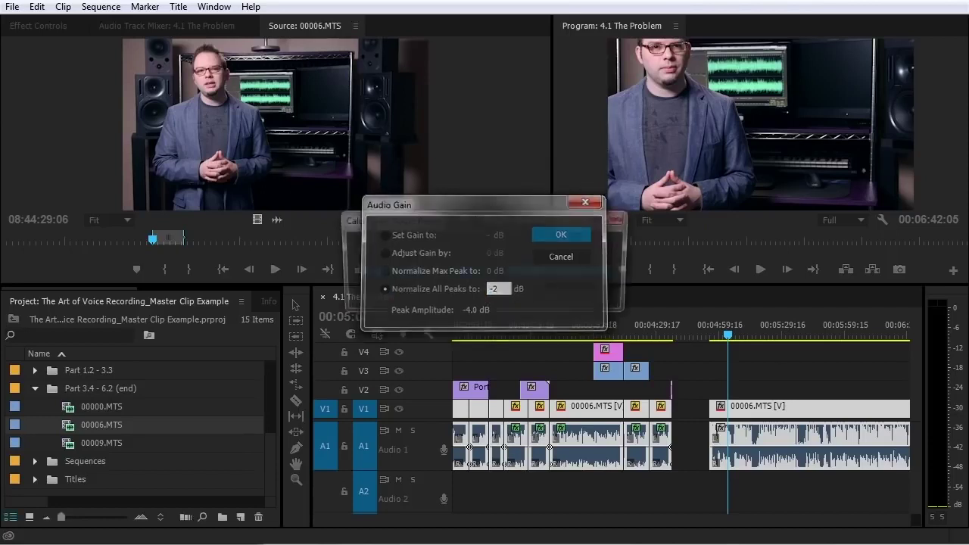
key(Return)
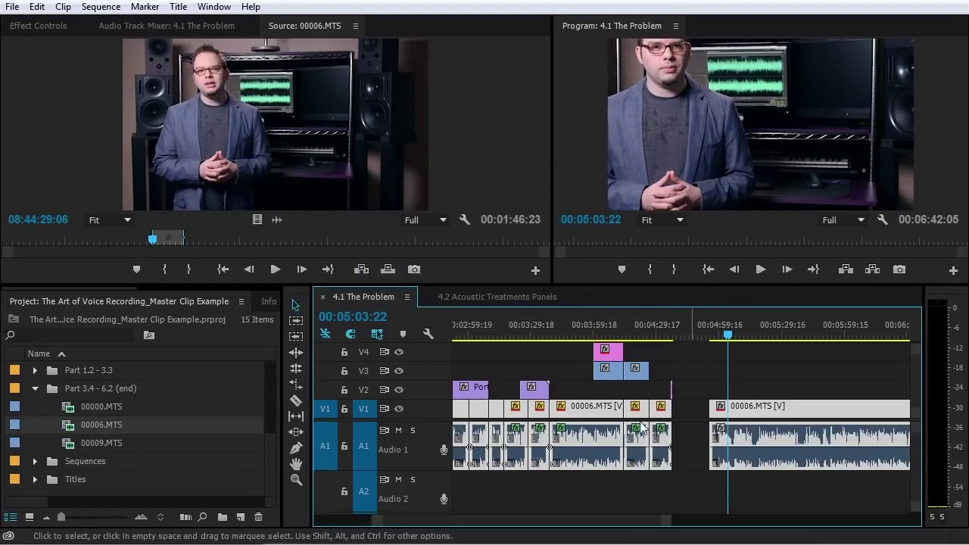
Step: Add another 00006.MTS clip from the Source monitor to the sequence end
key(minus)
key(minus)
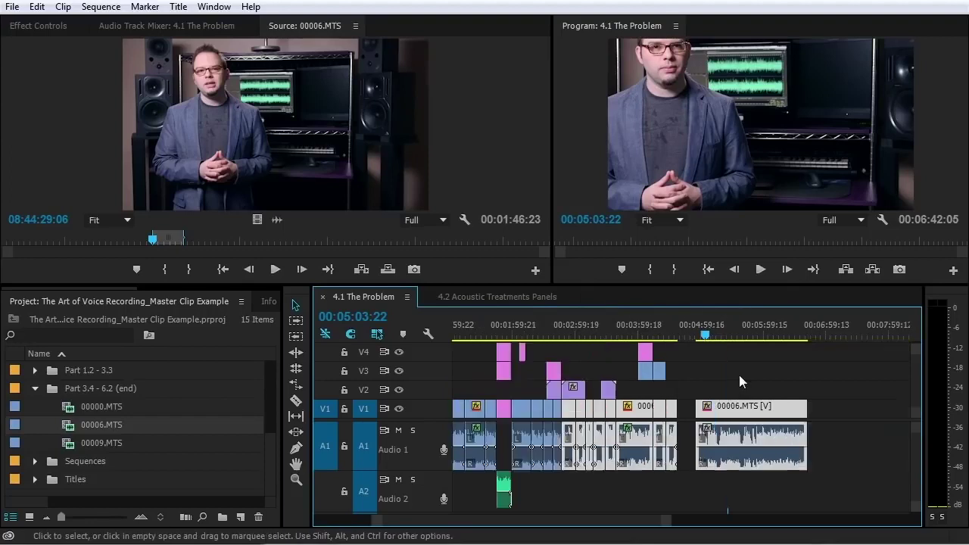
drag(219, 131, 667, 409)
click(664, 335)
key(equal)
key(equal)
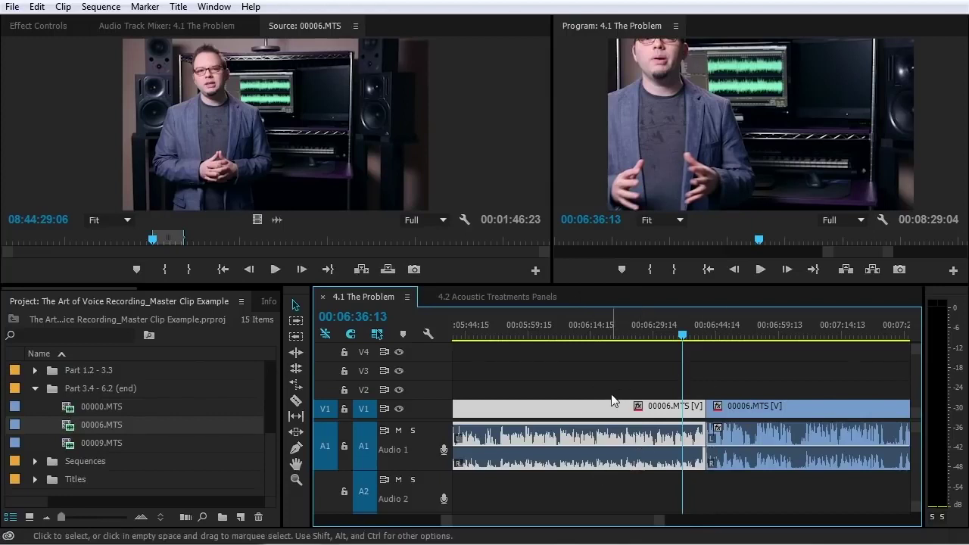
Step: Give the 00006.MTS footage in the Project panel a 6 dB audio gain
click(65, 429)
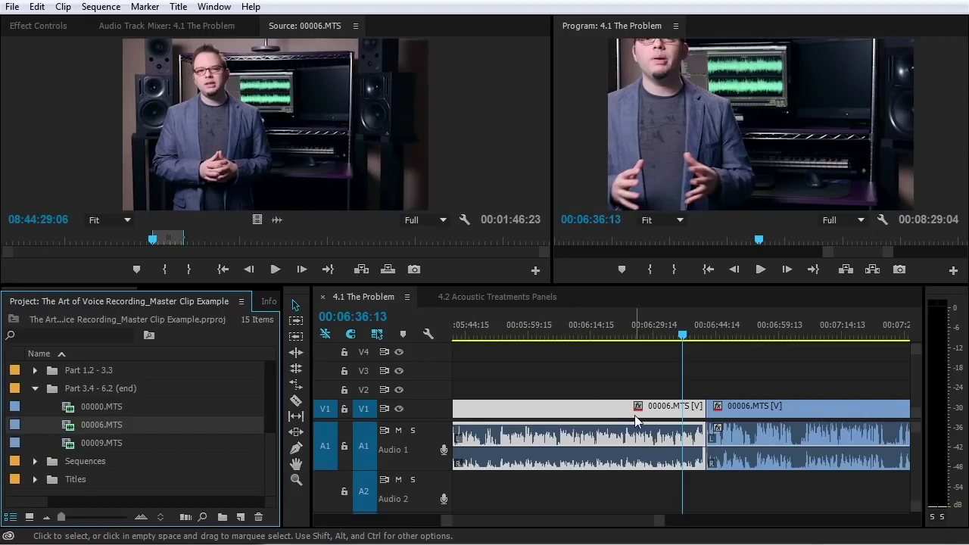
key(minus)
key(minus)
key(minus)
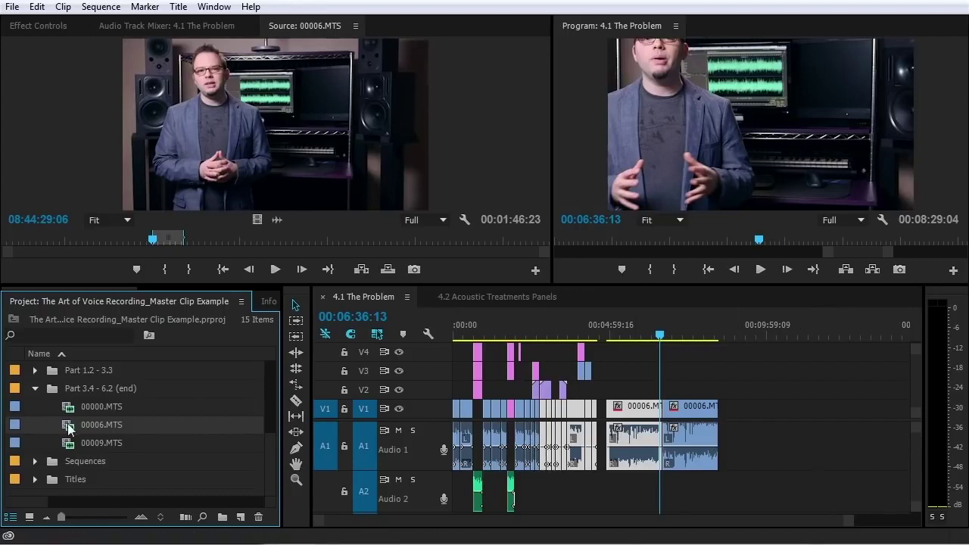
key(g)
click(412, 252)
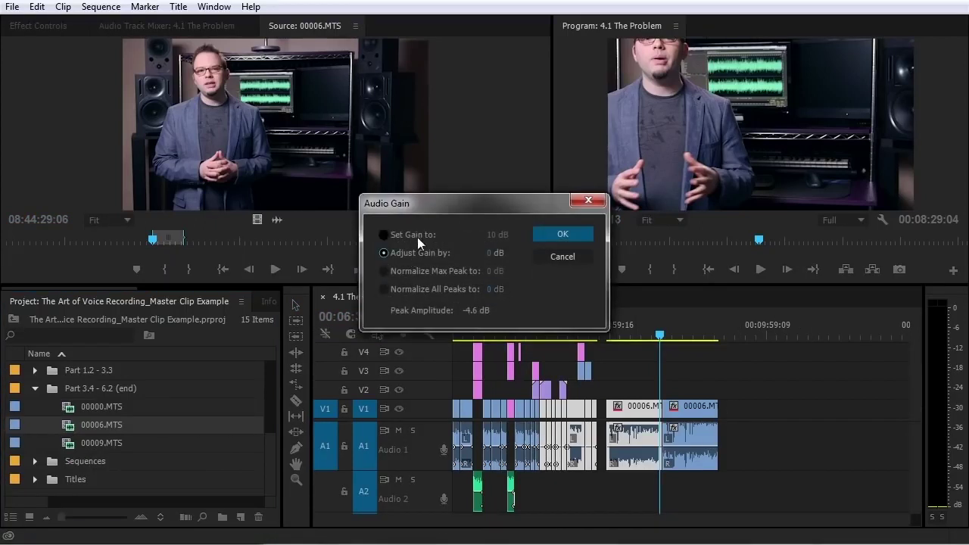
click(491, 235)
text(6)
click(564, 235)
Step: Add a third 00006.MTS clip after the others and select the end audio clips for gain
drag(131, 165, 715, 482)
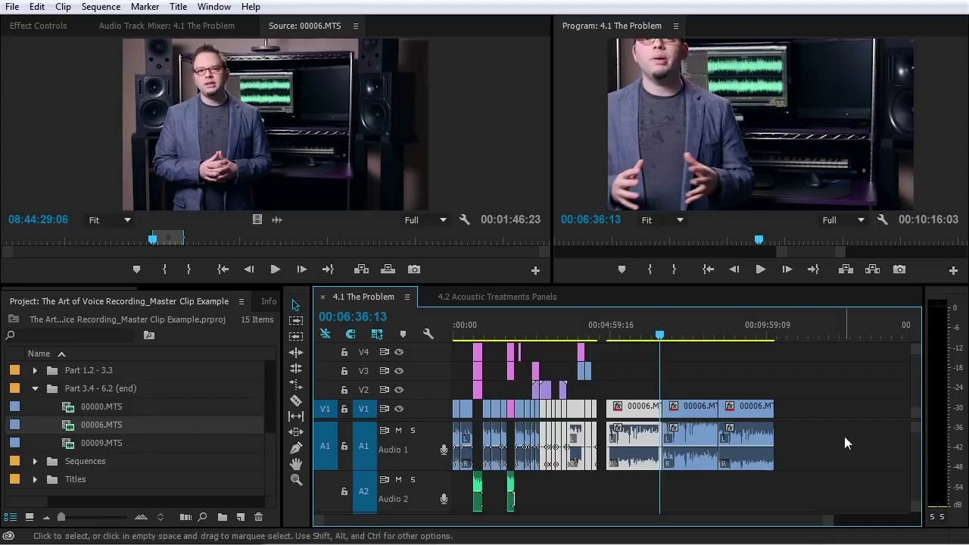
drag(844, 437, 446, 457)
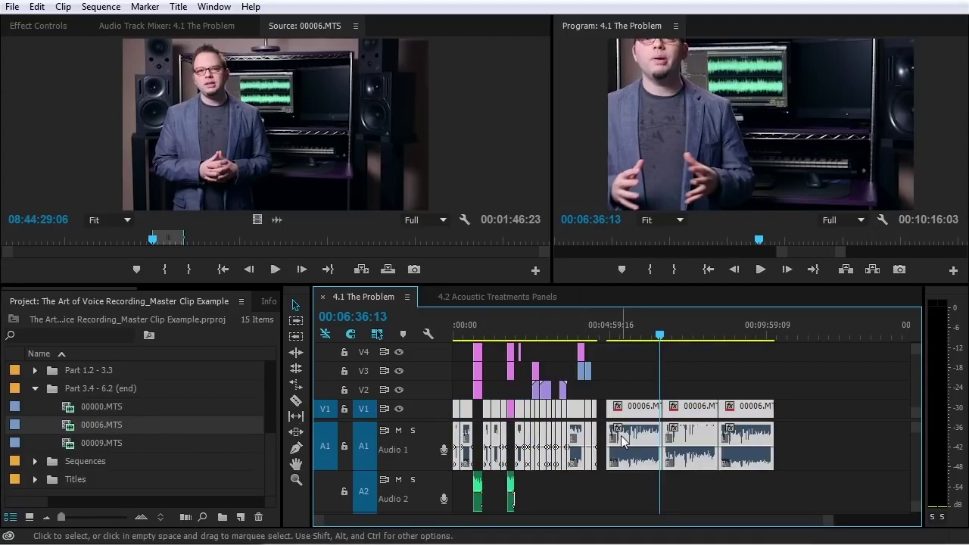
key(g)
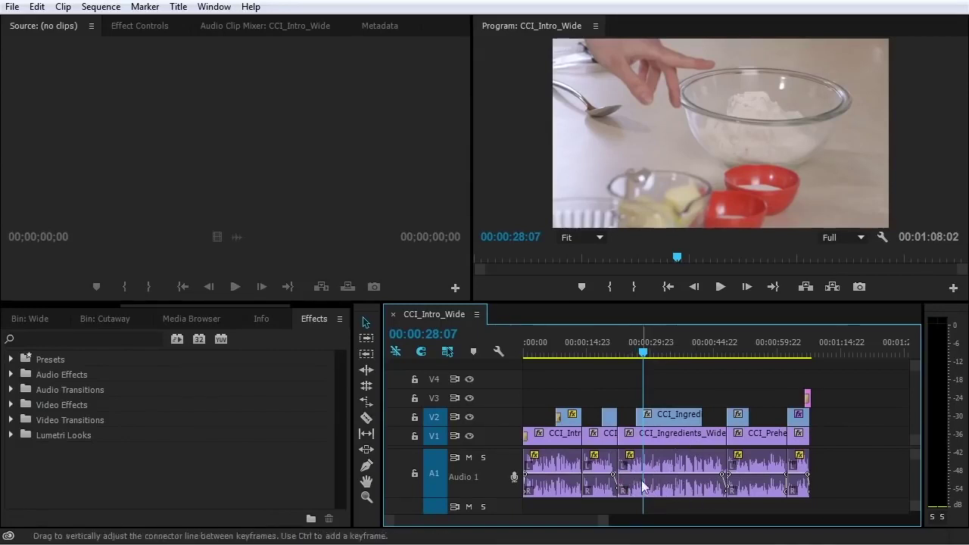
Step: Add two A1 volume keyframes and raise the level between them about 3 dB
key(equal)
key(equal)
key(equal)
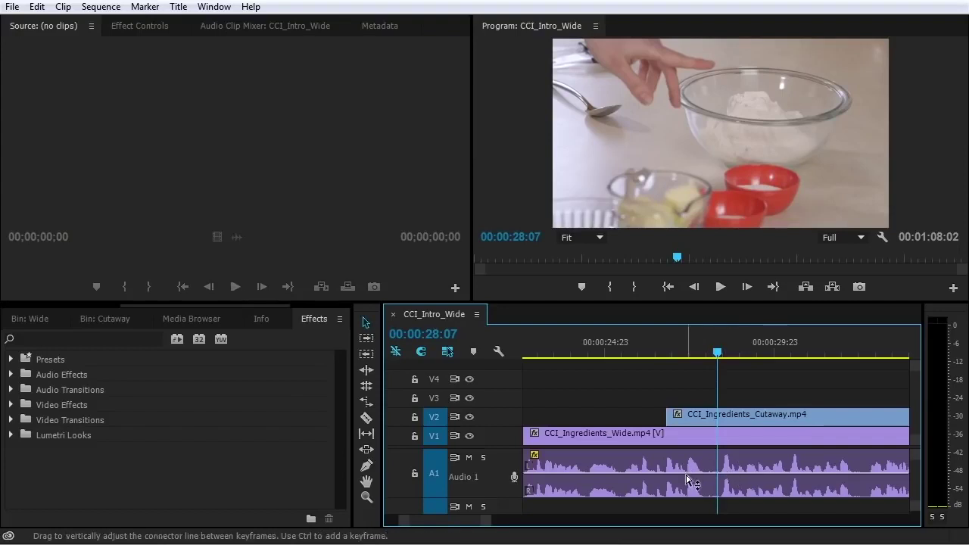
ctrl+click(722, 474)
ctrl+click(706, 474)
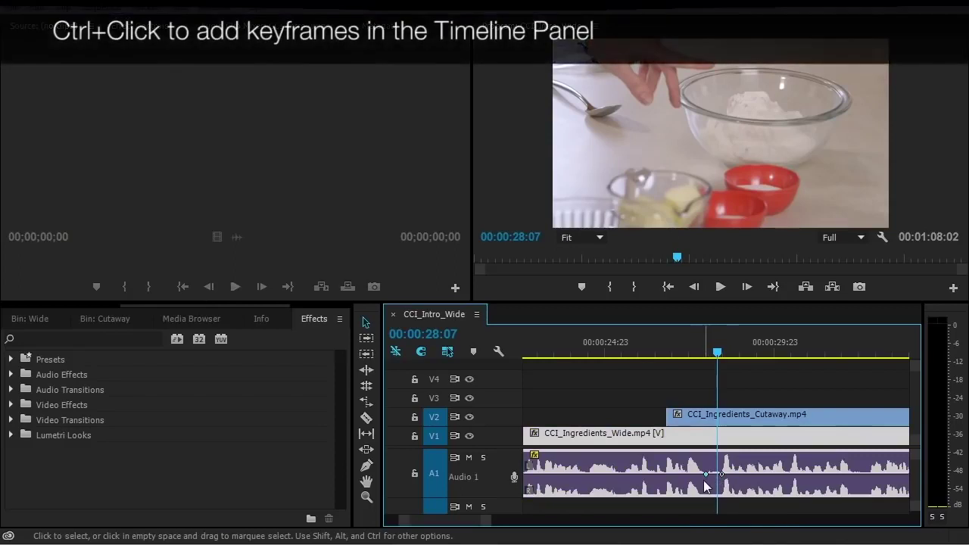
scroll(614, 399, up, 3)
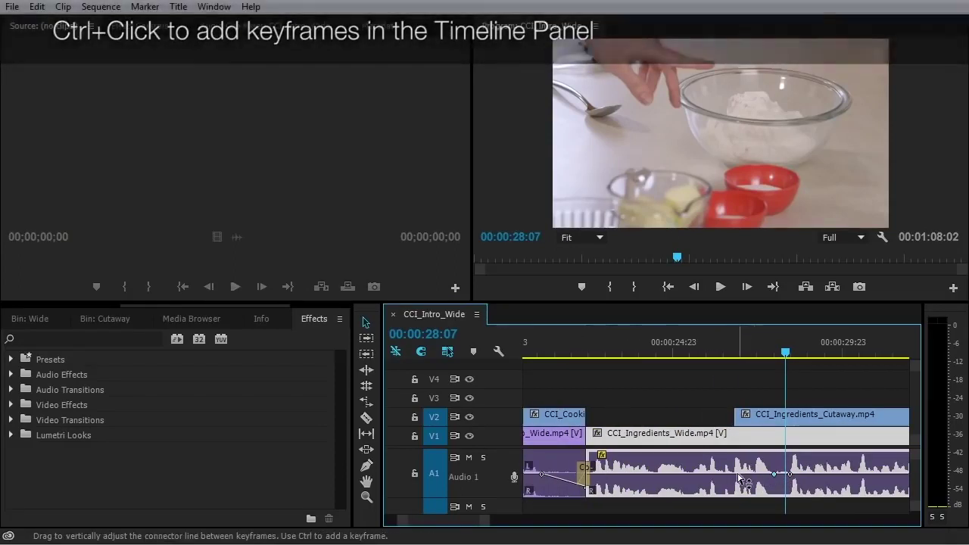
drag(741, 478, 741, 466)
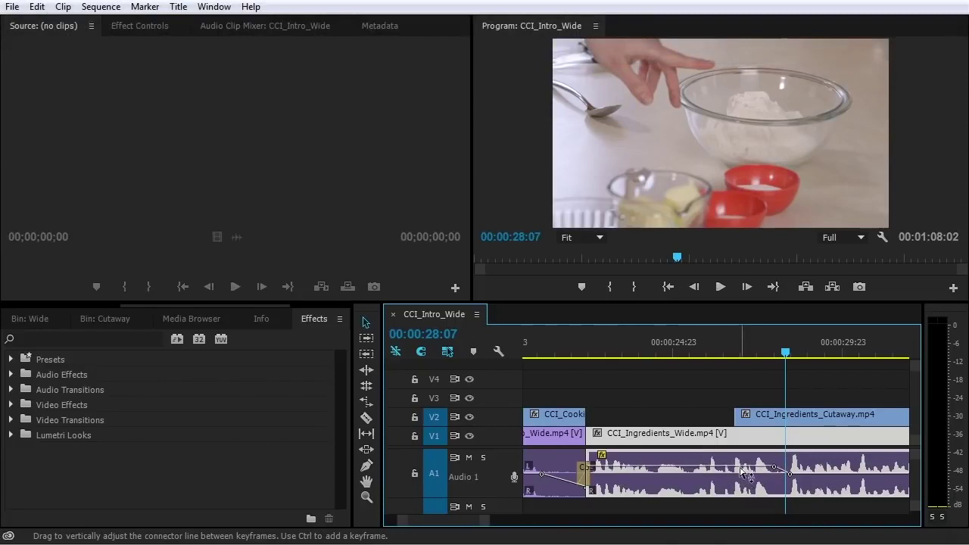
Step: Play back the boosted section from about 22:09, then view the whole sequence
click(586, 342)
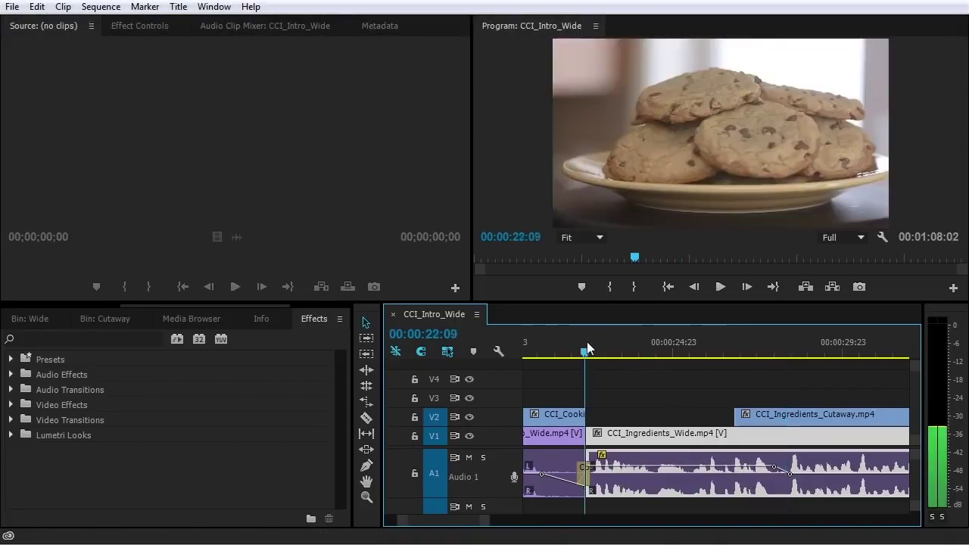
key(space)
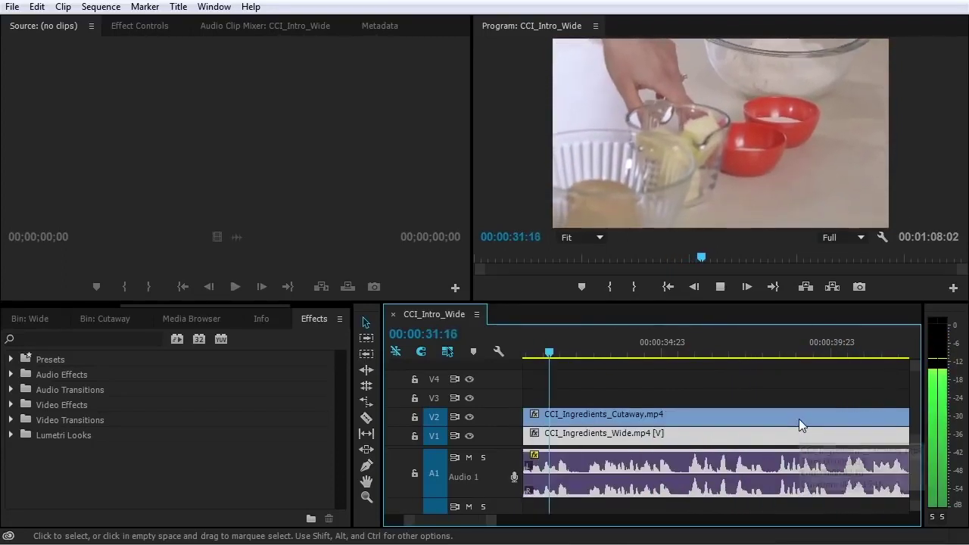
key(space)
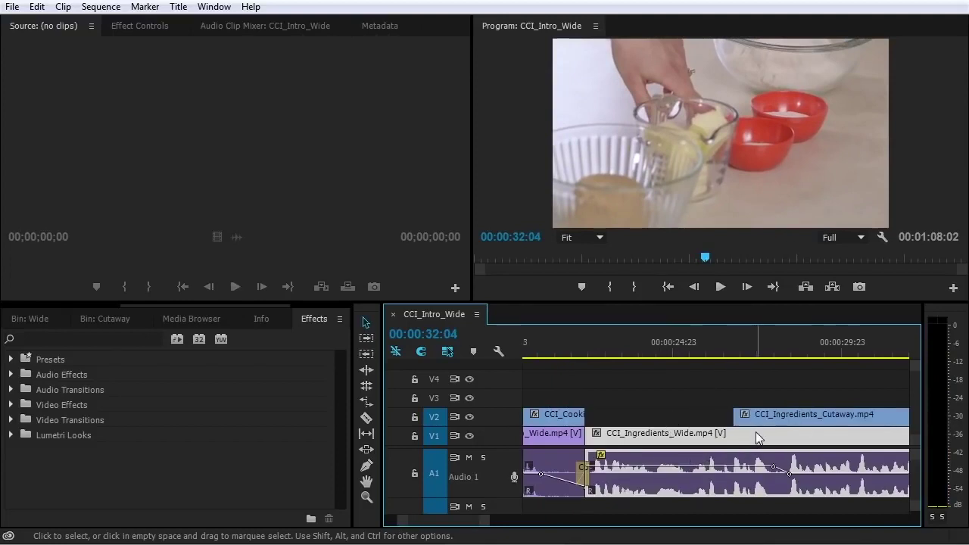
key(backslash)
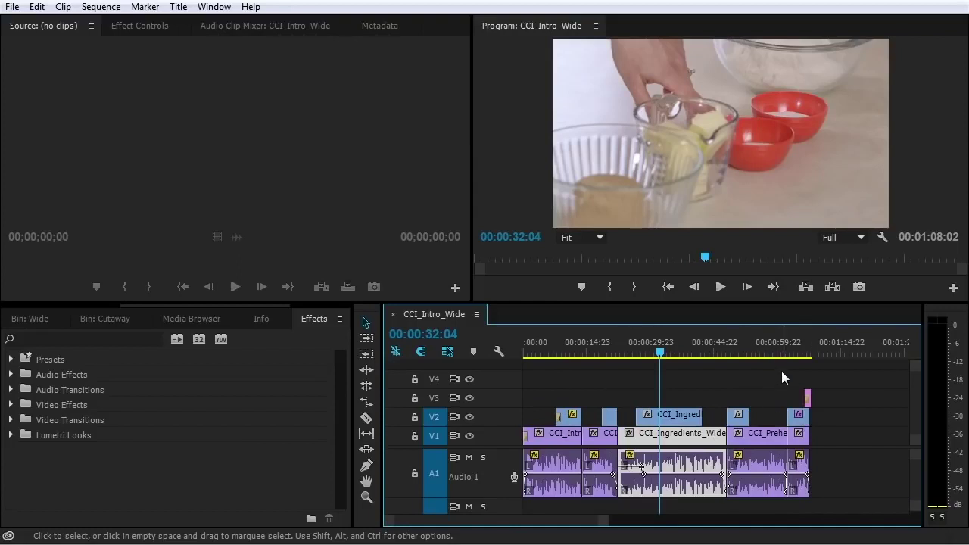
Step: Add a volume keyframe near 45:21 at the Ingredients shot end, adjust the level and replay
click(707, 349)
key(backslash)
key(equal)
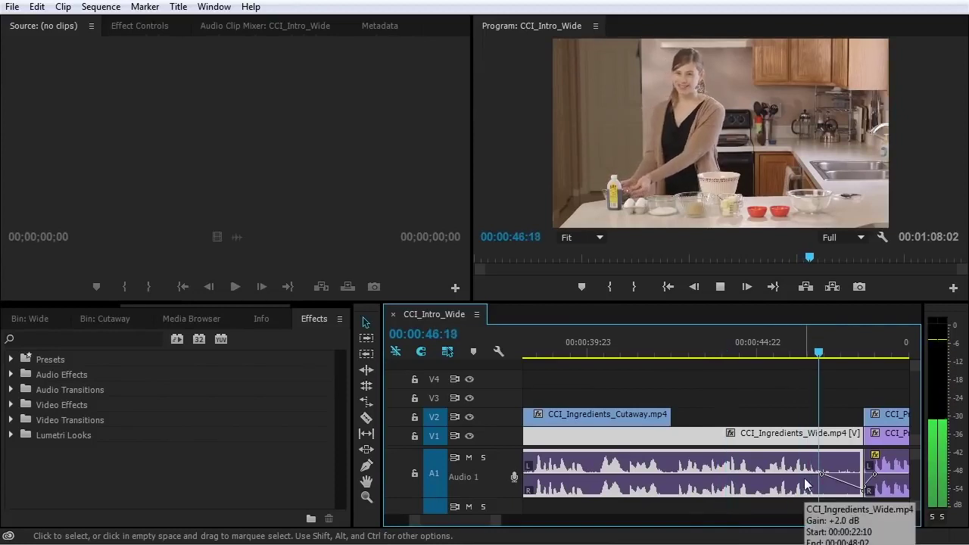
key(space)
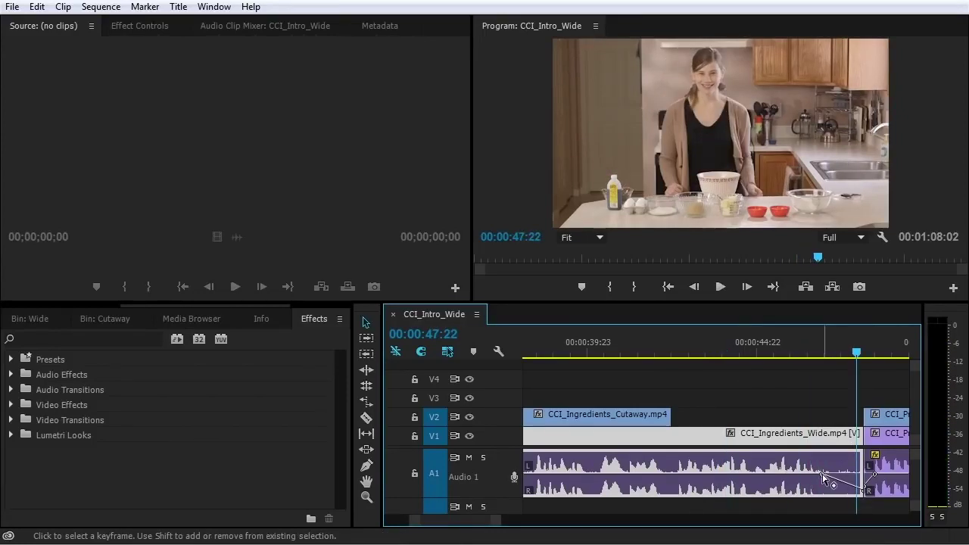
ctrl+click(758, 474)
drag(807, 473, 783, 475)
click(778, 350)
key(space)
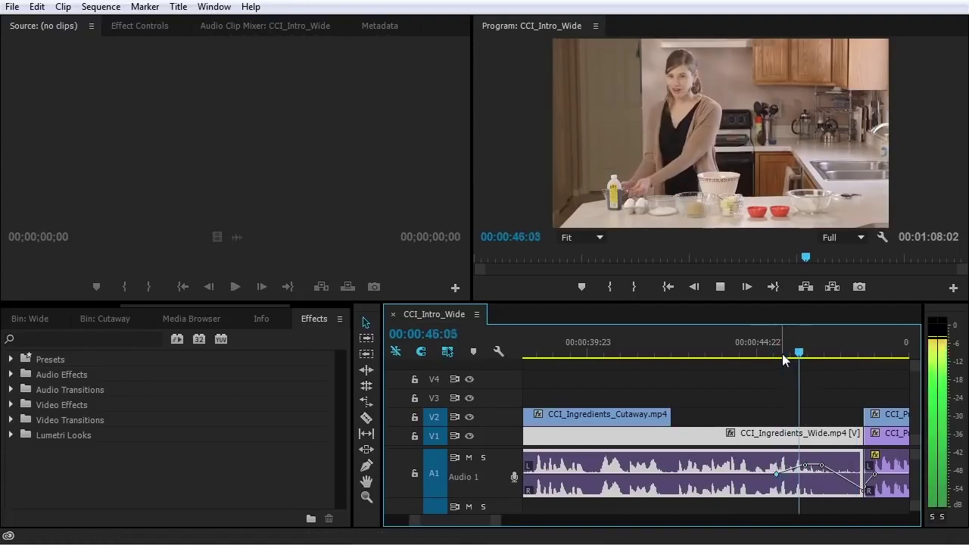
Step: Add more A1 volume keyframes, lower the level, deselect and zoom to the full sequence
ctrl+click(694, 474)
ctrl+click(776, 473)
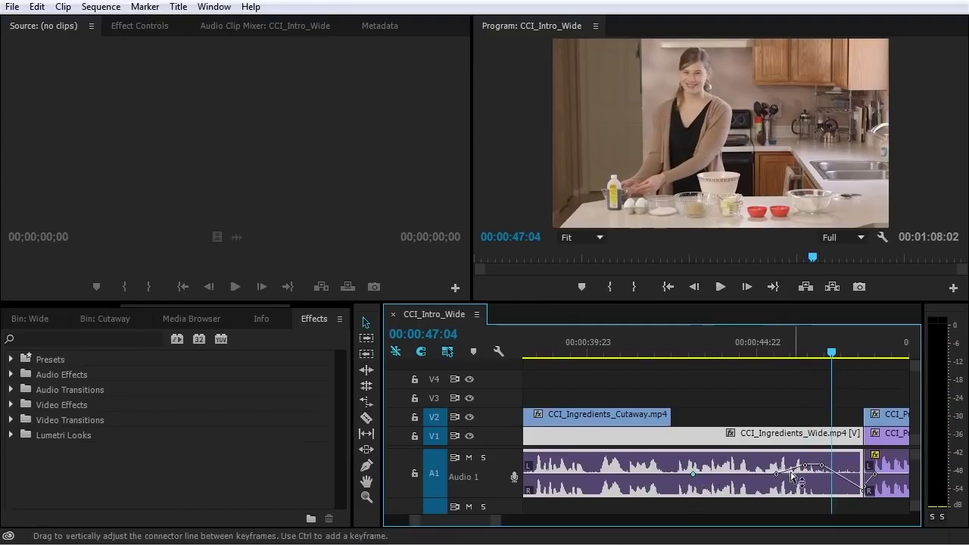
scroll(458, 521, up, 2)
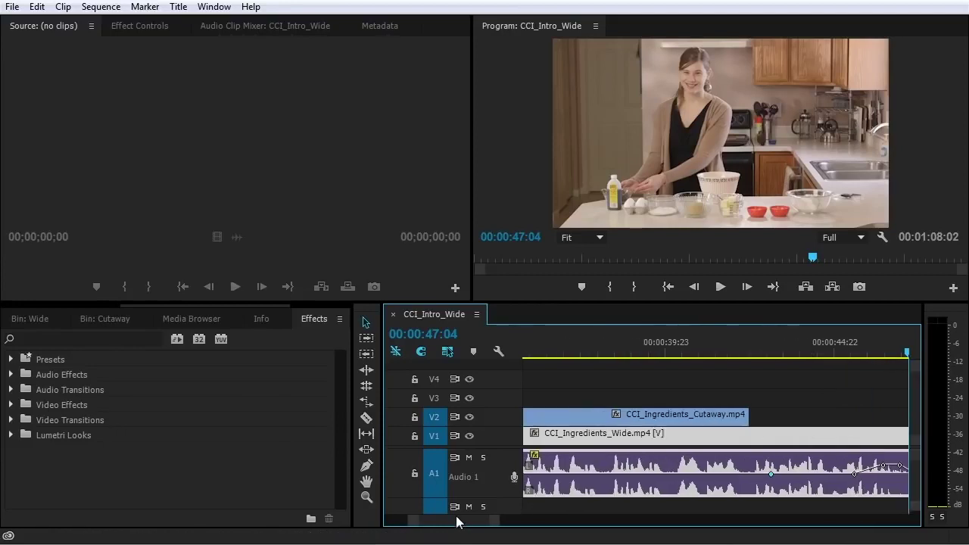
scroll(457, 521, up, 10)
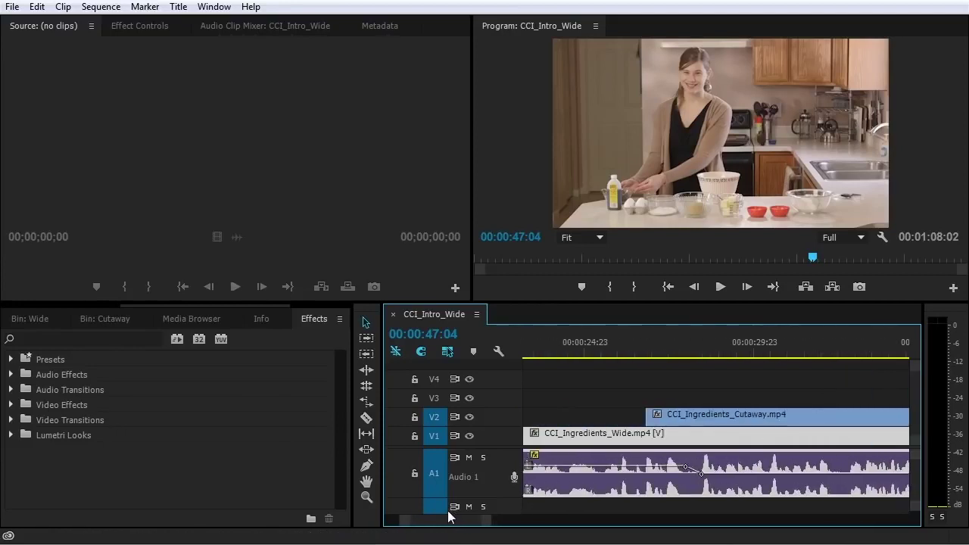
drag(484, 523, 537, 523)
drag(746, 477, 759, 466)
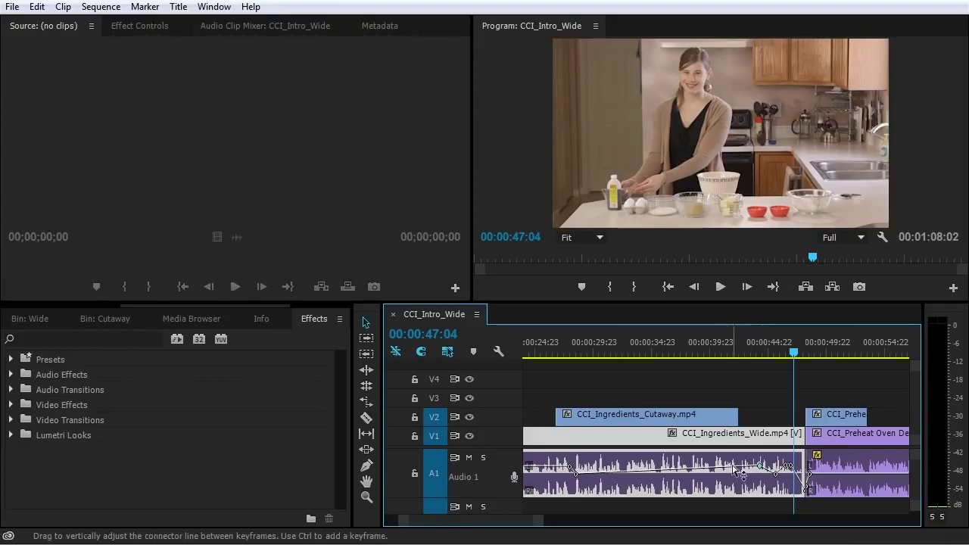
key(ctrl+z)
ctrl+click(754, 475)
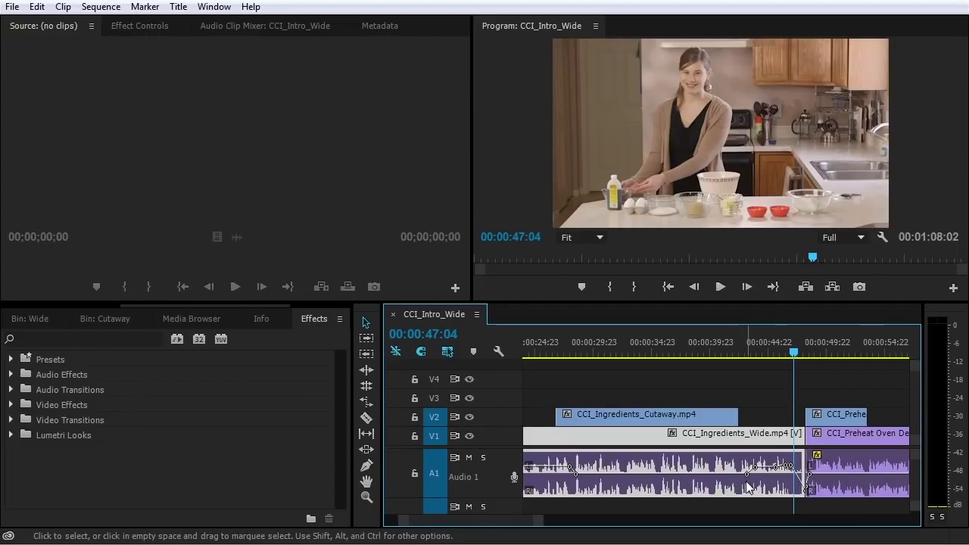
key(ctrl+z)
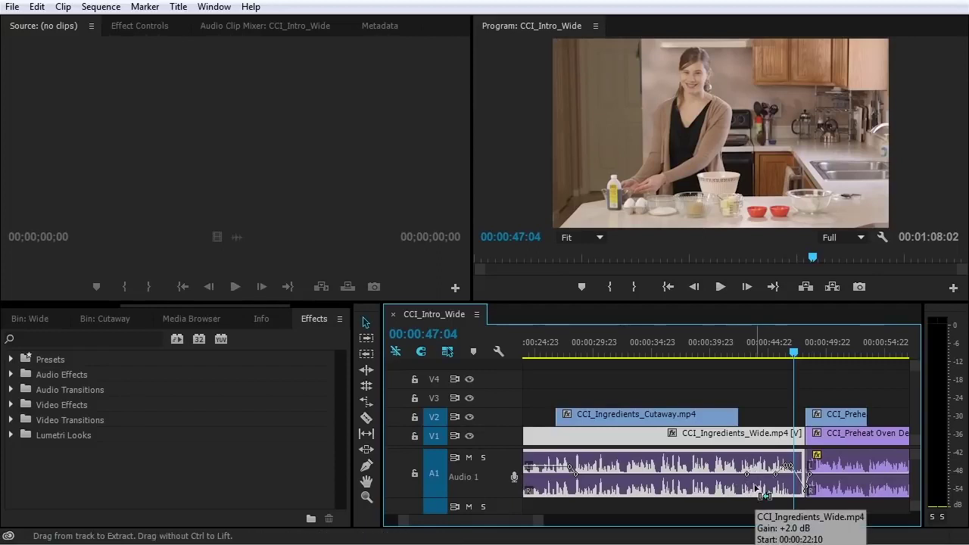
click(772, 398)
key(backslash)
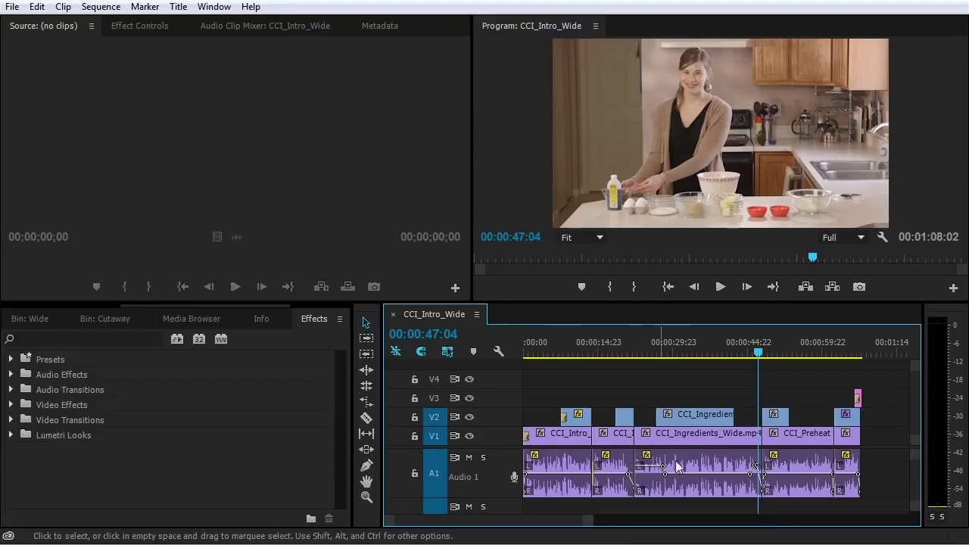
Step: Search effects for 'eq' and drag the EQ audio effect onto the opening CCI_Intro_Wide audio
click(322, 323)
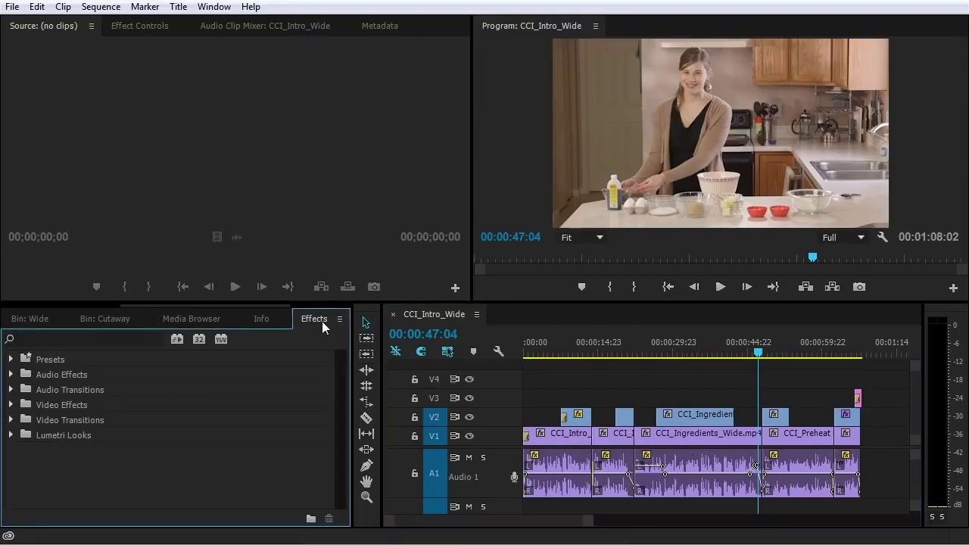
click(10, 374)
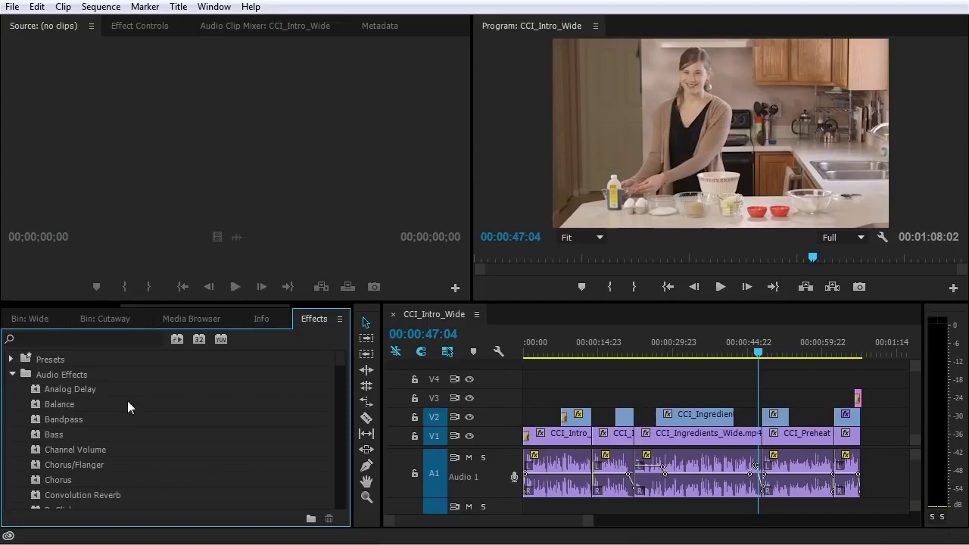
scroll(200, 414, down, 5)
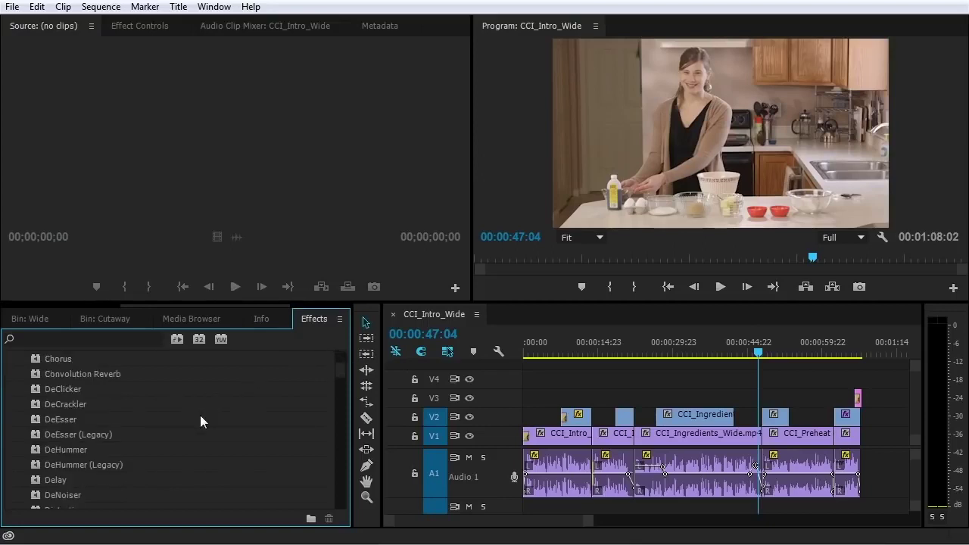
scroll(203, 422, up, 2)
scroll(204, 416, up, 3)
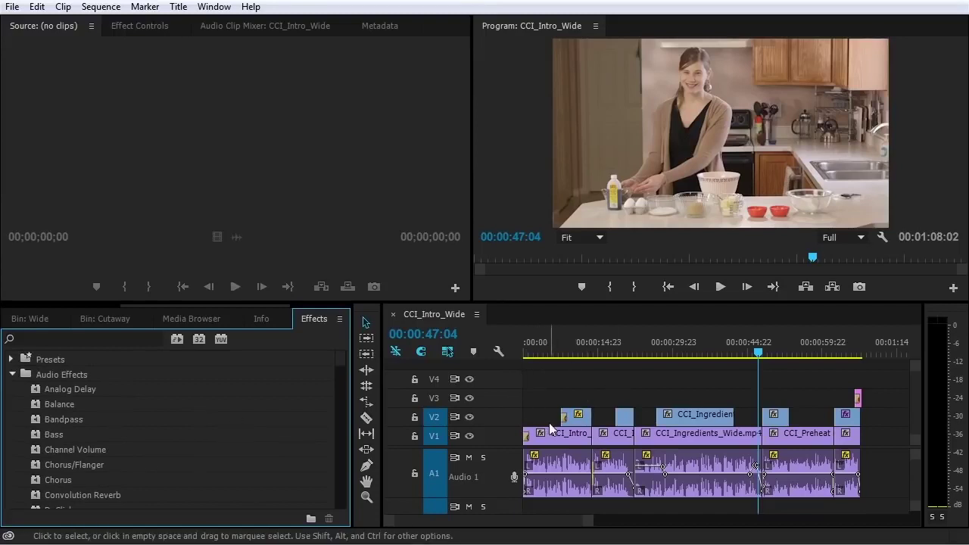
click(531, 348)
click(58, 338)
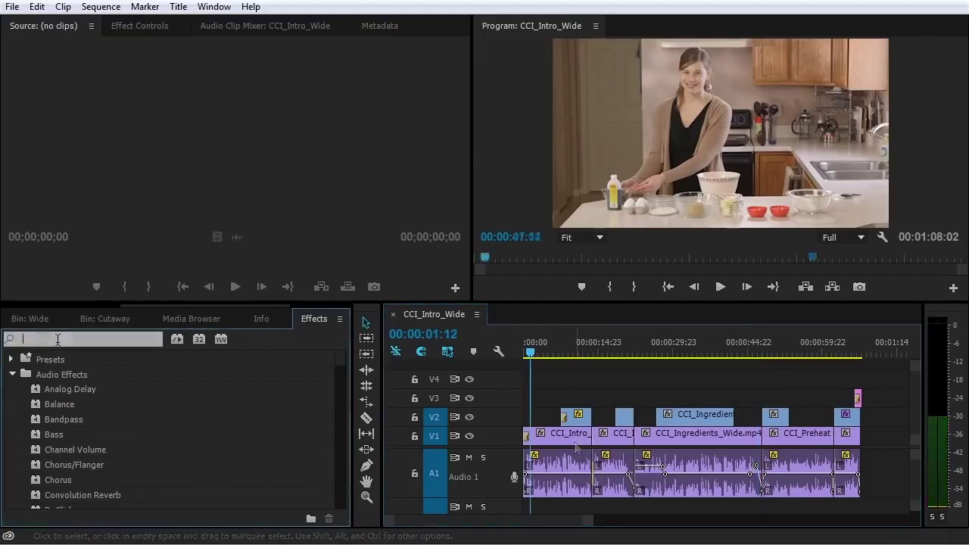
text(eq)
drag(43, 404, 570, 463)
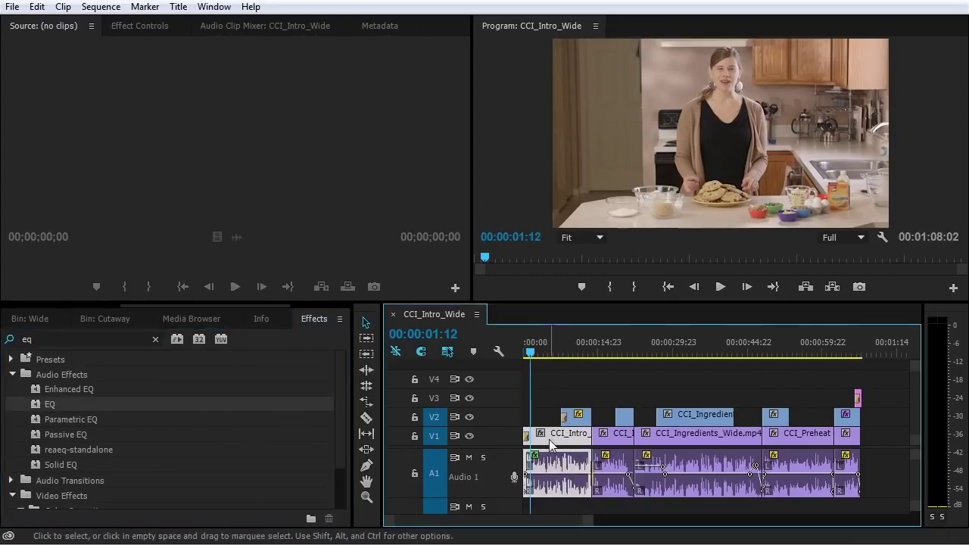
click(138, 30)
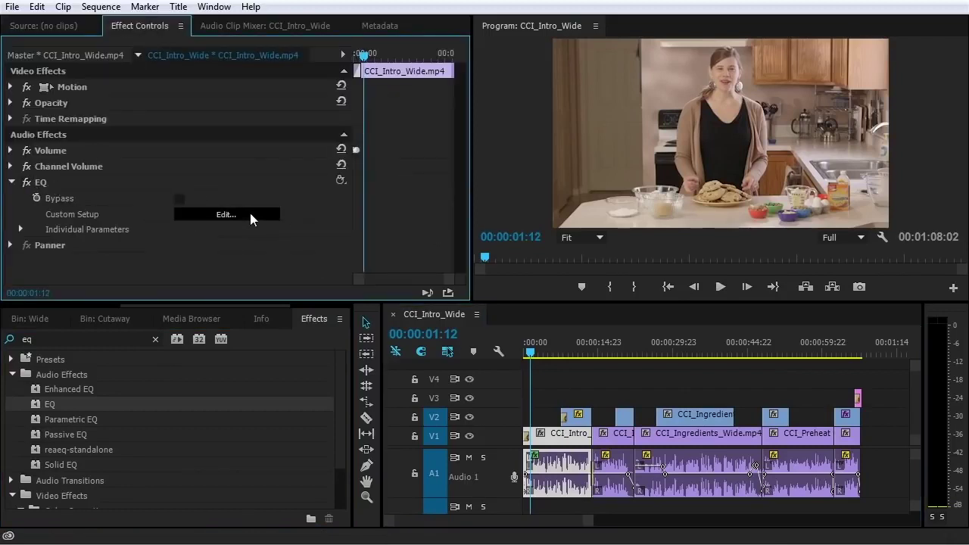
Step: In the EQ custom setup, enable the Low band as a low cut at 62 Hz
click(212, 211)
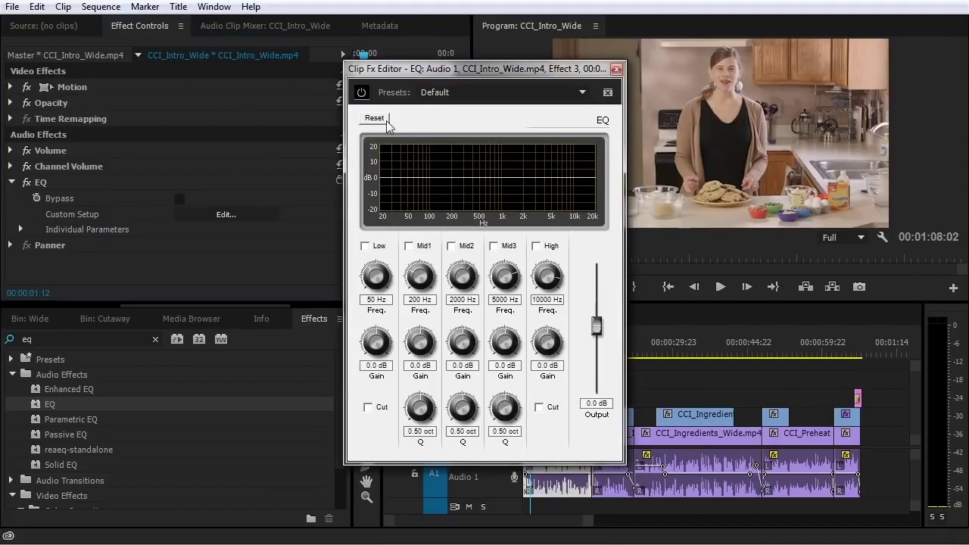
drag(464, 71, 368, 49)
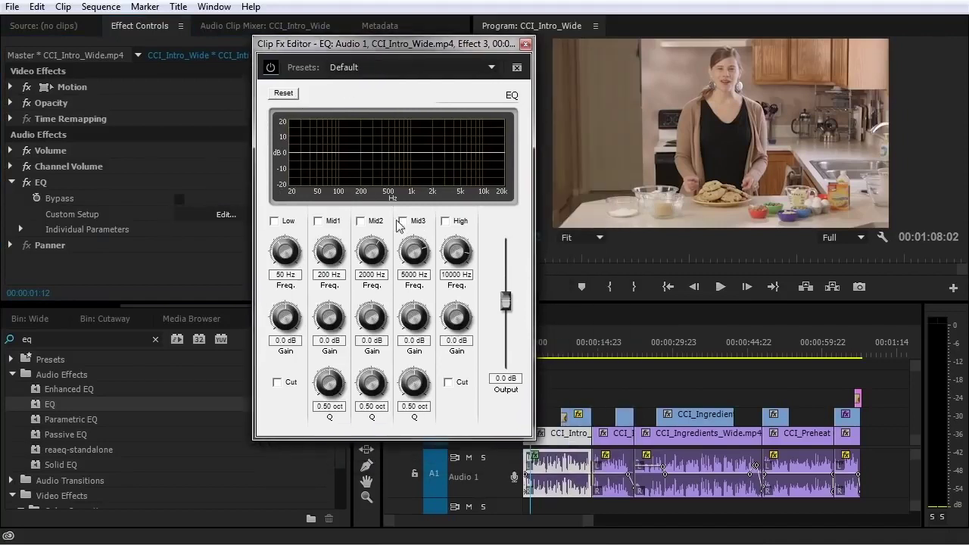
click(278, 221)
click(274, 221)
click(277, 382)
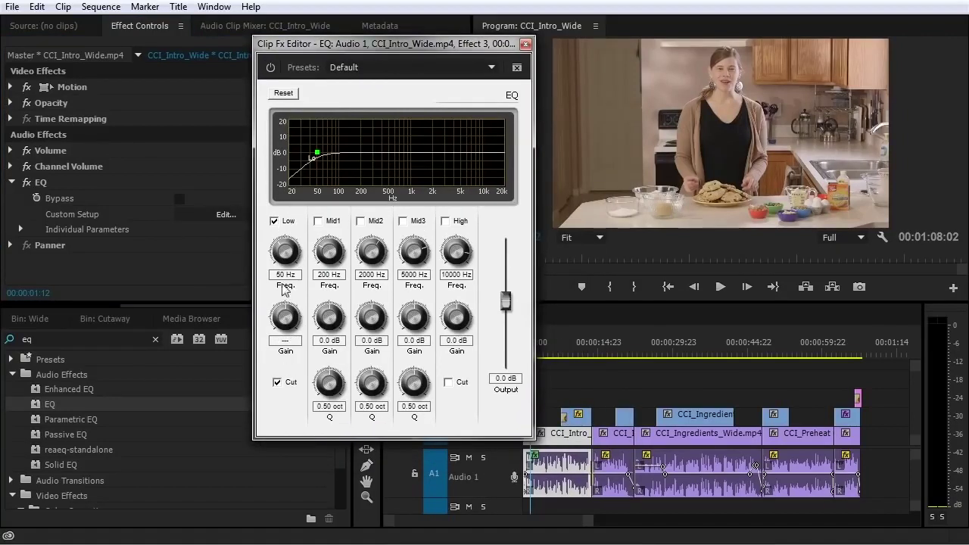
drag(280, 247, 284, 241)
Step: Boost the High band by 4.8 dB and dip Mid1 by -5.4 dB at 355 Hz
click(446, 221)
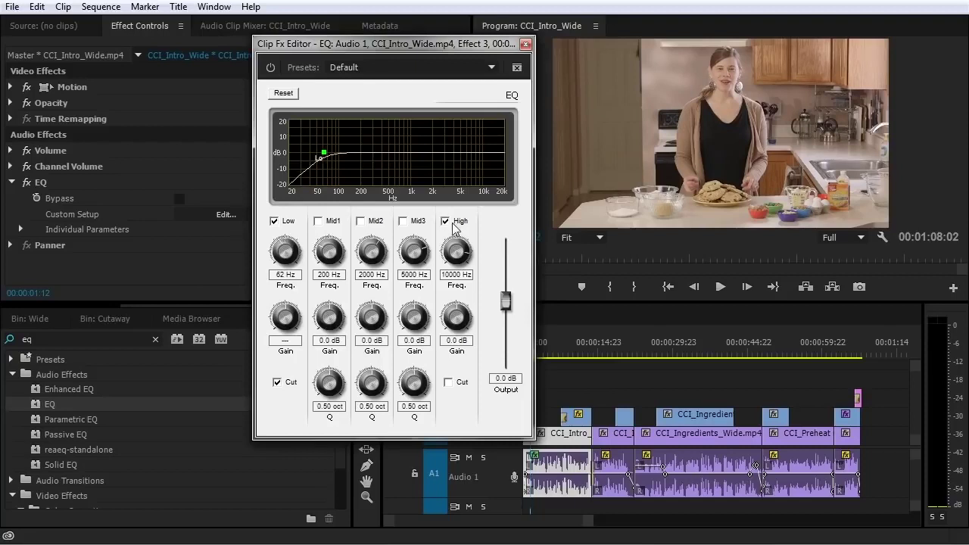
drag(460, 318, 473, 312)
drag(456, 260, 454, 258)
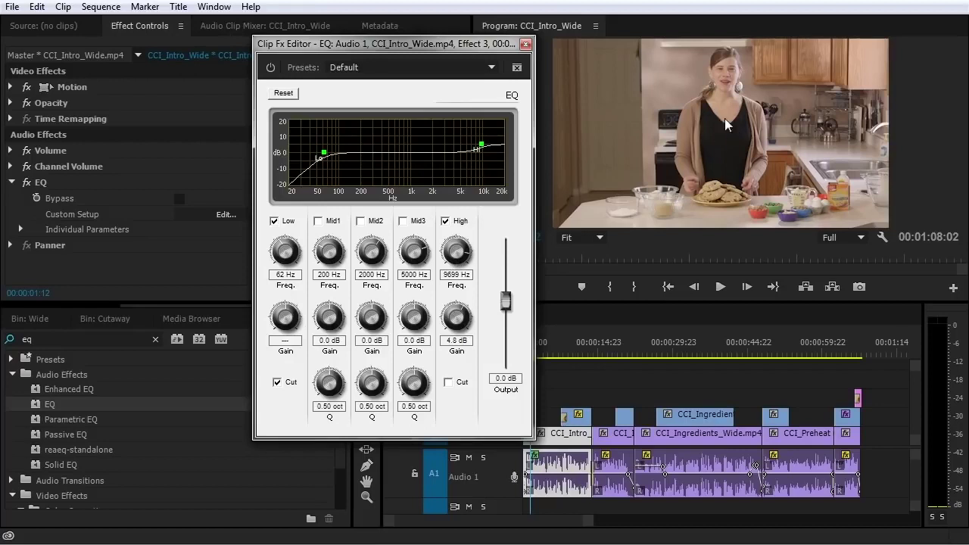
click(318, 221)
drag(327, 259, 330, 252)
drag(328, 316, 320, 325)
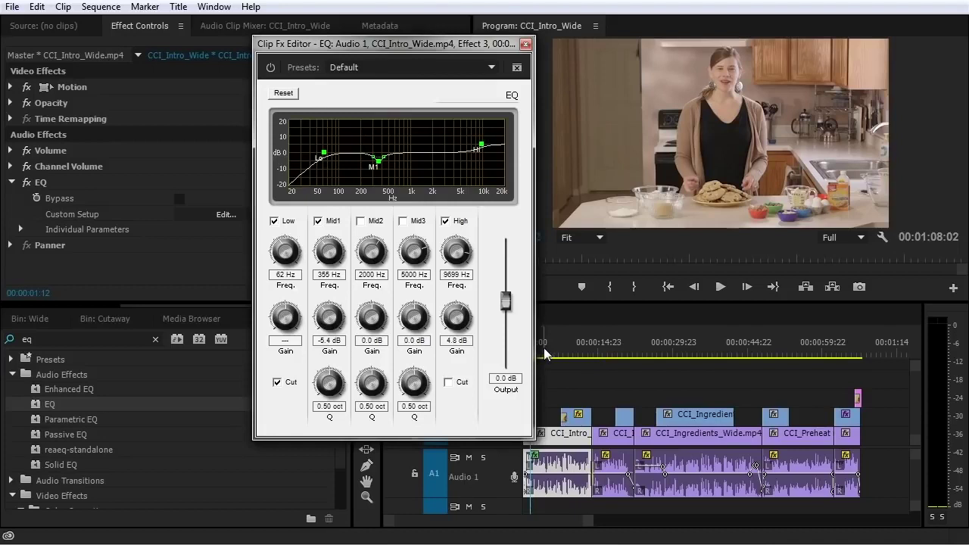
Step: Play the clip with the EQ toggled off and back on to compare, then close the EQ editor
key(space)
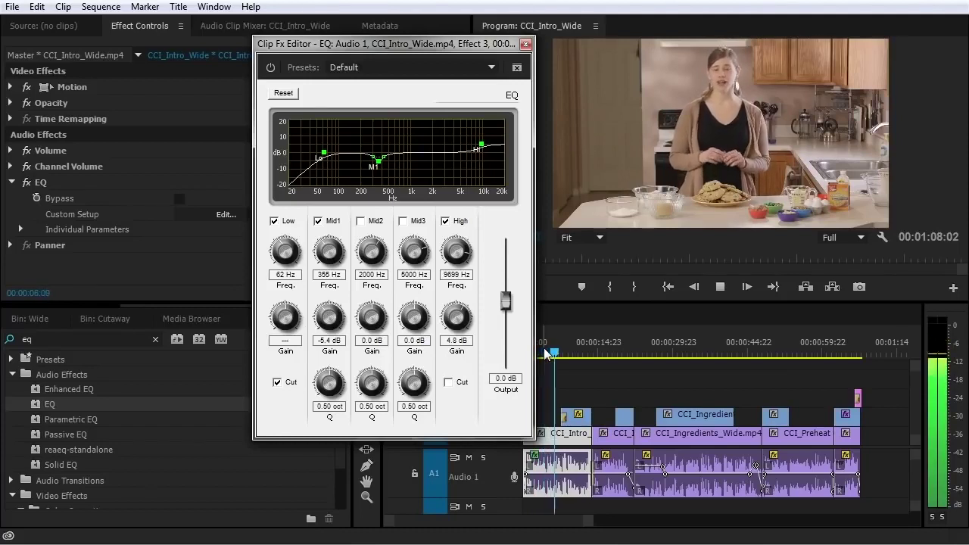
click(545, 353)
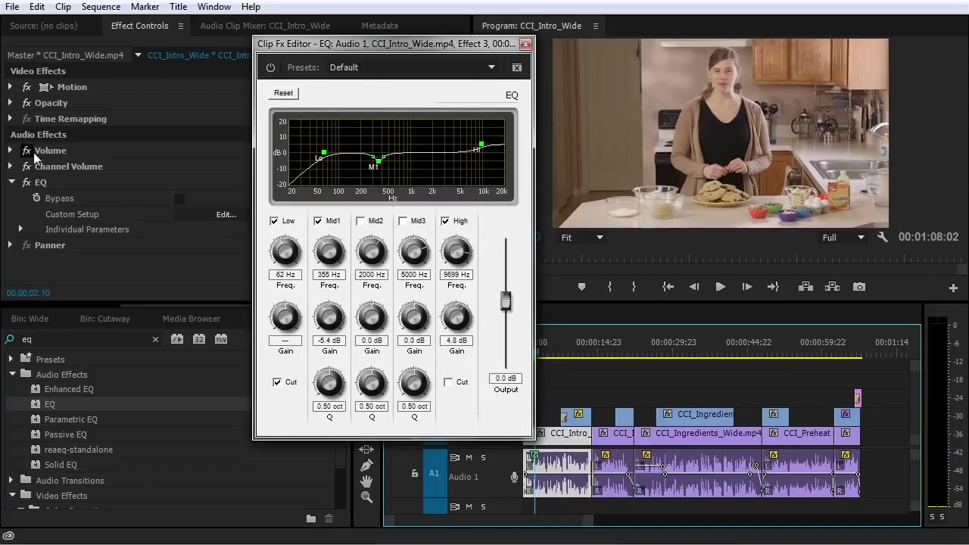
click(28, 183)
key(space)
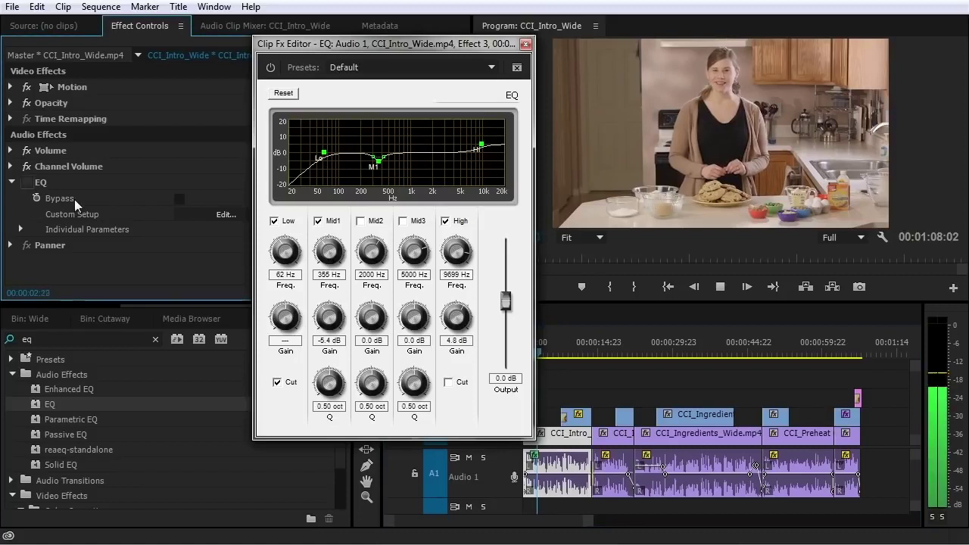
click(30, 184)
key(space)
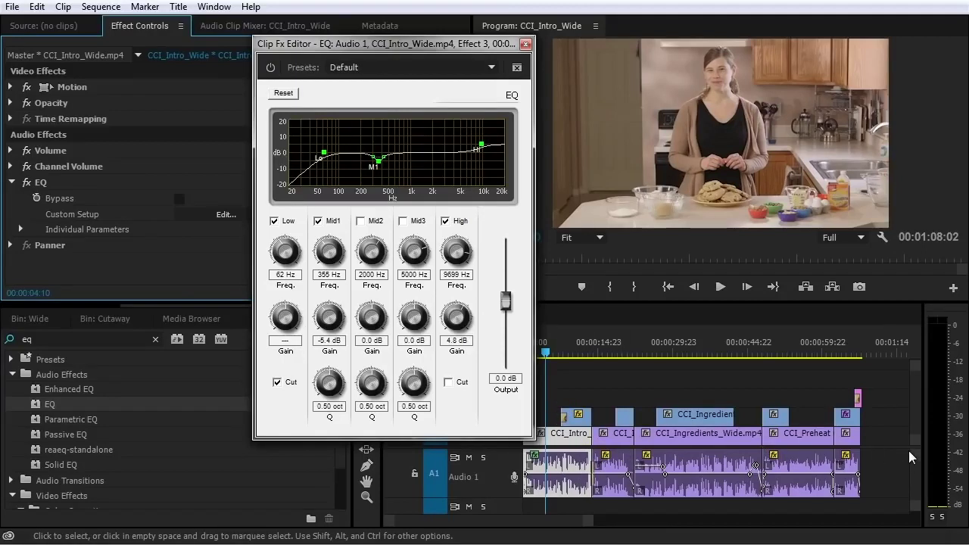
click(526, 377)
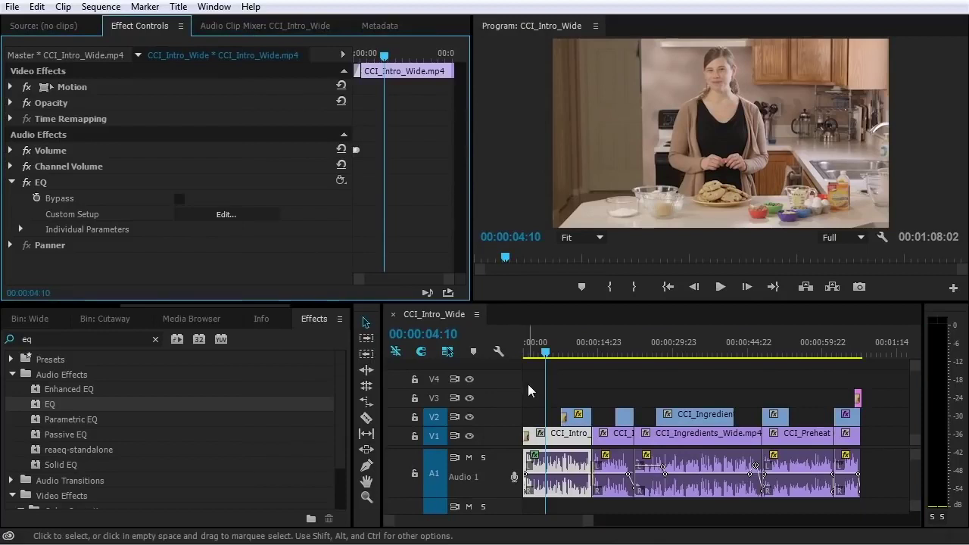
Step: Match-frame the clip, return to Effect Controls, and open Window > Audio Track Mixer
key(f)
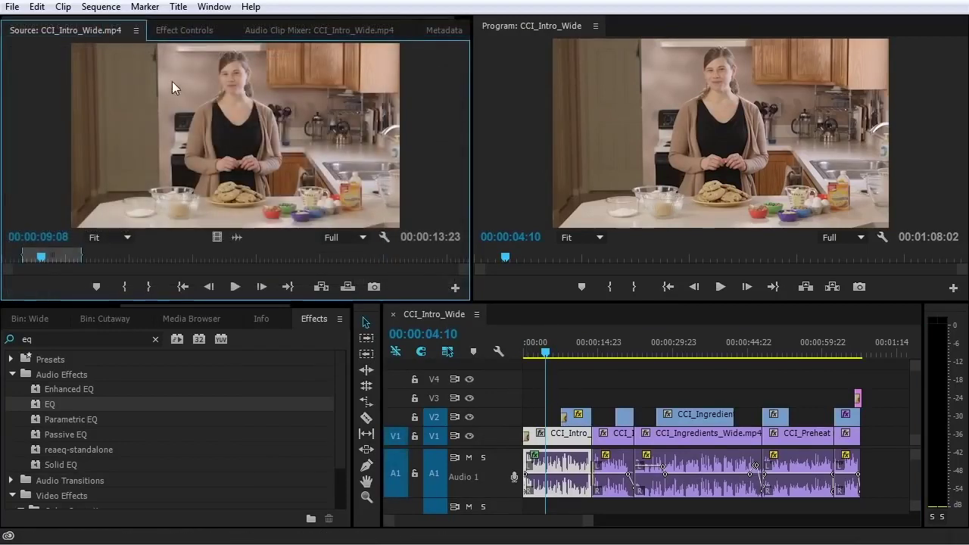
click(183, 29)
click(49, 404)
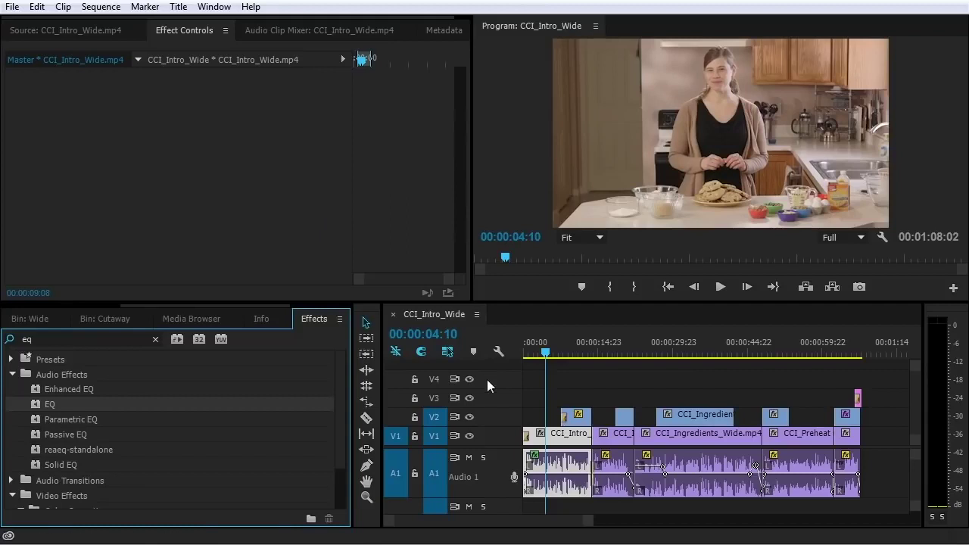
click(567, 402)
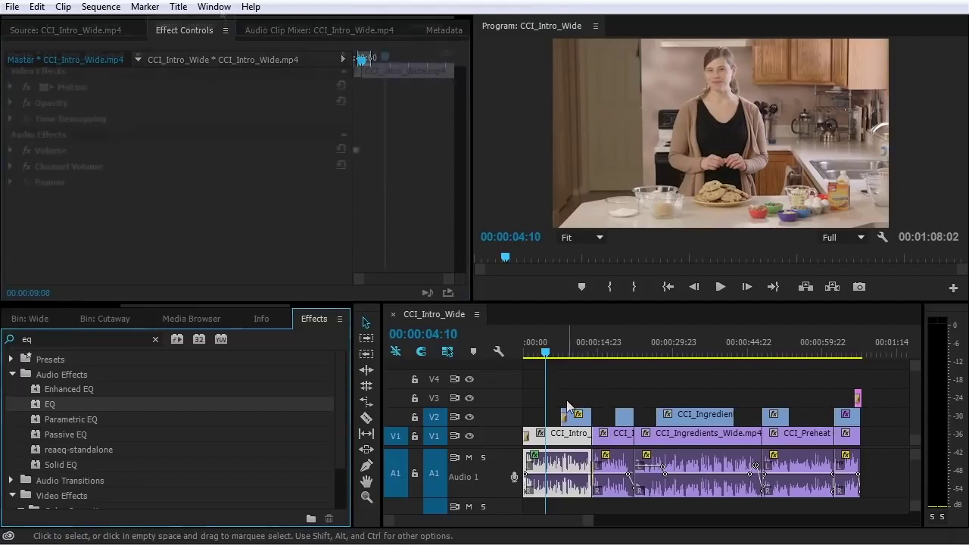
click(221, 11)
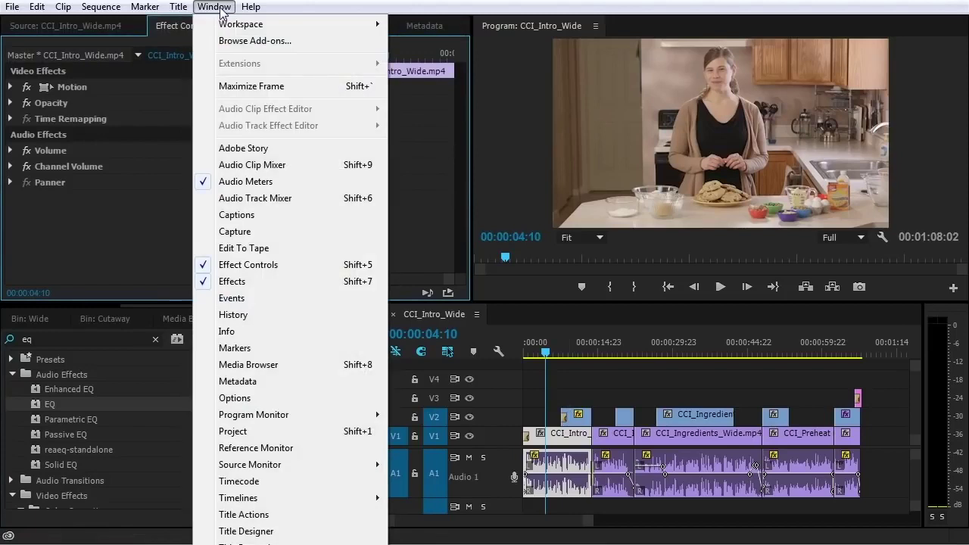
click(225, 203)
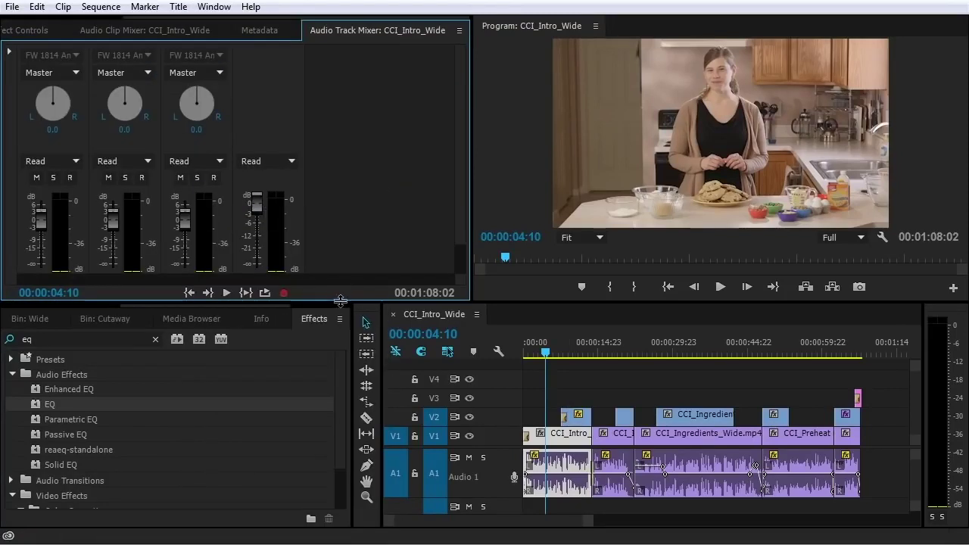
Step: Enlarge the mixer area and dock the Audio Clip Mixer tab after the Metadata panel
drag(340, 300, 342, 365)
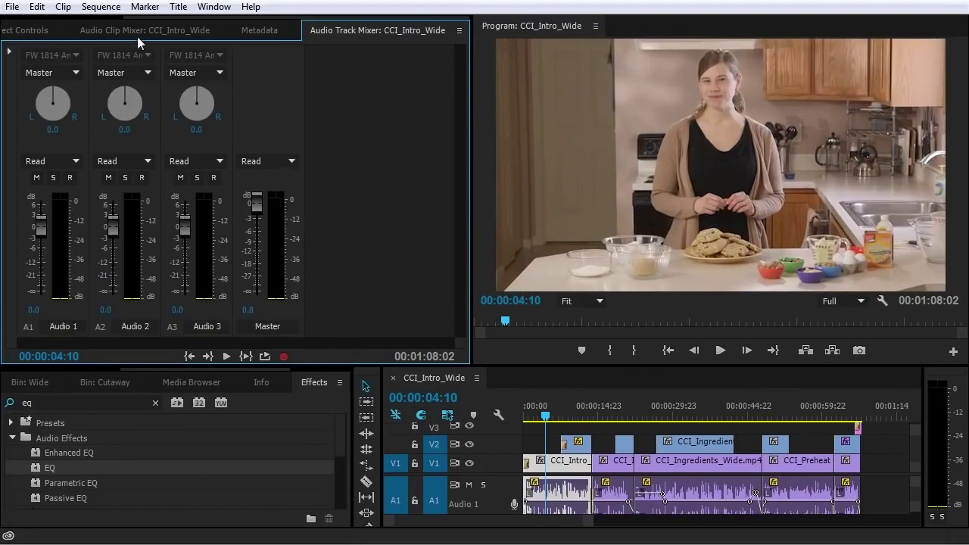
click(114, 30)
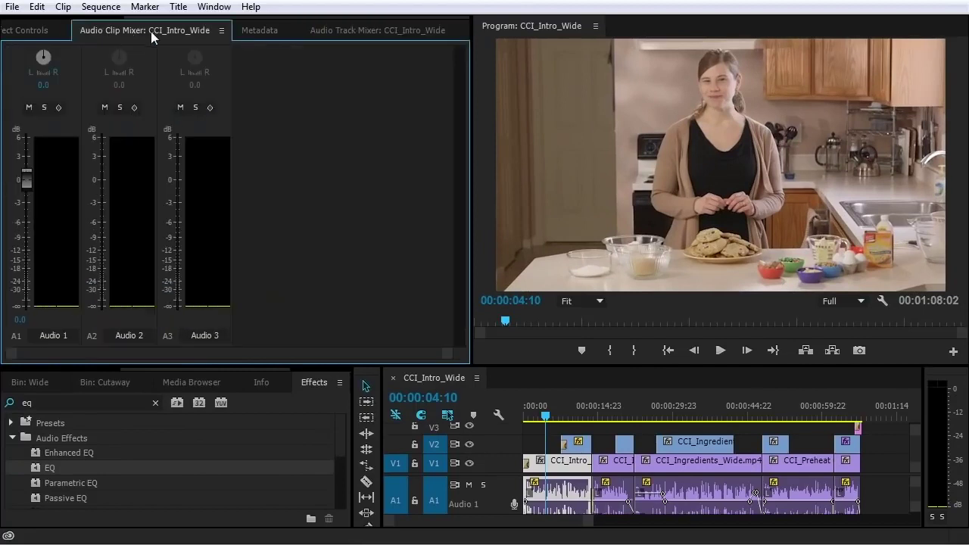
drag(147, 31, 245, 36)
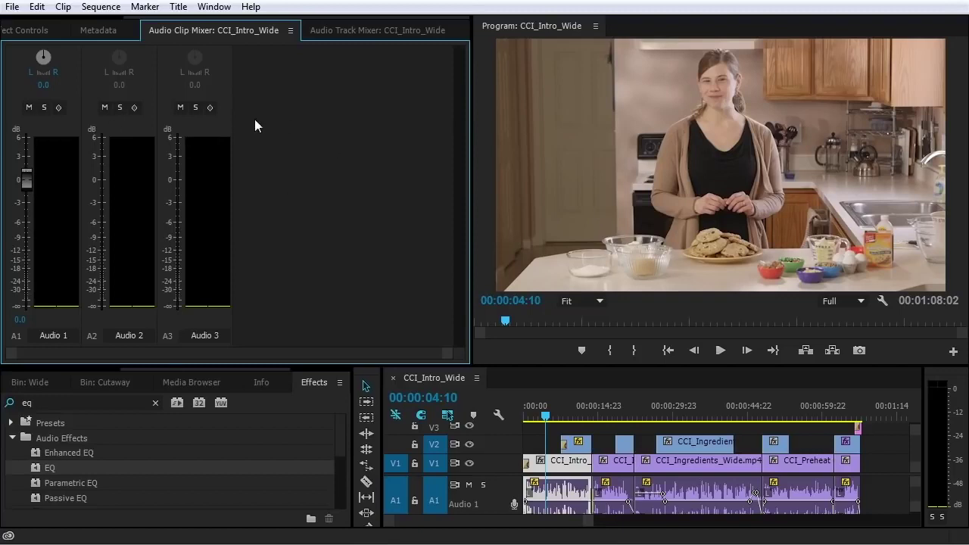
Step: Play the opening seconds of the sequence from the start, then stop
click(559, 492)
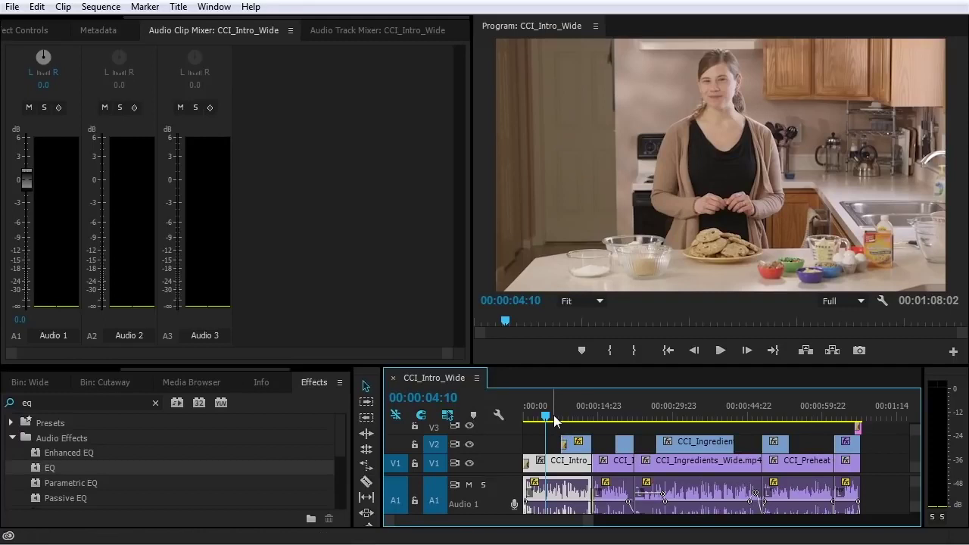
key(Home)
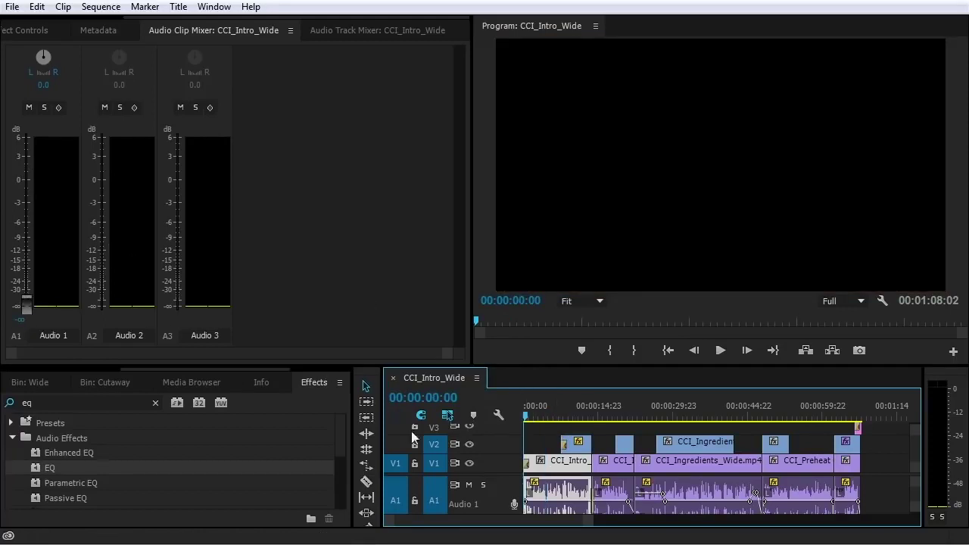
key(space)
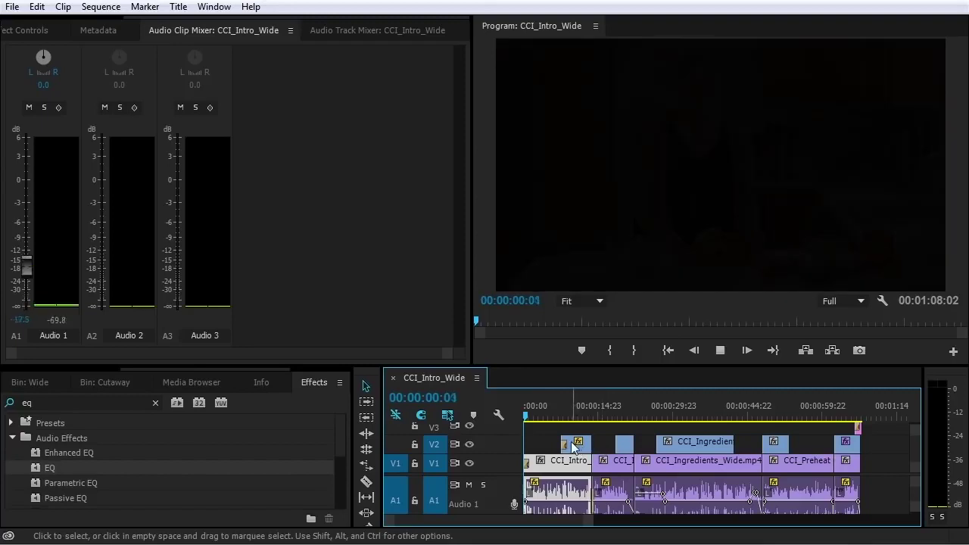
key(space)
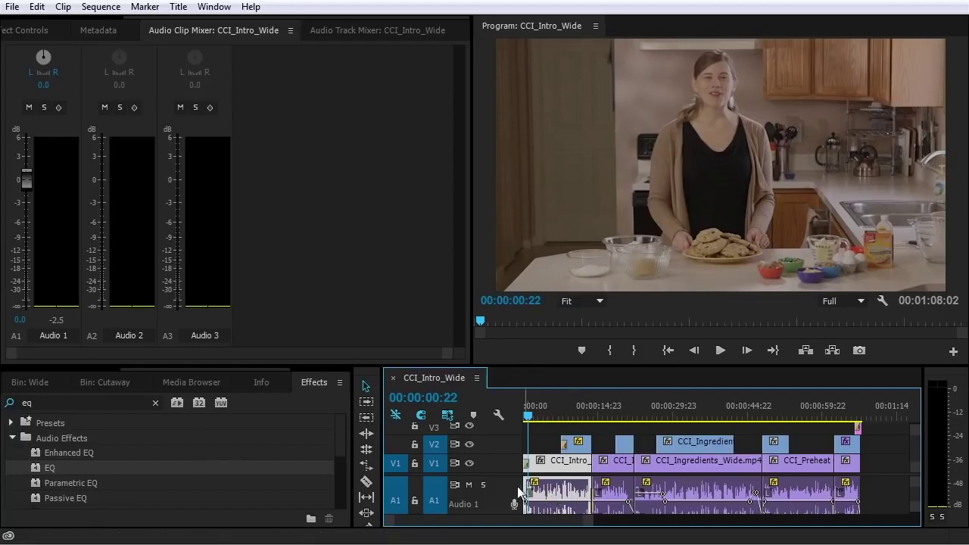
Step: Switch to the Audio Track Mixer tab to show the Audio 1–3 and Master strips
click(361, 32)
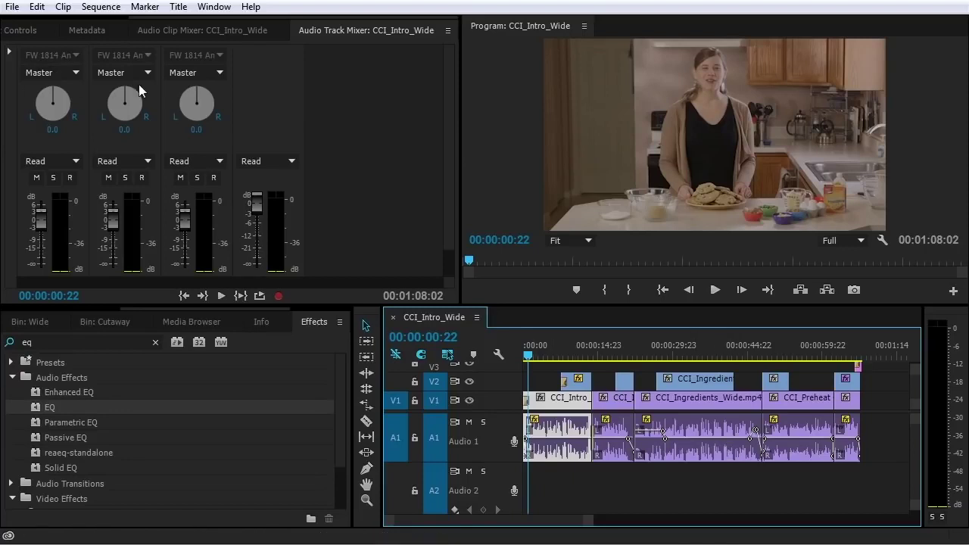
Step: Insert an EQ effect in Audio 1's first effect slot in the track mixer
click(348, 100)
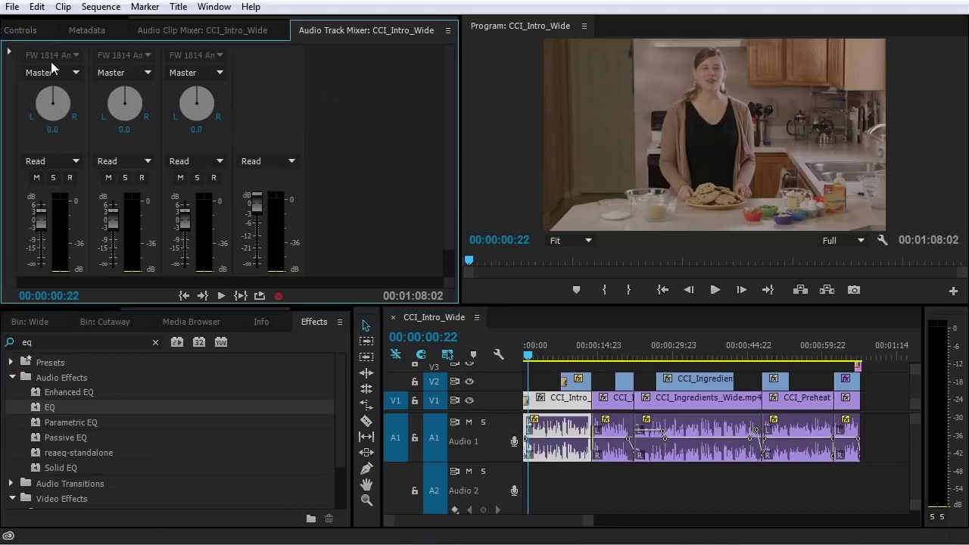
click(11, 53)
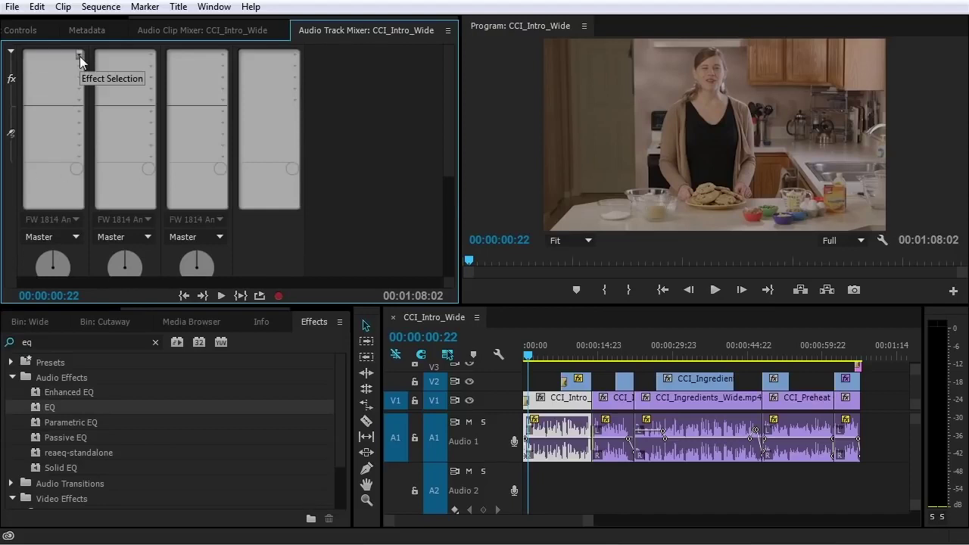
click(79, 56)
mouse_move(80, 92)
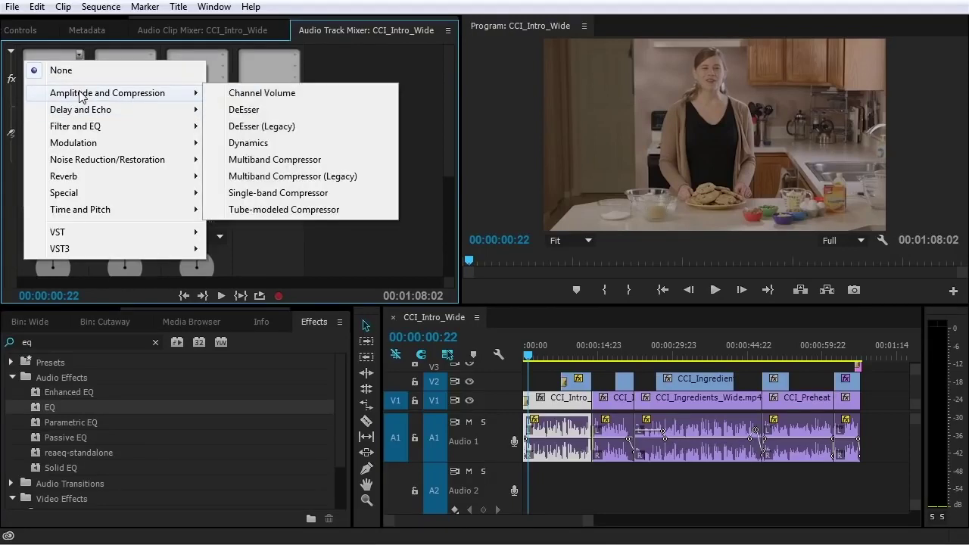
mouse_move(82, 129)
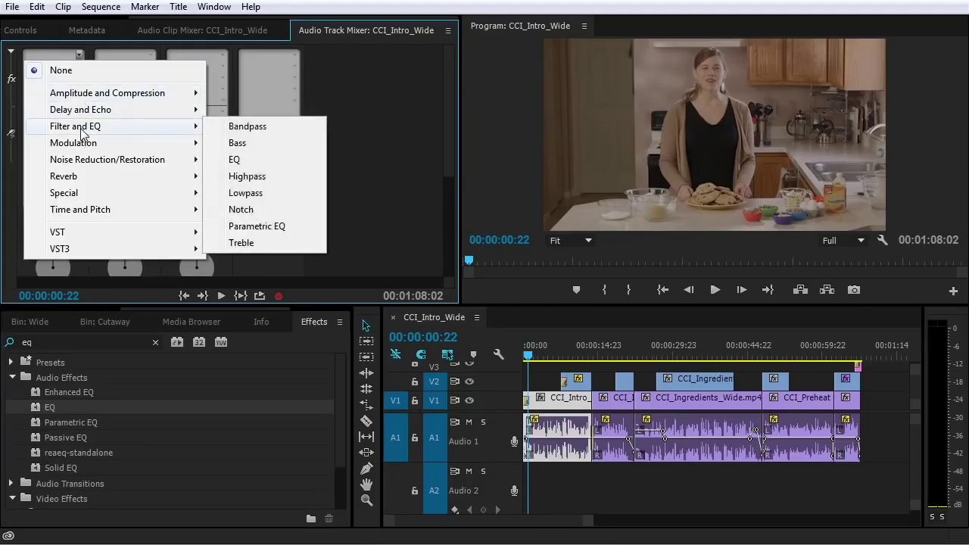
click(239, 160)
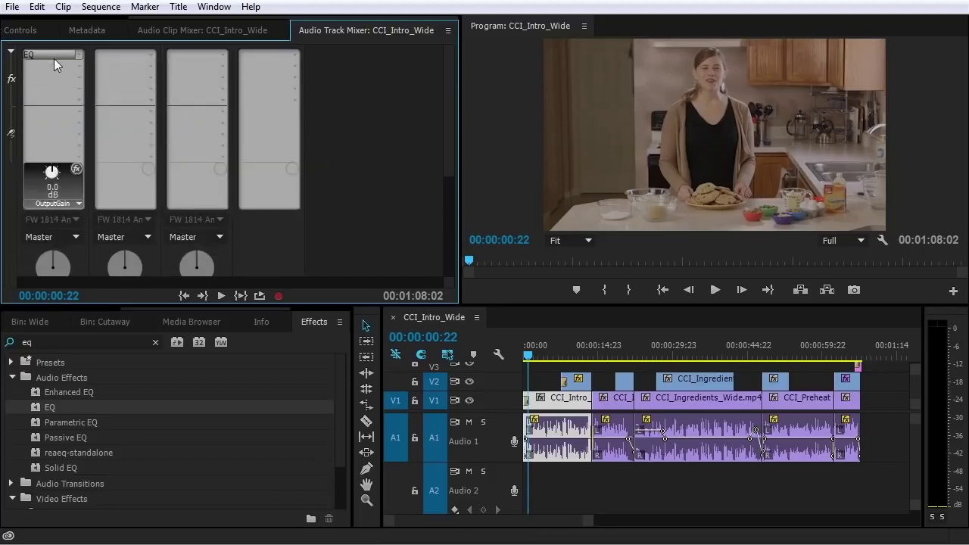
Step: Enable the EQ's Low band with low cut and boost the High band to 6.2 dB at 8584 Hz
double_click(54, 54)
drag(483, 75, 292, 45)
click(185, 224)
click(187, 383)
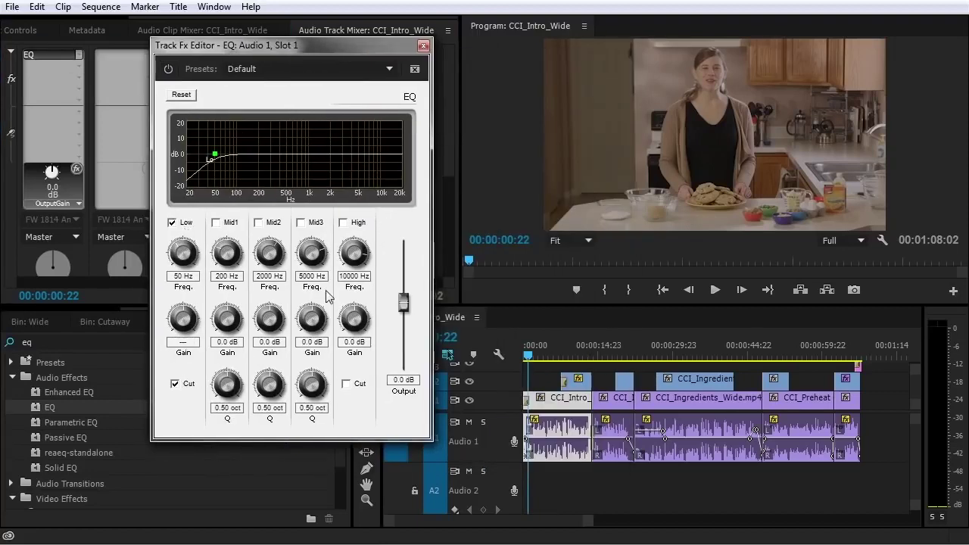
click(356, 222)
drag(351, 333, 362, 316)
drag(351, 257, 352, 283)
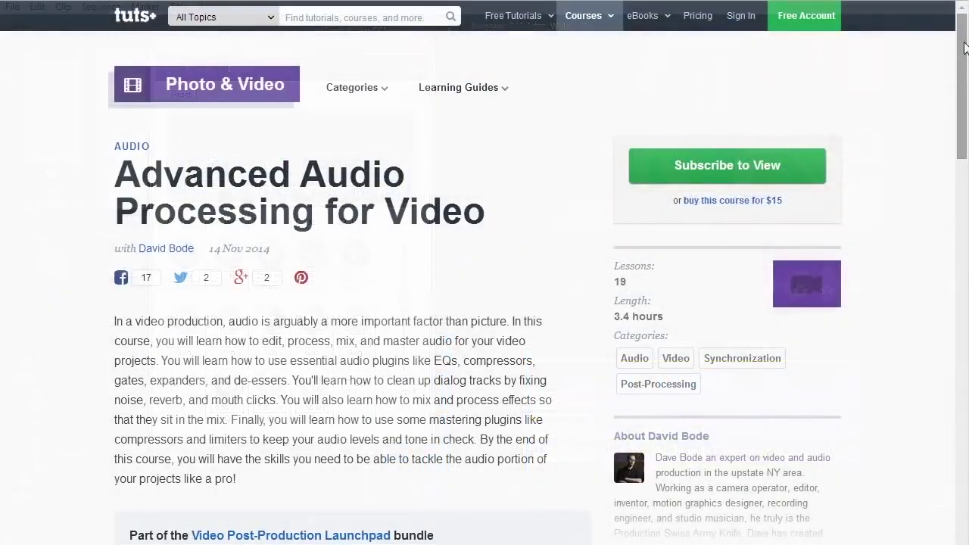
Step: Scroll through the Tuts+ Advanced Audio Processing for Video course page
drag(964, 46, 954, 145)
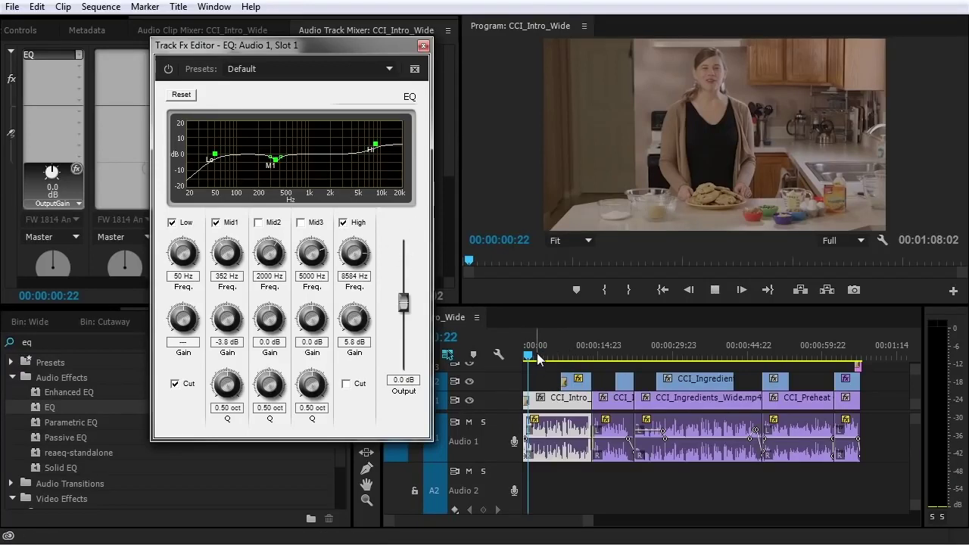
Step: Play the sequence's opening, then its ending, to hear the equalised Audio 1 track
key(space)
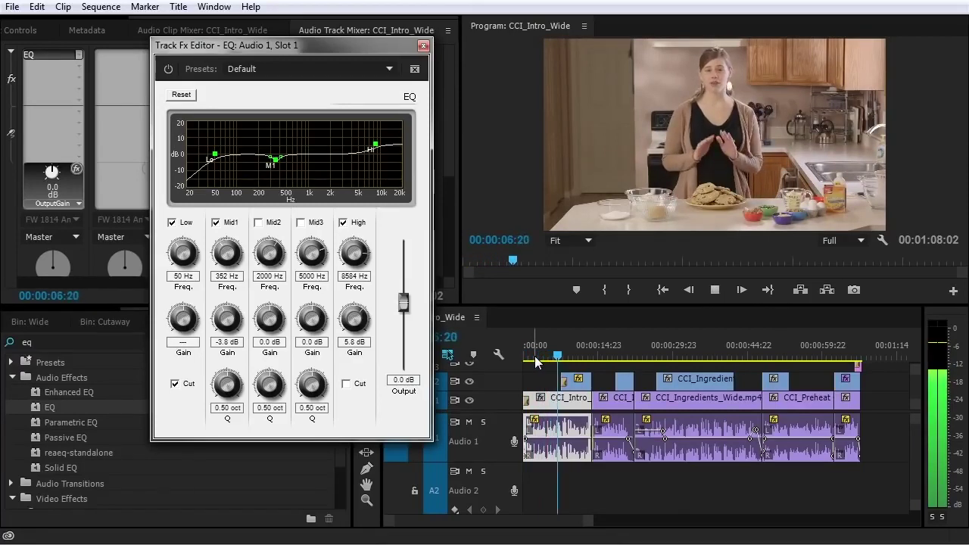
key(space)
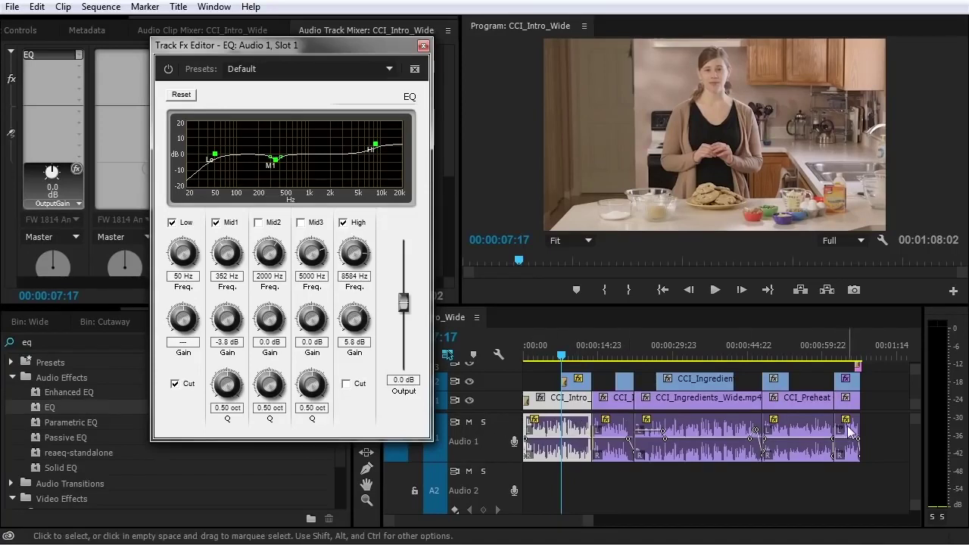
click(801, 349)
key(space)
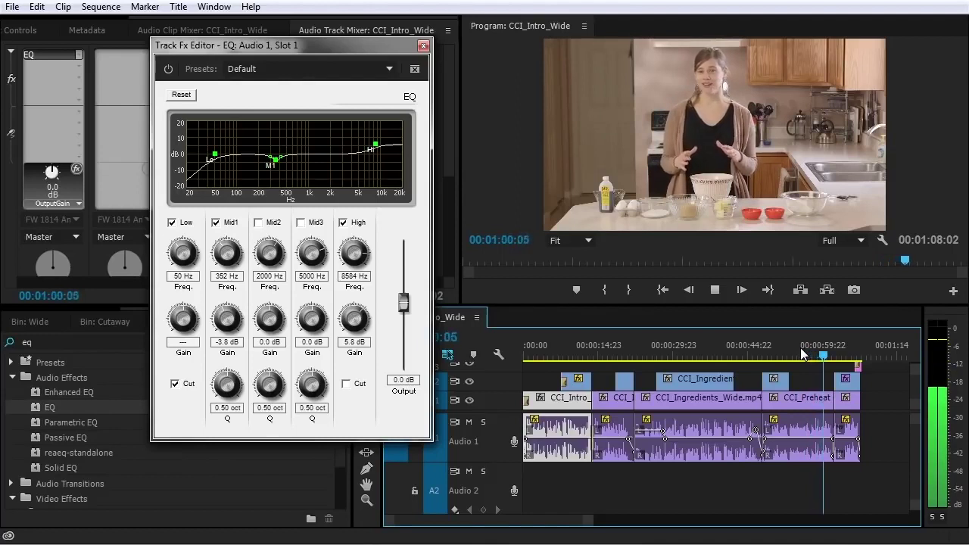
key(space)
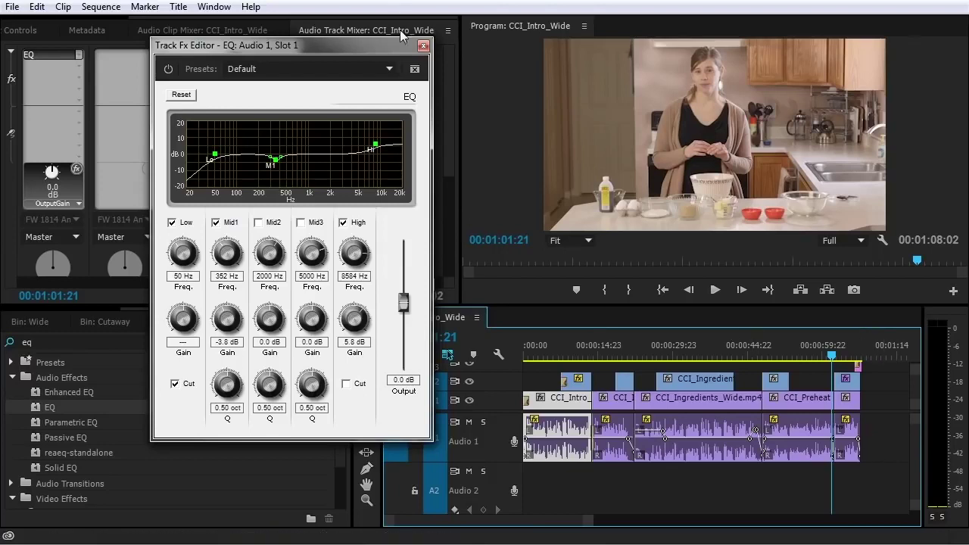
Step: Close the EQ window and insert Dynamics in Audio 1's second slot, opening its settings
click(423, 47)
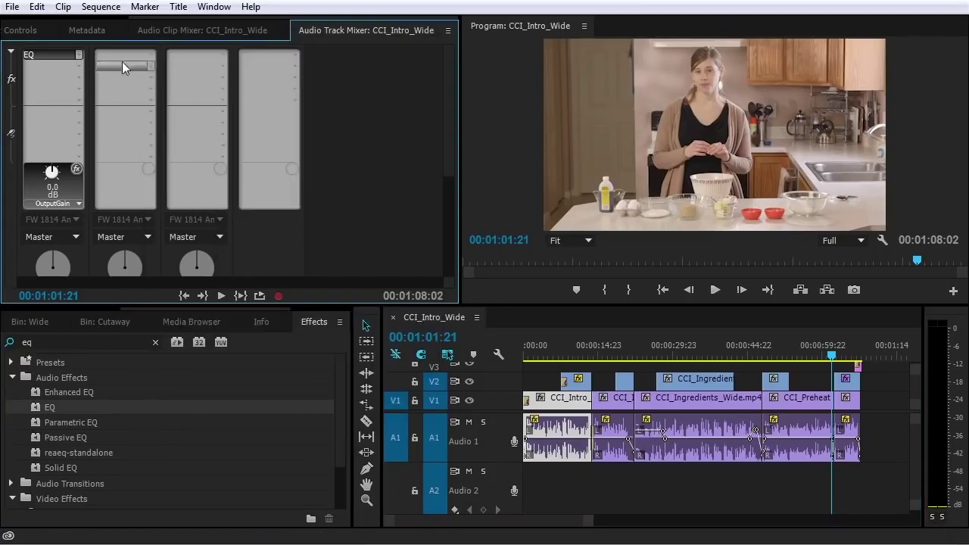
click(79, 67)
mouse_move(136, 104)
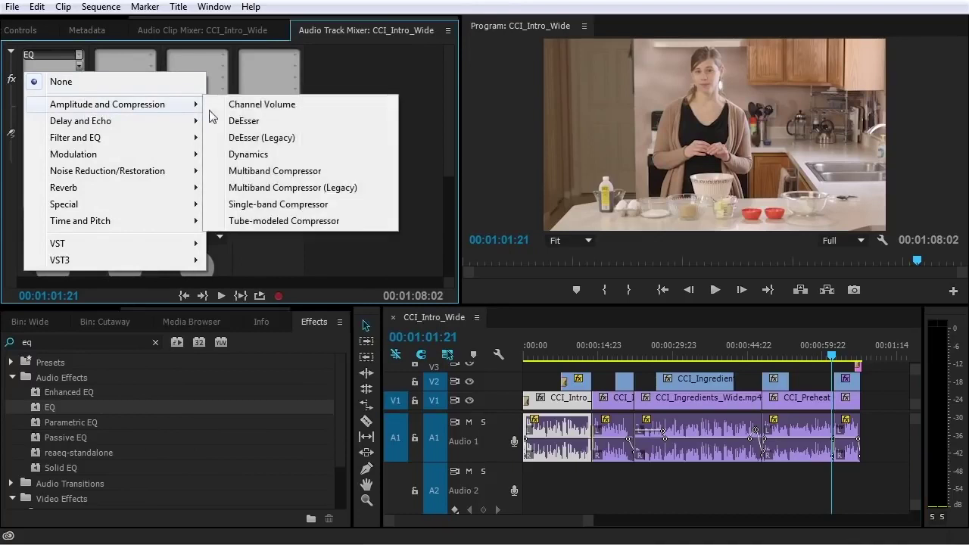
click(251, 155)
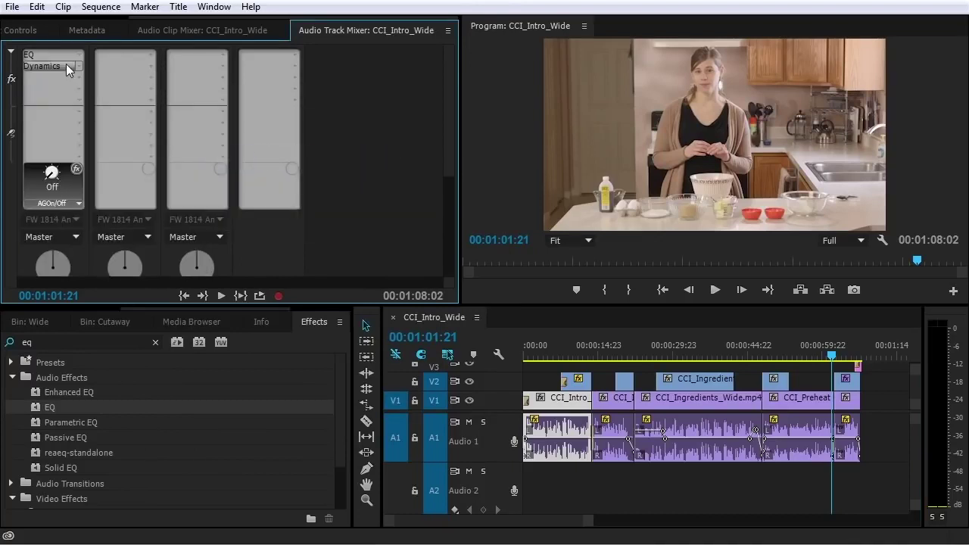
double_click(66, 65)
drag(503, 106, 374, 67)
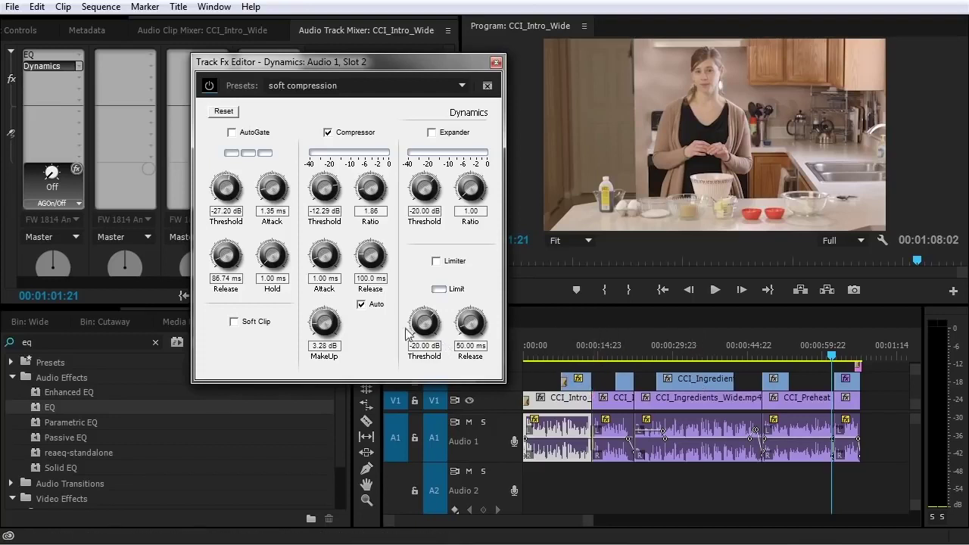
Step: During playback, set compressor threshold −23.09 dB, release 33.85 ms, and enable the expander near −43 dB
click(529, 350)
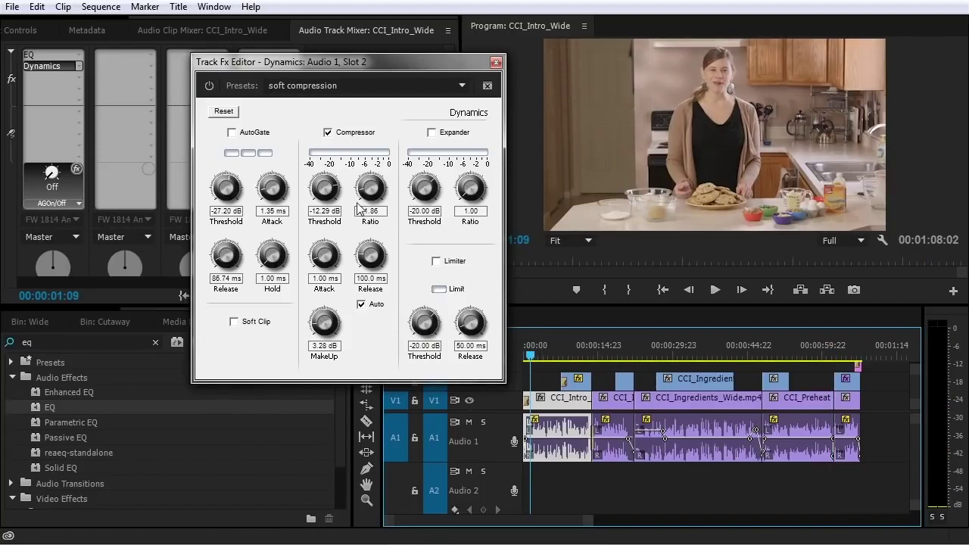
key(space)
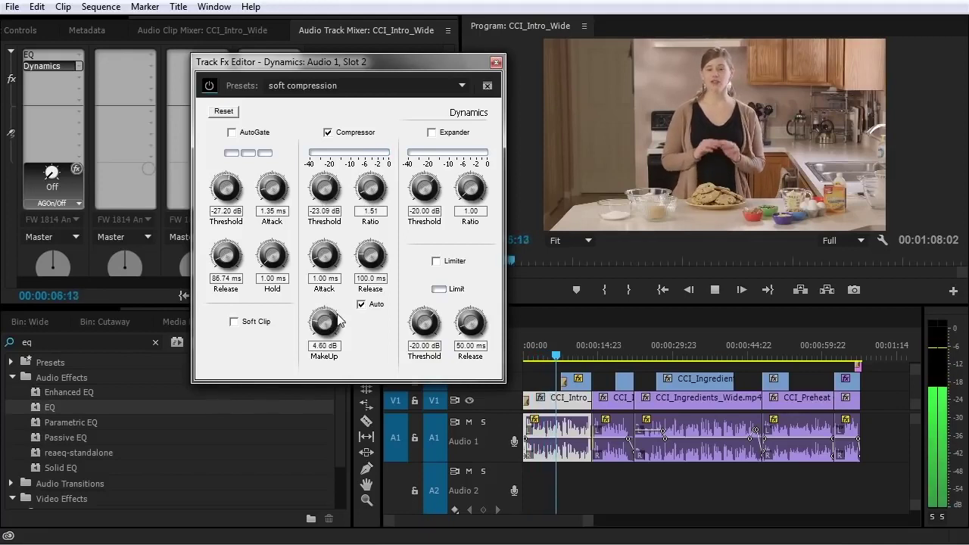
click(359, 303)
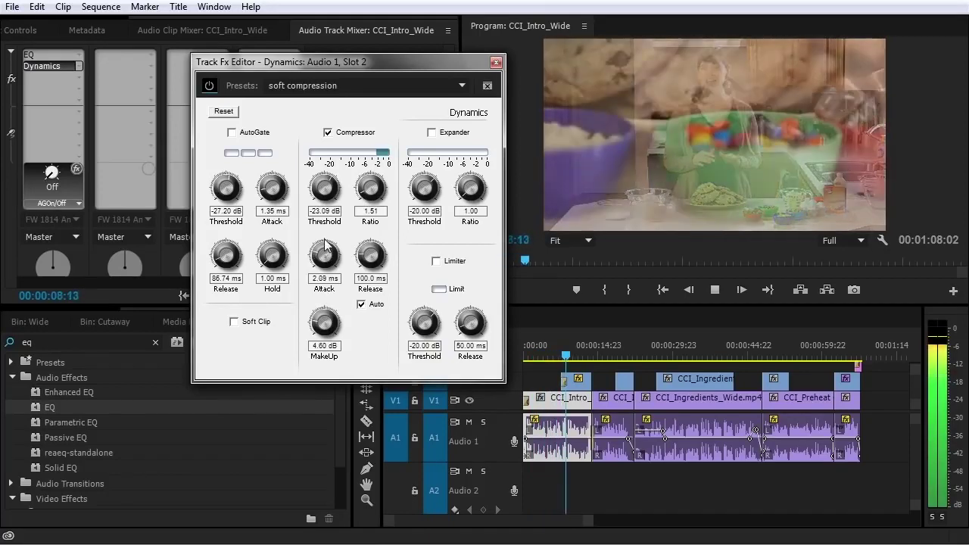
click(361, 303)
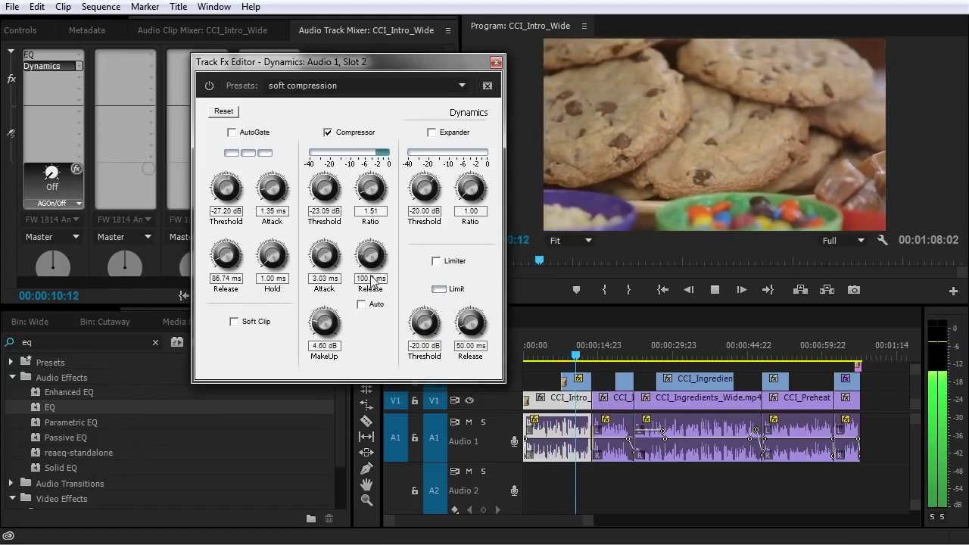
drag(372, 263, 372, 284)
drag(318, 261, 328, 236)
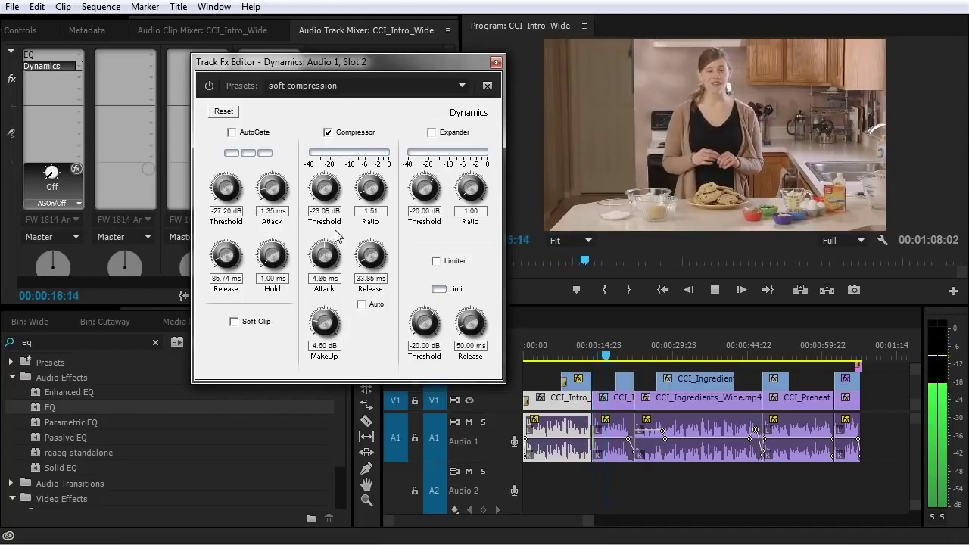
click(431, 133)
drag(424, 189, 400, 191)
key(space)
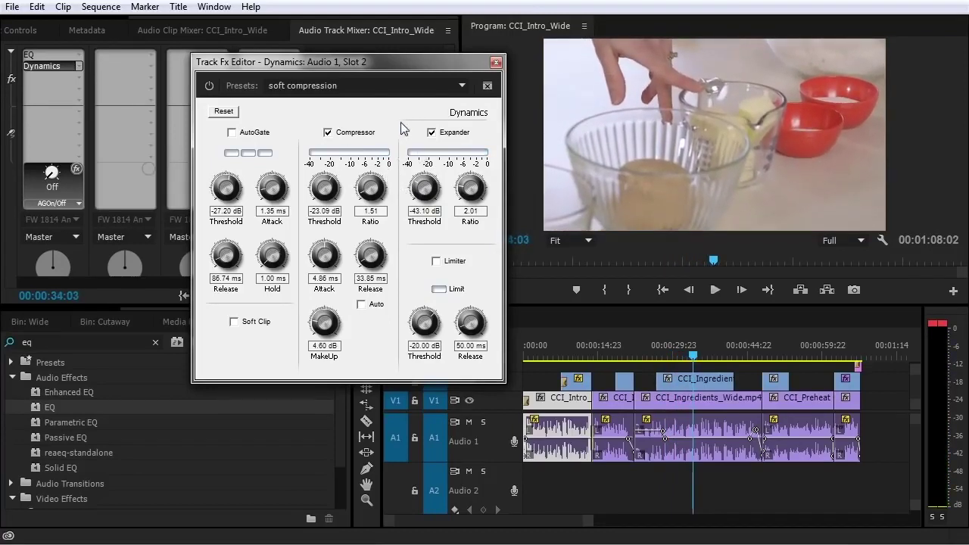
click(496, 62)
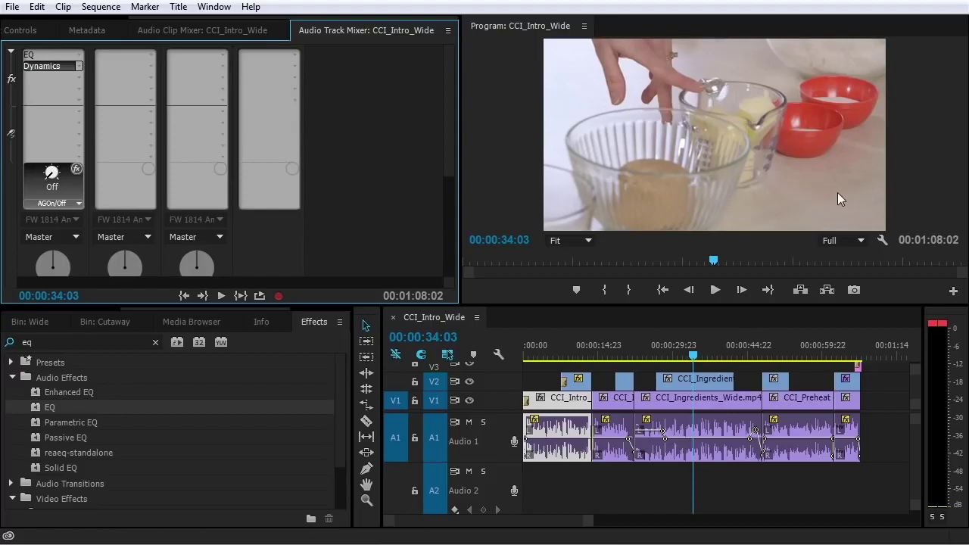
Step: Clear the meter clip indicators and insert a Dynamics effect on the Master track
click(944, 327)
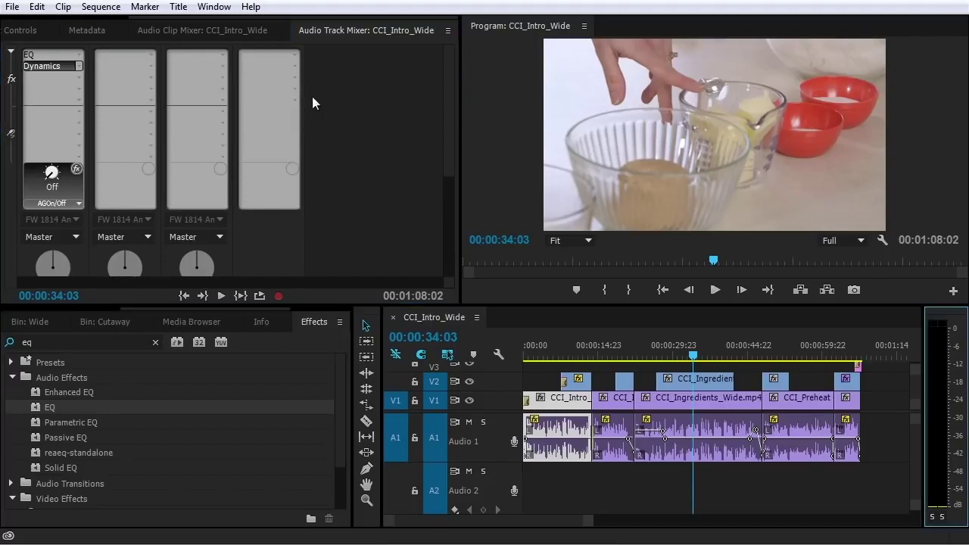
drag(447, 85, 451, 192)
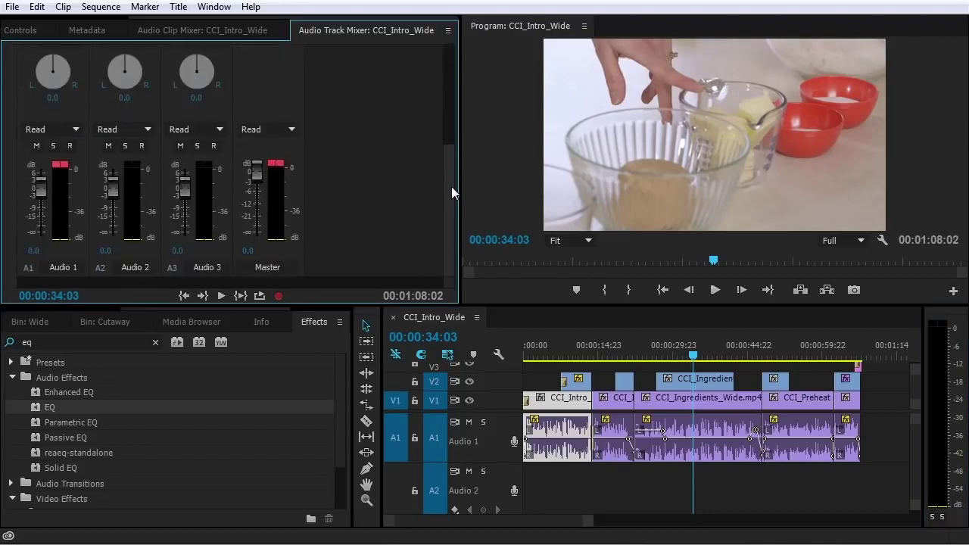
drag(444, 201, 441, 85)
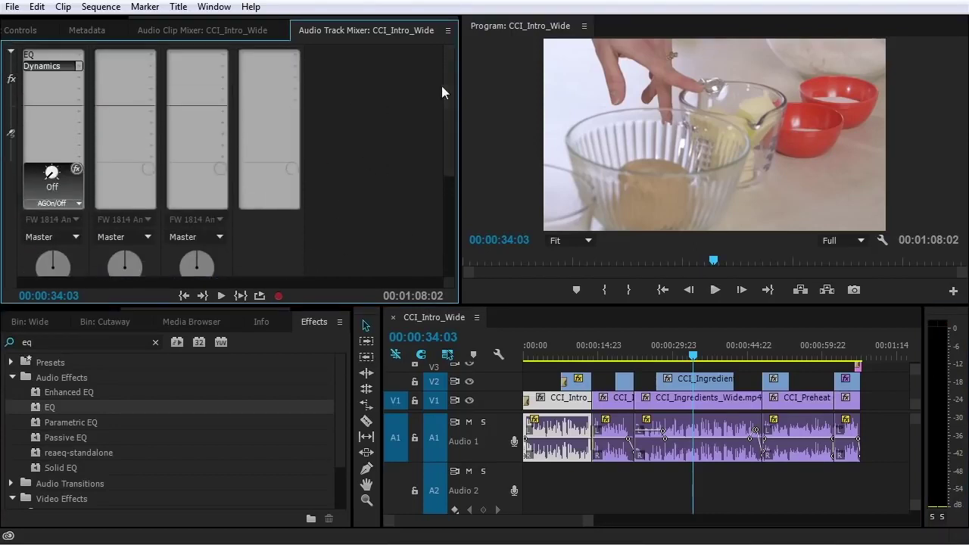
click(294, 102)
mouse_move(313, 136)
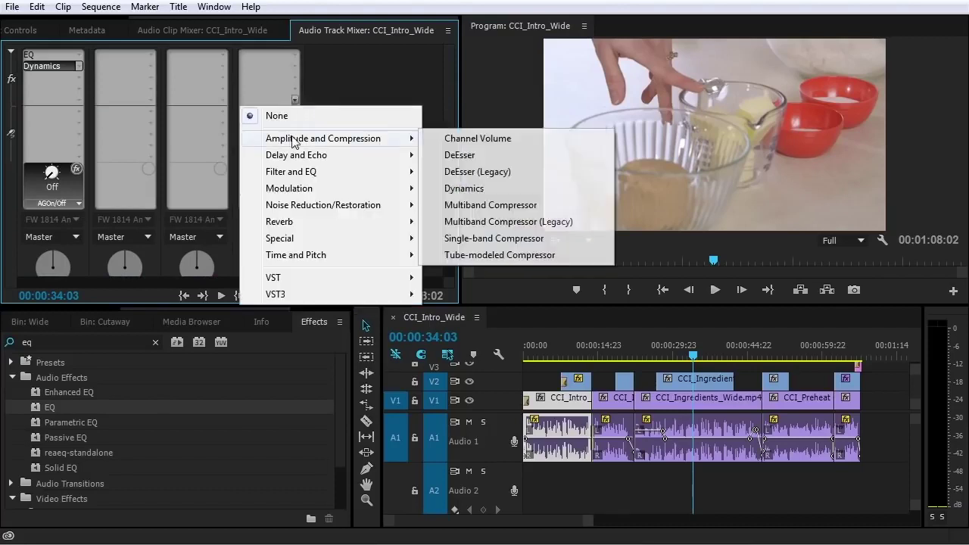
click(464, 187)
double_click(262, 100)
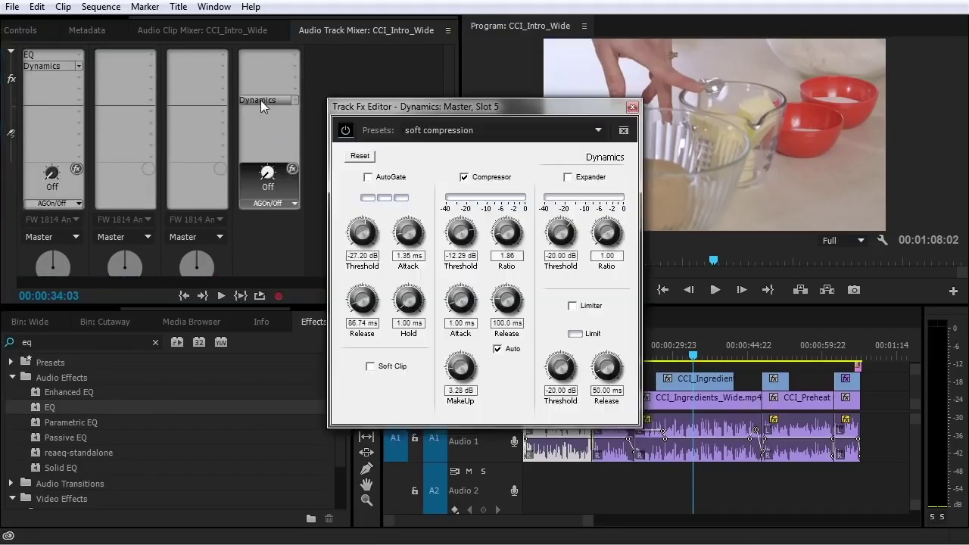
drag(454, 99, 387, 55)
Step: Turn off the Master compressor and enable the limiter at a -2.00 dB threshold
click(396, 128)
click(505, 257)
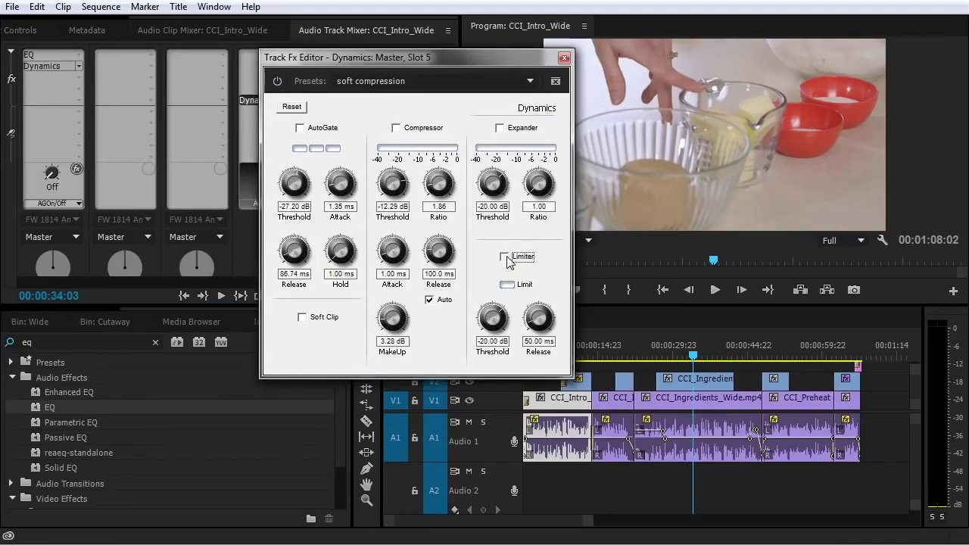
drag(488, 320, 495, 282)
click(492, 342)
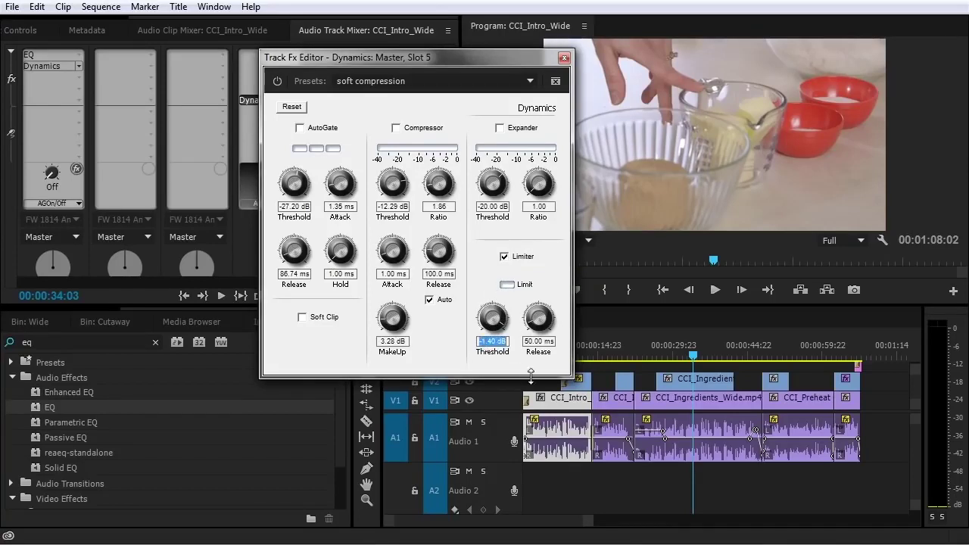
text(-2)
key(Return)
Step: Check the first track's output routing in the mixer, leaving it unchanged
drag(426, 56, 539, 35)
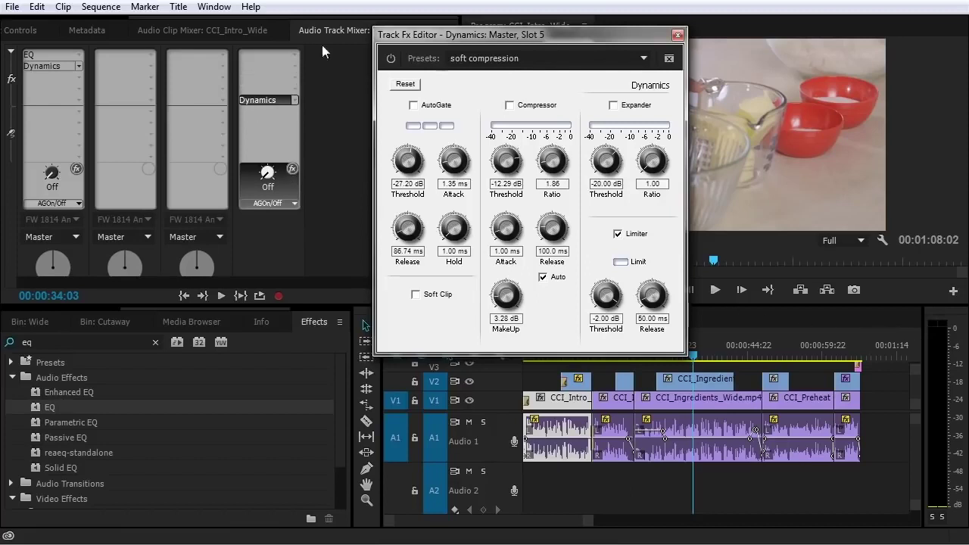
drag(440, 36, 556, 40)
scroll(453, 220, down, 3)
scroll(452, 220, down, 2)
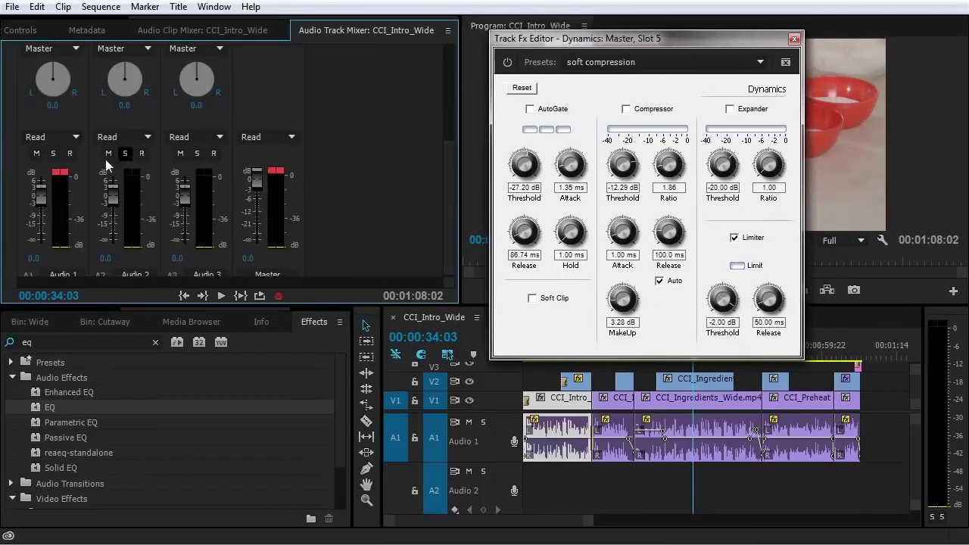
scroll(446, 143, up, 2)
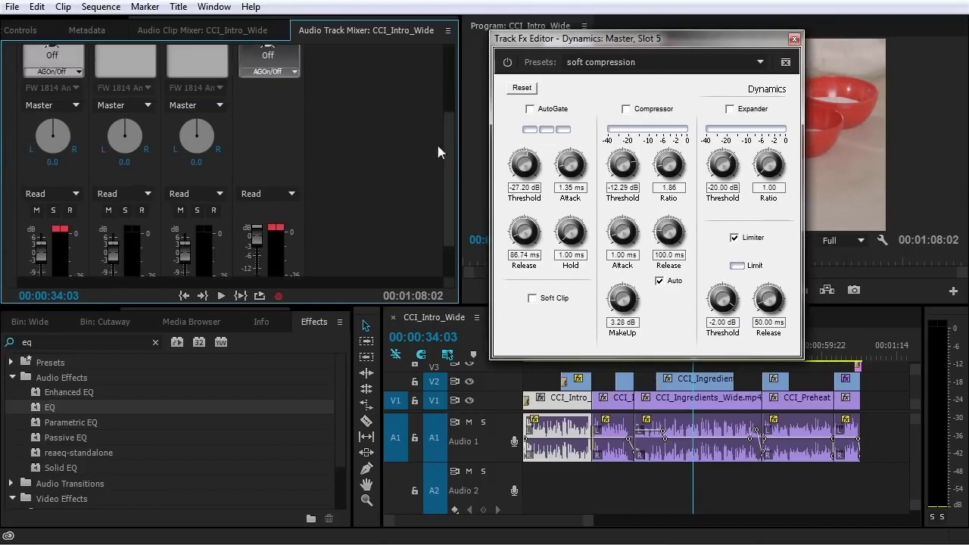
click(48, 104)
click(371, 125)
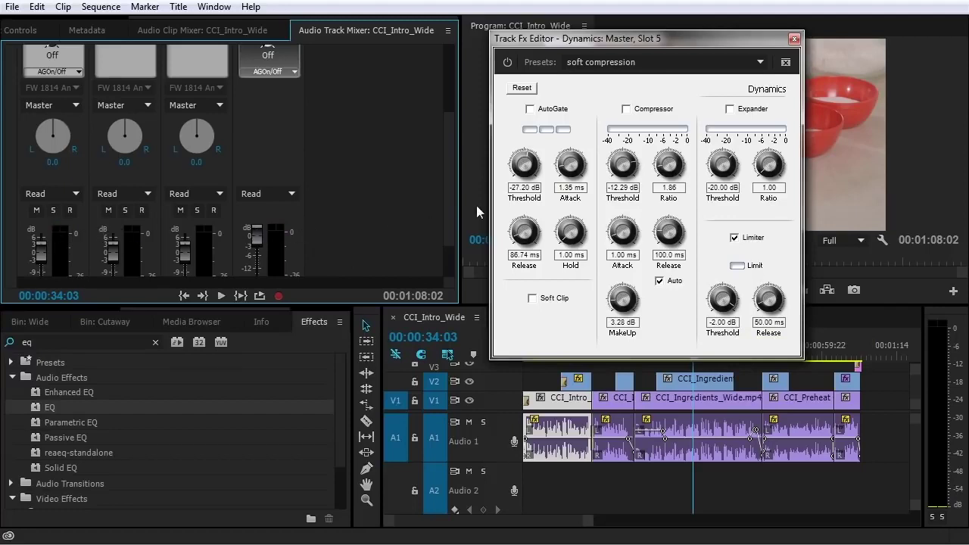
Step: Open Audio 1's Dynamics settings and raise its make-up gain to 24.00 dB
drag(449, 206, 442, 98)
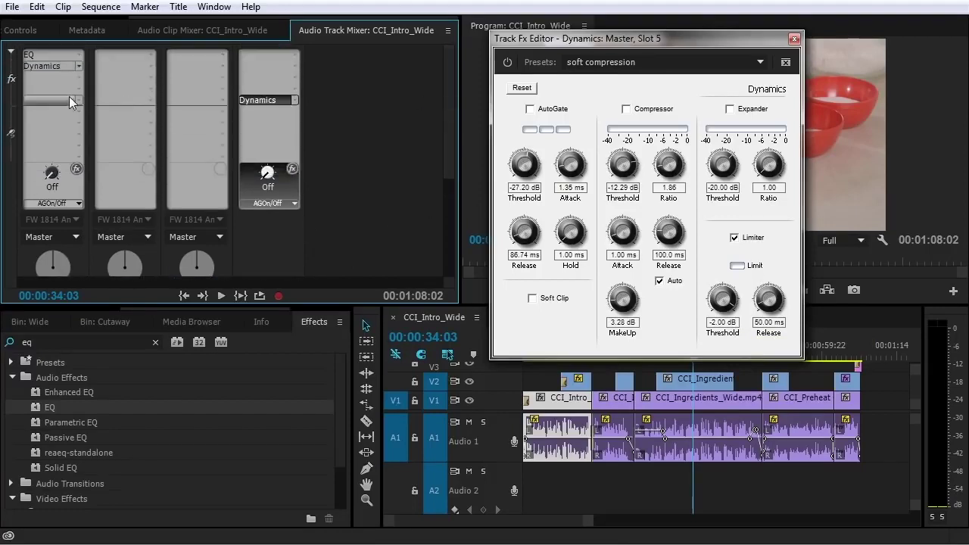
double_click(46, 66)
drag(611, 45, 245, 79)
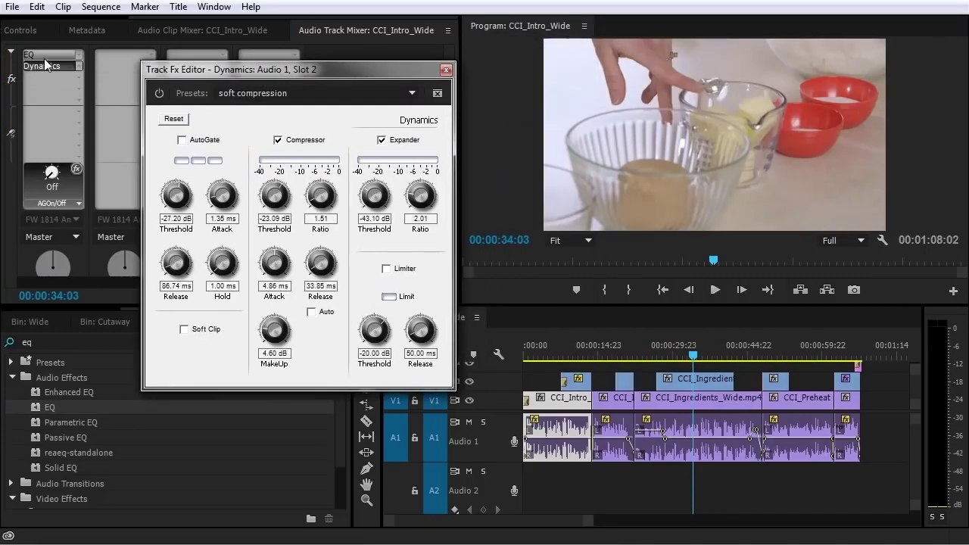
drag(272, 333, 279, 313)
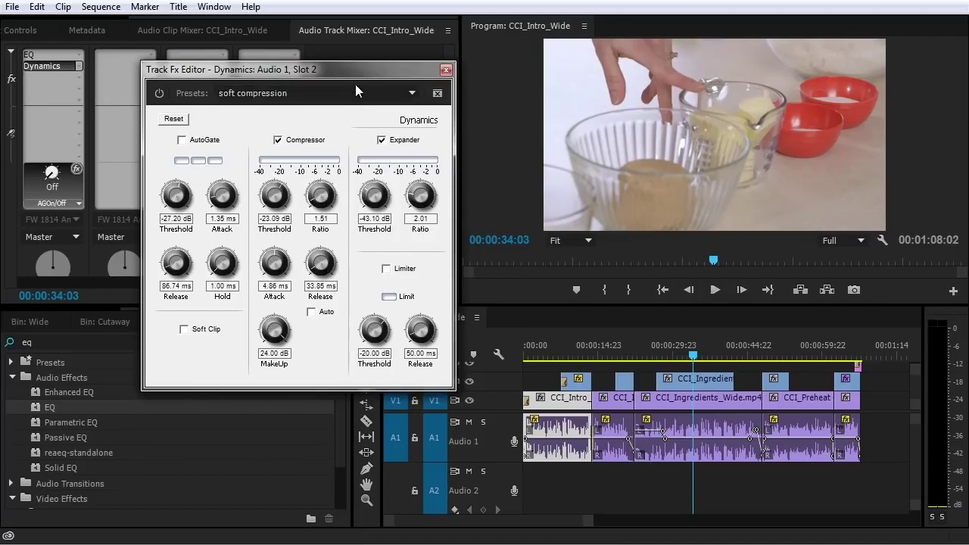
drag(336, 69, 274, 183)
Step: Reopen the Master Dynamics settings, play the sequence to hear the limiter, then close it
click(260, 122)
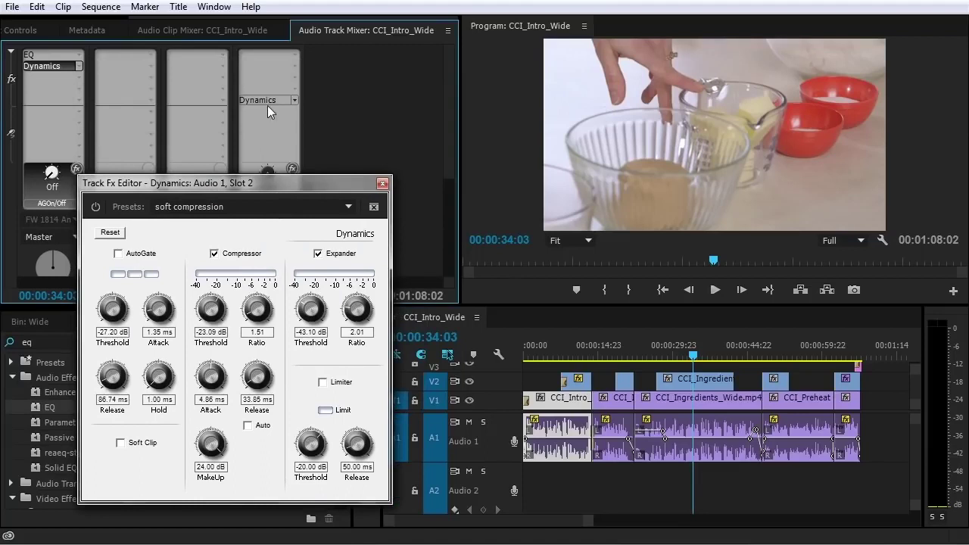
double_click(258, 100)
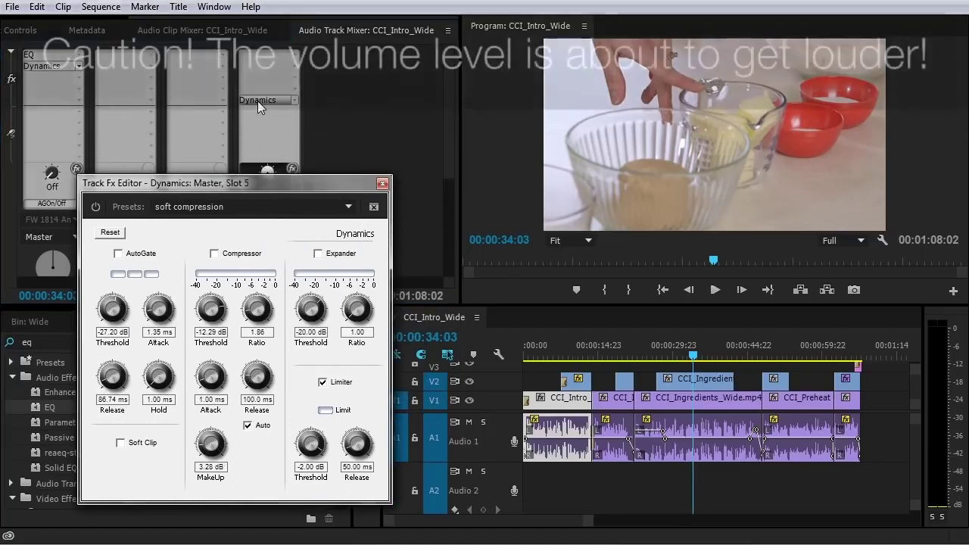
drag(172, 186, 171, 124)
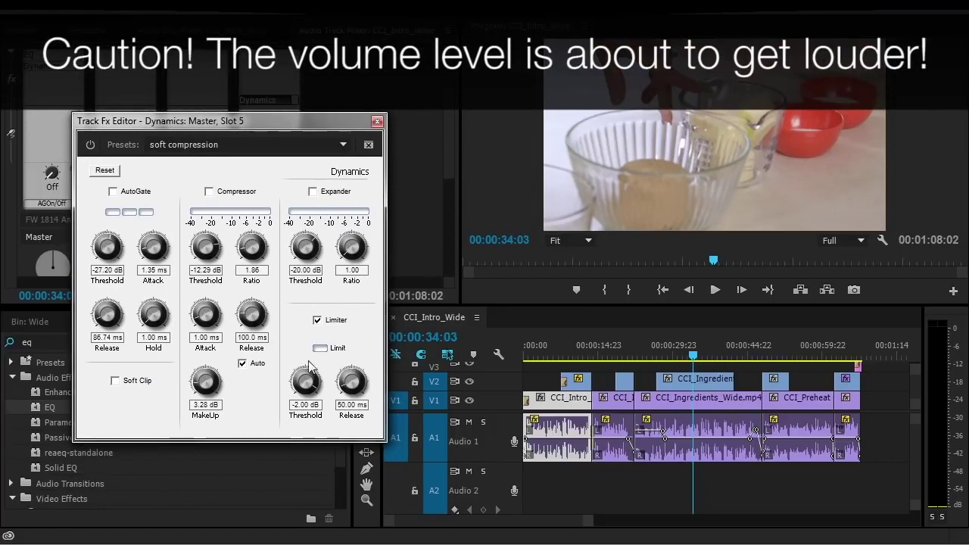
key(space)
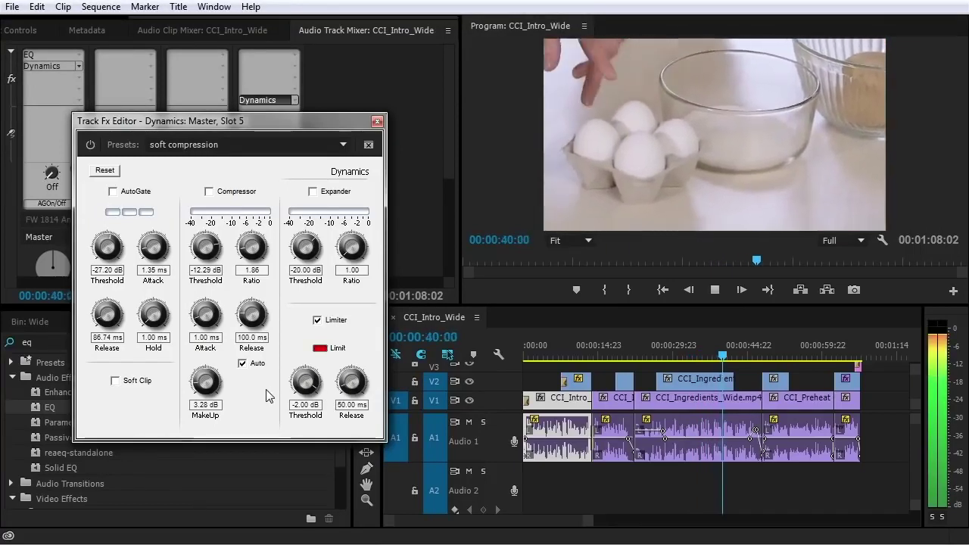
key(space)
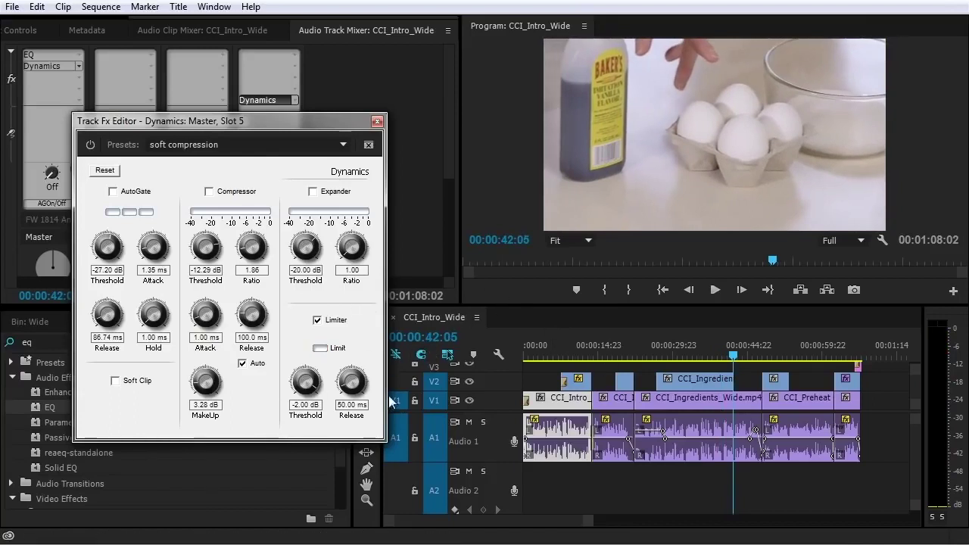
drag(179, 121, 272, 121)
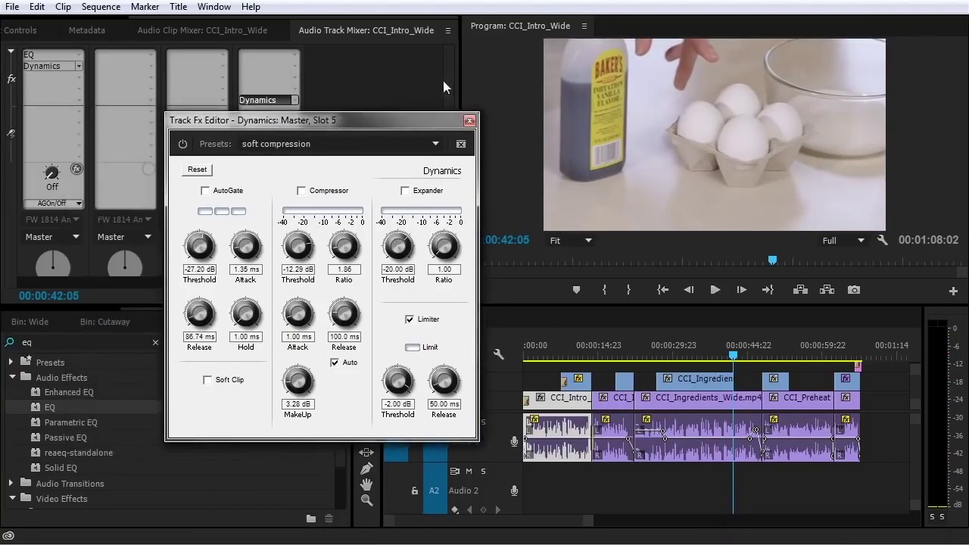
scroll(443, 80, down, 4)
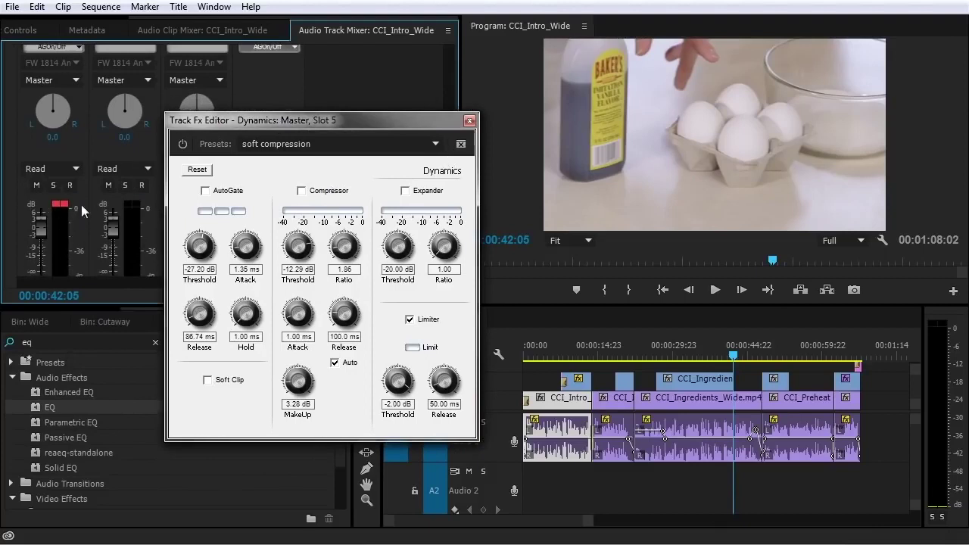
drag(241, 119, 151, 125)
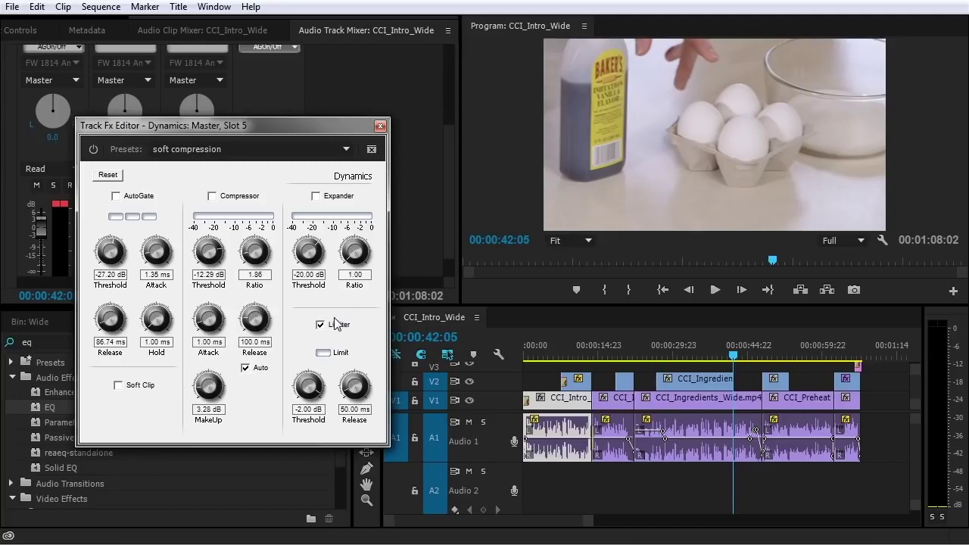
click(380, 126)
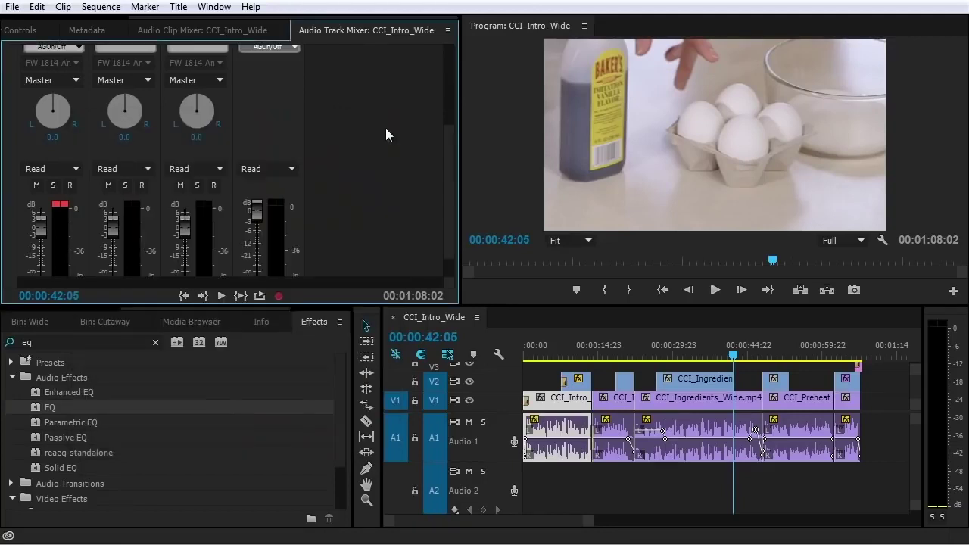
scroll(442, 155, up, 4)
Step: Set Audio 1's make-up gain to 6.60 dB while playing from about 24 seconds, then close it
double_click(49, 59)
drag(216, 446, 217, 464)
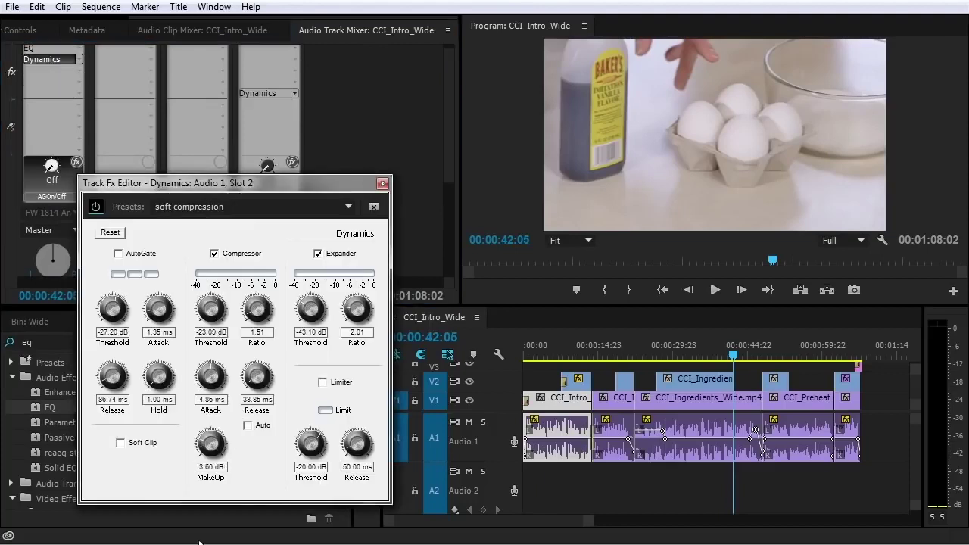
click(644, 346)
key(space)
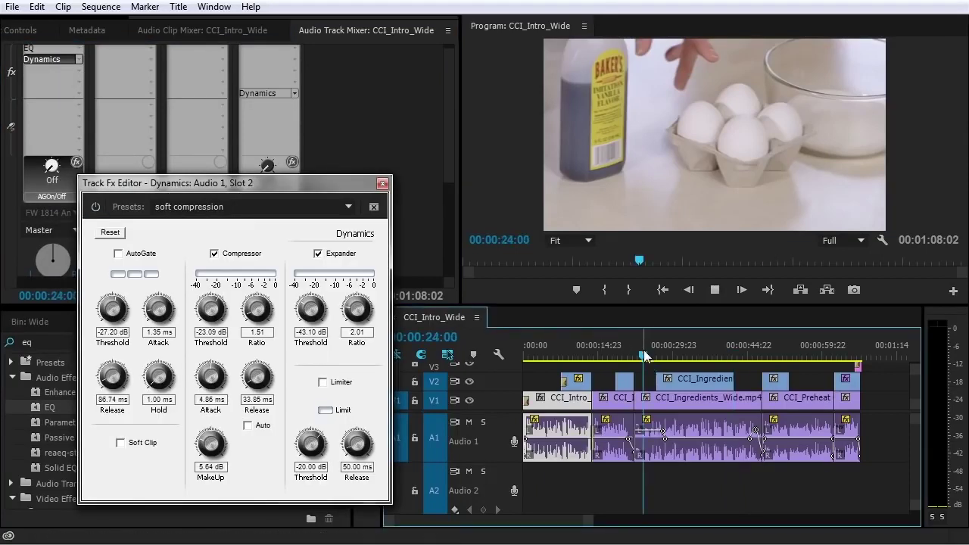
drag(297, 183, 453, 171)
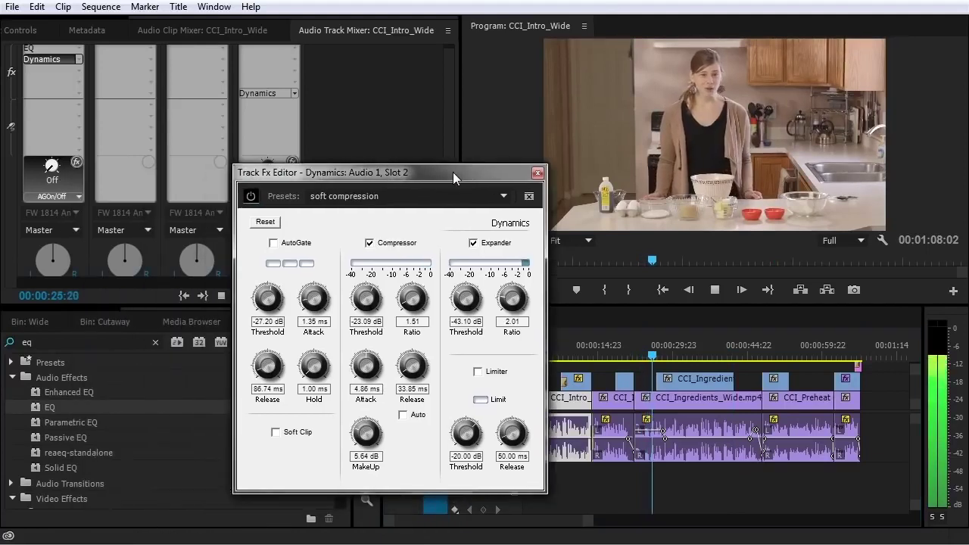
drag(366, 441, 366, 439)
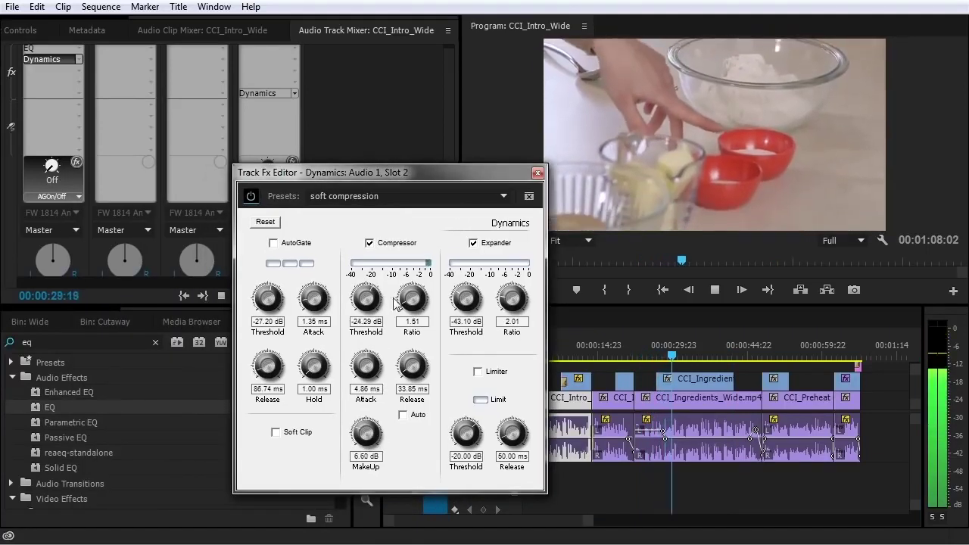
click(537, 173)
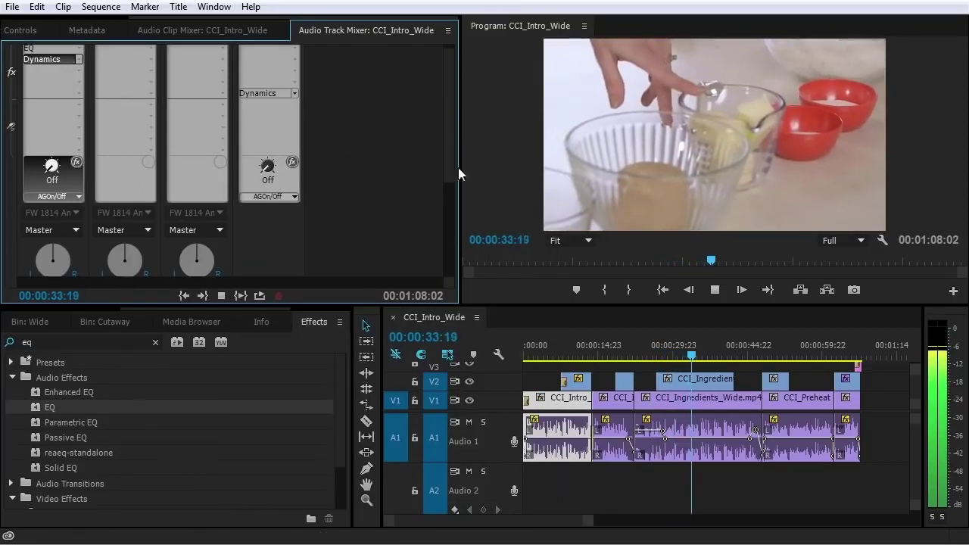
Step: Add a DeNoiser effect in Audio 1's third effect slot
drag(448, 157, 450, 258)
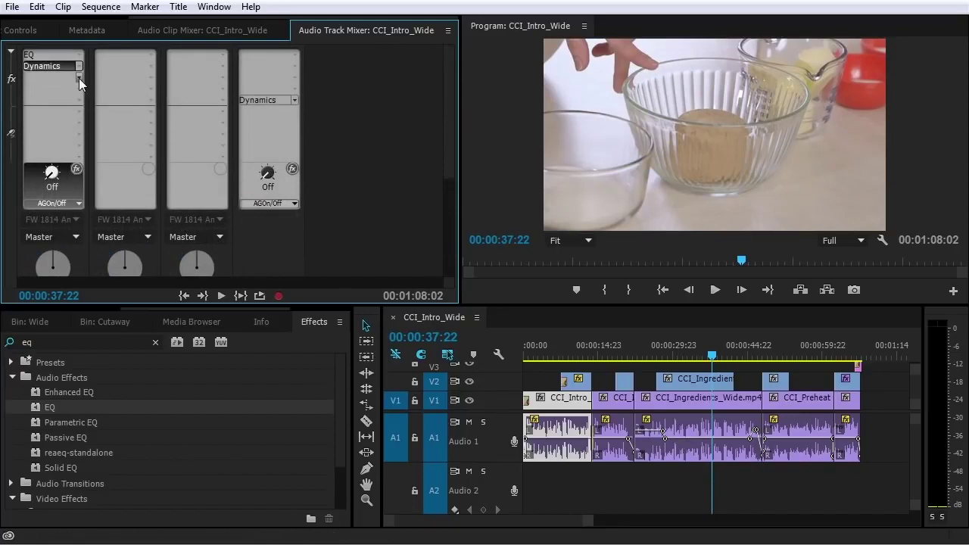
click(80, 80)
mouse_move(91, 115)
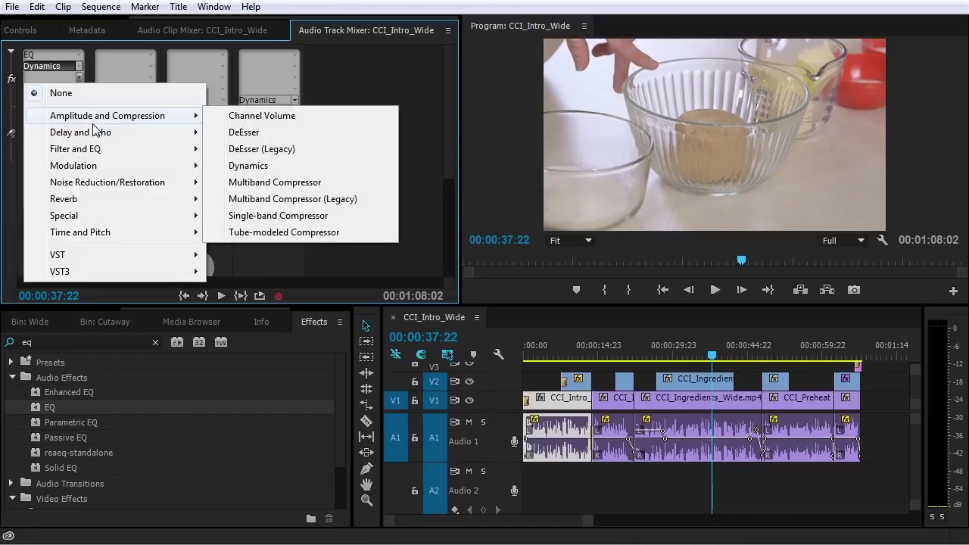
mouse_move(133, 155)
mouse_move(130, 173)
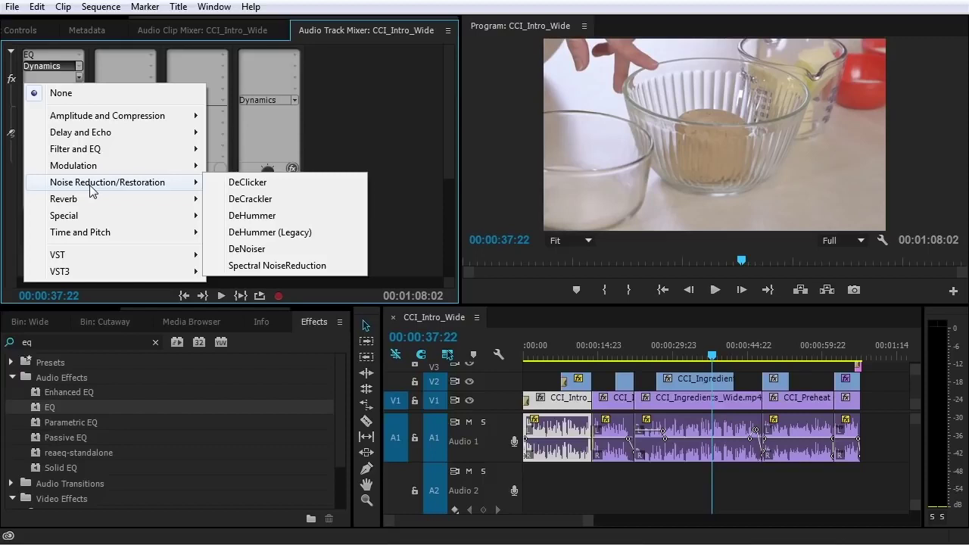
click(251, 252)
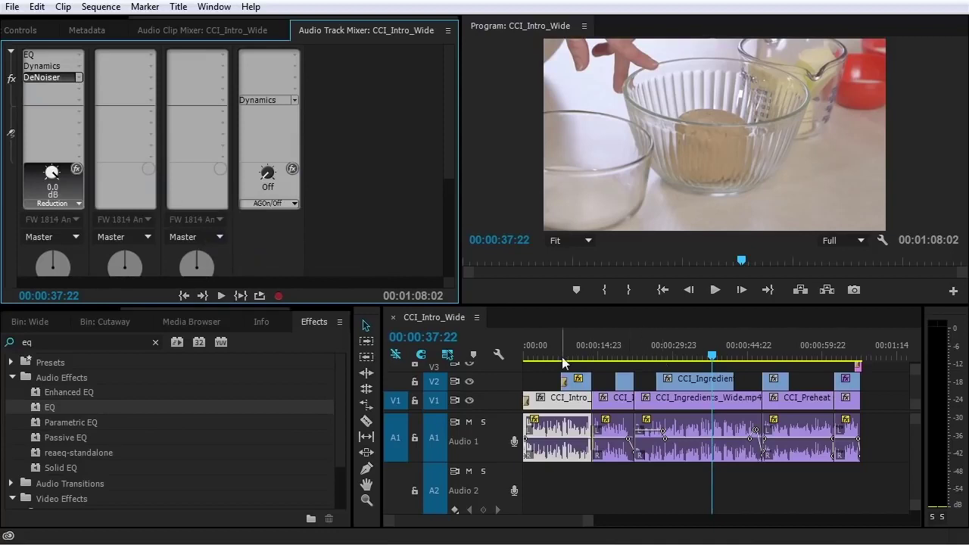
Step: Open the DeNoiser settings and play from the start to hear the -15.6 dB reduction
drag(574, 348, 513, 341)
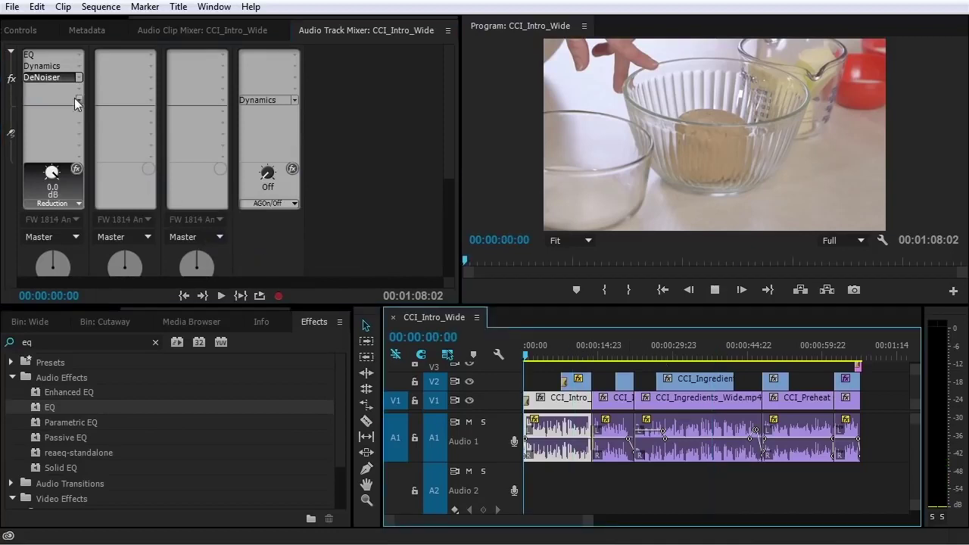
double_click(53, 77)
drag(494, 127, 309, 126)
key(space)
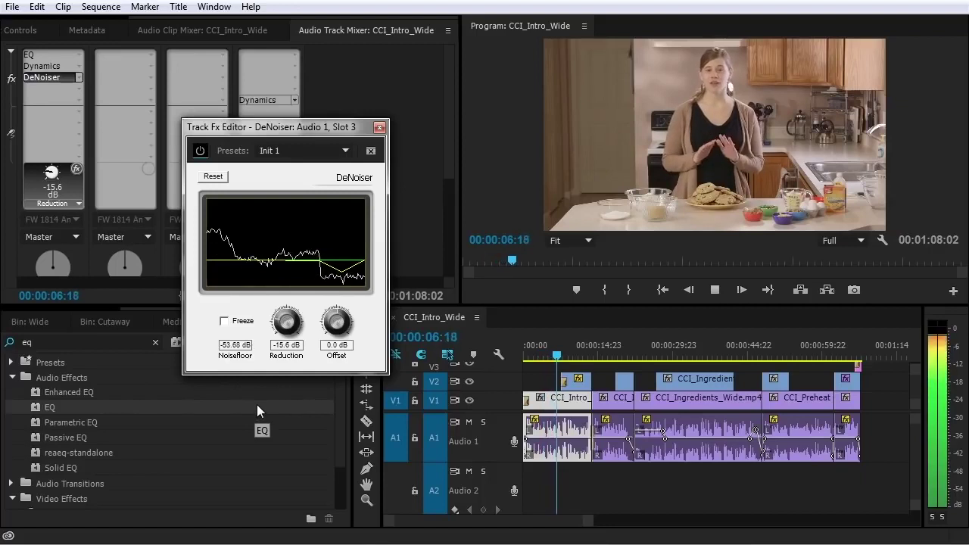
key(space)
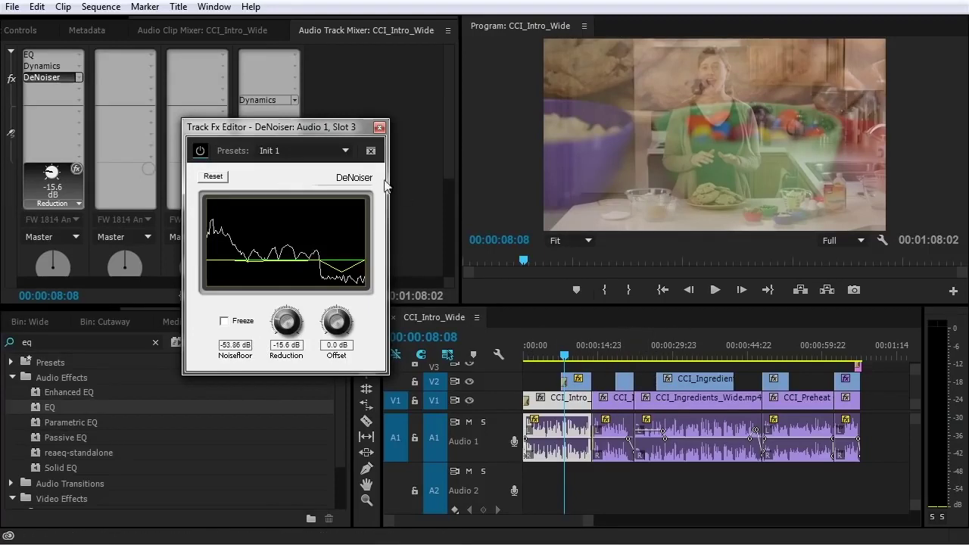
Step: Close the DeNoiser editor and save the project with Ctrl+S
click(381, 128)
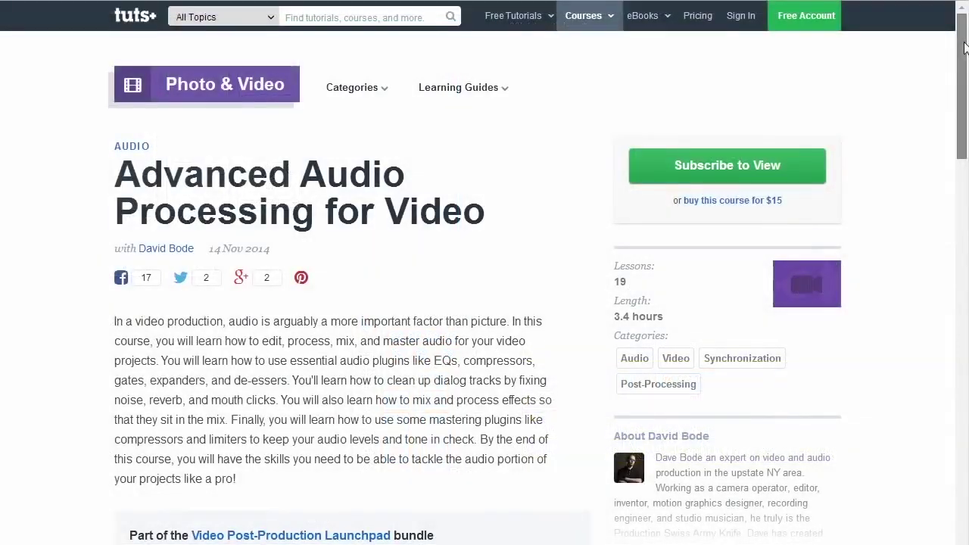
drag(963, 47, 960, 94)
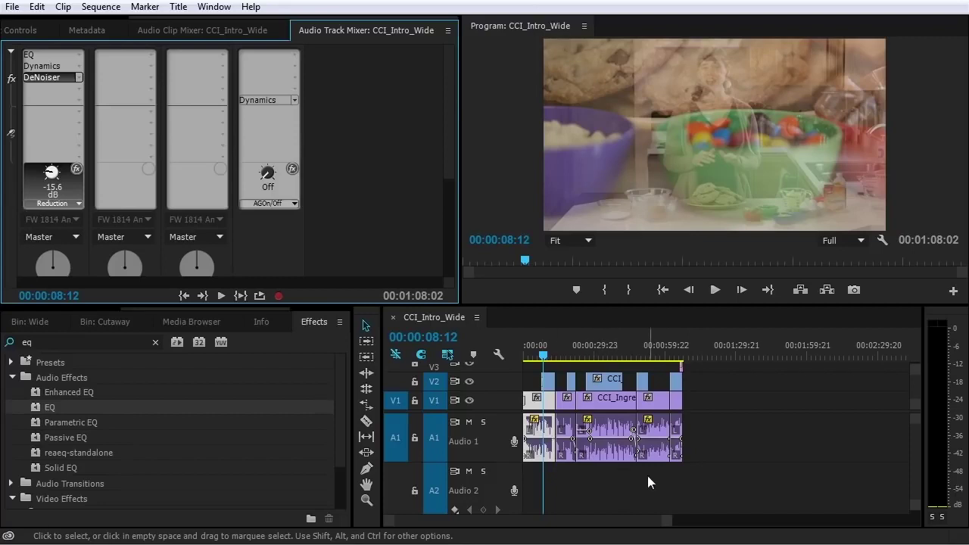
key(ctrl+s)
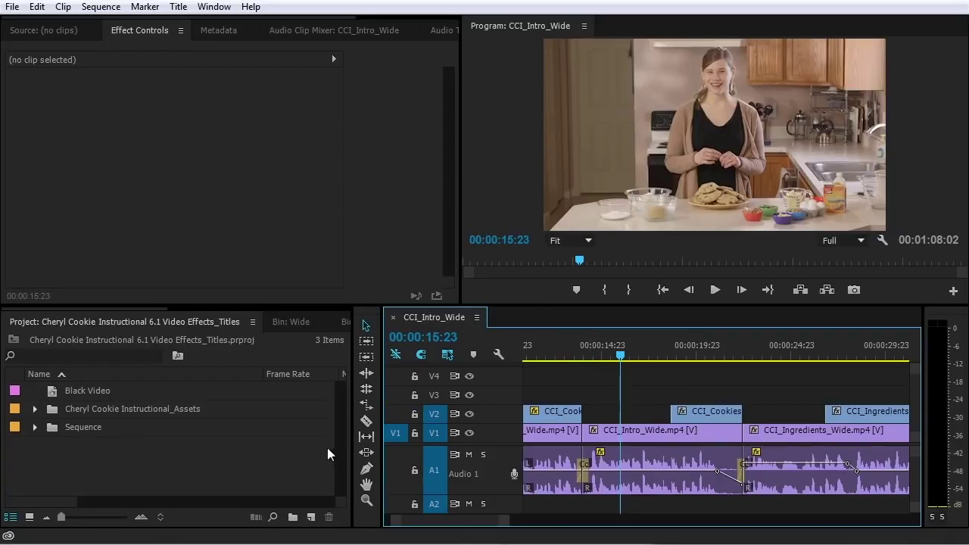
click(178, 7)
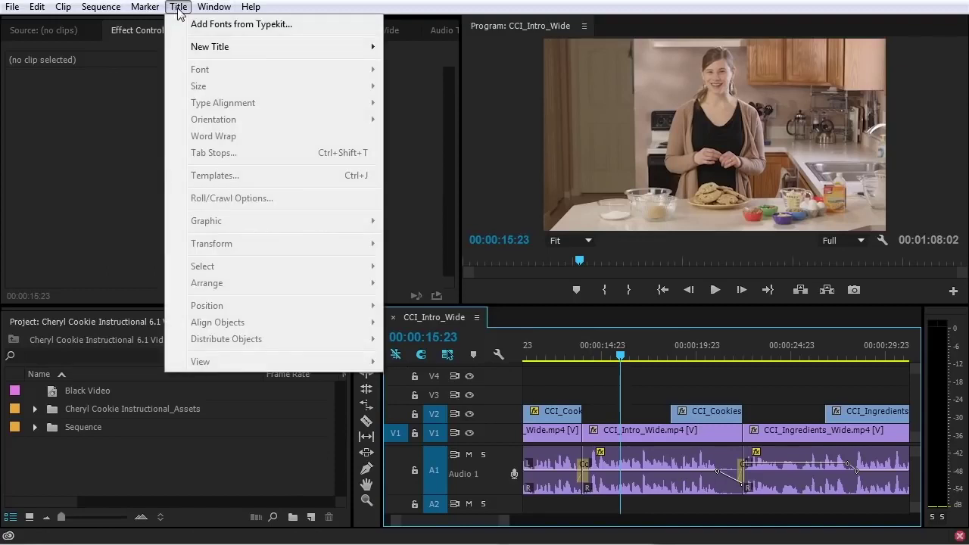
mouse_move(201, 54)
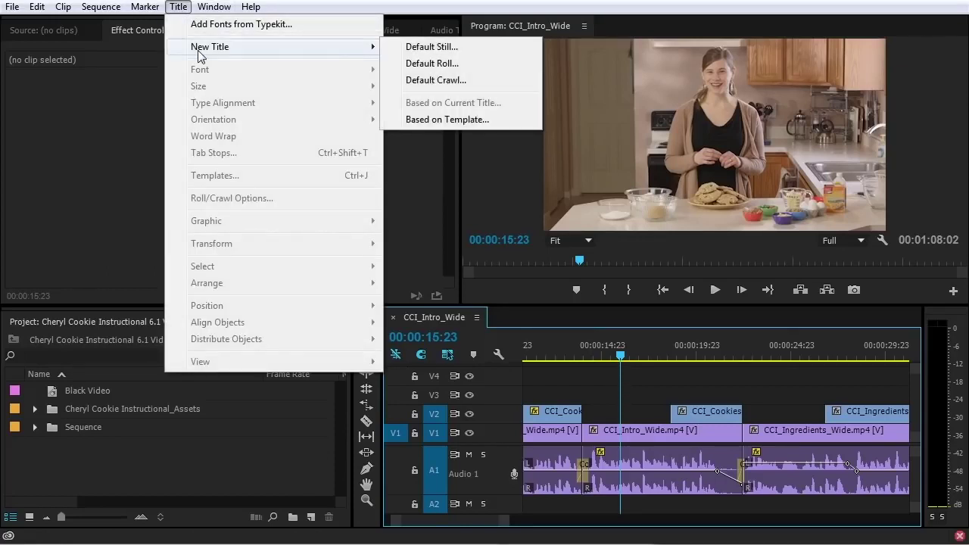
click(229, 476)
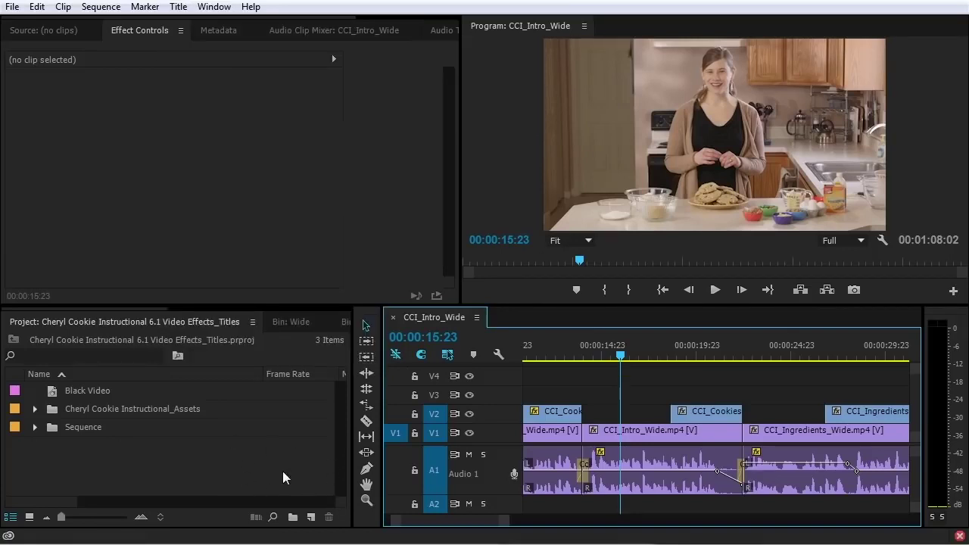
Step: Create a new project bin named Titles
click(240, 479)
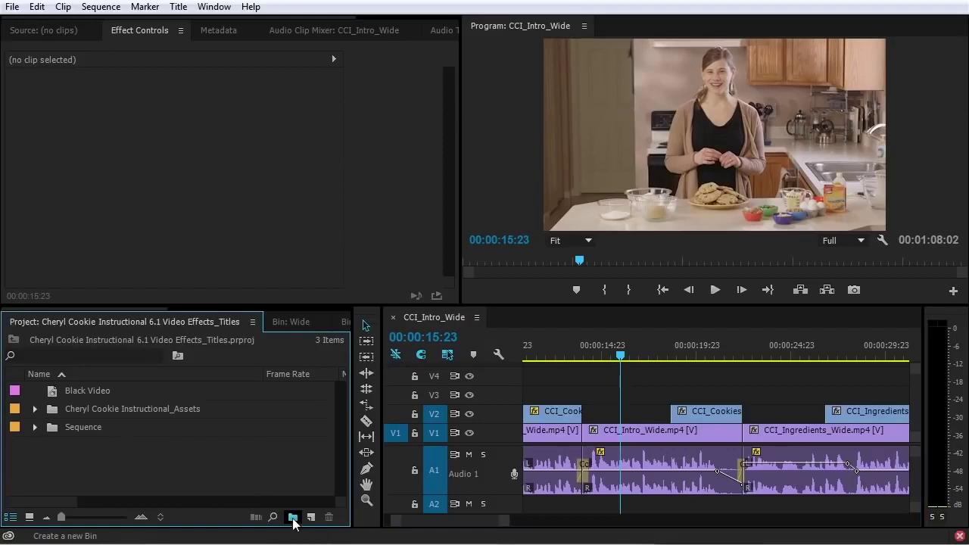
click(293, 518)
text(Titles)
key(Return)
click(245, 484)
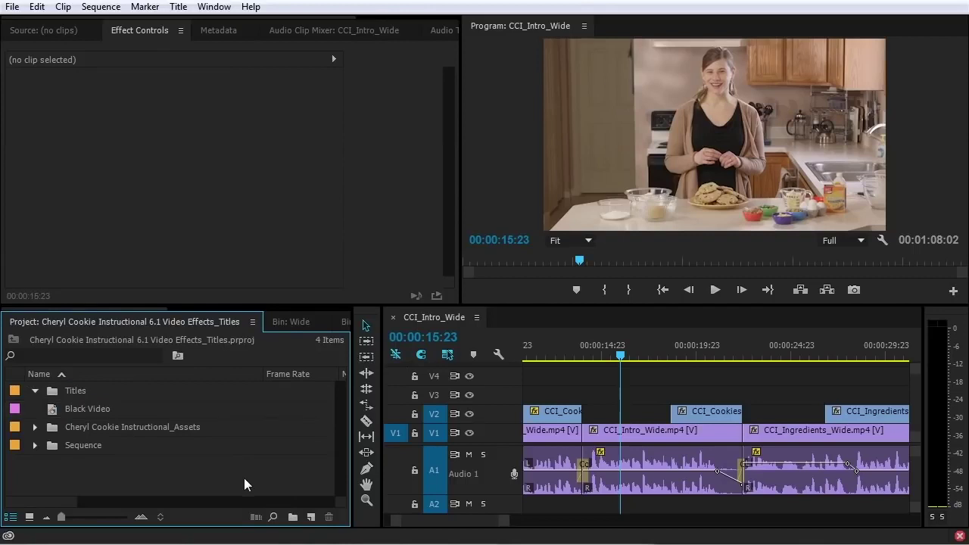
Step: Create a Mattes bin, move Black Video into it, and collapse it
click(293, 517)
text(Mattes)
key(Return)
key(Escape)
drag(59, 415, 90, 388)
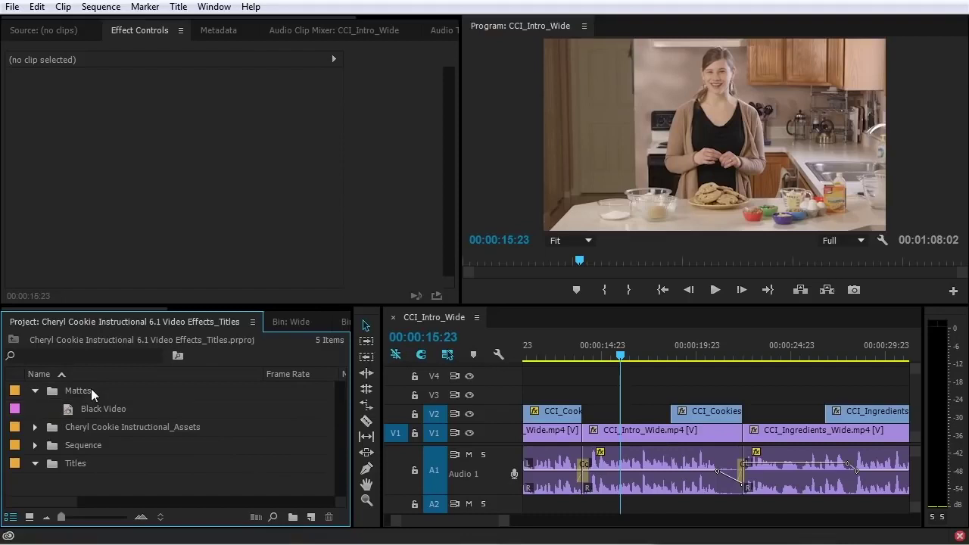
click(34, 391)
click(74, 445)
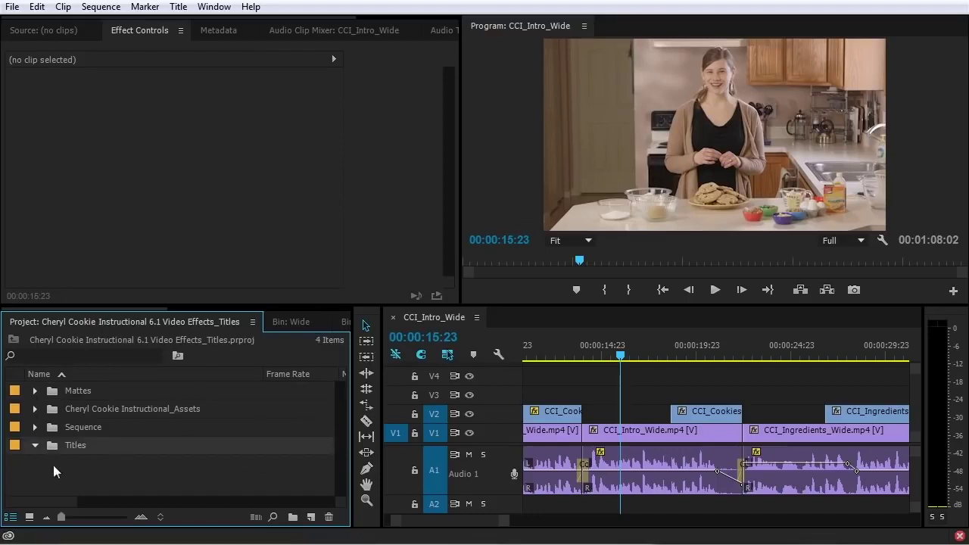
Step: Create a new 1920x1080 title in the Titles bin, named with the host's full name
click(310, 517)
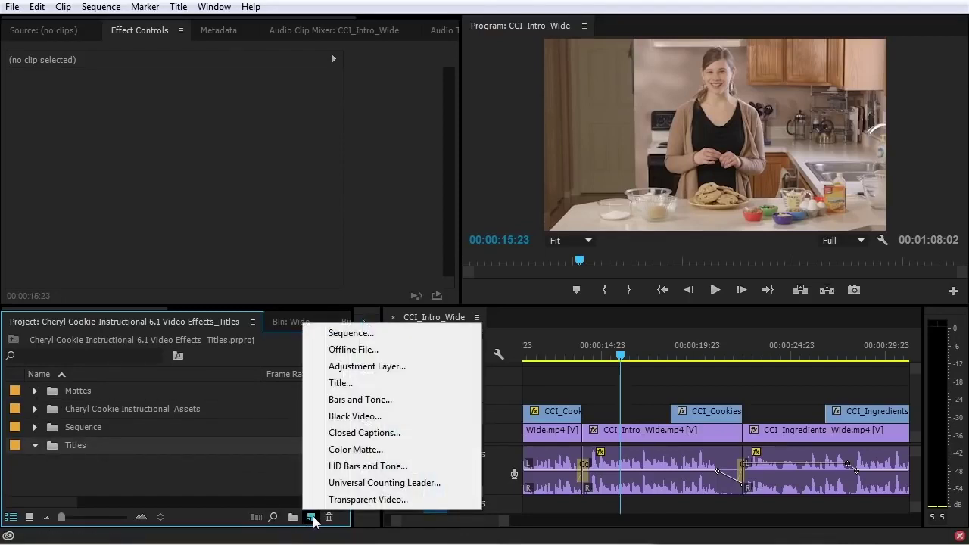
click(370, 382)
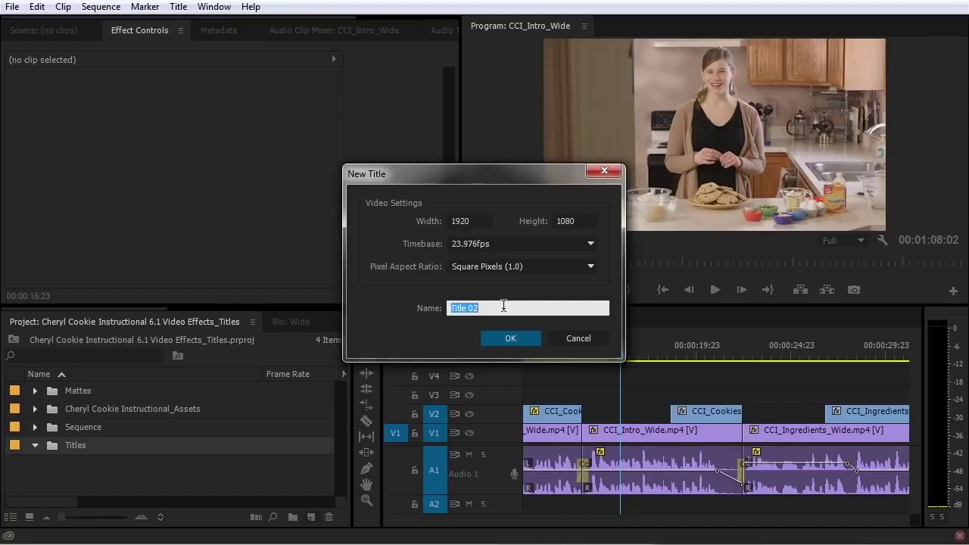
key(Return)
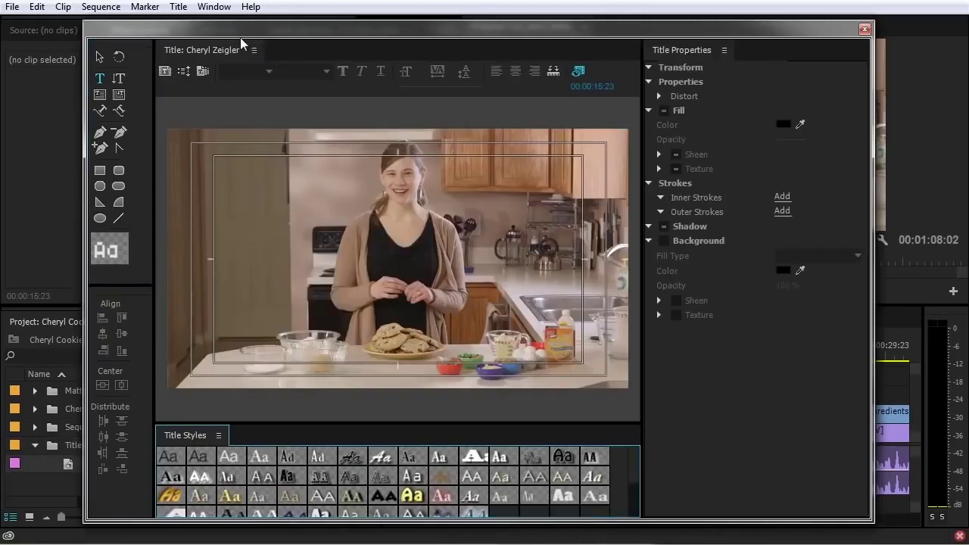
drag(240, 27, 383, 27)
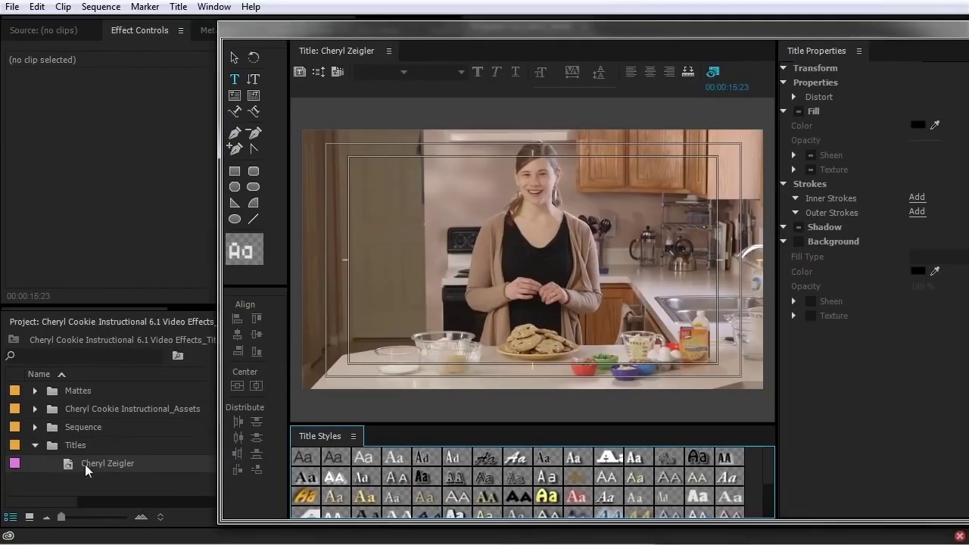
drag(469, 24, 342, 23)
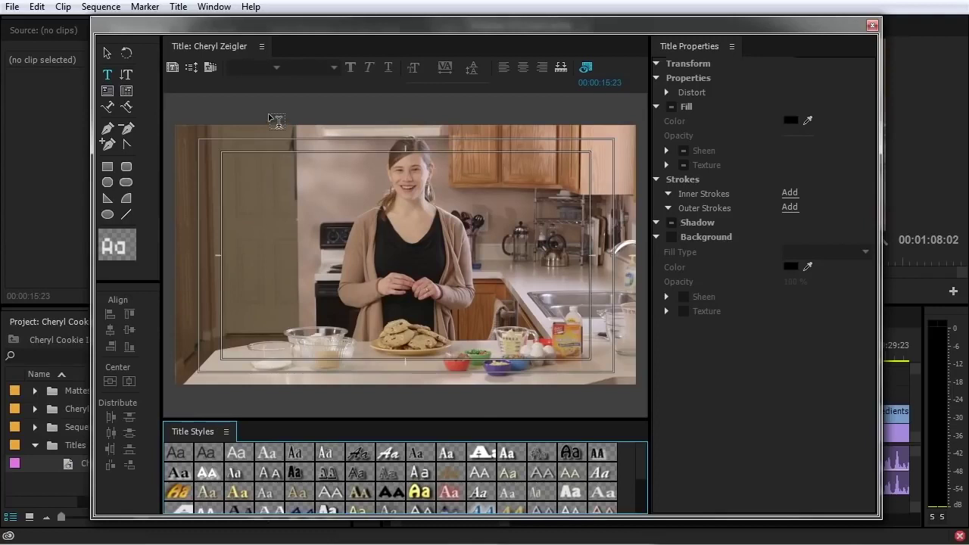
Step: Open the title templates, collapse Abstract and Corporate, and expand the Lower Thirds group
click(213, 68)
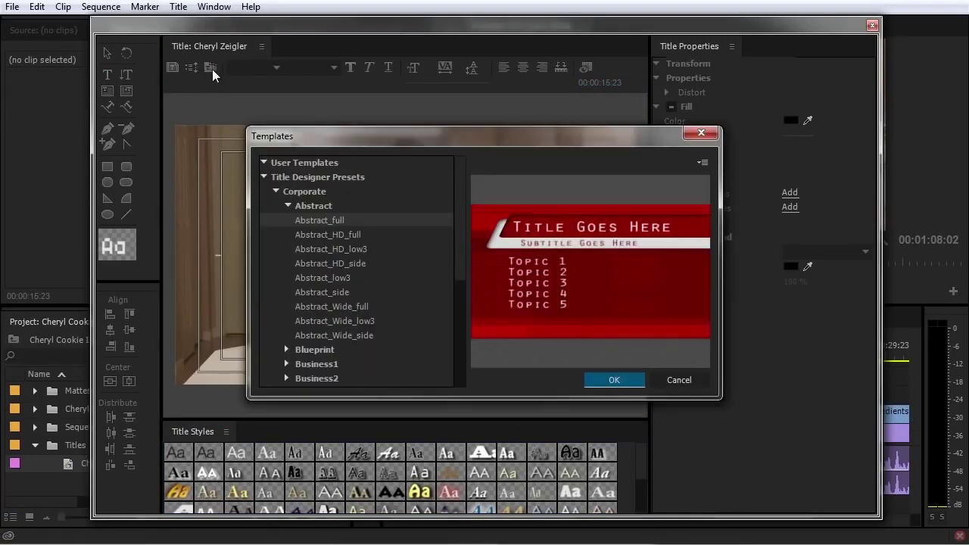
drag(391, 137, 361, 104)
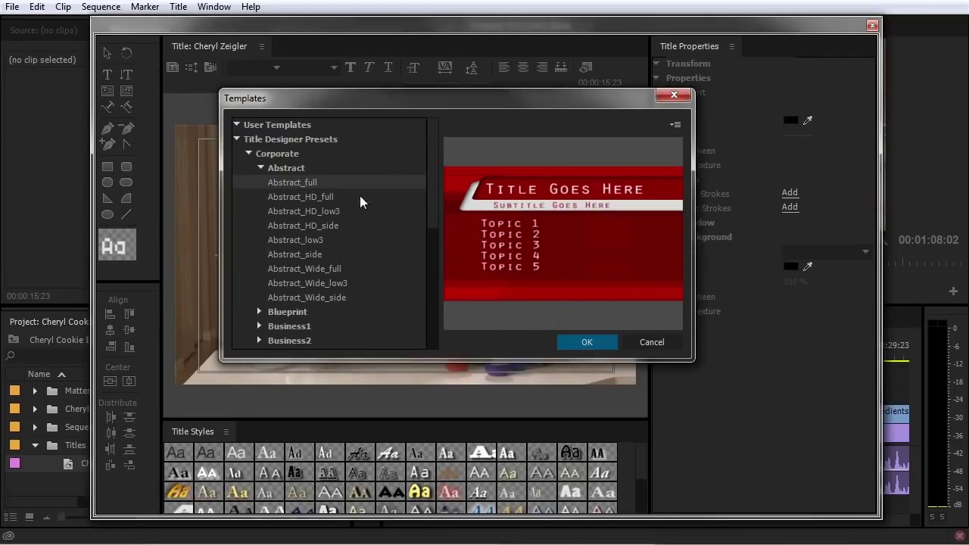
click(260, 167)
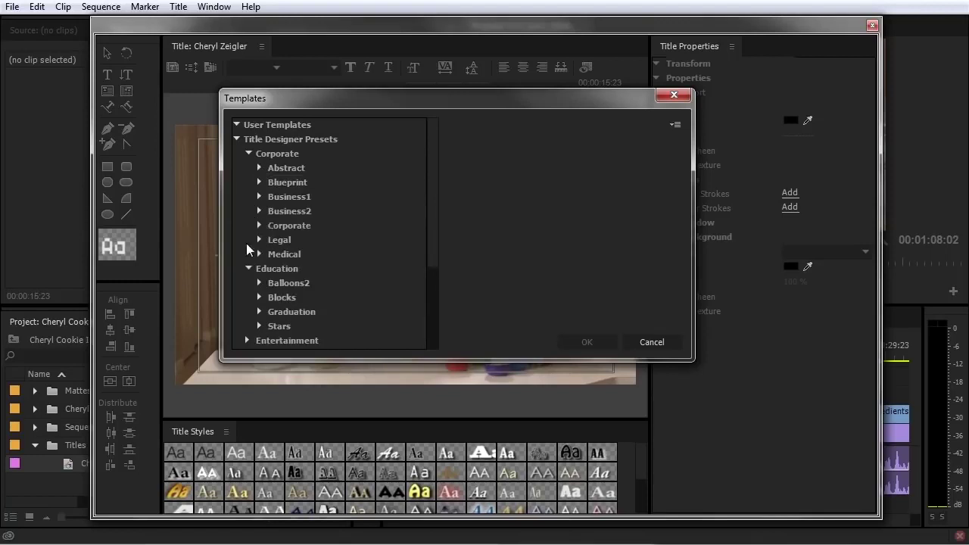
click(249, 151)
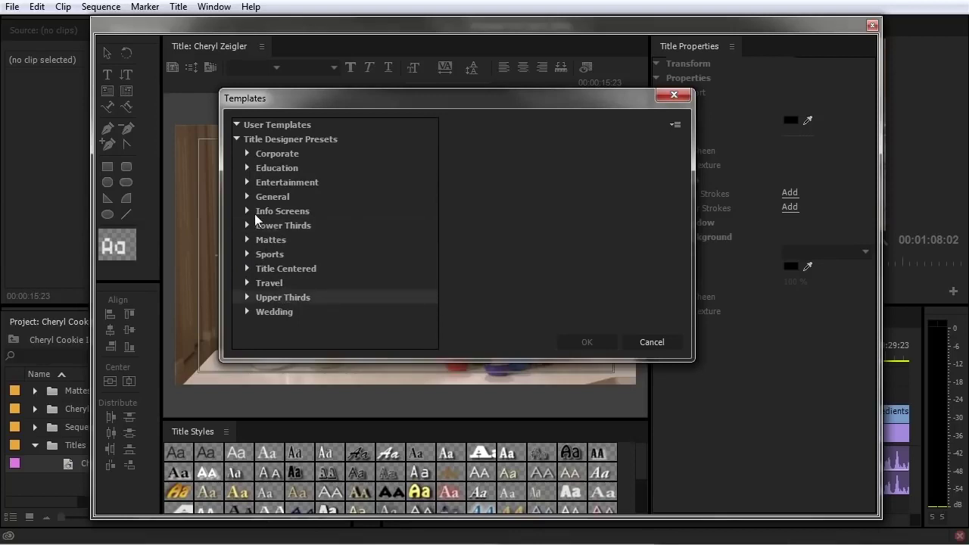
click(247, 225)
click(338, 243)
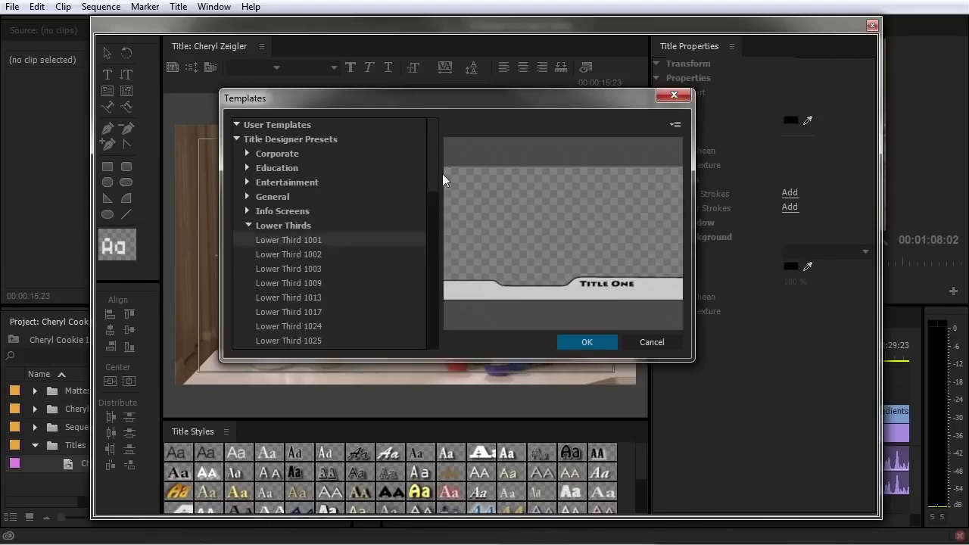
drag(437, 169, 436, 192)
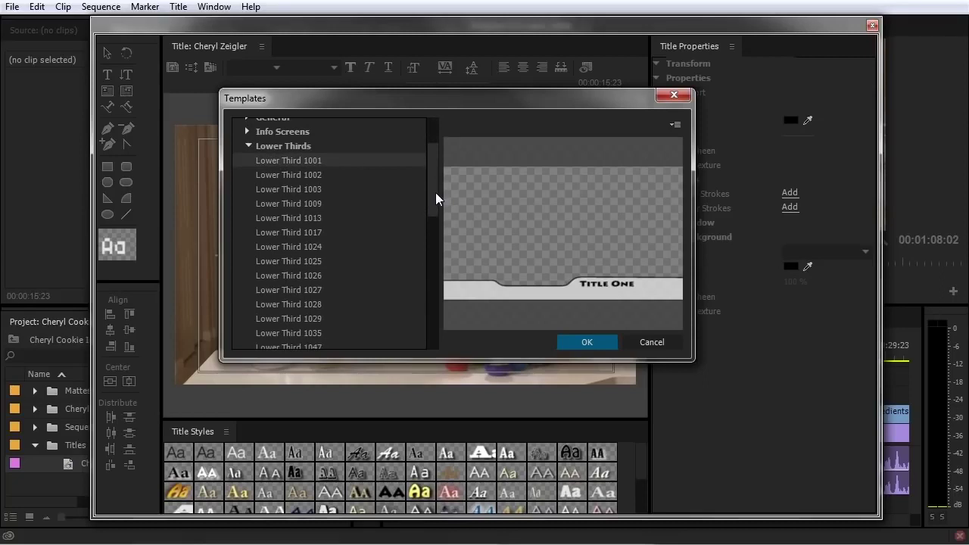
Step: Step through the lower-third designs and settle on Lower Third 1115
key(Down)
key(Down)
key(Down)
key(Down)
key(Down)
key(Down)
key(Down)
key(Down)
key(Down)
key(Down)
key(Down)
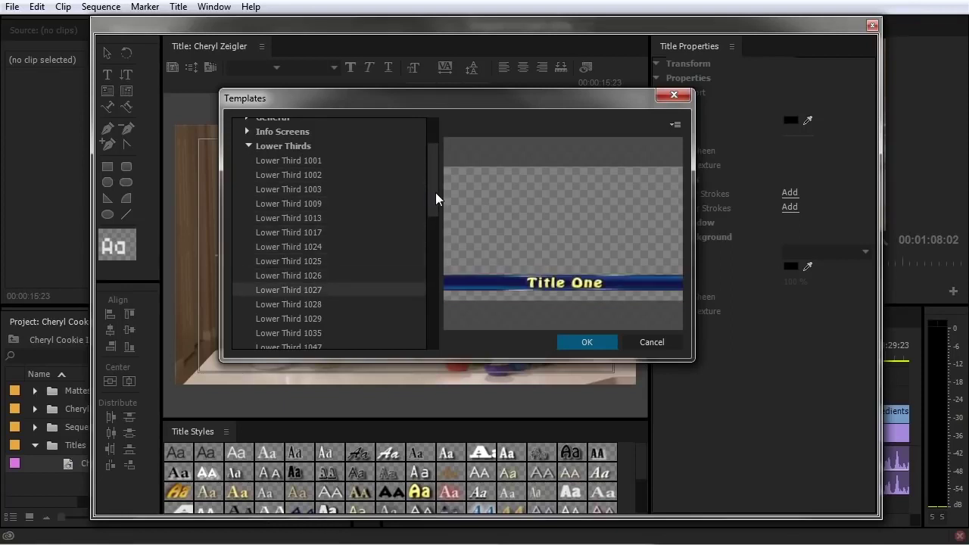
key(Down)
key(Down)
key(Down)
key(Down)
key(Down)
key(Down)
key(Down)
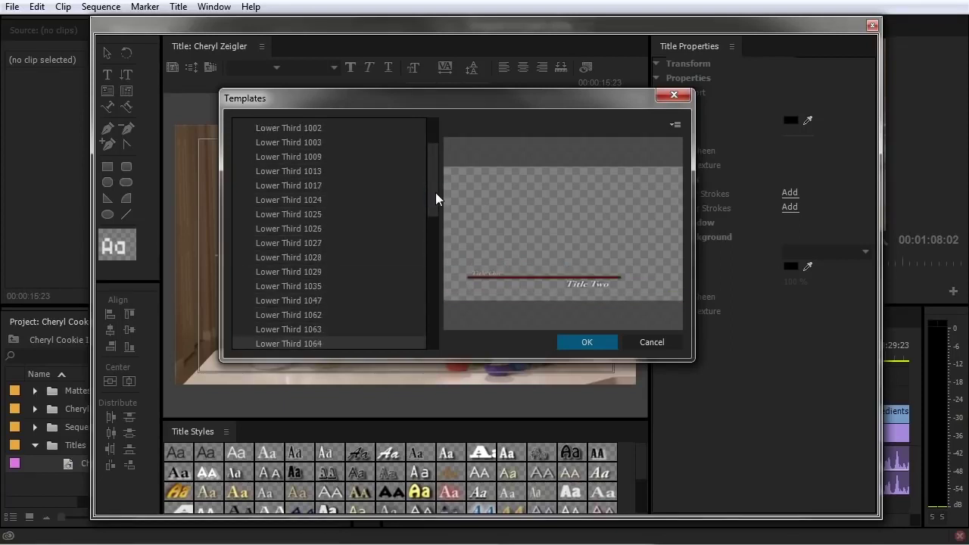
key(Down)
key(Down)
key(Down)
key(Down)
key(Down)
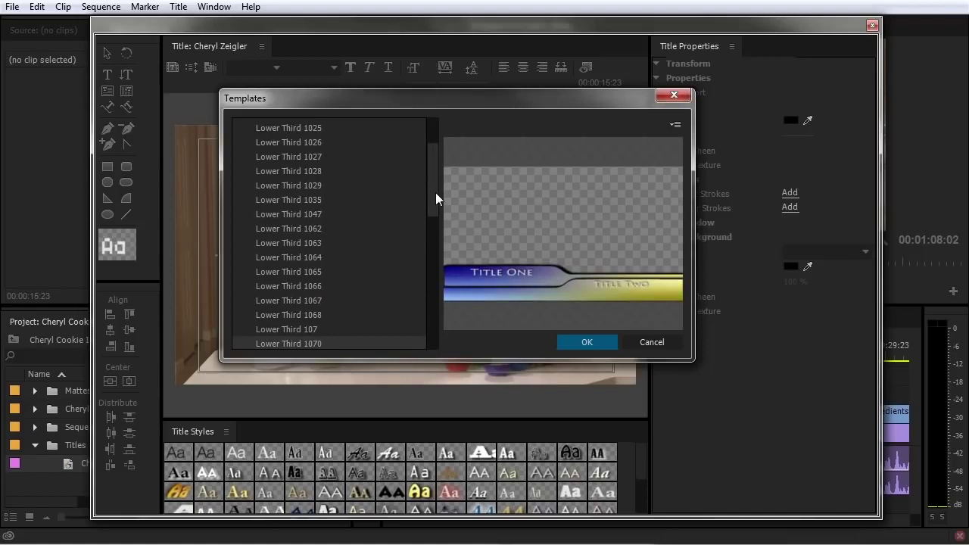
key(Down)
key(Down)
key(Down)
key(Down)
key(Down)
key(Down)
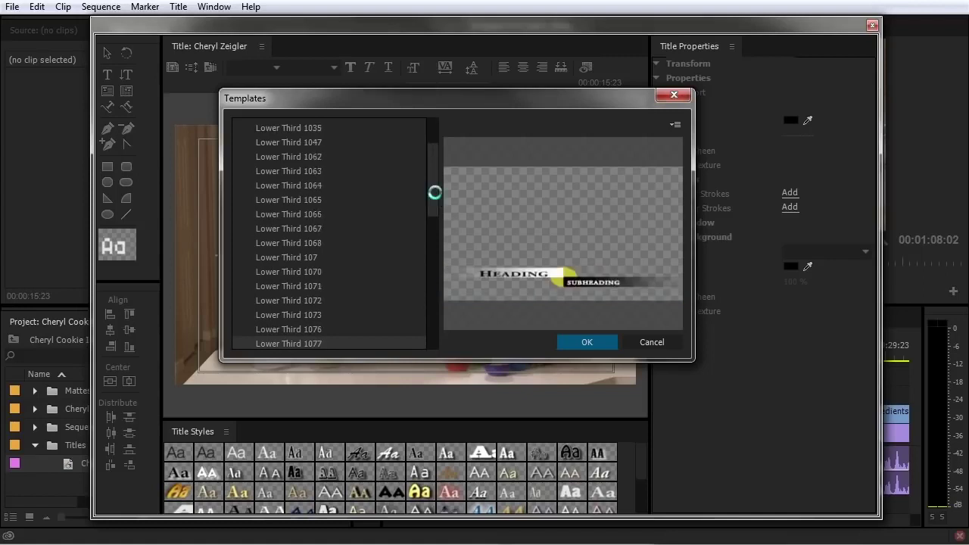
key(Down)
key(Down)
key(Down)
key(Down)
key(Down)
key(Down)
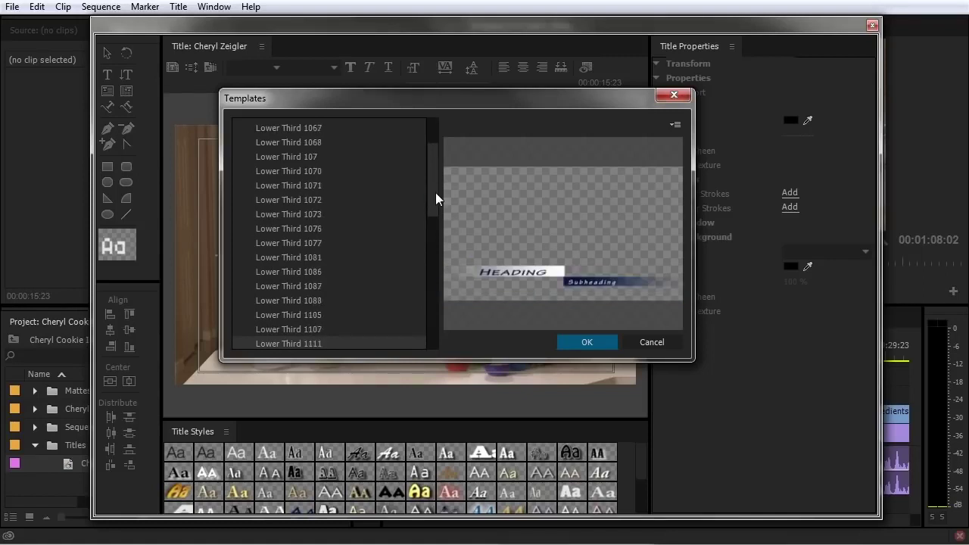
key(Down)
key(Down)
key(Up)
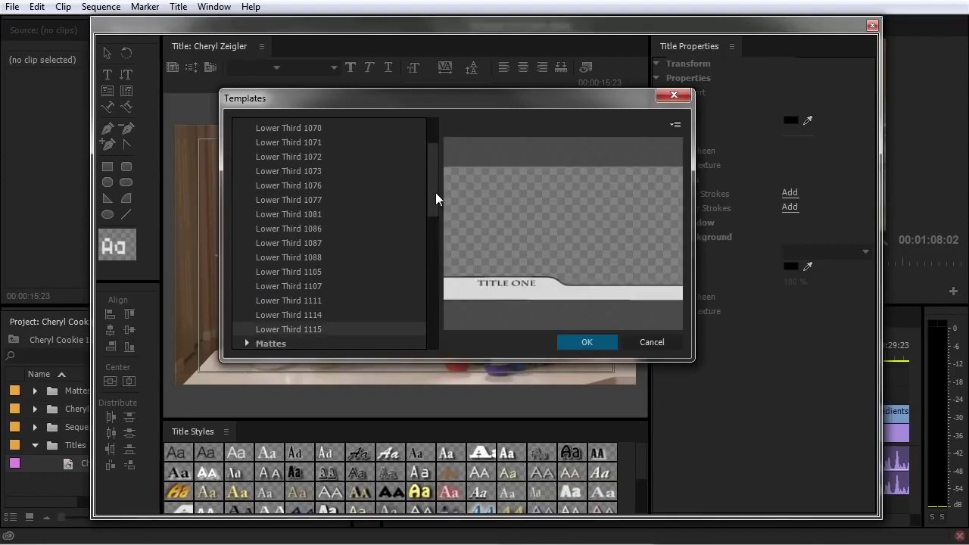
drag(437, 193, 439, 157)
Step: Apply the Lower Third 1115 template and inspect its bar and TITLE ONE text objects
click(610, 339)
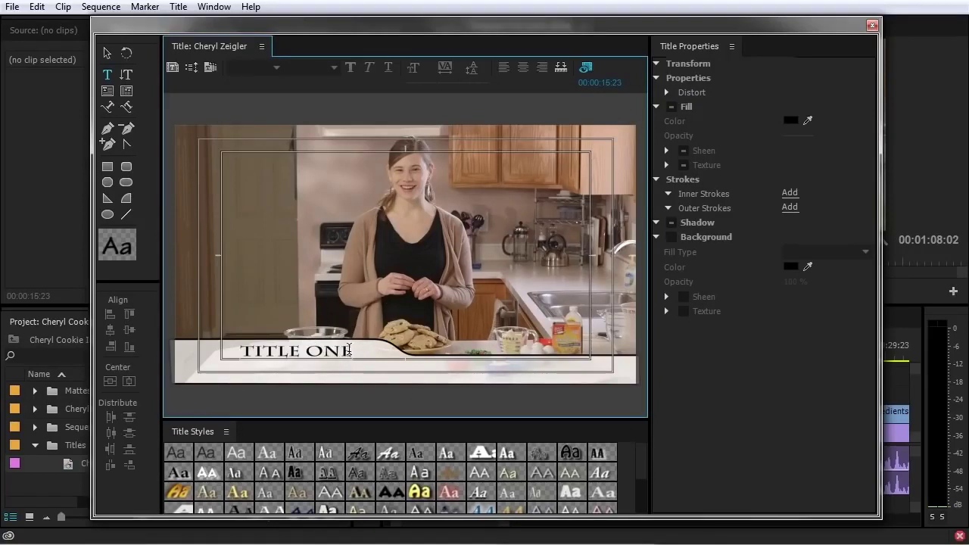
click(108, 74)
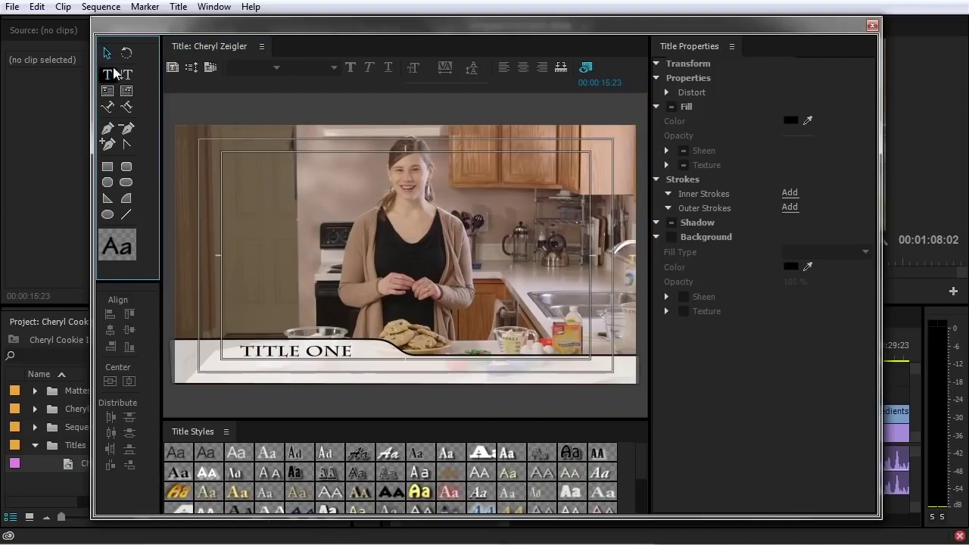
click(107, 52)
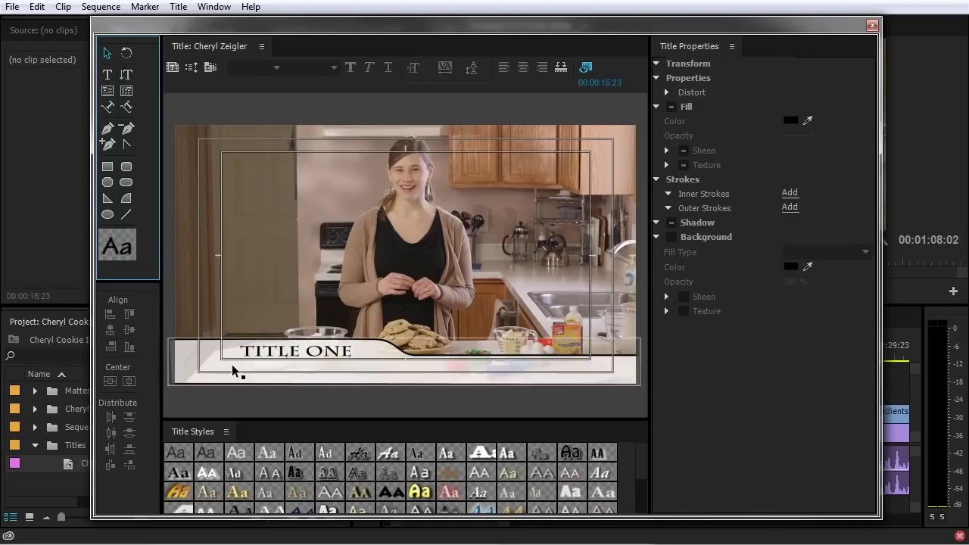
click(480, 376)
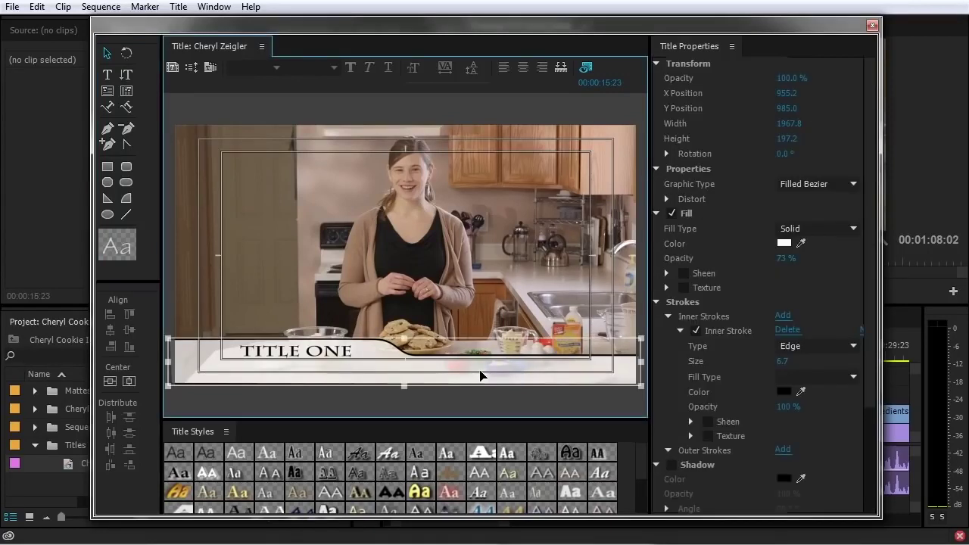
click(263, 356)
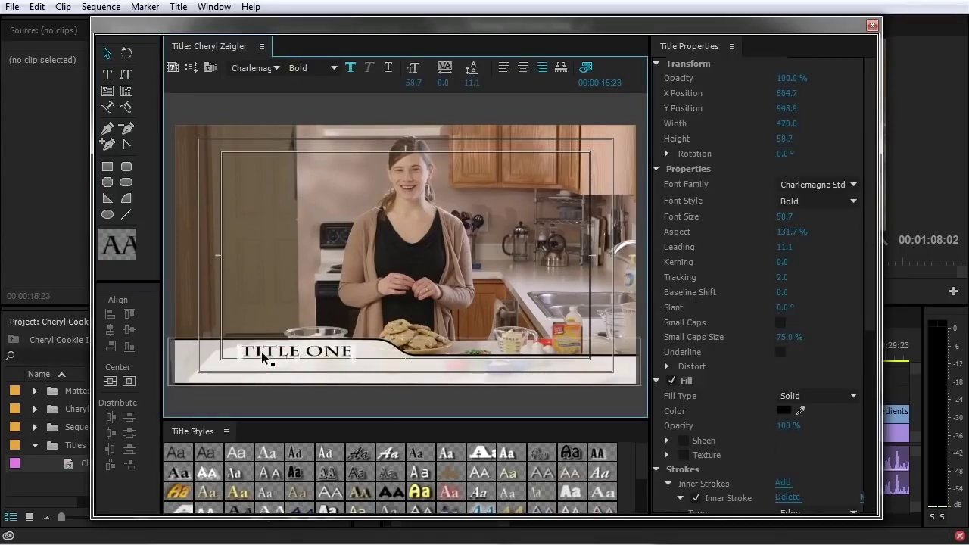
click(262, 356)
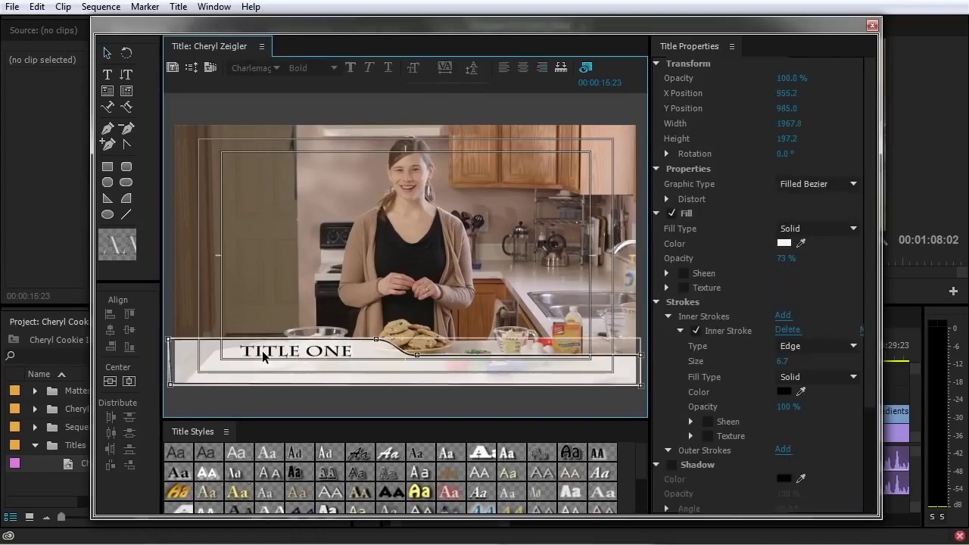
click(319, 308)
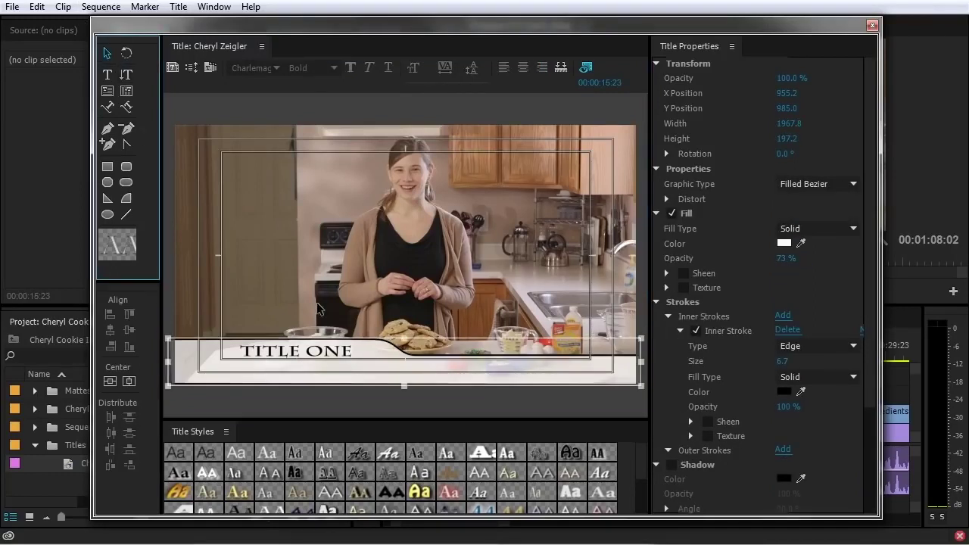
Step: Set the TITLE ONE text to Arial Narrow, size 89.9, and nudge it slightly right
double_click(279, 351)
drag(242, 350, 374, 359)
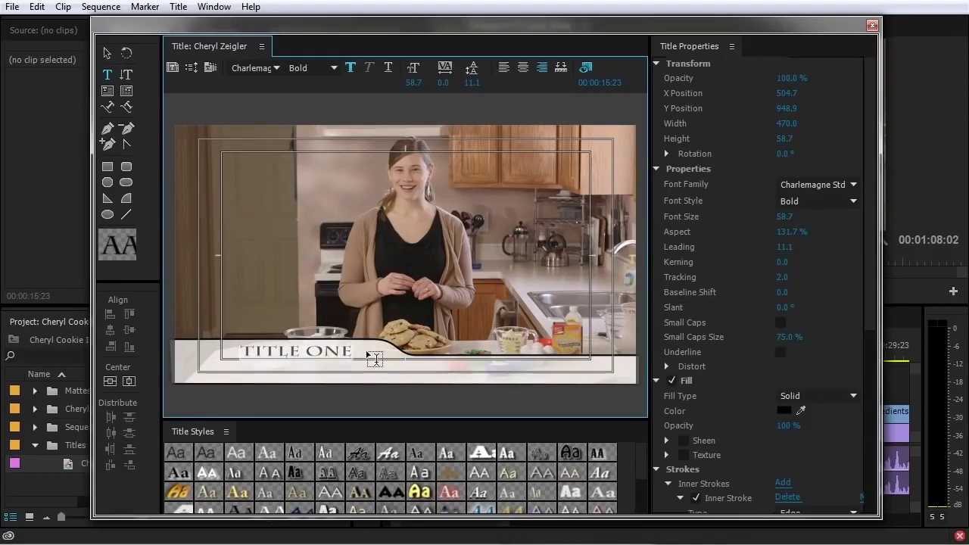
click(831, 186)
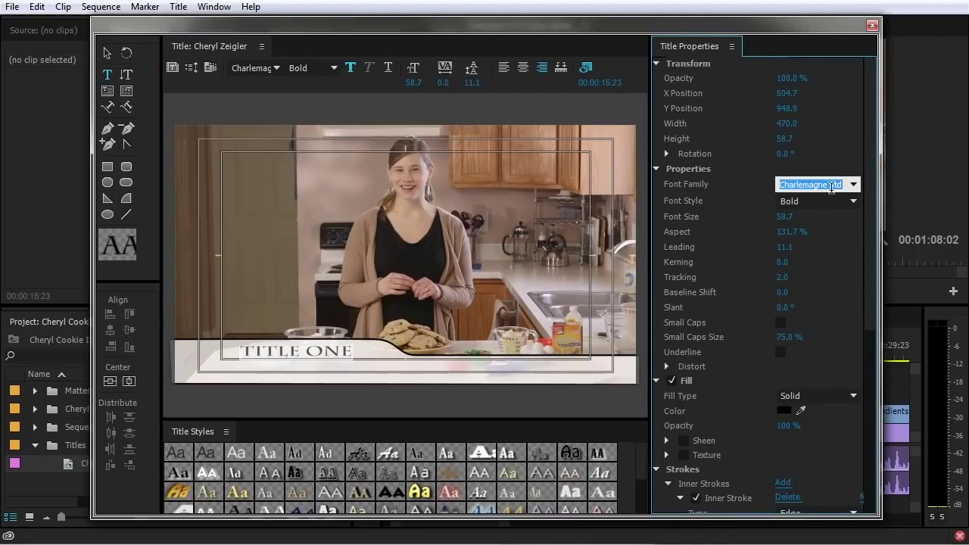
text(Arial)
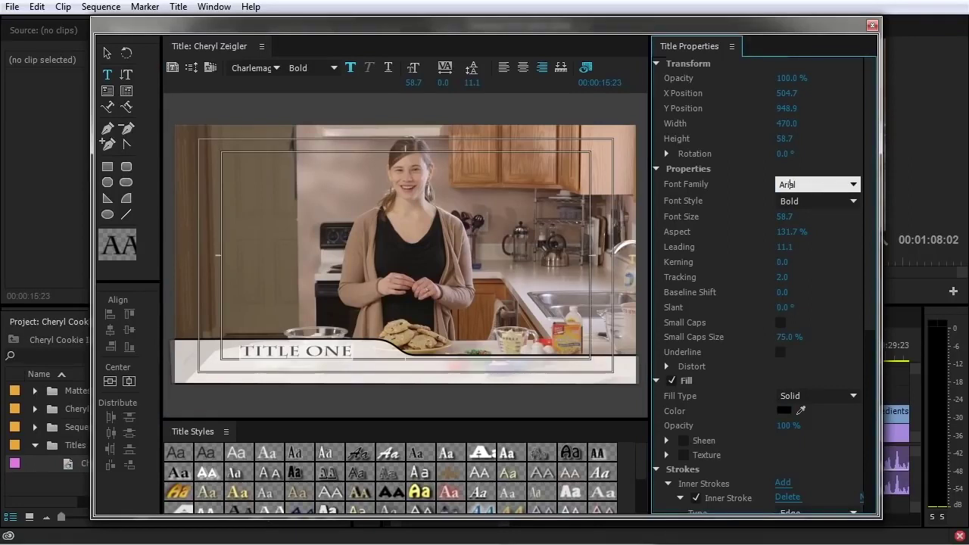
key(Return)
click(854, 201)
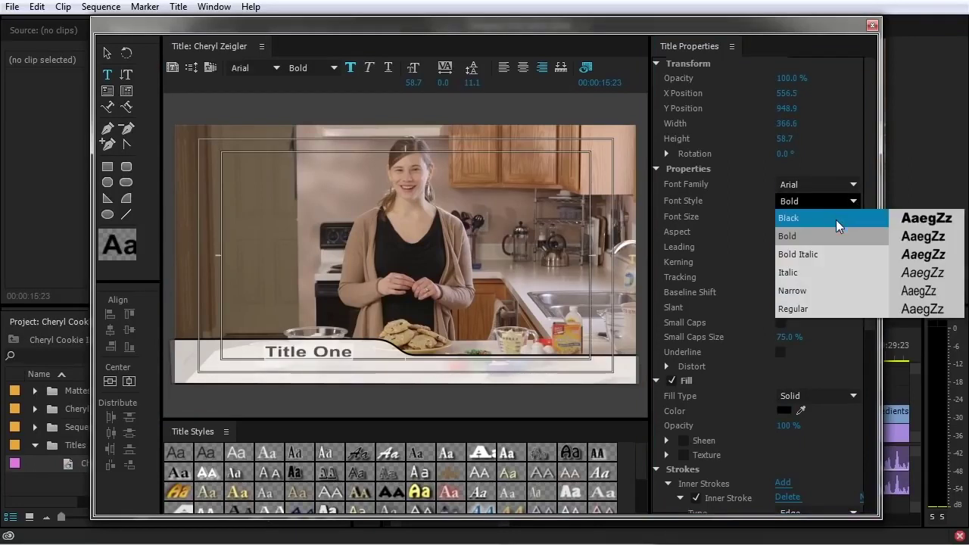
click(815, 293)
drag(785, 217, 813, 216)
click(106, 53)
click(318, 366)
drag(331, 359, 324, 354)
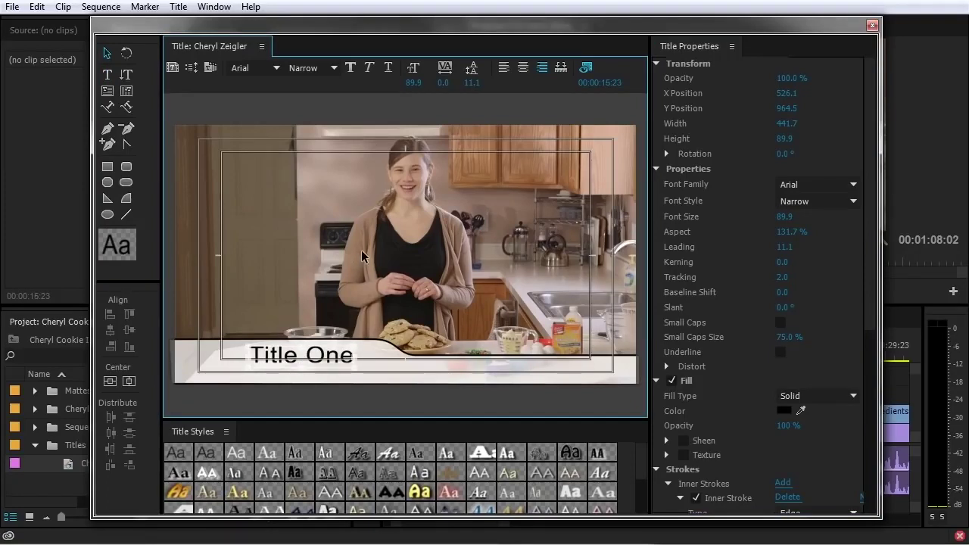
key(ctrl+alt+[)
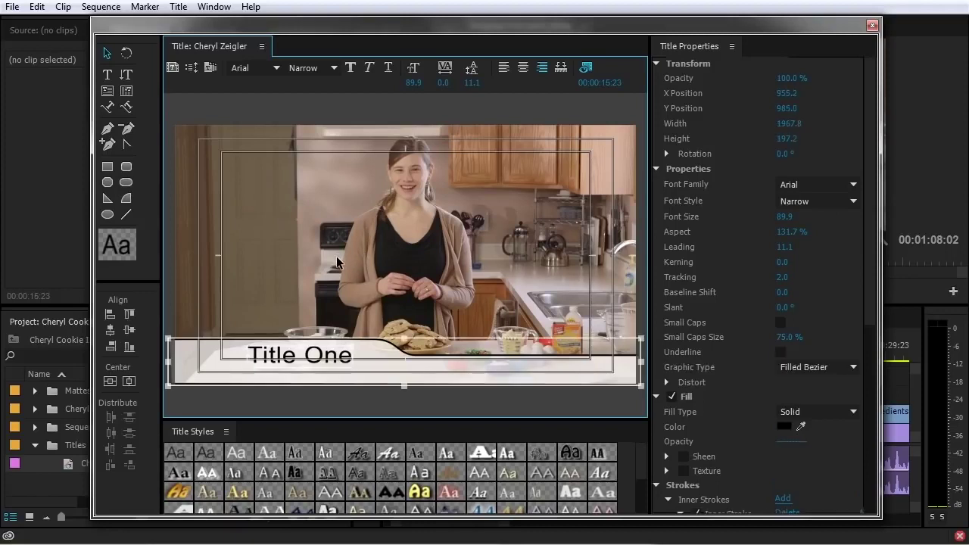
Step: Delete the old lower-third objects and type the host's name at the frame's lower left
key(Delete)
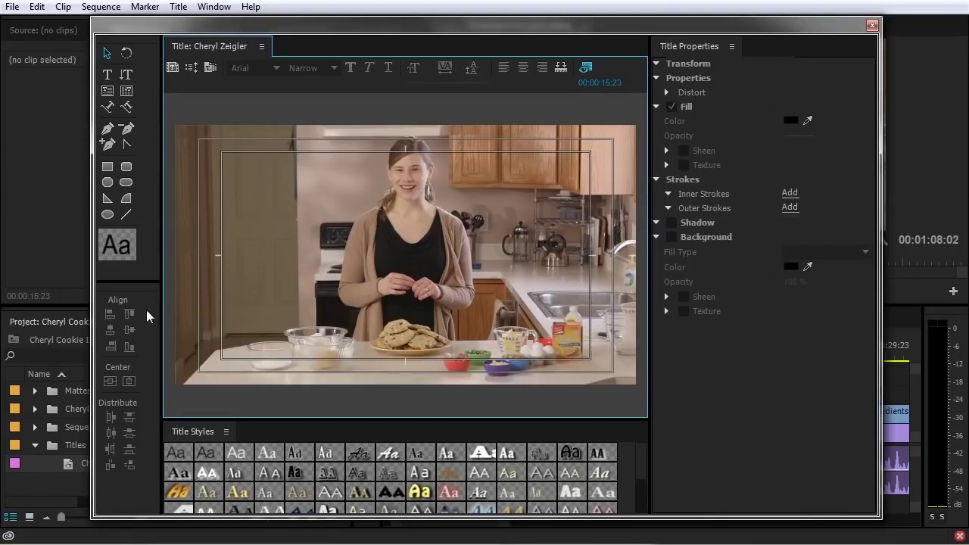
click(109, 75)
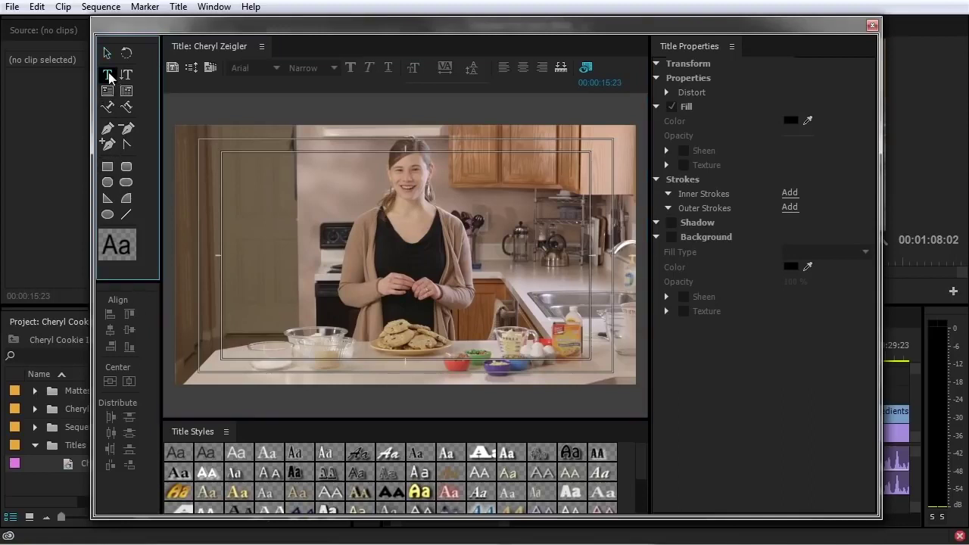
click(205, 350)
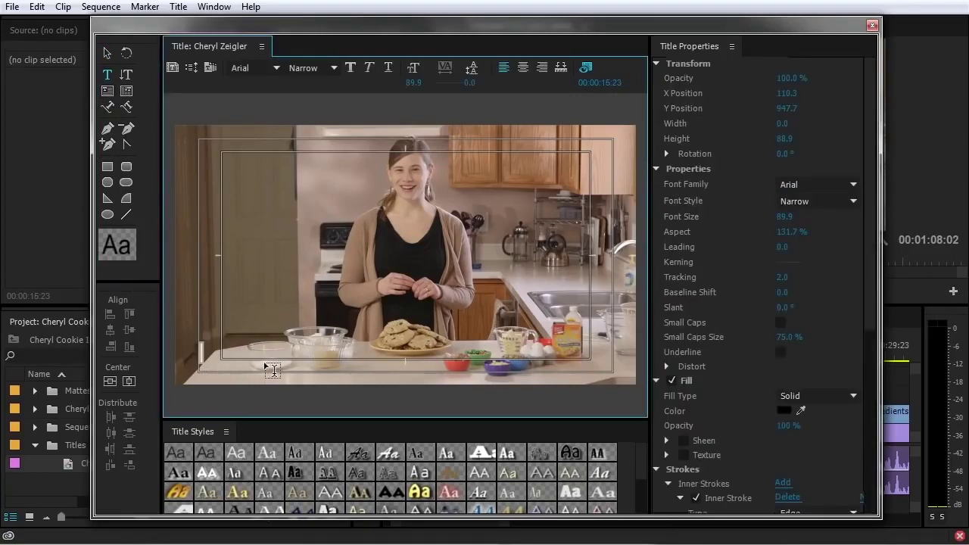
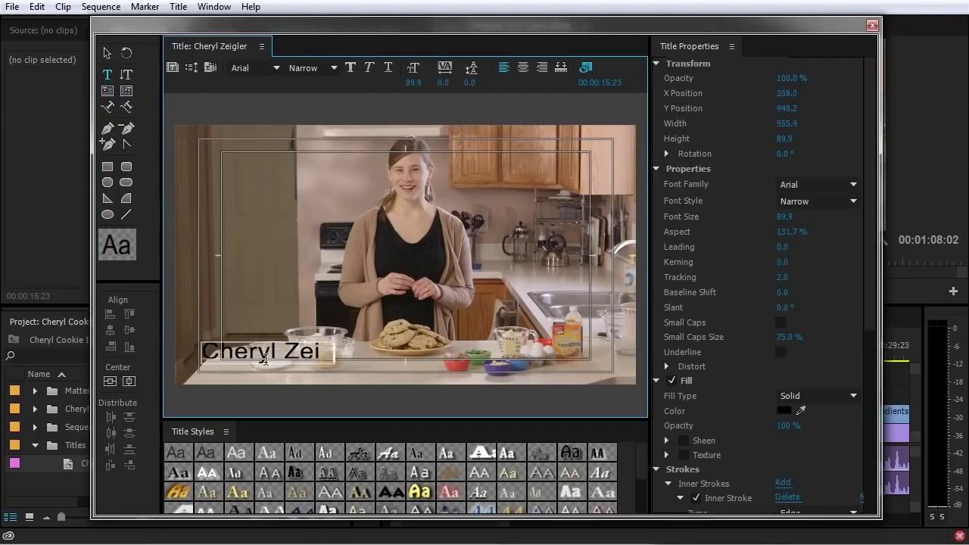
click(106, 53)
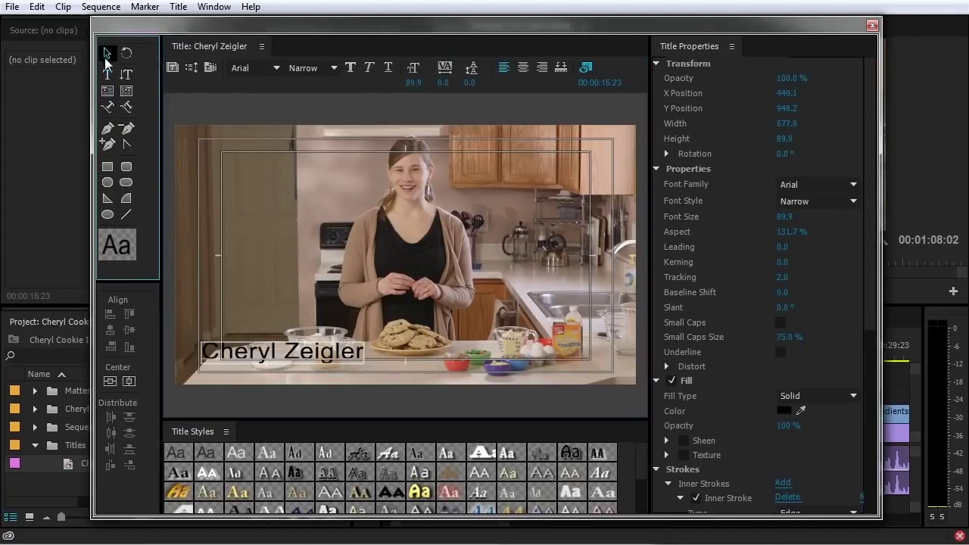
drag(320, 358, 316, 359)
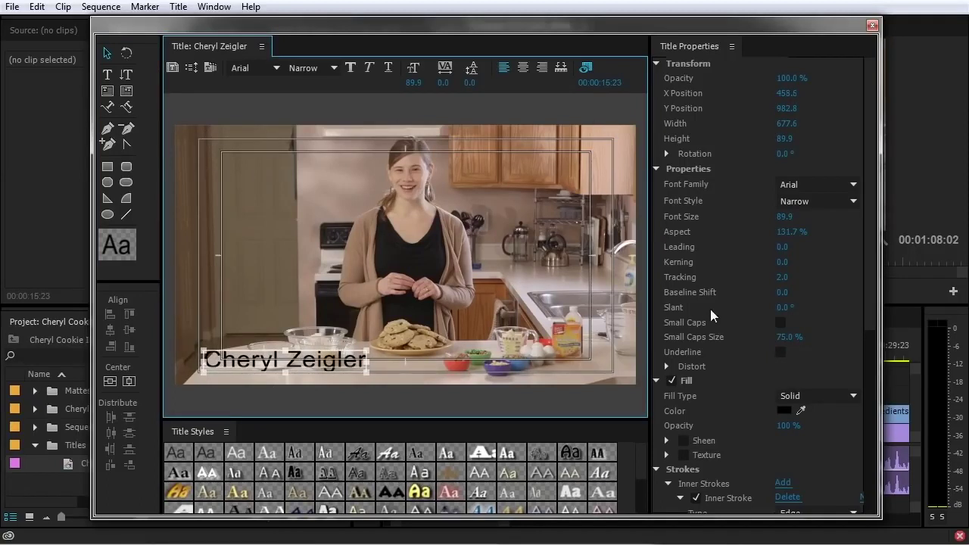
Step: Give the name a white fill, remove its inner stroke, and collapse Strokes, Shadow and Background
click(784, 410)
drag(304, 339, 315, 392)
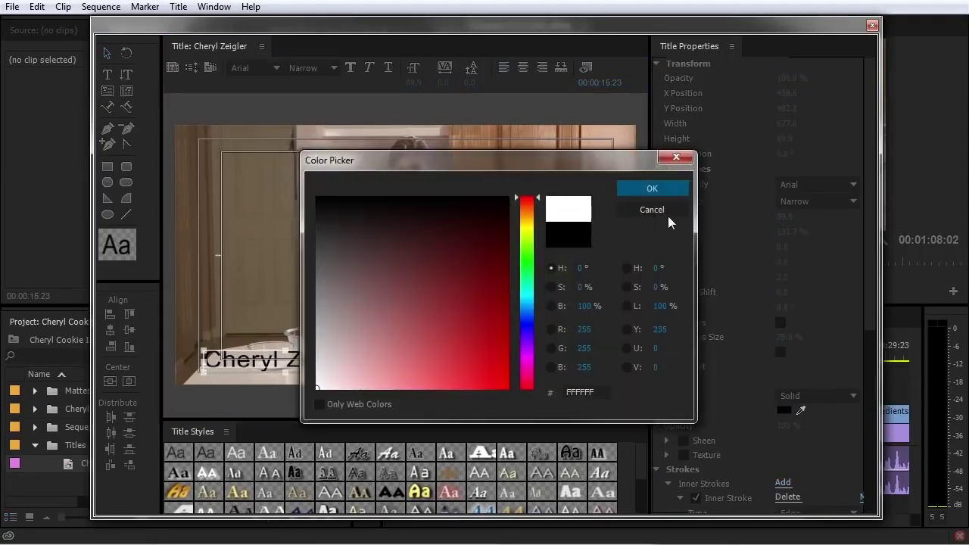
click(669, 188)
scroll(727, 420, down, 2)
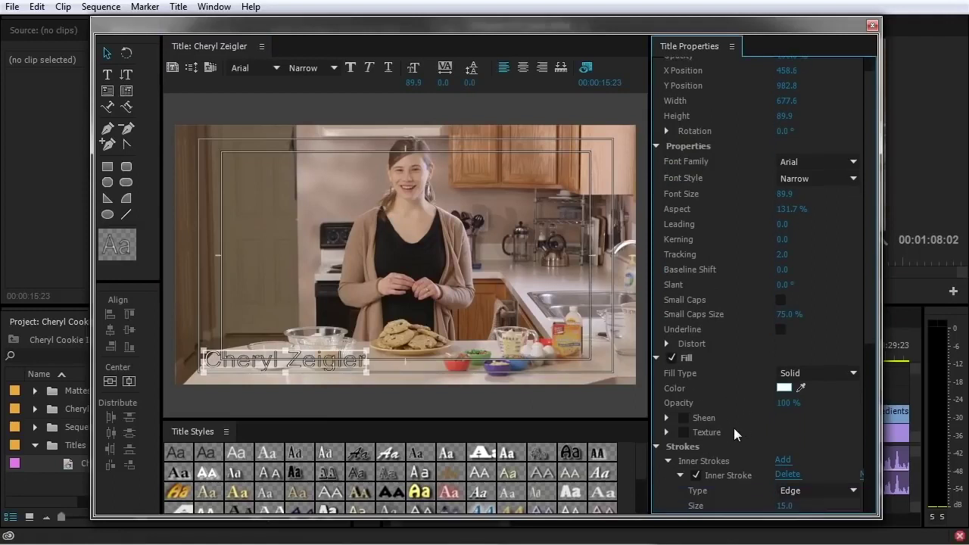
scroll(684, 473, down, 5)
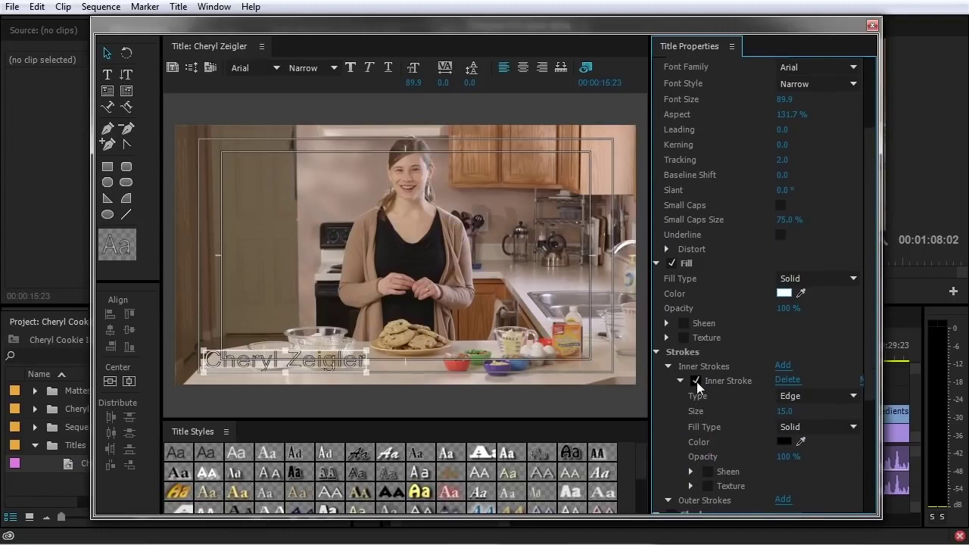
click(696, 380)
click(679, 380)
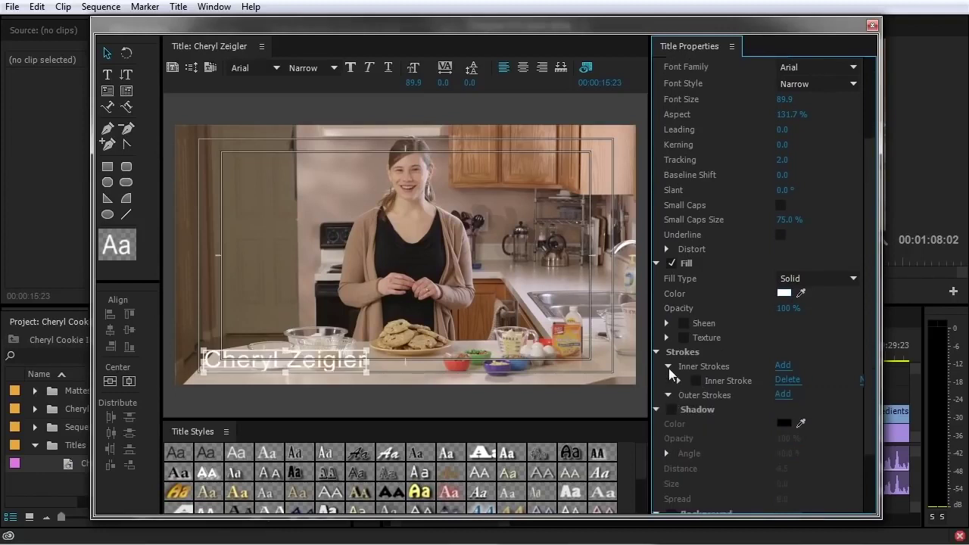
click(668, 366)
click(655, 352)
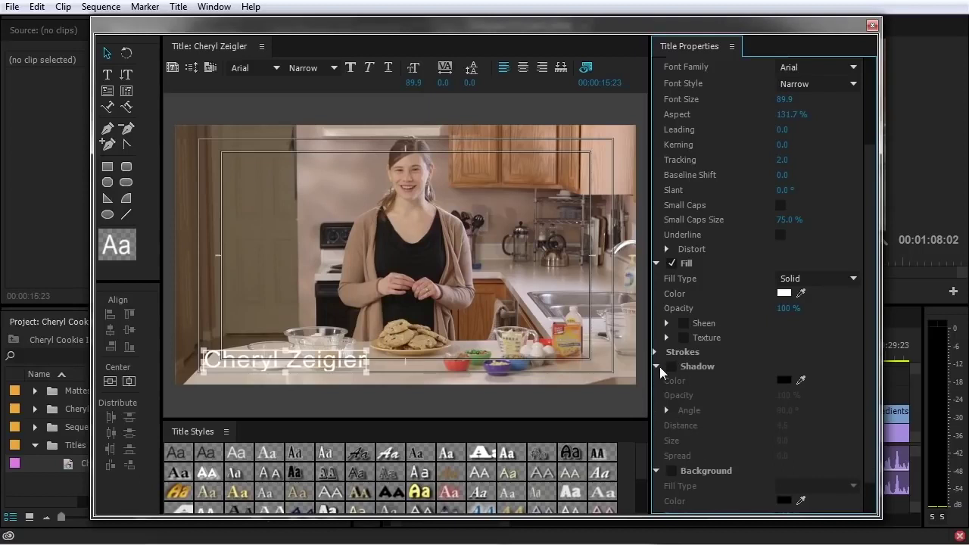
click(657, 367)
click(657, 380)
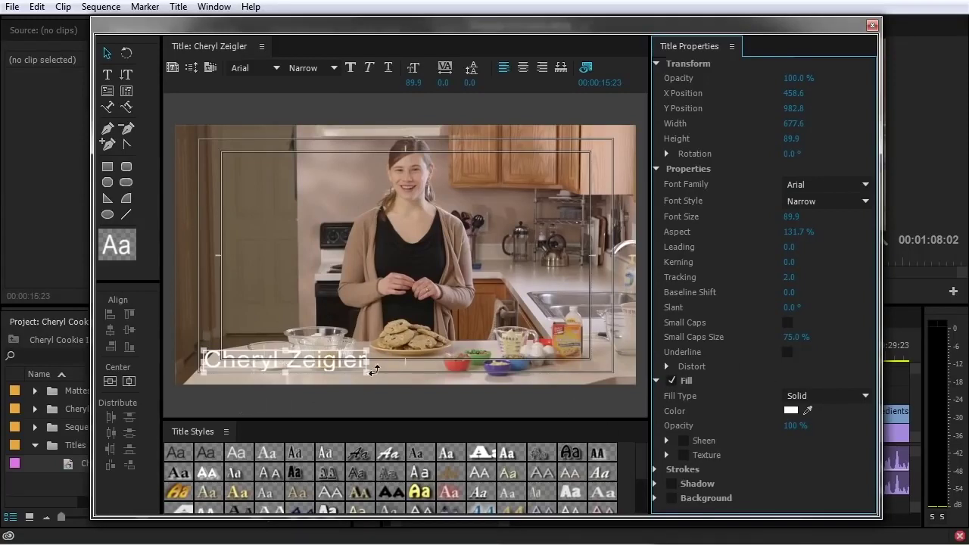
Step: Draw a black-filled rectangle across the bottom of the frame
click(106, 168)
drag(167, 333, 641, 385)
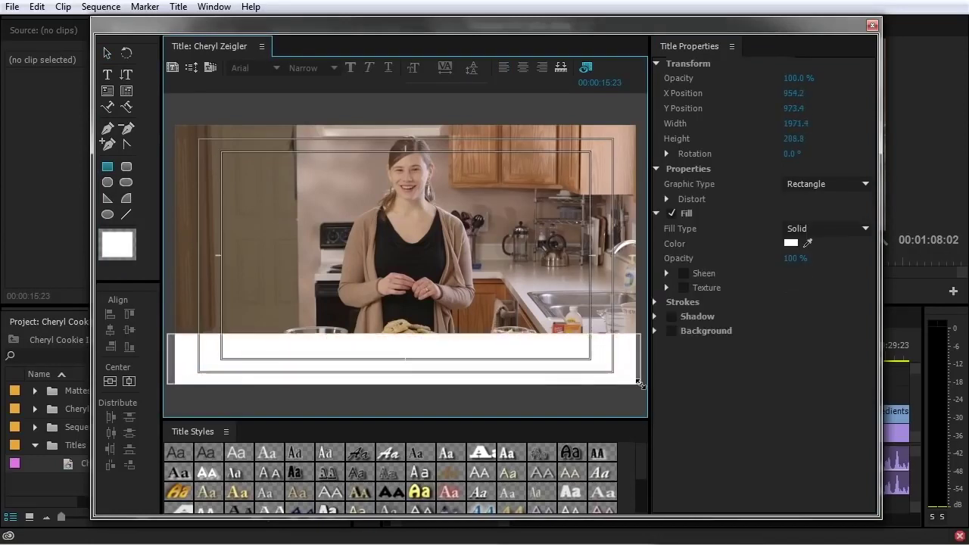
click(790, 243)
click(325, 199)
click(627, 189)
click(522, 353)
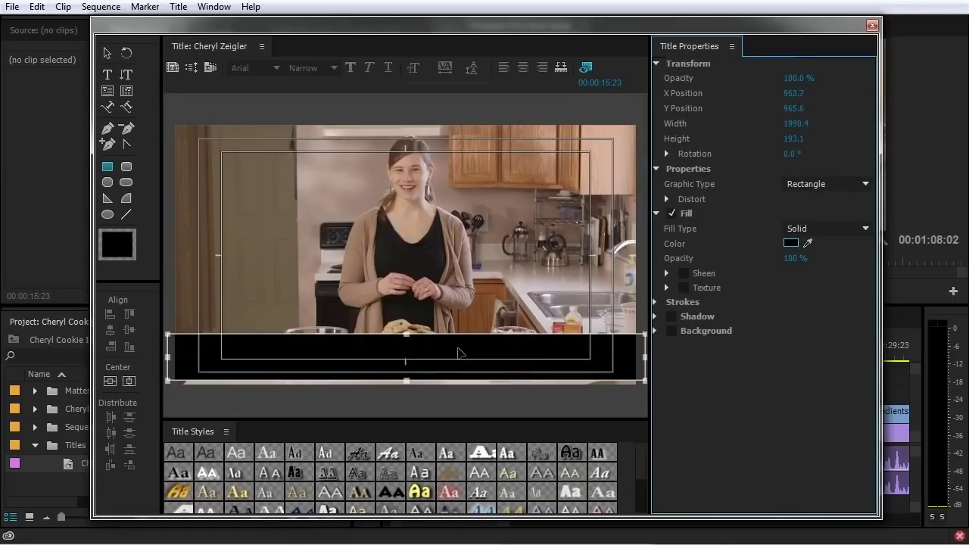
right_click(489, 348)
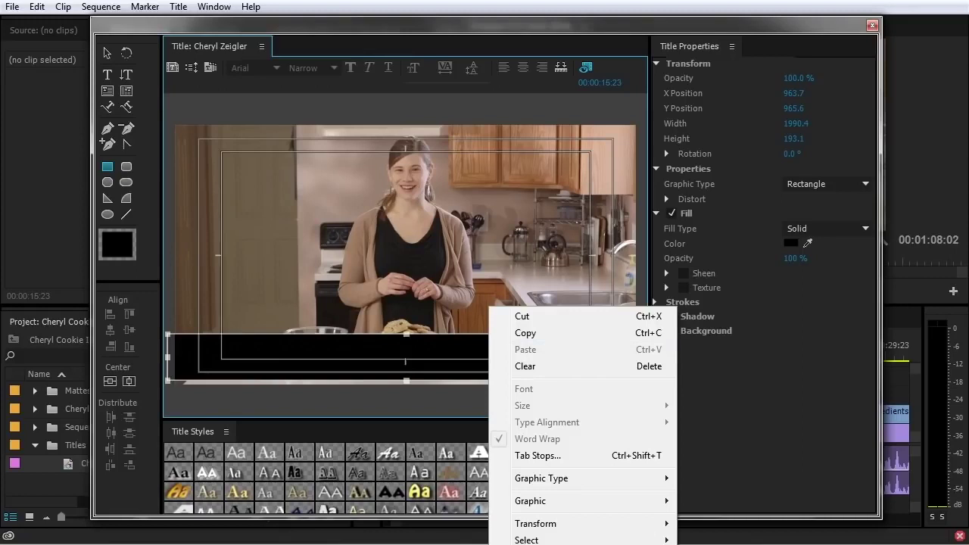
click(413, 277)
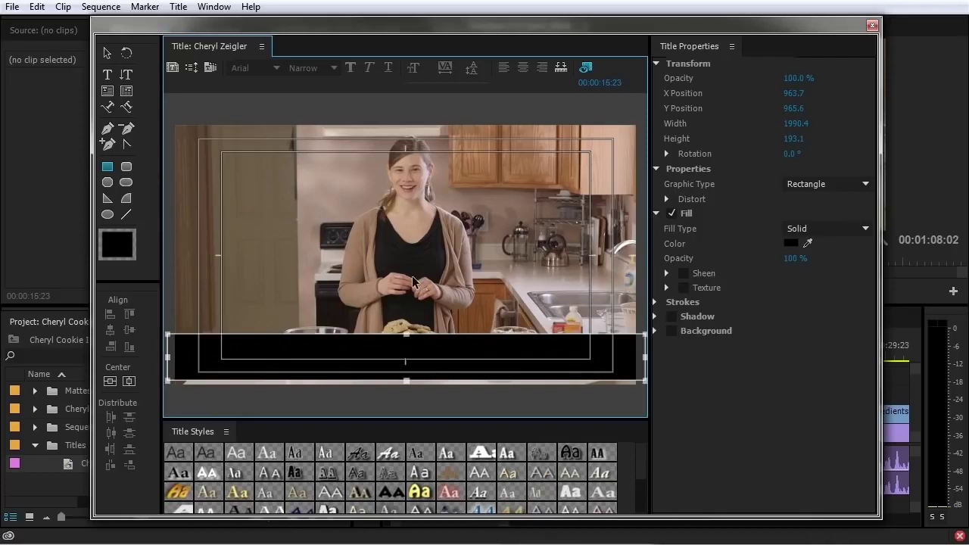
Step: Shorten the black bar, vertically centre the name on it, and lower its fill opacity to 90%
click(467, 348)
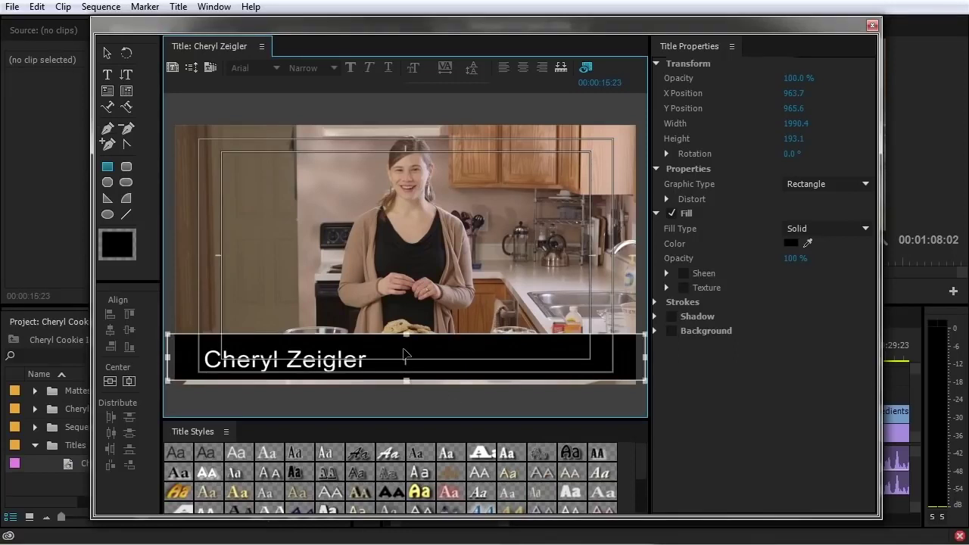
click(107, 53)
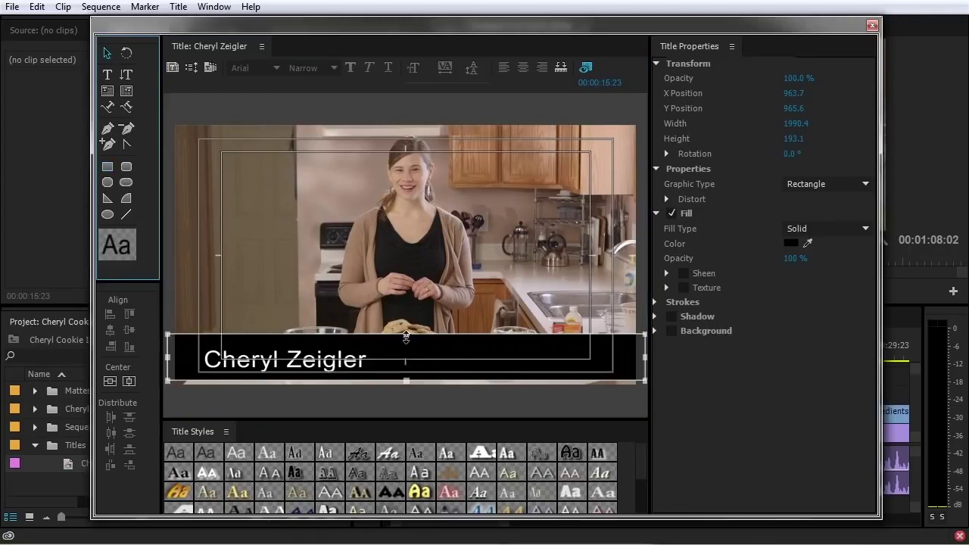
drag(406, 338, 406, 343)
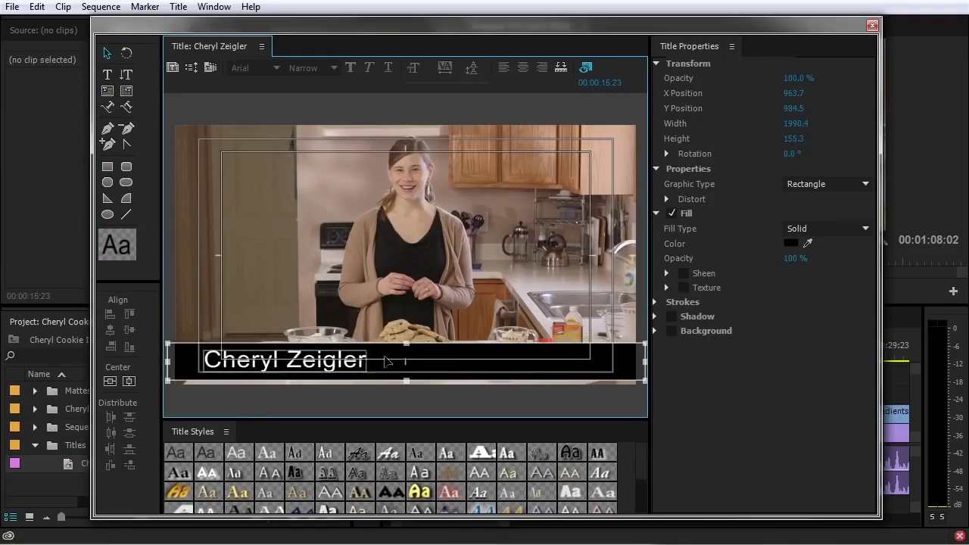
click(447, 318)
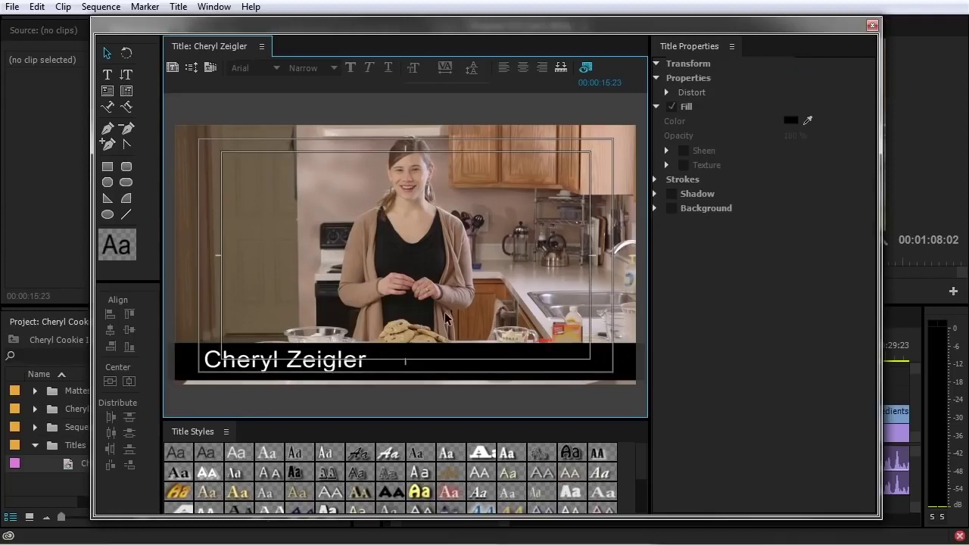
click(361, 371)
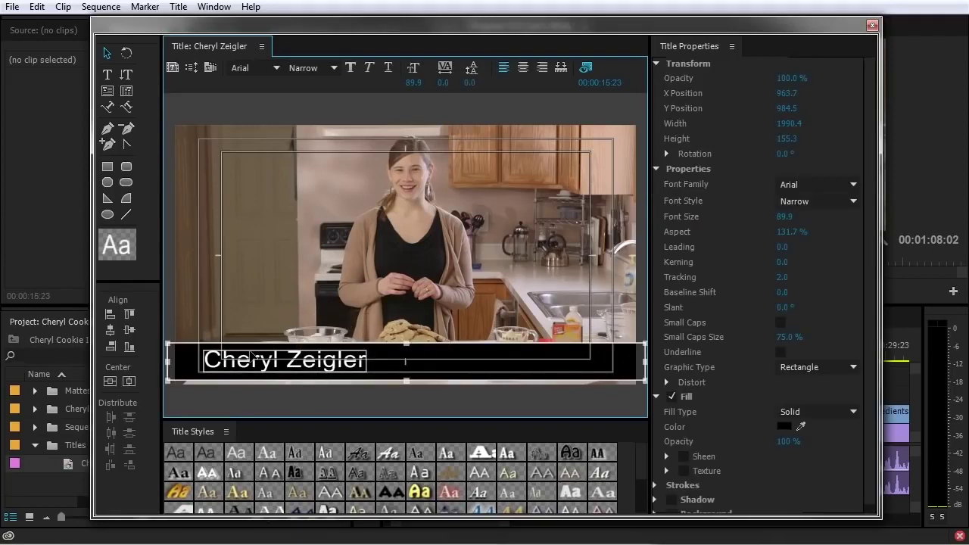
click(128, 333)
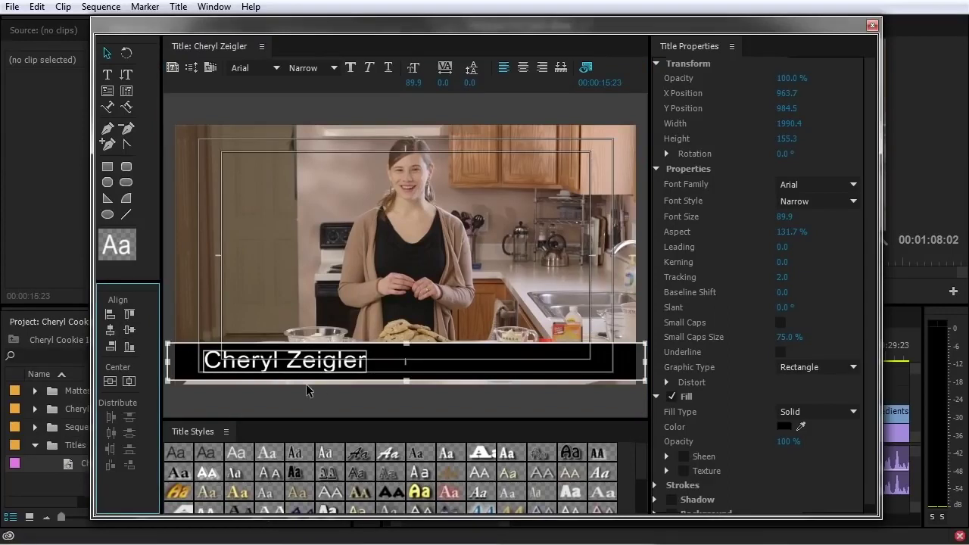
click(412, 356)
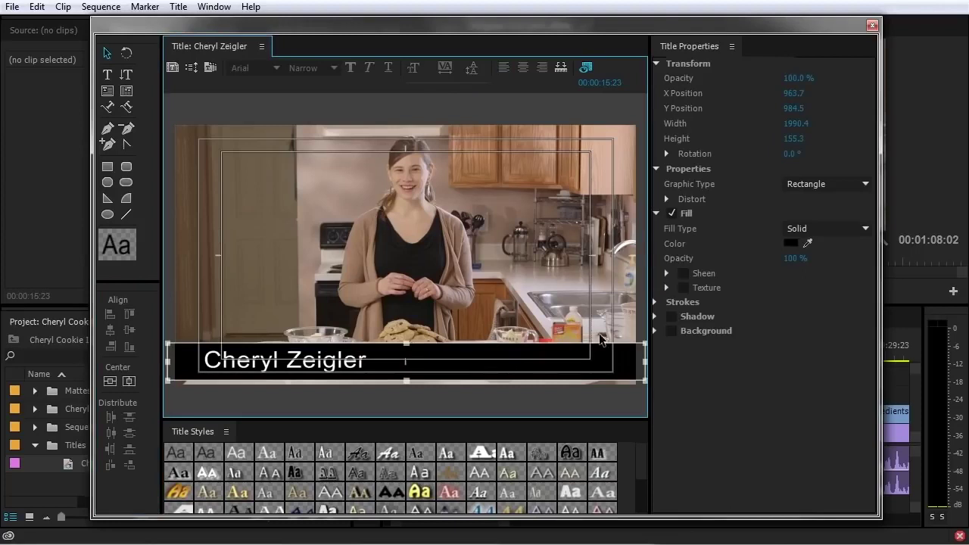
drag(795, 258, 784, 258)
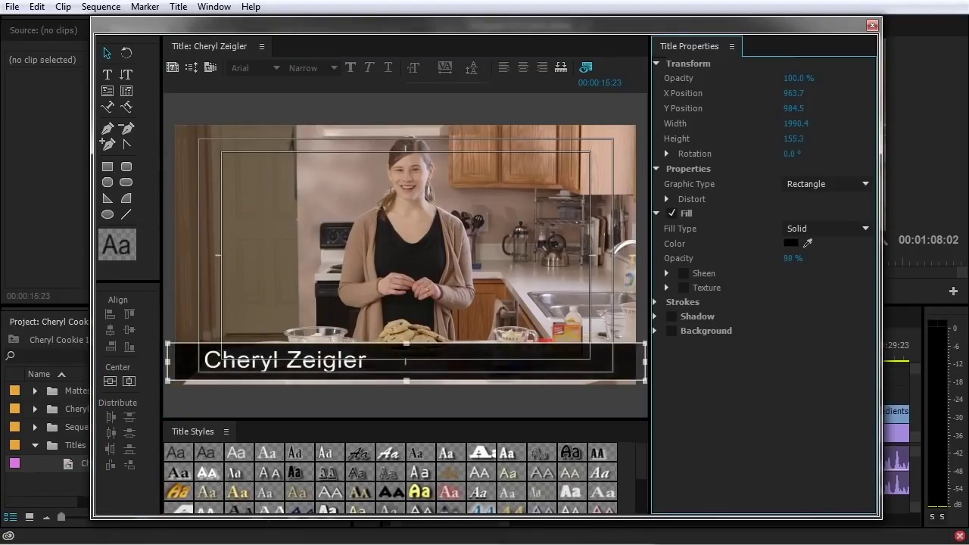
Step: Change the bar's fill type to 4 Color Gradient
click(817, 228)
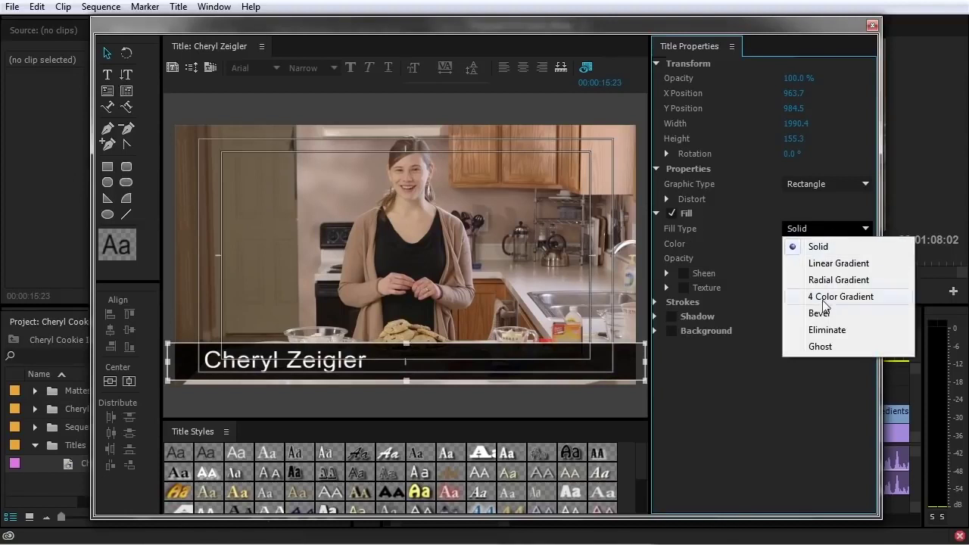
click(837, 264)
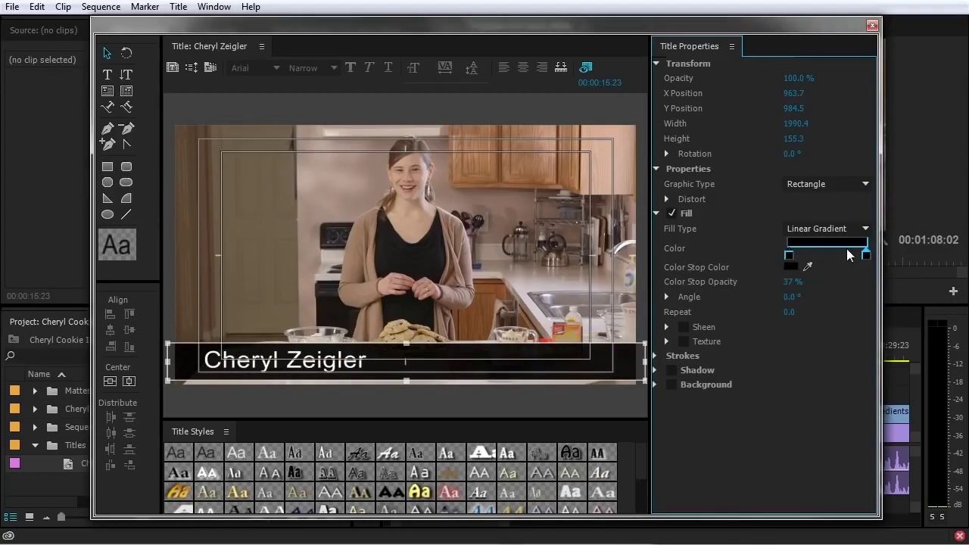
click(825, 228)
click(838, 297)
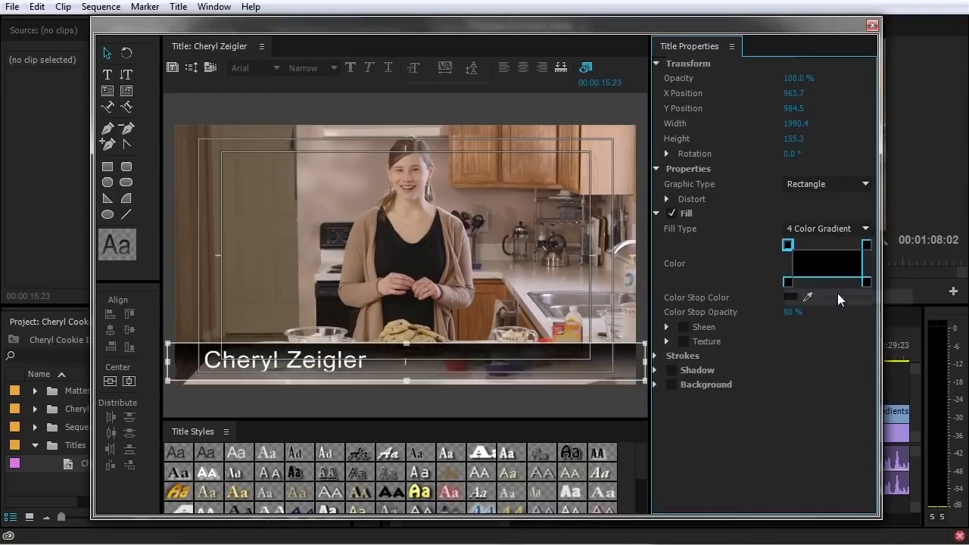
Step: Set the top-right gradient corner to 90% opacity, fade the bottom-right, and place the title on V3
click(866, 246)
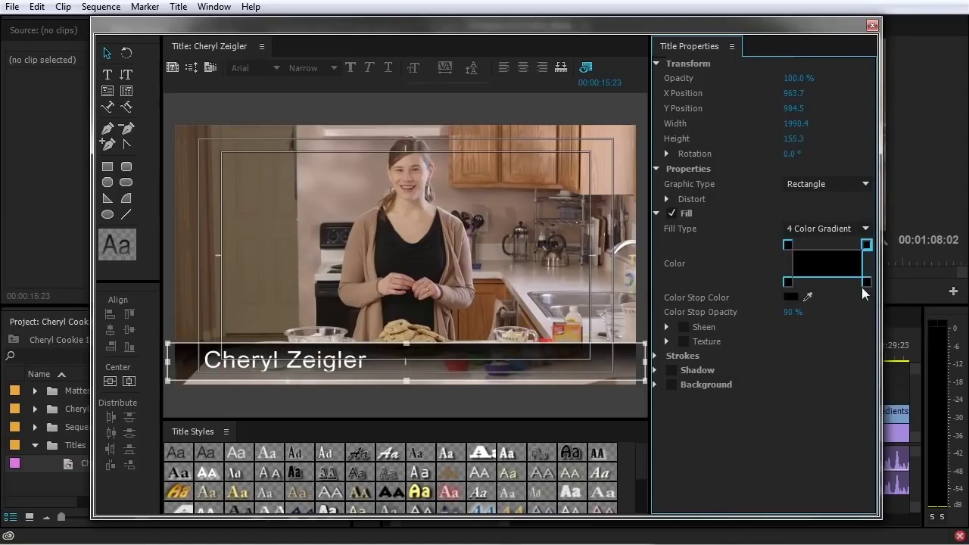
drag(792, 311, 764, 295)
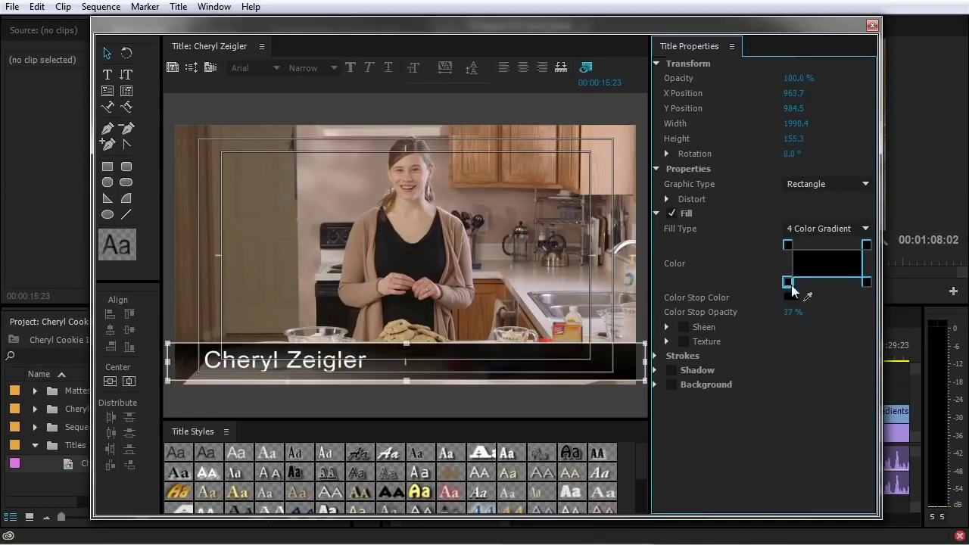
click(792, 311)
text(90)
click(791, 243)
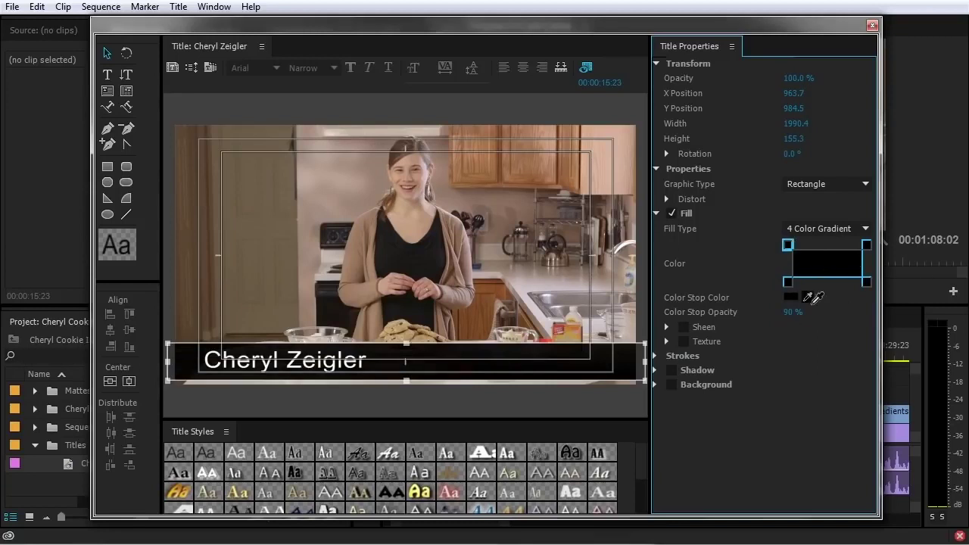
click(867, 281)
drag(801, 316, 780, 312)
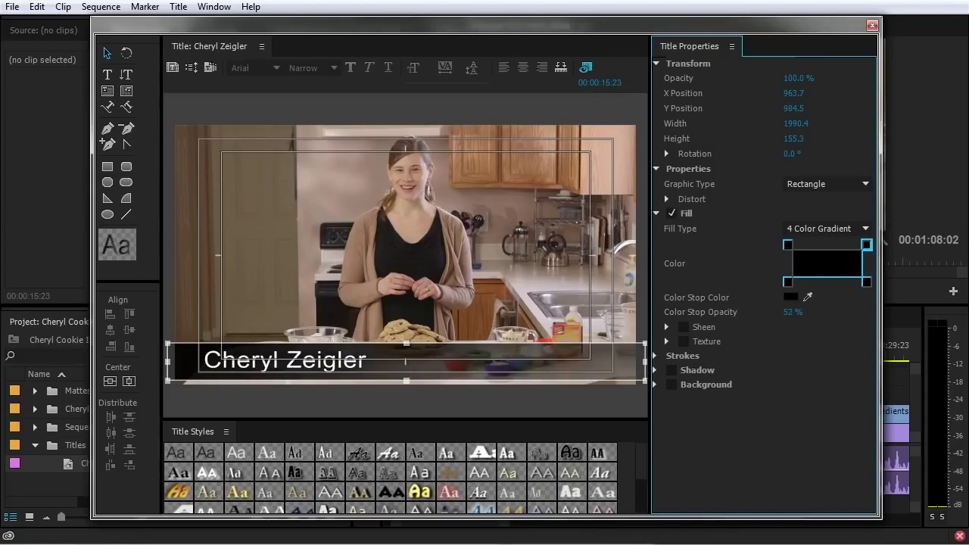
click(872, 26)
drag(64, 468, 587, 399)
Step: Preview the sequence and remove the DeNoiser effect in the Audio Track Mixer
click(582, 351)
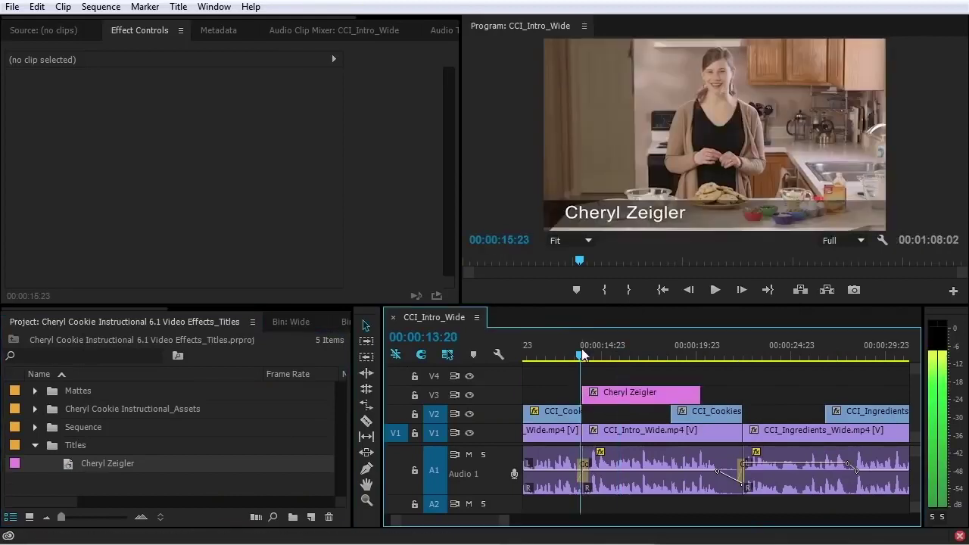
key(space)
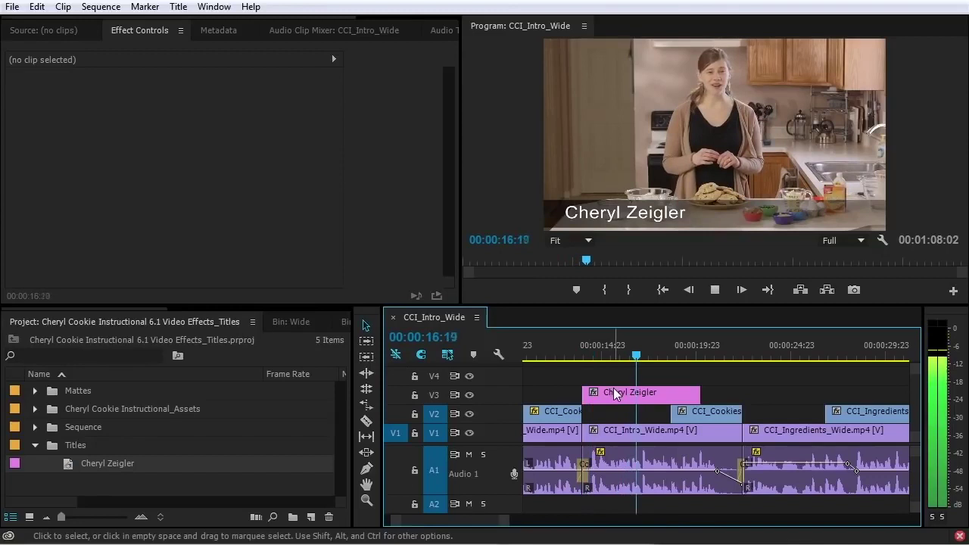
key(space)
click(443, 30)
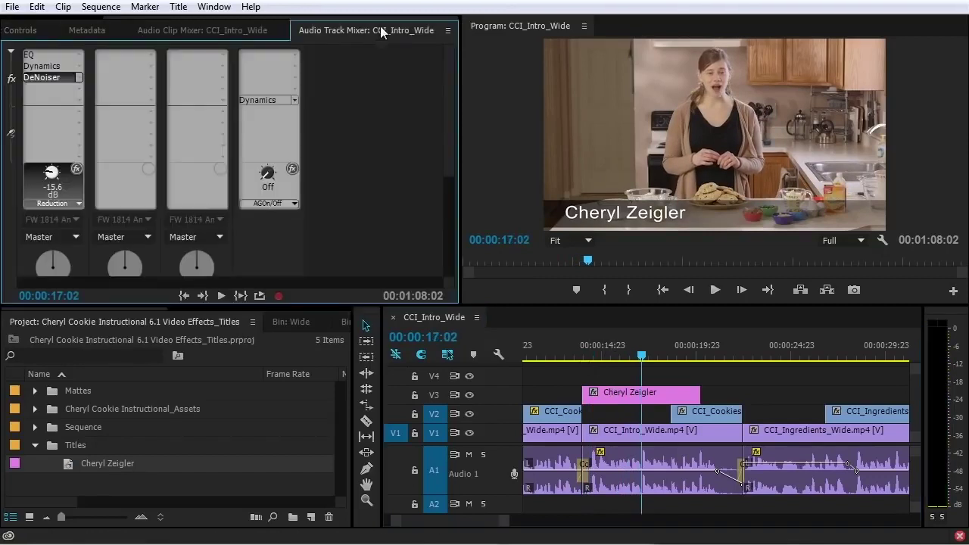
click(74, 79)
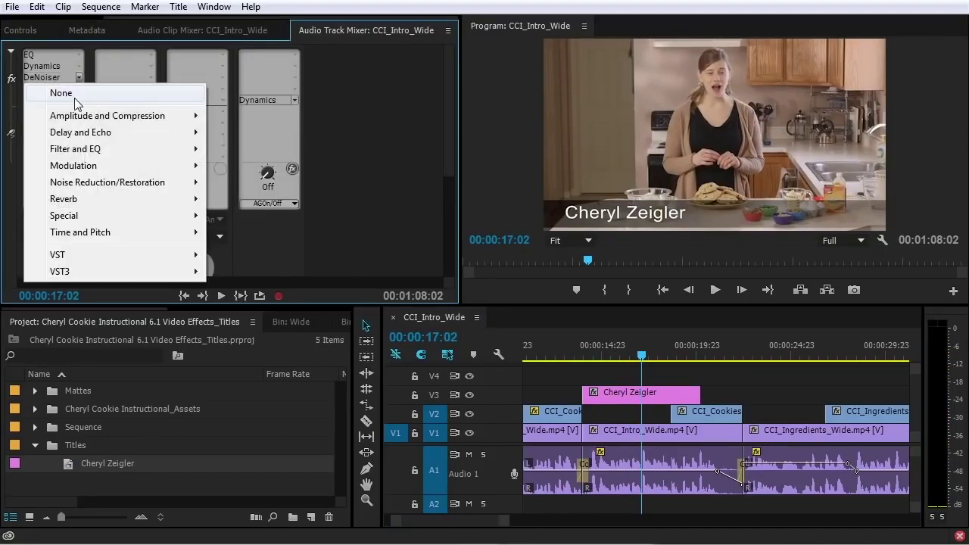
click(76, 94)
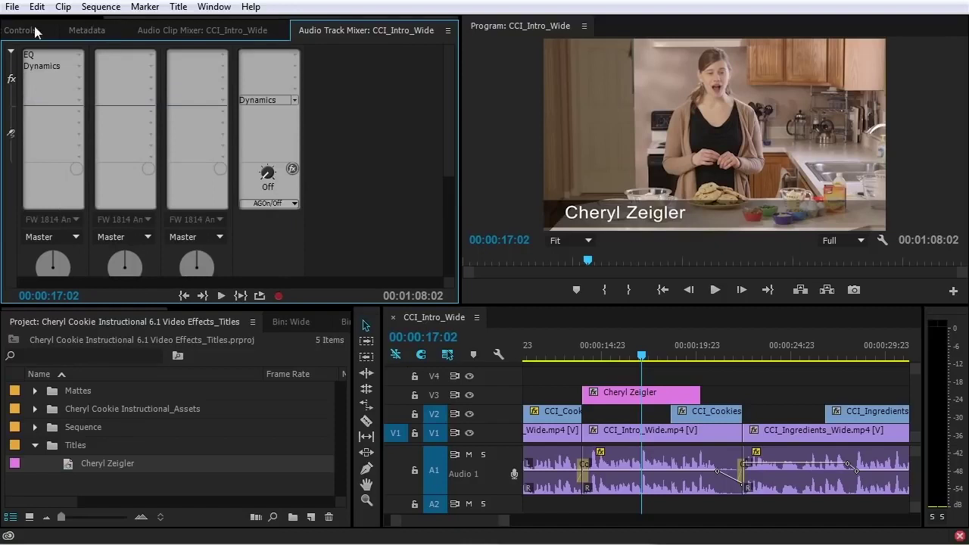
scroll(50, 24, up, 2)
click(140, 29)
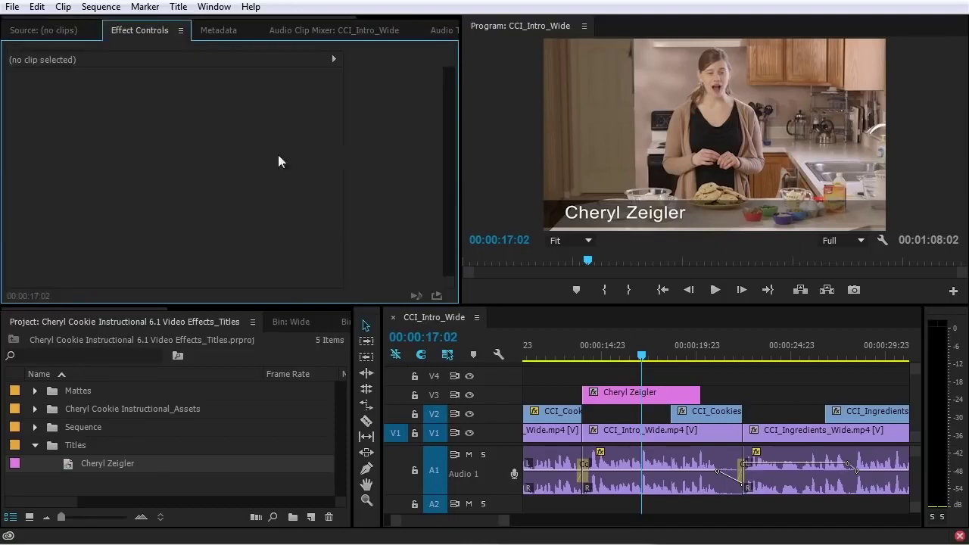
Step: Add default cross dissolves to both ends of the name title on V3 and preview them
click(579, 350)
key(space)
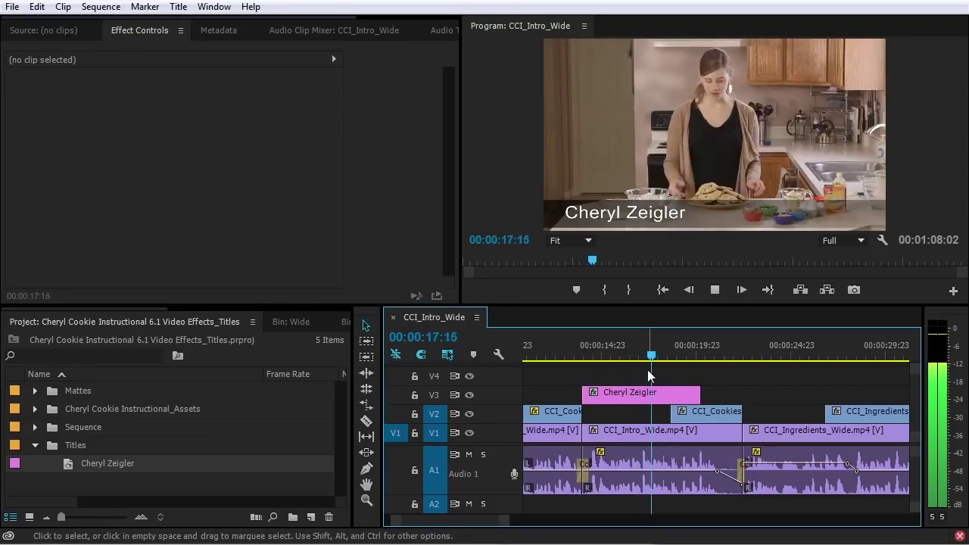
key(space)
click(642, 395)
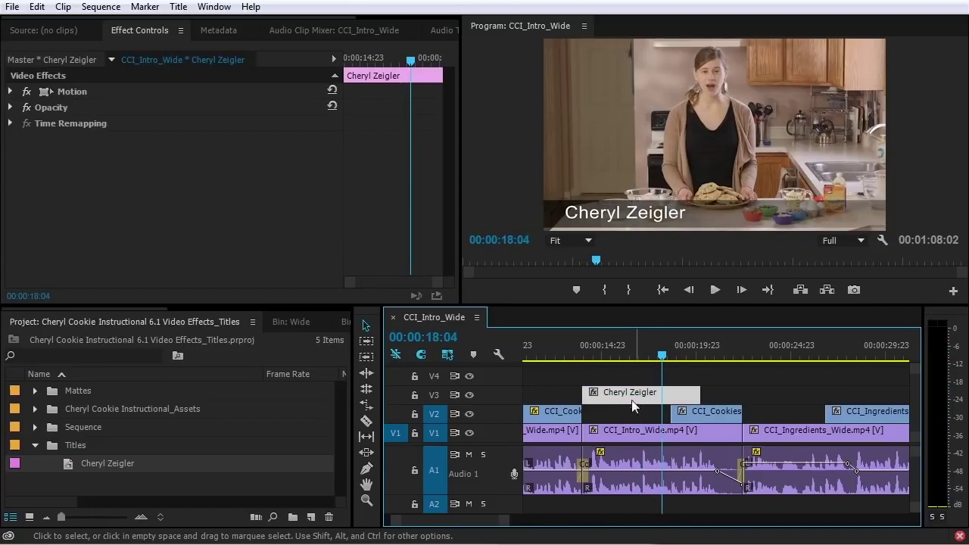
key(ctrl+d)
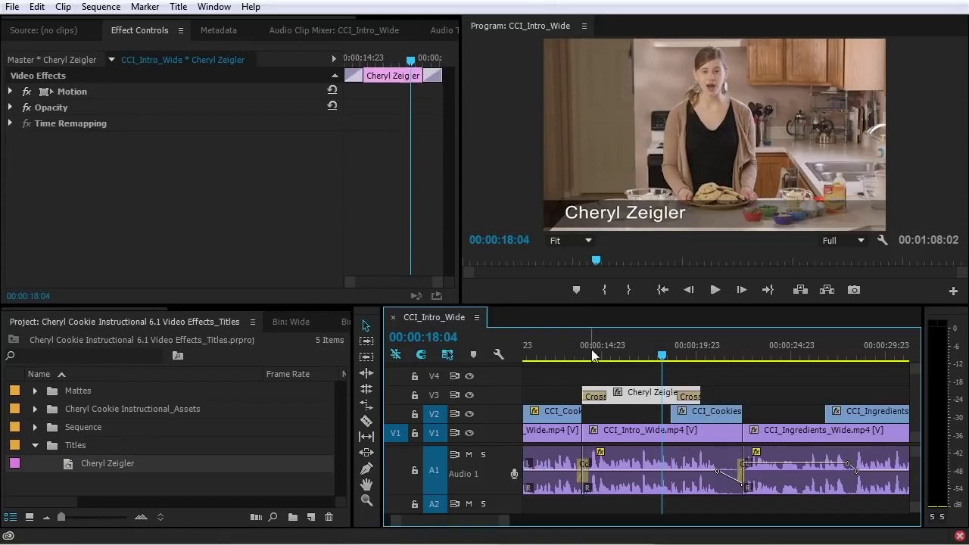
click(584, 354)
key(space)
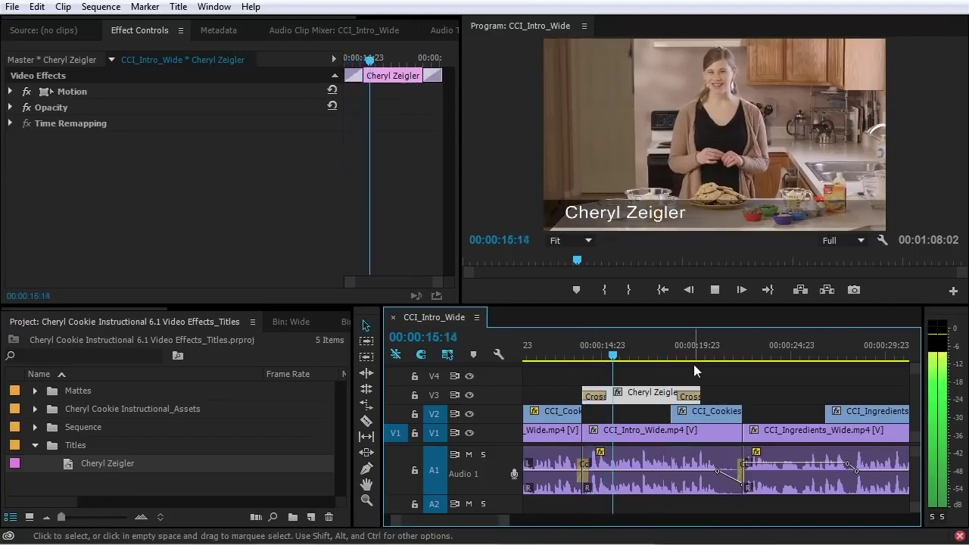
key(space)
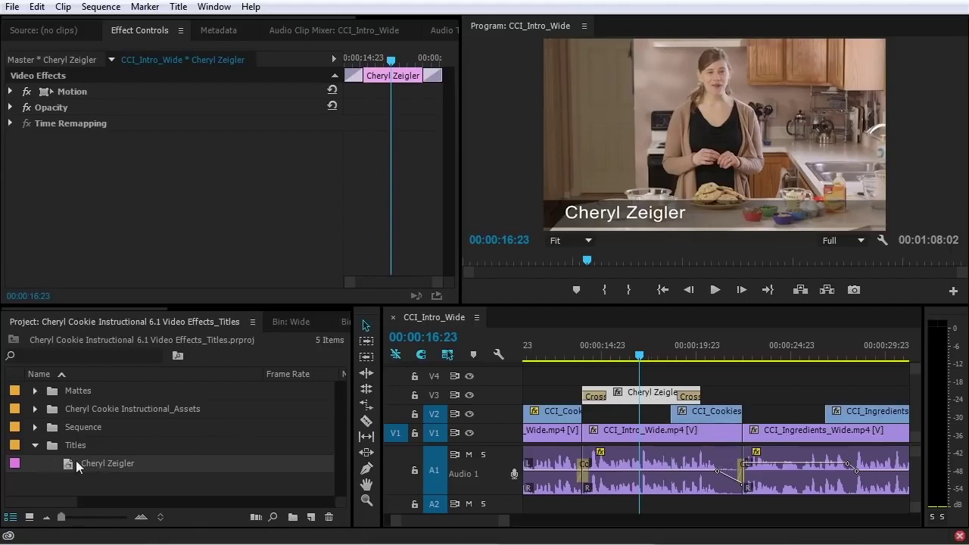
Step: Reopen the name title in the titler and enlarge the designer window
double_click(635, 393)
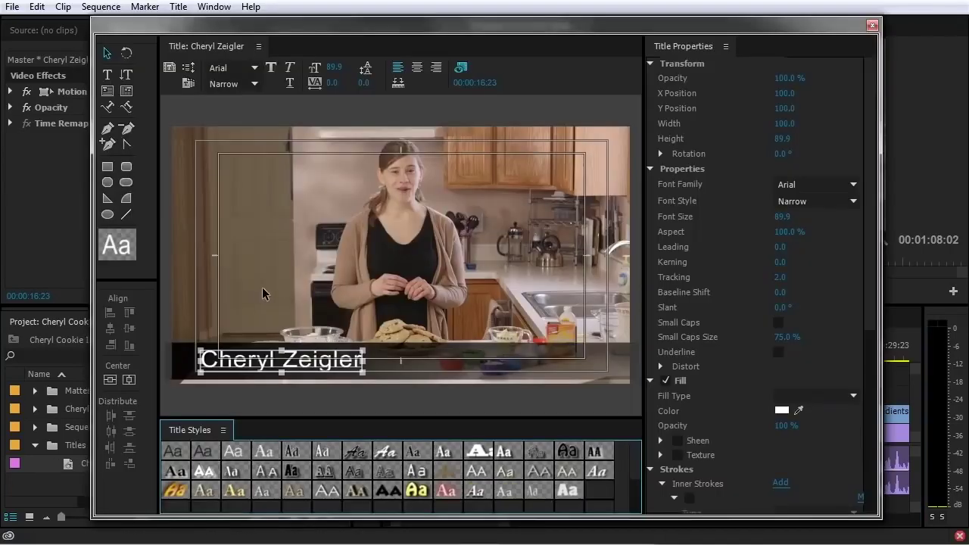
drag(878, 269, 946, 263)
click(585, 69)
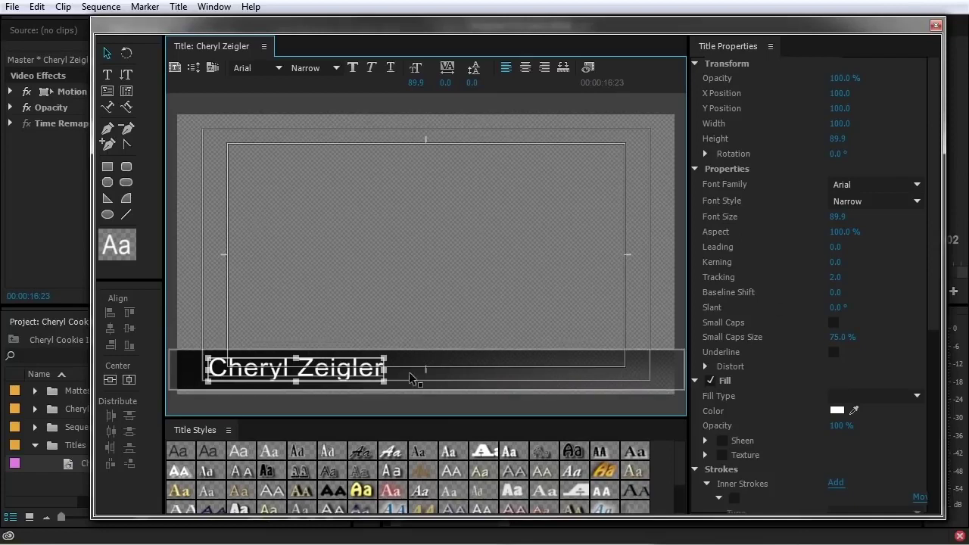
click(589, 69)
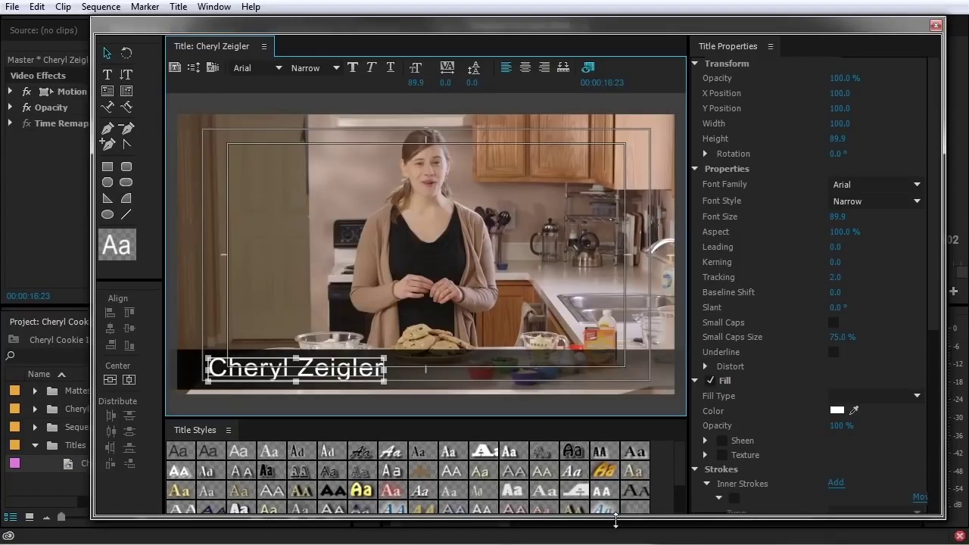
drag(615, 517, 620, 533)
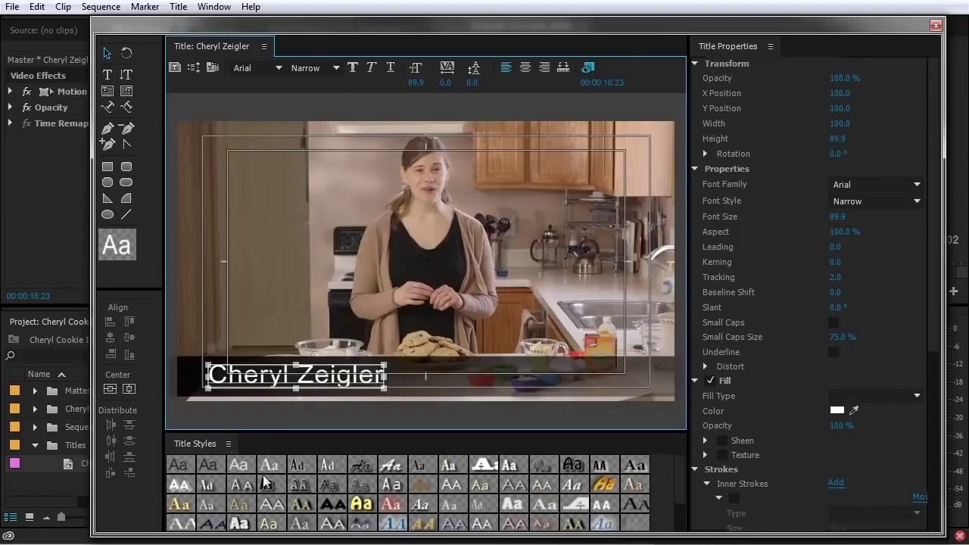
Step: Try the Rosewood, Hobo and Poplar styles, then undo back to plain white text
click(307, 482)
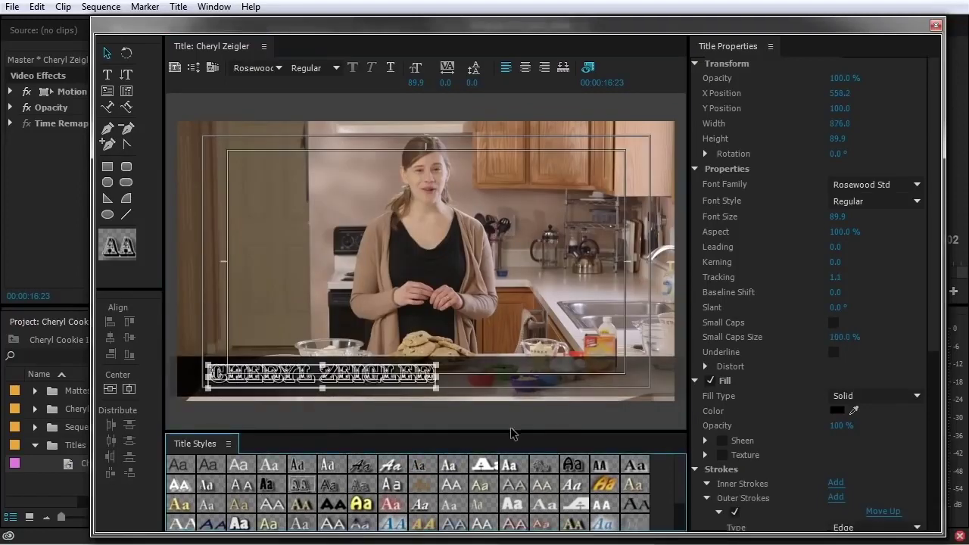
click(595, 485)
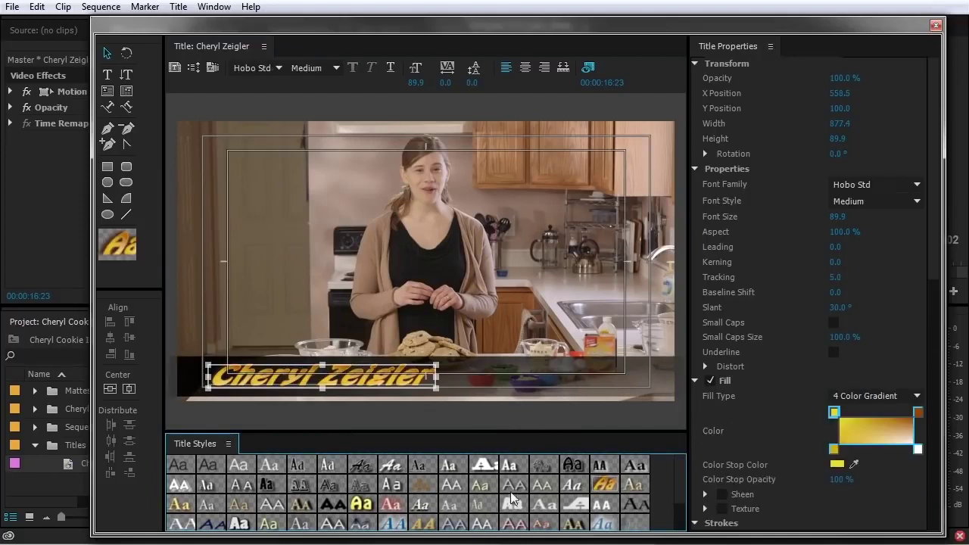
click(239, 526)
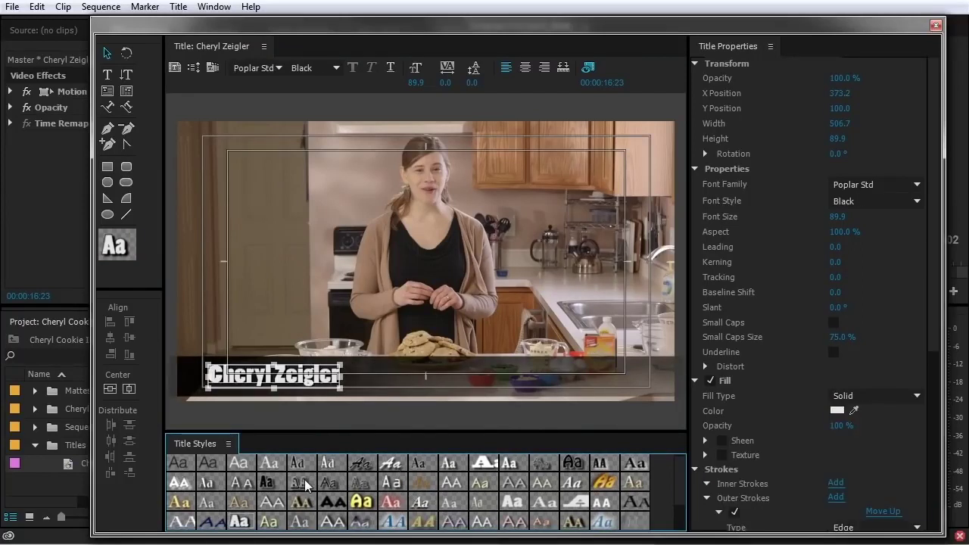
key(ctrl+z)
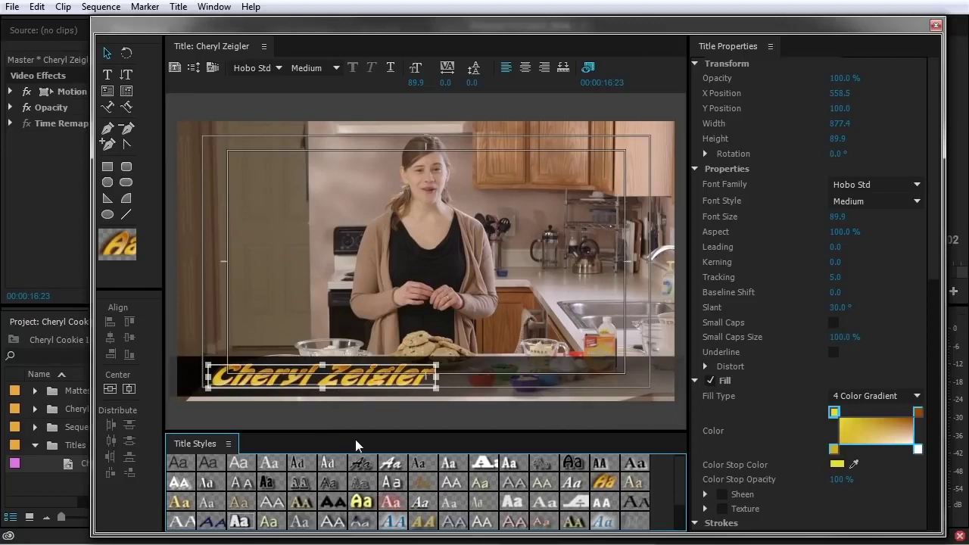
key(ctrl+z)
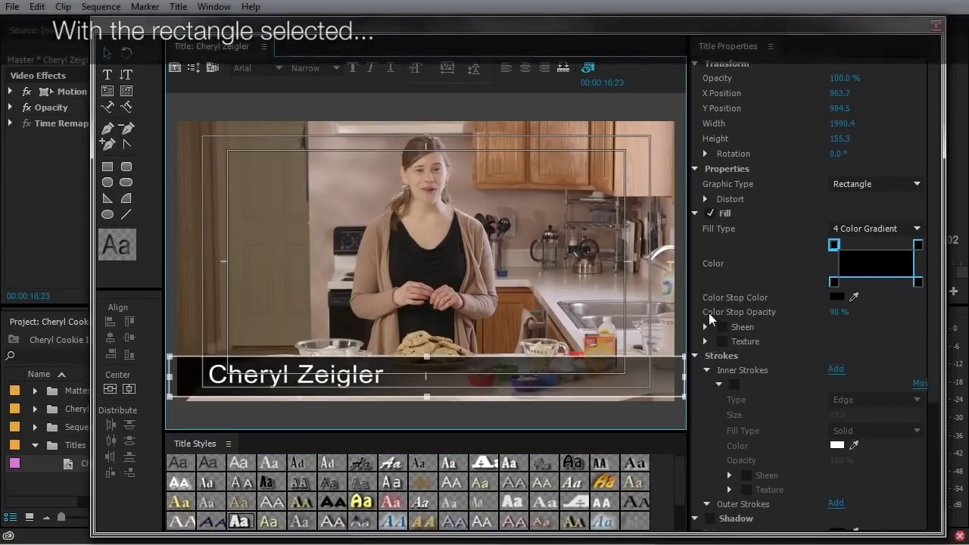
Step: Enable a Texture fill on the bar using Brown Cardboard Paper_01.jpg from PICS > TEXTURES > Bode Tetured
click(723, 342)
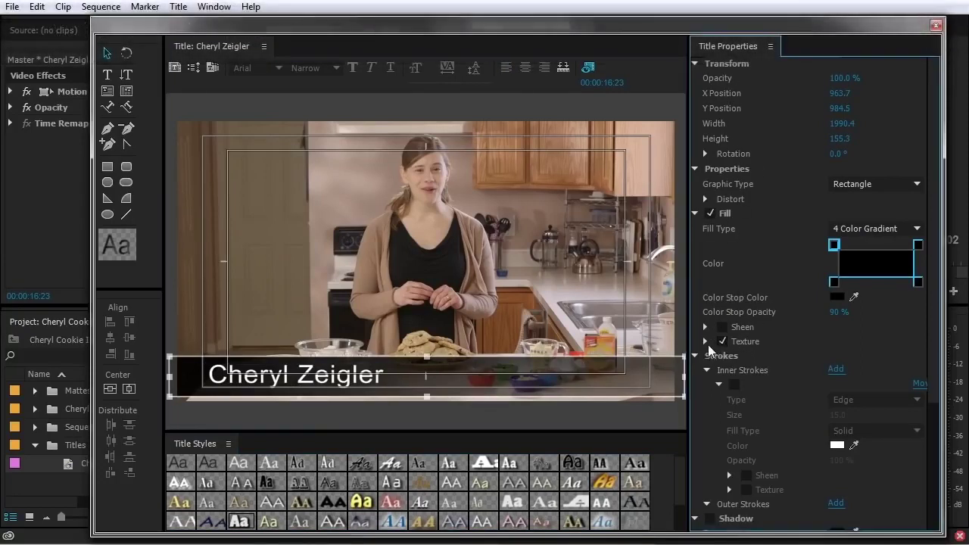
click(705, 341)
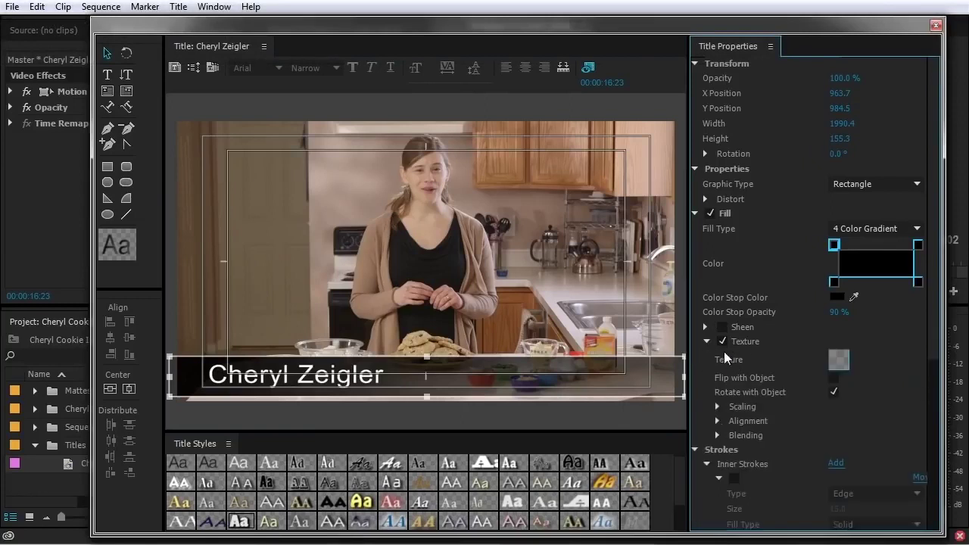
click(839, 360)
click(98, 127)
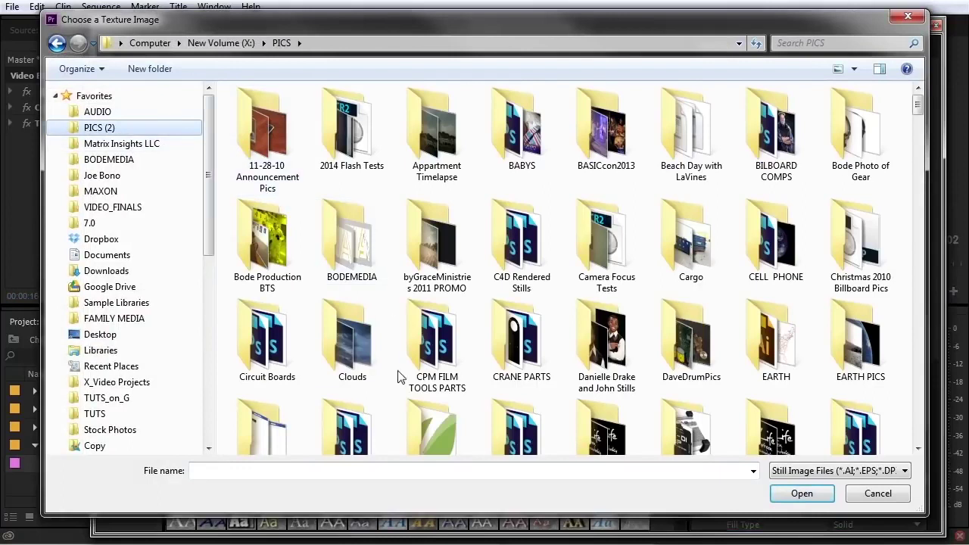
scroll(492, 265, down, 5)
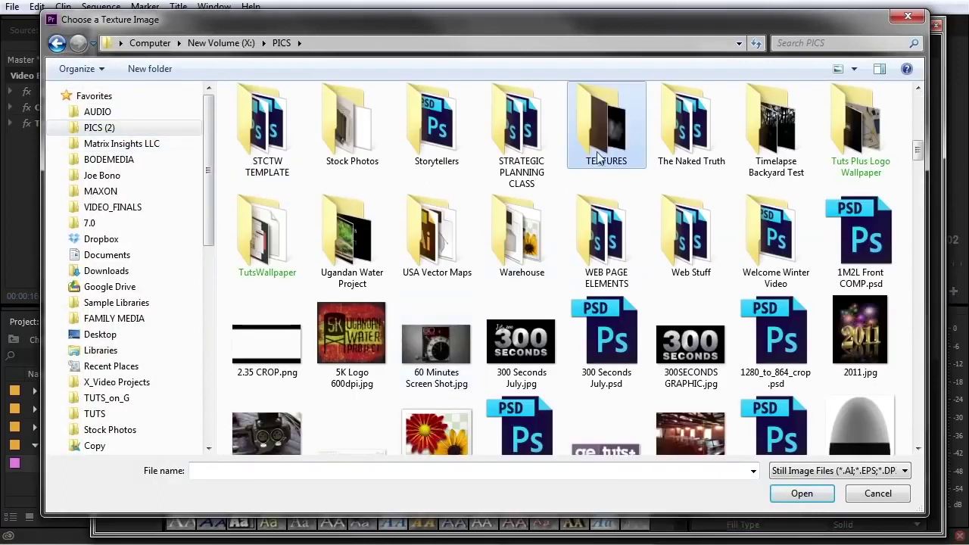
double_click(598, 157)
double_click(261, 120)
click(438, 130)
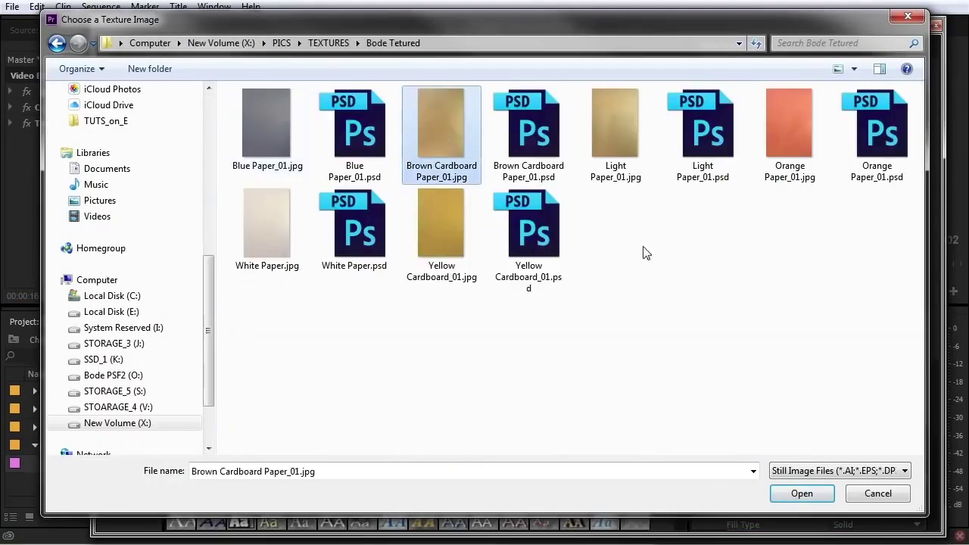
click(801, 493)
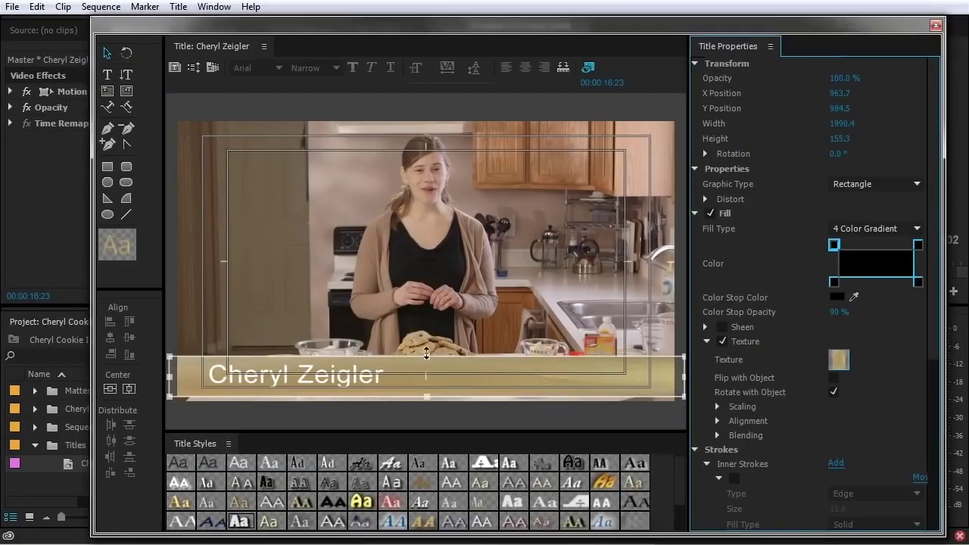
Step: Resize the bar with its top handle and set the texture's X and Y scaling to Texture
drag(426, 357, 428, 140)
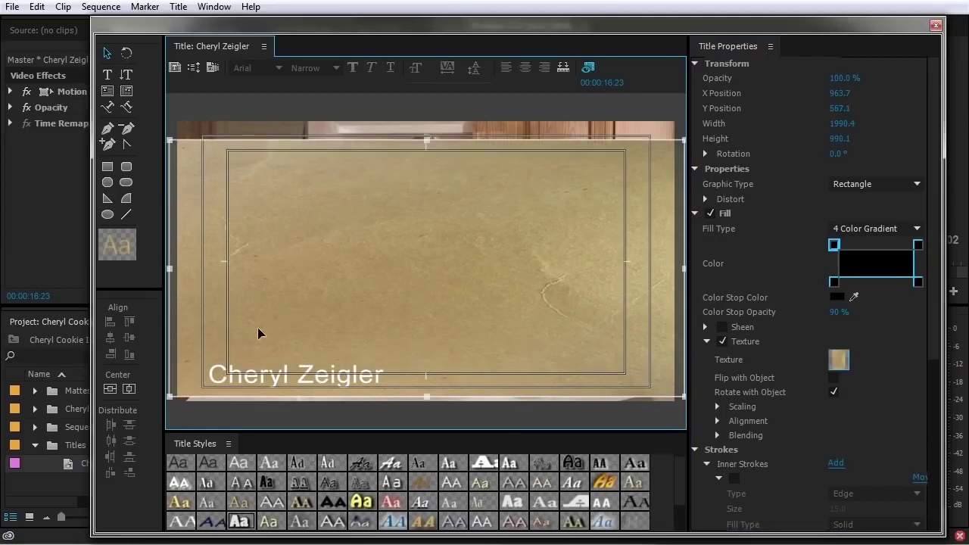
drag(427, 140, 427, 239)
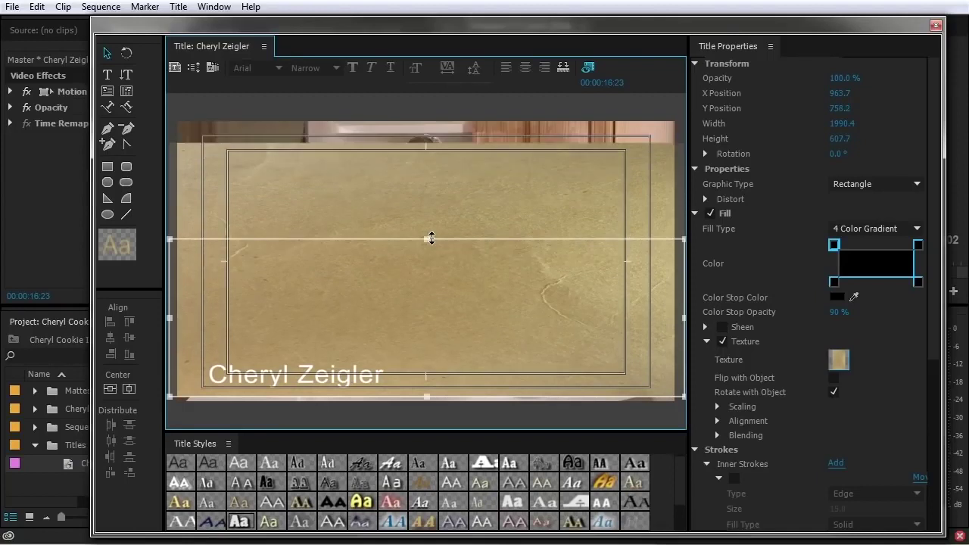
click(717, 407)
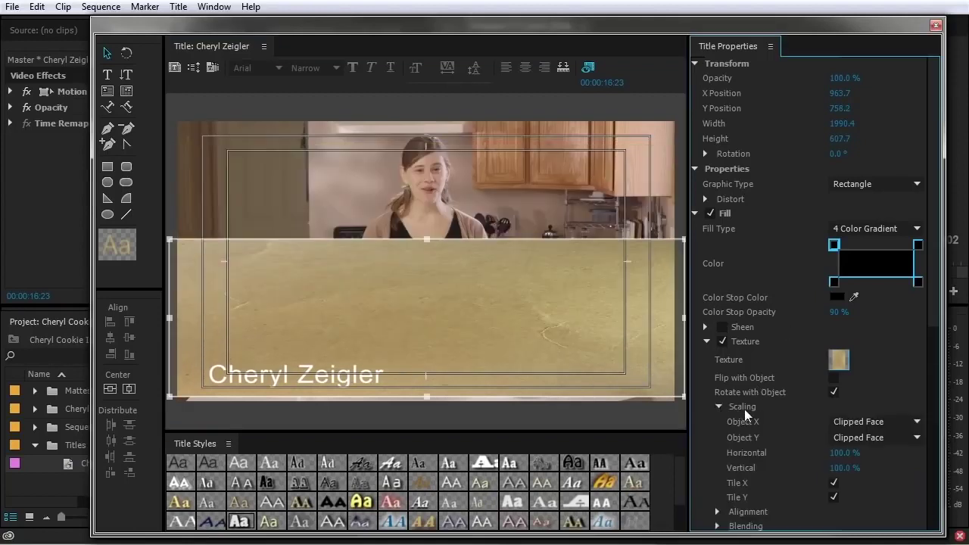
scroll(731, 463, down, 1)
scroll(723, 477, down, 1)
click(718, 480)
scroll(719, 479, down, 4)
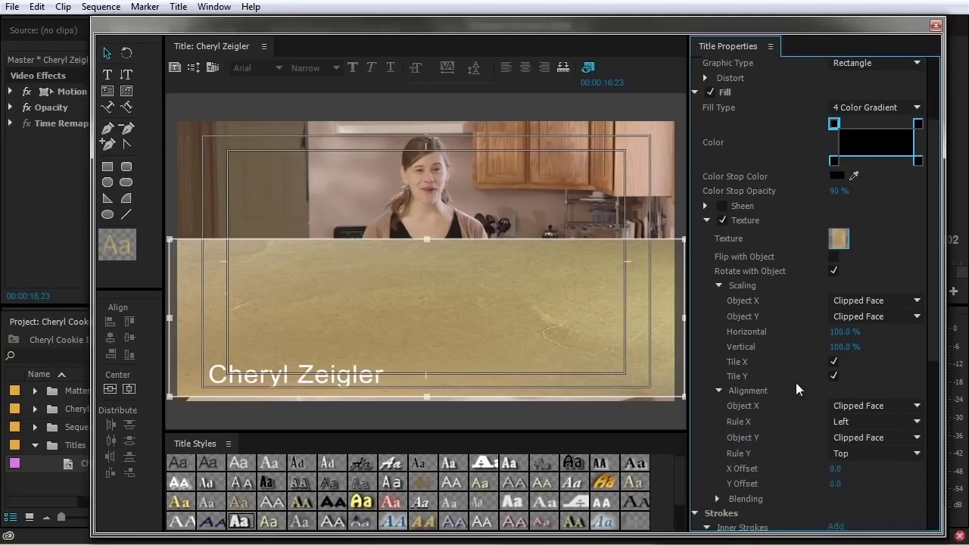
click(877, 317)
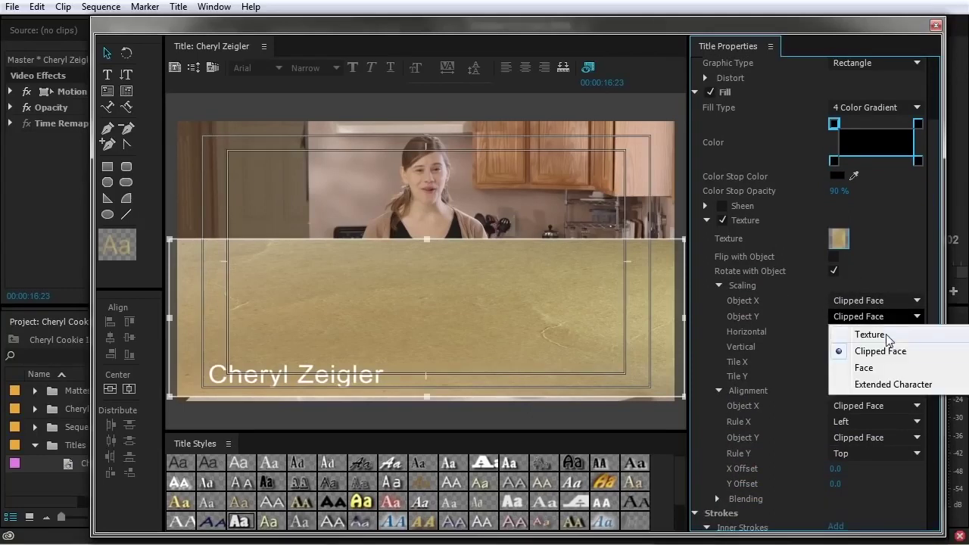
click(887, 335)
click(882, 301)
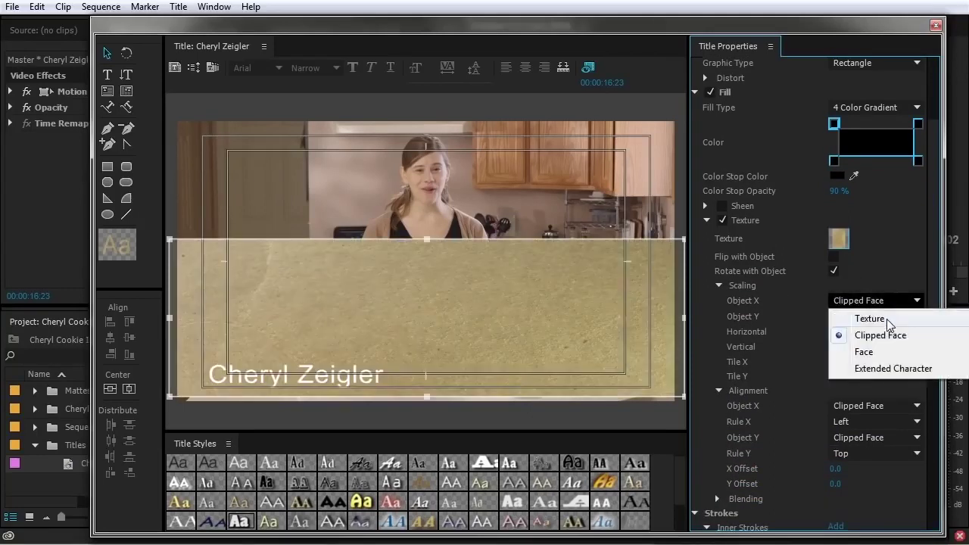
click(887, 324)
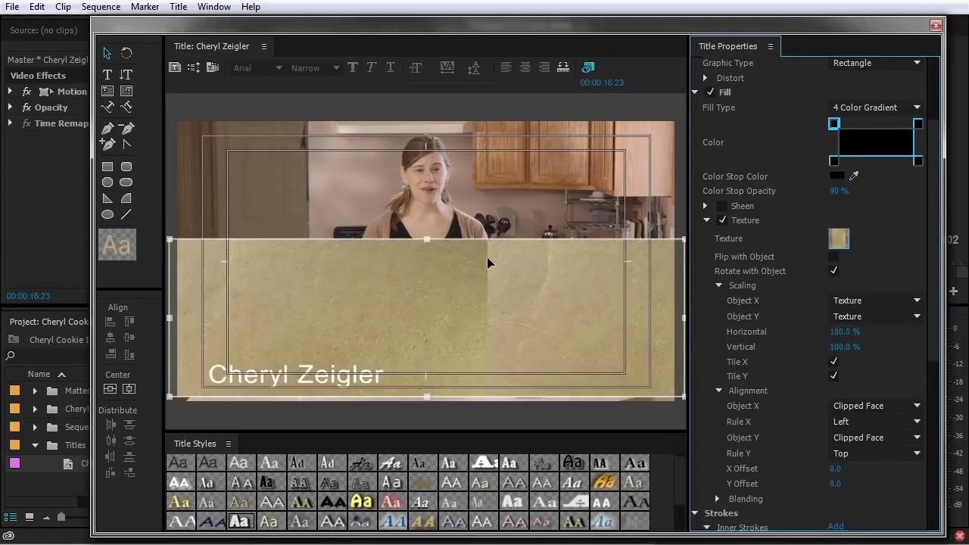
Step: Try a horizontal texture offset, return X scaling to Clipped Face, and reset X Offset to 0
mouse_move(428, 240)
mouse_down()
mouse_move(444, 165)
mouse_move(444, 248)
mouse_up()
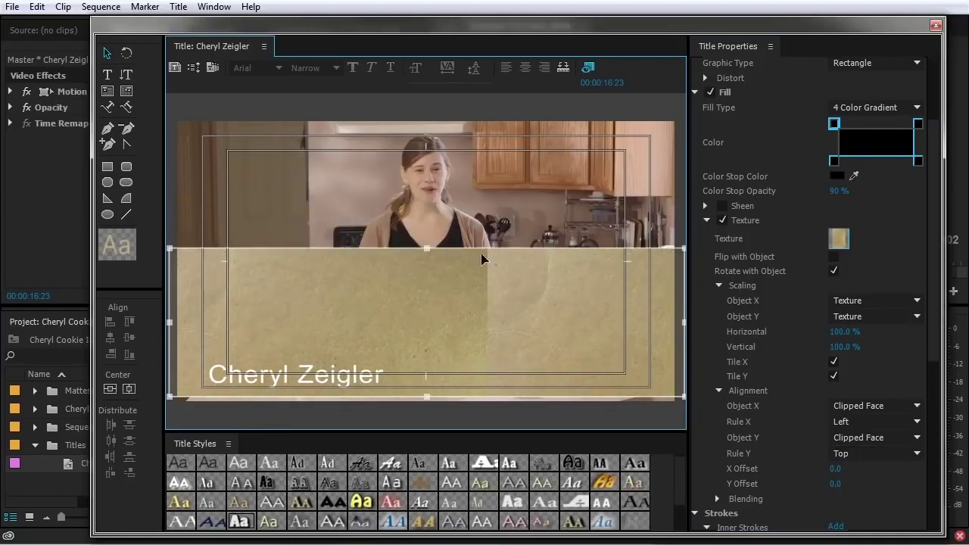
click(833, 471)
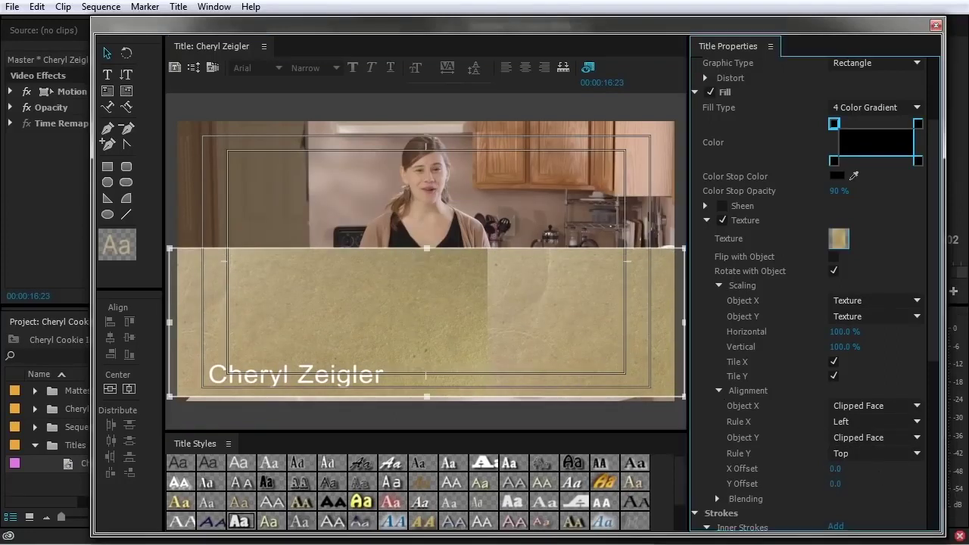
drag(833, 471, 946, 471)
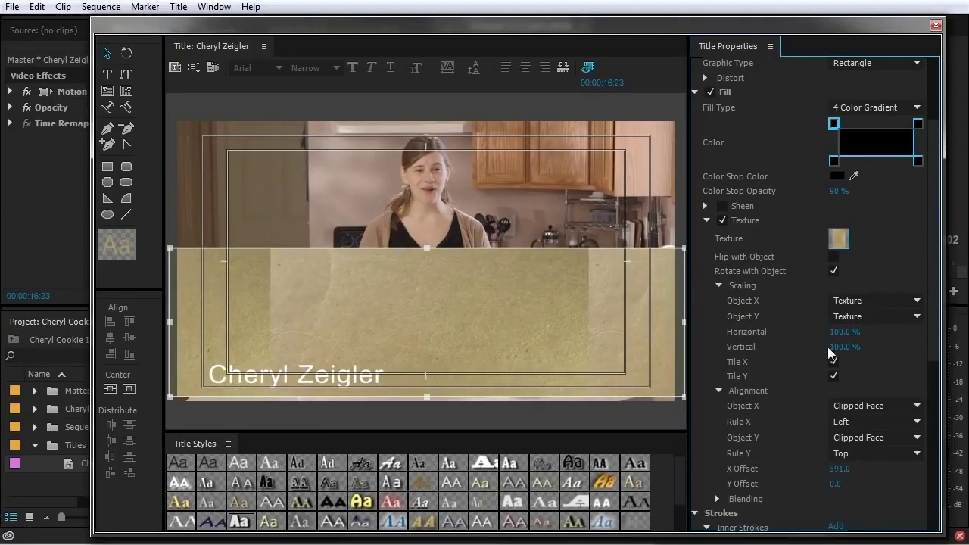
click(844, 300)
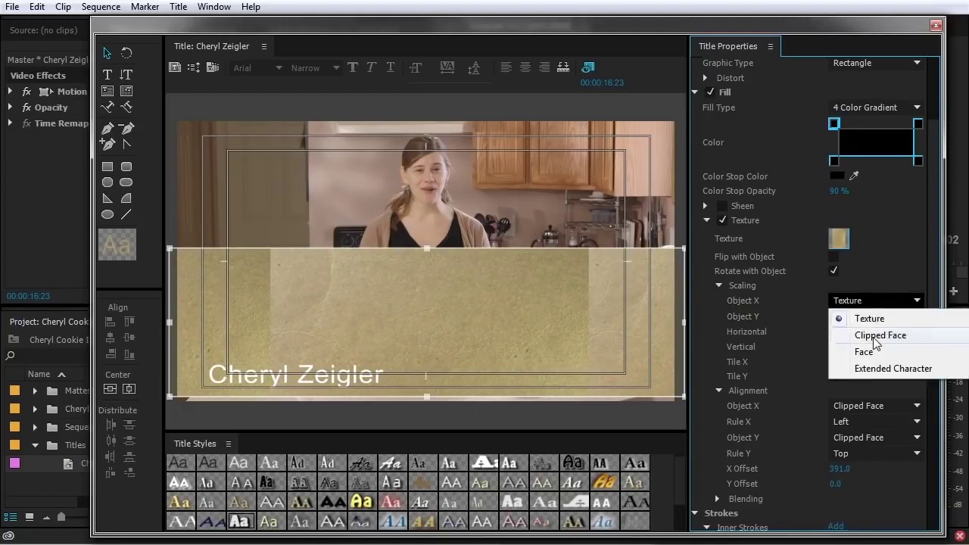
click(870, 336)
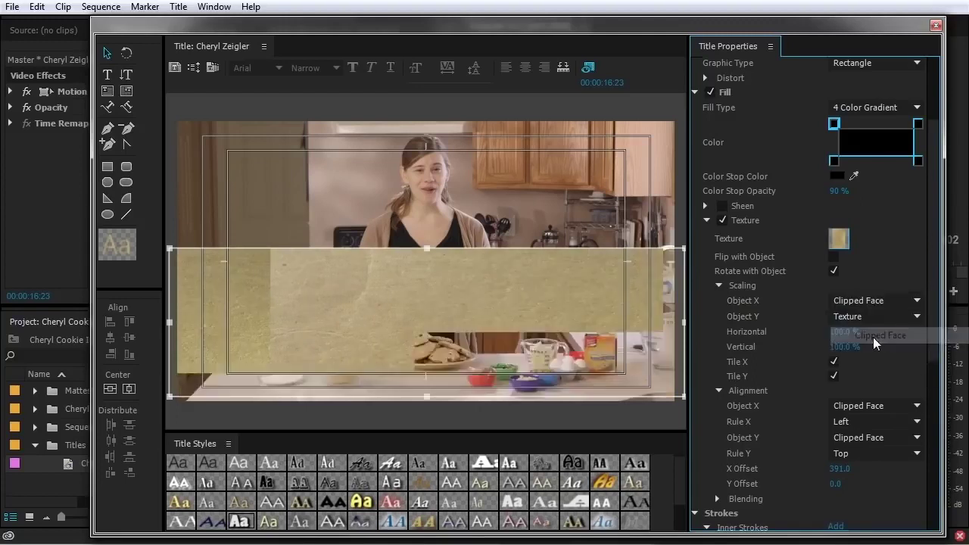
click(839, 468)
text(0)
key(Return)
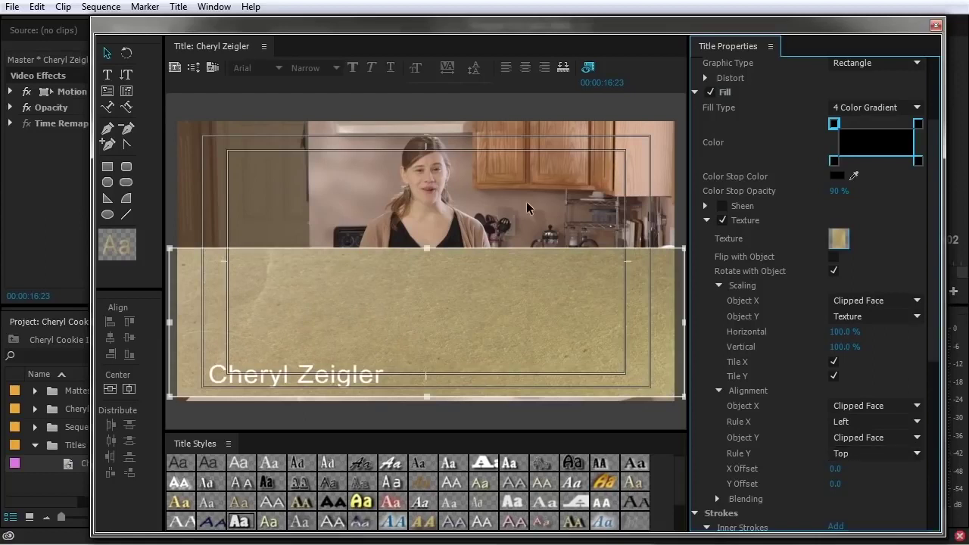
Step: Lower the bar's top edge until it forms a strip behind the name text
drag(424, 251, 429, 170)
drag(436, 285, 429, 318)
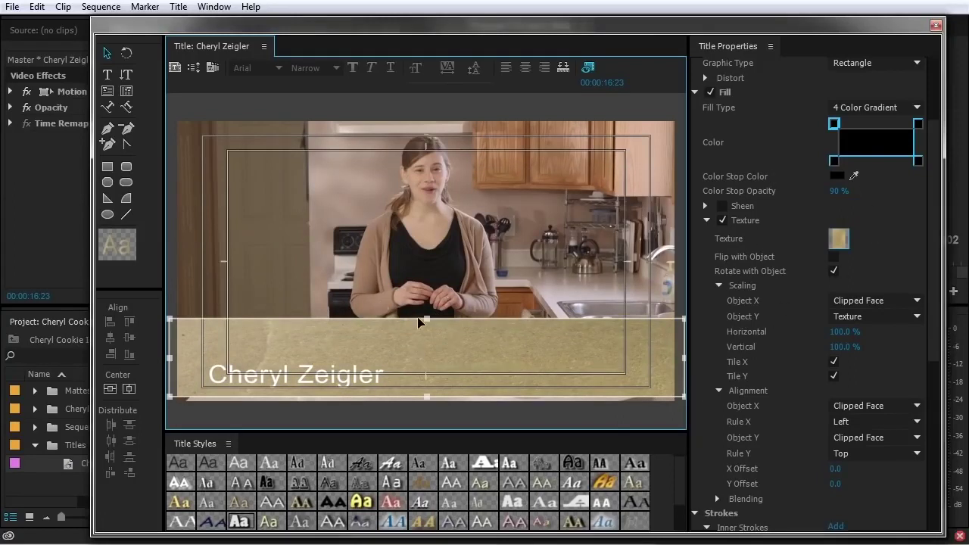
drag(427, 321, 433, 358)
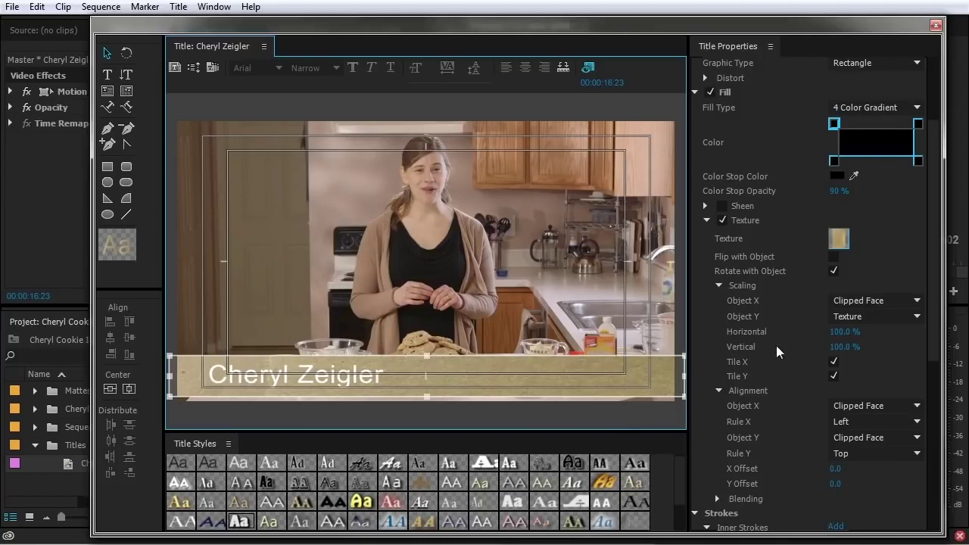
scroll(780, 348, down, 1)
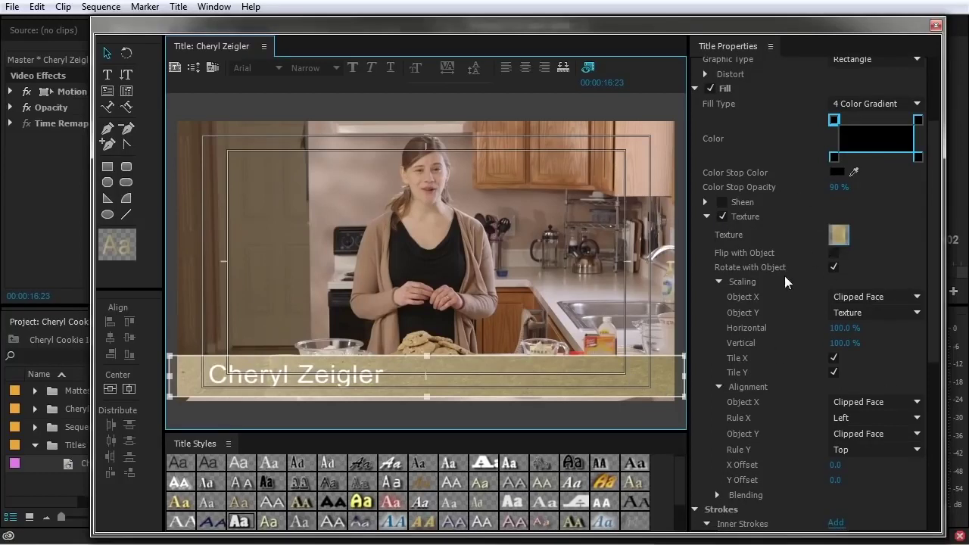
Step: Collapse the texture scaling and alignment options and lower the texture's Blending Mix
click(719, 281)
click(717, 296)
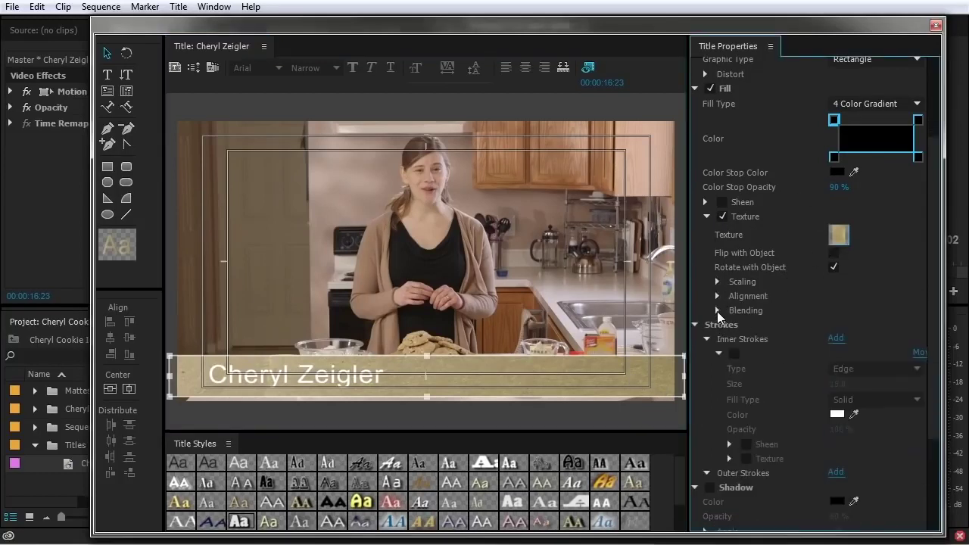
click(718, 310)
drag(845, 325, 786, 325)
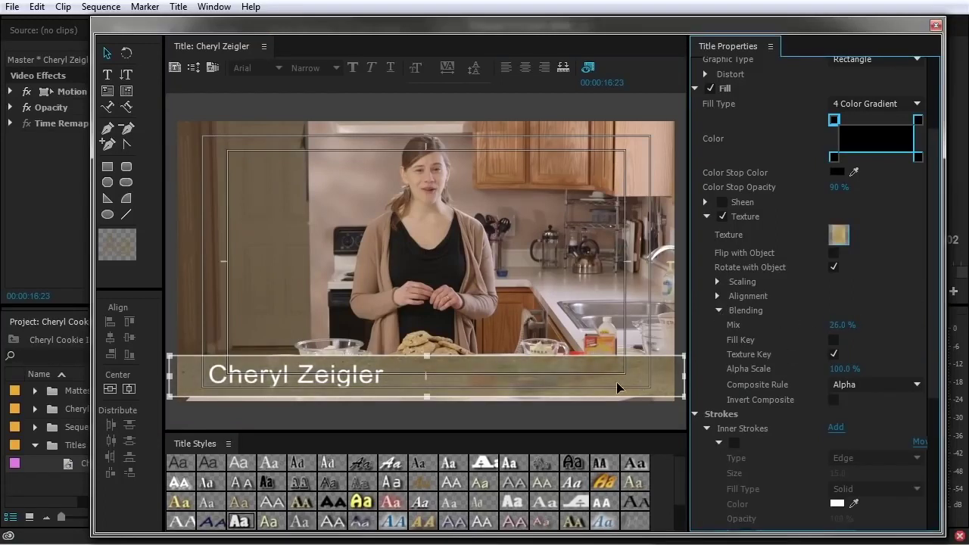
Step: Switch the bar to a Solid dark brown 1A0B02 fill at 85% opacity, with texture Mix at 17%
click(877, 103)
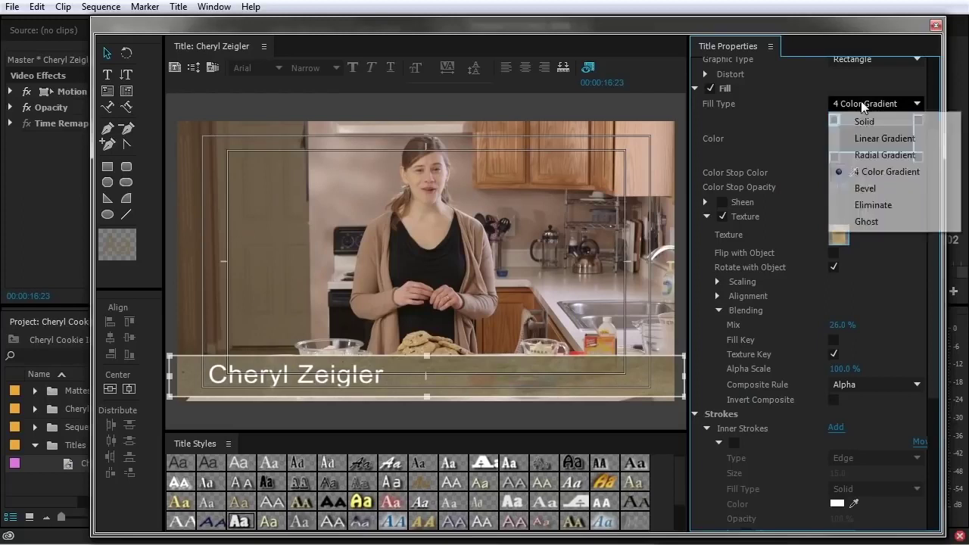
click(857, 122)
click(836, 118)
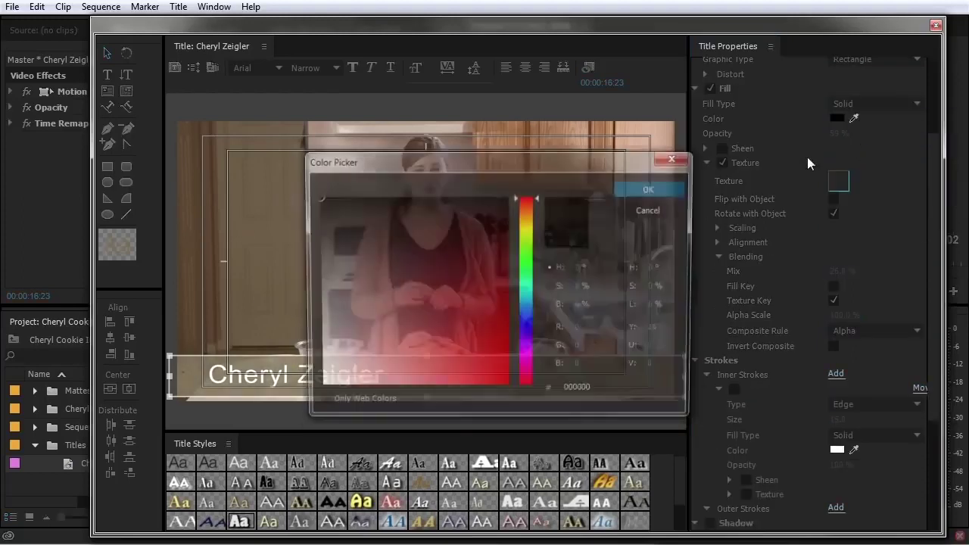
click(495, 217)
drag(527, 203, 530, 215)
click(651, 188)
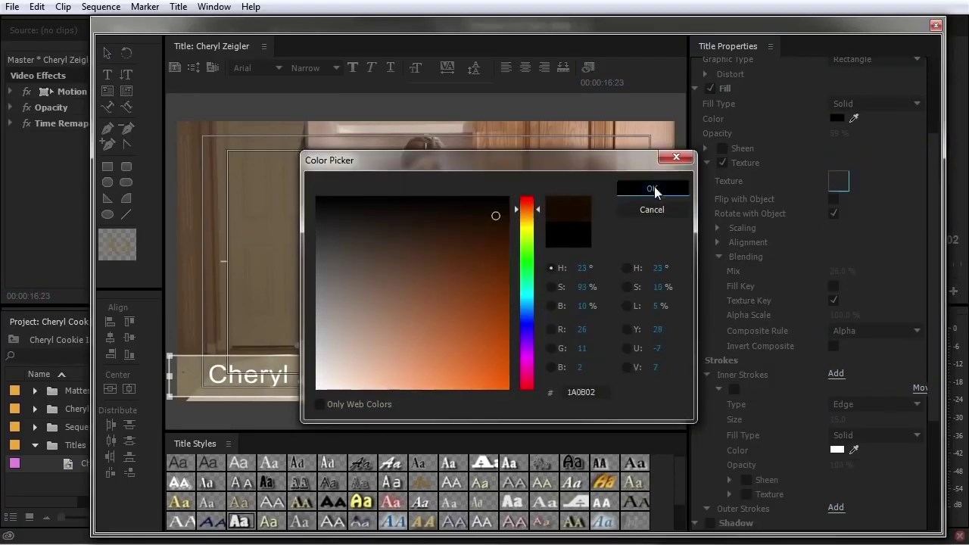
drag(839, 134, 824, 133)
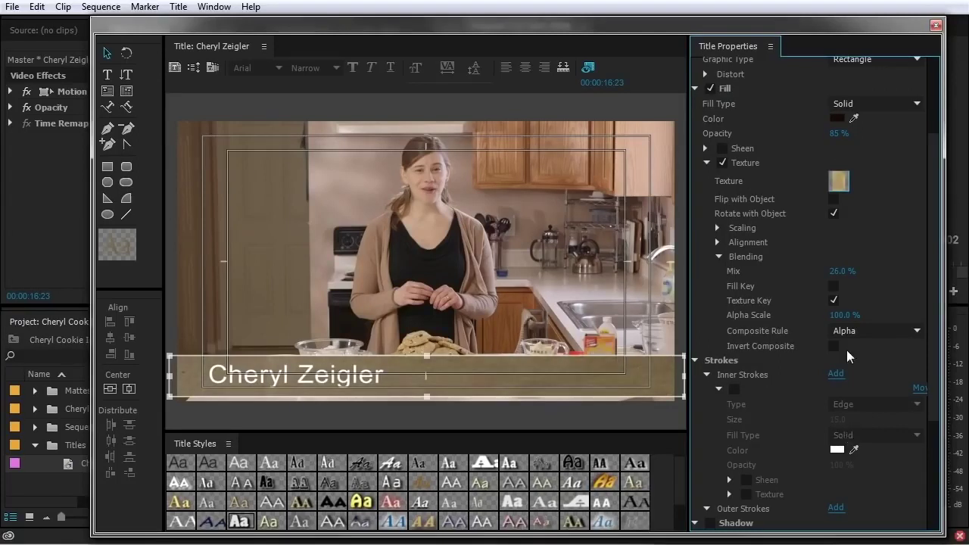
drag(840, 271, 830, 270)
Step: Select the presenter's name text and enable a Shadow with size 10 and spread 30
click(350, 385)
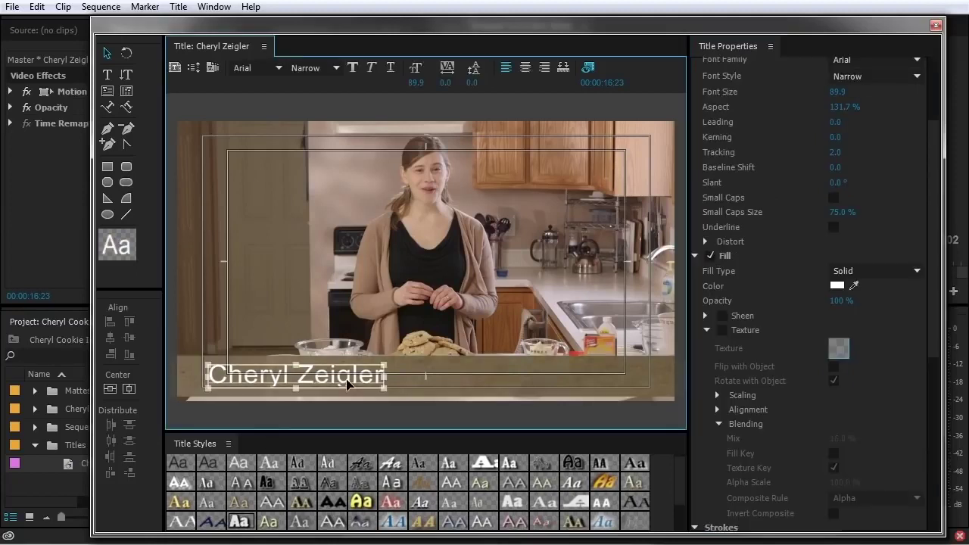
scroll(761, 439, down, 5)
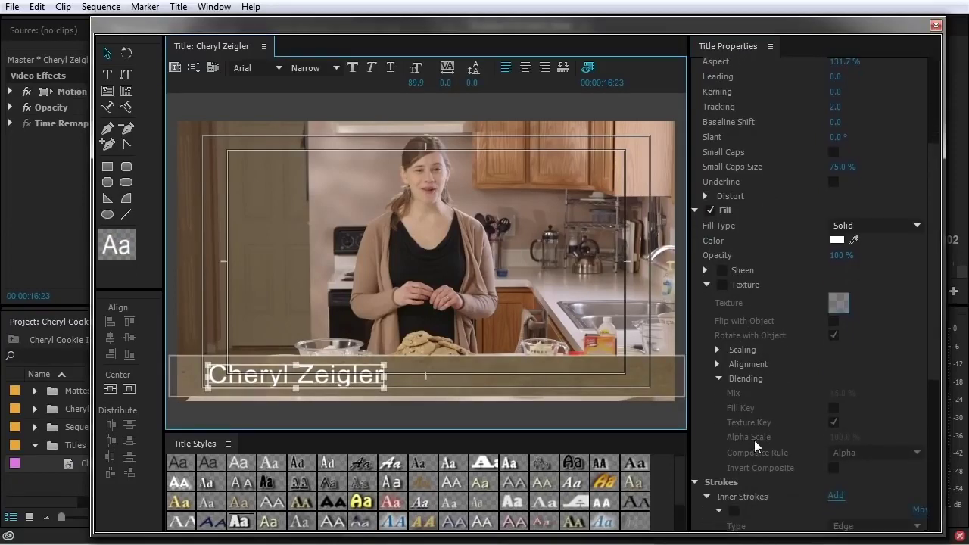
click(717, 429)
click(710, 456)
scroll(757, 469, down, 2)
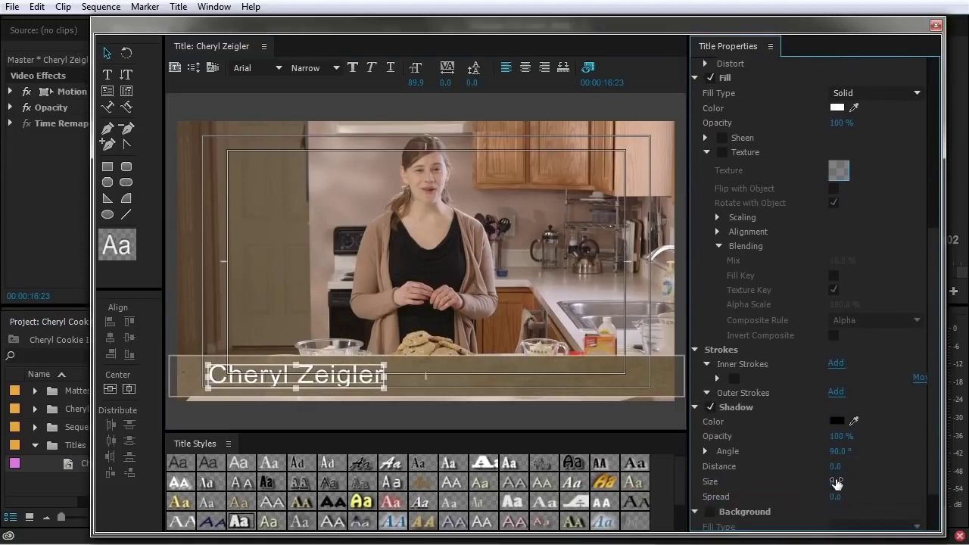
drag(835, 481, 863, 496)
click(841, 482)
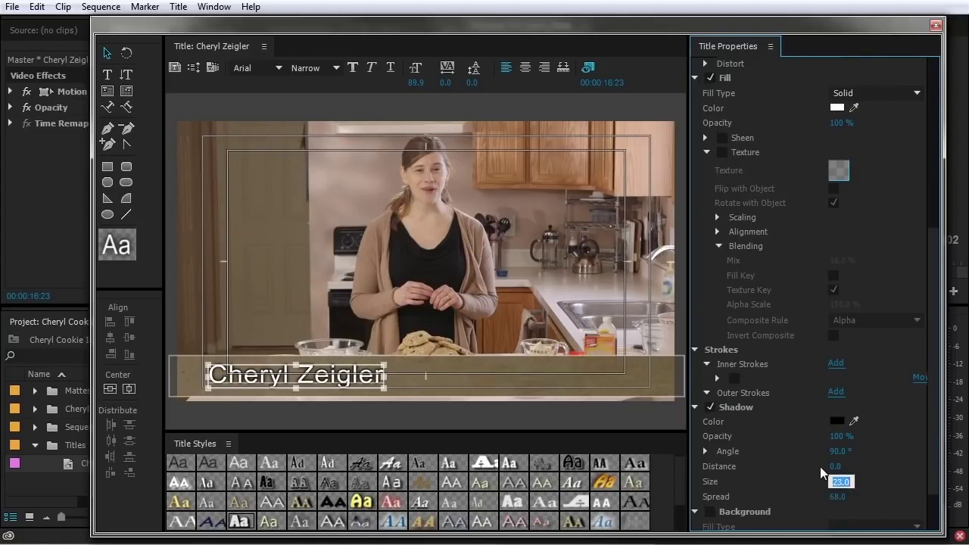
text(10)
key(Tab)
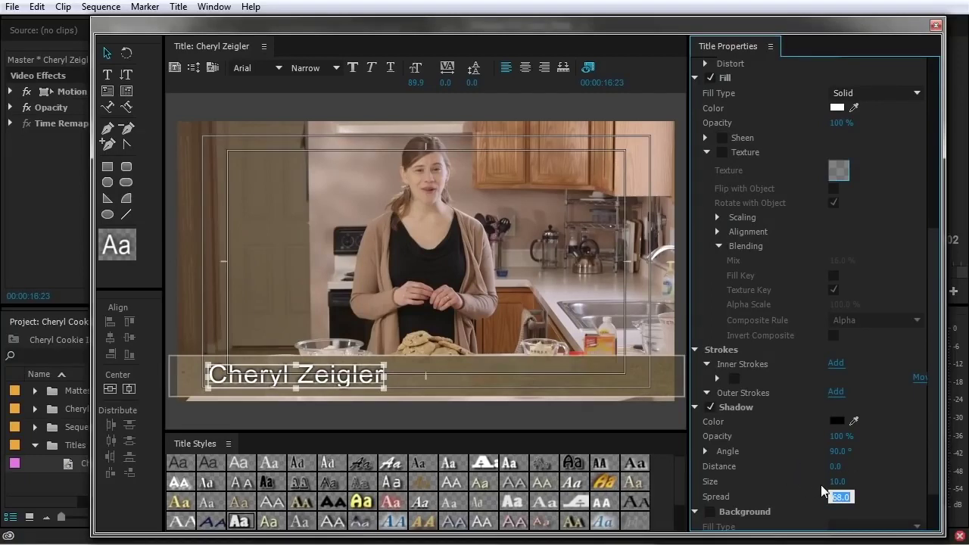
text(30)
key(Return)
Step: Give the shadow a dark brown colour and reduce its opacity to about 20%
drag(836, 447, 813, 436)
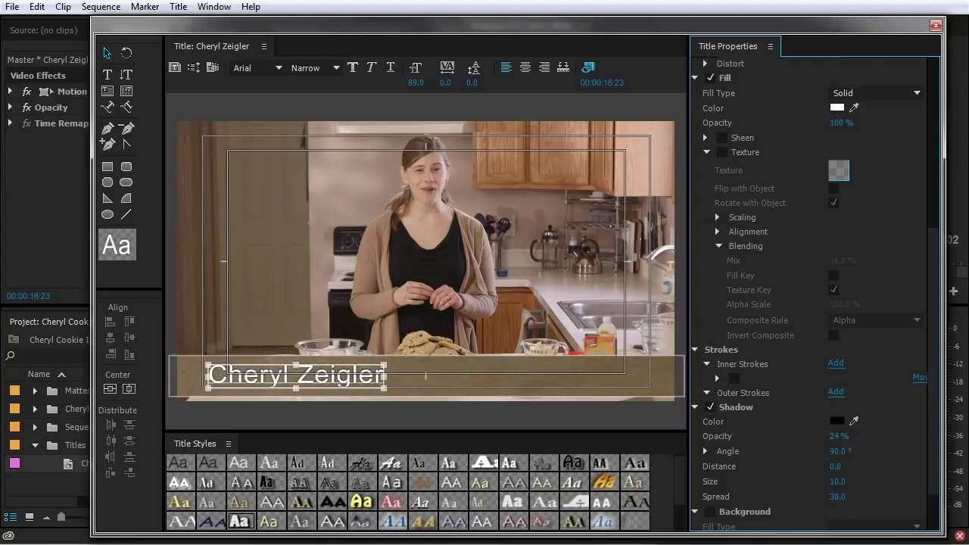
click(837, 421)
click(530, 220)
drag(530, 221, 529, 215)
click(502, 213)
click(651, 188)
drag(840, 437, 840, 437)
click(340, 392)
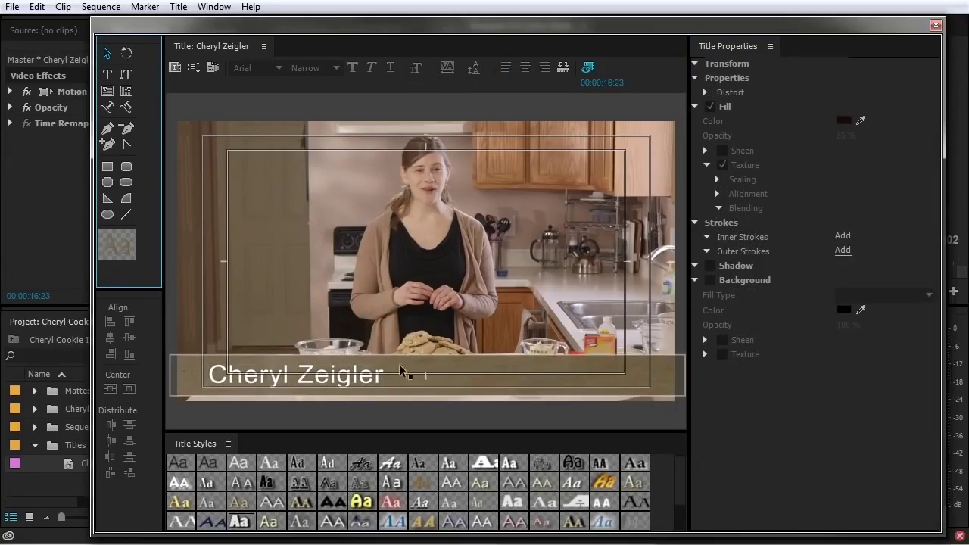
Step: Turn off the bar's texture and switch its fill to a 4 Color Gradient
click(498, 377)
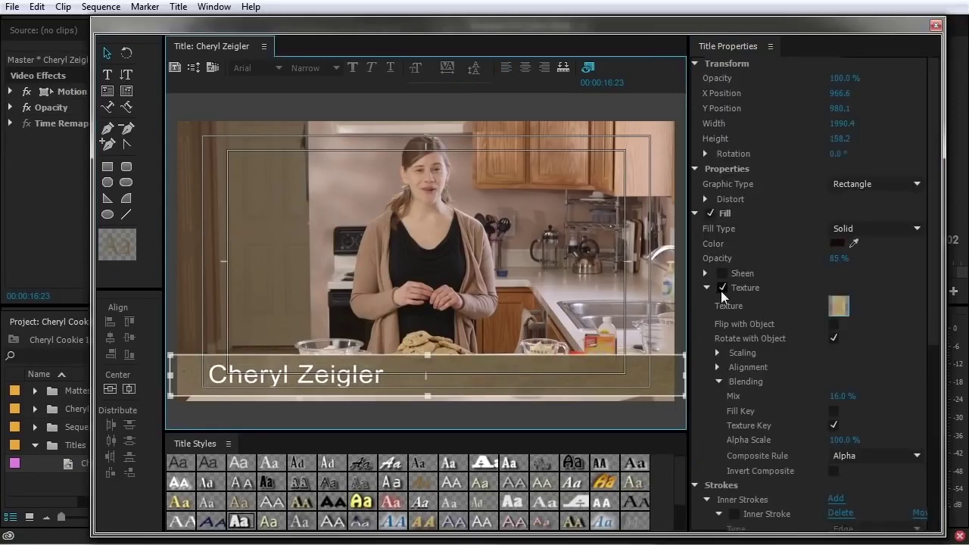
click(721, 288)
click(707, 288)
click(838, 243)
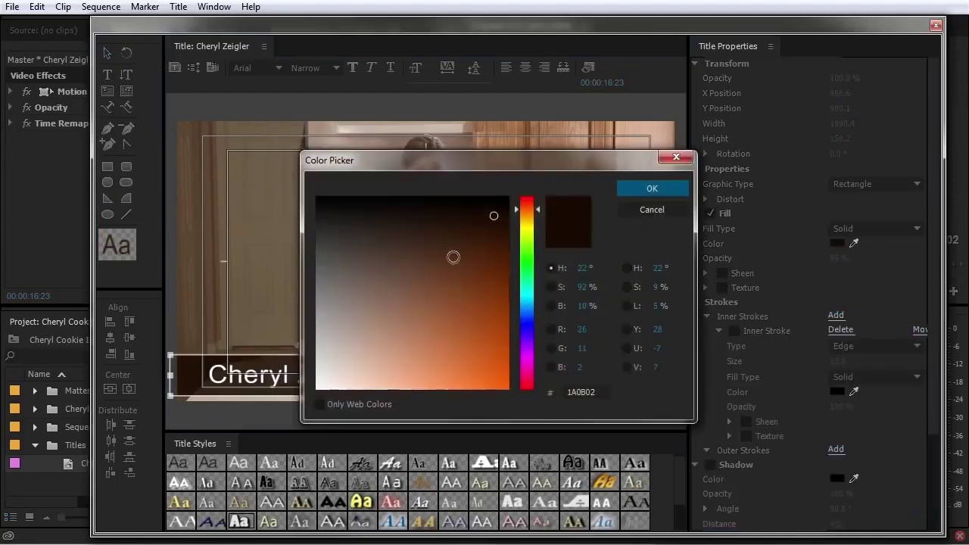
click(652, 189)
click(876, 228)
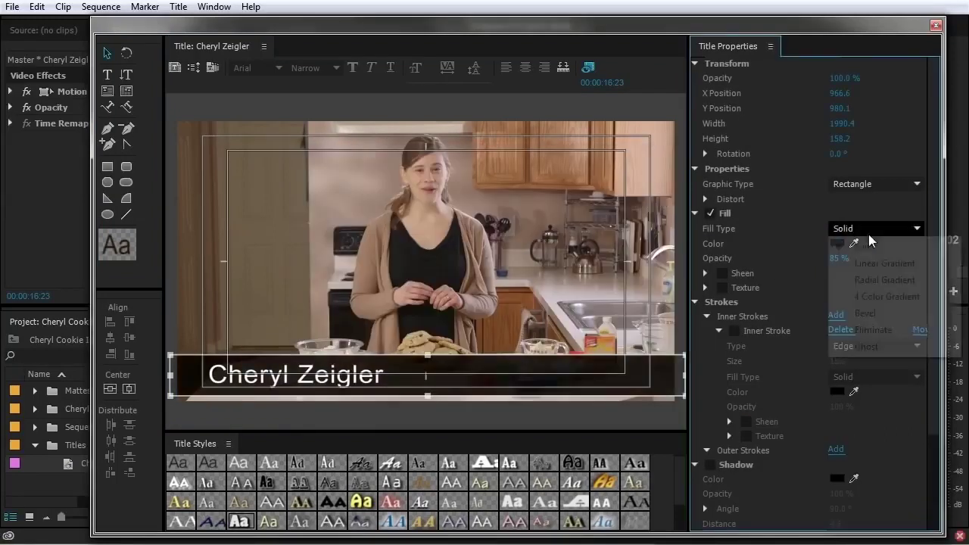
click(879, 296)
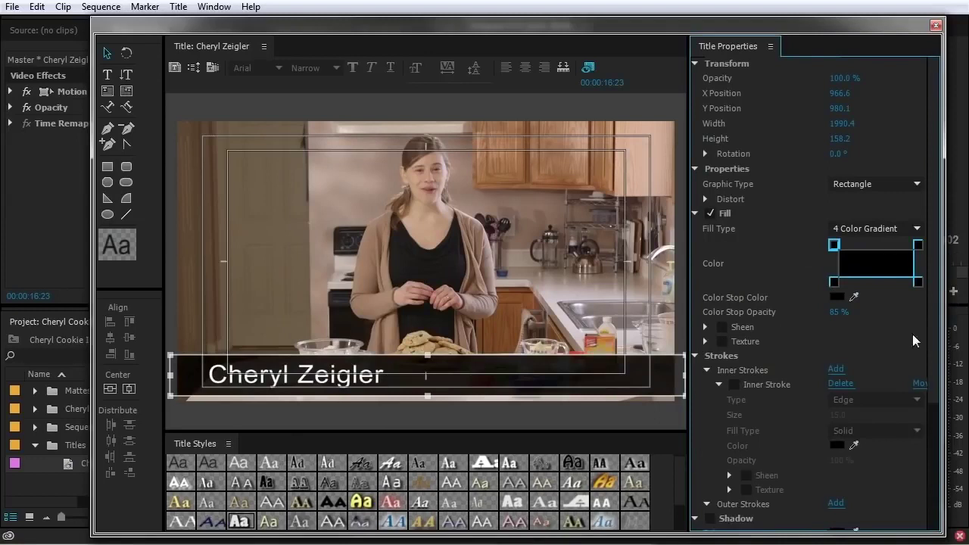
Step: Set the gradient stop opacities to 85%, 90% and 70%
click(918, 282)
click(833, 281)
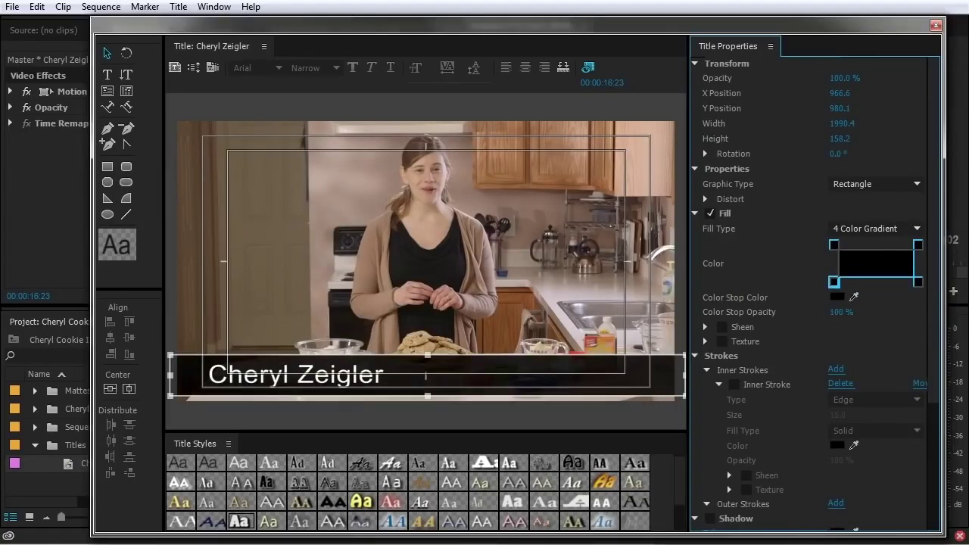
click(842, 313)
text(85)
click(833, 244)
text(90)
key(Return)
click(918, 244)
click(839, 312)
text(70)
click(918, 281)
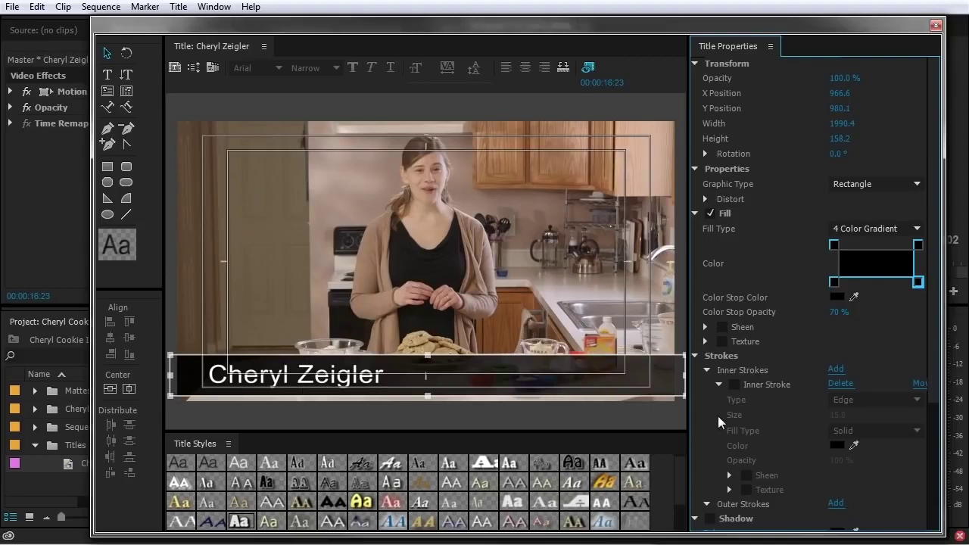
Step: Remove the drop shadow from the name text
click(292, 383)
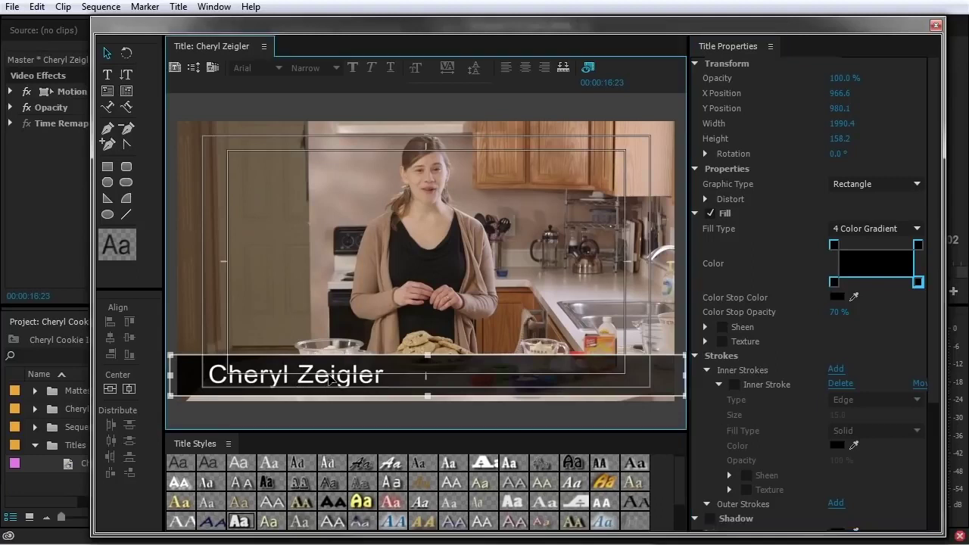
scroll(735, 401, down, 5)
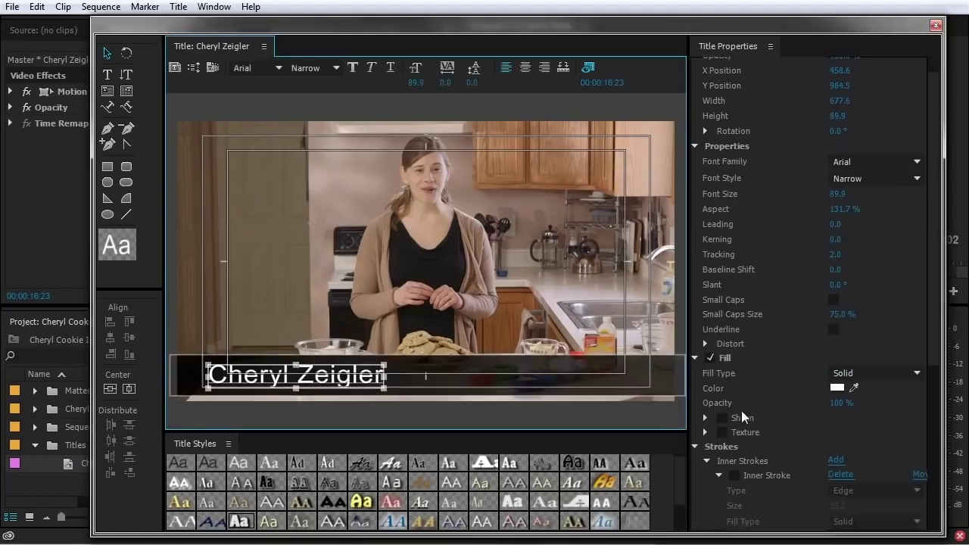
scroll(713, 487, down, 1)
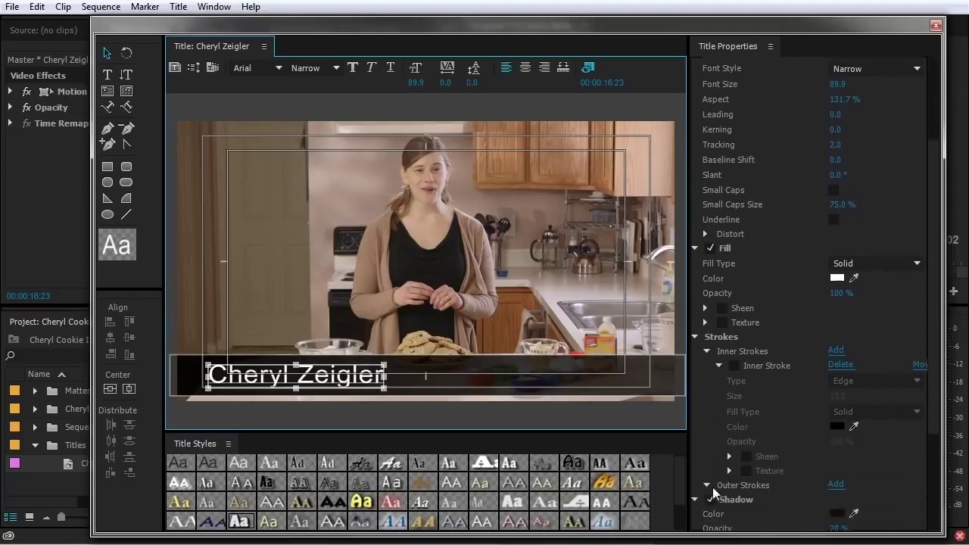
click(711, 499)
click(298, 210)
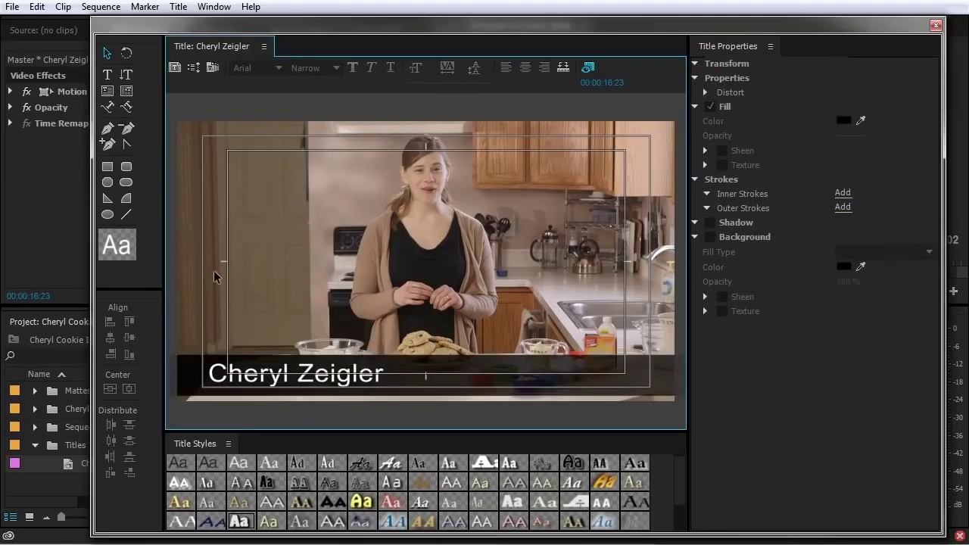
Step: Use Import Current Title as Template to save the title as 'Basic Lower Third'
click(213, 69)
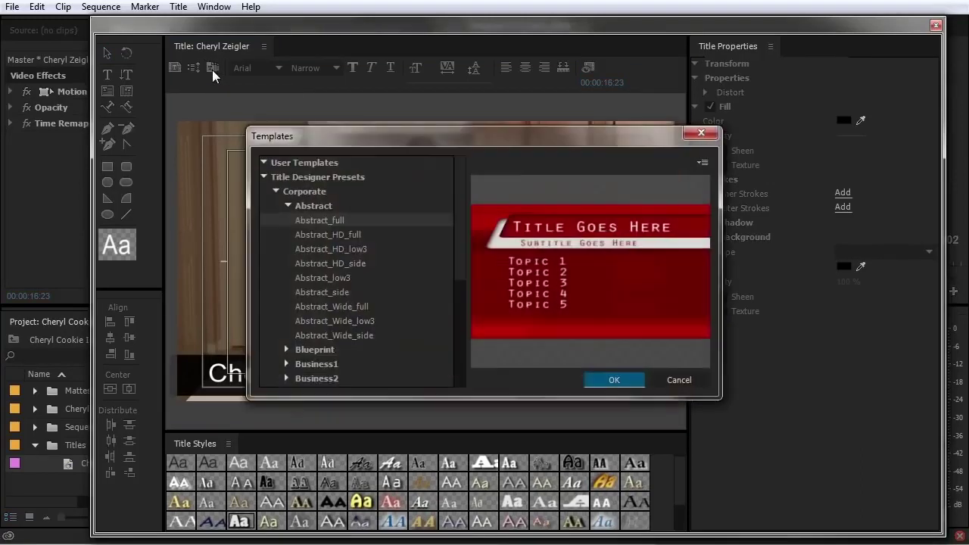
click(262, 176)
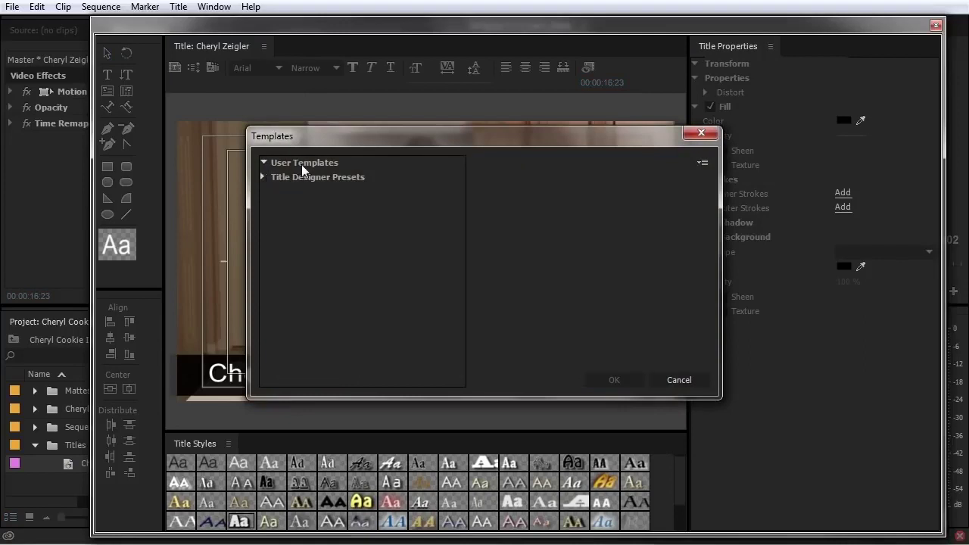
click(703, 163)
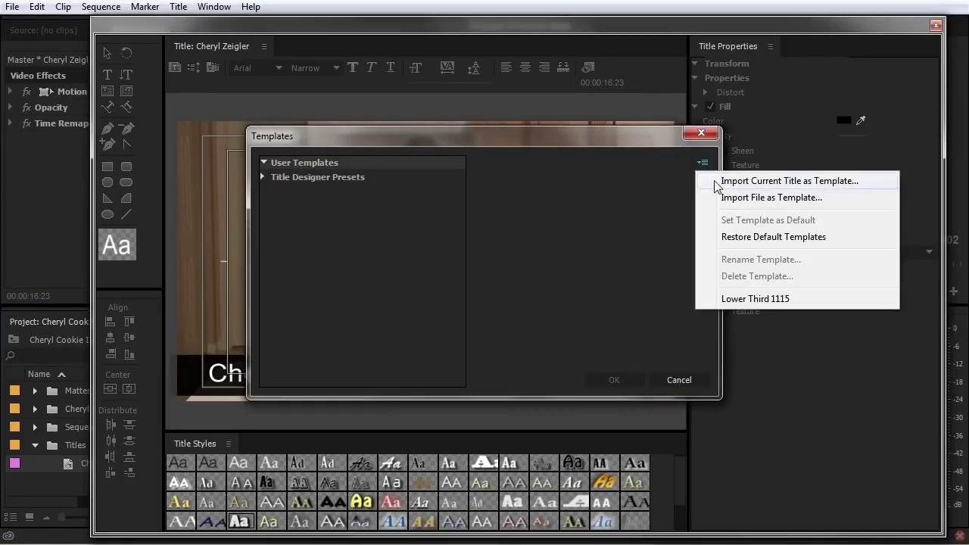
click(793, 182)
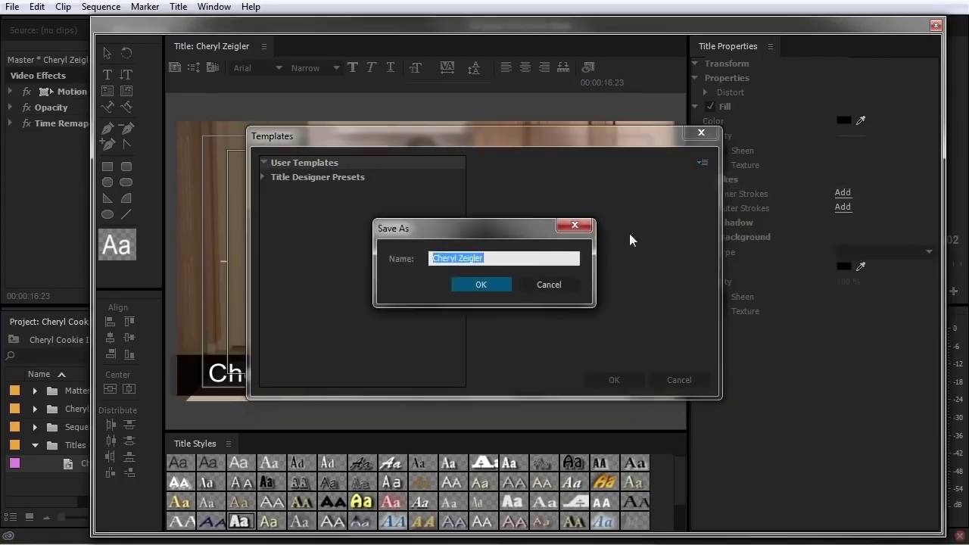
text(Basic Lower Third)
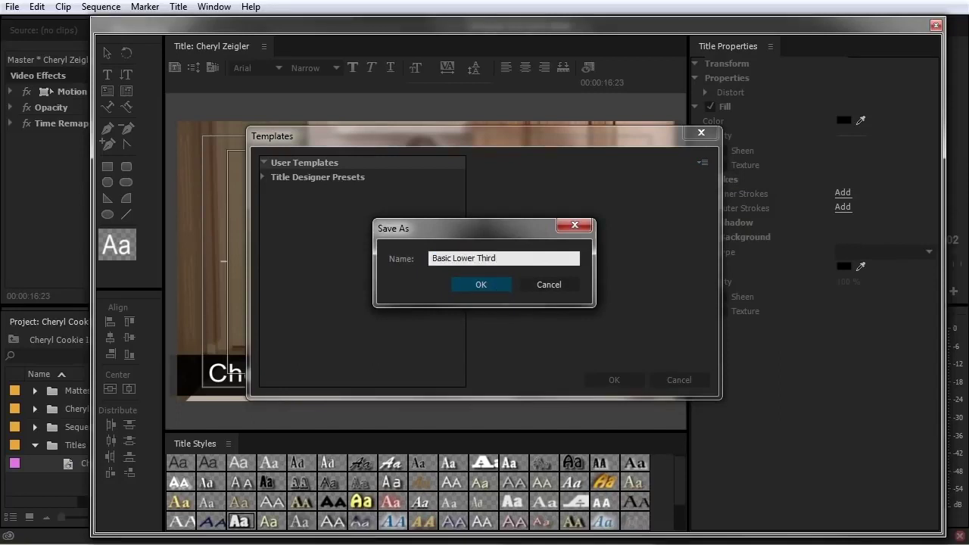
click(496, 286)
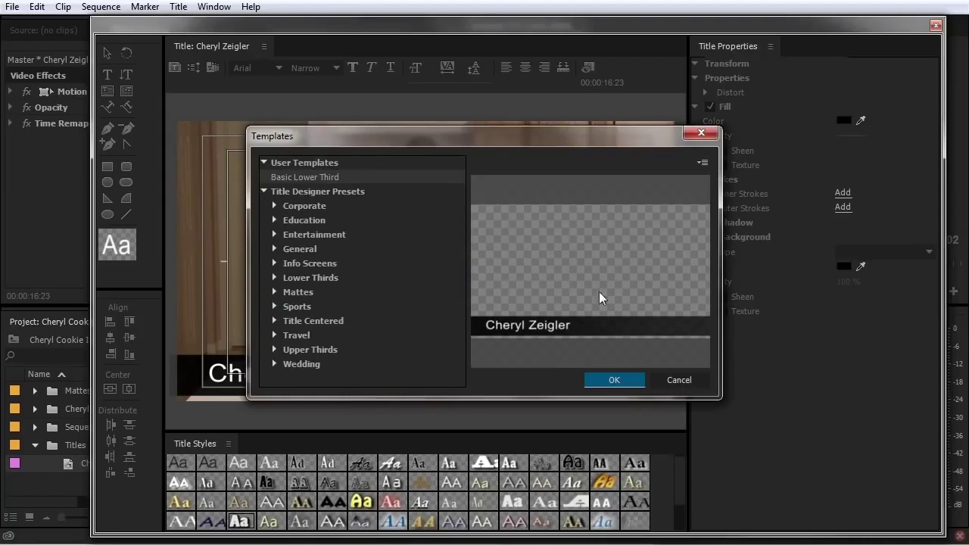
click(678, 380)
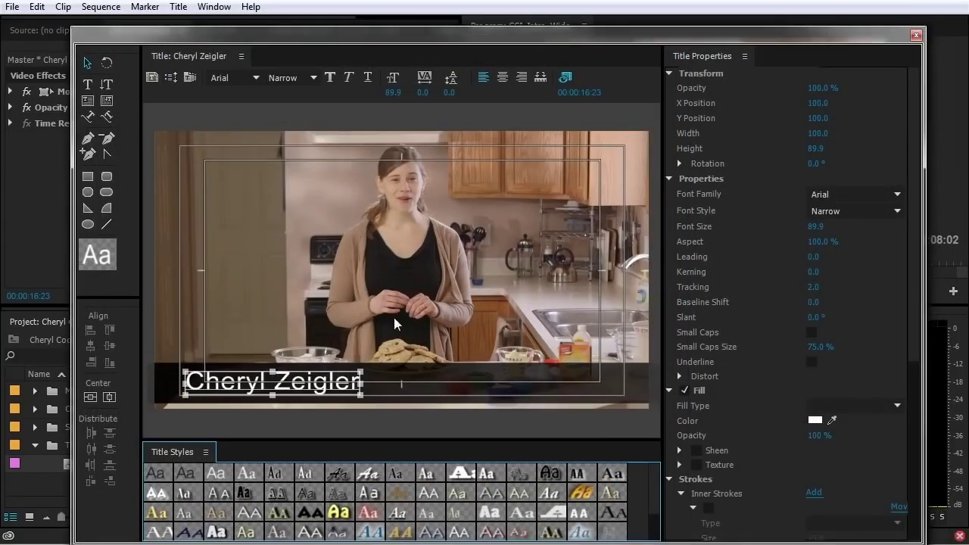
Step: Create a new title based on the current one, named after the second speaker
click(179, 7)
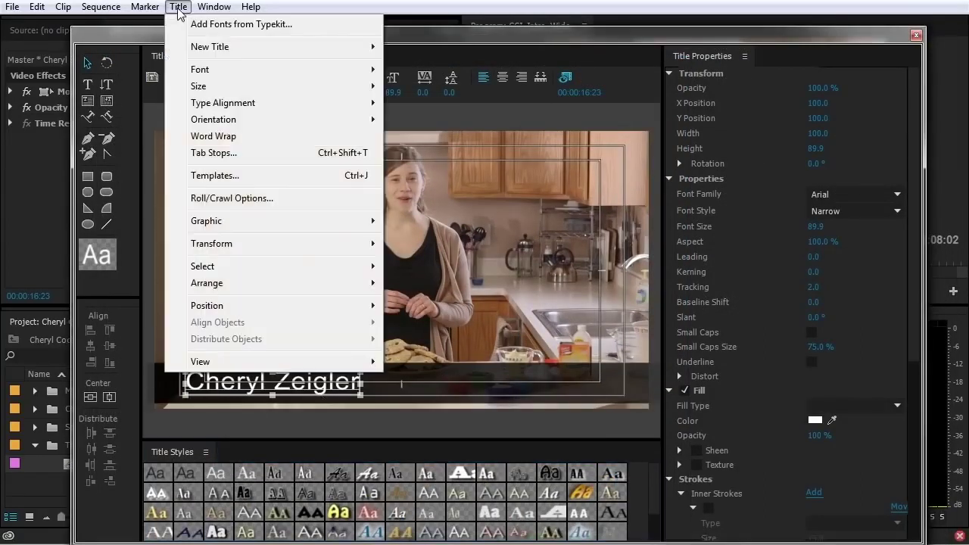
mouse_move(198, 48)
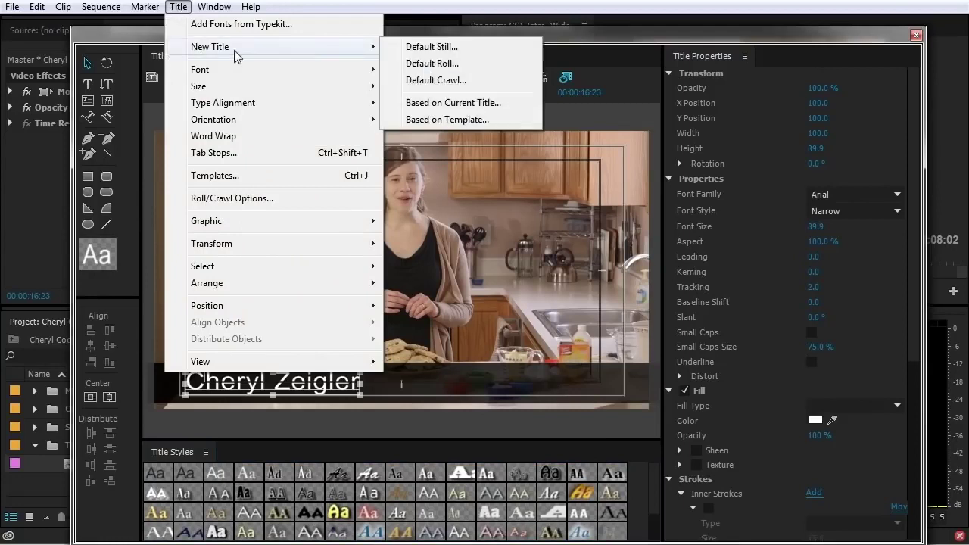
click(444, 107)
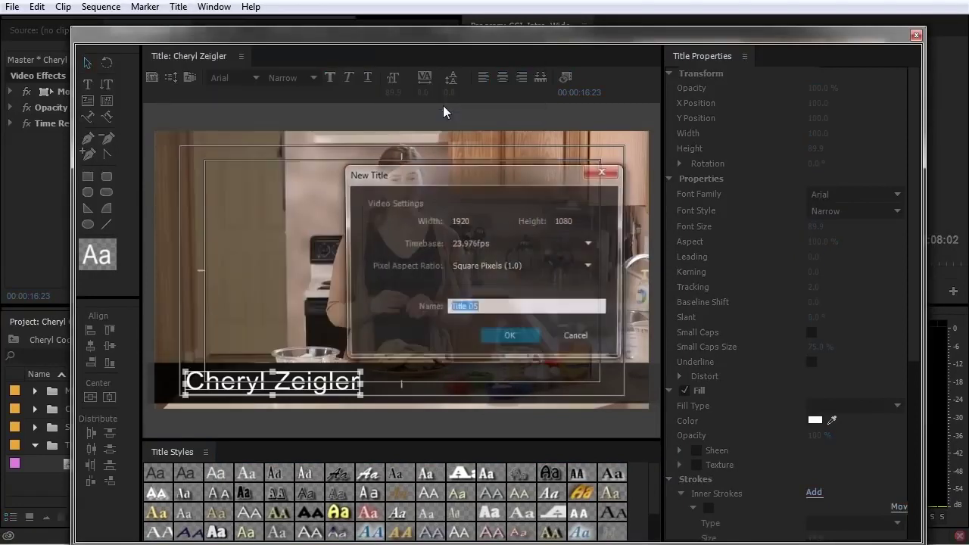
text(Bpb Smith)
key(Return)
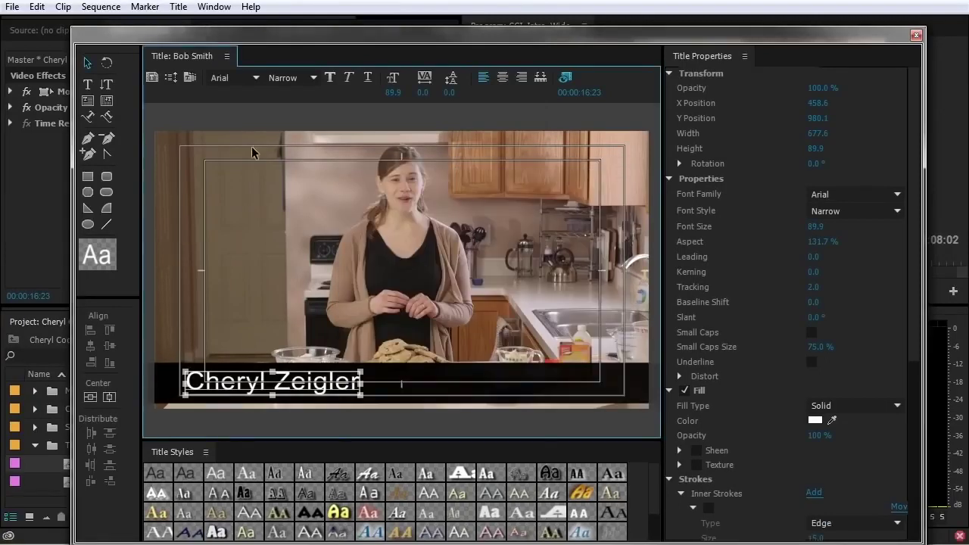
Step: Replace the name text with the second speaker's name and close the title editor
drag(296, 36, 389, 22)
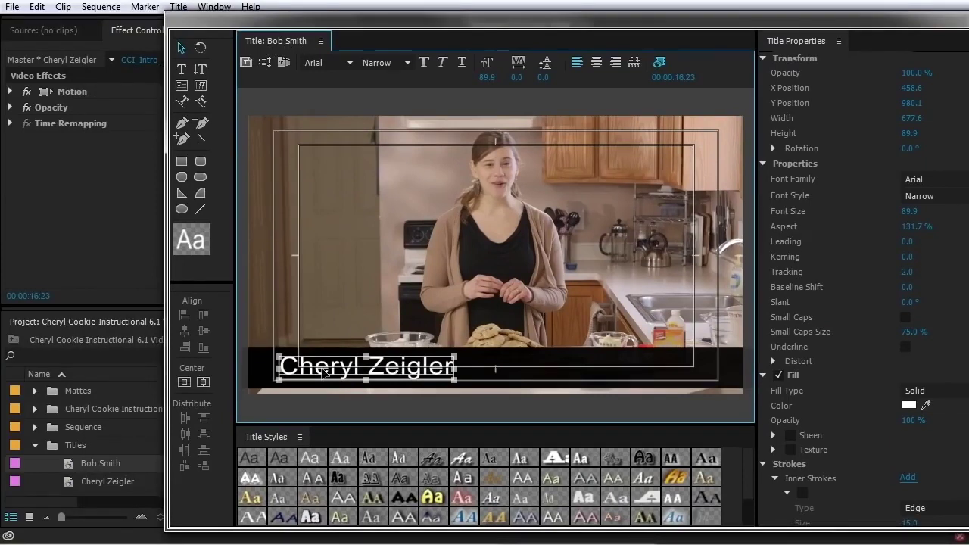
double_click(418, 373)
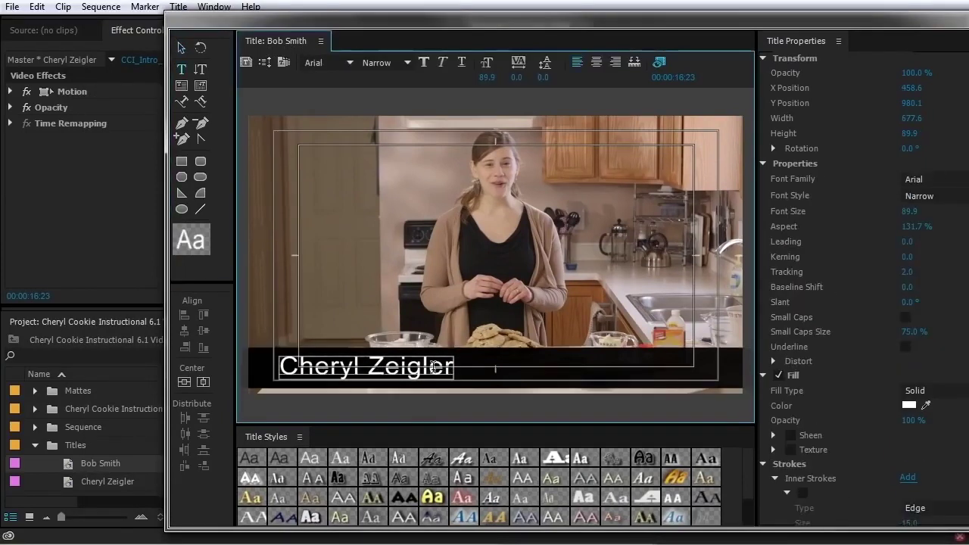
drag(454, 368, 276, 368)
text(Bob Smith)
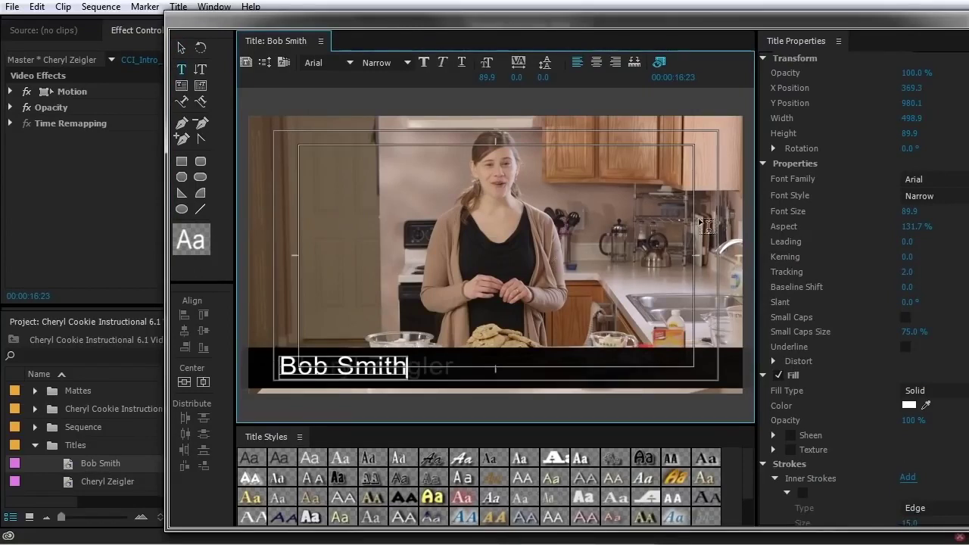
key(ctrl+w)
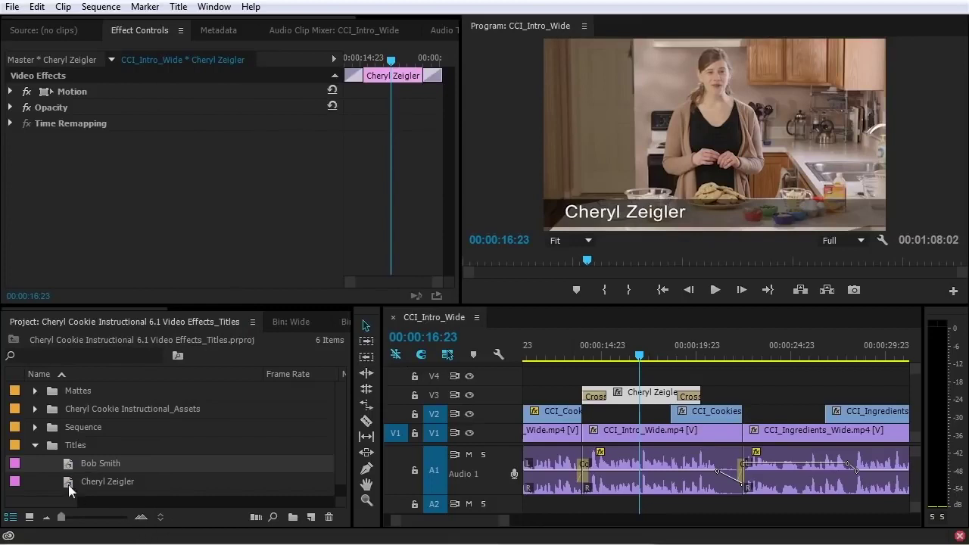
Step: Duplicate the name title and rename the copy after the third speaker
click(68, 465)
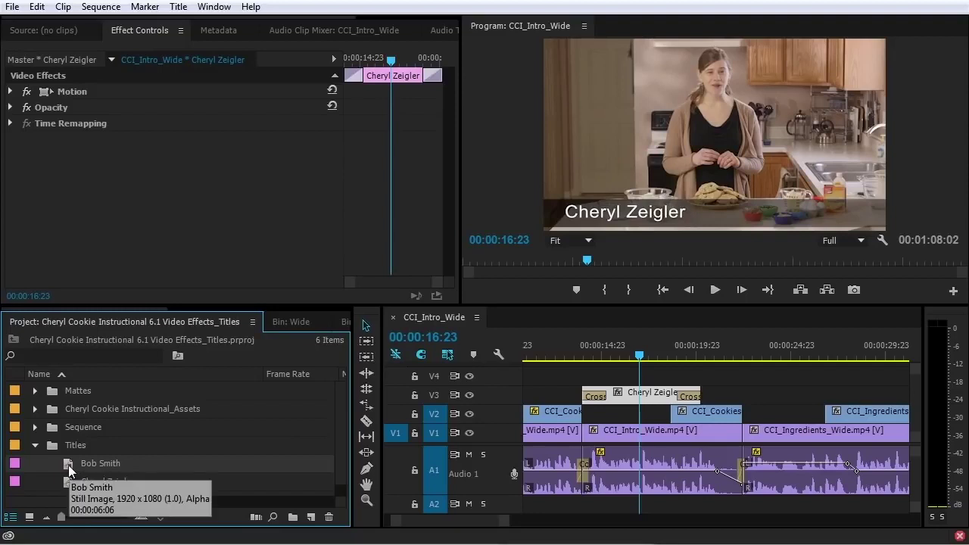
key(ctrl+shift+slash)
scroll(76, 480, down, 1)
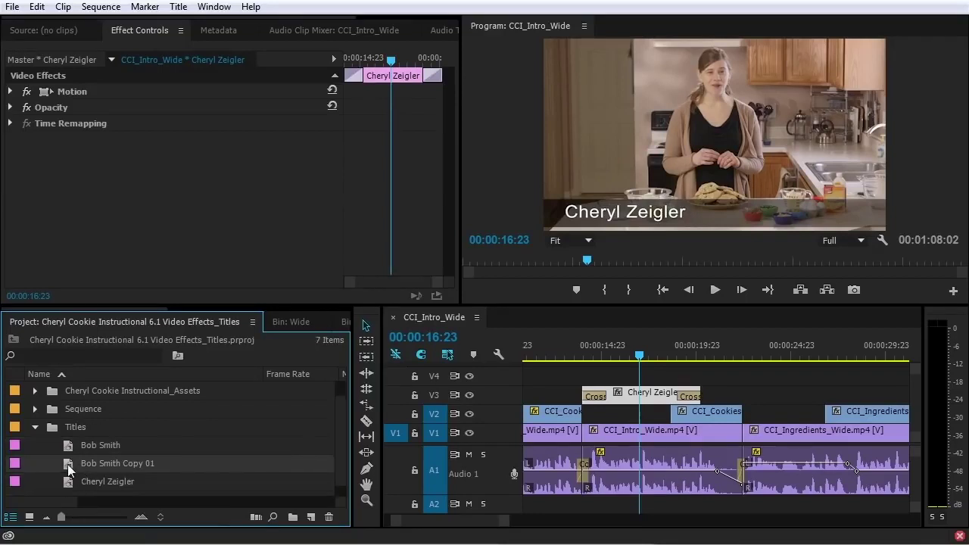
click(99, 465)
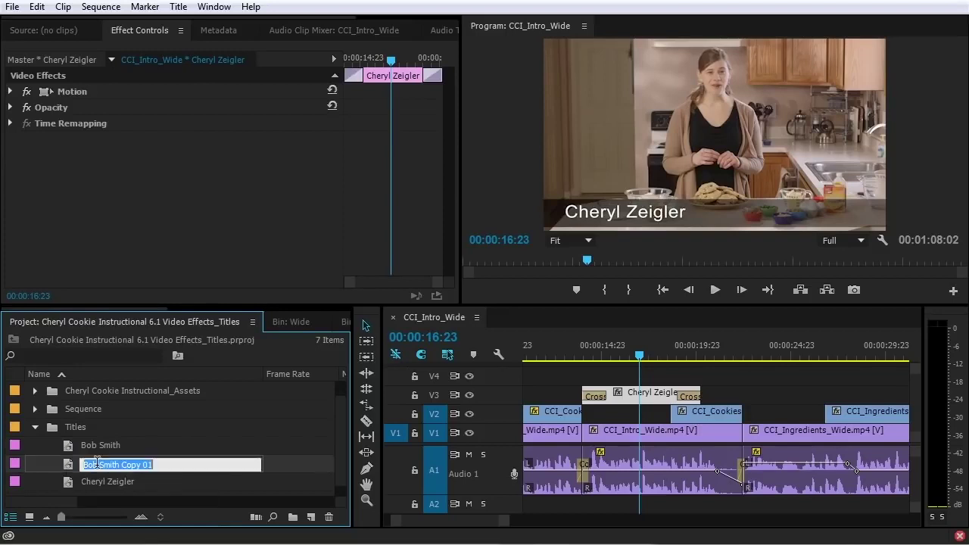
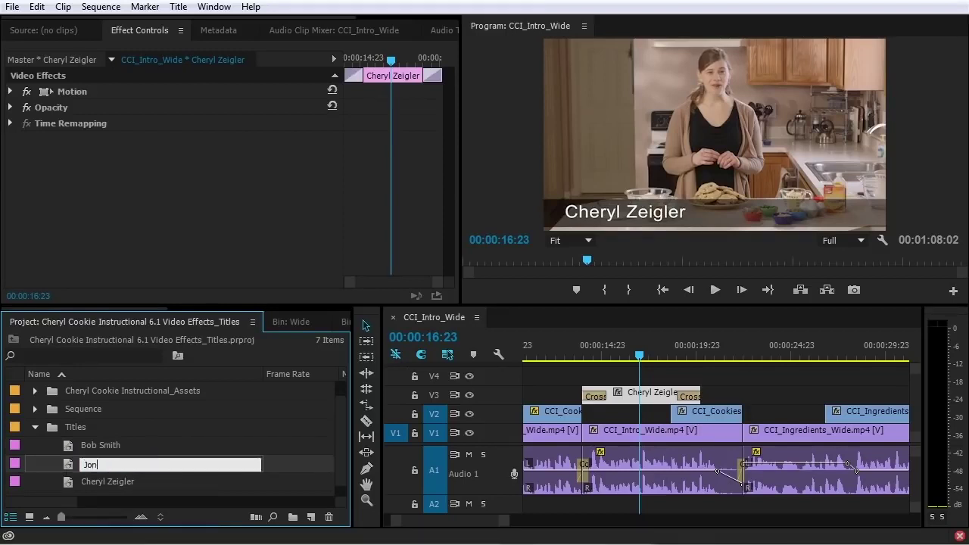
key(Tab)
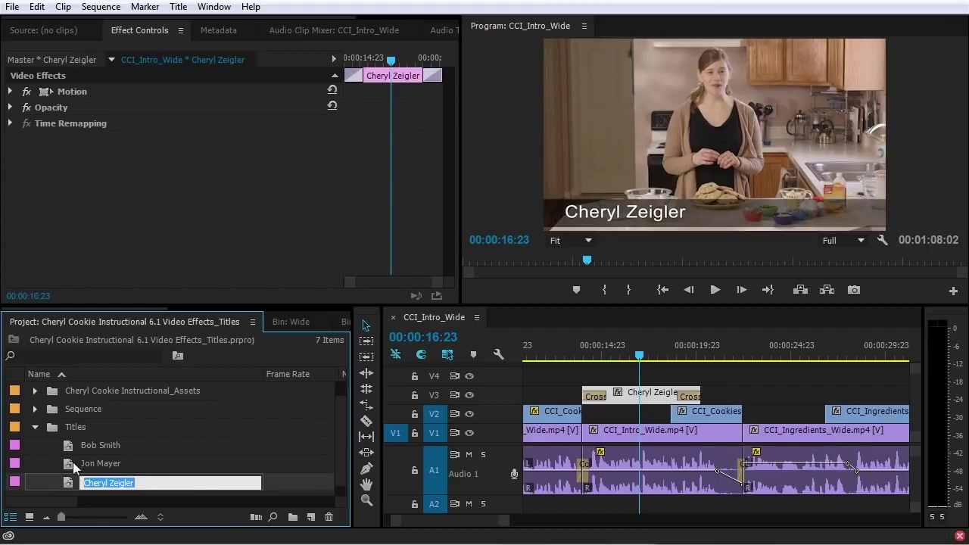
Step: Retype the copy's name text to the third speaker's name and close the editor
double_click(72, 463)
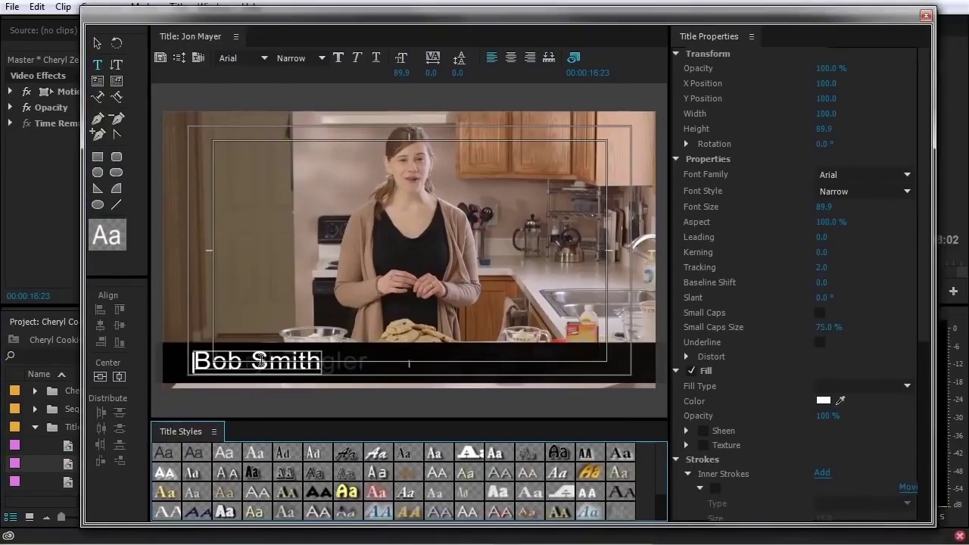
key(ctrl+a)
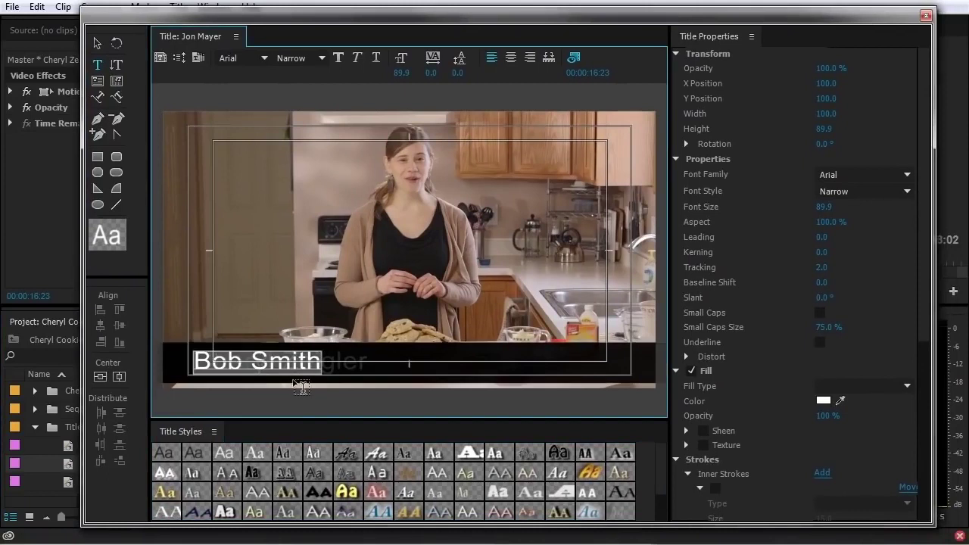
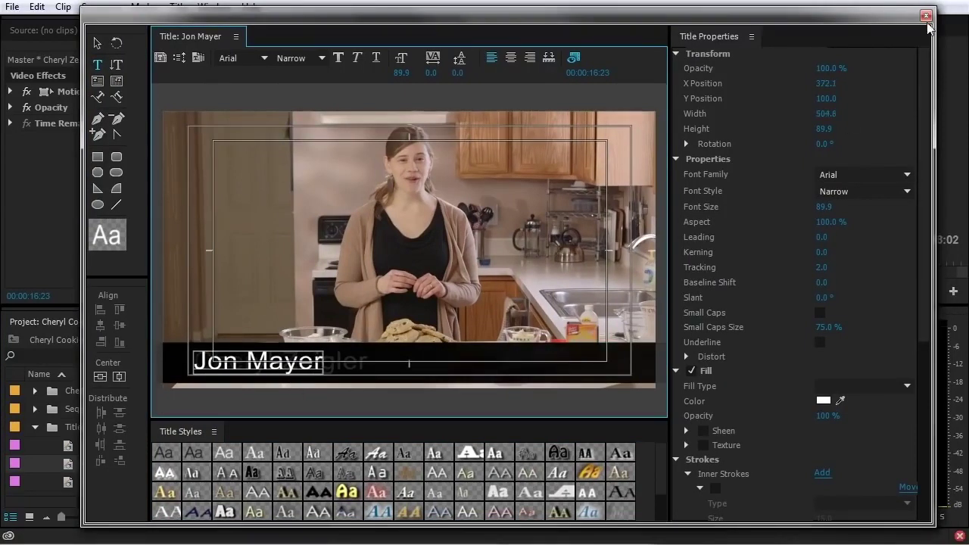
click(925, 15)
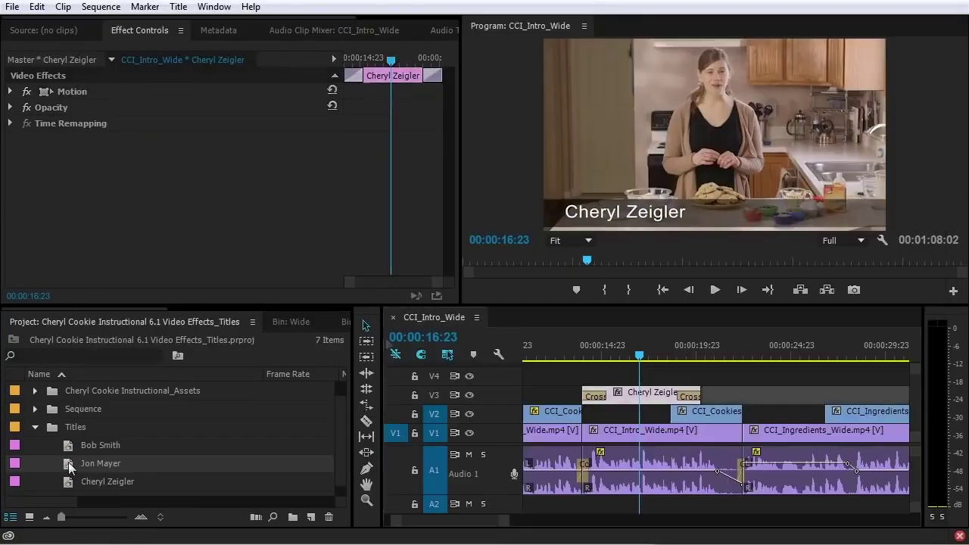
Step: Drag the speaker's STATS .mov file from Explorer into the Titles bin and onto track V4
click(802, 395)
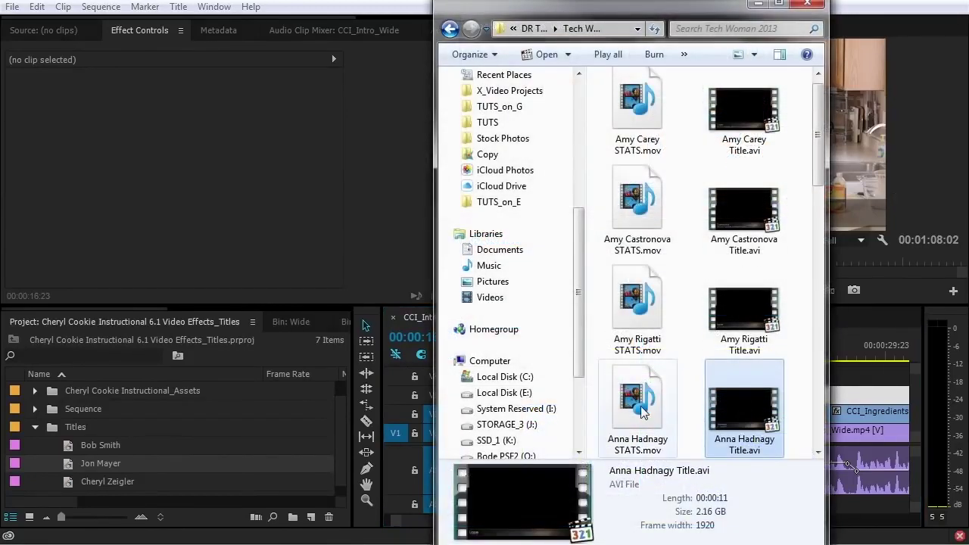
click(639, 409)
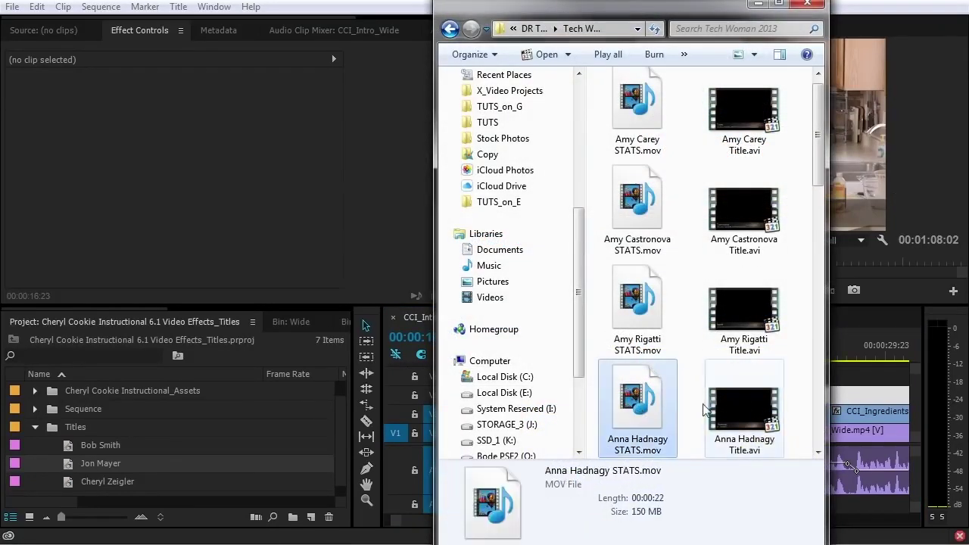
drag(642, 409, 628, 378)
click(719, 351)
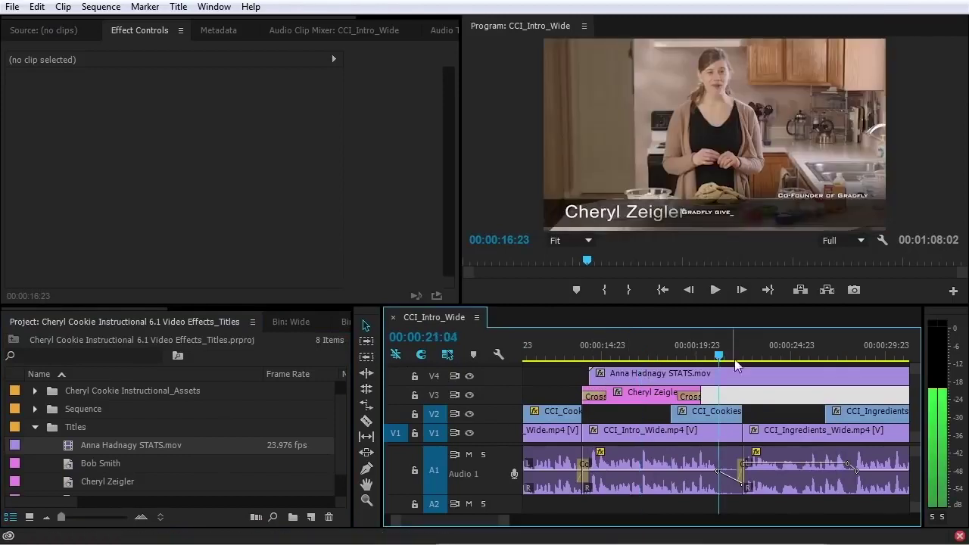
Step: Save the project and bring the Title .avi lower-third into the Titles bin and onto V4
click(734, 352)
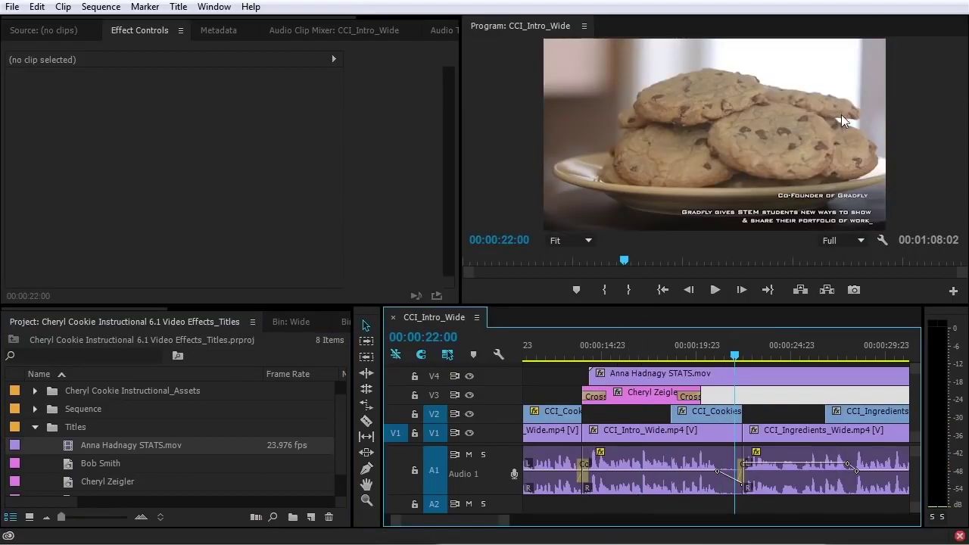
key(ctrl+s)
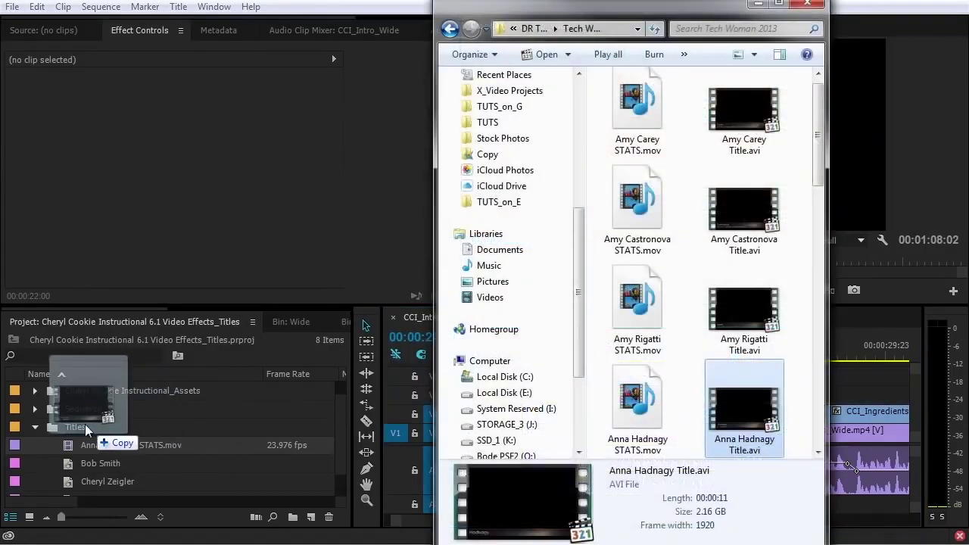
drag(84, 424, 75, 426)
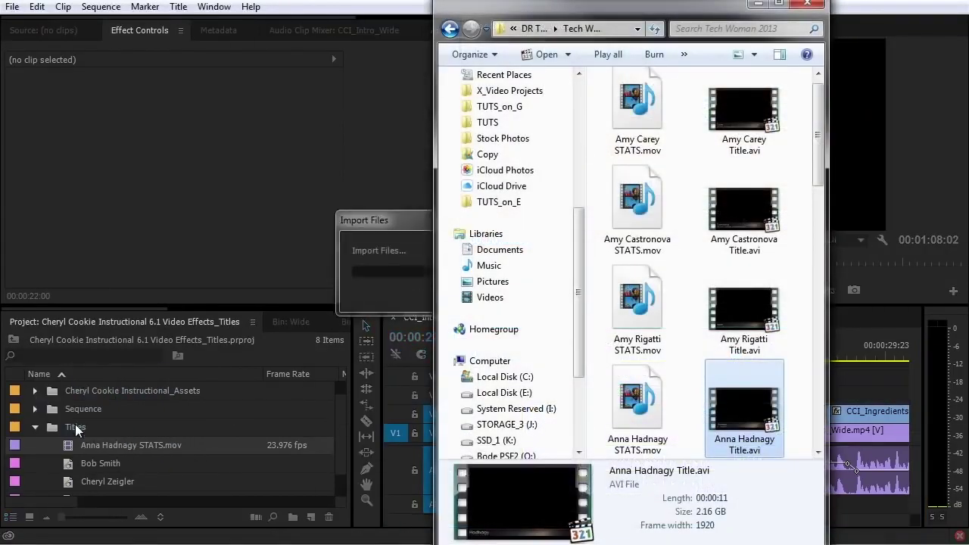
drag(77, 464, 711, 384)
Step: Play back the new lower-third and preview the Title .avi clip in the Source monitor
key(Up)
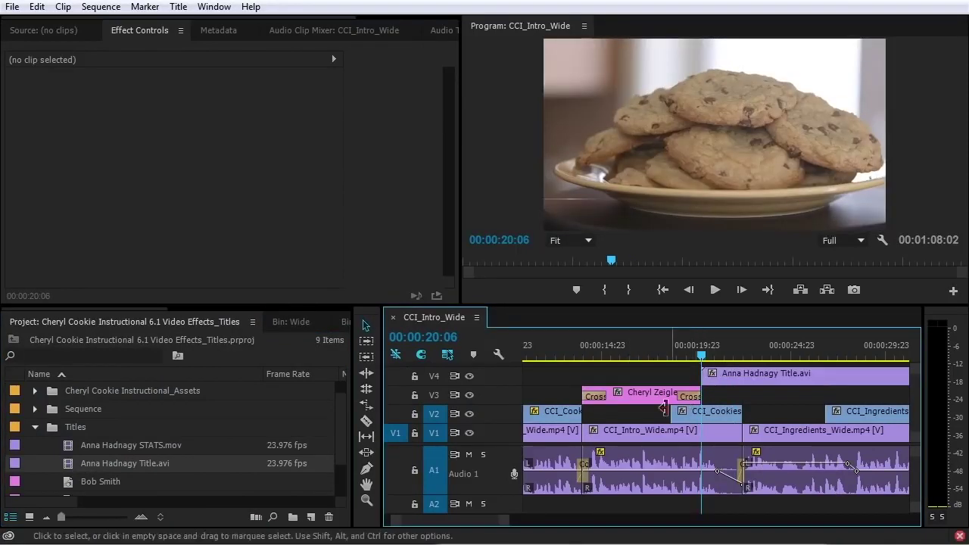
key(space)
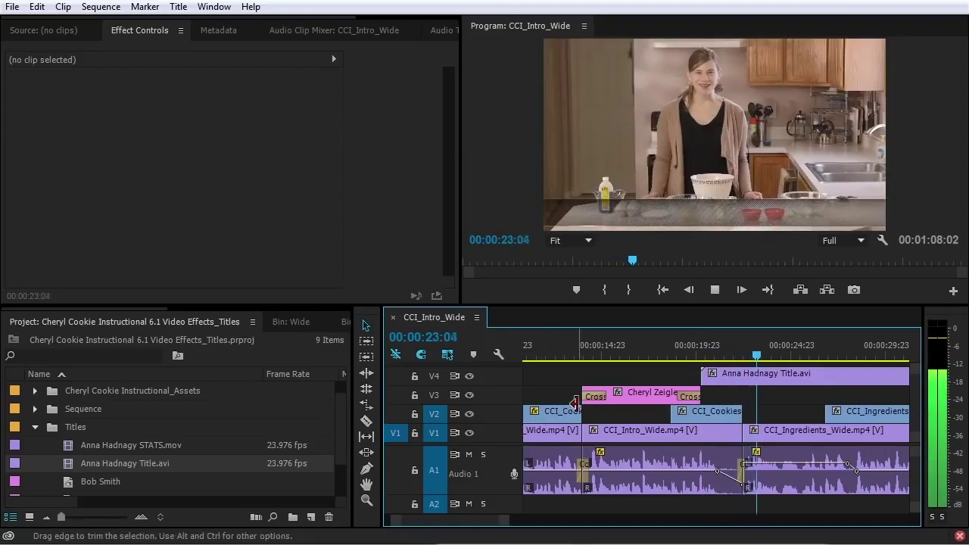
key(space)
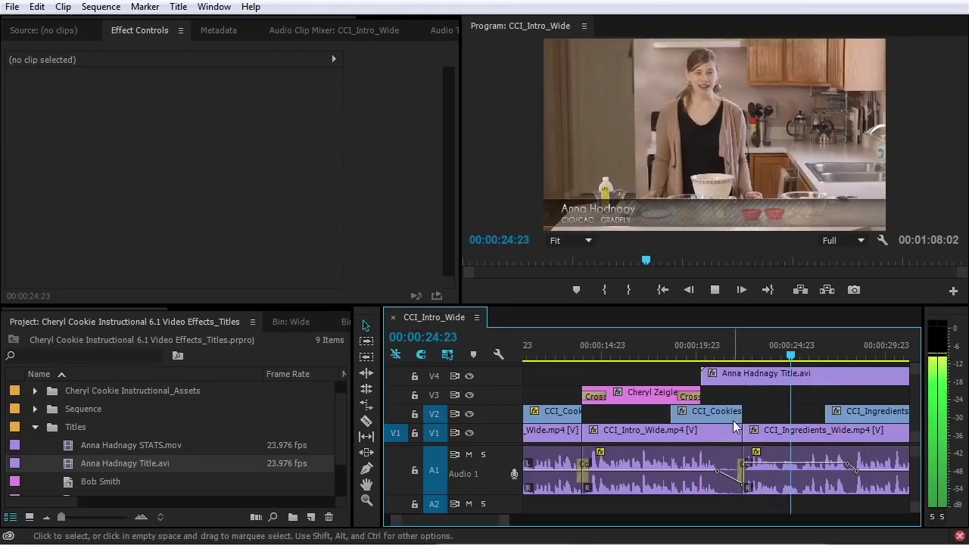
key(space)
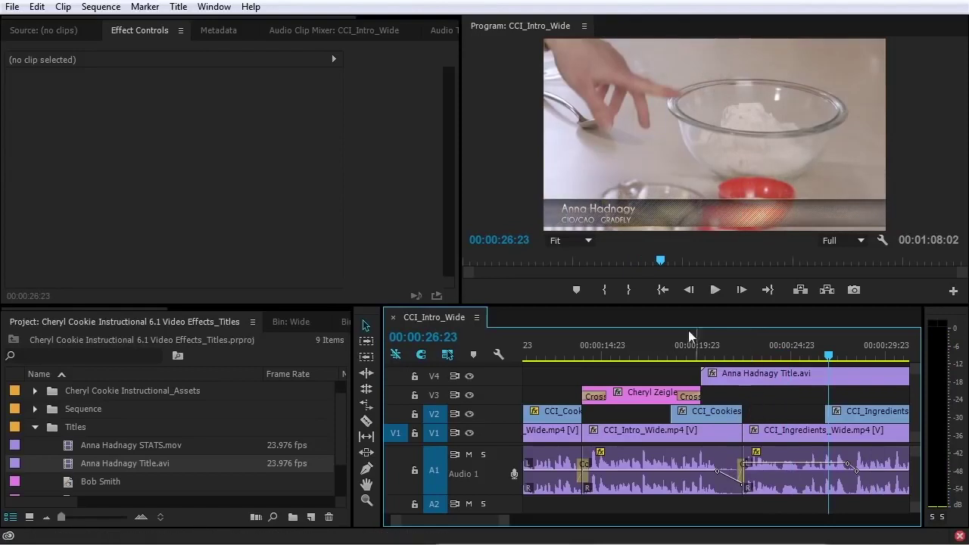
double_click(67, 464)
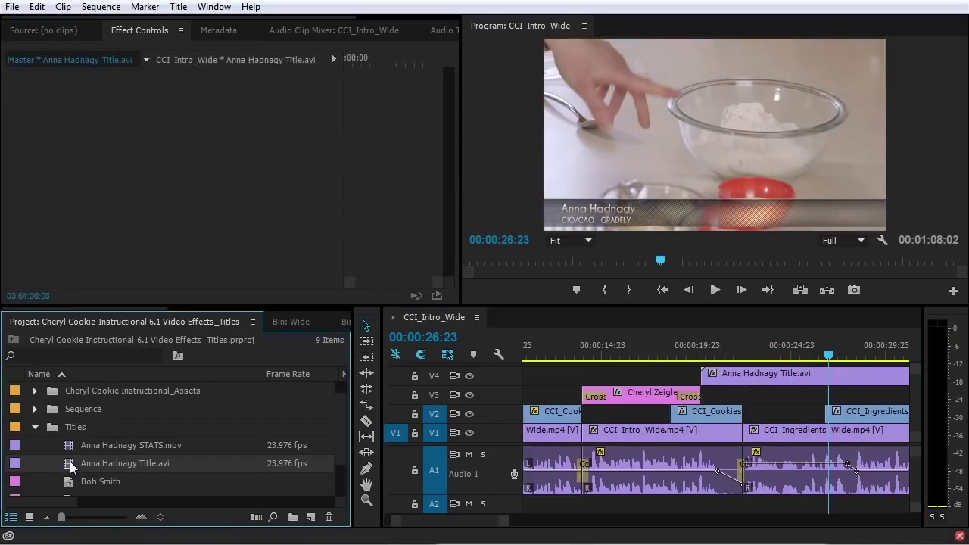
drag(23, 262, 65, 274)
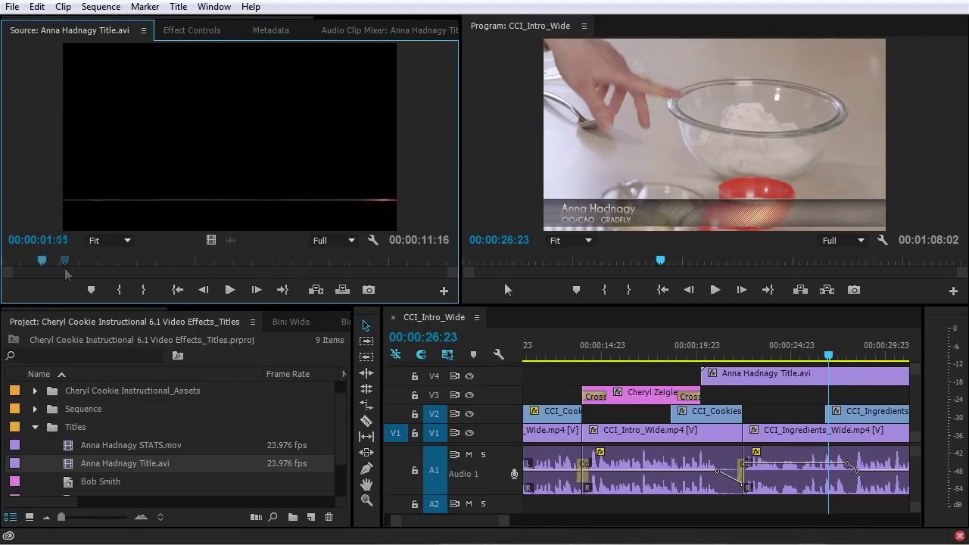
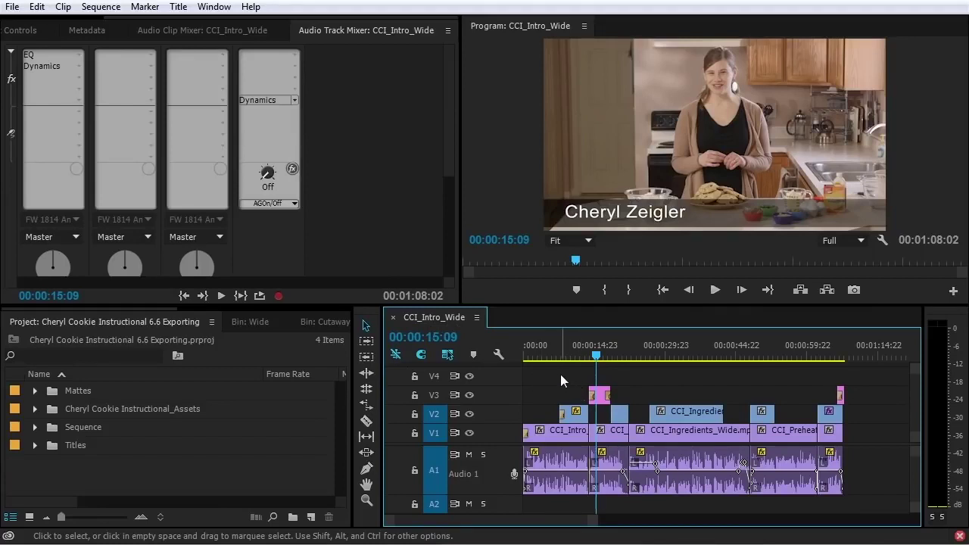
Step: Select CCI_Intro_Wide in the Sequence bin and open its Export Media settings
click(515, 117)
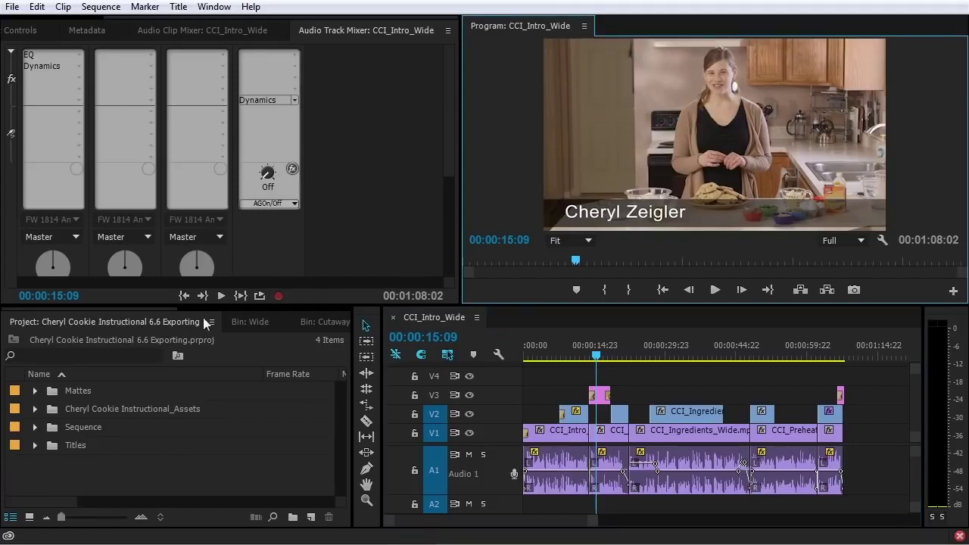
click(35, 427)
click(101, 446)
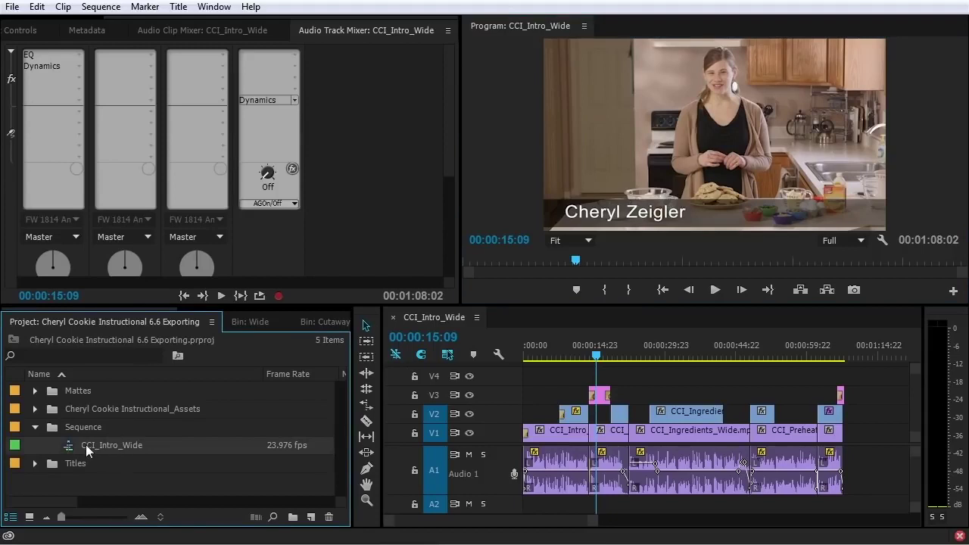
mouse_move(85, 449)
click(12, 7)
mouse_move(44, 457)
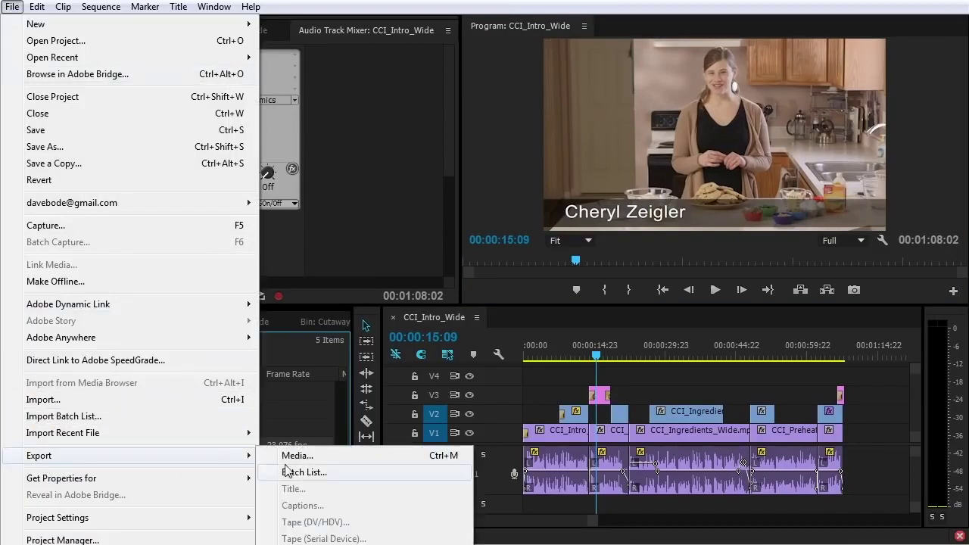
click(434, 458)
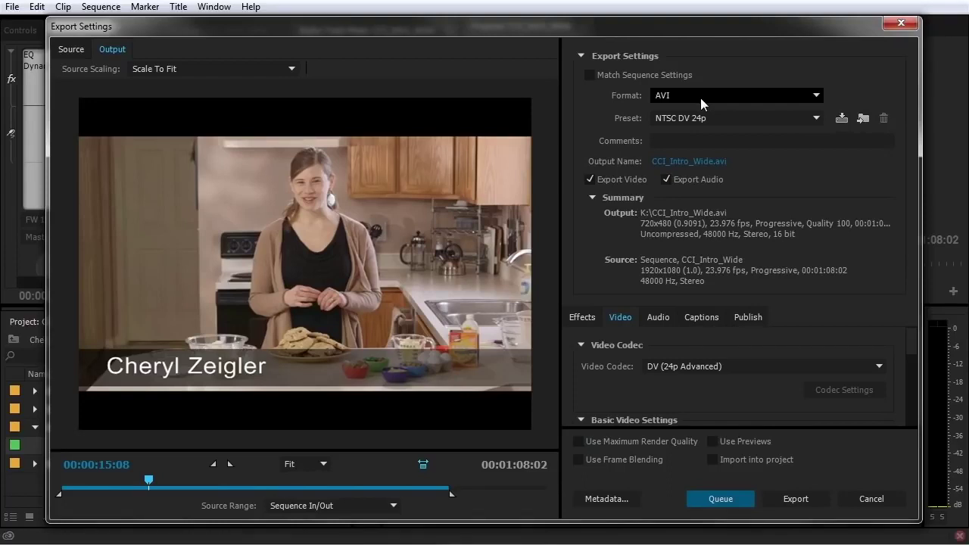
Step: Change the export format from AVI to H.264
click(701, 98)
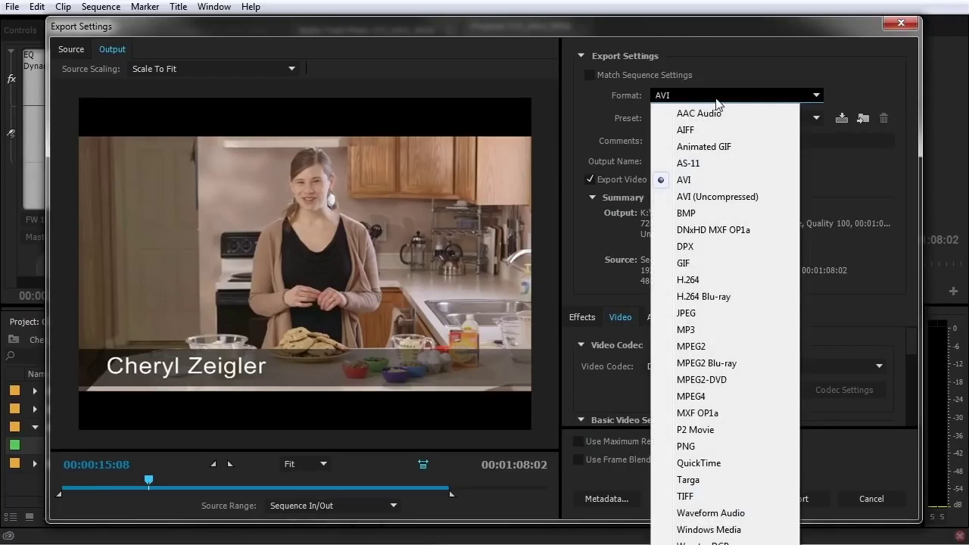
click(687, 280)
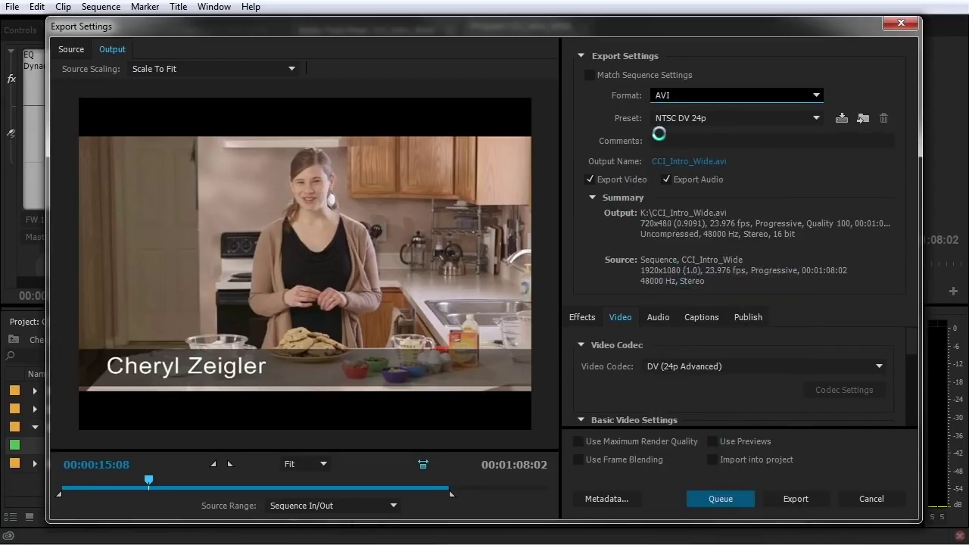
click(685, 118)
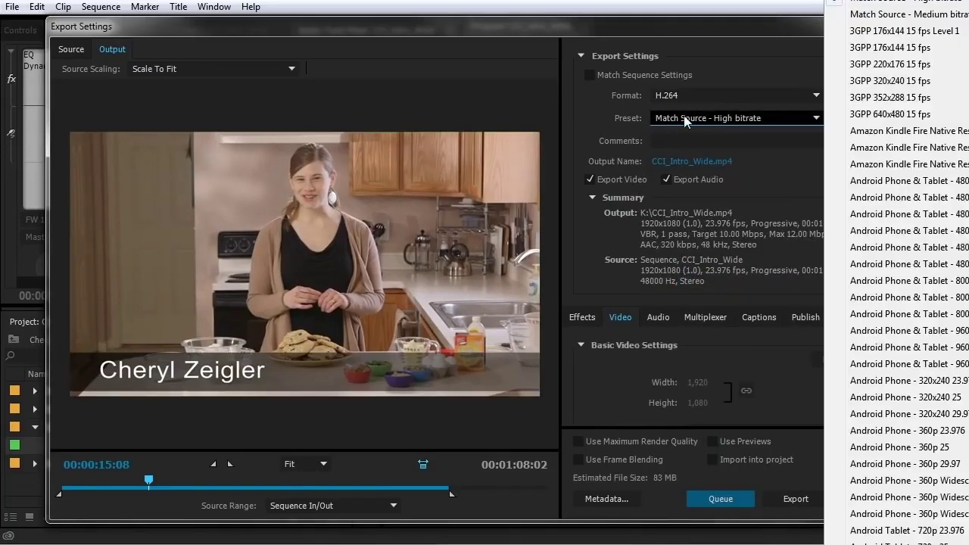
click(744, 29)
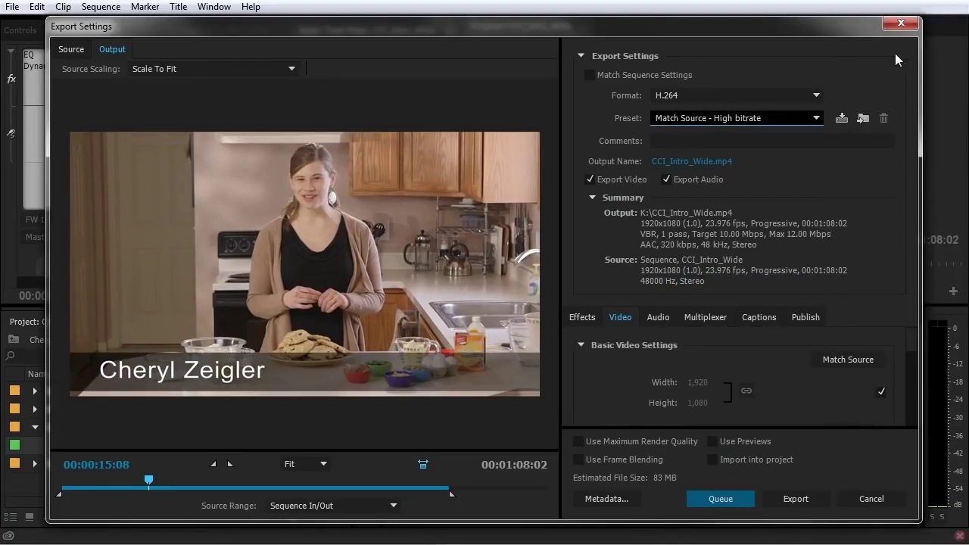
drag(922, 58, 761, 59)
Step: Choose the Vimeo 1080p HD preset for the H.264 export
click(583, 115)
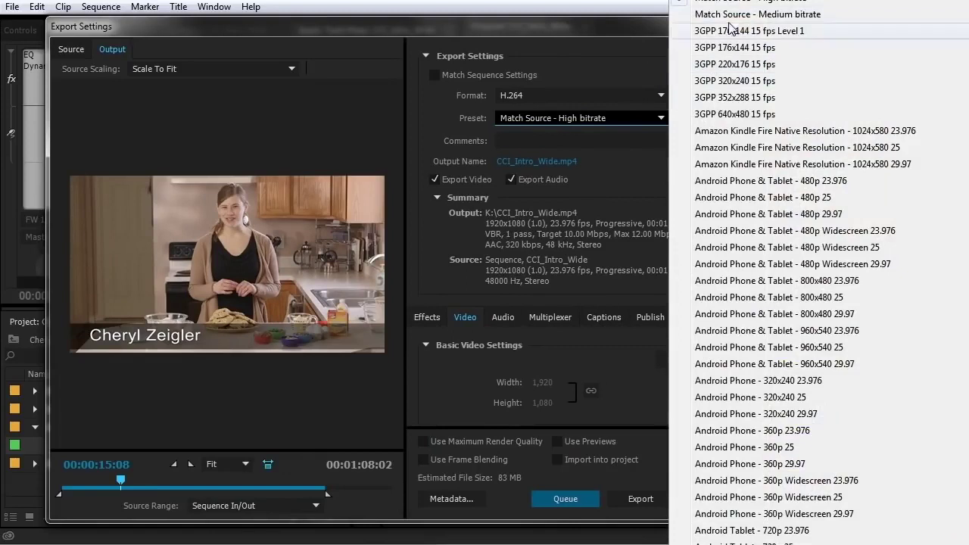
scroll(794, 273, down, 3)
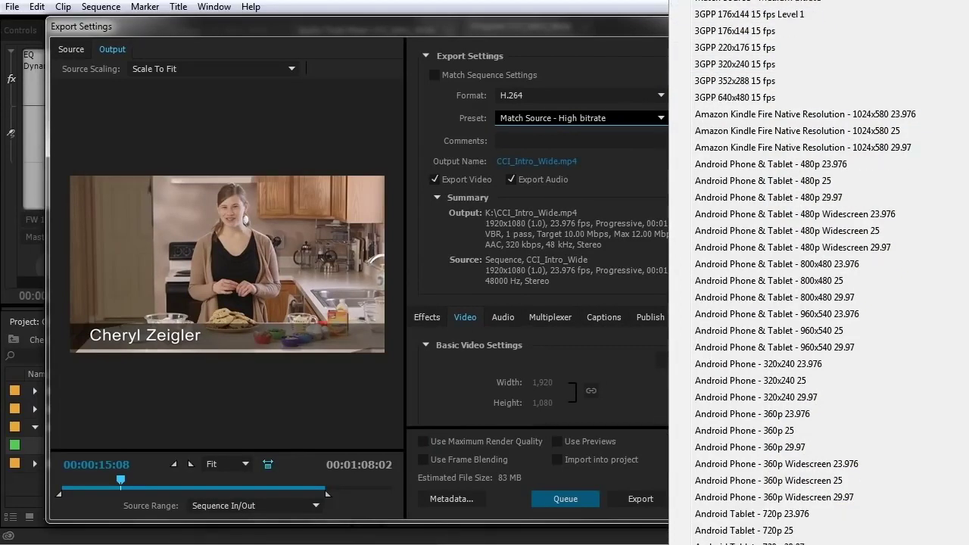
scroll(794, 272, down, 6)
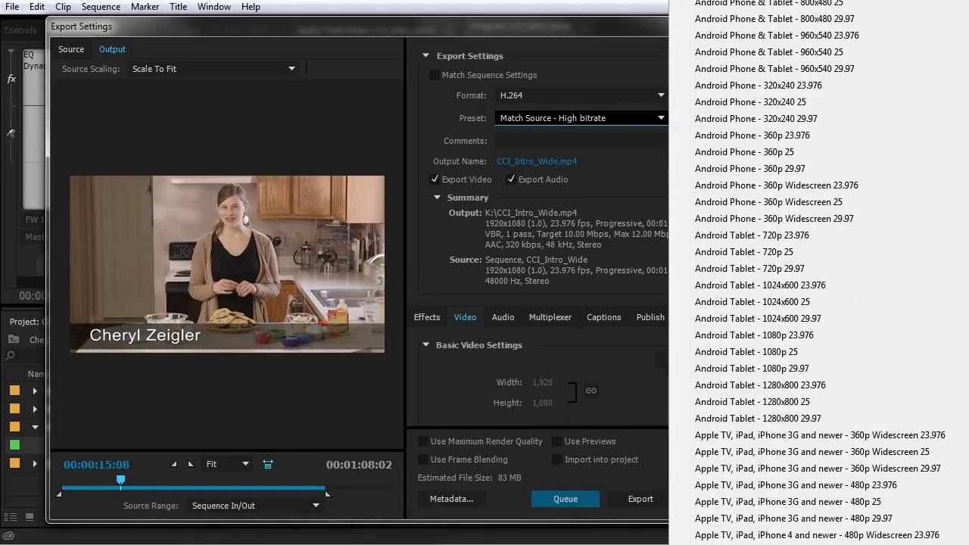
scroll(794, 272, down, 6)
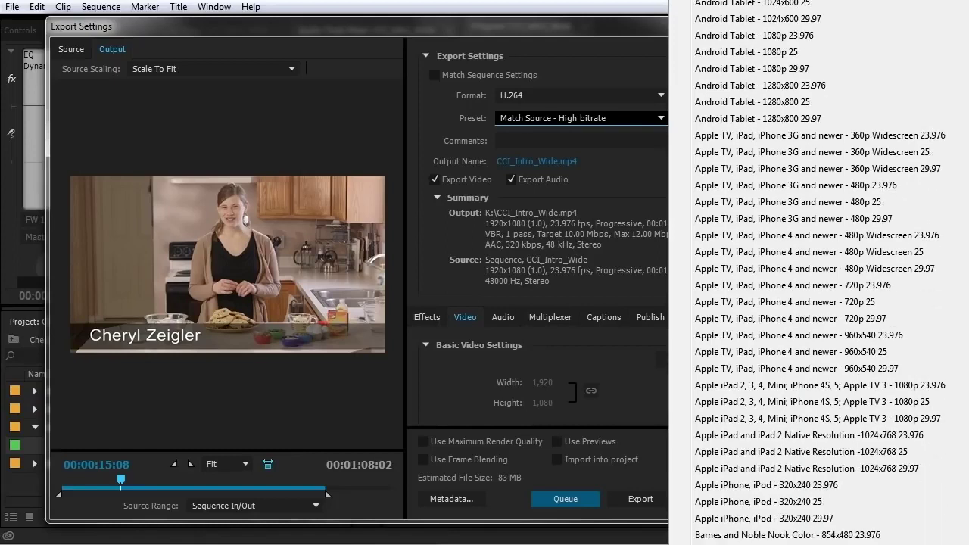
scroll(794, 273, down, 5)
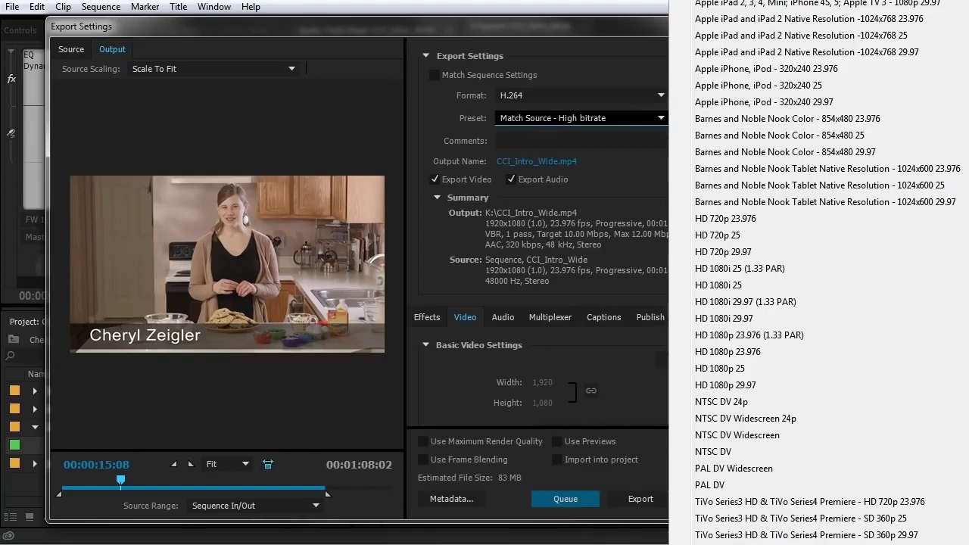
key(v)
key(Return)
drag(763, 240, 959, 240)
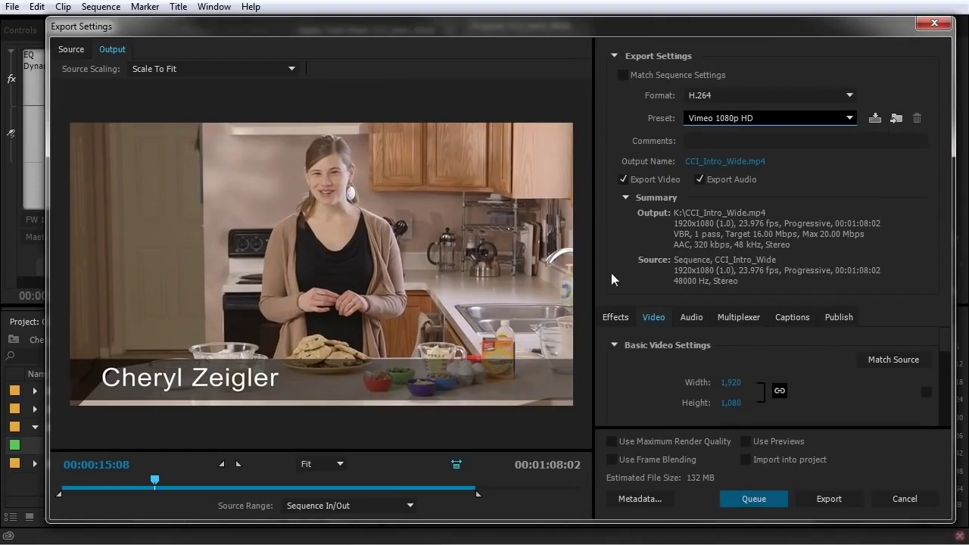
click(713, 162)
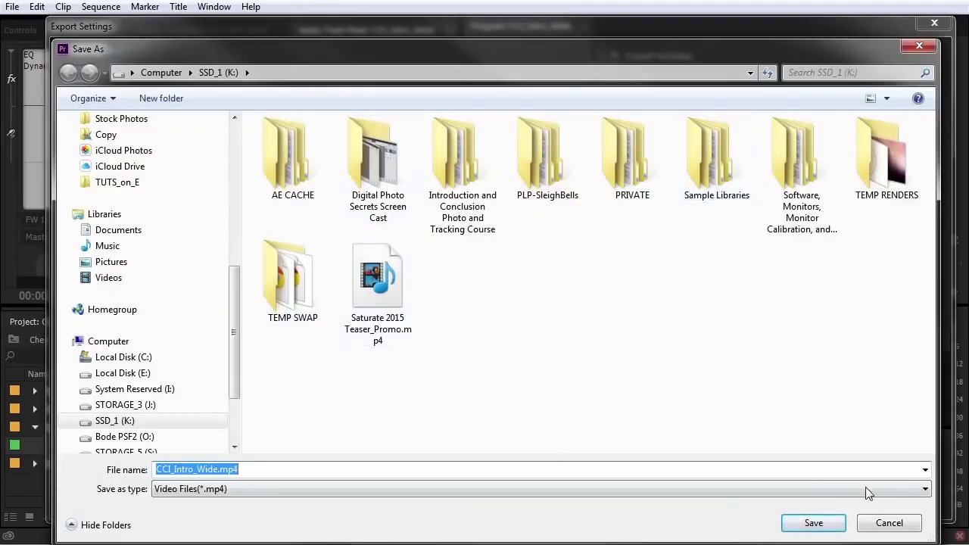
click(811, 522)
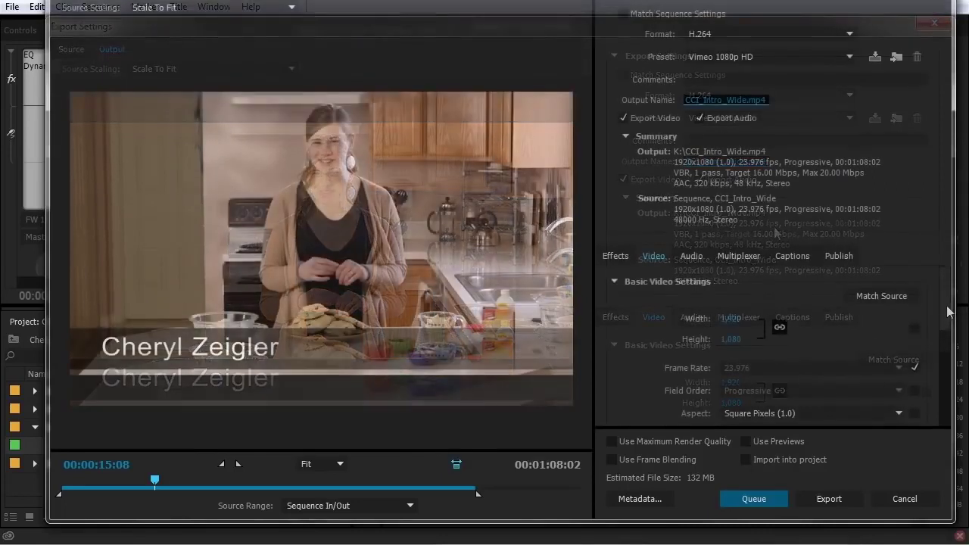
Step: Review the Effects, Video, Audio, Multiplexer, Captions and Publish export tabs, ending on Video
mouse_move(947, 302)
mouse_down()
mouse_move(946, 324)
mouse_move(946, 308)
mouse_up()
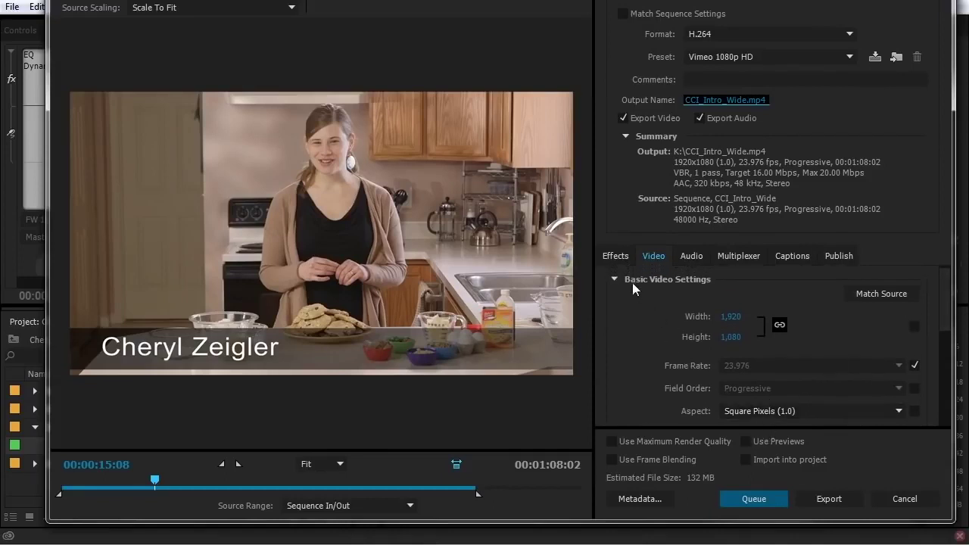
click(690, 256)
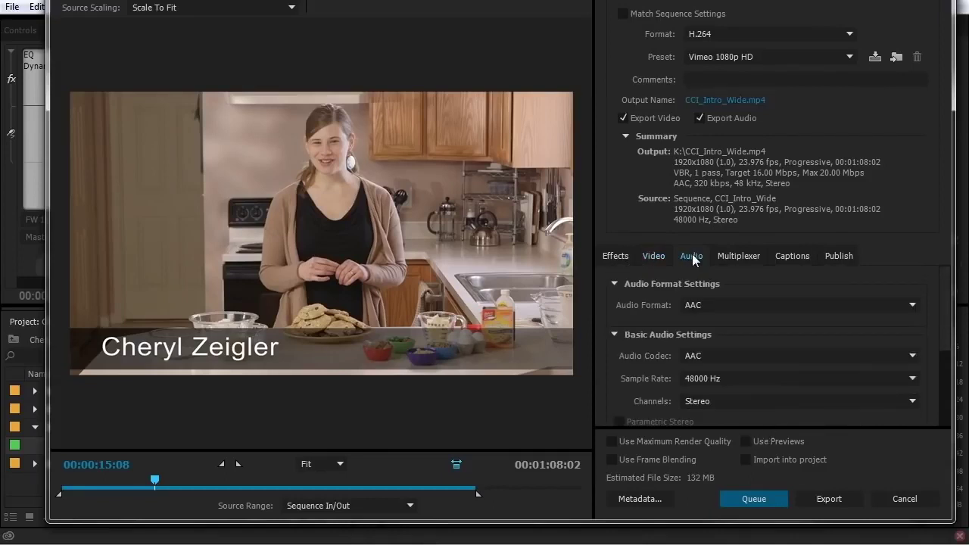
click(740, 255)
click(793, 255)
click(837, 257)
click(791, 257)
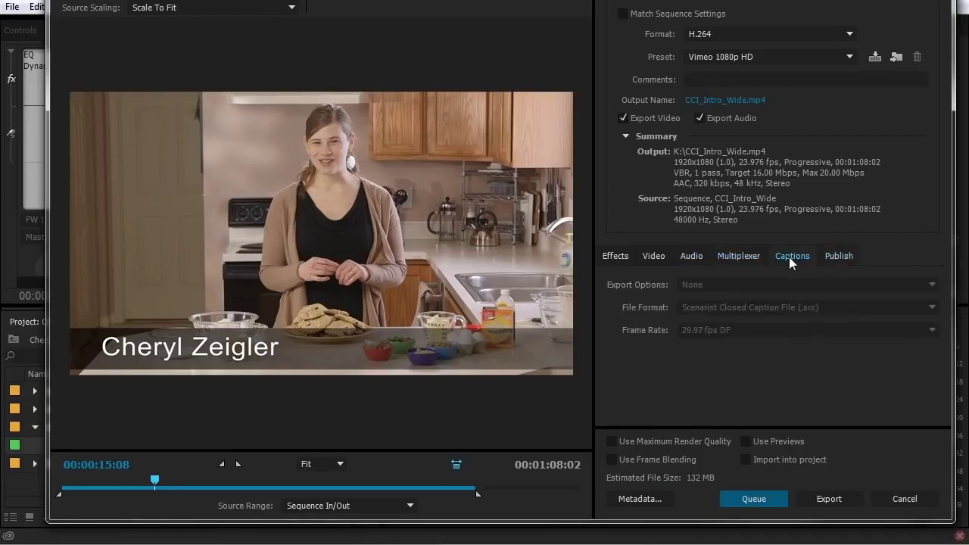
click(735, 256)
click(693, 256)
click(655, 256)
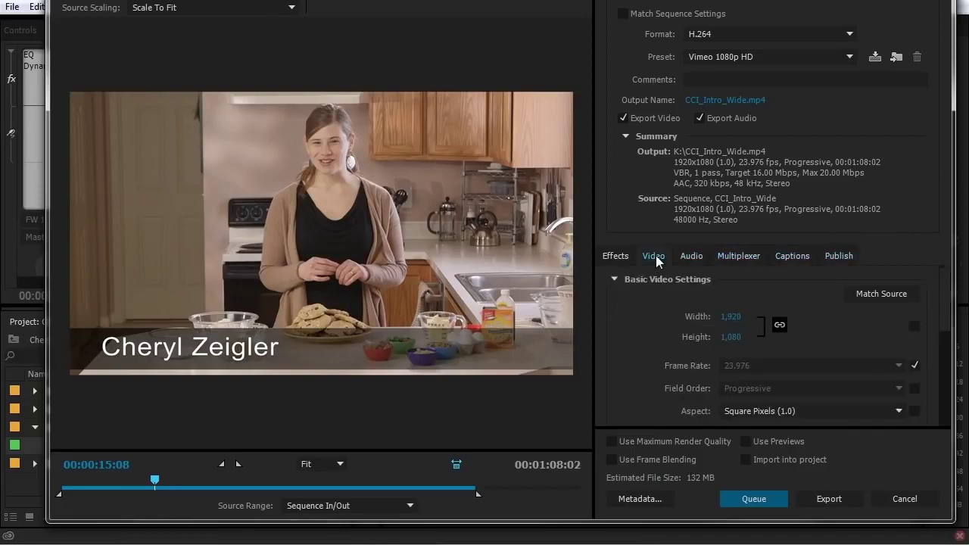
click(614, 255)
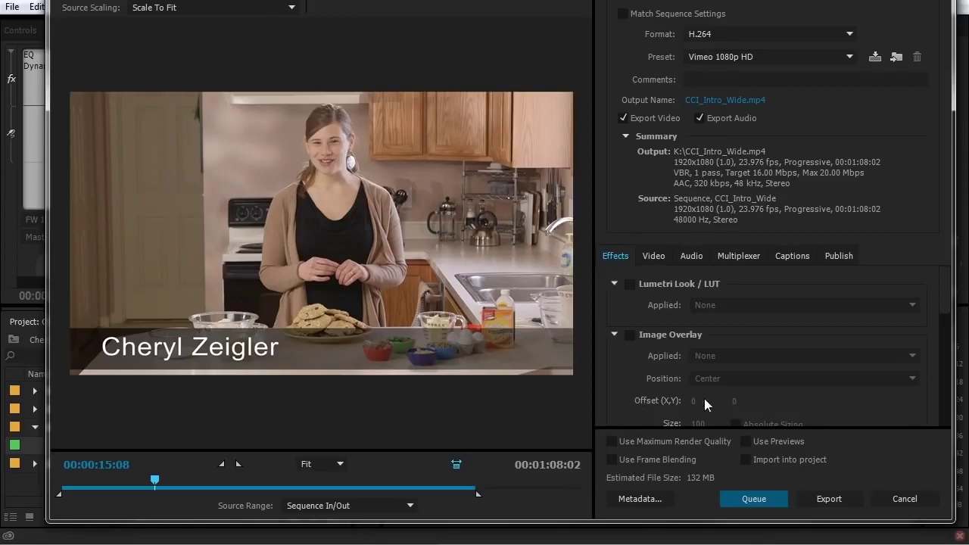
click(652, 256)
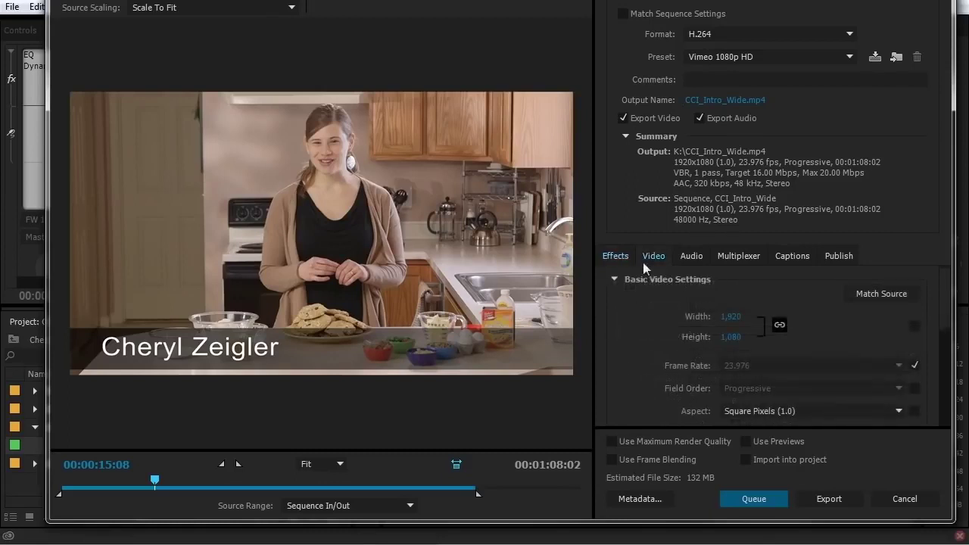
click(685, 251)
click(729, 254)
click(687, 256)
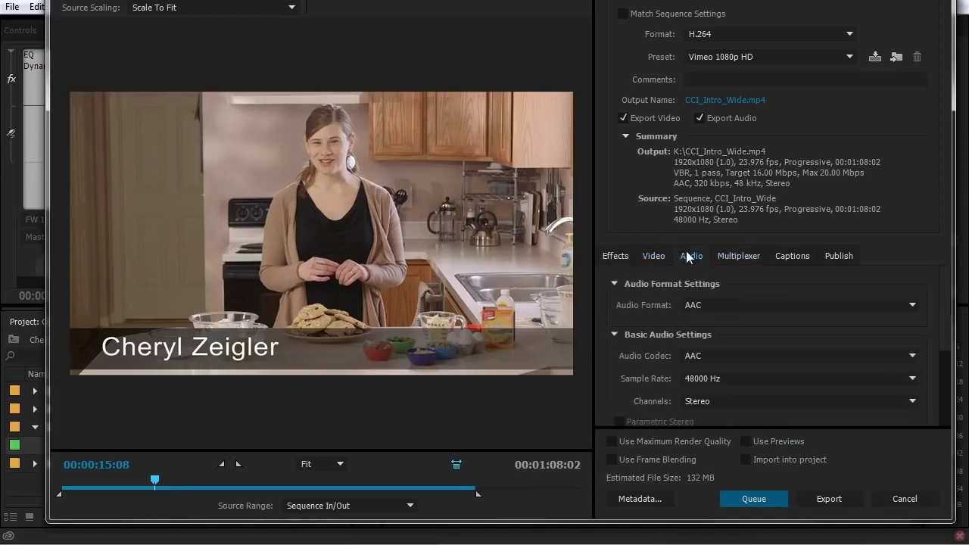
click(655, 256)
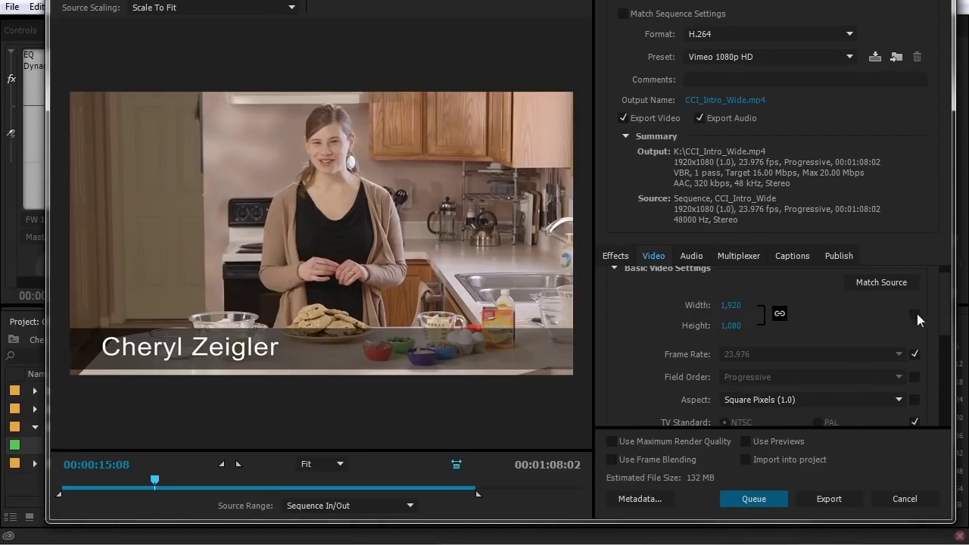
Step: Match the video export settings to the source sequence and review the video options
scroll(952, 302, up, 1)
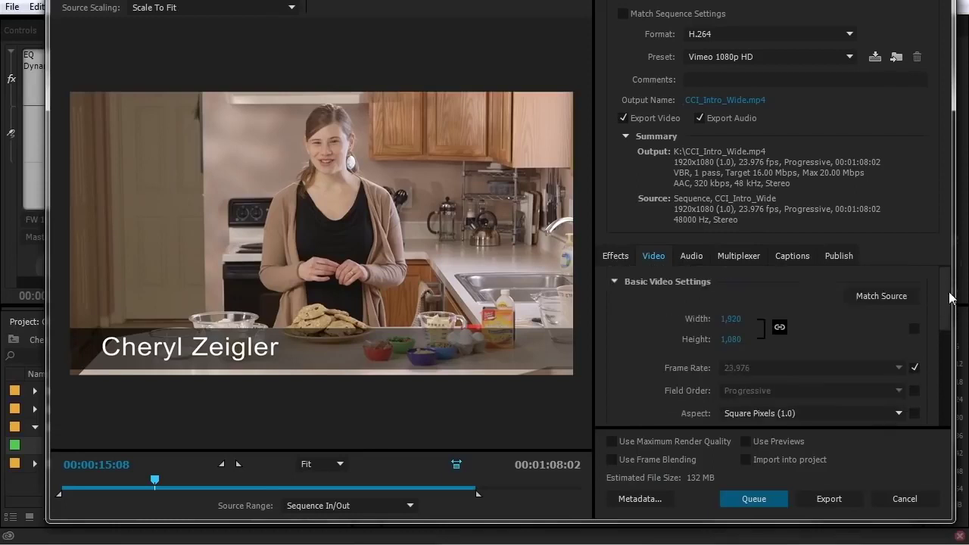
click(864, 294)
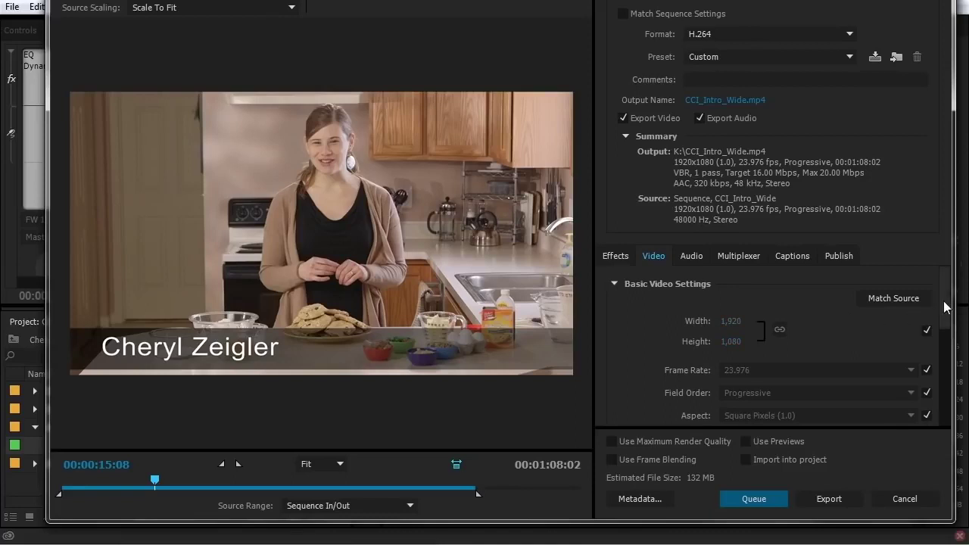
scroll(945, 306, down, 5)
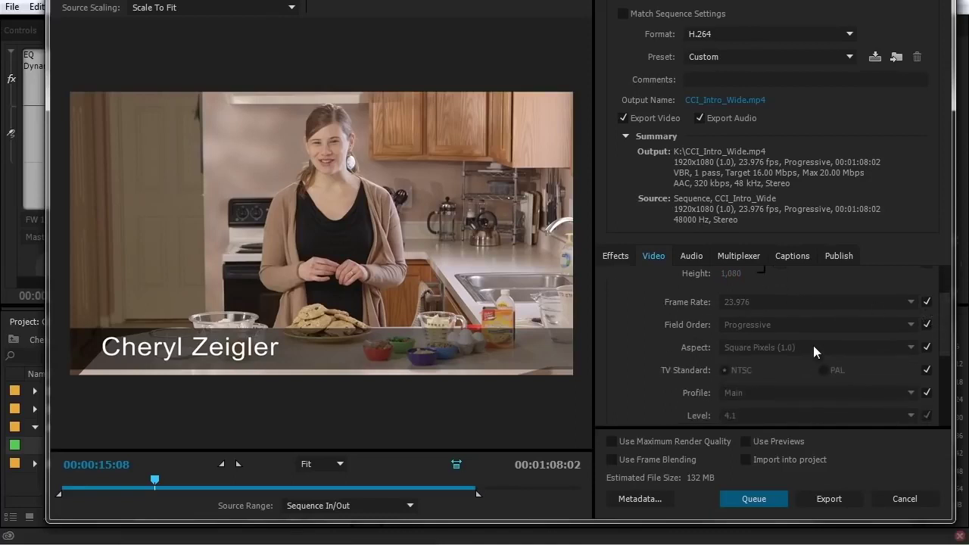
scroll(945, 337, down, 4)
scroll(943, 395, down, 5)
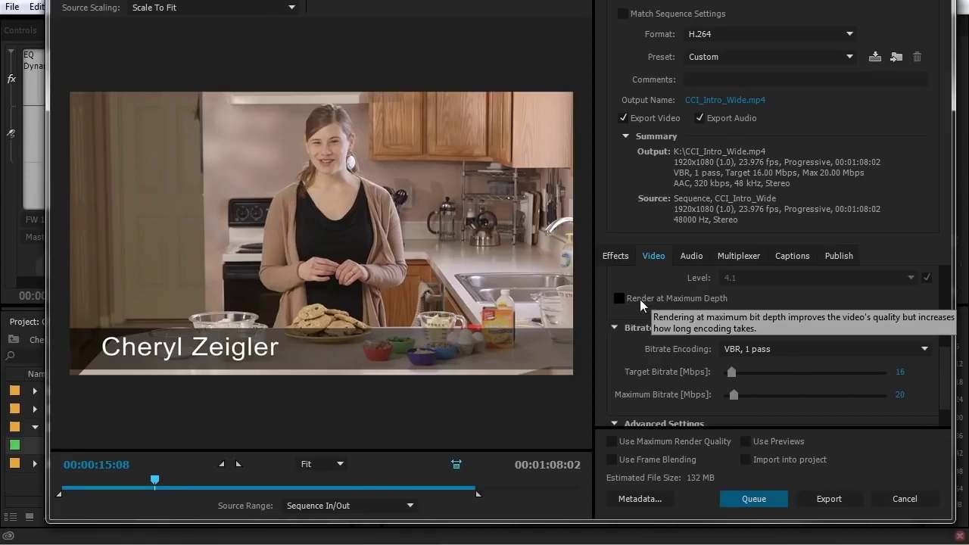
scroll(640, 318, down, 2)
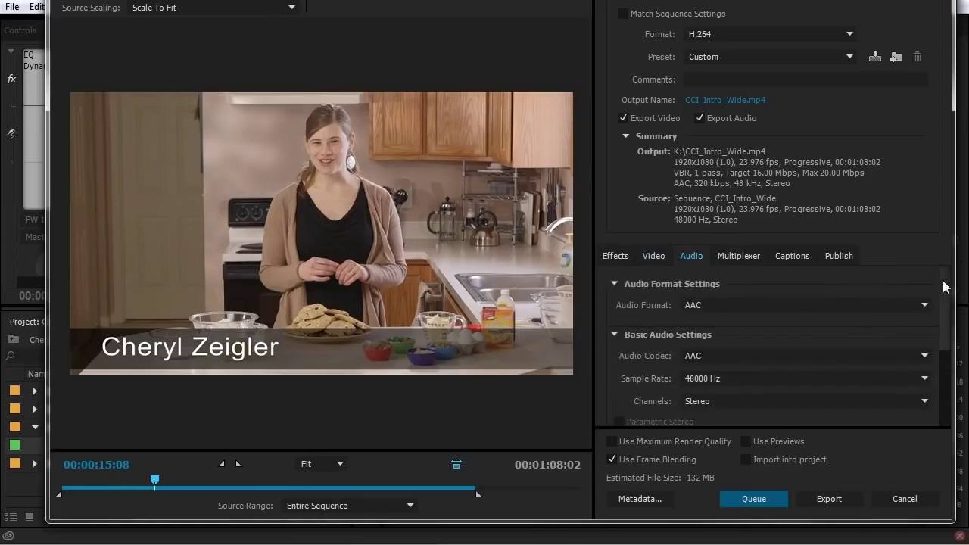
scroll(941, 281, down, 1)
click(751, 283)
click(751, 284)
scroll(757, 326, up, 1)
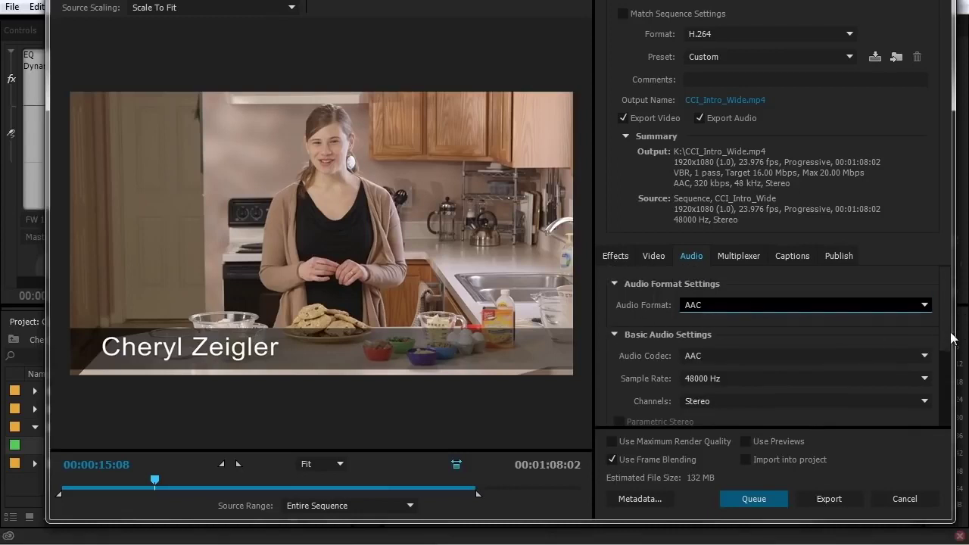
click(704, 354)
click(701, 373)
click(696, 383)
click(725, 377)
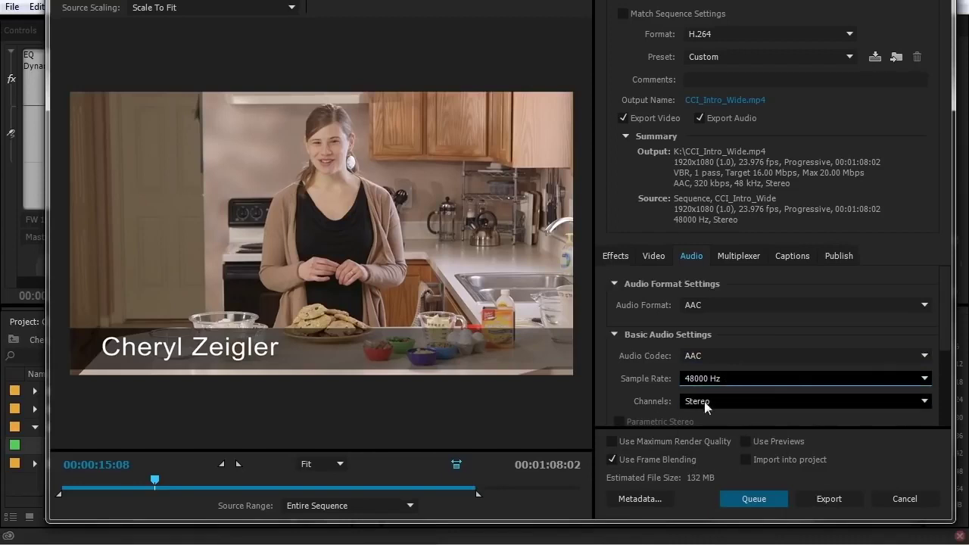
click(704, 402)
scroll(939, 376, down, 5)
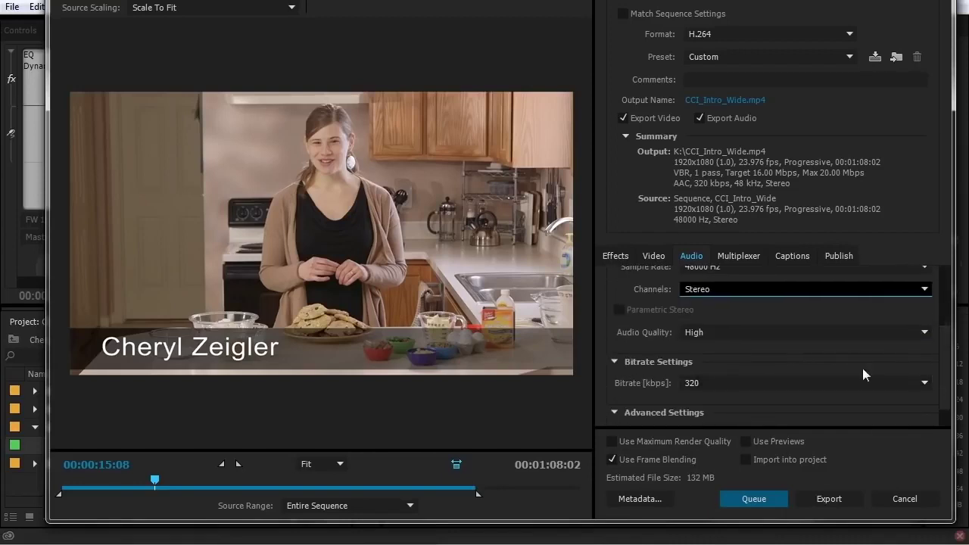
click(827, 382)
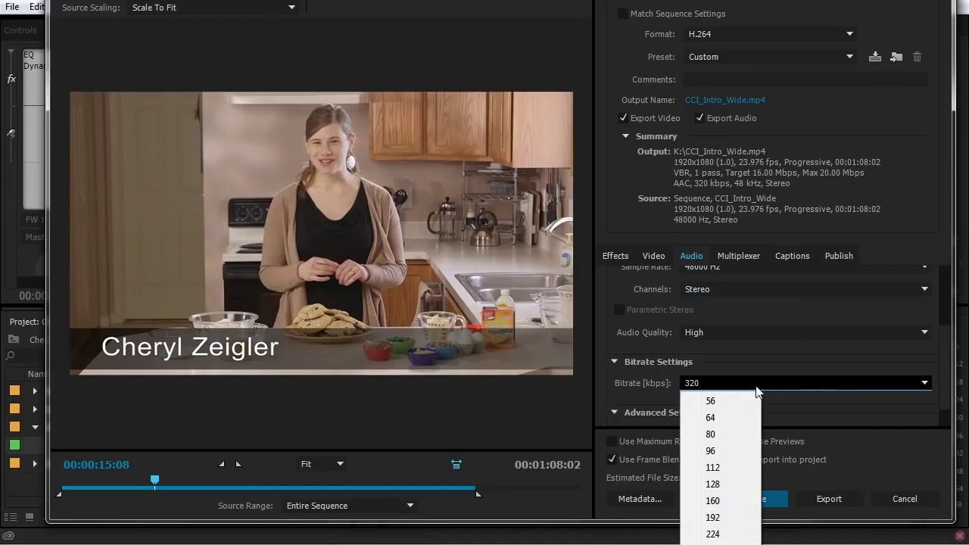
click(634, 389)
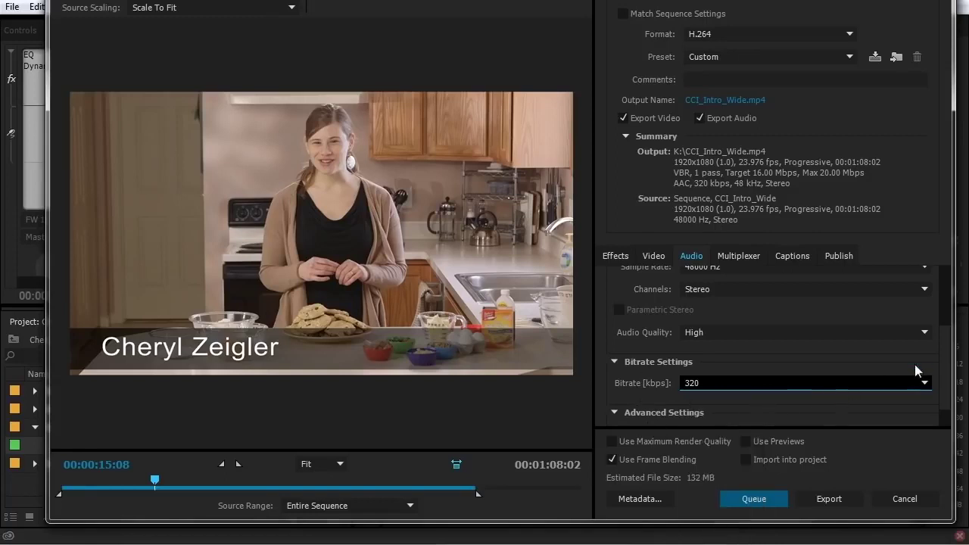
scroll(303, 506, down, 1)
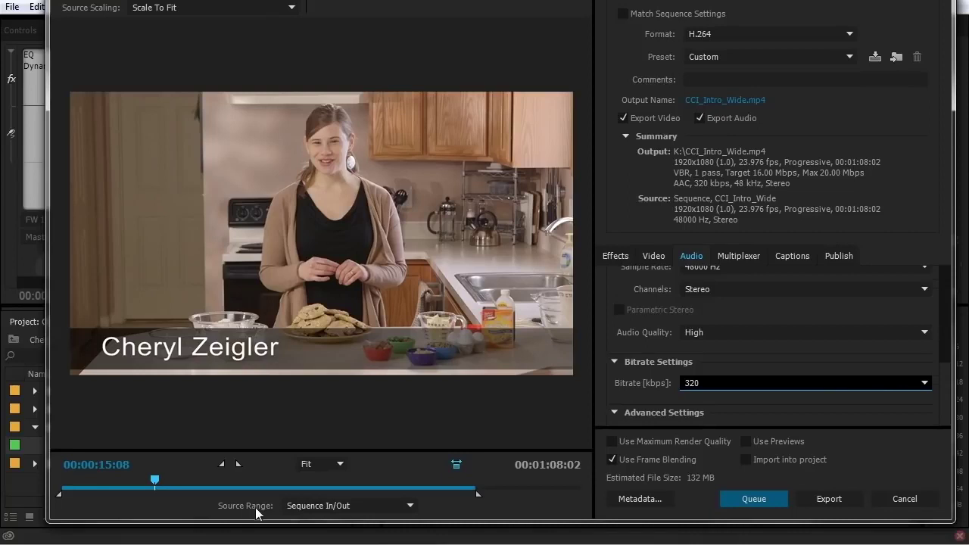
Step: Set Source Range to Entire Sequence so the export runs to 00:01:08:02
click(310, 506)
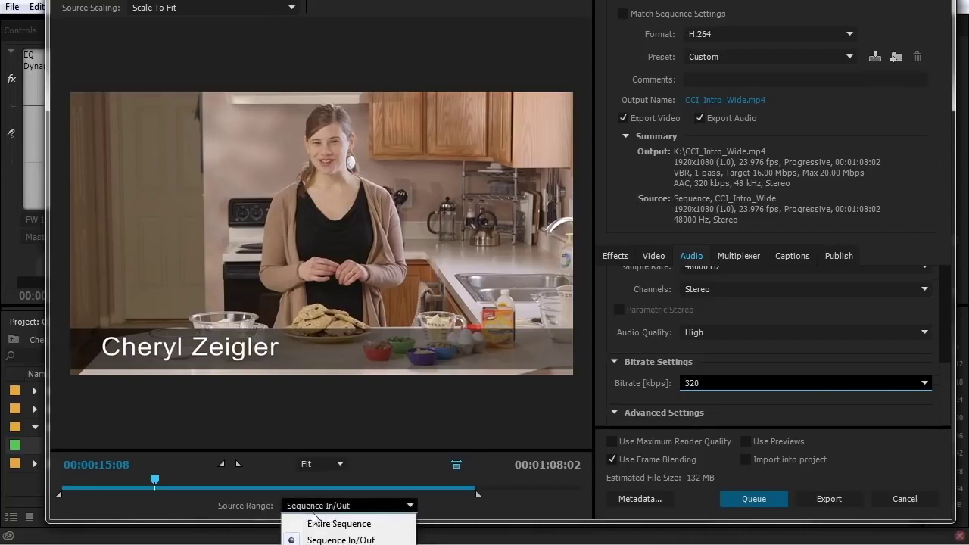
click(320, 523)
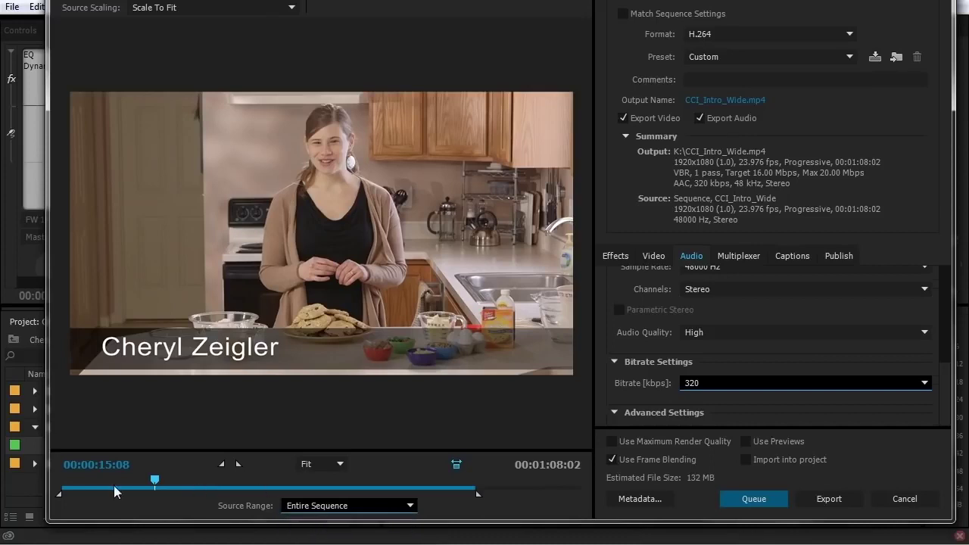
click(314, 505)
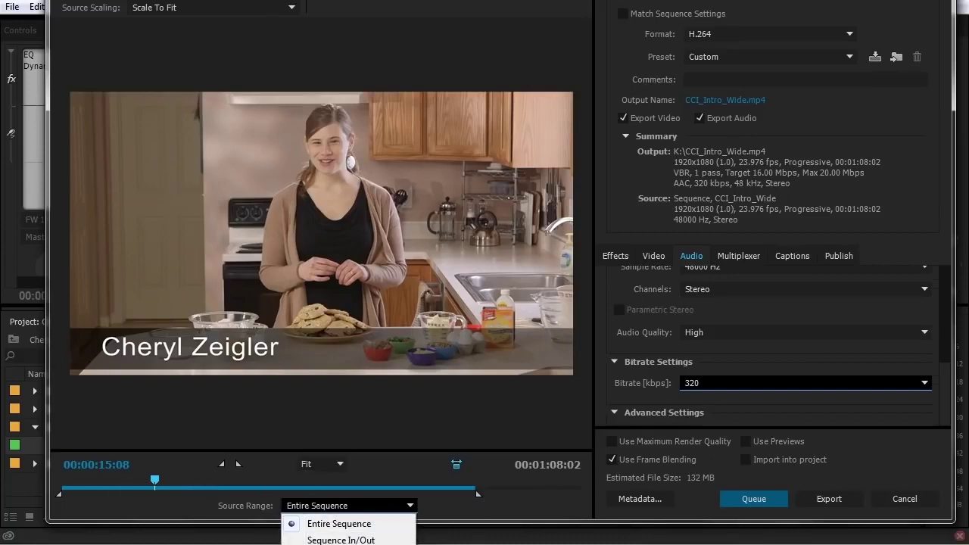
click(339, 523)
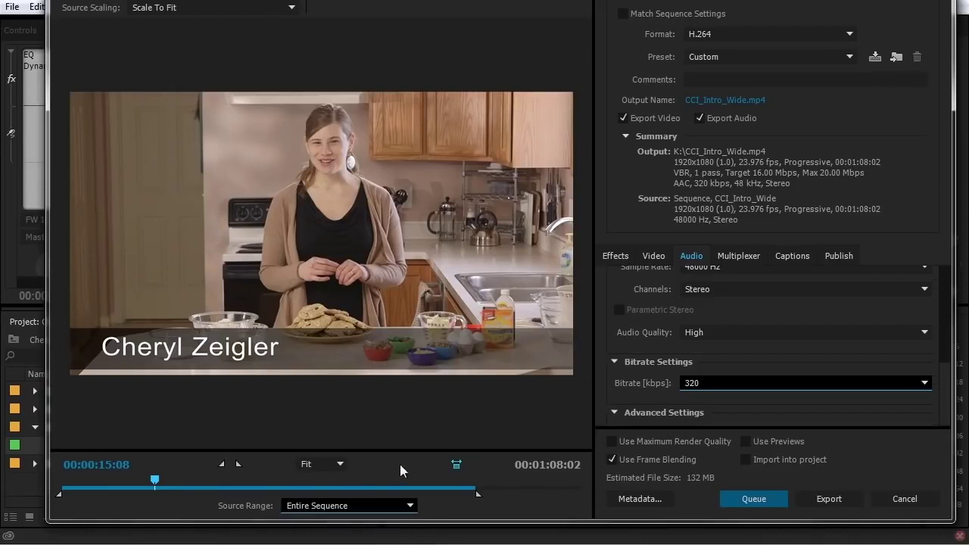
drag(479, 494, 312, 494)
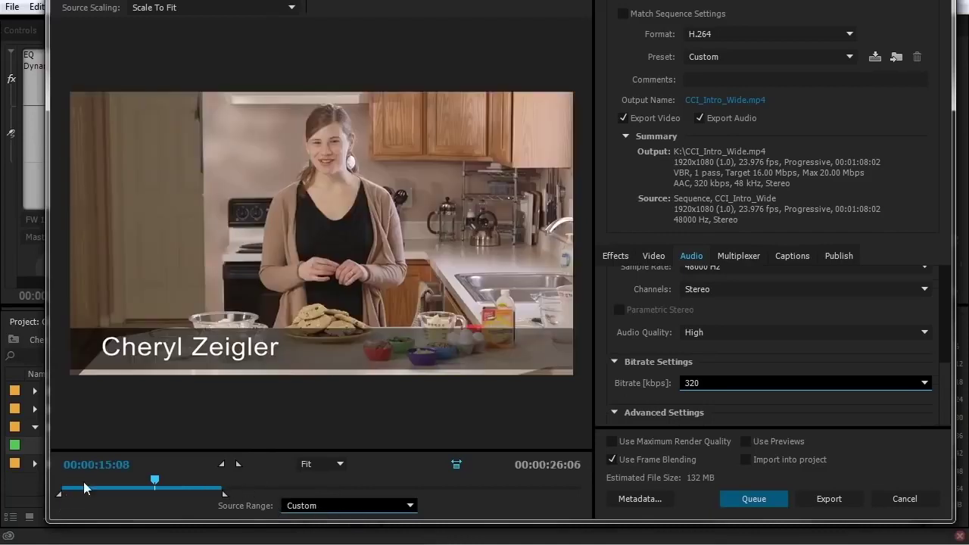
click(327, 506)
click(338, 522)
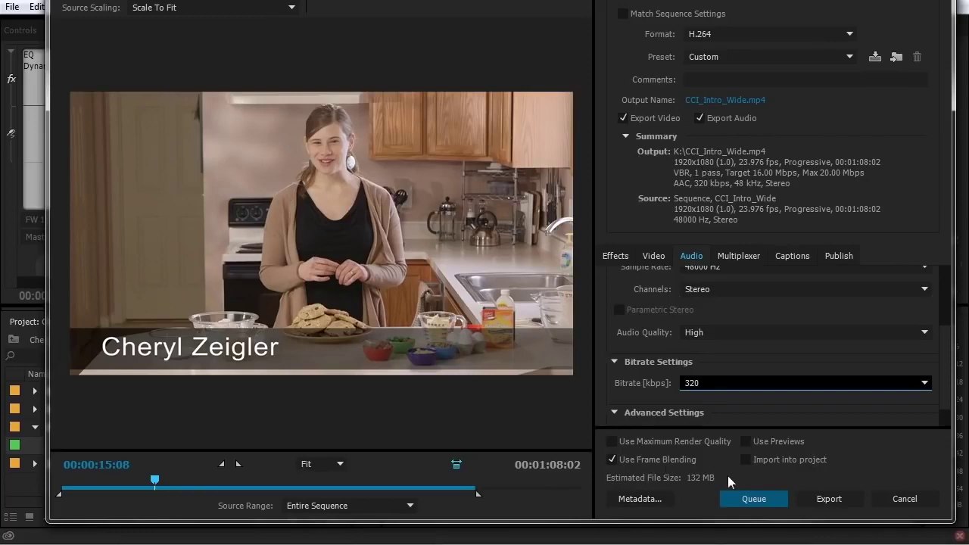
scroll(862, 332, up, 3)
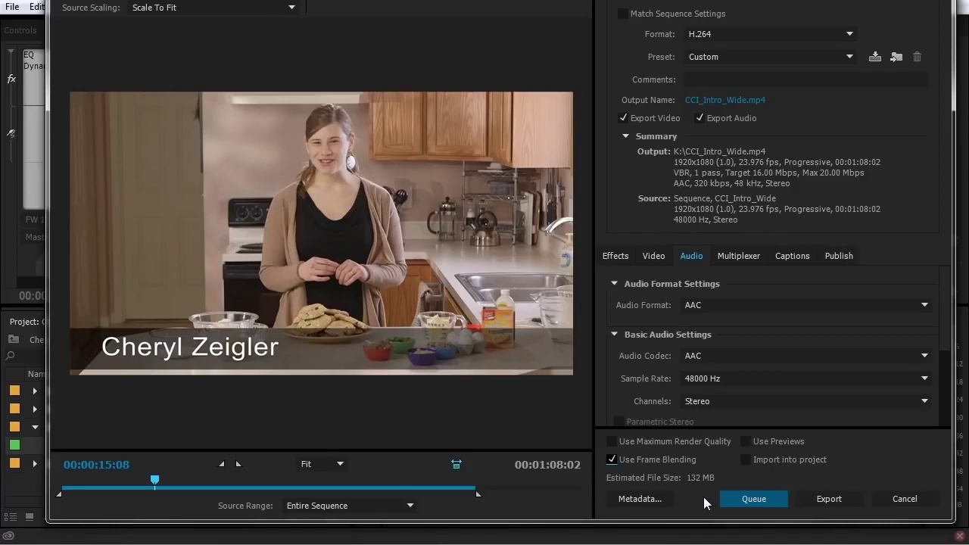
Step: Queue the export in Media Encoder and start encoding to K:\CCI_Intro_Wide.mp4
click(757, 498)
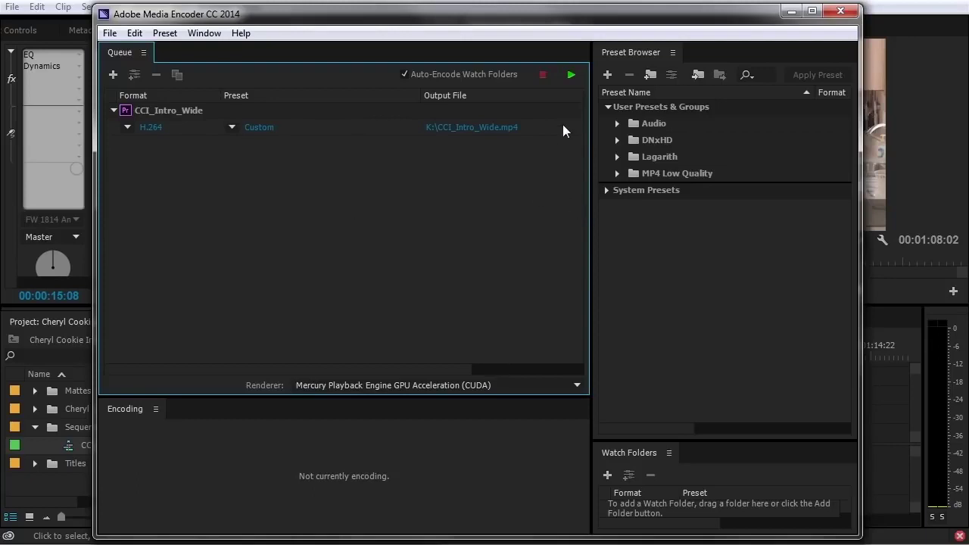
click(571, 75)
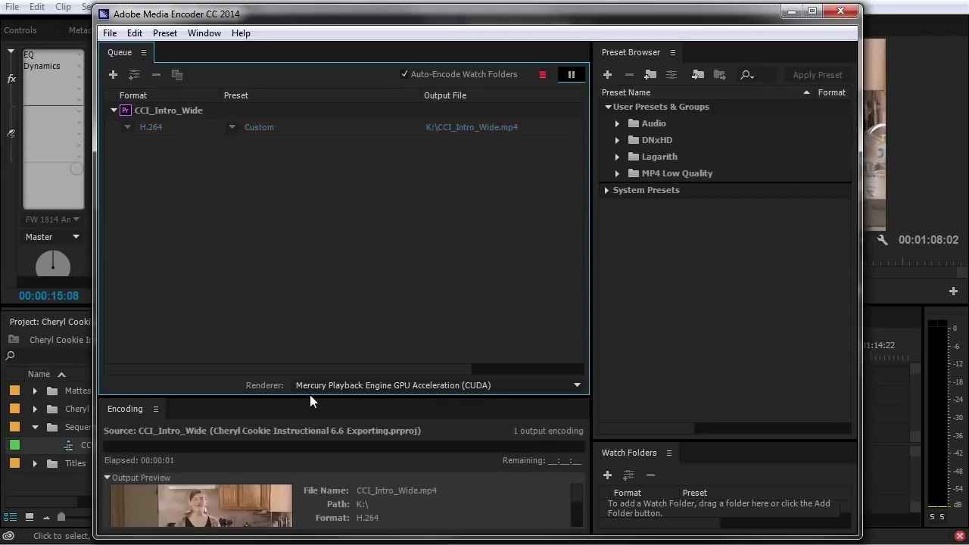
drag(311, 394, 331, 285)
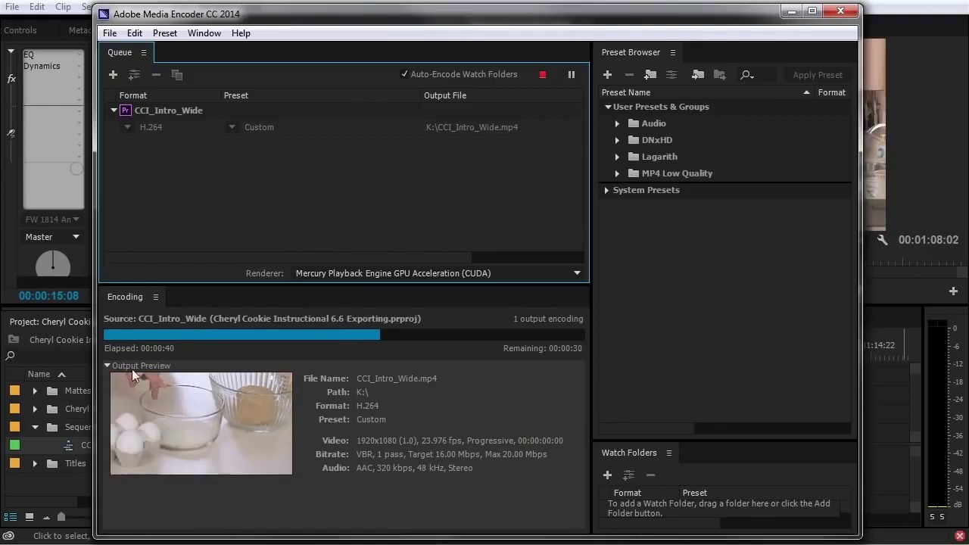
drag(289, 18, 847, 29)
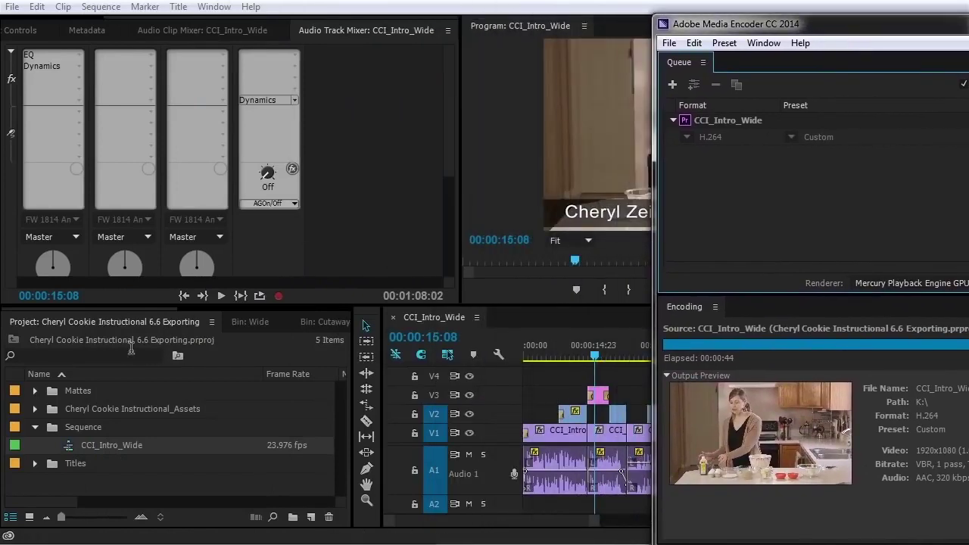
click(67, 452)
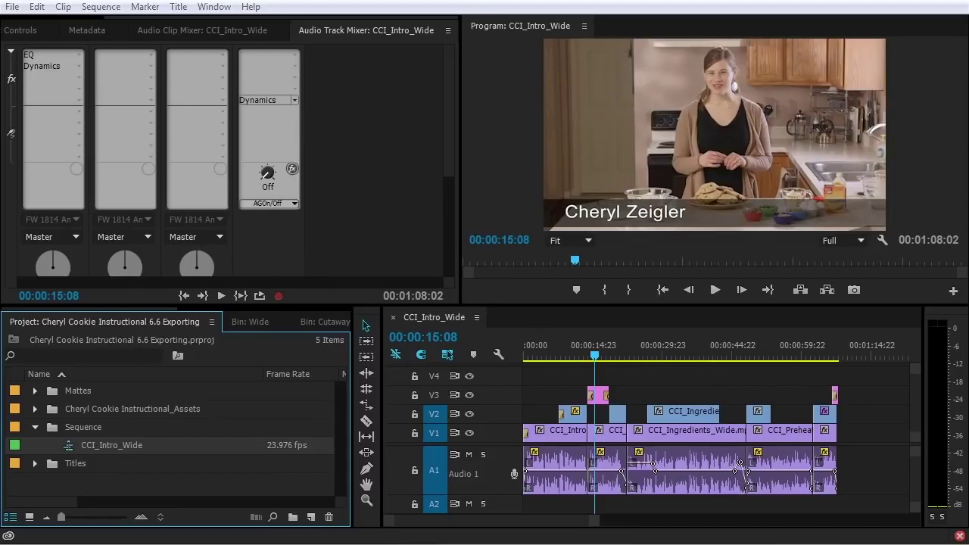
key(alt+Tab)
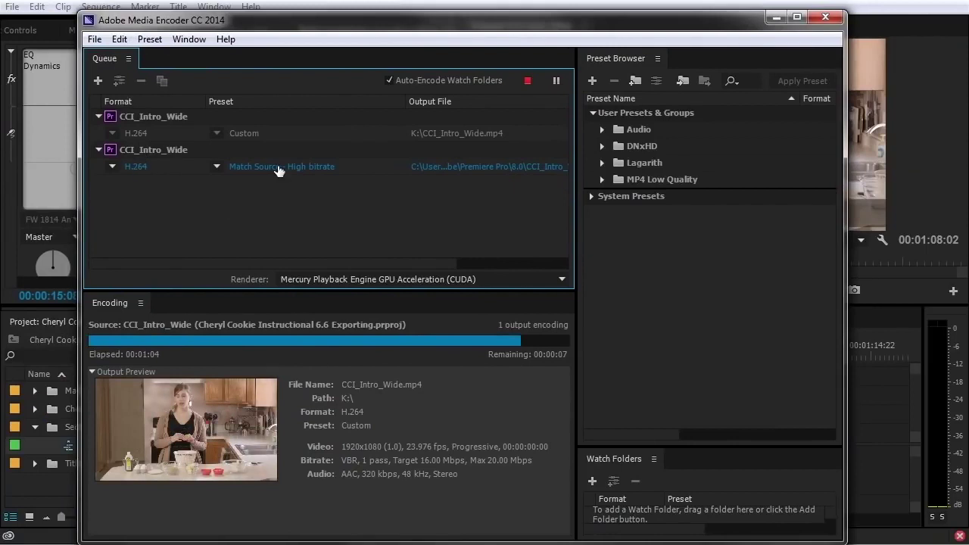
click(112, 166)
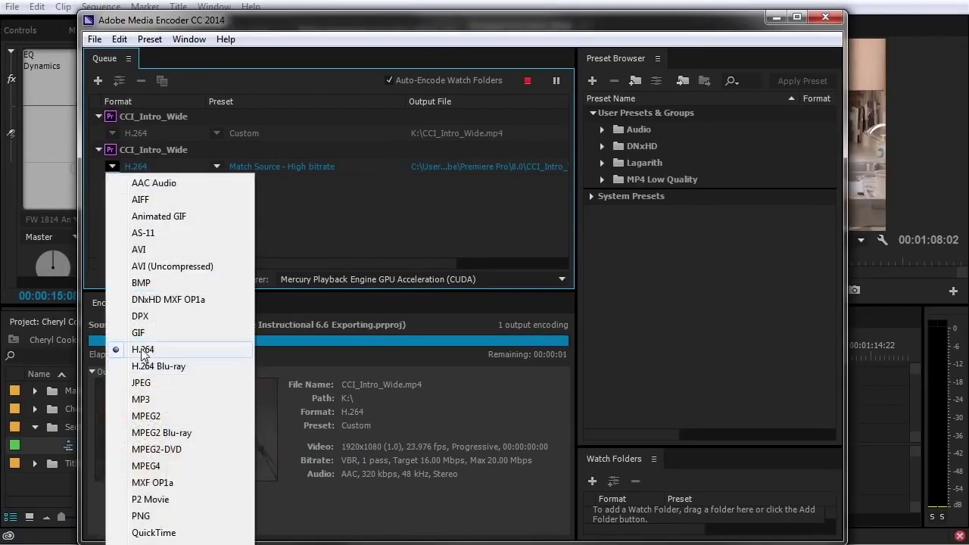
click(142, 351)
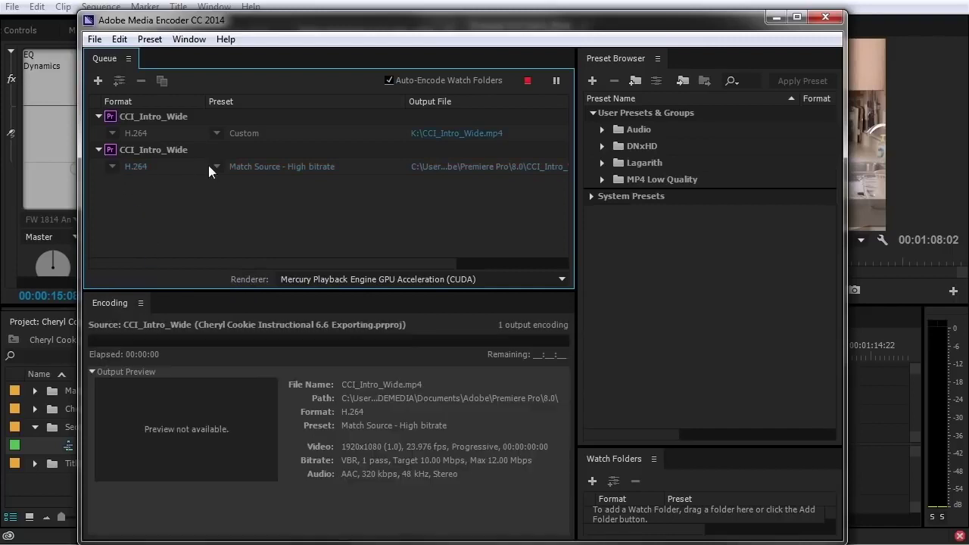
click(528, 80)
click(536, 313)
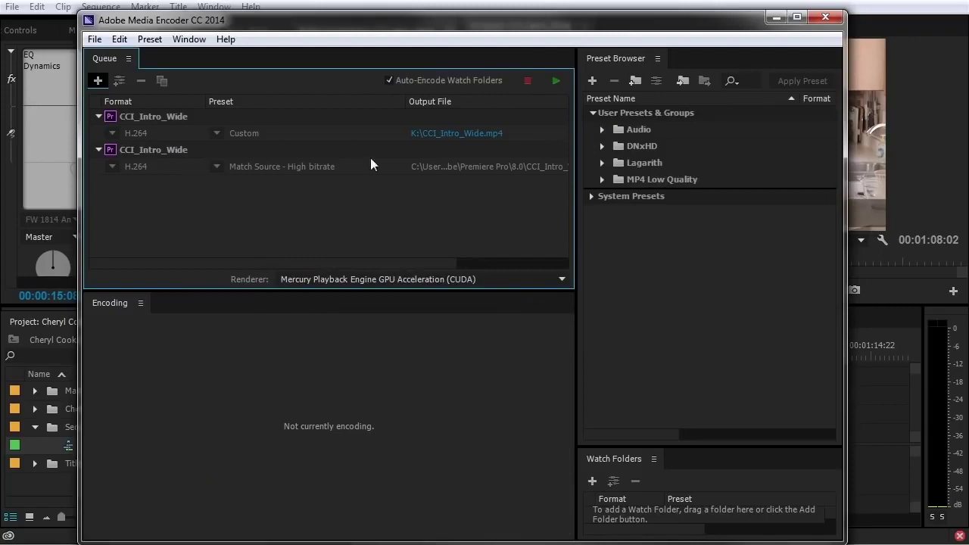
click(158, 149)
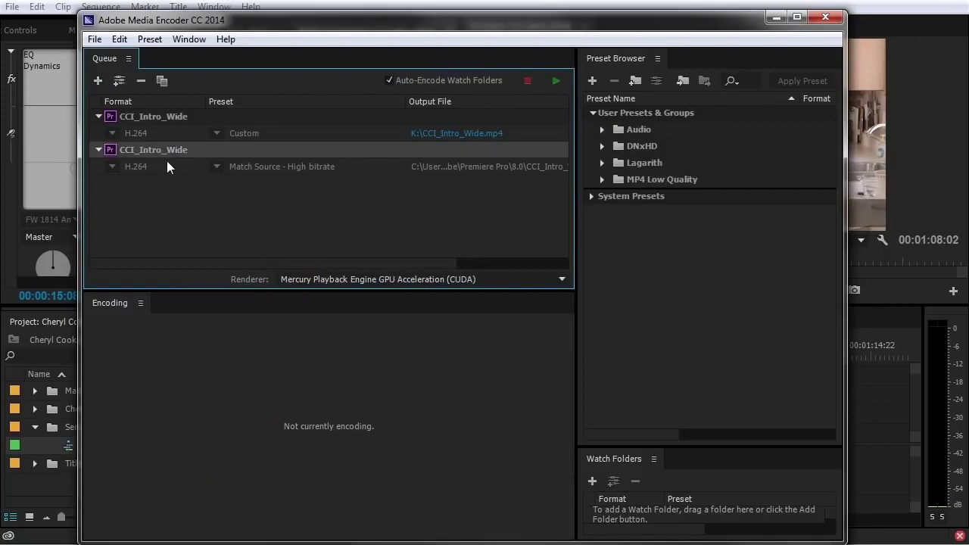
key(Delete)
click(549, 333)
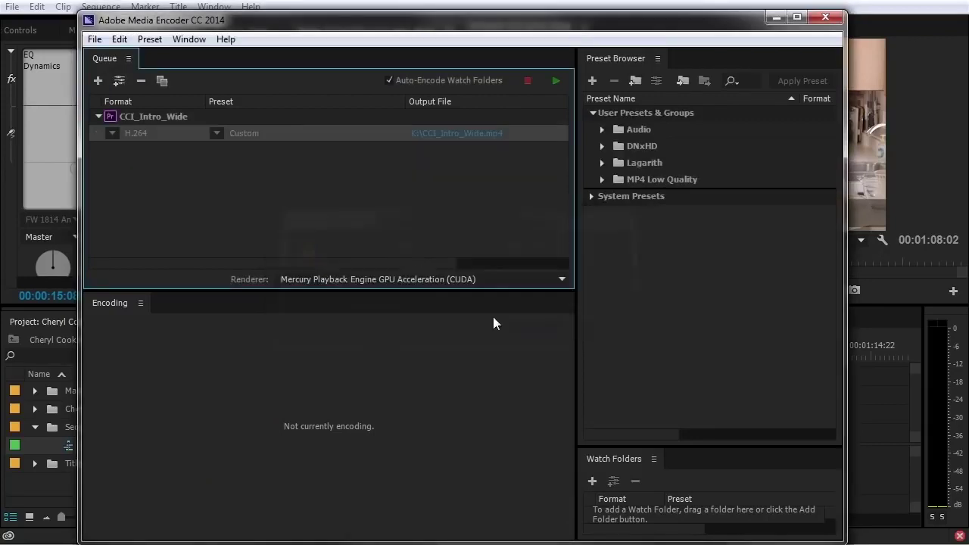
click(161, 116)
key(Delete)
click(538, 329)
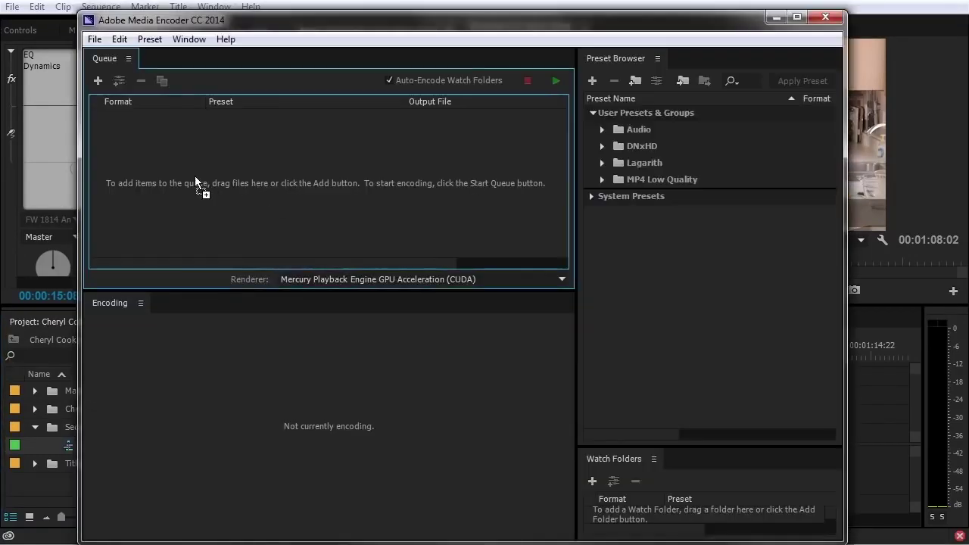
drag(195, 176, 195, 175)
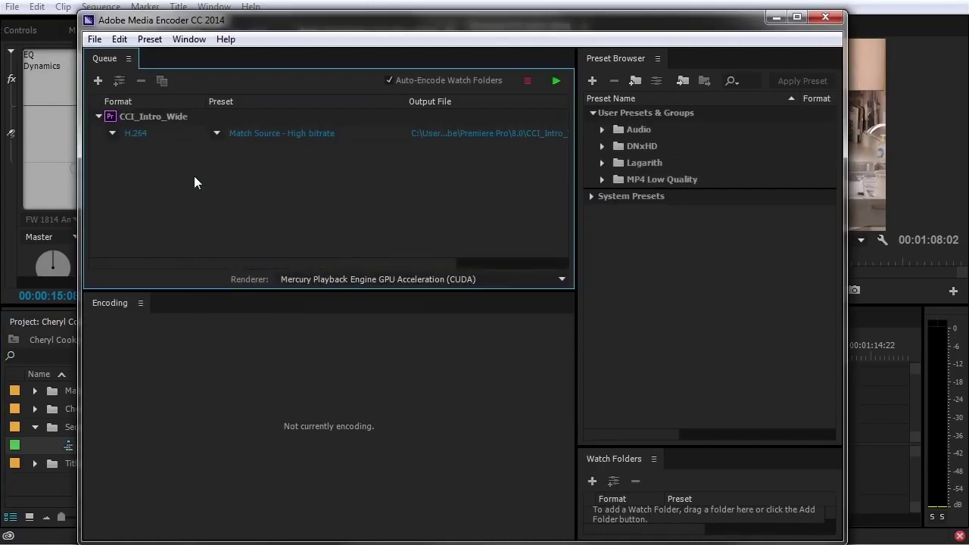
click(217, 133)
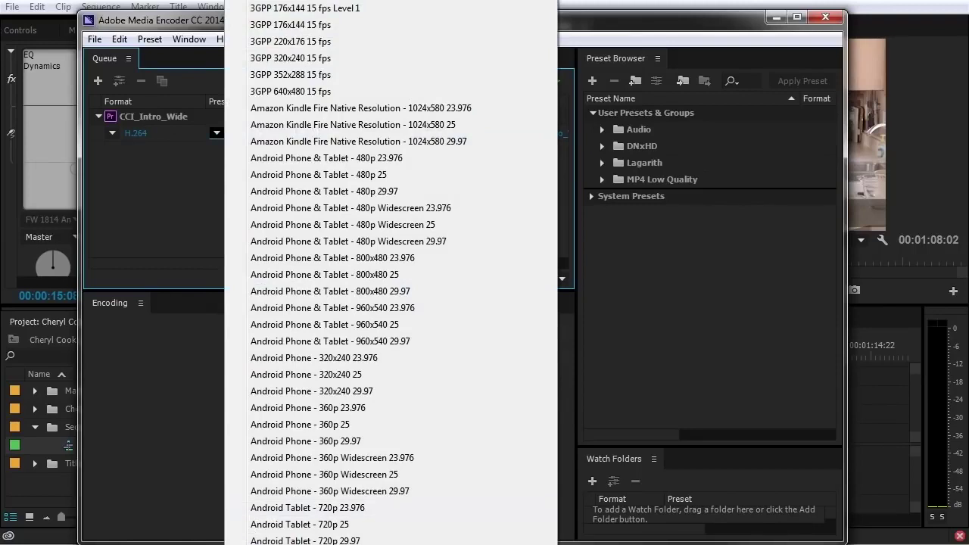
click(172, 224)
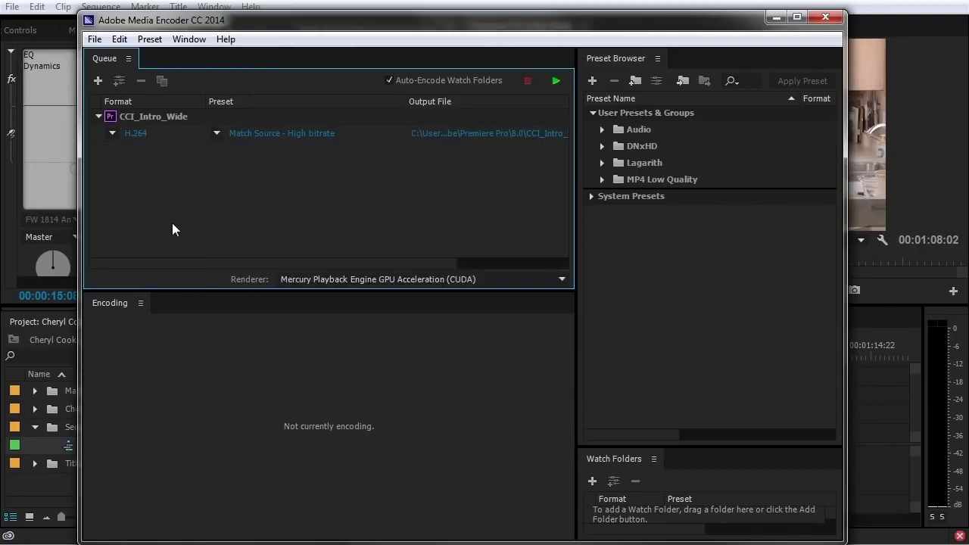
click(276, 134)
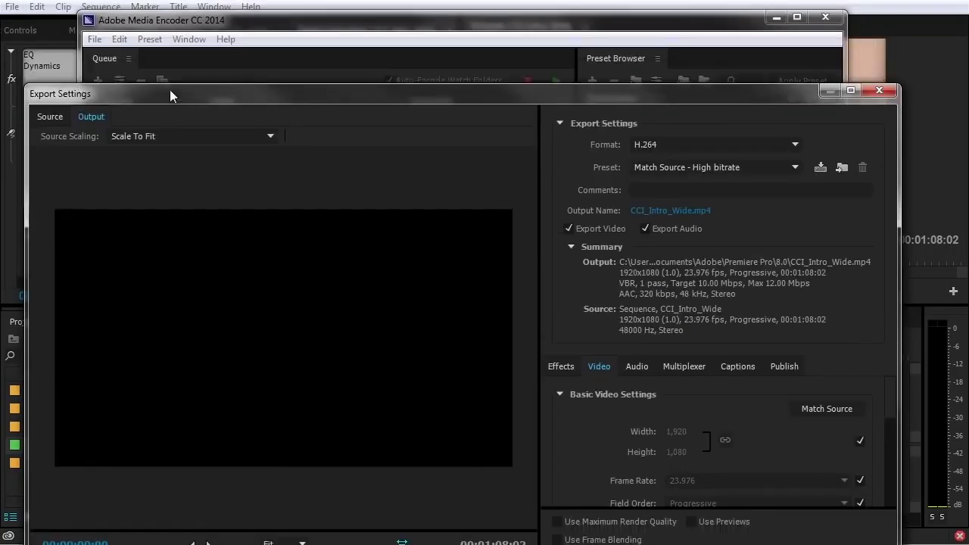
drag(171, 92, 183, 40)
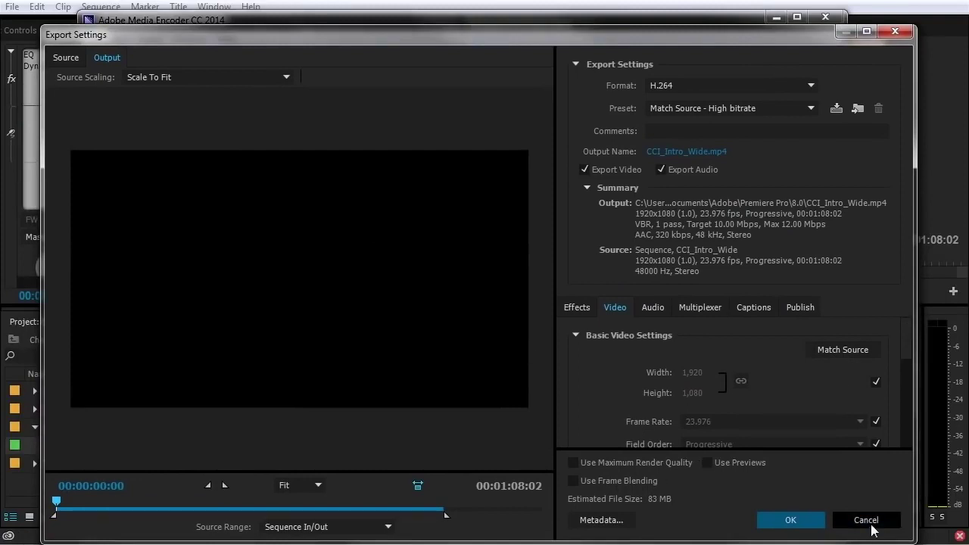
click(807, 518)
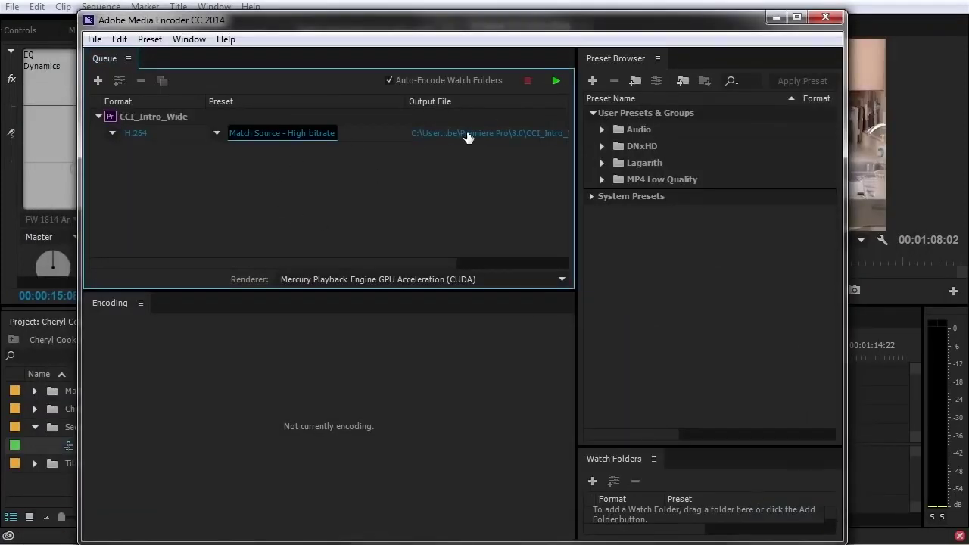
click(464, 134)
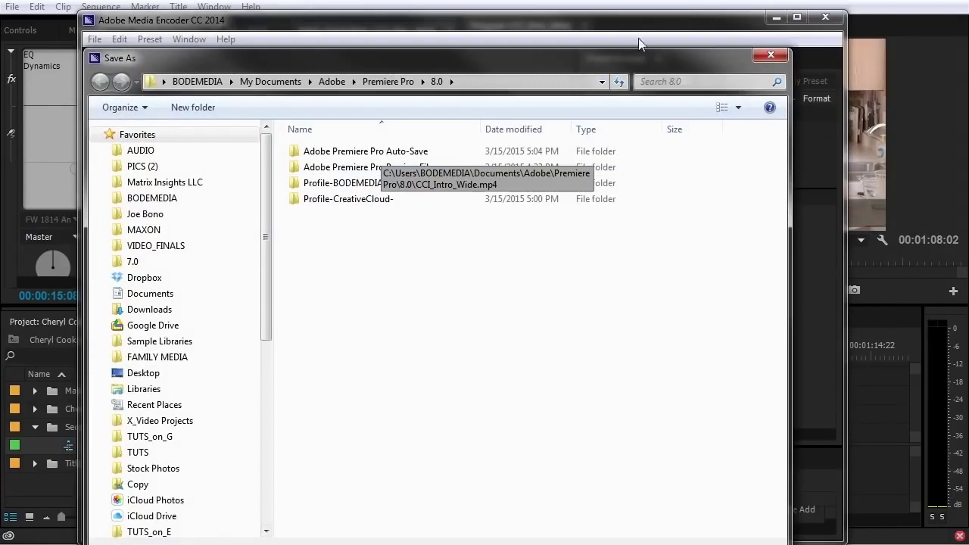
click(784, 57)
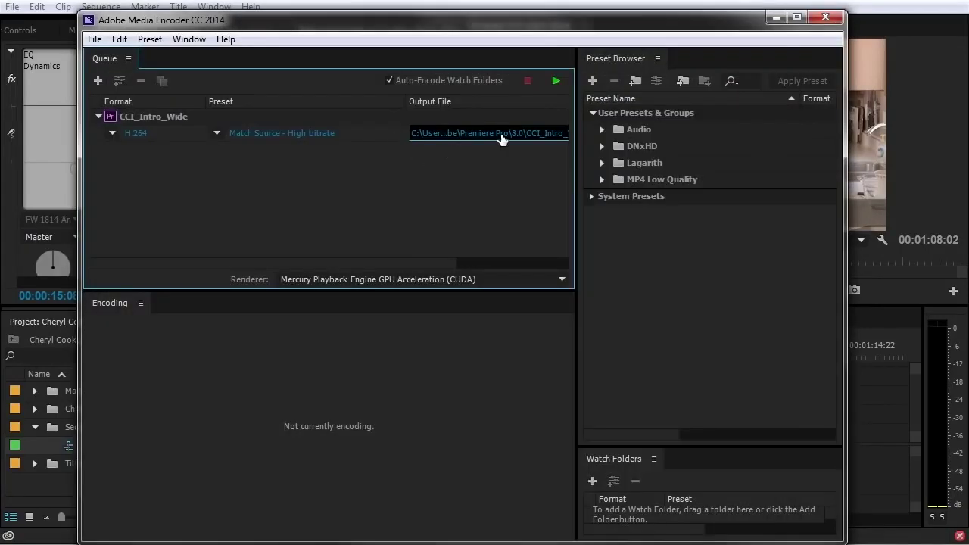
key(Delete)
click(542, 330)
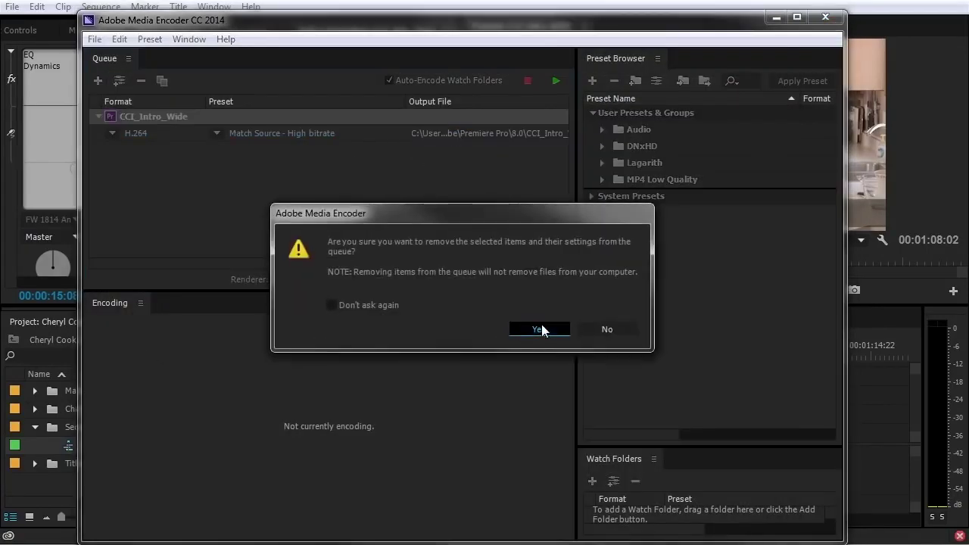
drag(53, 428, 302, 152)
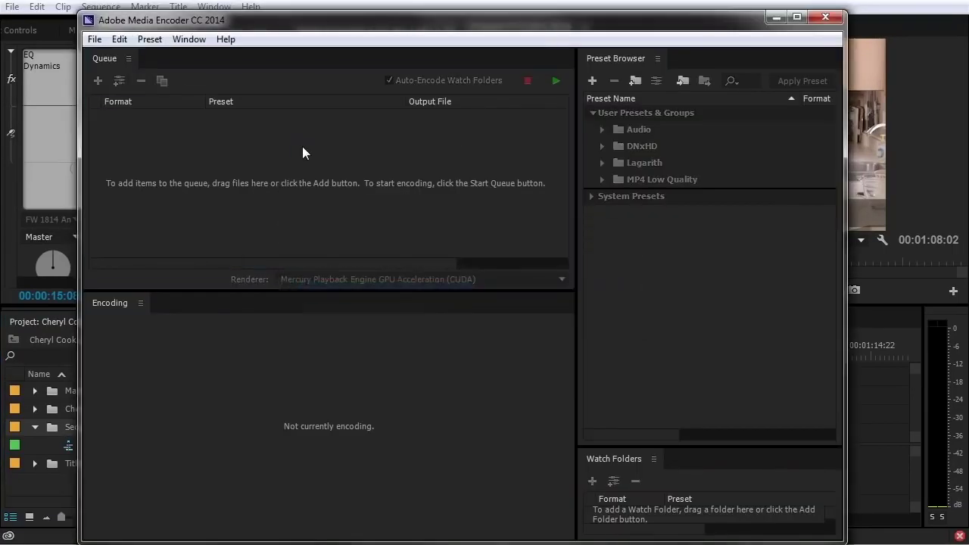
Step: Send the selected sequences to the Media Encoder queue via Ctrl+M export settings
click(165, 118)
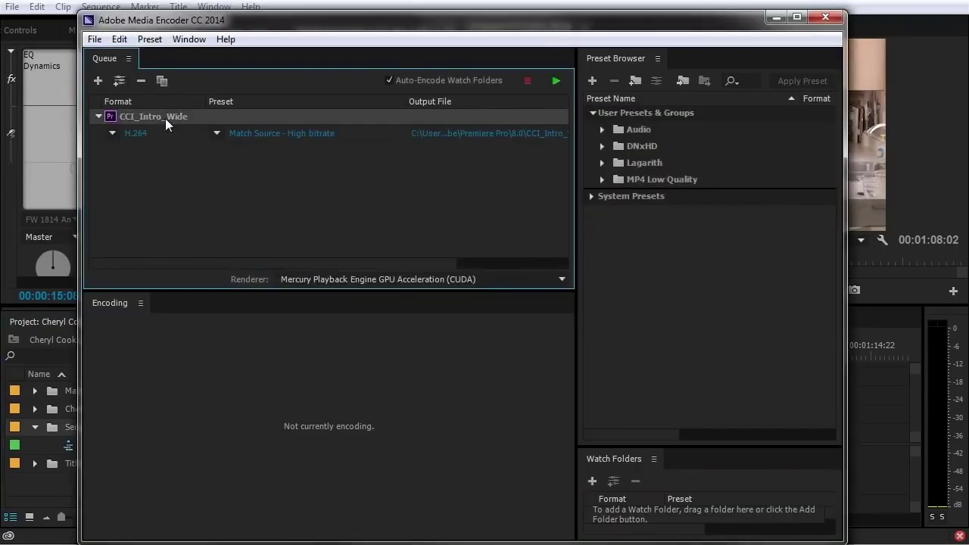
click(78, 460)
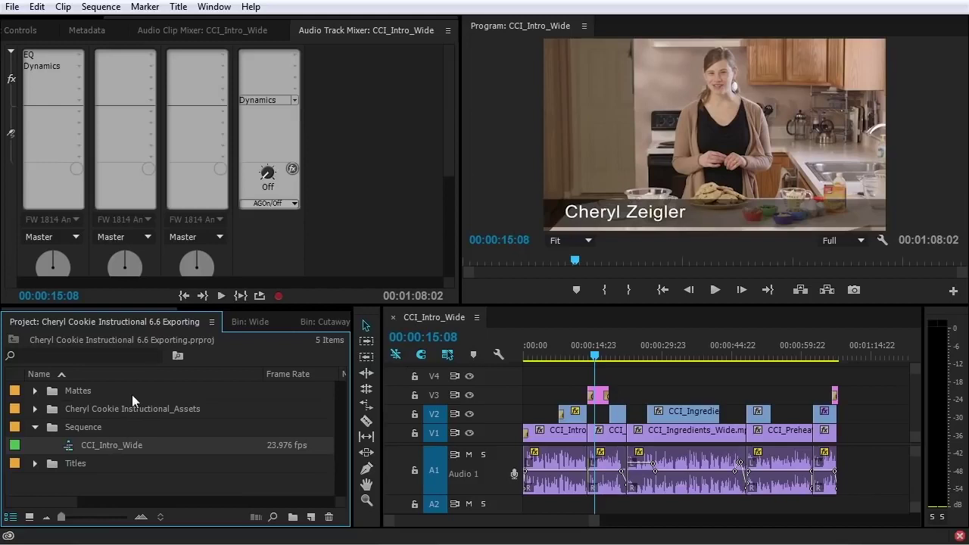
click(101, 429)
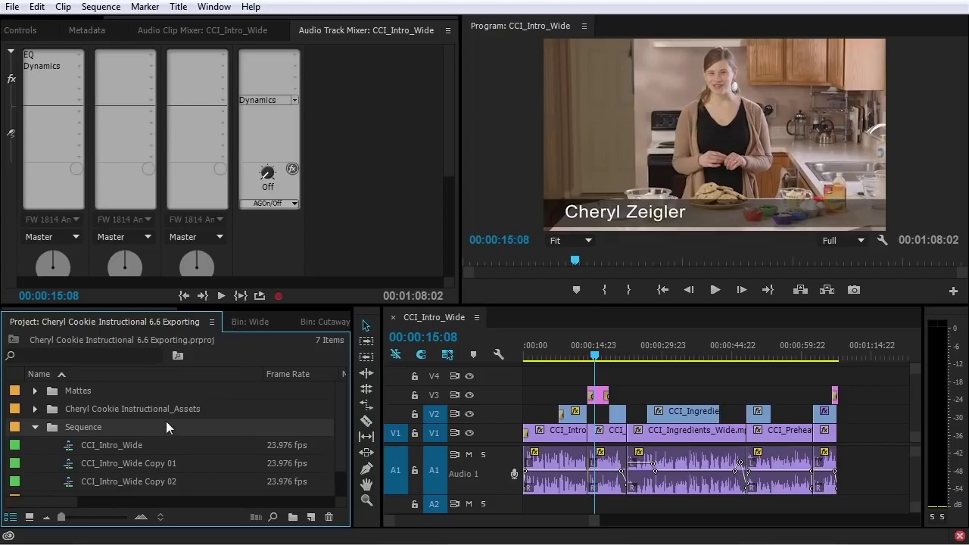
key(ctrl+m)
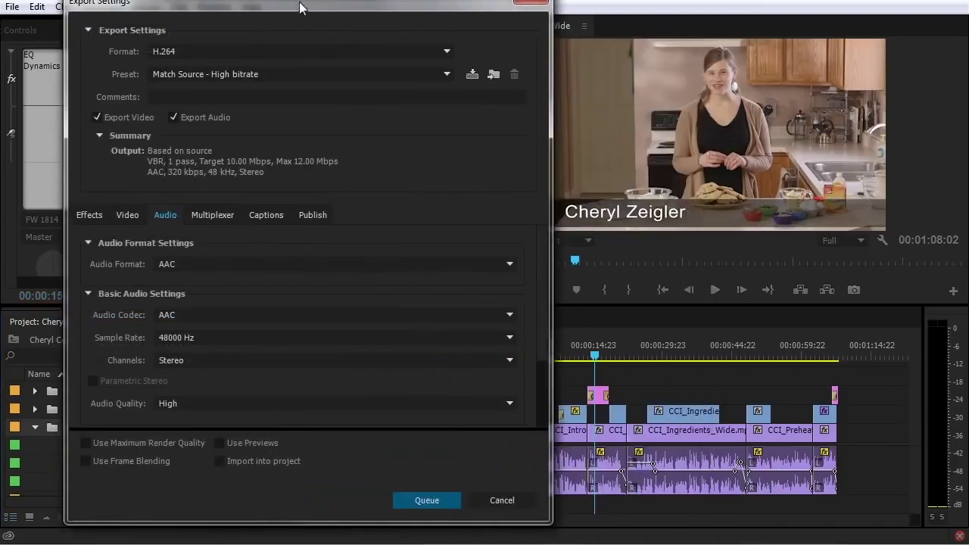
drag(301, 8, 447, 8)
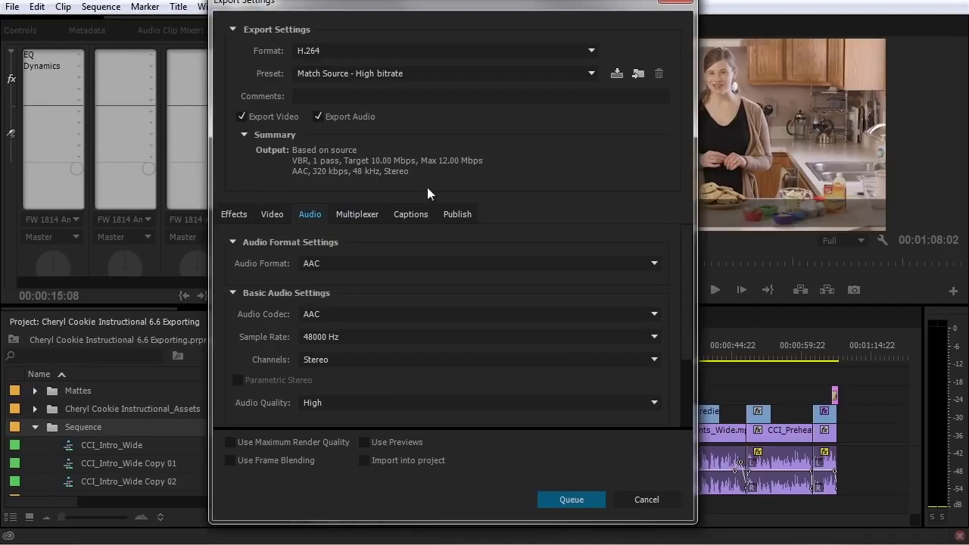
click(571, 499)
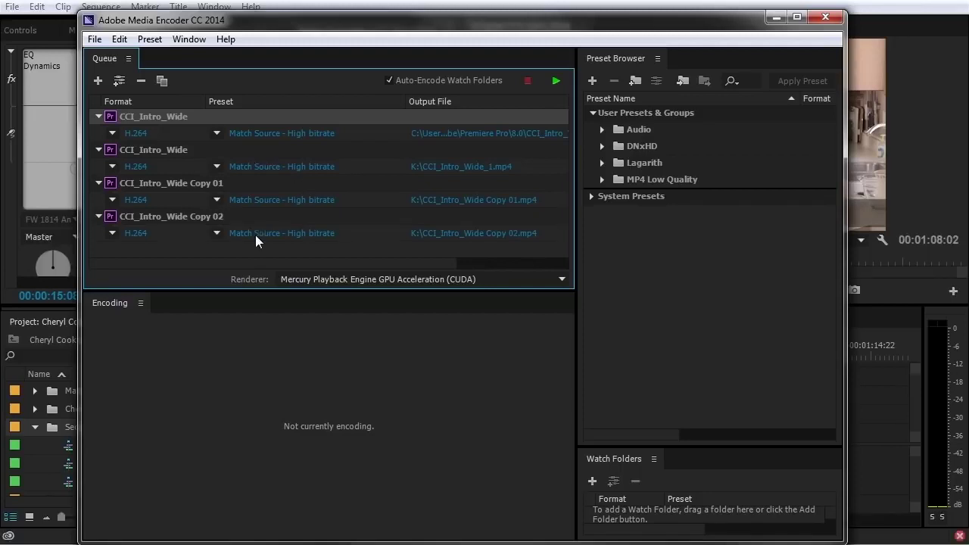
Step: Select all jobs in the Media Encoder queue and delete them
click(197, 221)
key(ctrl+a)
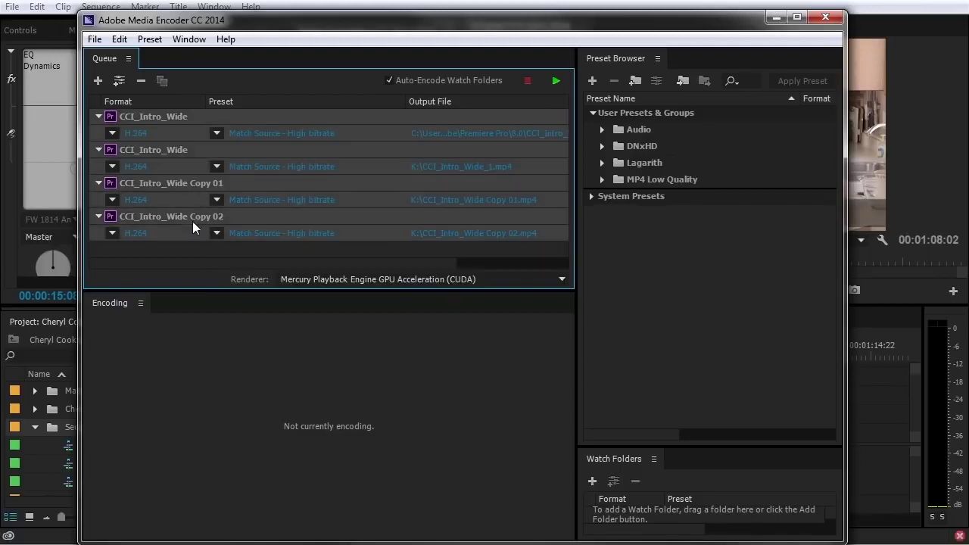
key(Delete)
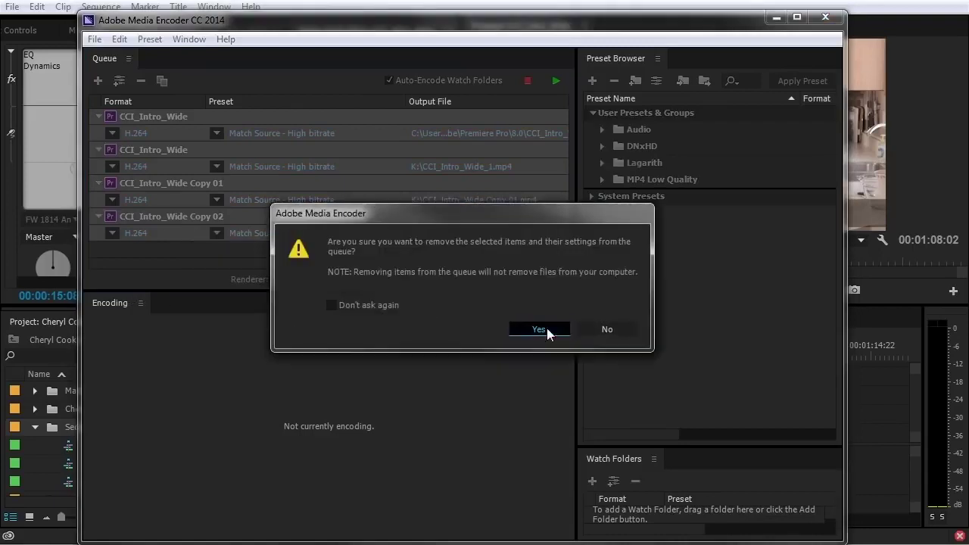
click(547, 330)
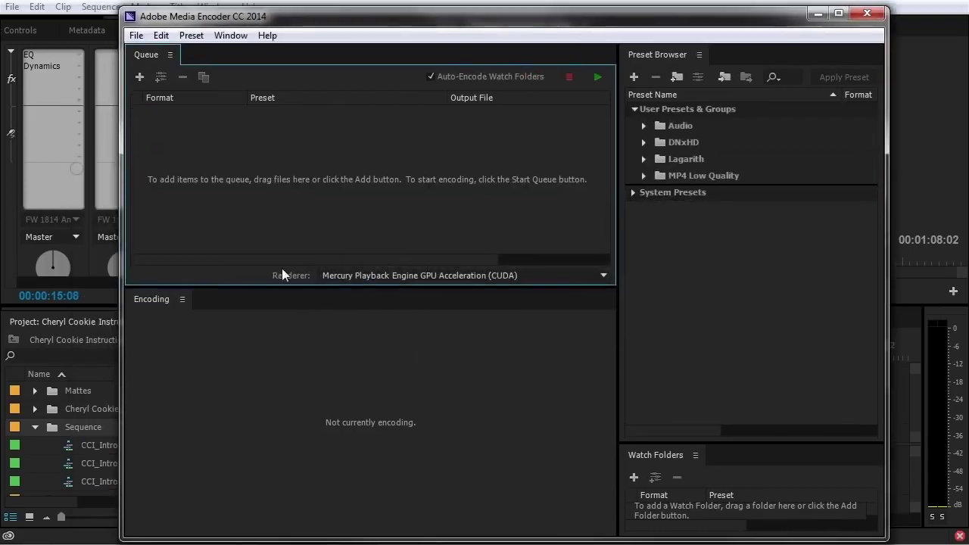
Step: Expand MP4 Low Quality to show both 720 24P presets, then bring Premiere Pro forward
mouse_move(344, 19)
mouse_down()
mouse_move(434, 13)
mouse_move(357, 14)
mouse_up()
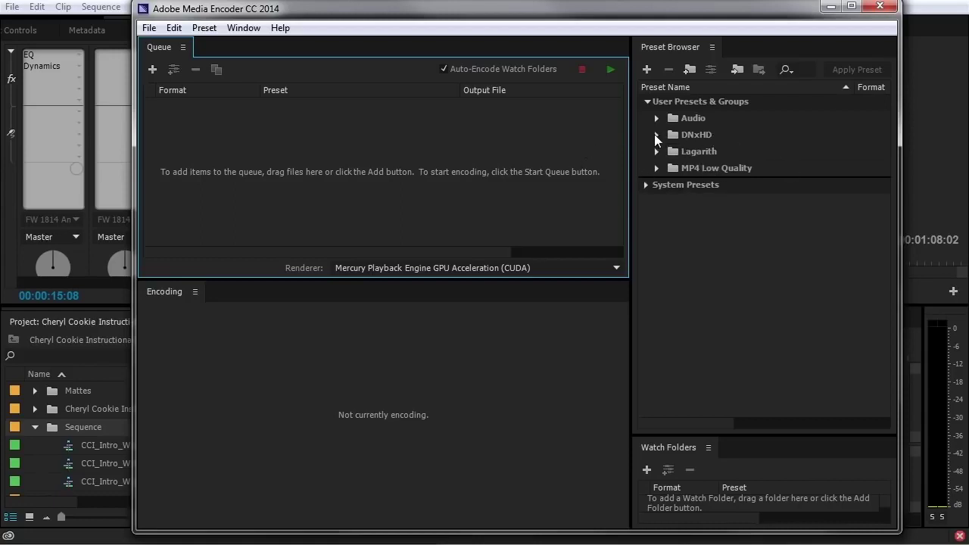
click(657, 168)
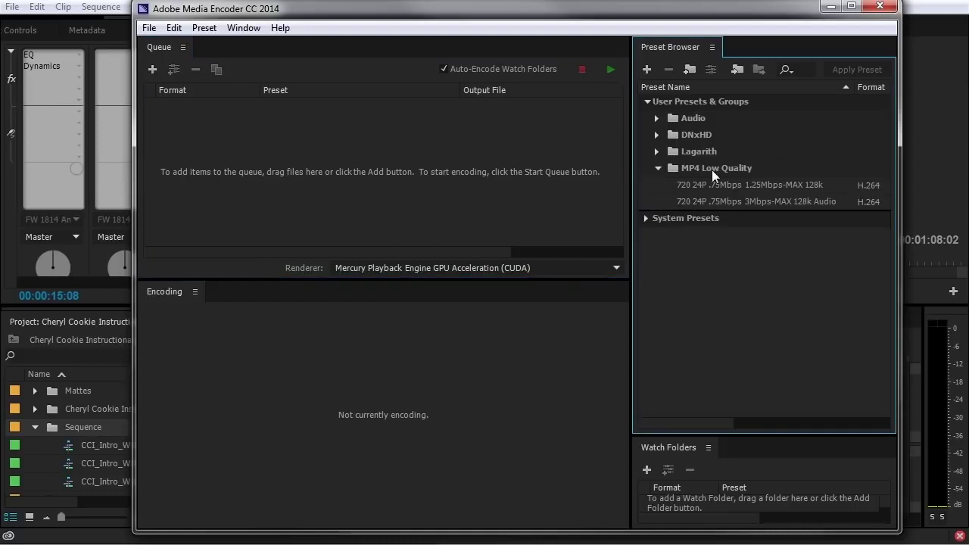
mouse_move(706, 187)
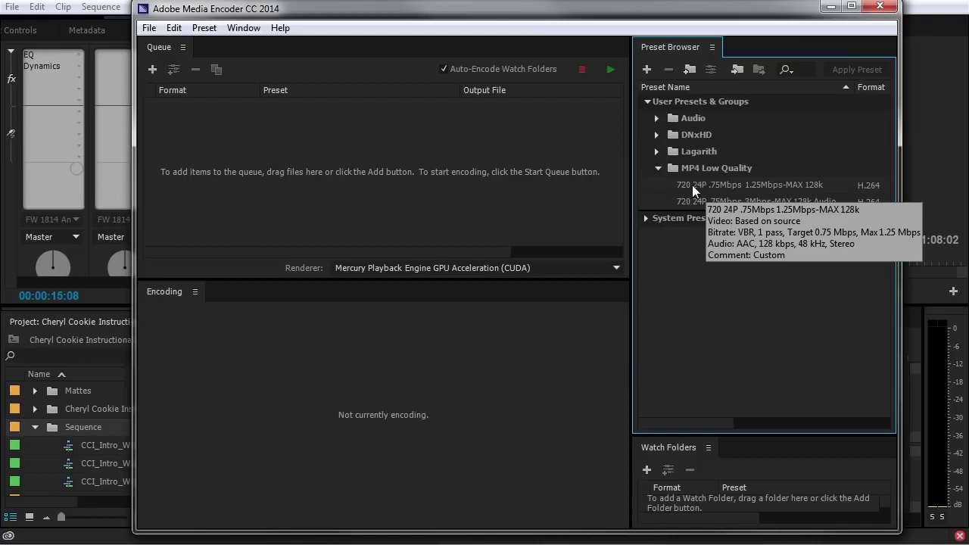
drag(528, 13, 942, 11)
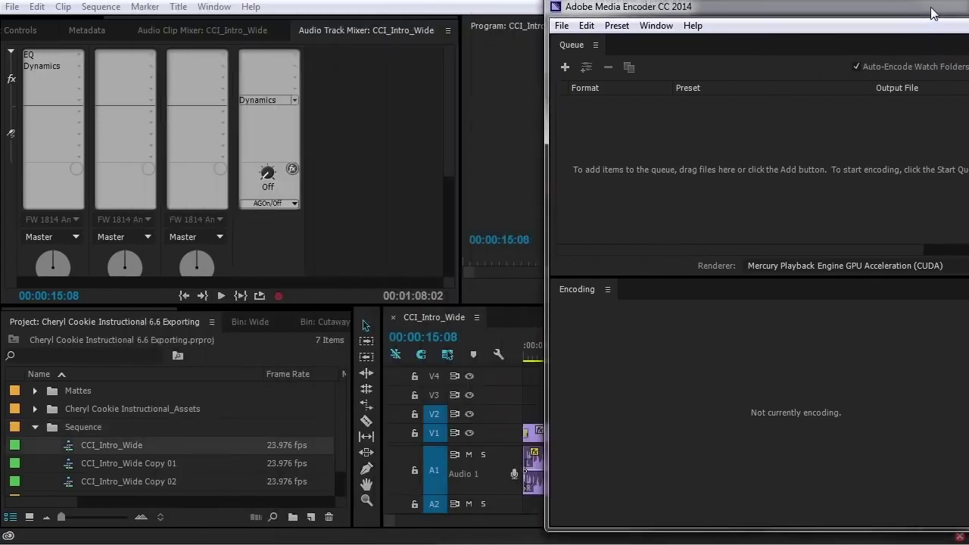
click(69, 445)
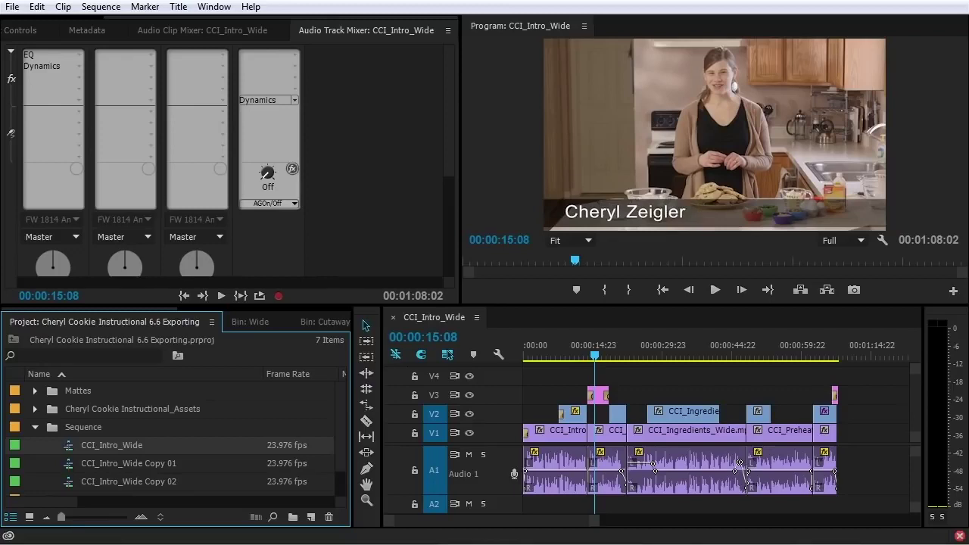
Step: Start a new user preset in the Preset Browser, then cancel its settings dialog
key(alt+Tab)
drag(941, 9, 500, 9)
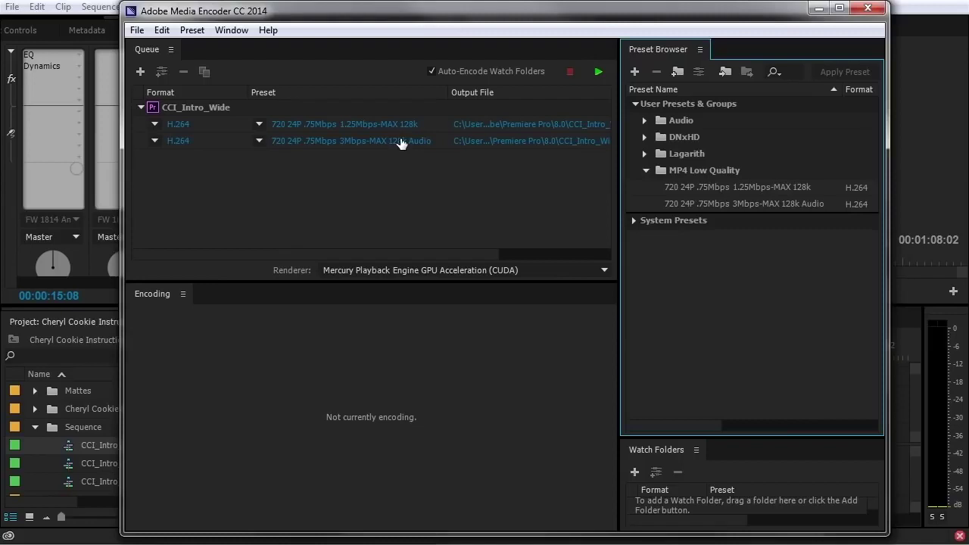
mouse_move(399, 142)
click(634, 72)
drag(246, 38, 463, 33)
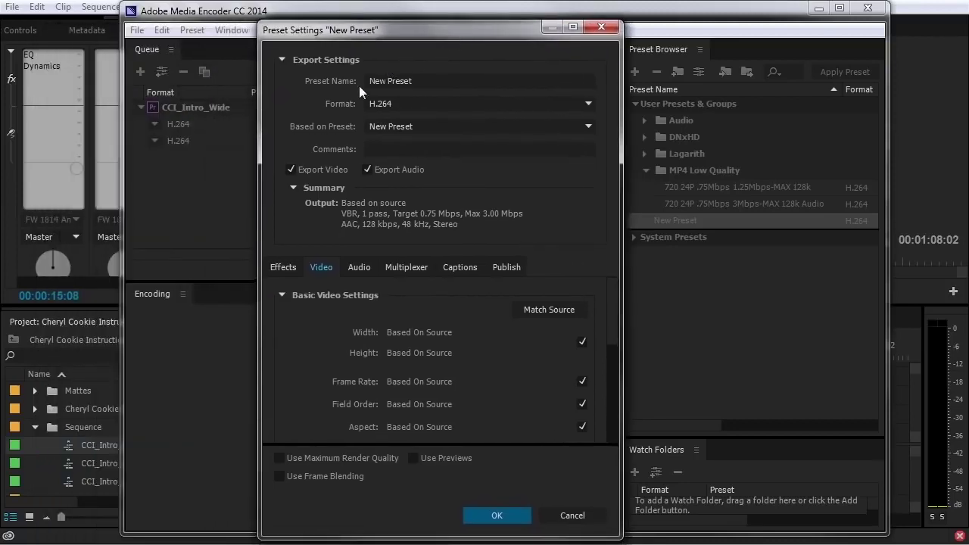
click(567, 516)
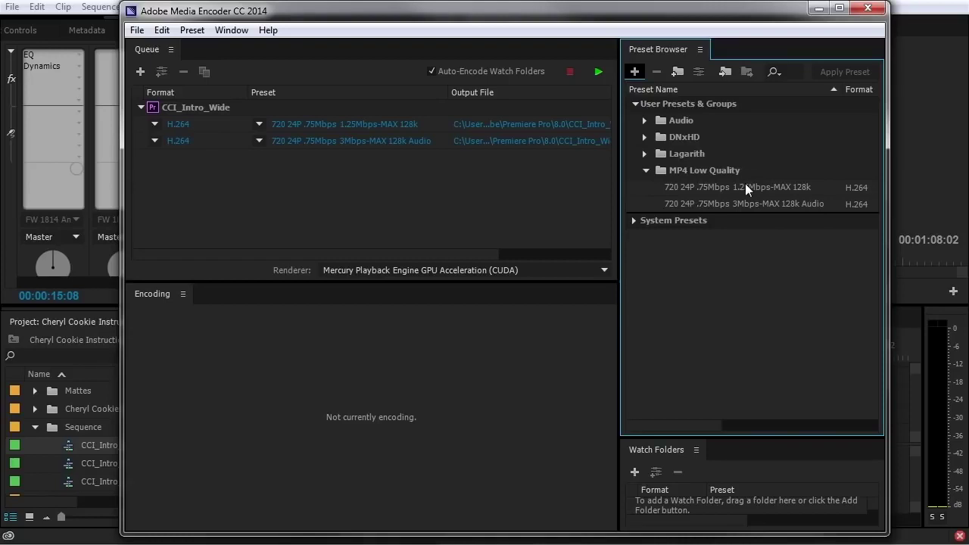
mouse_move(746, 185)
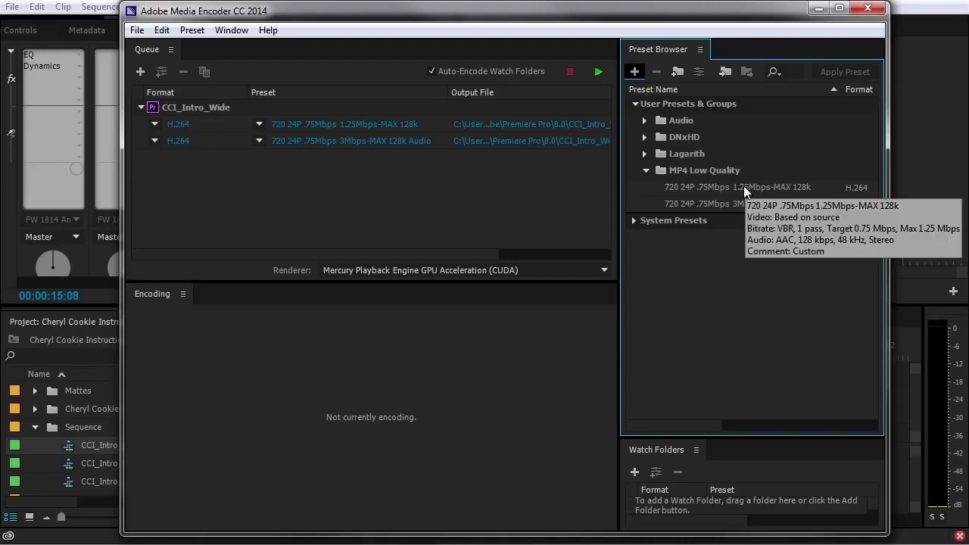